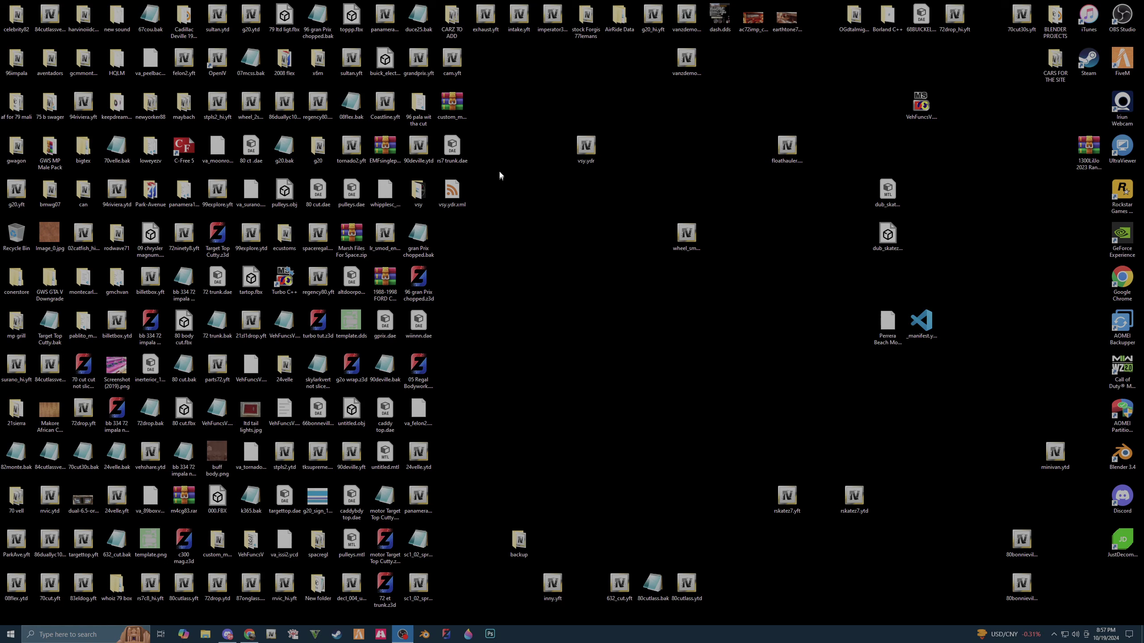
- Delete rs7 trunk.dae from the desktop and launch ZModeler 3
click(452, 151)
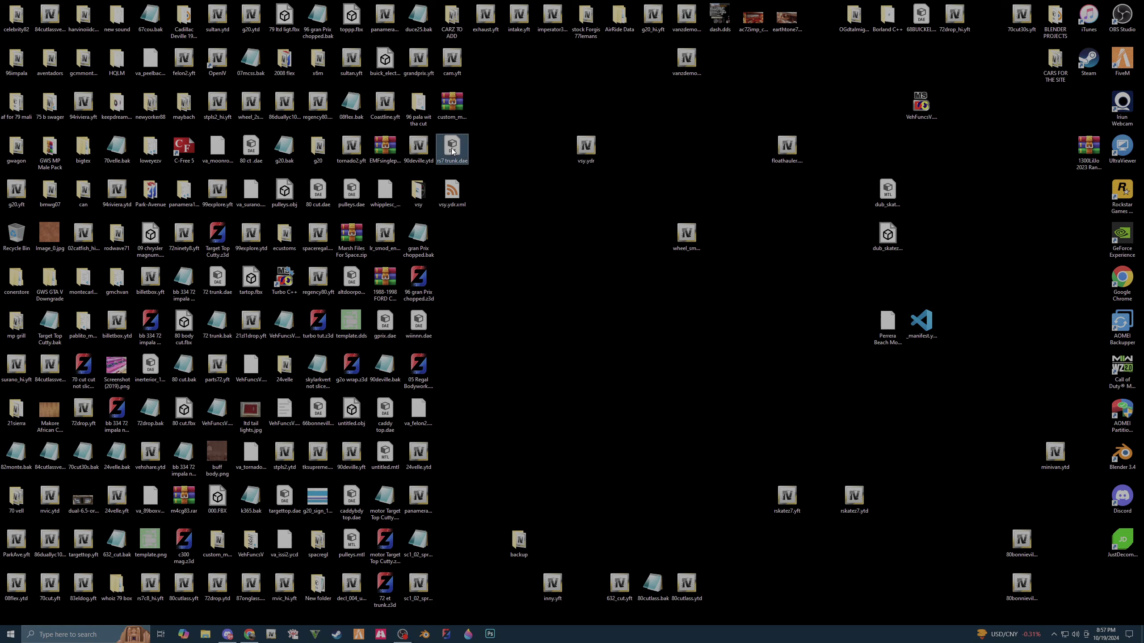
key(Delete)
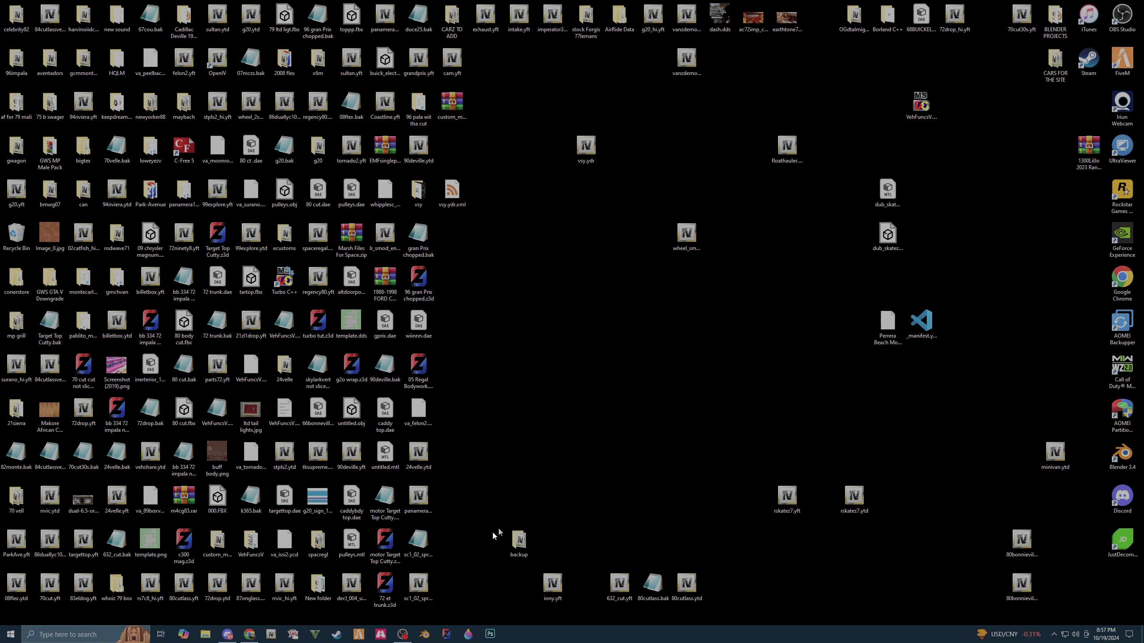
click(448, 634)
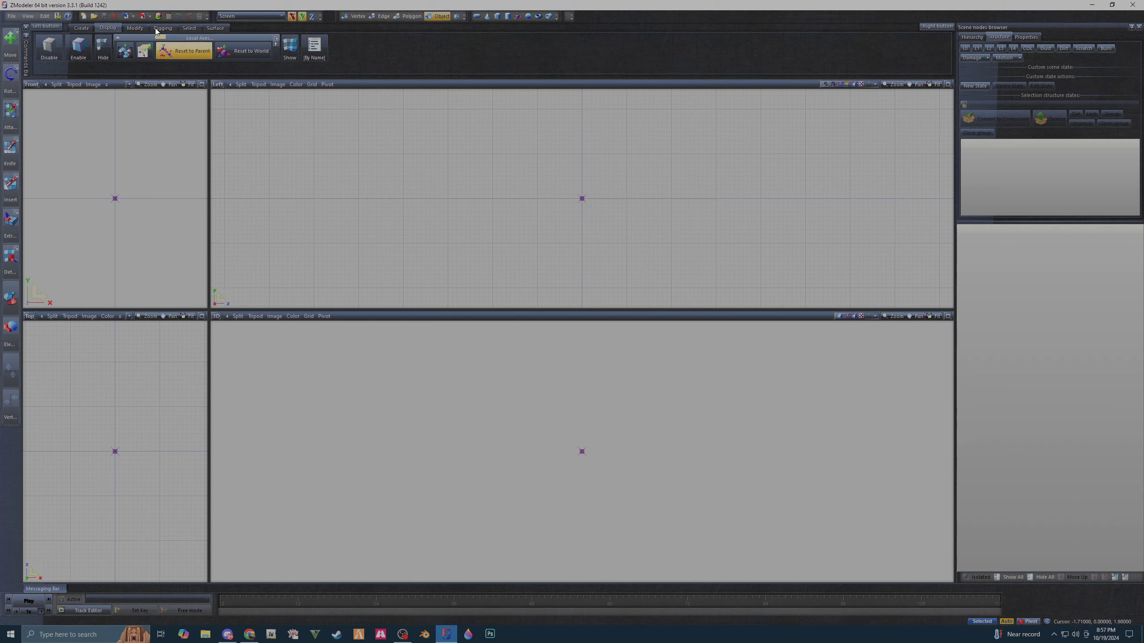
- Import the rskatez7.yft car model from the Desktop folder
click(125, 18)
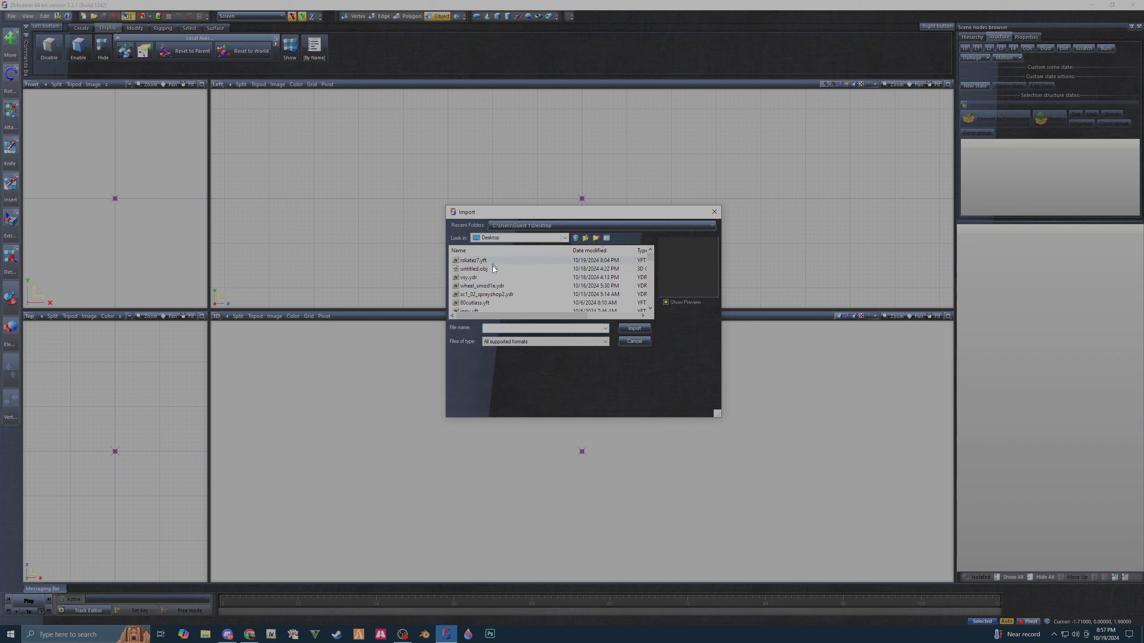
click(496, 261)
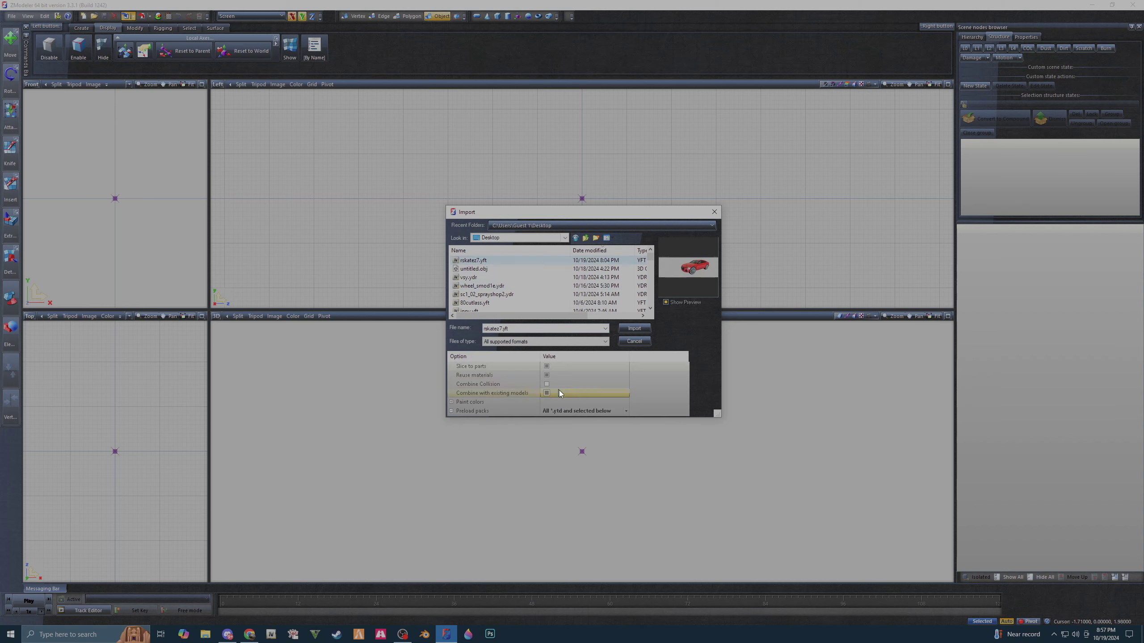
click(635, 329)
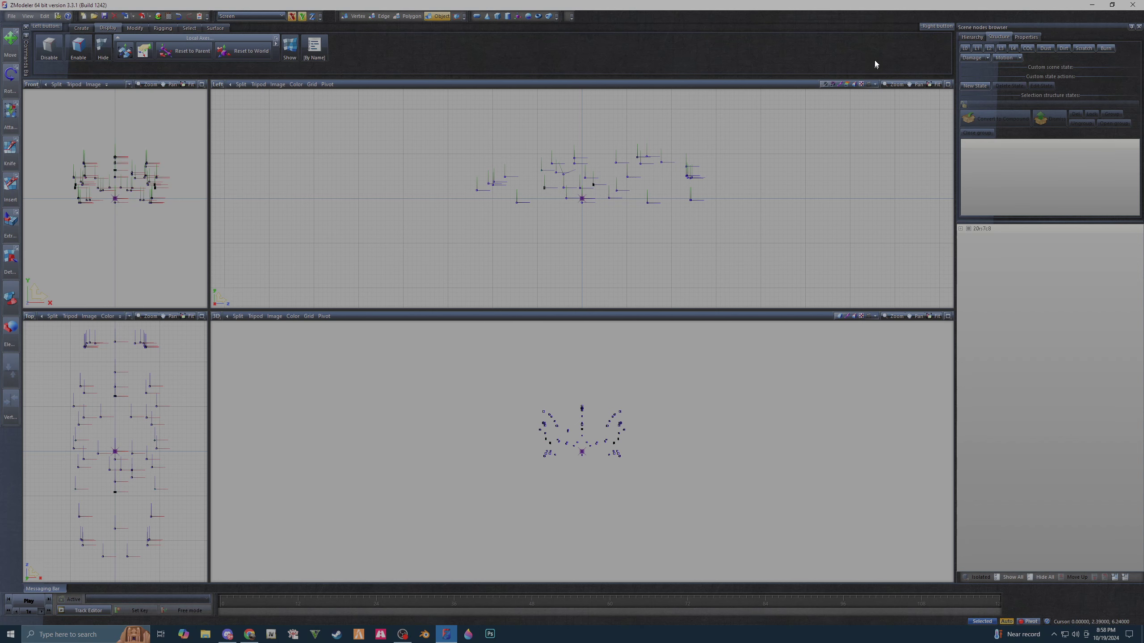
- Enable the L0 mesh, orbit around the car, and expand the 20rs7c8 and chassis nodes
click(966, 54)
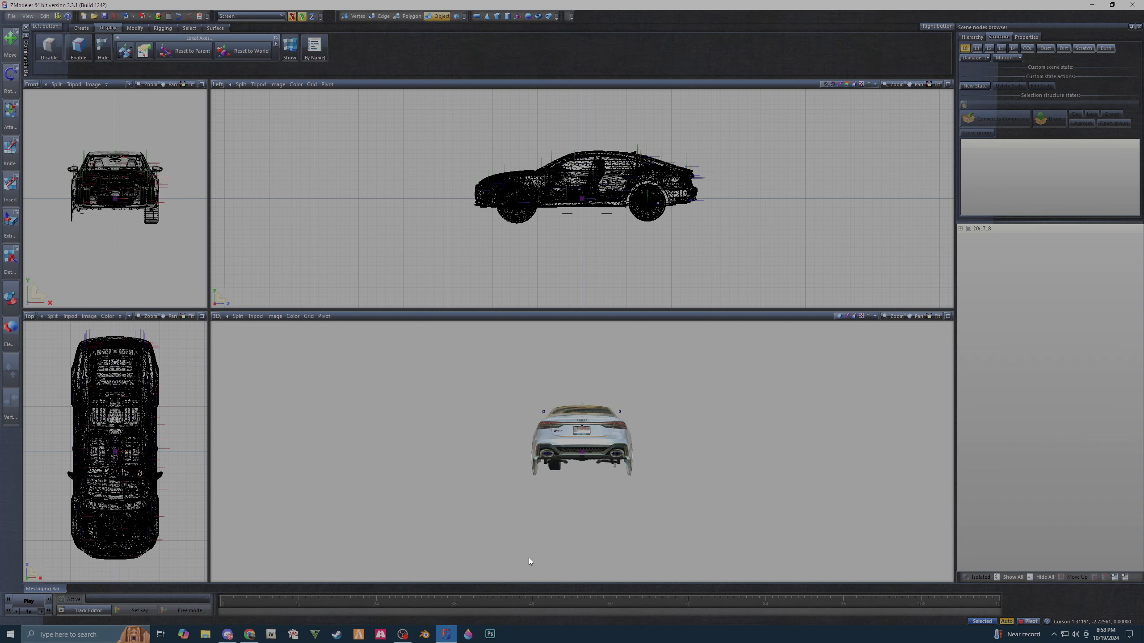
middle_drag(531, 550, 566, 559)
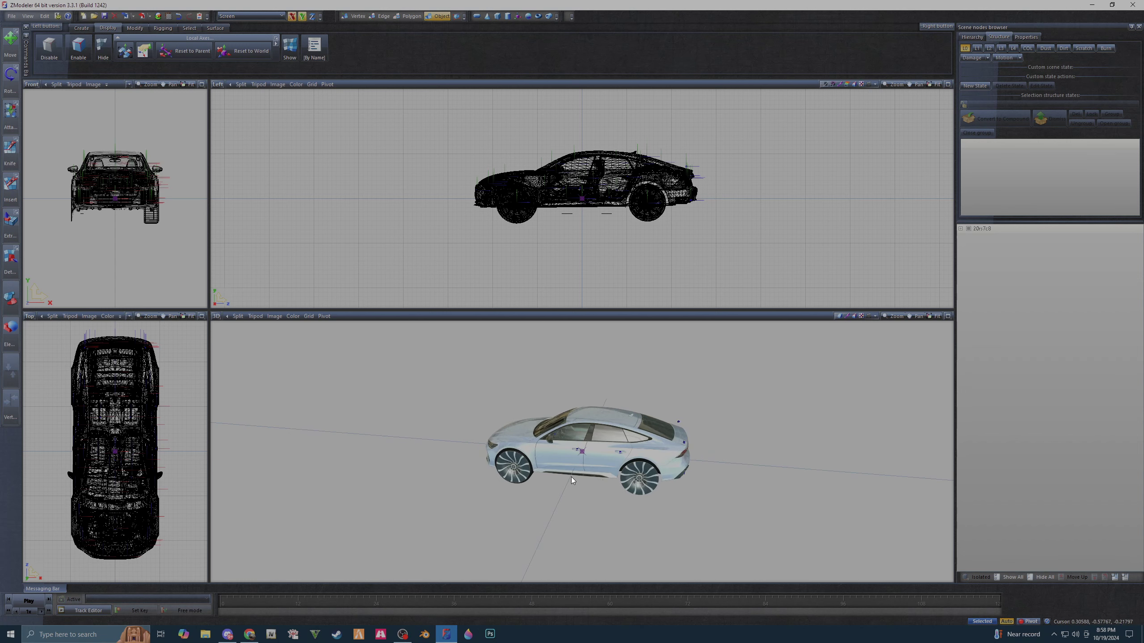
scroll(570, 473, up, 3)
scroll(570, 472, up, 5)
mouse_move(570, 472)
middle_down()
mouse_move(582, 476)
mouse_move(559, 481)
middle_up()
scroll(559, 478, down, 5)
middle_drag(558, 478, 535, 482)
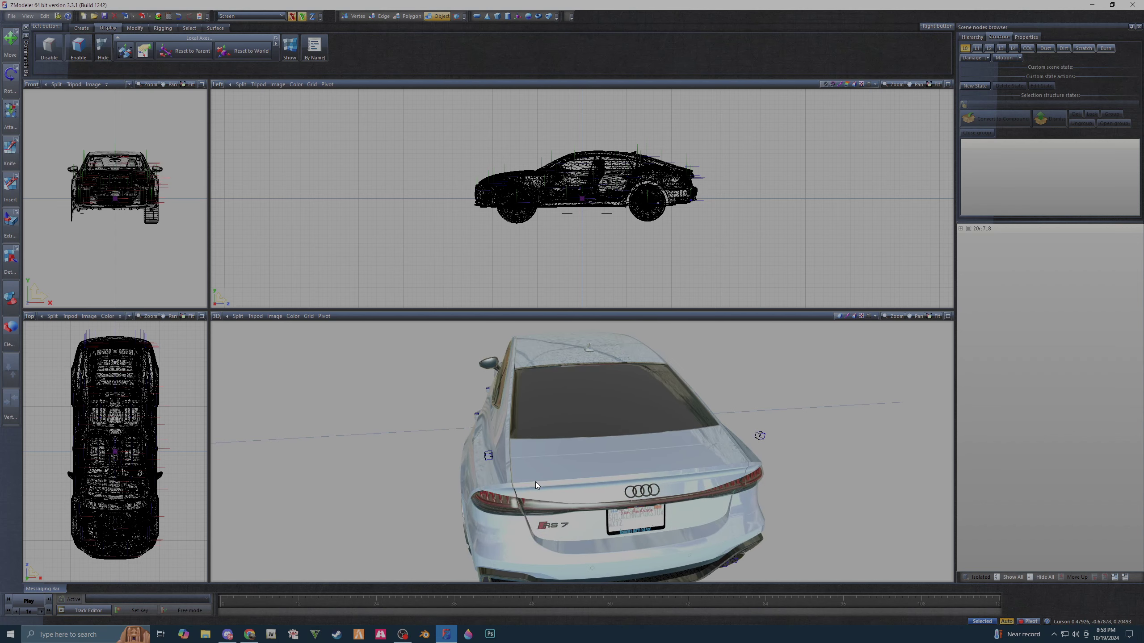
click(961, 228)
click(969, 237)
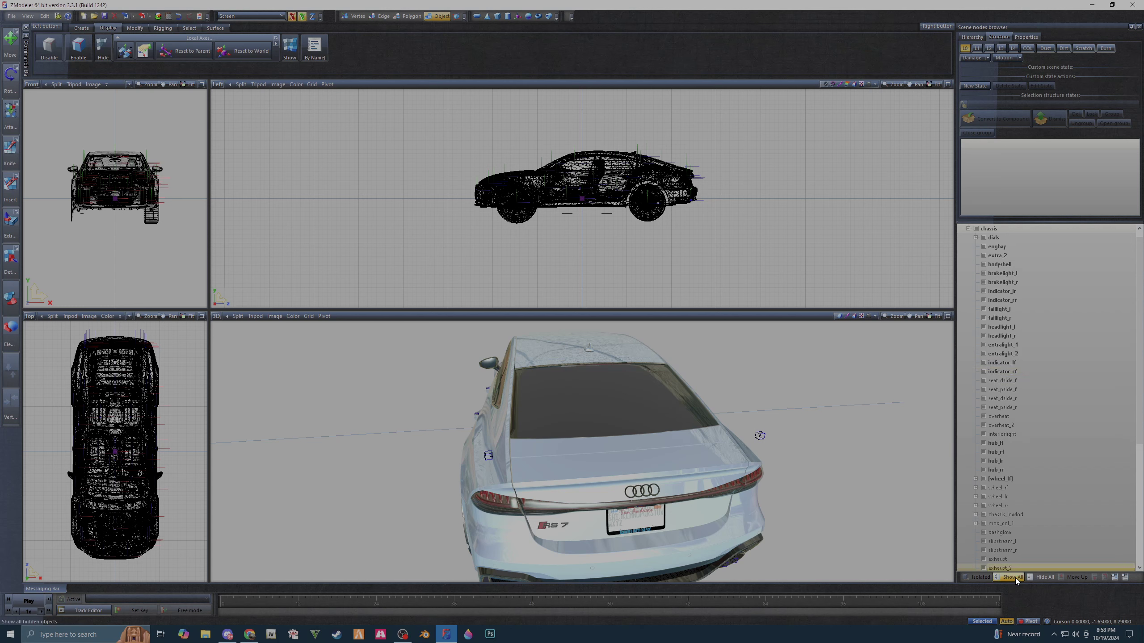
- Hide everything but the chassis, leaving bodyshell hidden, and orbit to view the trunk
click(1042, 579)
click(976, 229)
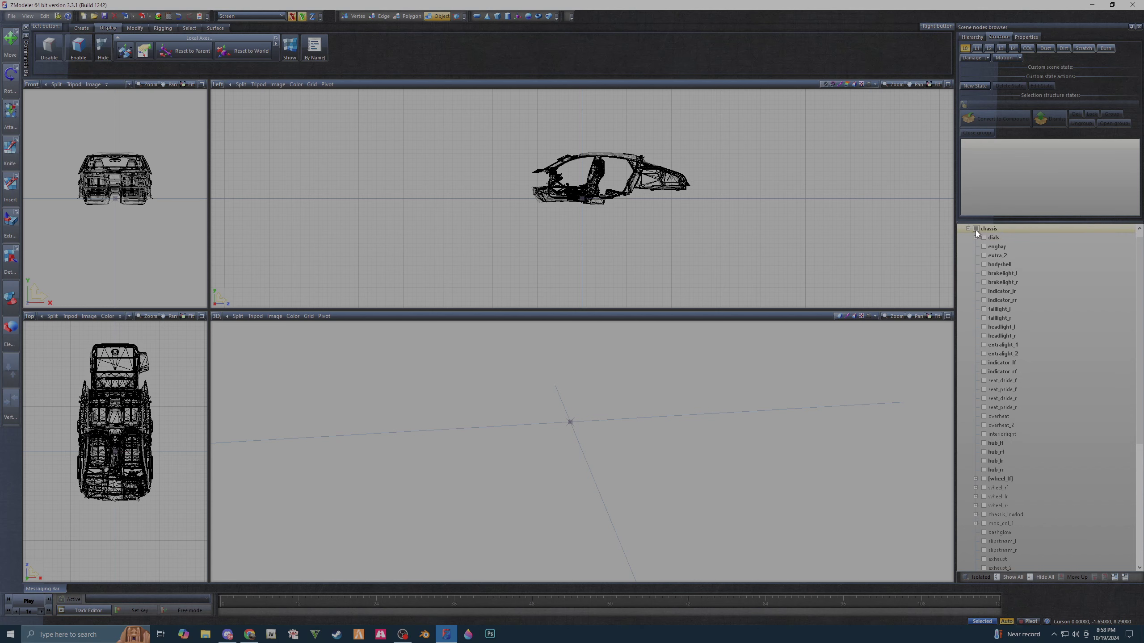
mouse_move(787, 450)
middle_down()
mouse_move(475, 454)
mouse_move(495, 459)
middle_up()
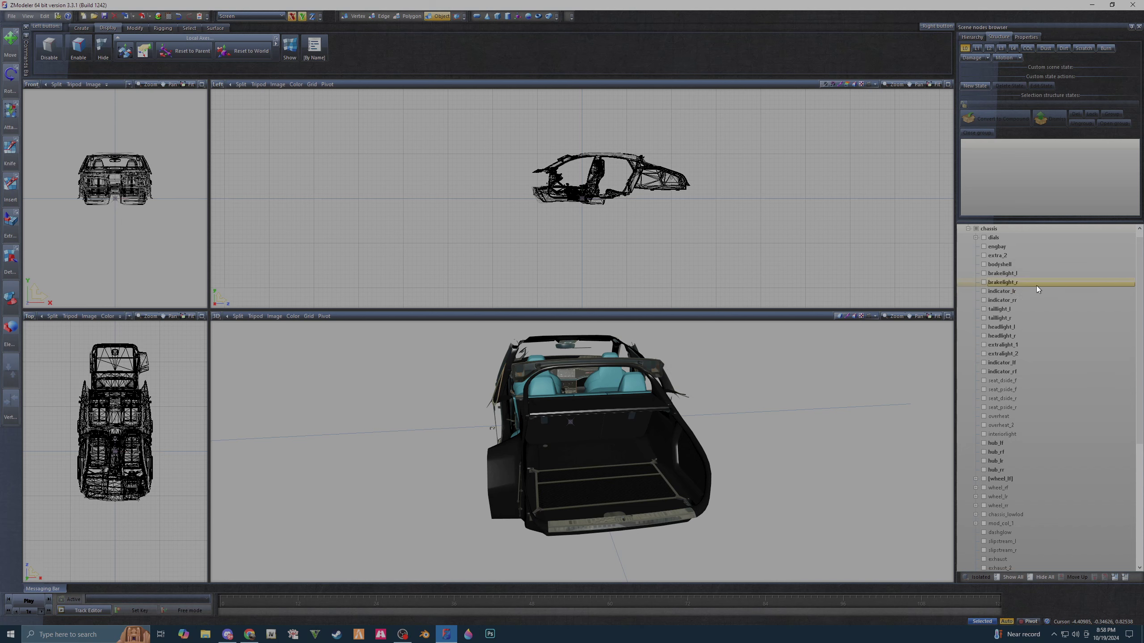
click(983, 265)
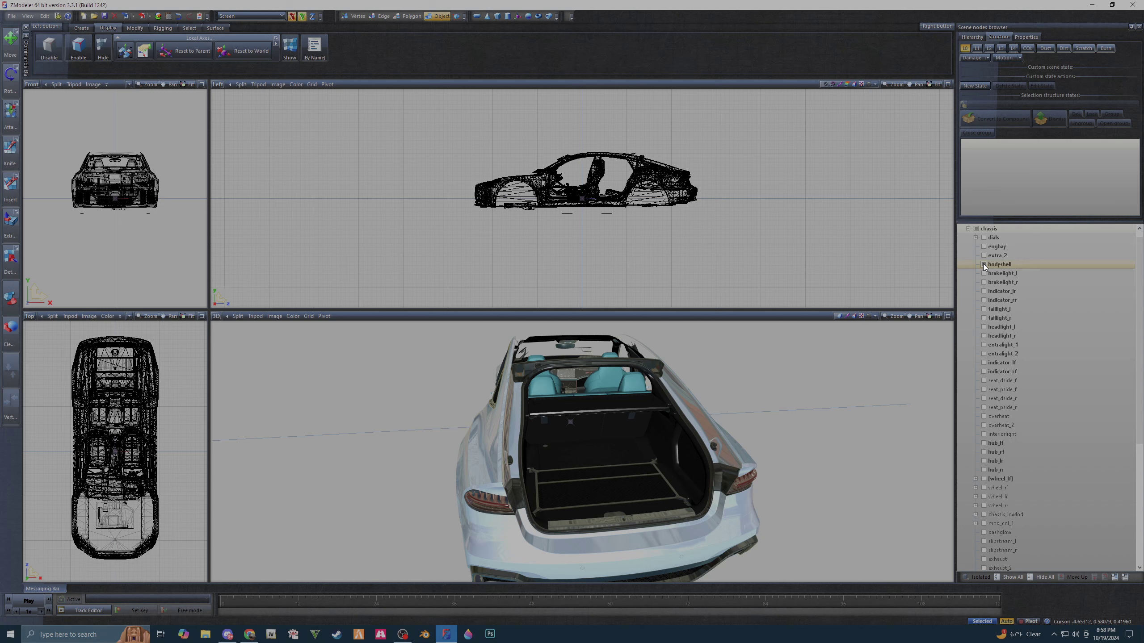
click(984, 265)
mouse_move(729, 497)
middle_down()
mouse_move(701, 493)
mouse_move(740, 501)
mouse_move(712, 500)
mouse_move(730, 499)
middle_up()
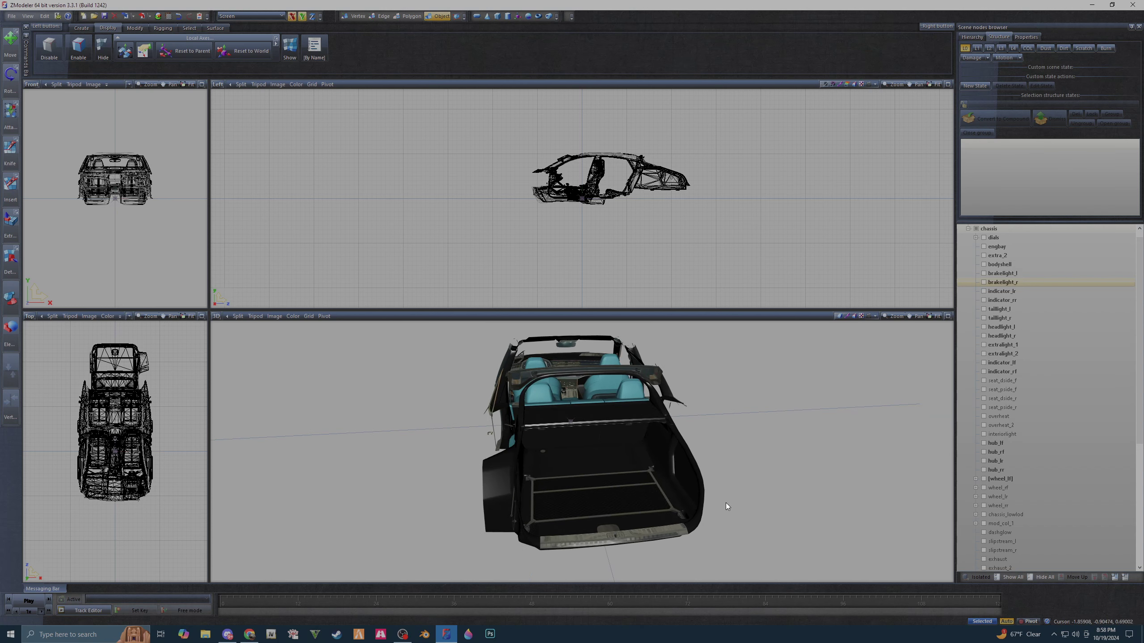
- Copy the chassis and unlink the copy so it stands alone
right_click(997, 227)
mouse_move(1028, 242)
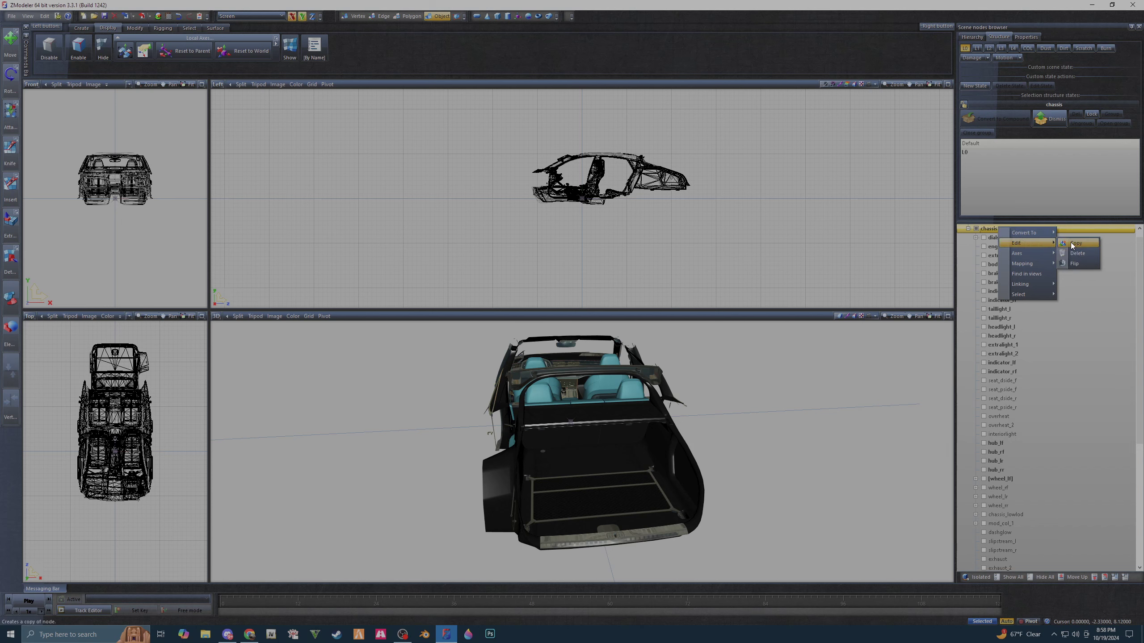
click(1071, 242)
scroll(960, 506, down, 5)
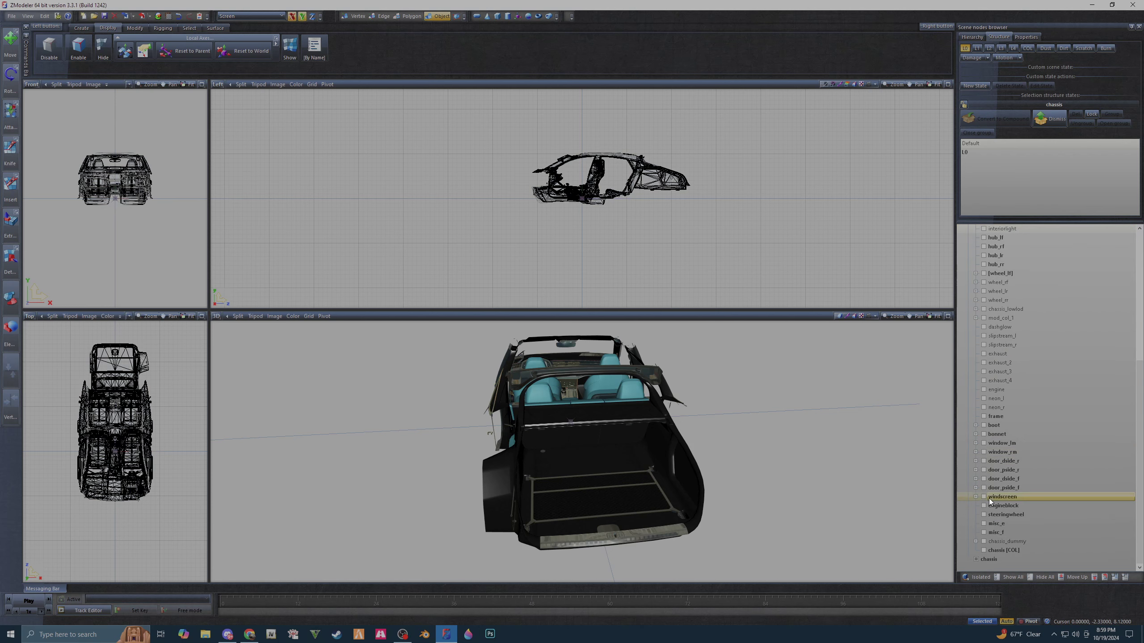
right_click(1002, 558)
mouse_move(1023, 538)
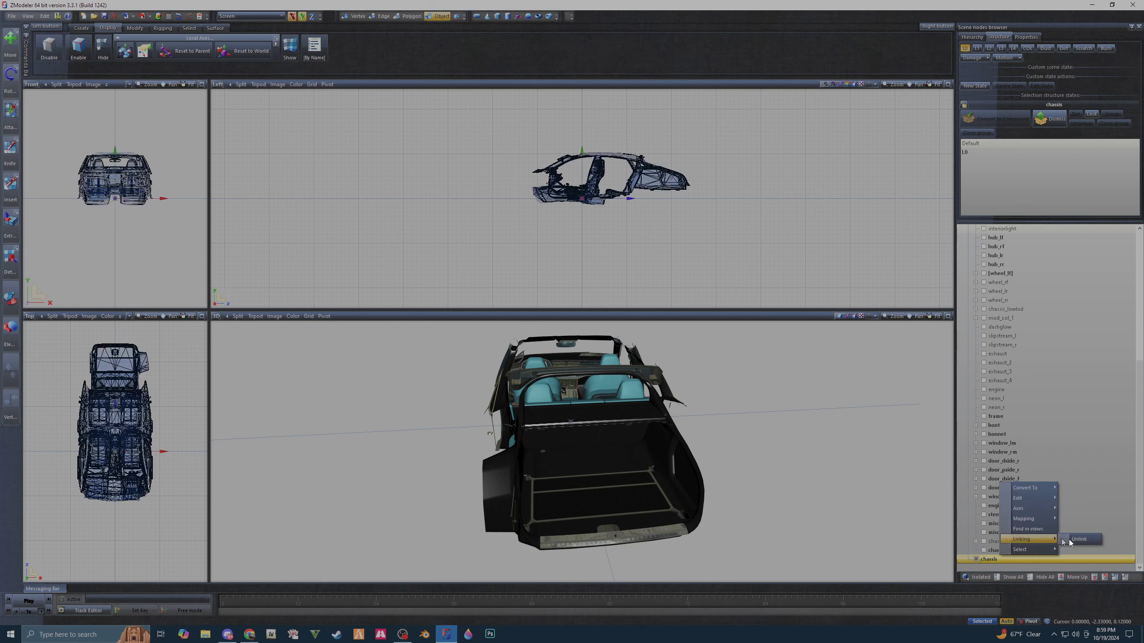
click(1079, 540)
- Delete the original 20rs7c8 car node
scroll(1031, 365, up, 5)
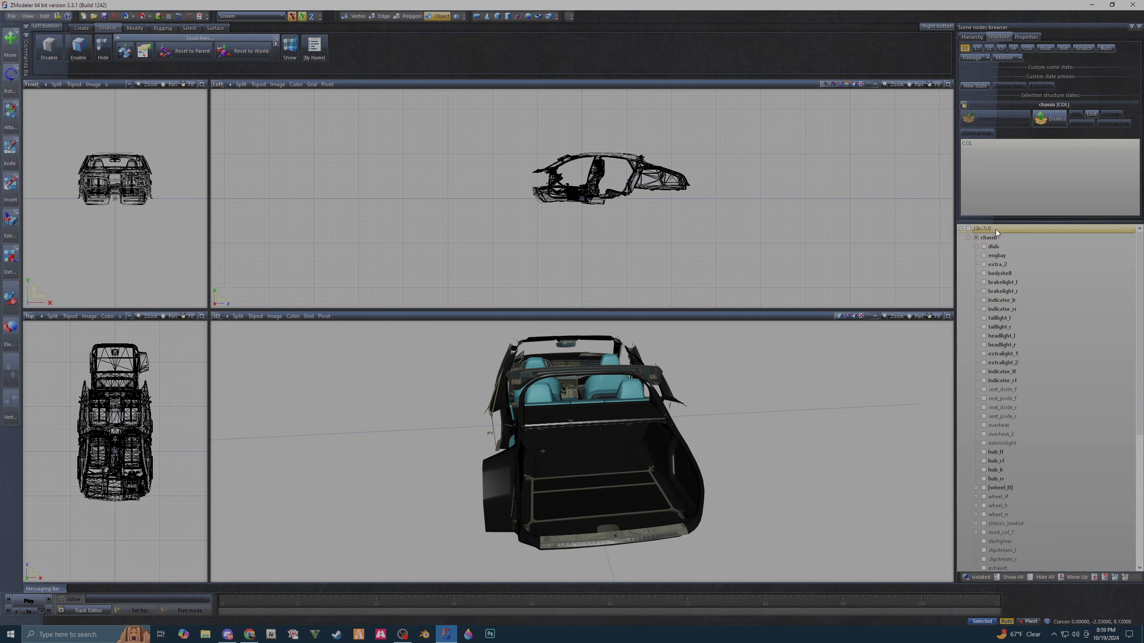
right_click(995, 229)
mouse_move(1026, 235)
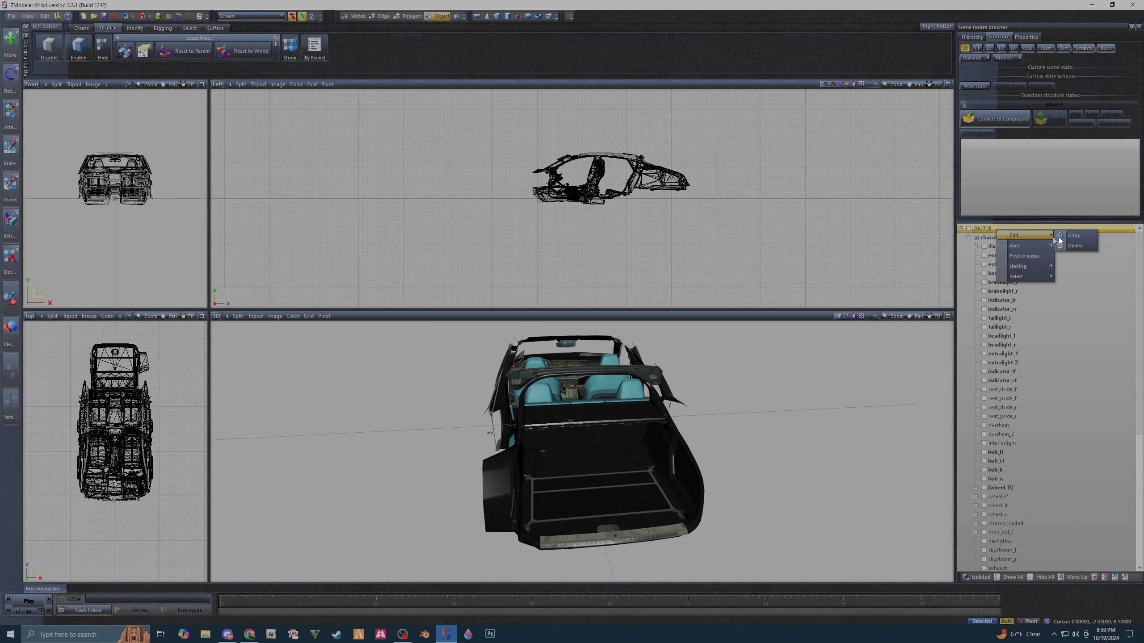
click(1076, 246)
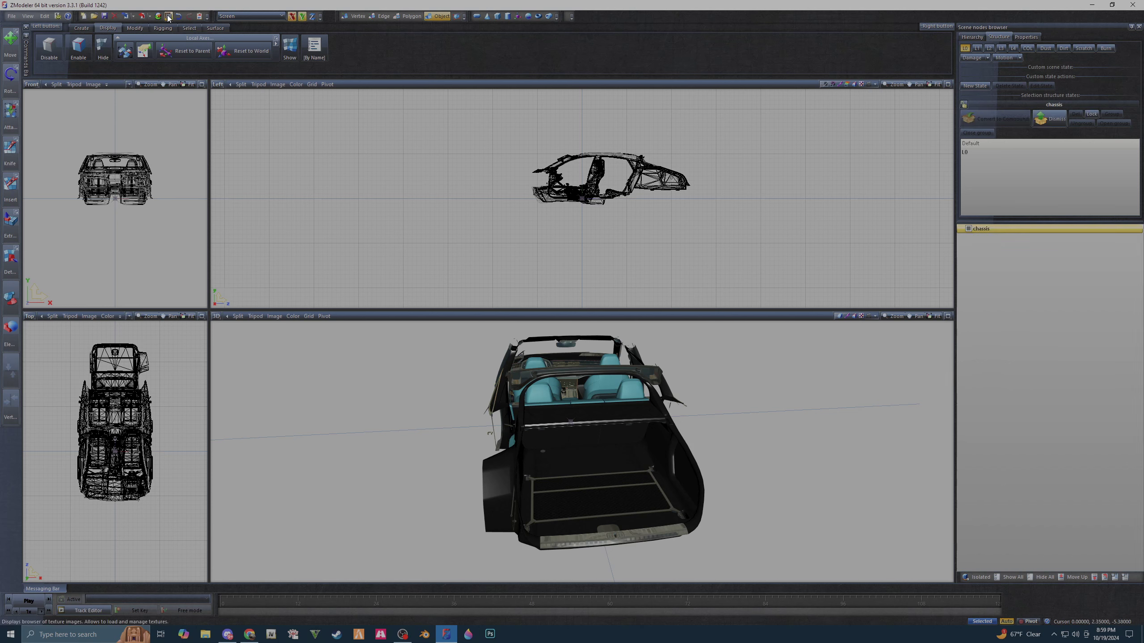
- Export the chassis as Collada DAE file 'rs7 trunk' and close ZModeler 3
click(142, 16)
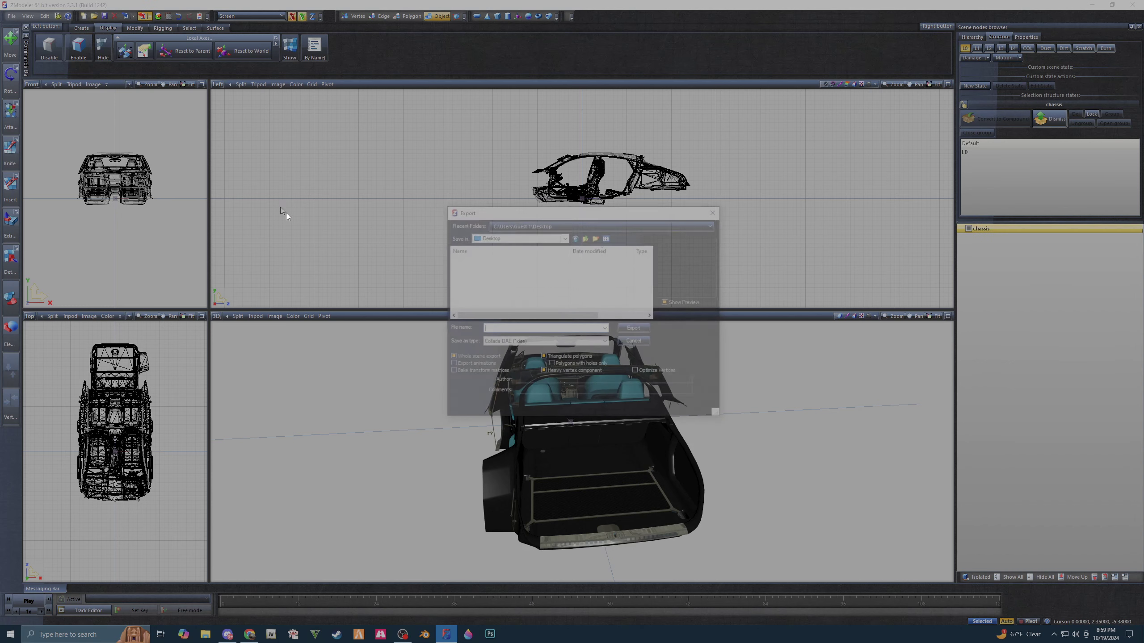
click(517, 343)
click(506, 373)
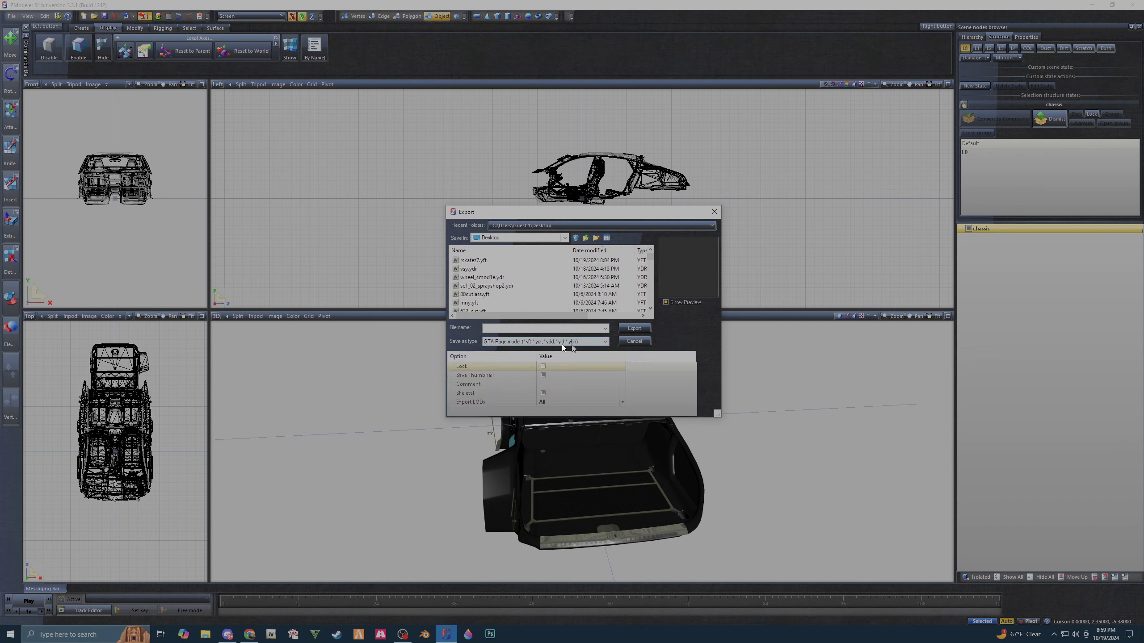
click(518, 345)
click(516, 356)
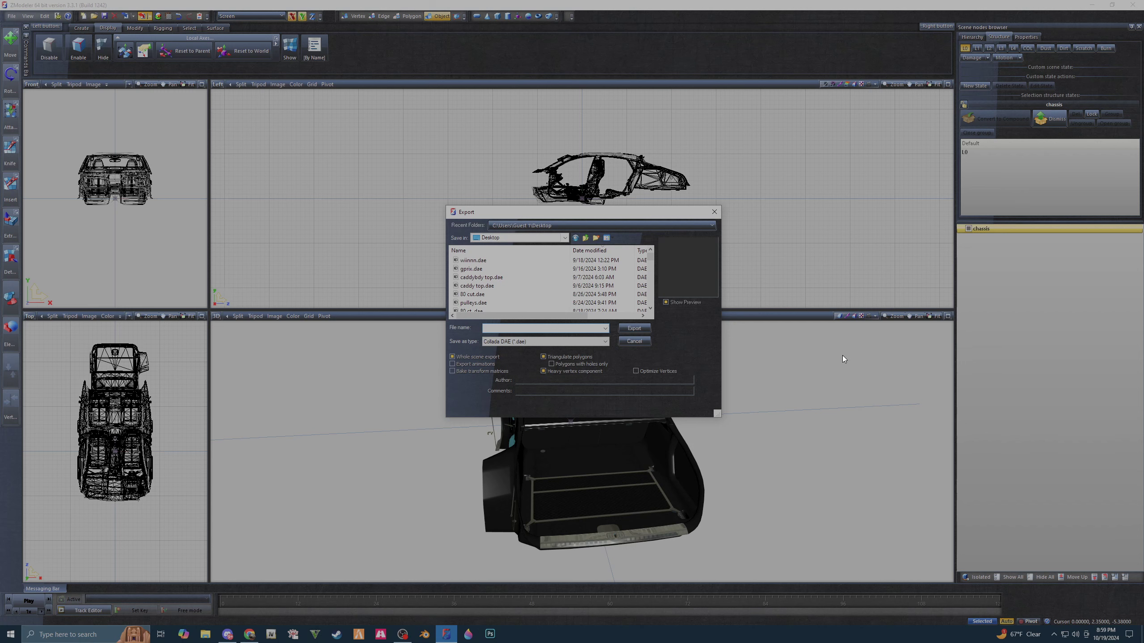
text(rs)
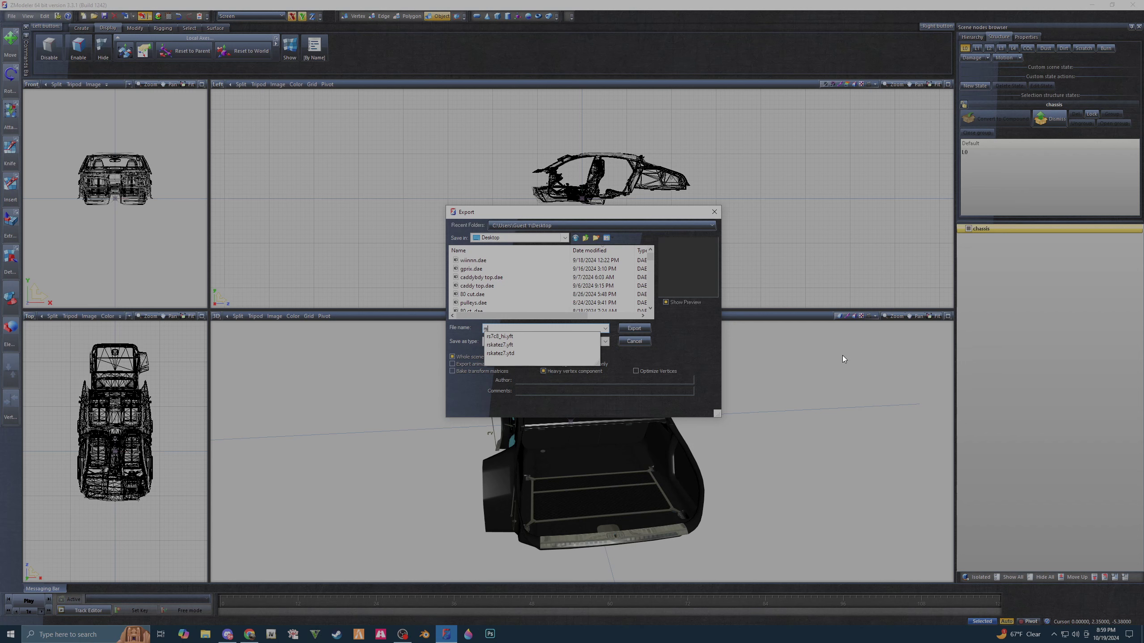
text(7 trunk)
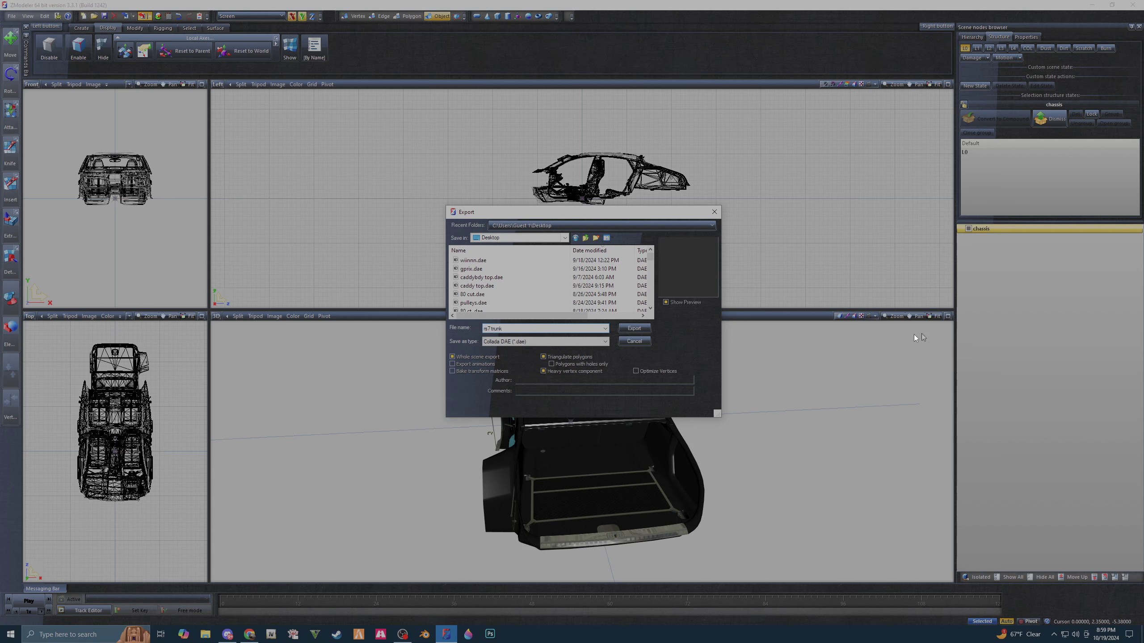
click(634, 329)
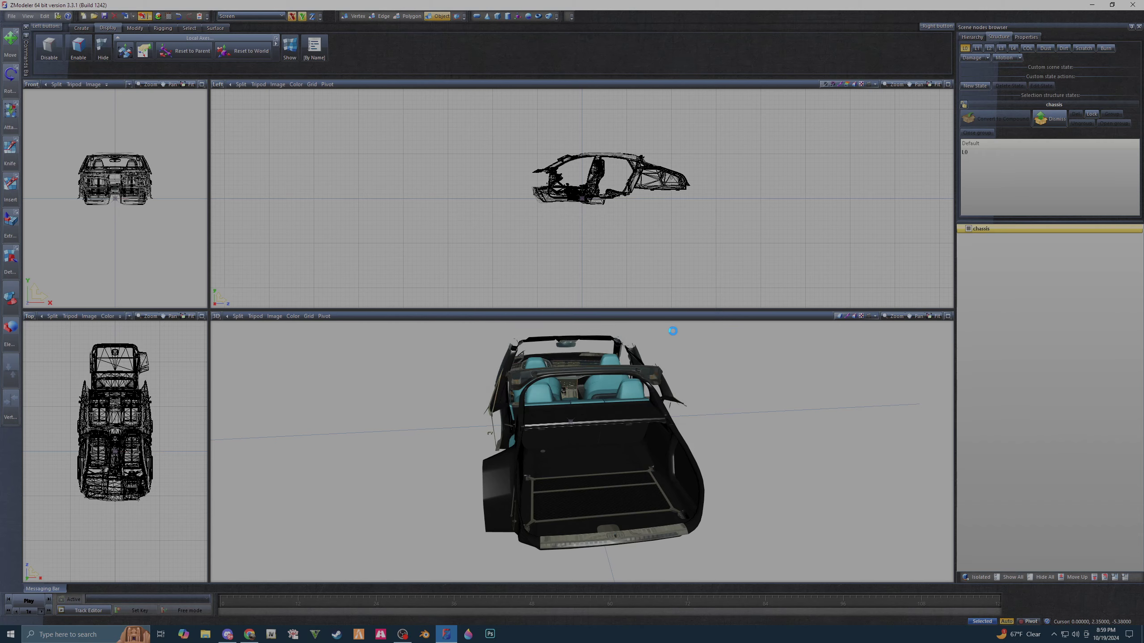
click(1132, 5)
- Exit ZModeler without saving the scene
click(591, 340)
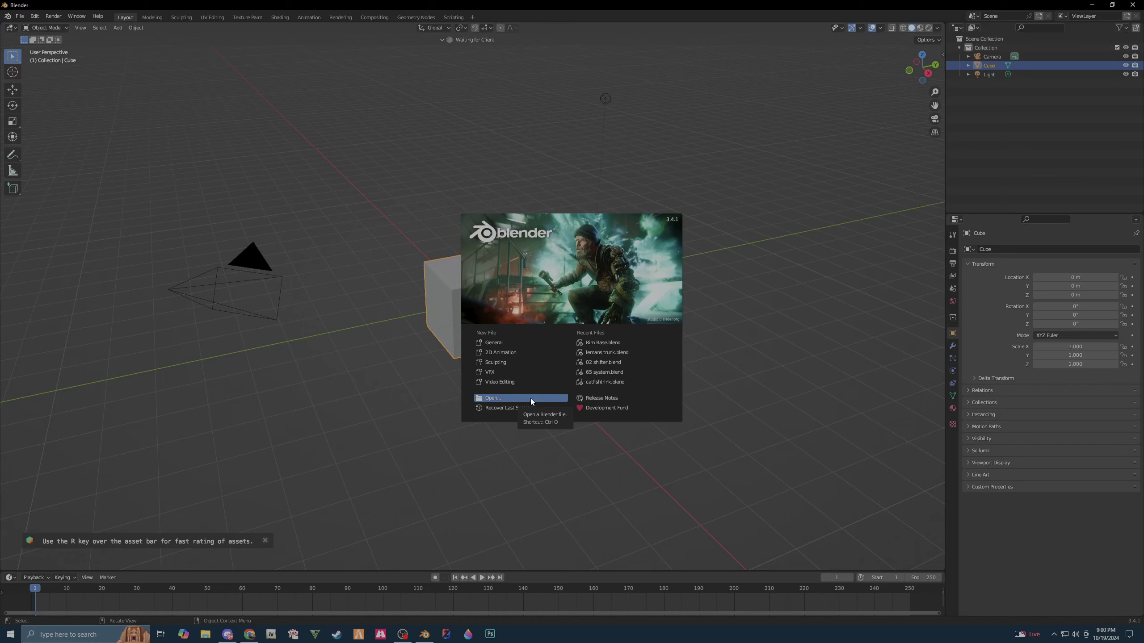
- Dismiss the splash screen and delete the default cube, camera and light
click(320, 425)
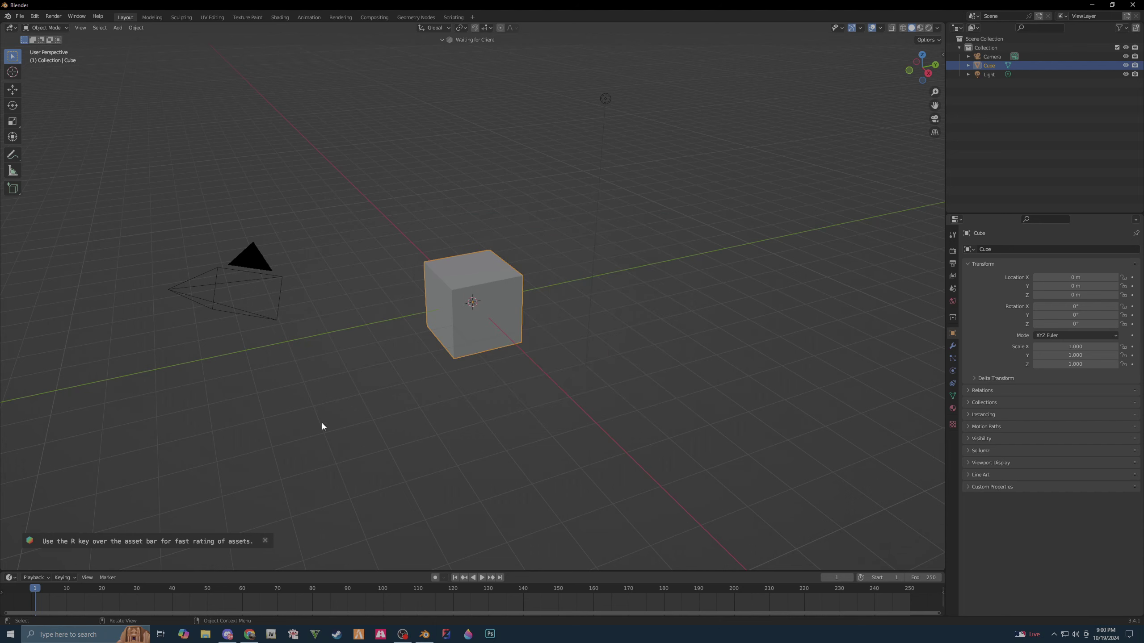
key(a)
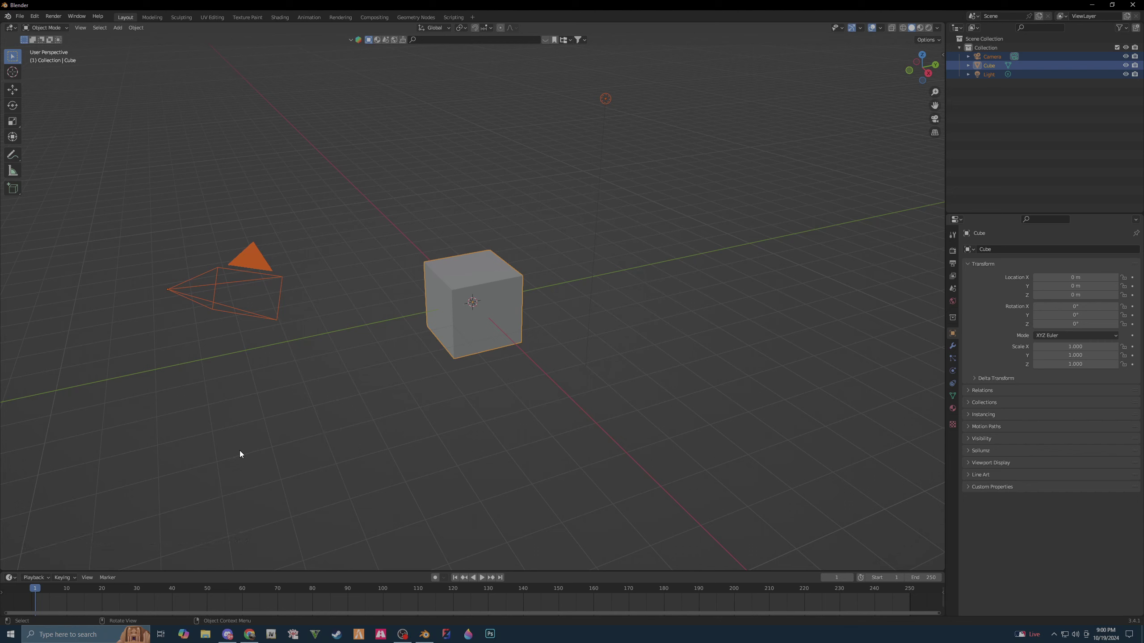
key(x)
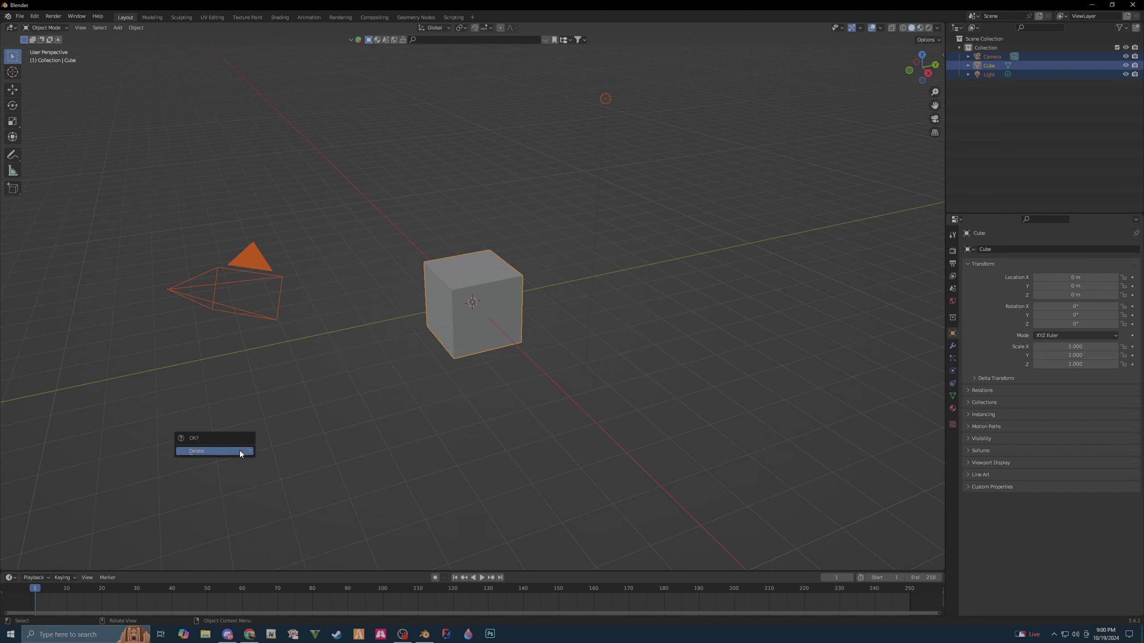
click(240, 451)
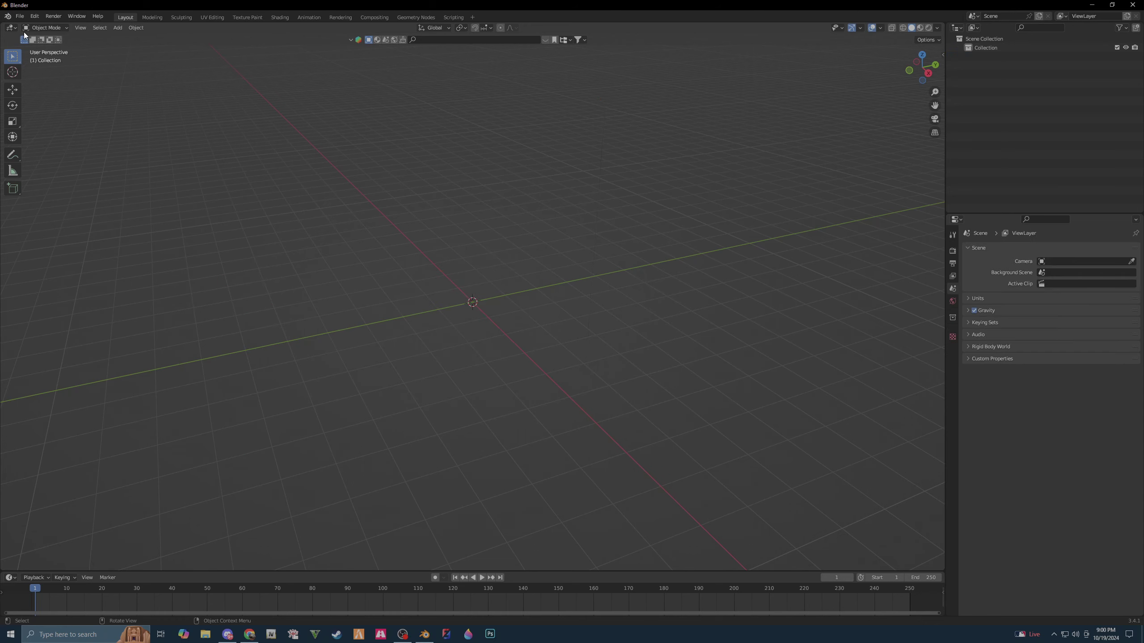
- Import rs7 trunk.dae from the Desktop as a COLLADA file
click(20, 16)
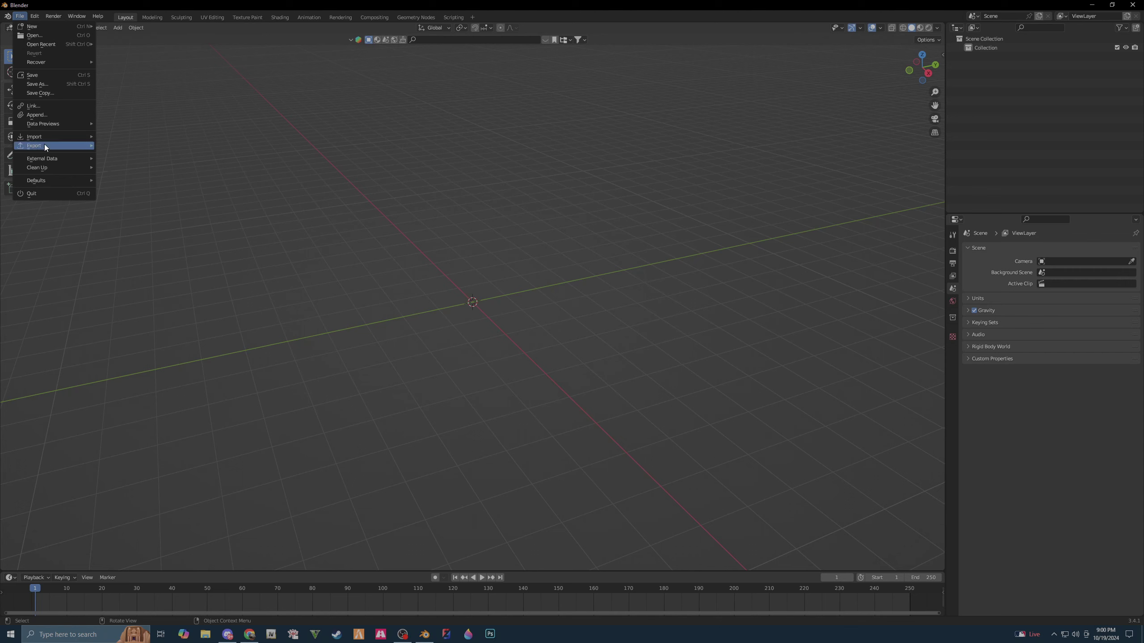
mouse_move(36, 136)
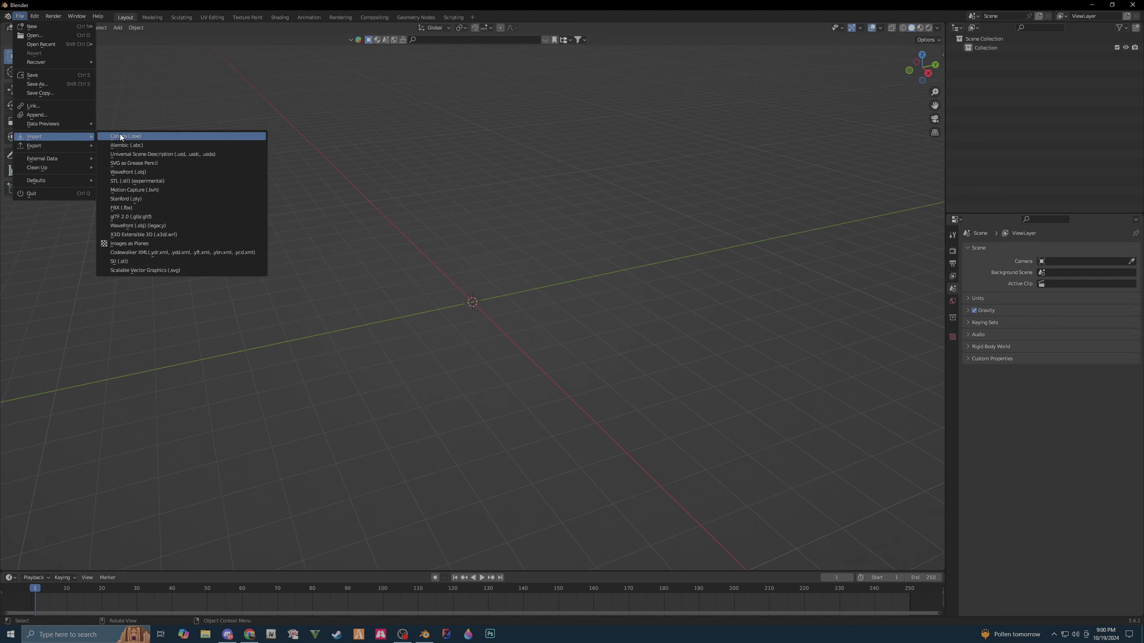
click(128, 137)
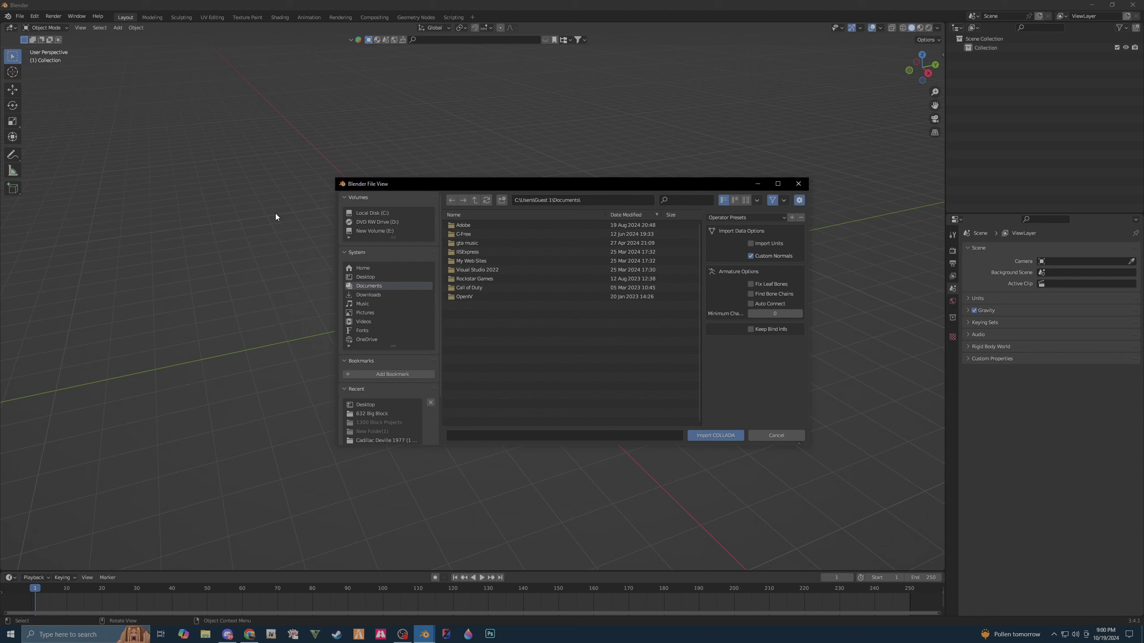
click(374, 277)
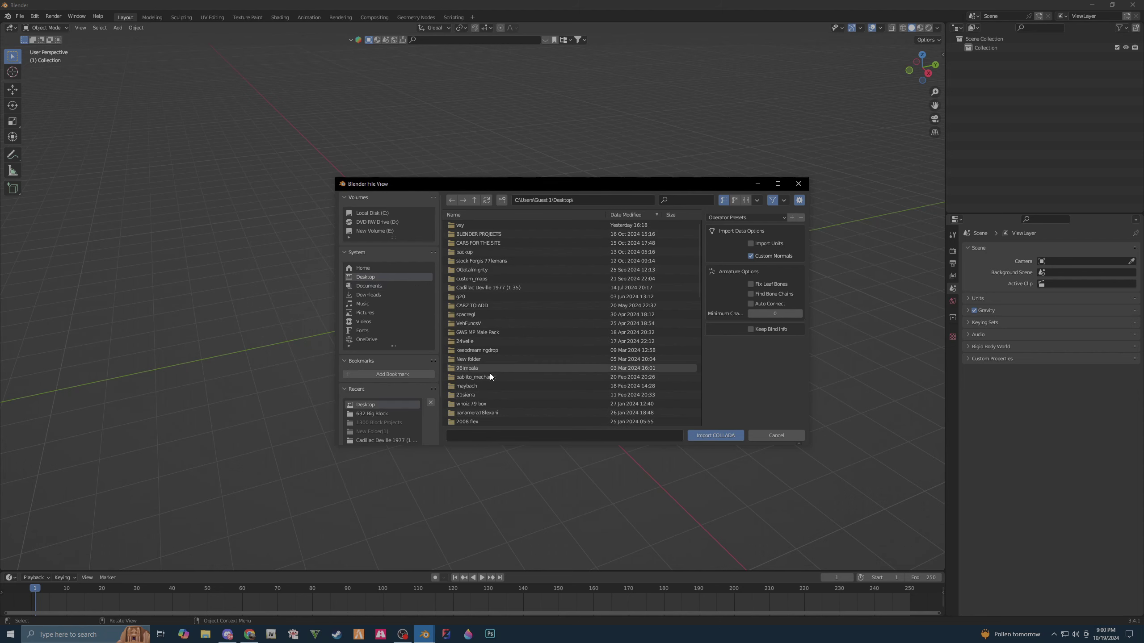
scroll(490, 373, down, 10)
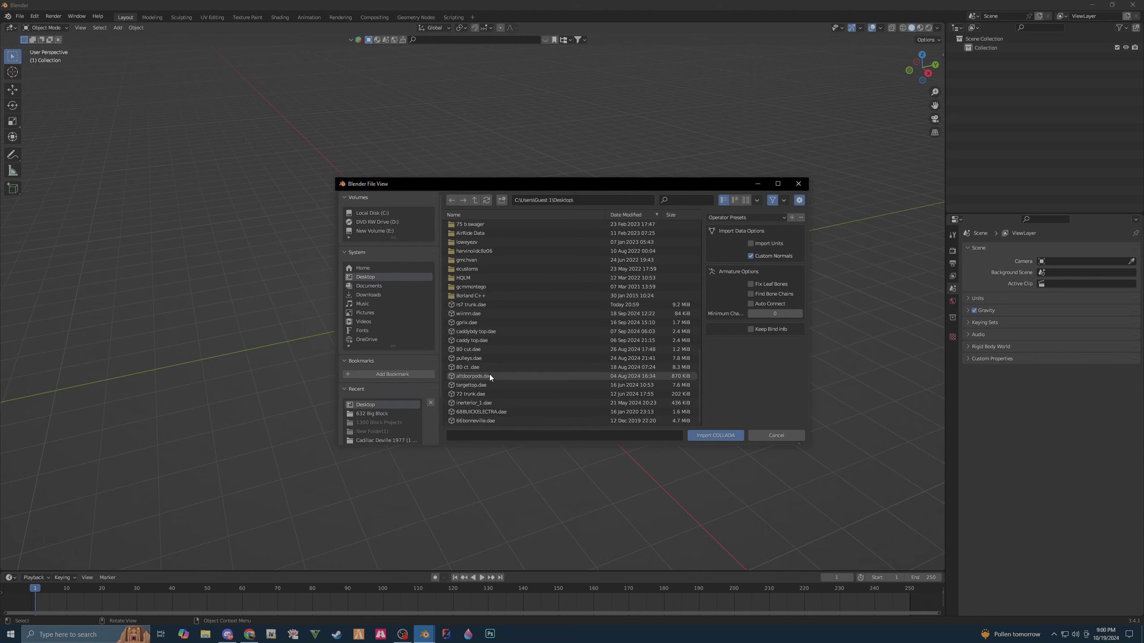
click(492, 303)
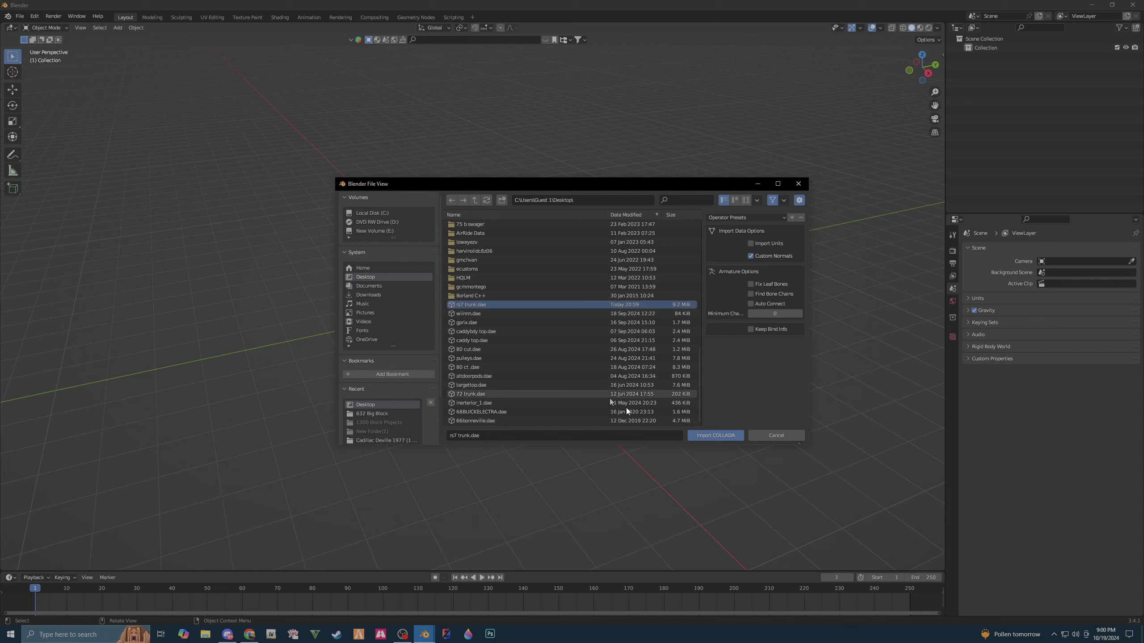
click(714, 435)
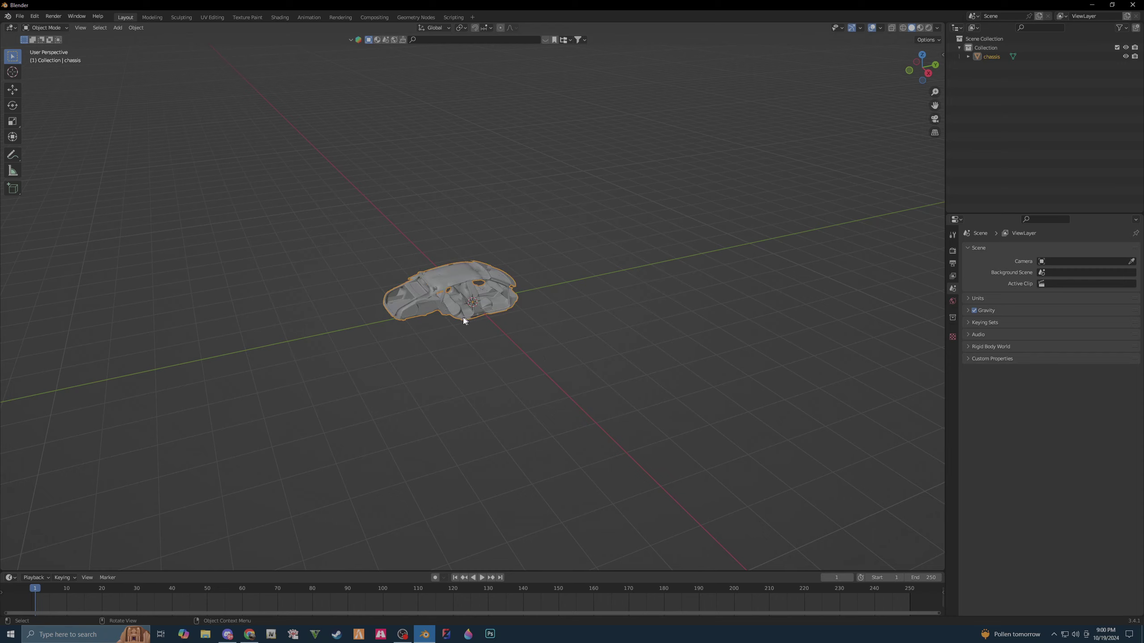
- Orbit and zoom around the imported chassis to inspect its rear and sides
scroll(463, 318, up, 6)
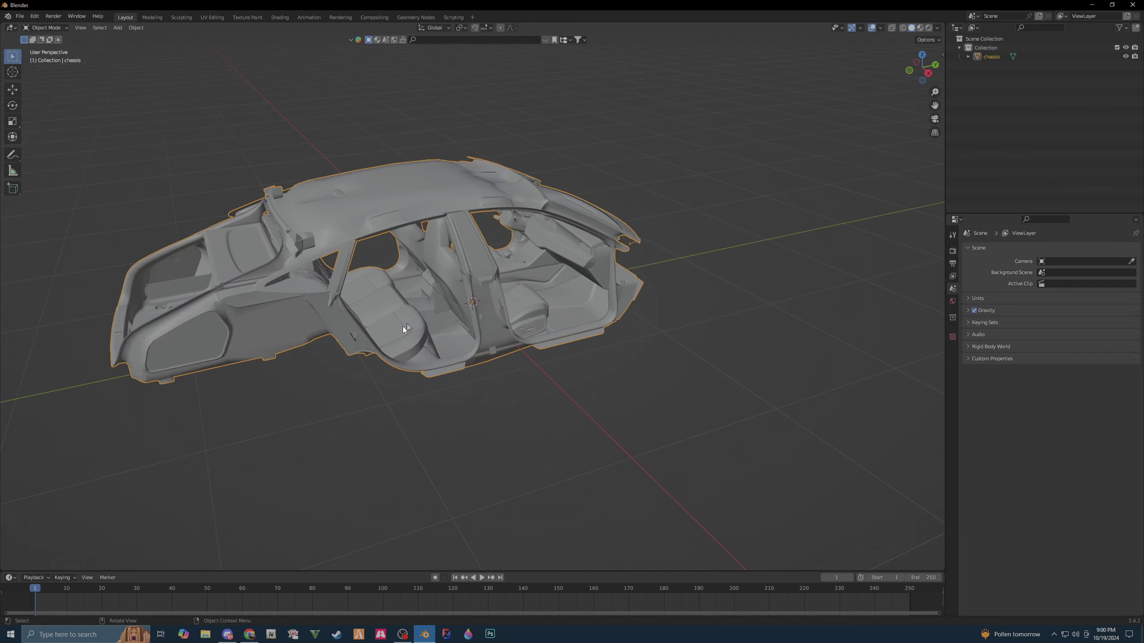
middle_drag(357, 429, 435, 426)
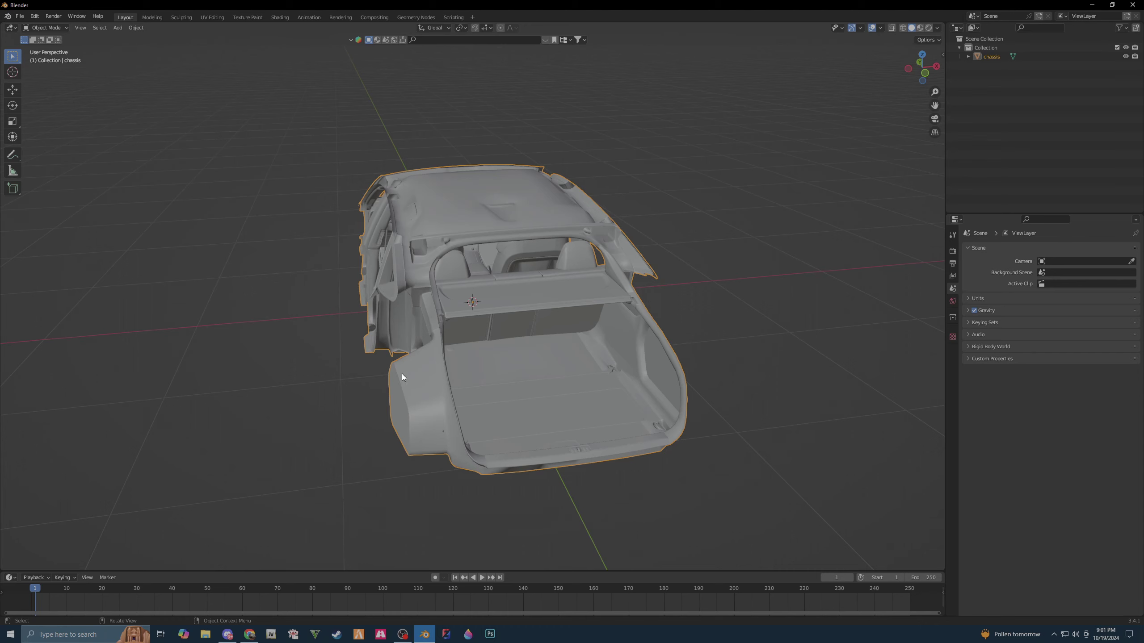
scroll(360, 386, down, 3)
scroll(347, 374, up, 7)
scroll(348, 371, down, 4)
scroll(349, 374, down, 2)
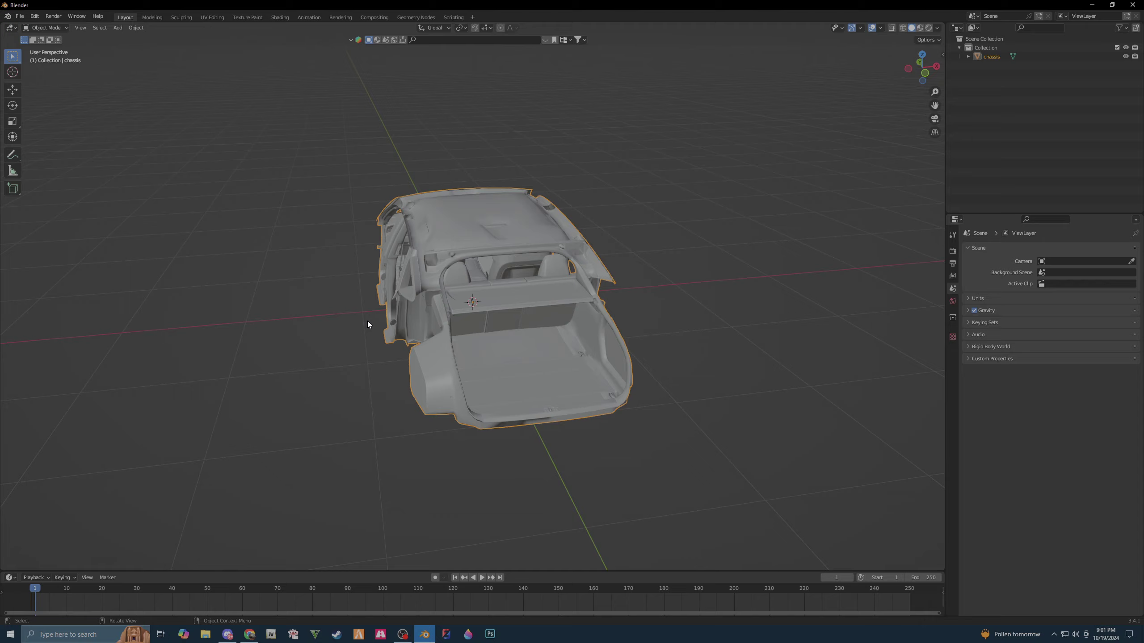
scroll(297, 331, down, 3)
scroll(297, 333, up, 7)
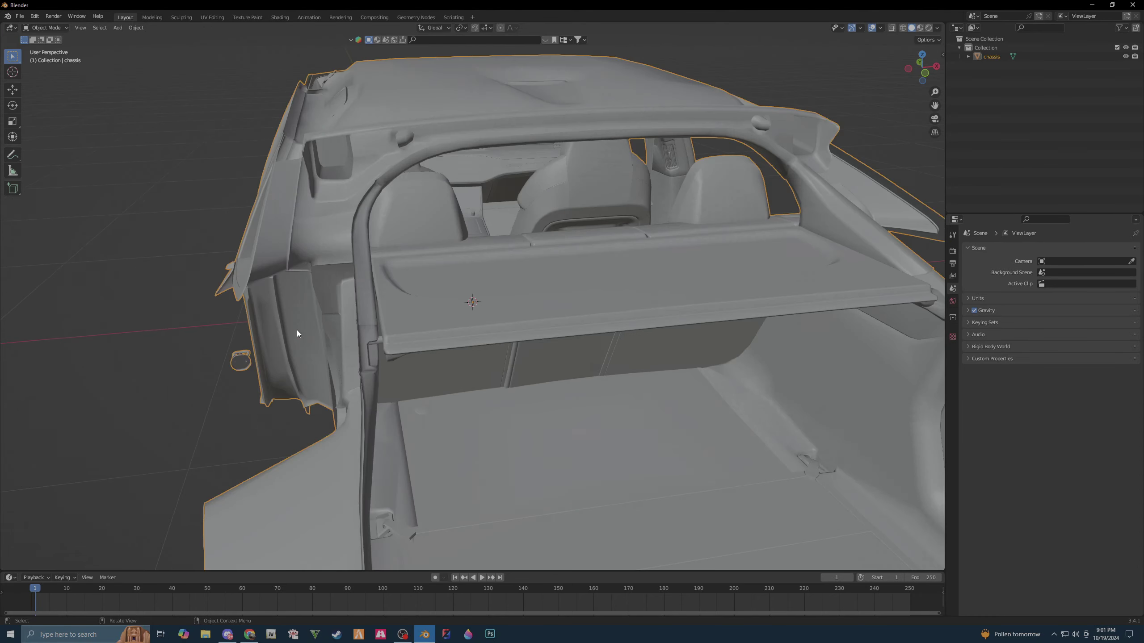
scroll(296, 333, down, 1)
scroll(297, 333, down, 4)
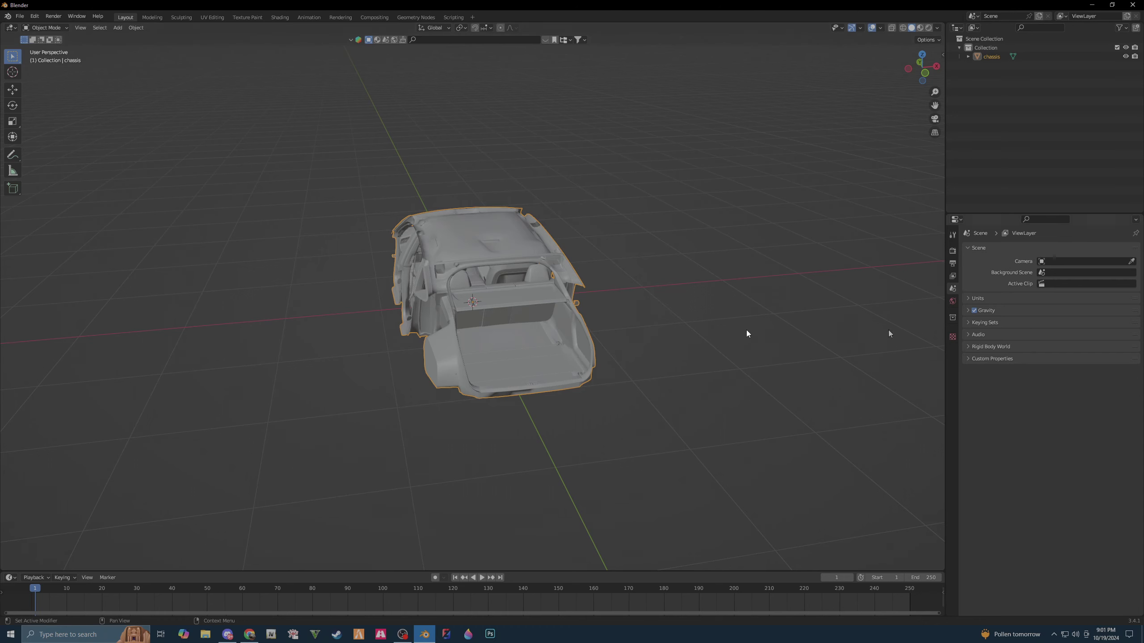
middle_drag(746, 330, 456, 292)
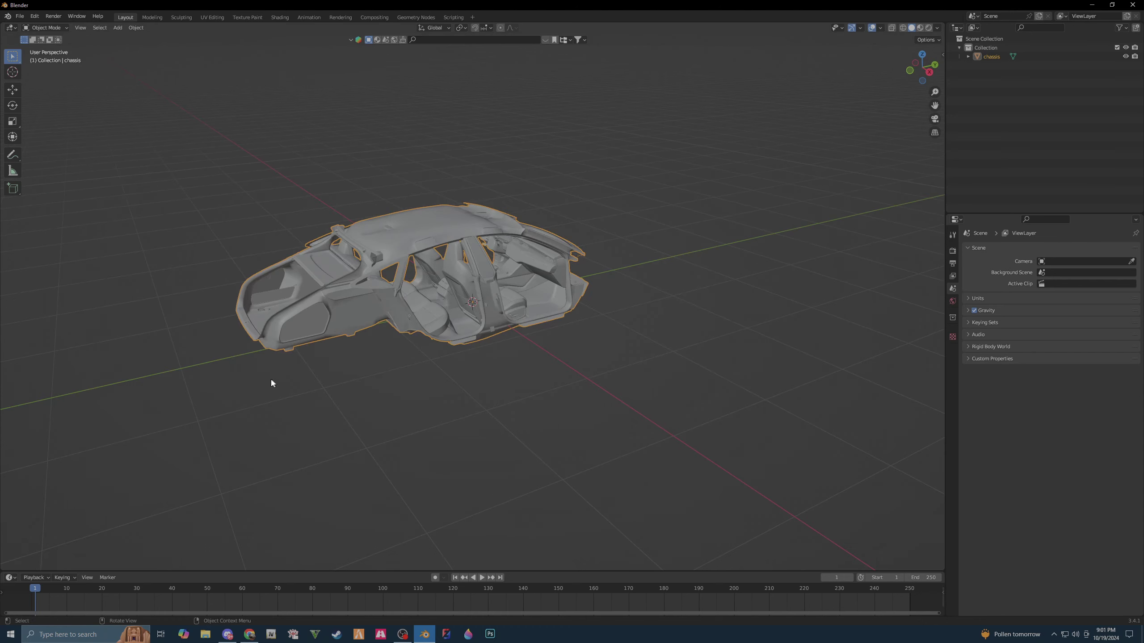
mouse_move(308, 386)
middle_down()
mouse_move(547, 415)
mouse_move(501, 406)
mouse_move(557, 421)
mouse_move(443, 405)
mouse_move(567, 467)
mouse_move(400, 383)
mouse_move(405, 398)
mouse_move(493, 396)
mouse_move(439, 386)
mouse_move(436, 409)
mouse_move(497, 391)
mouse_move(423, 411)
mouse_move(480, 419)
mouse_move(531, 389)
middle_up()
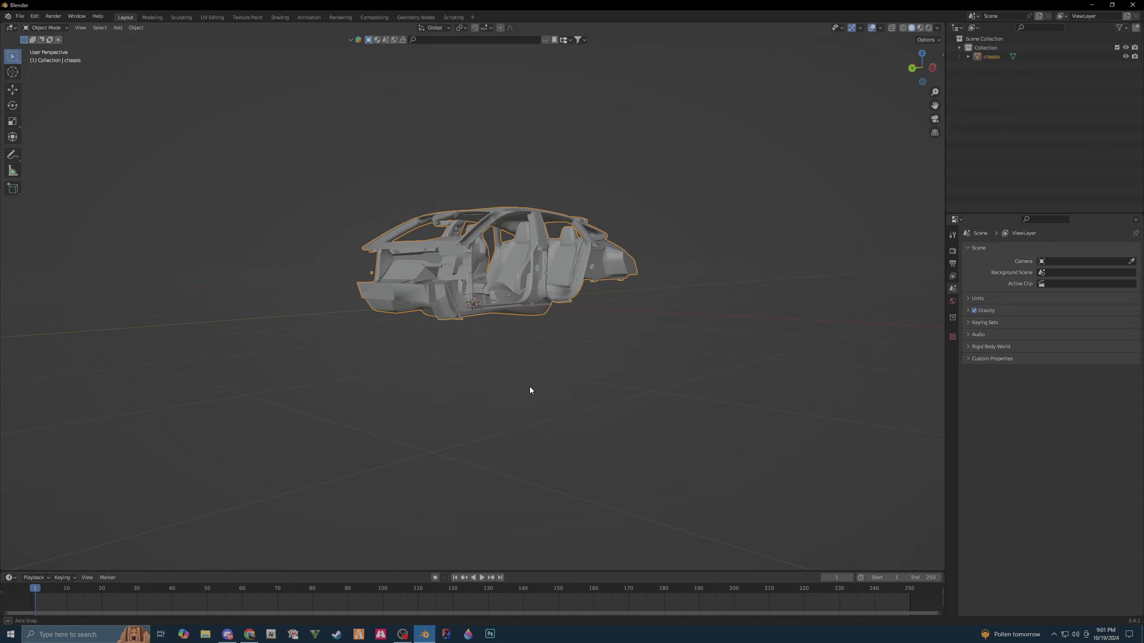
- Deselect the chassis and orbit over it from above and behind to study the trunk
mouse_move(530, 390)
middle_down()
mouse_move(412, 422)
mouse_move(493, 404)
mouse_move(427, 401)
middle_up()
mouse_move(576, 350)
middle_down()
mouse_move(299, 468)
mouse_move(462, 390)
mouse_move(404, 422)
mouse_move(471, 433)
mouse_move(409, 434)
mouse_move(497, 424)
mouse_move(440, 431)
middle_up()
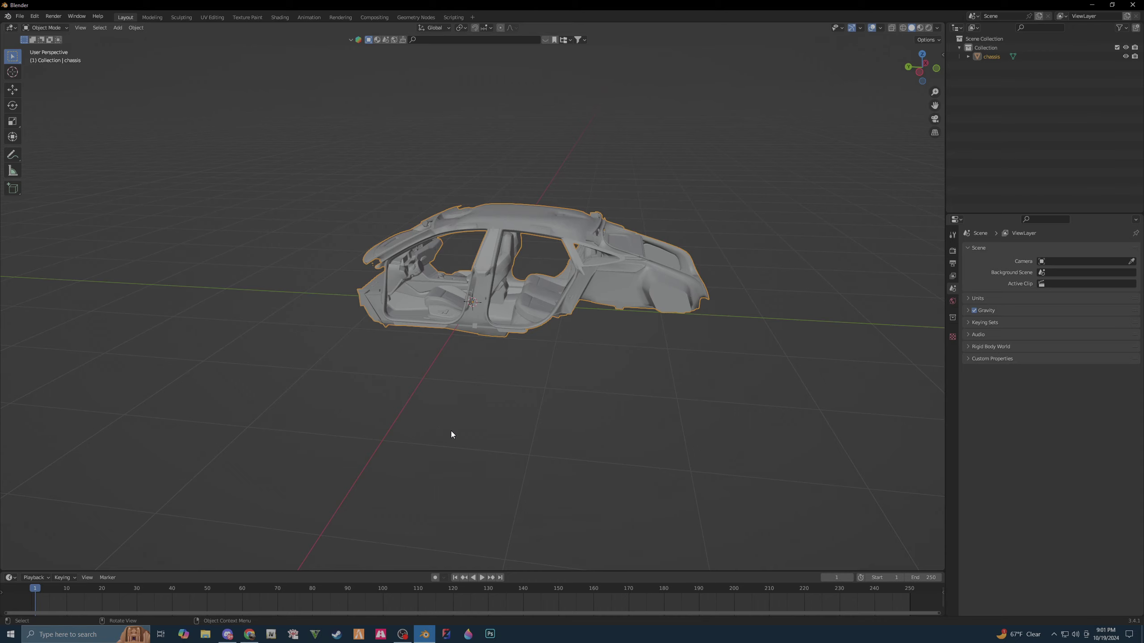
mouse_move(451, 434)
middle_down()
mouse_move(656, 401)
mouse_move(527, 401)
middle_up()
scroll(527, 400, up, 3)
scroll(528, 401, up, 4)
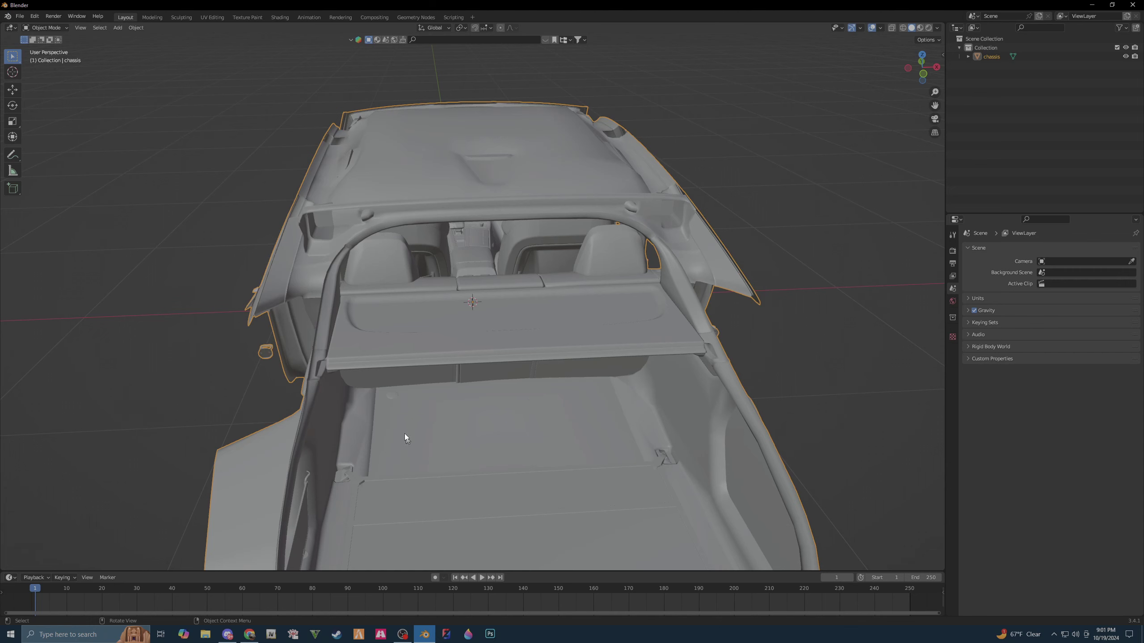
scroll(488, 437, down, 2)
drag(823, 335, 878, 405)
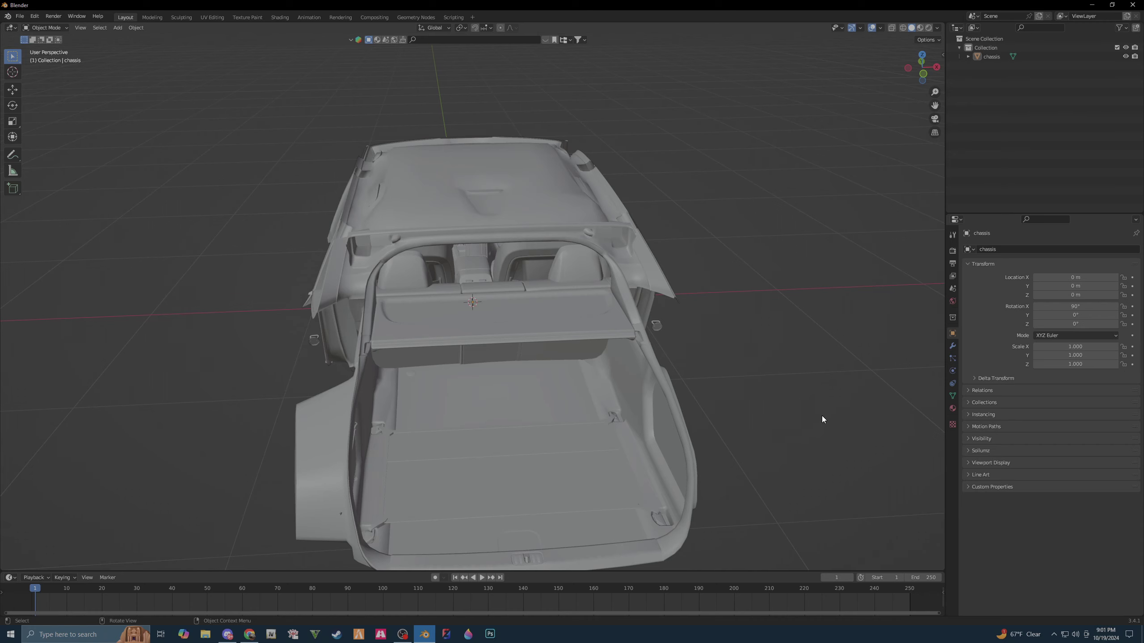
scroll(309, 444, down, 3)
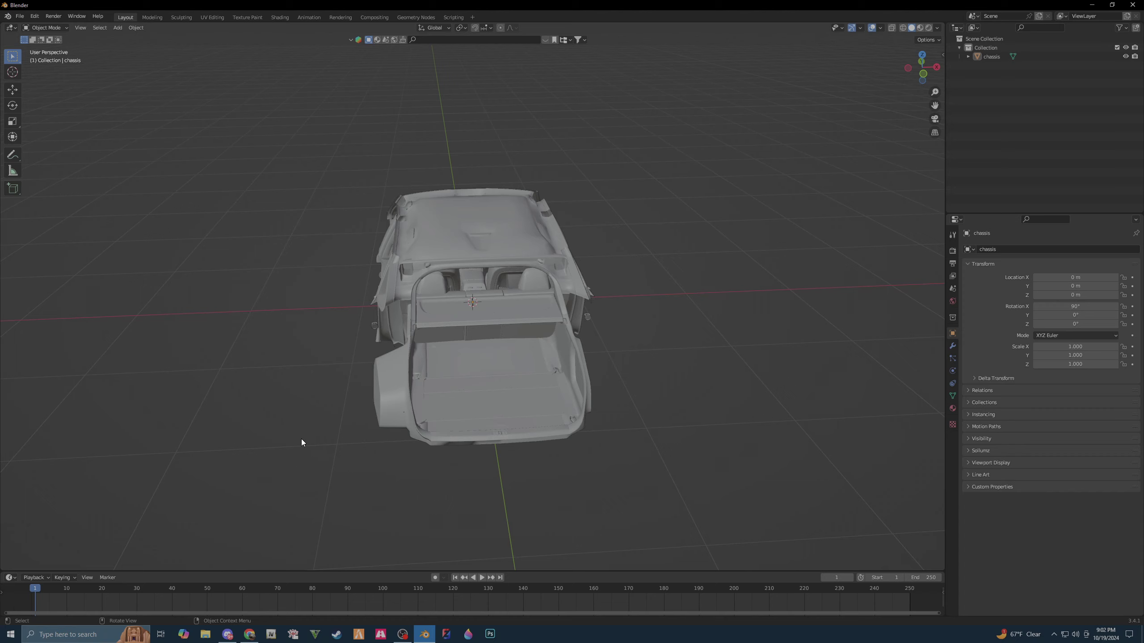
middle_drag(372, 380, 400, 367)
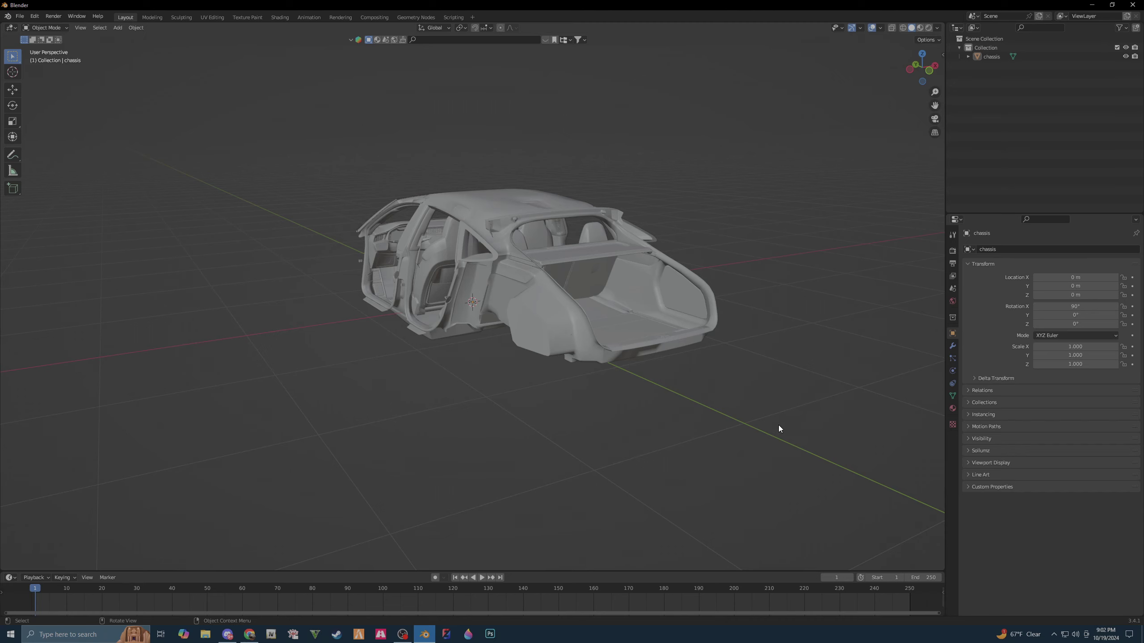
middle_drag(775, 427, 760, 425)
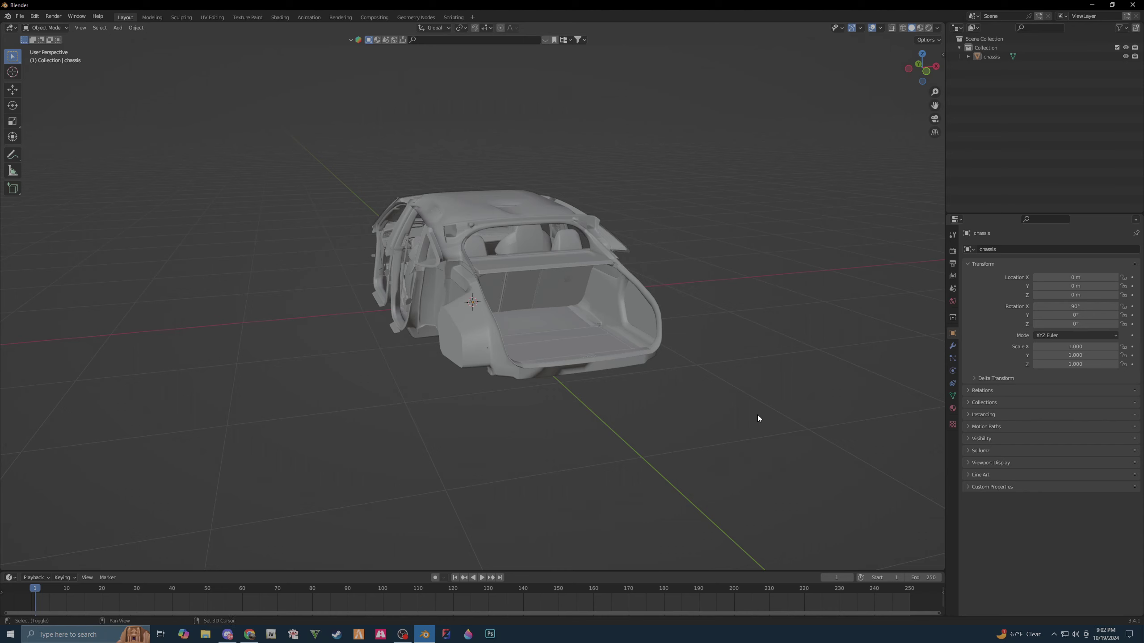
key(shift+a)
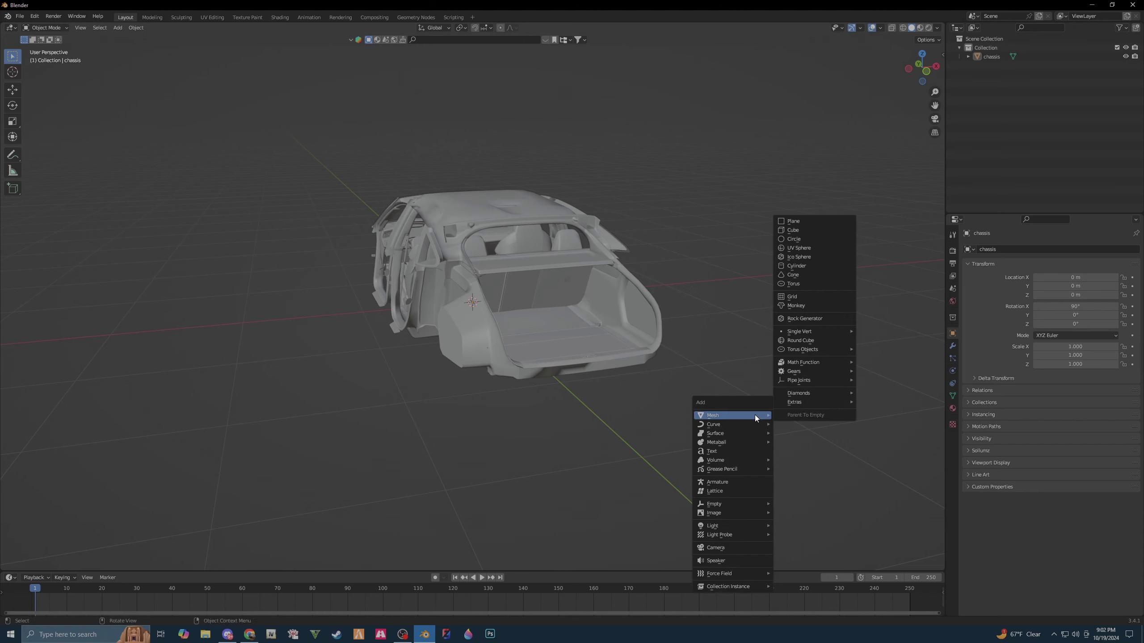
- Add a cube and move it back along Y and up along Z above the cargo area
click(794, 233)
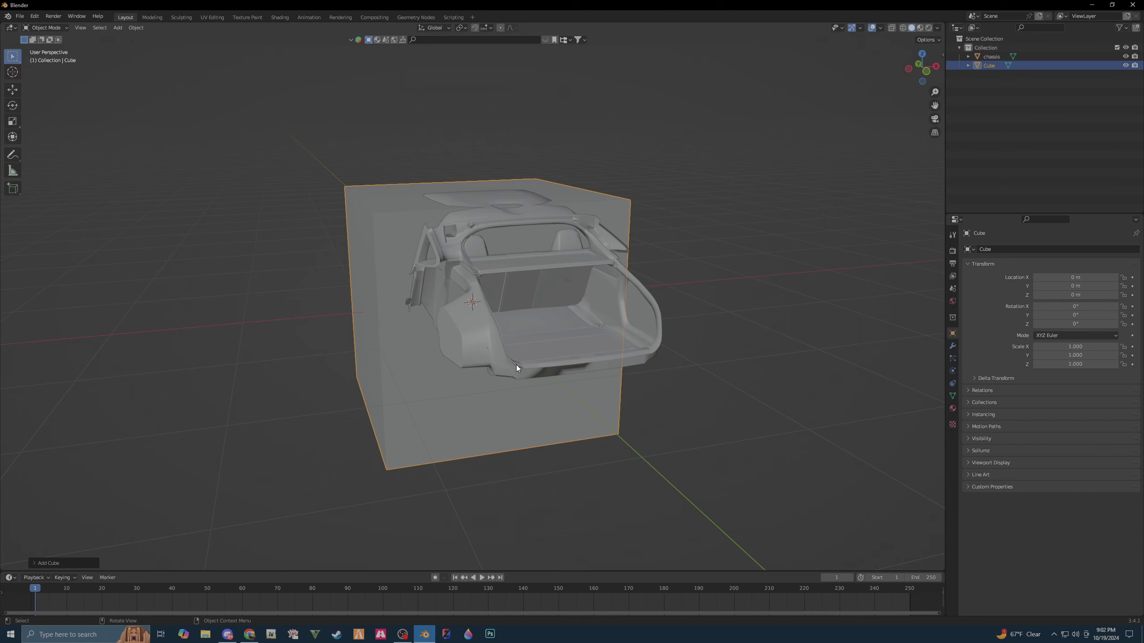
key(shift+space)
key(g)
middle_drag(430, 301, 450, 296)
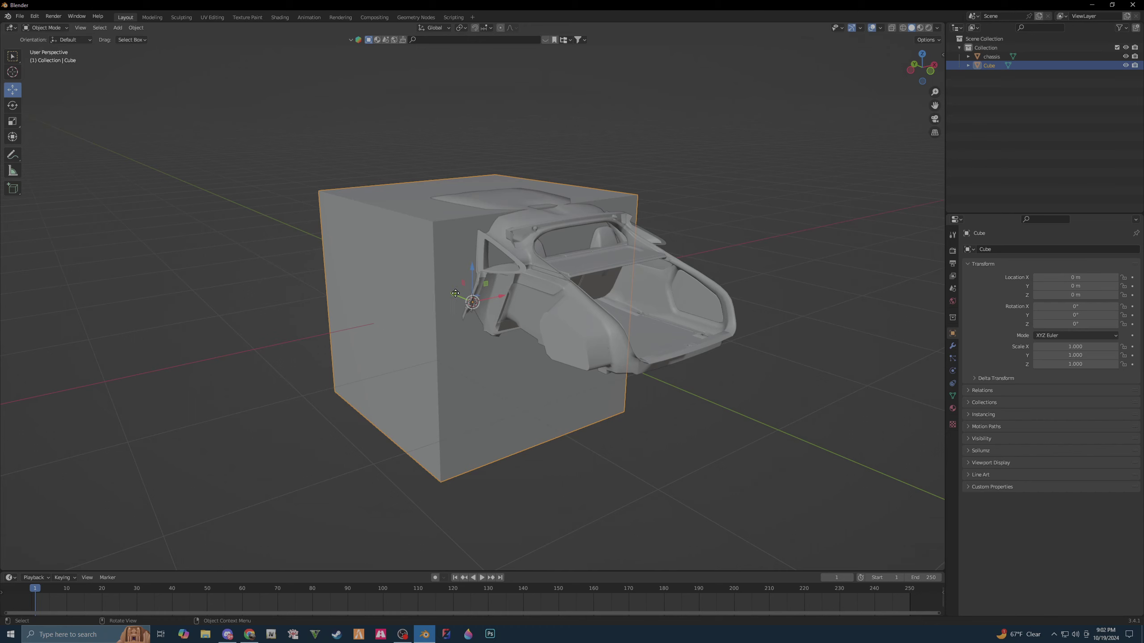
drag(450, 293, 638, 369)
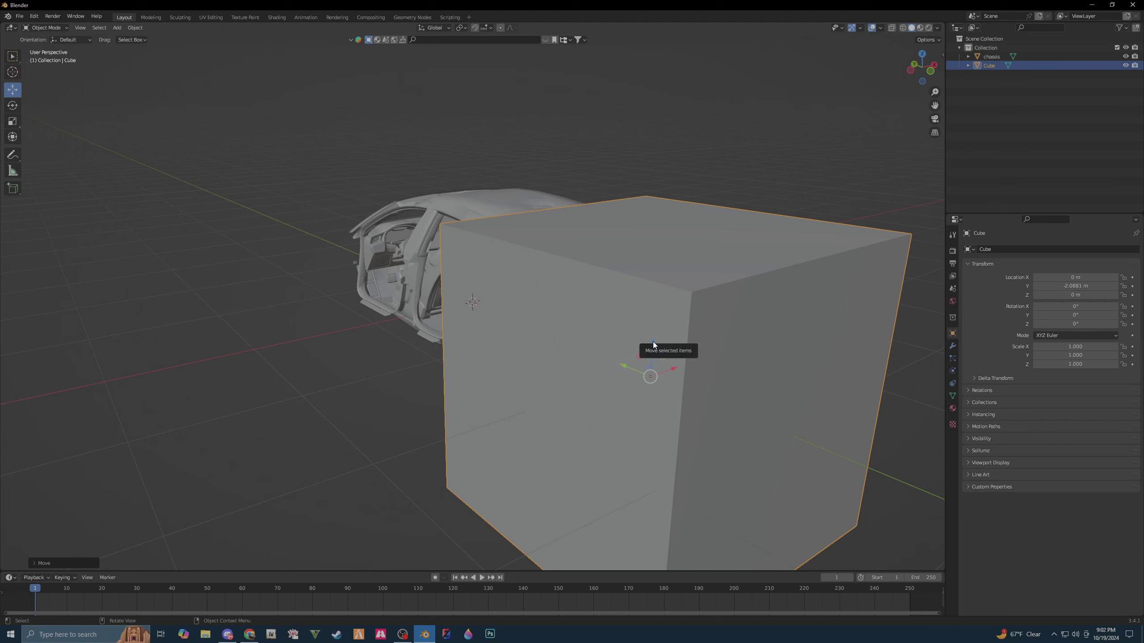
drag(655, 342, 685, 195)
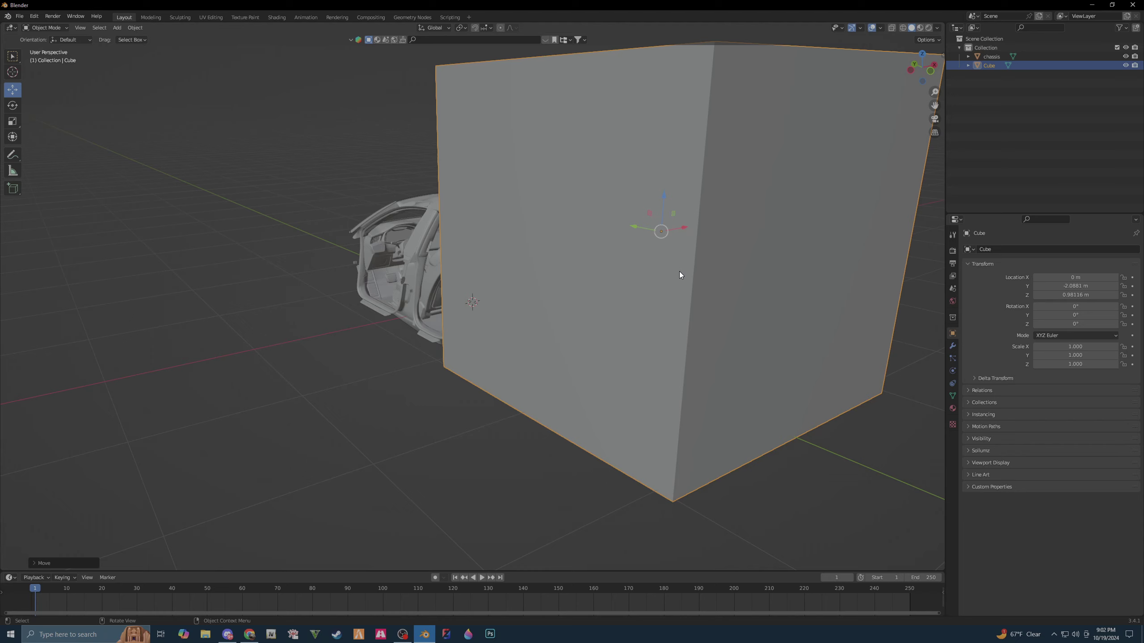
- Scale the cube down to a small 0.131 block
key(shift+space)
key(s)
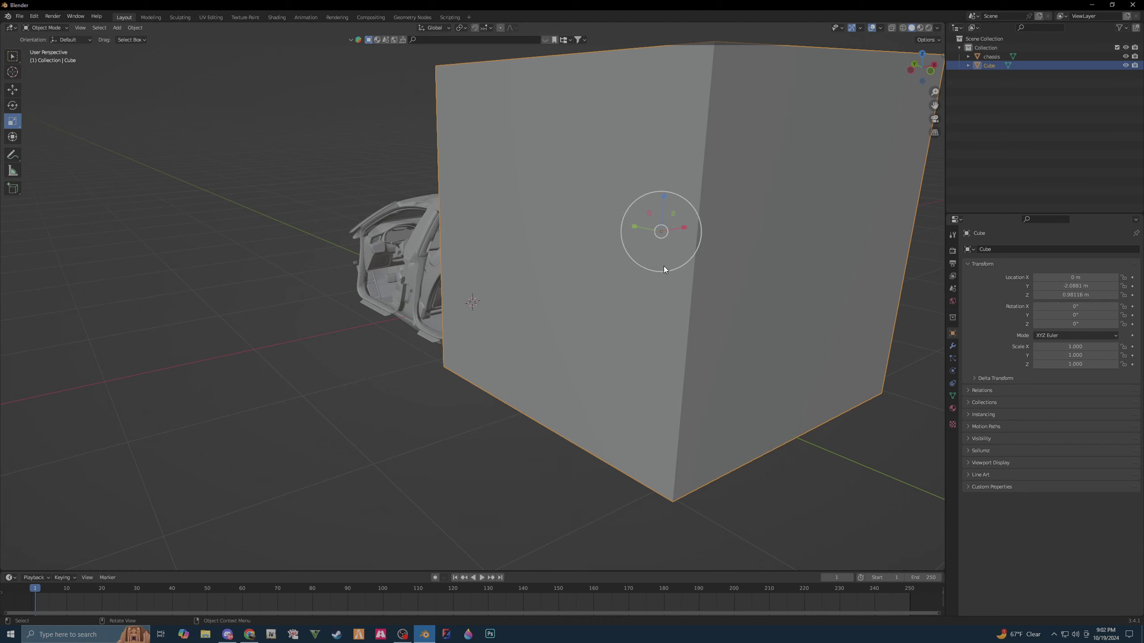
drag(665, 267, 663, 245)
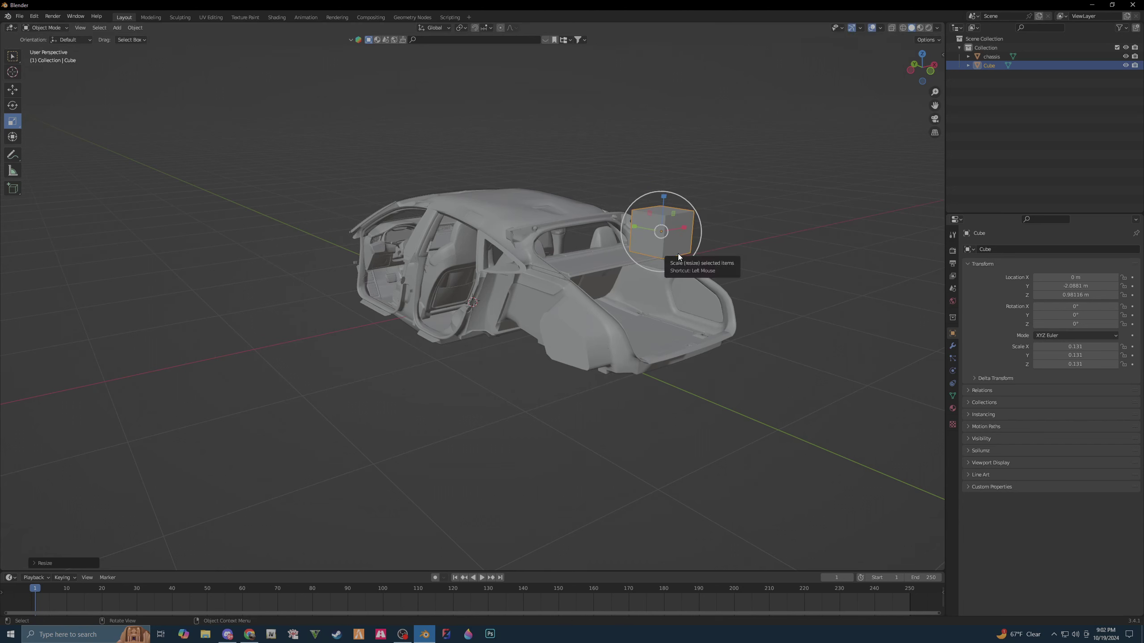
key(shift+space)
- Lower the small cube into the trunk to about Z 0.40 m
key(g)
drag(660, 200, 666, 292)
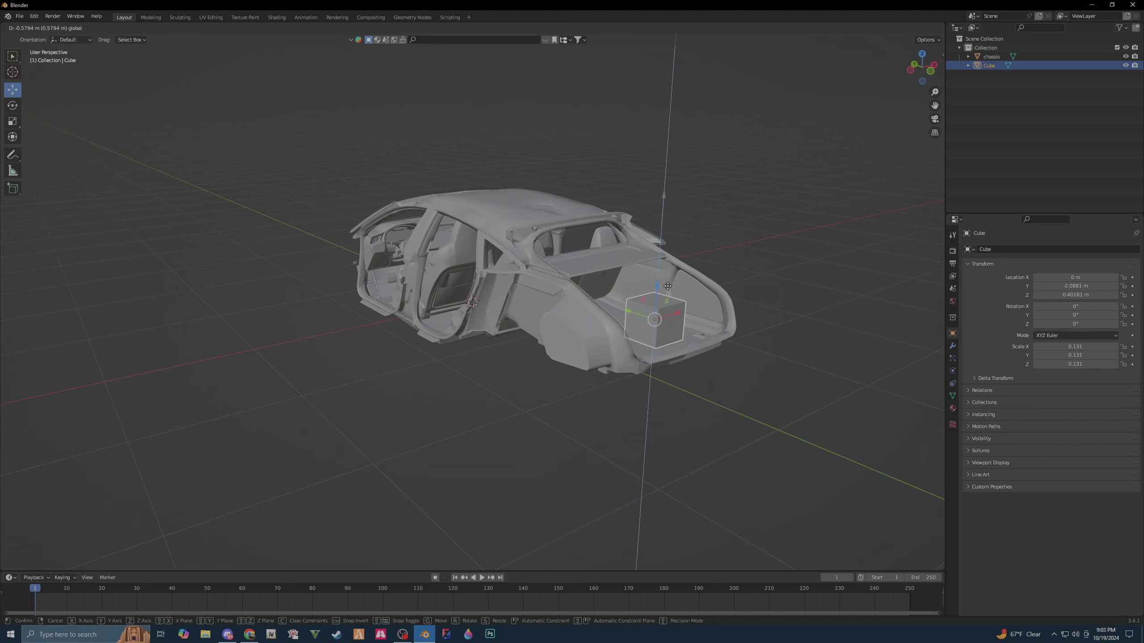
drag(666, 292, 666, 288)
scroll(667, 320, up, 2)
scroll(667, 321, up, 3)
scroll(677, 327, up, 2)
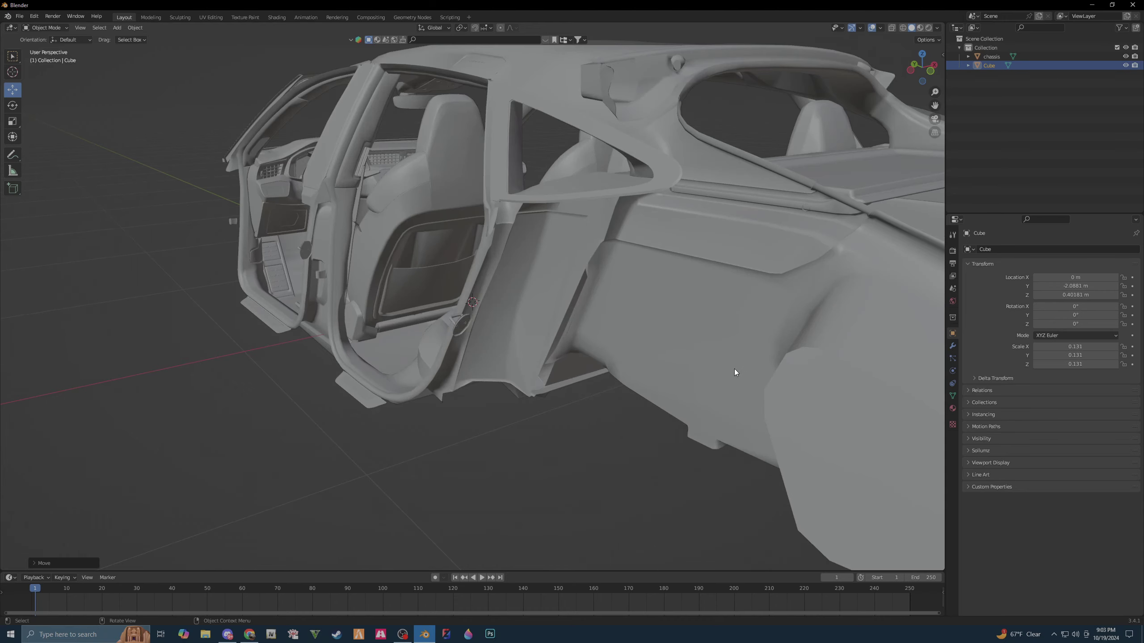
scroll(734, 369, up, 3)
- Orbit around the car to check the cube's placement, ending in Top view
middle_drag(717, 360, 702, 357)
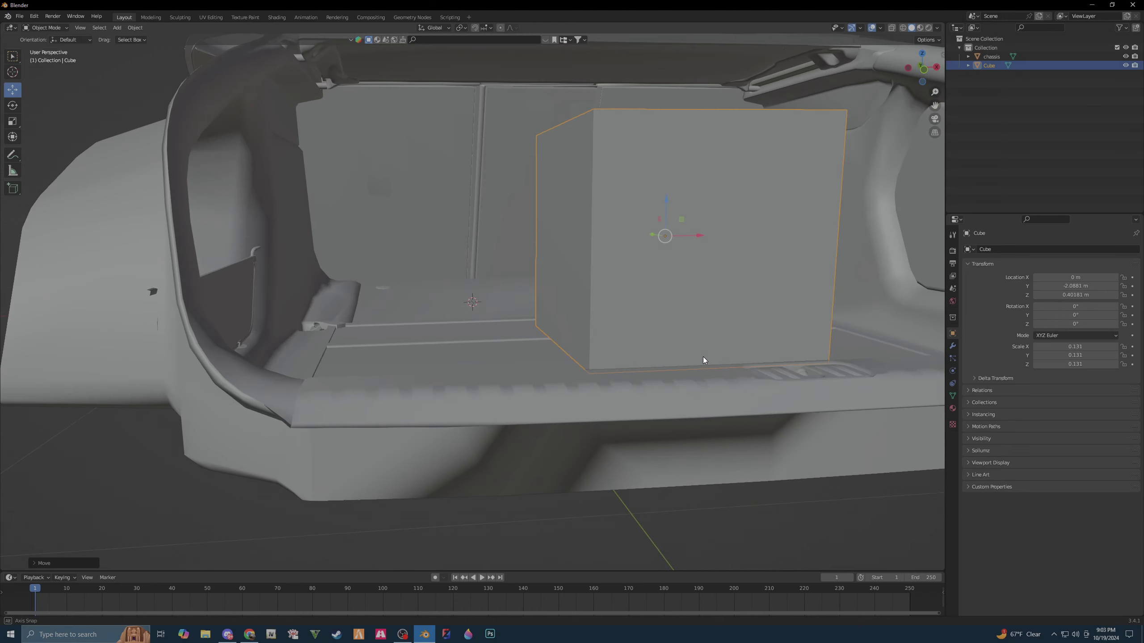
middle_drag(666, 207, 457, 297)
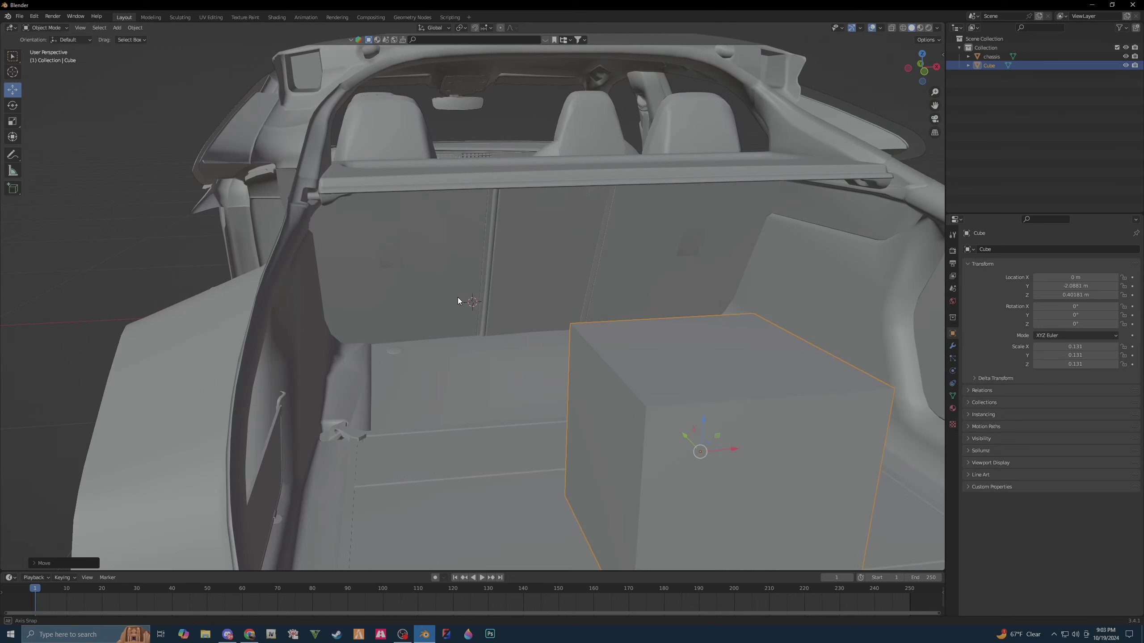
scroll(450, 297, down, 5)
middle_drag(441, 342, 423, 365)
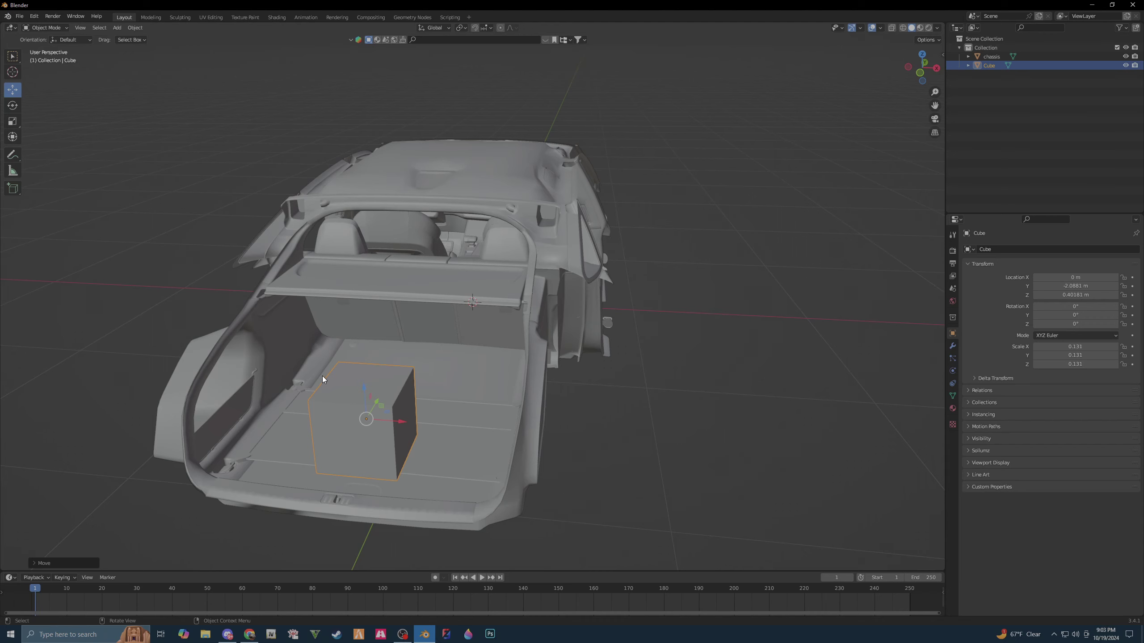
mouse_move(377, 439)
middle_down()
mouse_move(408, 440)
mouse_move(420, 451)
mouse_move(415, 464)
mouse_move(730, 186)
middle_up()
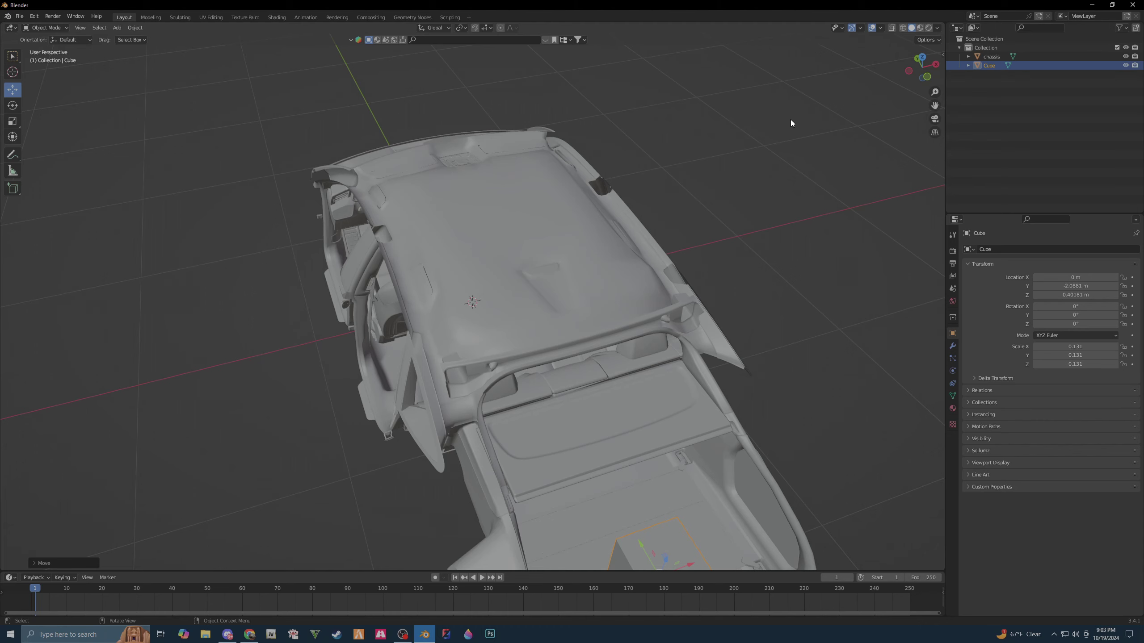
key(KP_7)
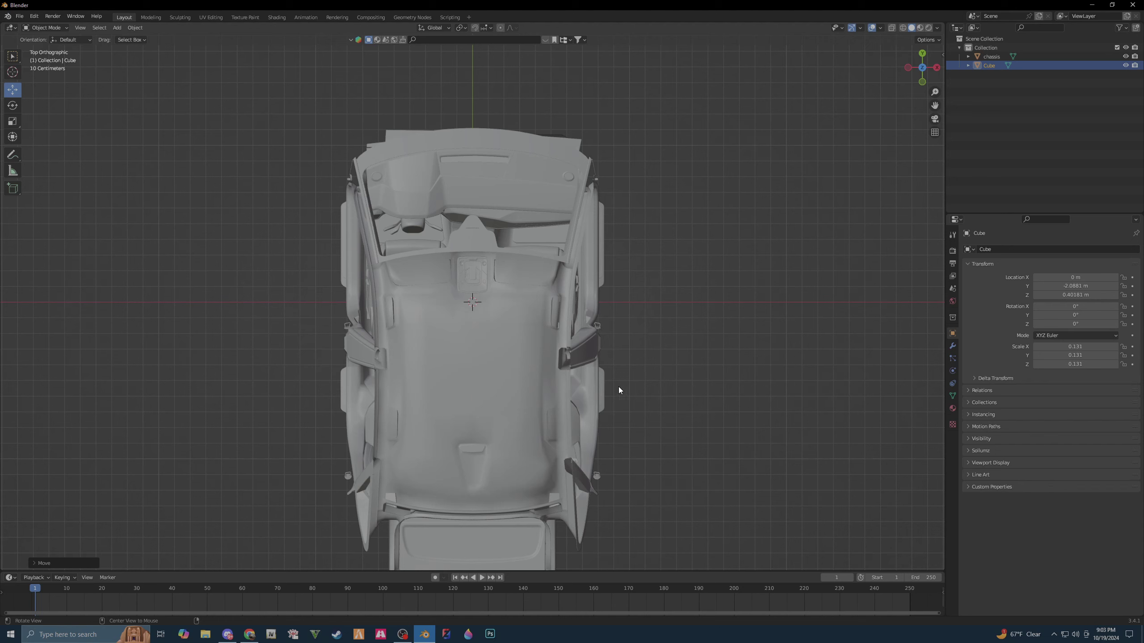
- Orbit and cycle through numpad views, settling on a straight-down Top view
mouse_move(621, 398)
middle_down()
mouse_move(600, 379)
mouse_move(604, 335)
middle_up()
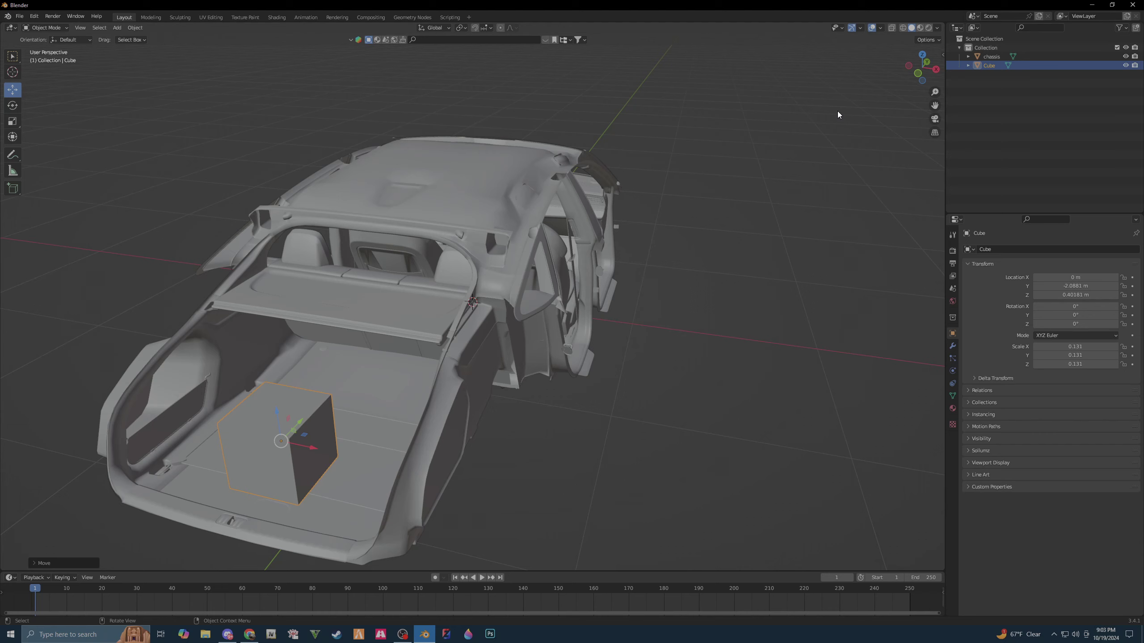
key(KP_7)
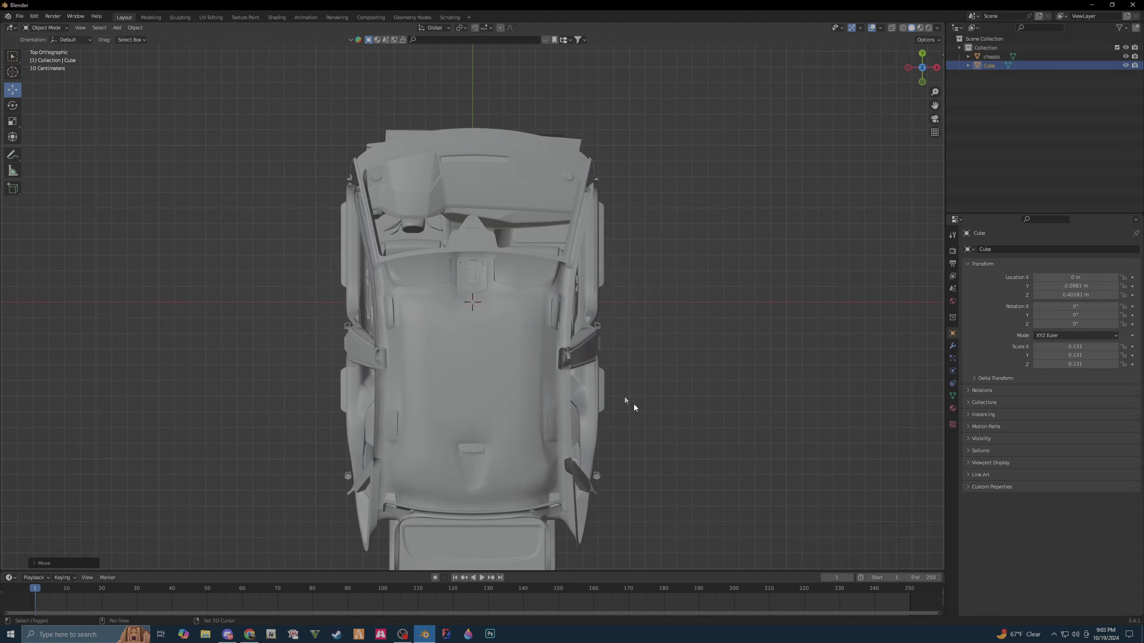
ctrl+shift+right_drag(687, 440, 684, 420)
ctrl+shift+right_drag(680, 369, 685, 447)
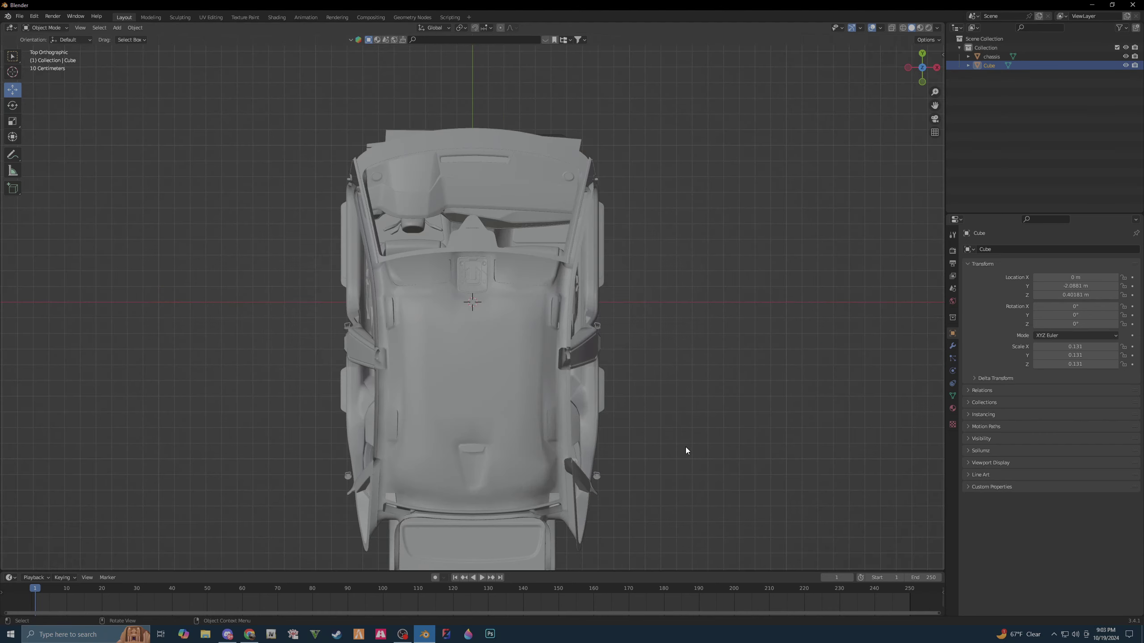
middle_drag(685, 447, 681, 438)
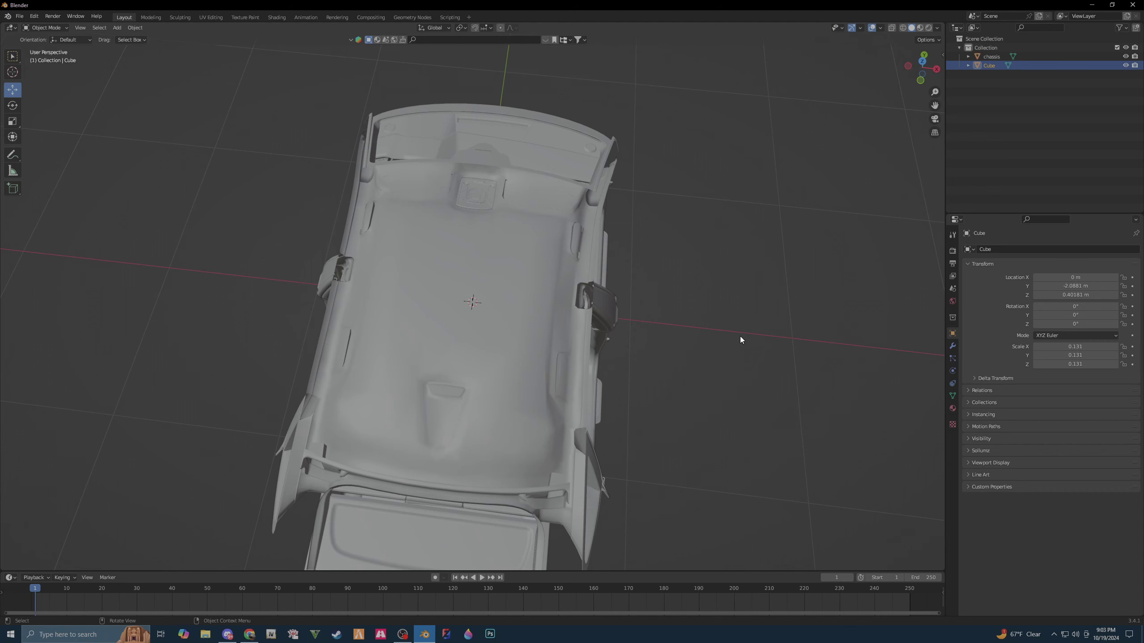
key(KP_7)
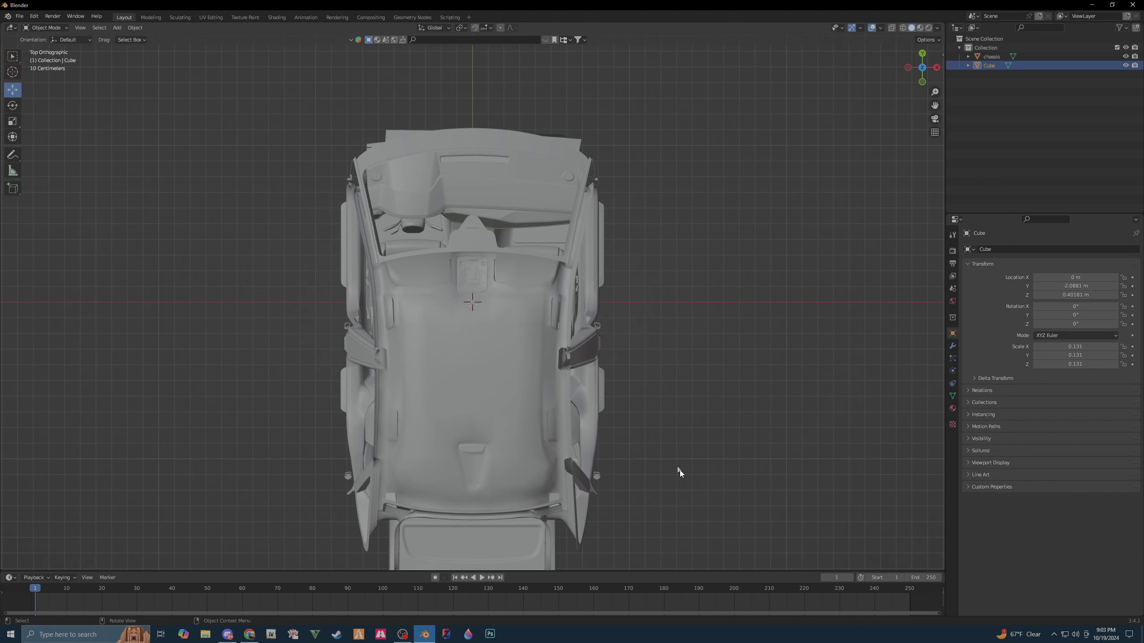
key(KP_3)
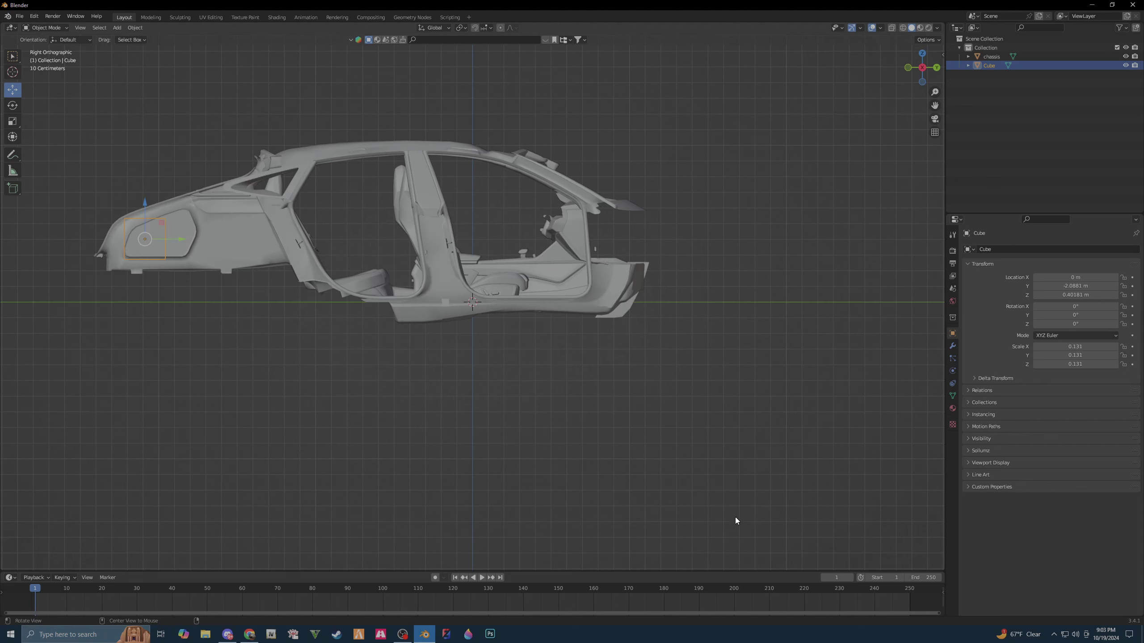
key(KP_1)
key(KP_7)
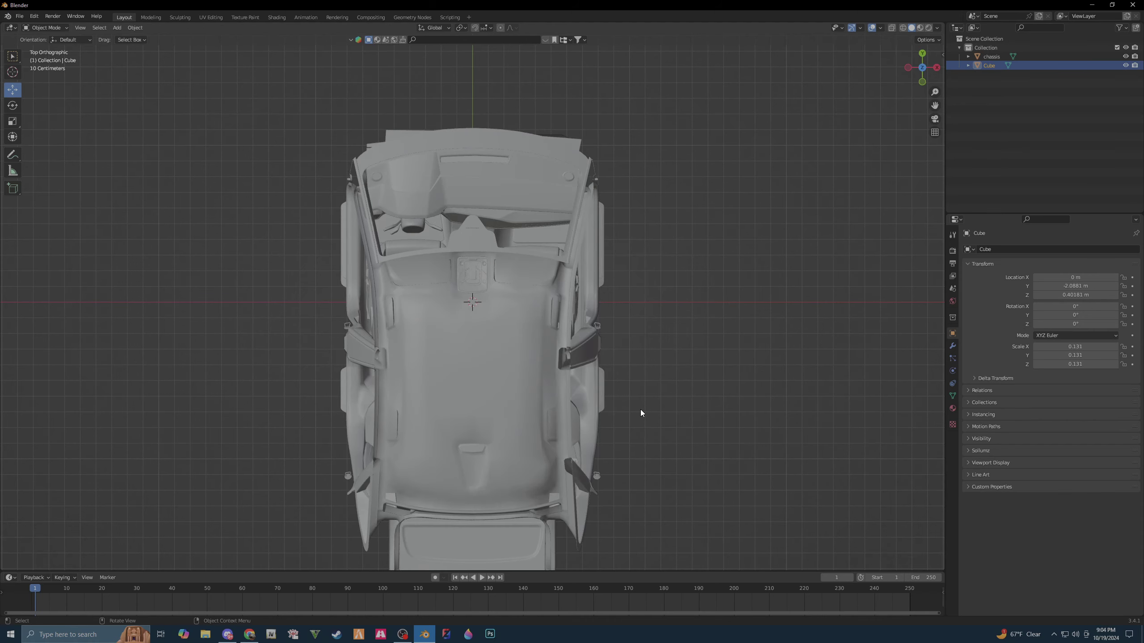
- Pan to the trunk and slide the cube along Y to -1.9543 m
shift+middle_drag(640, 411, 698, 372)
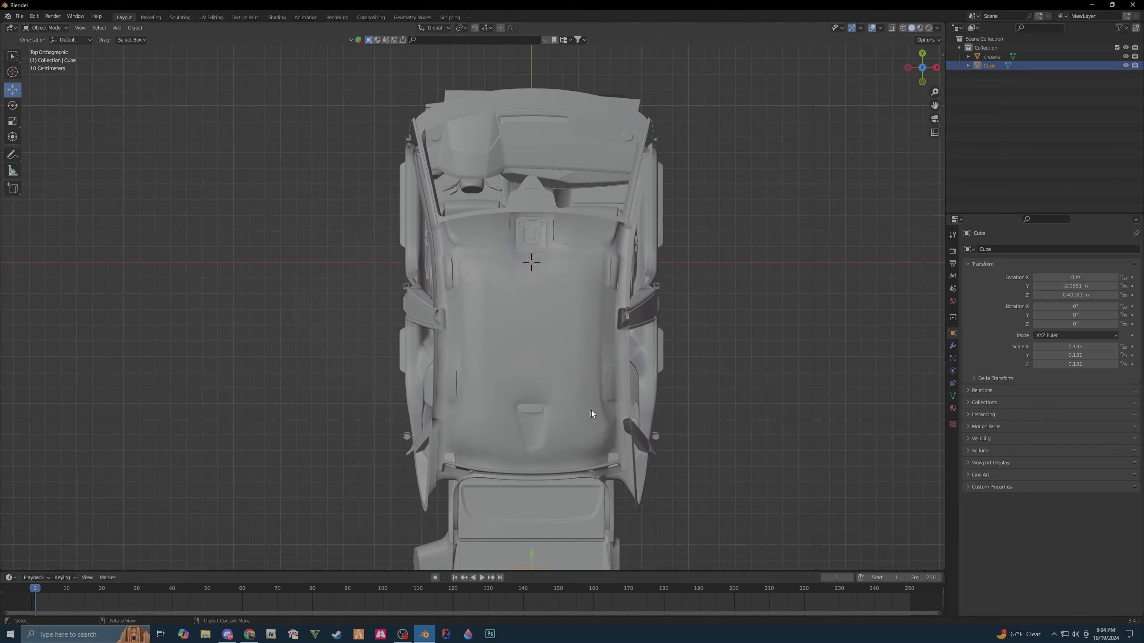
mouse_move(708, 395)
shift+middle_down()
mouse_move(665, 140)
mouse_move(506, 163)
mouse_move(573, 204)
mouse_move(567, 125)
mouse_move(582, 141)
shift+middle_up()
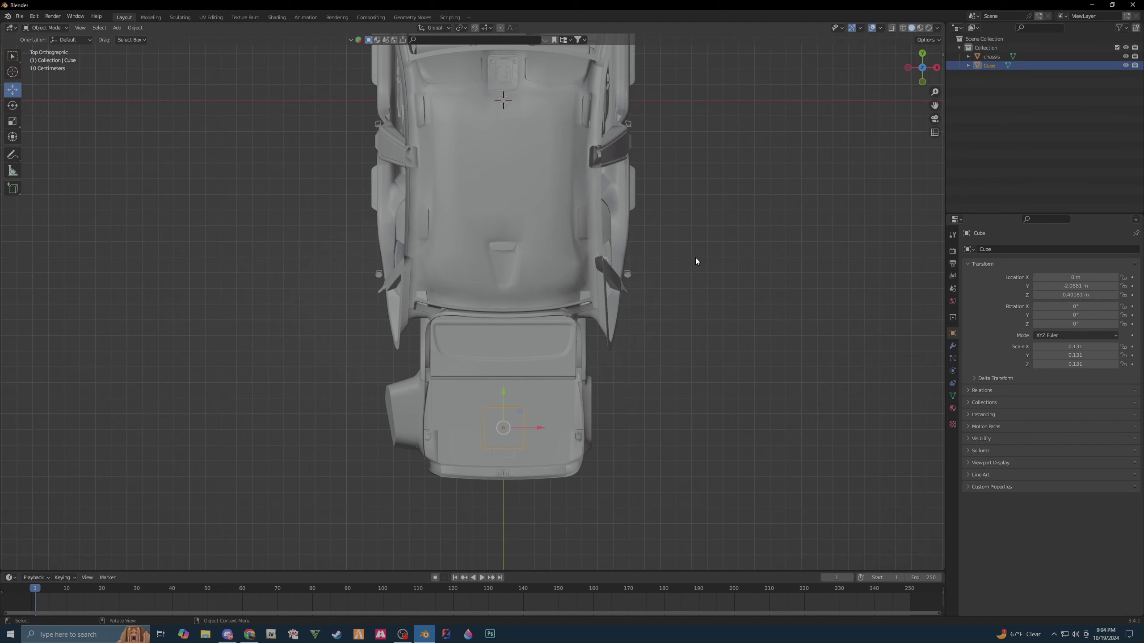
mouse_move(695, 259)
shift+middle_down()
mouse_move(472, 258)
mouse_move(702, 297)
mouse_move(743, 286)
mouse_move(673, 244)
mouse_move(566, 222)
mouse_move(602, 238)
shift+middle_up()
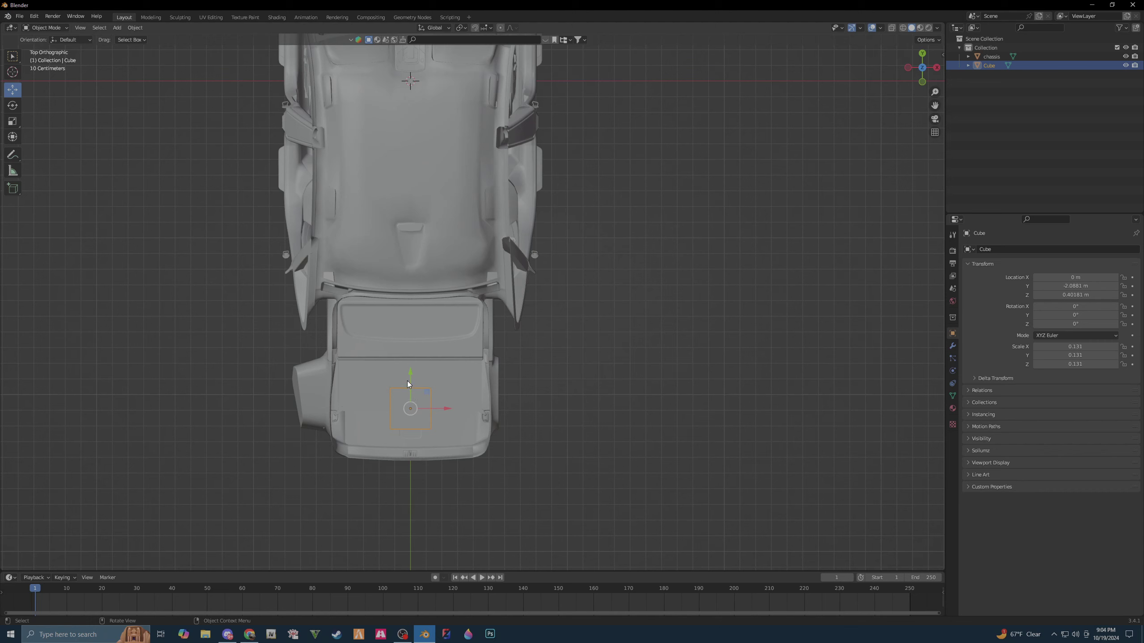
drag(407, 381, 407, 352)
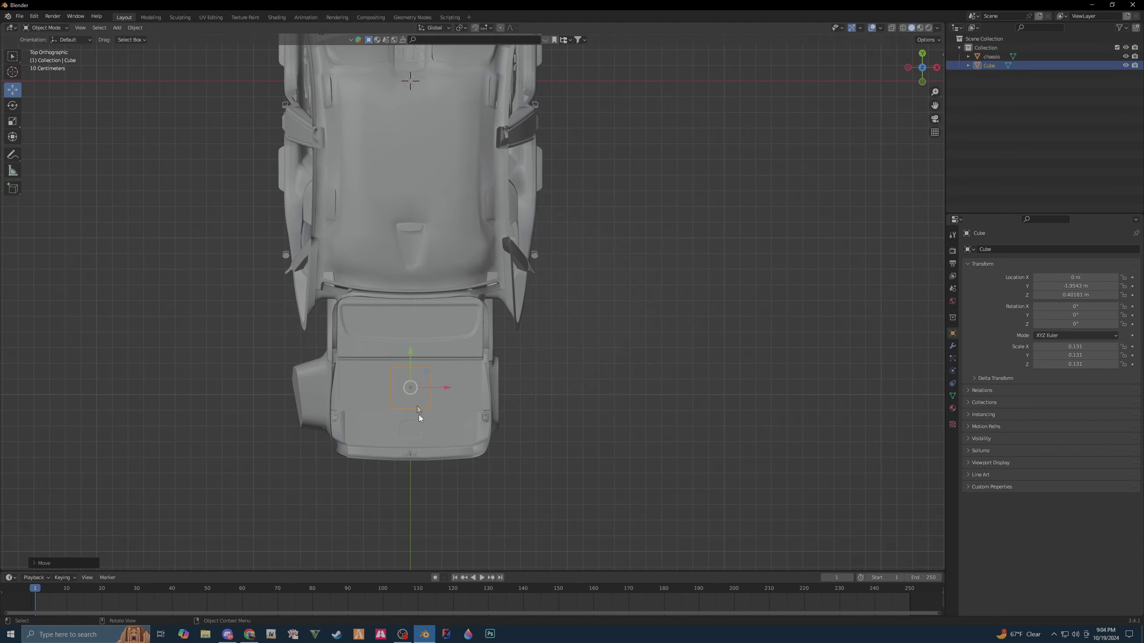
mouse_move(361, 420)
middle_down()
mouse_move(434, 369)
mouse_move(417, 345)
mouse_move(427, 376)
mouse_move(515, 329)
middle_up()
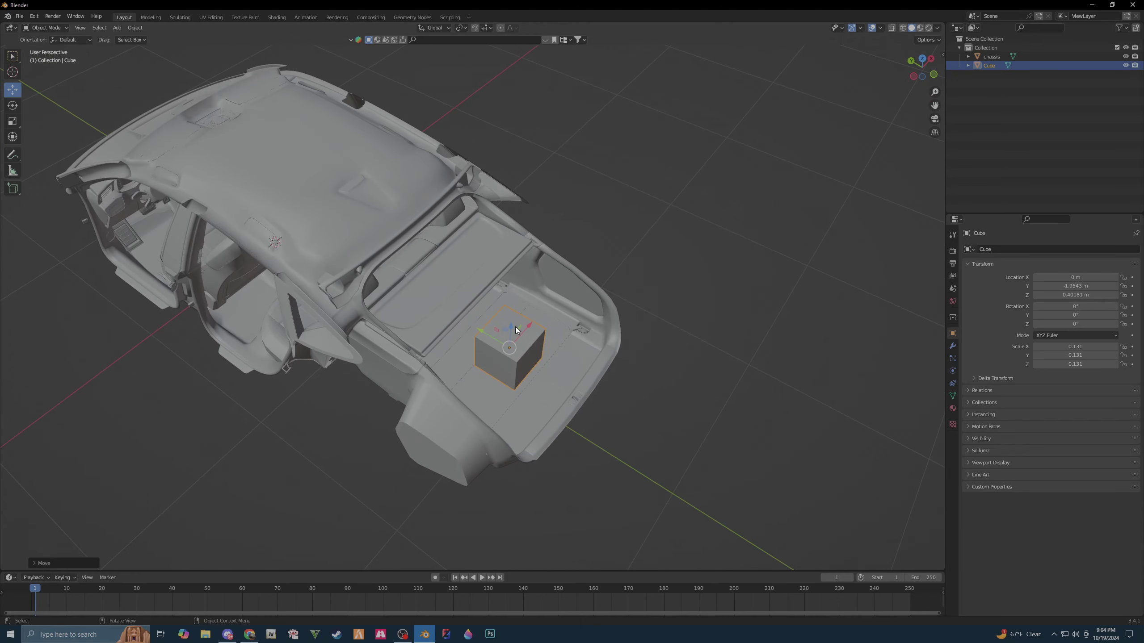
- Nudge the cube to Y -1.8856 m and stretch its depth to about 0.248 scale
drag(489, 336, 475, 332)
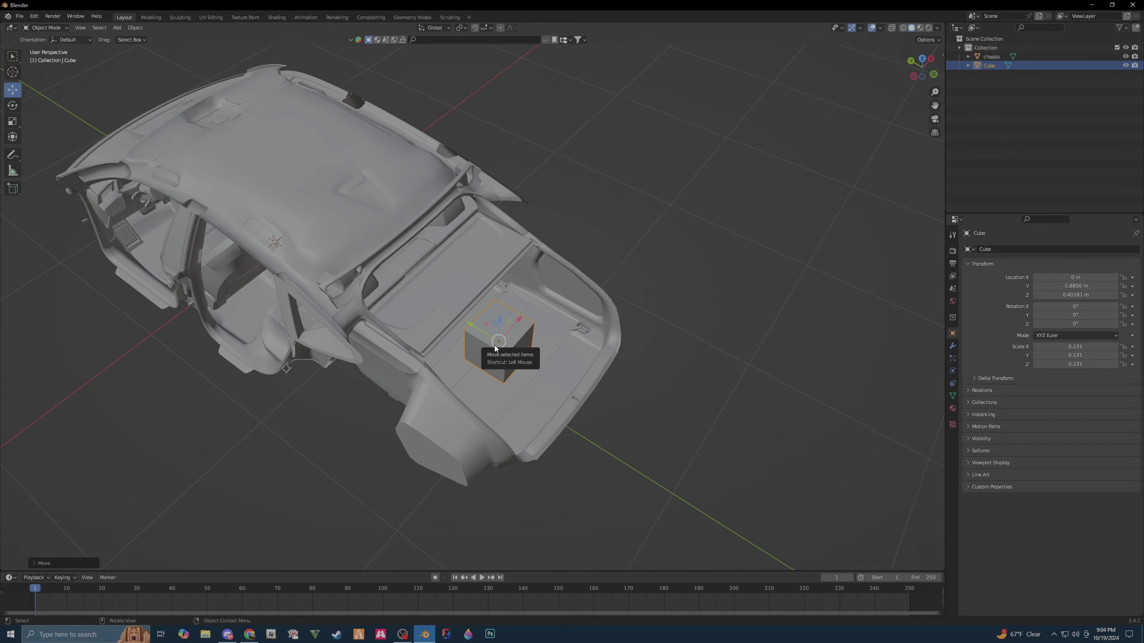
key(shift+space)
key(s)
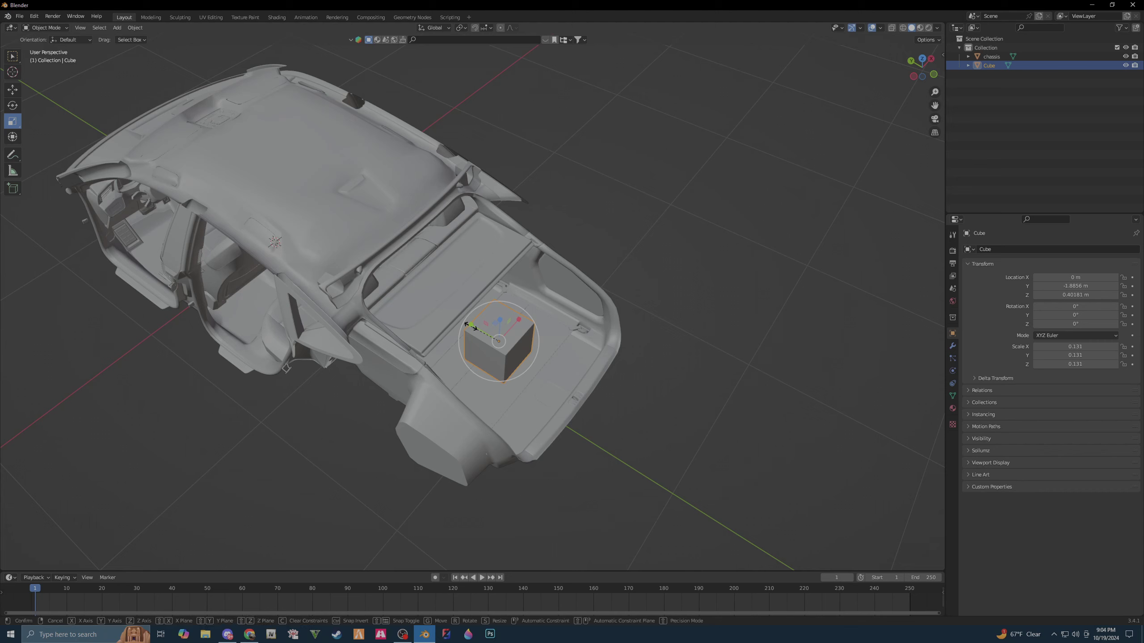
drag(472, 328, 446, 314)
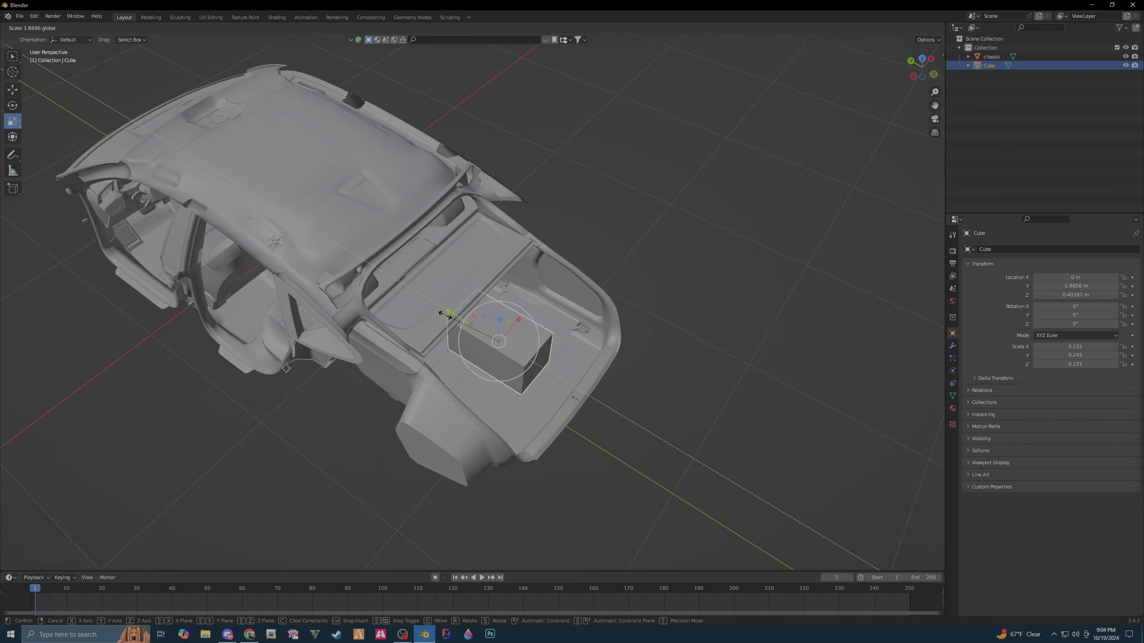
drag(446, 314, 445, 318)
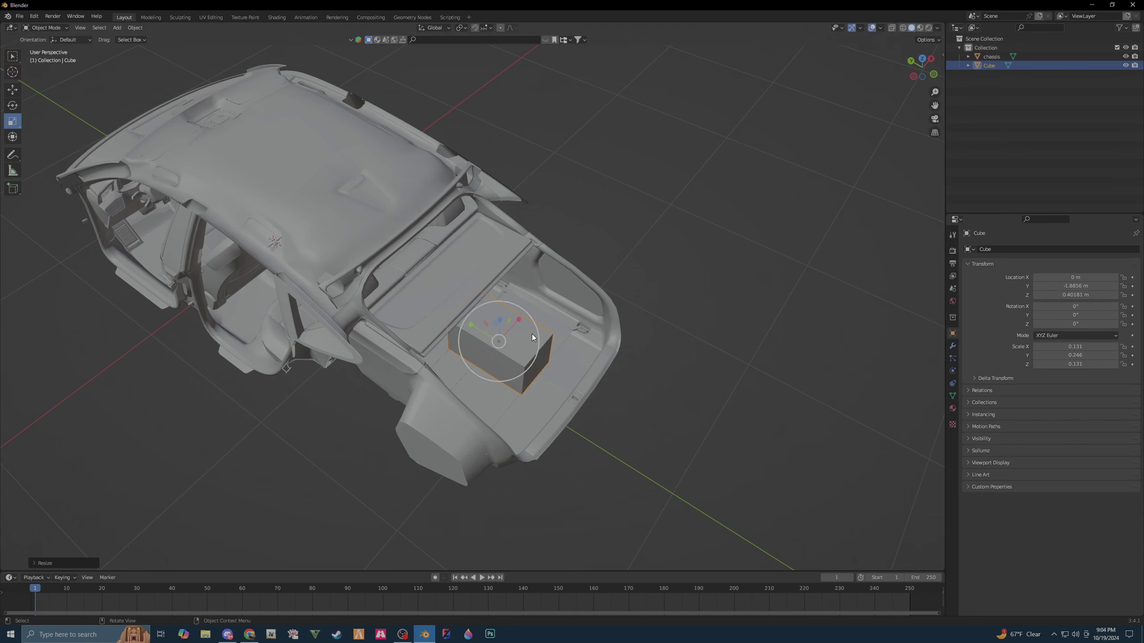
- Widen the cube across the trunk to 0.421 X scale
middle_drag(545, 327, 479, 343)
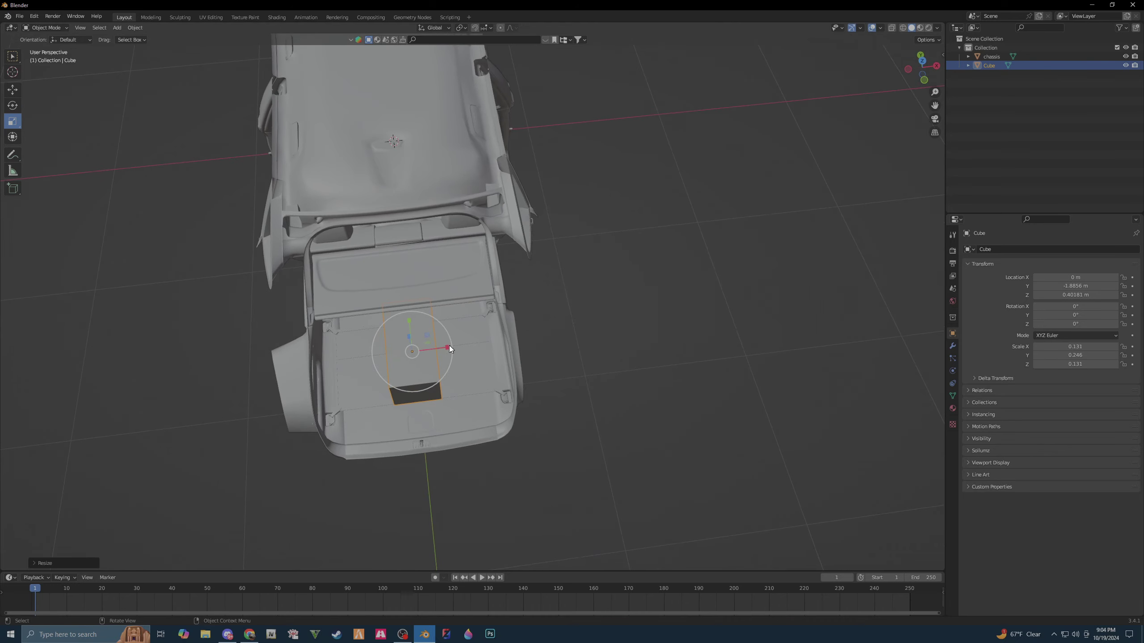
drag(445, 343, 526, 340)
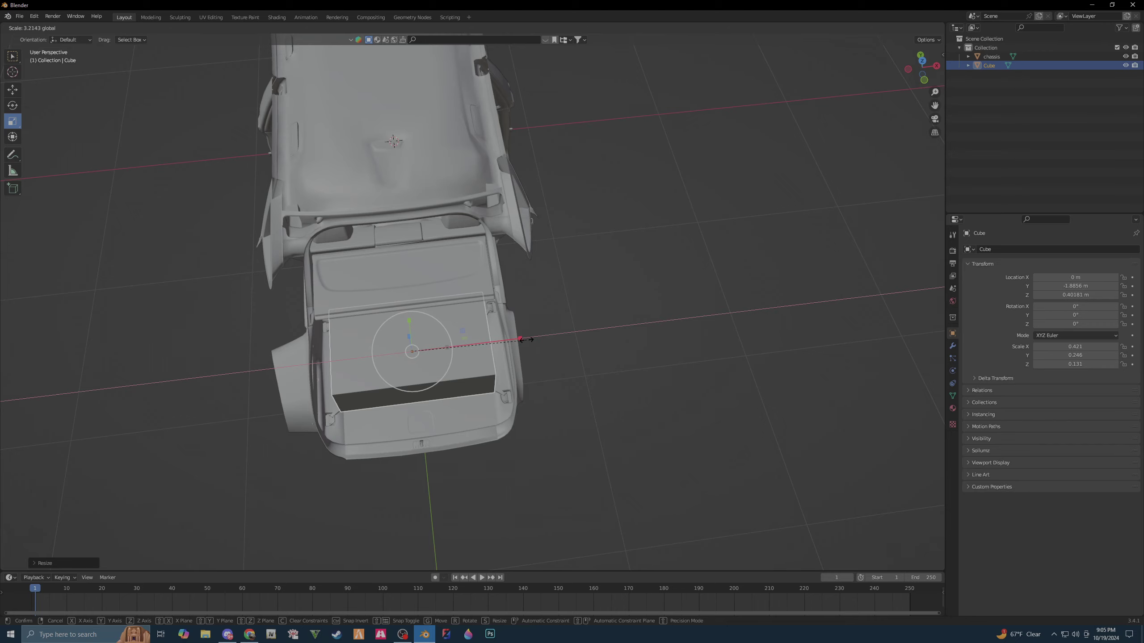
drag(526, 340, 528, 368)
mouse_move(528, 369)
middle_down()
mouse_move(516, 339)
mouse_move(542, 335)
mouse_move(463, 267)
mouse_move(454, 235)
middle_up()
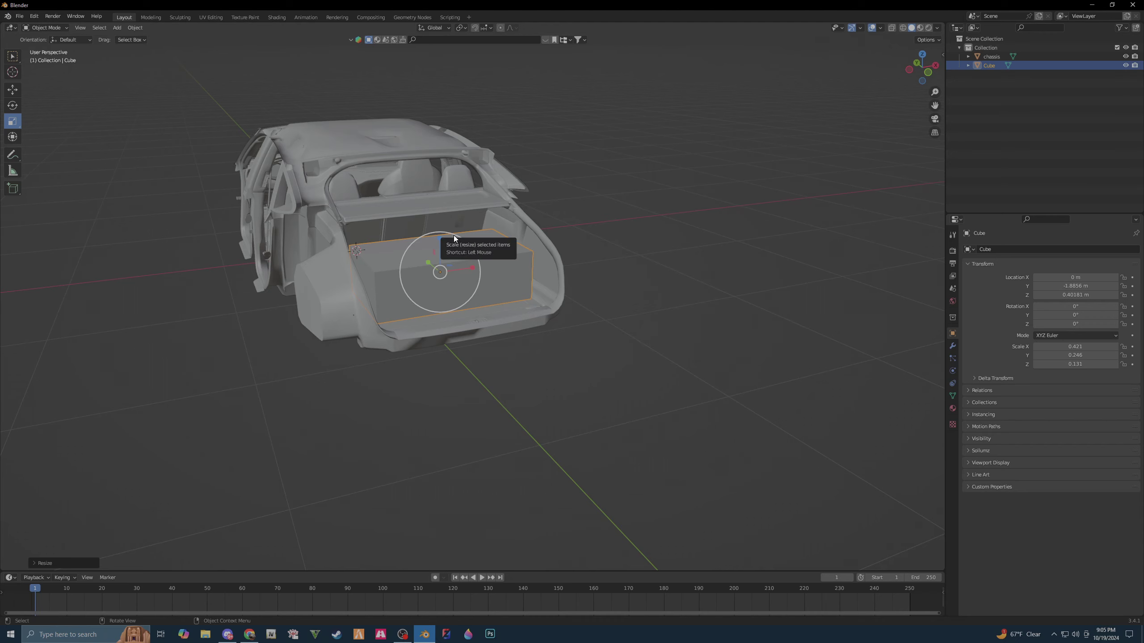
- Drop the long box to Z 0.33763 m on the trunk floor and enter Edit Mode
key(shift+space)
key(g)
scroll(445, 261, up, 2)
scroll(447, 266, up, 2)
scroll(447, 267, up, 2)
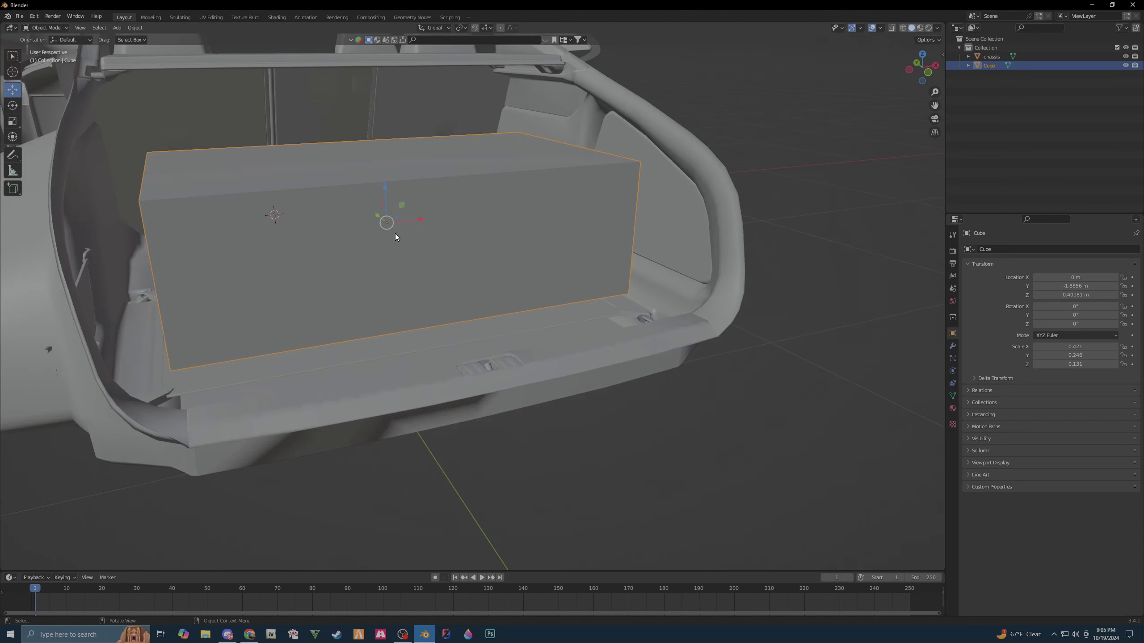
scroll(384, 190, down, 3)
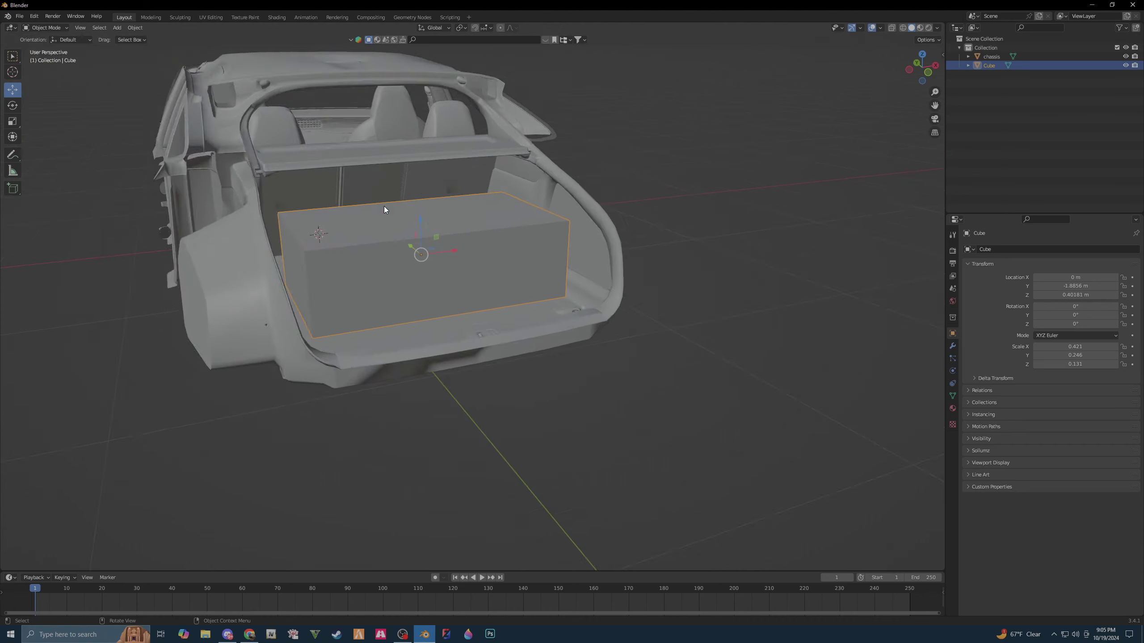
scroll(384, 207, up, 5)
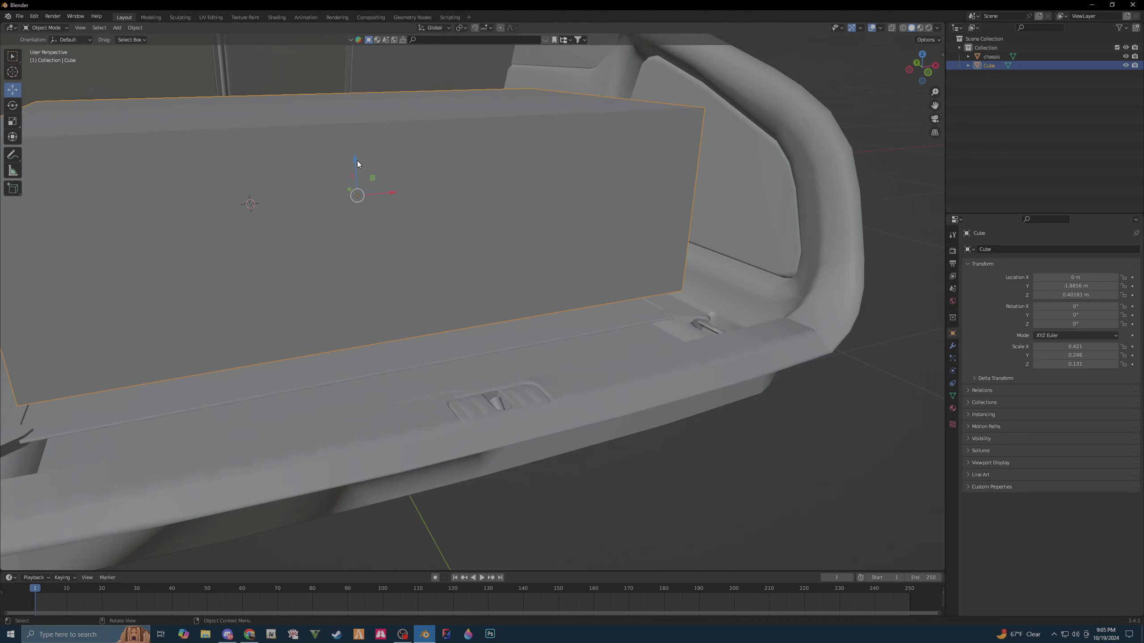
mouse_move(354, 160)
mouse_down()
mouse_move(374, 215)
mouse_move(366, 204)
mouse_up()
scroll(442, 276, down, 5)
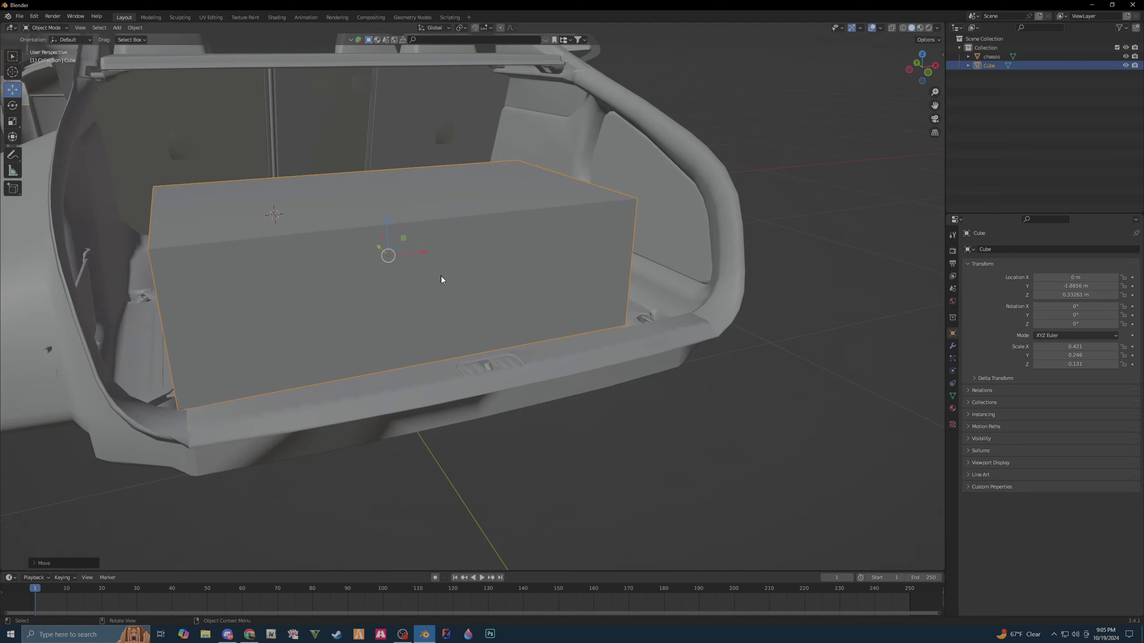
mouse_move(441, 277)
middle_down()
mouse_move(402, 297)
mouse_move(497, 286)
mouse_move(430, 289)
middle_up()
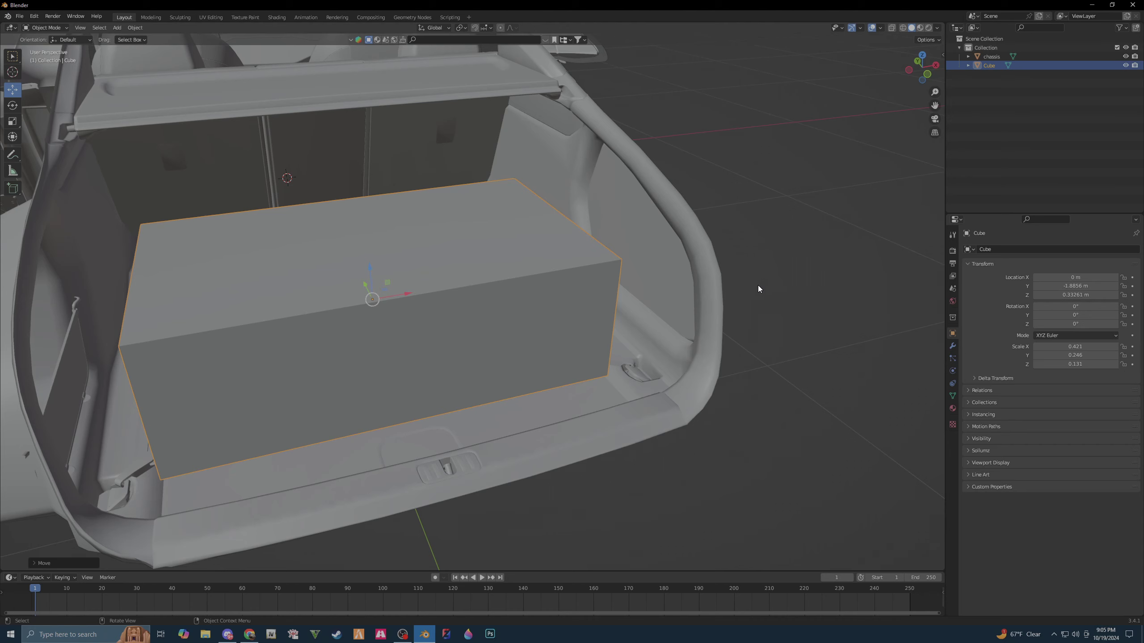
key(Tab)
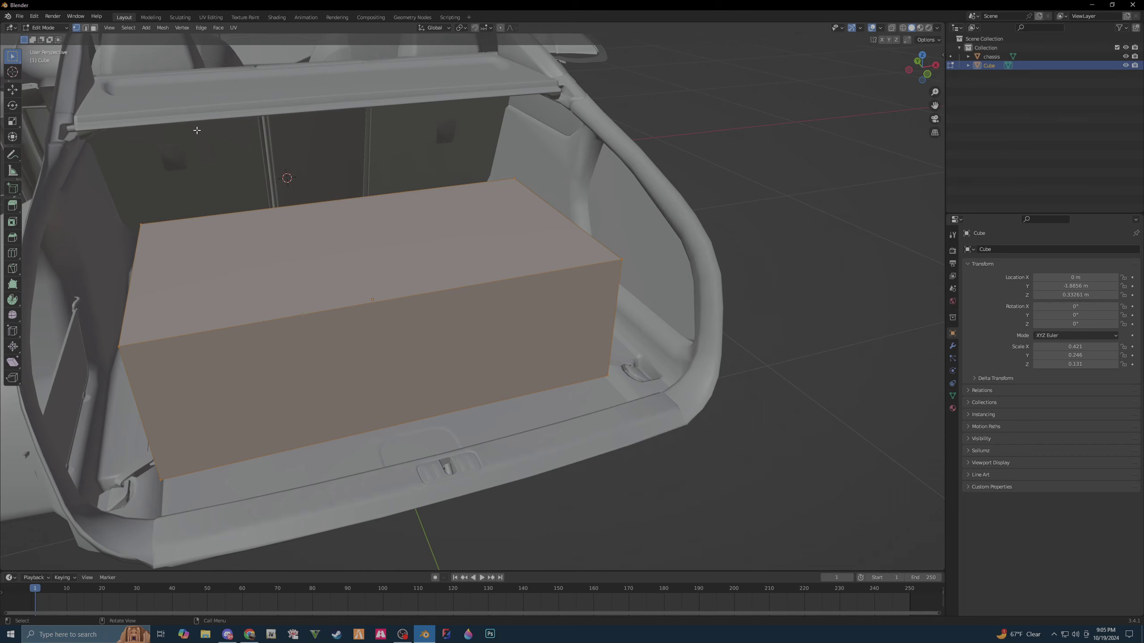
- Try an edge bevel in edge select mode, cancel it, and return to Object Mode
key(2)
key(ctrl)
key(ctrl+b)
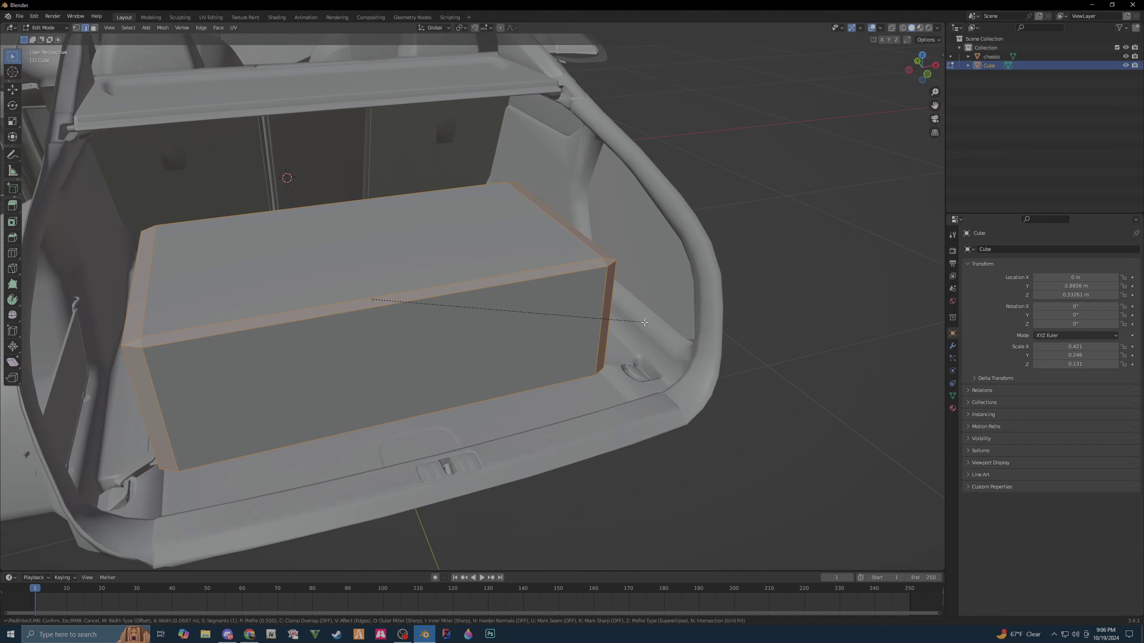
key(Escape)
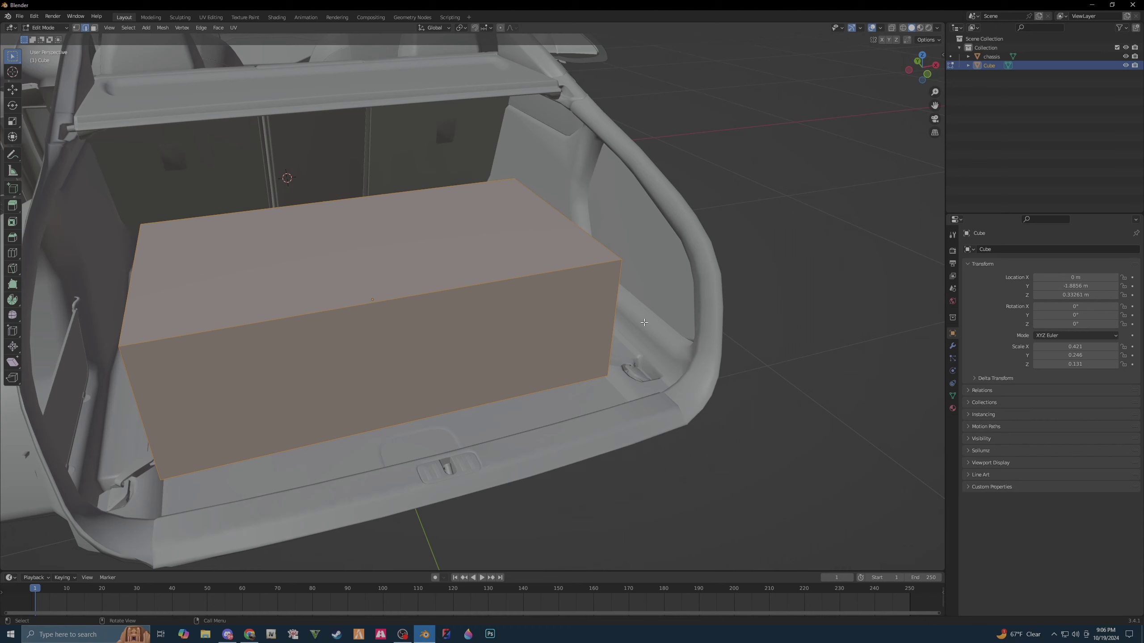
key(Tab)
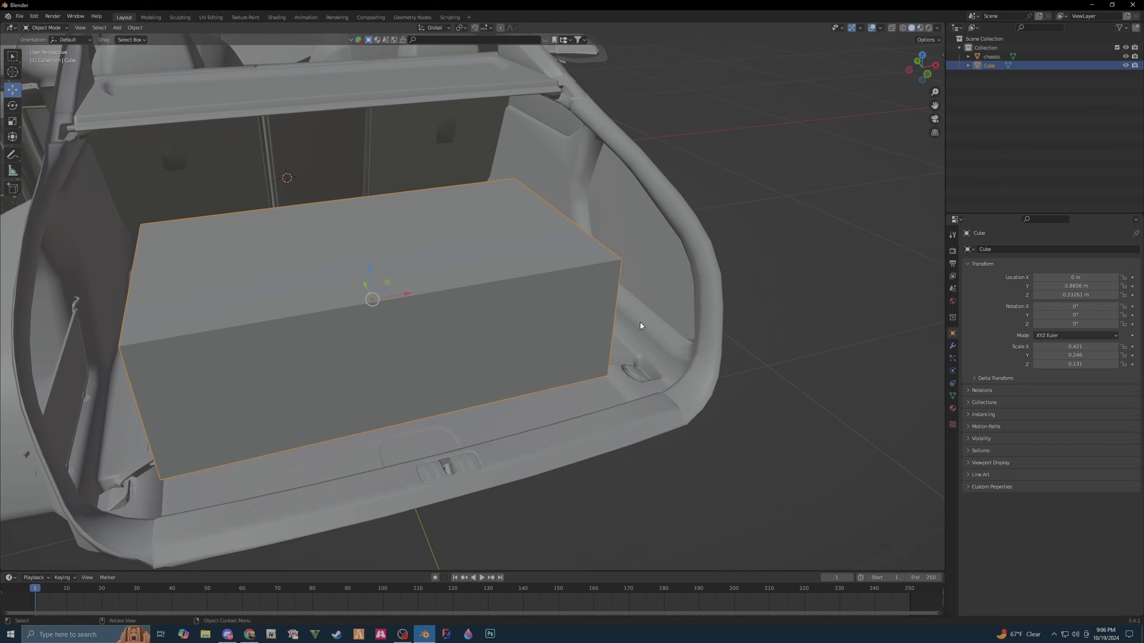
- Dismiss the save window, then clear the box's scale and frame it in view
key(ctrl+s)
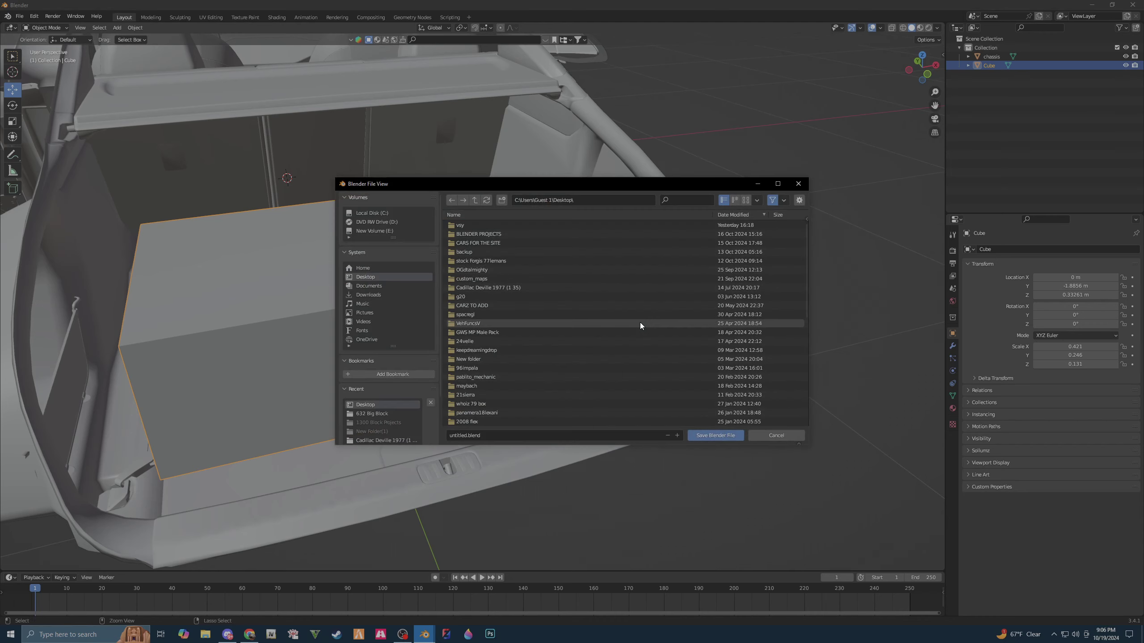
click(799, 184)
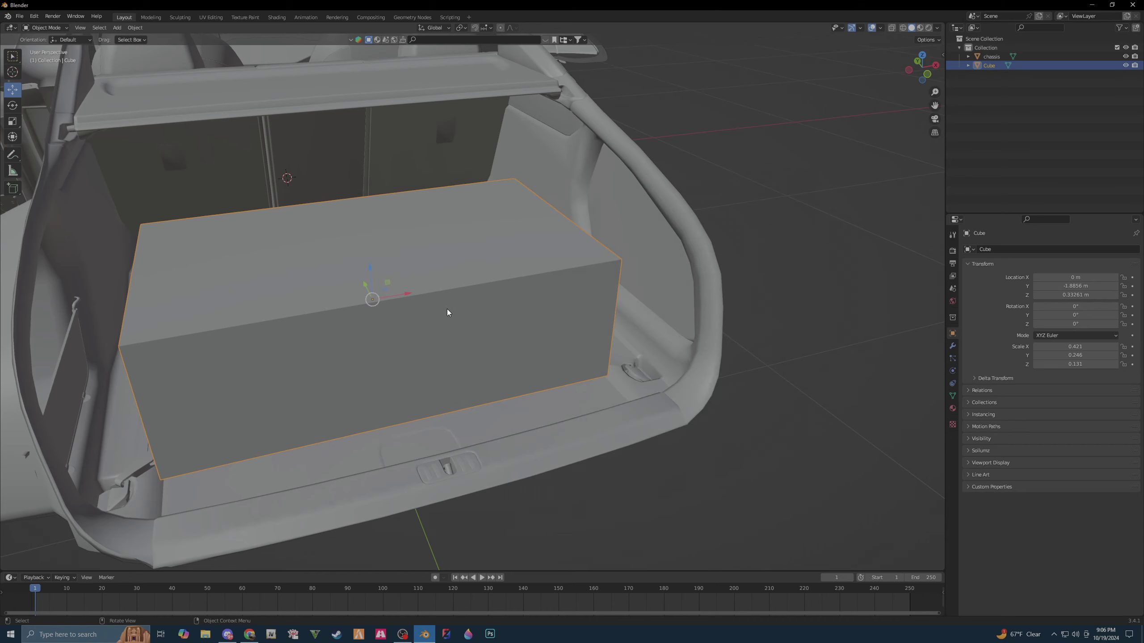
key(alt+s)
key(KP_Decimal)
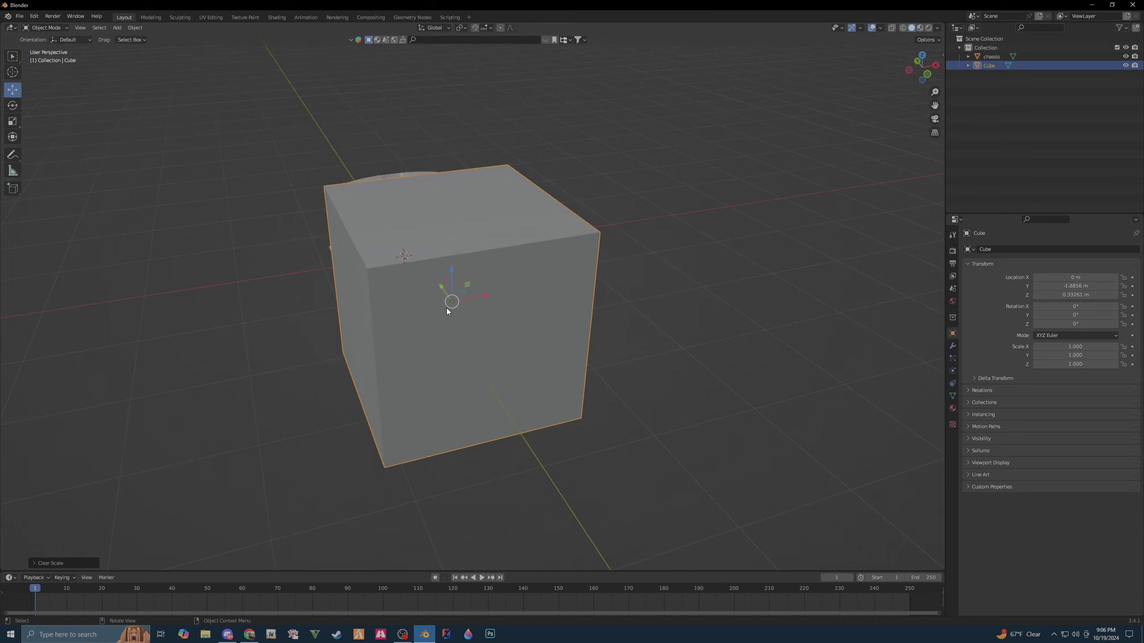
scroll(447, 311, up, 3)
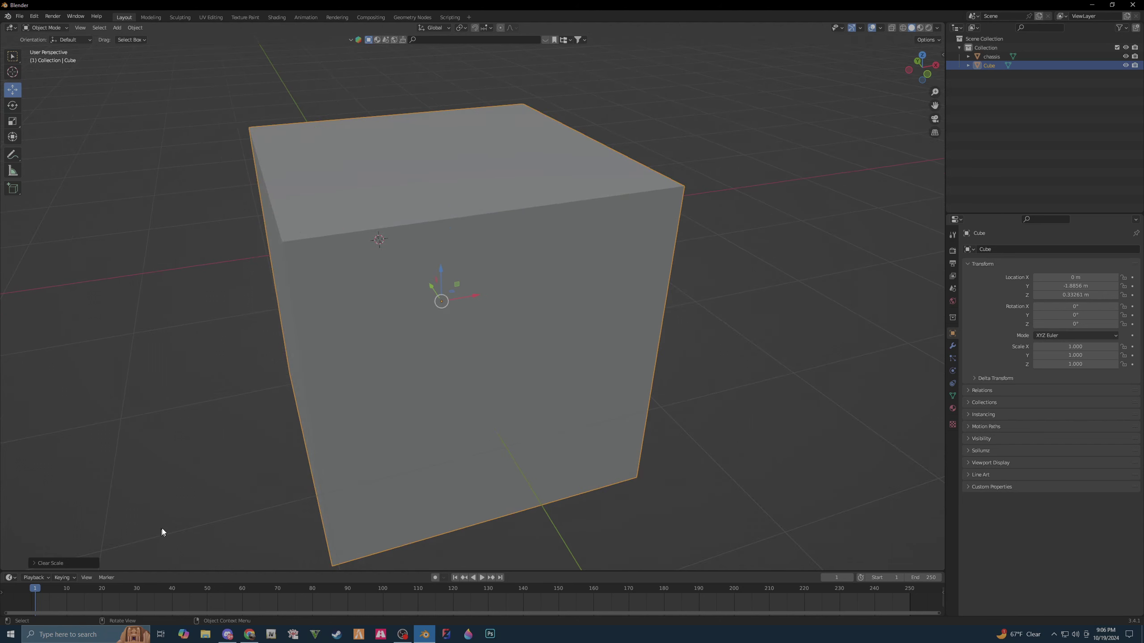
- Undo the scale reset to restore 0.421 × 0.248 × 0.131 and enter Edit Mode
key(ctrl+z)
middle_drag(373, 430, 435, 334)
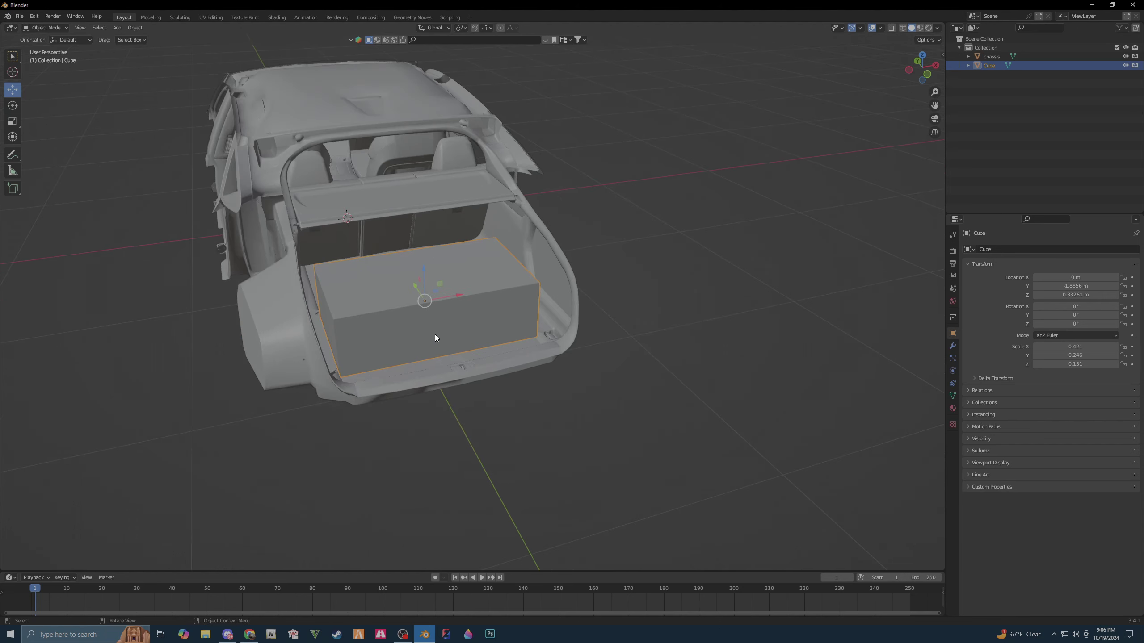
scroll(435, 335, up, 2)
scroll(433, 337, up, 2)
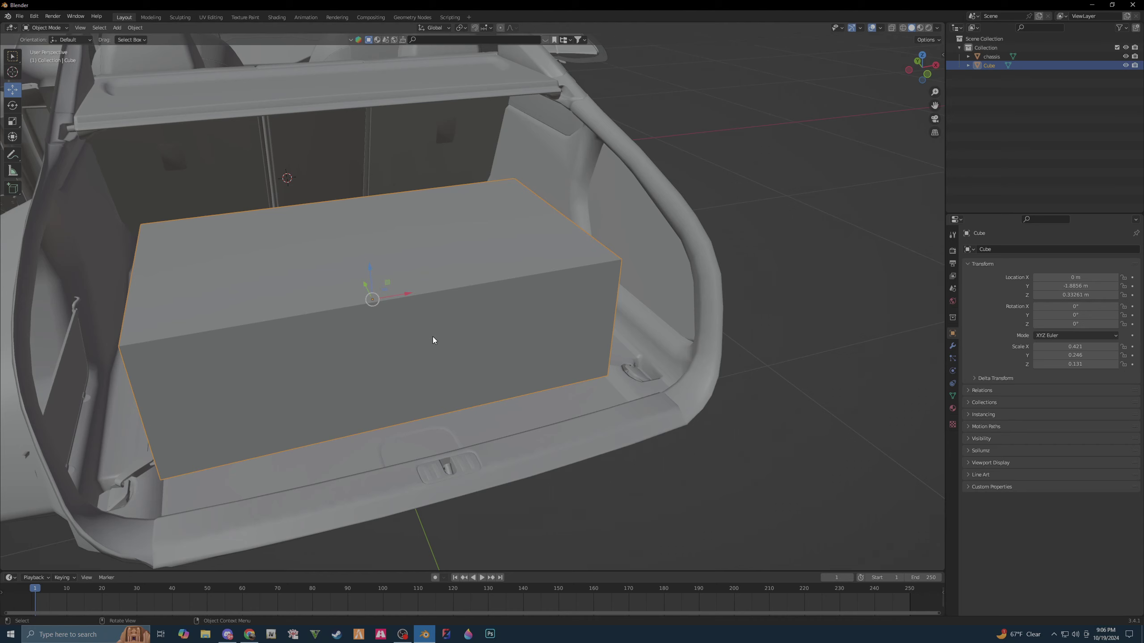
key(Tab)
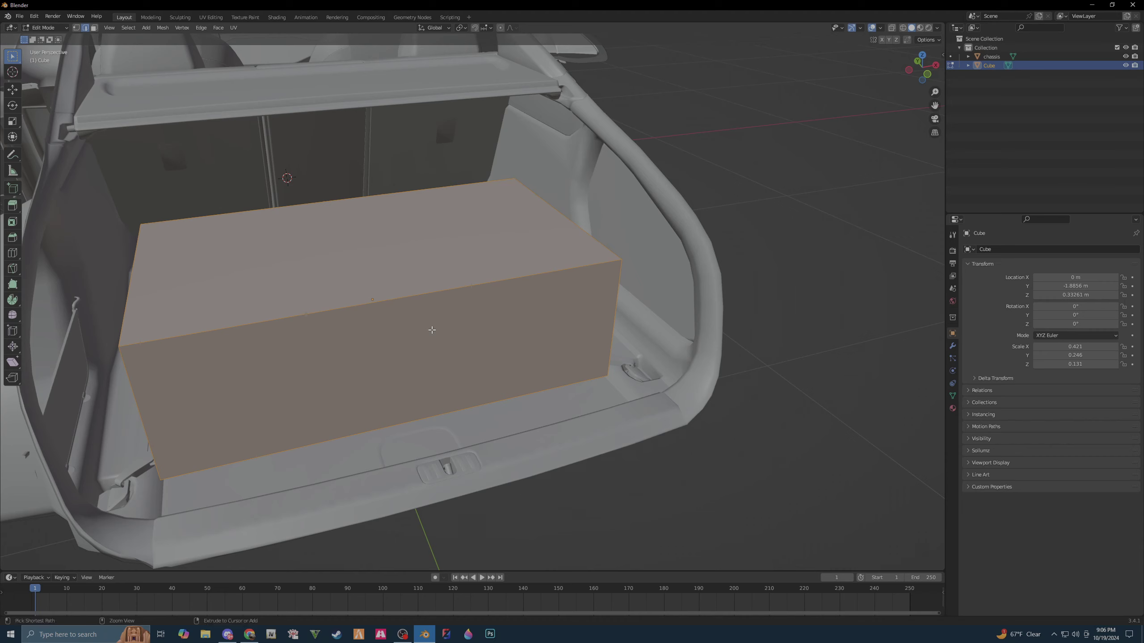
- Bevel all the box's edges with 3 segments, then select its front face
key(ctrl+b)
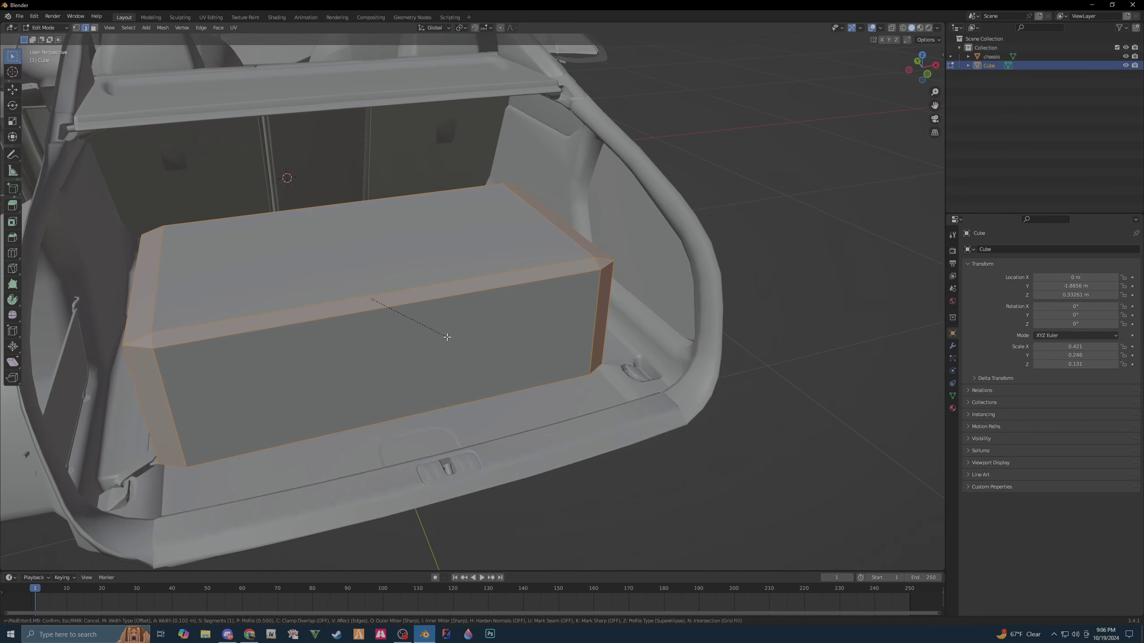
scroll(447, 336, up, 1)
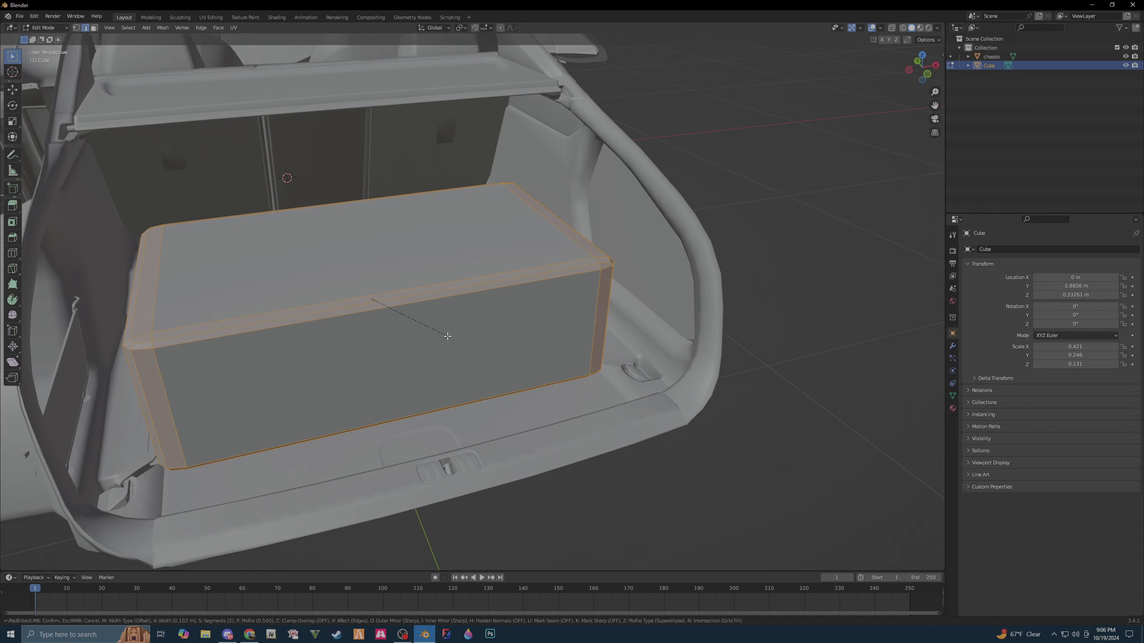
scroll(447, 336, up, 1)
click(447, 336)
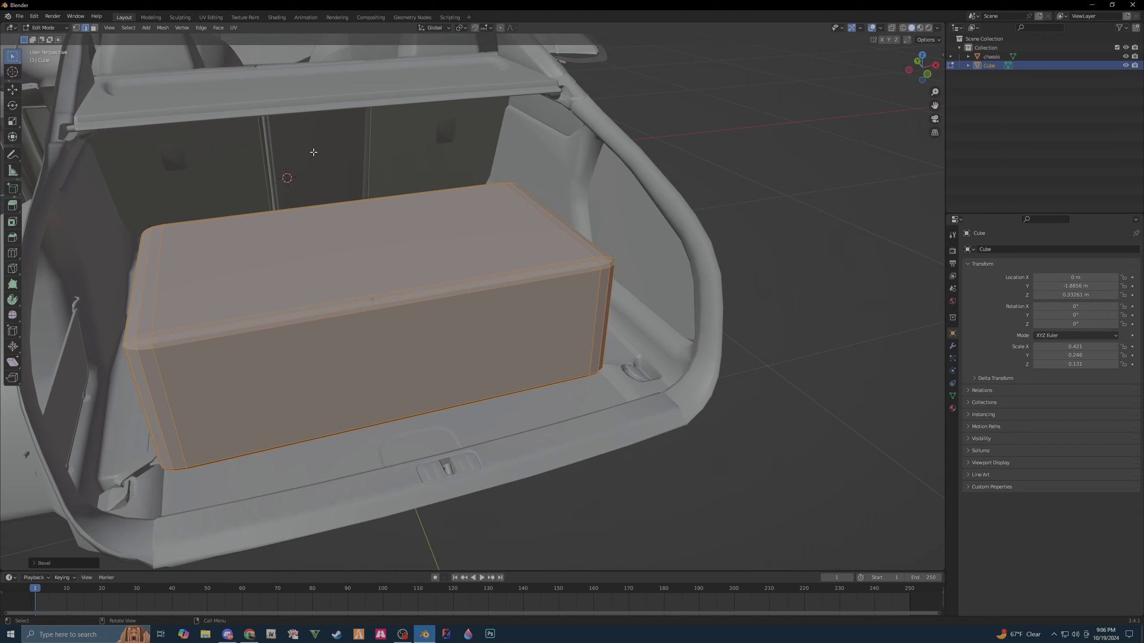
key(3)
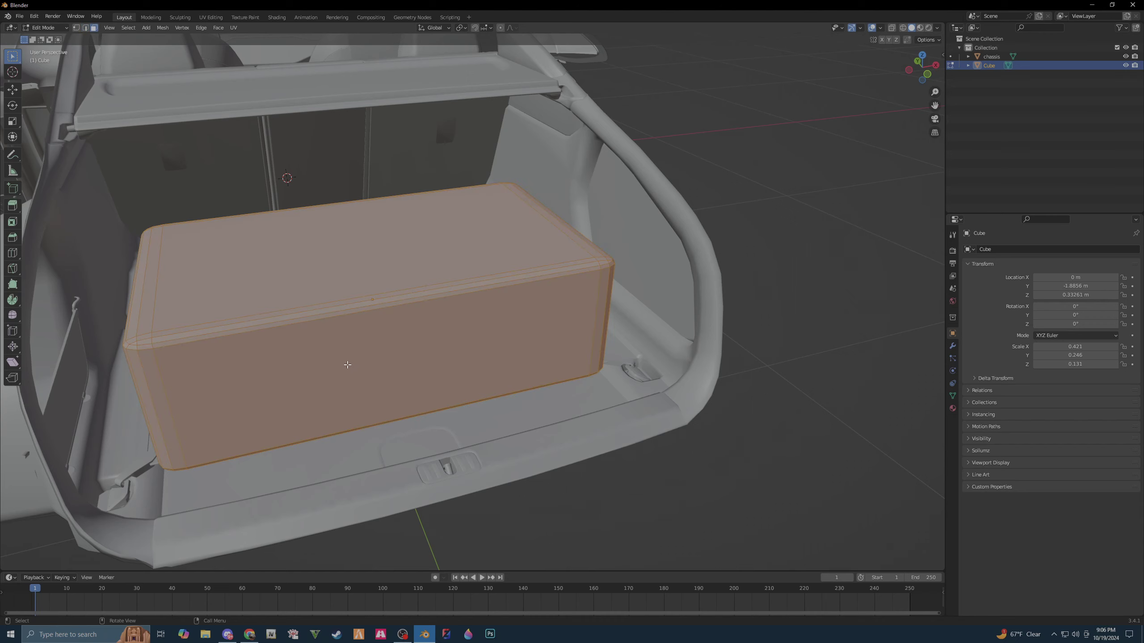
click(446, 357)
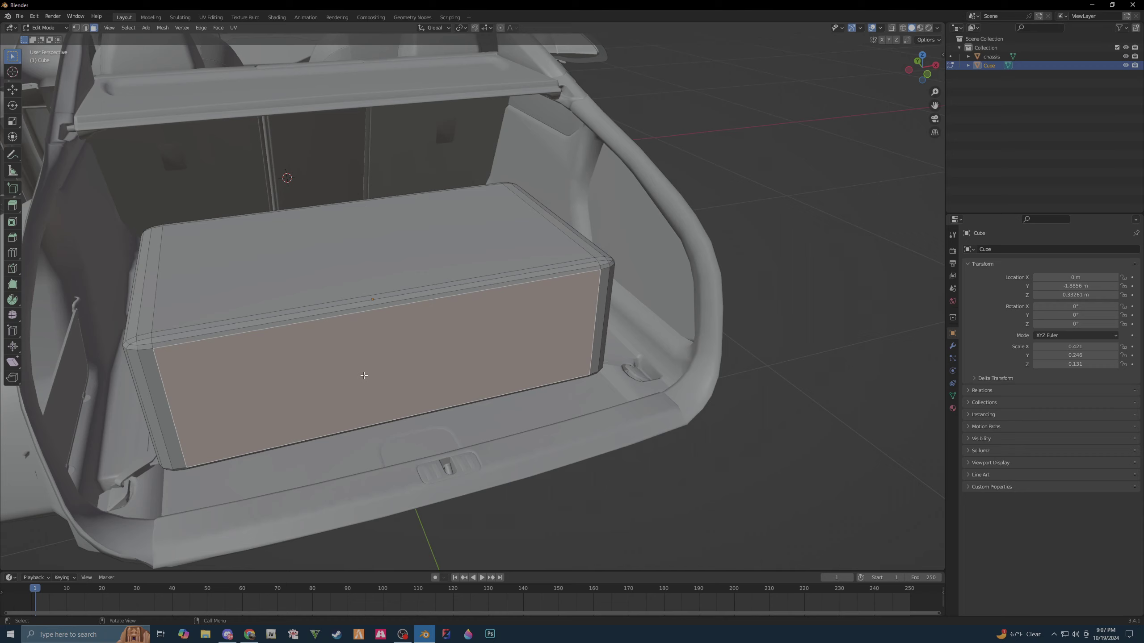
- Extrude the front face slightly inward and inset it by 0.07506 m
middle_drag(391, 371, 418, 353)
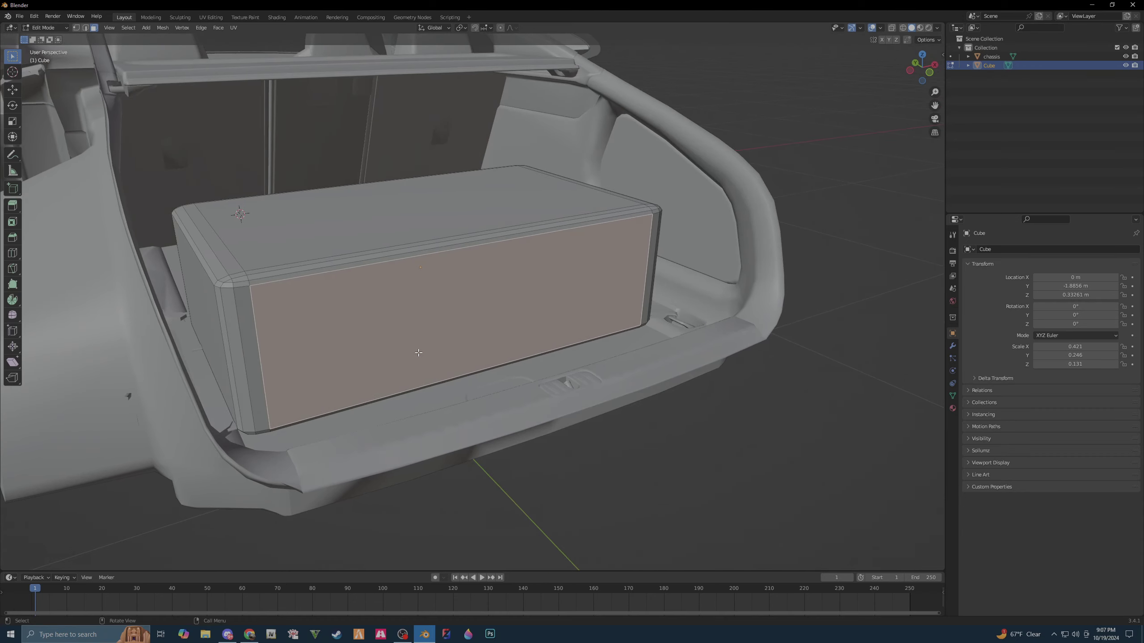
key(e)
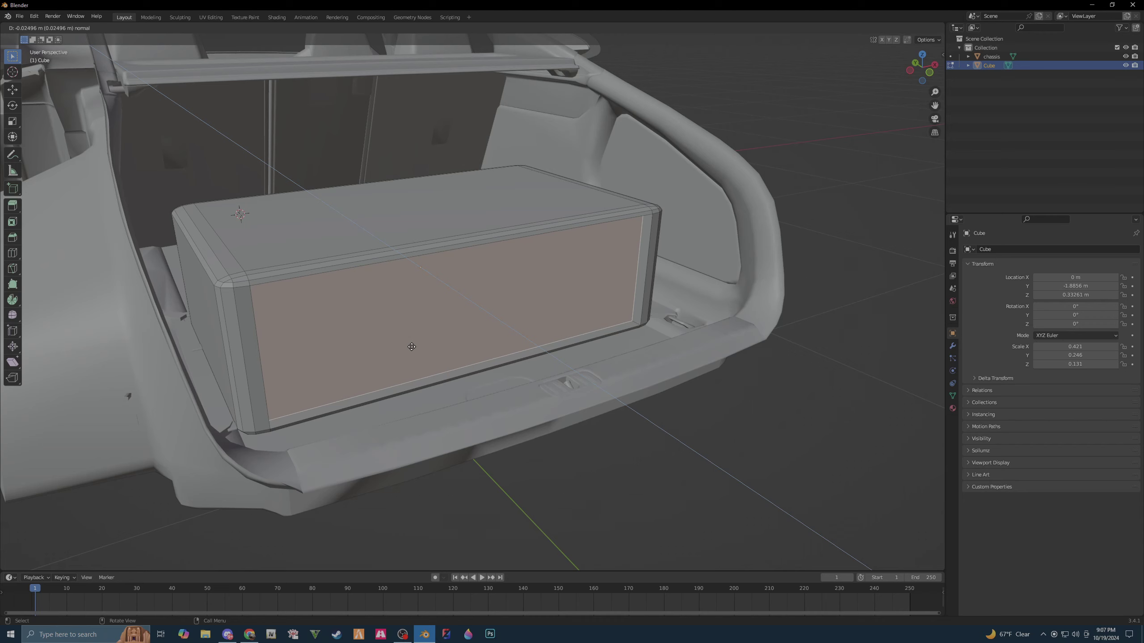
click(412, 347)
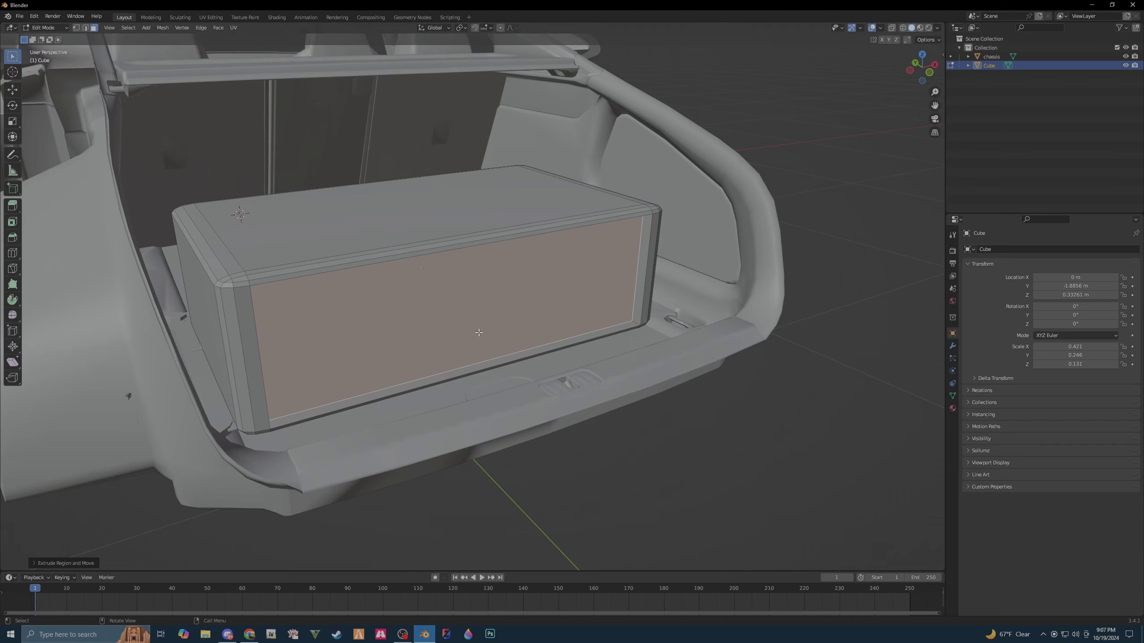
mouse_move(509, 317)
middle_down()
mouse_move(465, 311)
mouse_move(459, 326)
middle_up()
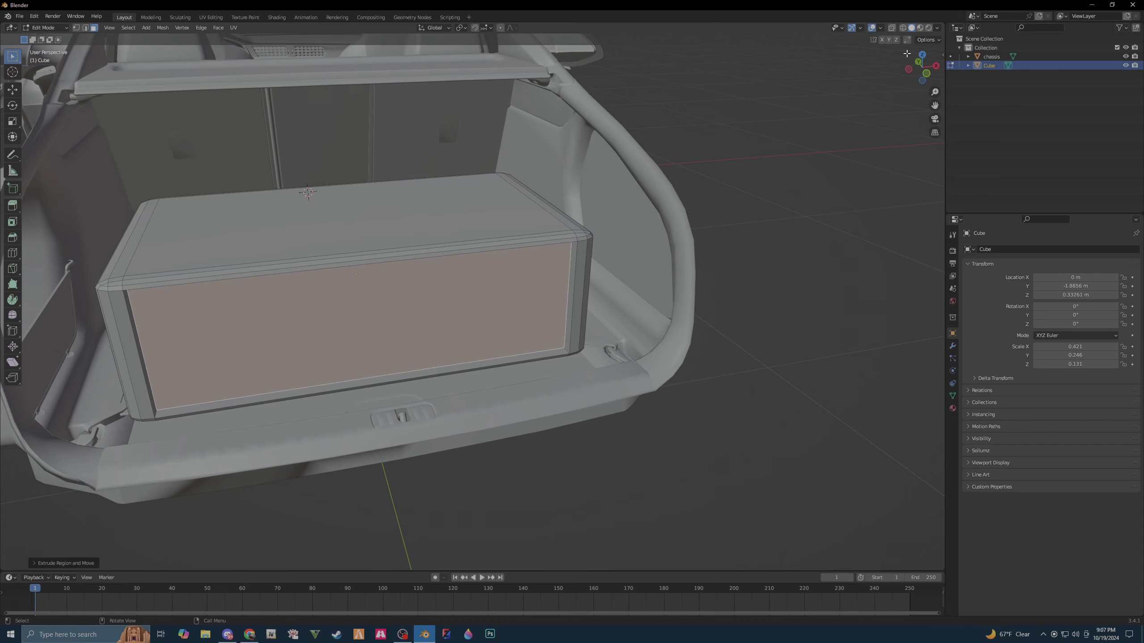
key(i)
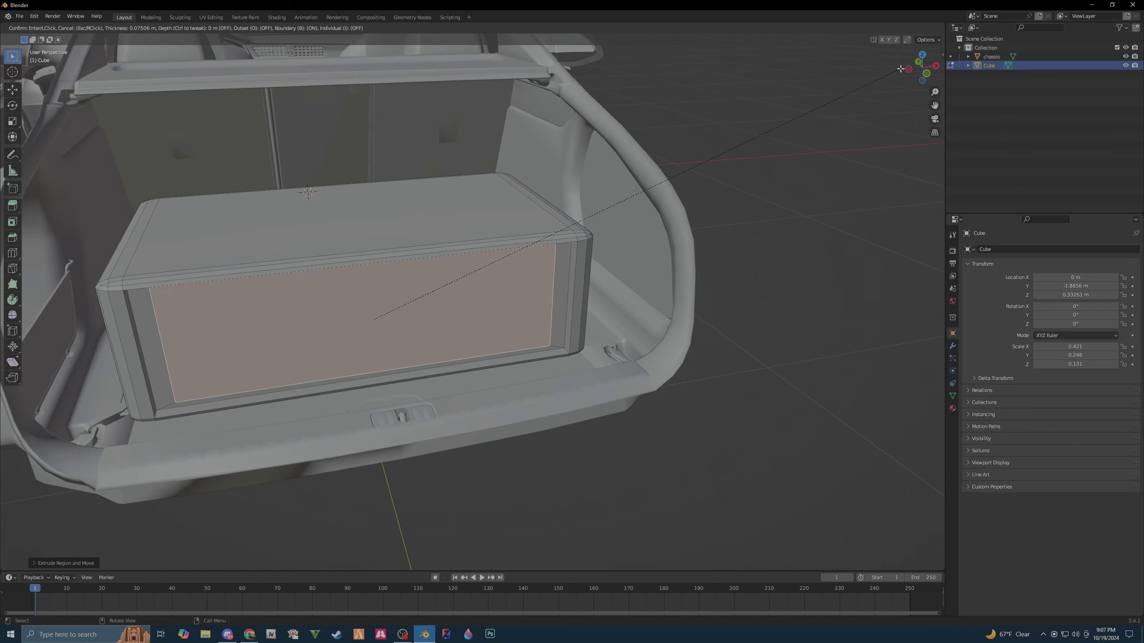
click(900, 68)
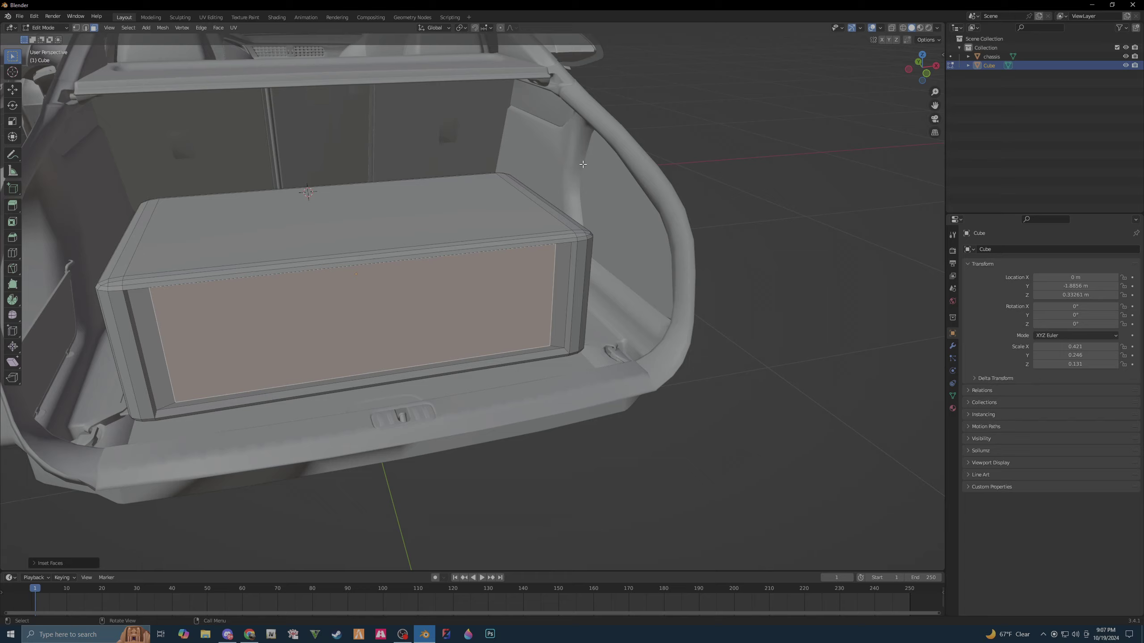
middle_drag(530, 251, 521, 247)
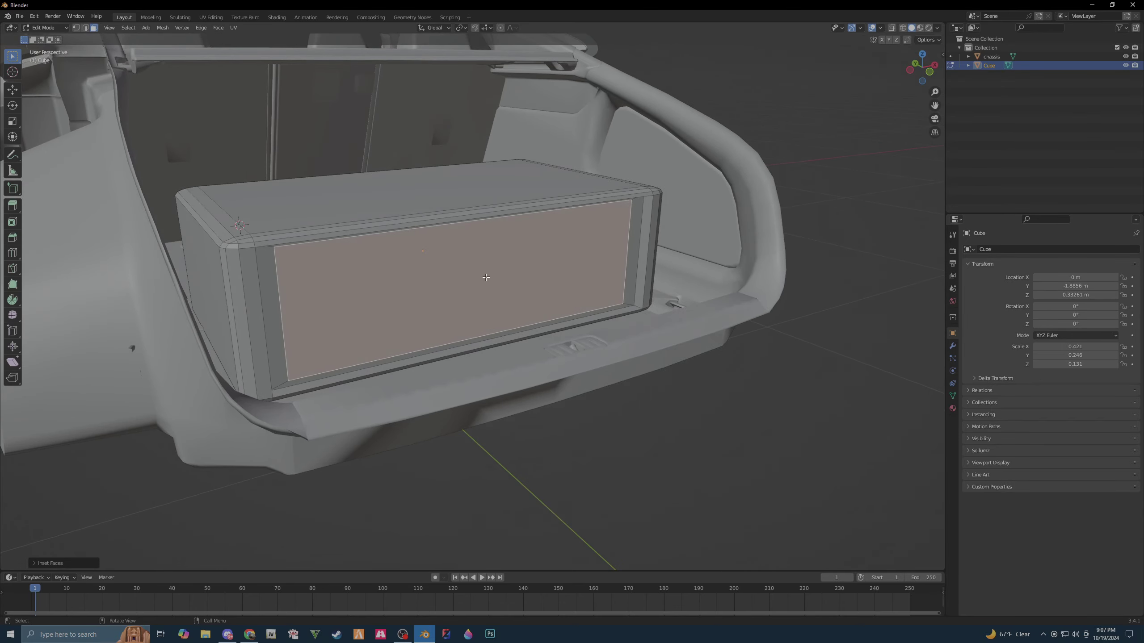
- Widen the inset front panel slightly along X
key(shift+space)
key(s)
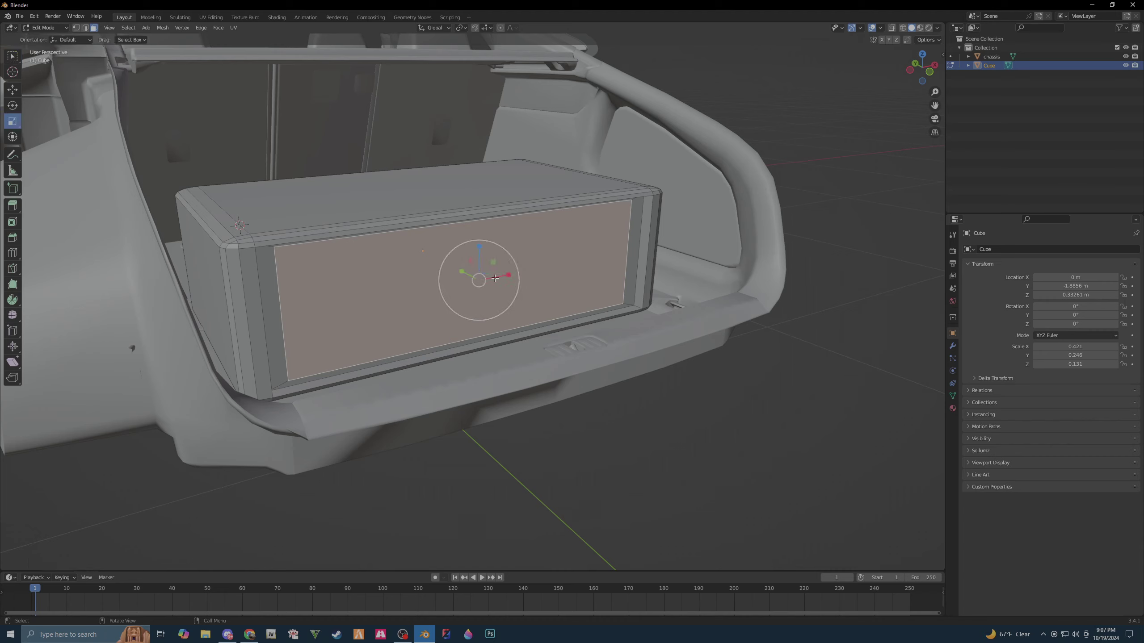
drag(499, 278, 501, 278)
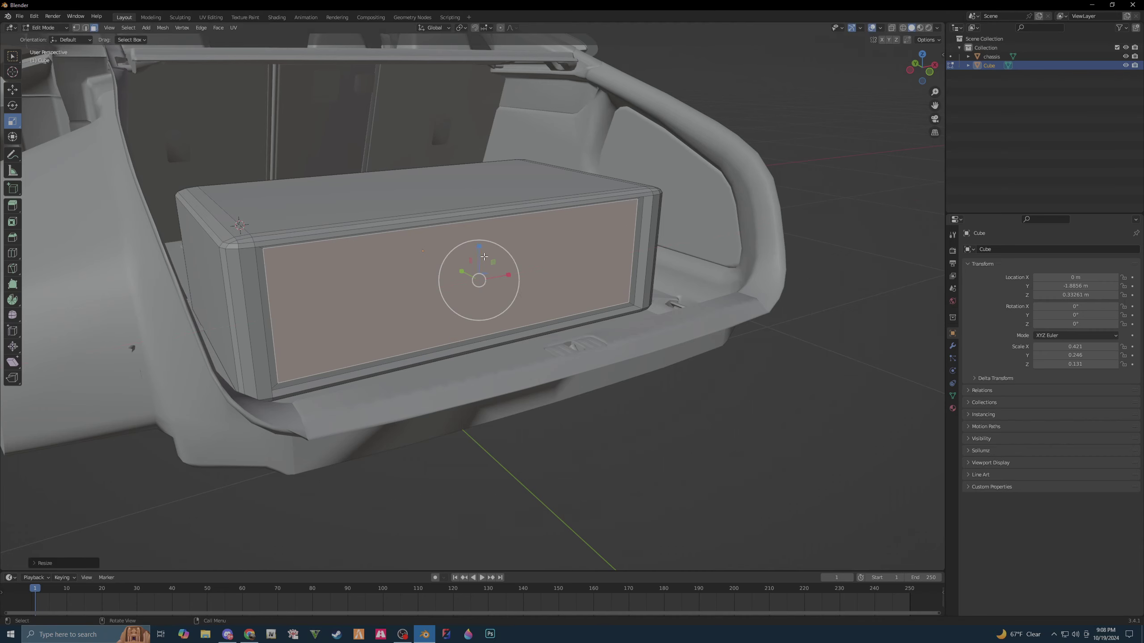
middle_drag(561, 276, 595, 276)
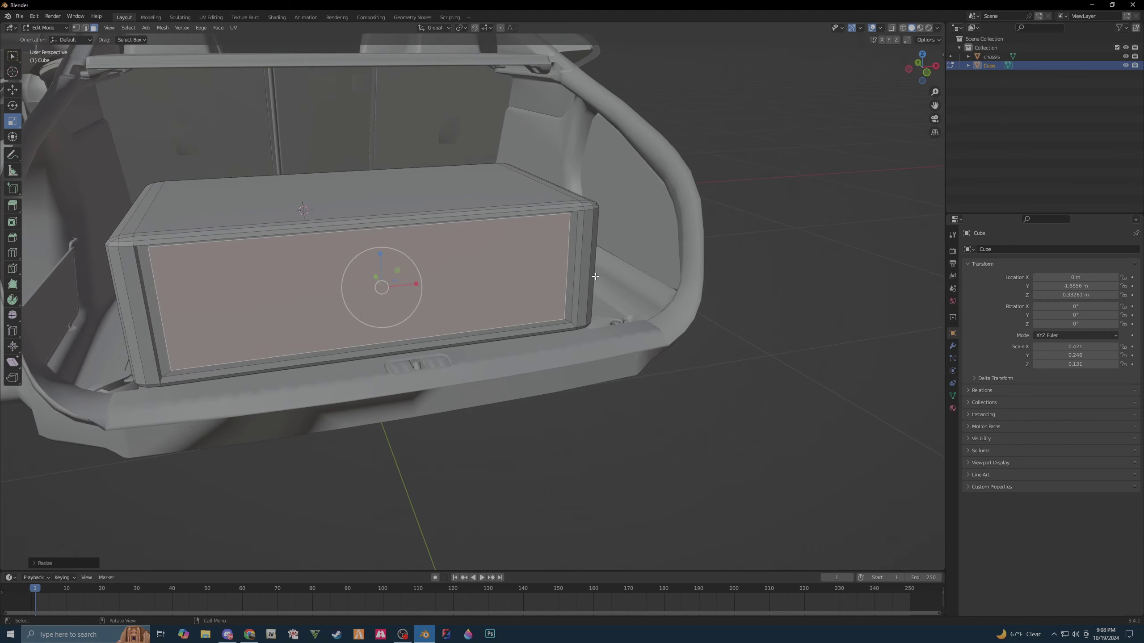
- Shift the front panel slightly along the box's depth, then deselect it
key(shift+space)
key(g)
middle_drag(368, 275, 452, 295)
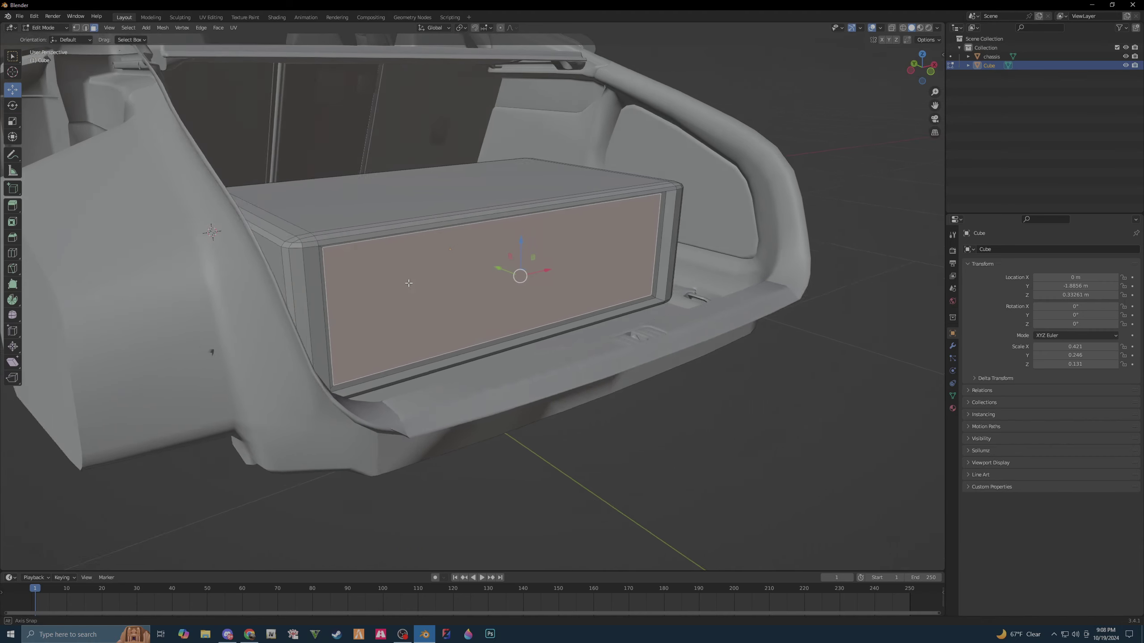
drag(525, 269, 523, 266)
mouse_move(522, 266)
middle_down()
mouse_move(520, 288)
mouse_move(554, 292)
middle_up()
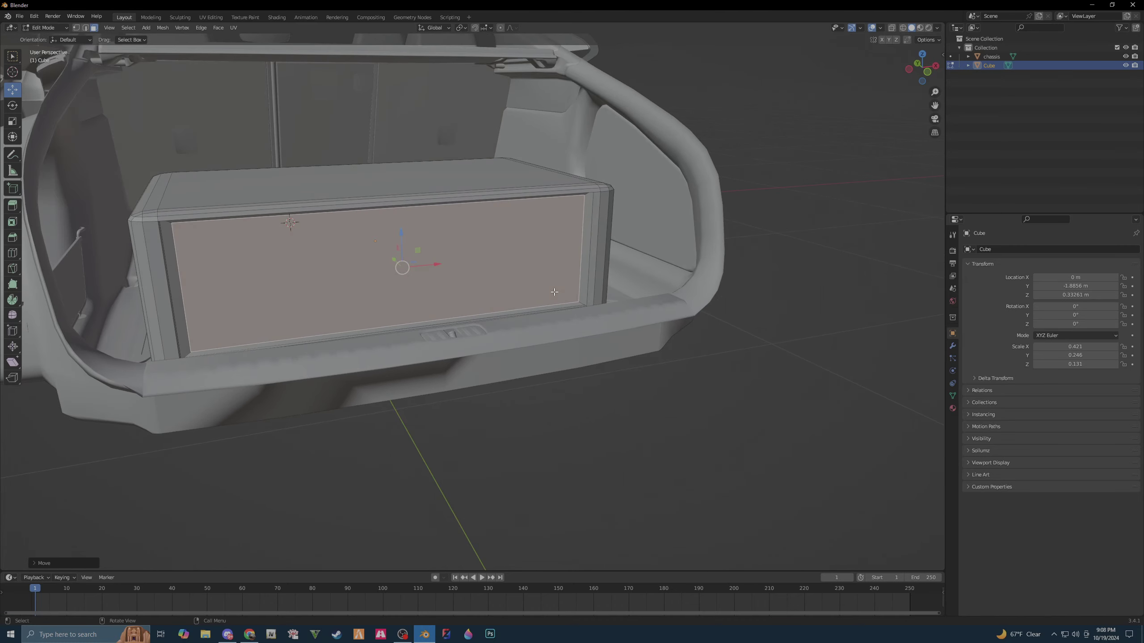
click(807, 293)
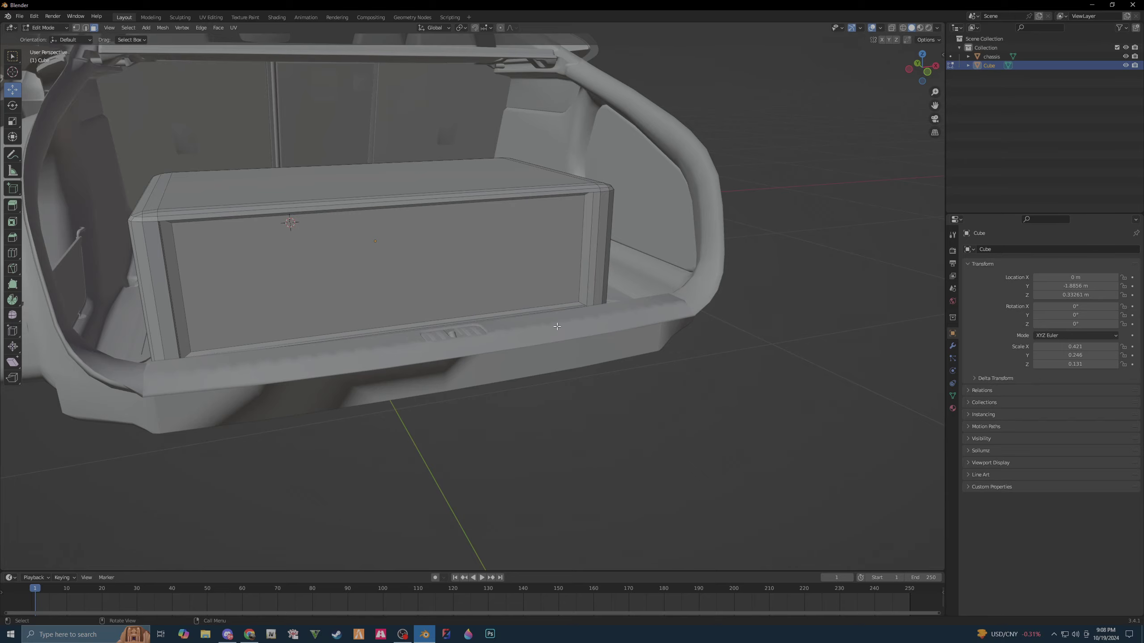
mouse_move(480, 336)
middle_down()
mouse_move(218, 371)
mouse_move(392, 372)
middle_up()
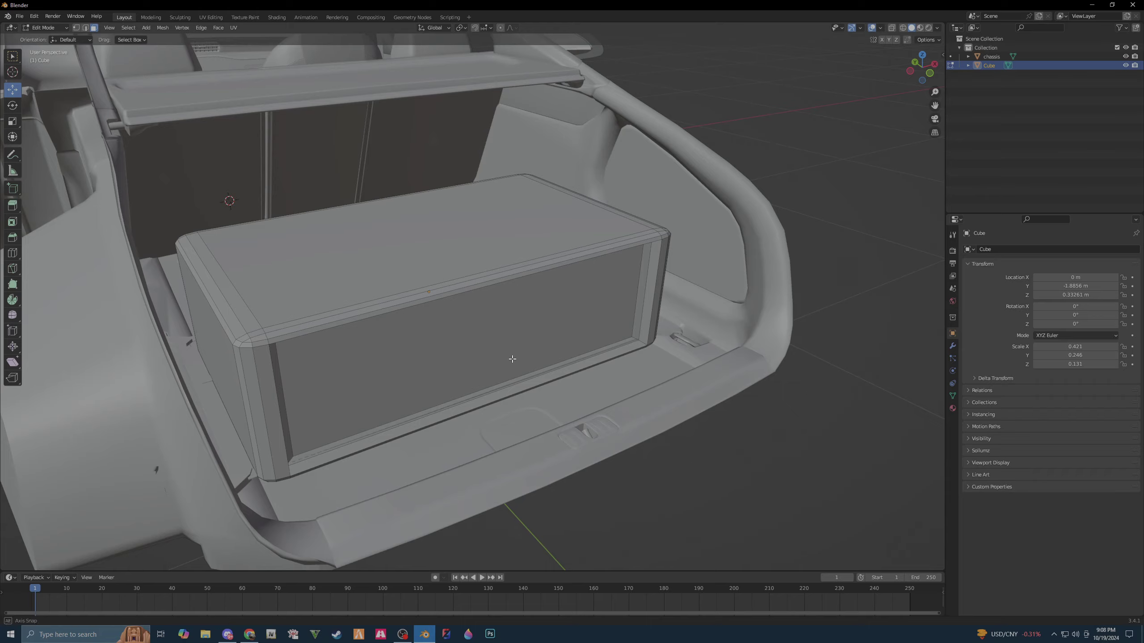
- Inspect the bevelled box on the trunk floor, then select all its mesh
mouse_move(607, 350)
middle_down()
mouse_move(572, 347)
mouse_move(585, 385)
mouse_move(565, 382)
mouse_move(581, 361)
mouse_move(599, 374)
mouse_move(563, 378)
mouse_move(684, 353)
mouse_move(718, 250)
mouse_move(668, 274)
middle_up()
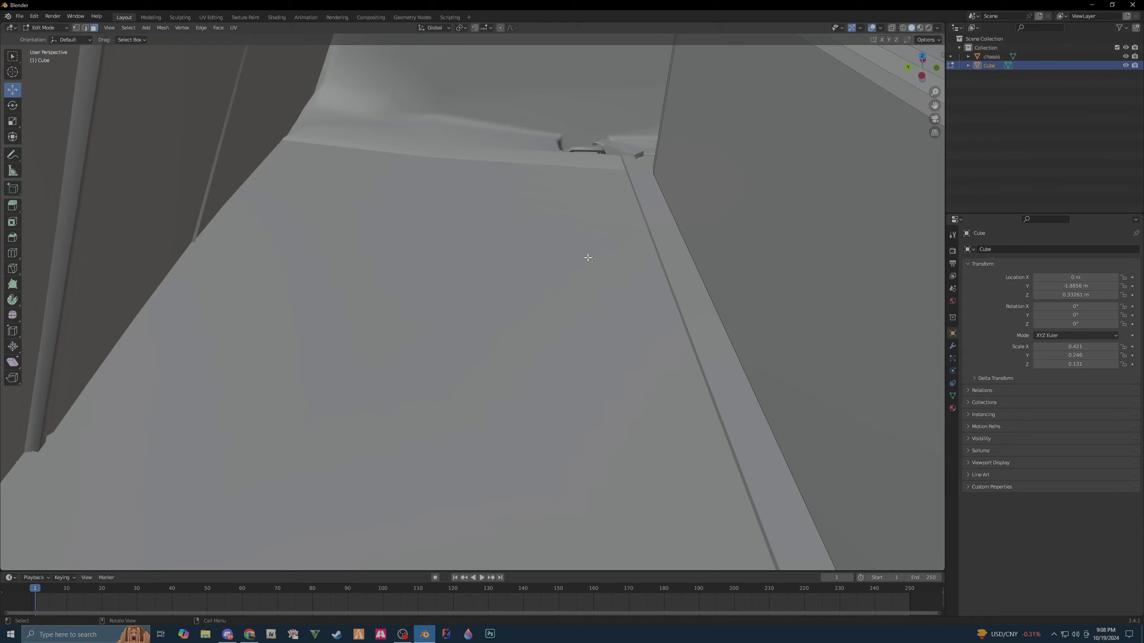
scroll(589, 255, down, 3)
scroll(582, 251, down, 3)
scroll(599, 244, down, 4)
mouse_move(599, 244)
middle_down()
mouse_move(587, 293)
mouse_move(658, 242)
middle_up()
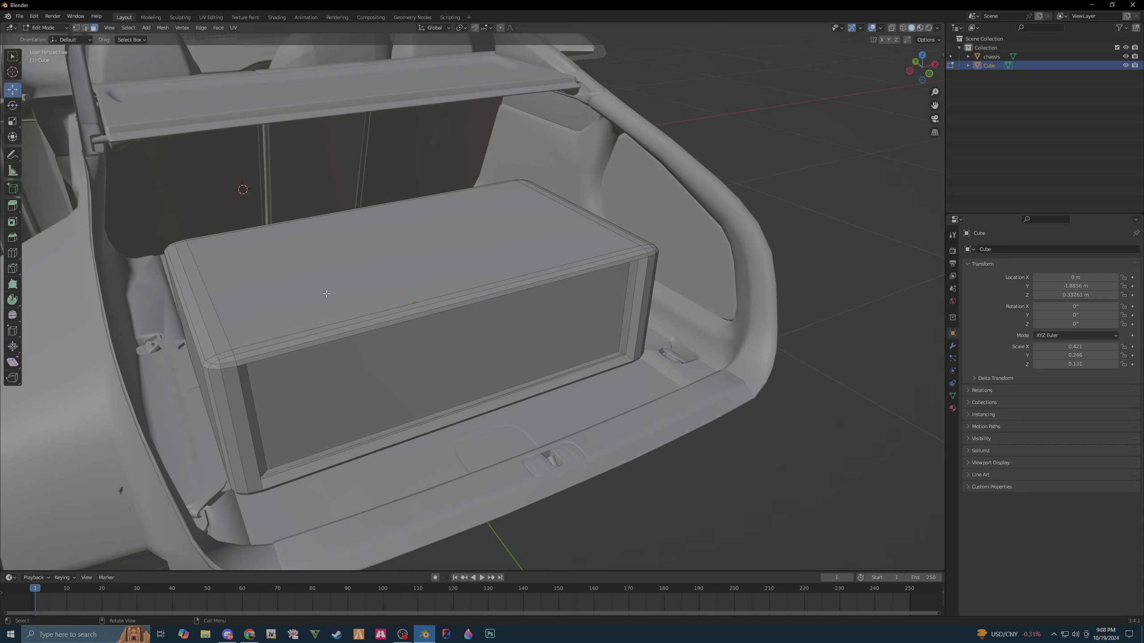
scroll(327, 294, down, 3)
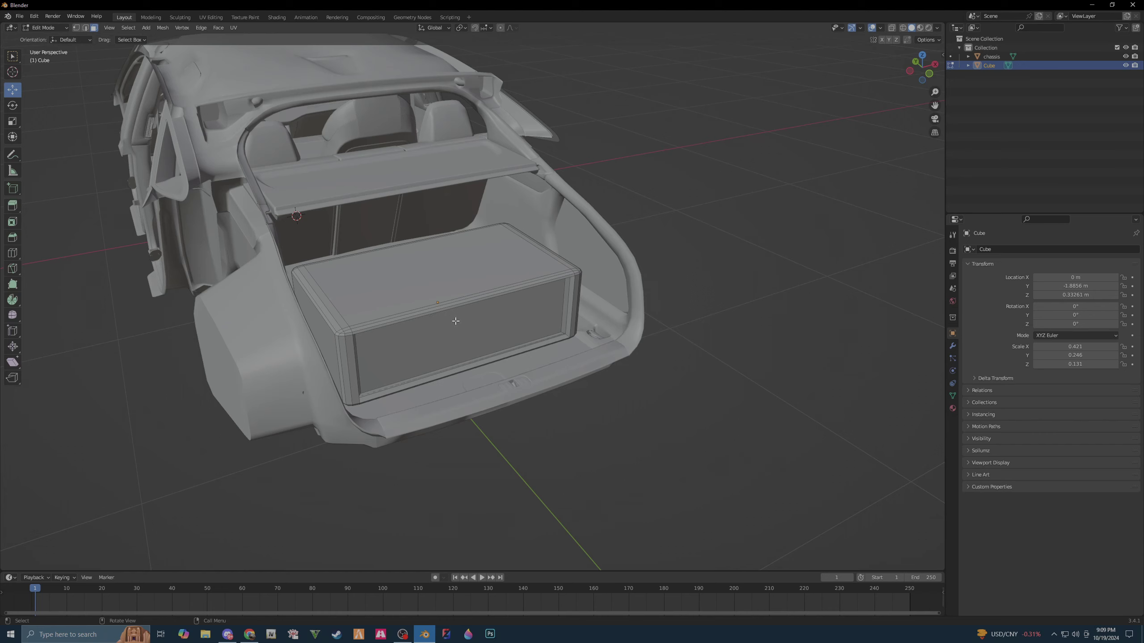
key(a)
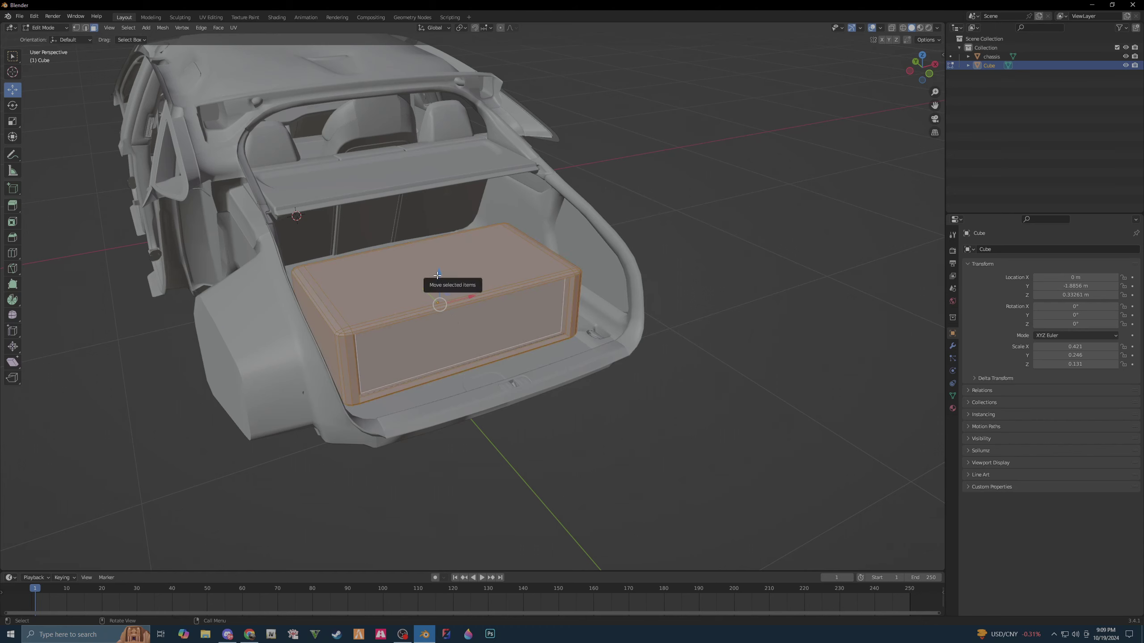
- Raise the whole box slightly along Z to 0.33763 m, then deselect everything to inspect
drag(440, 274, 440, 270)
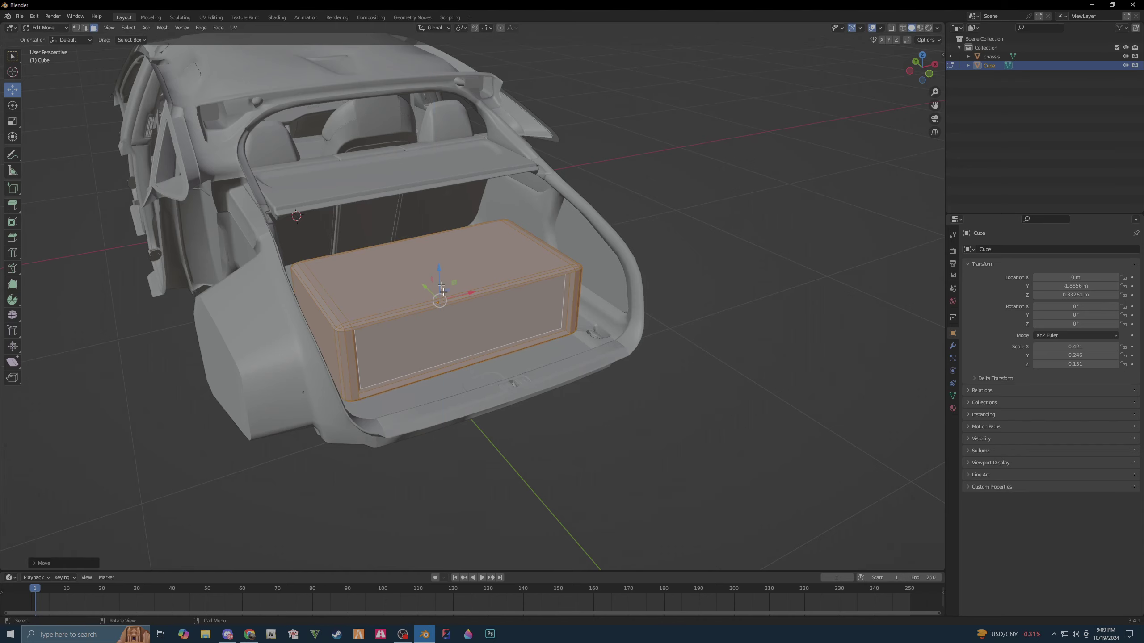
mouse_move(440, 270)
middle_down()
mouse_move(469, 380)
mouse_move(447, 375)
mouse_move(479, 382)
middle_up()
scroll(385, 318, up, 3)
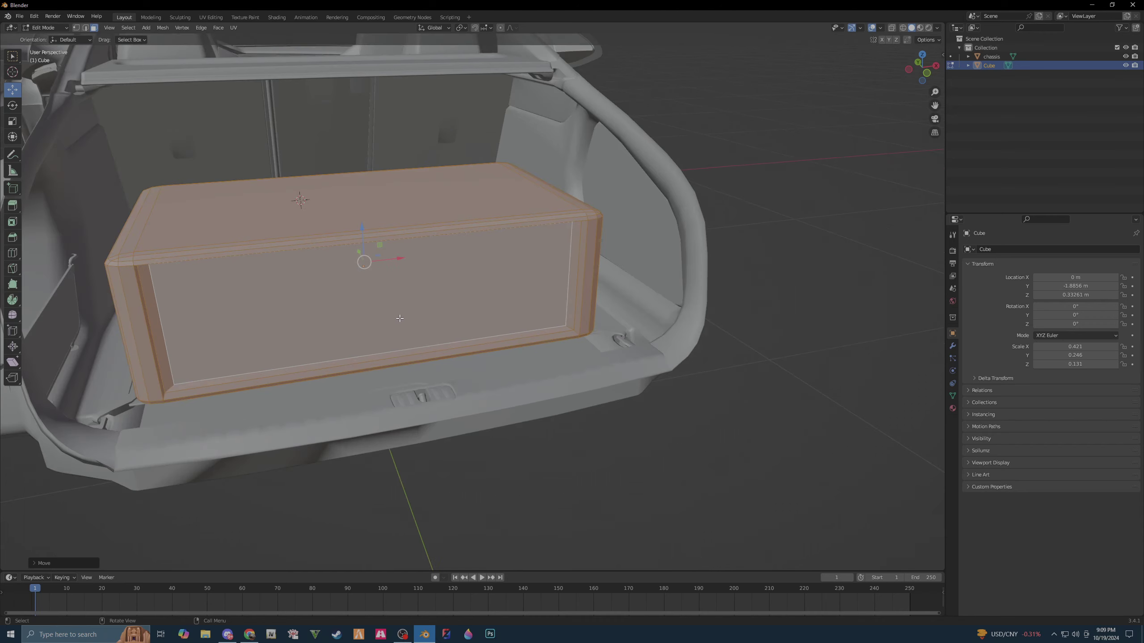
scroll(370, 305, up, 2)
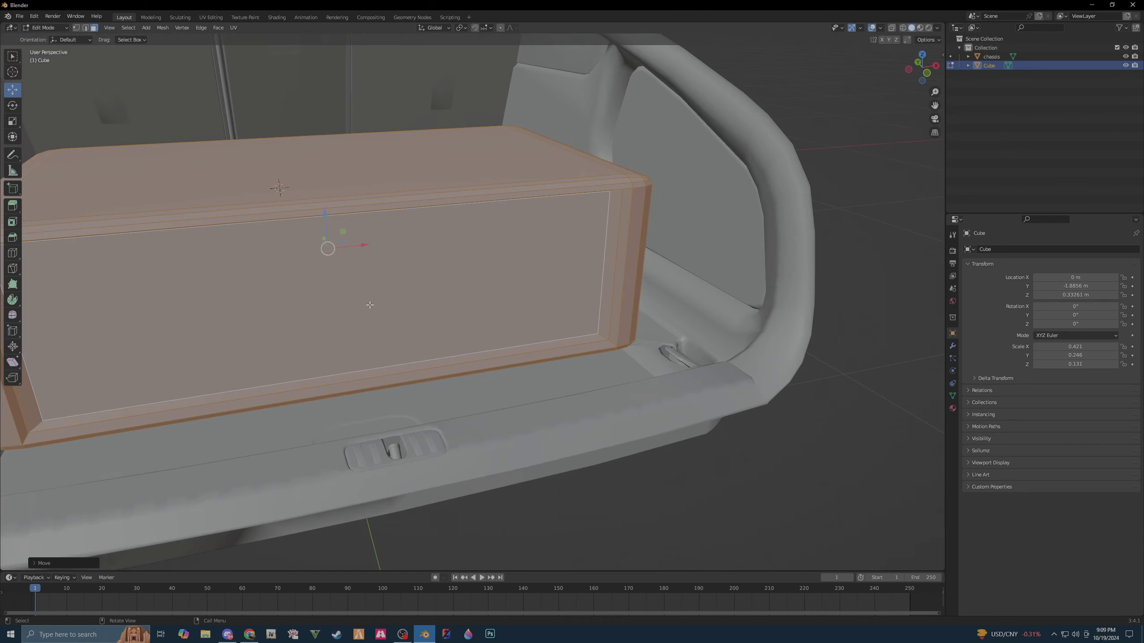
mouse_move(428, 340)
middle_down()
mouse_move(388, 352)
mouse_move(405, 364)
middle_up()
key(alt+a)
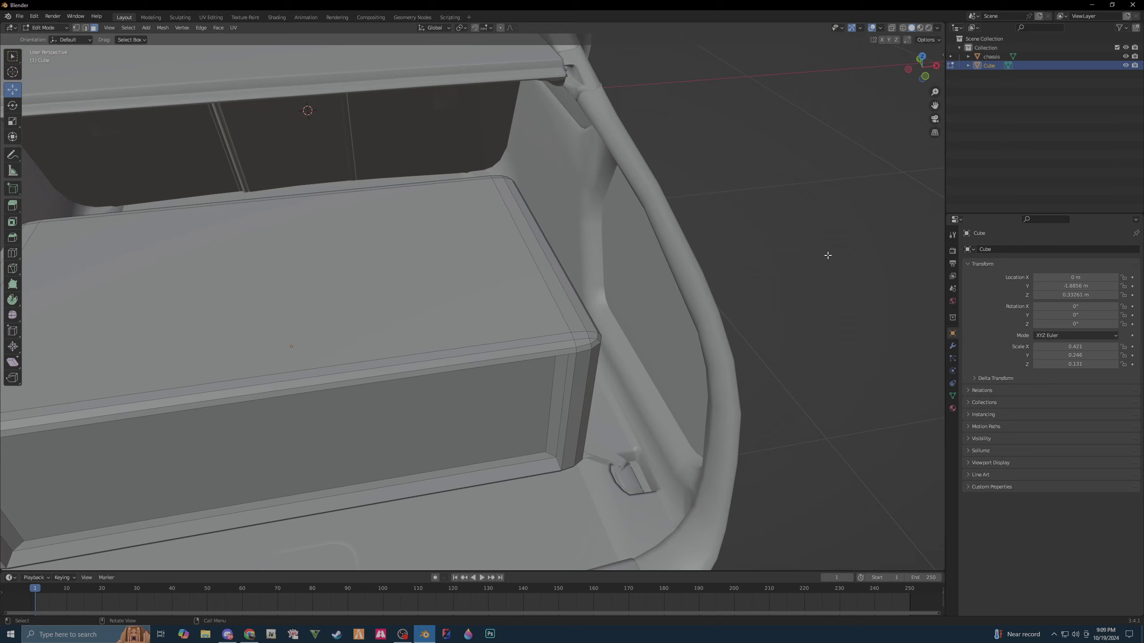
- Select the box's top face and lower it slightly along Z
scroll(828, 256, down, 2)
middle_drag(519, 385, 583, 395)
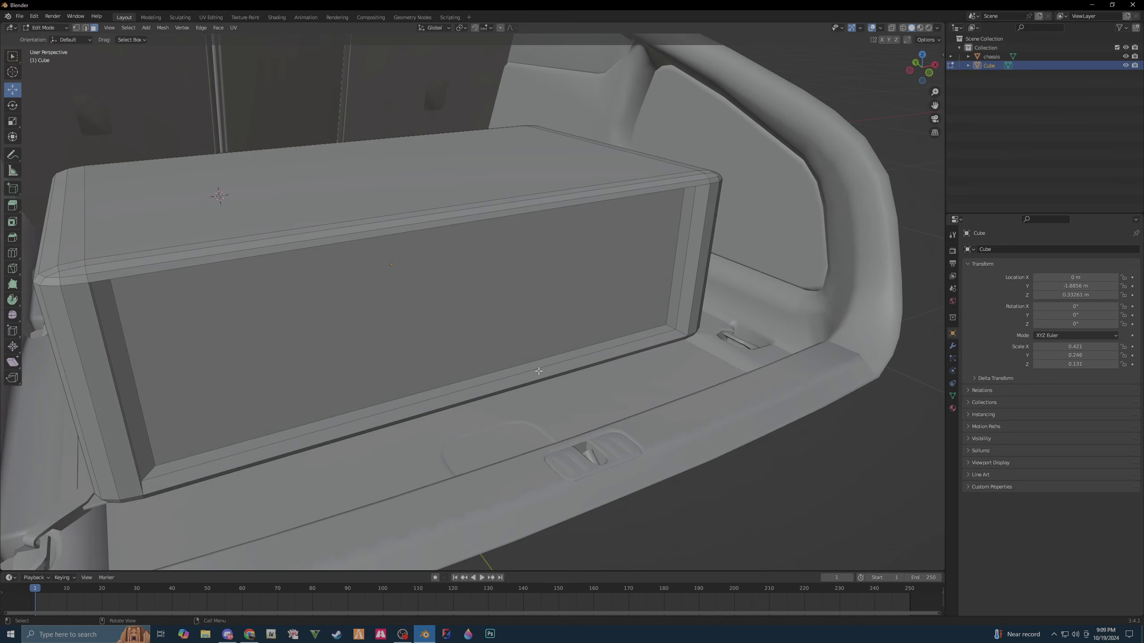
scroll(673, 434, down, 2)
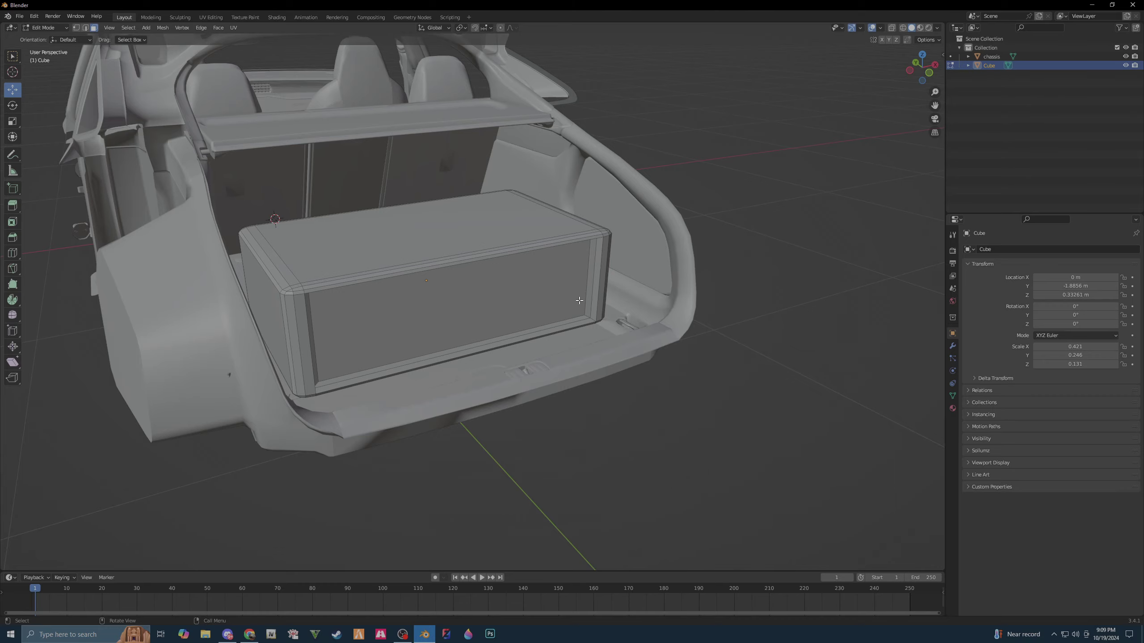
mouse_move(580, 301)
middle_down()
mouse_move(533, 316)
mouse_move(558, 315)
middle_up()
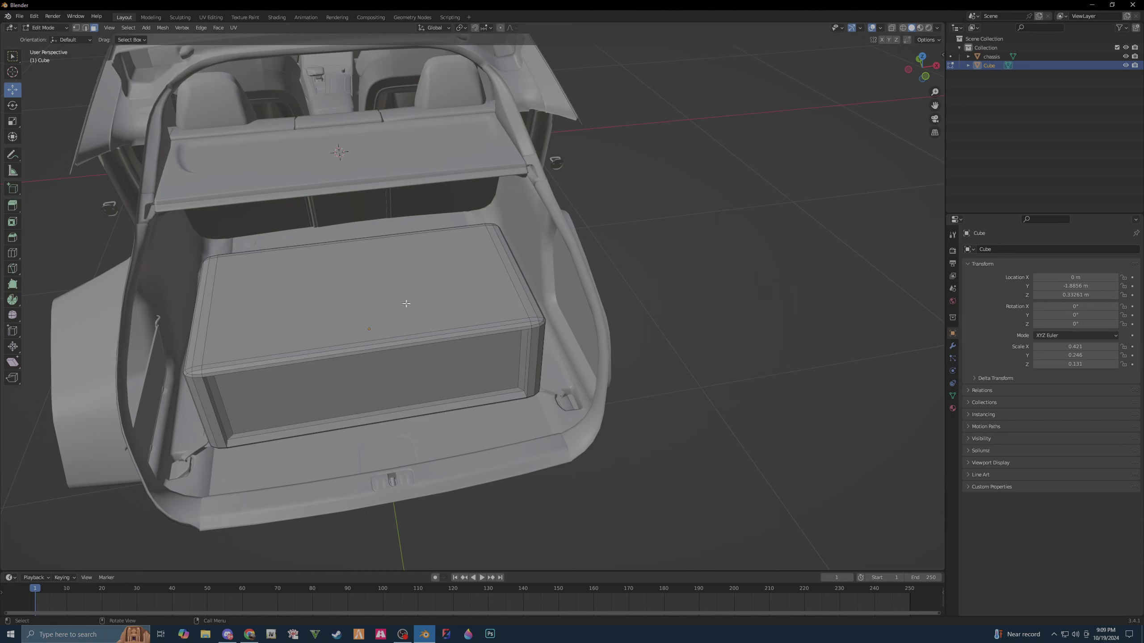
click(434, 299)
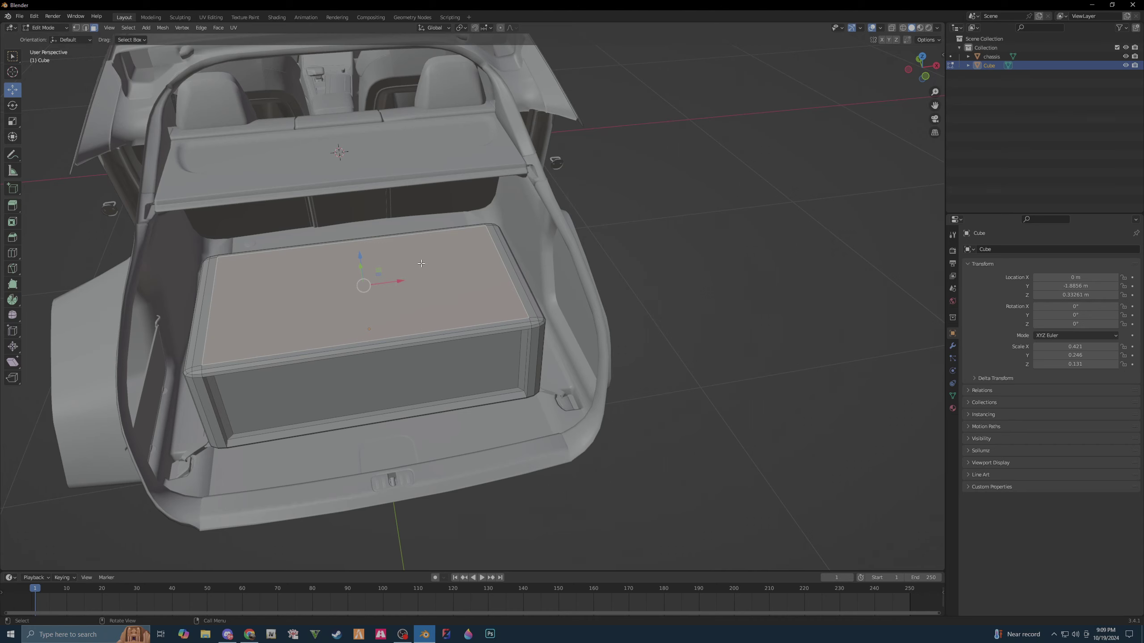
mouse_move(399, 278)
middle_down()
mouse_move(424, 321)
mouse_move(413, 302)
middle_up()
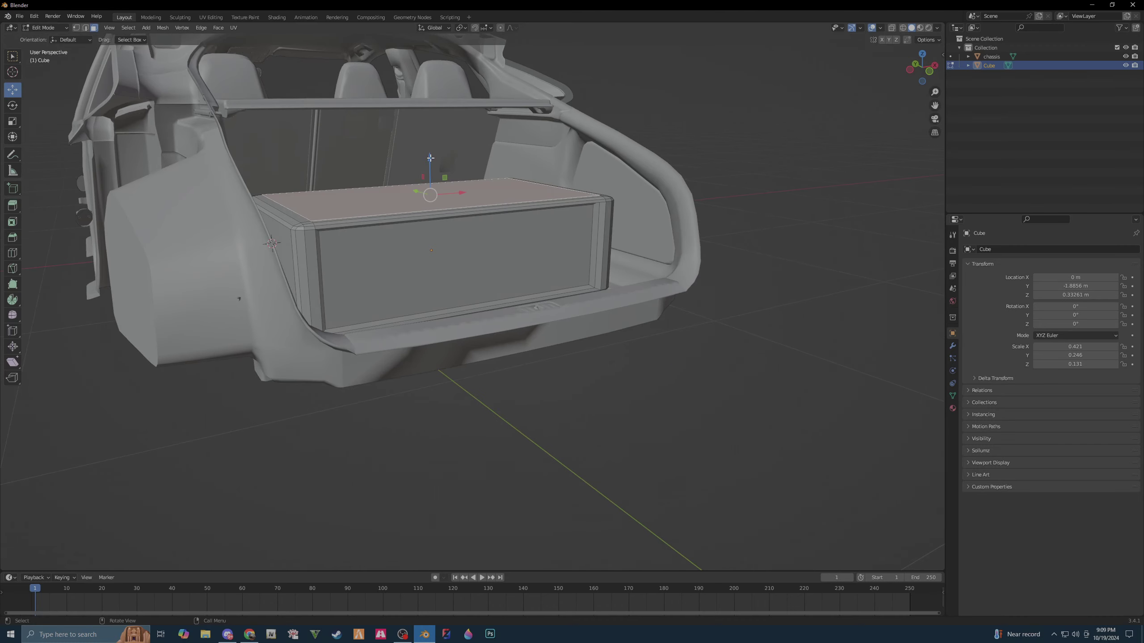
drag(429, 159, 430, 160)
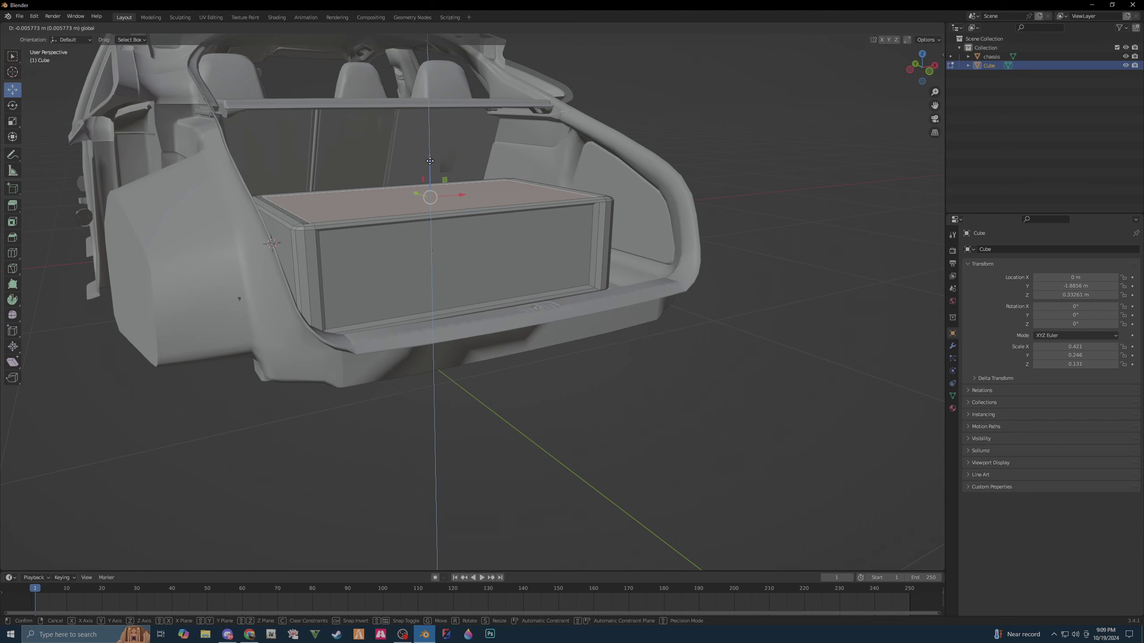
drag(430, 160, 432, 164)
middle_drag(432, 163, 463, 222)
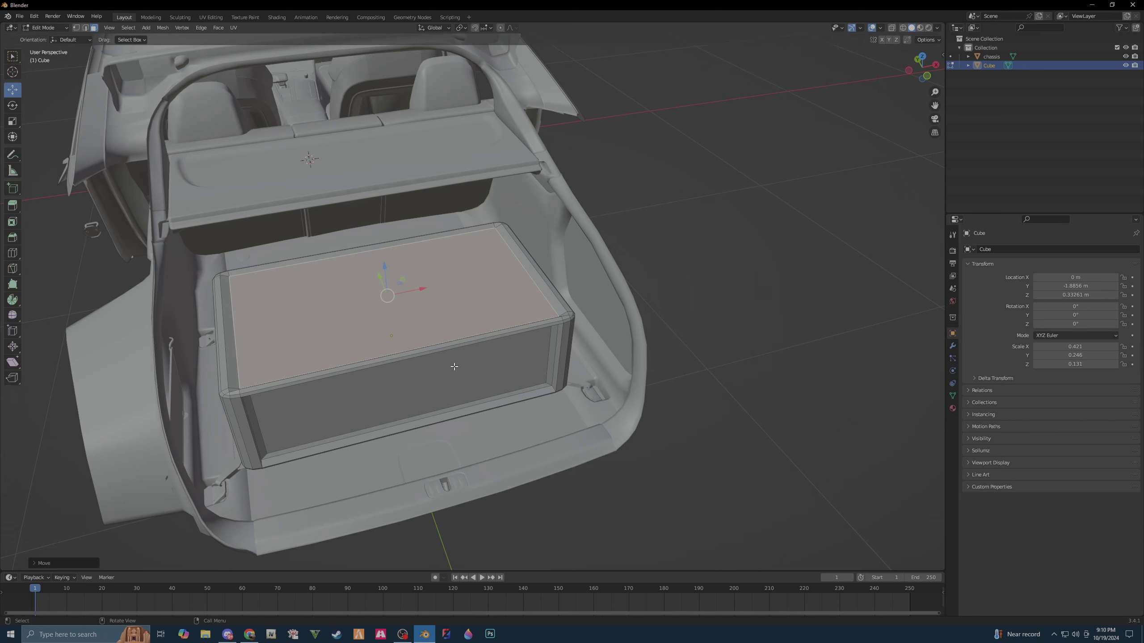
- Orbit to check the shorter box from behind and select its front face
middle_drag(455, 359, 420, 324)
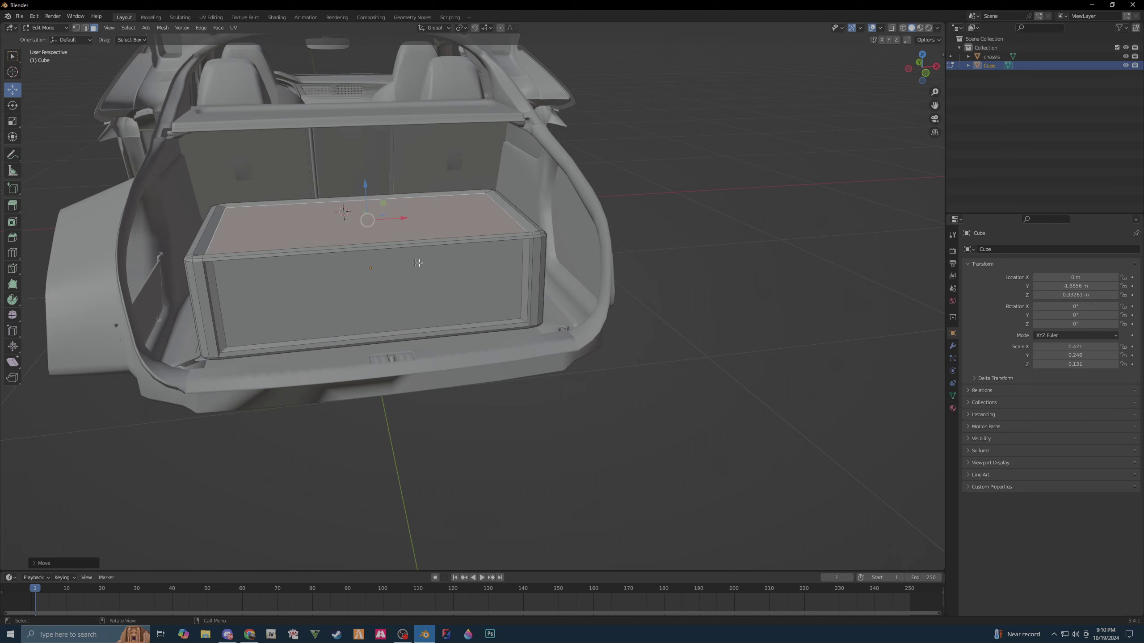
mouse_move(417, 263)
middle_down()
mouse_move(298, 342)
mouse_move(297, 317)
mouse_move(310, 313)
mouse_move(397, 325)
middle_up()
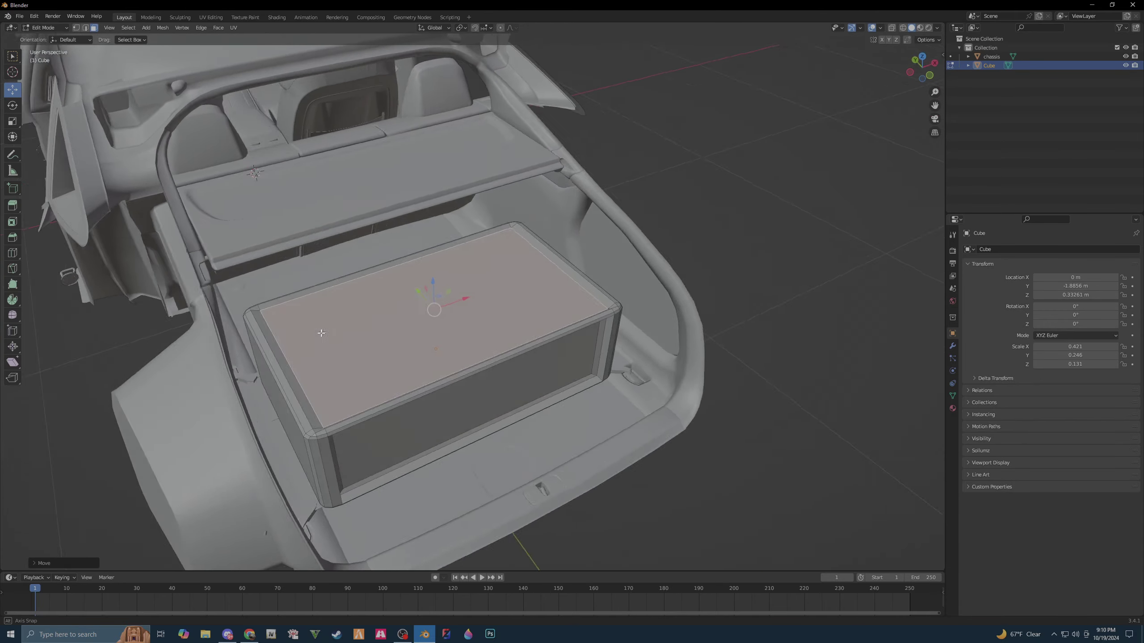
mouse_move(397, 325)
middle_down()
mouse_move(292, 314)
mouse_move(264, 297)
middle_up()
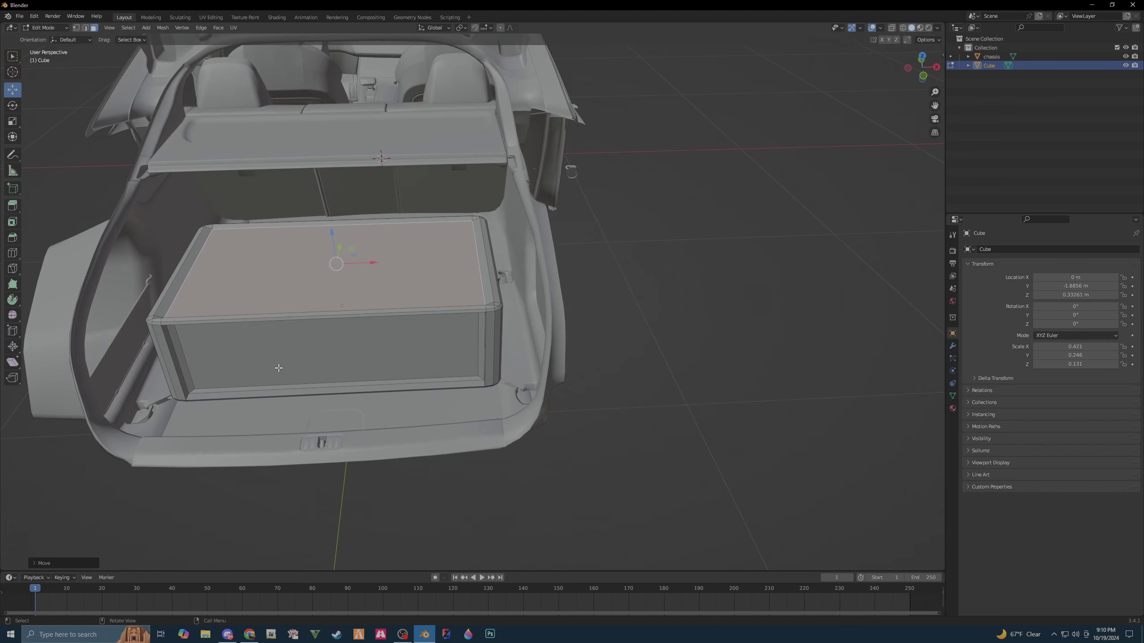
click(370, 351)
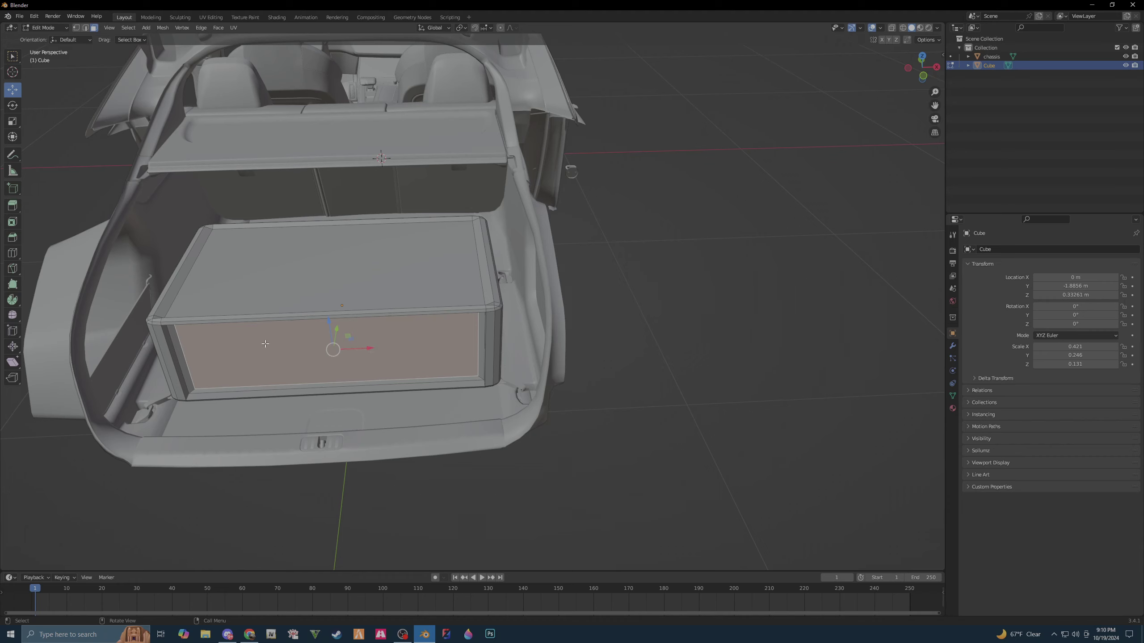
- Separate the front face into its own object, Cube.001, and hide it
right_click(289, 360)
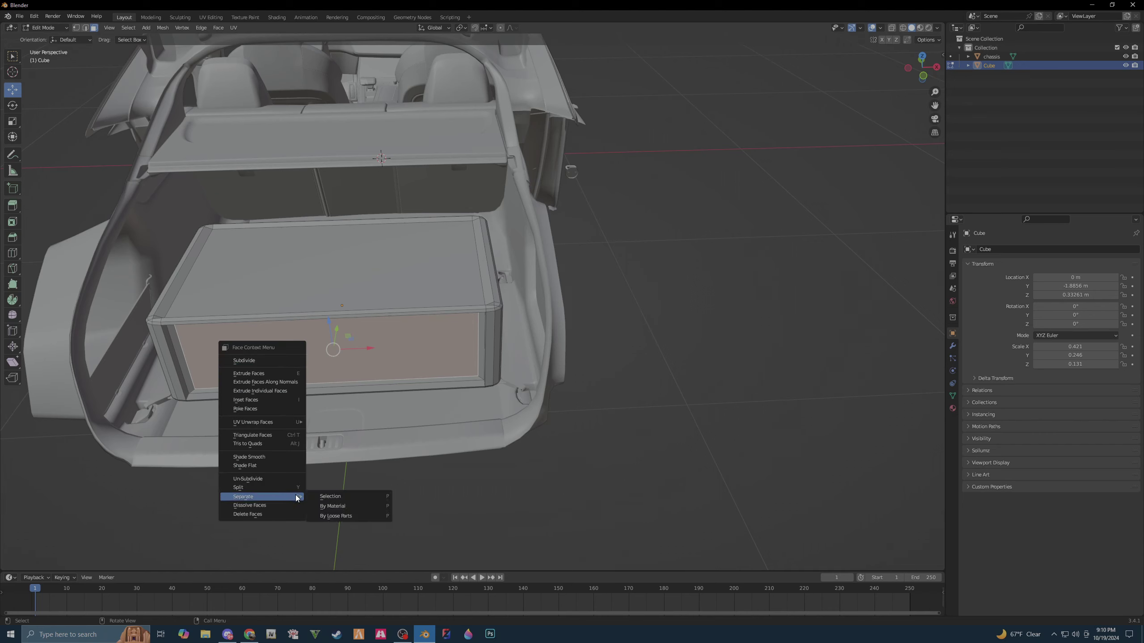
mouse_move(244, 496)
click(343, 496)
click(1126, 74)
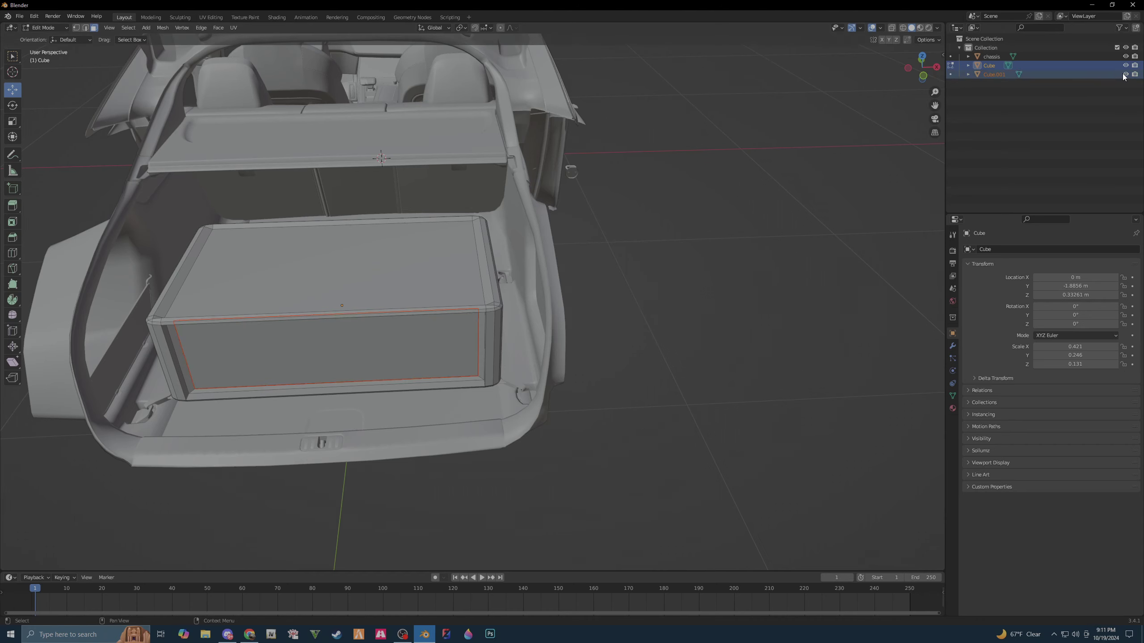
mouse_move(224, 375)
middle_down()
mouse_move(270, 328)
mouse_move(261, 330)
mouse_move(279, 327)
middle_up()
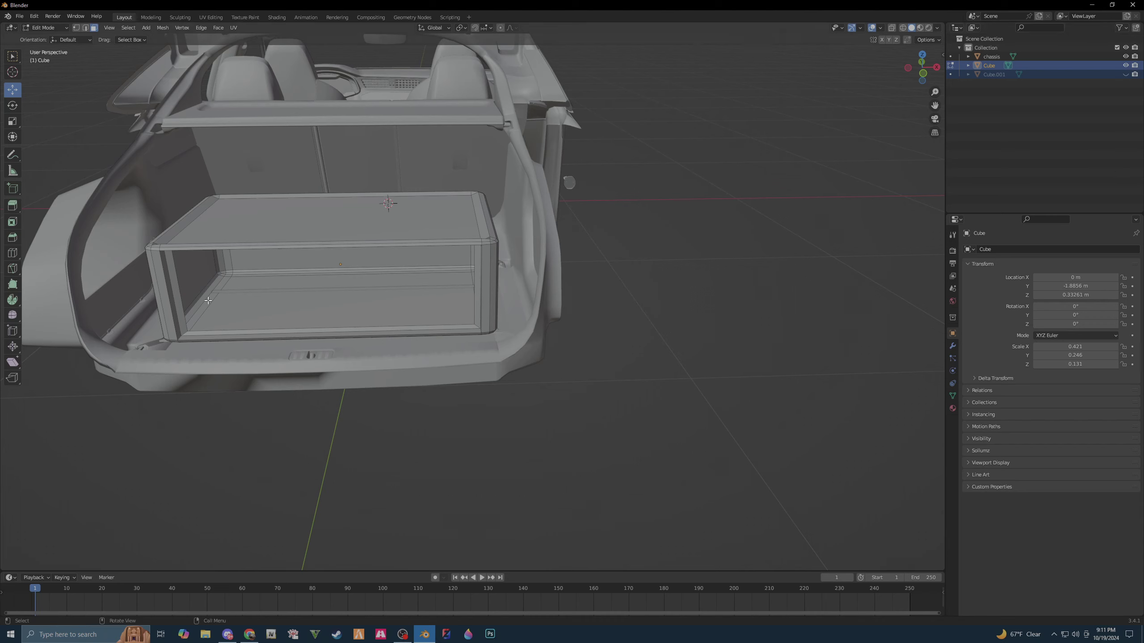
- In Object Mode, raise the box and Cube.001 slightly to Z 0.34409 m, then hide Cube.001
key(Tab)
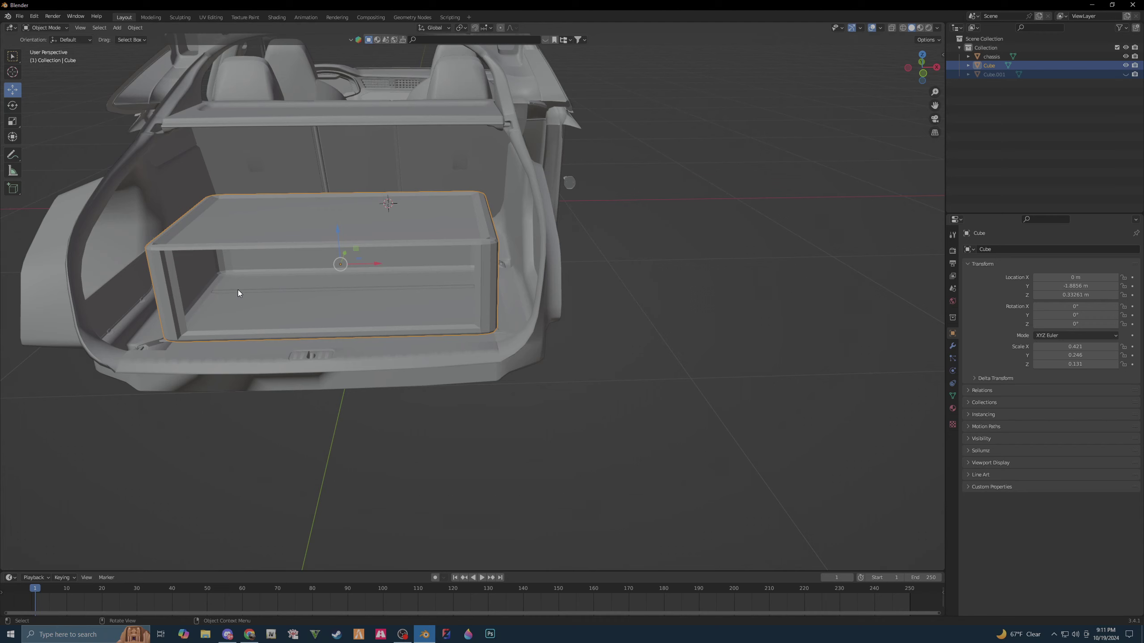
click(1126, 74)
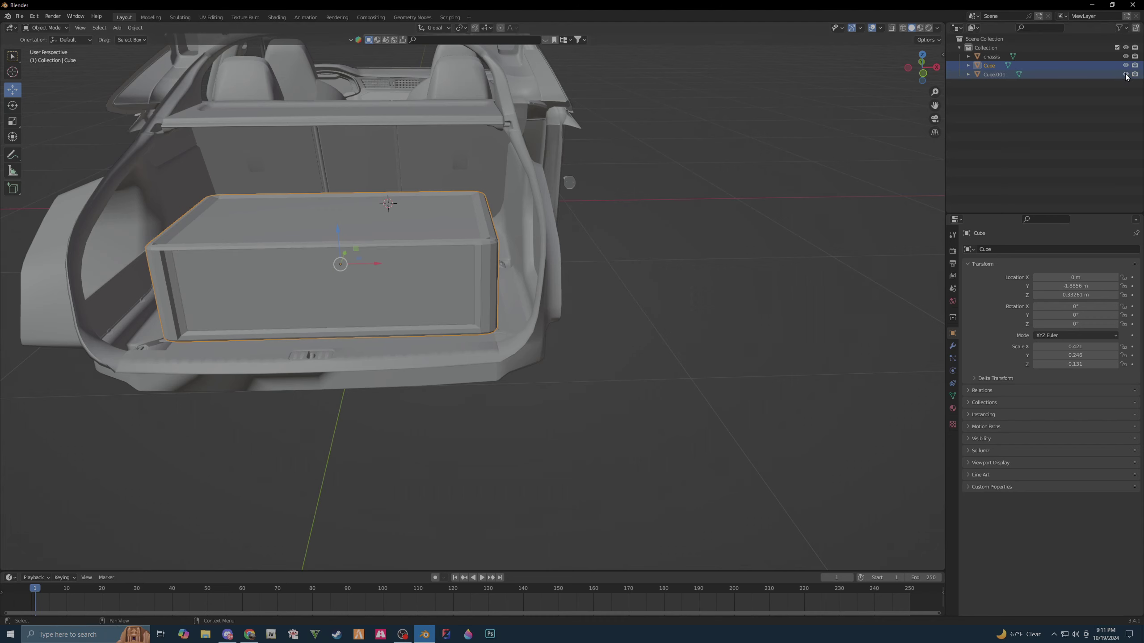
shift+click(255, 284)
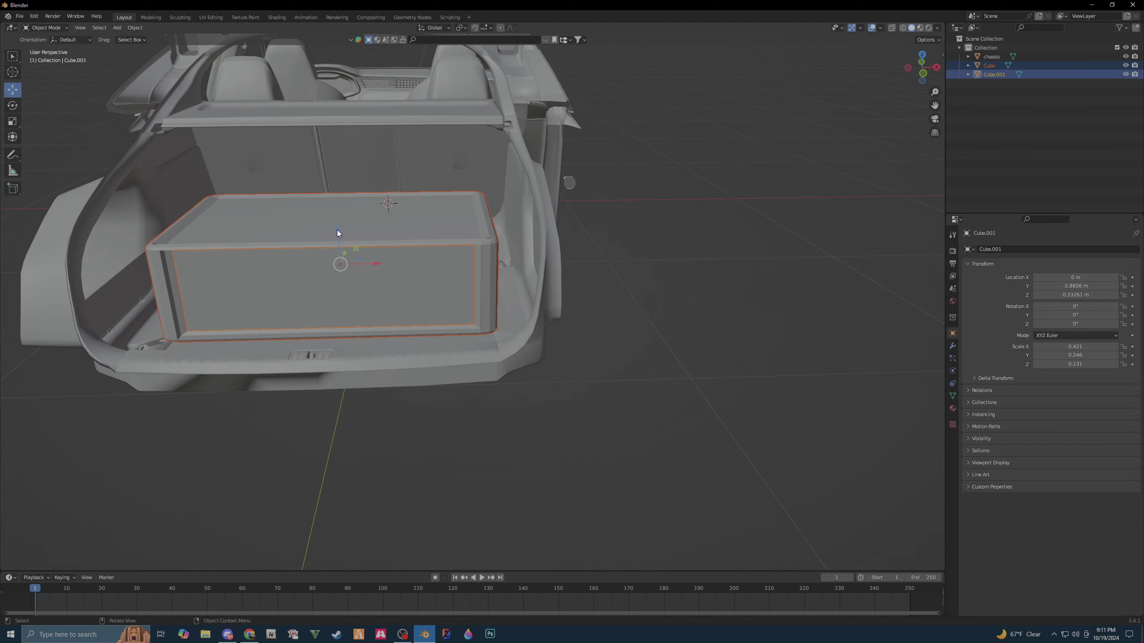
drag(337, 231, 339, 224)
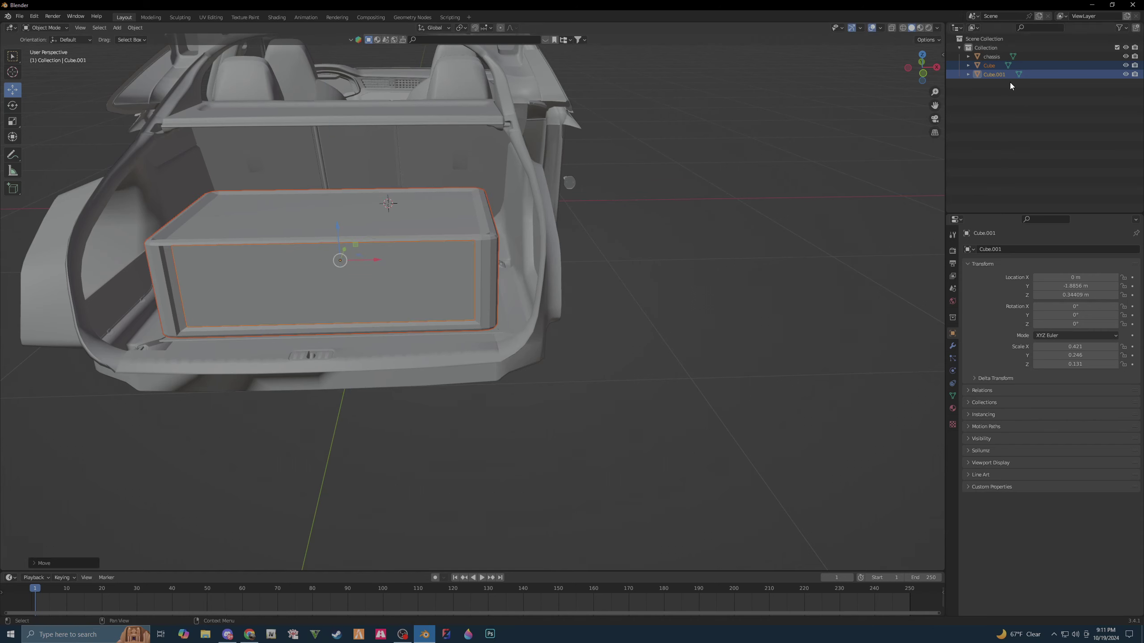
click(1126, 74)
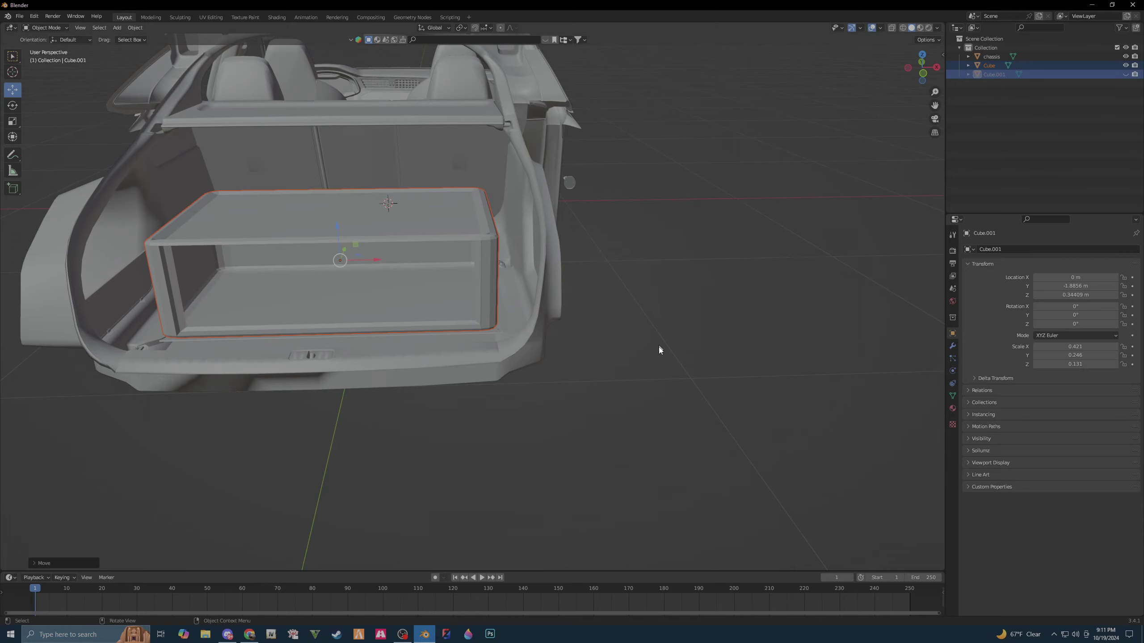
mouse_move(322, 331)
middle_down()
mouse_move(414, 296)
mouse_move(325, 334)
mouse_move(362, 334)
middle_up()
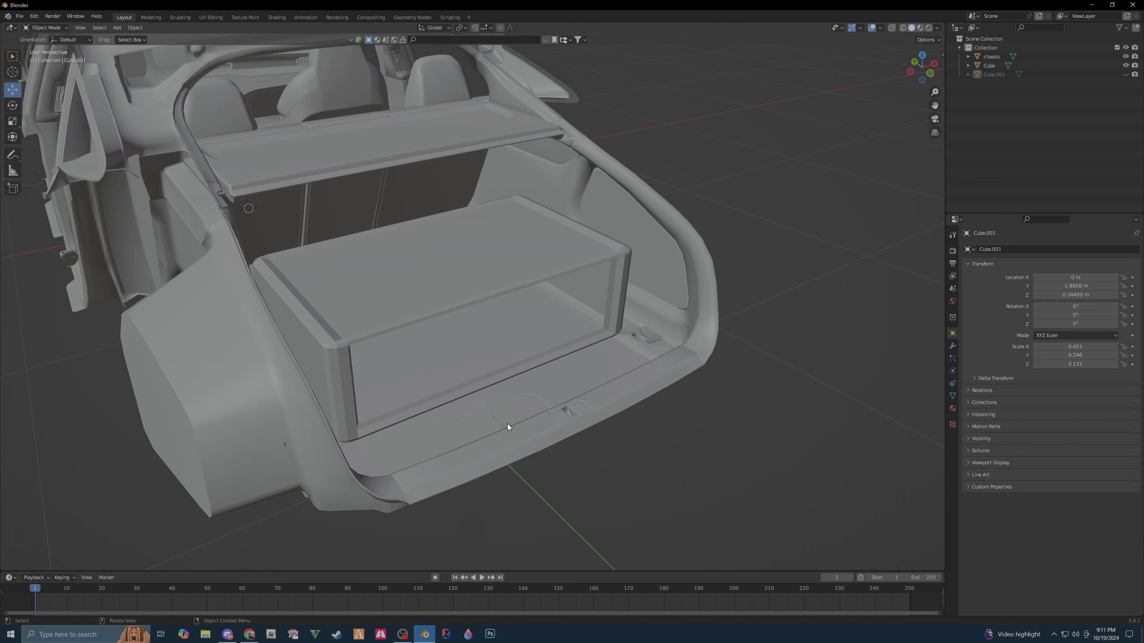
- Enter Edit Mode on Cube and select its top face
click(450, 271)
key(Tab)
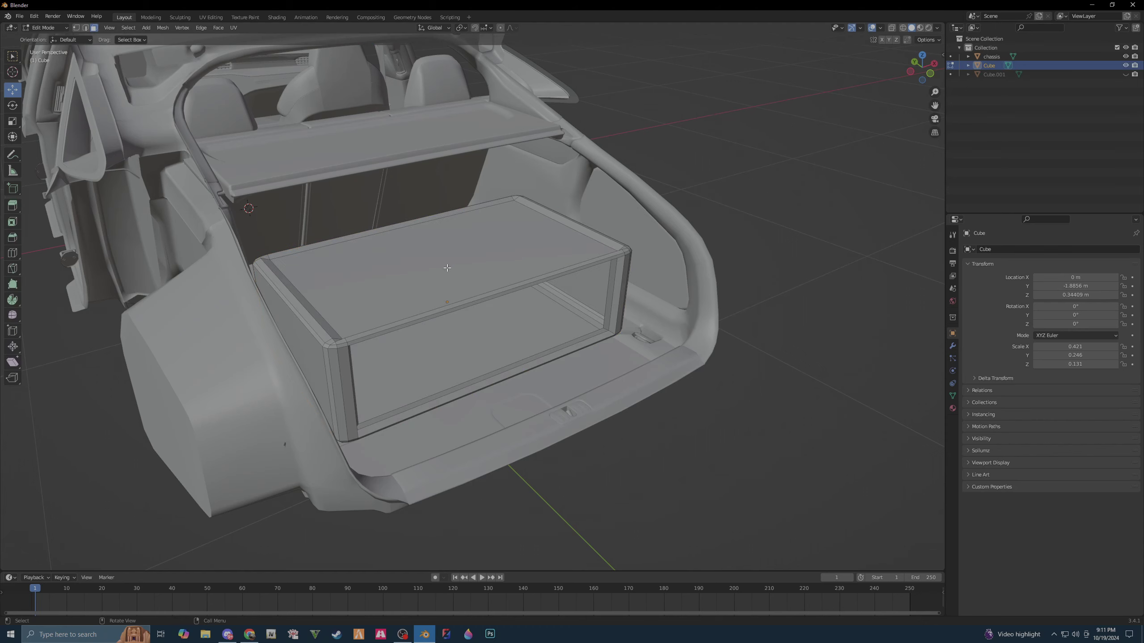
click(449, 264)
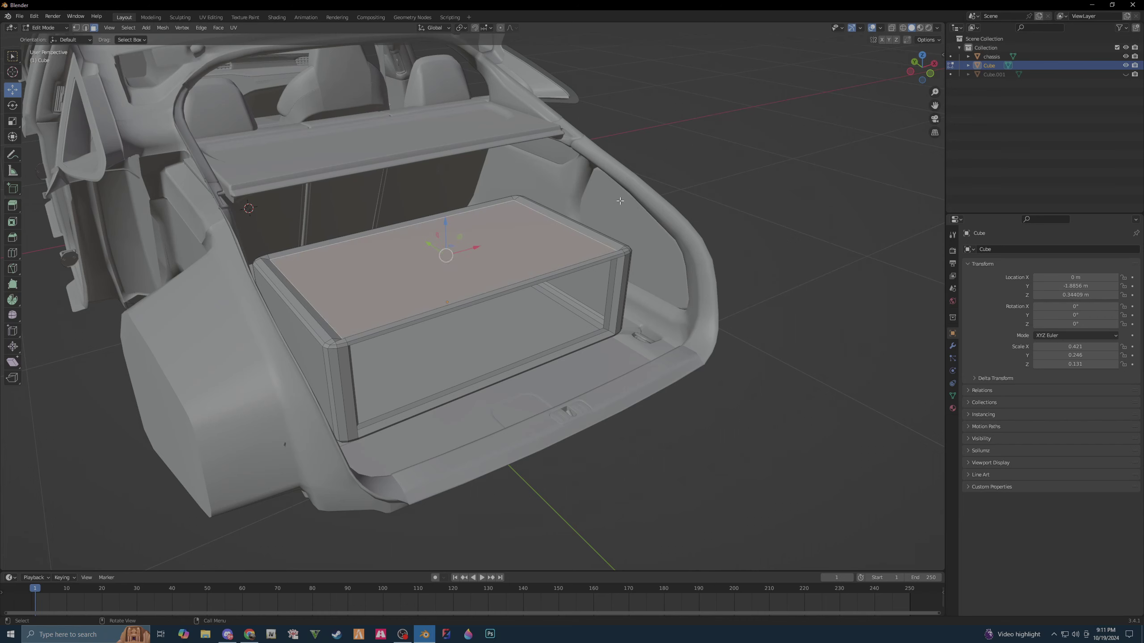
mouse_move(476, 269)
middle_down()
mouse_move(413, 290)
mouse_move(491, 300)
mouse_move(464, 303)
middle_up()
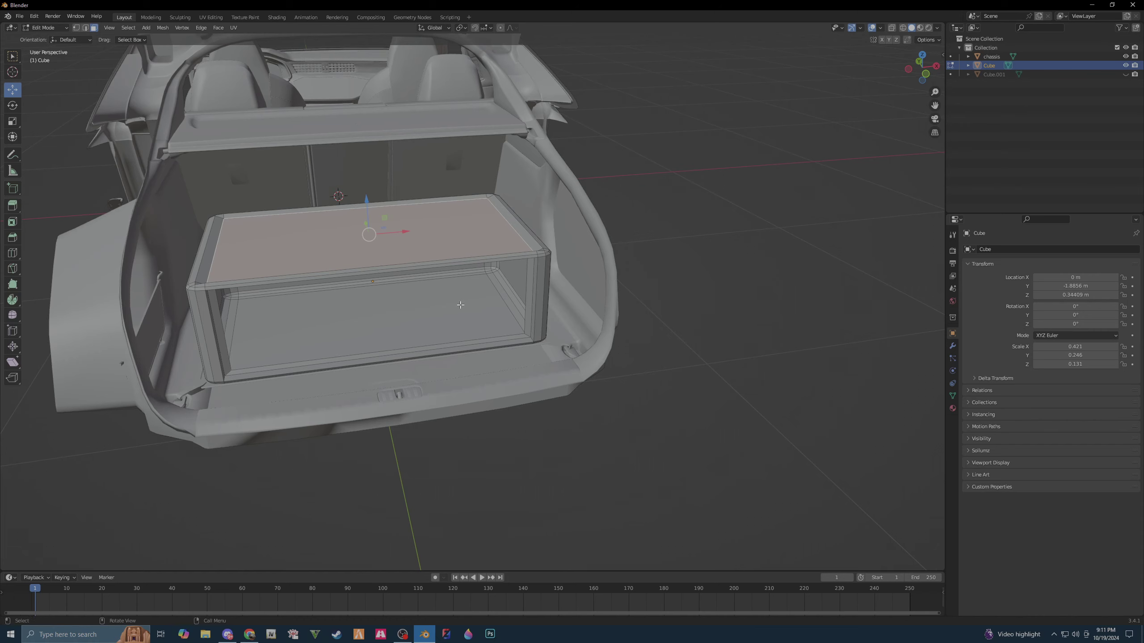
mouse_move(461, 305)
middle_down()
mouse_move(413, 340)
mouse_move(304, 306)
mouse_move(271, 355)
middle_up()
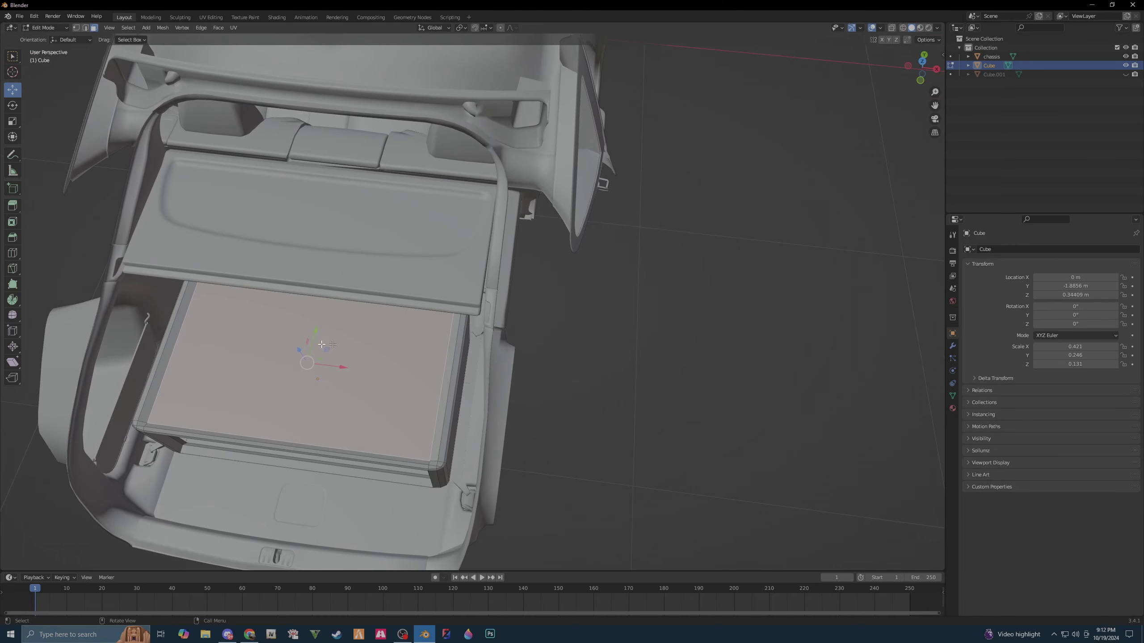
- Switch to Top view, hide the Chassis, and return to Object Mode
click(922, 63)
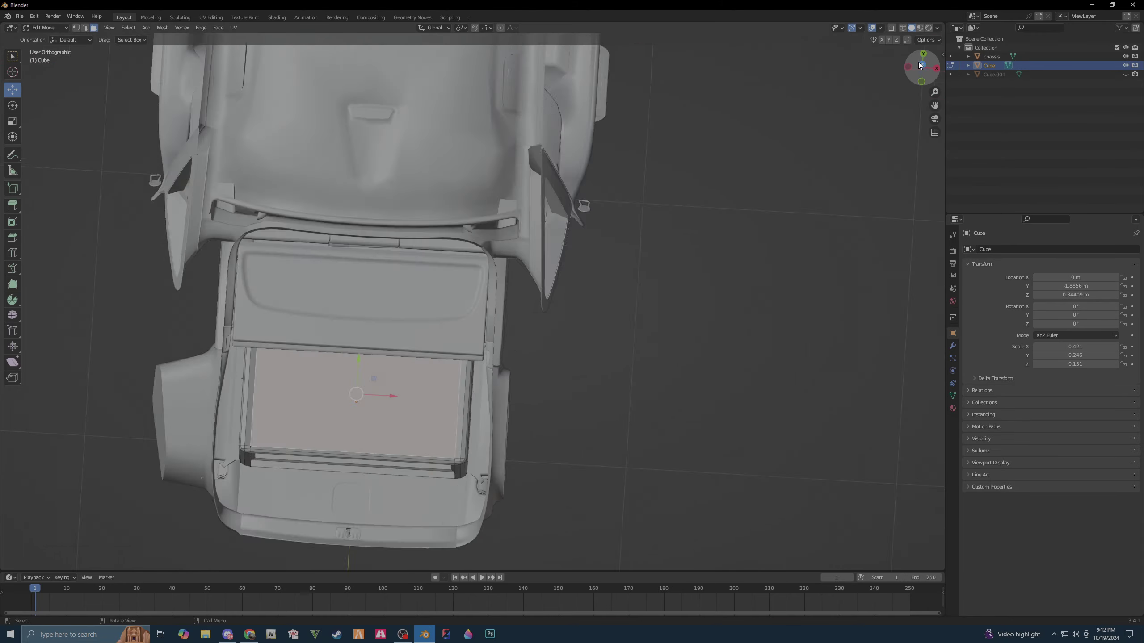
click(1125, 57)
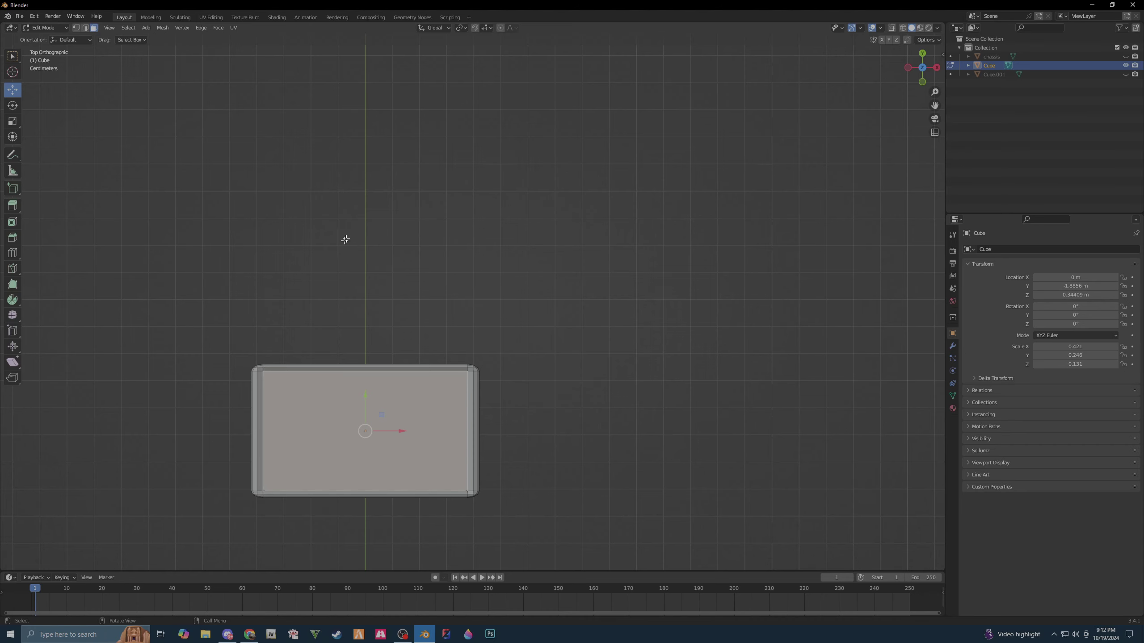
drag(400, 219, 451, 251)
mouse_move(512, 238)
middle_down()
mouse_move(560, 238)
mouse_move(575, 185)
middle_up()
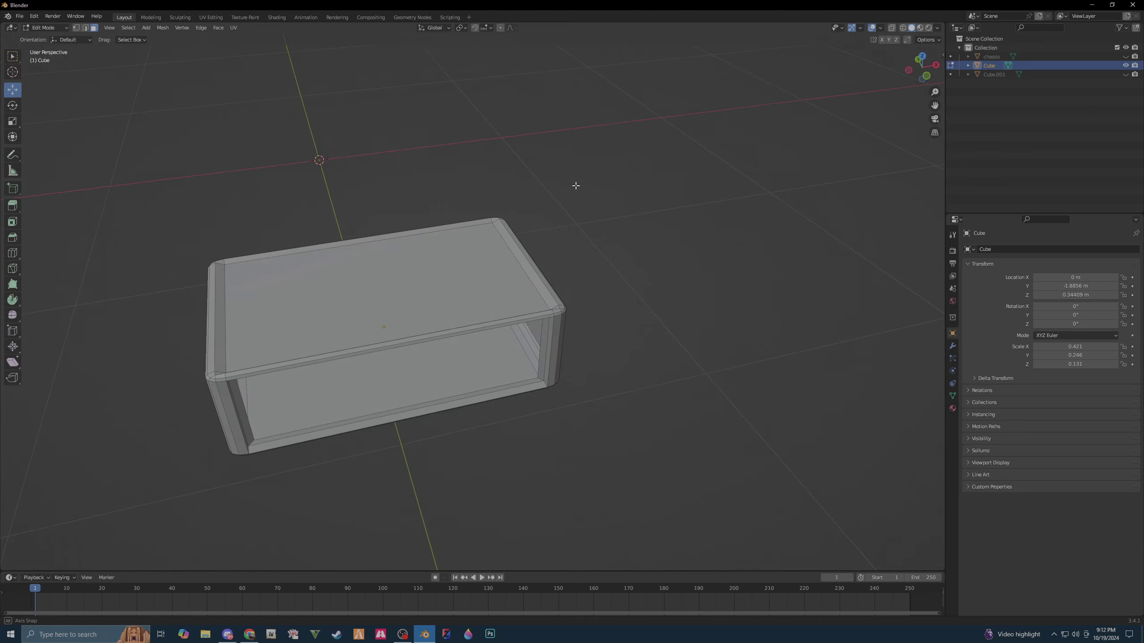
key(Tab)
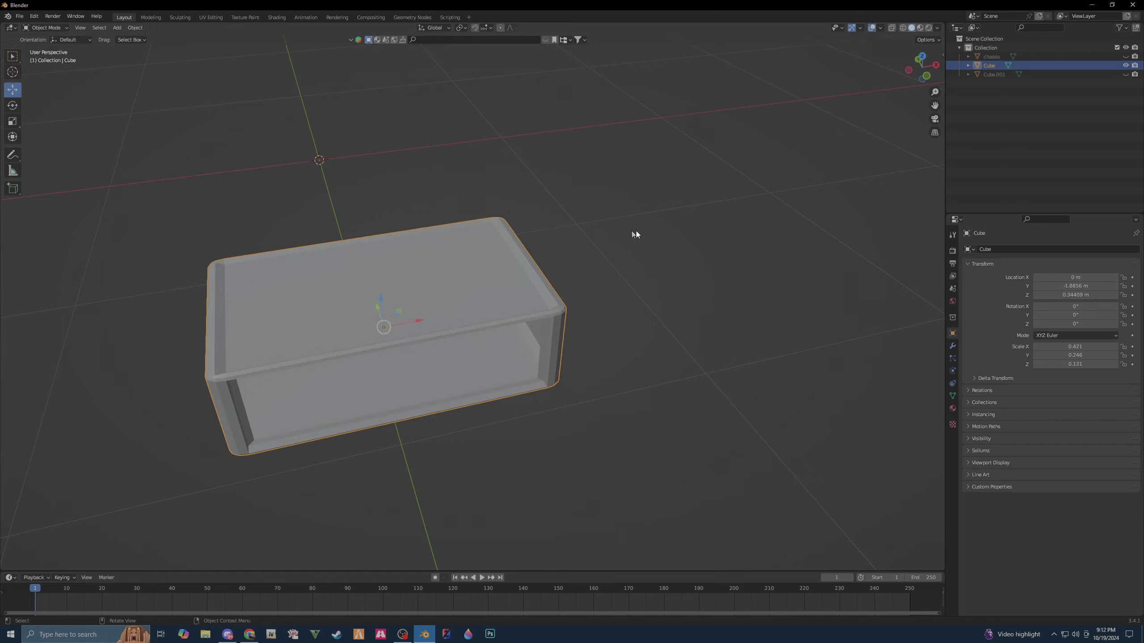
- Add a new cube, Cube.002, and move it along Y beside the box
click(689, 299)
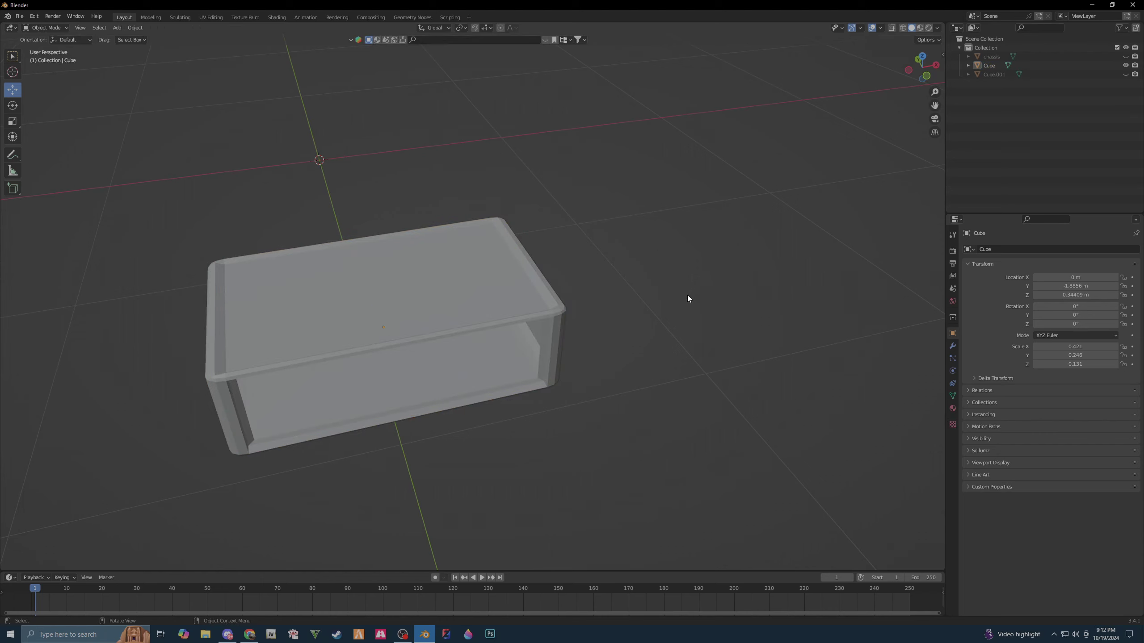
key(shift+a)
click(720, 305)
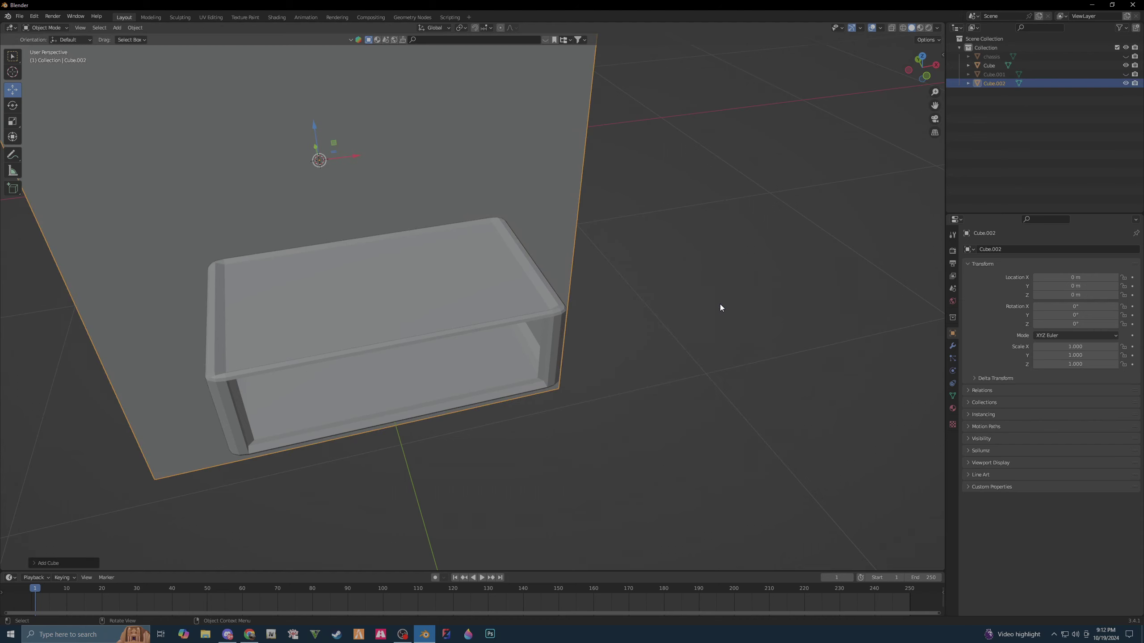
scroll(449, 291, down, 3)
scroll(559, 372, down, 2)
scroll(551, 362, down, 1)
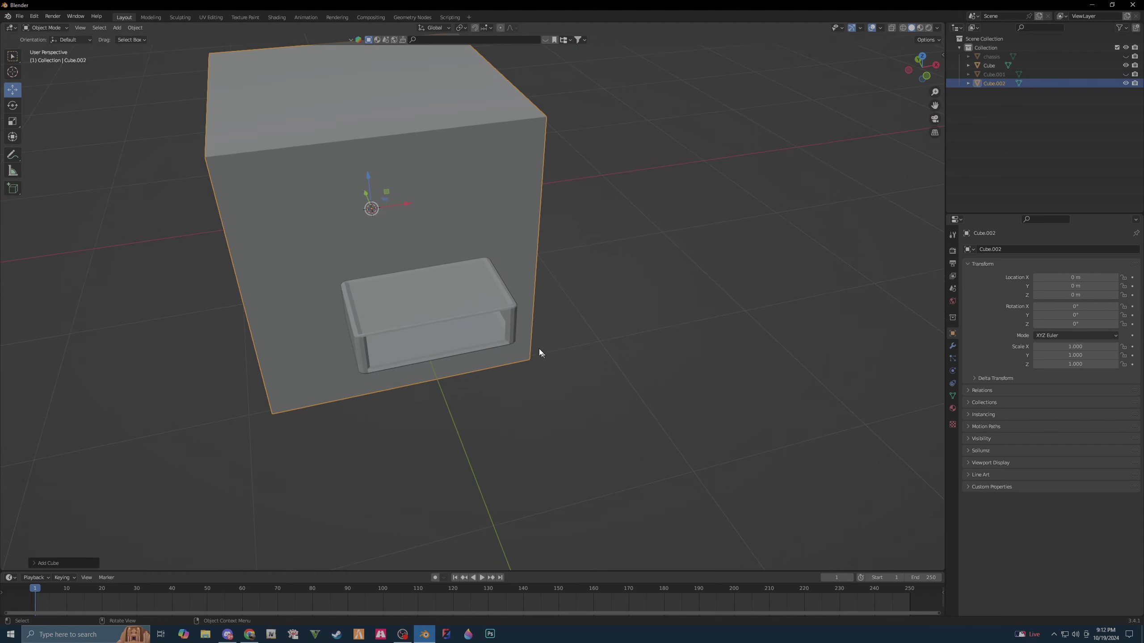
mouse_move(354, 228)
middle_down()
mouse_move(426, 314)
mouse_move(436, 305)
middle_up()
mouse_move(211, 298)
mouse_down()
mouse_move(540, 320)
mouse_move(538, 211)
mouse_up()
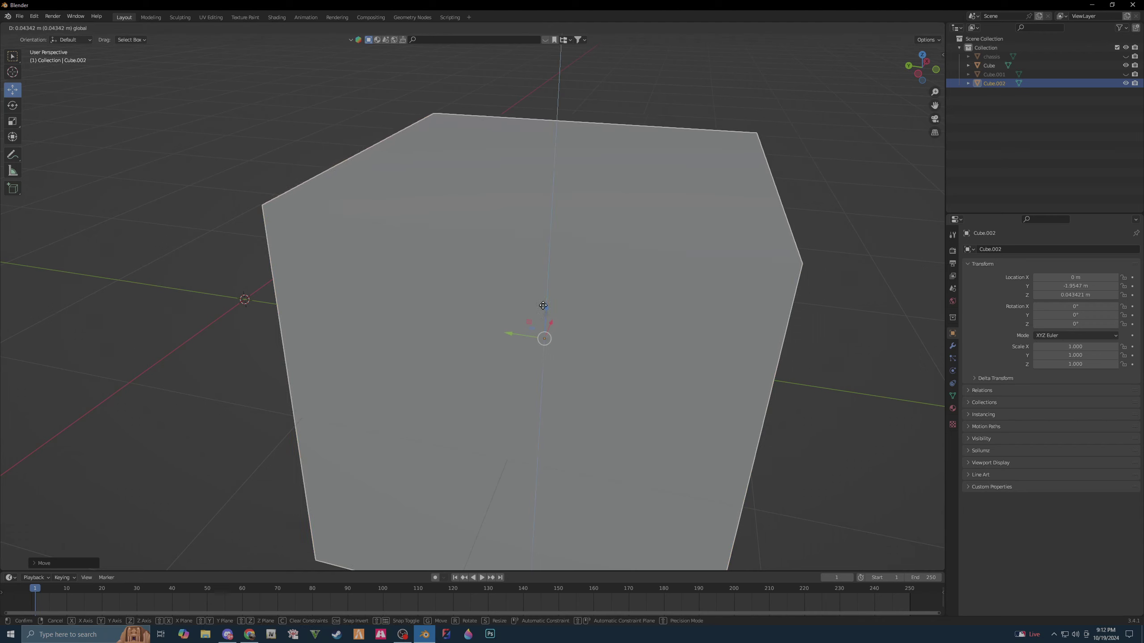
- Scale Cube.002 into a thin upright panel (0.009 × 1.000 × 0.149) and lower it along Z
key(shift+space)
key(s)
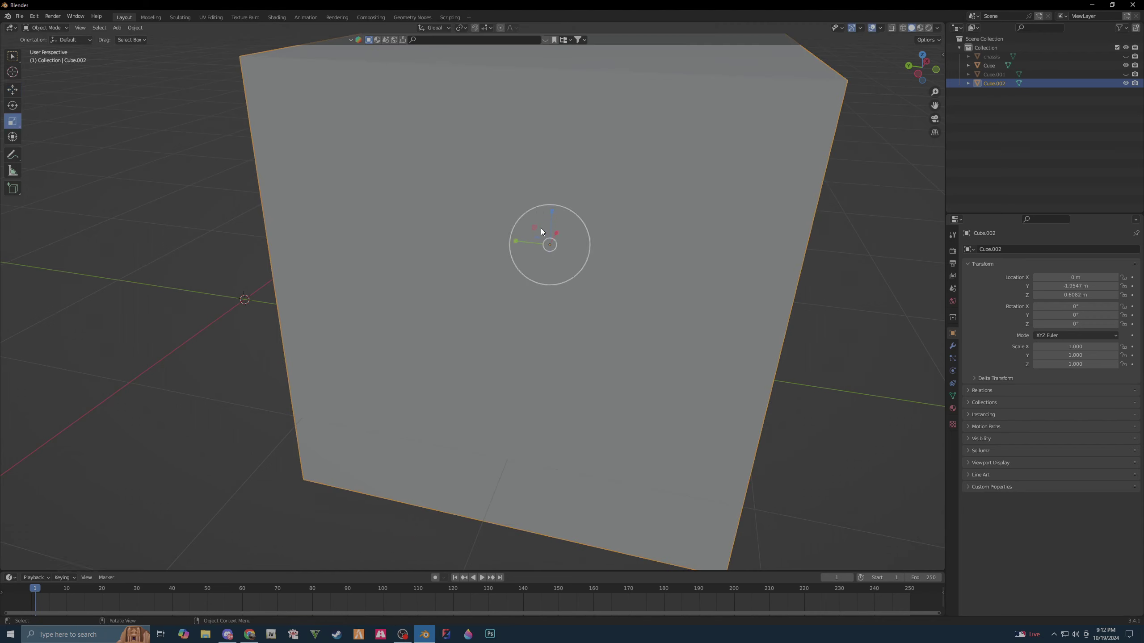
drag(554, 212, 552, 227)
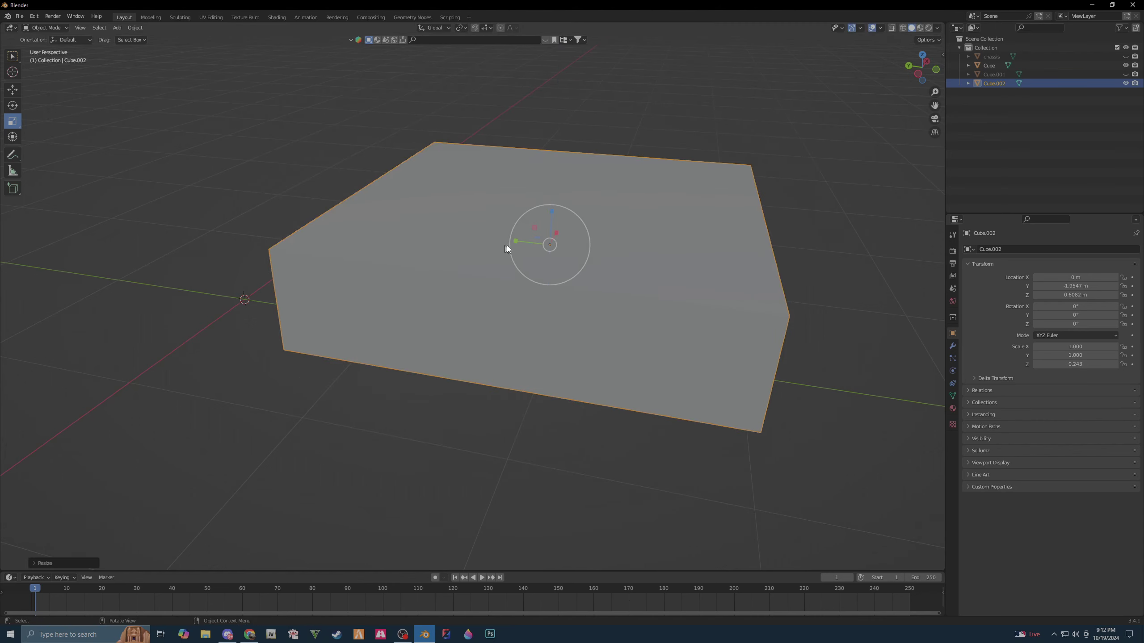
middle_drag(594, 257, 494, 266)
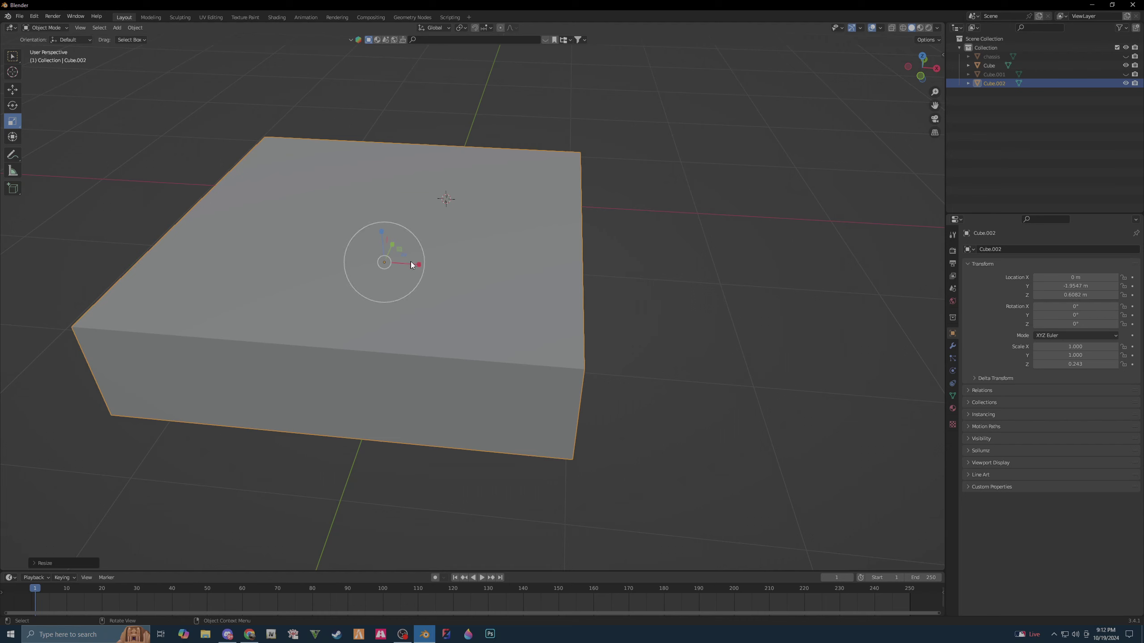
drag(411, 263, 400, 264)
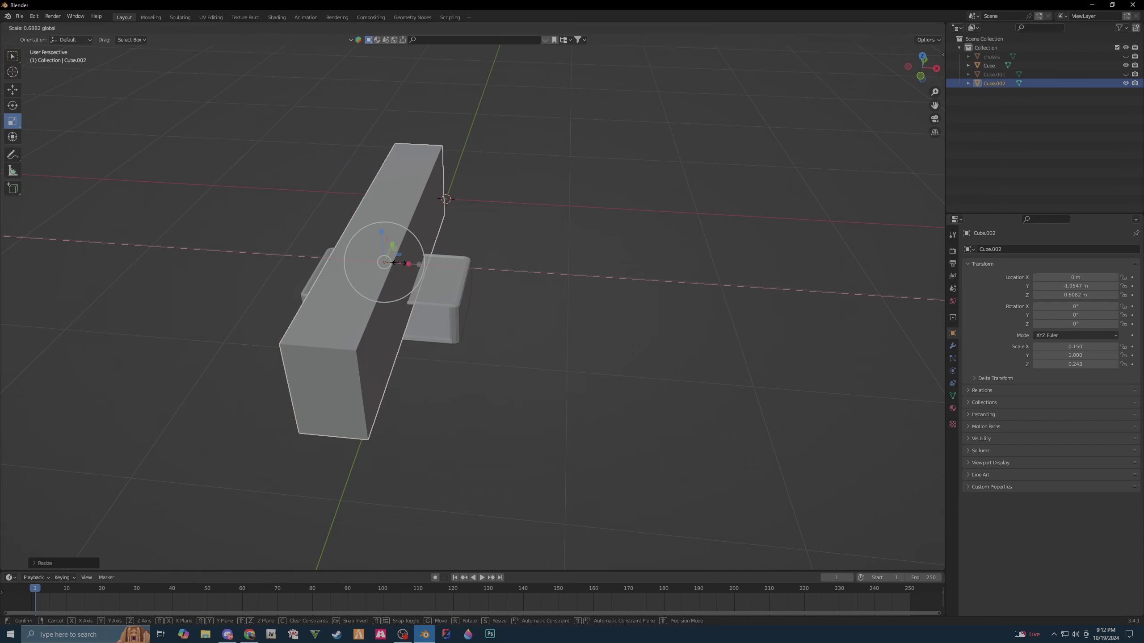
mouse_move(399, 263)
mouse_down()
mouse_move(408, 266)
mouse_move(398, 265)
mouse_up()
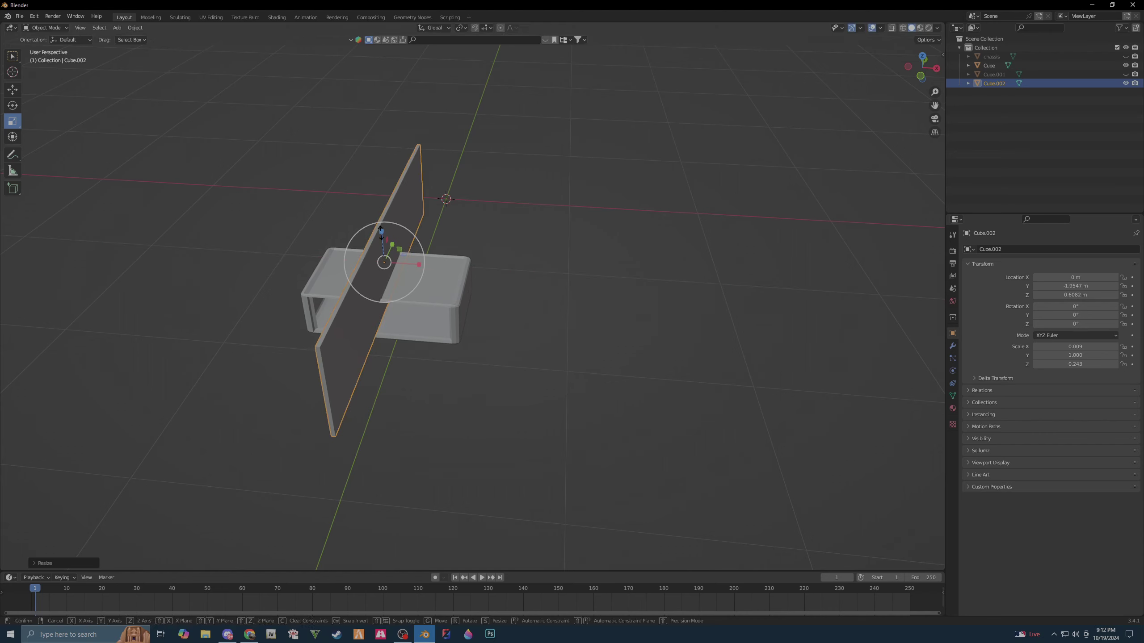
drag(381, 233, 383, 245)
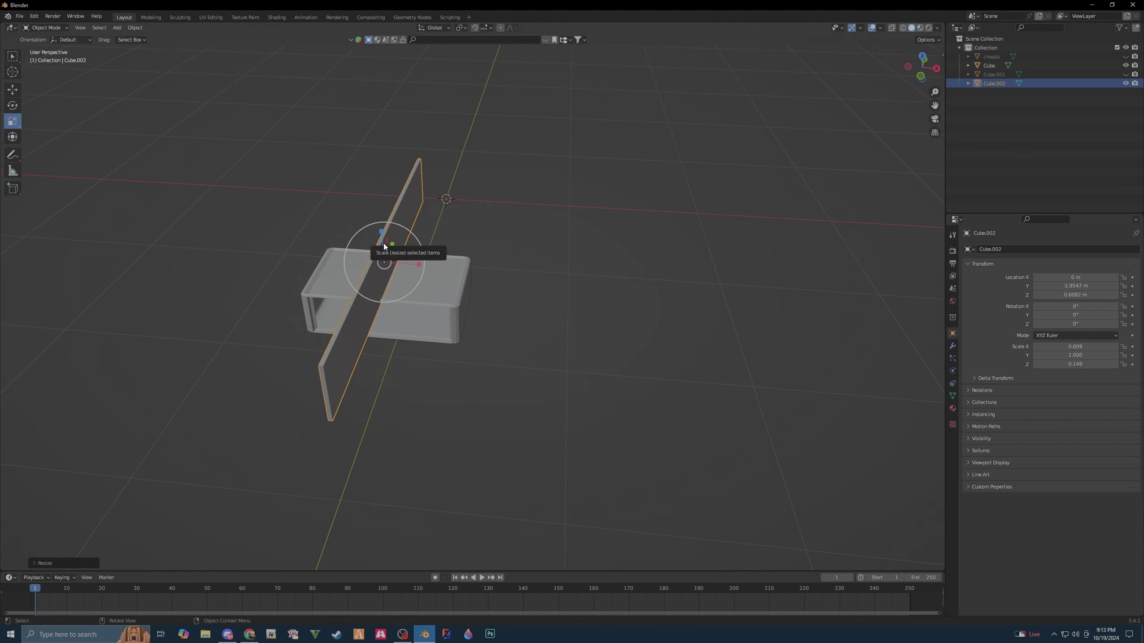
key(shift+space)
key(g)
drag(384, 241, 397, 295)
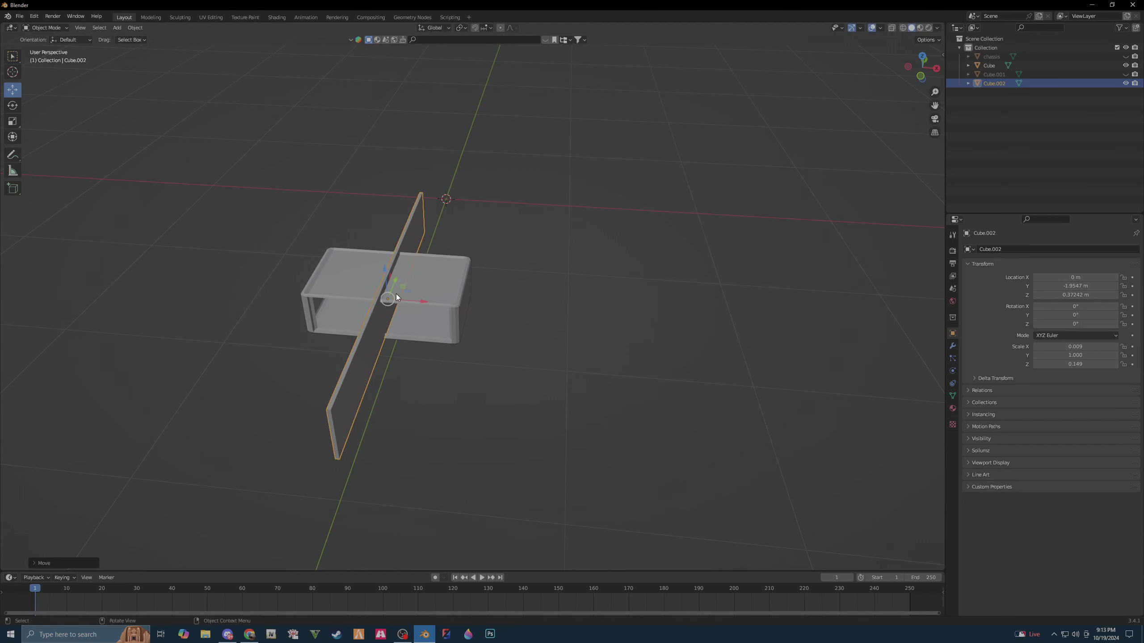
- Shorten the divider panel's height further and lower it slightly along Z
mouse_move(491, 331)
middle_down()
mouse_move(543, 312)
mouse_move(536, 304)
middle_up()
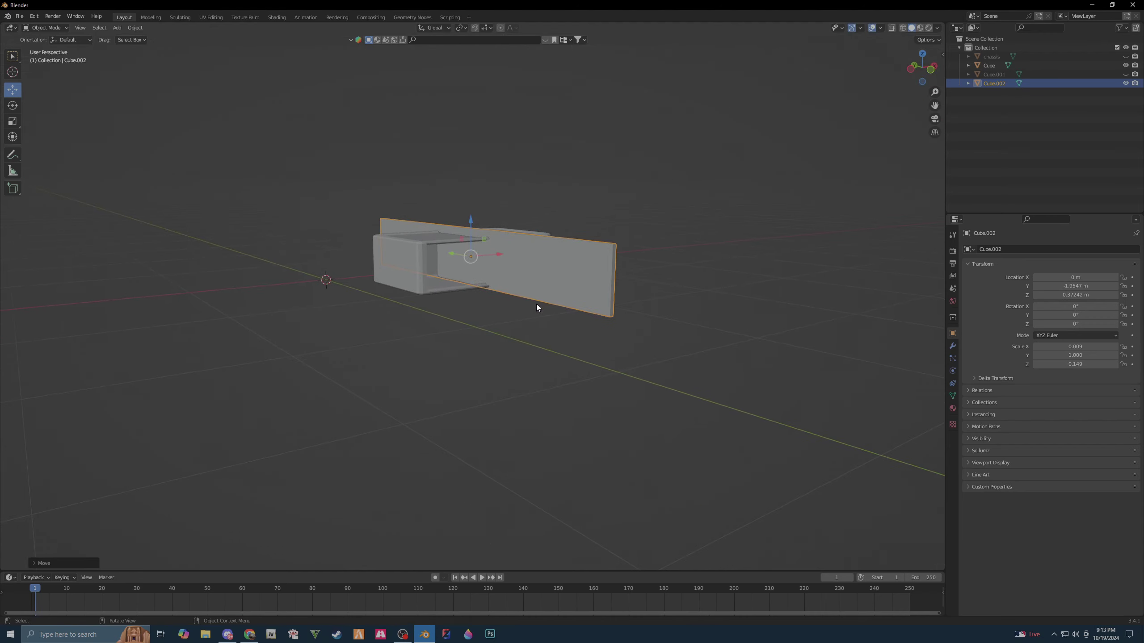
scroll(536, 304, up, 3)
scroll(492, 258, up, 3)
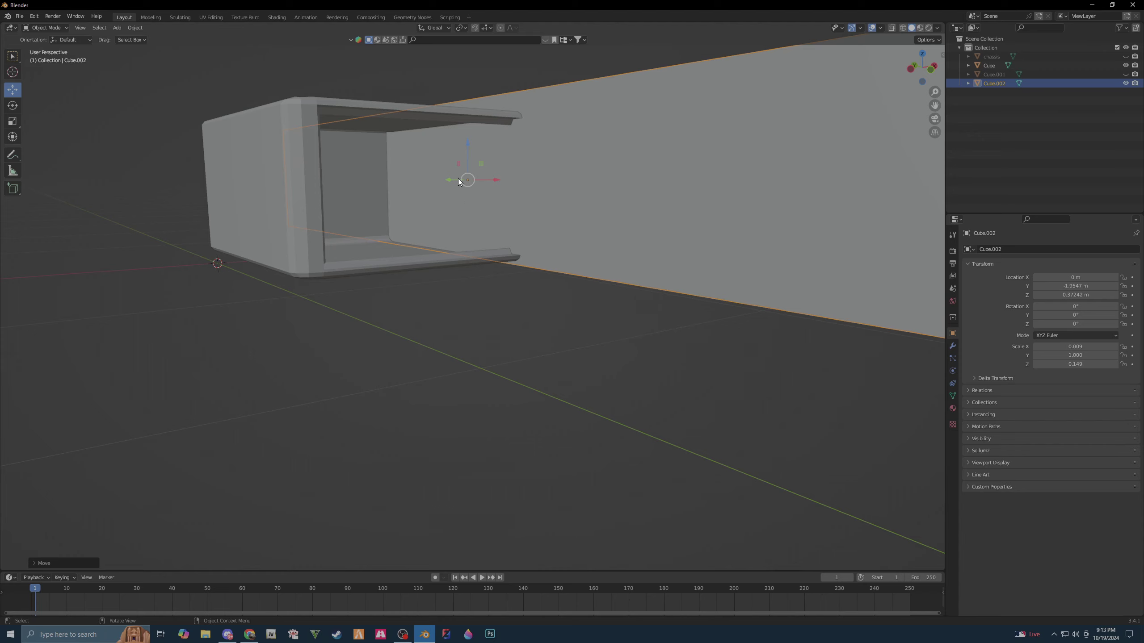
key(shift+space)
key(s)
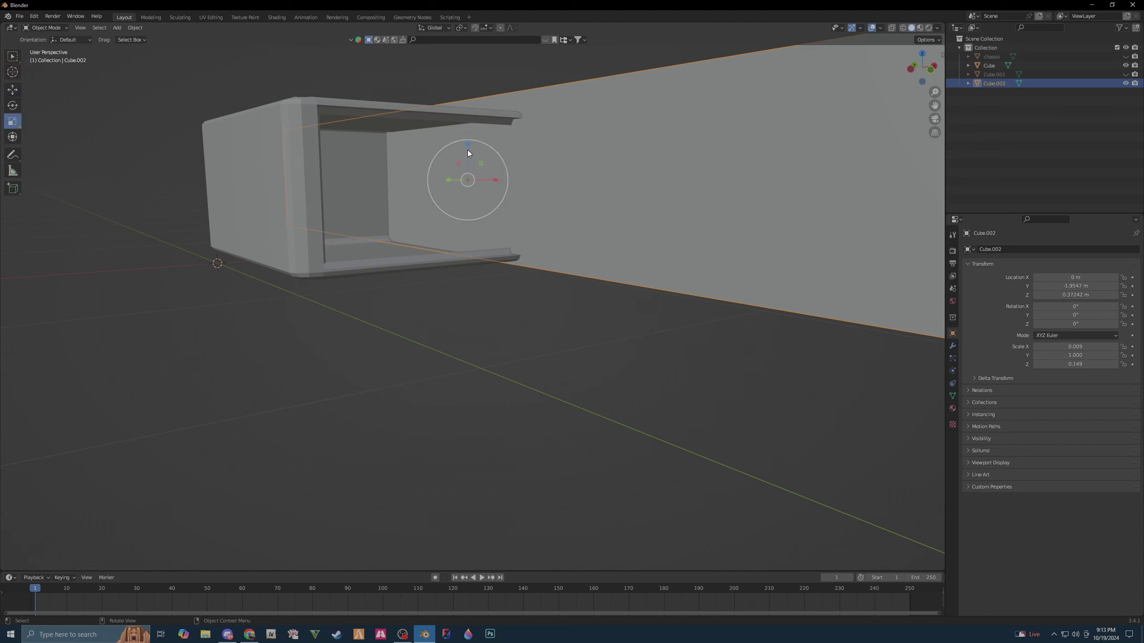
drag(467, 151, 470, 156)
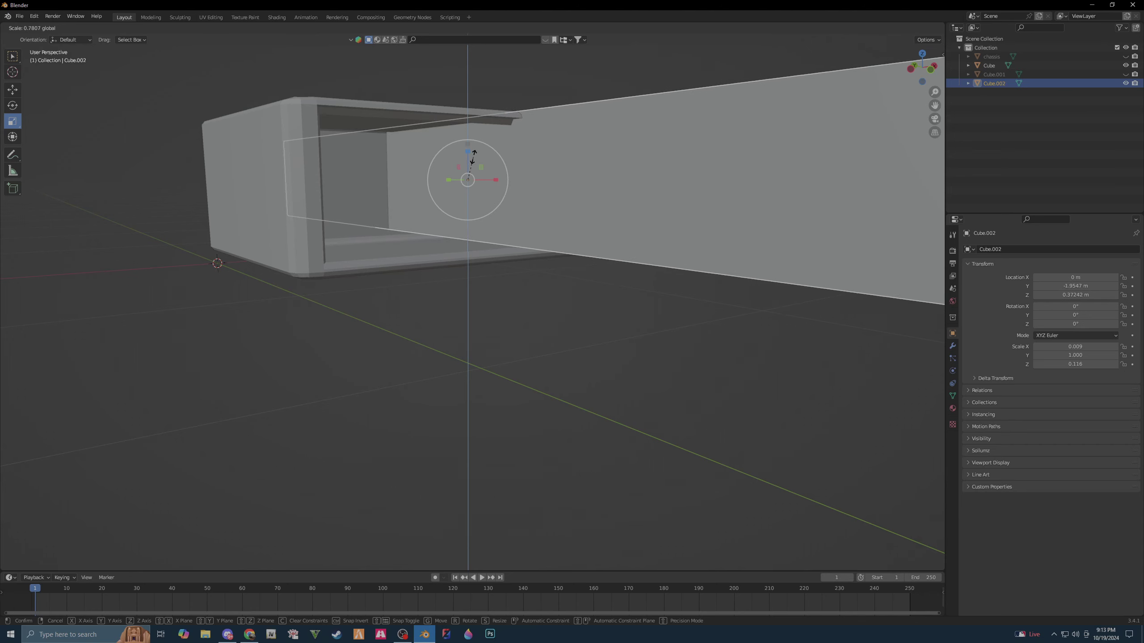
key(shift+space)
key(g)
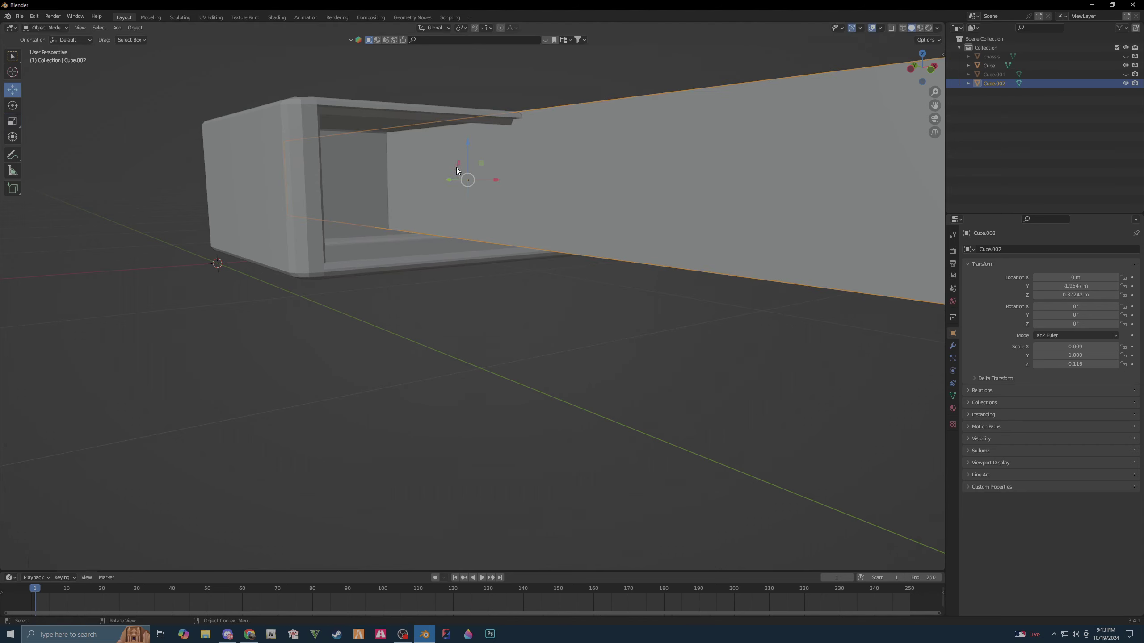
drag(466, 150, 471, 161)
- Narrow the panel along Y so it fits inside the box's width
mouse_move(445, 201)
middle_down()
mouse_move(500, 216)
mouse_move(586, 193)
middle_up()
key(shift+space)
key(s)
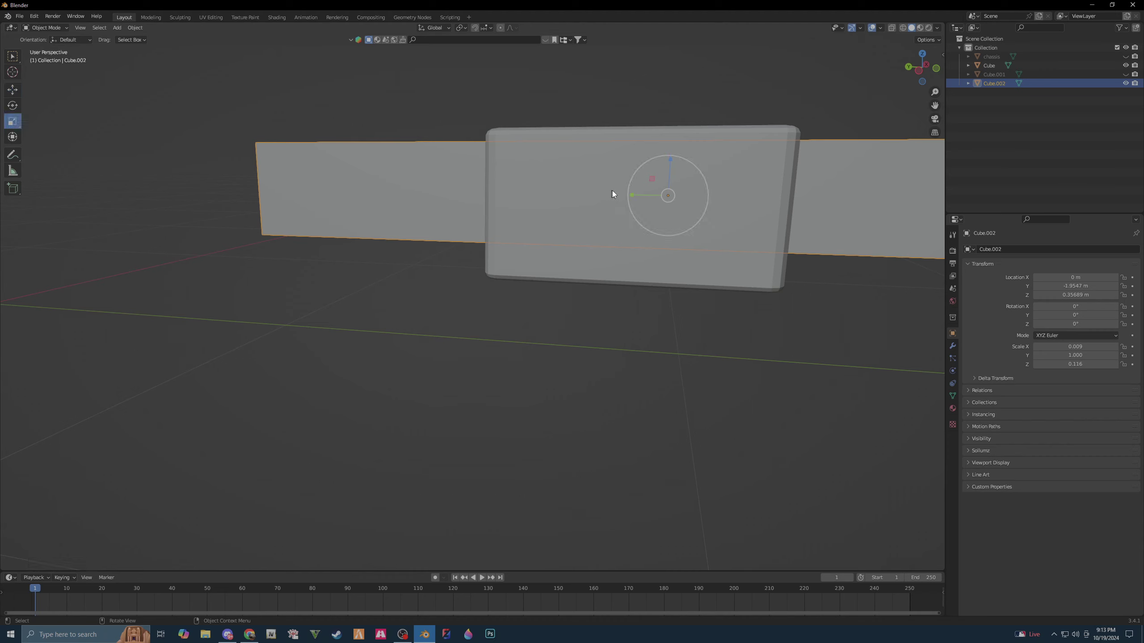
drag(637, 194, 651, 200)
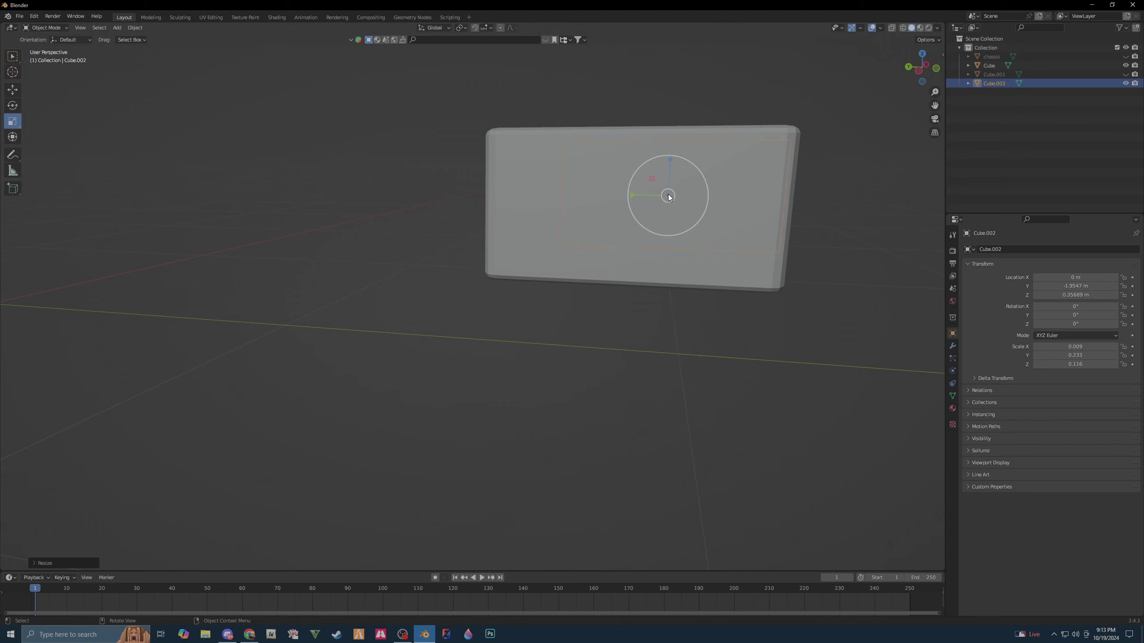
mouse_move(612, 234)
middle_down()
mouse_move(585, 277)
mouse_move(584, 264)
middle_up()
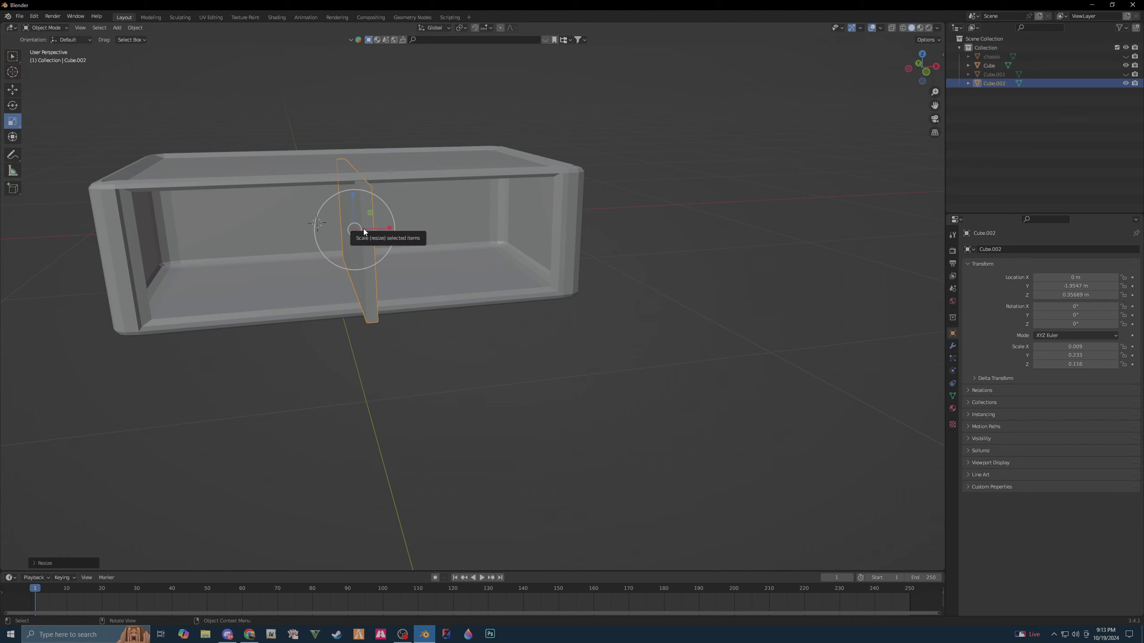
mouse_move(372, 234)
middle_down()
mouse_move(399, 262)
mouse_move(546, 250)
middle_up()
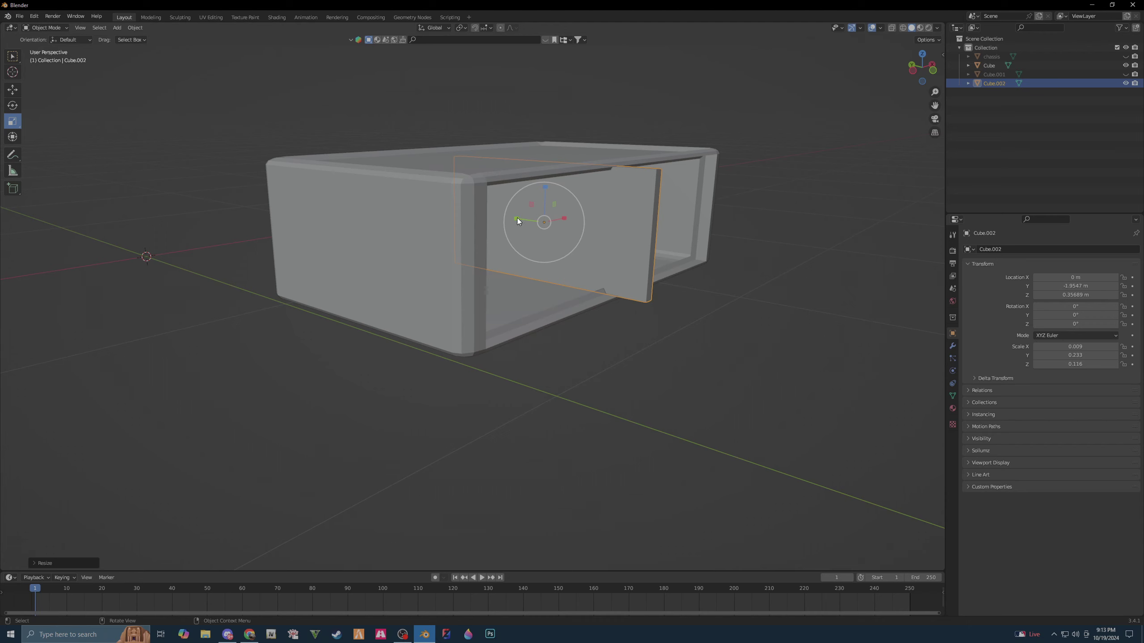
drag(517, 218, 527, 221)
middle_drag(592, 293, 554, 302)
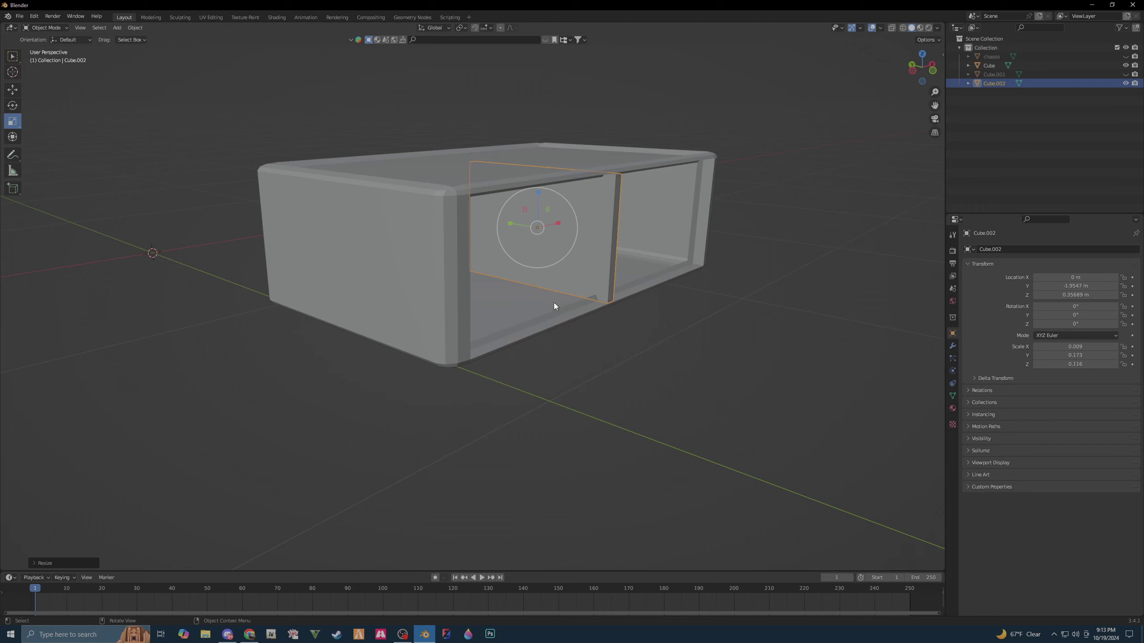
mouse_move(702, 337)
middle_down()
mouse_move(676, 358)
mouse_move(706, 352)
middle_up()
- Slide the panel along Y inside the box, toggling Cube.002 and Cube.001 visibility to check
key(shift+space)
key(g)
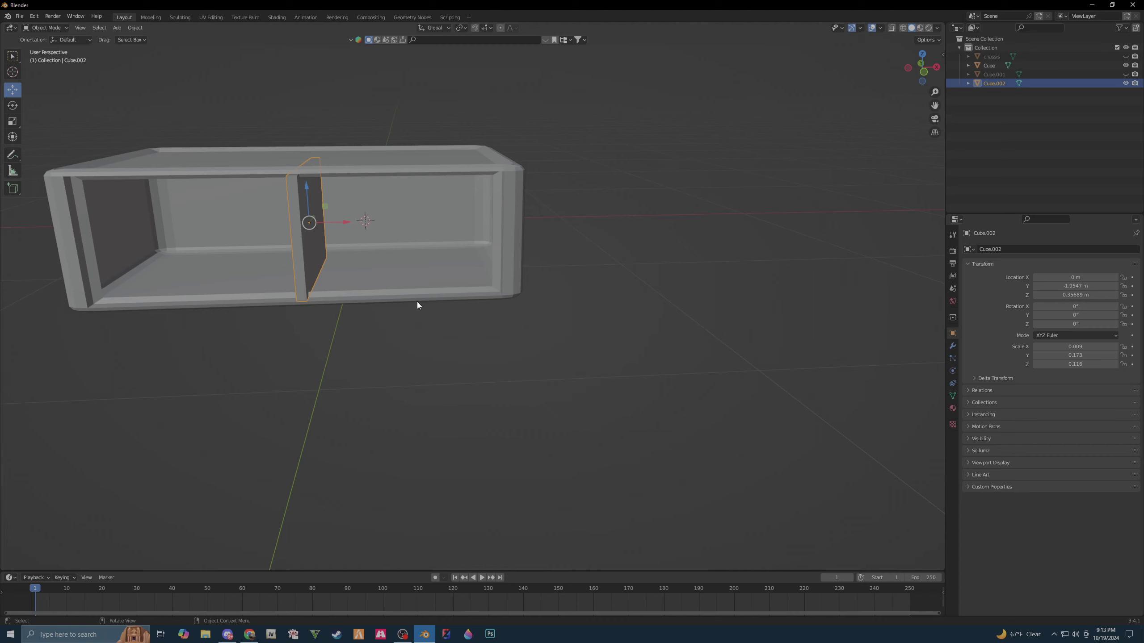
mouse_move(417, 302)
middle_down()
mouse_move(473, 315)
mouse_move(474, 282)
middle_up()
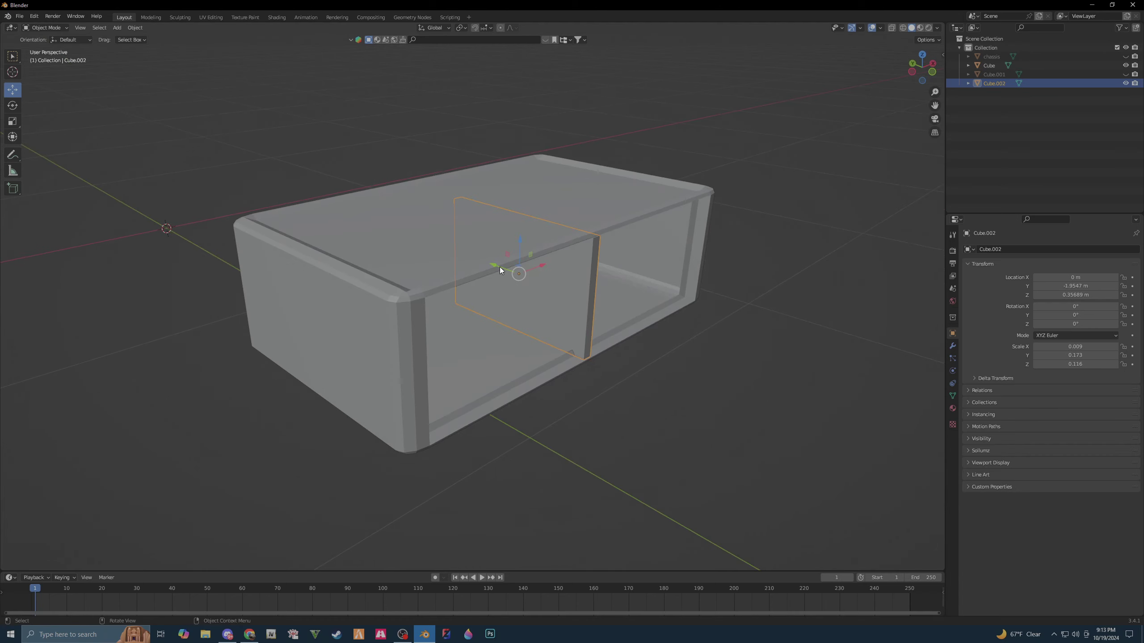
drag(497, 266, 479, 264)
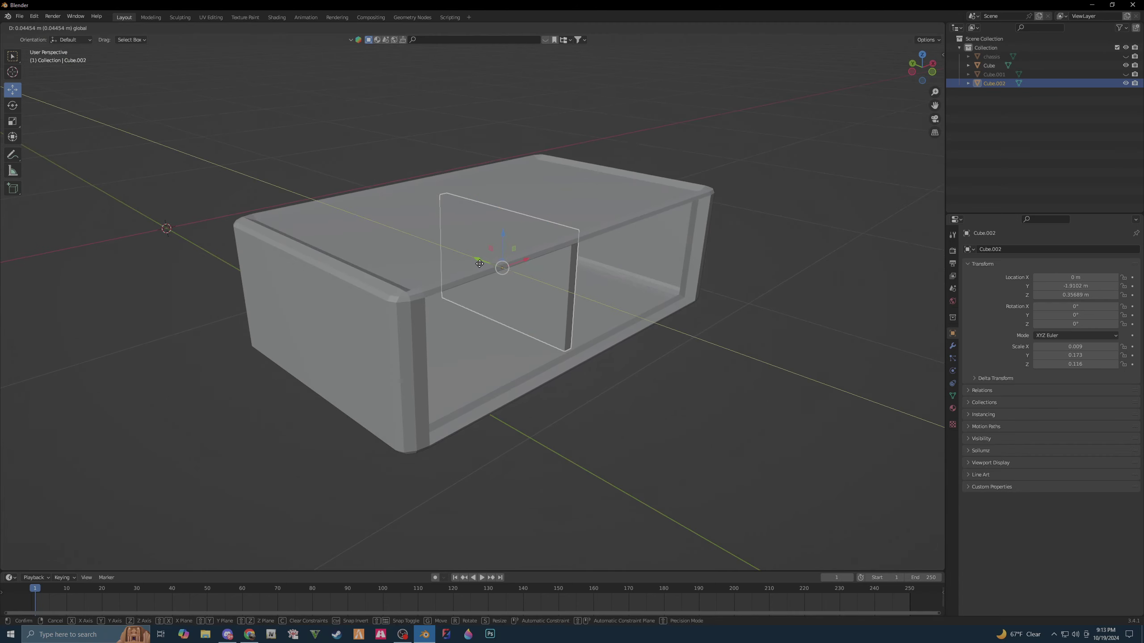
click(1126, 83)
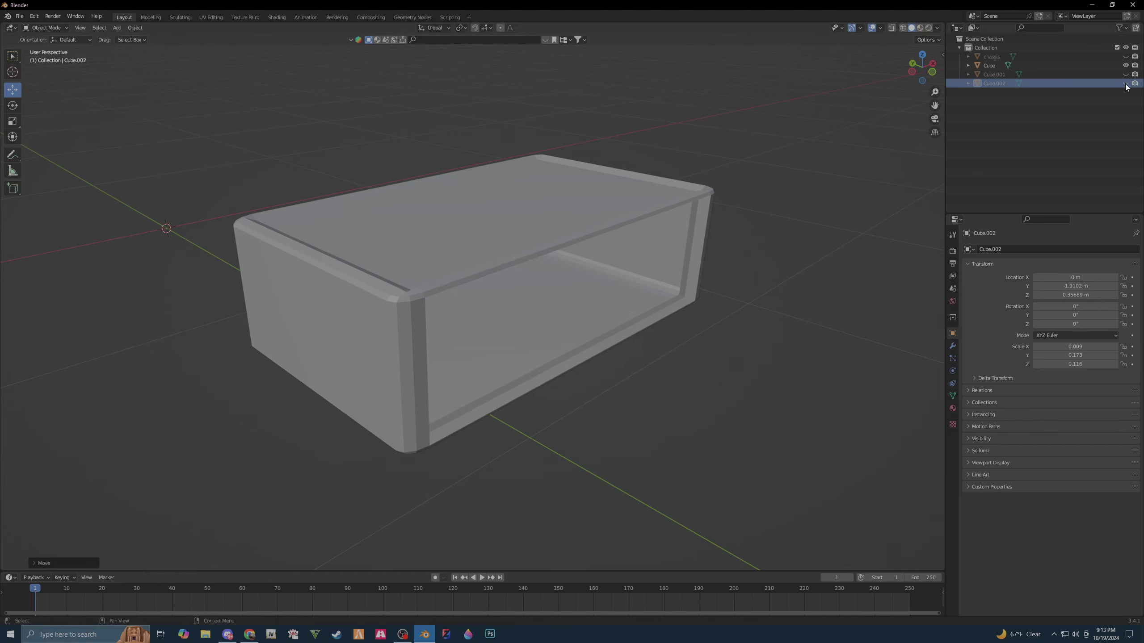
click(1125, 84)
click(1126, 74)
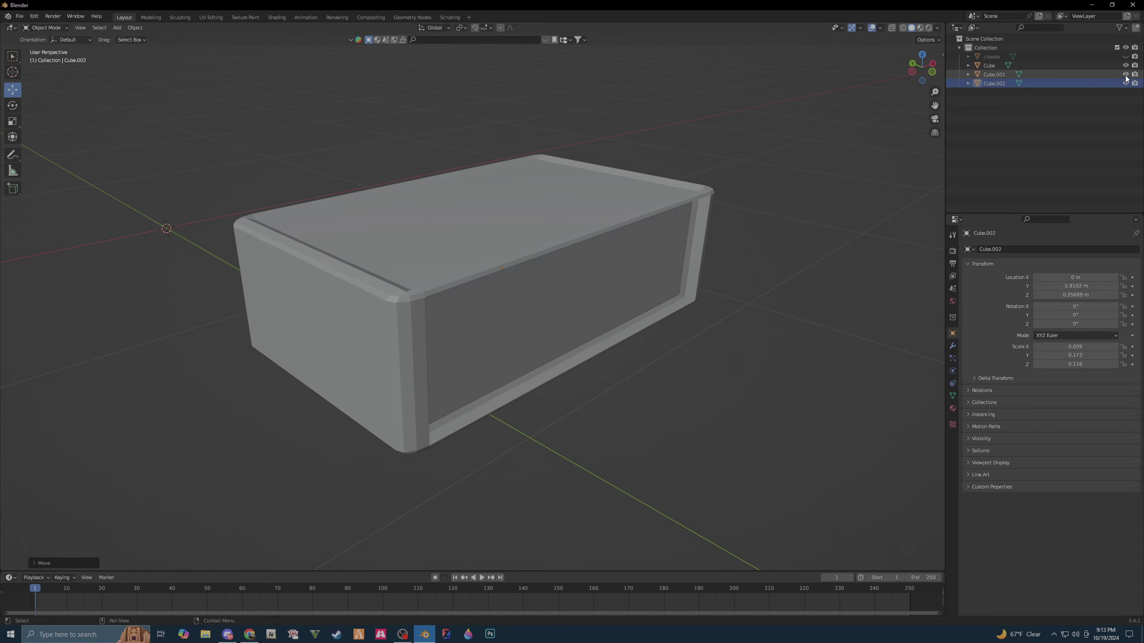
click(1126, 74)
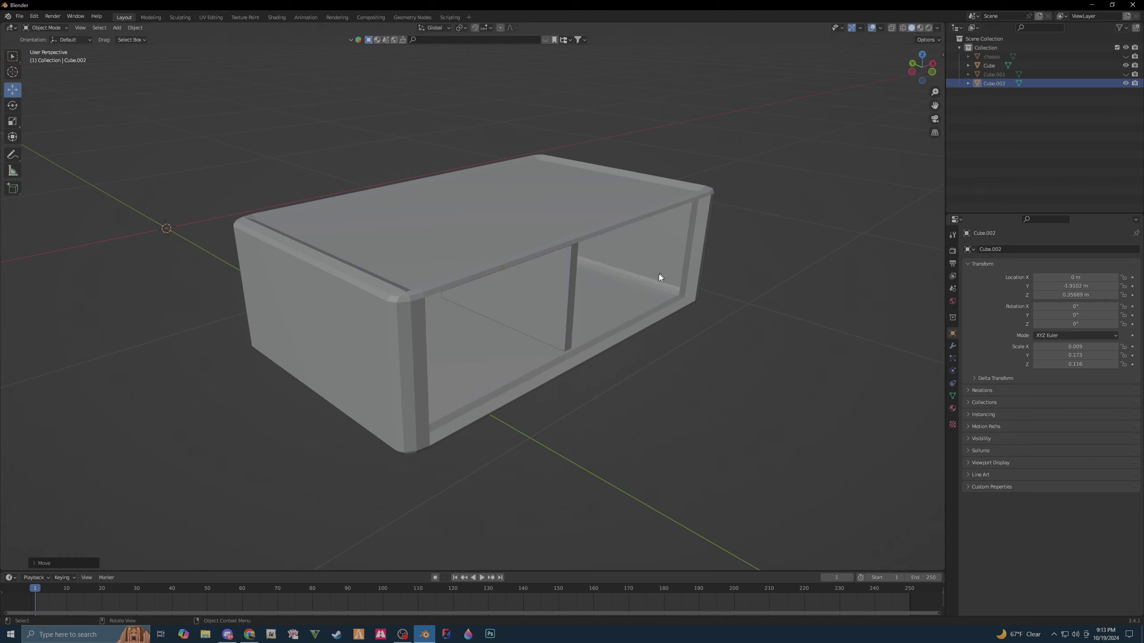
- Nudge the panel along Y to -1.9201 m and check its fit against Cube.001
scroll(625, 341, up, 6)
scroll(626, 338, up, 3)
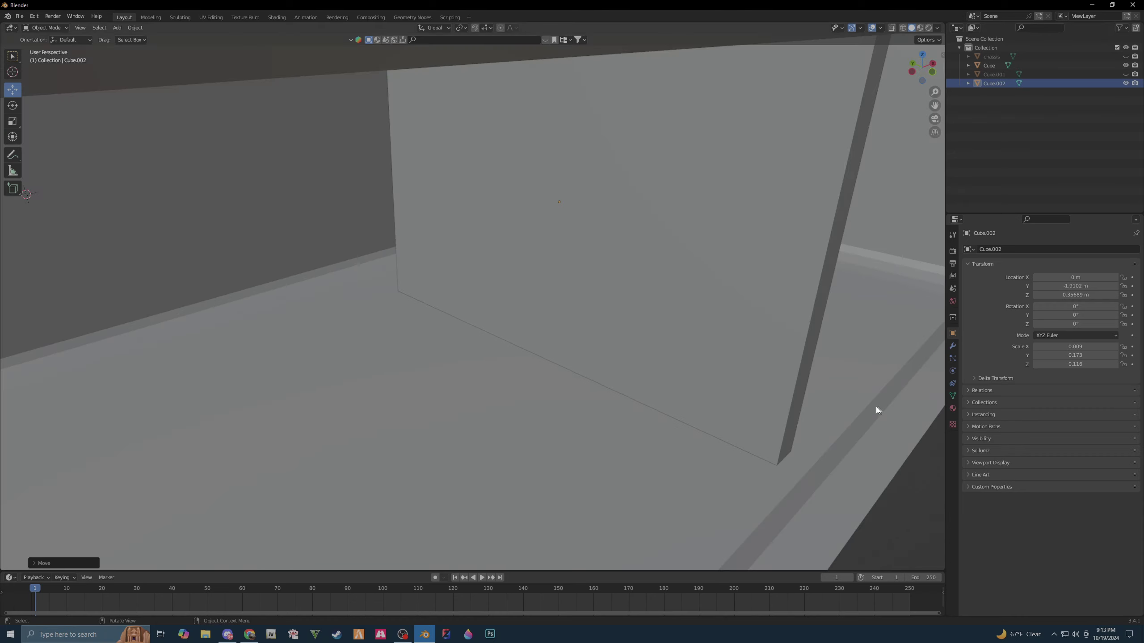
click(538, 313)
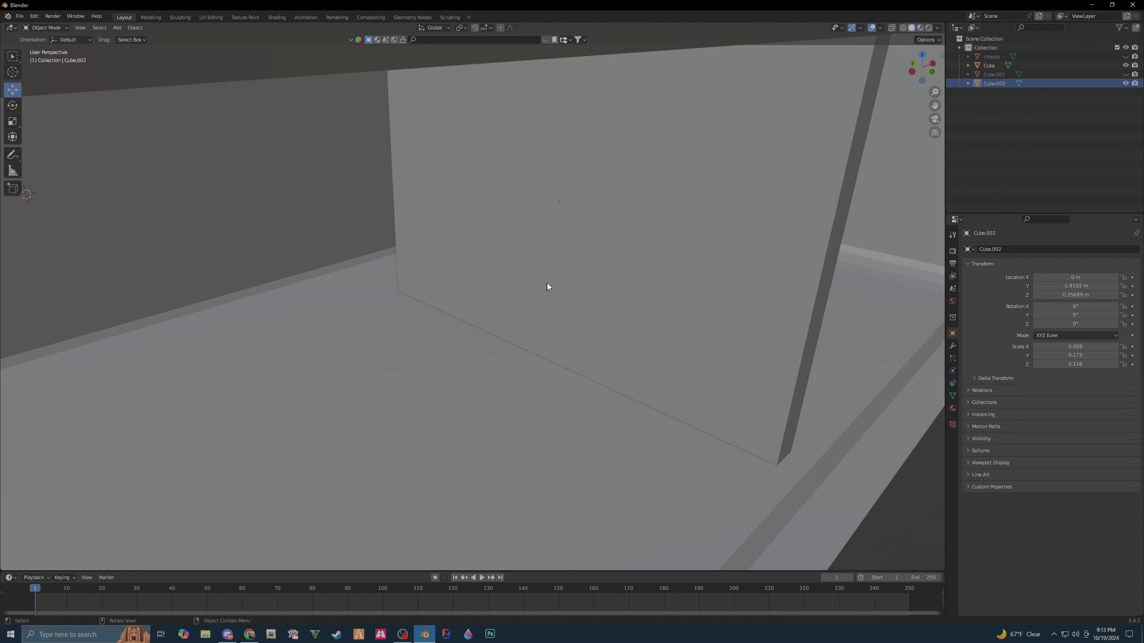
scroll(494, 224, down, 5)
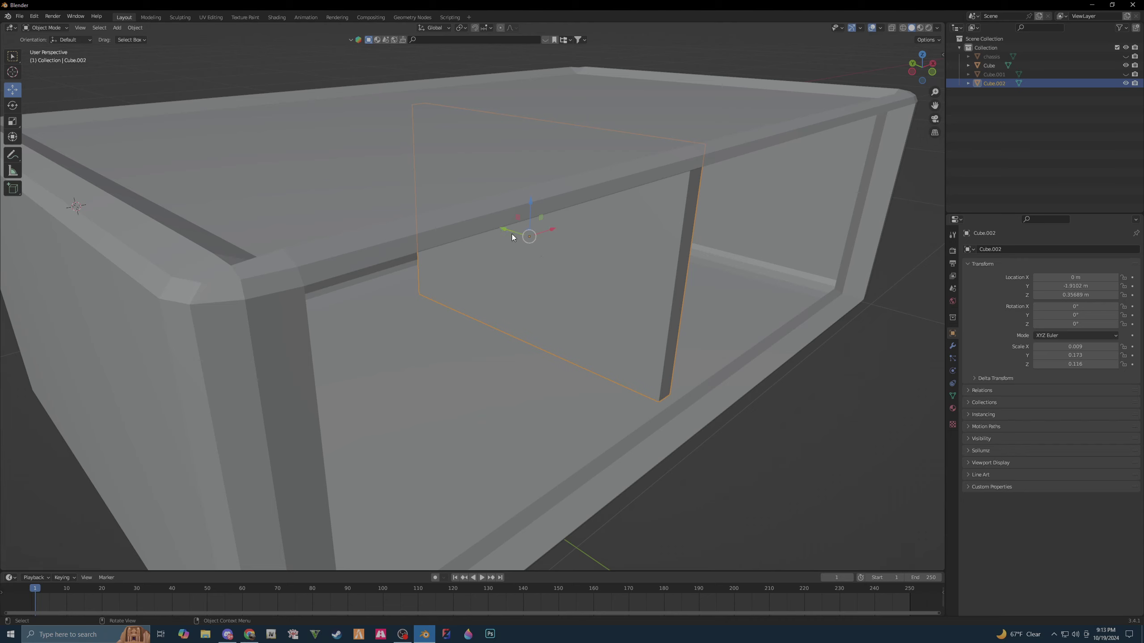
drag(511, 234, 518, 230)
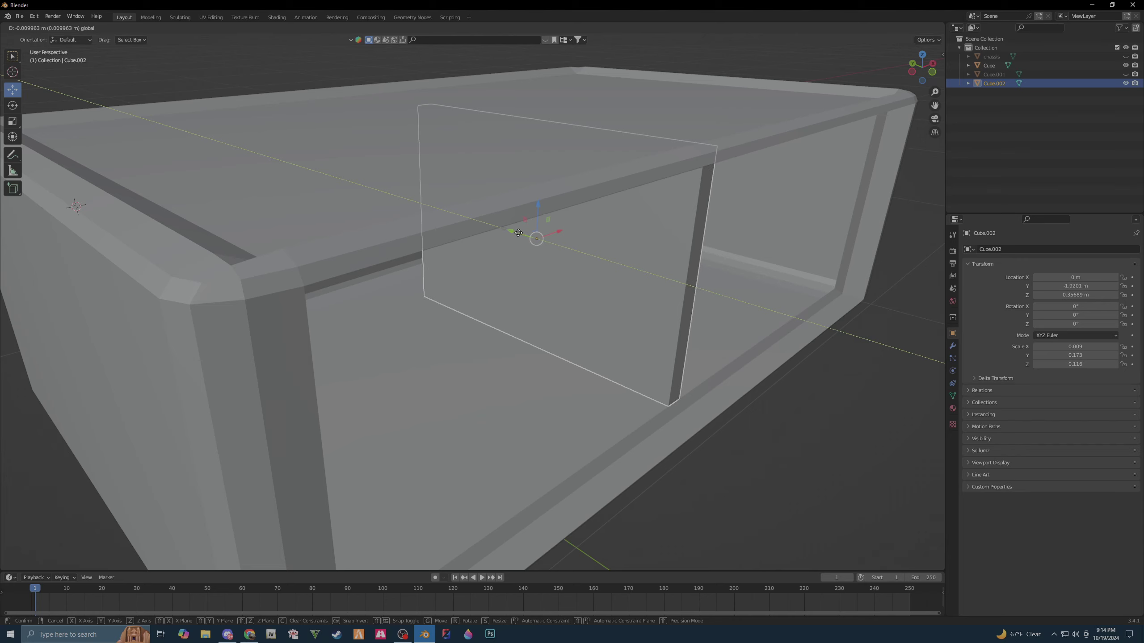
drag(518, 231, 519, 235)
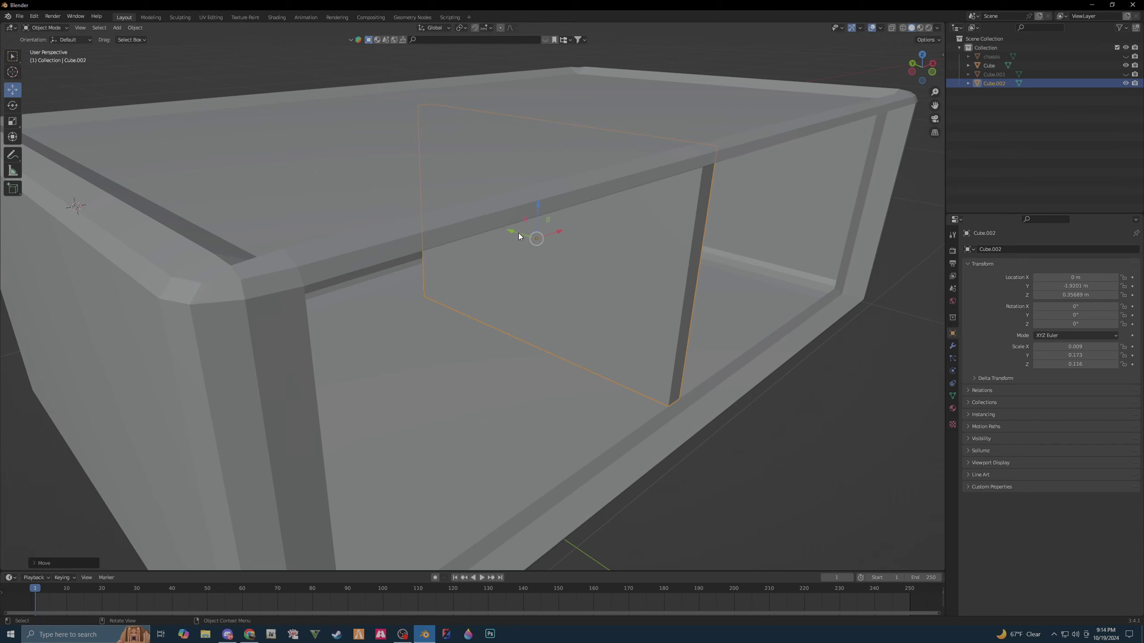
click(1125, 74)
middle_drag(853, 386, 838, 390)
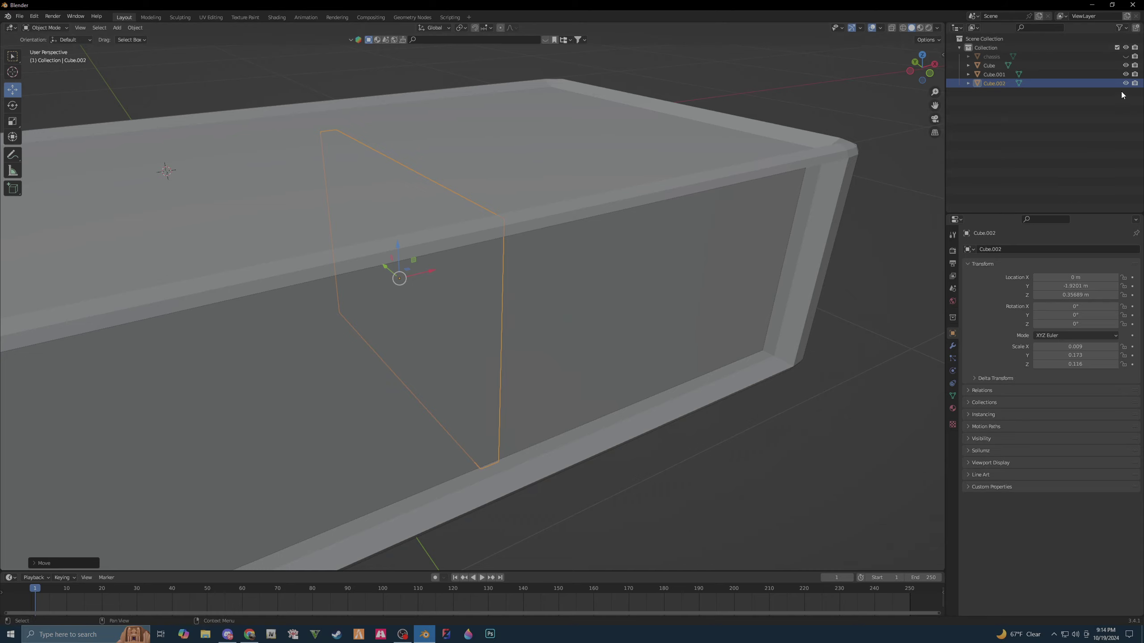
click(1126, 74)
- Slide the divider panel left along X toward the box's end and adjust it along Y
middle_drag(554, 374, 474, 418)
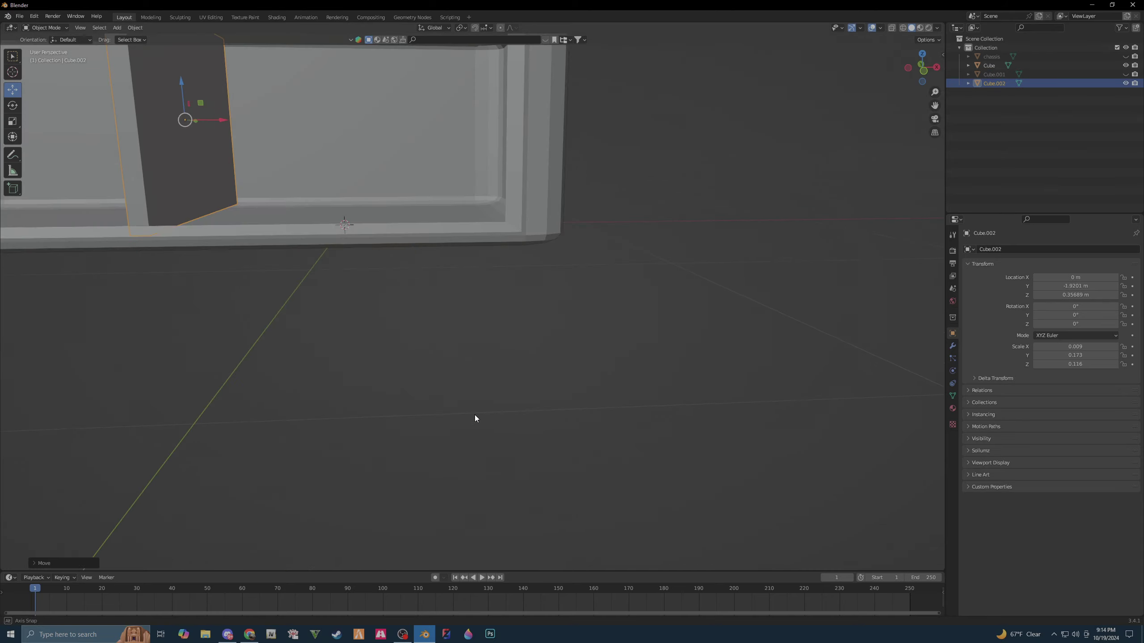
scroll(474, 415, down, 5)
scroll(486, 419, down, 5)
scroll(450, 383, down, 2)
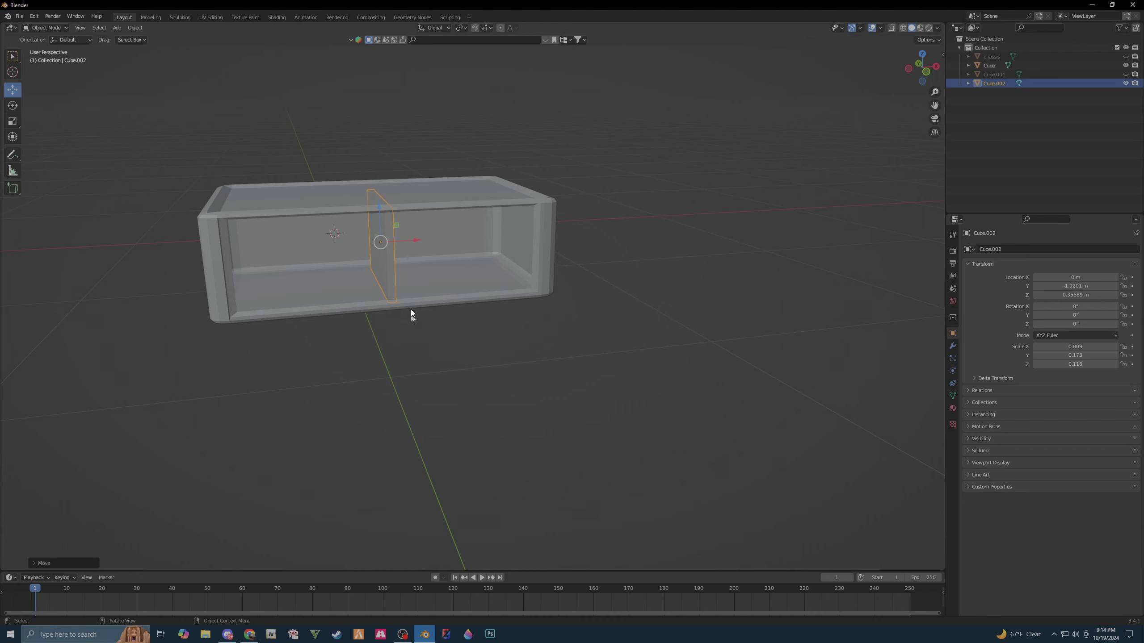
drag(412, 242, 300, 280)
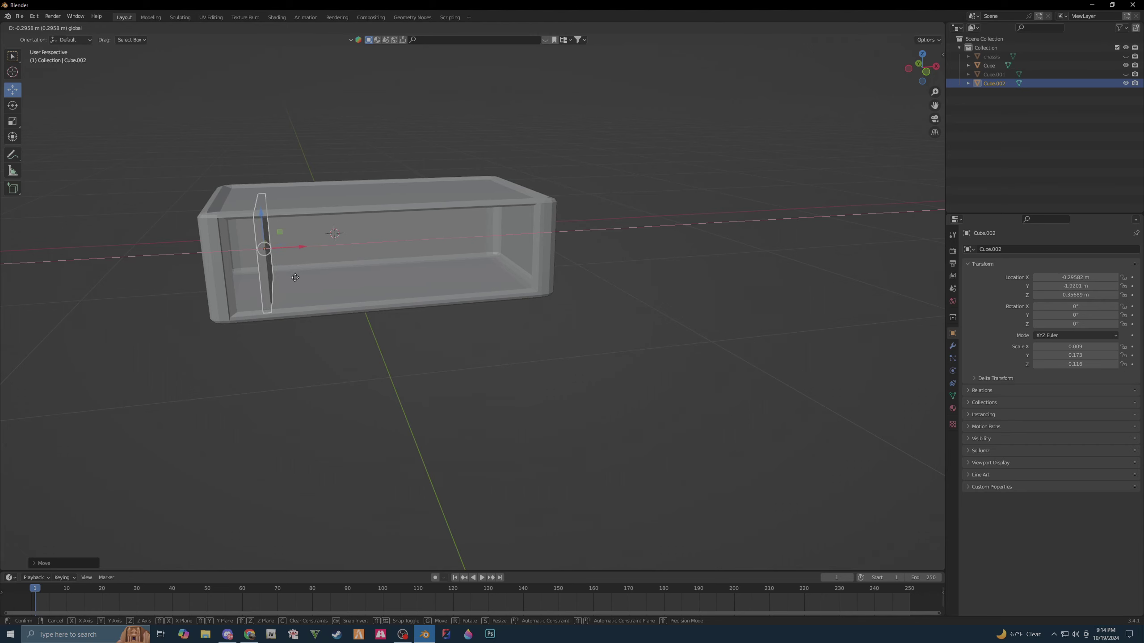
mouse_move(304, 287)
middle_down()
mouse_move(383, 321)
mouse_move(352, 320)
middle_up()
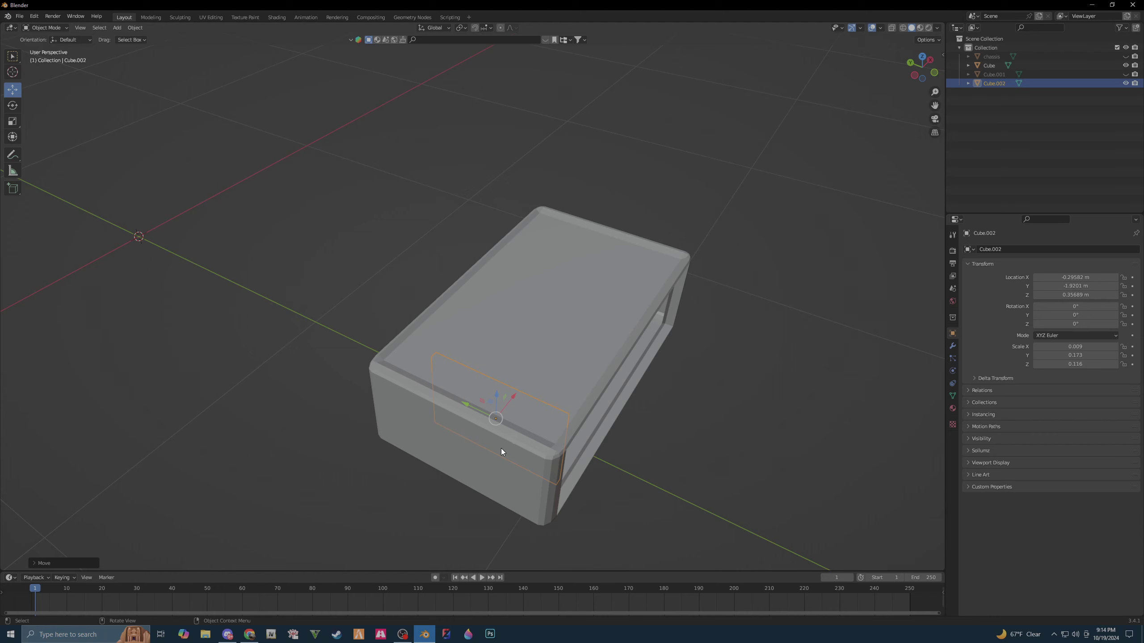
drag(473, 410, 446, 404)
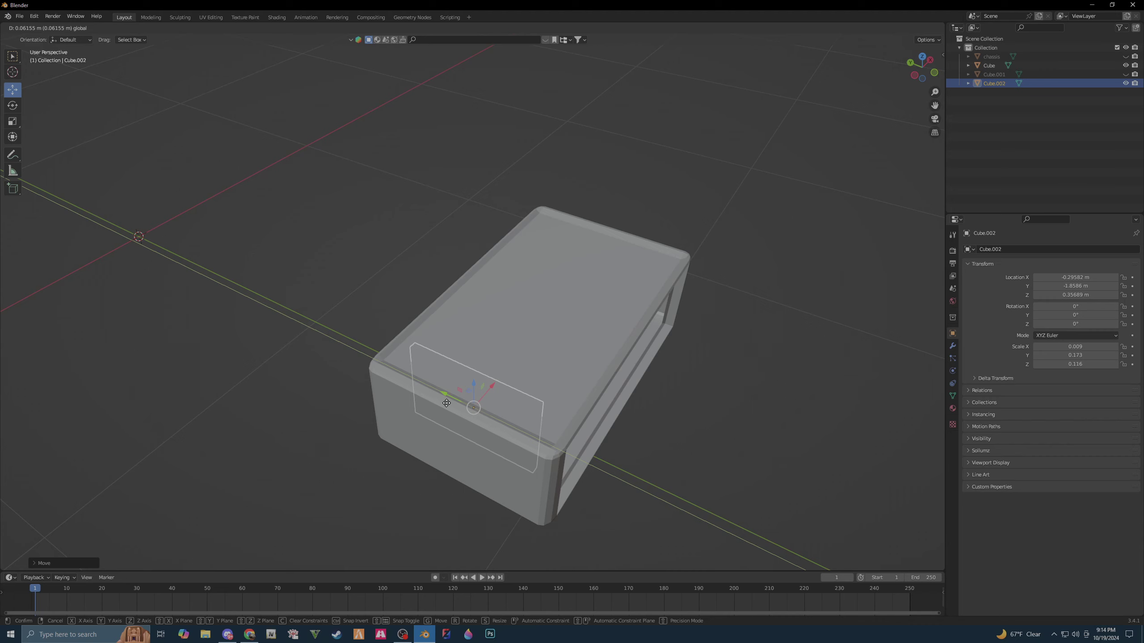
drag(447, 404, 446, 403)
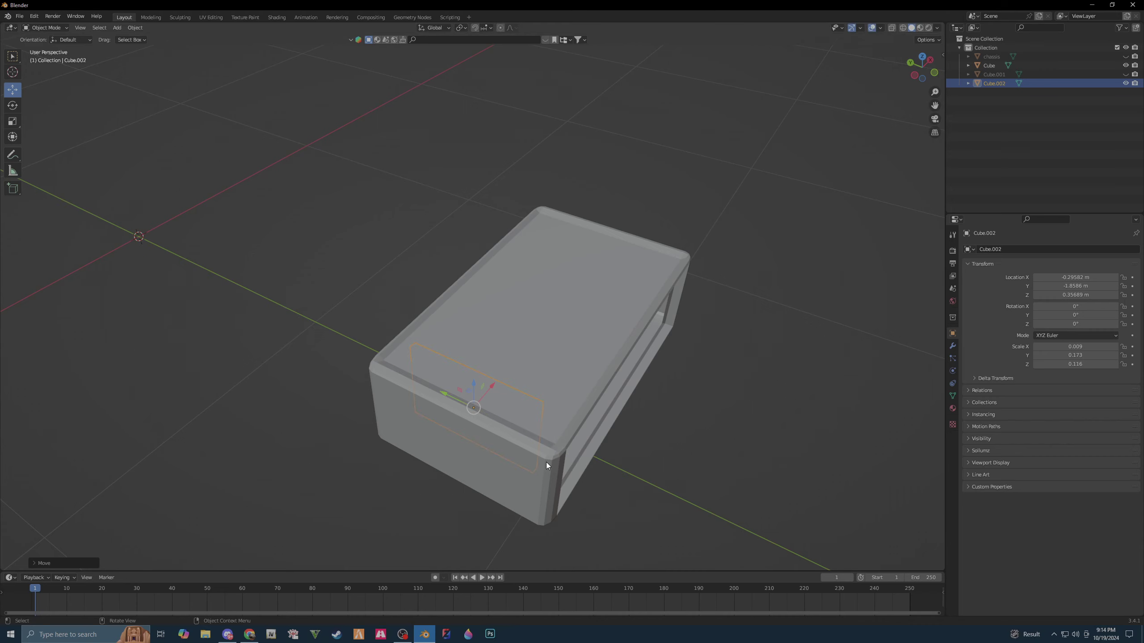
- Push the divider slightly closer to the end wall, reaching X -0.28582 m
mouse_move(546, 462)
middle_down()
mouse_move(445, 465)
mouse_move(543, 407)
mouse_move(524, 431)
mouse_move(517, 410)
middle_up()
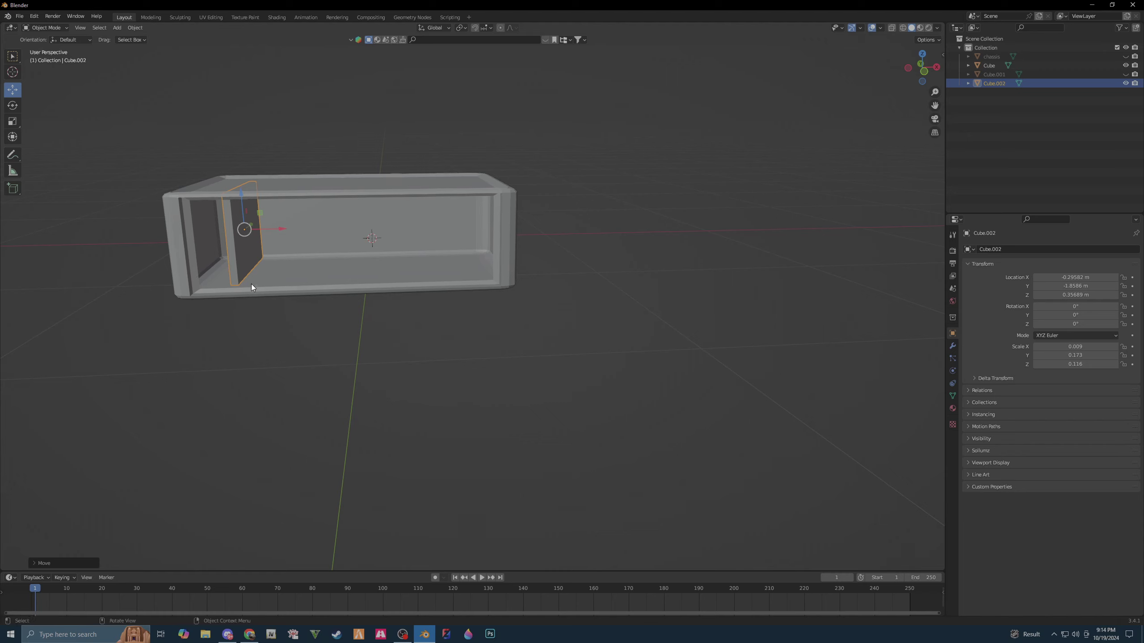
mouse_move(270, 279)
middle_down()
mouse_move(327, 311)
mouse_move(243, 249)
middle_up()
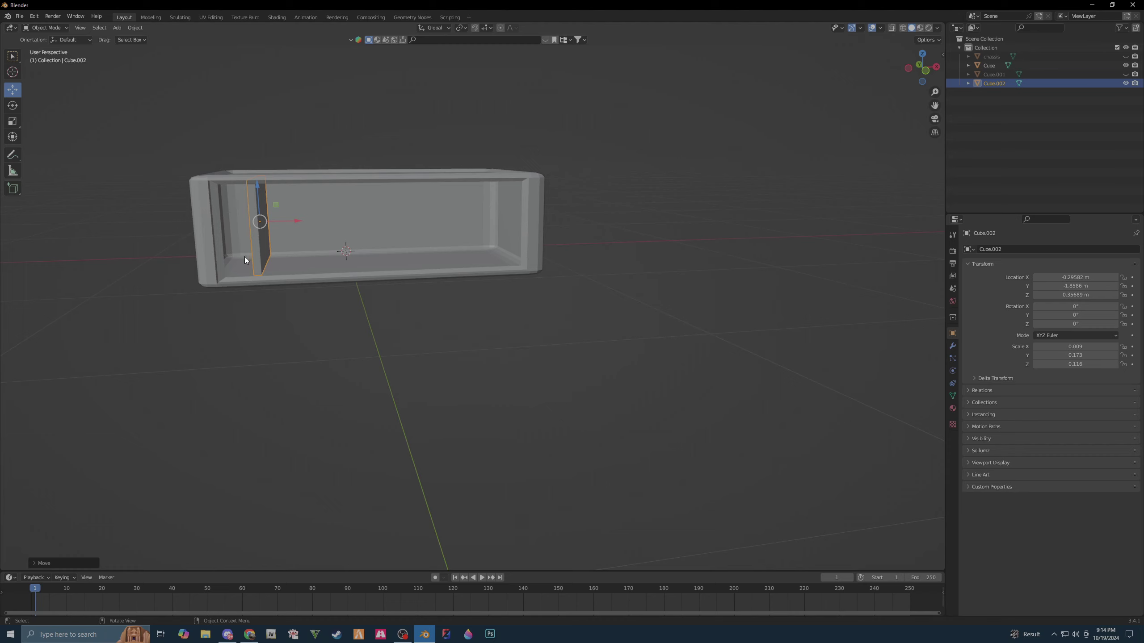
mouse_move(262, 268)
middle_down()
mouse_move(235, 274)
mouse_move(287, 282)
middle_up()
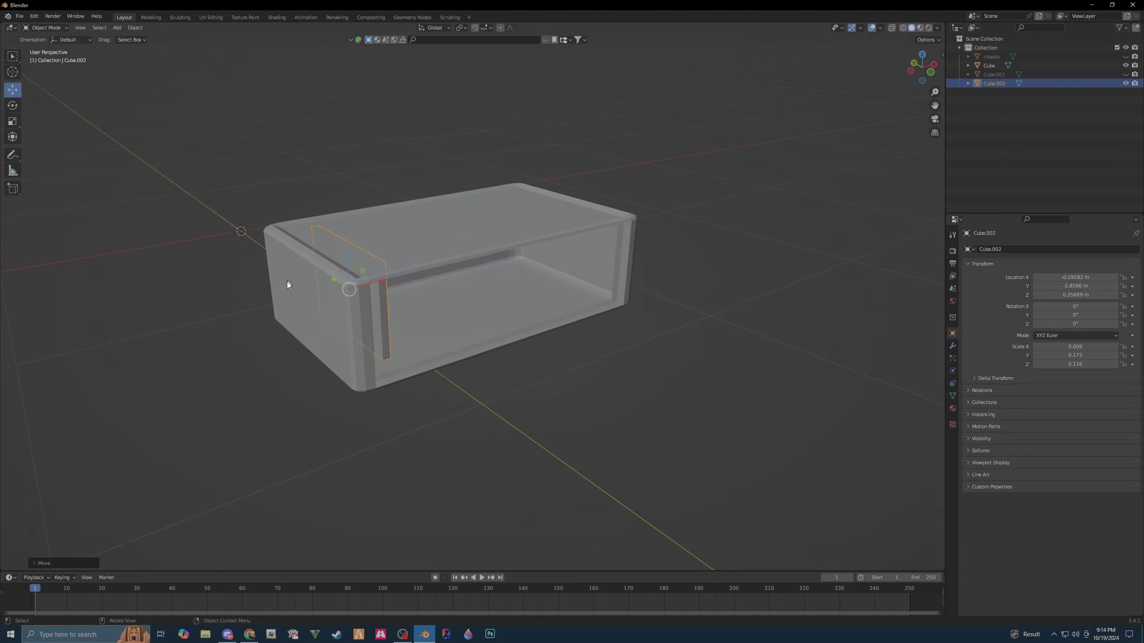
mouse_move(365, 350)
middle_down()
mouse_move(343, 362)
mouse_move(384, 380)
middle_up()
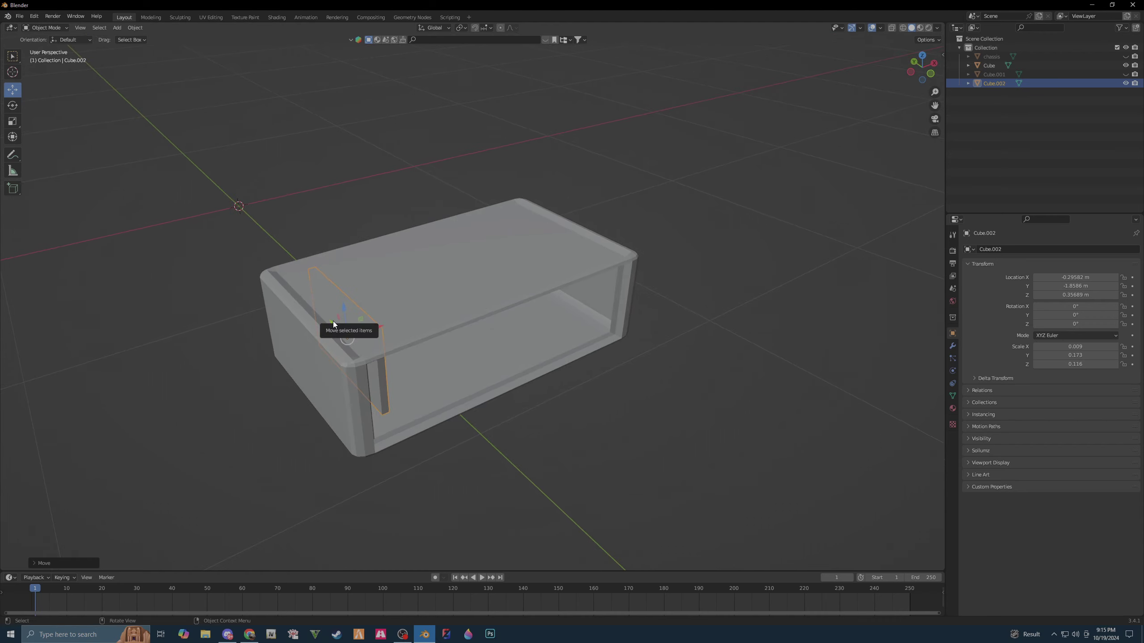
drag(332, 321, 408, 395)
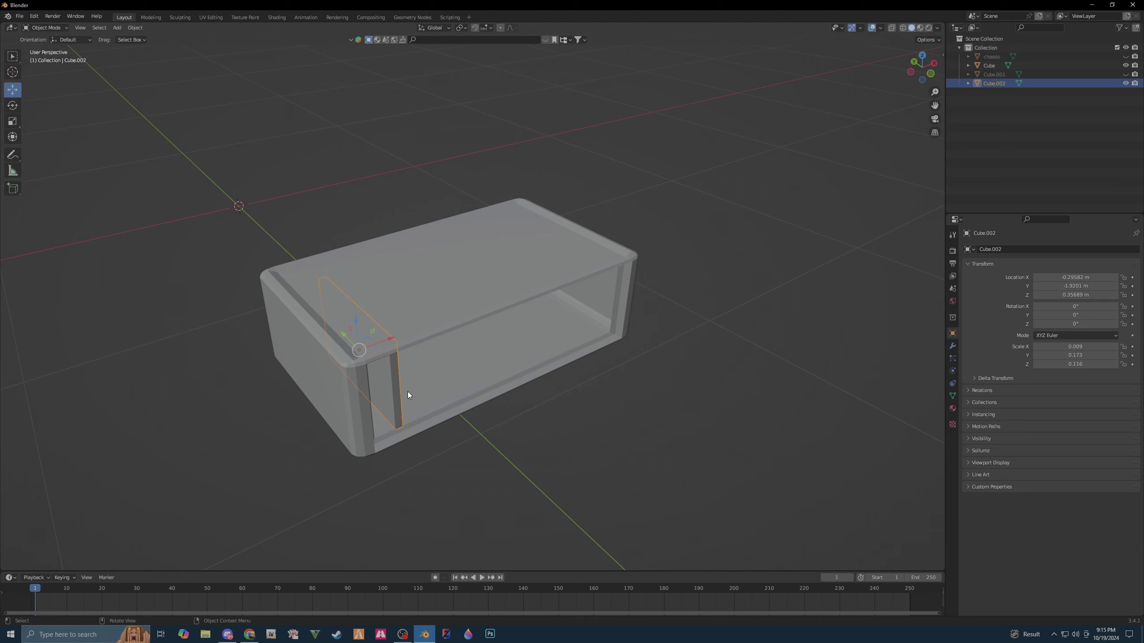
mouse_move(441, 416)
middle_down()
mouse_move(406, 410)
mouse_move(423, 410)
middle_up()
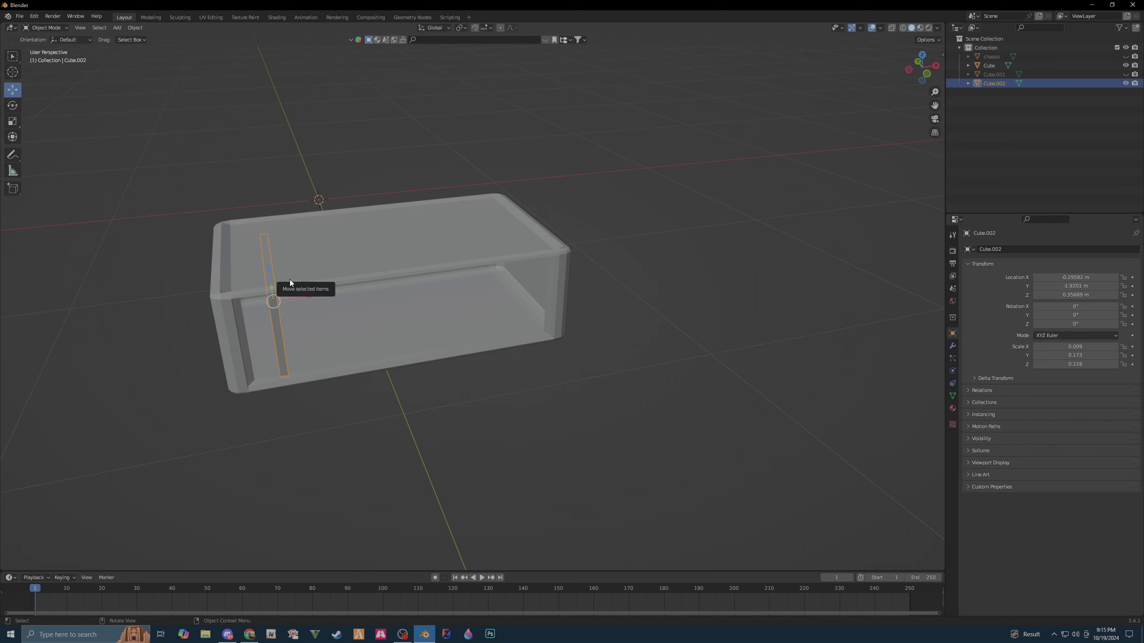
key(shift)
- In Top view, duplicate the divider panel and lift the copy up out of the box
click(923, 54)
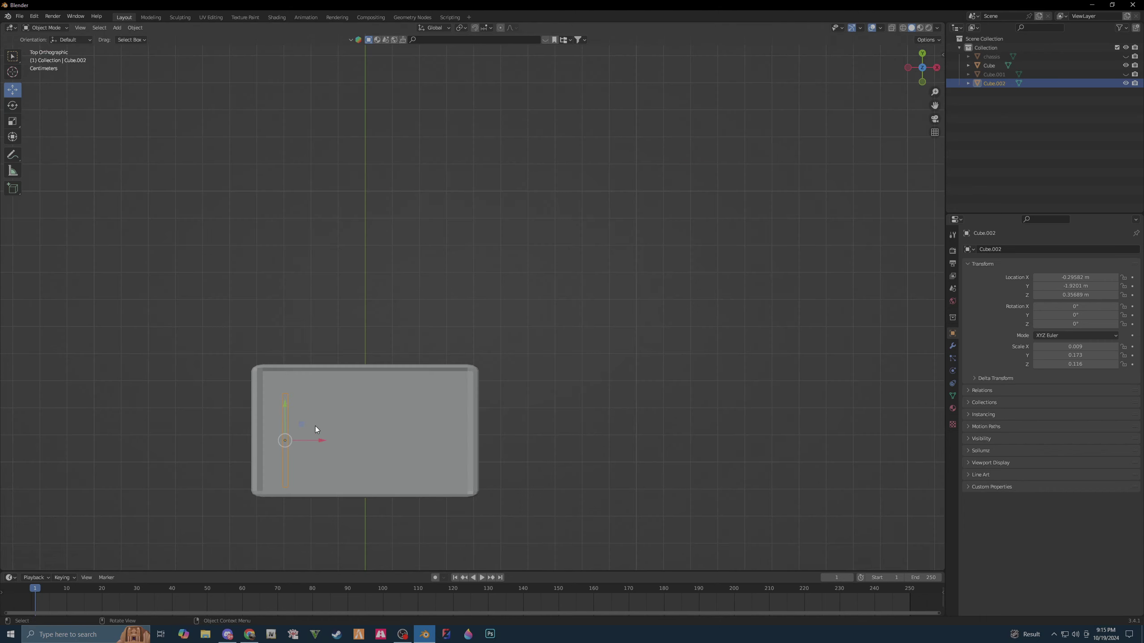
key(shift+d)
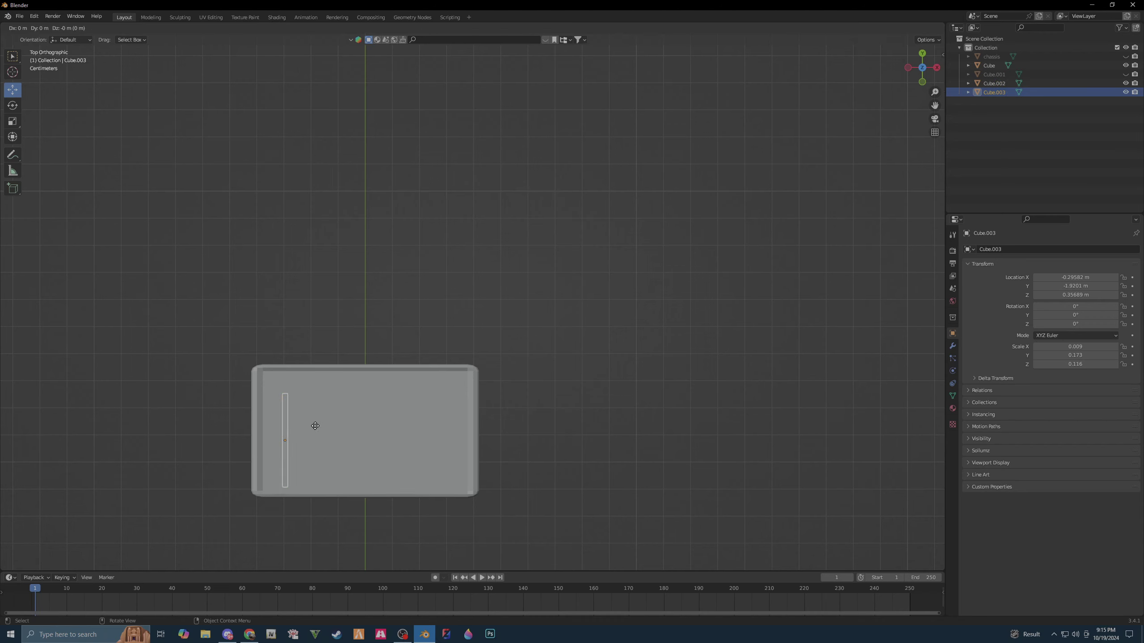
click(315, 426)
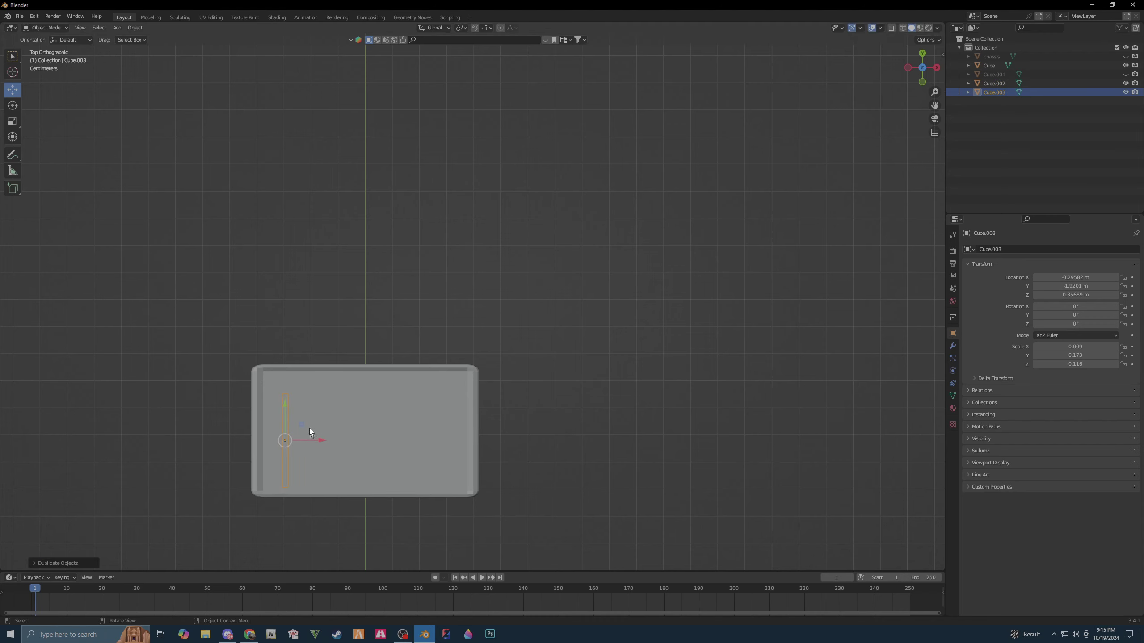
drag(284, 404, 307, 316)
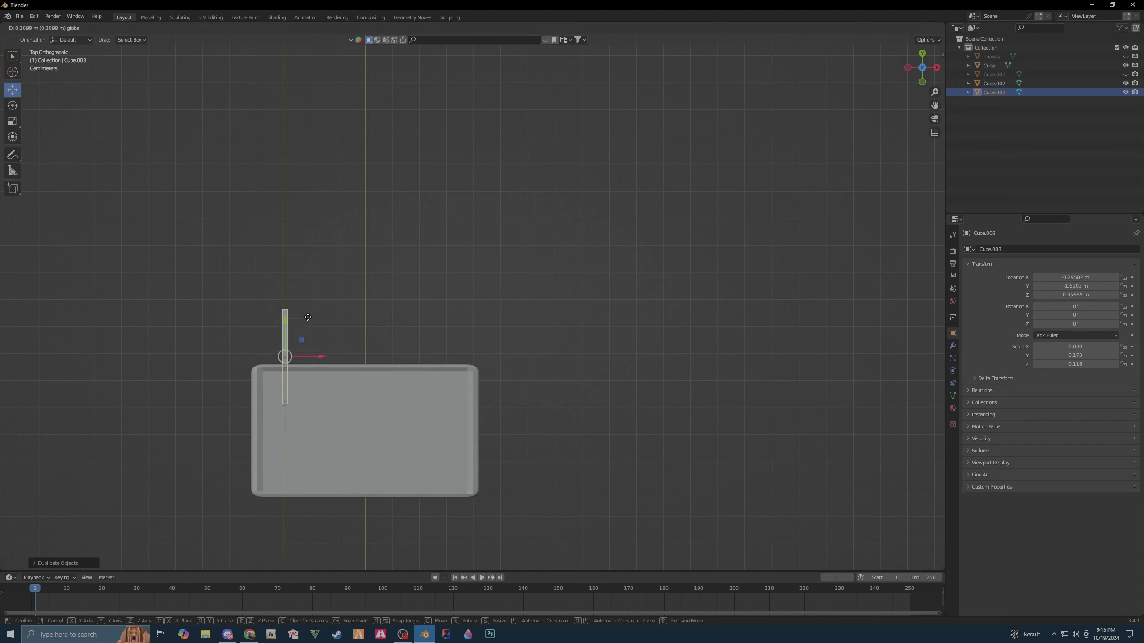
- Rotate the copied panel exactly -90° so it stands perpendicular to the original
key(shift+space)
key(r)
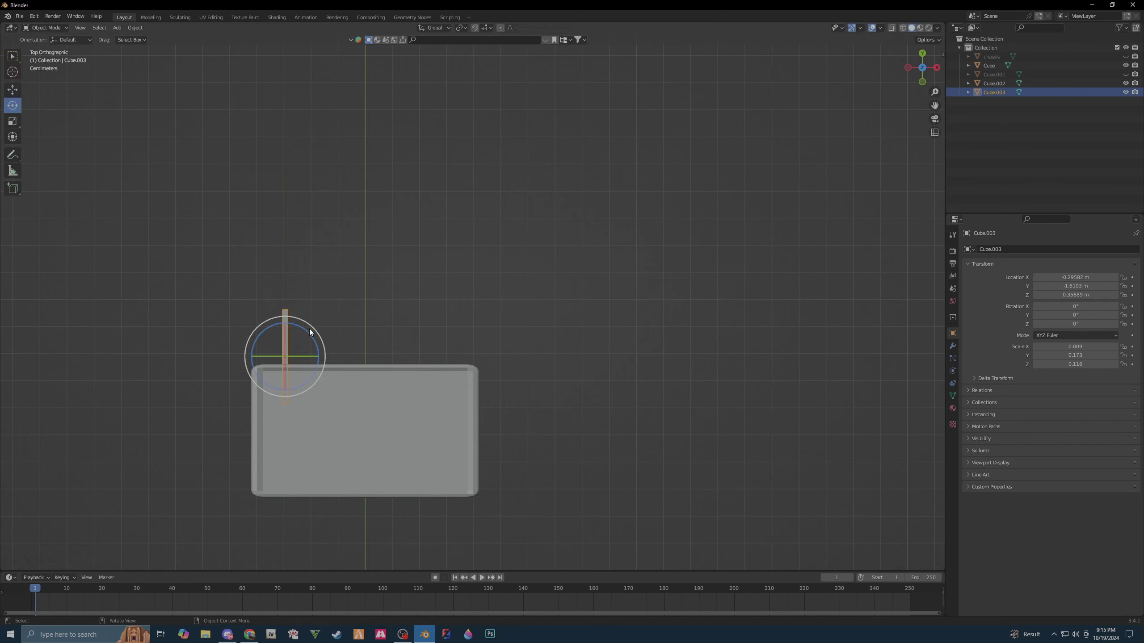
drag(313, 339, 317, 346)
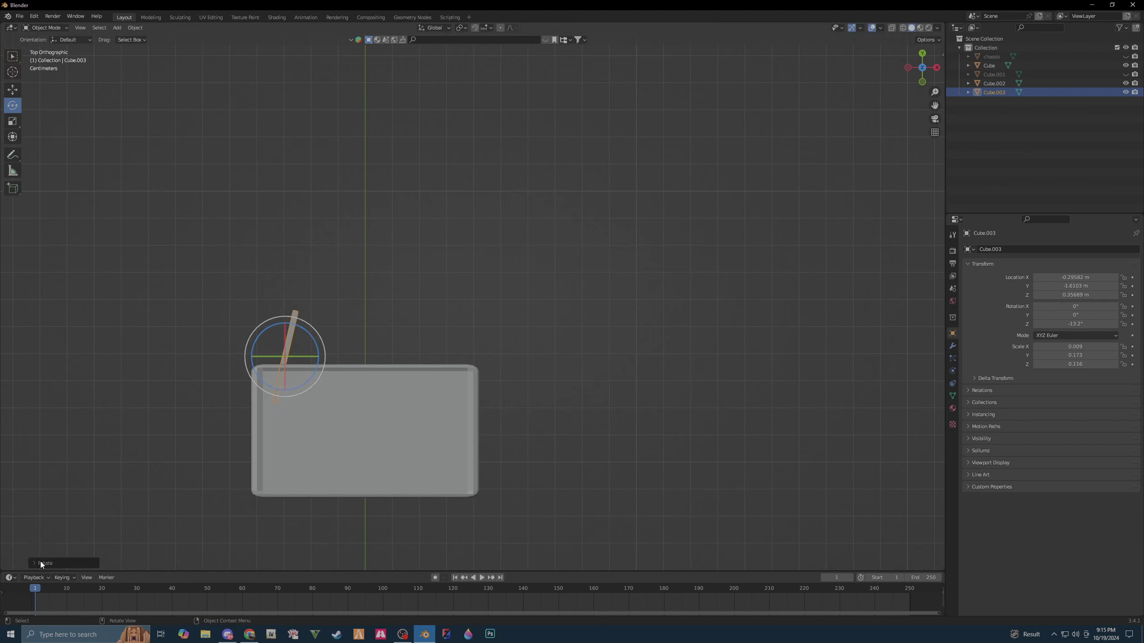
click(41, 562)
click(120, 521)
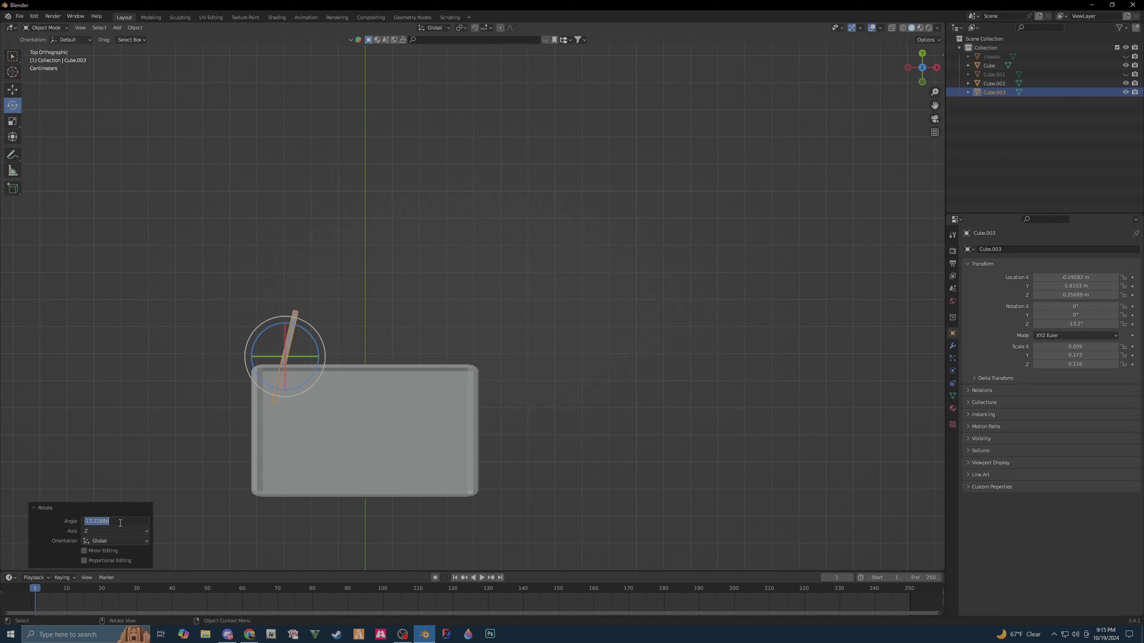
text(-90)
key(Return)
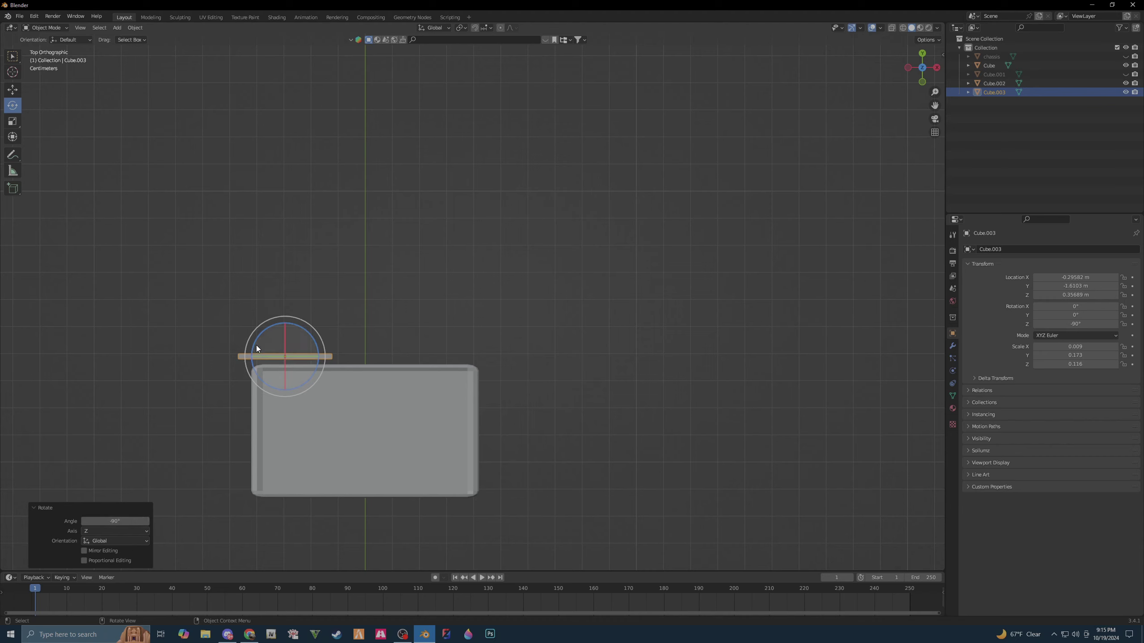
- Move the rotated copy, Cube.003, back down into the box near the end
key(shift+space)
key(g)
mouse_move(285, 325)
mouse_down()
mouse_move(288, 354)
mouse_move(328, 377)
mouse_up()
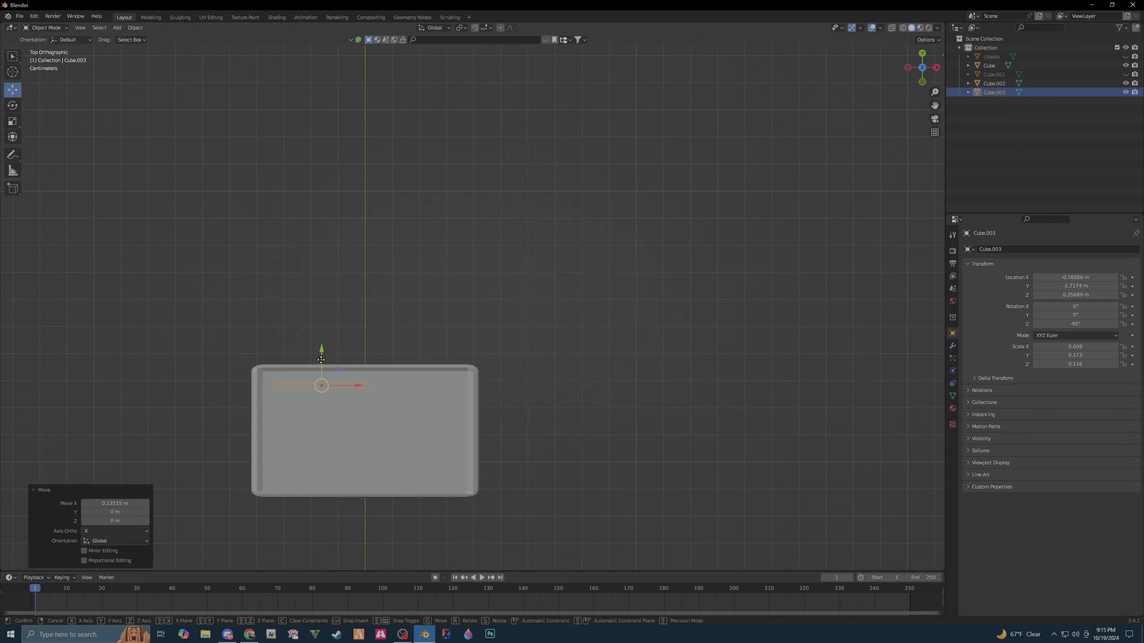
drag(320, 354, 321, 369)
mouse_move(321, 502)
middle_down()
mouse_move(314, 440)
mouse_move(332, 422)
mouse_move(355, 421)
mouse_move(337, 414)
mouse_move(367, 422)
middle_up()
- Slide Cube.003 along X to -0.11698 m, away from the end divider
scroll(369, 236, up, 5)
scroll(370, 233, down, 3)
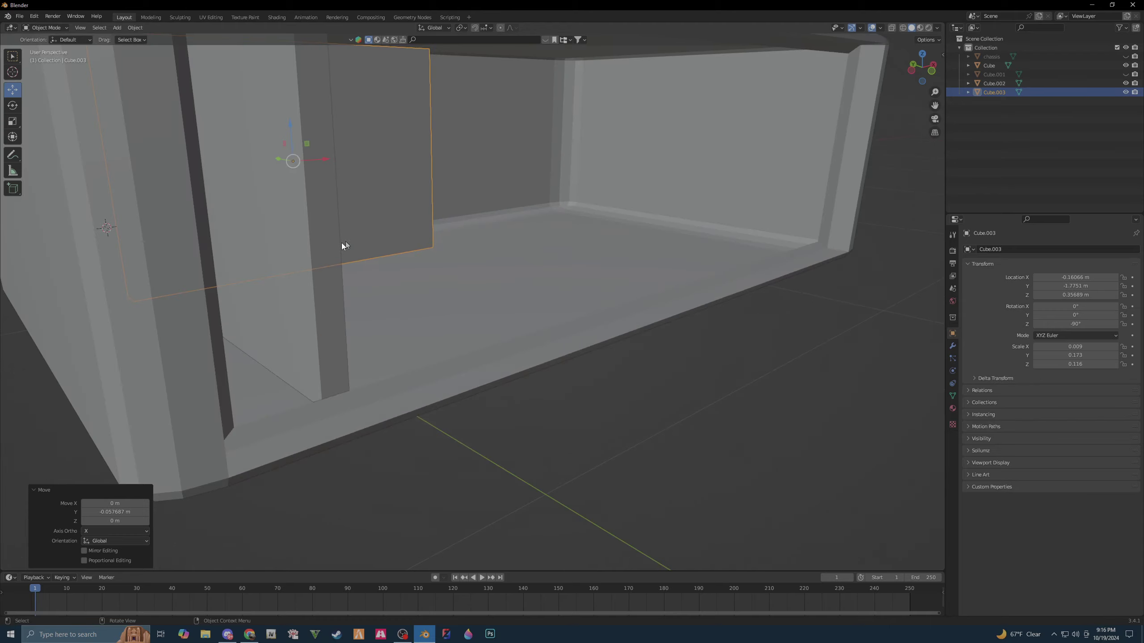
middle_drag(341, 243, 284, 249)
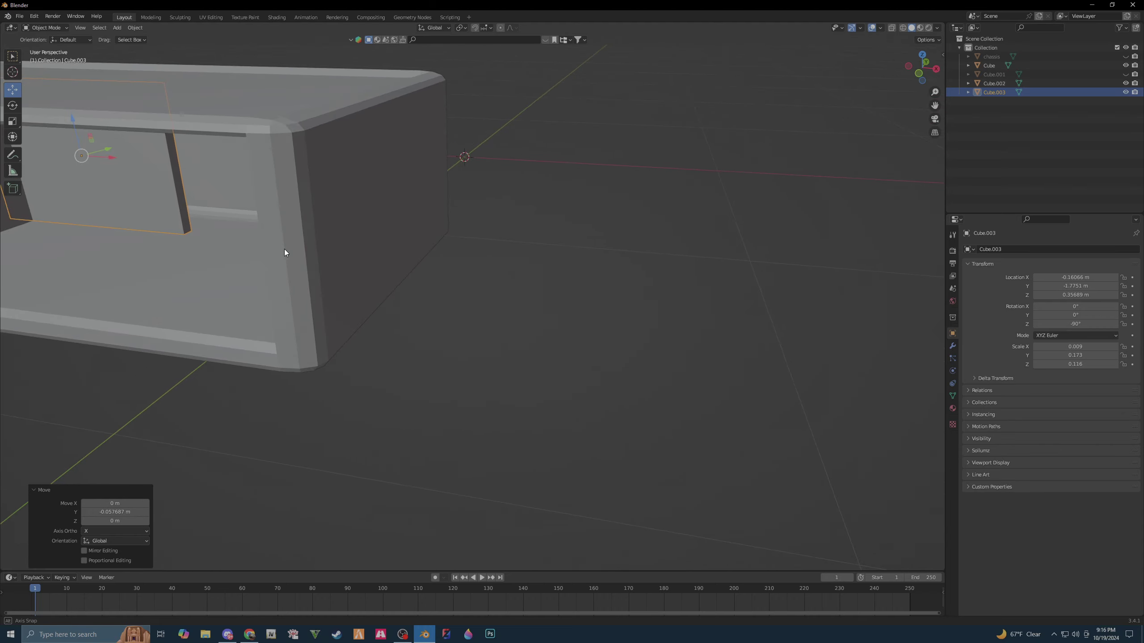
middle_drag(142, 221, 146, 211)
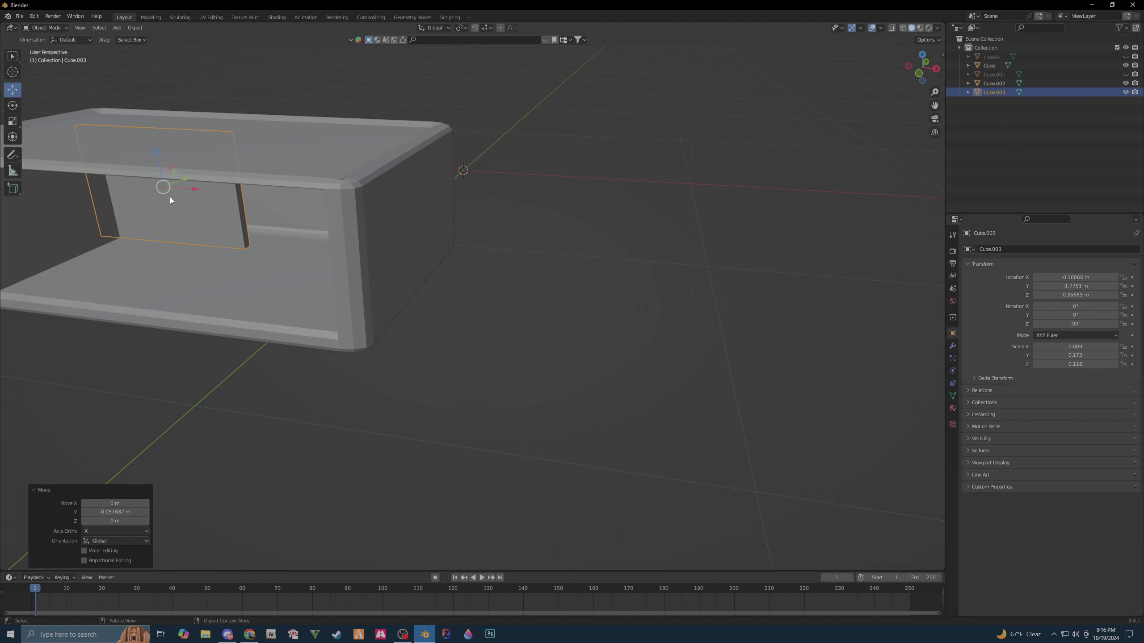
drag(192, 190, 213, 190)
middle_drag(207, 294, 232, 284)
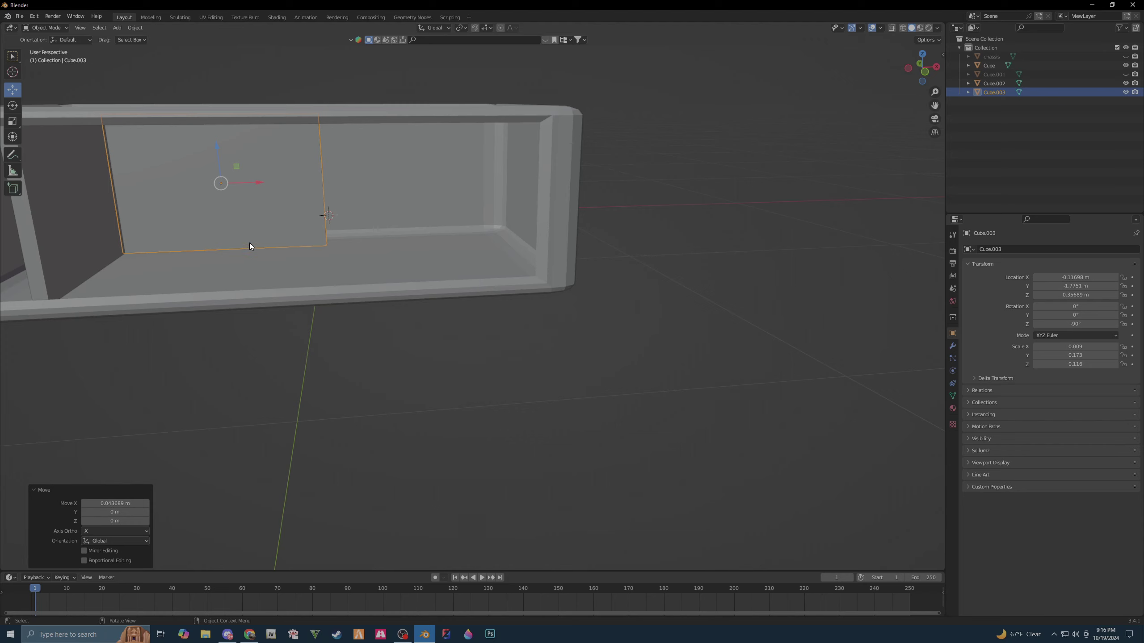
- In Edit Mode, select Cube.003's thin end face and extend it 0.14794 m along X
key(Tab)
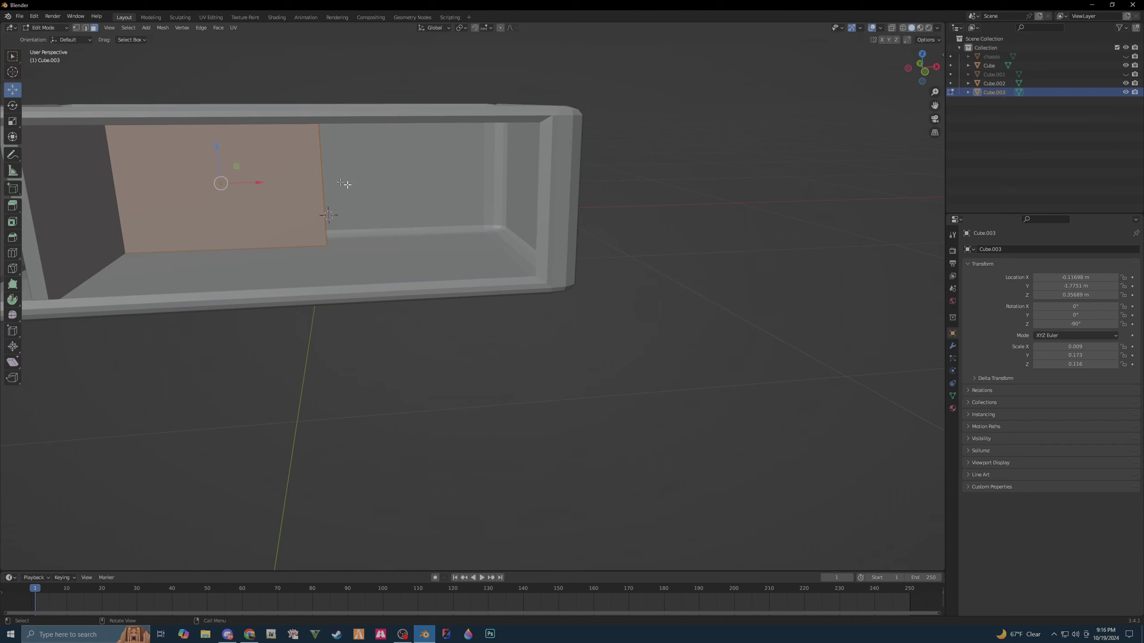
scroll(294, 155, down, 3)
middle_drag(294, 156, 302, 190)
click(302, 189)
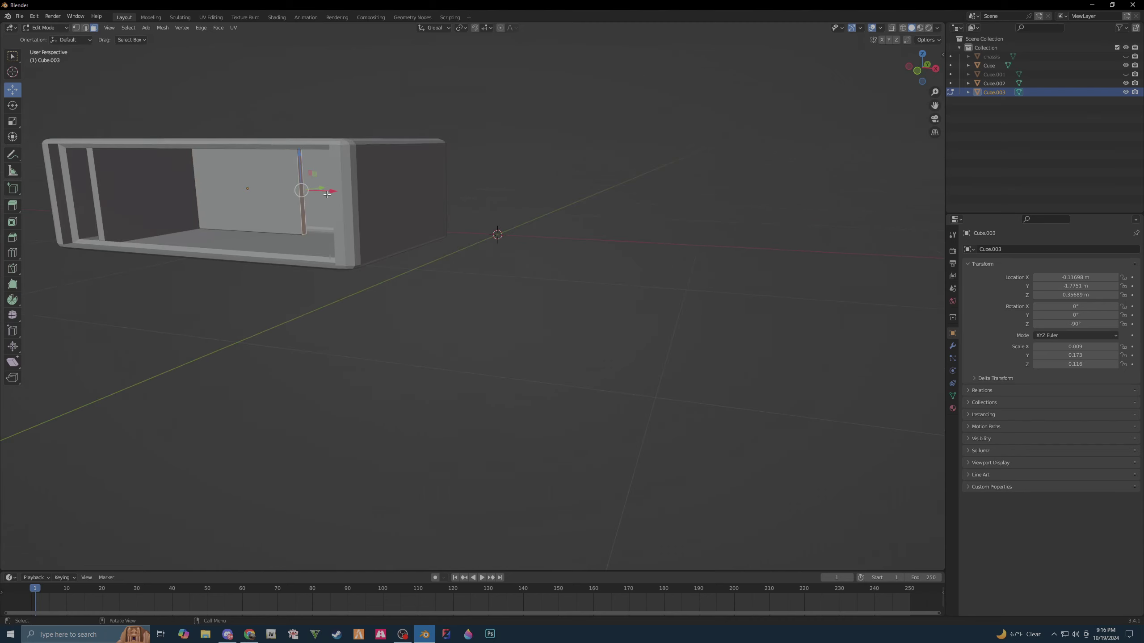
drag(332, 191, 367, 197)
scroll(370, 265, down, 2)
middle_drag(370, 264, 464, 235)
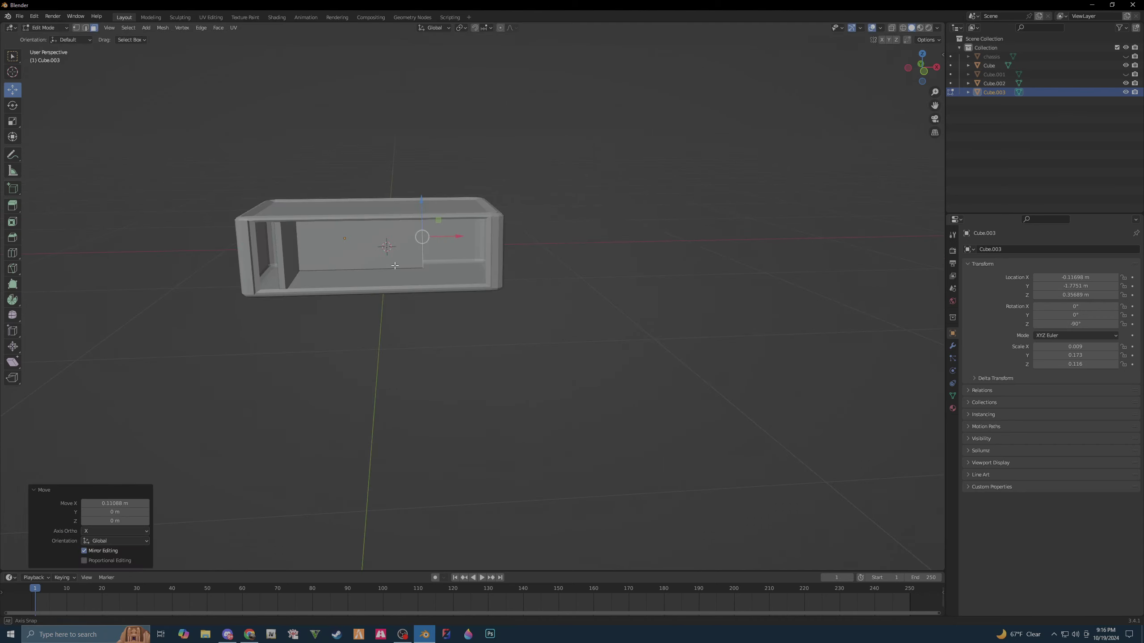
drag(465, 235, 500, 236)
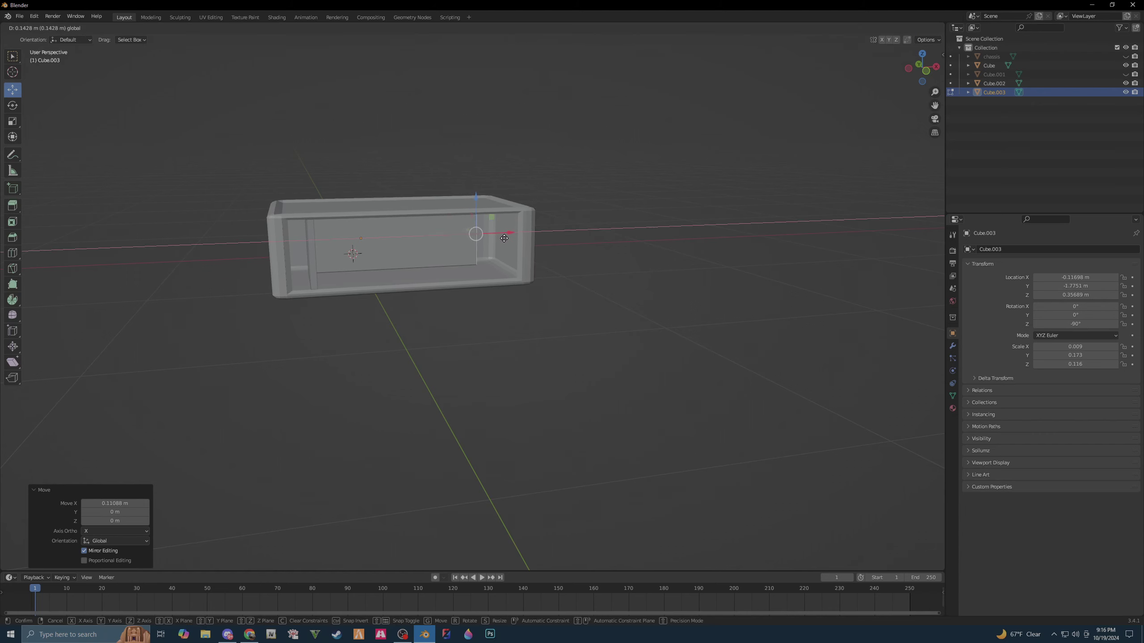
drag(500, 236, 504, 235)
middle_drag(504, 235, 463, 278)
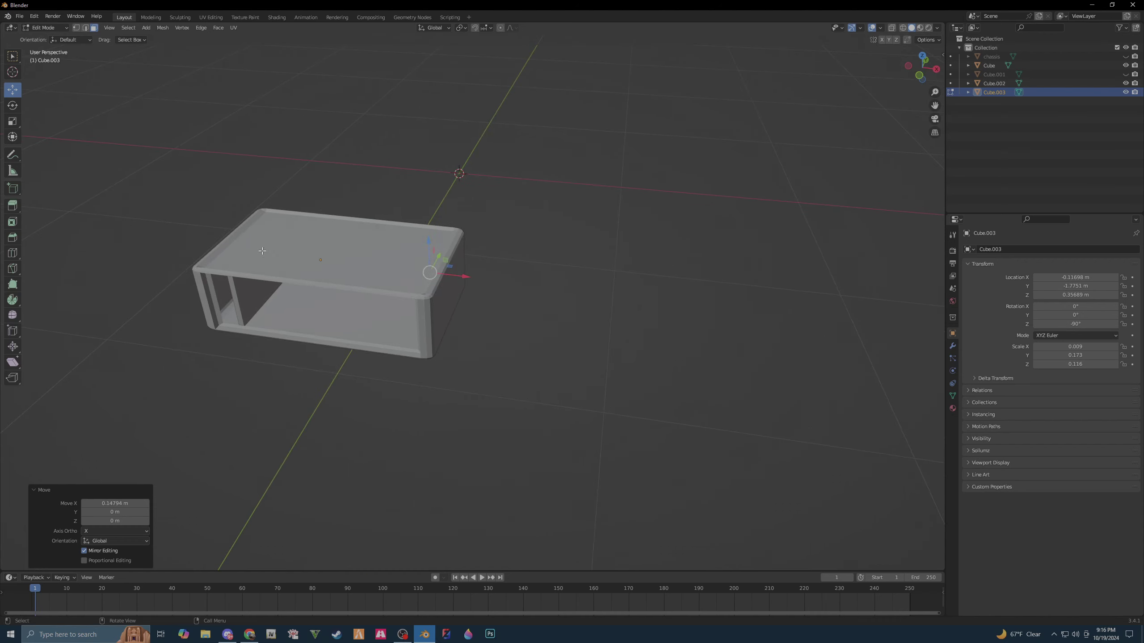
mouse_move(367, 281)
middle_down()
mouse_move(400, 277)
mouse_move(378, 270)
mouse_move(375, 305)
mouse_move(414, 260)
mouse_move(396, 264)
middle_up()
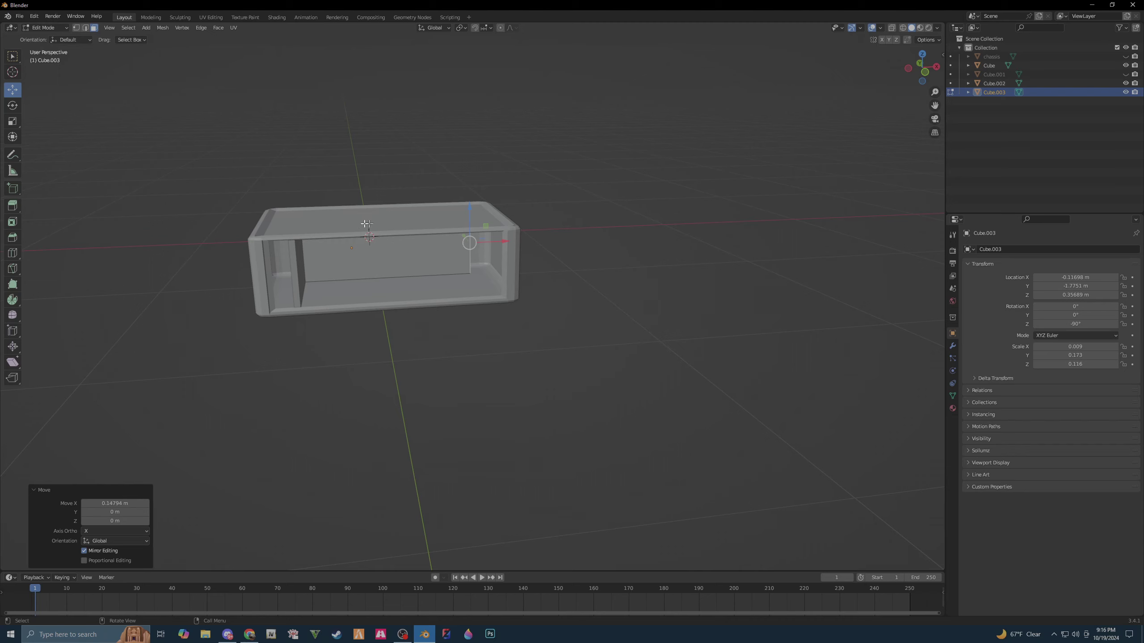
- Orbit around the box to inspect the Cube.003 panel, then return to Object Mode
mouse_move(385, 289)
middle_down()
mouse_move(441, 287)
mouse_move(409, 250)
mouse_move(315, 283)
middle_up()
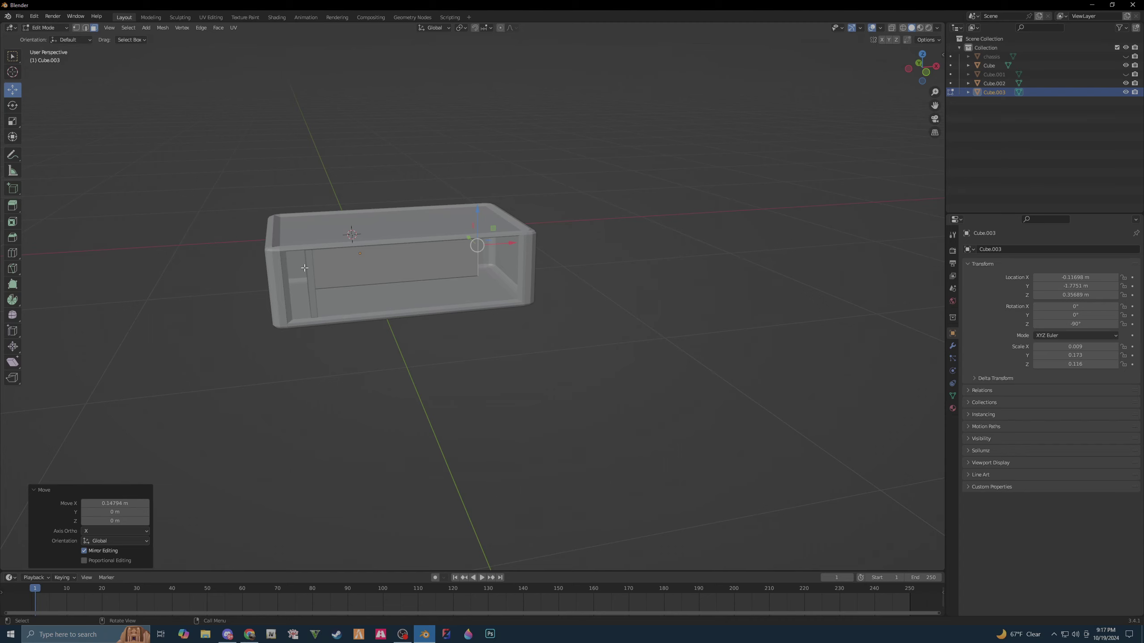
mouse_move(309, 282)
middle_down()
mouse_move(310, 290)
mouse_move(534, 300)
middle_up()
drag(567, 242, 599, 275)
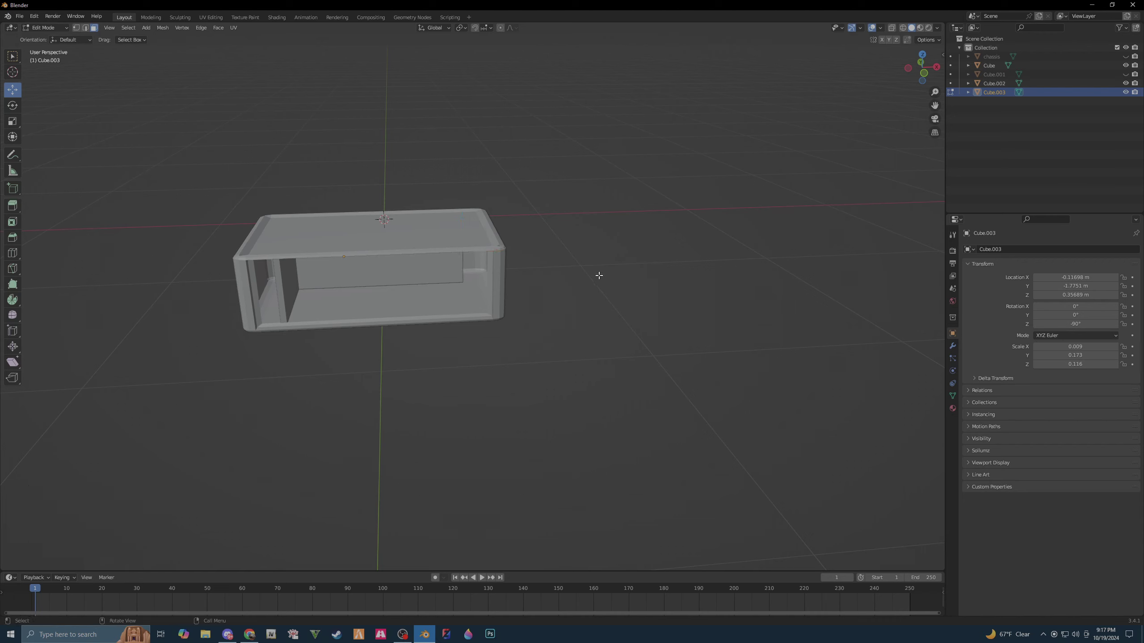
key(Tab)
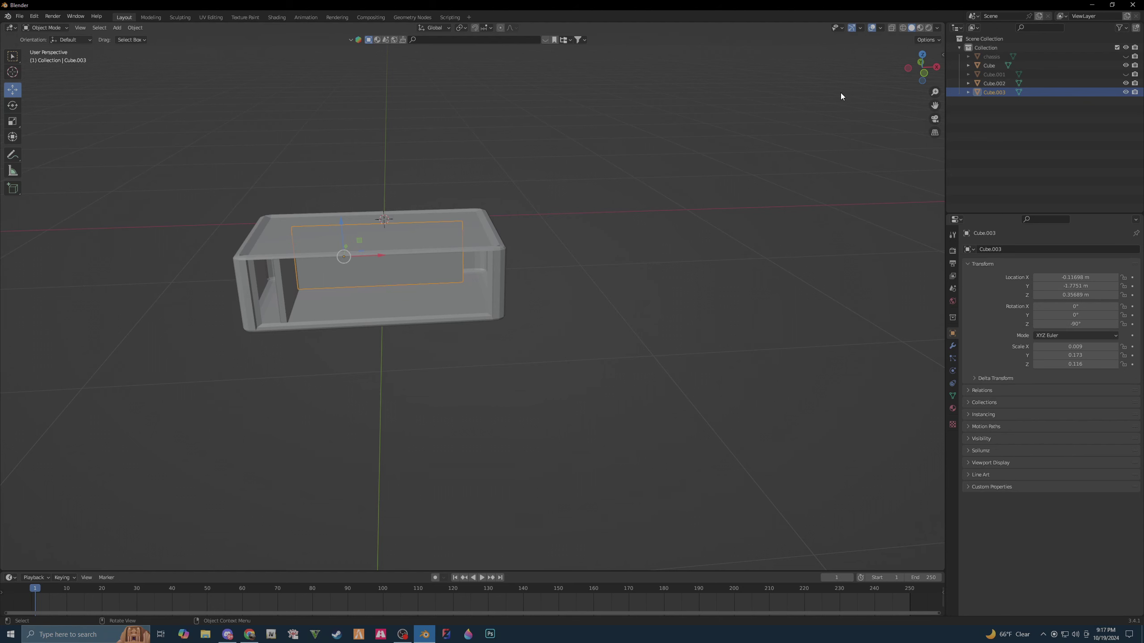
- In top view, duplicate Cube.003 in place, move the copy down, and hide the outer Cube
key(KP_7)
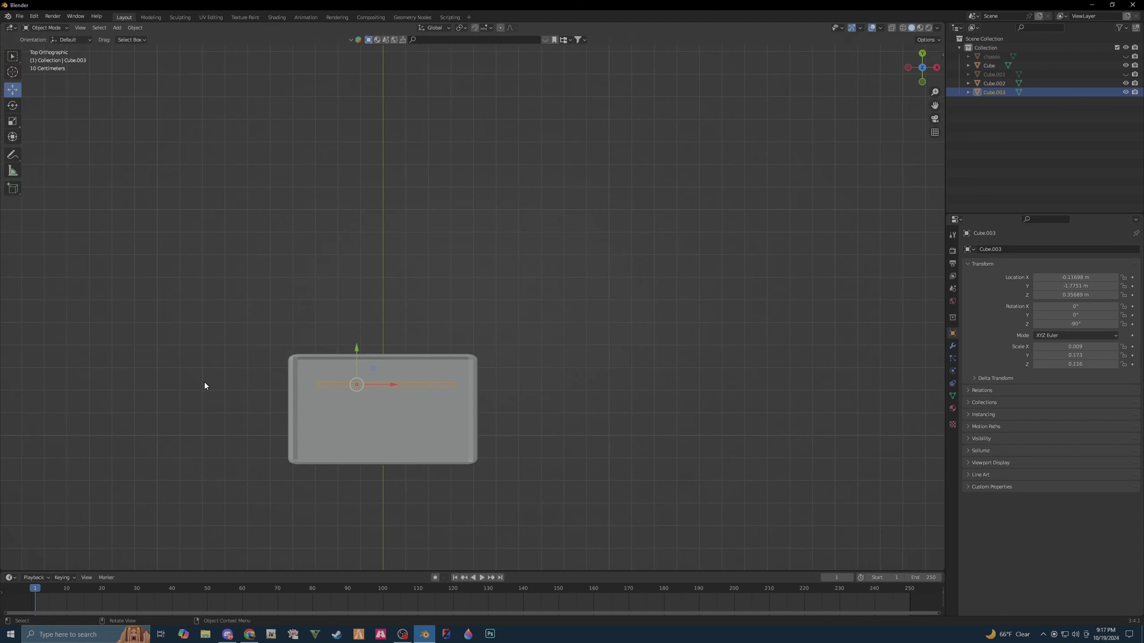
key(shift+d)
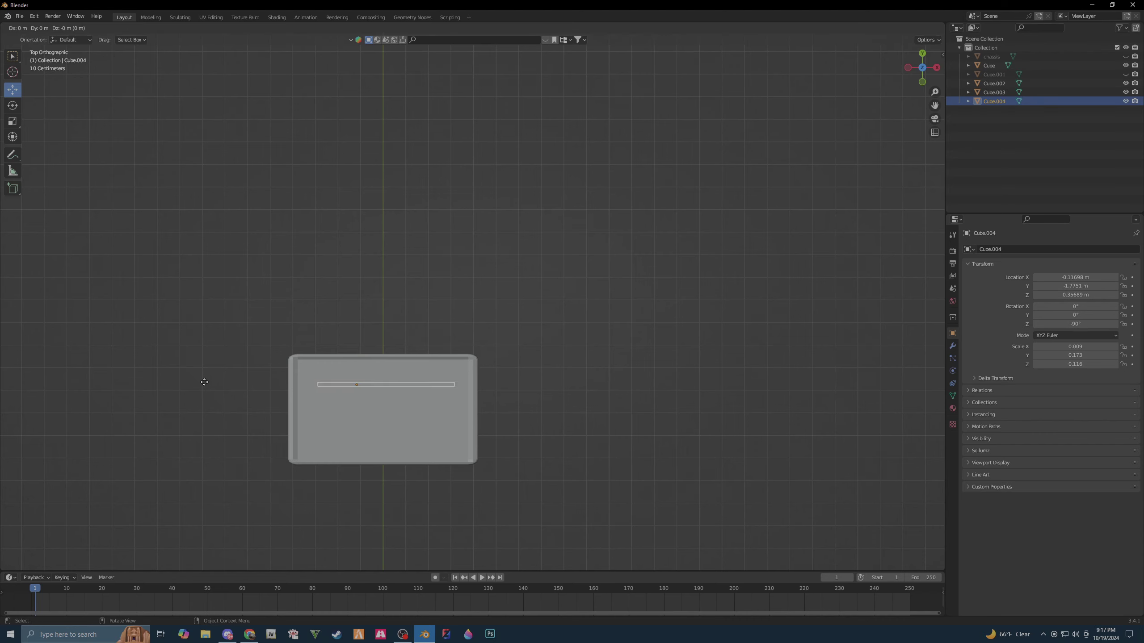
right_click(204, 382)
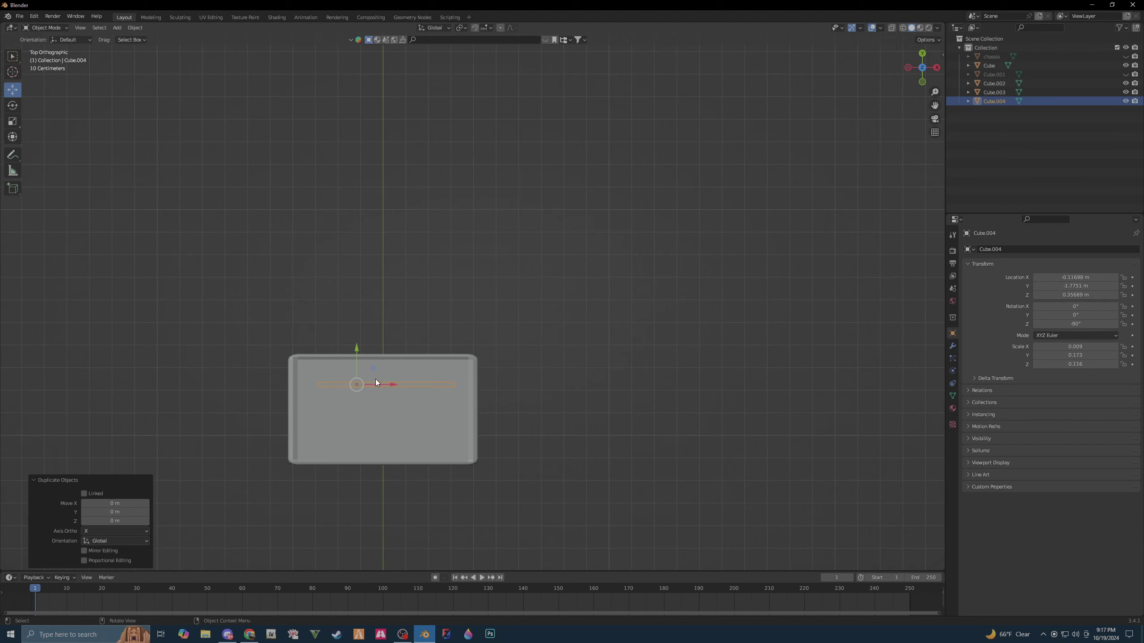
drag(358, 353, 359, 426)
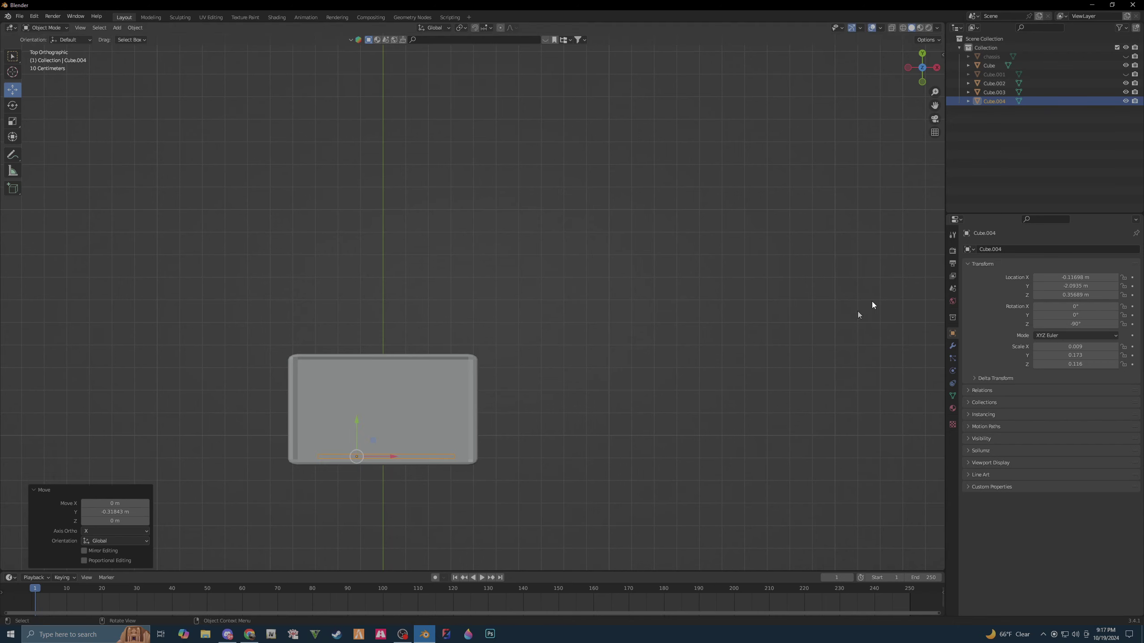
click(1126, 65)
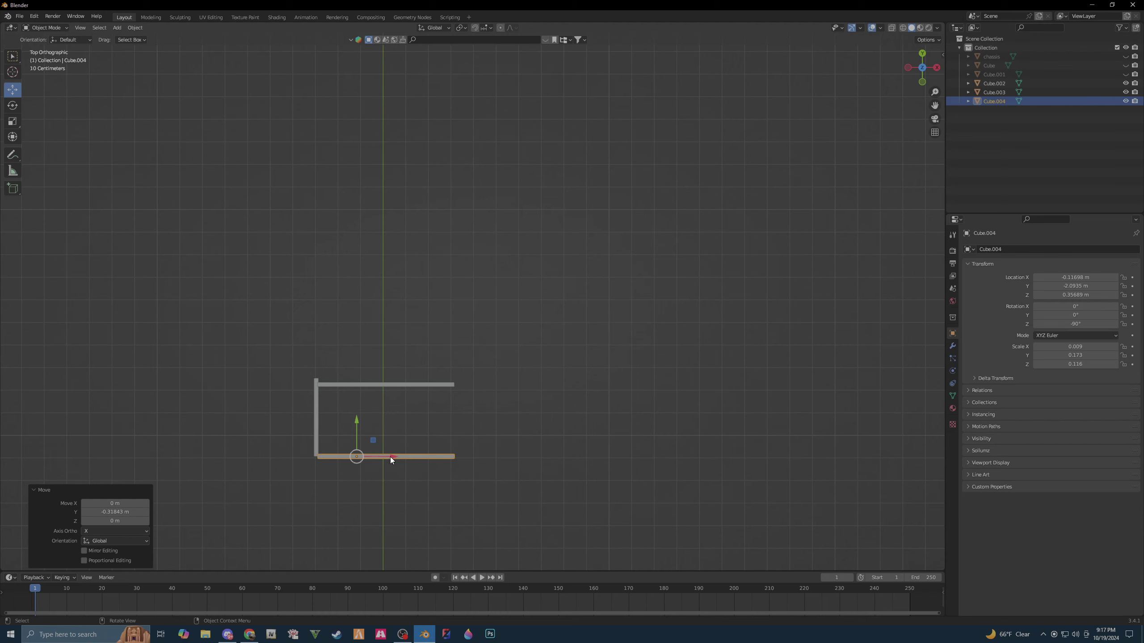
- Slide the copied panel left to the lower left, meeting the vertical panel's bottom
drag(391, 459, 253, 454)
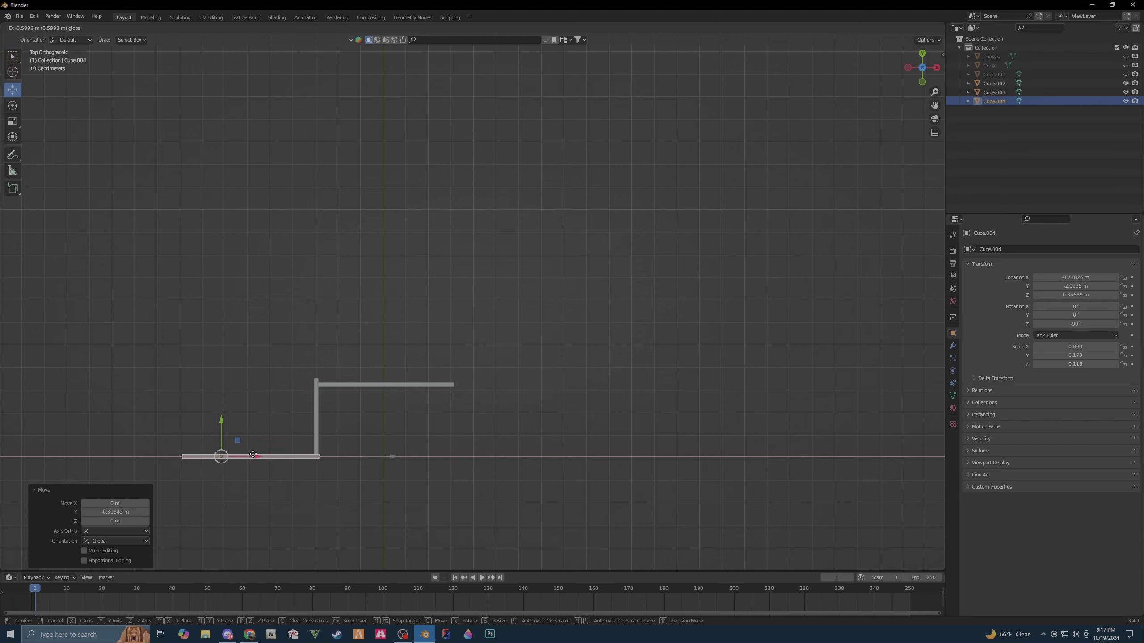
drag(252, 454, 253, 454)
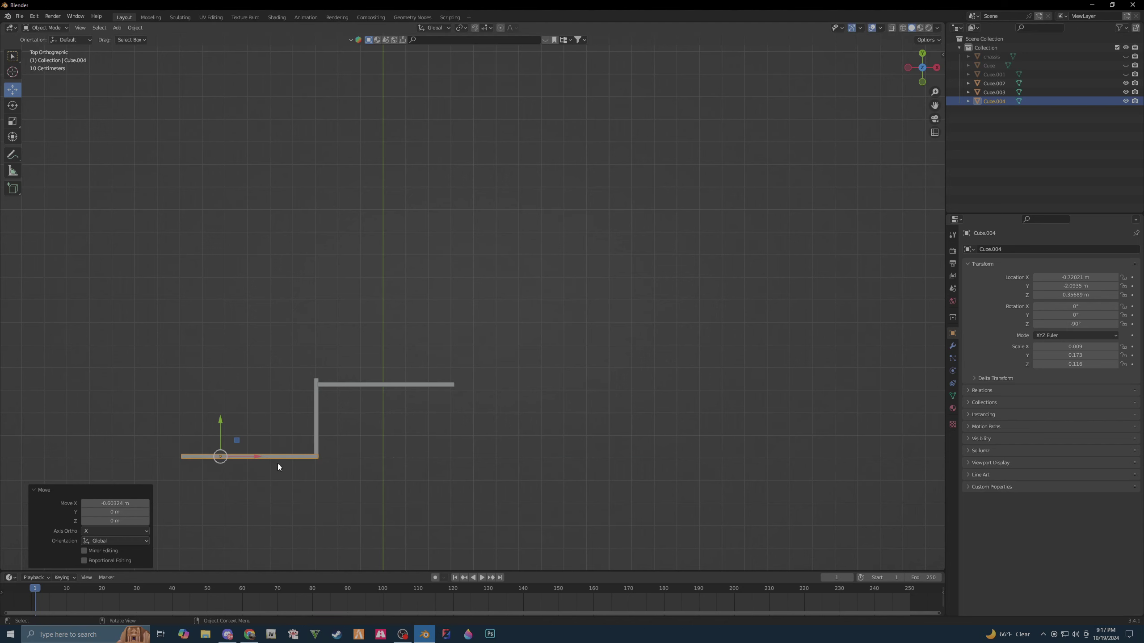
scroll(288, 464, up, 2)
shift+middle_drag(281, 520, 385, 393)
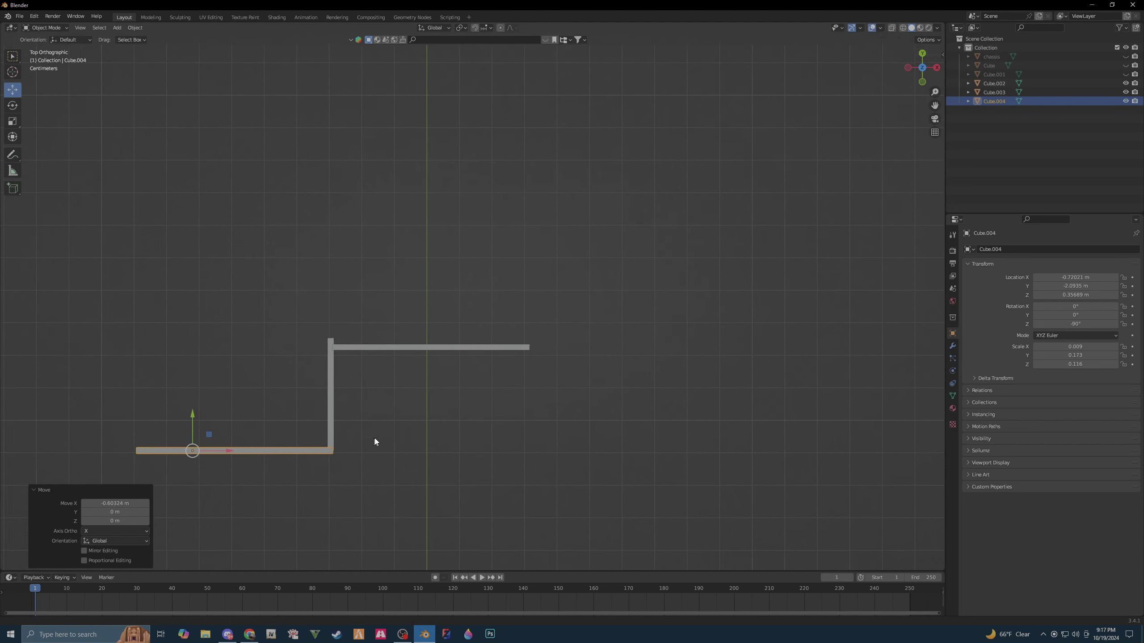
scroll(312, 446, up, 3)
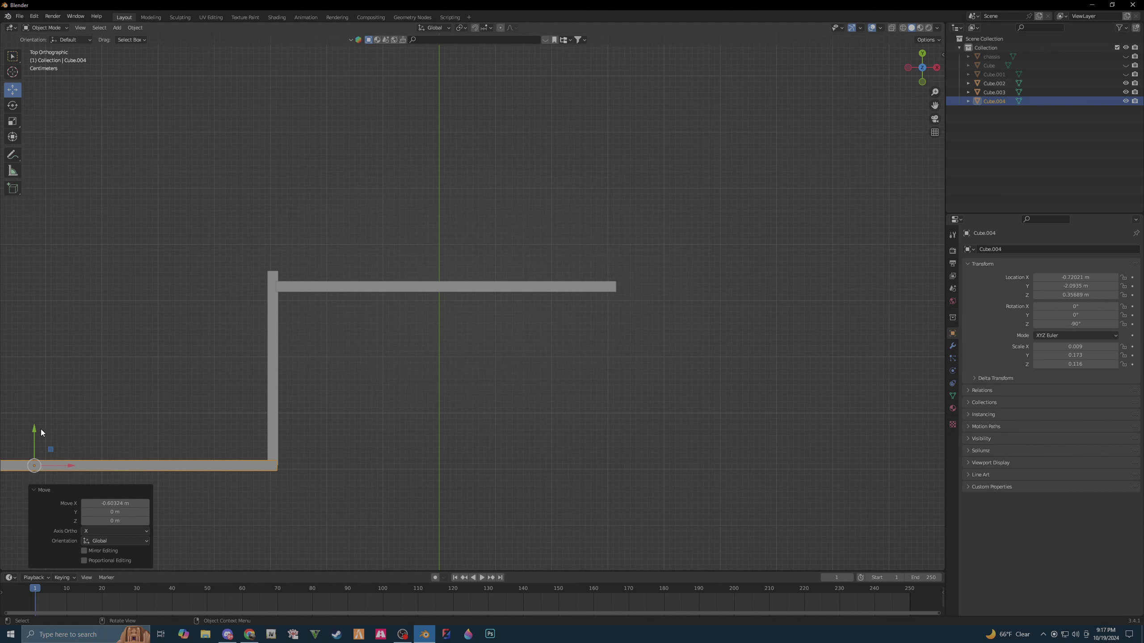
drag(33, 428, 34, 423)
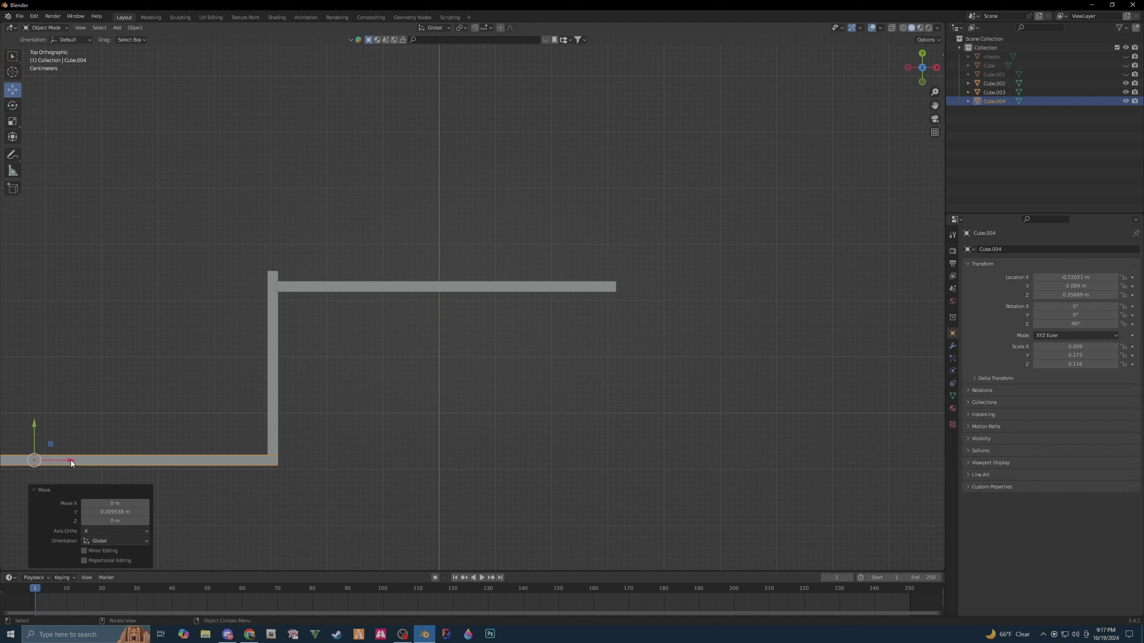
drag(70, 459, 73, 460)
- Nudge the upper panel slightly up along Y, then edit the mesh of copy Cube.004
click(308, 286)
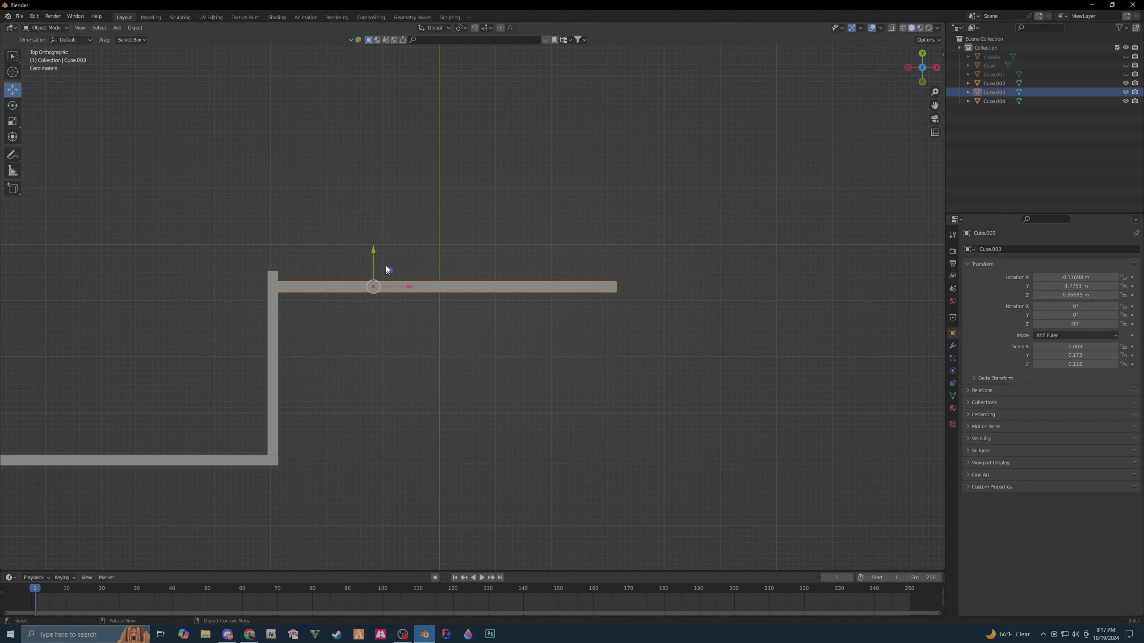
drag(378, 254, 373, 240)
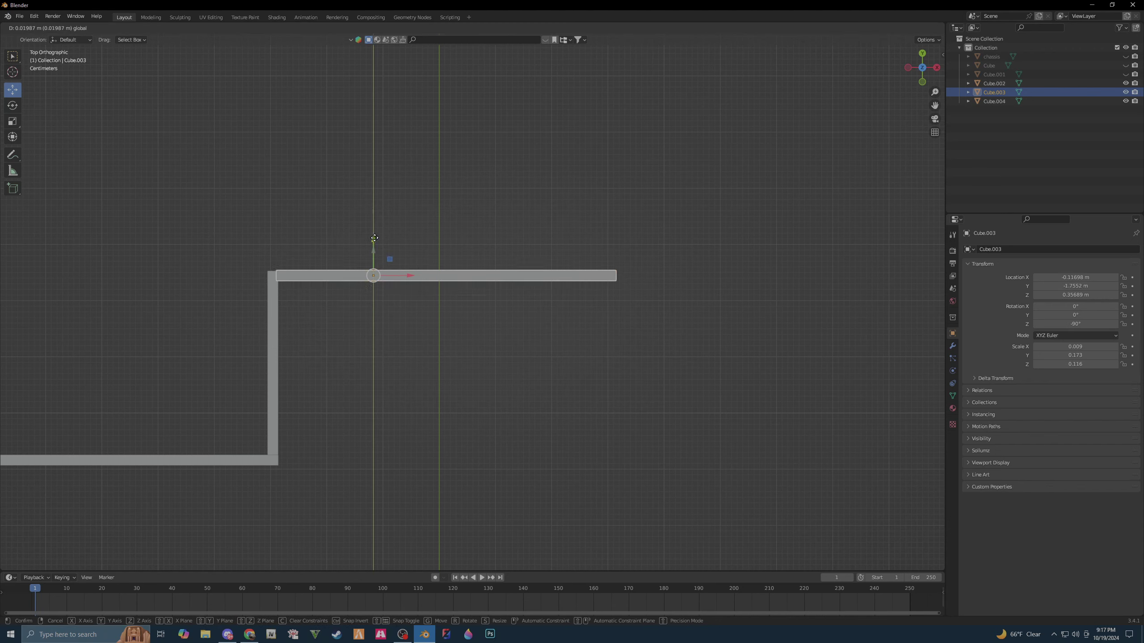
drag(373, 240, 374, 239)
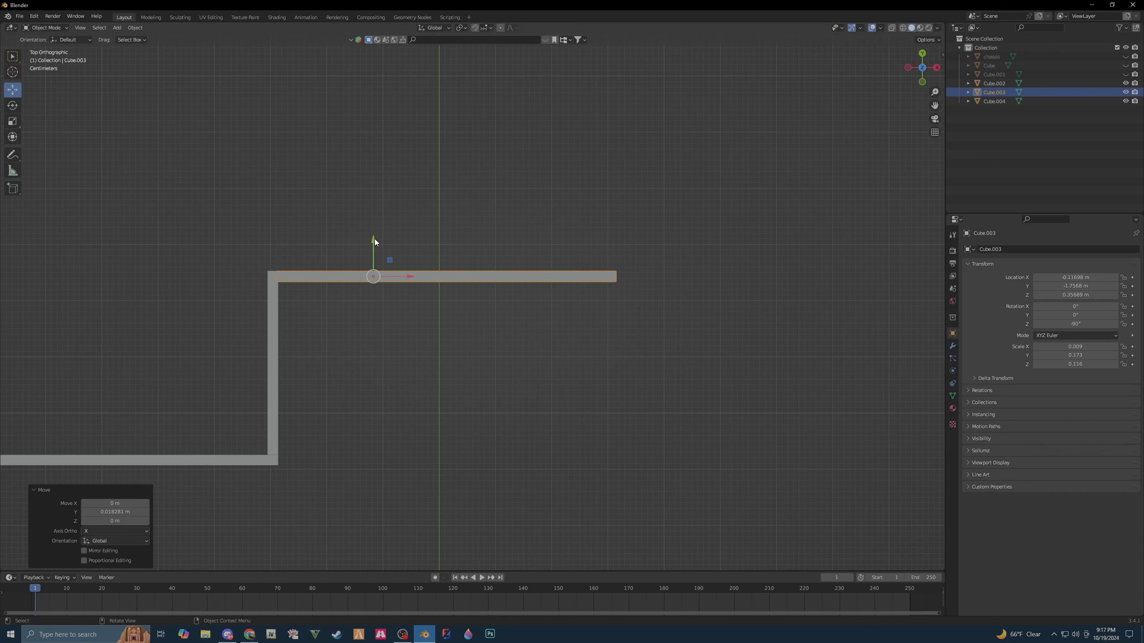
click(100, 461)
key(Tab)
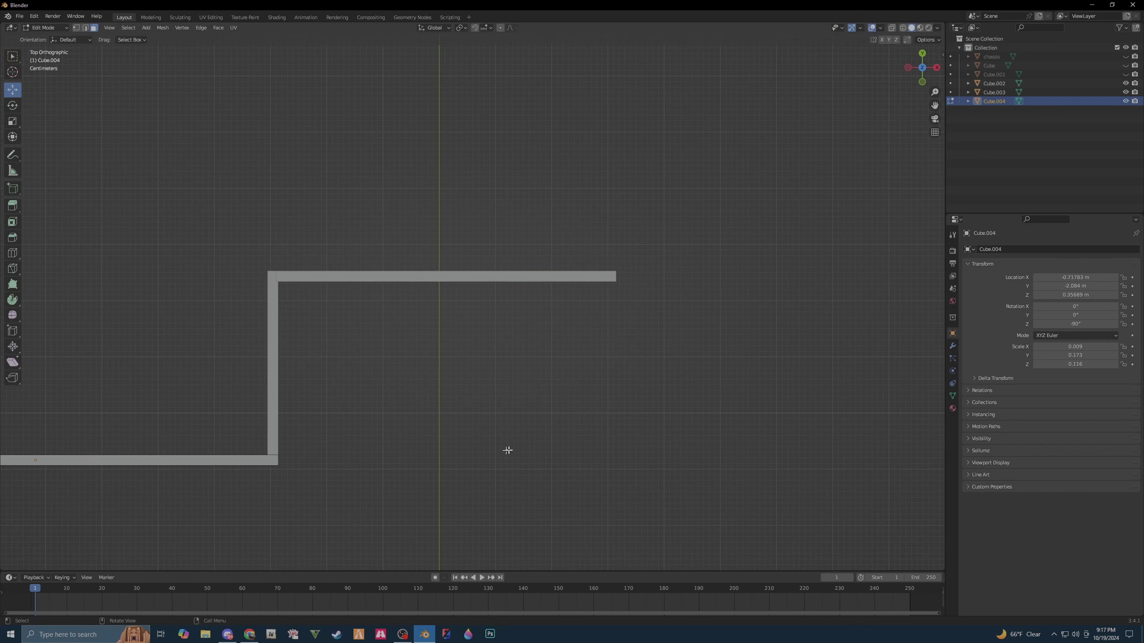
- Select Cube.004's end face, show the outer Cube again, and move the face along X
mouse_move(508, 450)
middle_down()
mouse_move(565, 422)
mouse_move(592, 361)
mouse_move(285, 312)
middle_up()
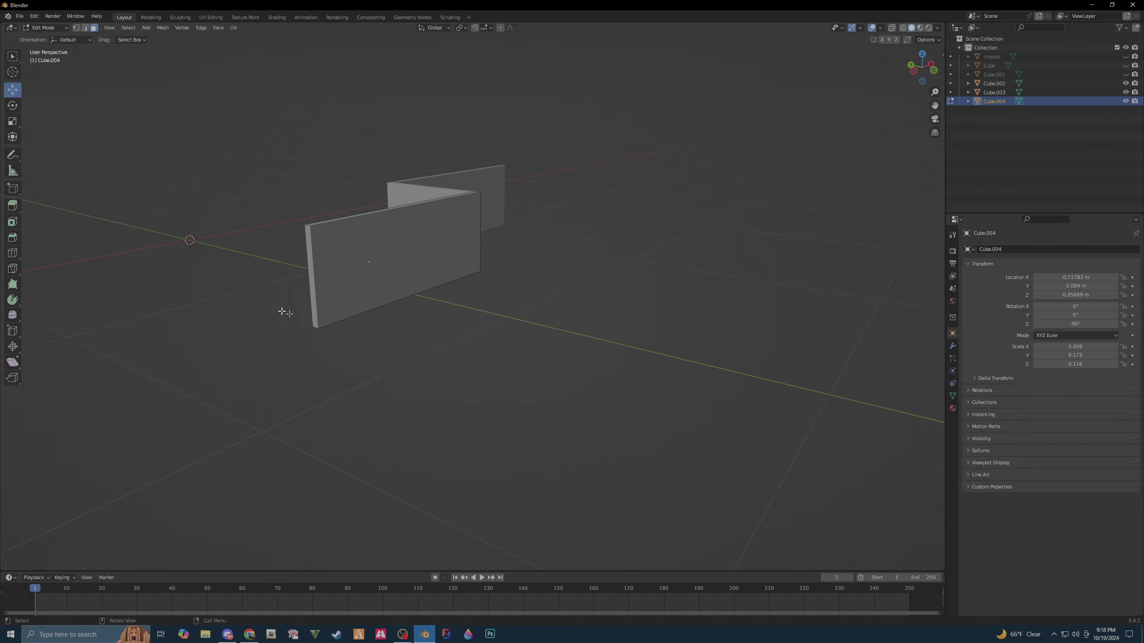
click(310, 282)
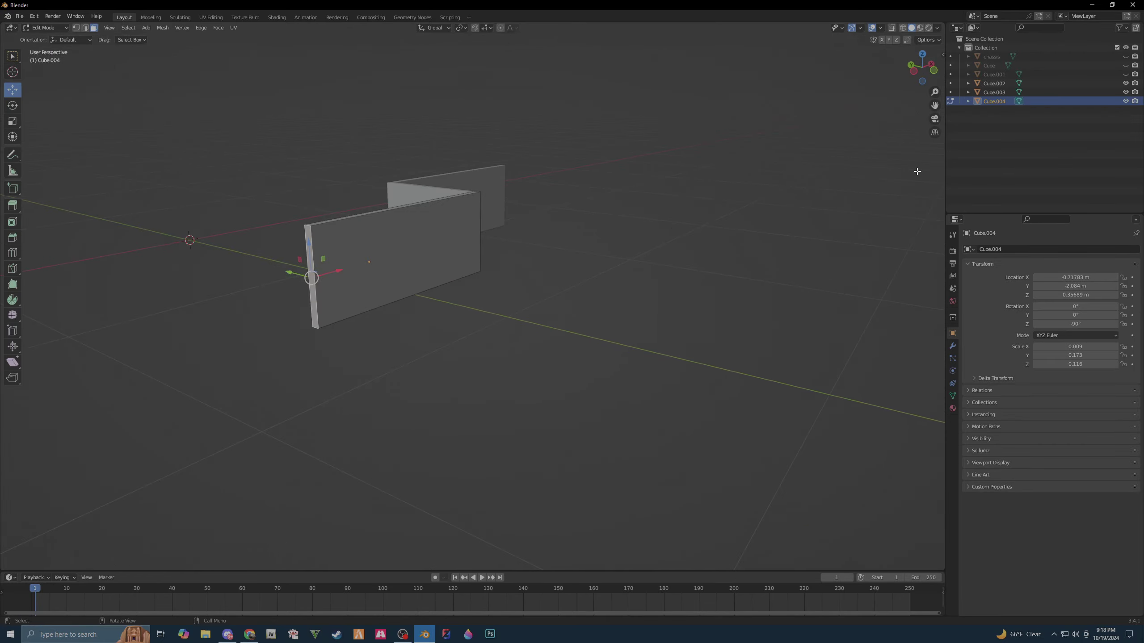
click(1126, 65)
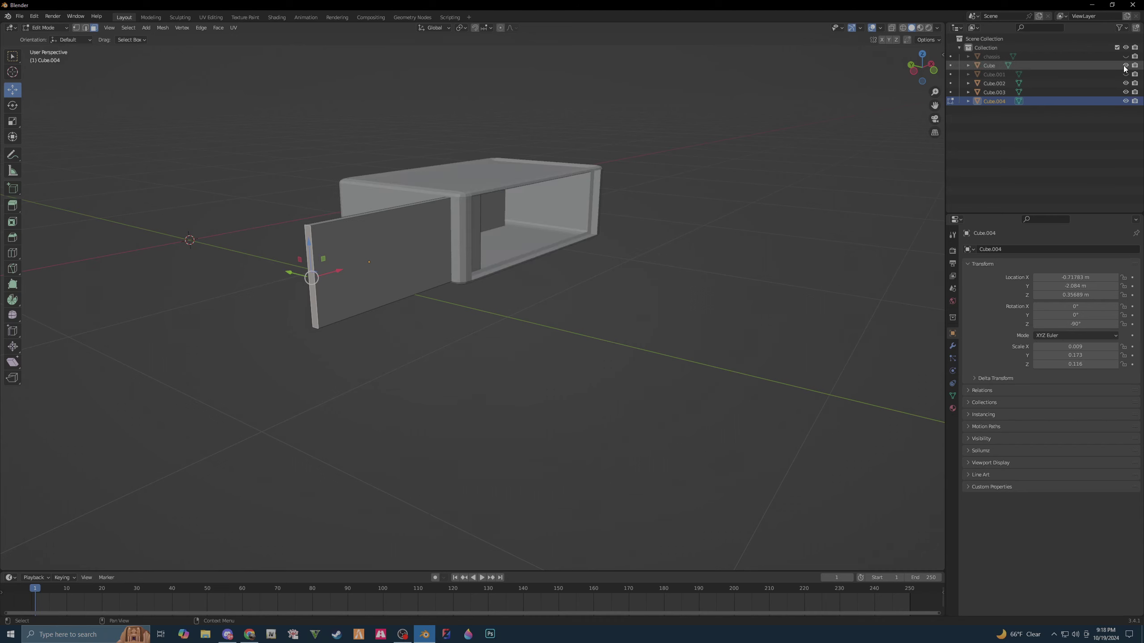
key(g)
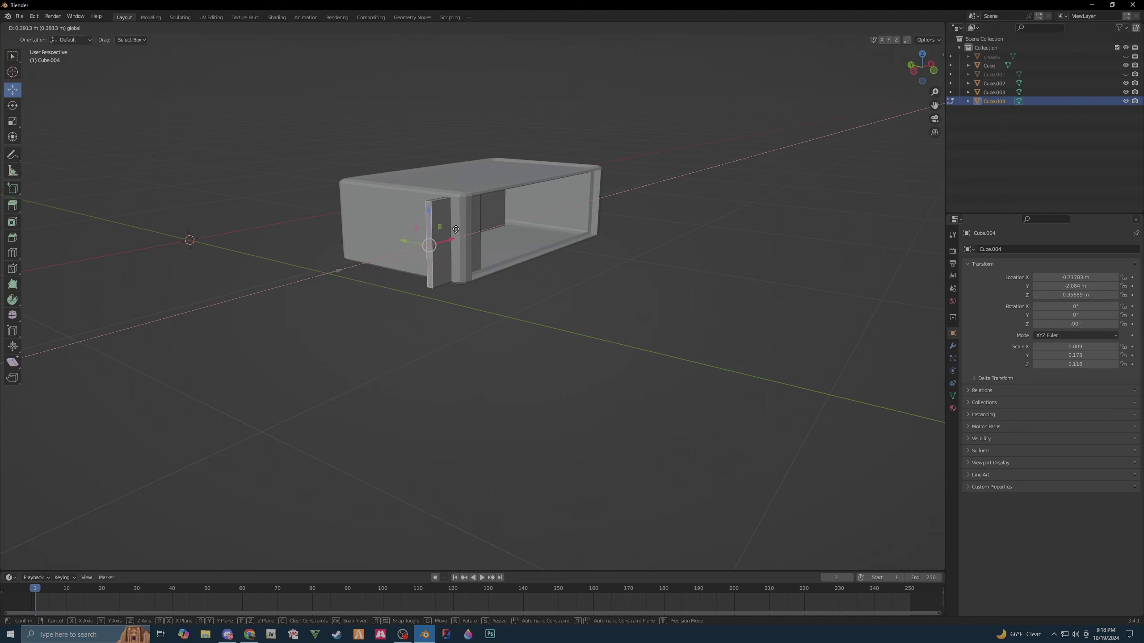
click(475, 224)
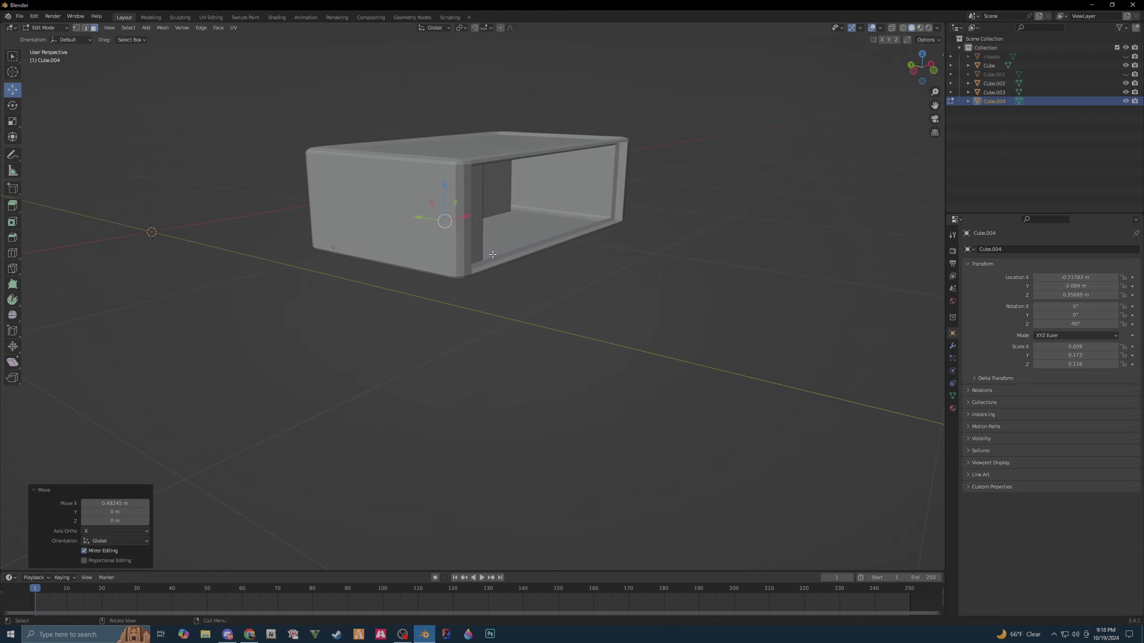
- Zoom in on the panel edge and nudge the end face flush, -0.005651 m along X
middle_drag(475, 224, 267, 253)
scroll(267, 252, up, 3)
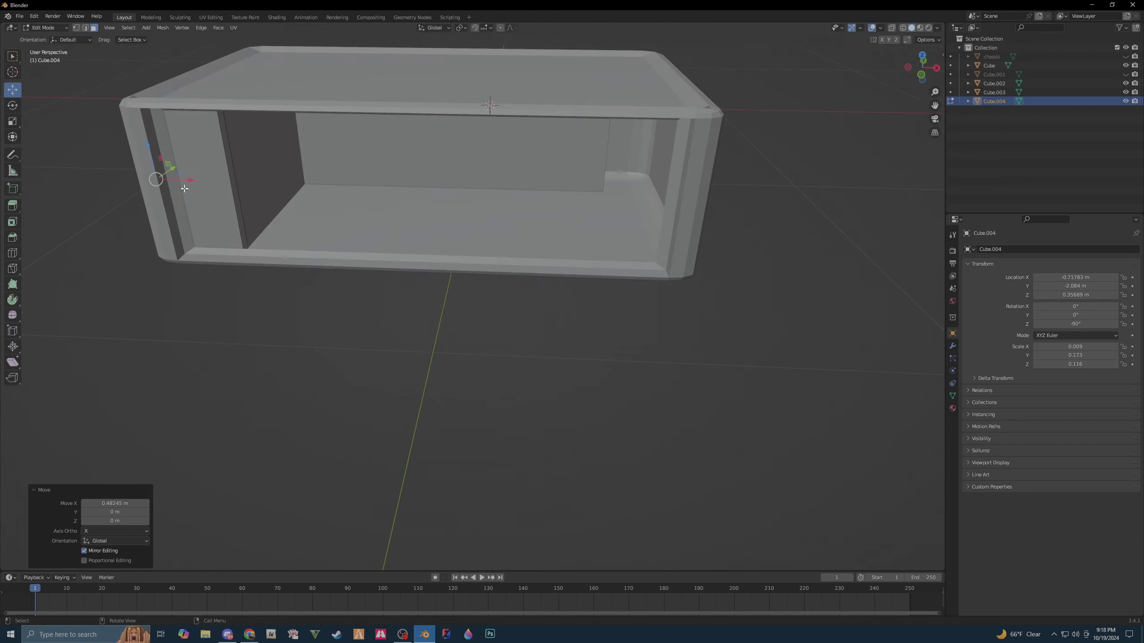
middle_drag(185, 188, 694, 212)
scroll(584, 225, up, 5)
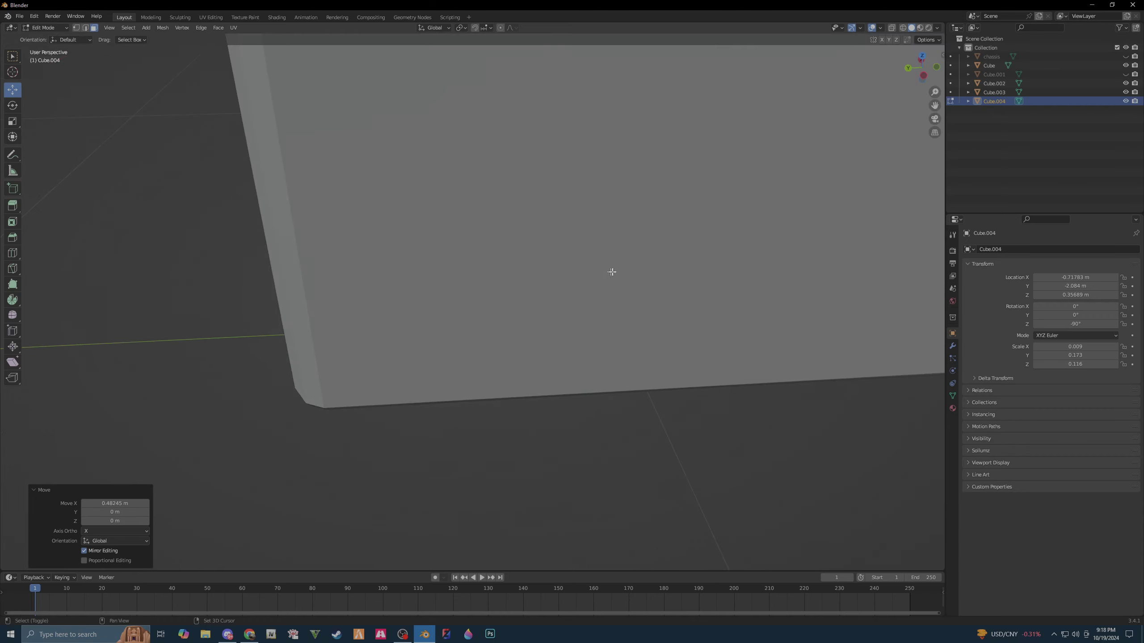
mouse_move(611, 272)
shift+middle_down()
mouse_move(296, 279)
mouse_move(378, 278)
mouse_move(337, 266)
mouse_move(692, 186)
mouse_move(626, 256)
mouse_move(511, 293)
mouse_move(540, 288)
shift+middle_up()
scroll(528, 294, up, 3)
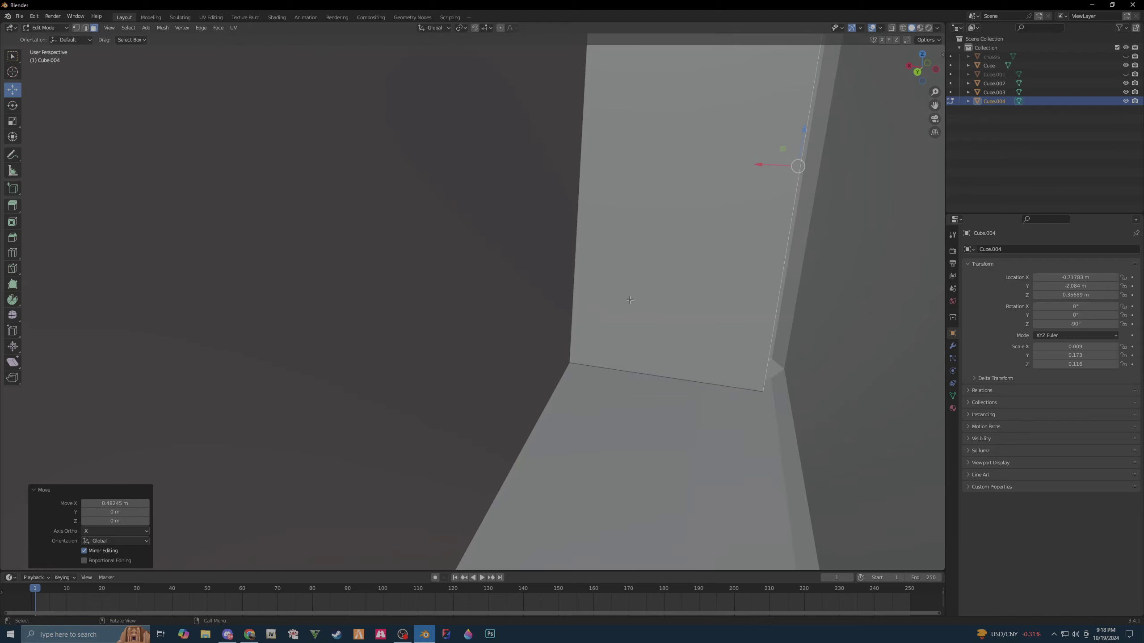
mouse_move(766, 179)
shift+middle_down()
mouse_move(758, 244)
mouse_move(779, 243)
mouse_move(753, 237)
mouse_move(776, 245)
shift+middle_up()
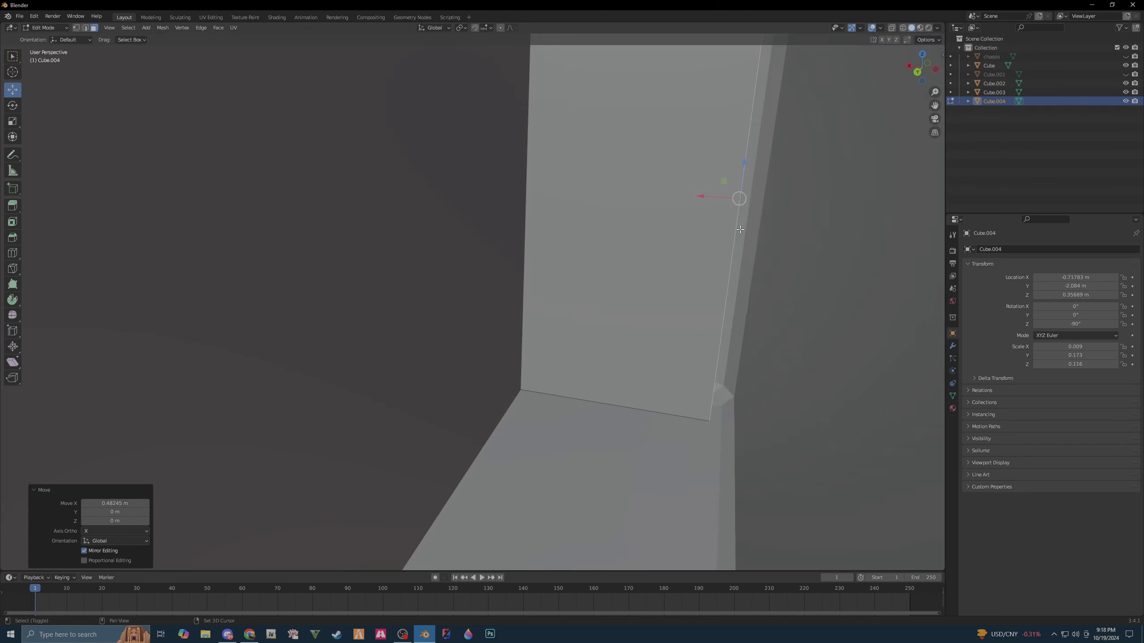
drag(711, 198, 724, 202)
- Zoom back out, clear the mesh selection, and view the box nearly side-on
scroll(743, 279, down, 8)
mouse_move(705, 276)
middle_down()
mouse_move(567, 337)
mouse_move(498, 339)
mouse_move(535, 339)
mouse_move(541, 324)
mouse_move(564, 320)
middle_up()
scroll(607, 347, up, 4)
scroll(620, 351, down, 4)
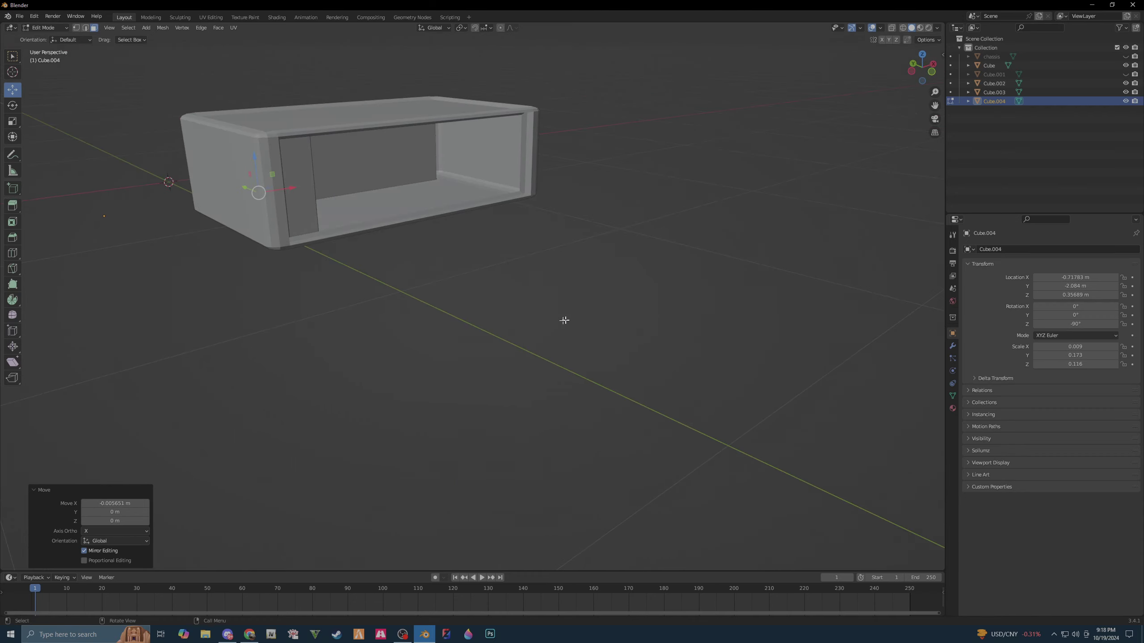
click(623, 389)
mouse_move(511, 377)
middle_down()
mouse_move(572, 373)
mouse_move(535, 353)
mouse_move(594, 370)
middle_up()
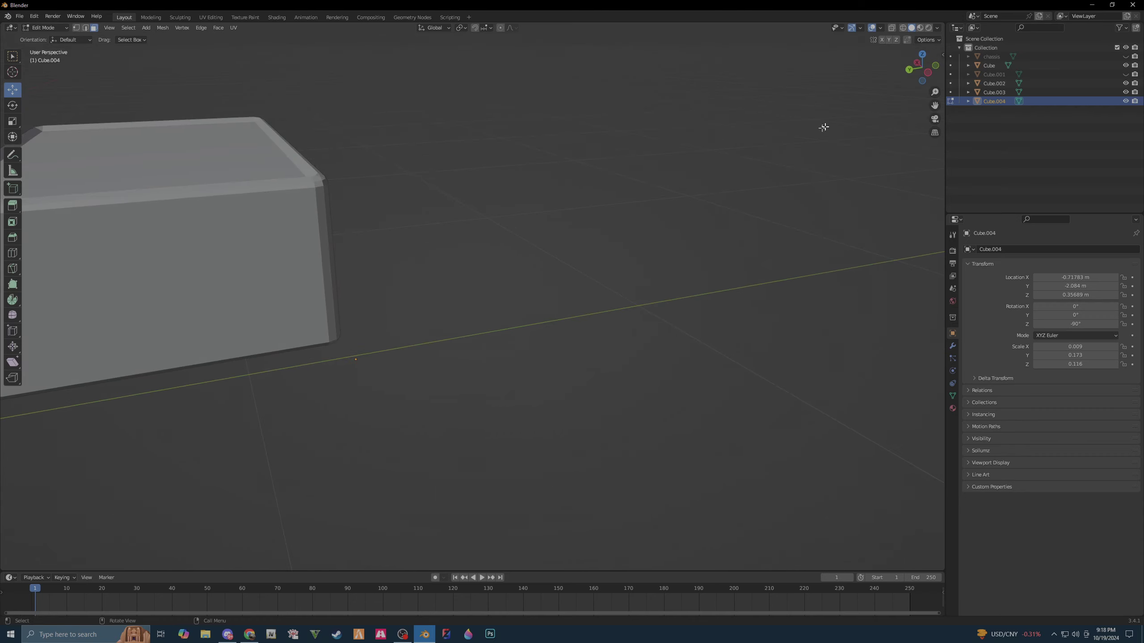
click(927, 75)
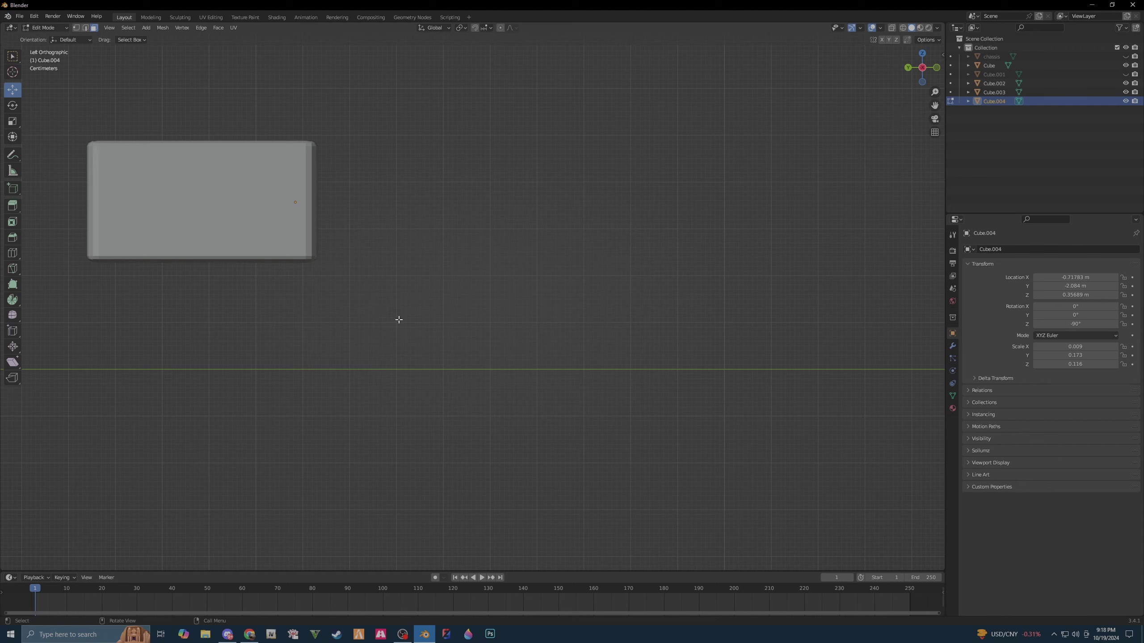
key(Tab)
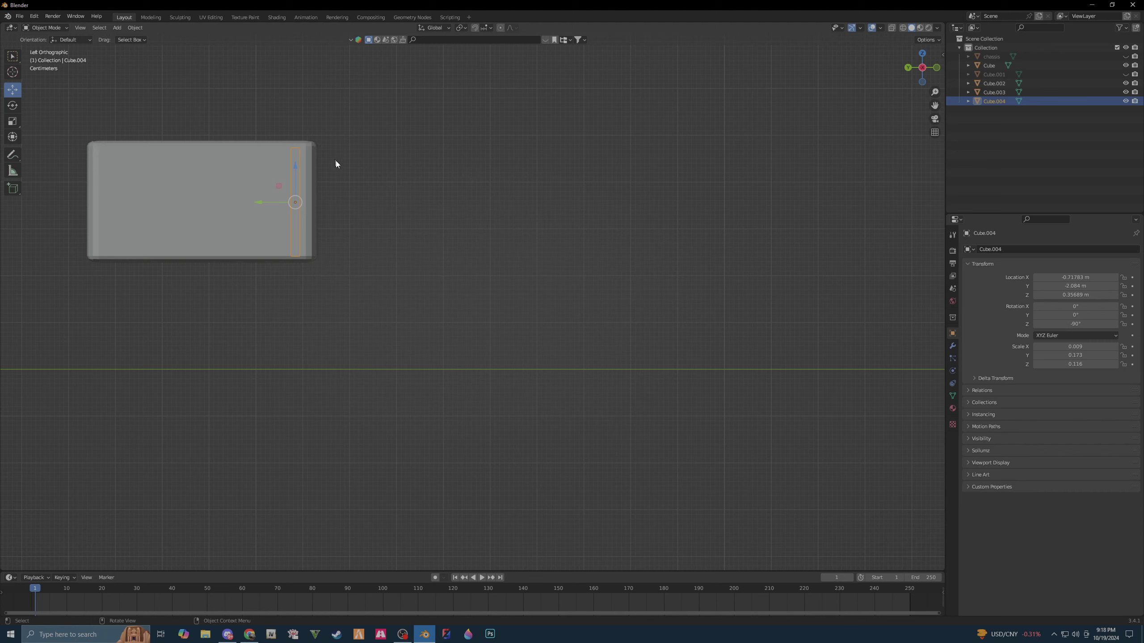
click(206, 187)
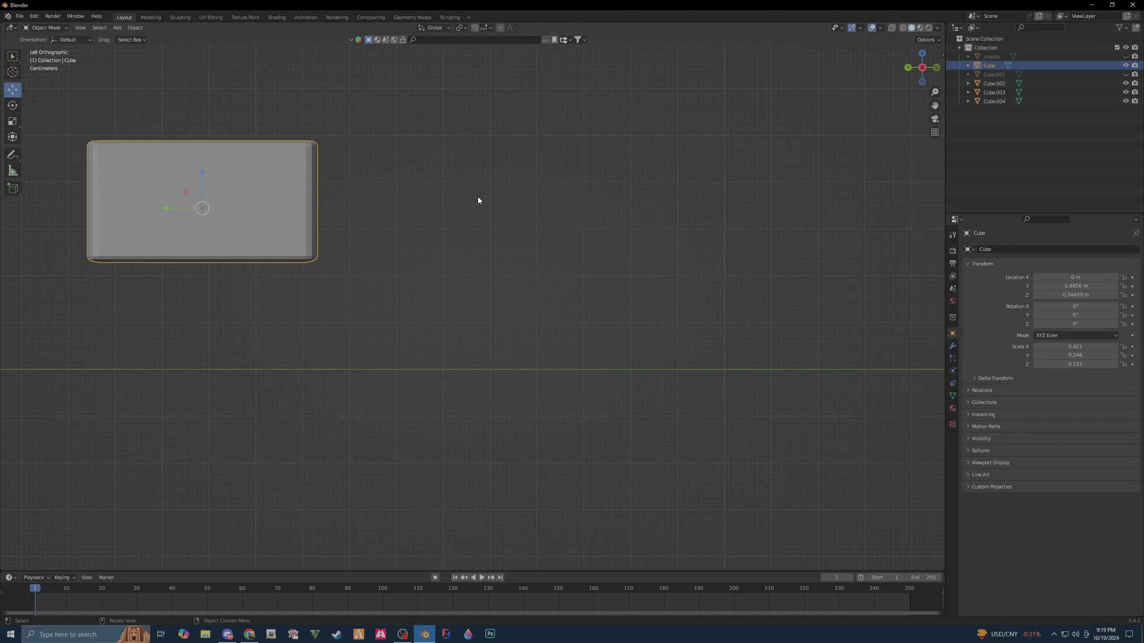
key(Tab)
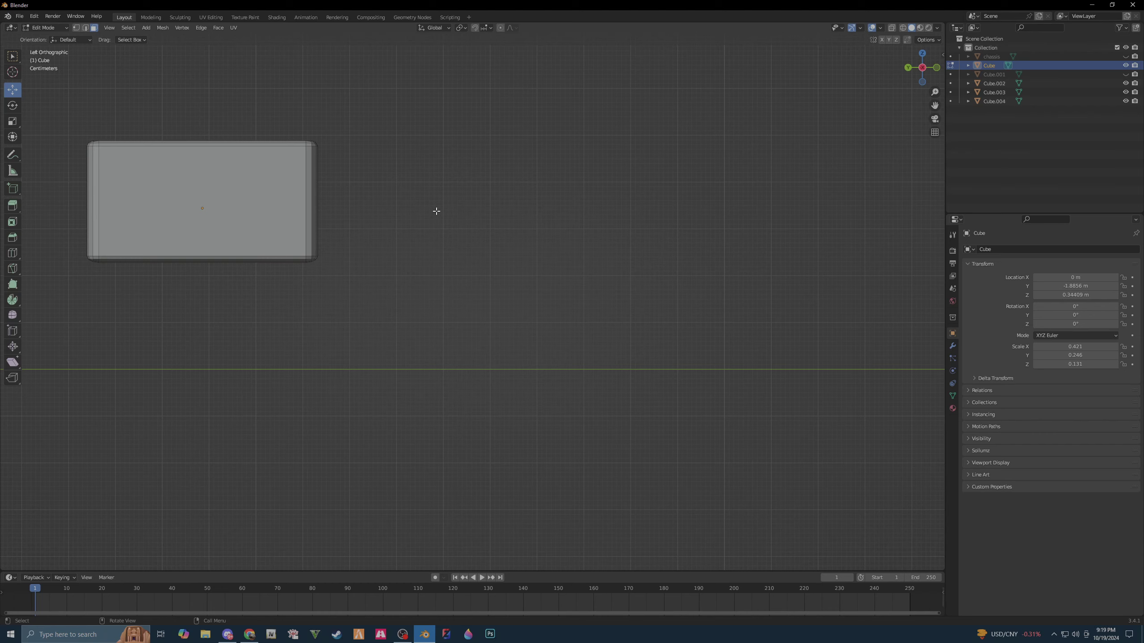
key(Tab)
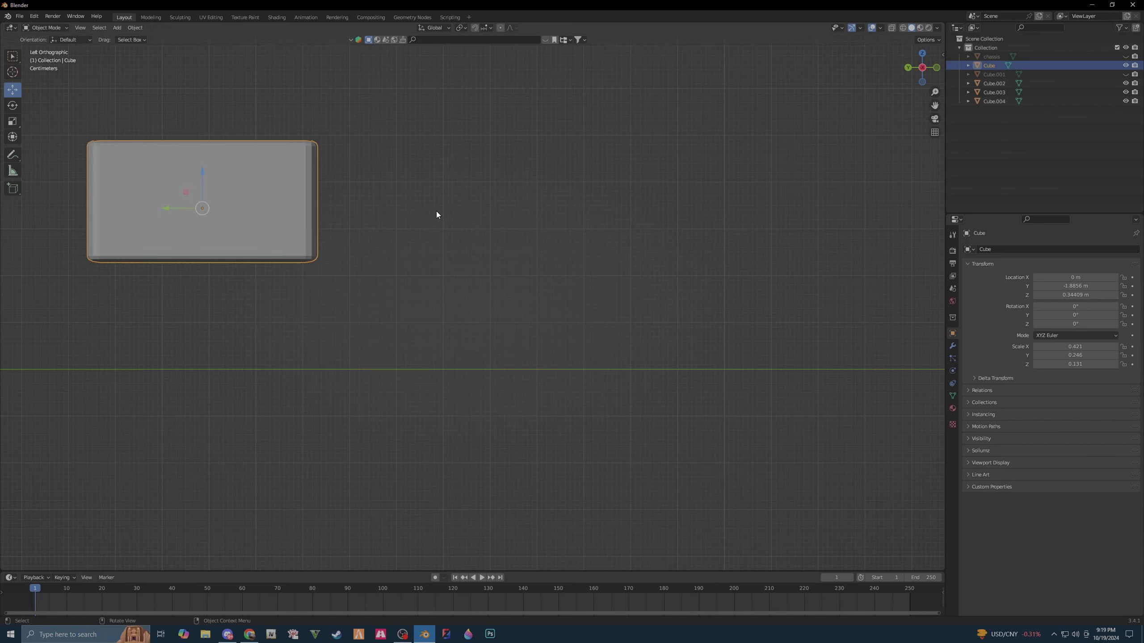
mouse_move(436, 211)
middle_down()
mouse_move(604, 255)
mouse_move(529, 286)
middle_up()
drag(601, 265, 655, 293)
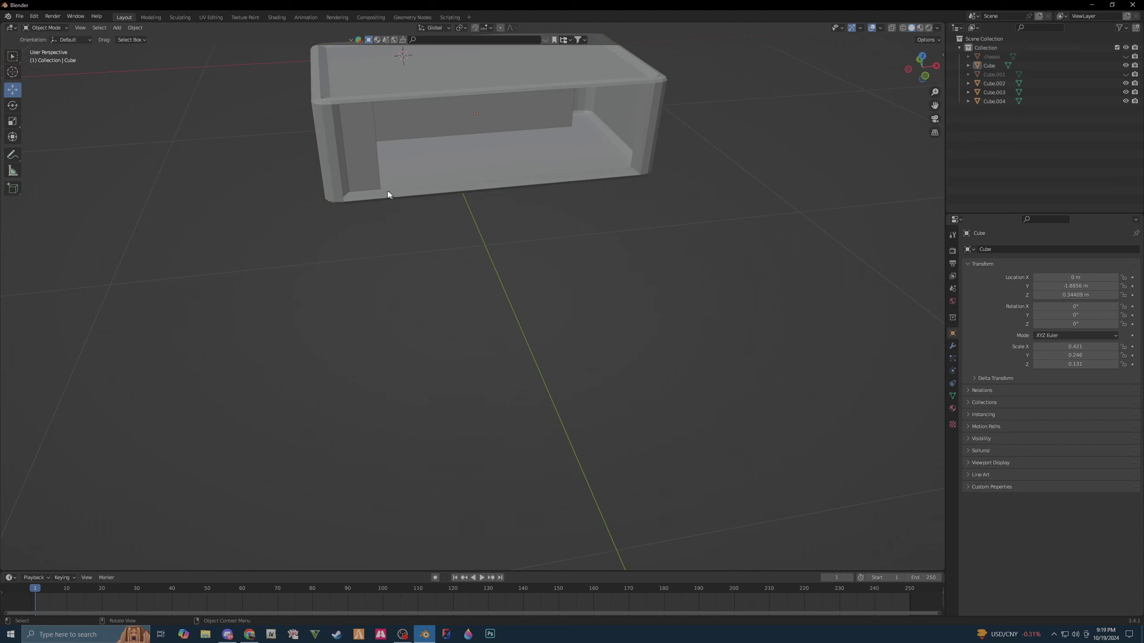
- Duplicate the end panel Cube.004 in place and set the copy's origin to its geometry
click(361, 158)
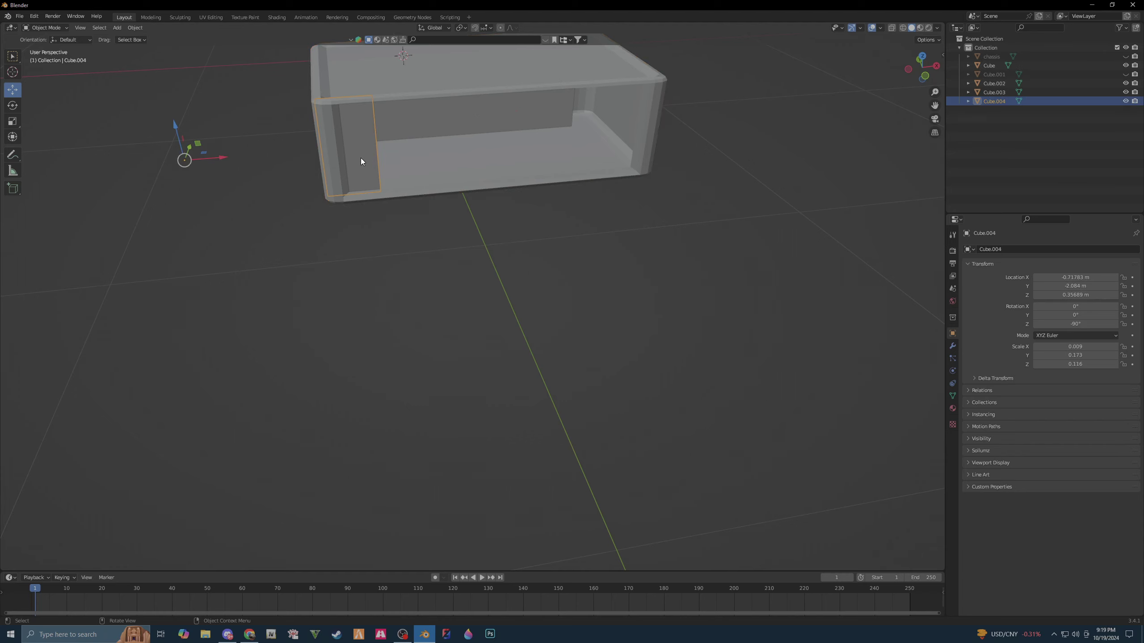
key(shift+d)
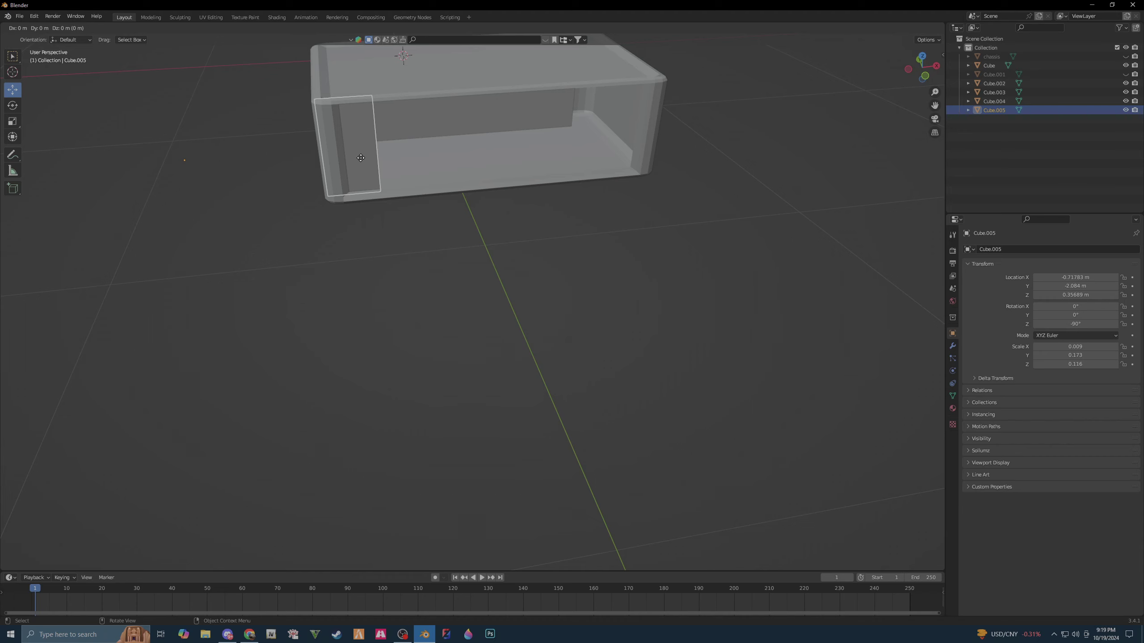
right_click(361, 158)
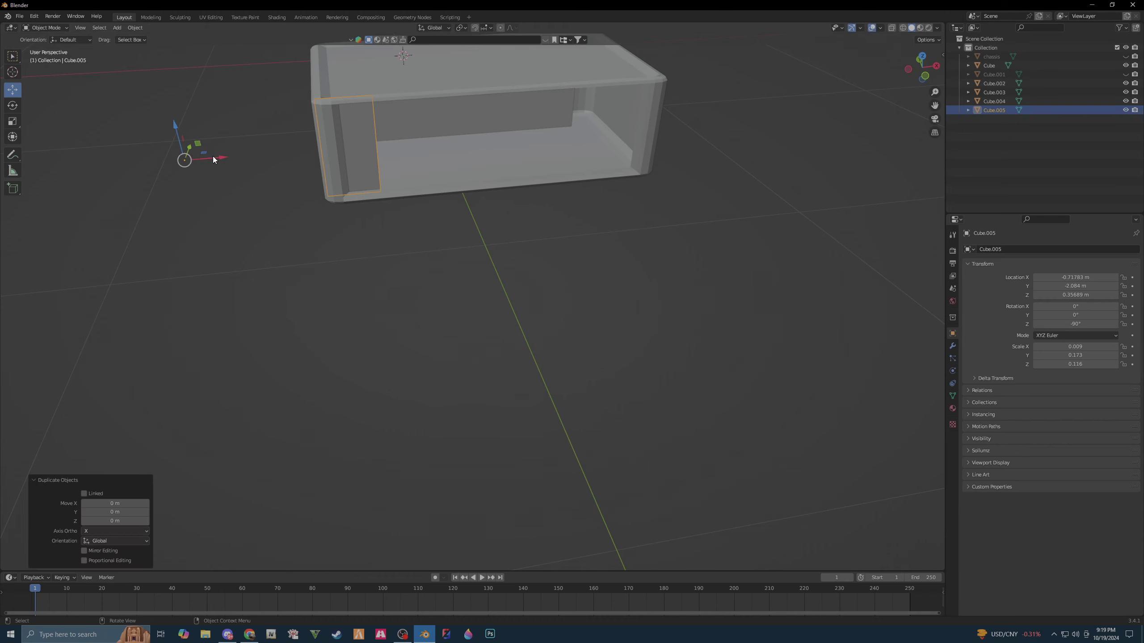
right_click(347, 156)
mouse_move(314, 196)
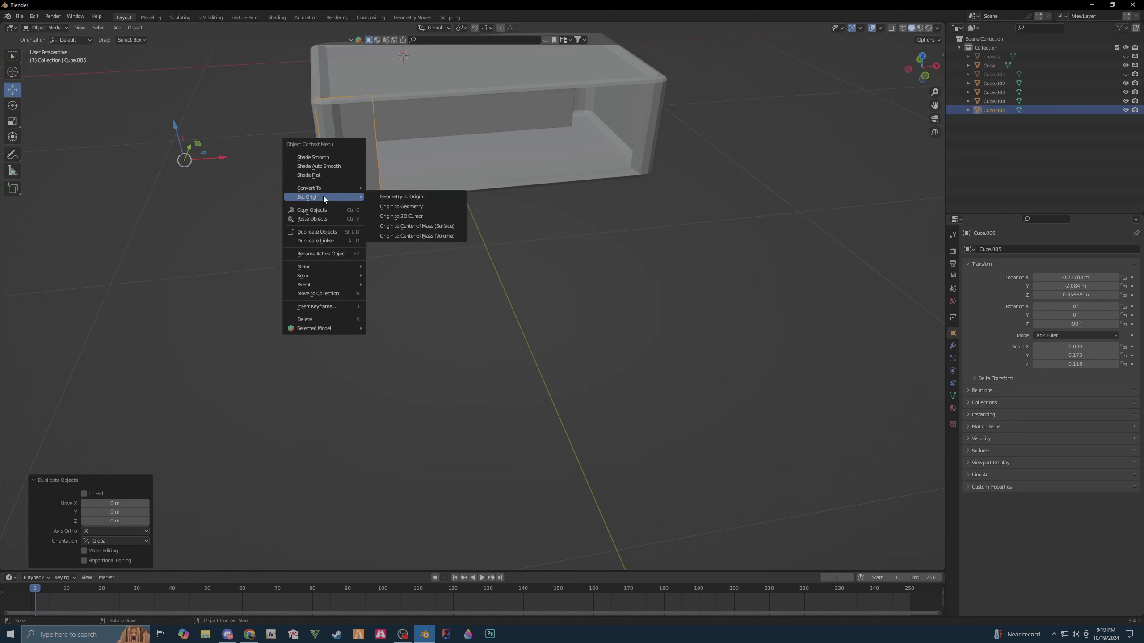
click(415, 211)
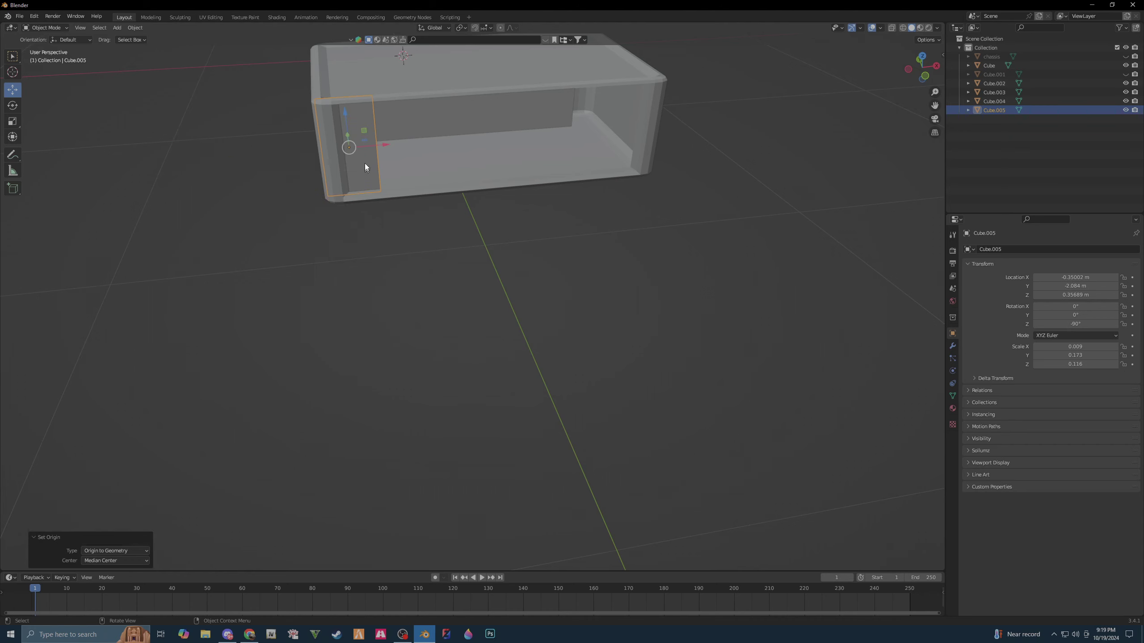
- Move the copy outward past the box end, scale it along X into a thicker block, and nudge it along Y
drag(380, 145, 304, 152)
mouse_move(304, 152)
middle_down()
mouse_move(422, 203)
mouse_move(353, 267)
middle_up()
scroll(430, 195, up, 3)
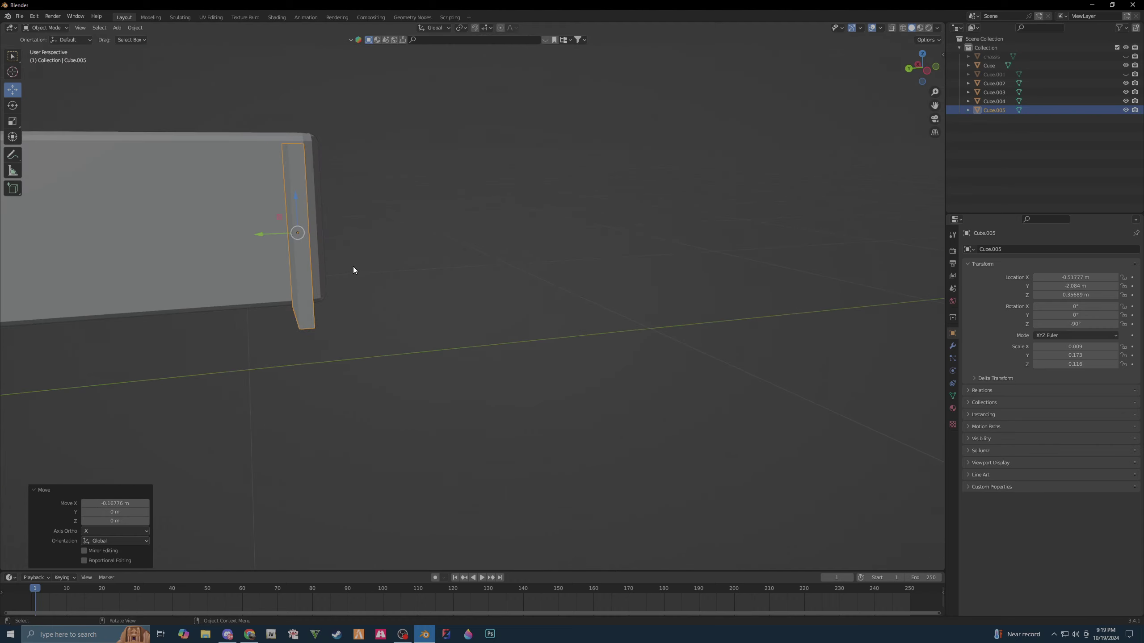
key(shift+space)
key(s)
drag(275, 235, 175, 245)
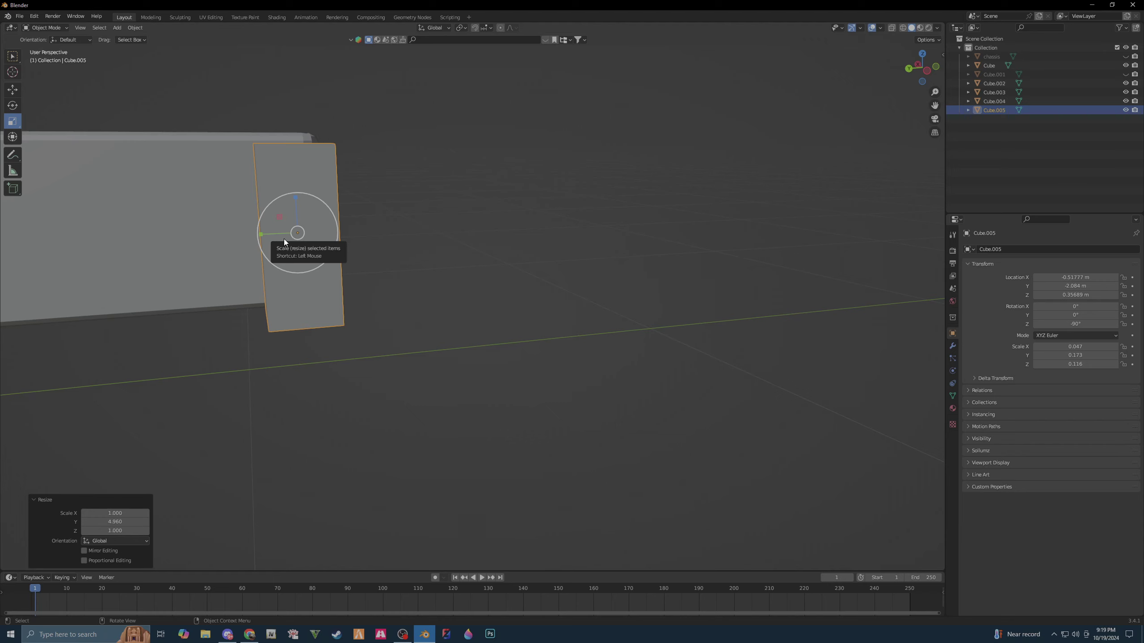
key(shift+space)
key(g)
drag(264, 234, 222, 237)
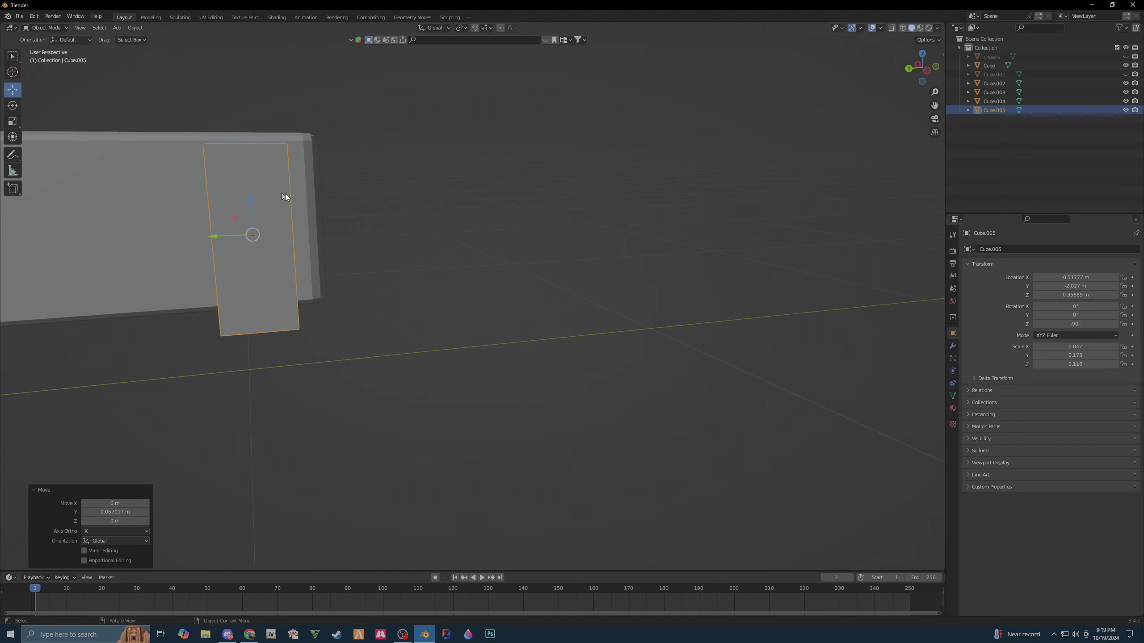
middle_drag(285, 197, 431, 204)
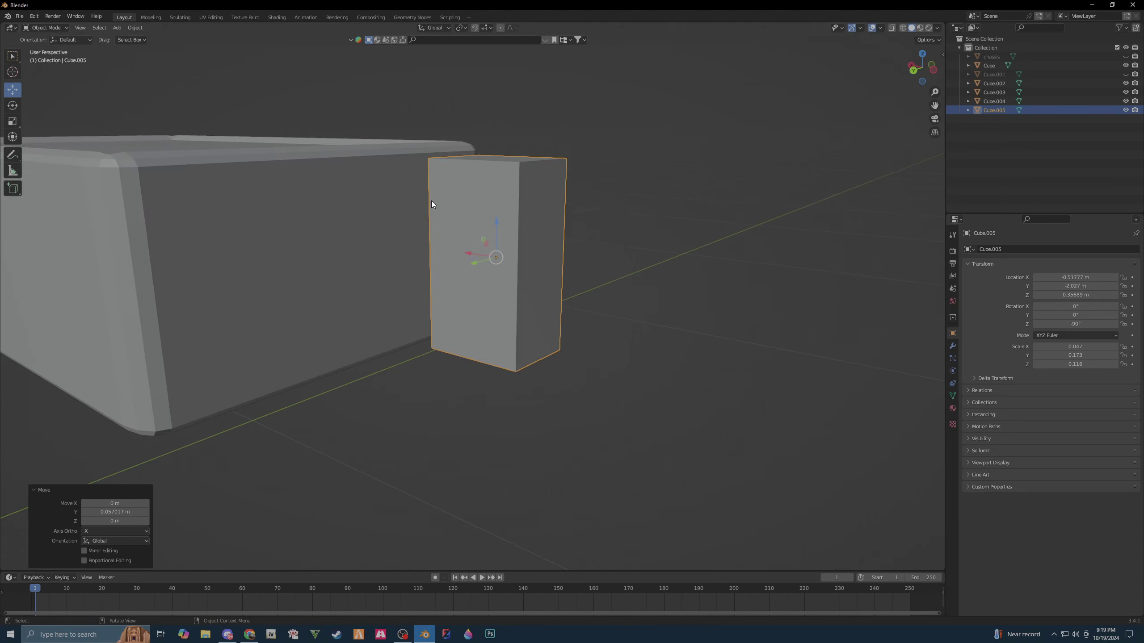
- In Edit Mode with edge select, pick the block's top and bottom edges
key(Tab)
key(2)
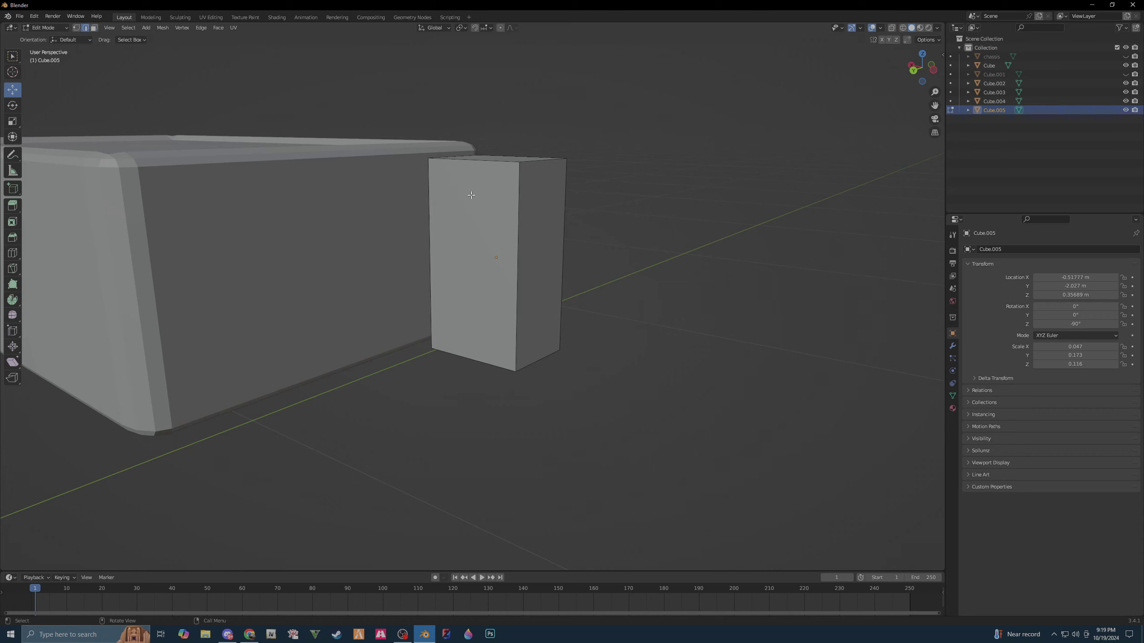
click(484, 161)
shift+click(477, 361)
click(478, 158)
shift+click(477, 361)
scroll(476, 360, down, 5)
middle_drag(472, 388, 432, 378)
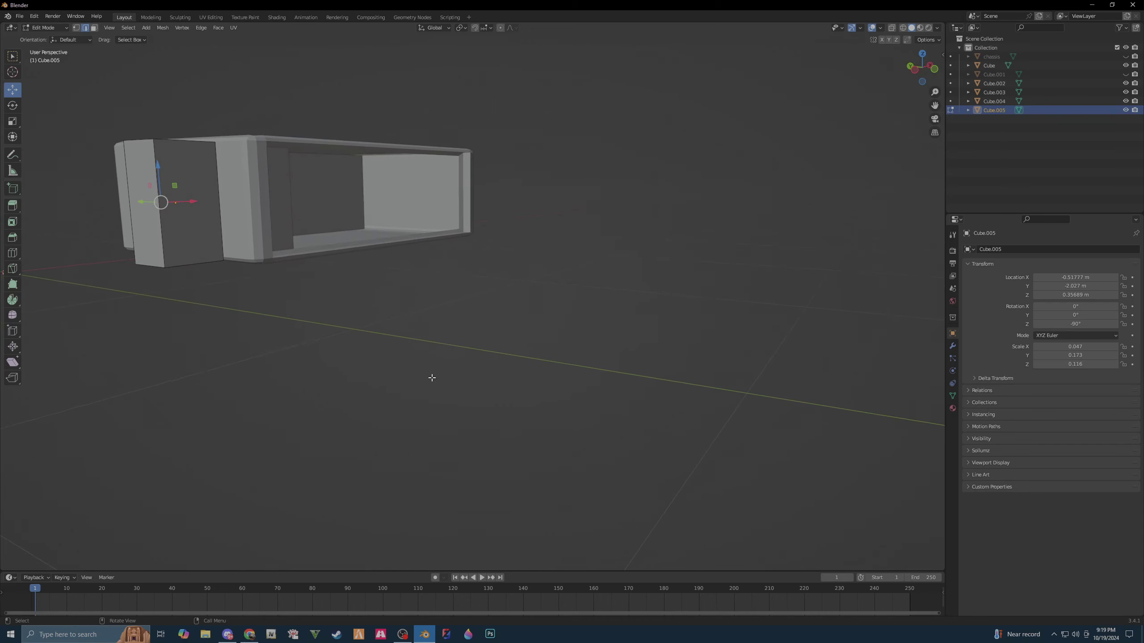
shift+click(198, 263)
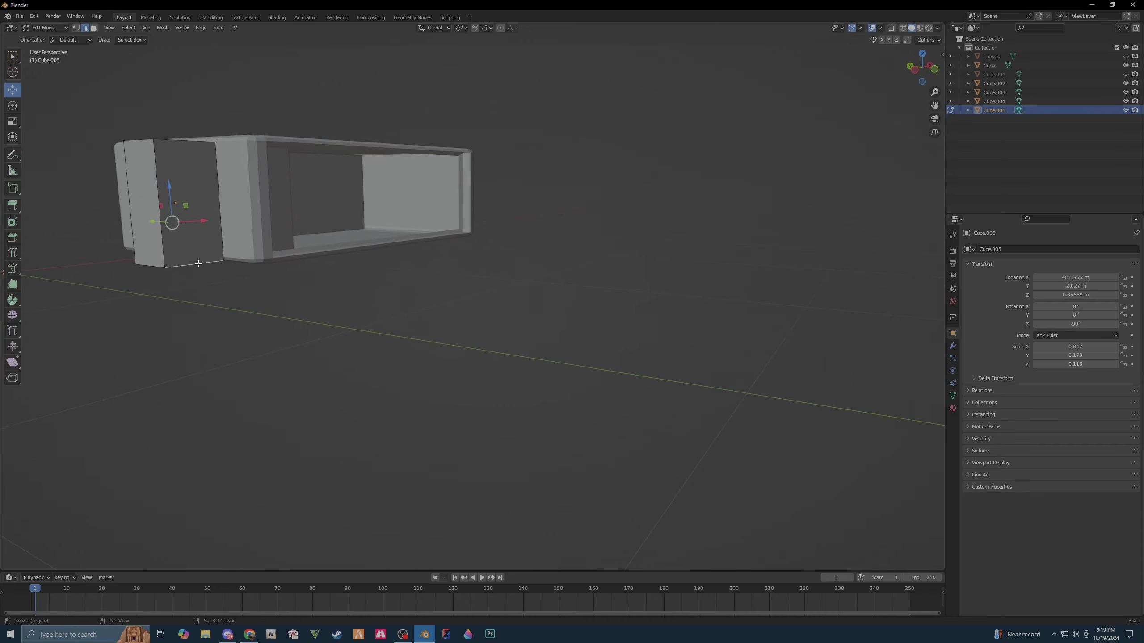
shift+click(188, 141)
middle_drag(187, 141, 326, 225)
scroll(326, 225, up, 4)
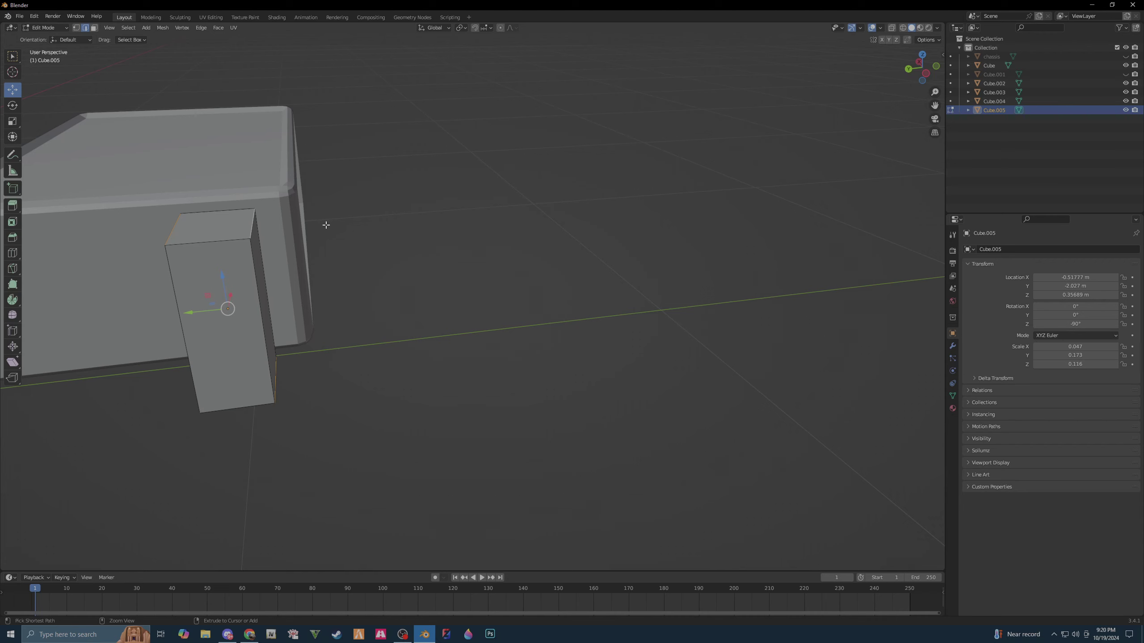
- Select all of Cube.005 and bevel every edge with 3 segments at 0.0977 m, then leave Edit Mode
key(ctrl+b)
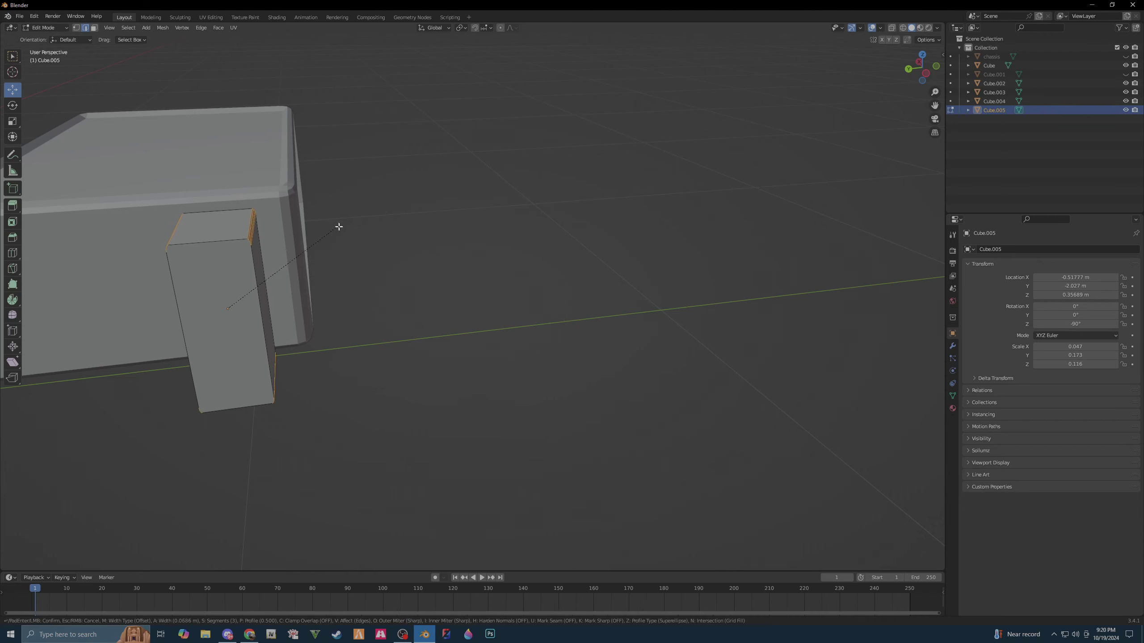
key(Escape)
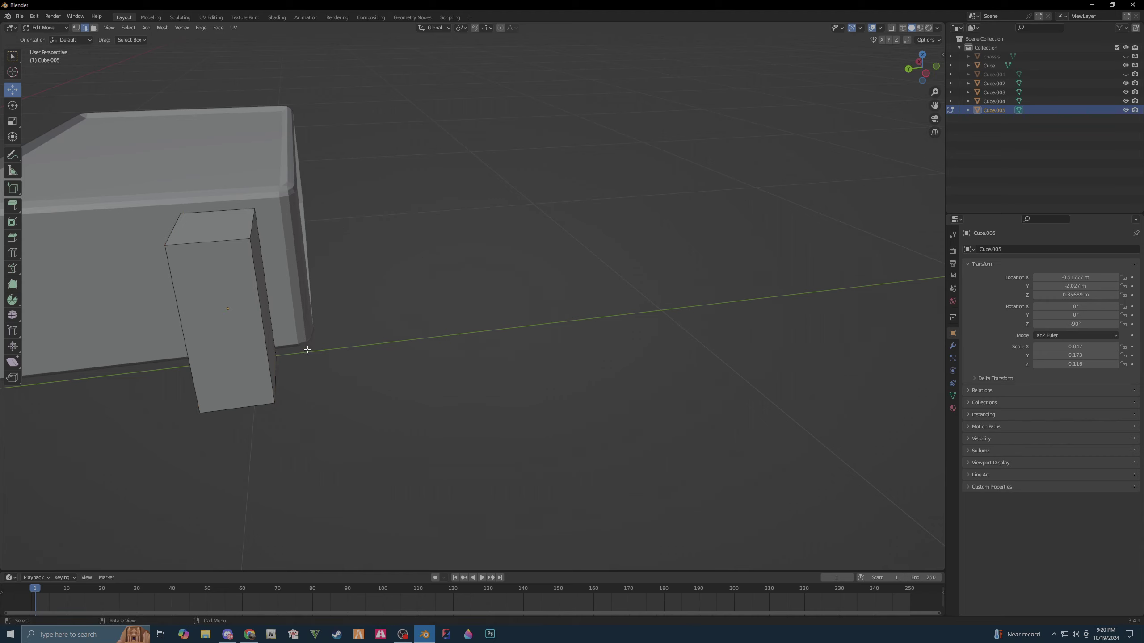
key(3)
click(240, 337)
middle_drag(230, 332, 409, 344)
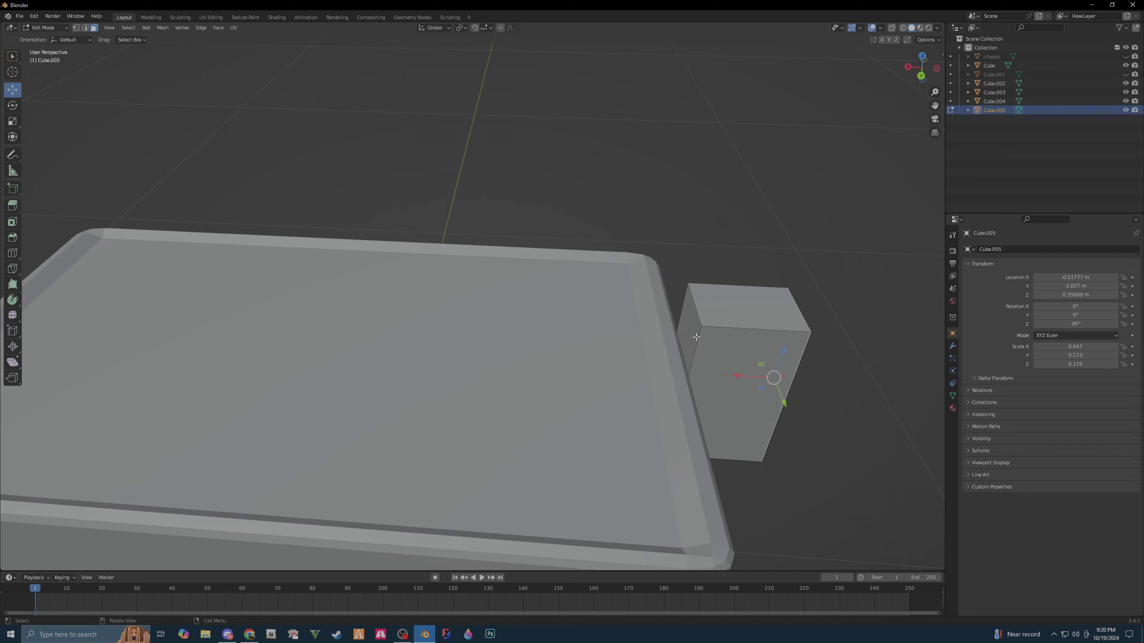
middle_drag(779, 424, 785, 402)
key(a)
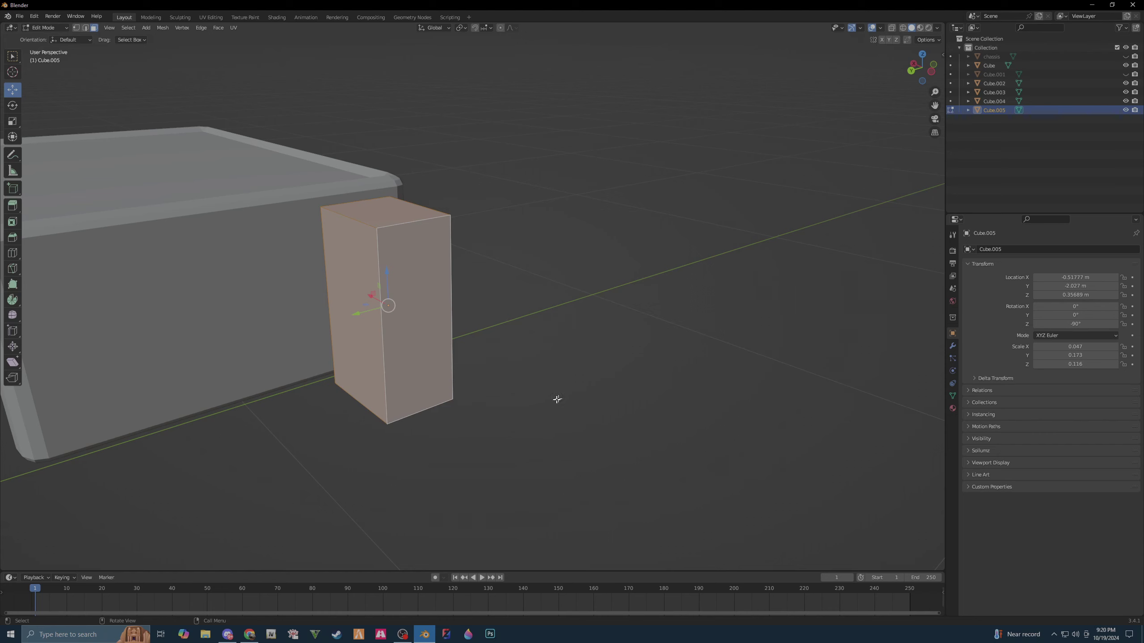
key(ctrl+b)
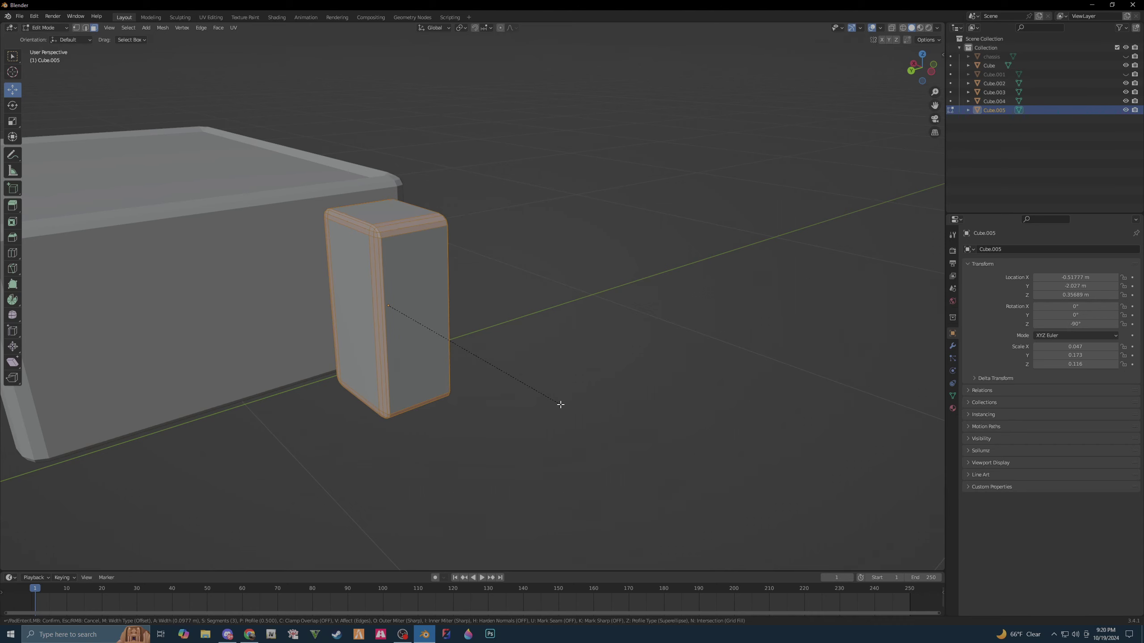
click(560, 404)
mouse_move(561, 404)
middle_down()
mouse_move(596, 399)
mouse_move(581, 402)
middle_up()
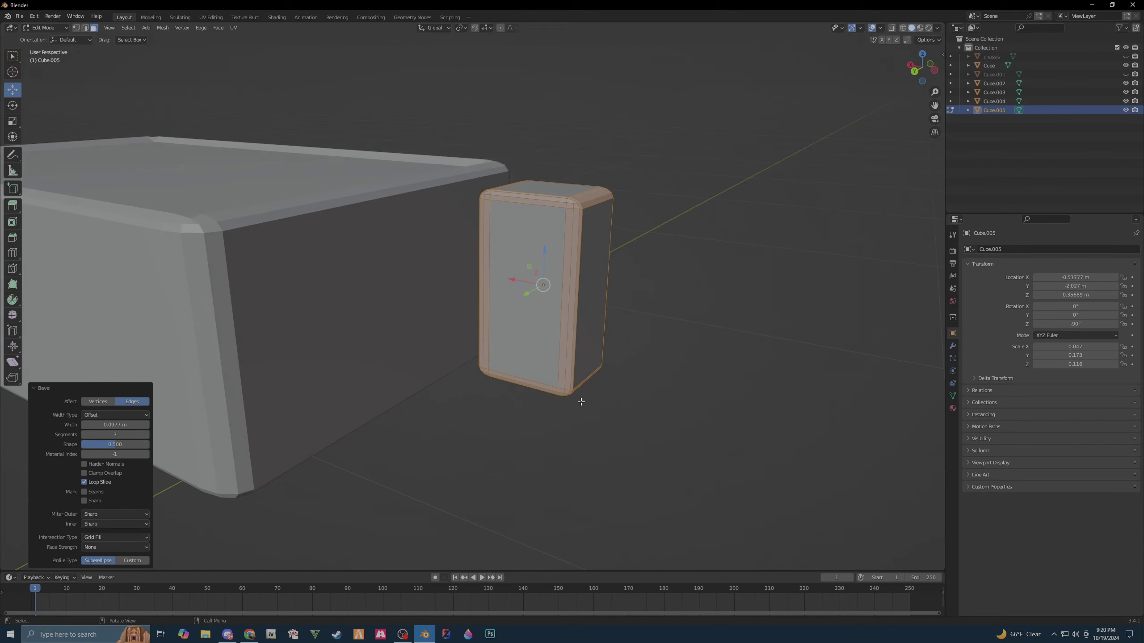
key(Tab)
- Scale Cube.005 to about half its thickness and give it smooth shading
key(shift+space)
key(s)
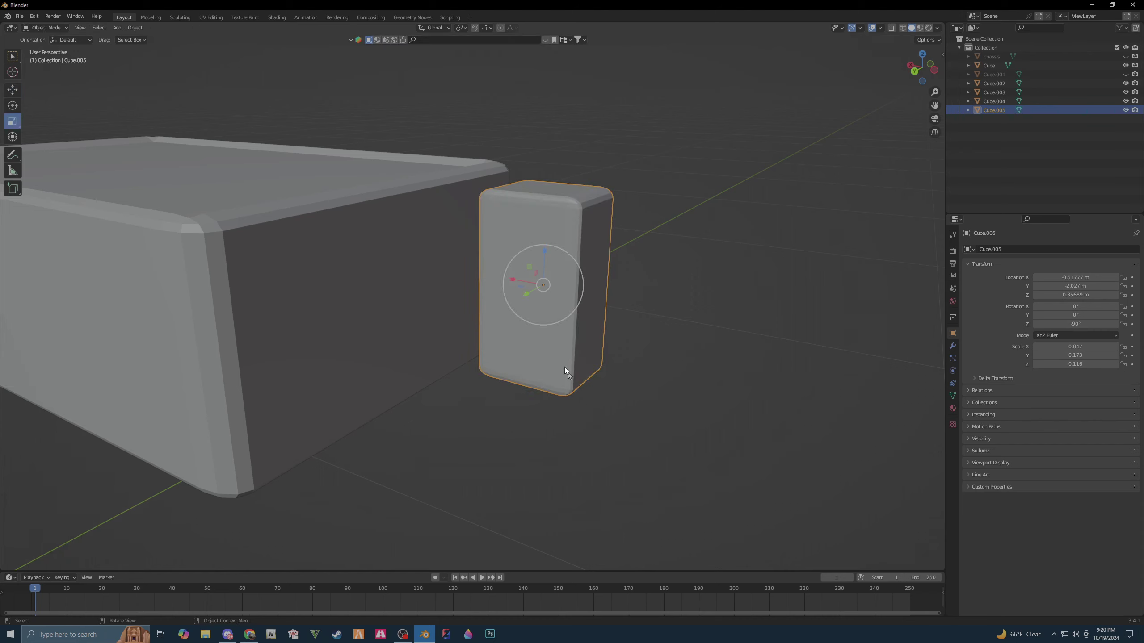
drag(516, 283, 530, 285)
mouse_move(608, 302)
middle_down()
mouse_move(572, 311)
mouse_move(605, 315)
mouse_move(592, 308)
mouse_move(590, 332)
middle_up()
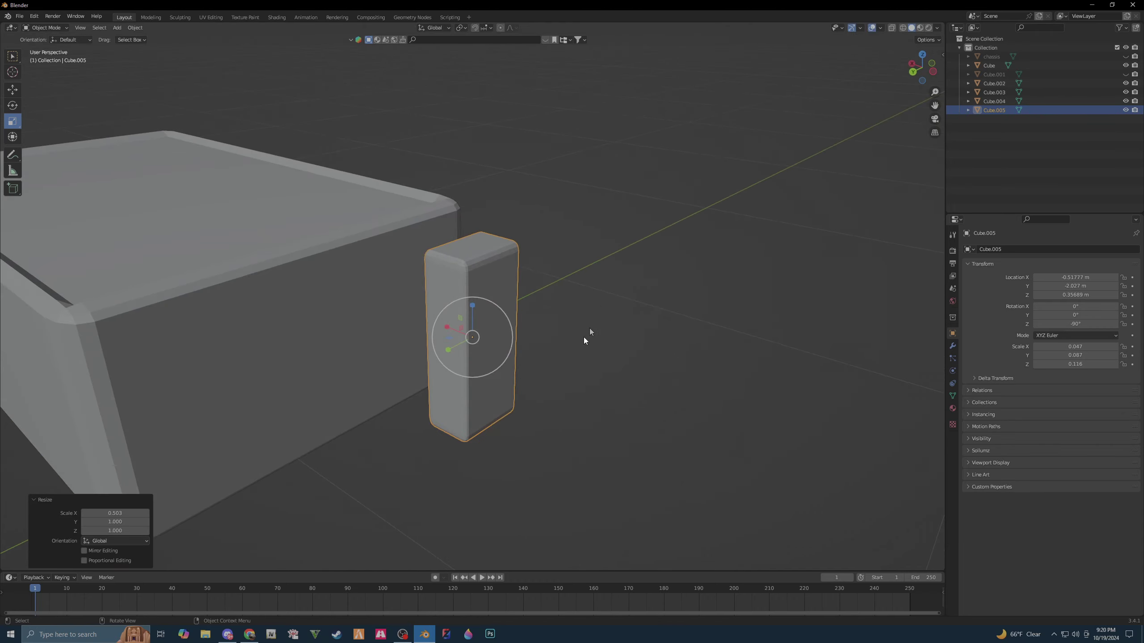
right_click(512, 396)
mouse_move(463, 396)
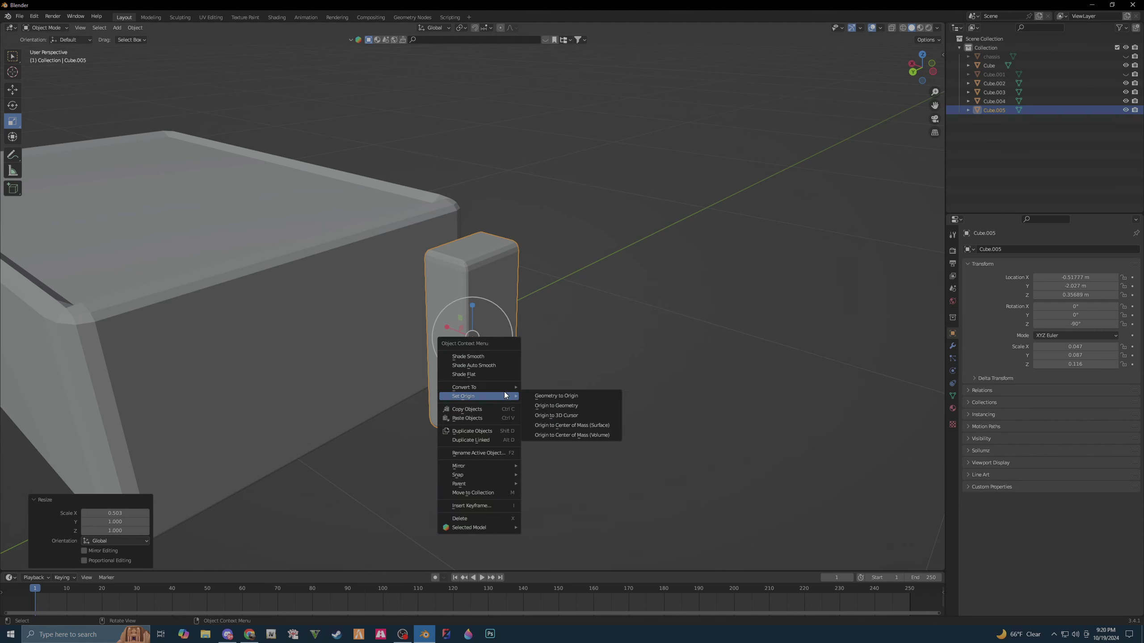
click(489, 364)
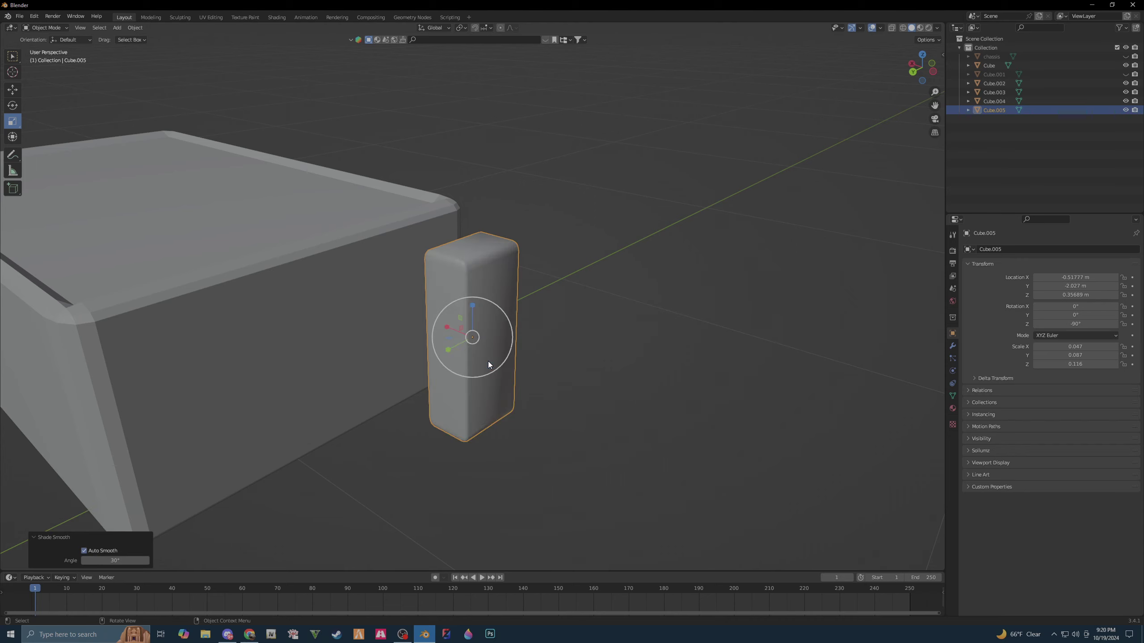
- Move the block 0.0999 m along X so it sits against the box's end panel
mouse_move(488, 362)
middle_down()
mouse_move(513, 373)
mouse_move(493, 374)
mouse_move(540, 375)
middle_up()
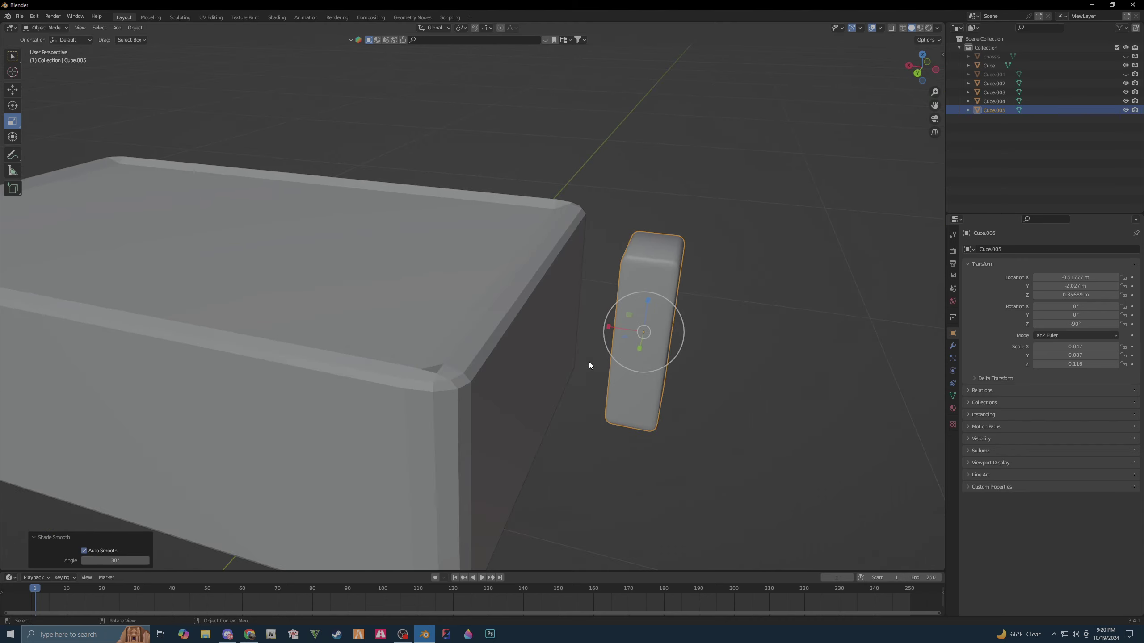
key(shift+space)
key(g)
drag(614, 326, 545, 330)
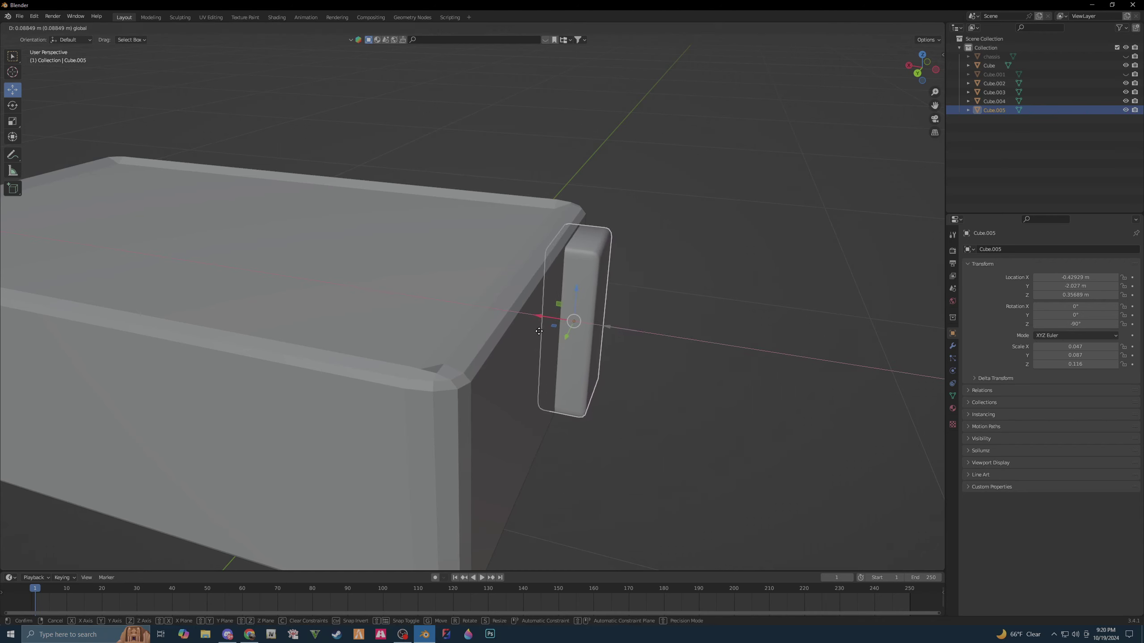
drag(544, 330, 531, 332)
middle_drag(575, 392, 539, 374)
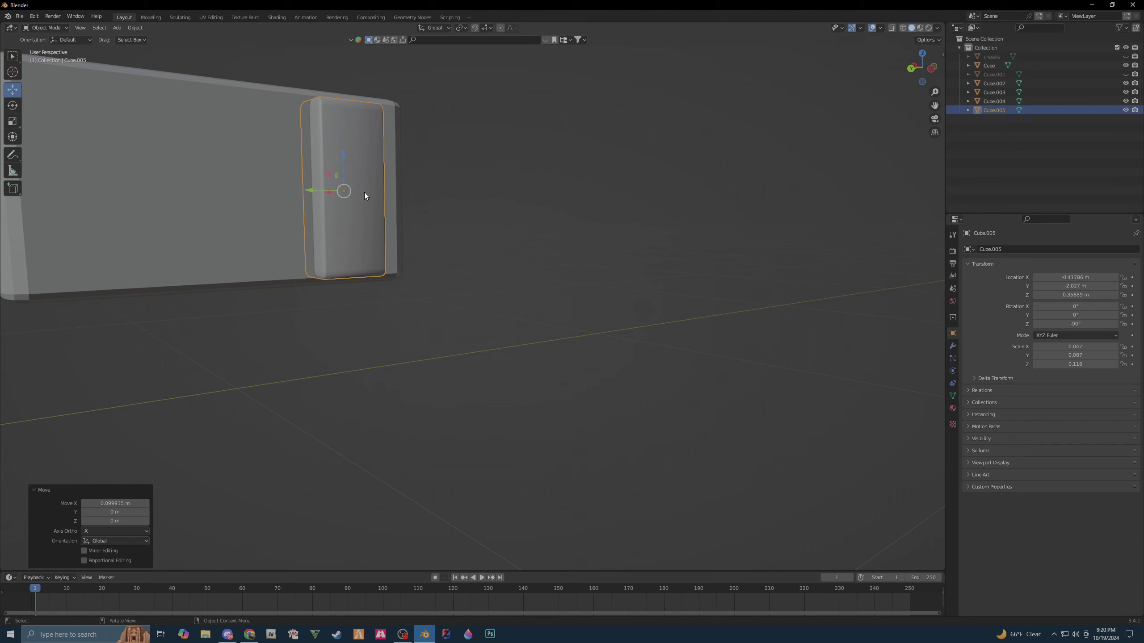
- Shorten the block vertically to a Z scale of 0.103
key(shift+space)
key(s)
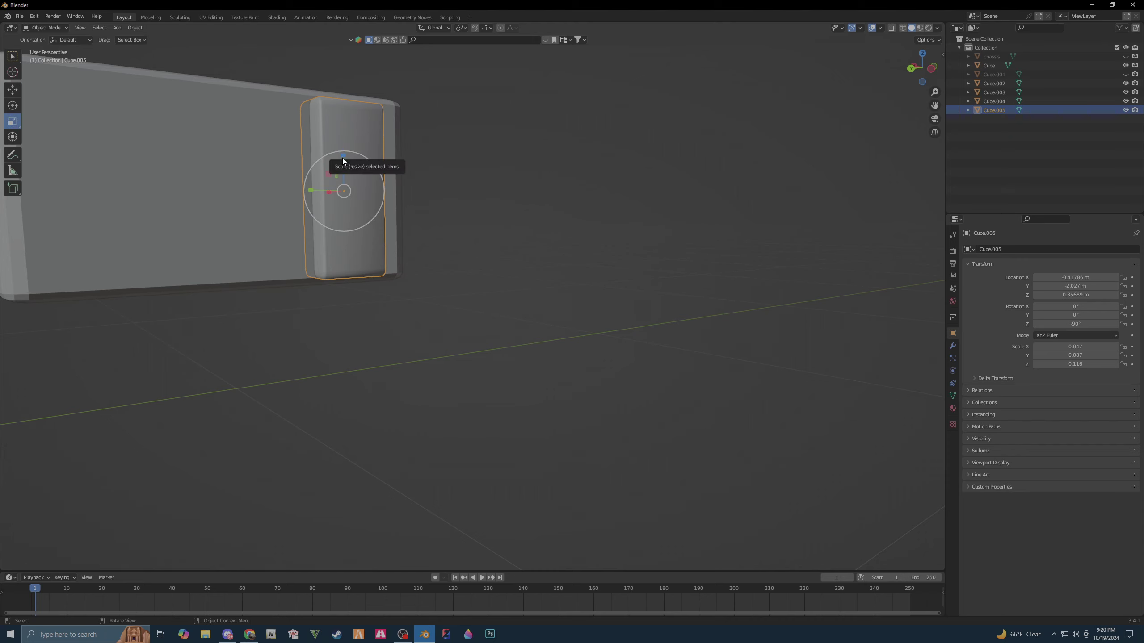
drag(345, 156, 334, 186)
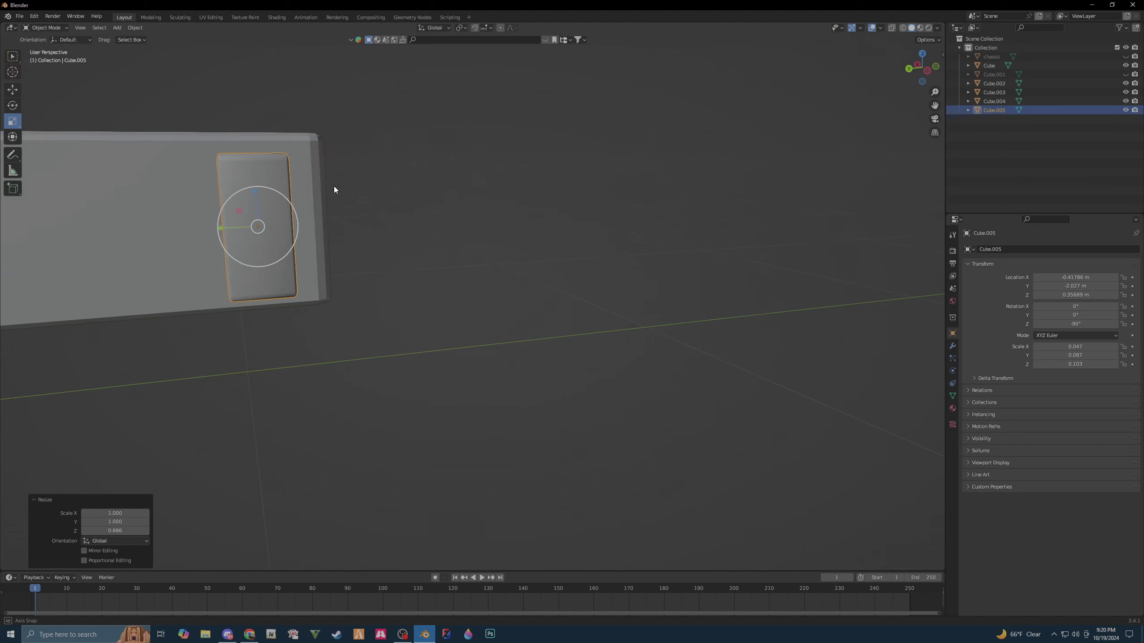
mouse_move(334, 186)
middle_down()
mouse_move(435, 225)
mouse_move(427, 218)
middle_up()
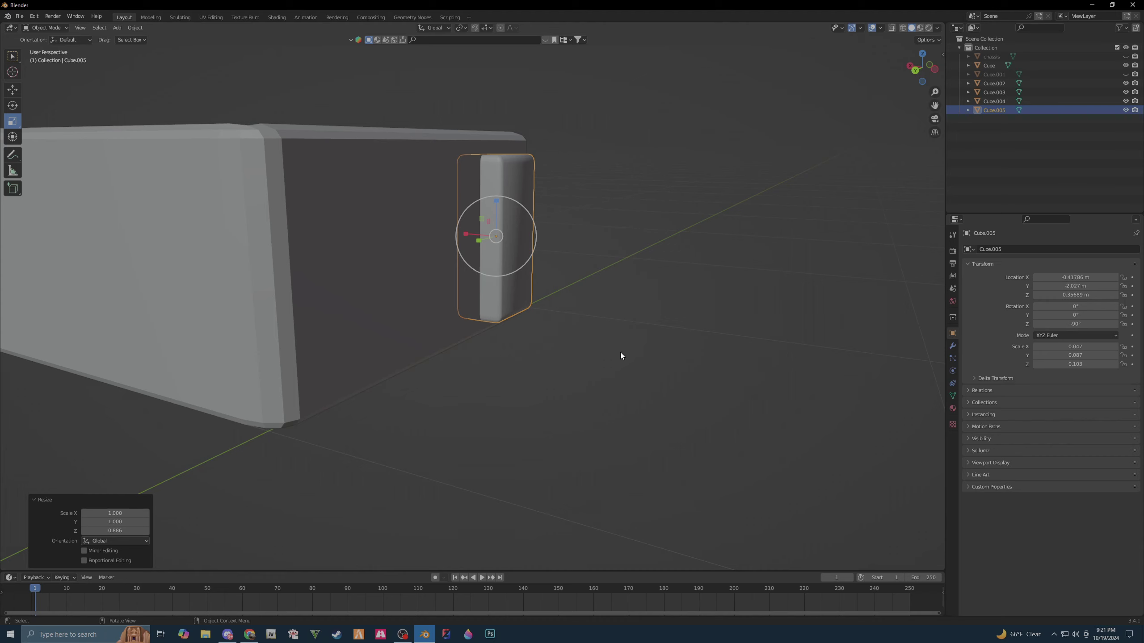
click(406, 342)
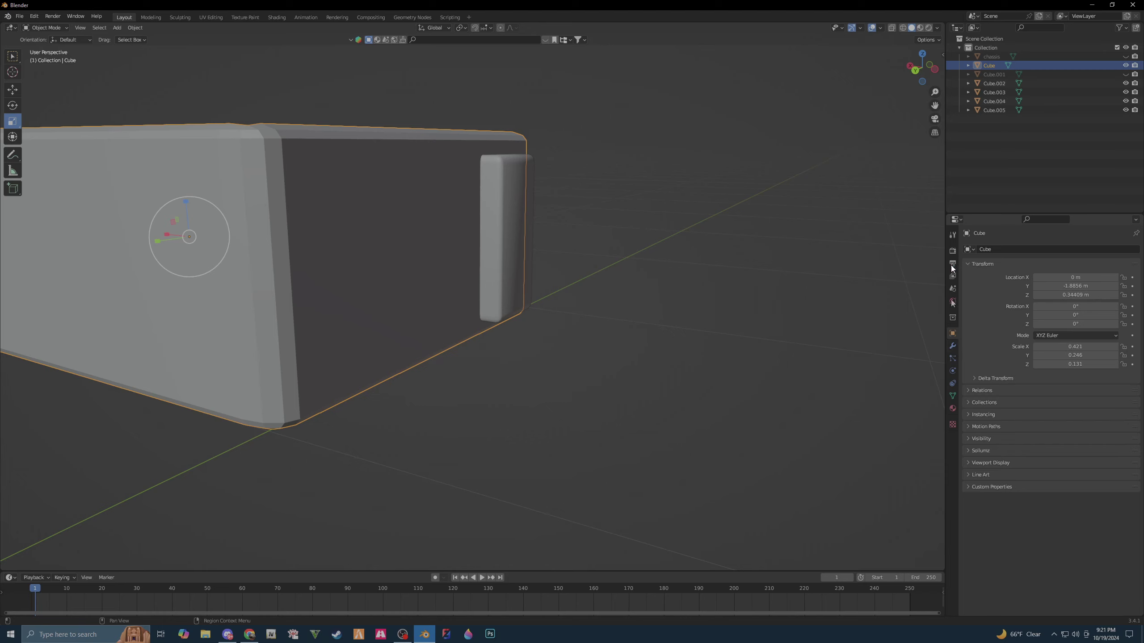
- Apply a Boolean Difference modifier to Cube with Cube.005 as the cutter, then hide Cube.005
click(953, 346)
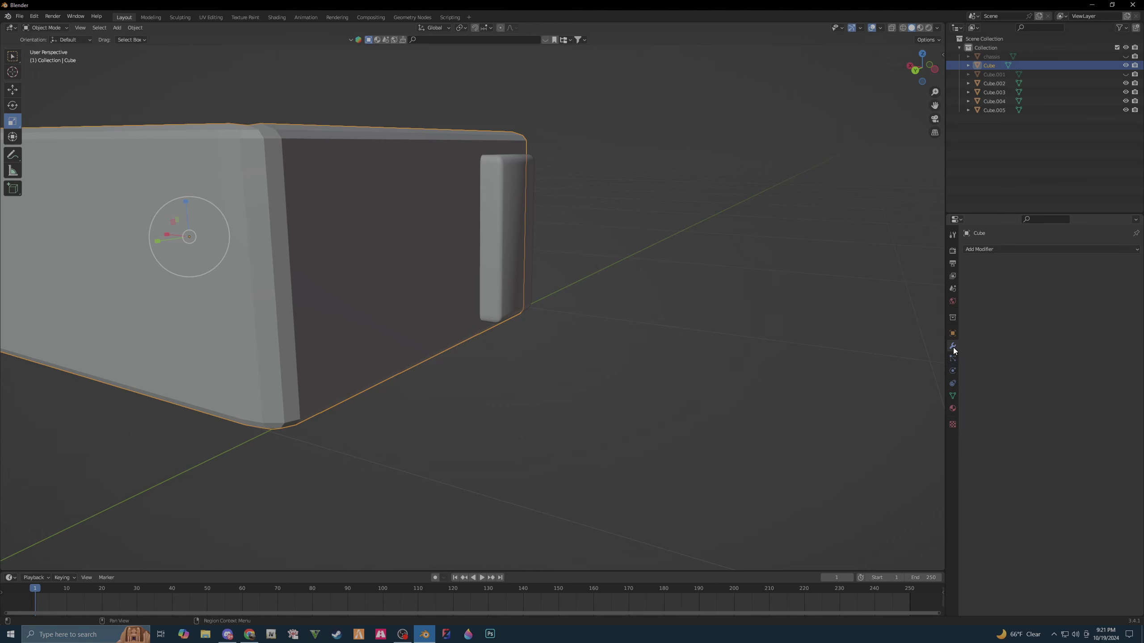
click(1009, 253)
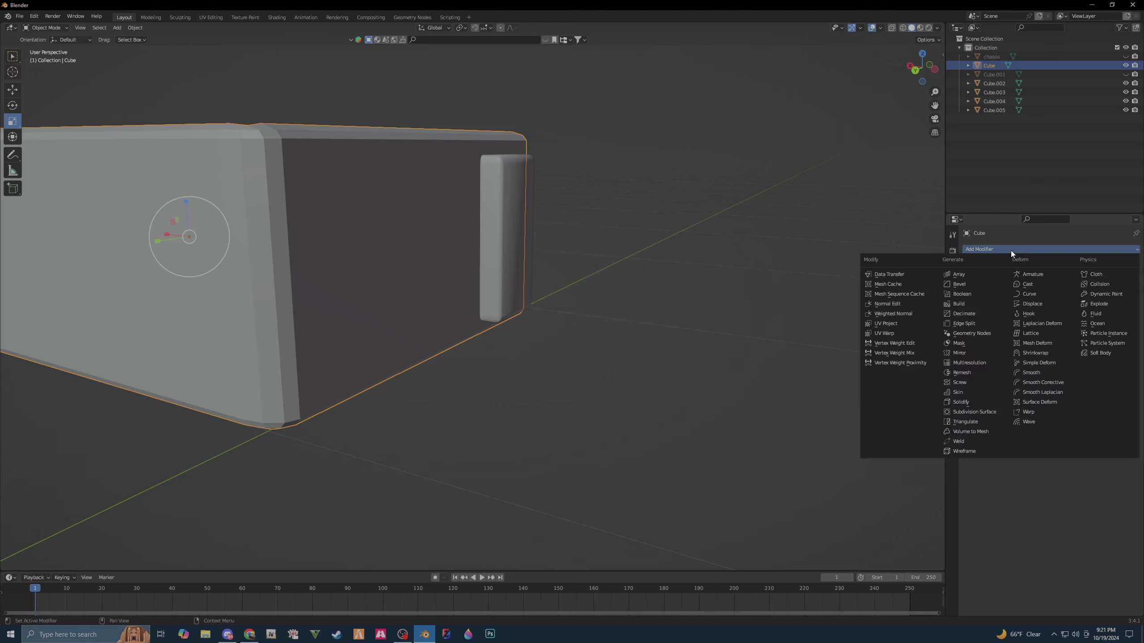
click(963, 294)
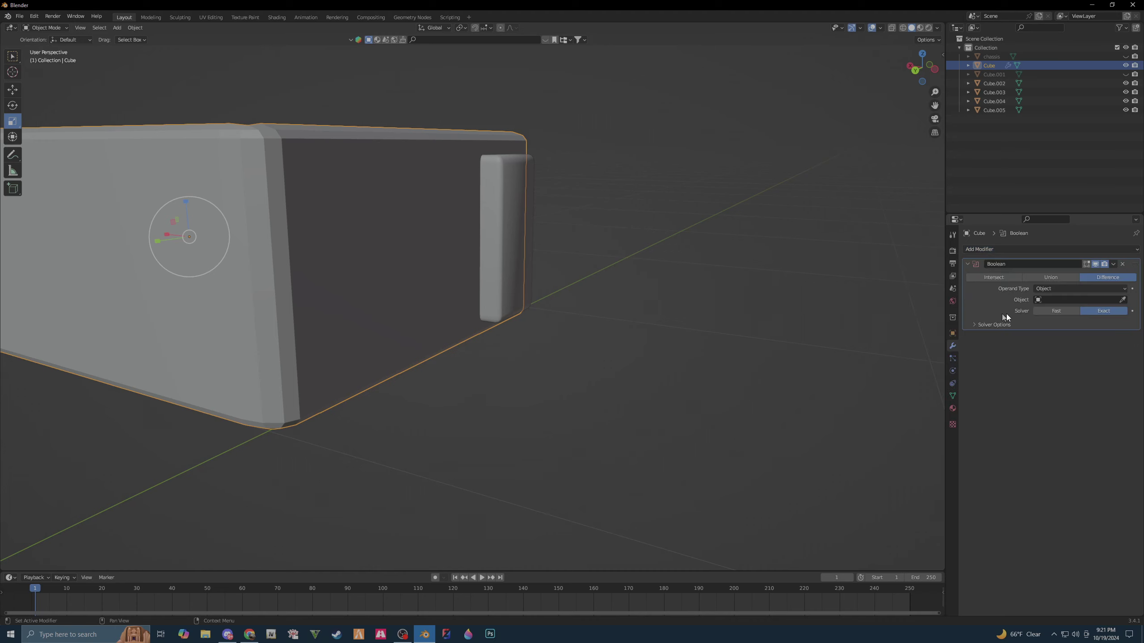
click(1123, 301)
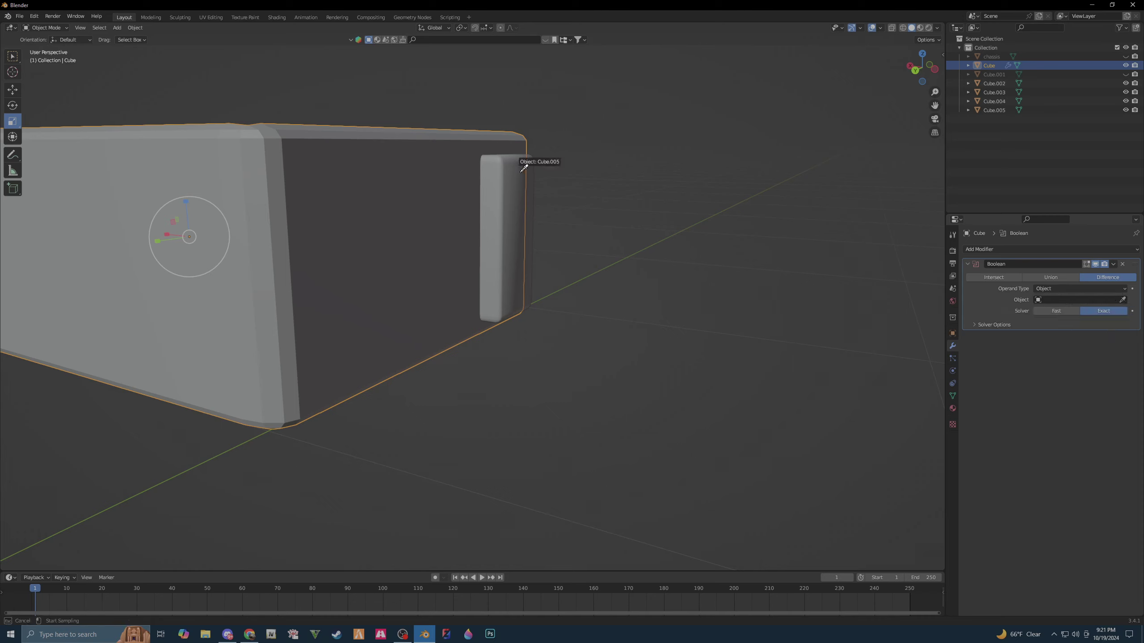
click(522, 170)
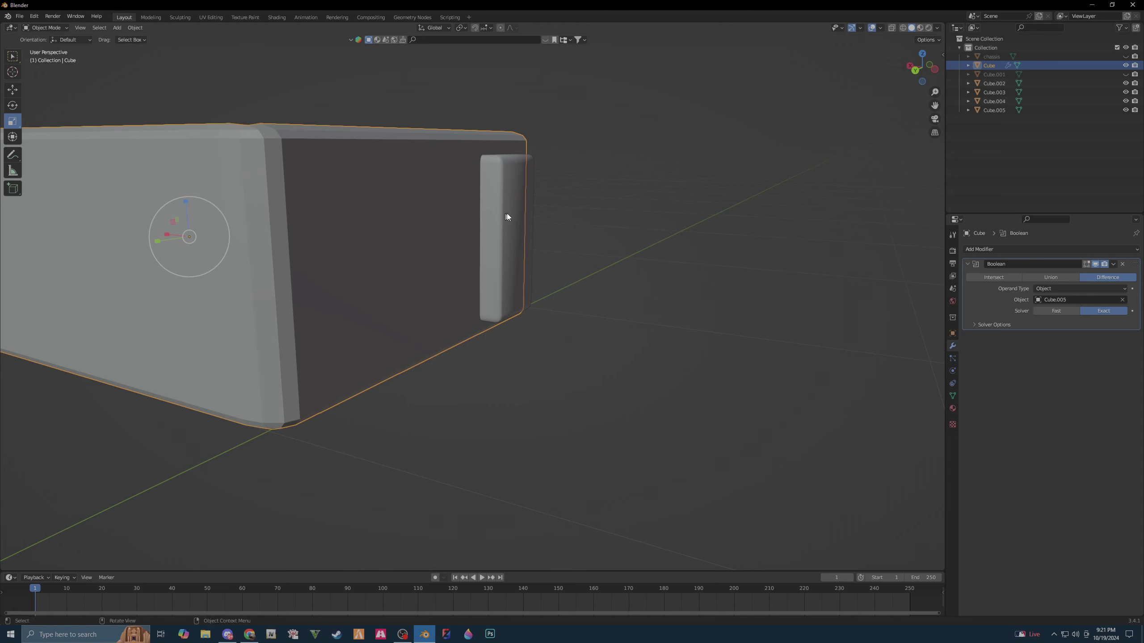
click(1114, 265)
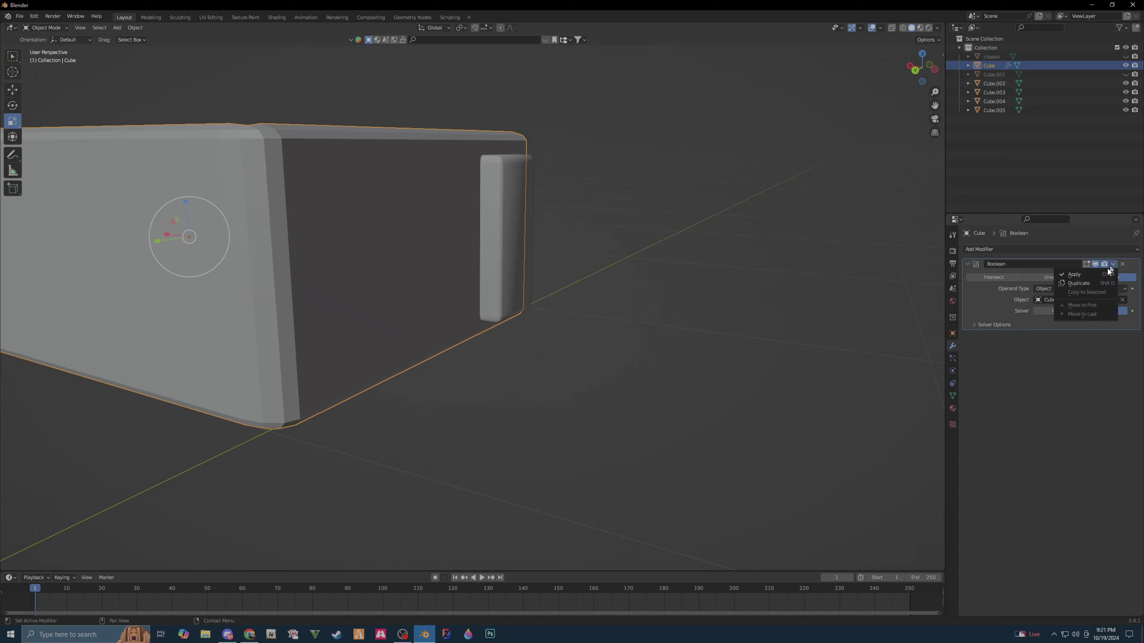
click(1095, 271)
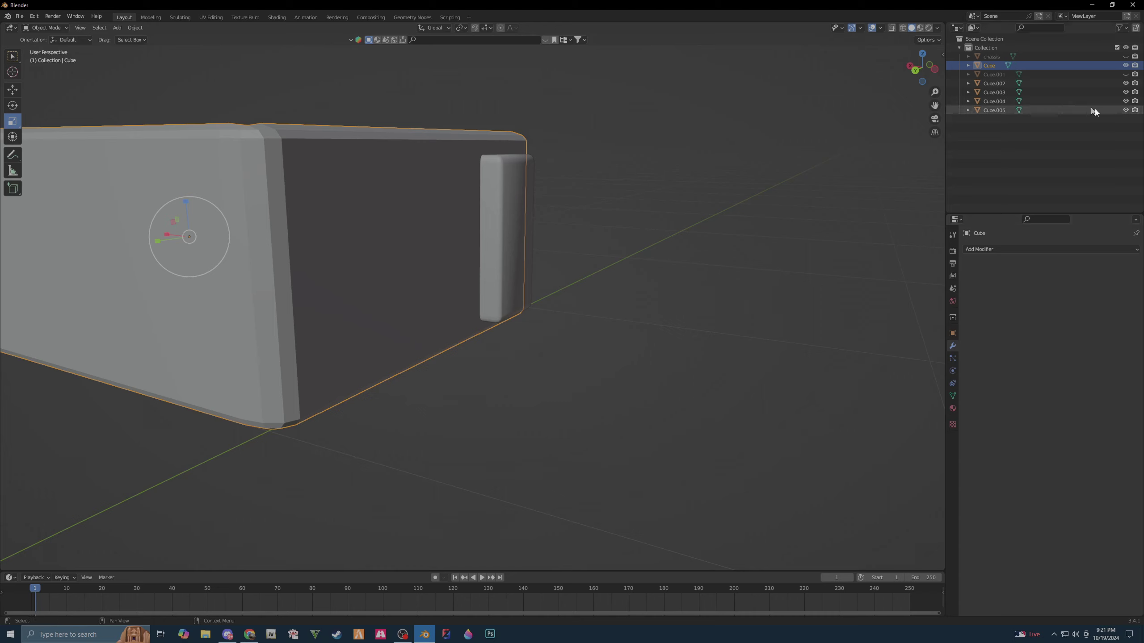
click(1125, 110)
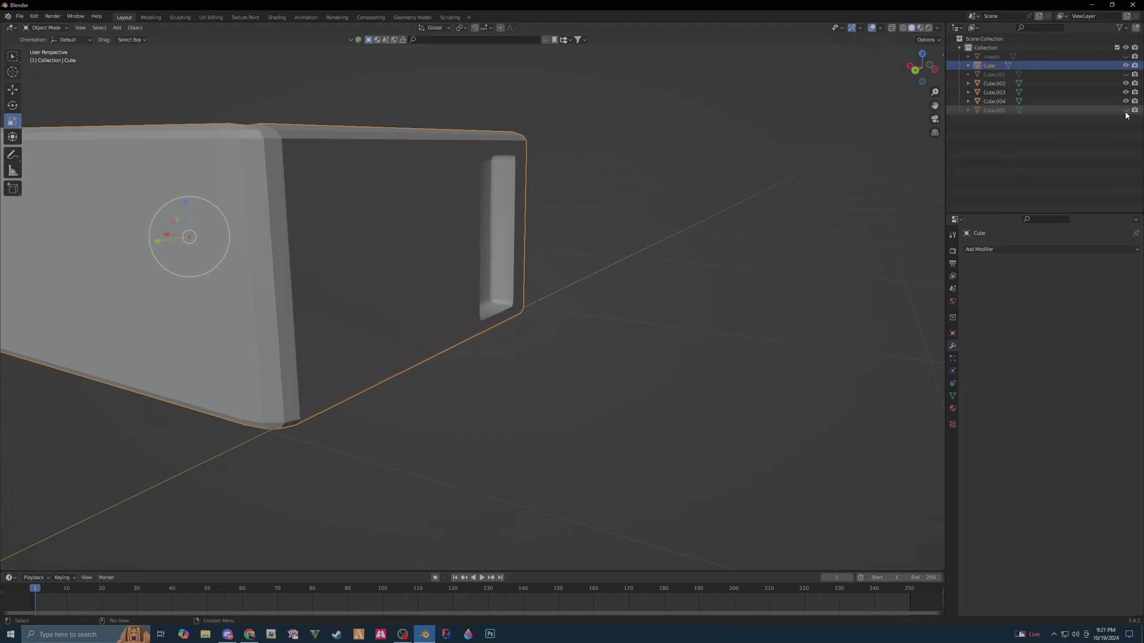
mouse_move(559, 266)
middle_down()
mouse_move(515, 268)
mouse_move(464, 246)
mouse_move(560, 263)
mouse_move(534, 268)
mouse_move(551, 265)
middle_up()
scroll(465, 246, up, 3)
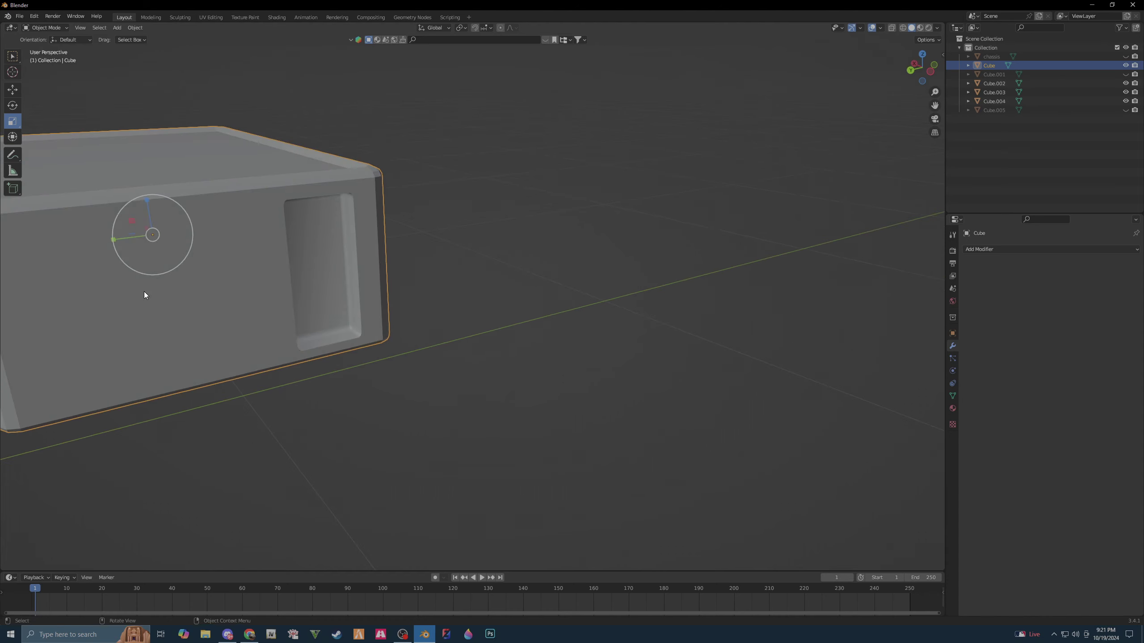
- In Edit Mode, select the recess's left, right and bottom inner faces and delete them
key(Tab)
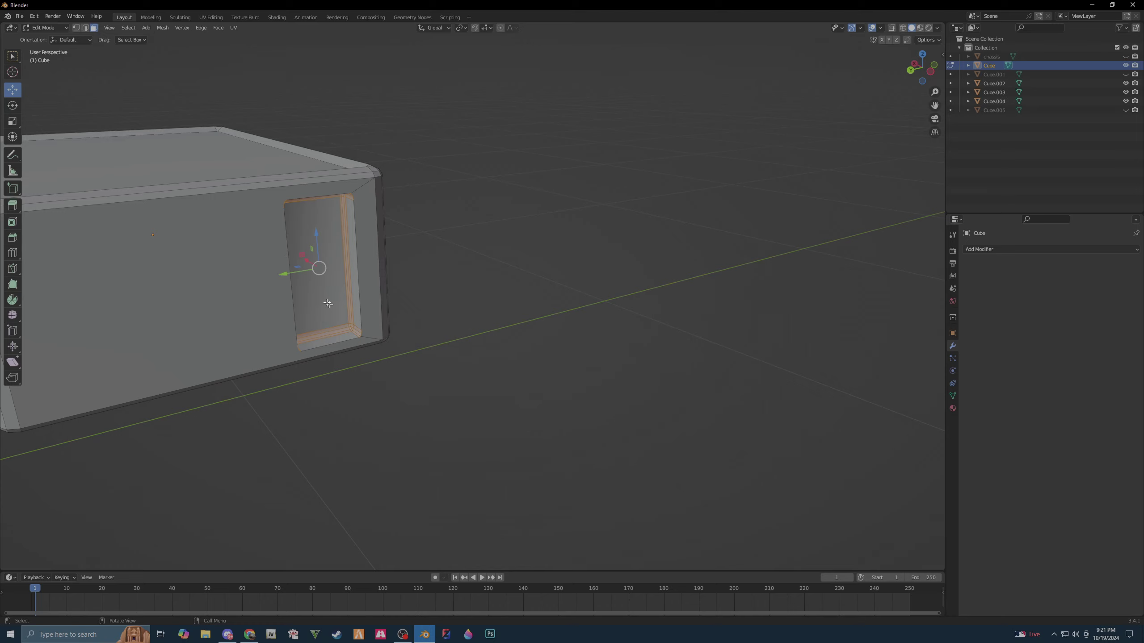
mouse_move(319, 338)
middle_down()
mouse_move(256, 330)
mouse_move(297, 305)
middle_up()
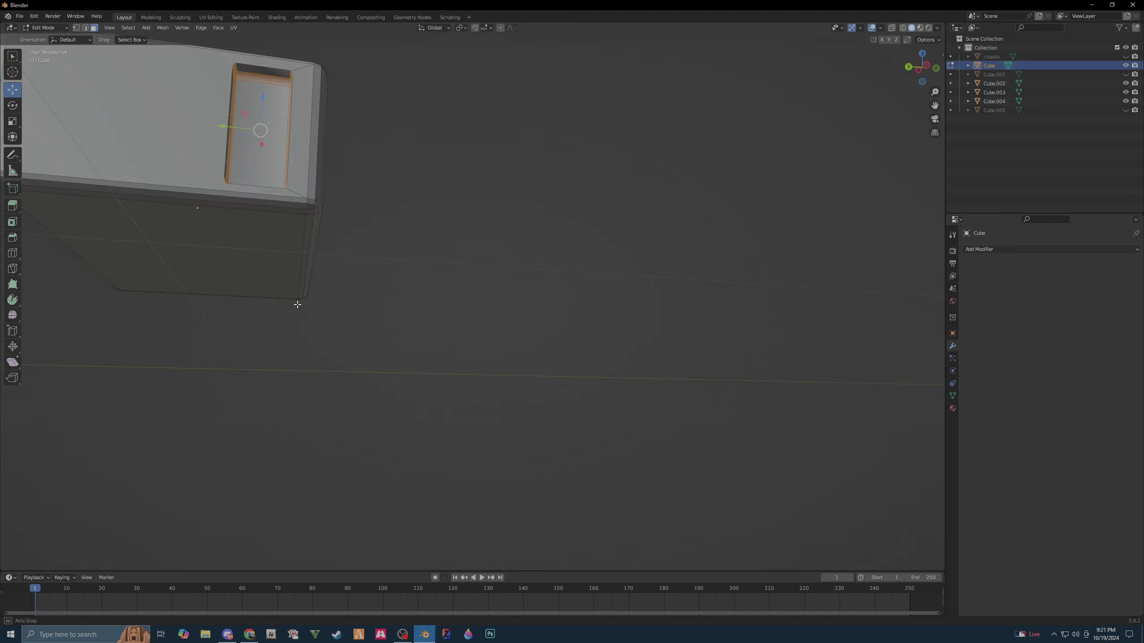
shift+click(251, 67)
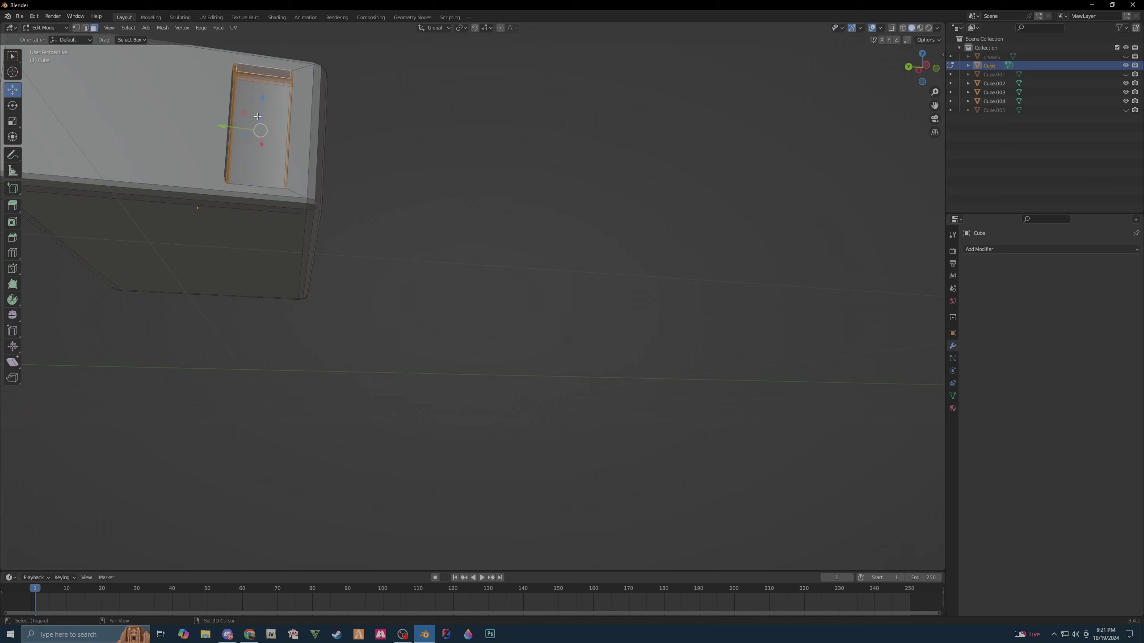
mouse_move(251, 67)
middle_down()
mouse_move(239, 166)
mouse_move(401, 238)
middle_up()
shift+click(198, 176)
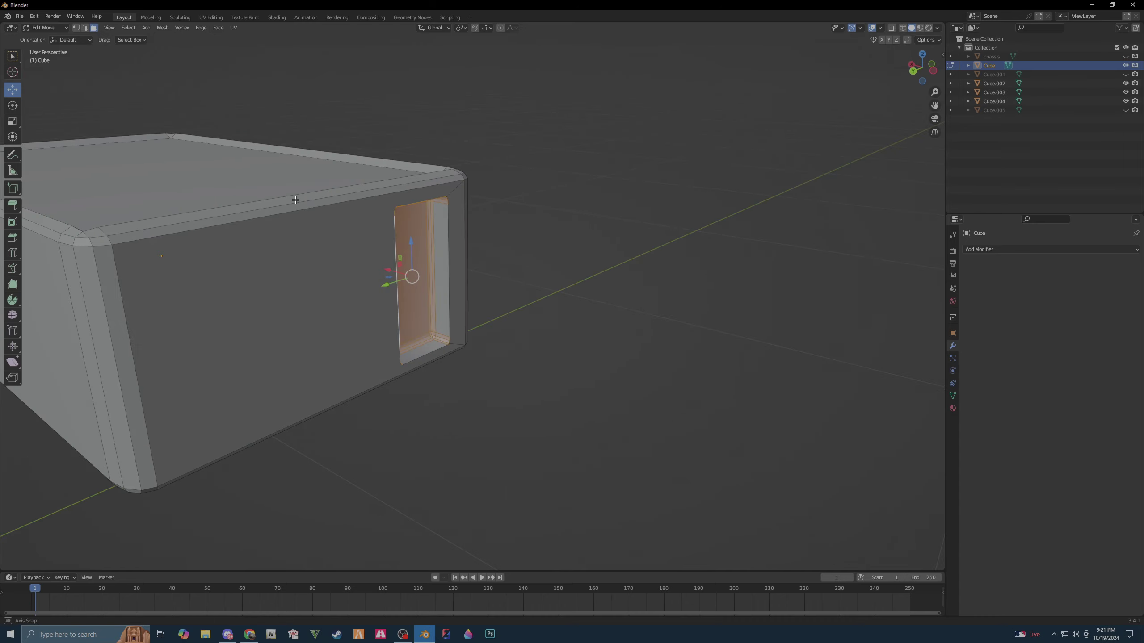
shift+click(492, 268)
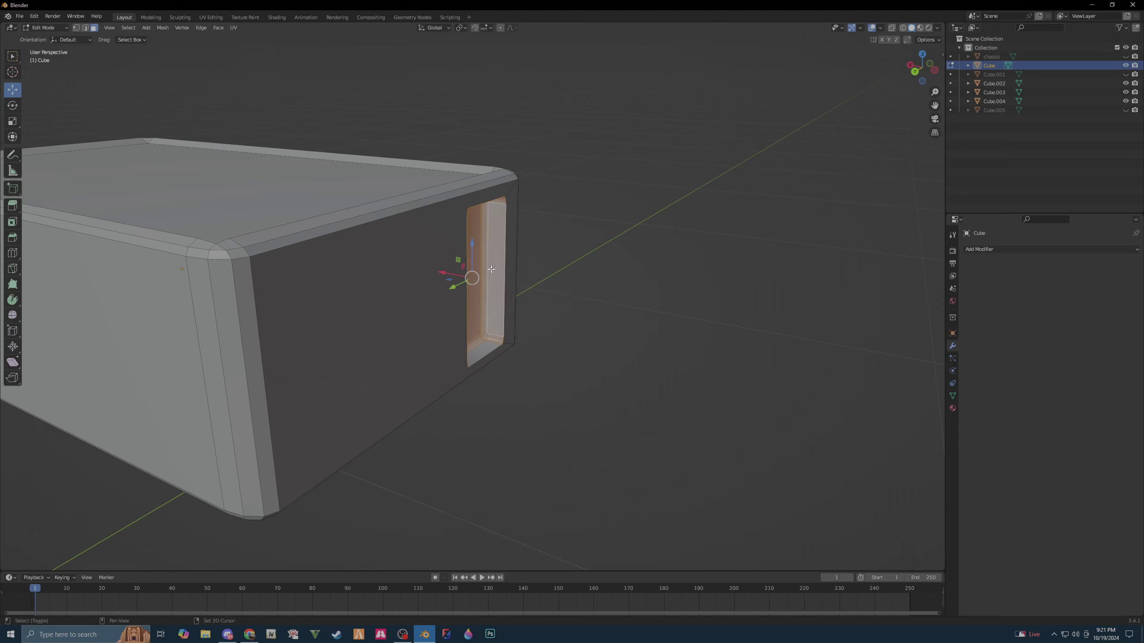
shift+click(480, 356)
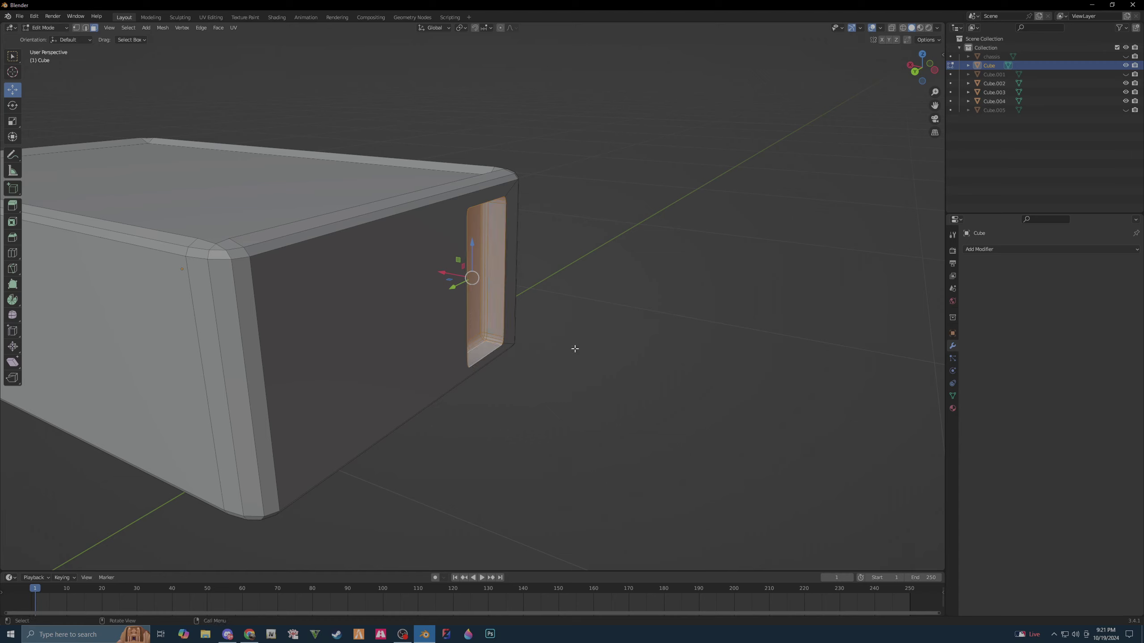
key(x)
click(543, 370)
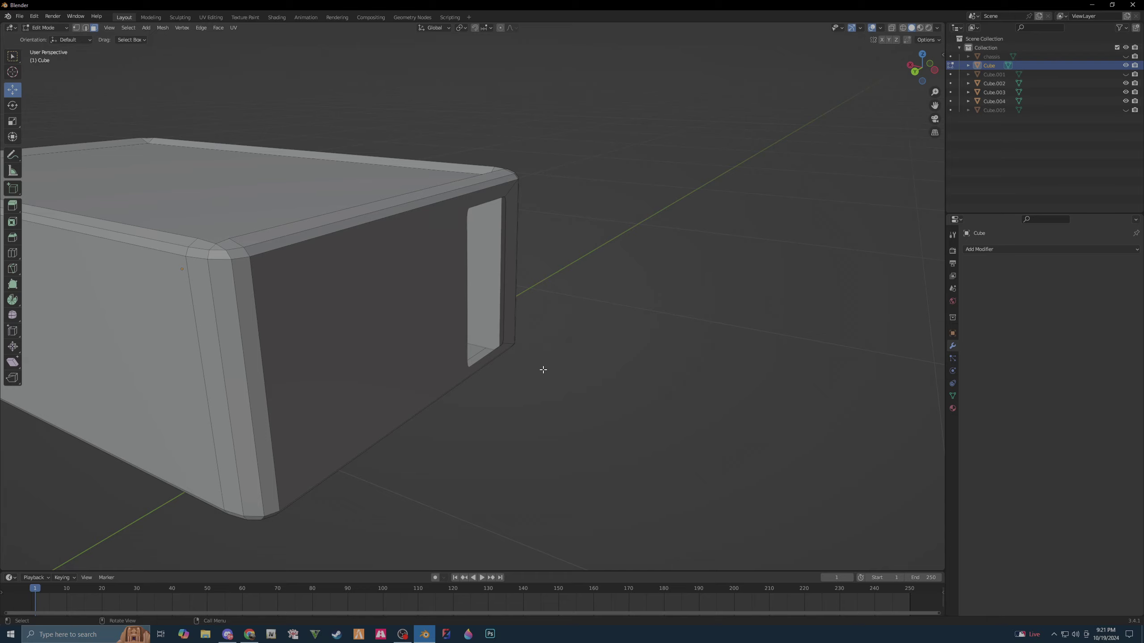
mouse_move(543, 370)
middle_down()
mouse_move(511, 354)
mouse_move(561, 330)
middle_up()
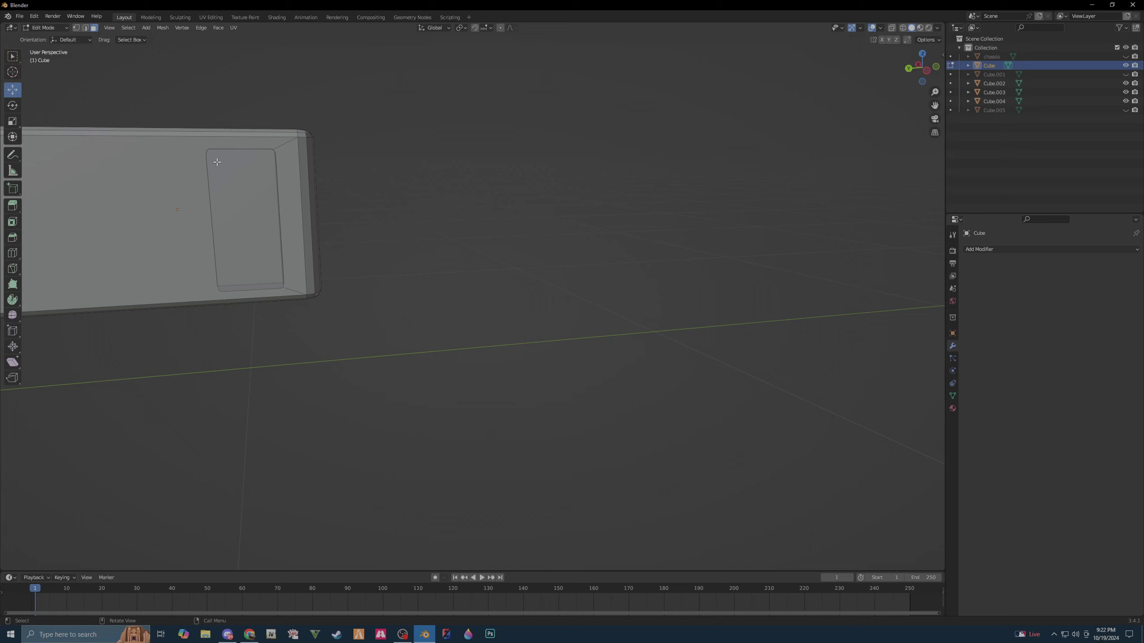
middle_drag(216, 161, 217, 203)
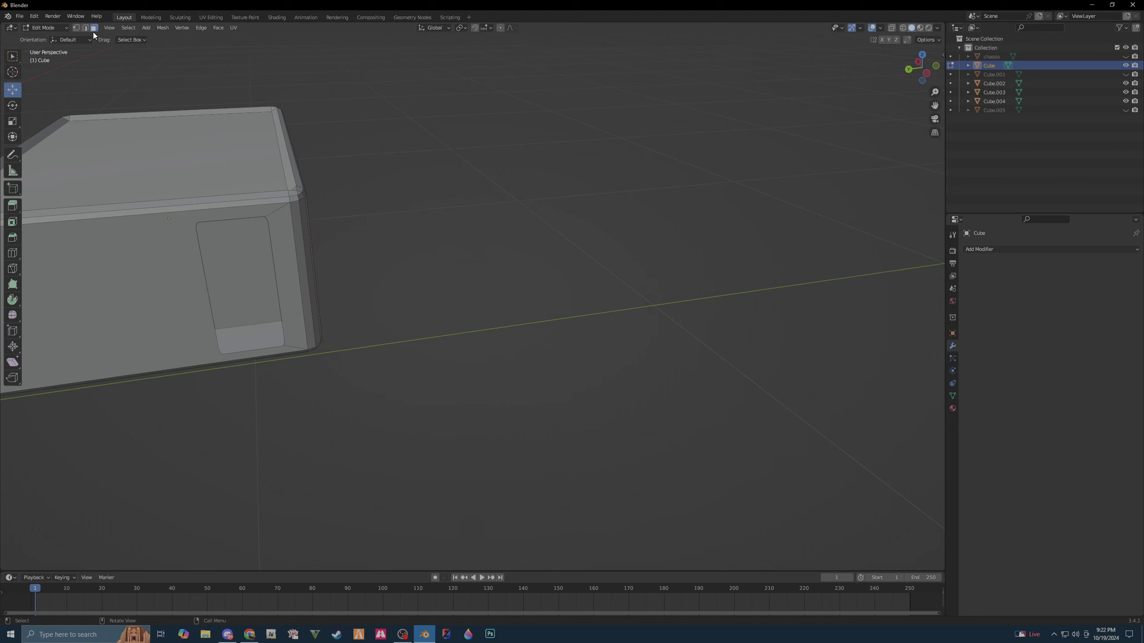
- Select the port opening's rim edges and start moving them along global X into the end panel
click(195, 228)
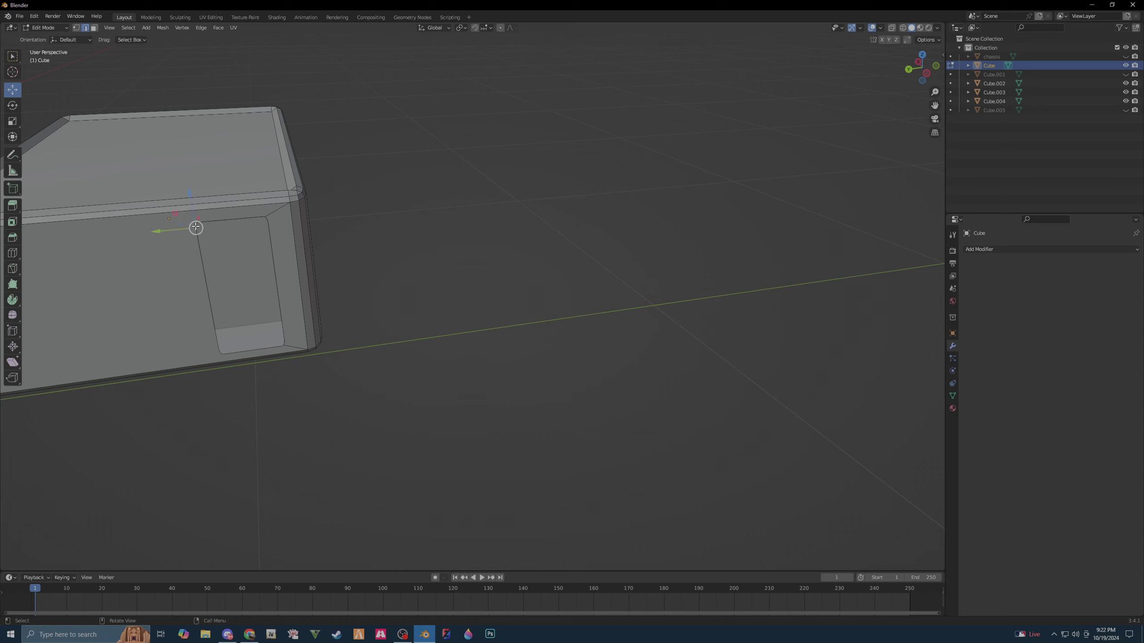
ctrl+click(262, 217)
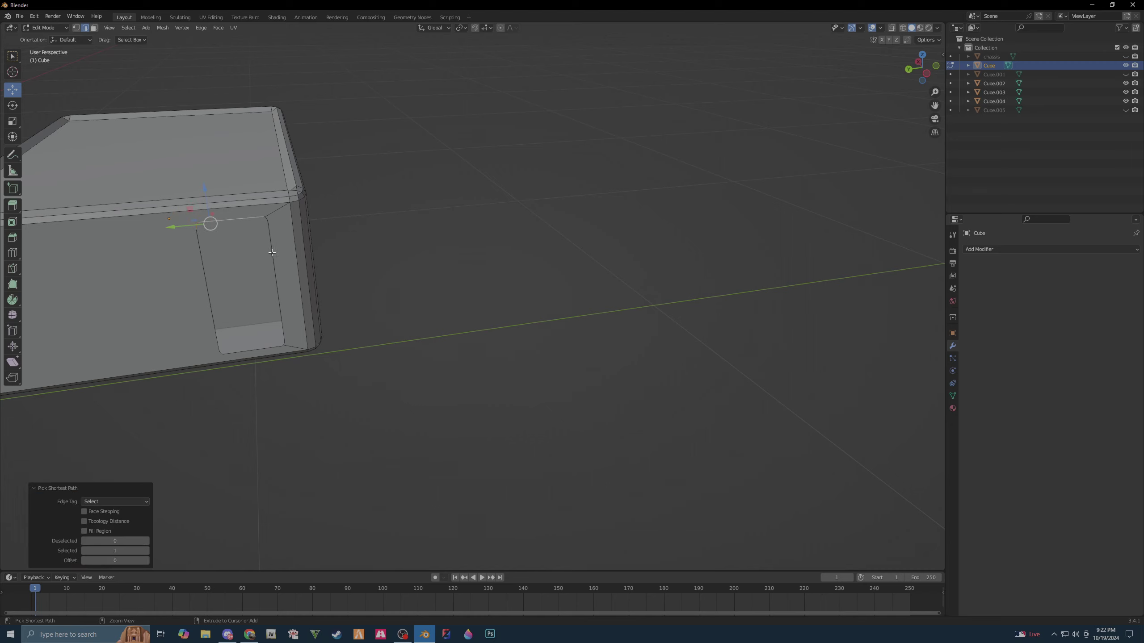
ctrl+click(273, 275)
ctrl+click(267, 349)
ctrl+click(196, 234)
middle_drag(279, 322, 434, 284)
key(g)
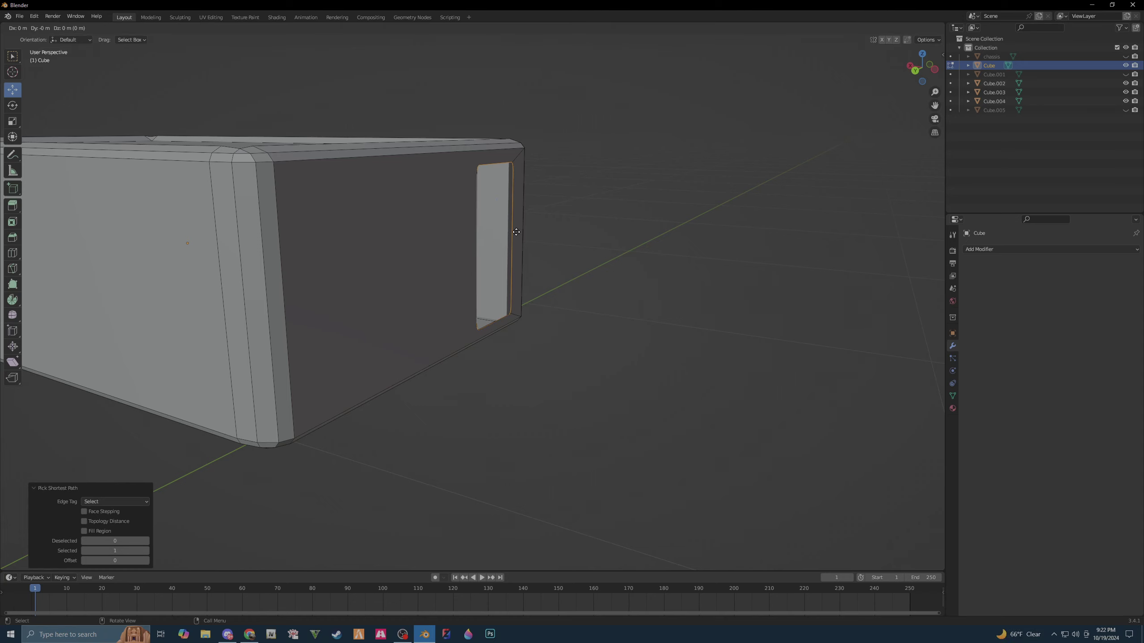
key(x)
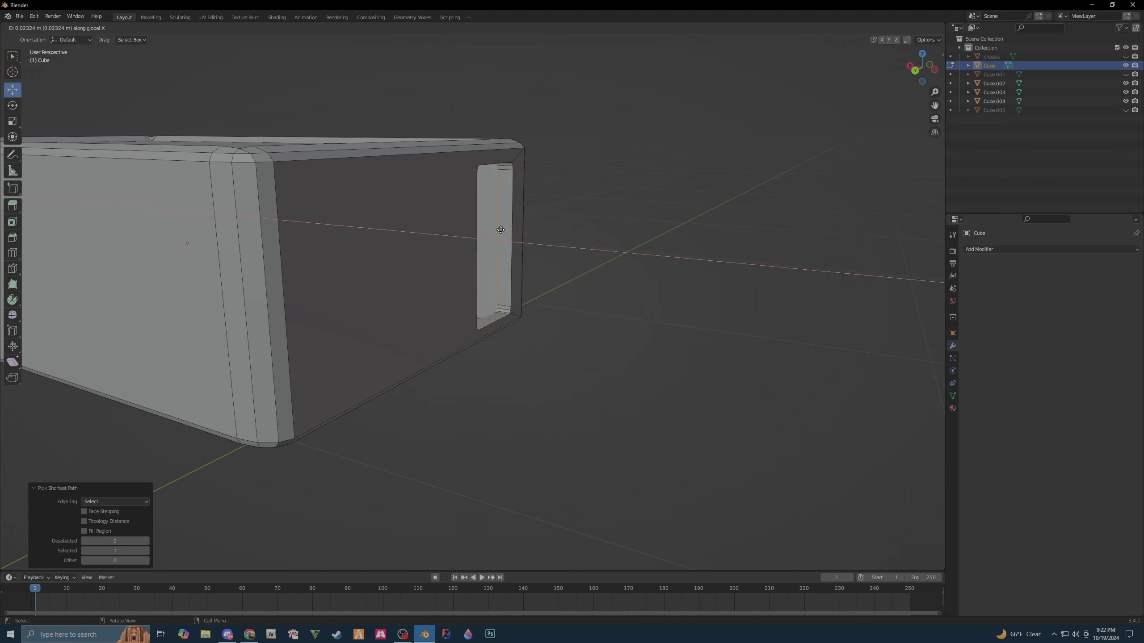
- Confirm the port extrusion depth and look around the box, cancelling a bevel attempt
click(500, 230)
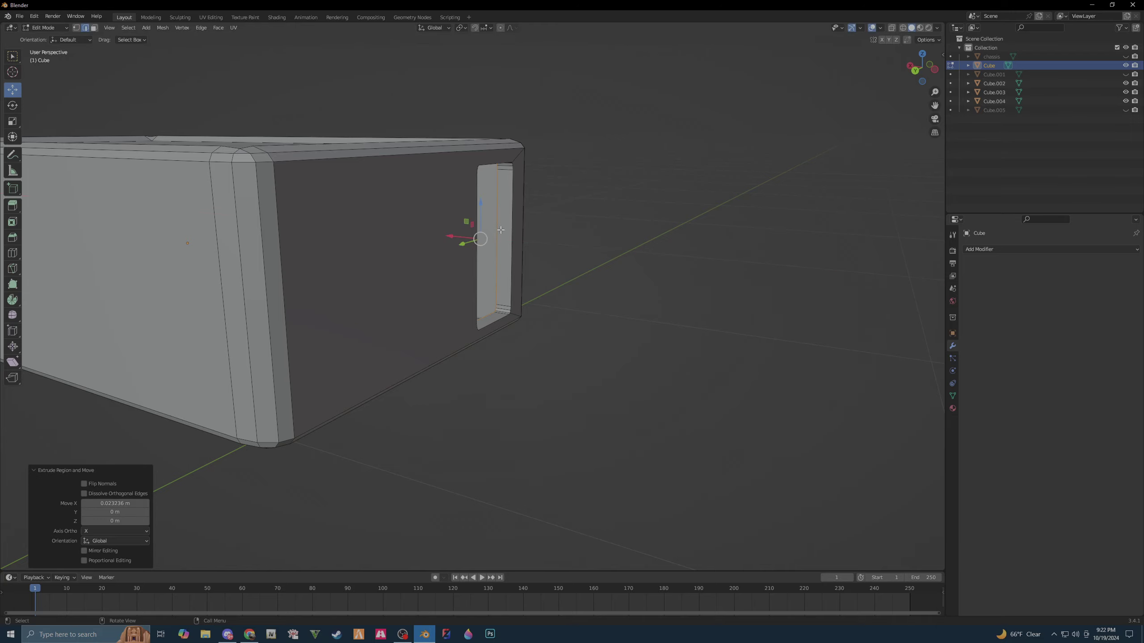
mouse_move(496, 232)
middle_down()
mouse_move(426, 260)
mouse_move(470, 245)
mouse_move(449, 245)
middle_up()
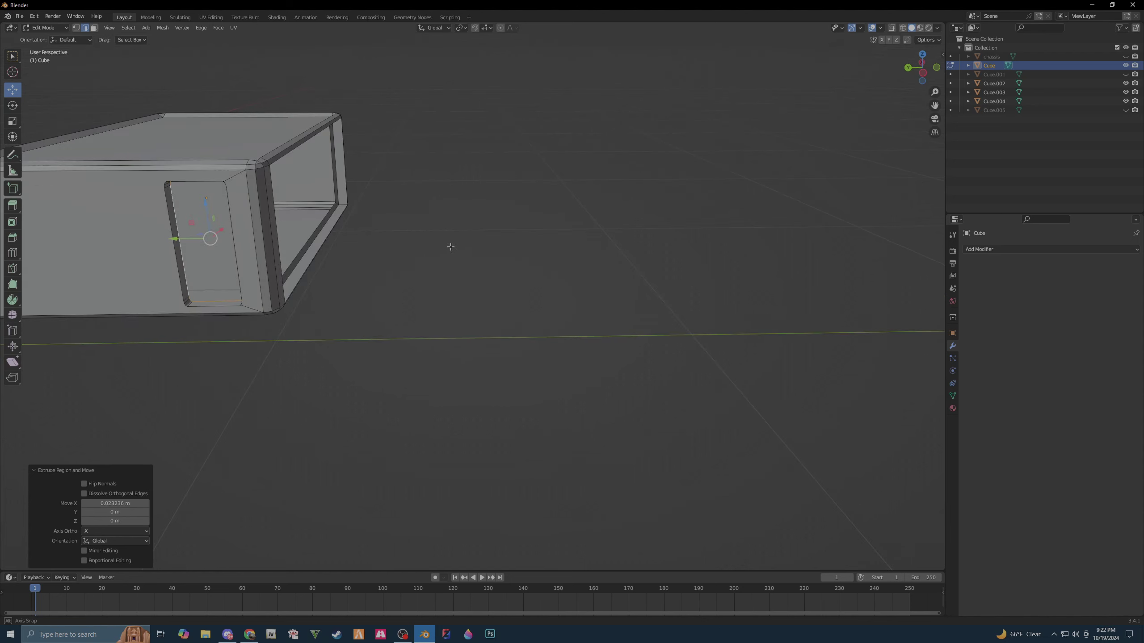
key(ctrl+b)
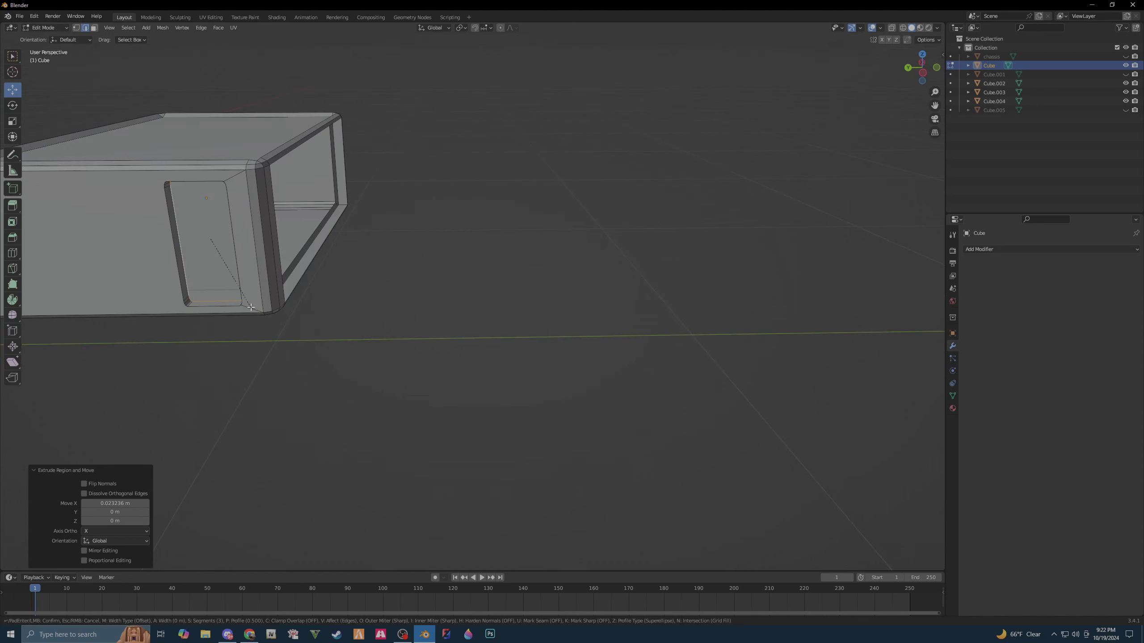
key(Escape)
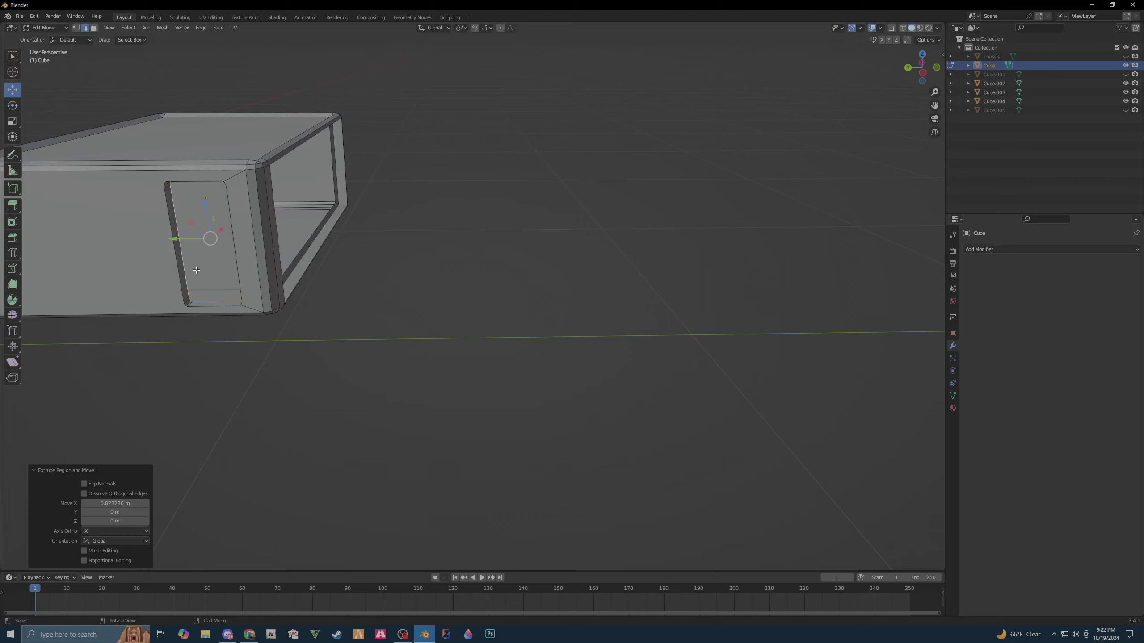
middle_drag(196, 270, 254, 251)
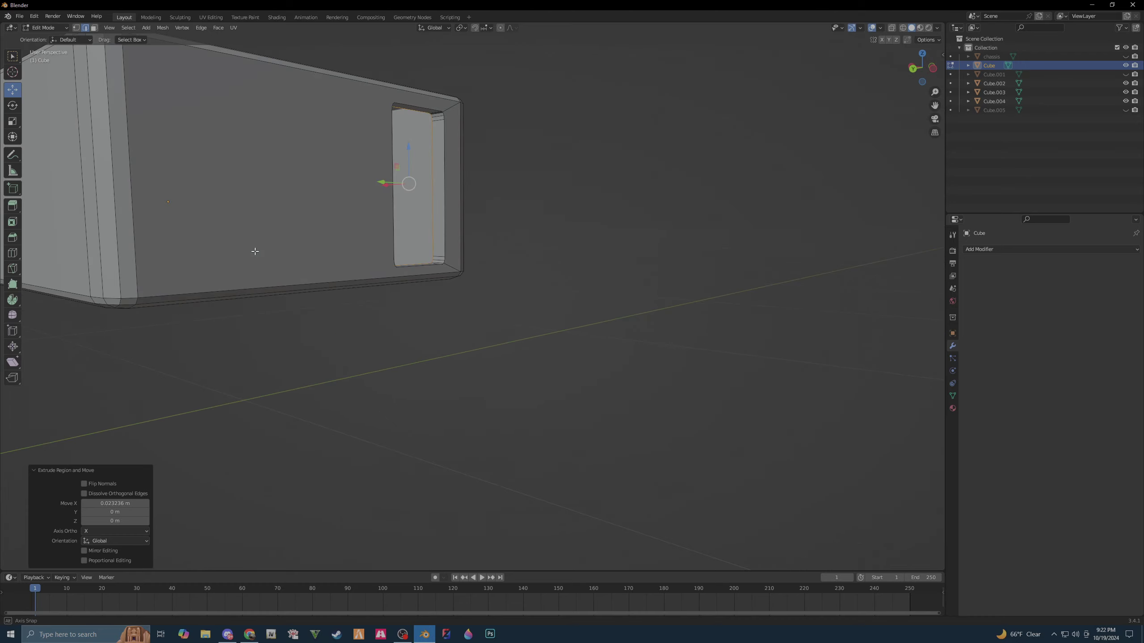
middle_drag(254, 251, 224, 264)
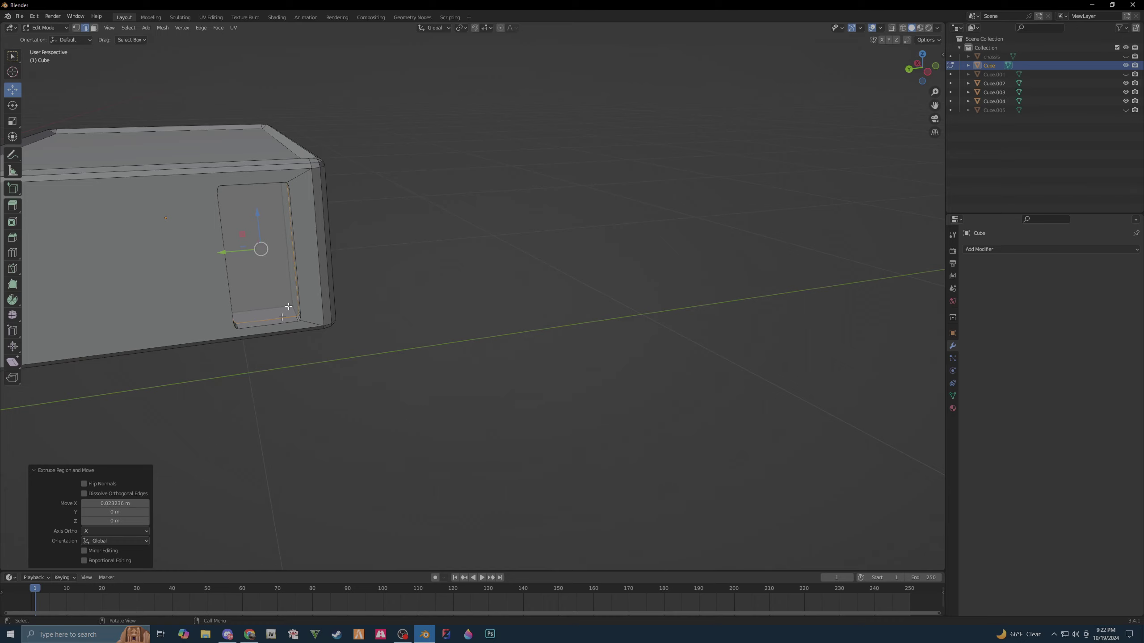
middle_drag(283, 287, 309, 288)
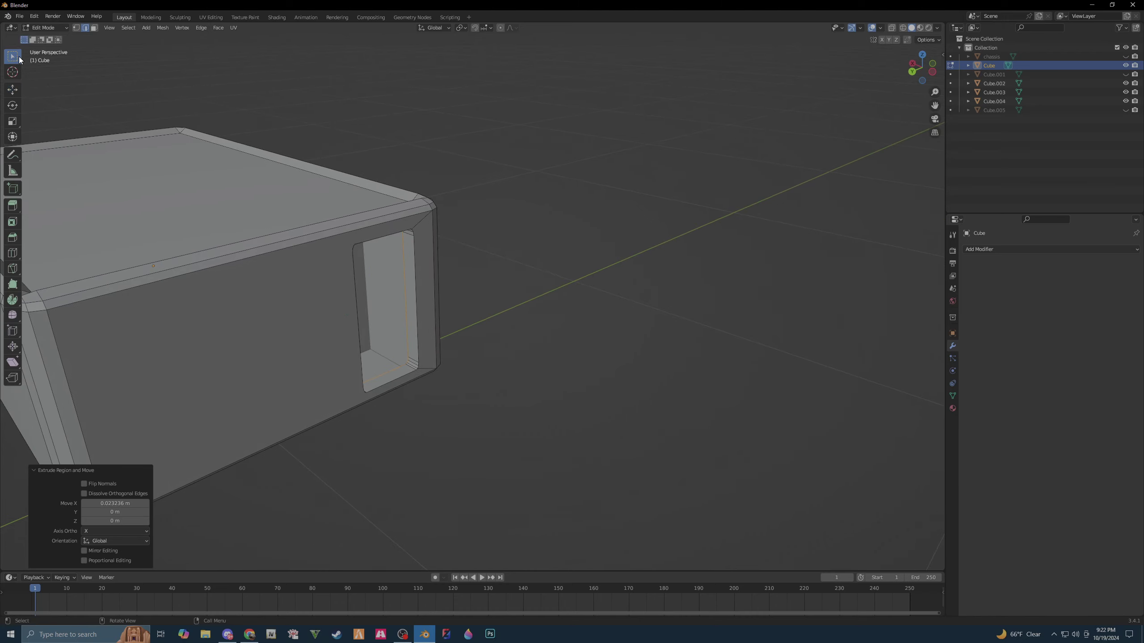
- Scale the extruded port face down to 0.907
click(19, 60)
middle_drag(465, 316, 447, 313)
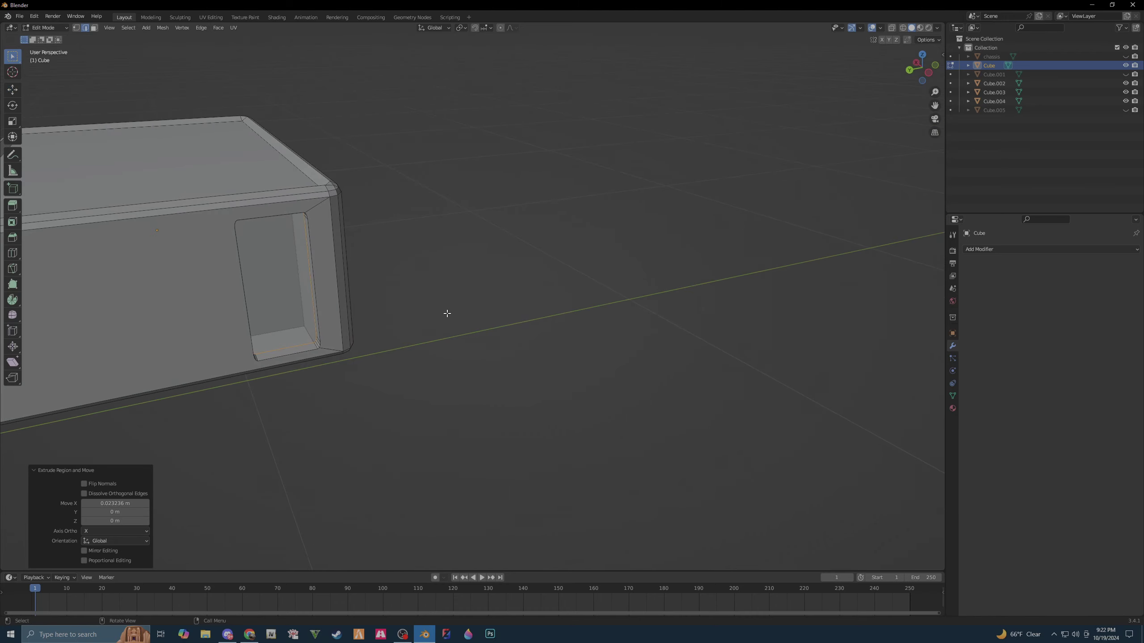
key(g)
key(s)
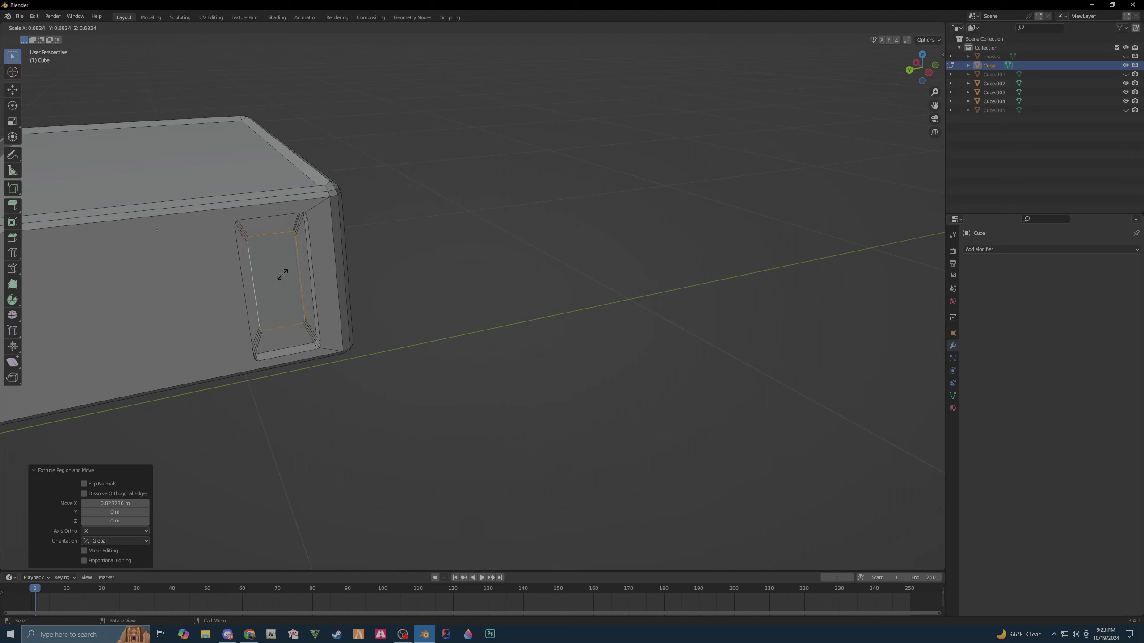
click(286, 276)
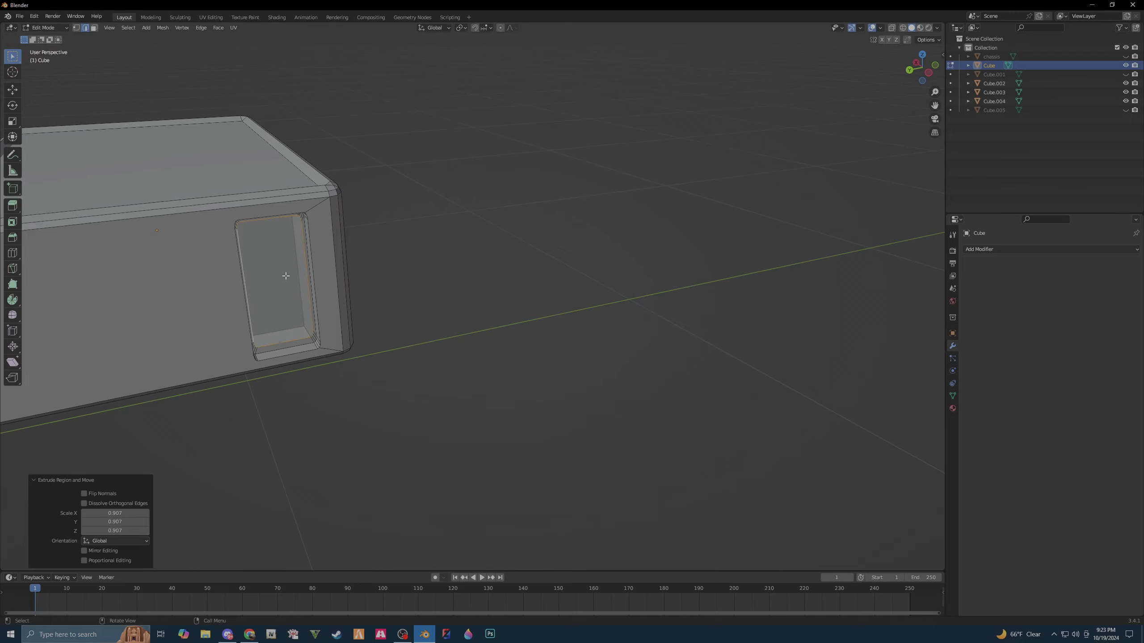
middle_drag(286, 276, 420, 260)
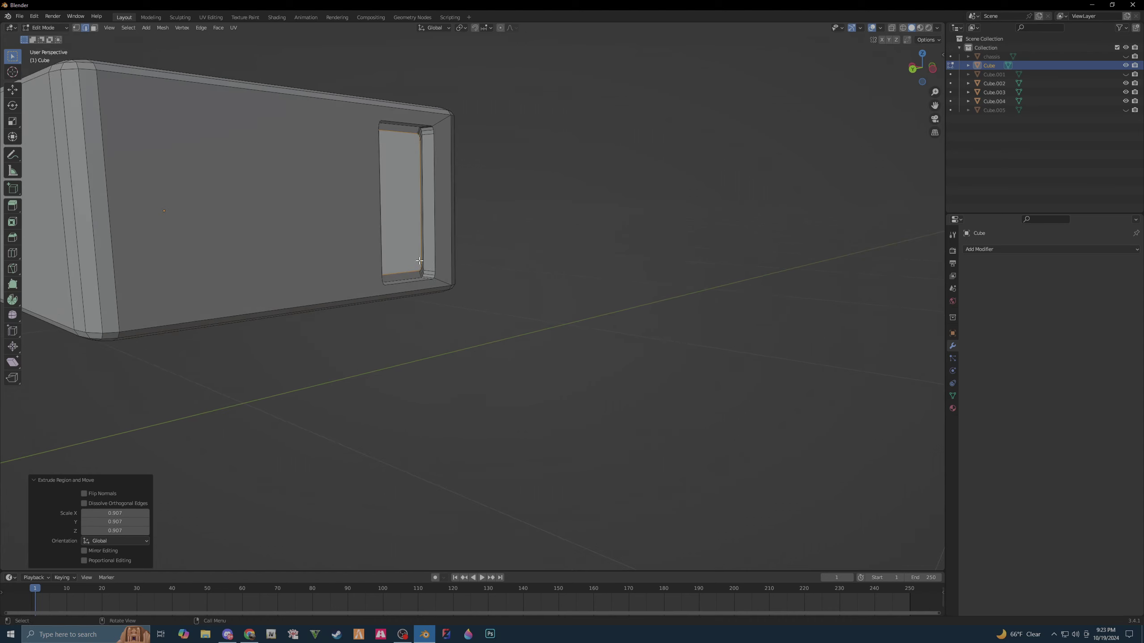
- Nudge the port face slightly along X, deselect it, and return to Object Mode
key(shift+space)
key(g)
middle_drag(387, 216, 423, 263)
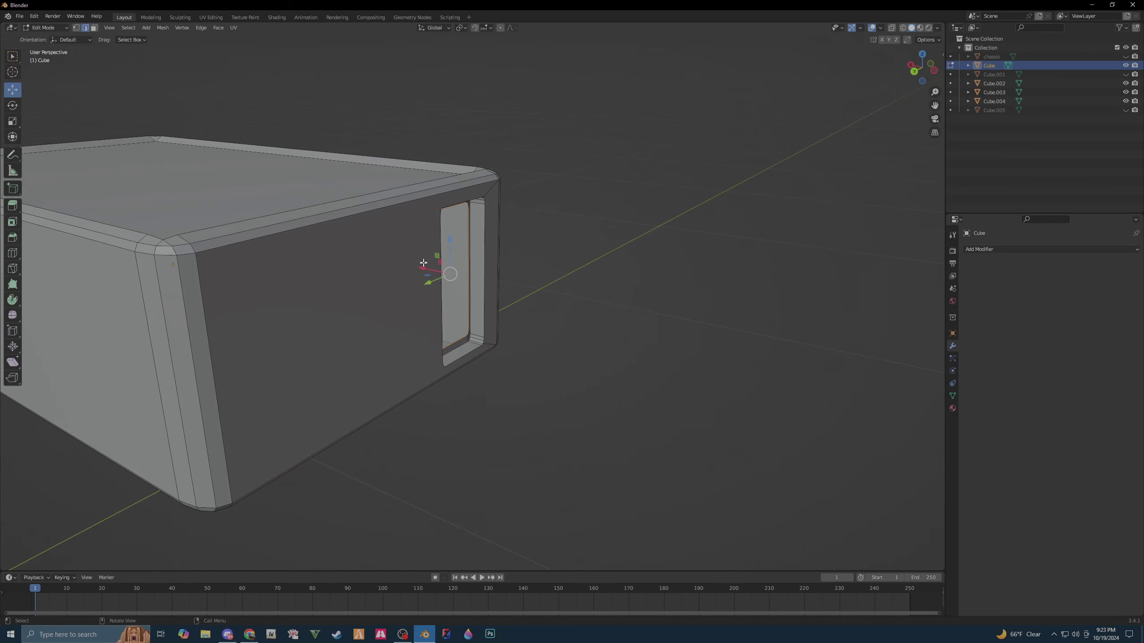
drag(424, 263, 410, 270)
mouse_move(410, 270)
middle_down()
mouse_move(447, 289)
mouse_move(391, 302)
mouse_move(396, 276)
mouse_move(374, 275)
mouse_move(470, 302)
mouse_move(394, 299)
middle_up()
drag(609, 367, 609, 367)
middle_drag(609, 367, 672, 424)
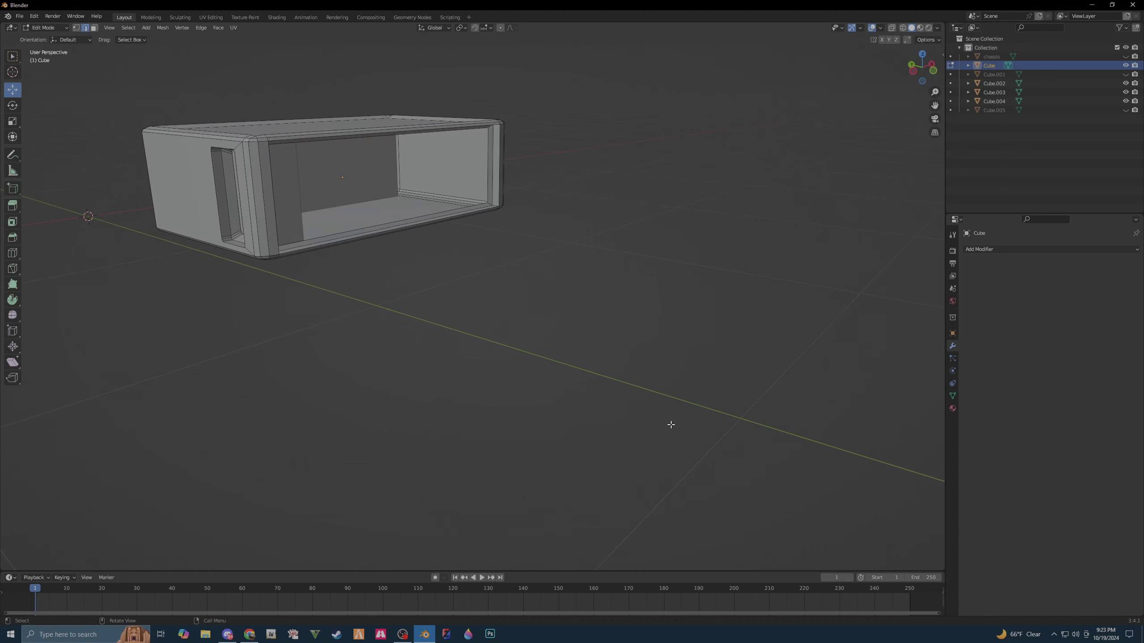
key(Tab)
scroll(536, 412, up, 4)
- Deselect the rounded box and bring up the Shift+A Add menu for mesh shapes
mouse_move(572, 417)
middle_down()
mouse_move(507, 434)
mouse_move(626, 415)
mouse_move(592, 418)
mouse_move(633, 460)
mouse_move(620, 447)
mouse_move(694, 261)
middle_up()
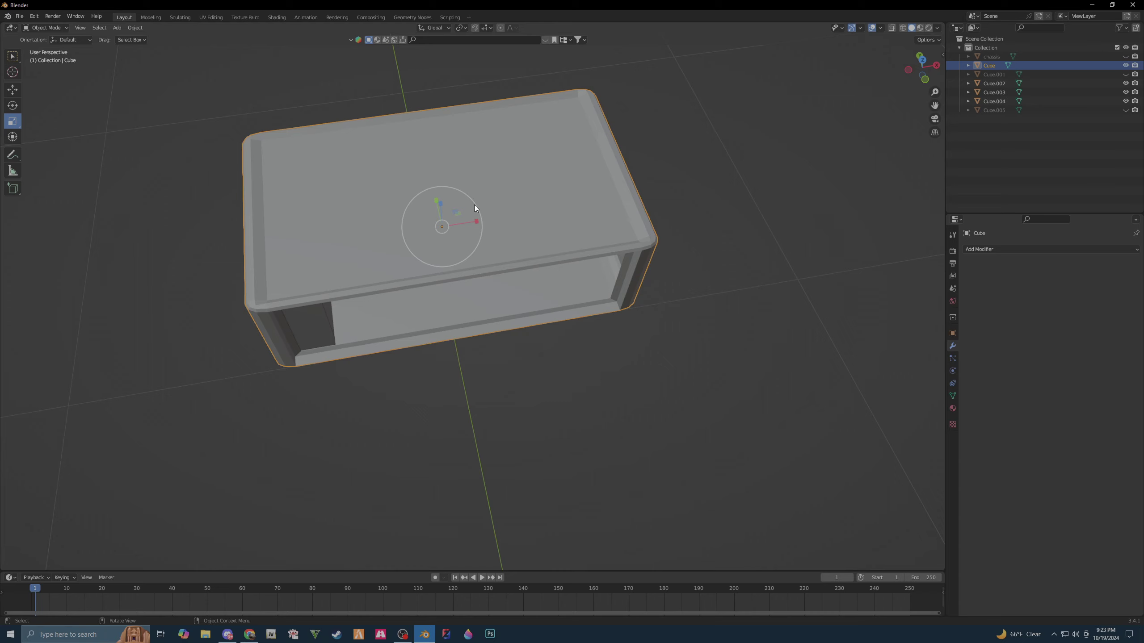
mouse_move(729, 429)
middle_down()
mouse_move(639, 390)
mouse_move(690, 406)
mouse_move(673, 414)
middle_up()
click(688, 446)
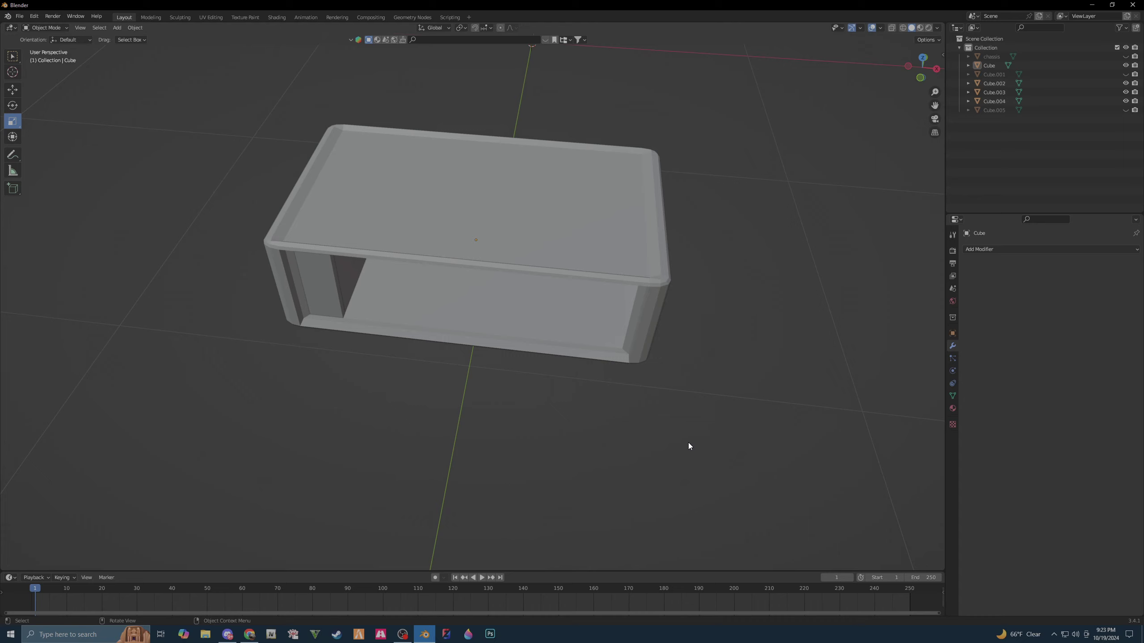
key(shift+a)
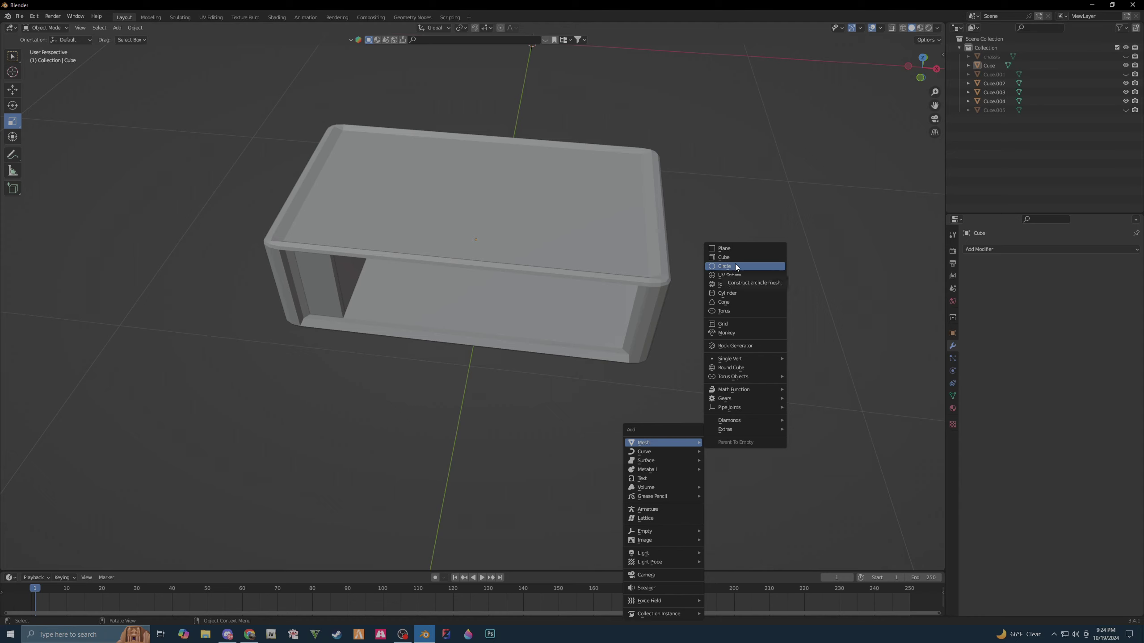
click(728, 293)
scroll(449, 465, down, 4)
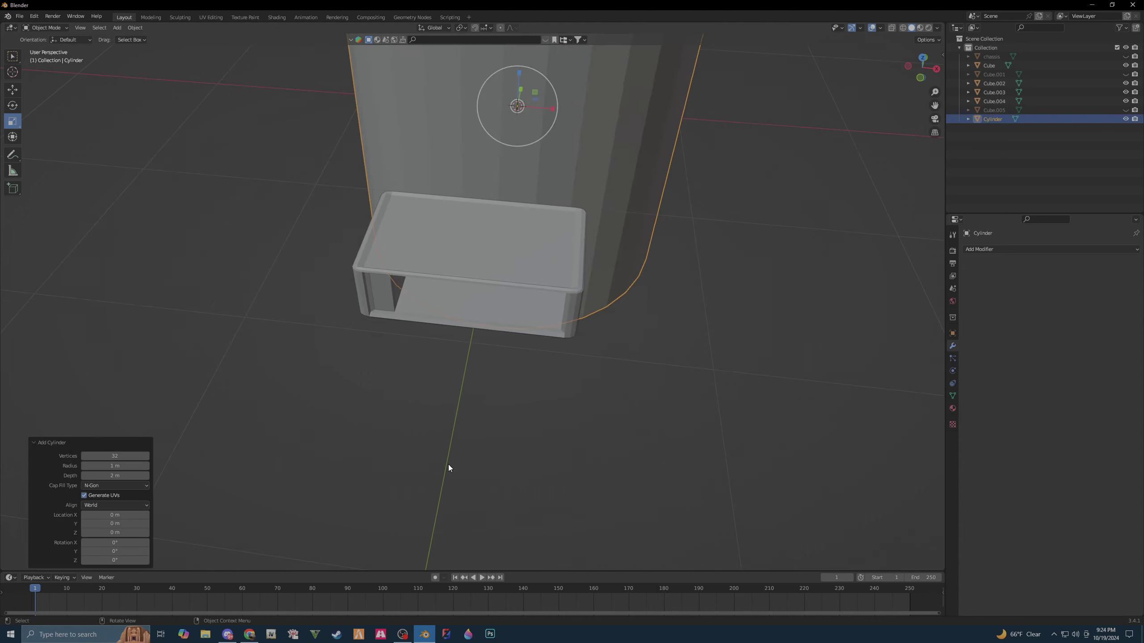
click(123, 457)
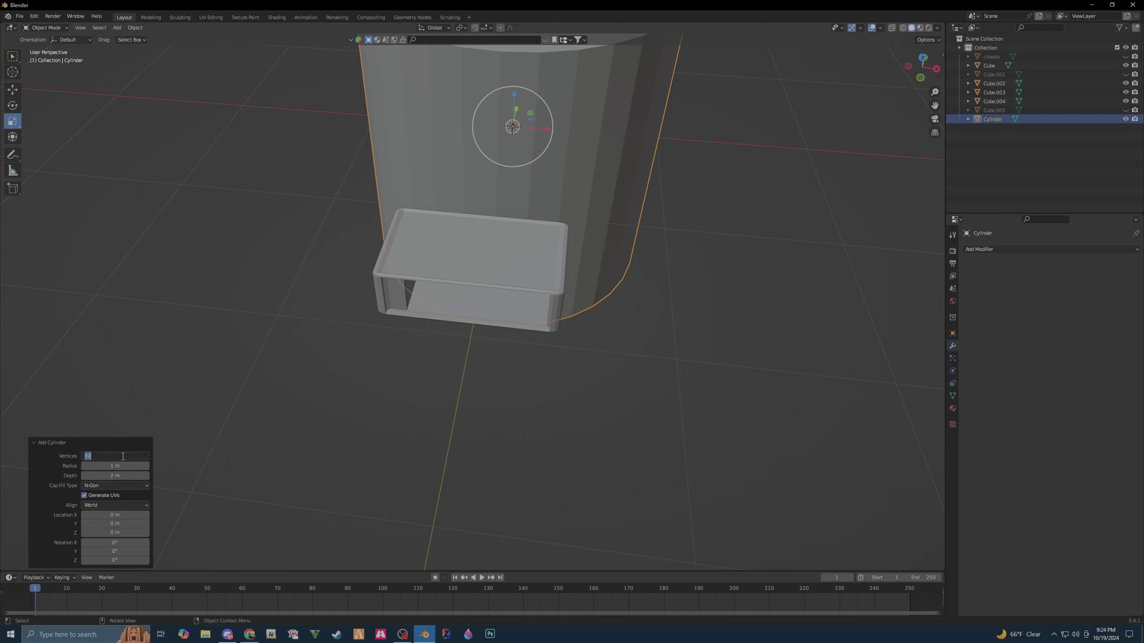
text(40)
key(Return)
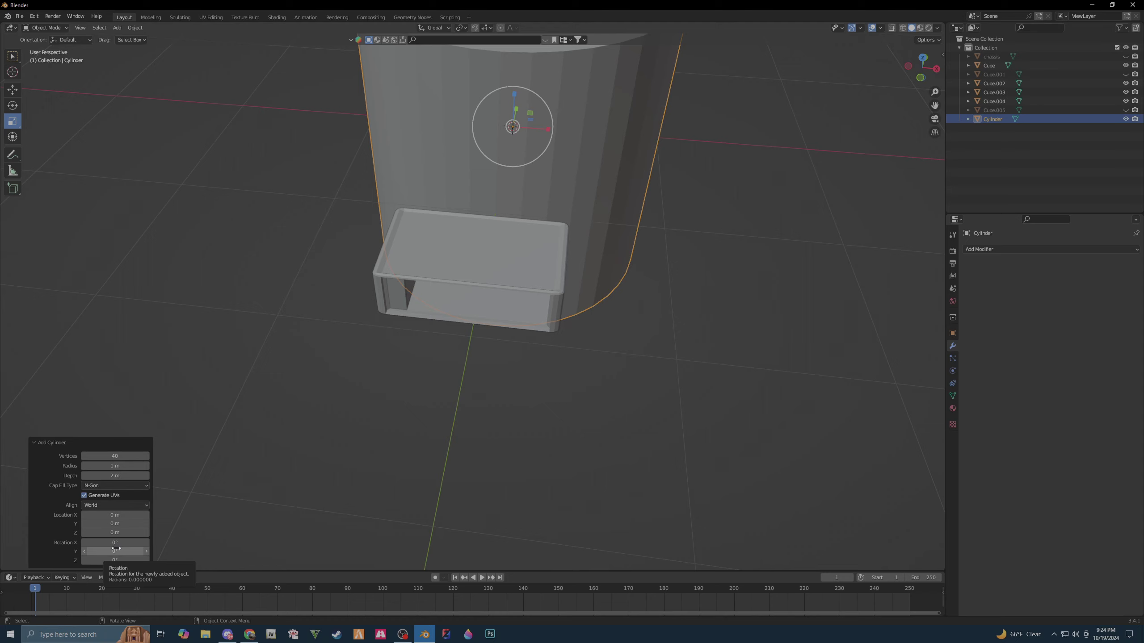
click(115, 549)
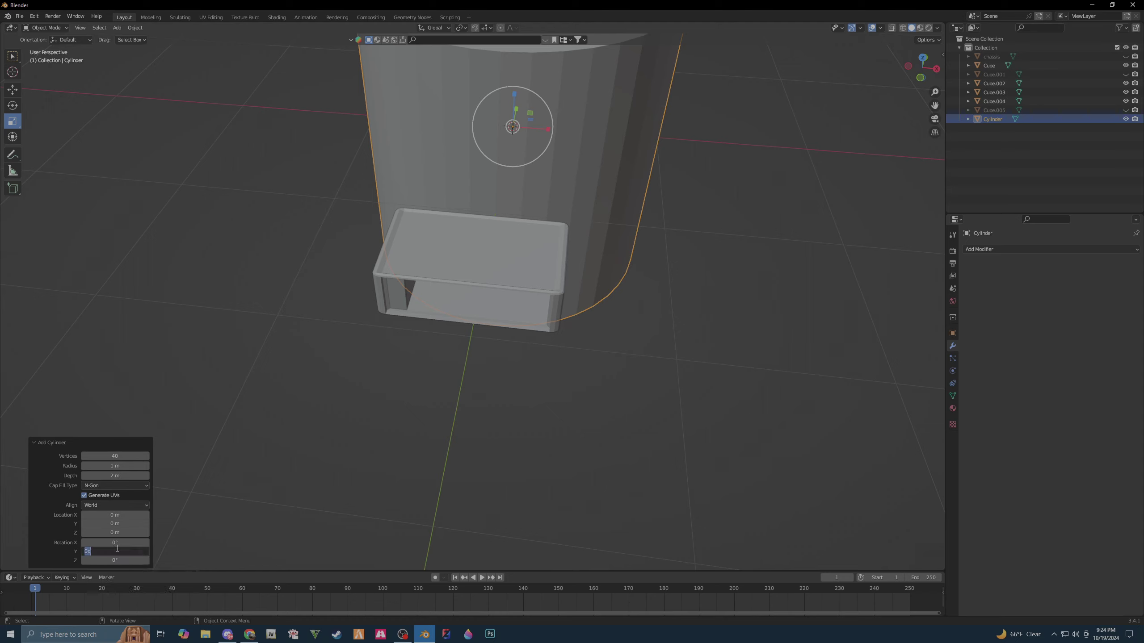
text(90)
key(Return)
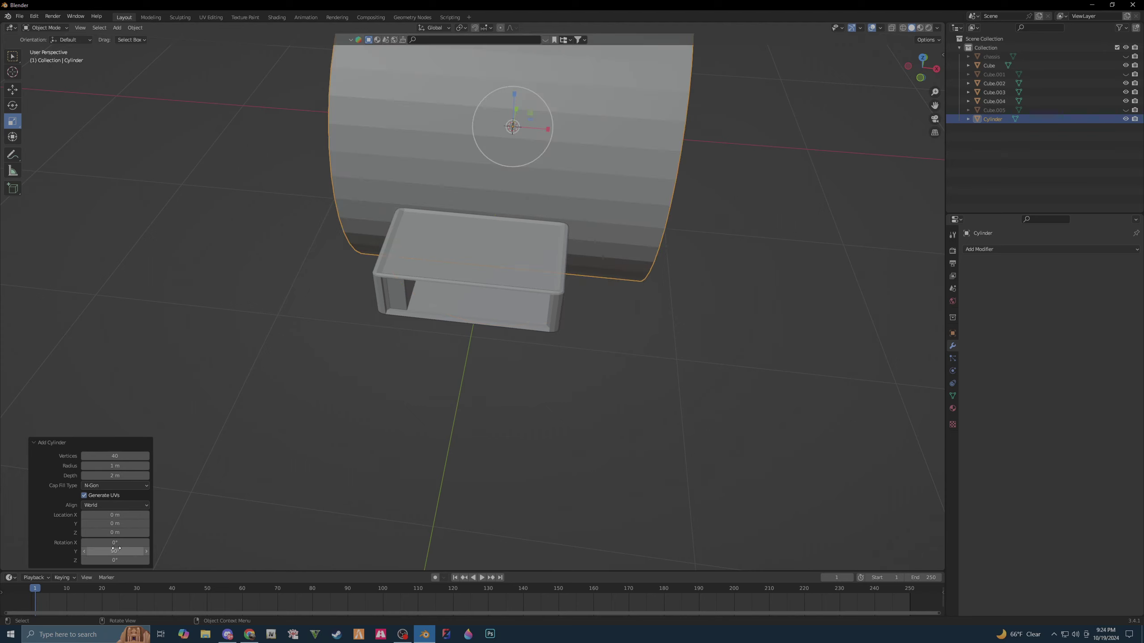
key(ctrl+z)
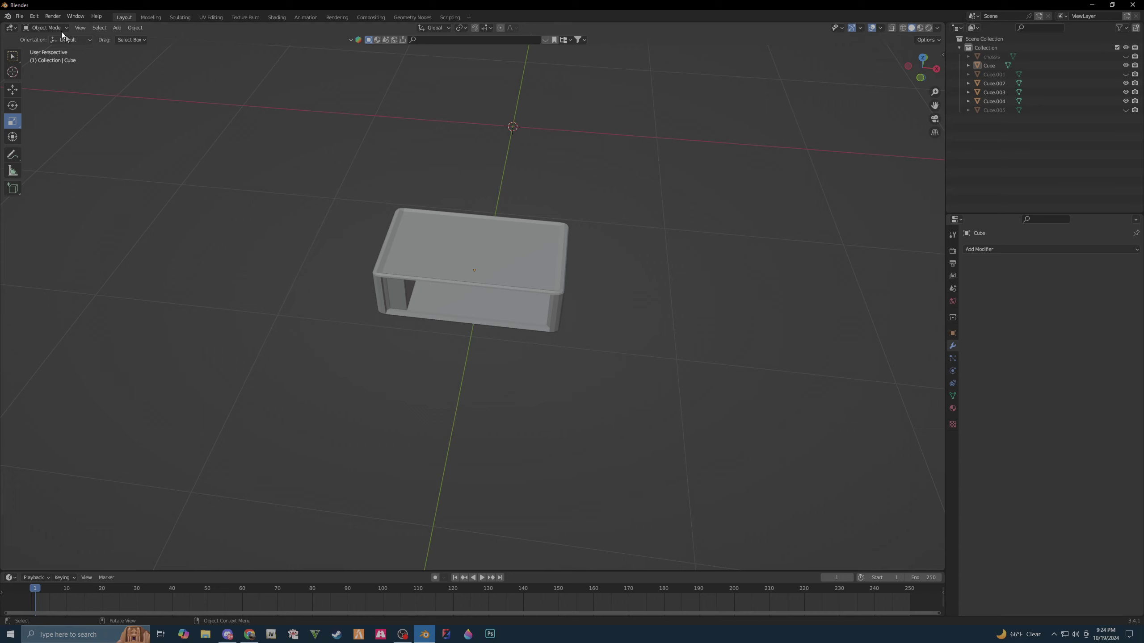
click(36, 18)
- Toggle X-ray on the box, try Material Preview shading, then return to Solid shading
key(ctrl+z)
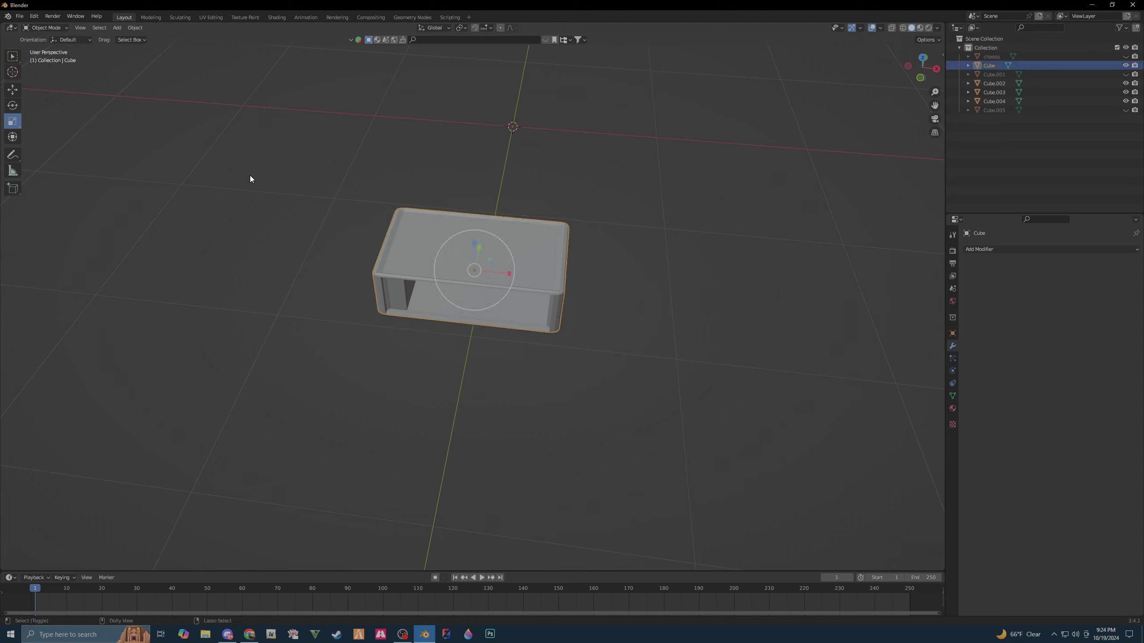
key(alt+z)
key(alt+z)
key(z)
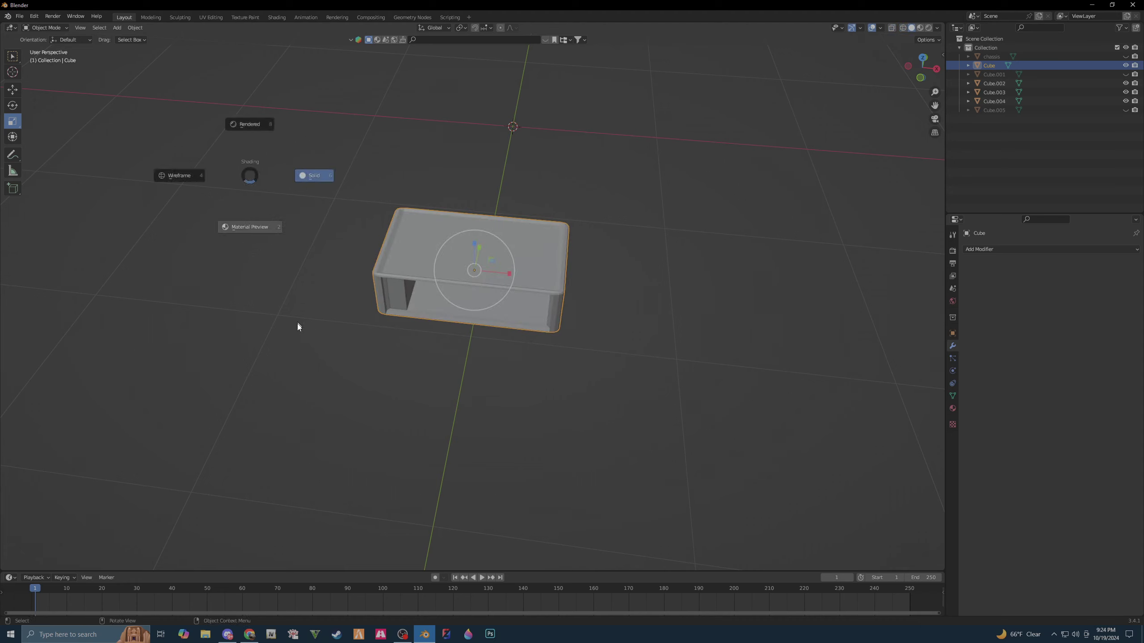
click(427, 487)
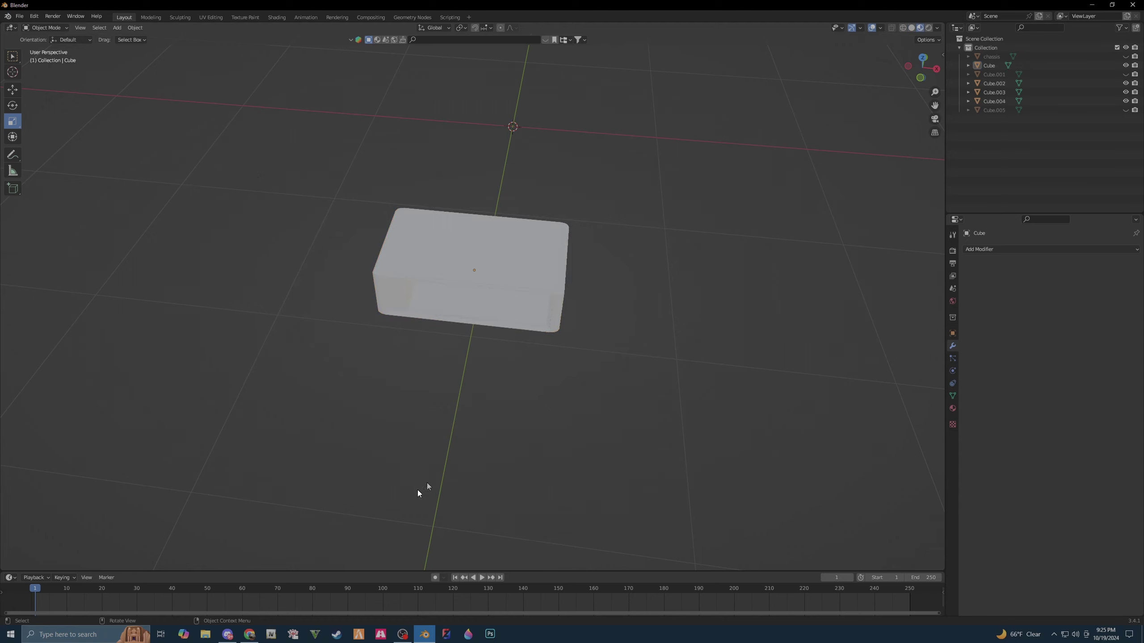
click(911, 27)
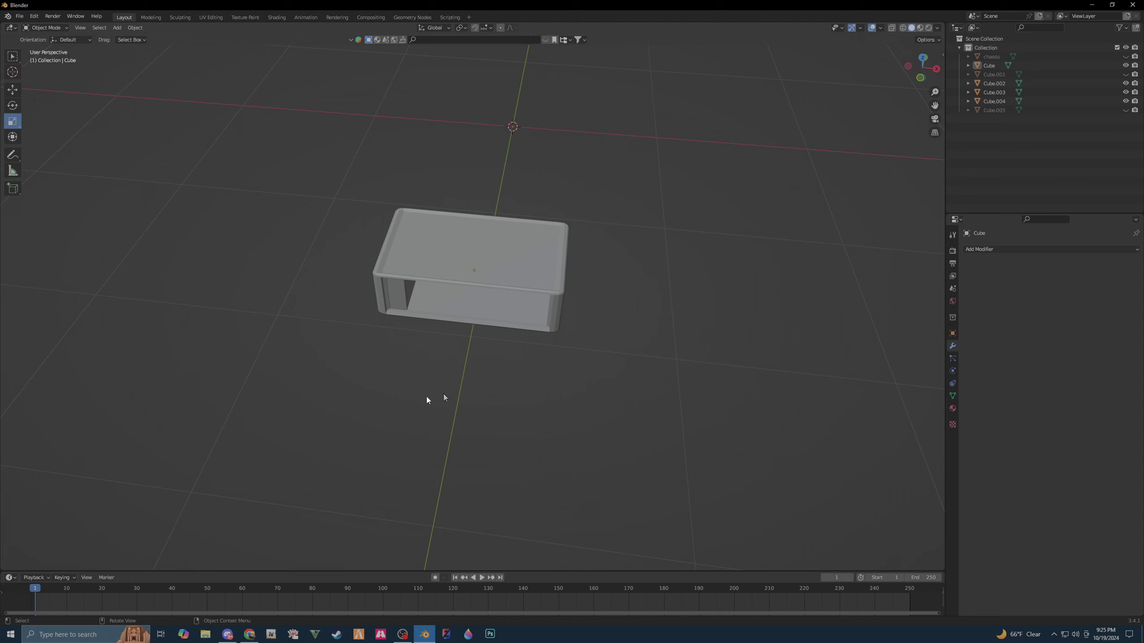
key(shift+a)
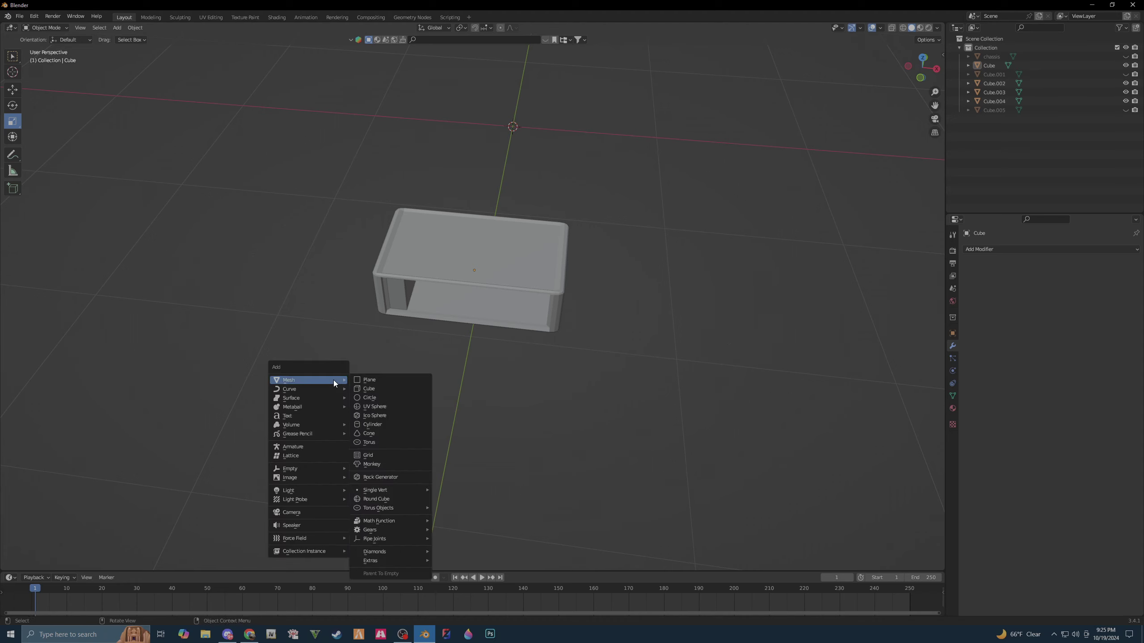
click(373, 424)
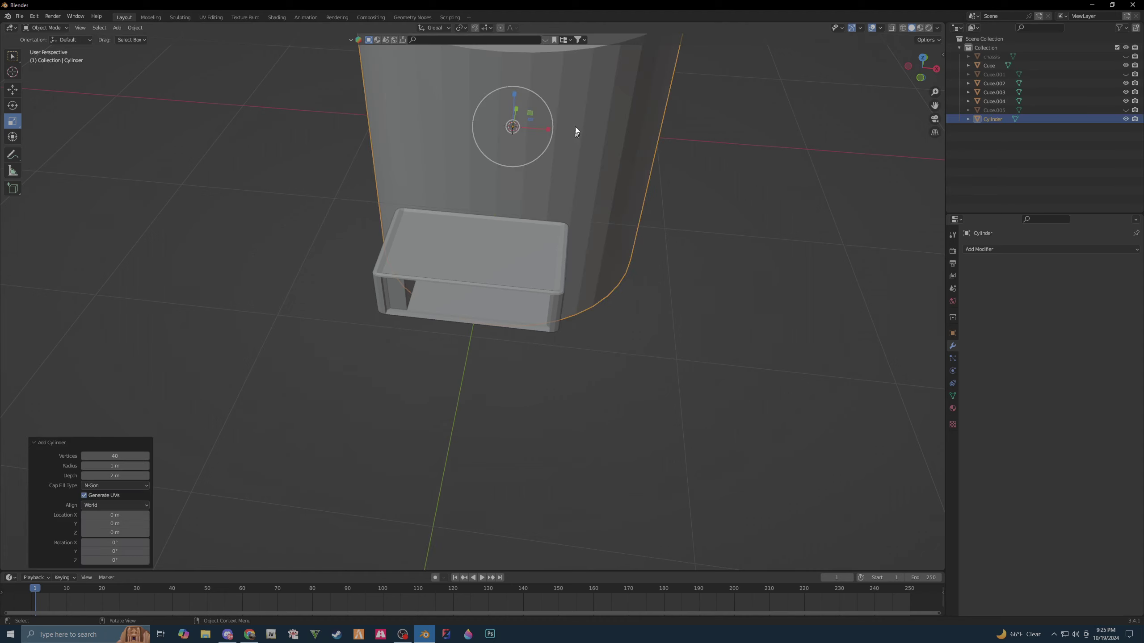
click(119, 562)
text(90)
key(Return)
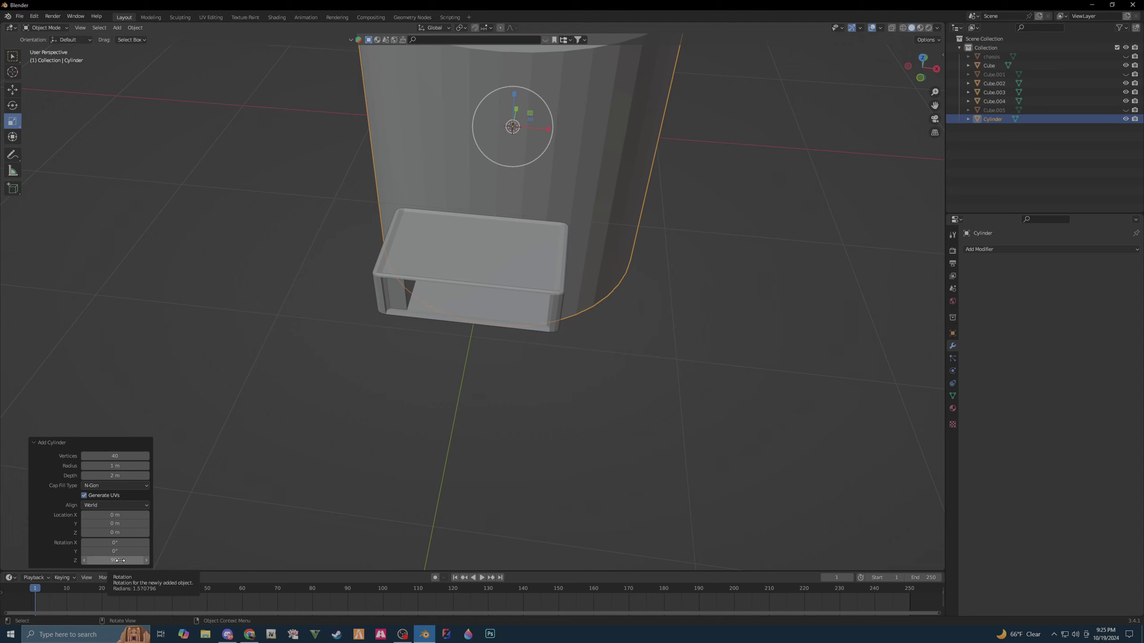
click(118, 559)
text(0)
key(Return)
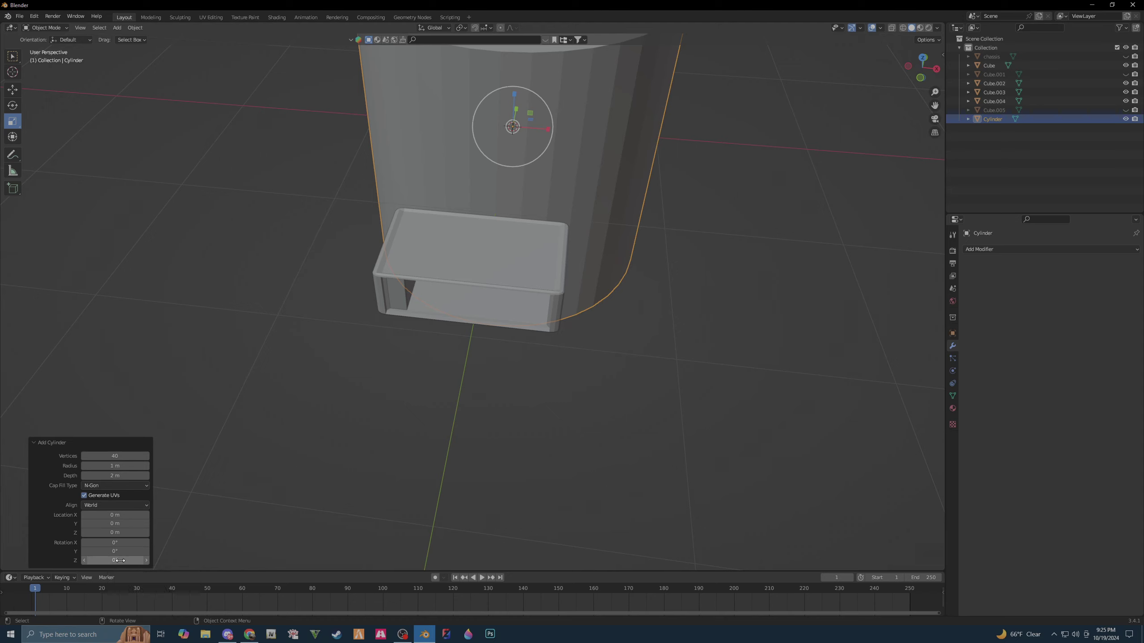
click(133, 542)
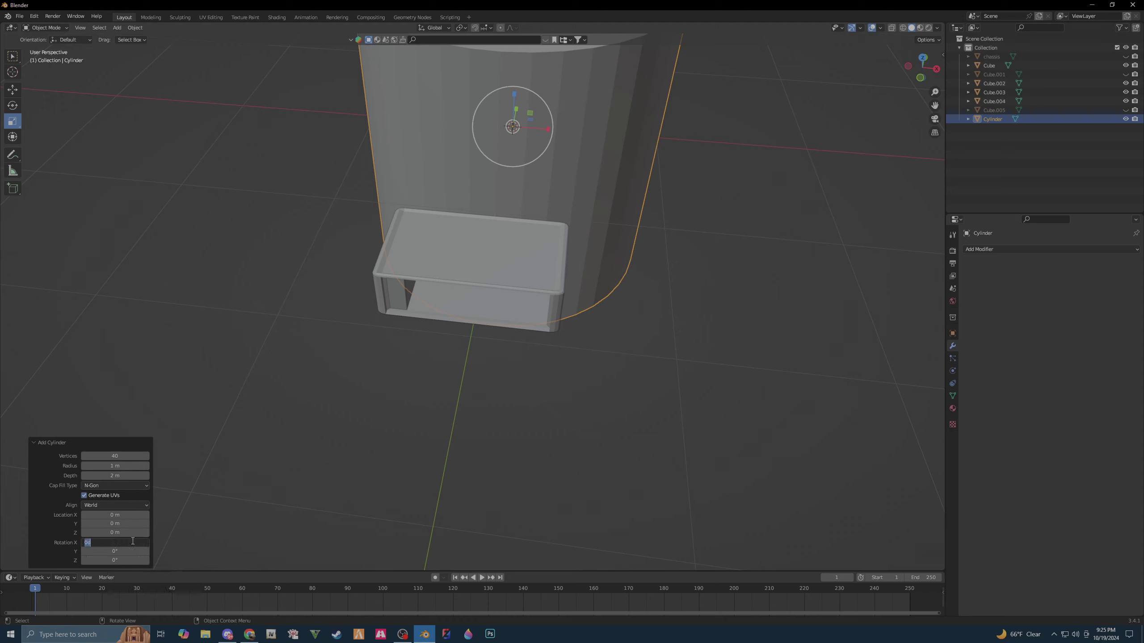
text(90)
key(Return)
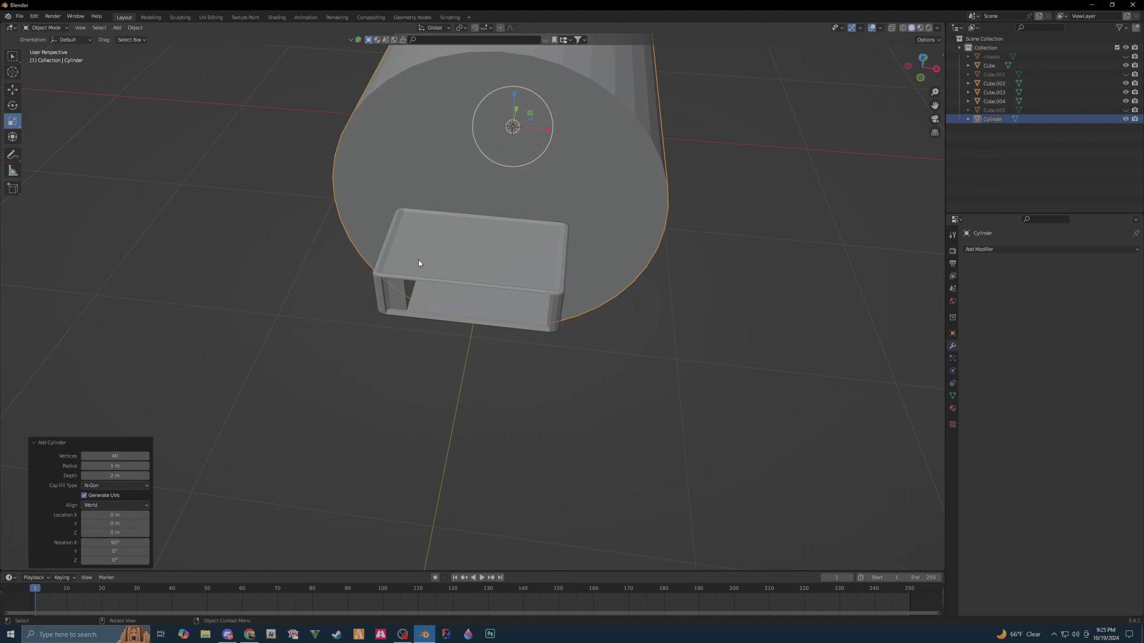
click(503, 148)
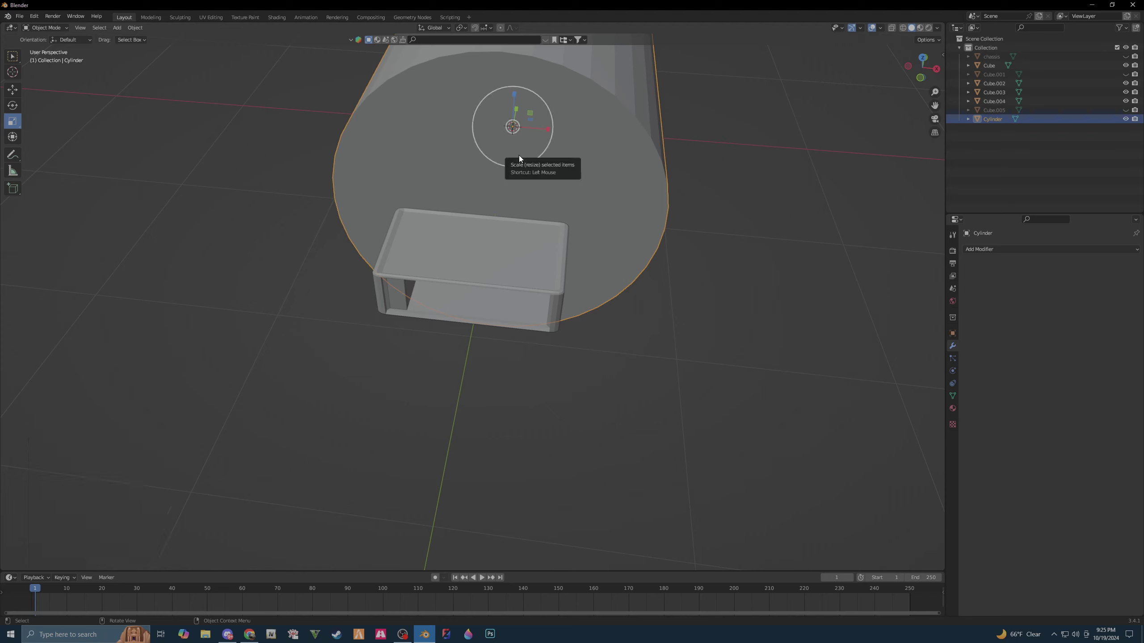
mouse_move(522, 169)
mouse_down()
mouse_move(516, 153)
mouse_move(520, 175)
mouse_up()
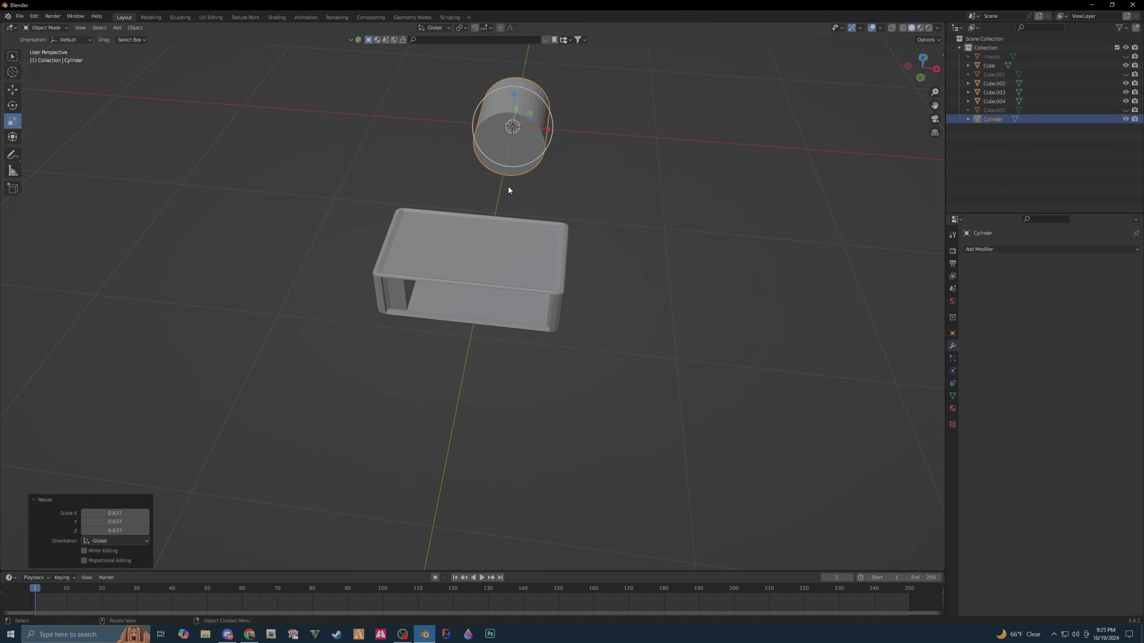
click(508, 163)
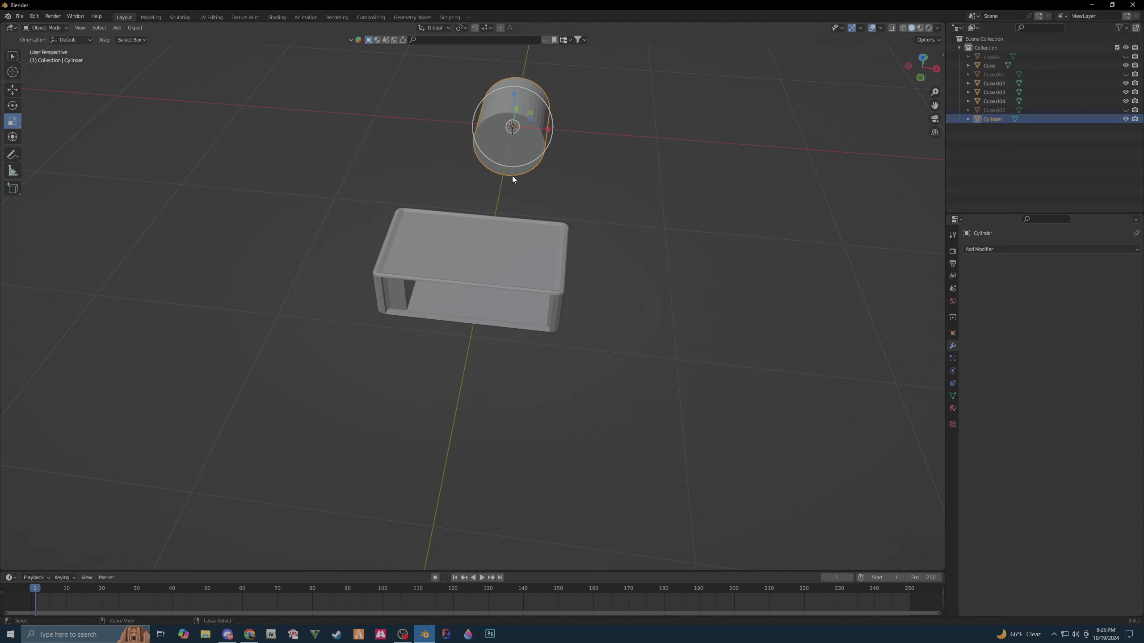
key(ctrl+z)
key(ctrl+z)
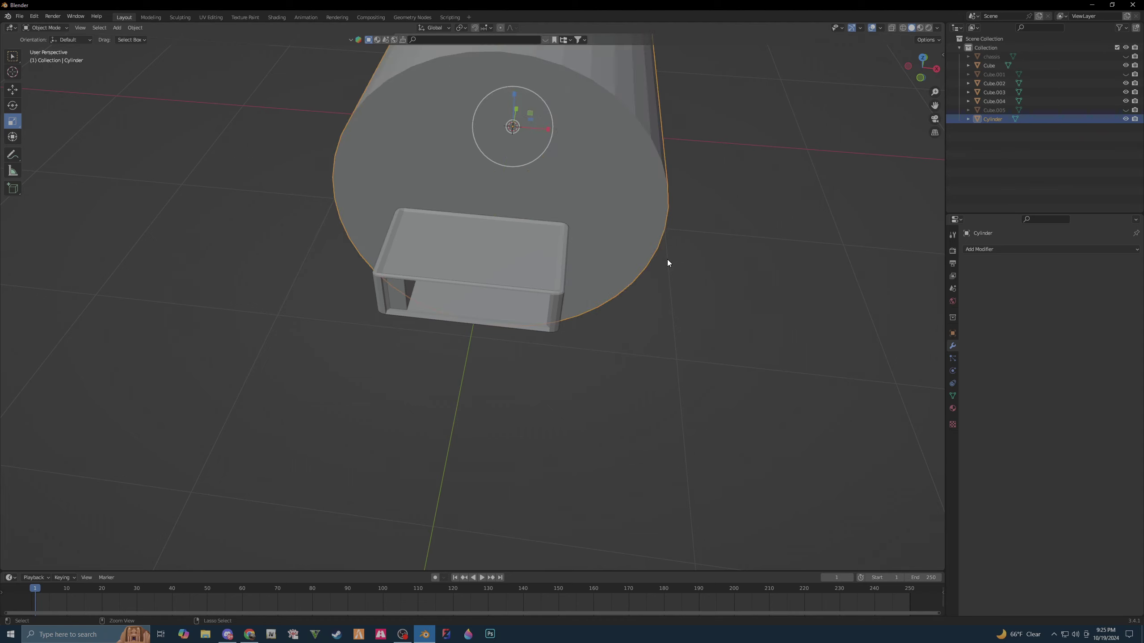
key(Delete)
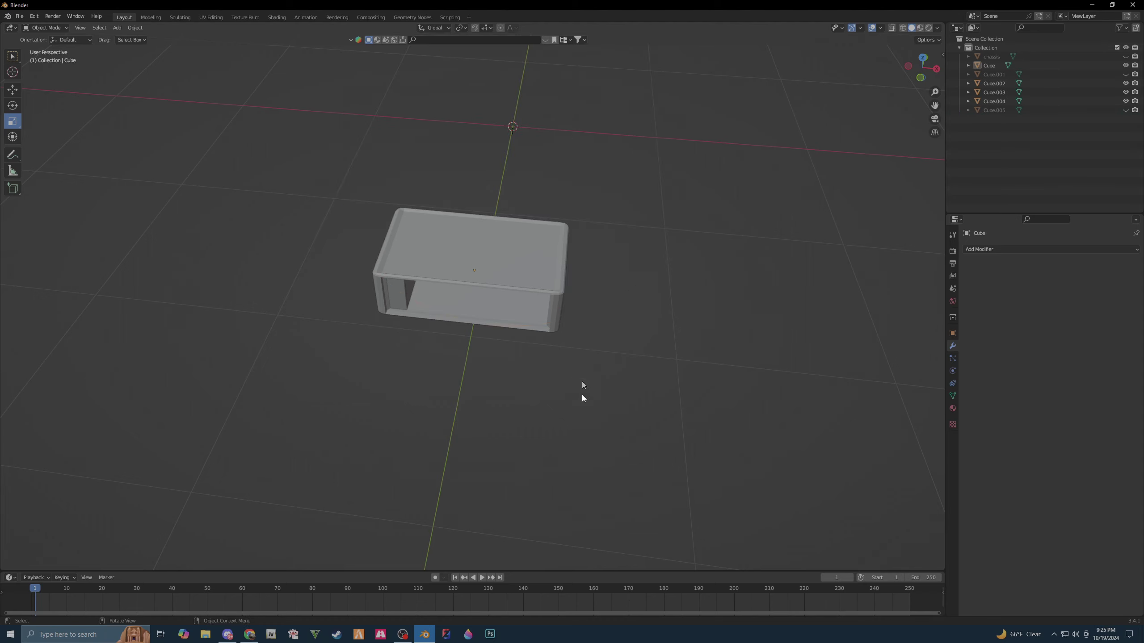
scroll(582, 381, down, 1)
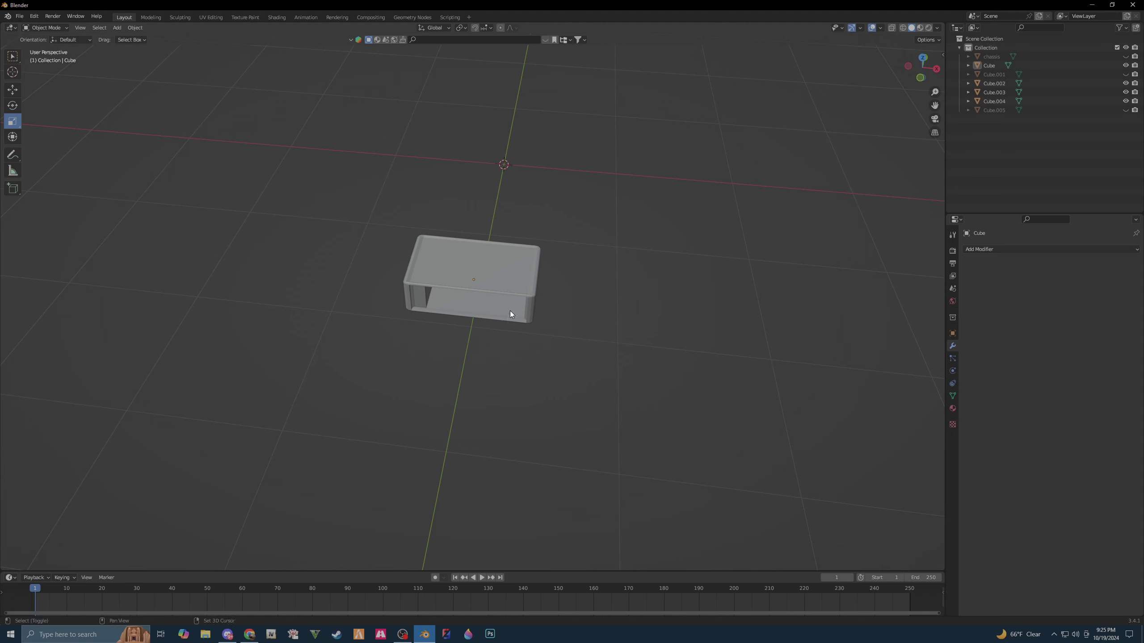
- Add a cylinder and move it along Y and up along Z beside the box
key(shift+a)
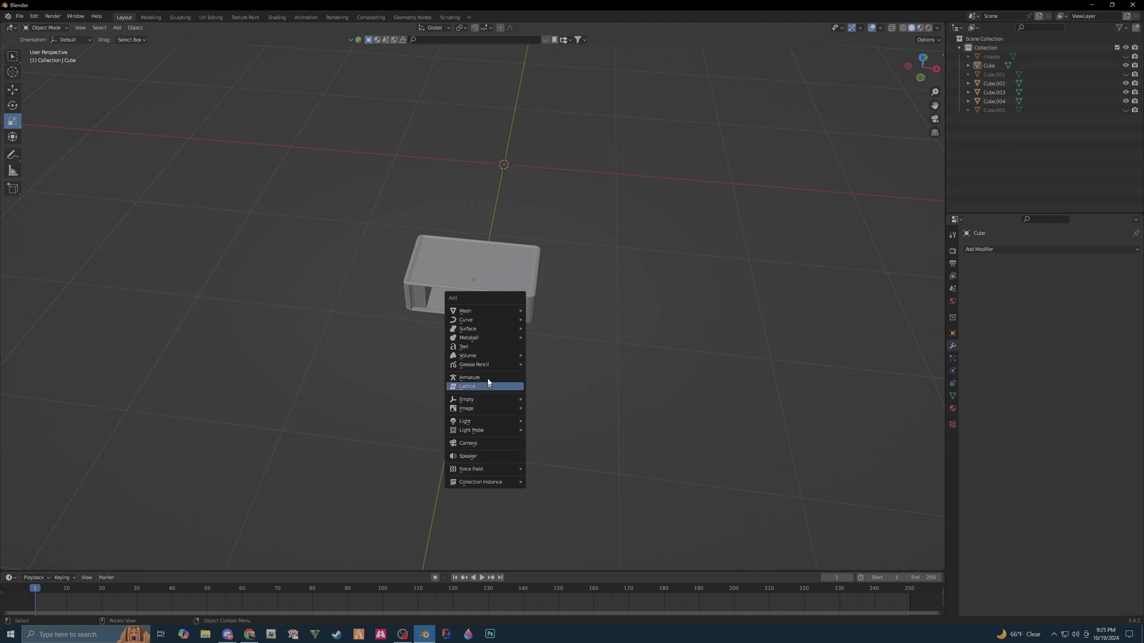
mouse_move(482, 310)
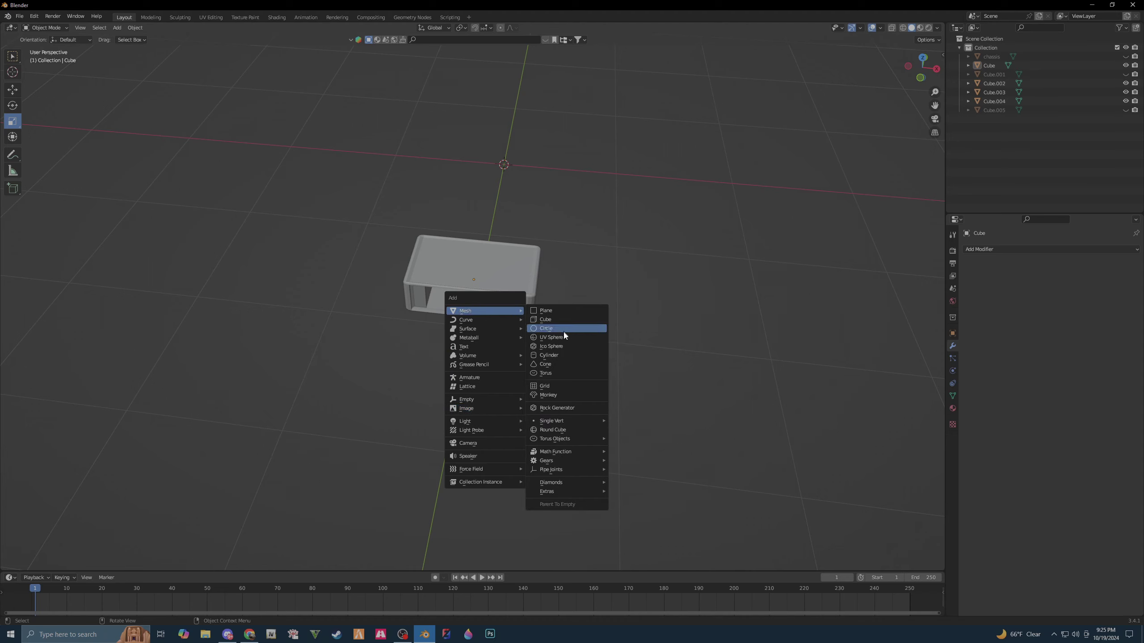
click(558, 356)
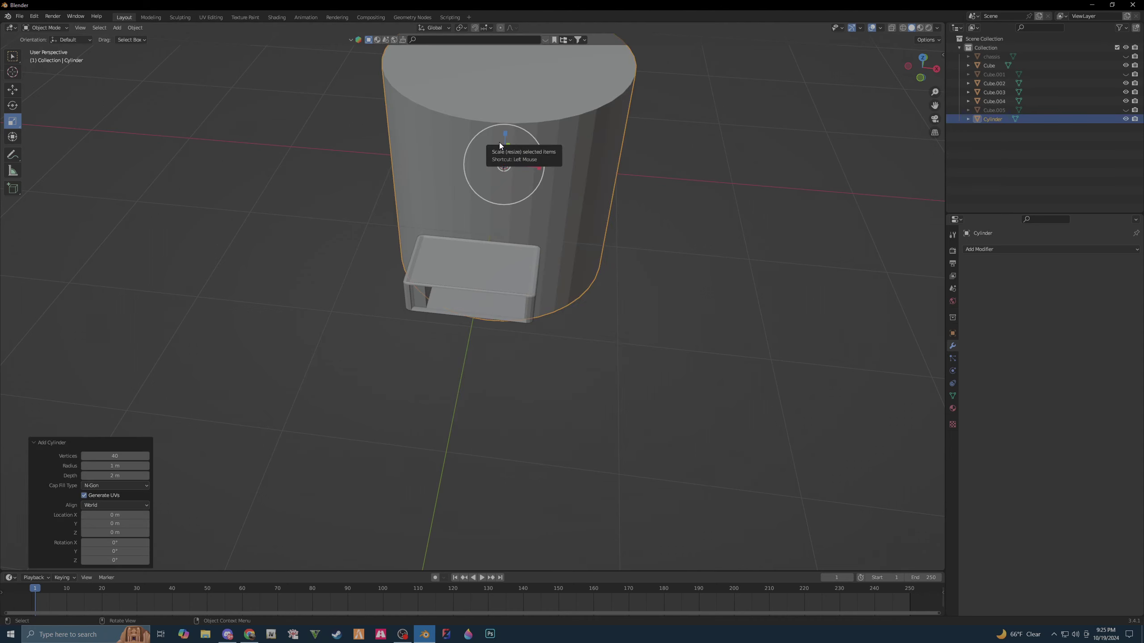
key(shift+space)
key(g)
mouse_move(514, 148)
middle_down()
mouse_move(504, 168)
mouse_move(588, 197)
middle_up()
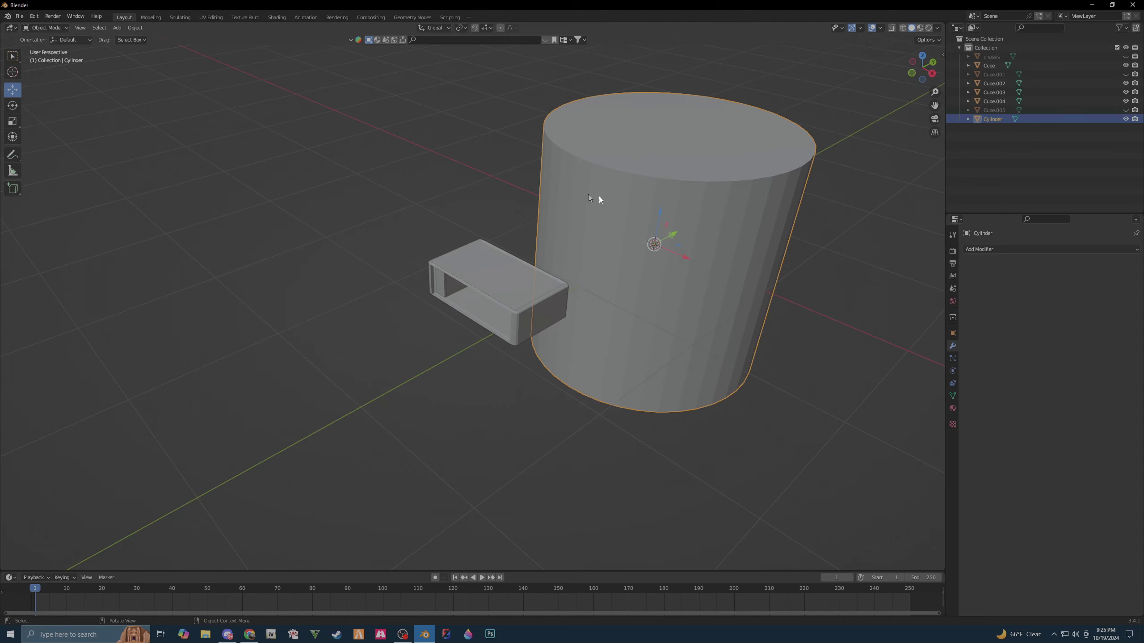
drag(675, 234, 504, 308)
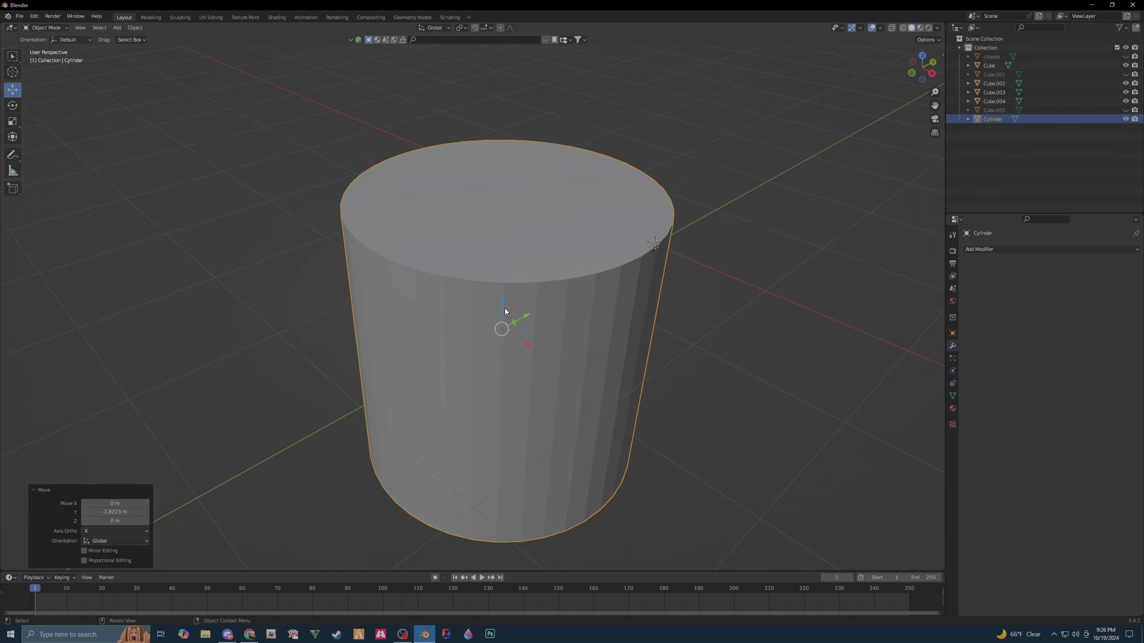
drag(497, 251, 498, 243)
click(505, 361)
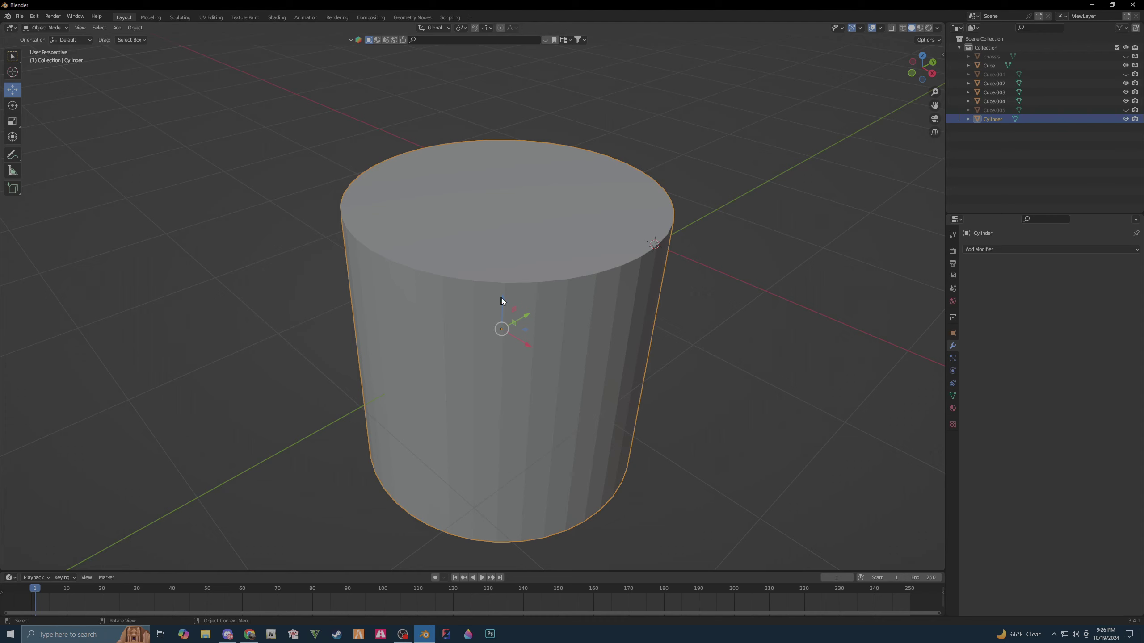
drag(500, 297, 508, 150)
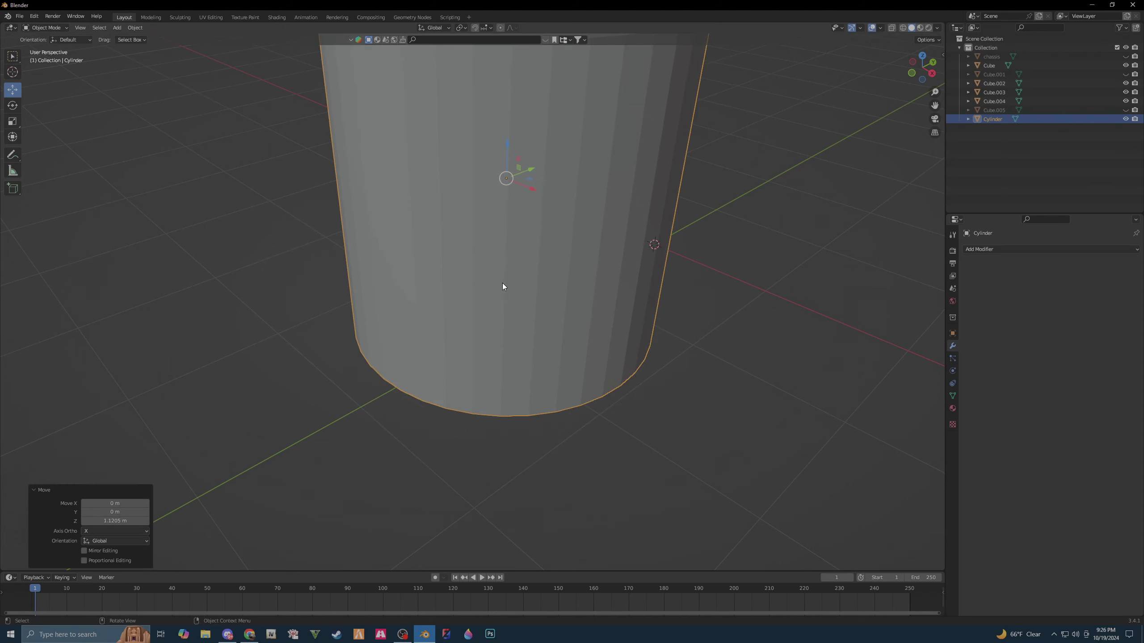
- Scale the cylinder to 0.473 and lower it -0.4974 m on Z into the box top
key(shift+space)
key(s)
mouse_move(504, 206)
mouse_down()
mouse_move(511, 179)
mouse_move(509, 250)
mouse_up()
key(shift+space)
key(g)
scroll(504, 289, up, 4)
scroll(504, 289, up, 2)
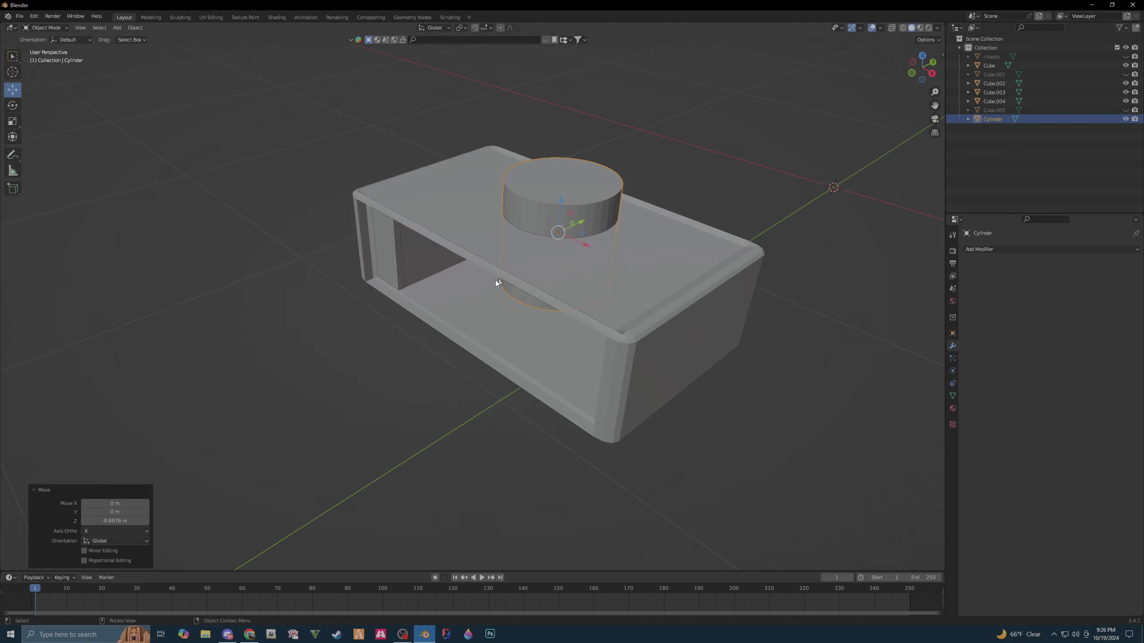
mouse_move(437, 359)
middle_down()
mouse_move(300, 413)
mouse_move(345, 451)
mouse_move(401, 450)
mouse_move(424, 283)
middle_up()
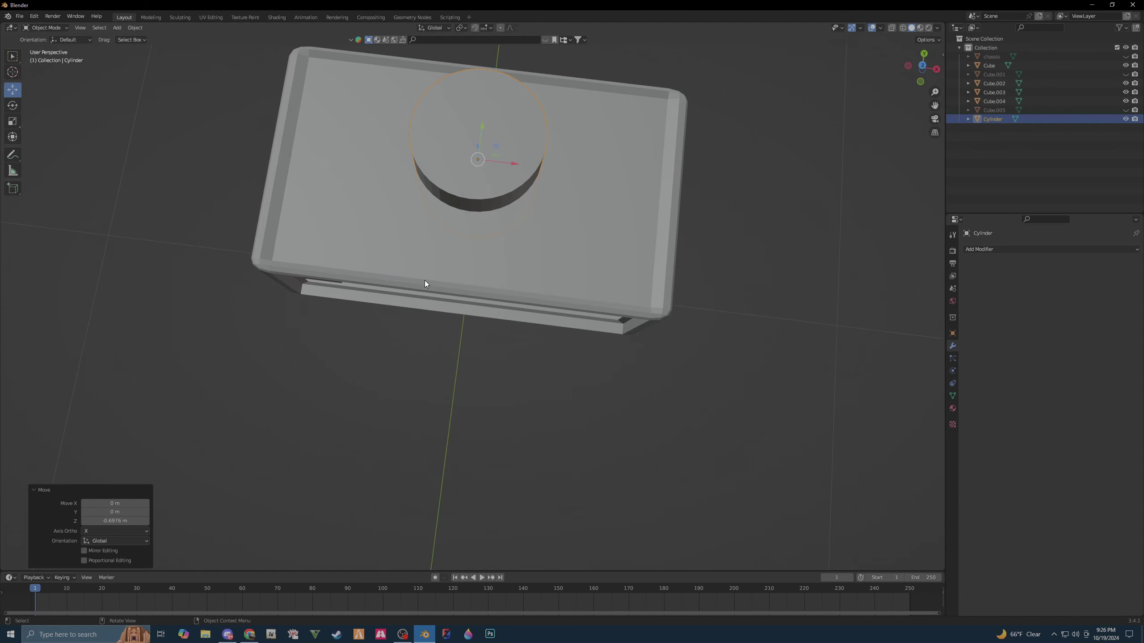
- In Top view, move the cylinder along Y to centre it on the box top
click(923, 66)
mouse_move(457, 128)
mouse_down()
mouse_move(473, 209)
mouse_move(445, 258)
mouse_up()
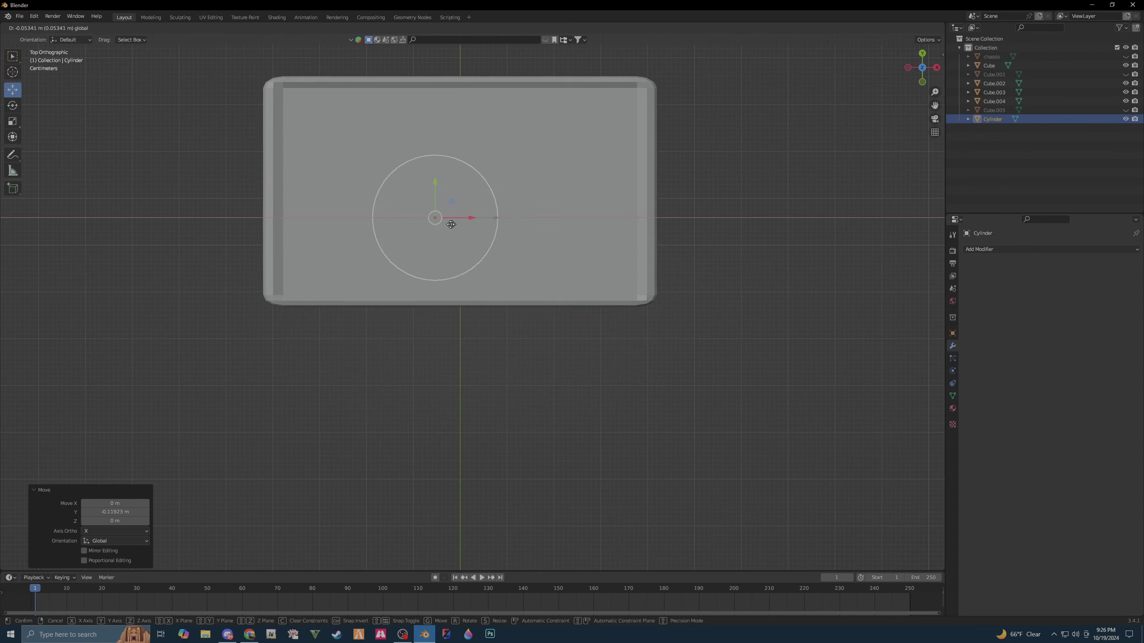
mouse_move(445, 258)
middle_down()
mouse_move(450, 212)
mouse_move(493, 226)
mouse_move(489, 264)
middle_up()
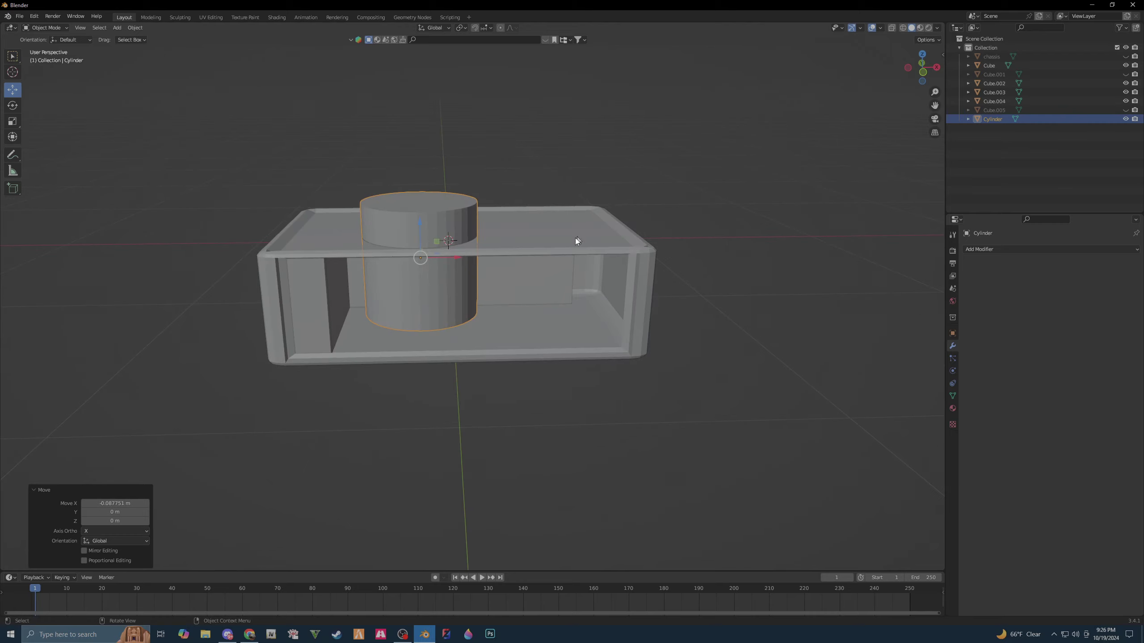
mouse_move(577, 240)
middle_down()
mouse_move(529, 245)
mouse_move(548, 286)
mouse_move(514, 275)
mouse_move(527, 283)
middle_up()
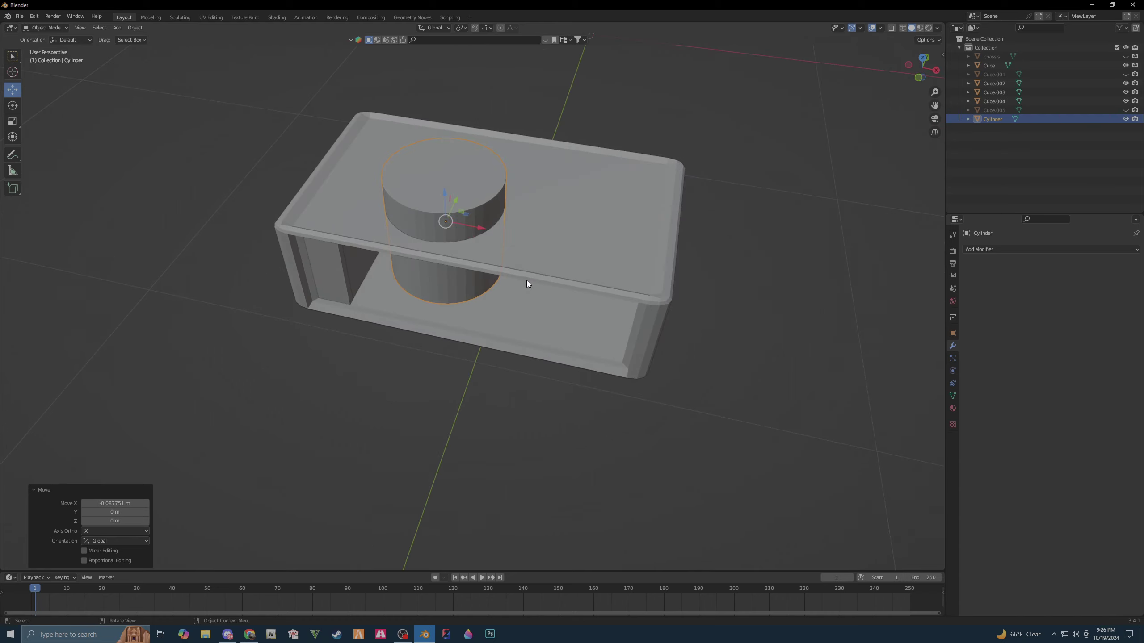
mouse_move(520, 333)
middle_down()
mouse_move(508, 322)
mouse_move(557, 313)
mouse_move(532, 319)
mouse_move(510, 297)
mouse_move(533, 312)
mouse_move(496, 330)
mouse_move(463, 326)
mouse_move(538, 358)
mouse_move(518, 343)
mouse_move(677, 300)
middle_up()
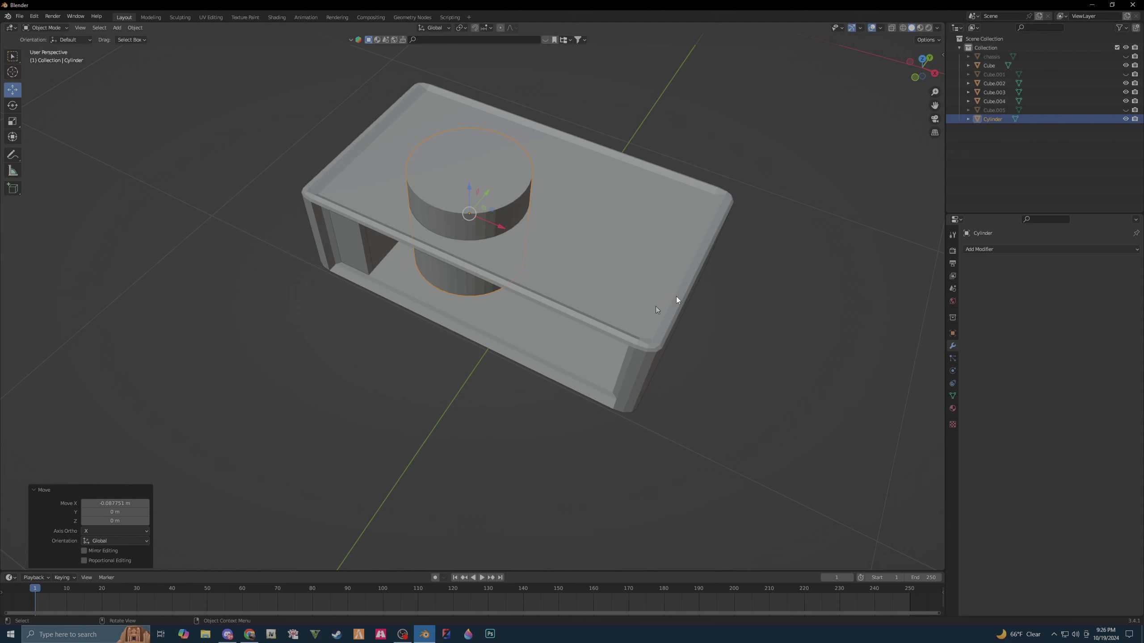
click(921, 60)
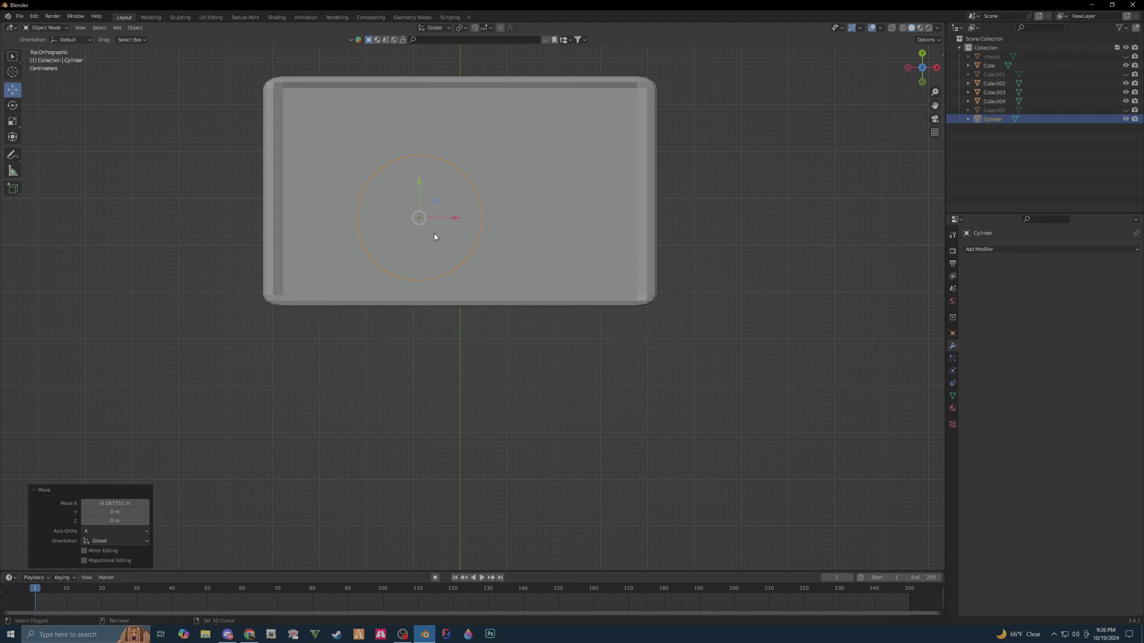
- Duplicate the cylinder 0.31667 m along X and select both cylinders for editing
key(shift+d)
key(x)
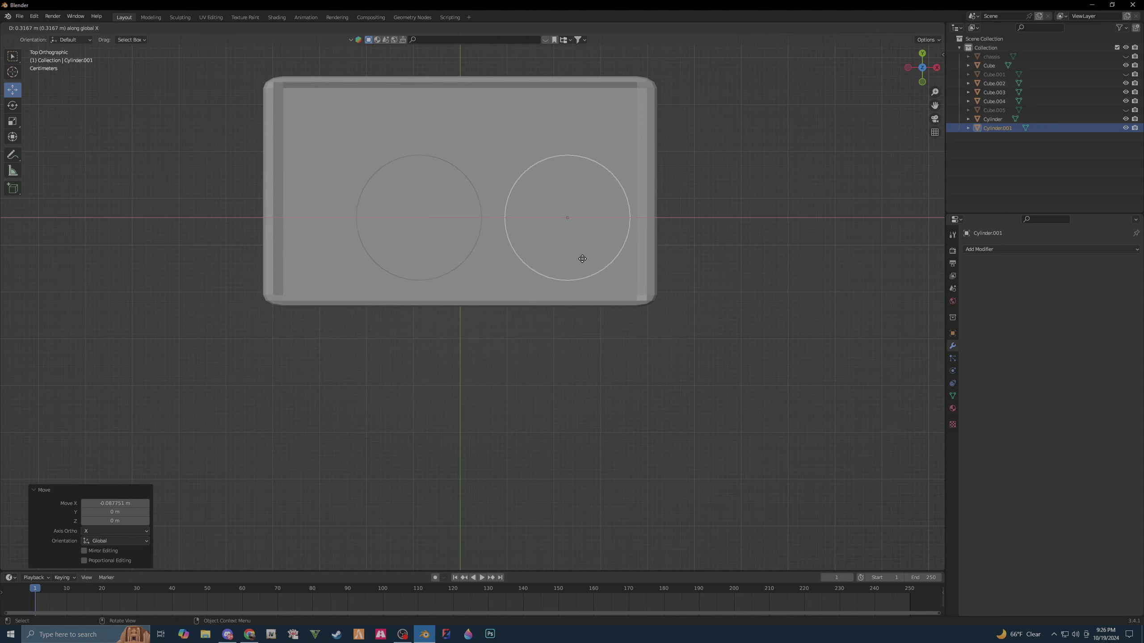
click(581, 258)
mouse_move(581, 275)
middle_down()
mouse_move(560, 288)
mouse_move(549, 225)
mouse_move(593, 244)
middle_up()
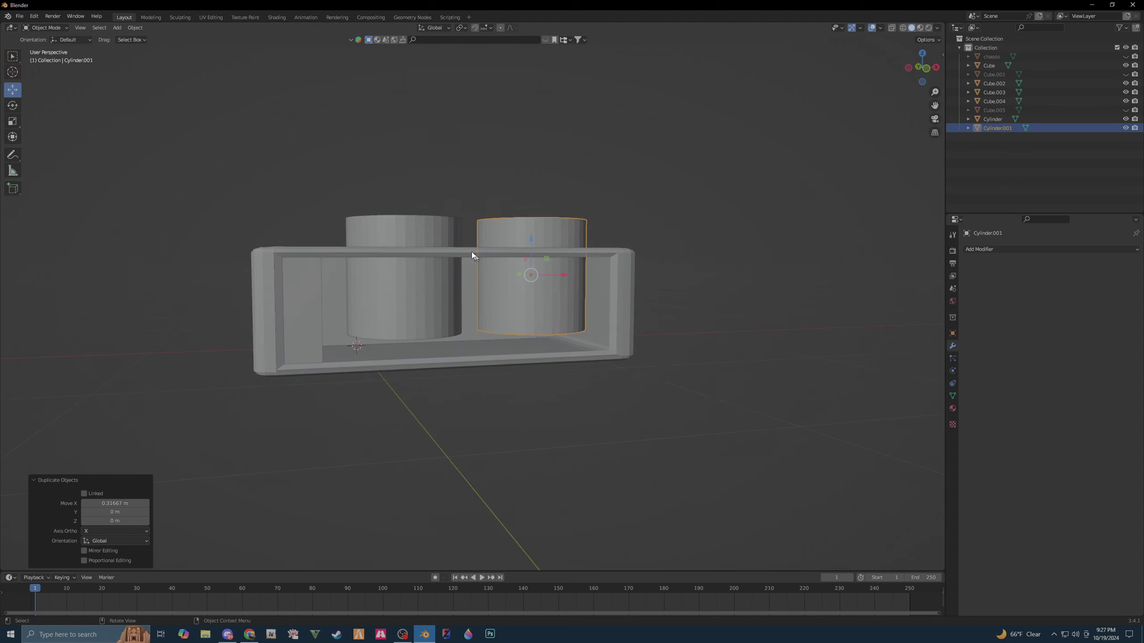
mouse_move(462, 377)
middle_down()
mouse_move(434, 424)
mouse_move(459, 364)
middle_up()
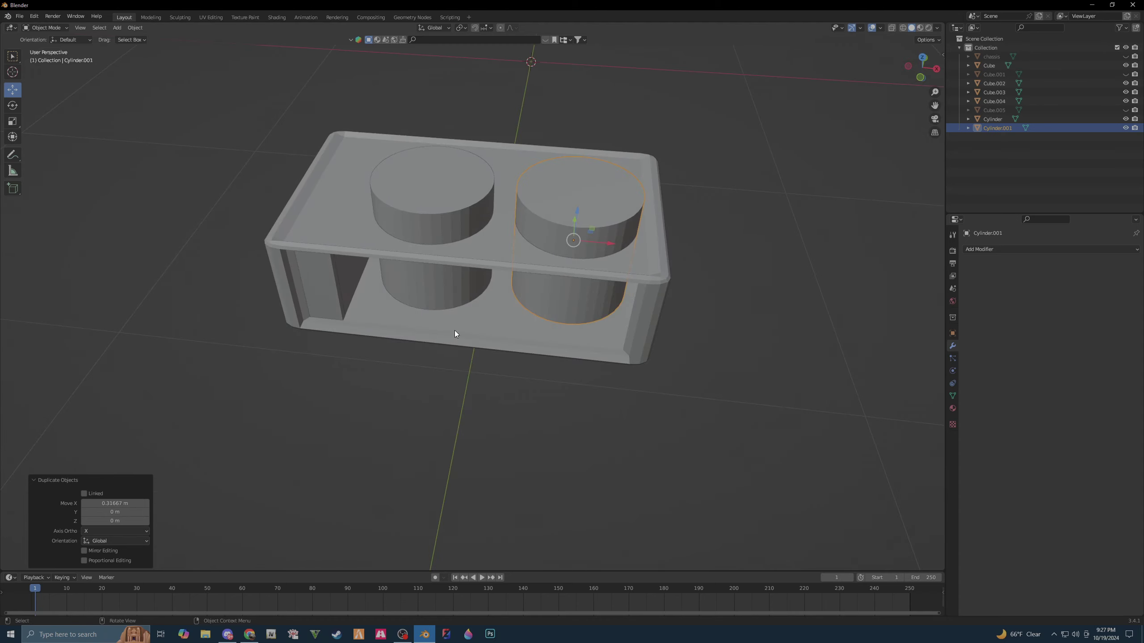
shift+click(427, 194)
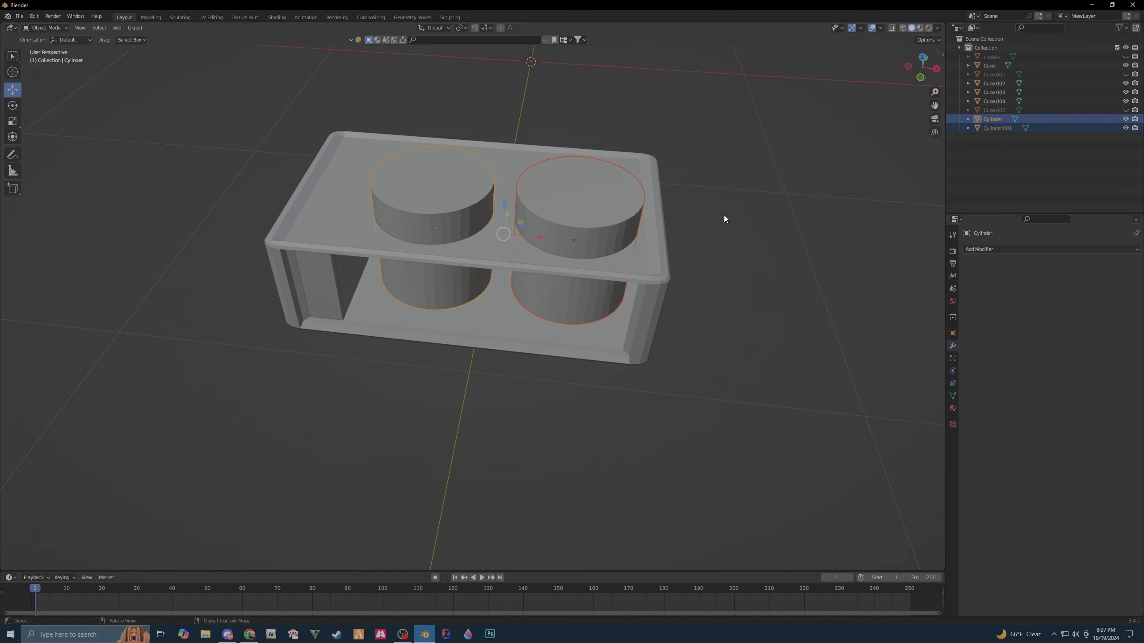
key(Tab)
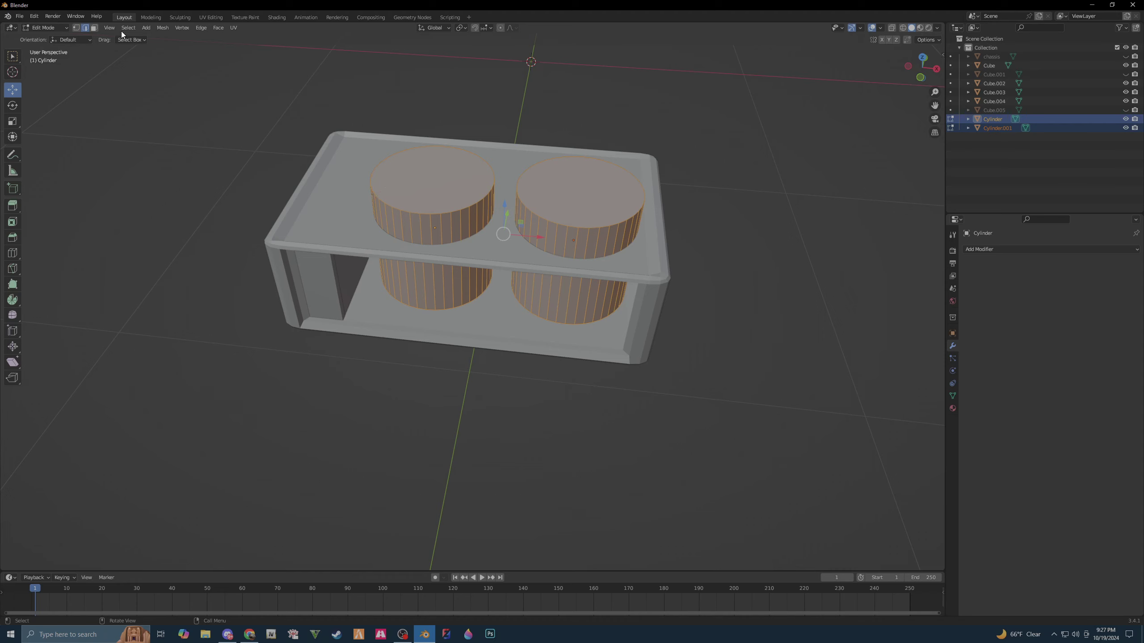
- Bevel both cylinders' top and bottom face rims with 3 segments at 0.274 m offset
click(94, 27)
click(440, 194)
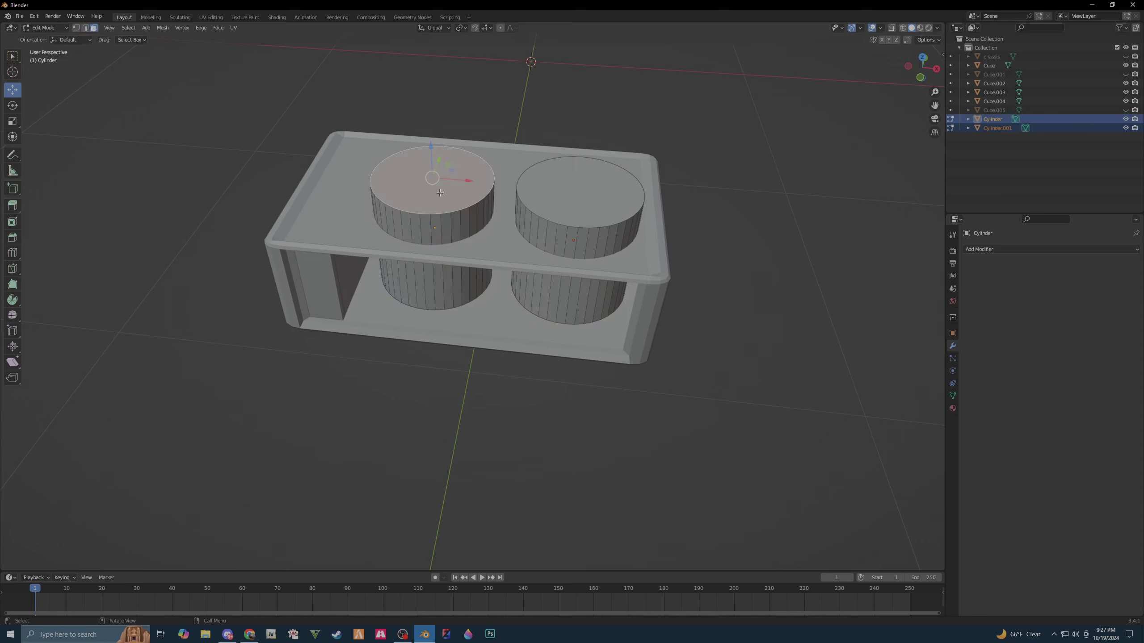
shift+click(624, 205)
mouse_move(624, 206)
middle_down()
mouse_move(714, 151)
mouse_move(623, 378)
mouse_move(633, 321)
mouse_move(487, 343)
mouse_move(442, 379)
middle_up()
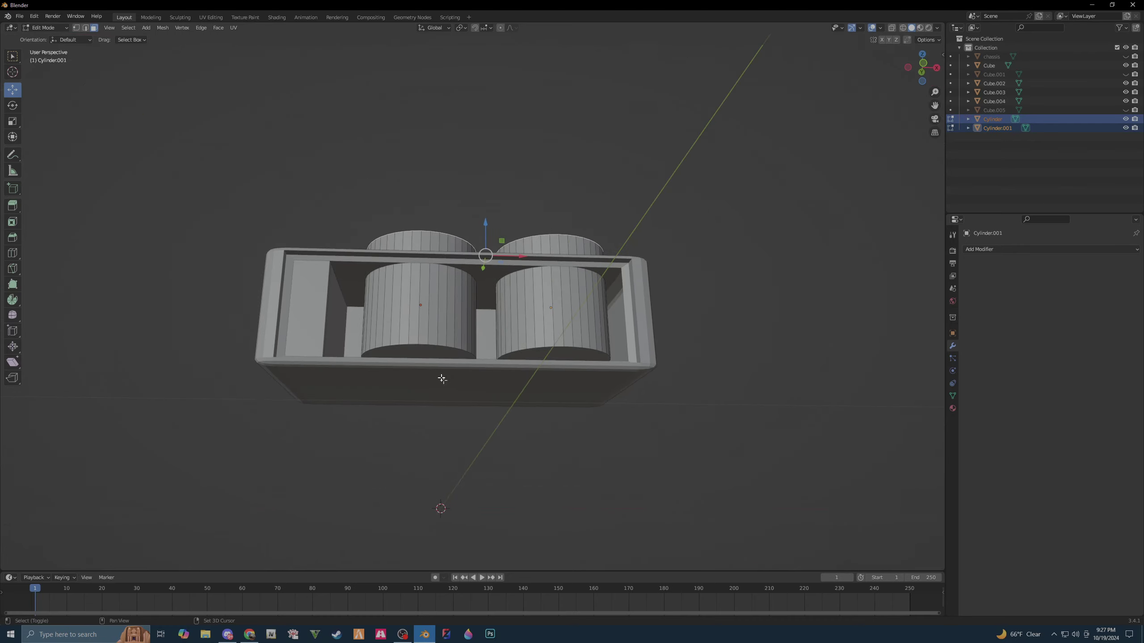
shift+click(428, 355)
shift+click(539, 356)
mouse_move(538, 355)
middle_down()
mouse_move(606, 368)
mouse_move(618, 382)
middle_up()
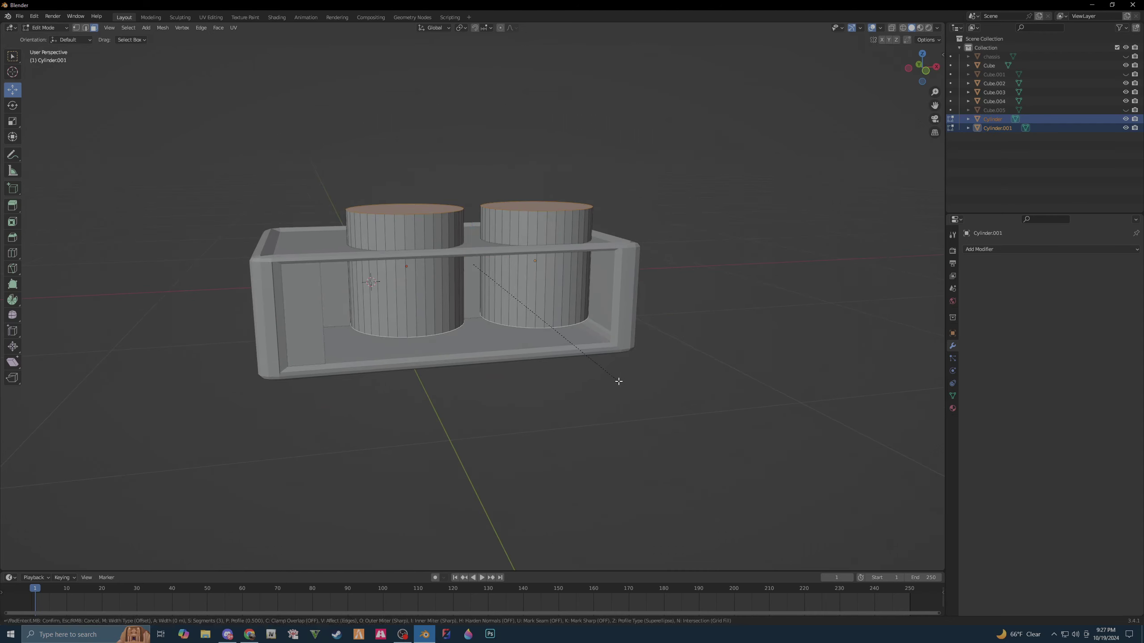
key(ctrl+b)
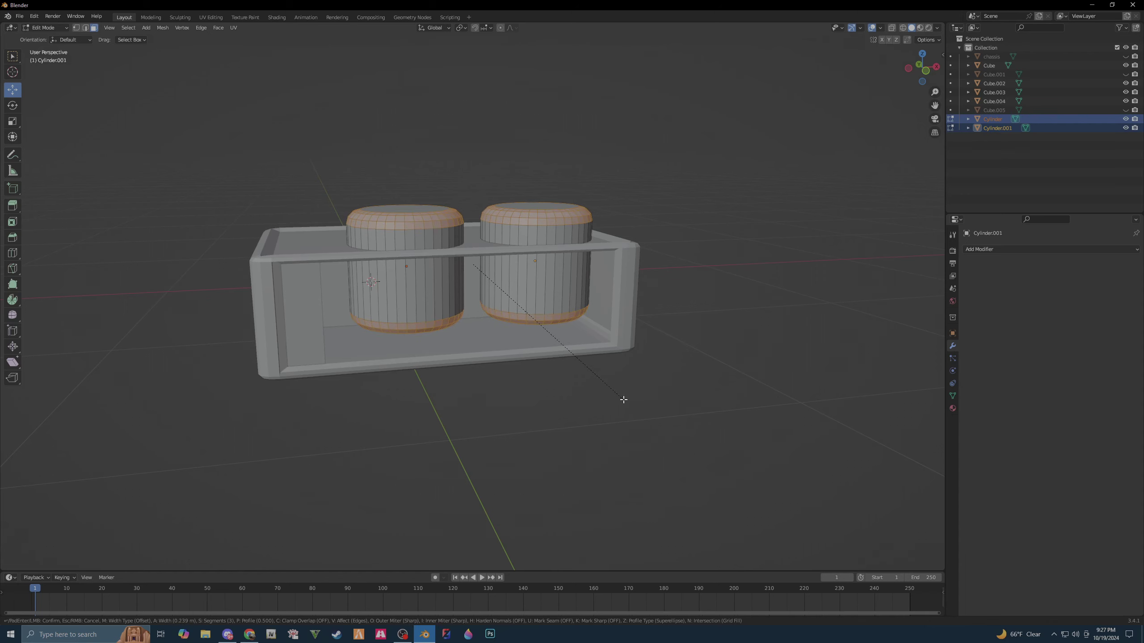
click(625, 401)
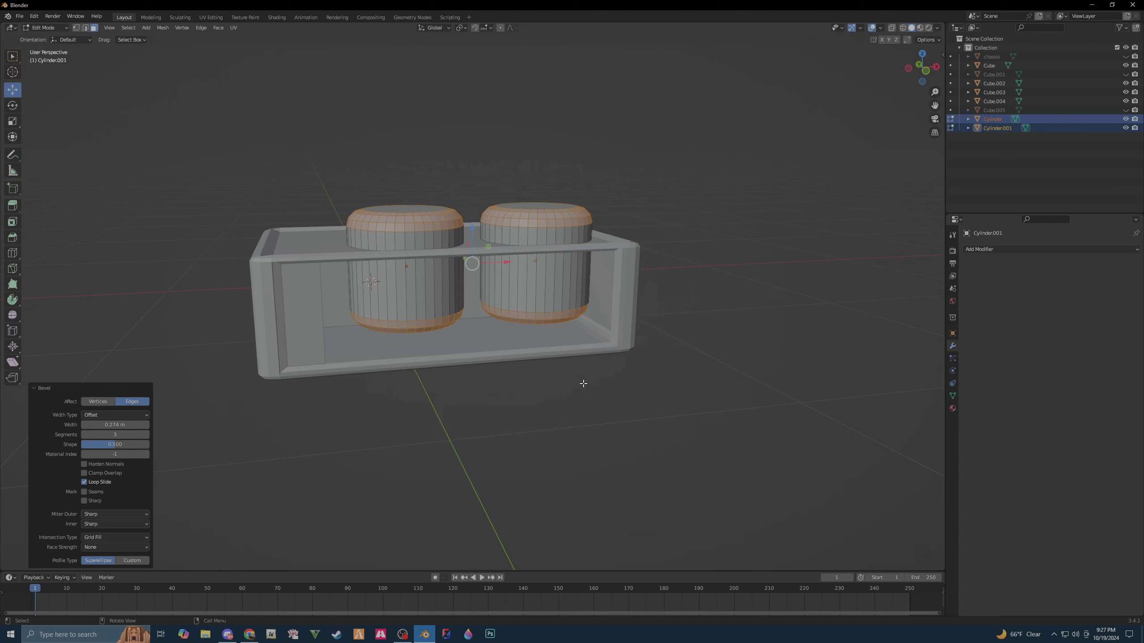
key(Tab)
key(shift+space)
- Flatten both cylinders on Z into discs and raise them onto the box top
key(s)
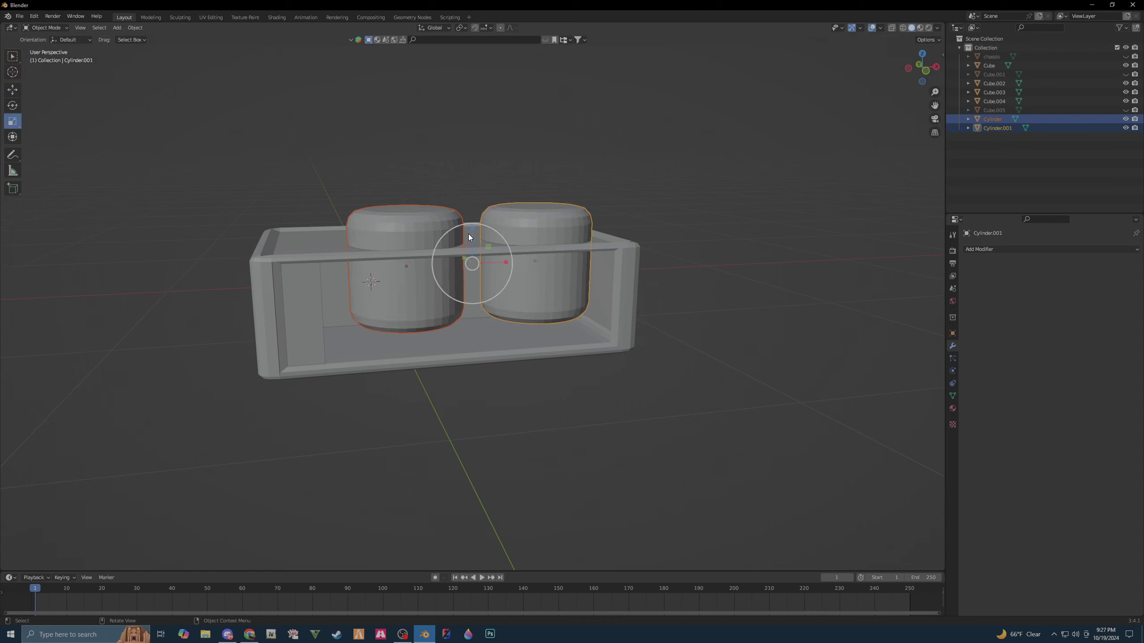
mouse_move(469, 238)
mouse_down()
mouse_move(471, 251)
mouse_move(473, 206)
mouse_up()
key(shift+space)
key(g)
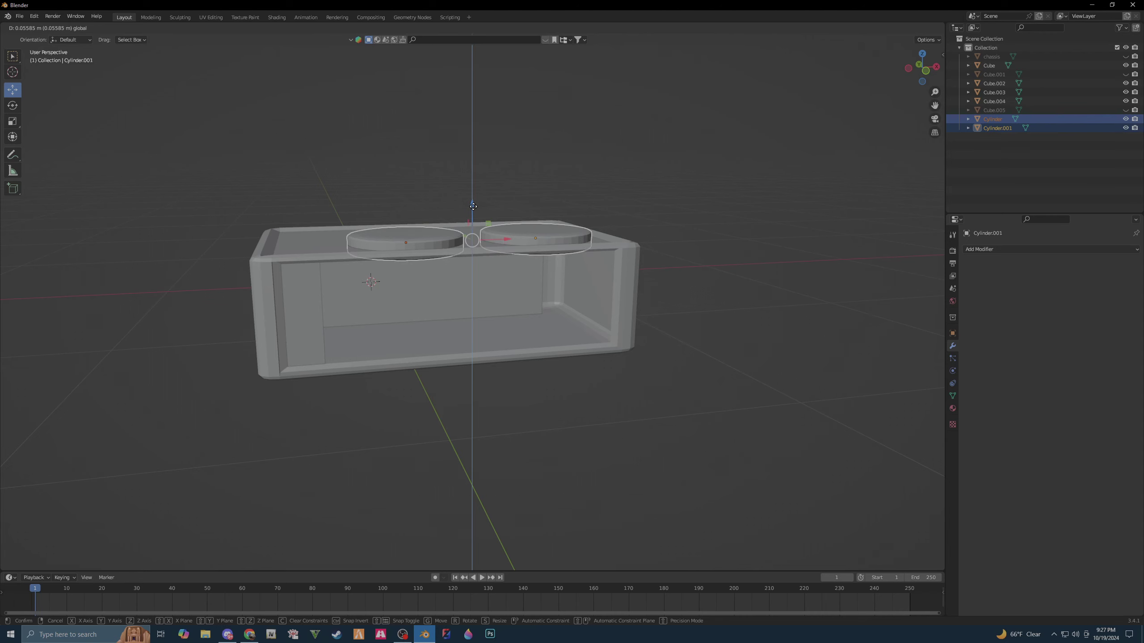
drag(474, 206, 473, 206)
middle_drag(498, 253, 438, 318)
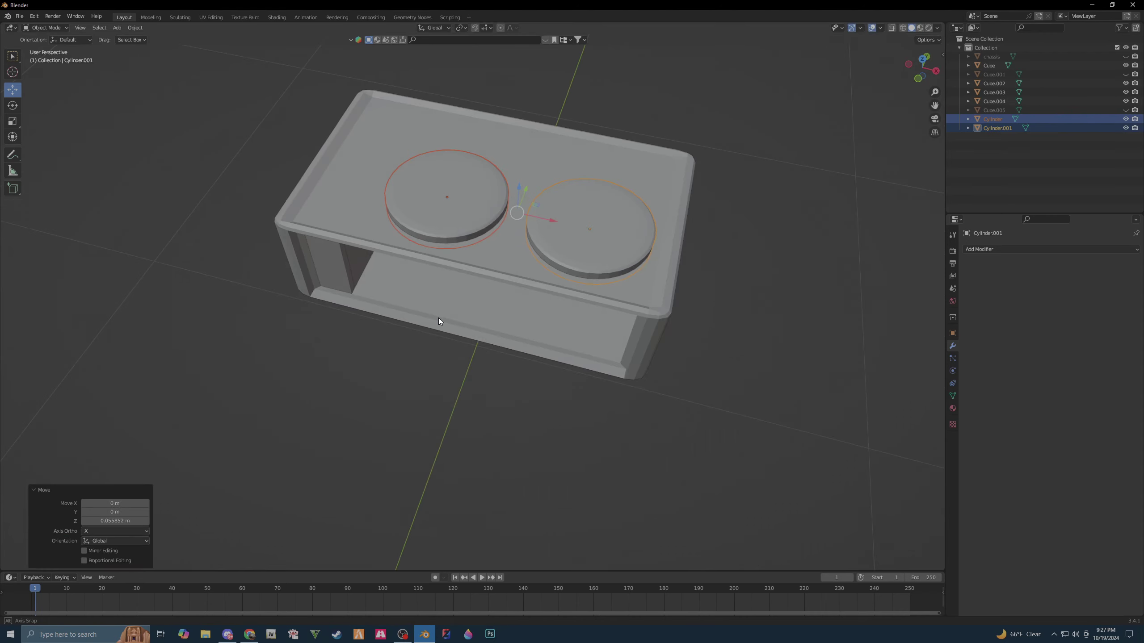
- Apply smooth shading to both discs
right_click(616, 219)
click(617, 222)
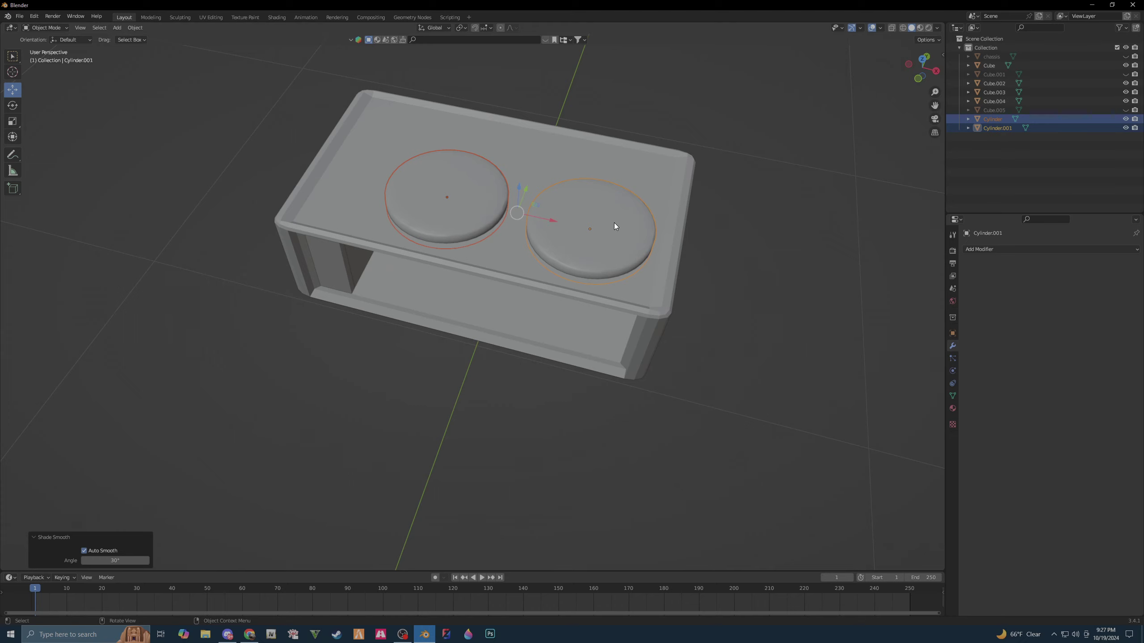
right_click(615, 225)
click(608, 215)
mouse_move(508, 331)
middle_down()
mouse_move(588, 337)
mouse_move(542, 317)
mouse_move(332, 308)
middle_up()
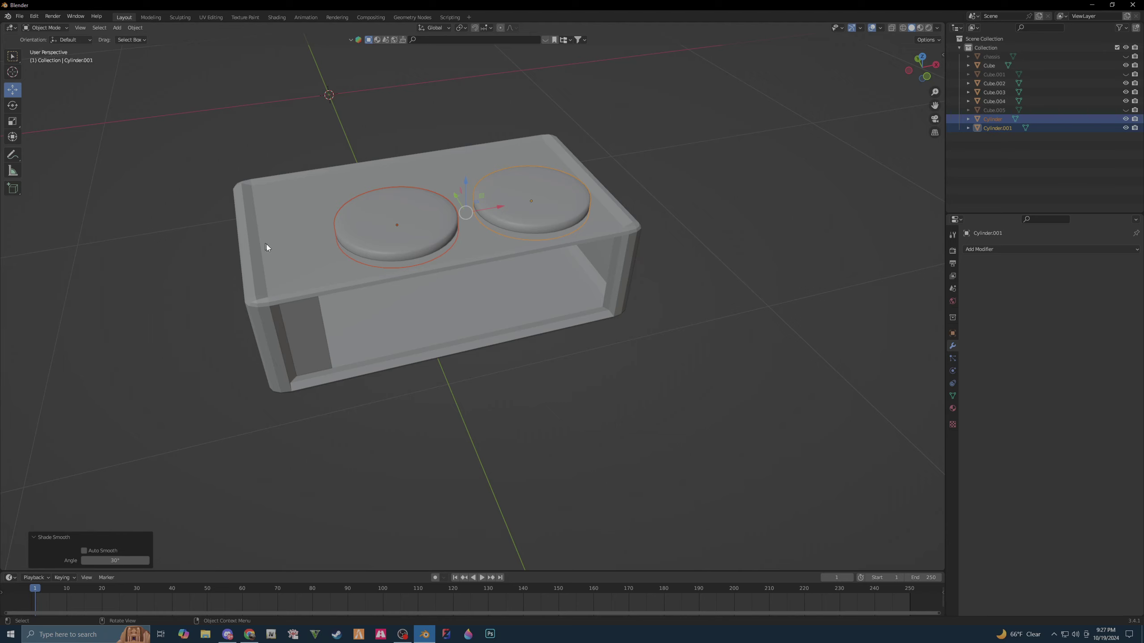
- Join the two discs into one Cylinder object and set its origin to geometry
click(299, 276)
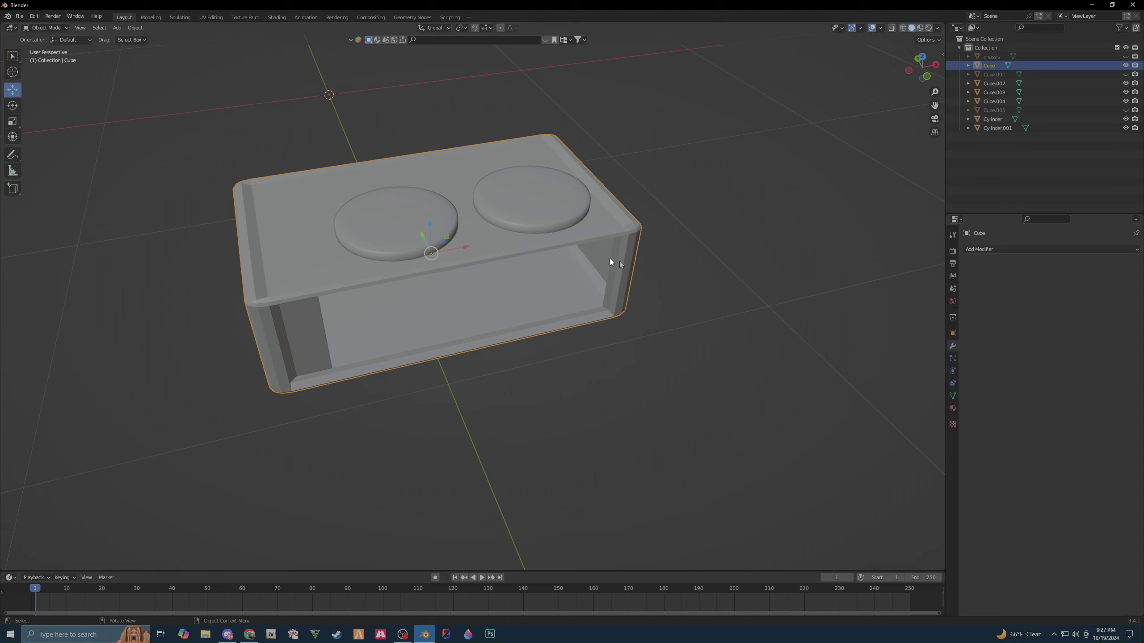
click(530, 189)
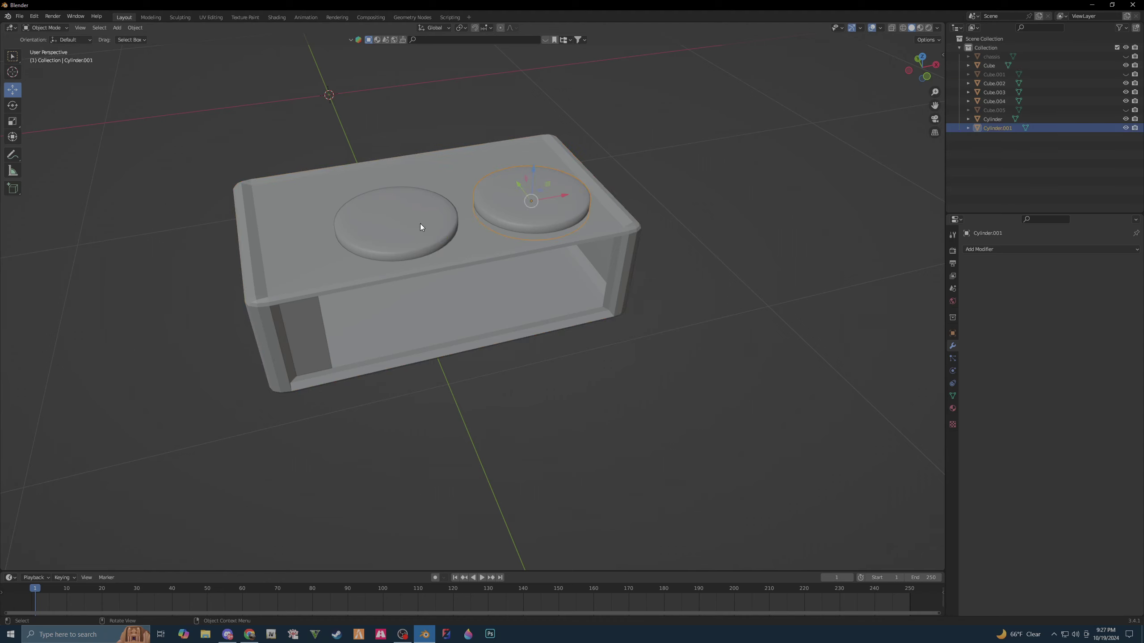
shift+click(420, 224)
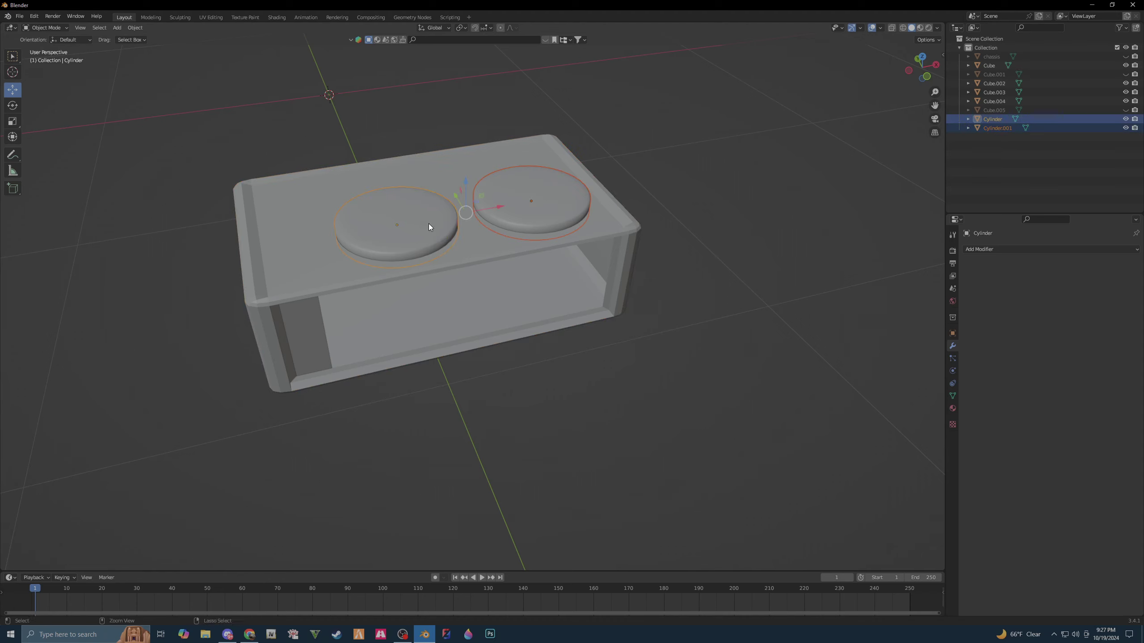
key(ctrl+j)
right_click(446, 207)
mouse_move(417, 248)
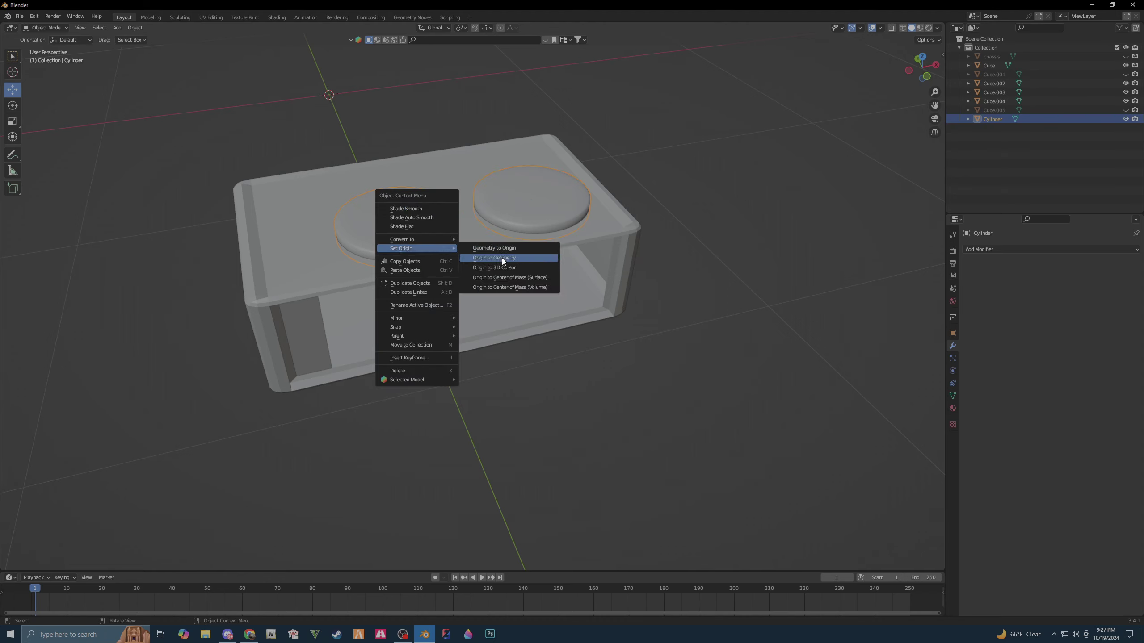
click(503, 258)
click(294, 271)
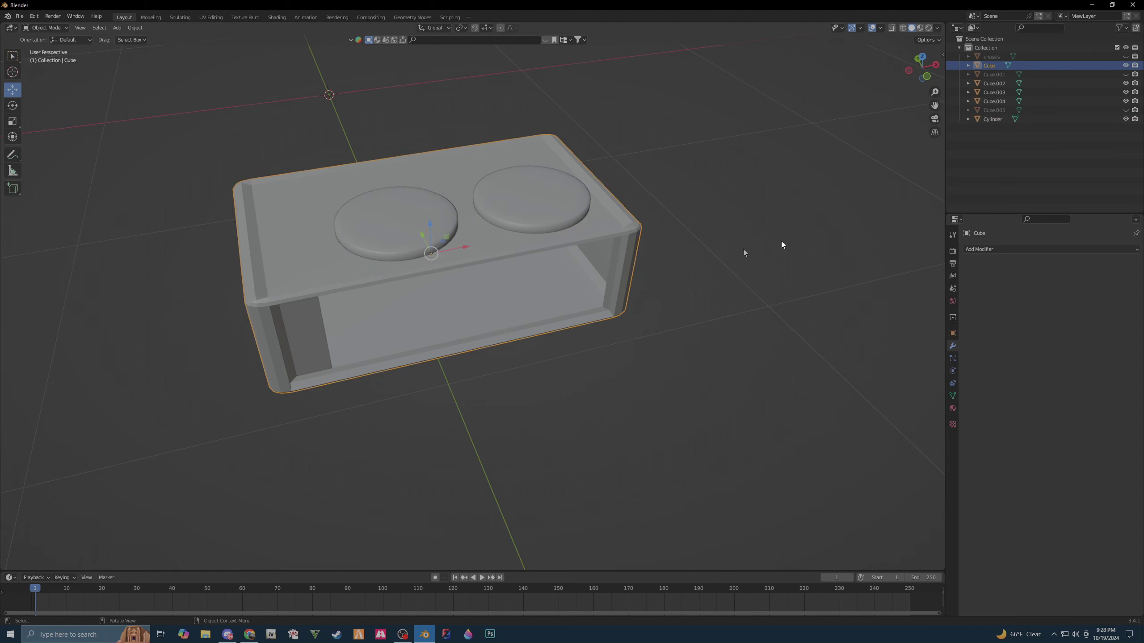
- Add a Boolean modifier to the box using Cylinder as the cutter, and apply it
click(1012, 250)
click(962, 295)
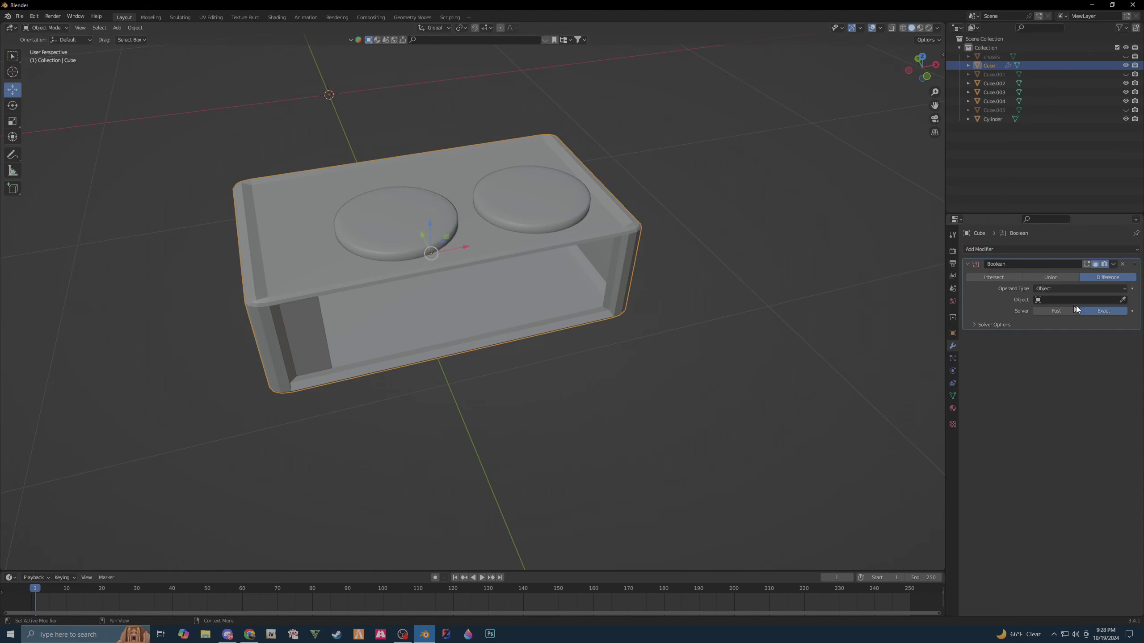
click(1122, 299)
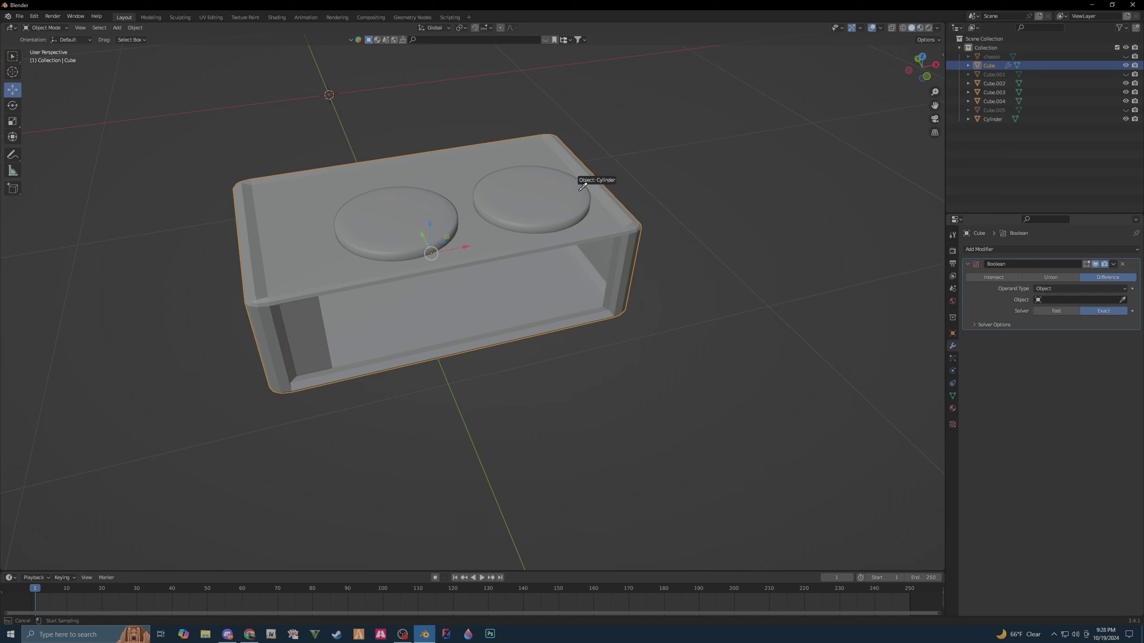
click(565, 187)
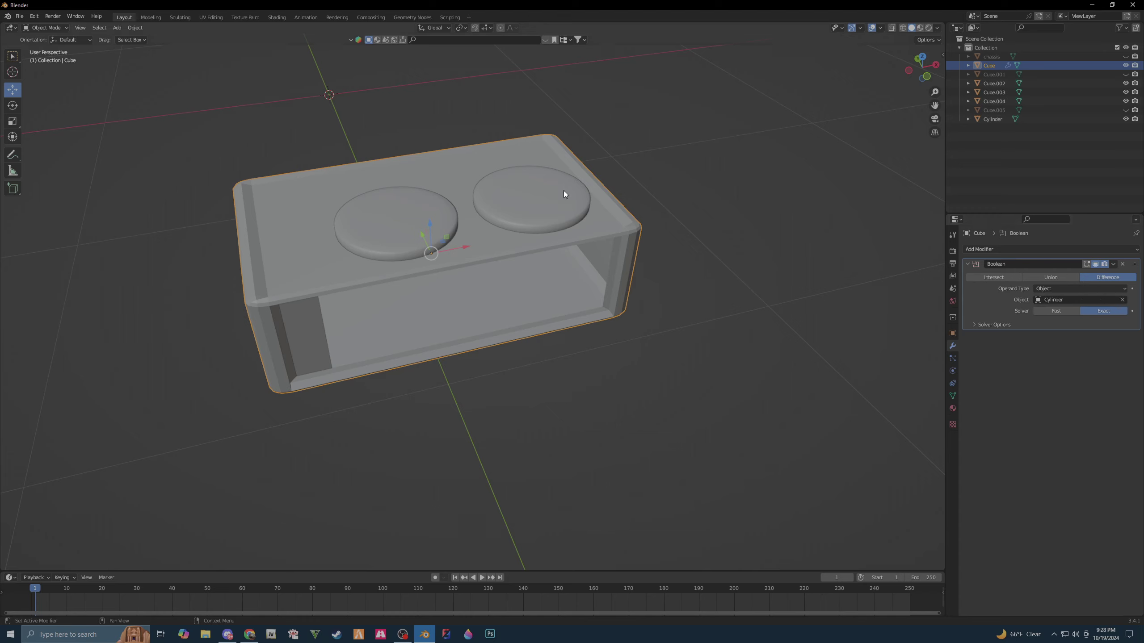
click(1112, 264)
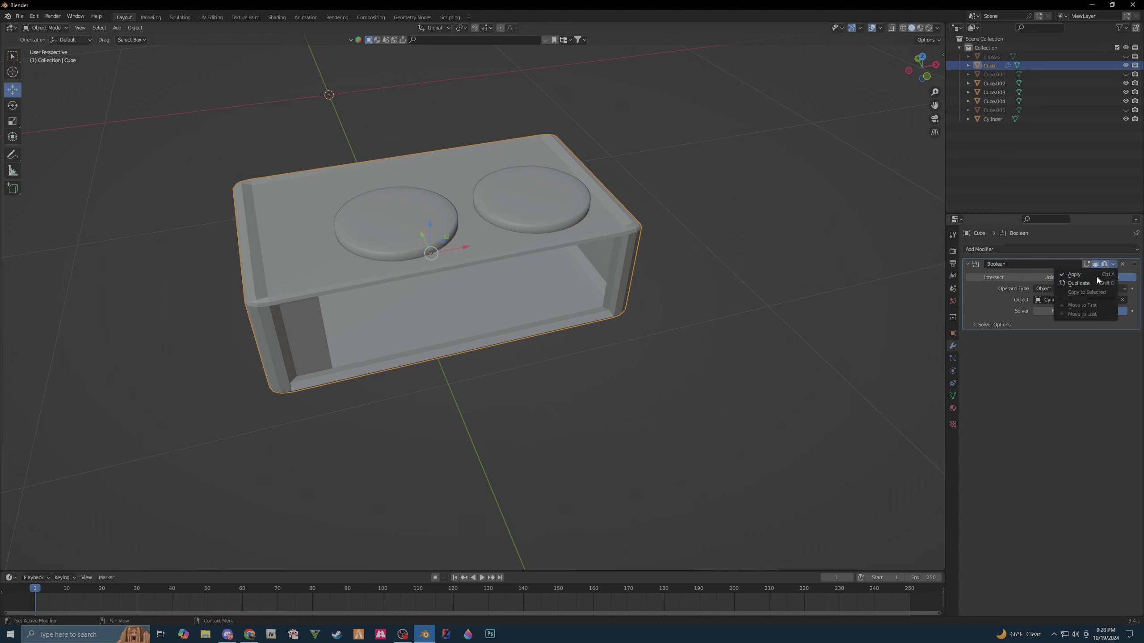
click(1097, 275)
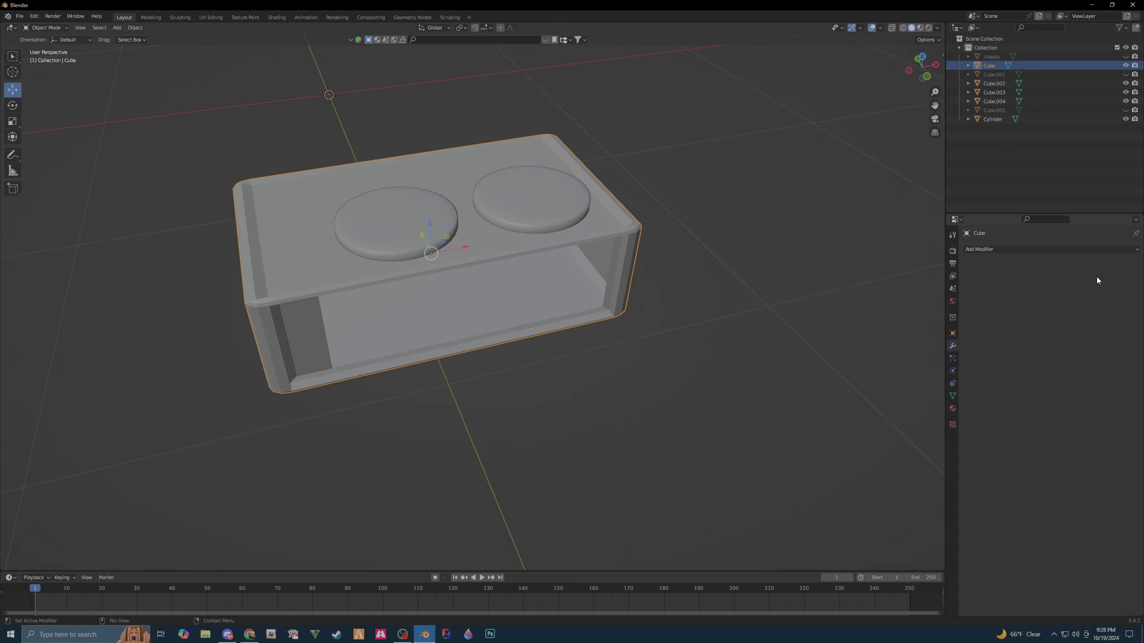
- Delete the Cylinder object and put the box into Edit Mode
right_click(1103, 122)
click(1087, 145)
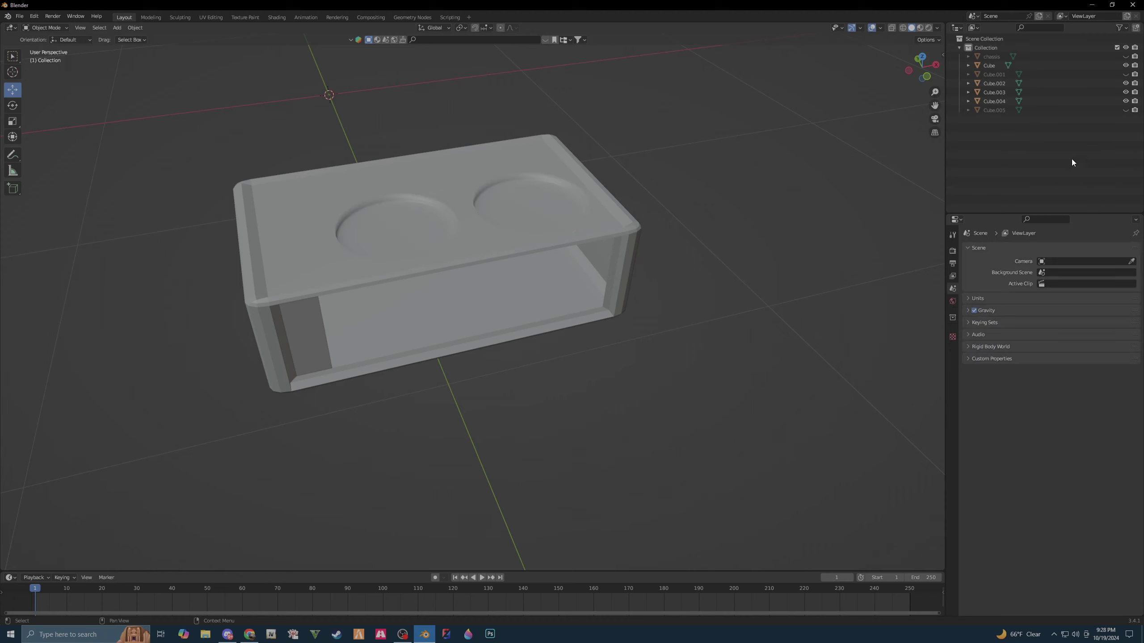
click(403, 240)
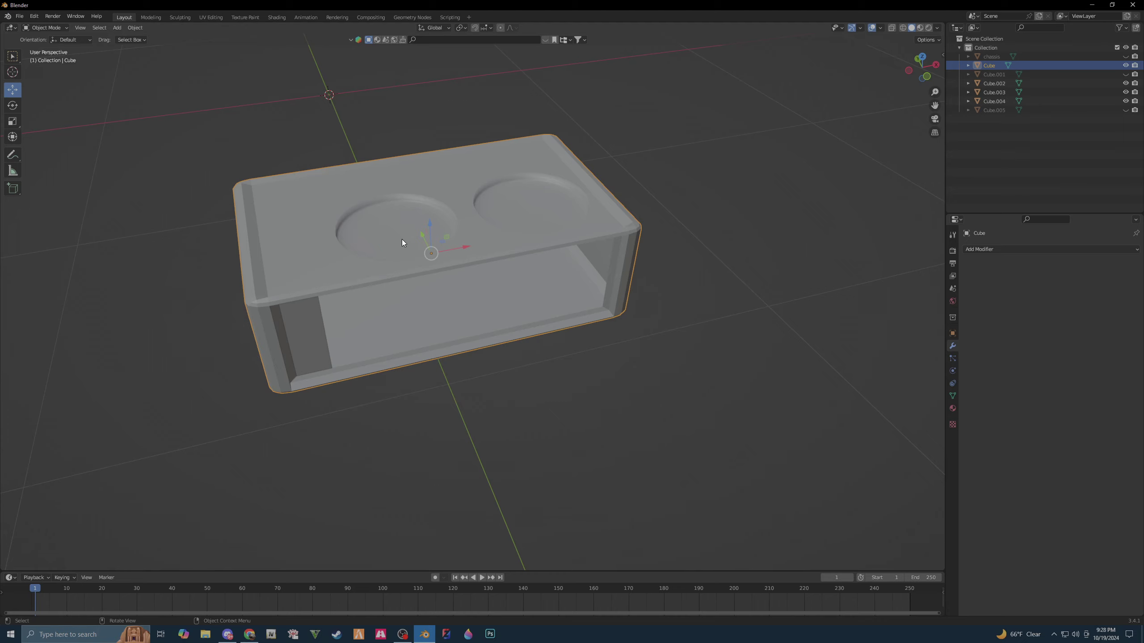
key(Tab)
- Delete the ring faces of both speaker recesses
mouse_move(456, 250)
middle_down()
mouse_move(520, 261)
mouse_move(480, 288)
middle_up()
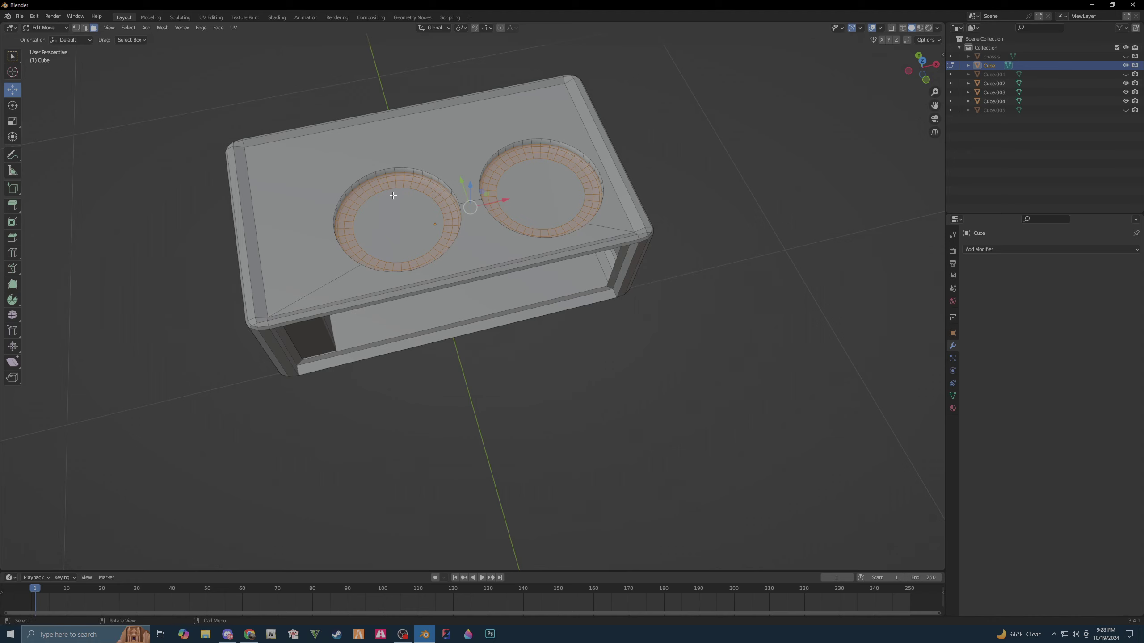
scroll(377, 185, up, 2)
scroll(378, 184, up, 2)
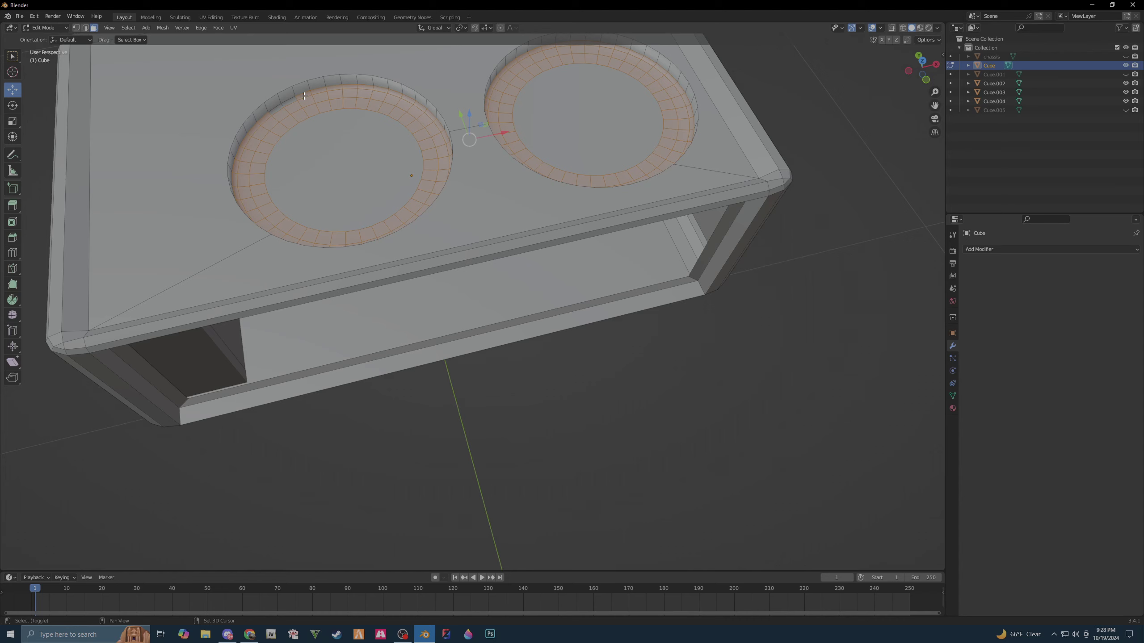
ctrl+click(318, 91)
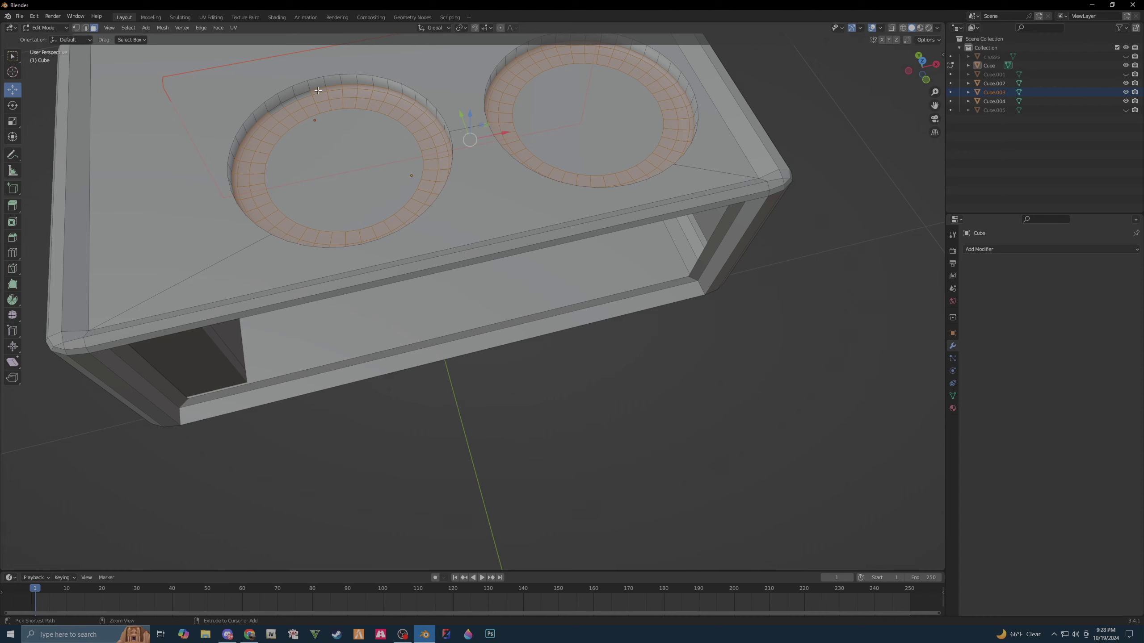
key(ctrl+z)
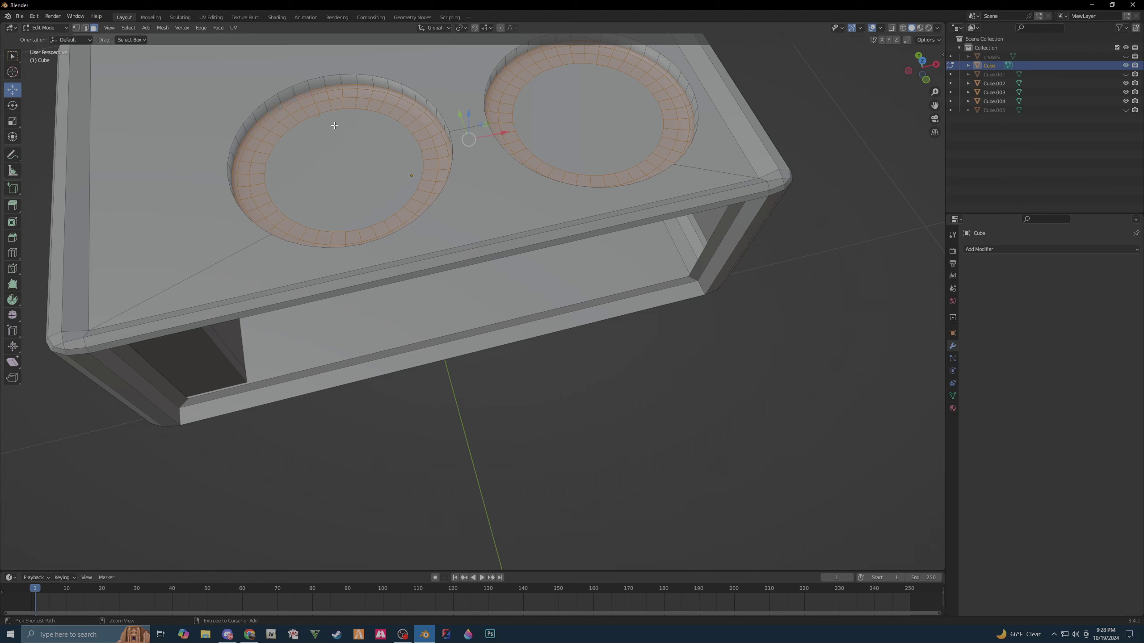
key(x)
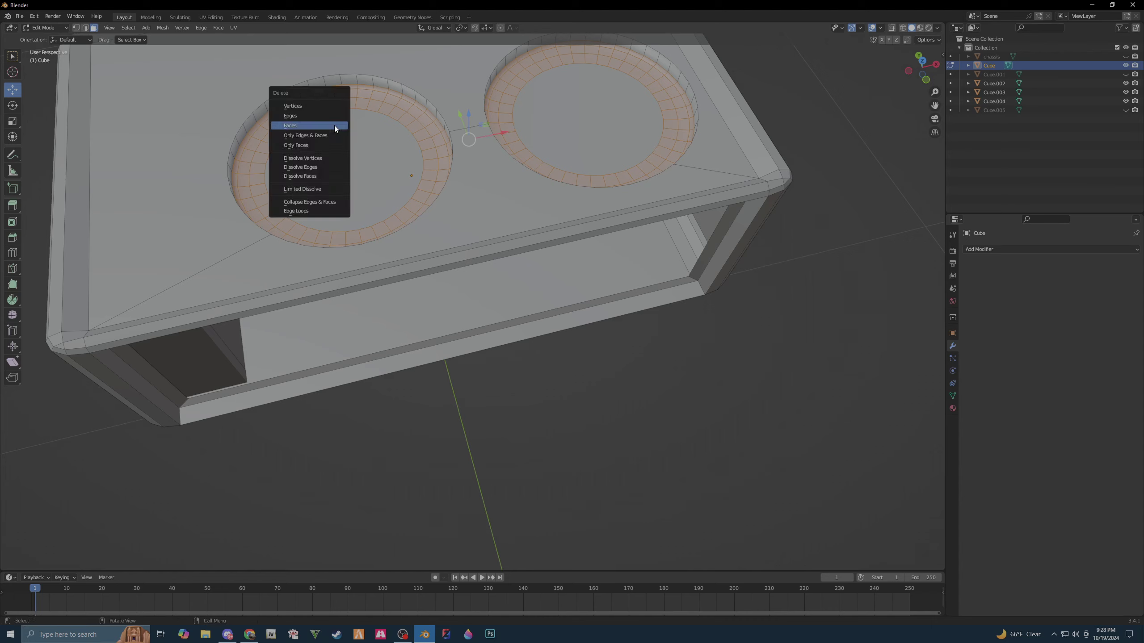
click(334, 125)
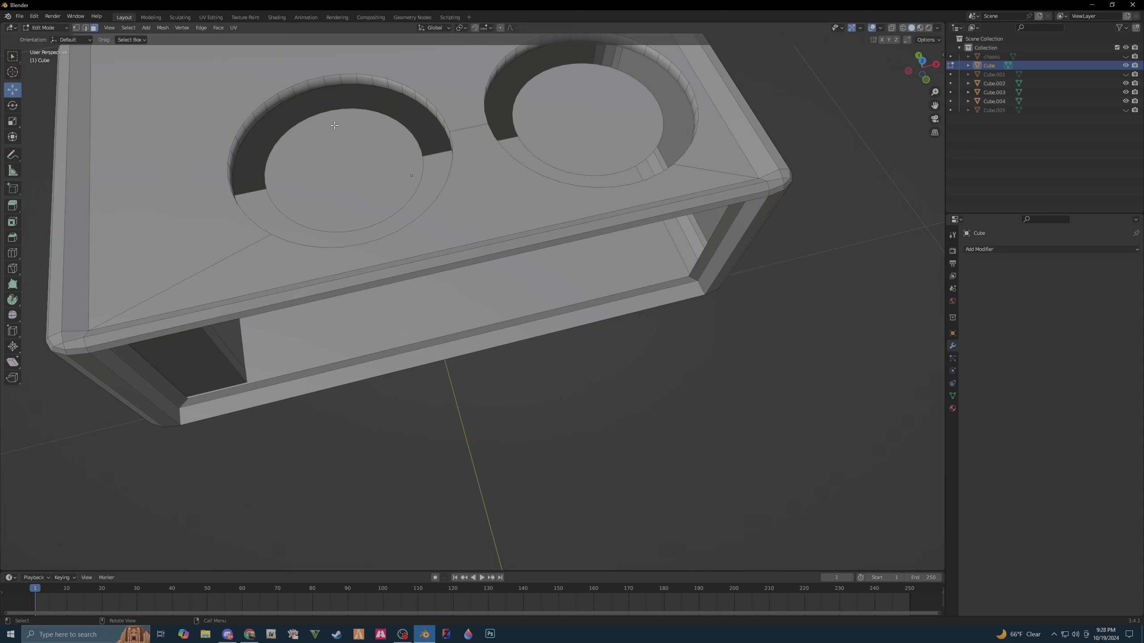
- Delete both recesses' bottom faces so the holes open through the box top
click(332, 189)
shift+click(608, 135)
key(x)
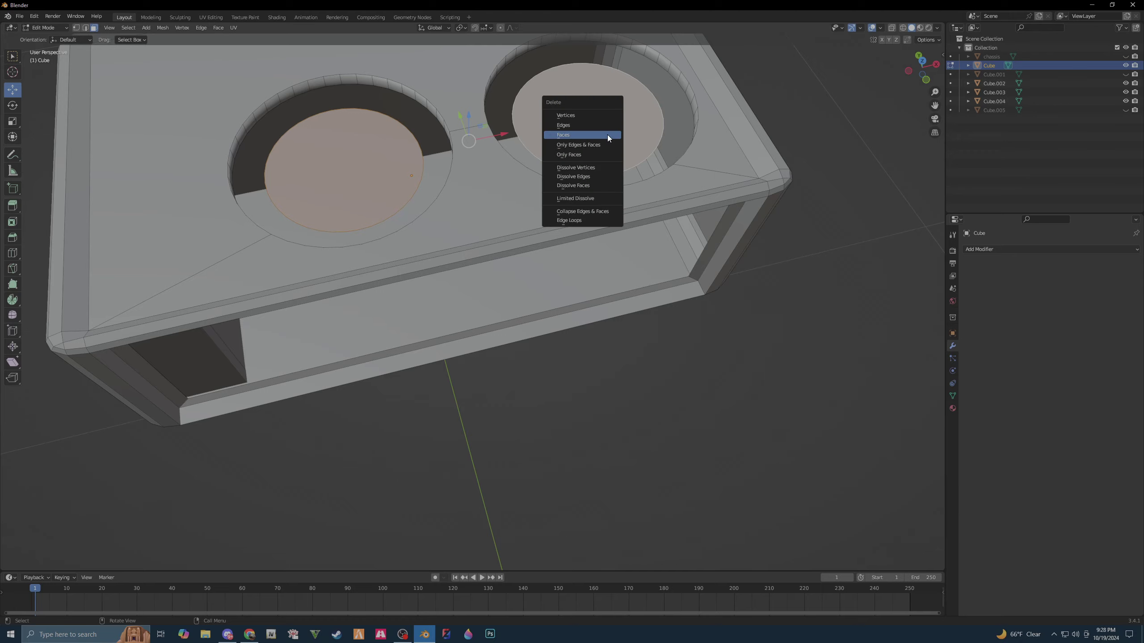
click(607, 135)
mouse_move(608, 135)
middle_down()
mouse_move(587, 191)
mouse_move(605, 159)
mouse_move(528, 176)
middle_up()
mouse_move(464, 197)
middle_down()
mouse_move(370, 215)
mouse_move(574, 194)
middle_up()
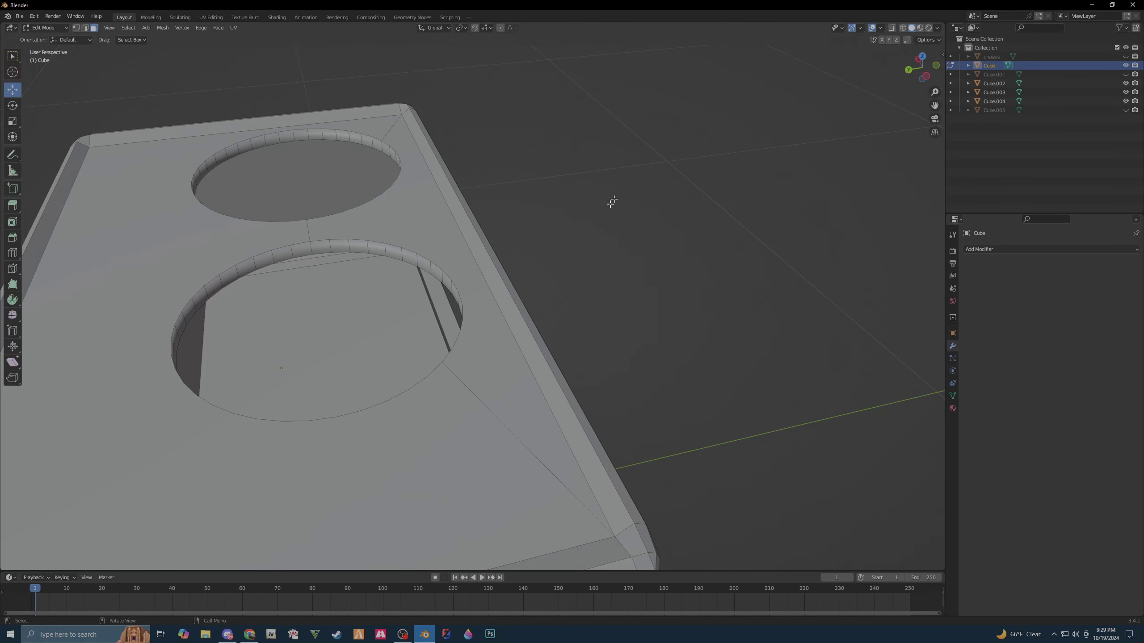
- Switch to edge select and pick the first speaker hole's top rim edges along the shortest path
click(327, 254)
click(326, 252)
click(87, 29)
click(353, 279)
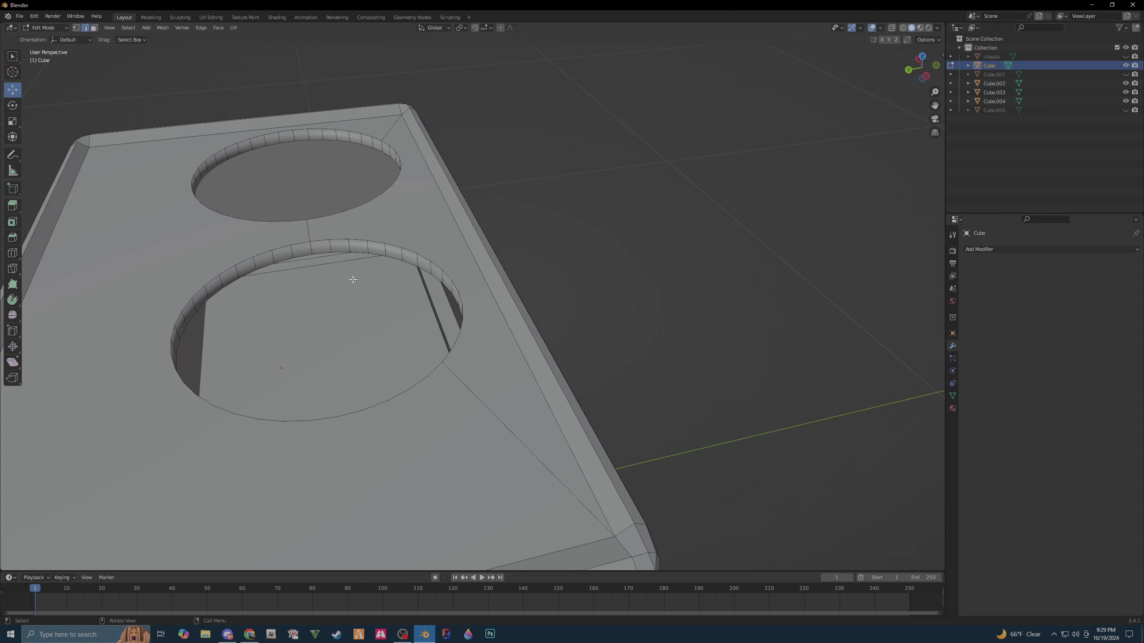
click(324, 252)
middle_drag(345, 277, 437, 296)
ctrl+click(503, 305)
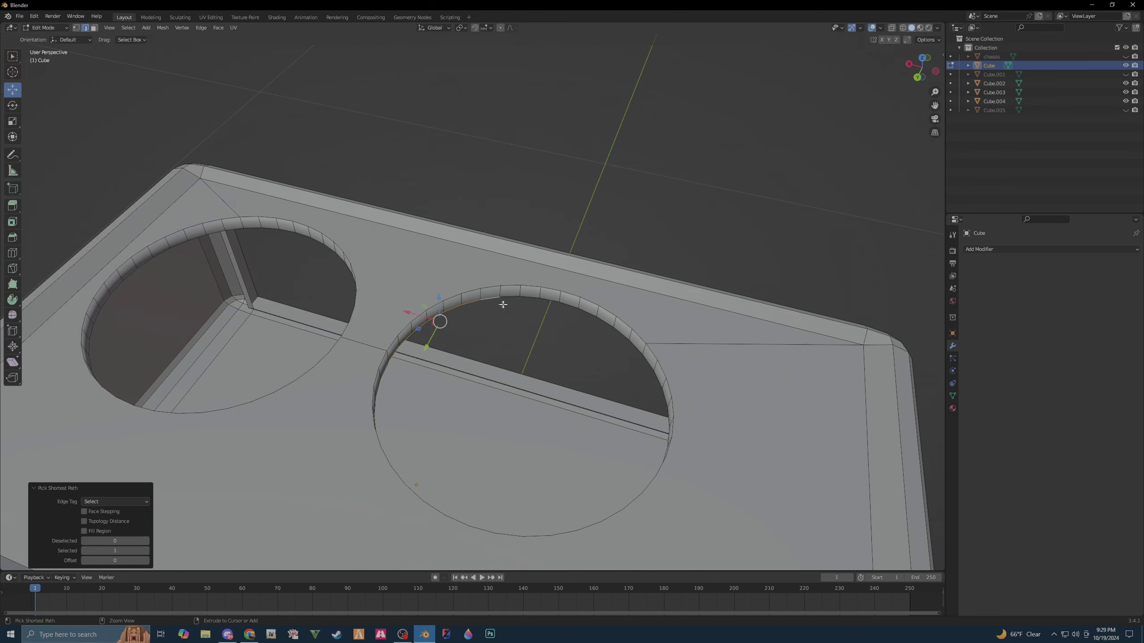
ctrl+click(611, 326)
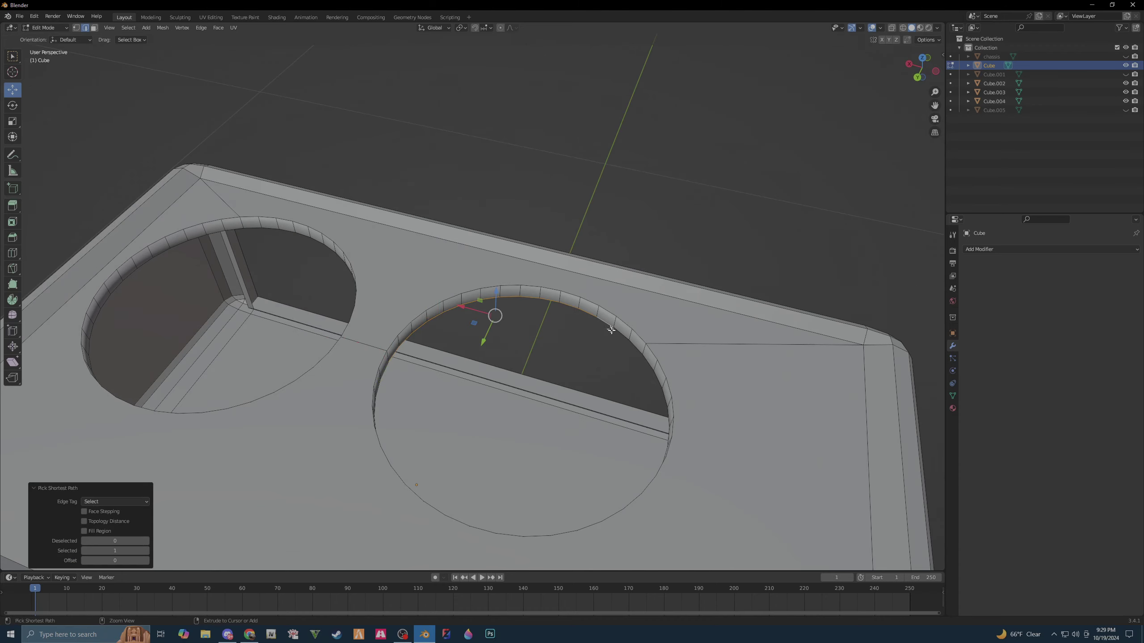
ctrl+click(651, 385)
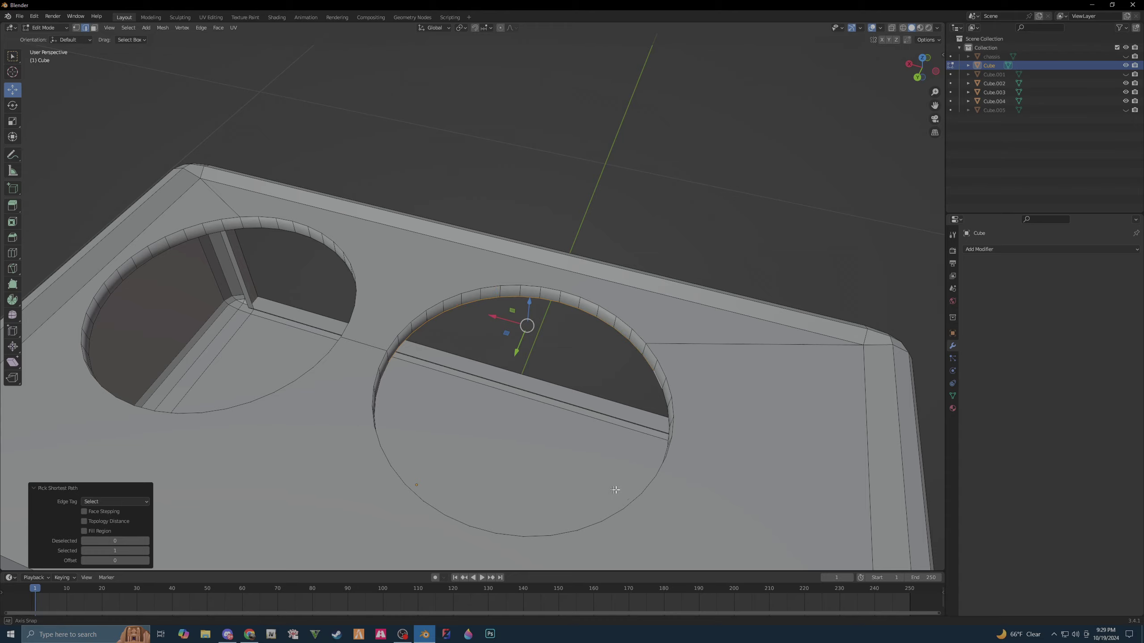
- Extend the edge selection around the upper and left hole rims
middle_drag(617, 490, 721, 433)
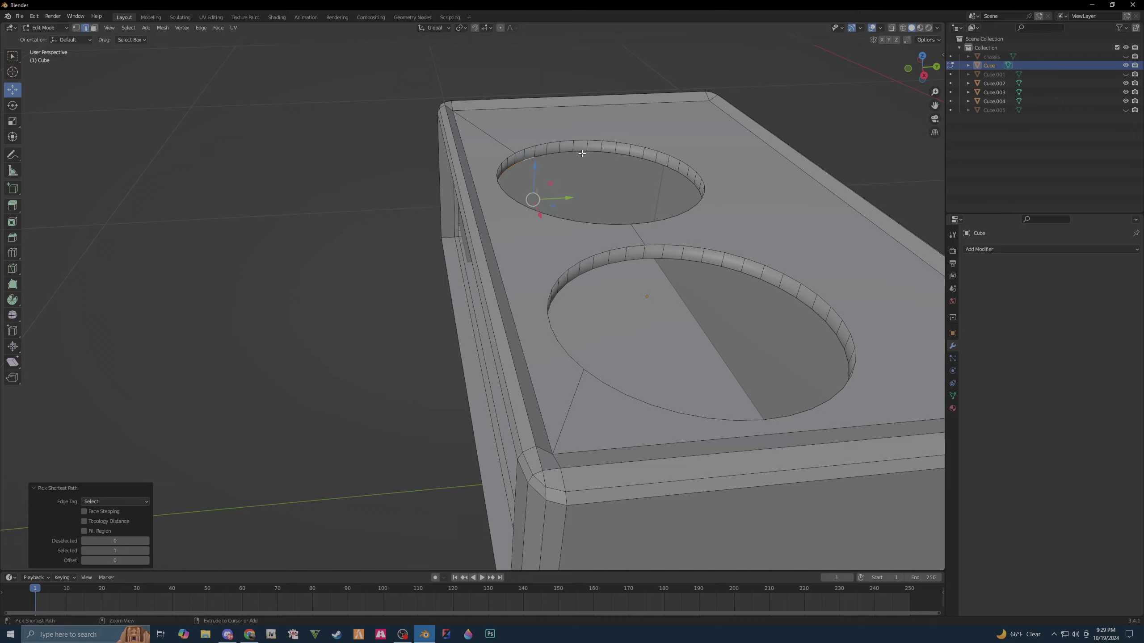
ctrl+click(582, 152)
ctrl+click(661, 166)
middle_drag(661, 166, 739, 218)
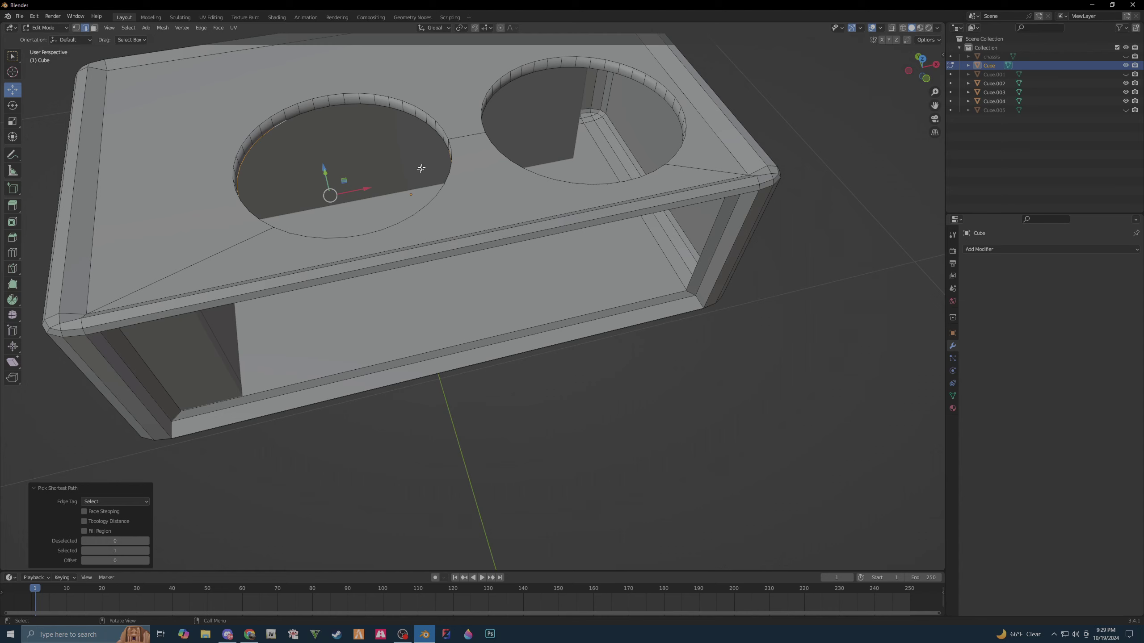
ctrl+click(381, 109)
middle_drag(380, 138, 361, 200)
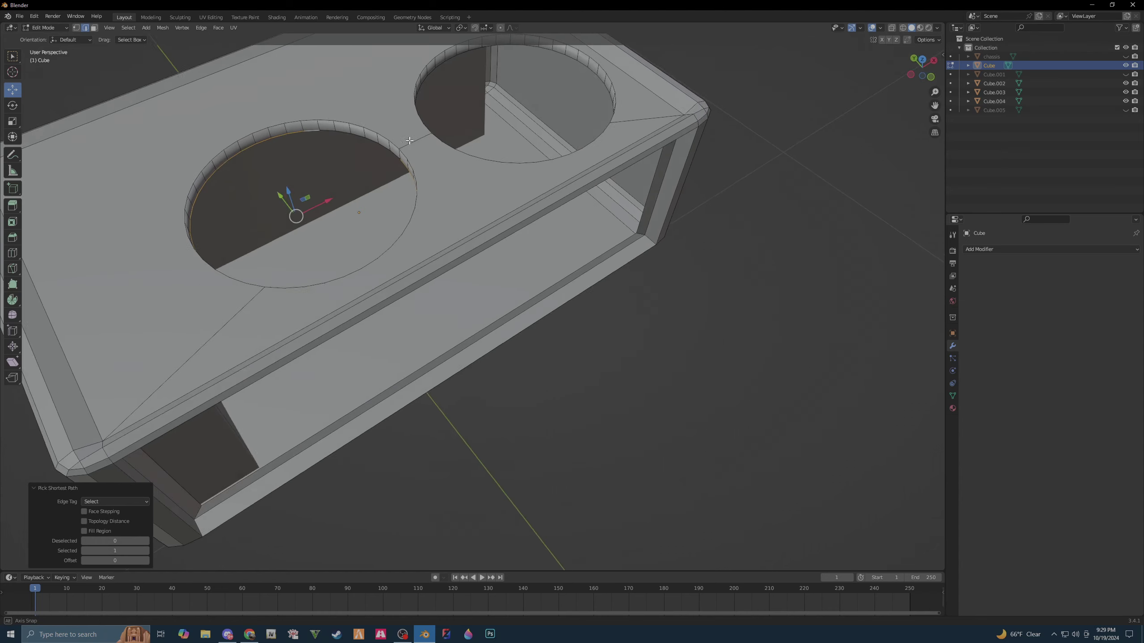
ctrl+click(332, 202)
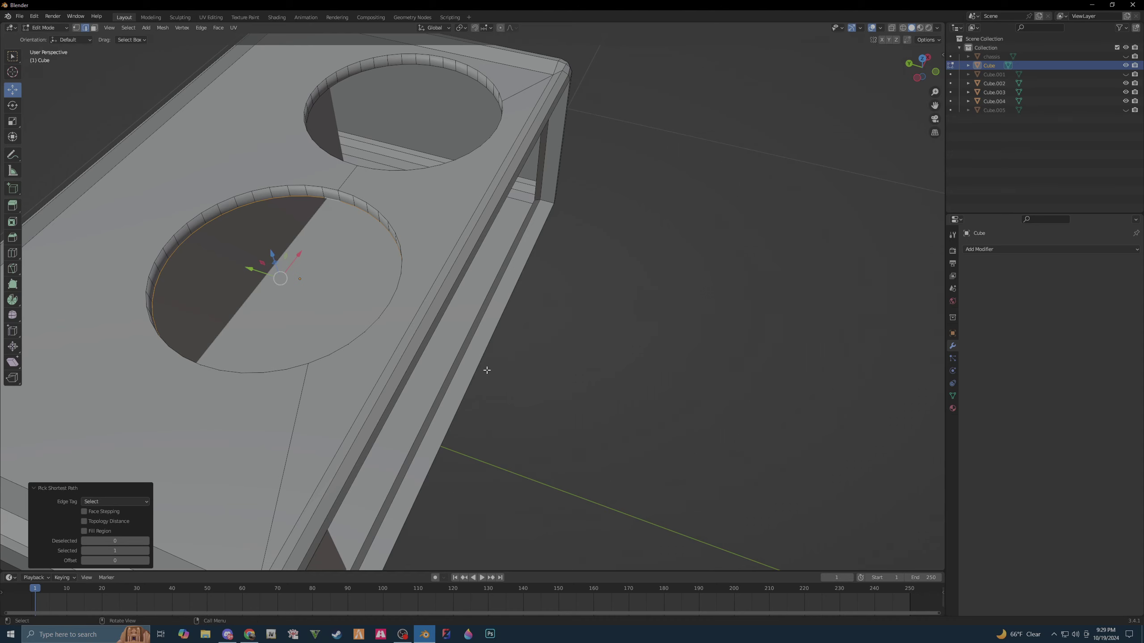
scroll(484, 372, down, 8)
mouse_move(486, 376)
middle_down()
mouse_move(620, 211)
mouse_move(588, 248)
middle_up()
scroll(621, 210, up, 2)
scroll(620, 211, up, 3)
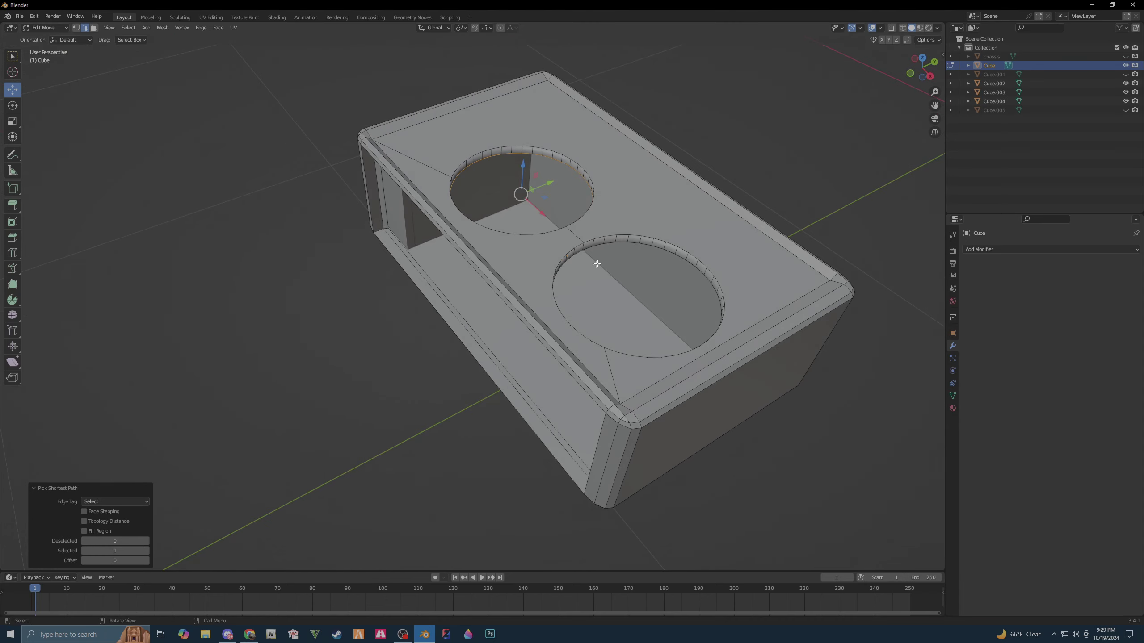
- Undo the last pick and finish selecting the second hole's top rim edges
key(ctrl+z)
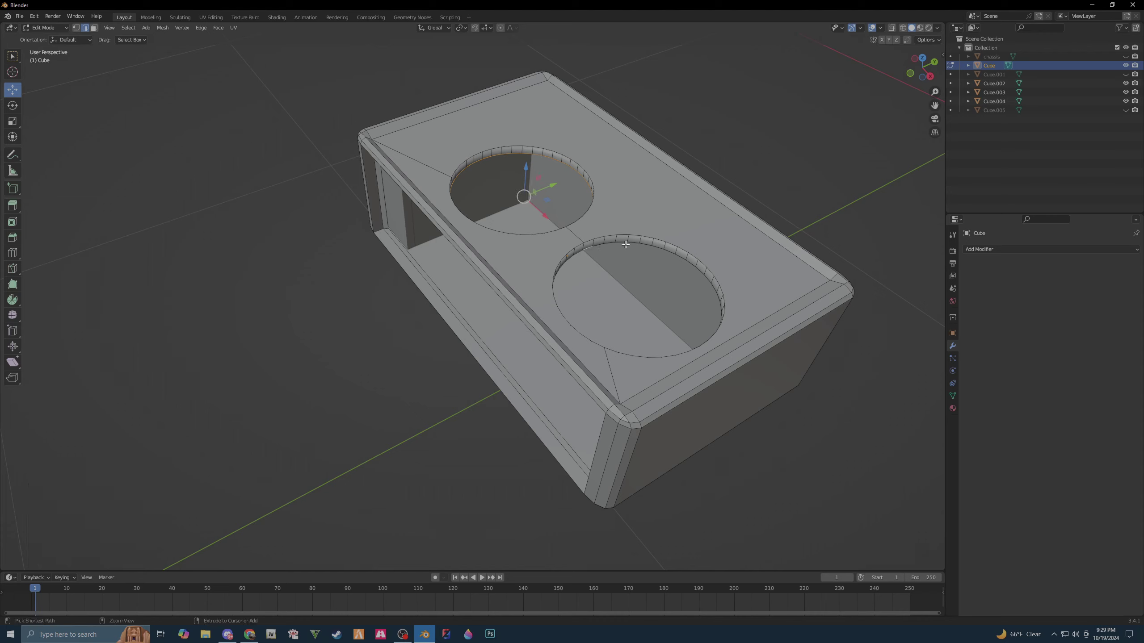
ctrl+click(650, 246)
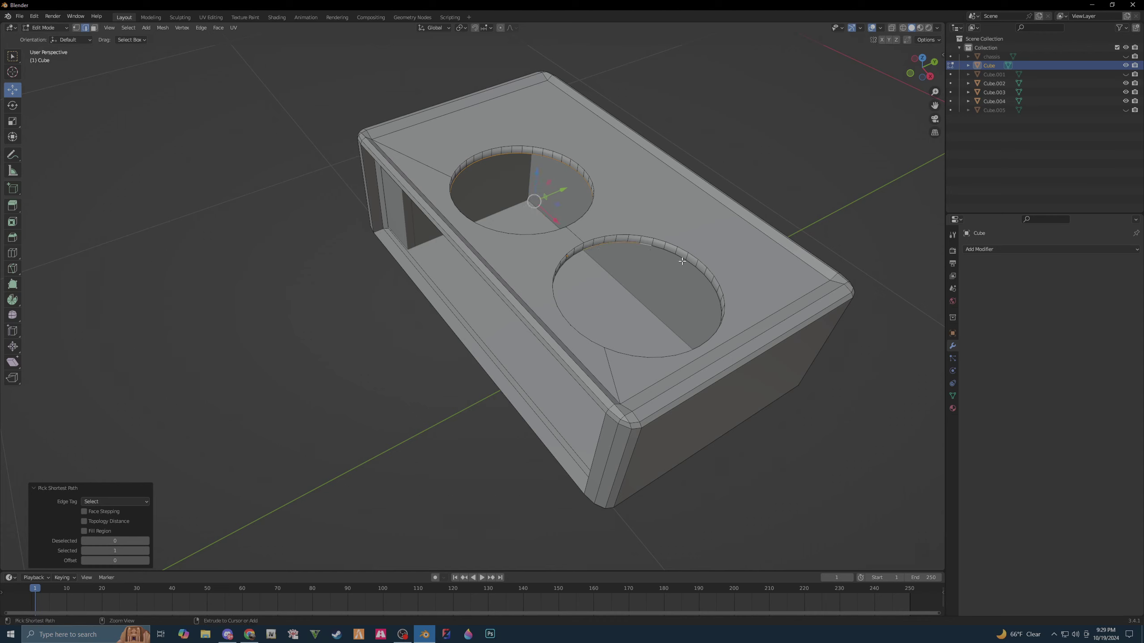
middle_drag(624, 297, 722, 293)
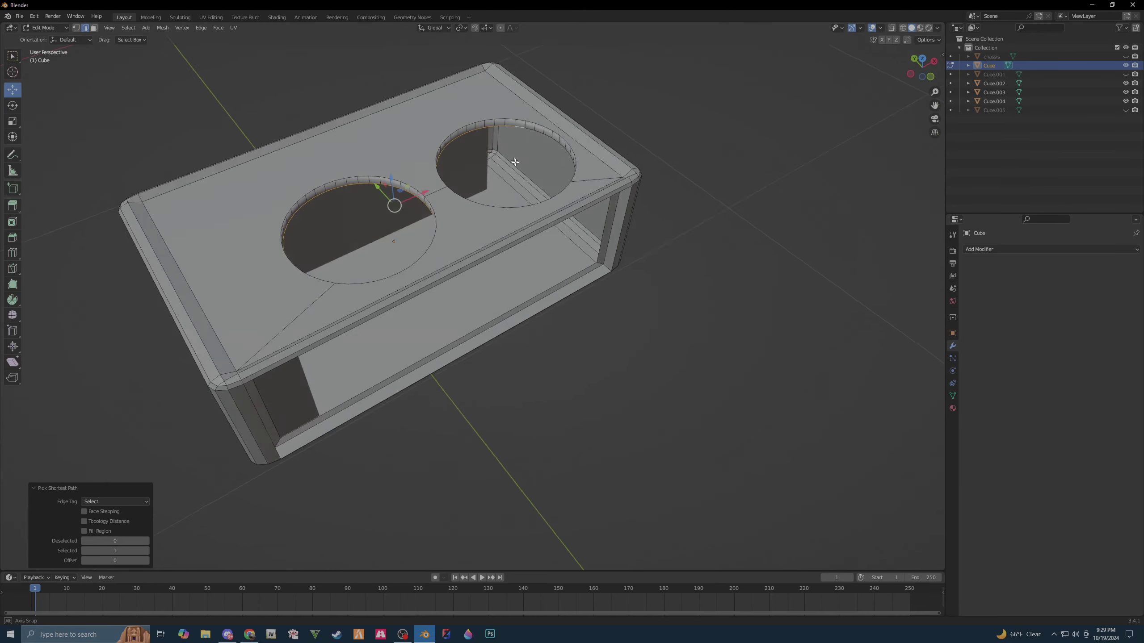
mouse_move(396, 201)
middle_down()
mouse_move(352, 168)
mouse_move(406, 153)
middle_up()
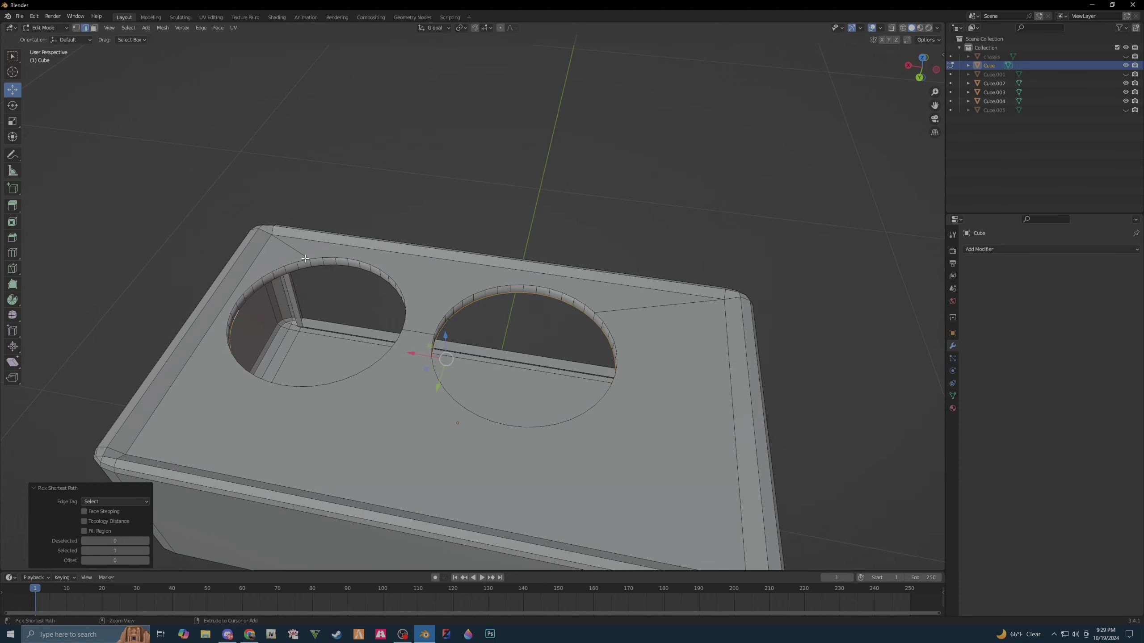
middle_drag(306, 270, 379, 270)
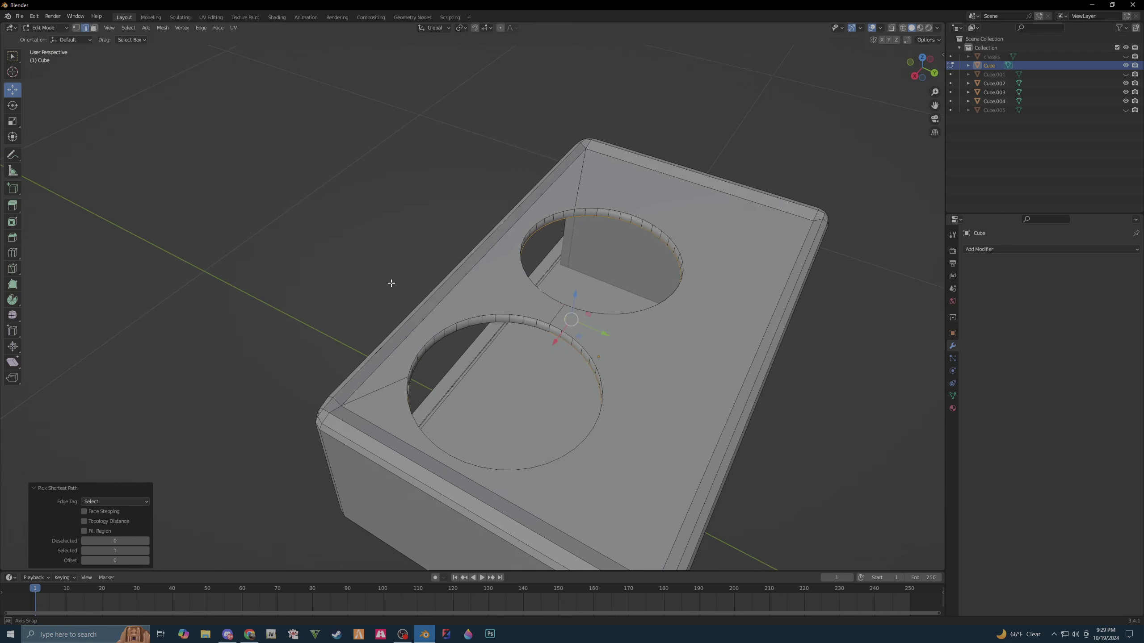
ctrl+click(421, 310)
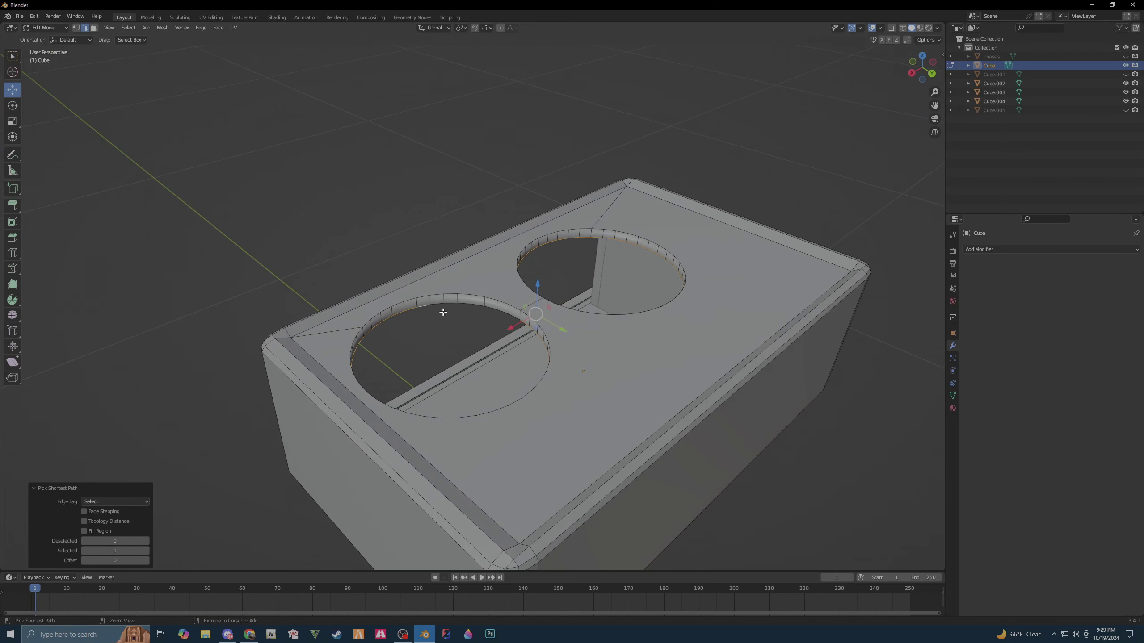
ctrl+click(494, 314)
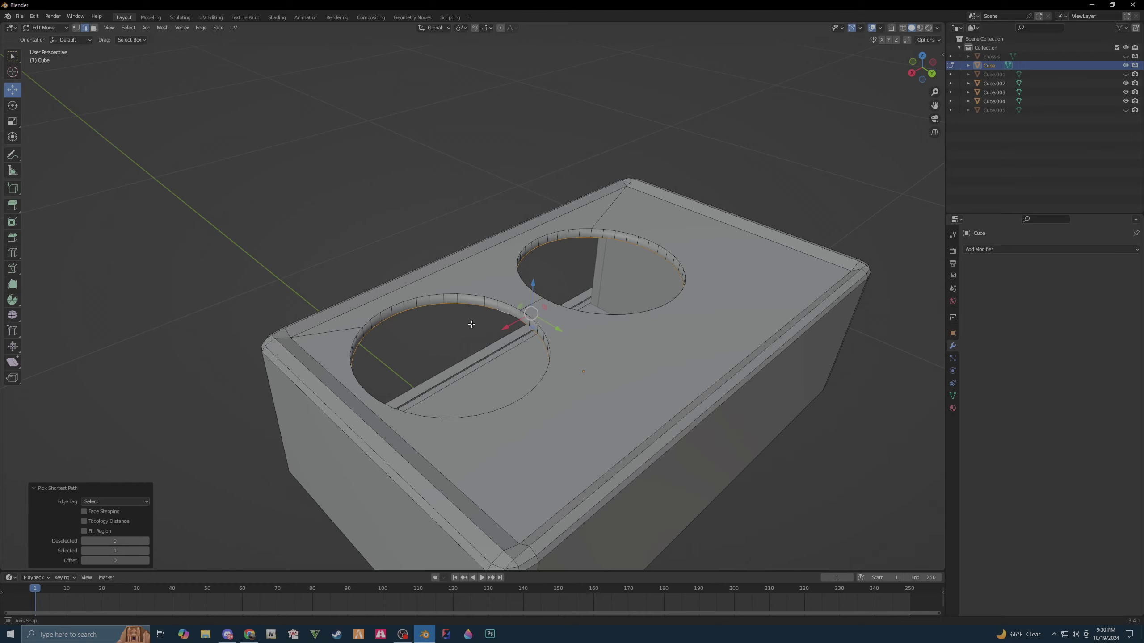
mouse_move(469, 321)
middle_down()
mouse_move(565, 297)
mouse_move(650, 356)
mouse_move(633, 340)
mouse_move(660, 336)
middle_up()
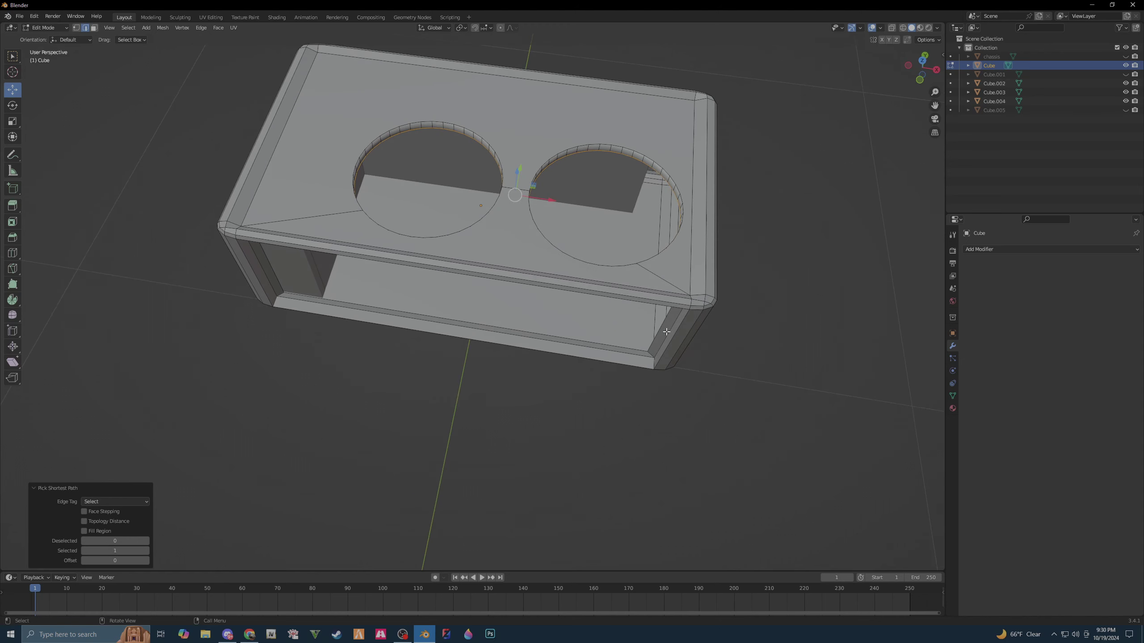
- In top view, set pivot to Individual Origins and scale both hole rings to 0.919
click(921, 61)
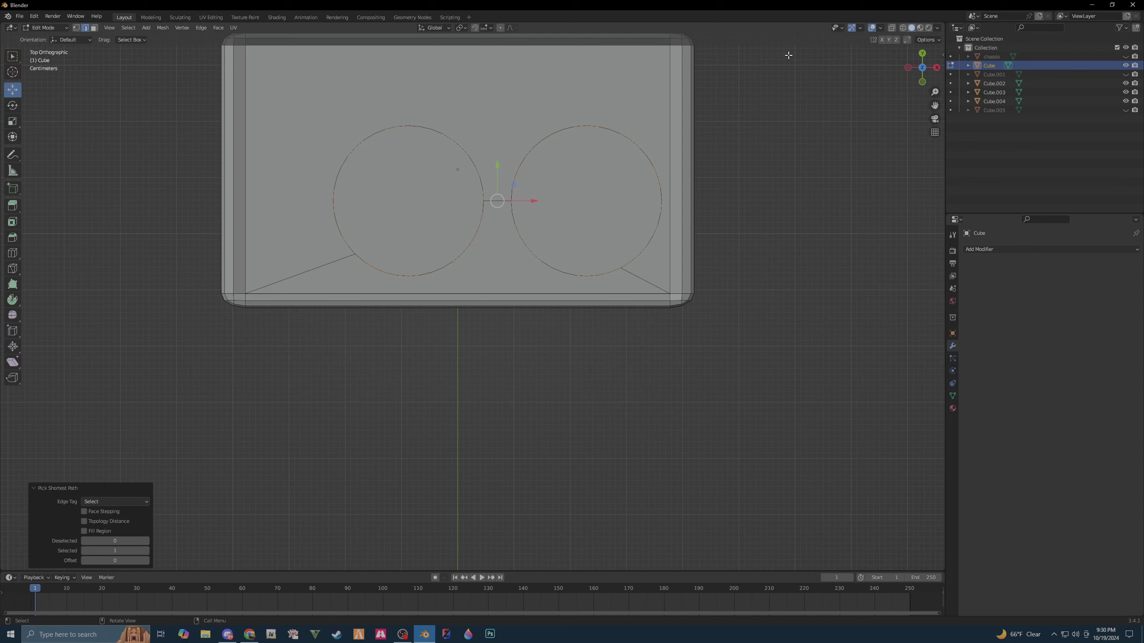
key(g)
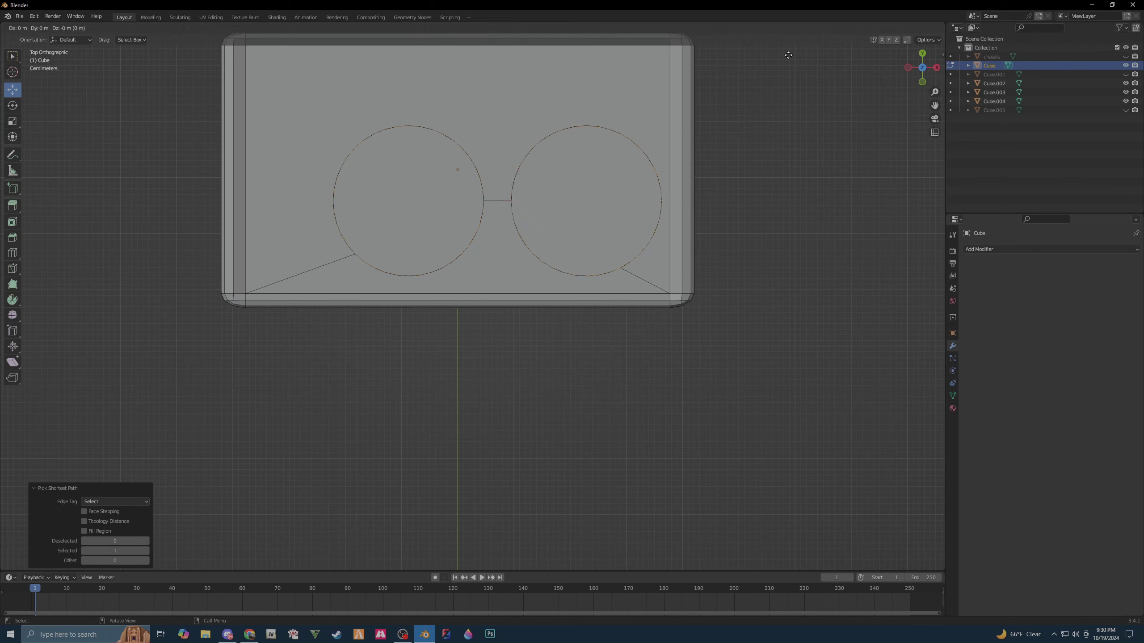
key(s)
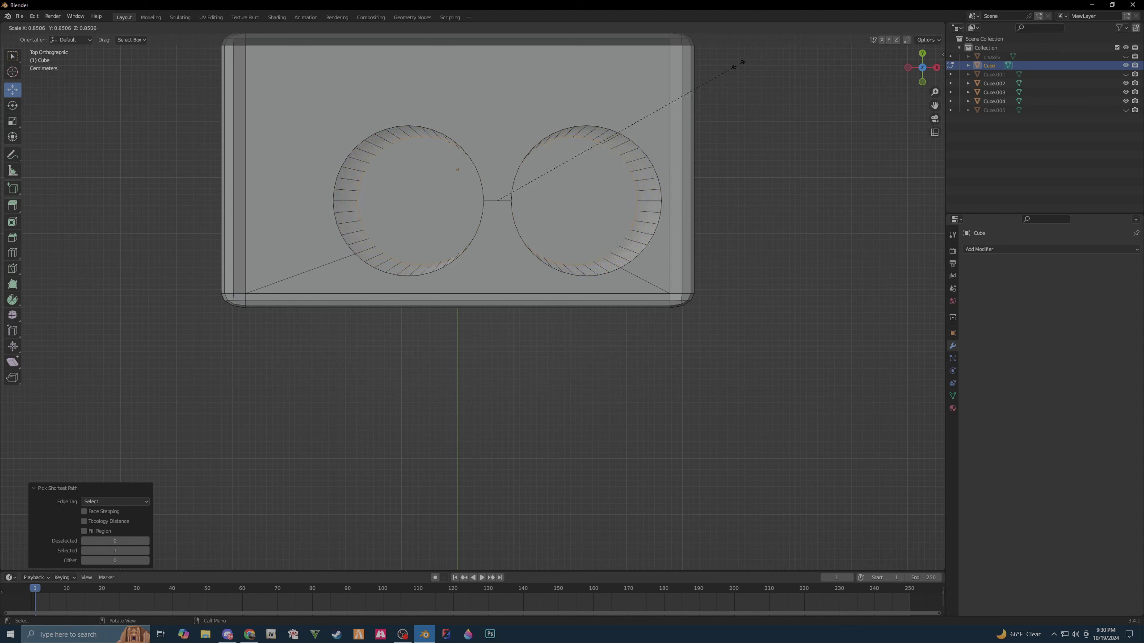
key(Escape)
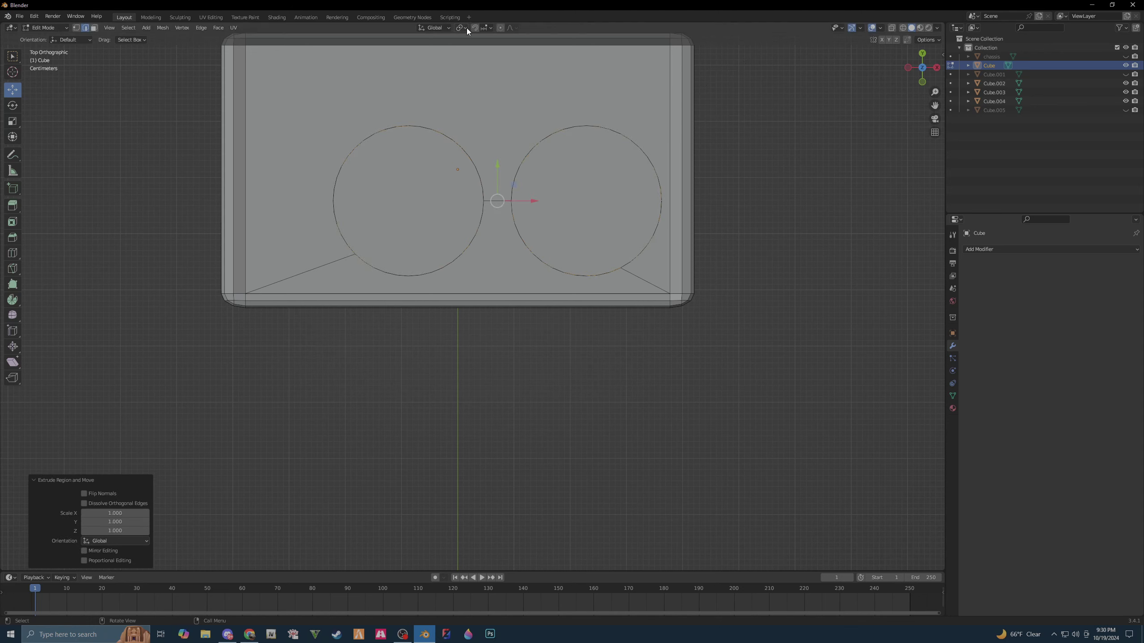
click(460, 28)
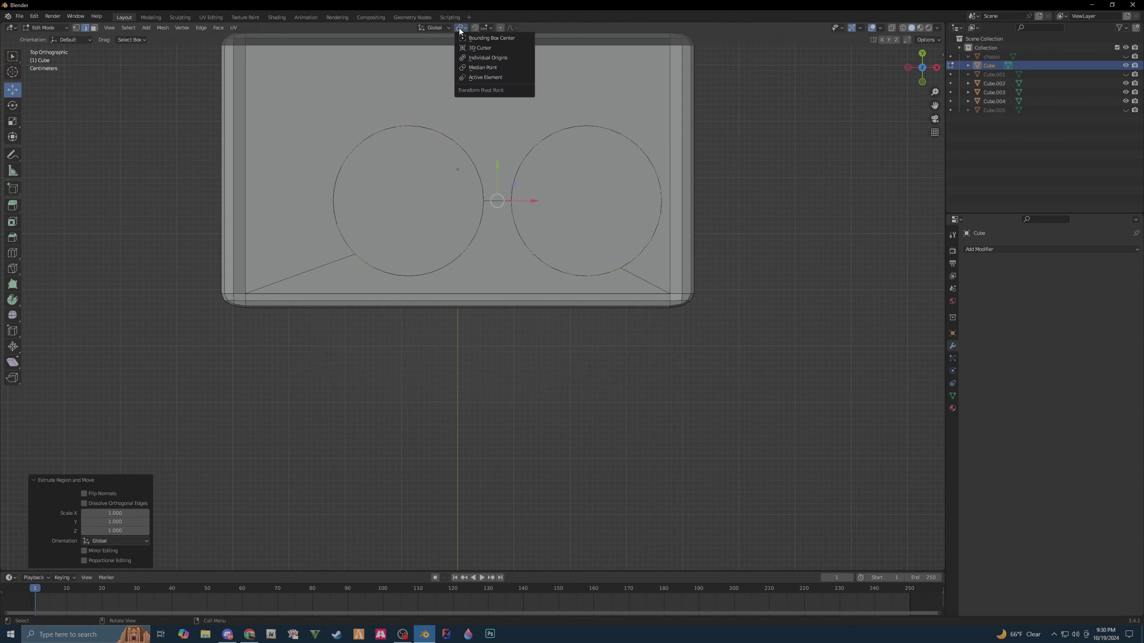
click(488, 58)
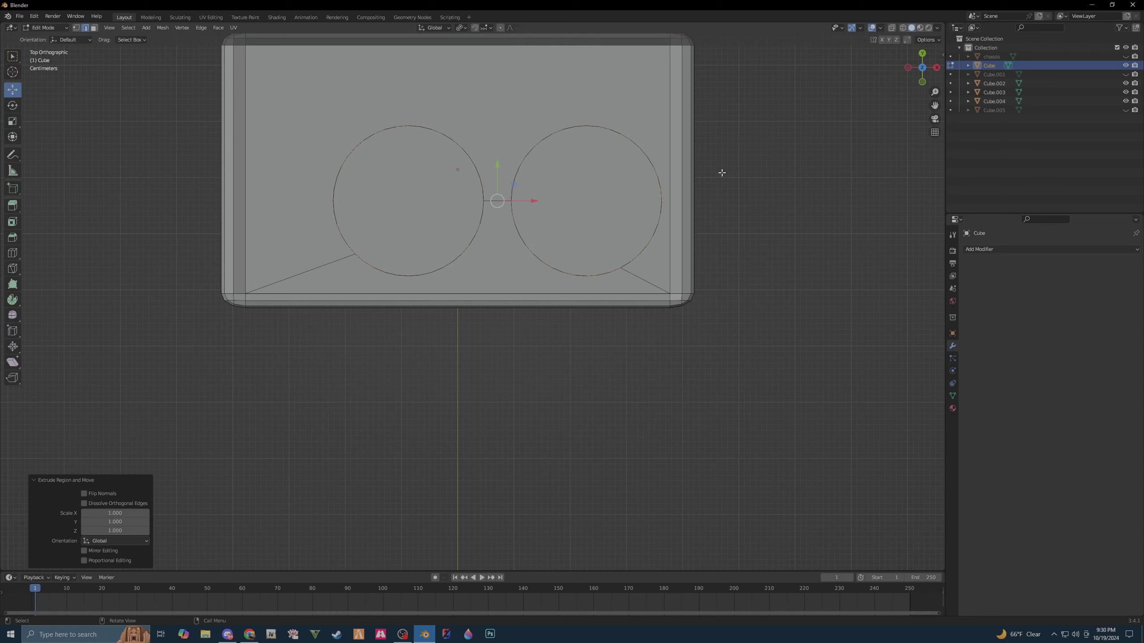
key(s)
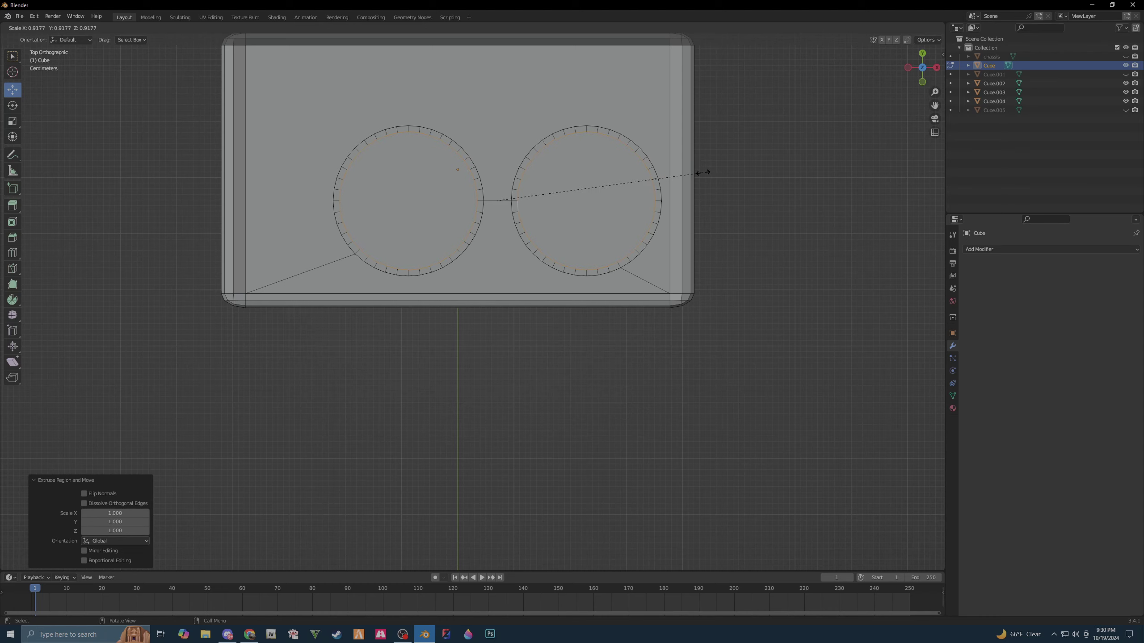
click(702, 173)
mouse_move(704, 172)
middle_down()
mouse_move(741, 146)
mouse_move(726, 122)
mouse_move(763, 119)
middle_up()
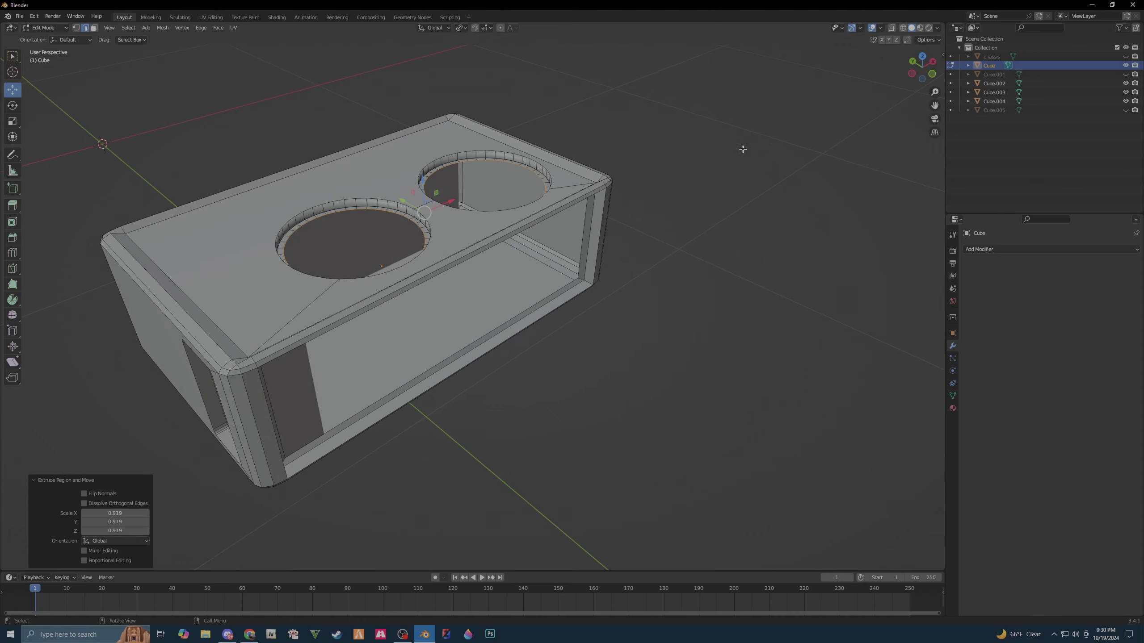
mouse_move(786, 226)
middle_down()
mouse_move(806, 200)
mouse_move(741, 209)
middle_up()
mouse_move(763, 248)
middle_down()
mouse_move(729, 286)
mouse_move(757, 311)
mouse_move(776, 317)
mouse_move(809, 301)
mouse_move(775, 291)
mouse_move(822, 306)
mouse_move(807, 286)
mouse_move(832, 317)
mouse_move(791, 306)
mouse_move(813, 273)
mouse_move(836, 280)
middle_up()
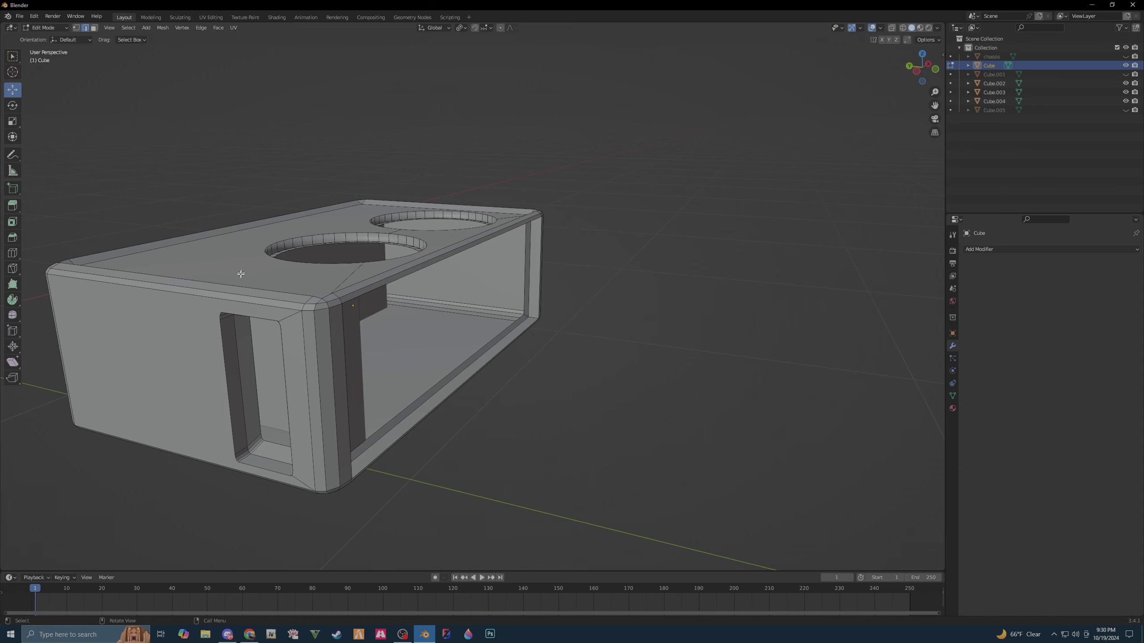
middle_drag(206, 264, 307, 405)
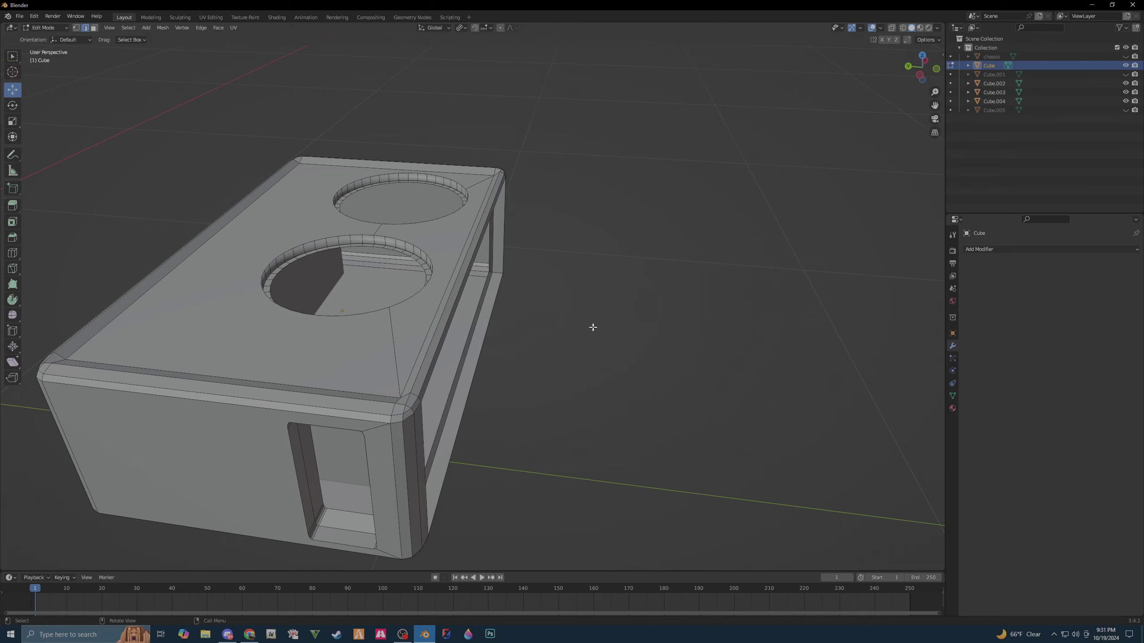
mouse_move(680, 374)
middle_down()
mouse_move(636, 376)
mouse_move(531, 337)
mouse_move(501, 355)
mouse_move(581, 383)
middle_up()
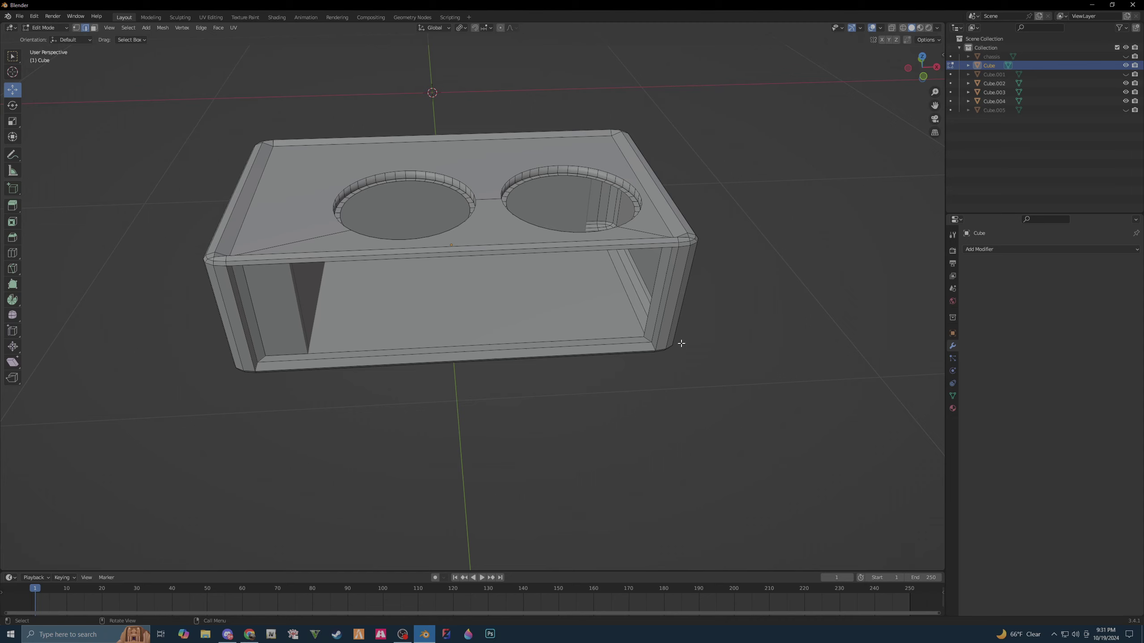
- In Object Mode, apply Shade Auto Smooth (30°) to the whole subwoofer box
key(Tab)
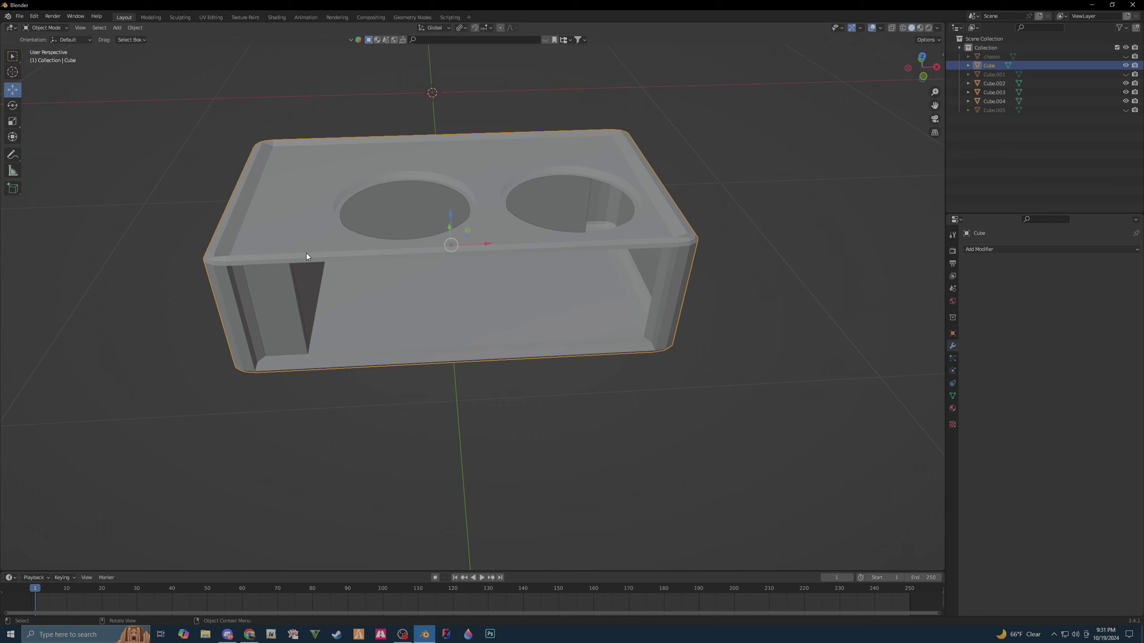
right_click(526, 247)
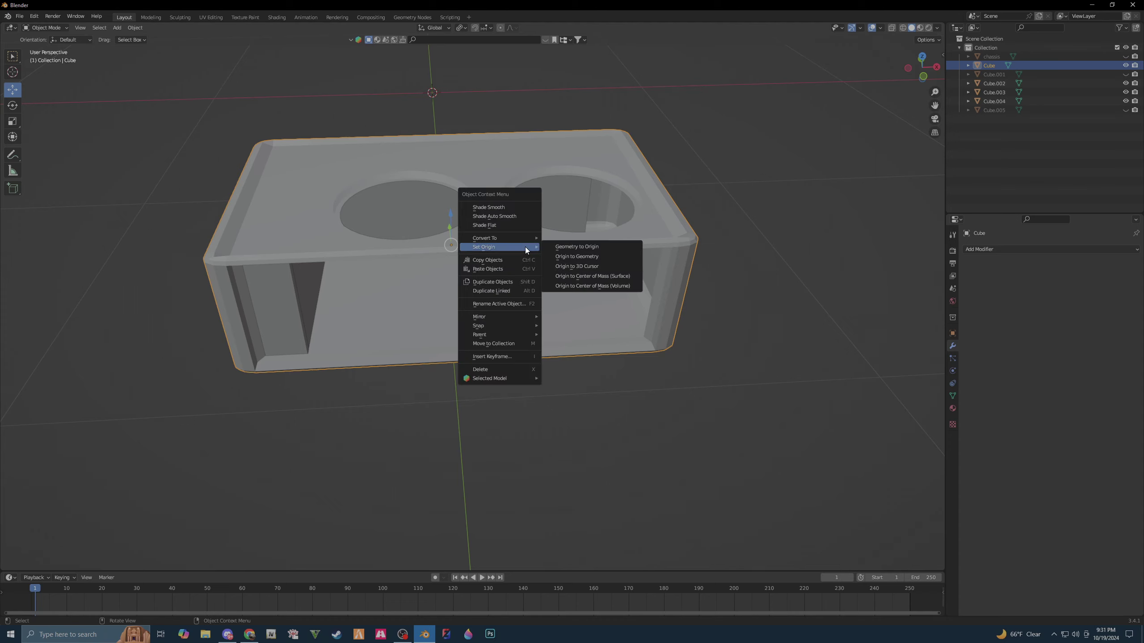
click(514, 217)
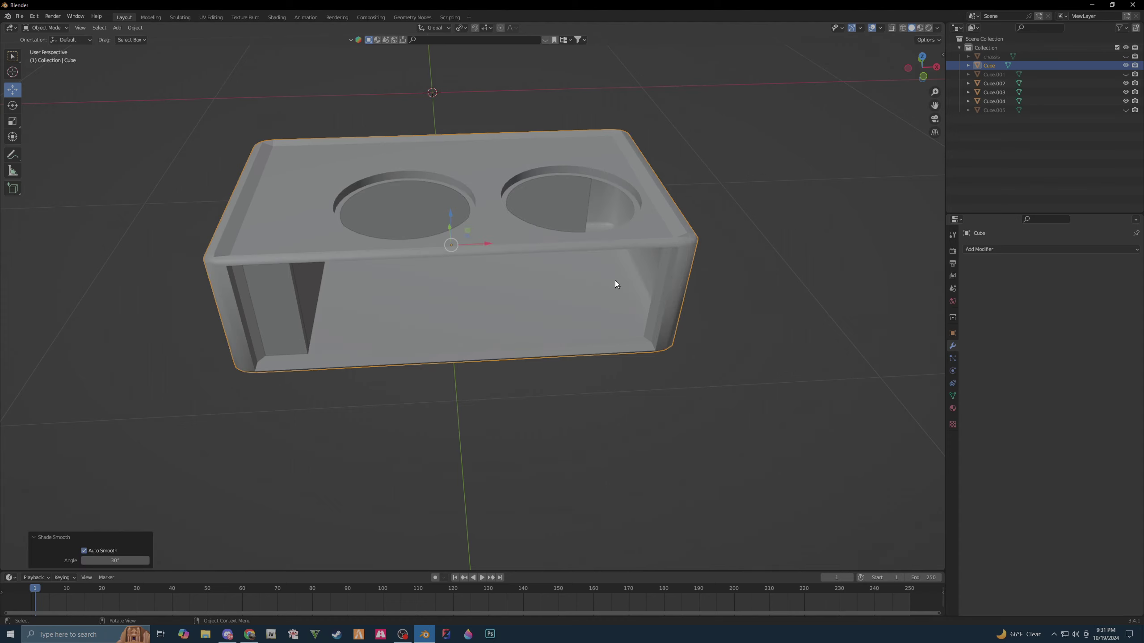
mouse_move(616, 282)
middle_down()
mouse_move(778, 337)
mouse_move(774, 311)
mouse_move(830, 291)
mouse_move(865, 310)
middle_up()
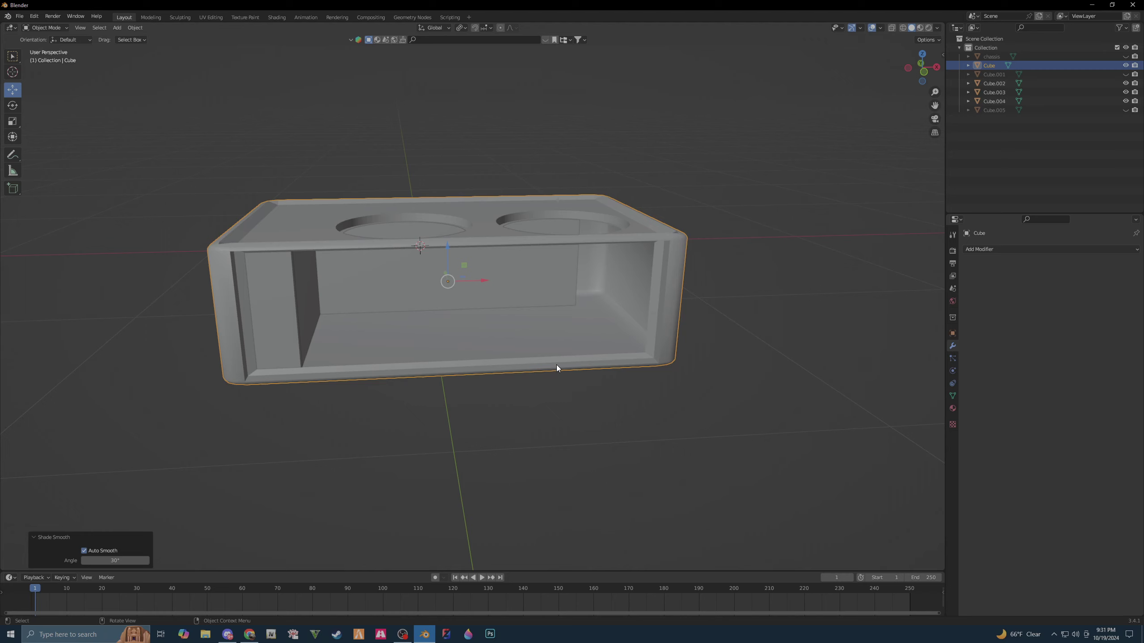
key(shift+a)
- Duplicate the box in place as Cube.006 and flip all of its normals
key(shift+d)
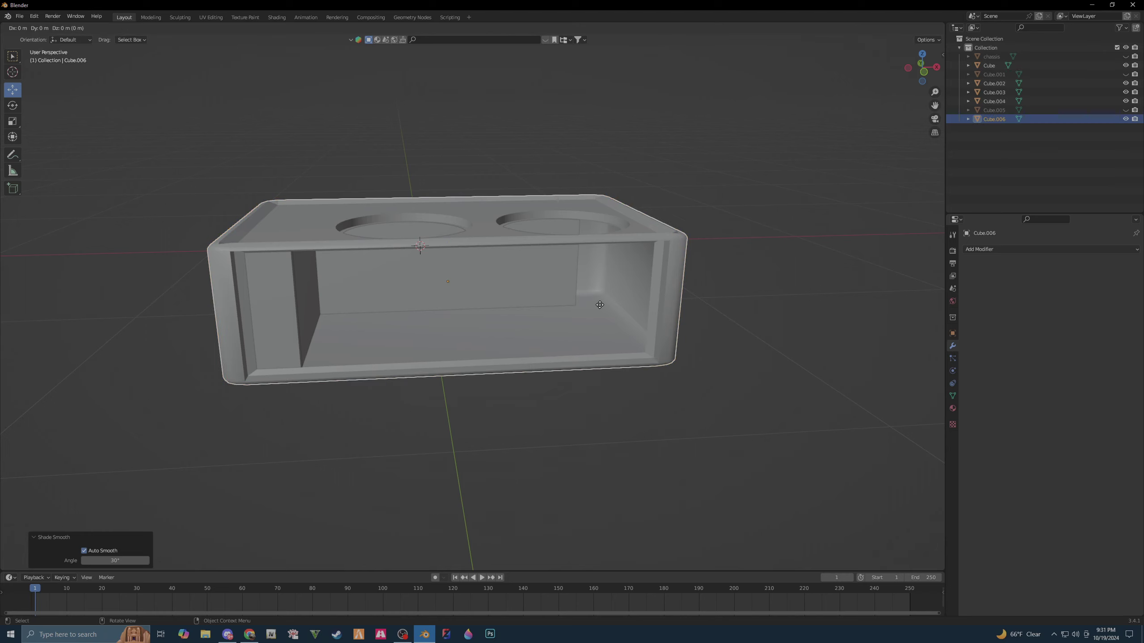
click(599, 305)
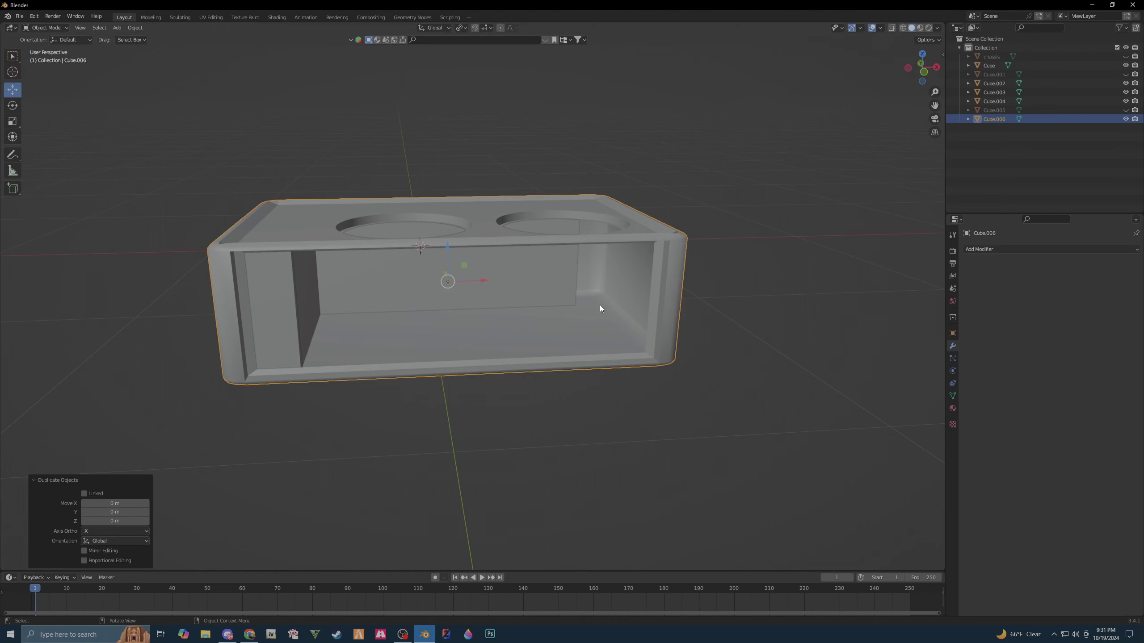
key(Tab)
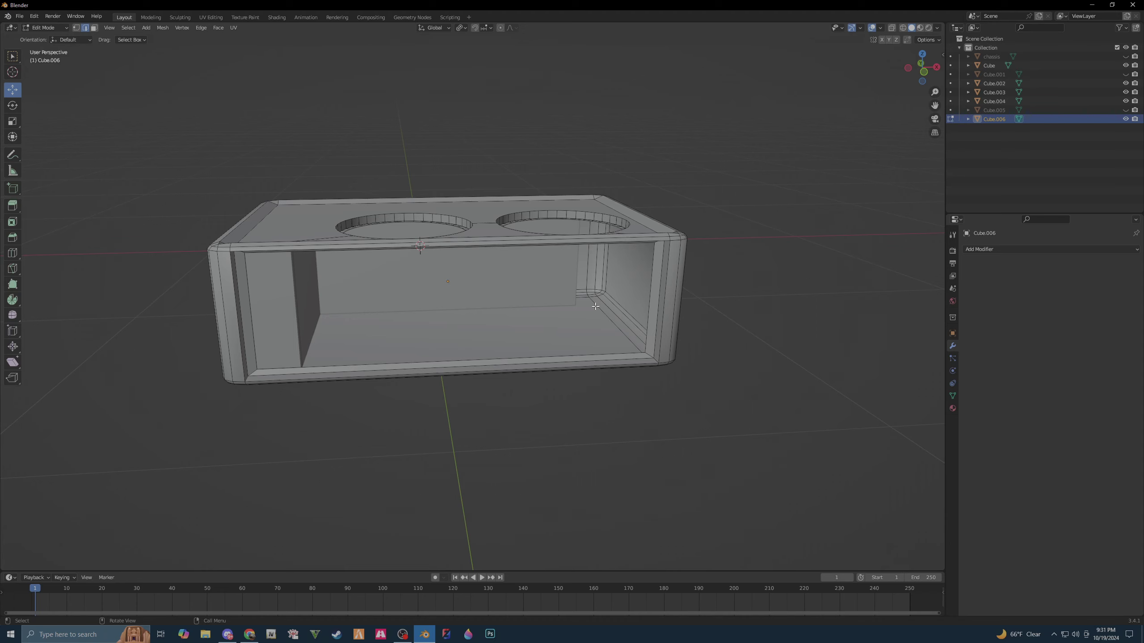
key(a)
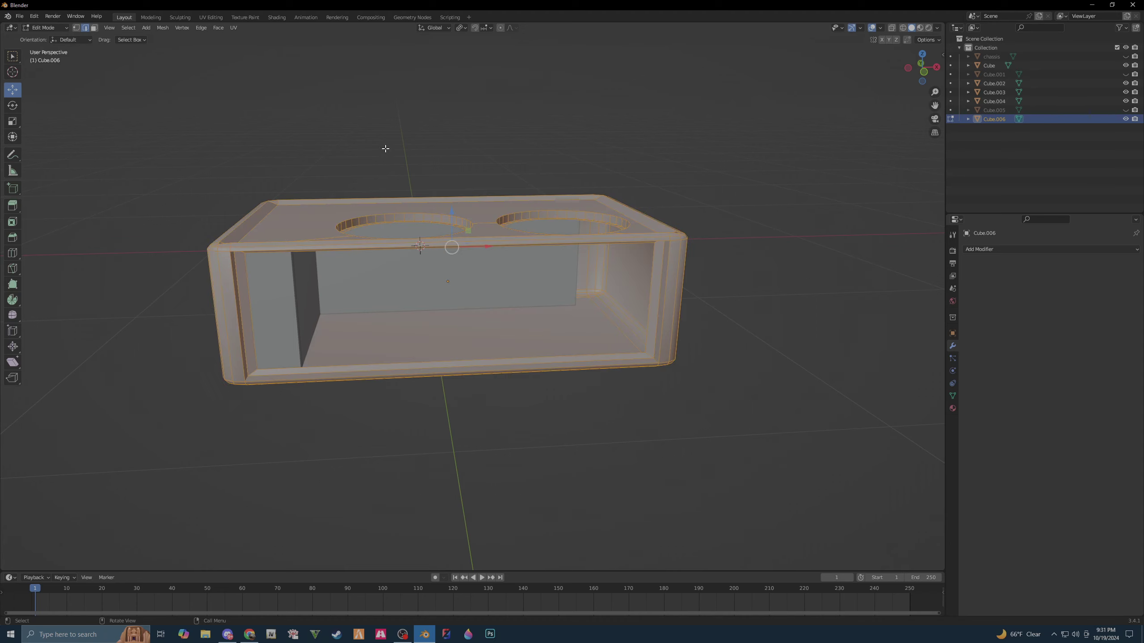
click(164, 28)
mouse_move(179, 183)
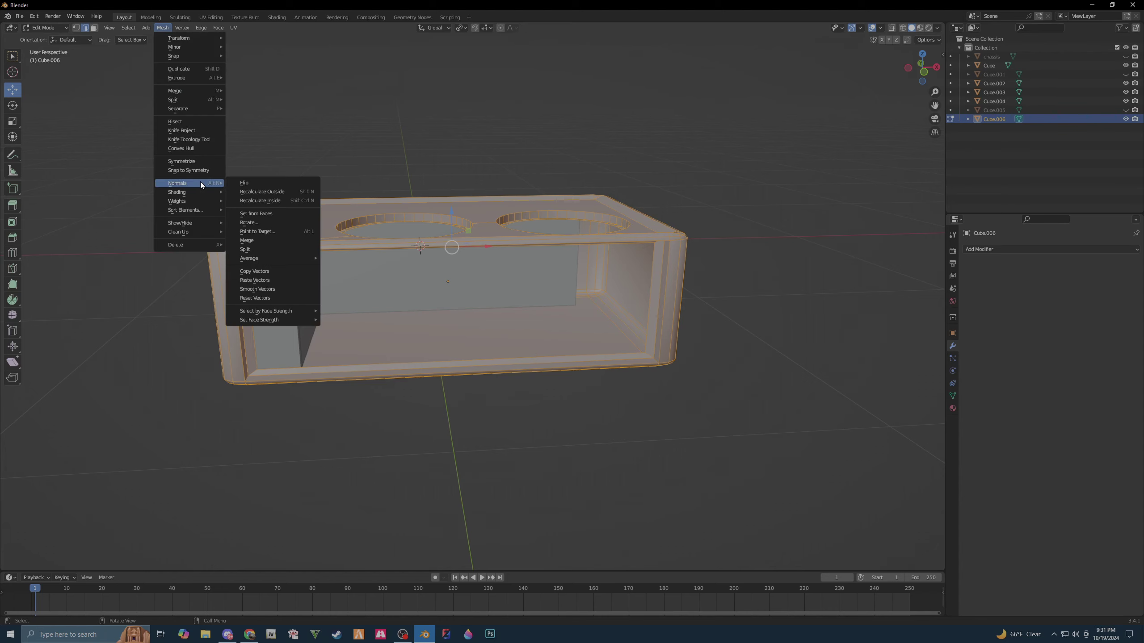
click(242, 182)
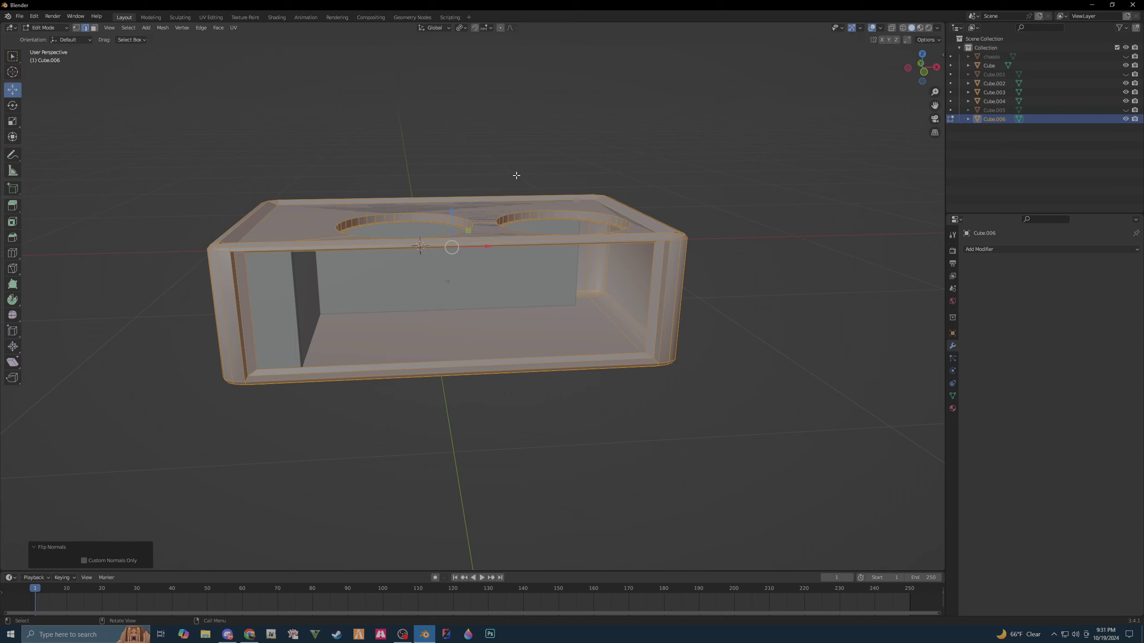
key(Tab)
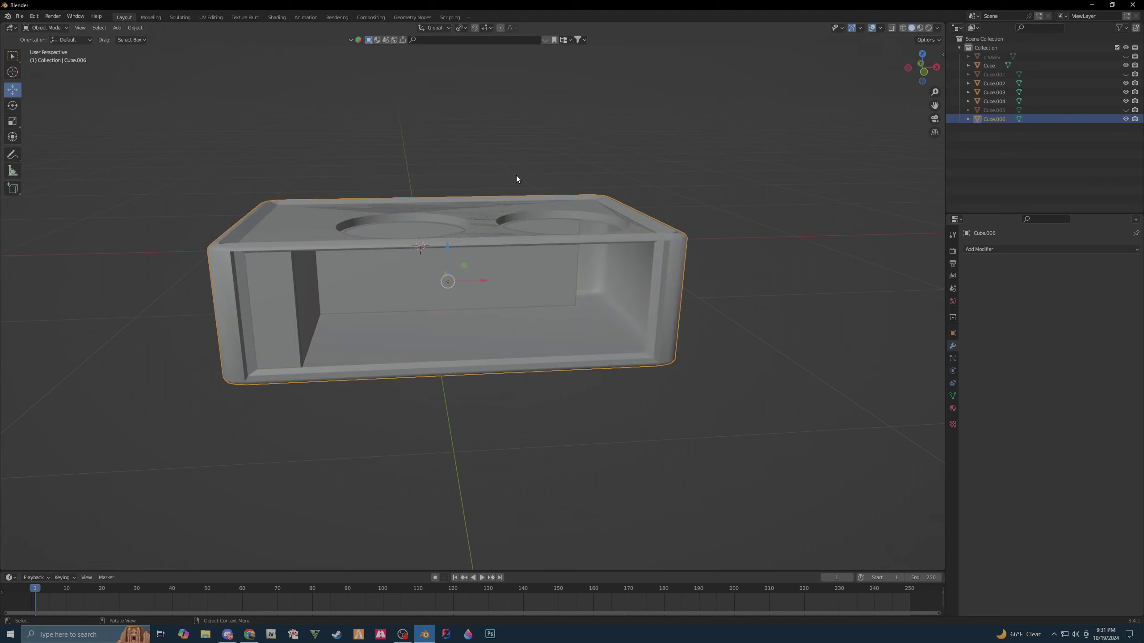
- Join the flipped copy Cube.006 into the main Cube object
shift+click(1057, 64)
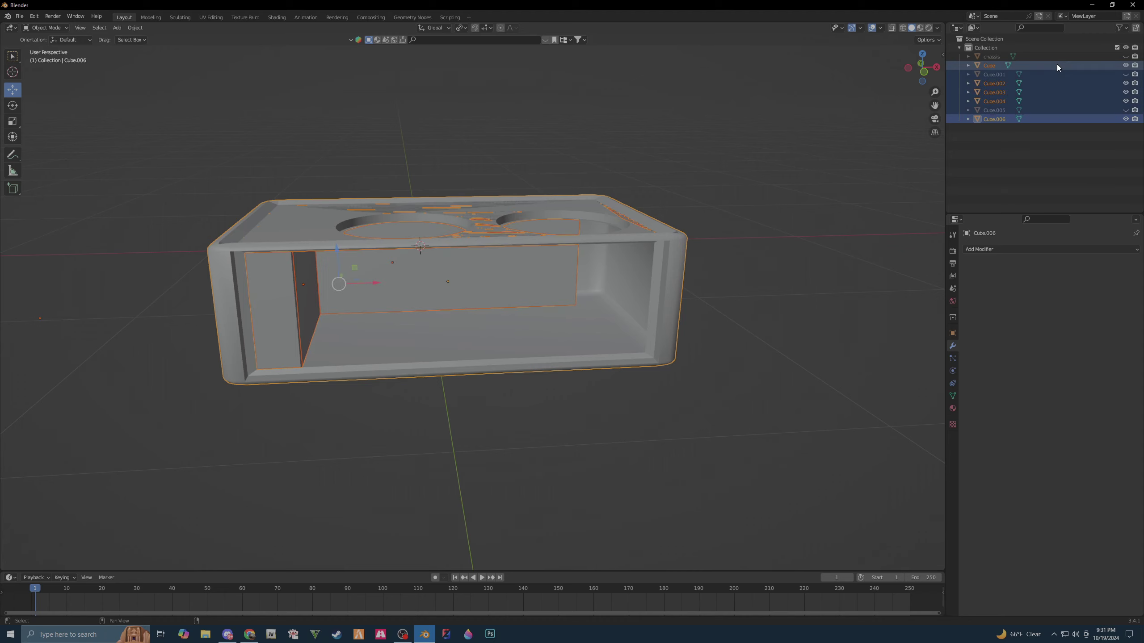
click(794, 184)
click(1043, 119)
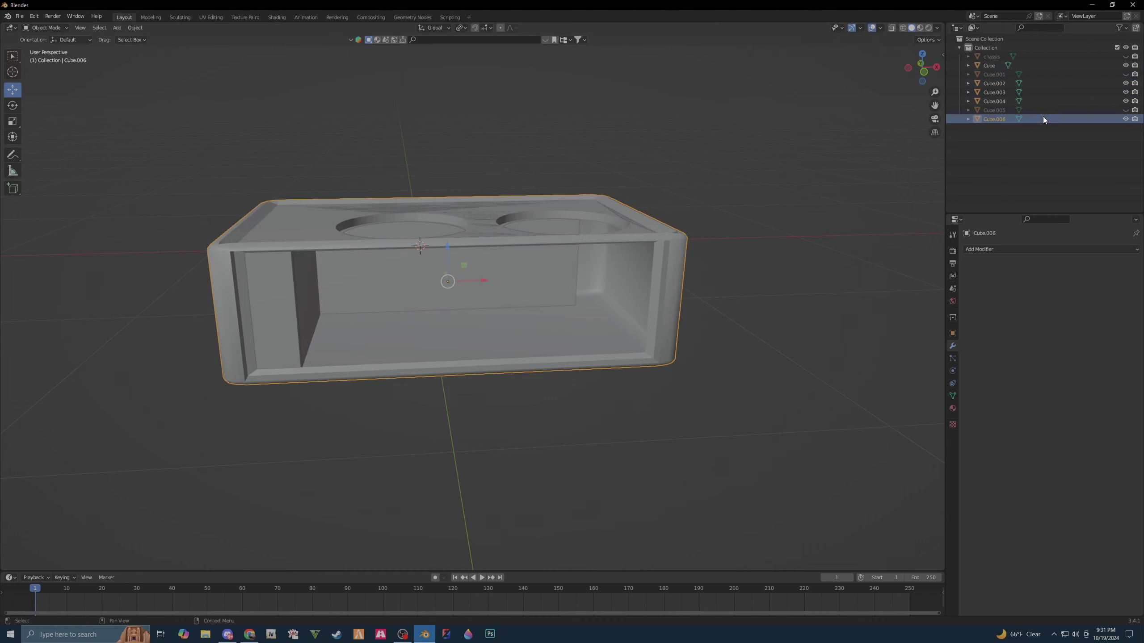
ctrl+click(1039, 64)
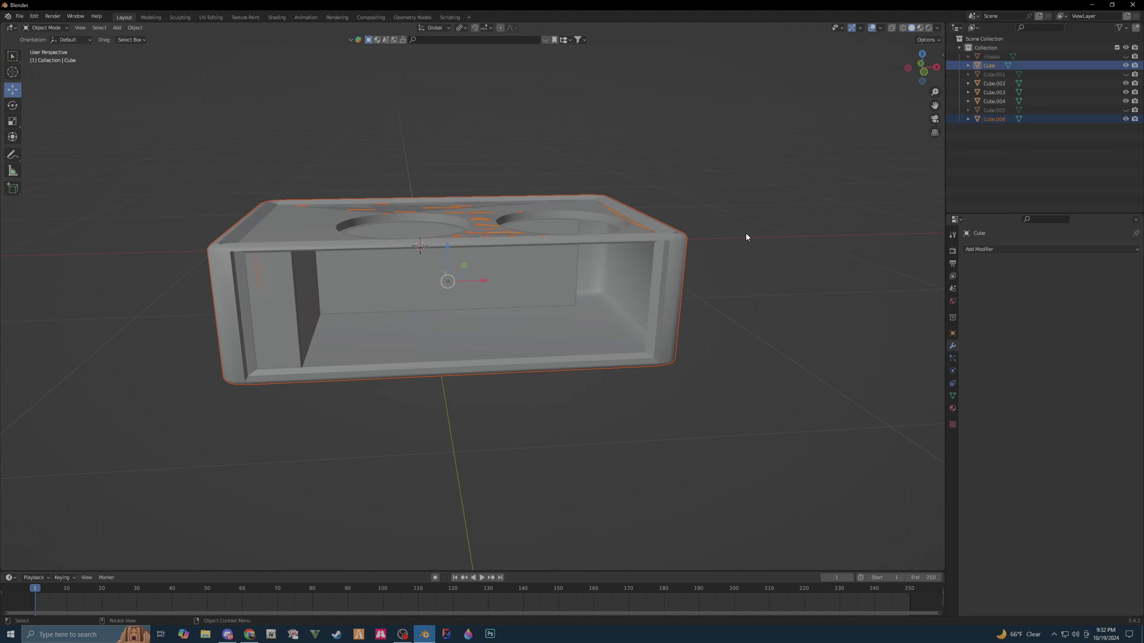
key(ctrl+j)
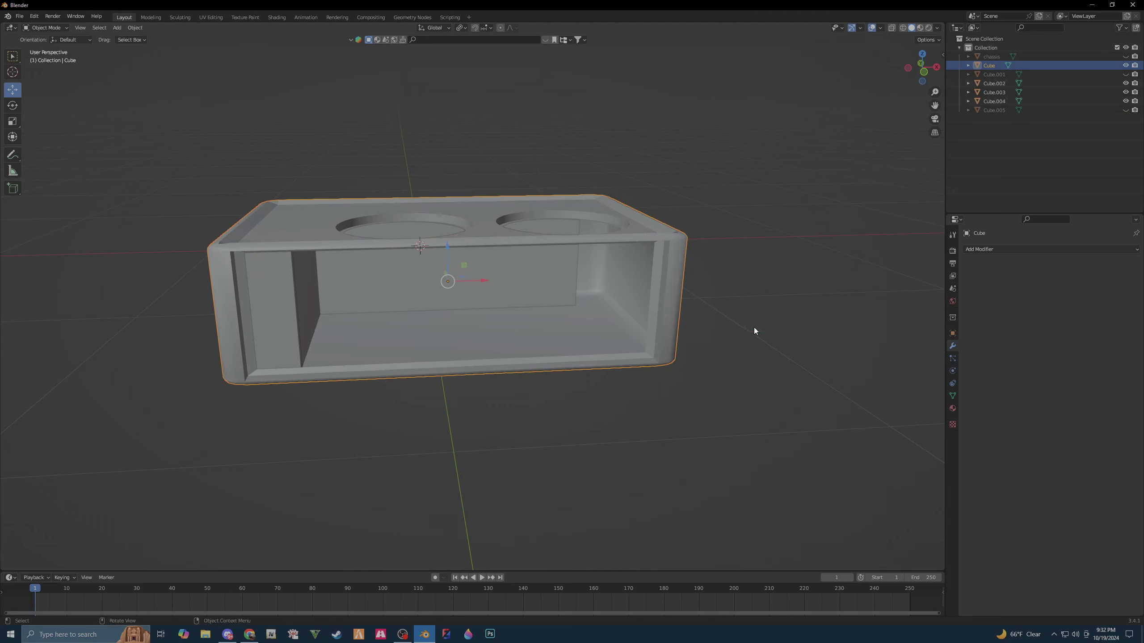
mouse_move(755, 331)
middle_down()
mouse_move(792, 325)
mouse_move(795, 342)
mouse_move(769, 350)
middle_up()
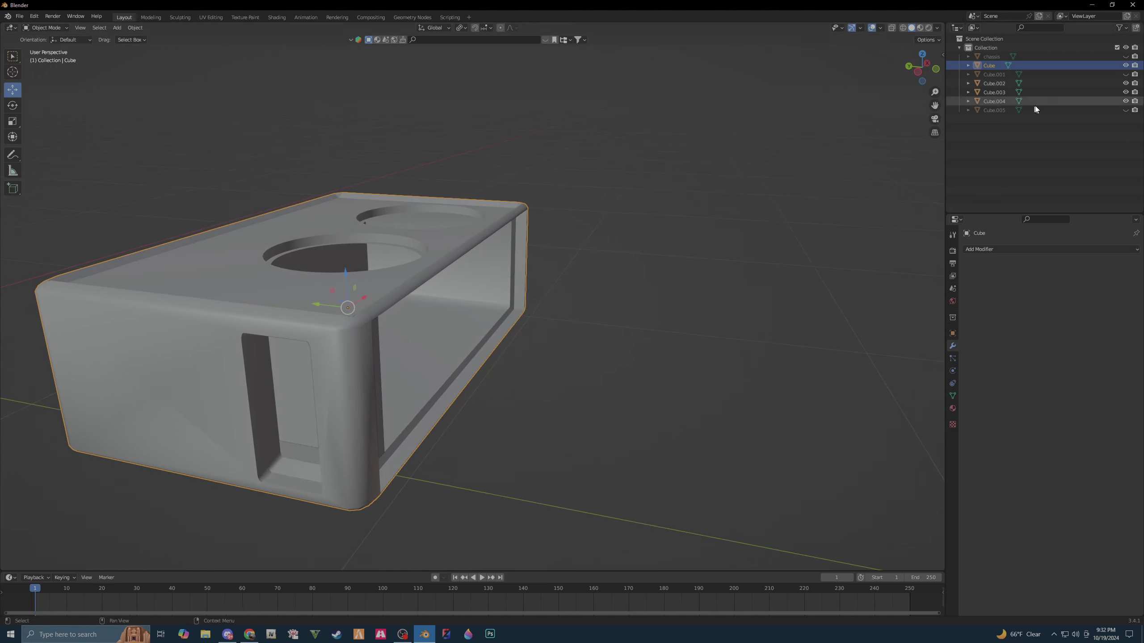
click(1125, 65)
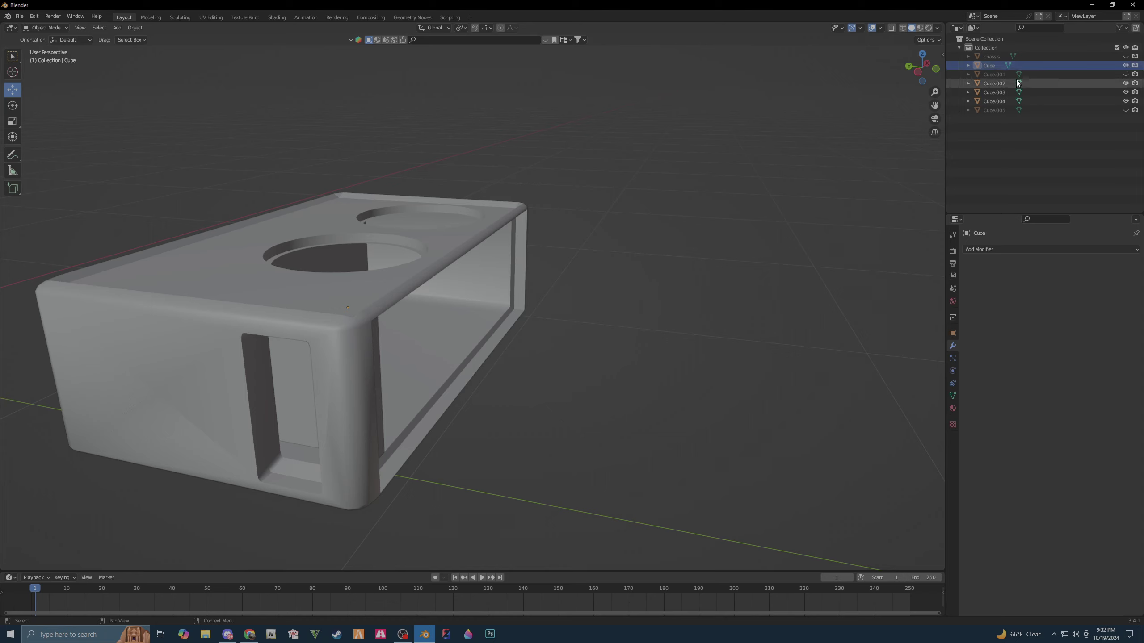
click(1125, 74)
- Join Cube.003 and Cube.004 into Cube.002 as one internal panel
click(994, 100)
shift+click(996, 84)
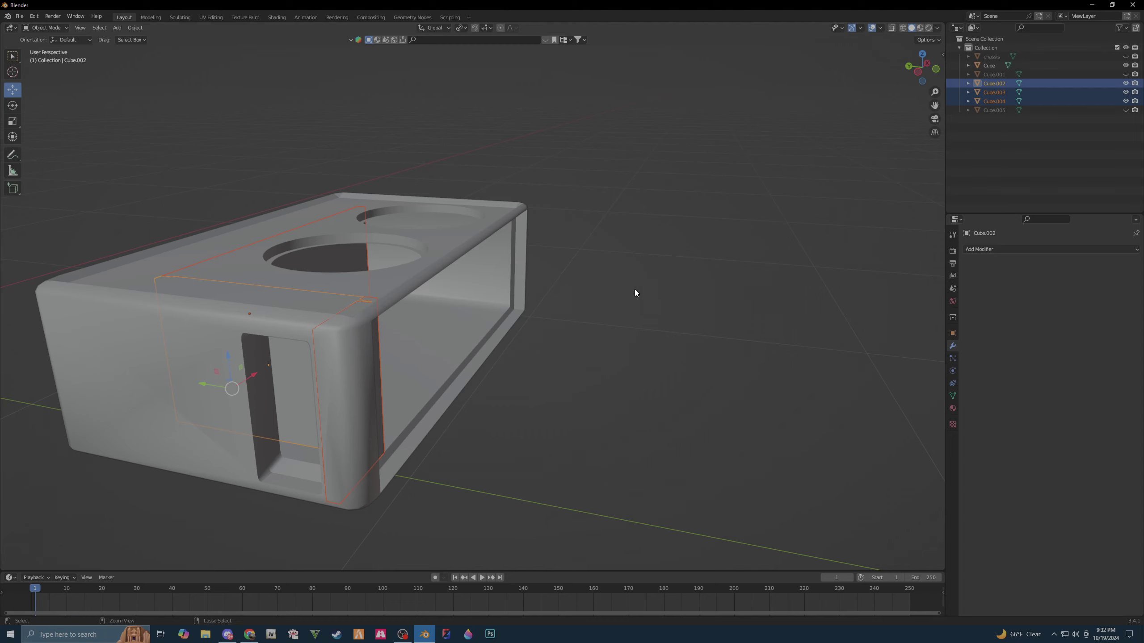
key(ctrl+j)
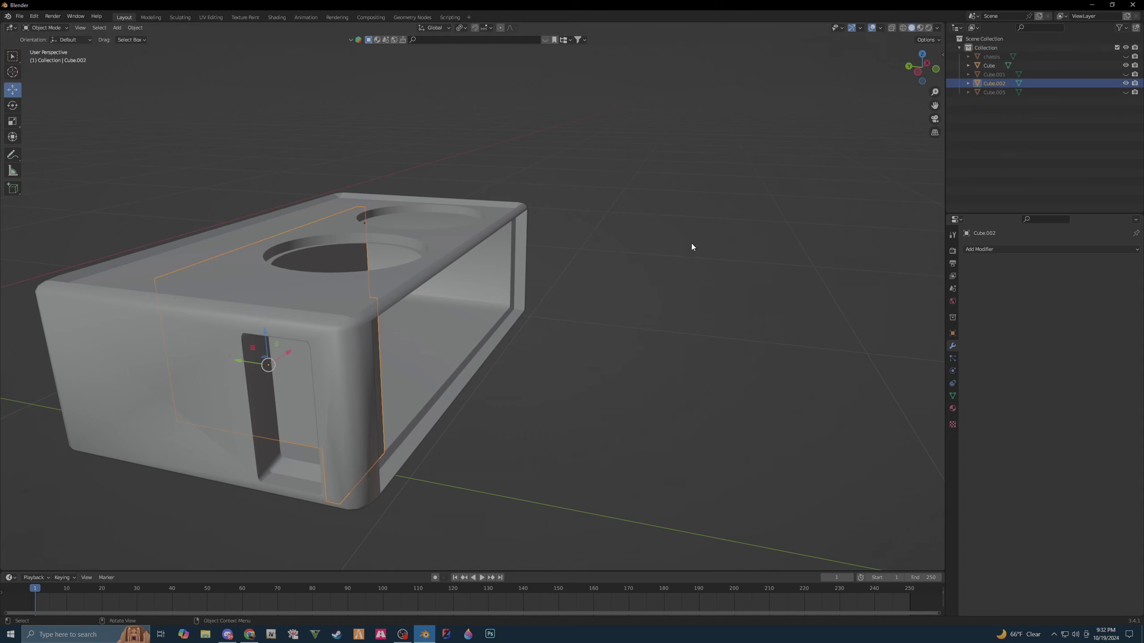
mouse_move(691, 248)
middle_down()
mouse_move(630, 299)
mouse_move(553, 301)
mouse_move(605, 306)
middle_up()
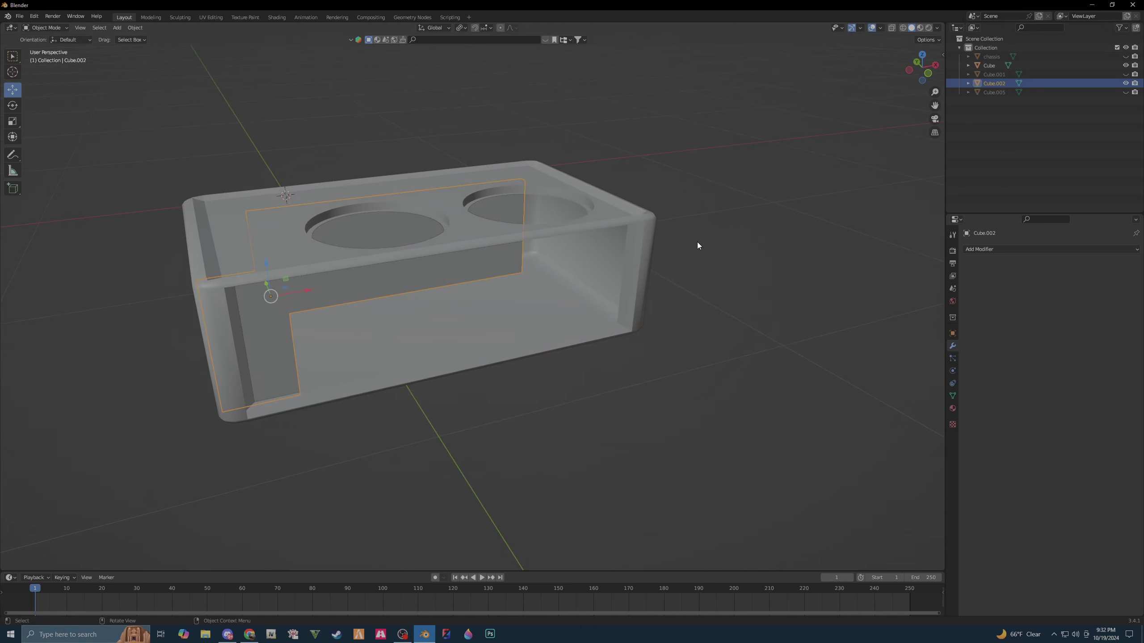
- Rename Cube.002 to 'port' and the main box Cube to 'gws box'
key(F2)
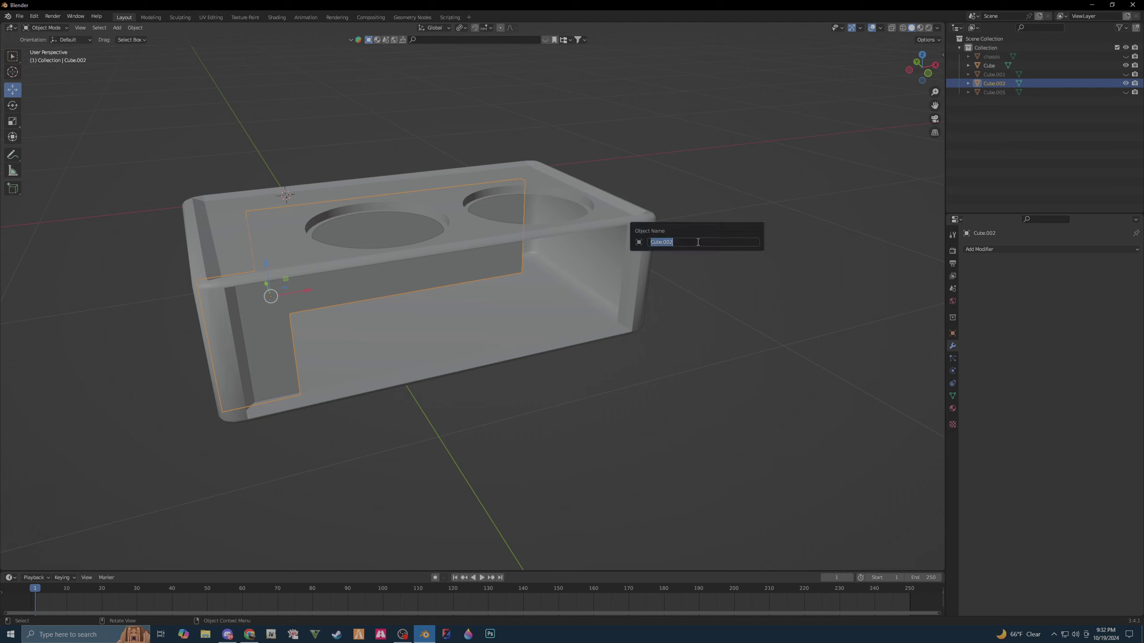
text(port)
key(Return)
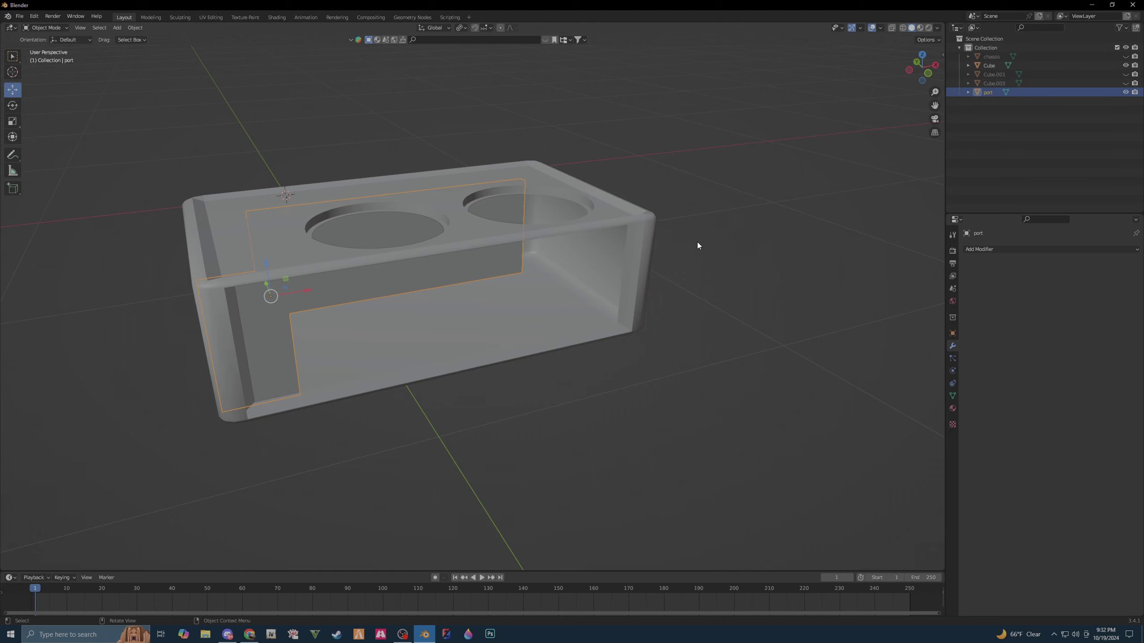
click(994, 67)
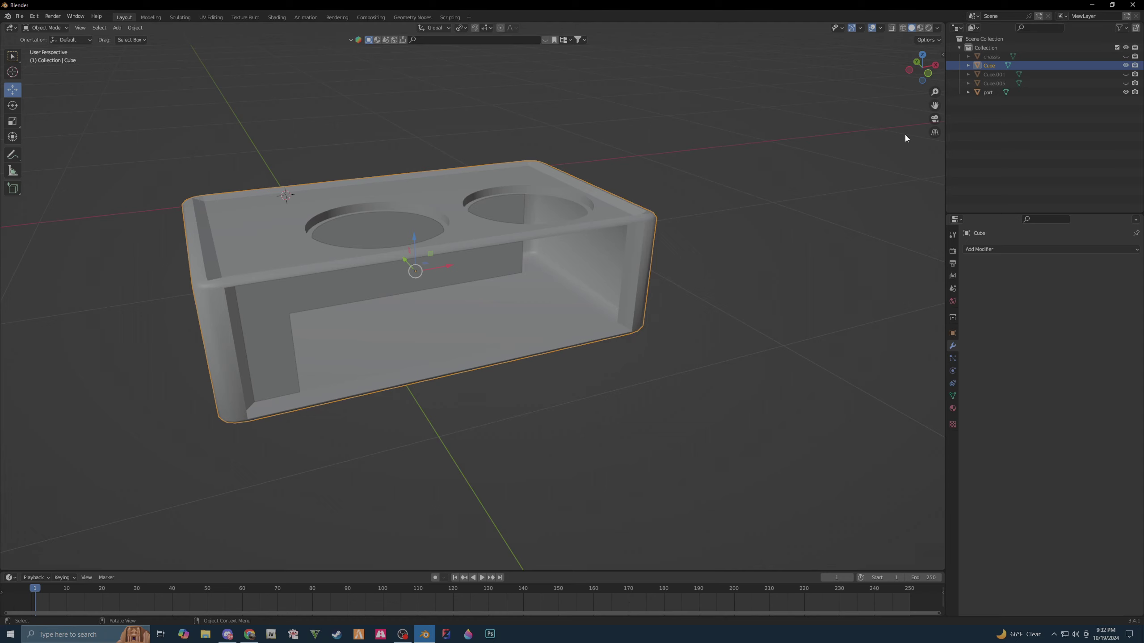
key(F2)
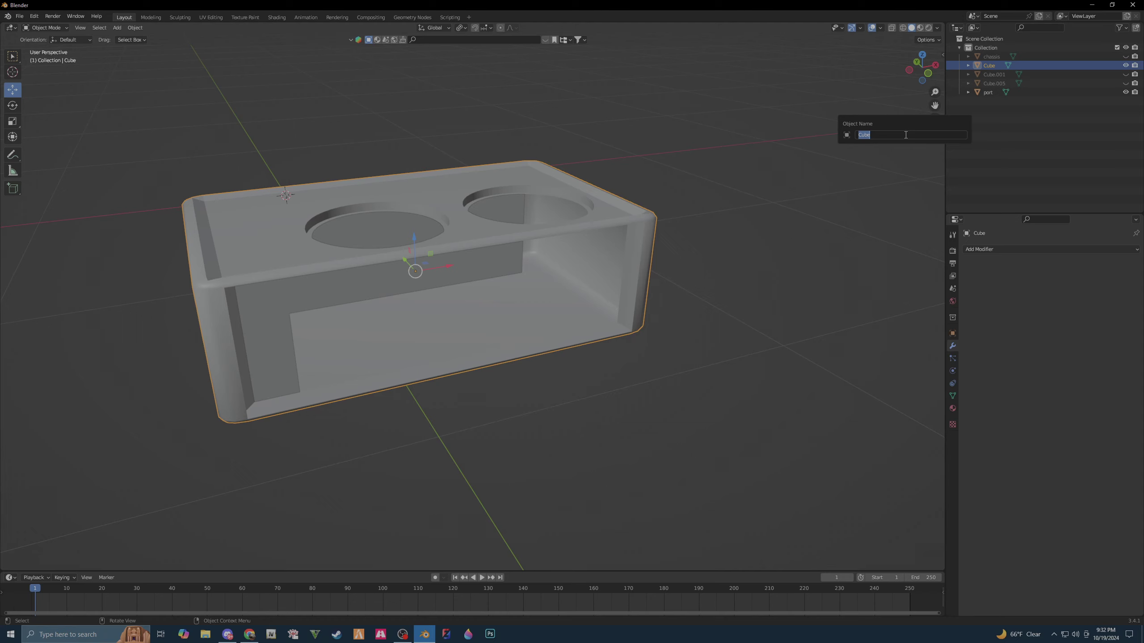
text(gws box)
key(Return)
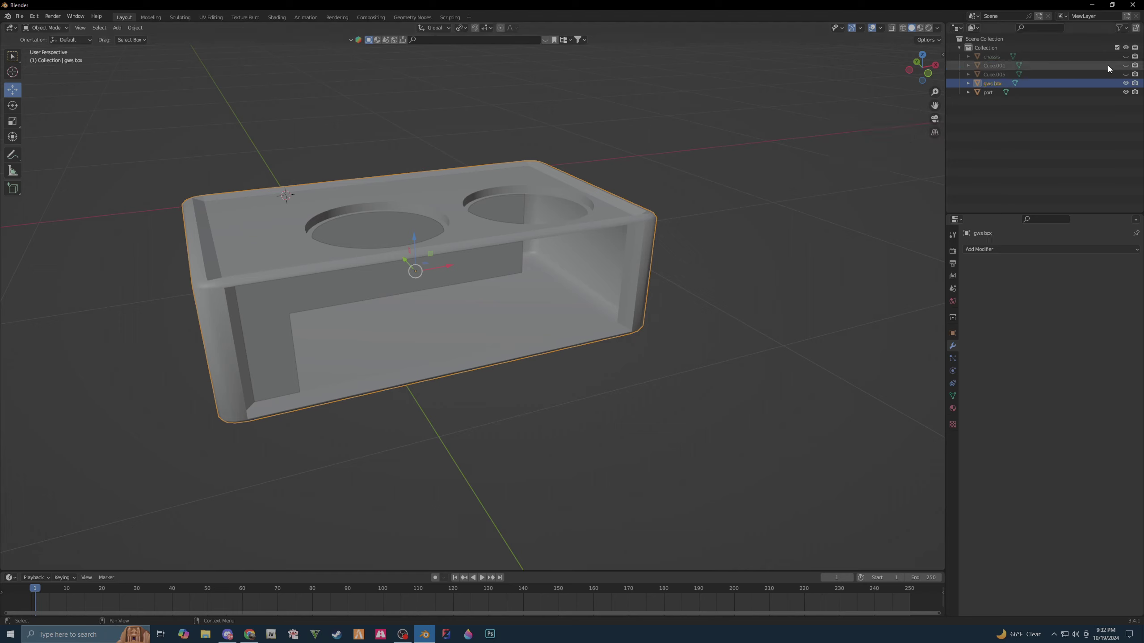
- Unhide the front panel Cube.001 and rename it 'glass'
click(1125, 66)
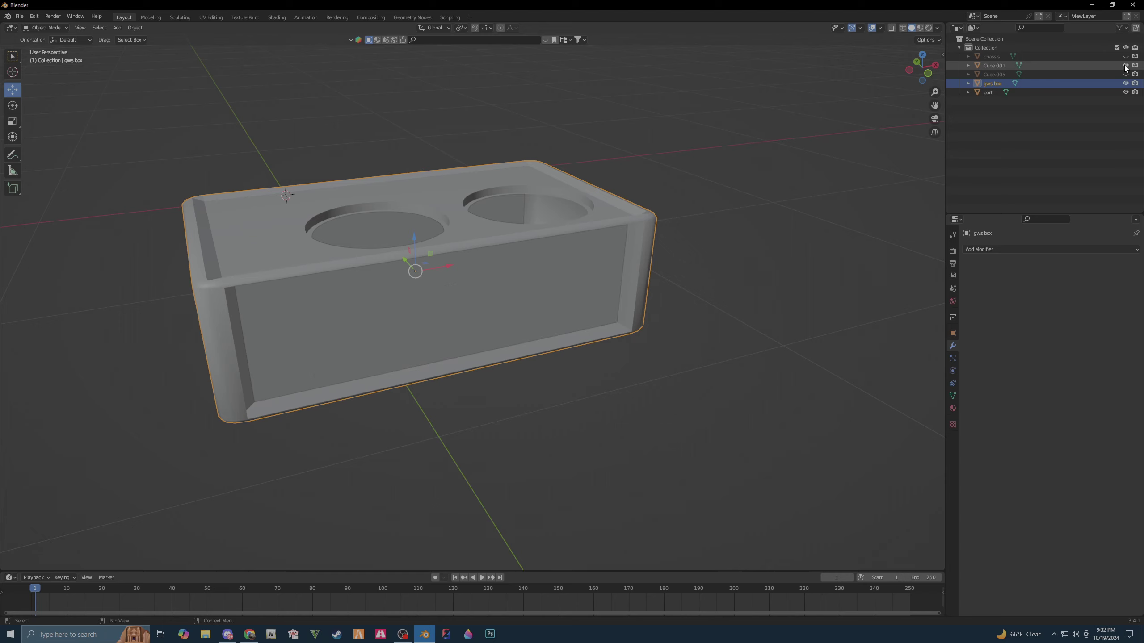
click(1072, 66)
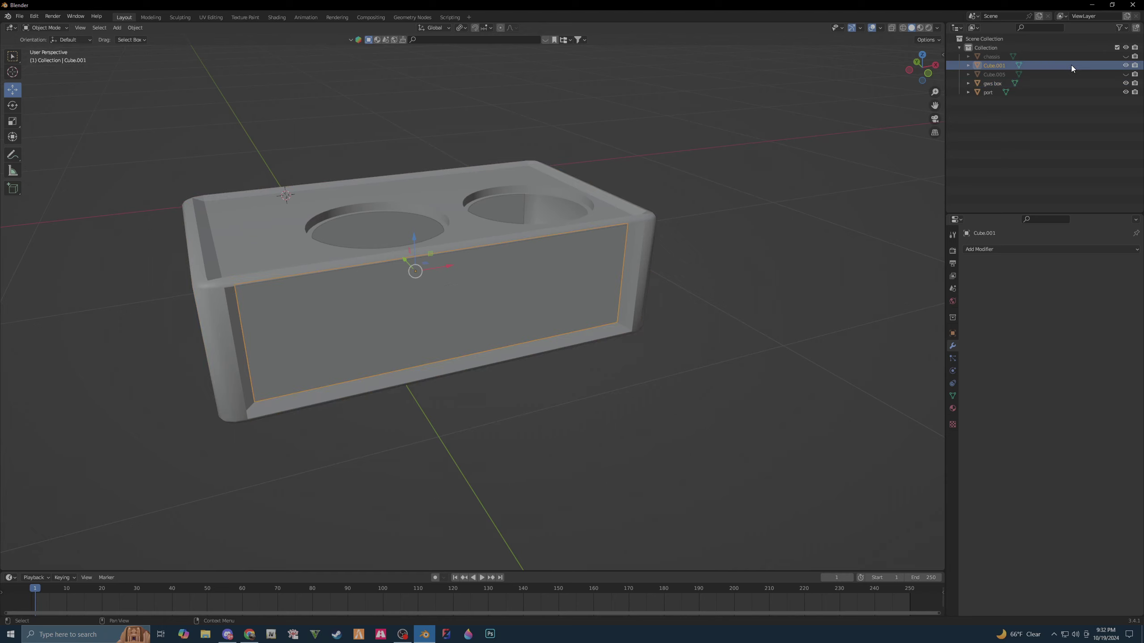
double_click(1071, 67)
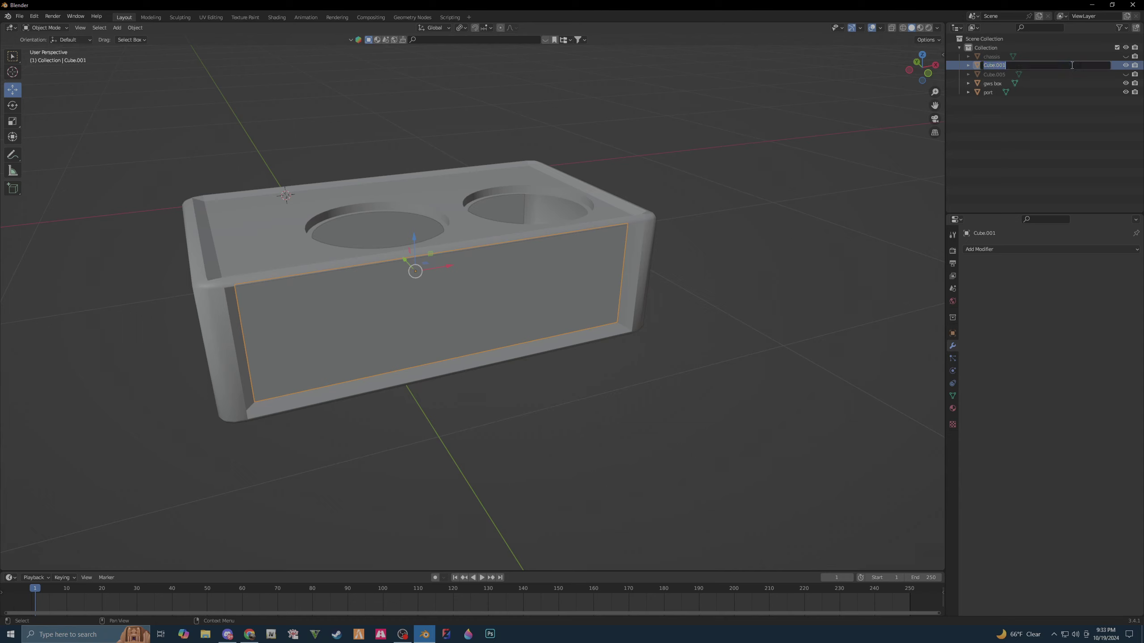
text(glass)
key(Return)
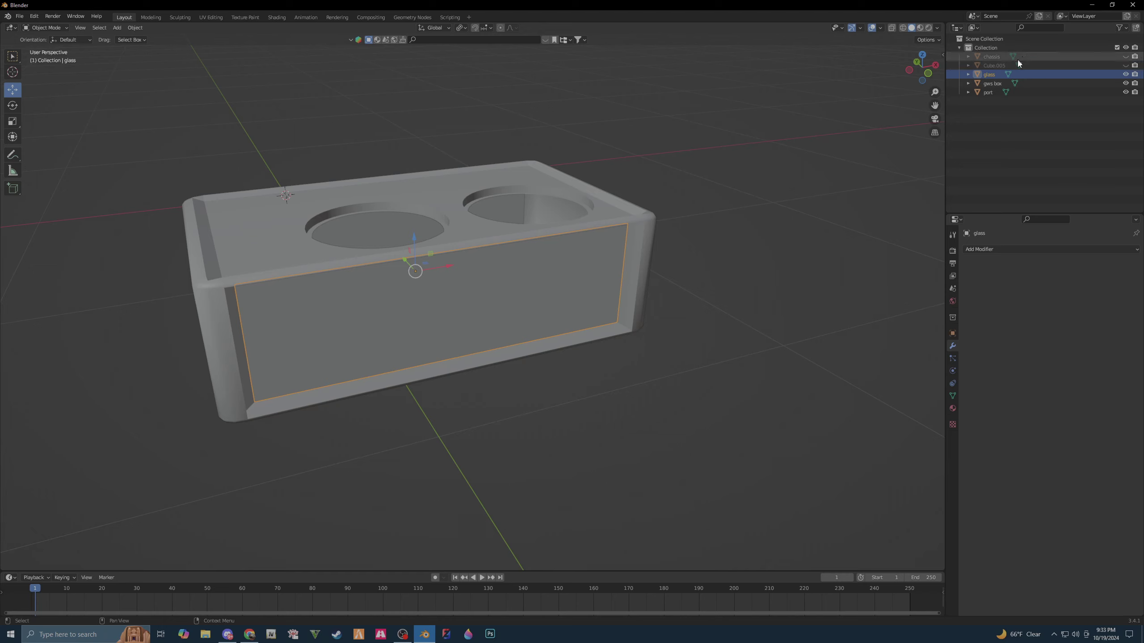
- Isolate Cube.005 with the chassis and delete the leftover Cube.005 block
click(1020, 66)
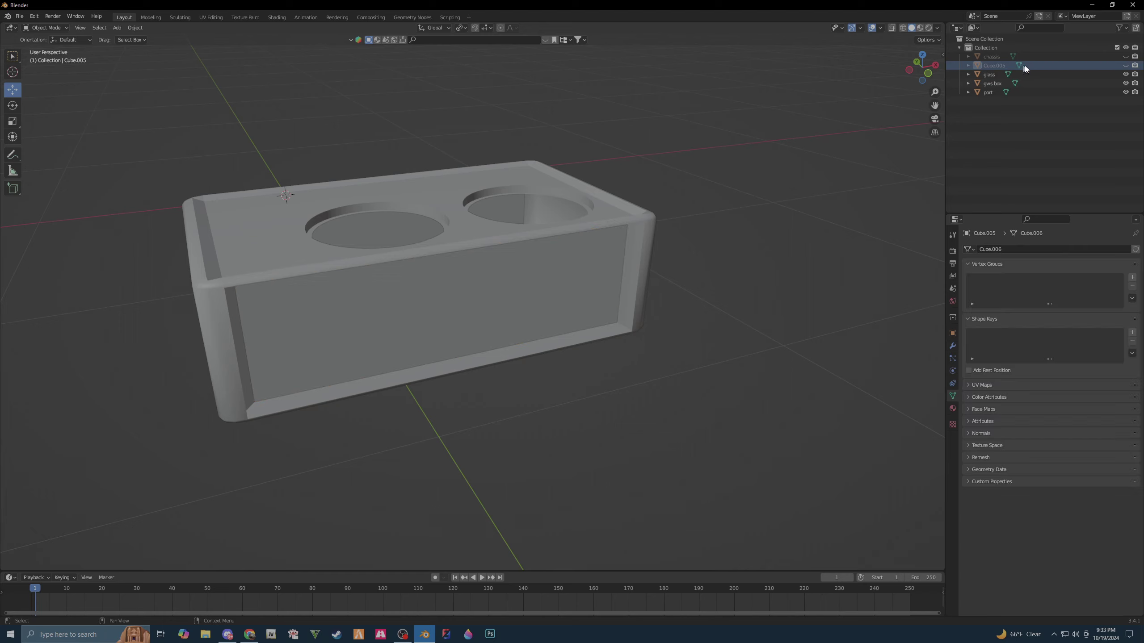
click(1125, 75)
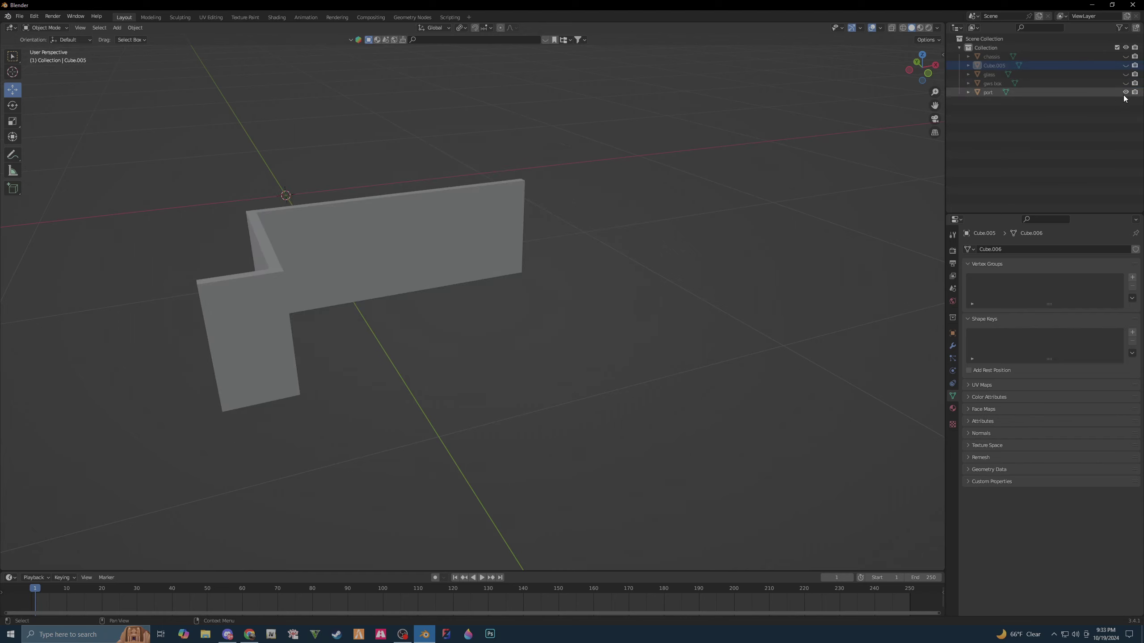
click(1125, 93)
click(1125, 66)
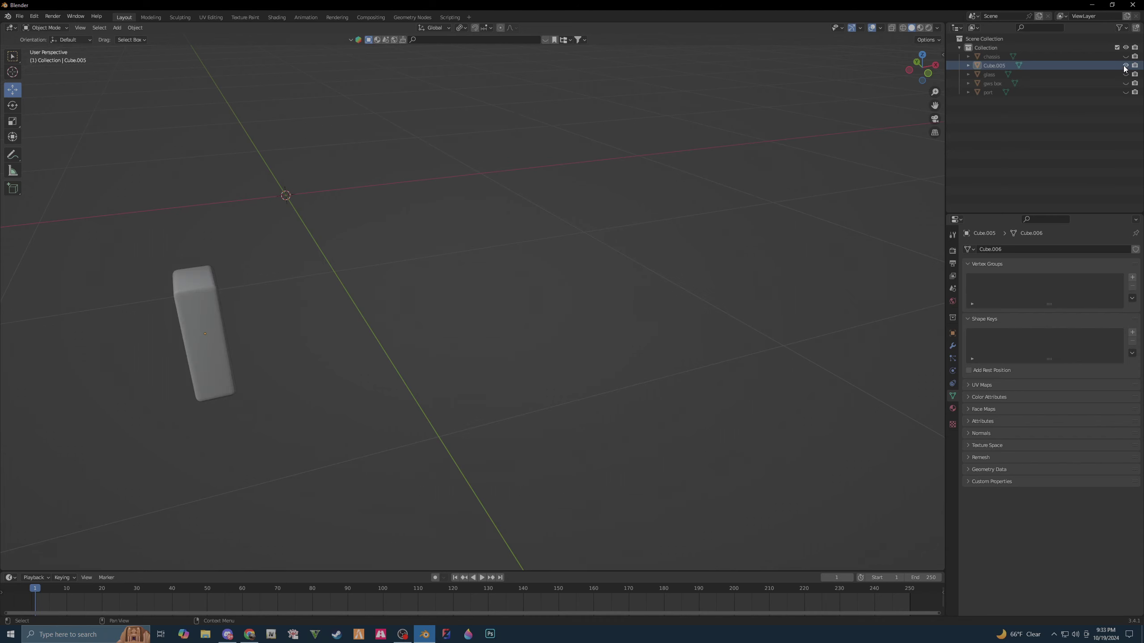
click(1126, 57)
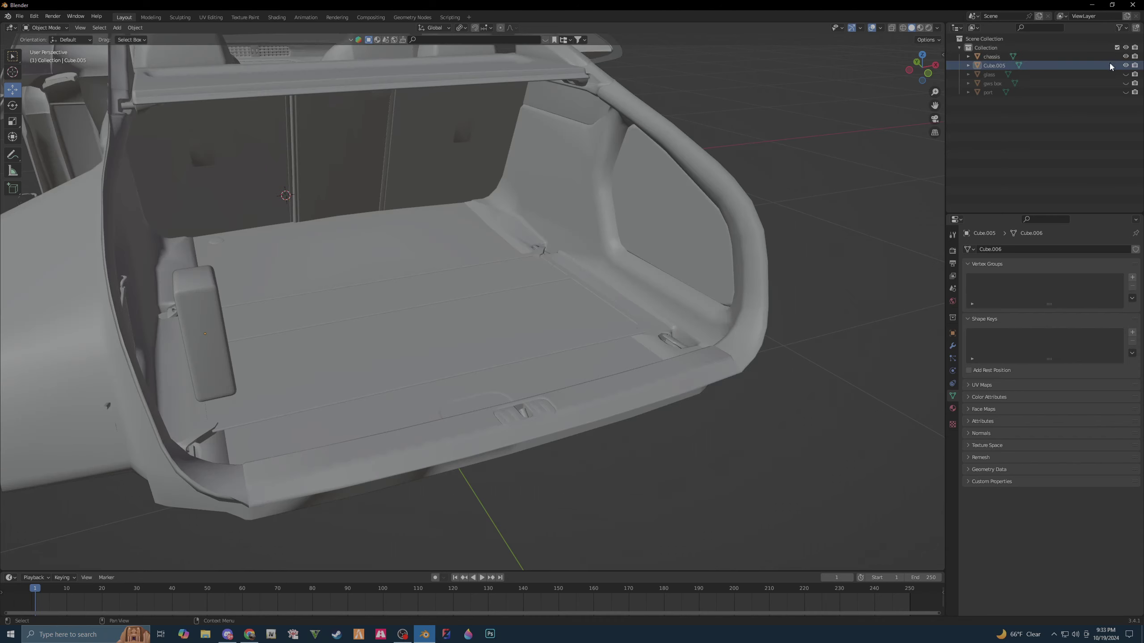
right_click(1108, 64)
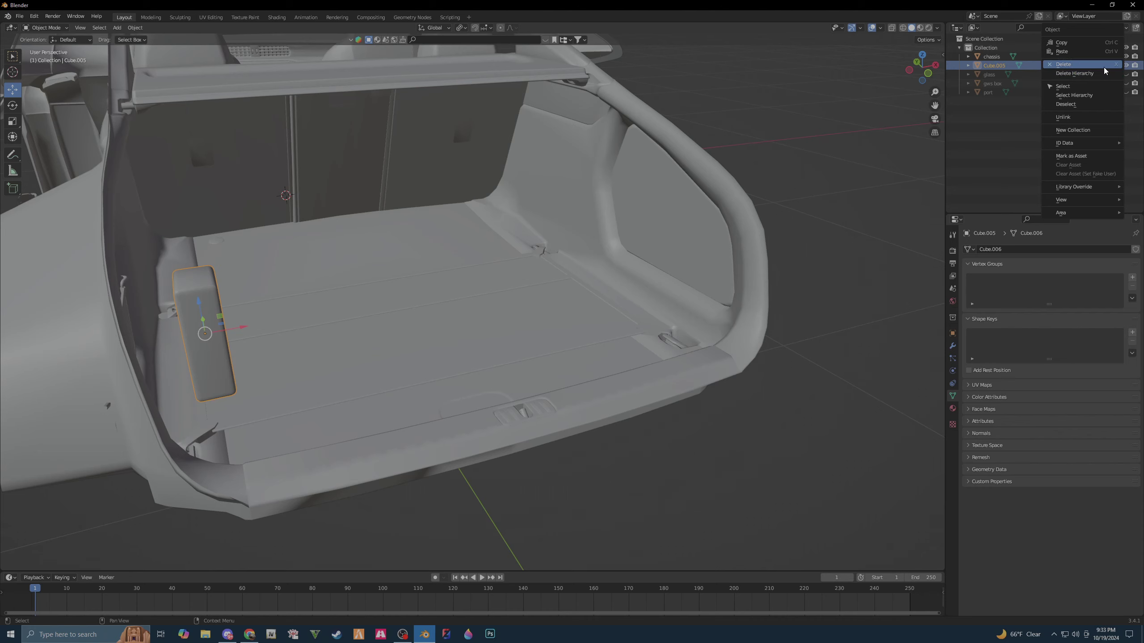
click(1104, 72)
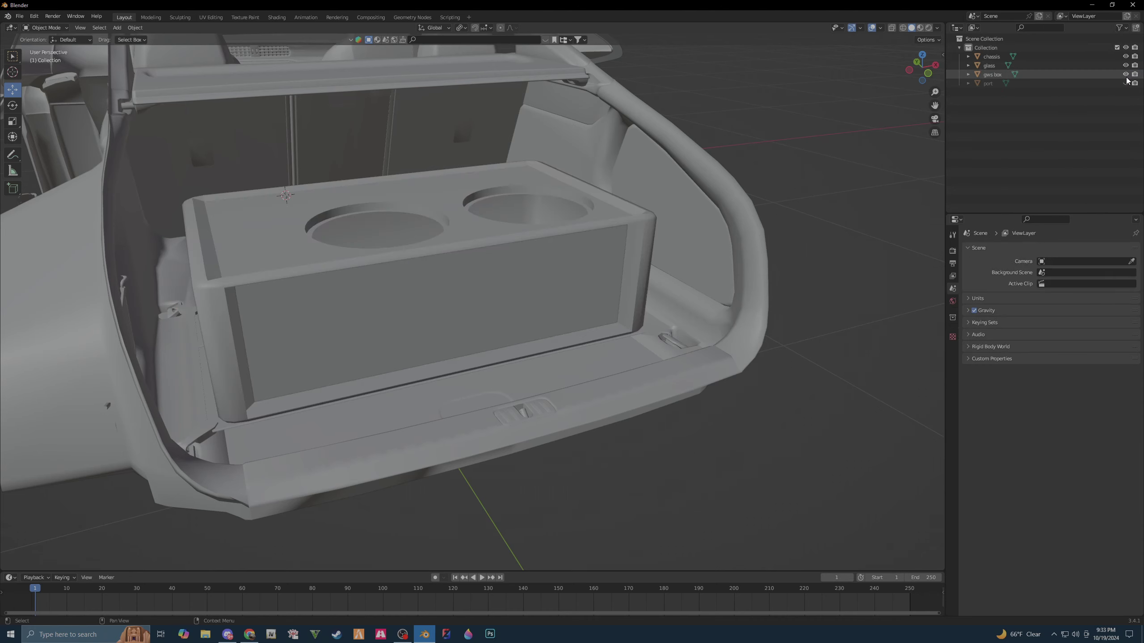
- Show the speaker box again and orbit around the car's trunk to inspect it
click(1125, 74)
click(1125, 74)
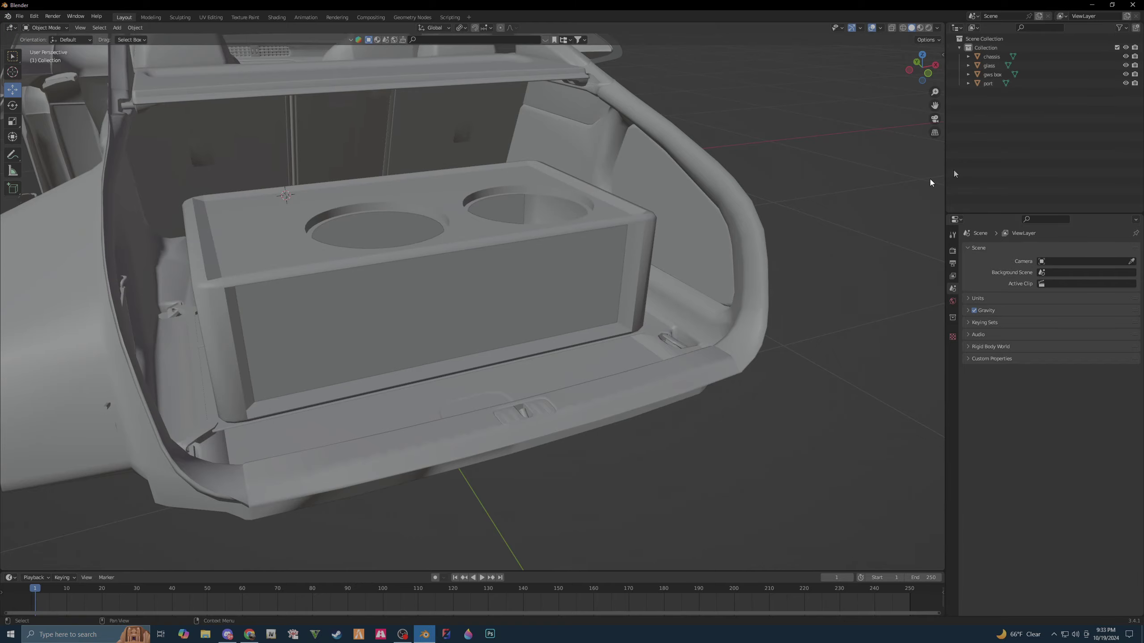
middle_drag(929, 178, 826, 224)
mouse_move(567, 302)
middle_down()
mouse_move(488, 312)
mouse_move(583, 340)
mouse_move(585, 306)
mouse_move(524, 314)
mouse_move(445, 286)
mouse_move(490, 301)
middle_up()
mouse_move(578, 329)
middle_down()
mouse_move(567, 312)
mouse_move(590, 297)
mouse_move(528, 308)
mouse_move(507, 299)
mouse_move(554, 316)
mouse_move(500, 296)
middle_up()
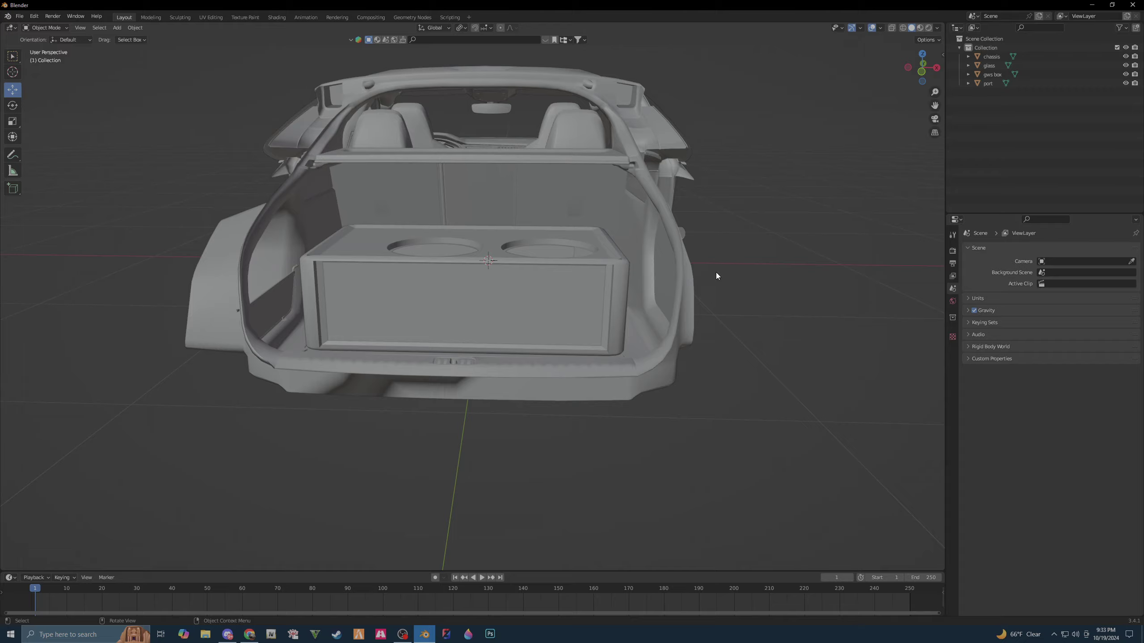
mouse_move(766, 279)
middle_down()
mouse_move(689, 281)
mouse_move(781, 292)
mouse_move(779, 271)
middle_up()
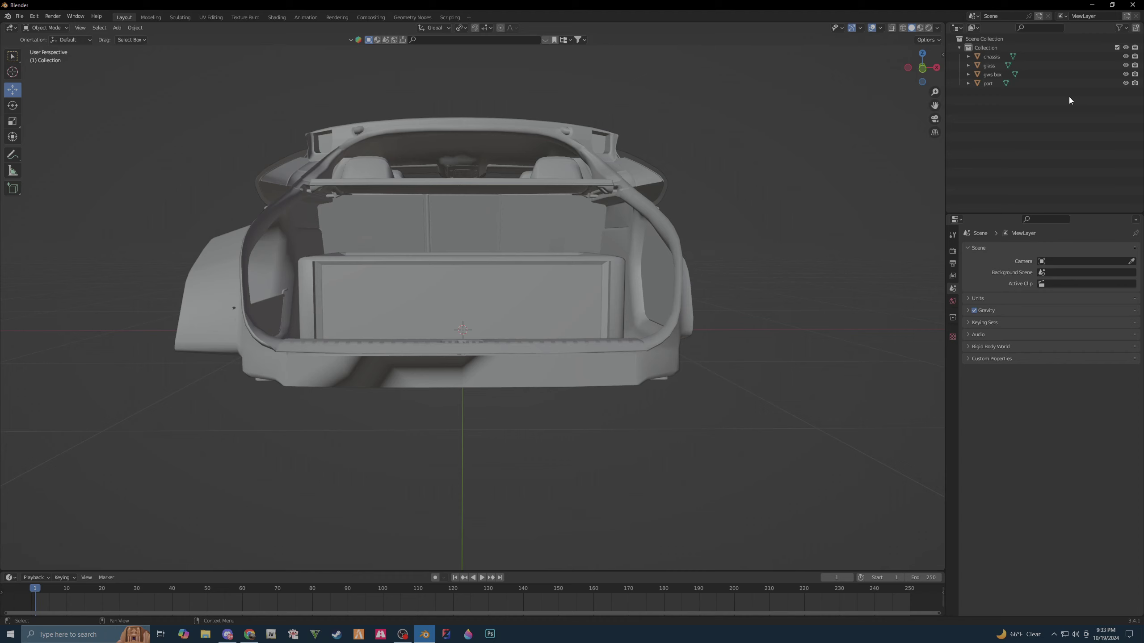
- Edit port, gws box and glass together in vertex mode, chassis hidden, front wireframe view
click(1050, 86)
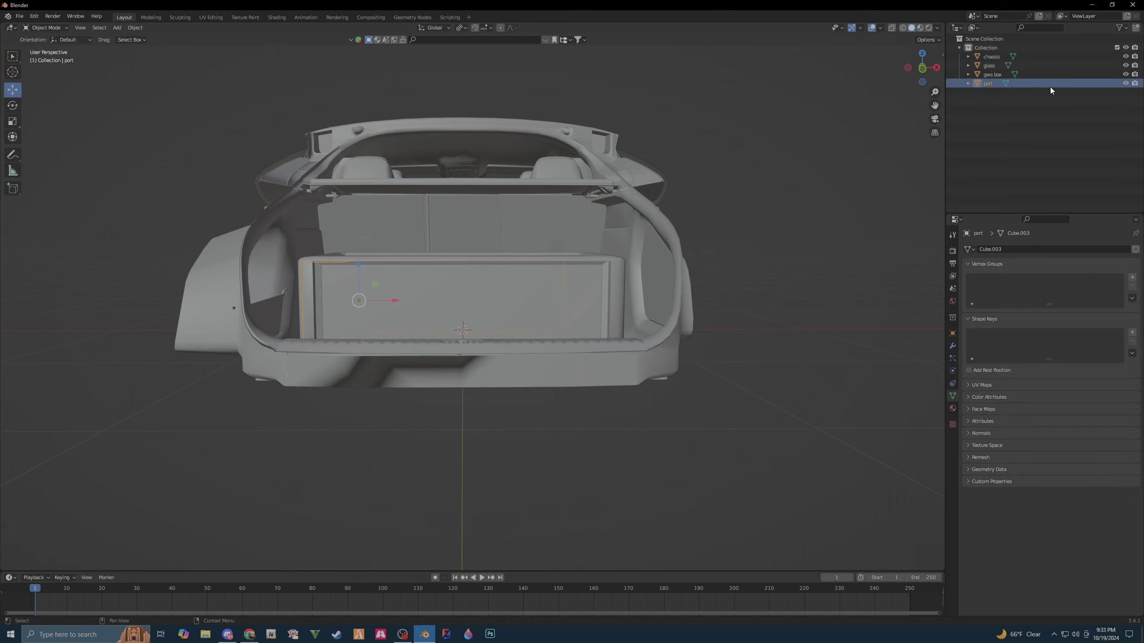
ctrl+click(1042, 77)
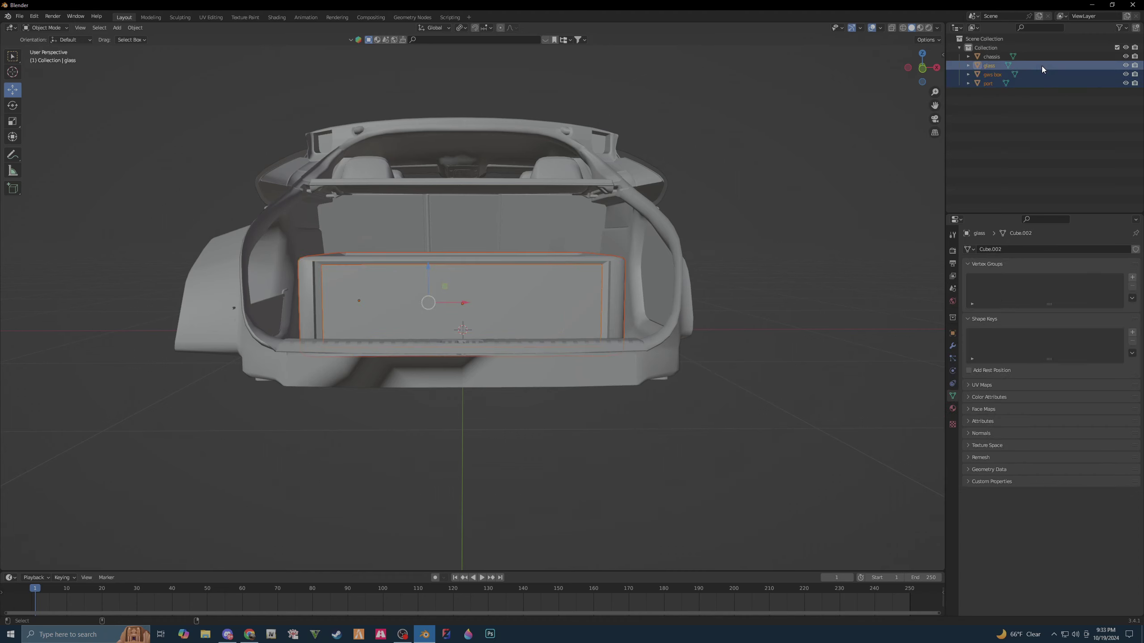
middle_drag(764, 213, 753, 231)
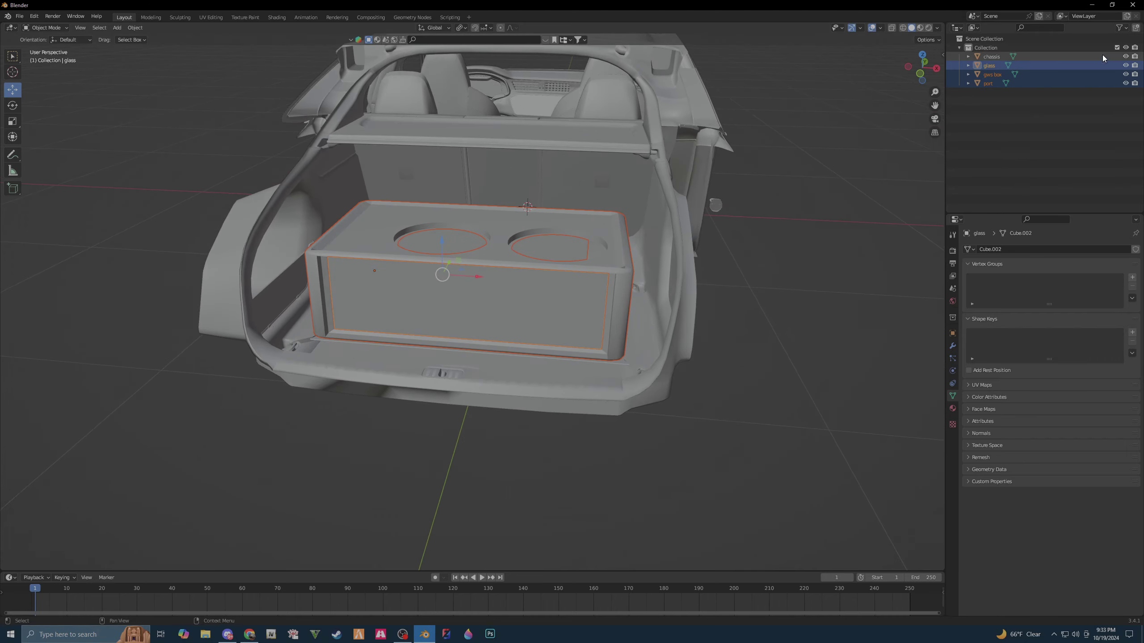
click(1125, 56)
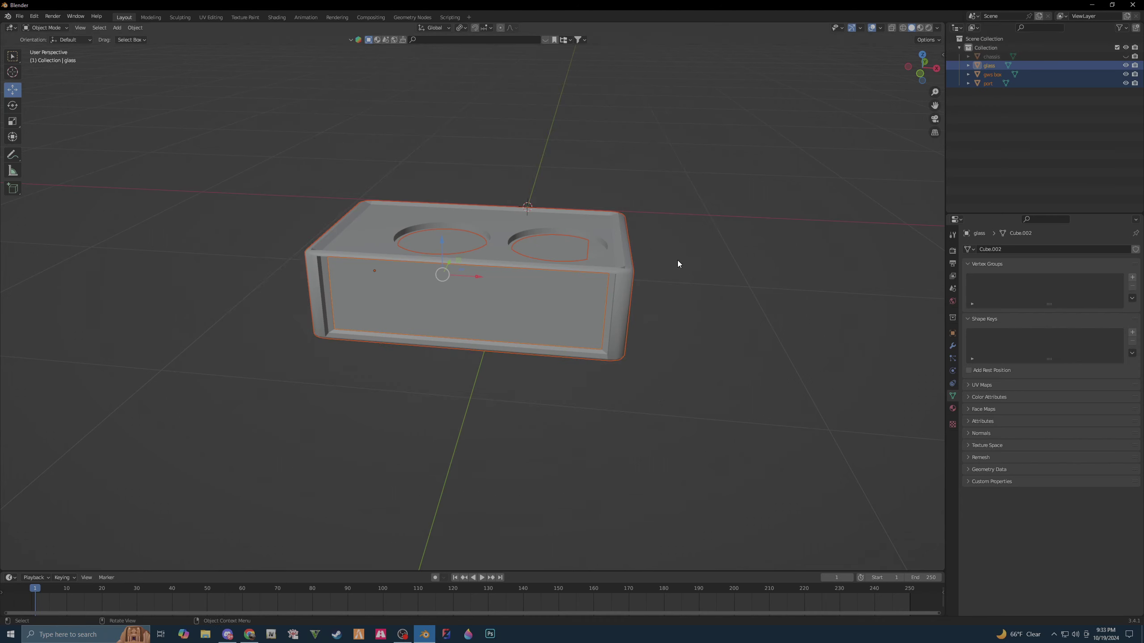
key(Tab)
middle_drag(689, 263, 787, 357)
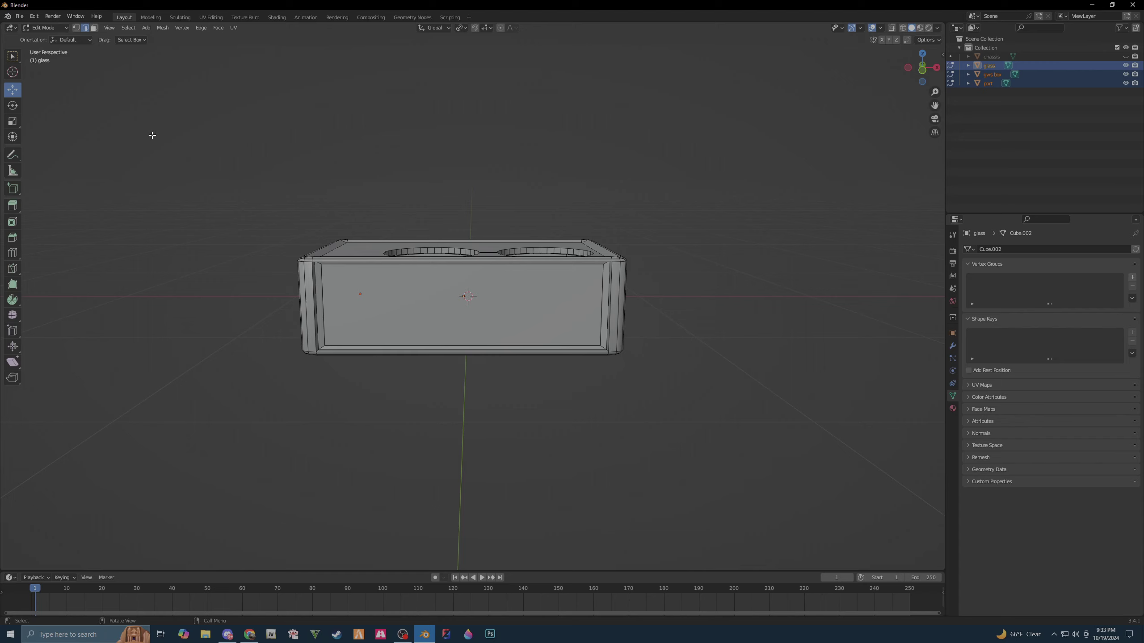
click(76, 28)
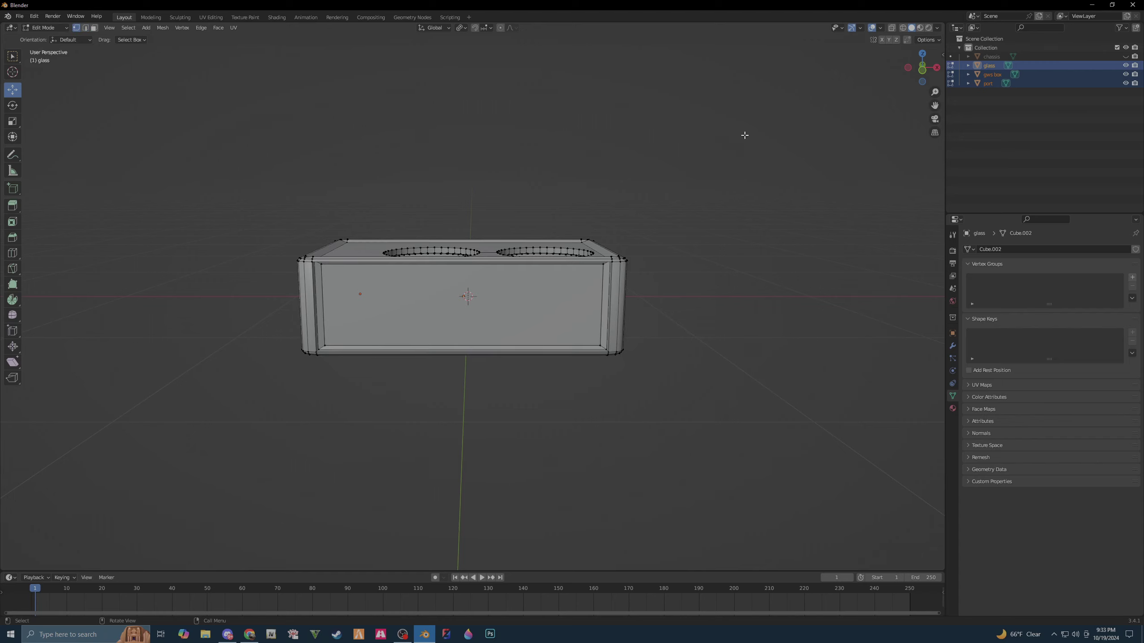
click(905, 28)
middle_drag(632, 277, 639, 263)
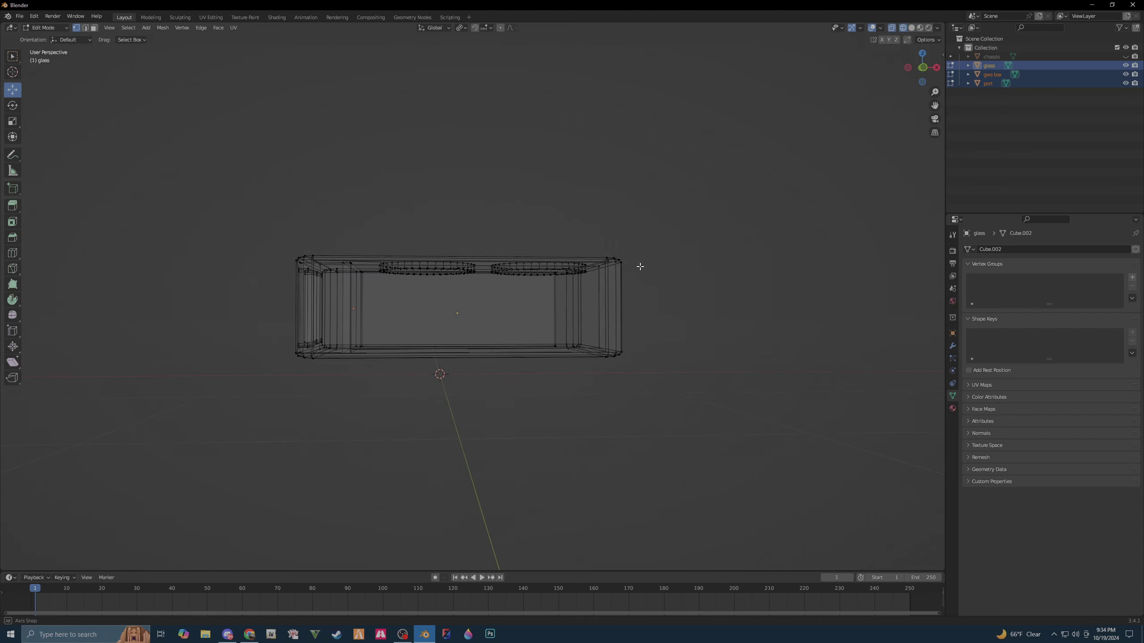
click(923, 68)
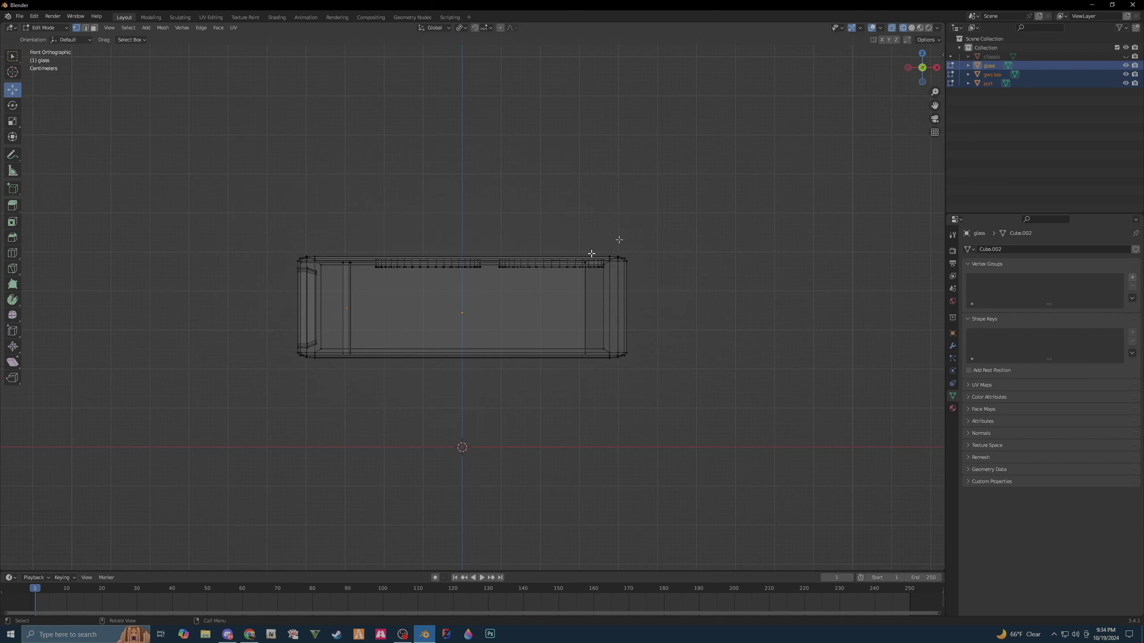
- Box-select the box's top vertices and drag them up about 0.108 m with the chassis shown
drag(721, 187, 284, 293)
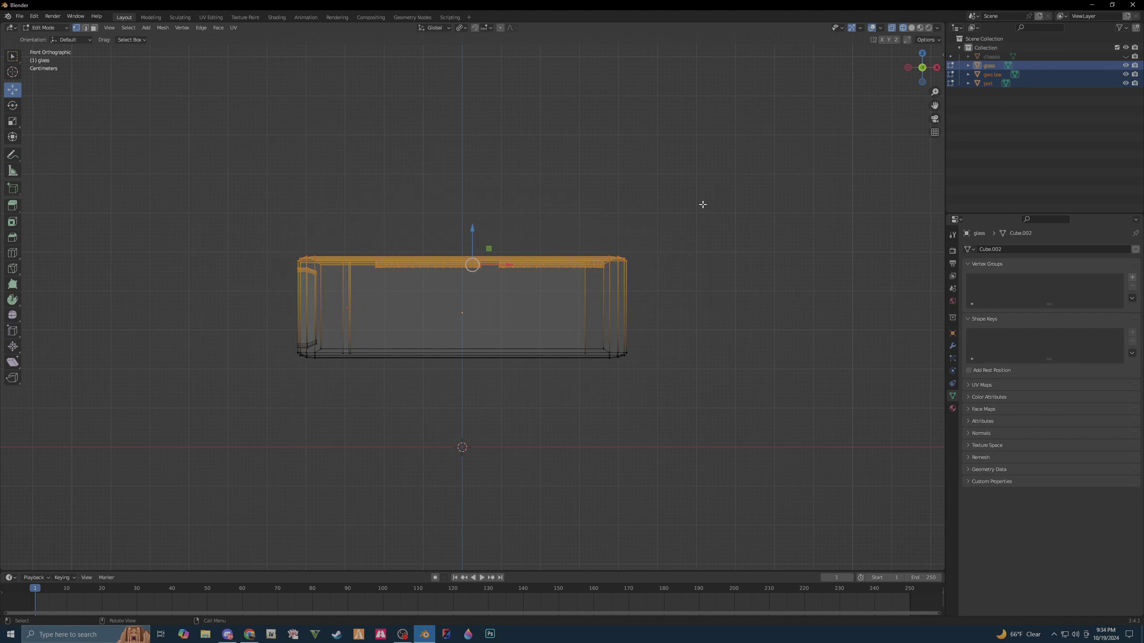
click(911, 28)
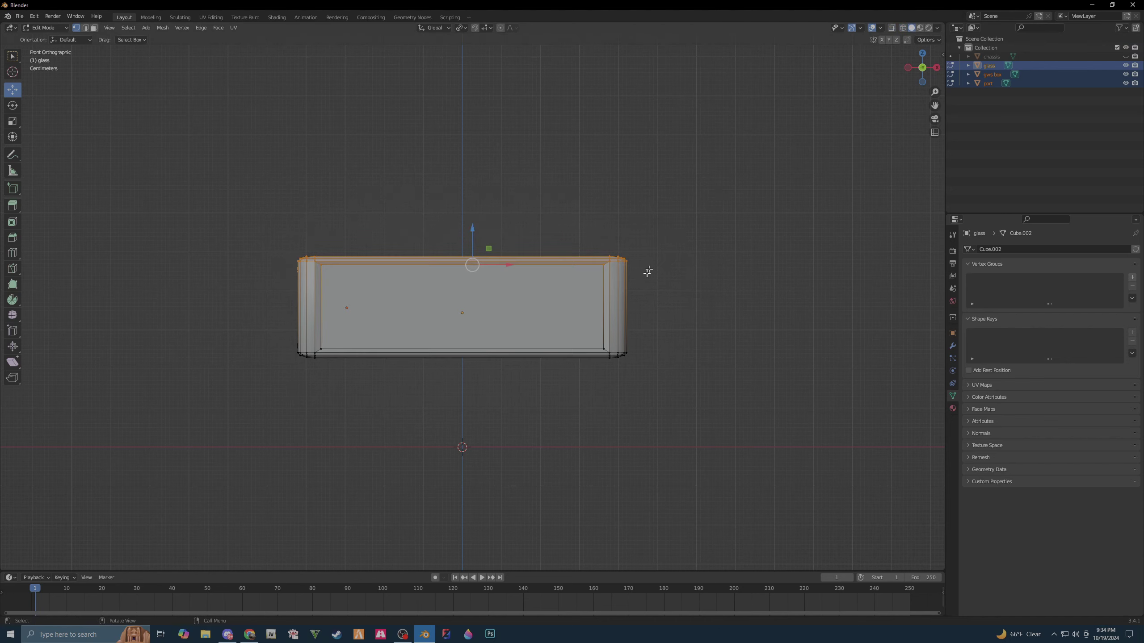
mouse_move(647, 271)
middle_down()
mouse_move(707, 319)
mouse_move(690, 319)
mouse_move(728, 332)
mouse_move(680, 327)
middle_up()
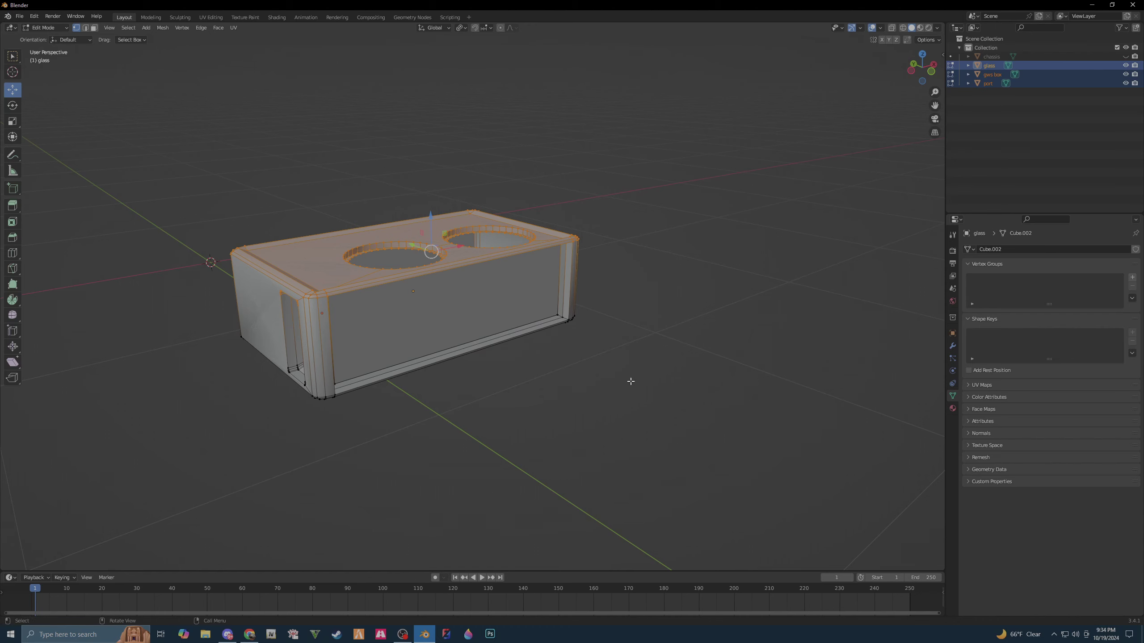
middle_drag(680, 428, 694, 442)
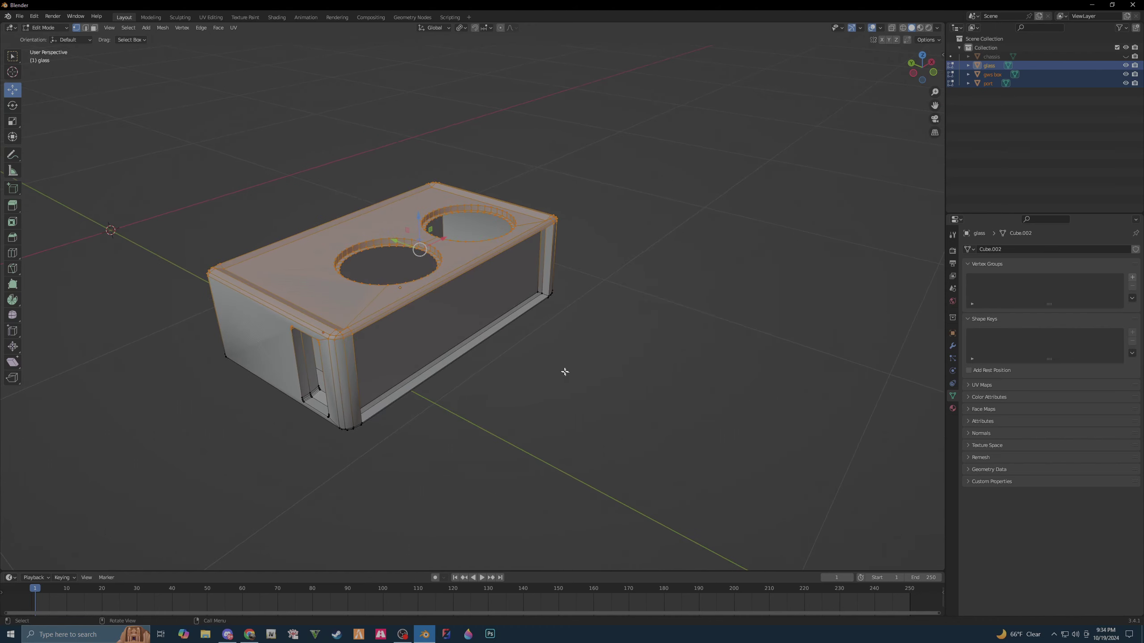
click(1125, 57)
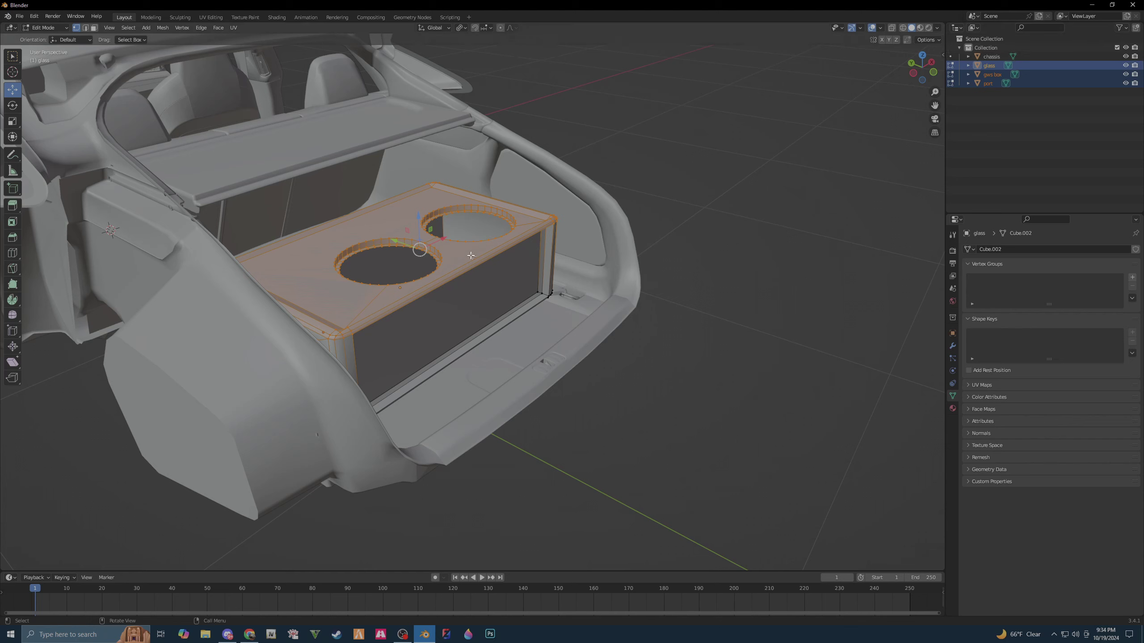
drag(421, 222, 417, 190)
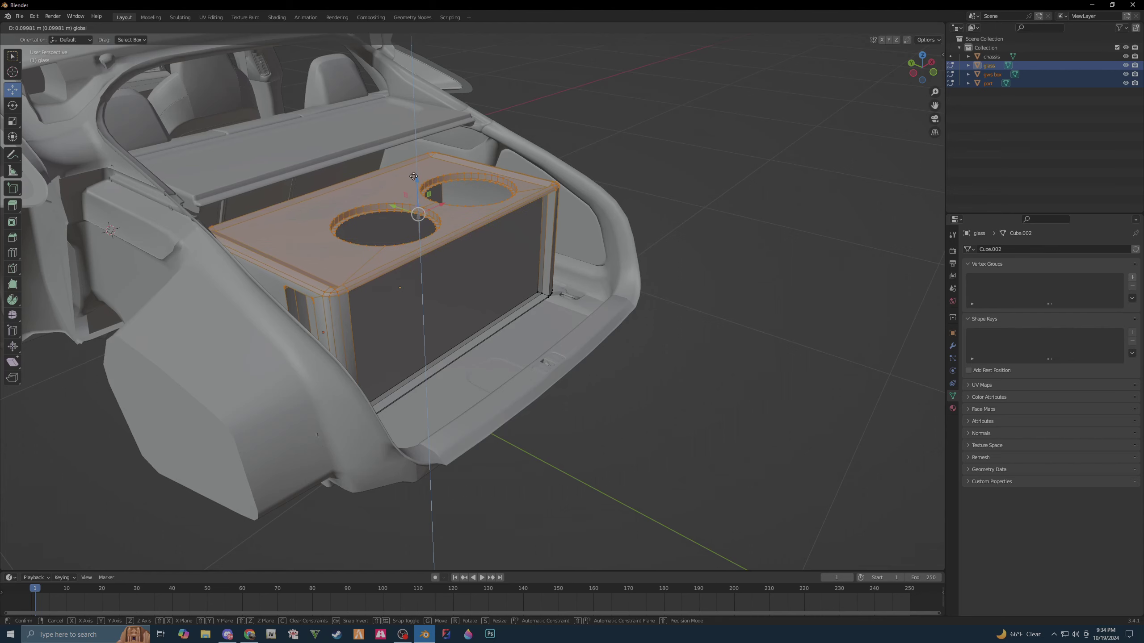
drag(416, 190, 412, 172)
- Lower the box top to -0.05427 m on Z, deselect, and return to Object Mode
middle_drag(412, 173, 499, 298)
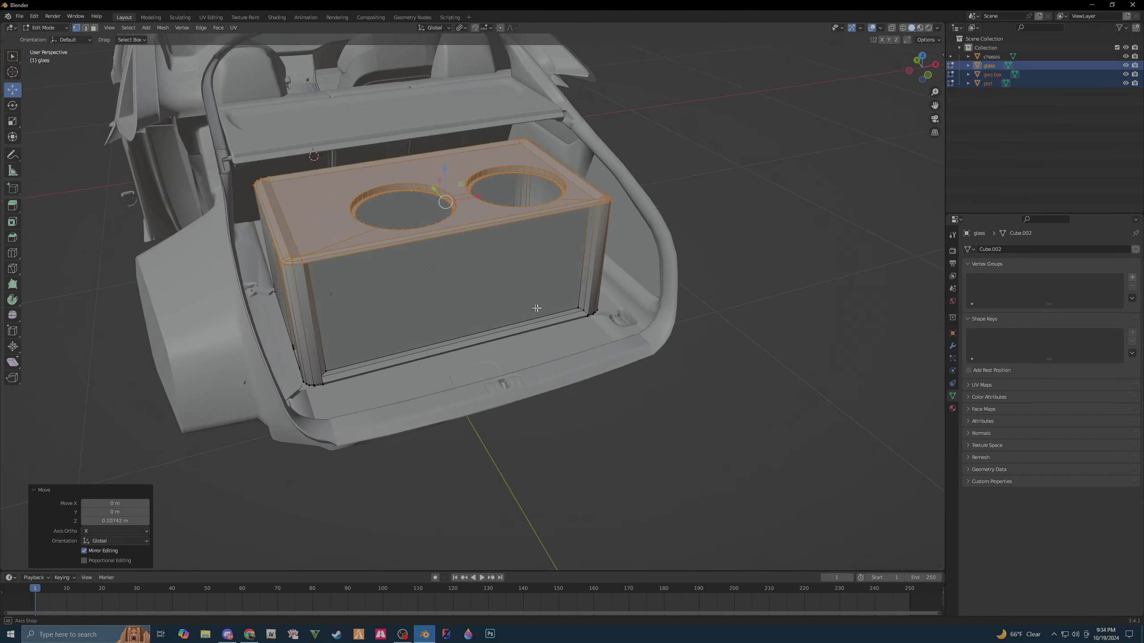
middle_drag(498, 299, 531, 273)
middle_drag(645, 342, 559, 318)
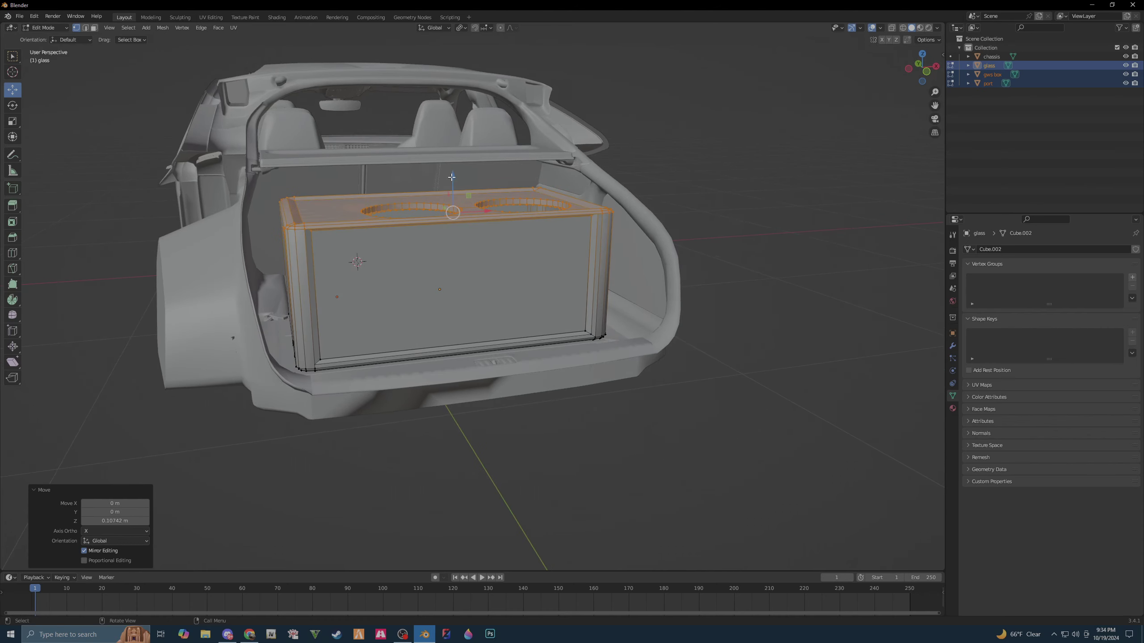
drag(452, 176, 459, 199)
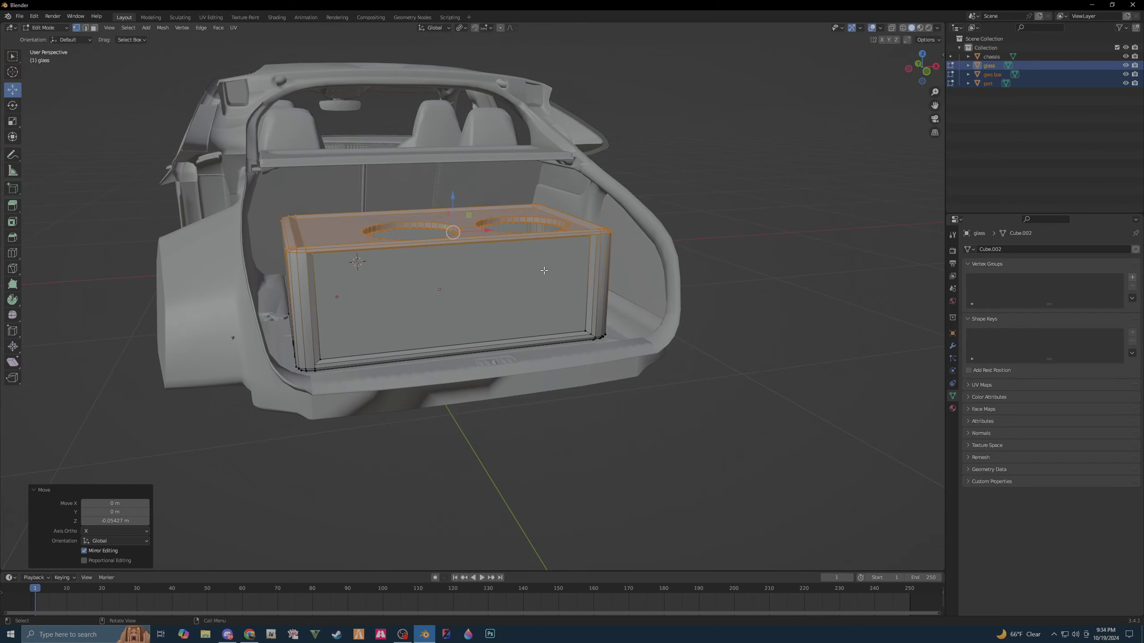
mouse_move(459, 199)
middle_down()
mouse_move(581, 292)
mouse_move(711, 241)
middle_up()
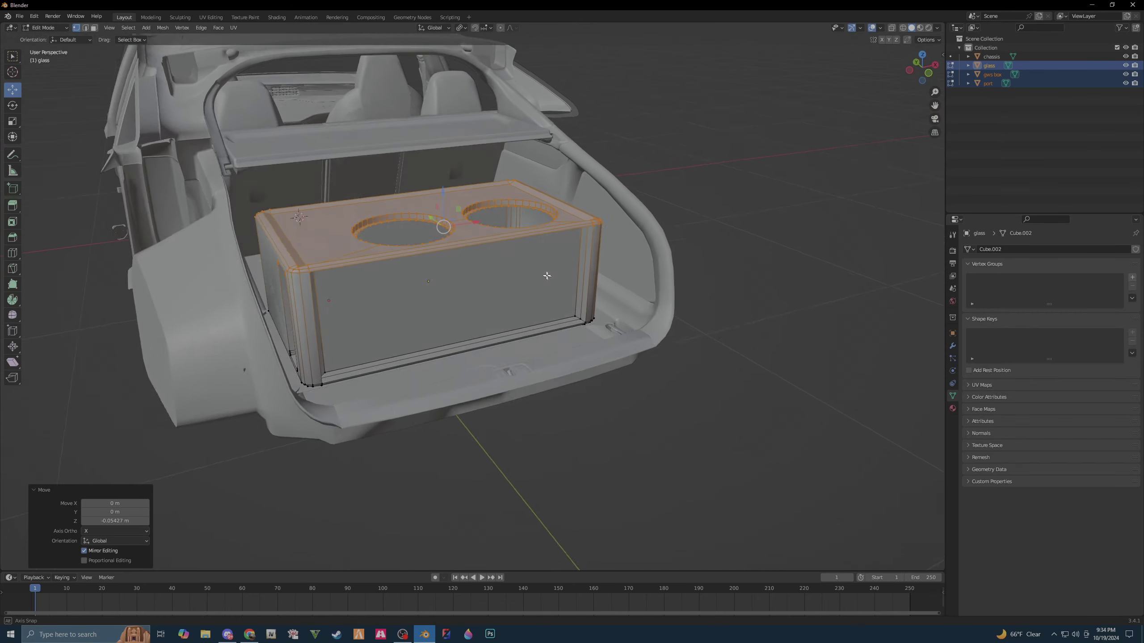
drag(767, 178, 785, 200)
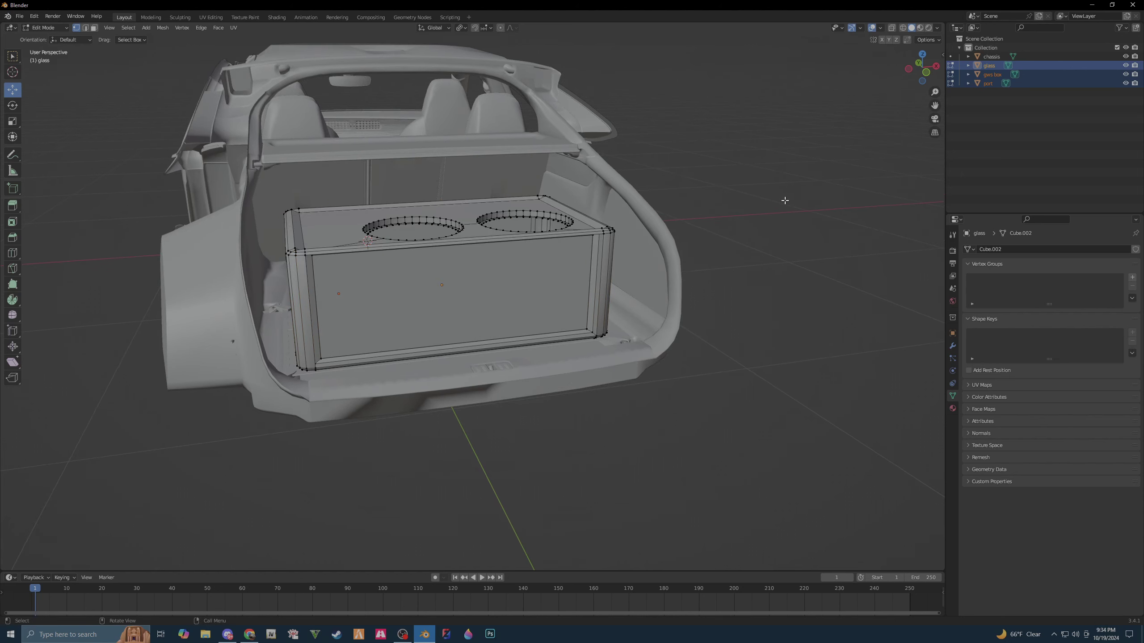
key(Tab)
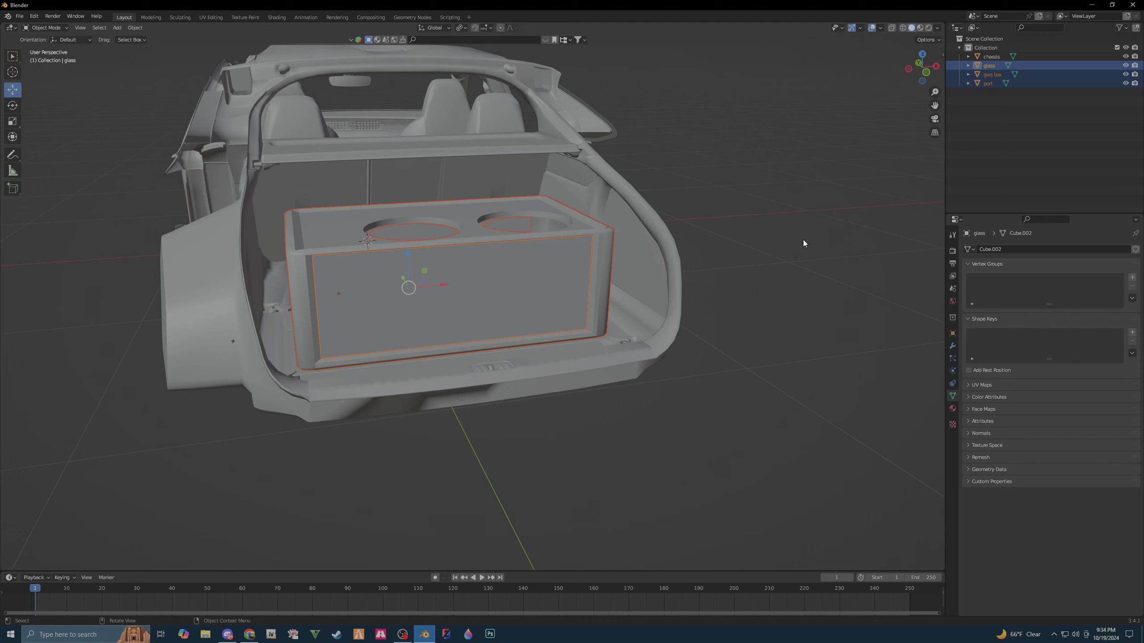
- Select only the gws box and hide the car chassis
drag(804, 243, 837, 273)
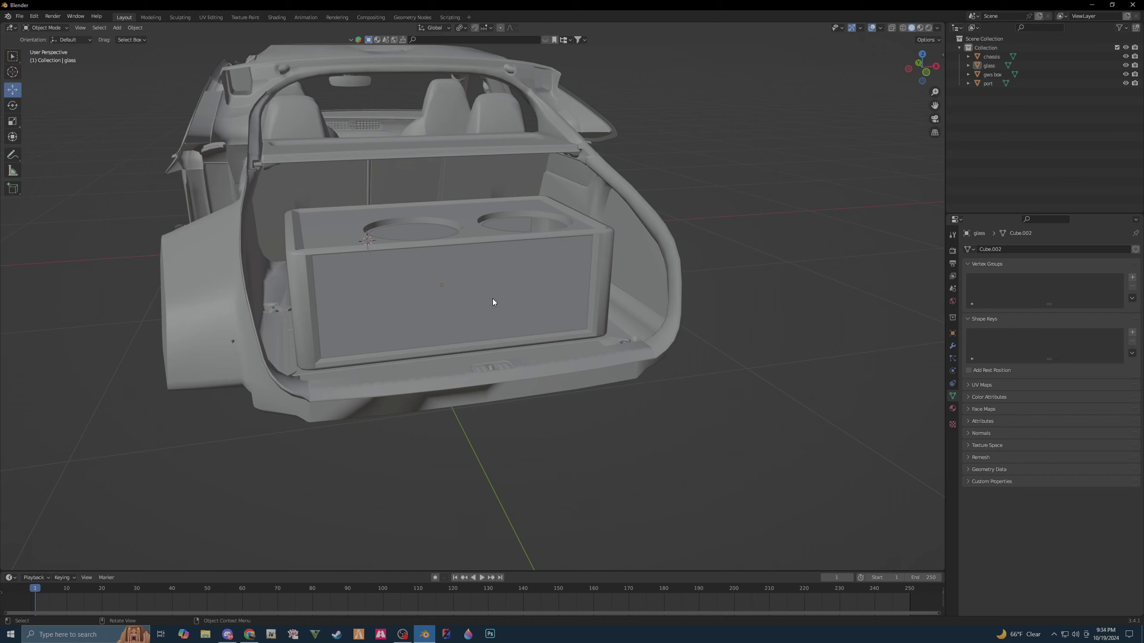
click(300, 251)
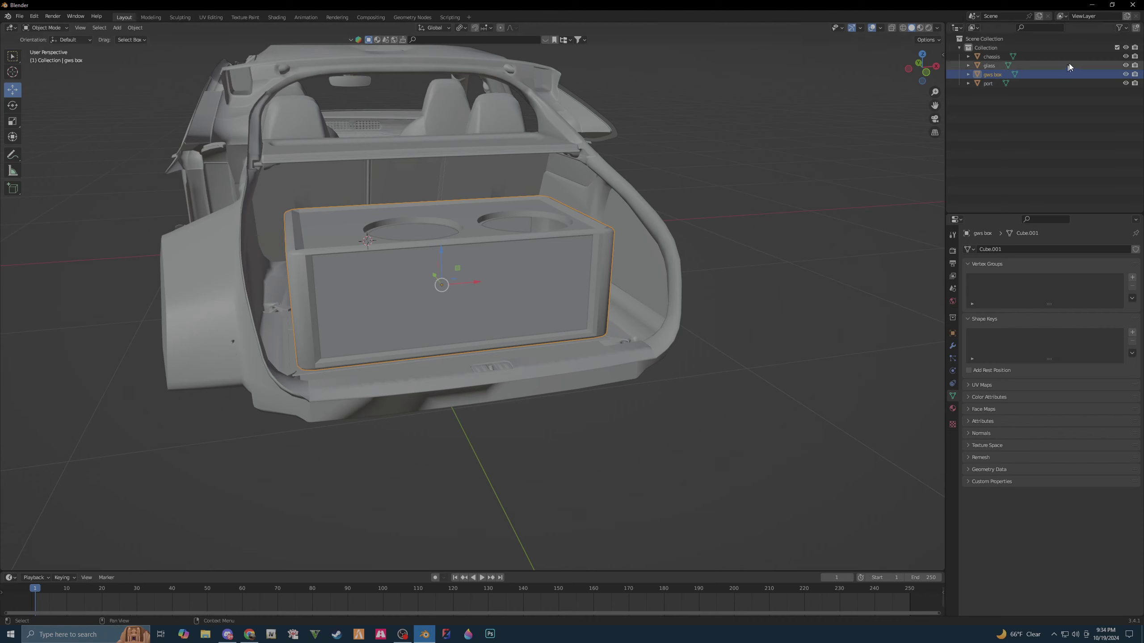
click(1126, 57)
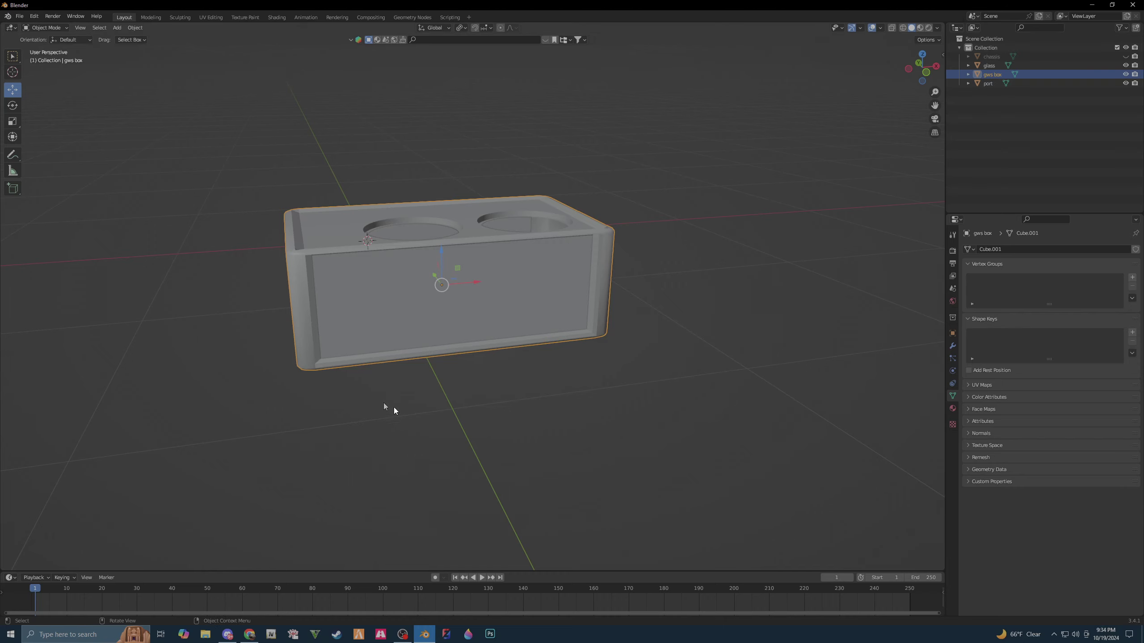
middle_drag(394, 410, 430, 415)
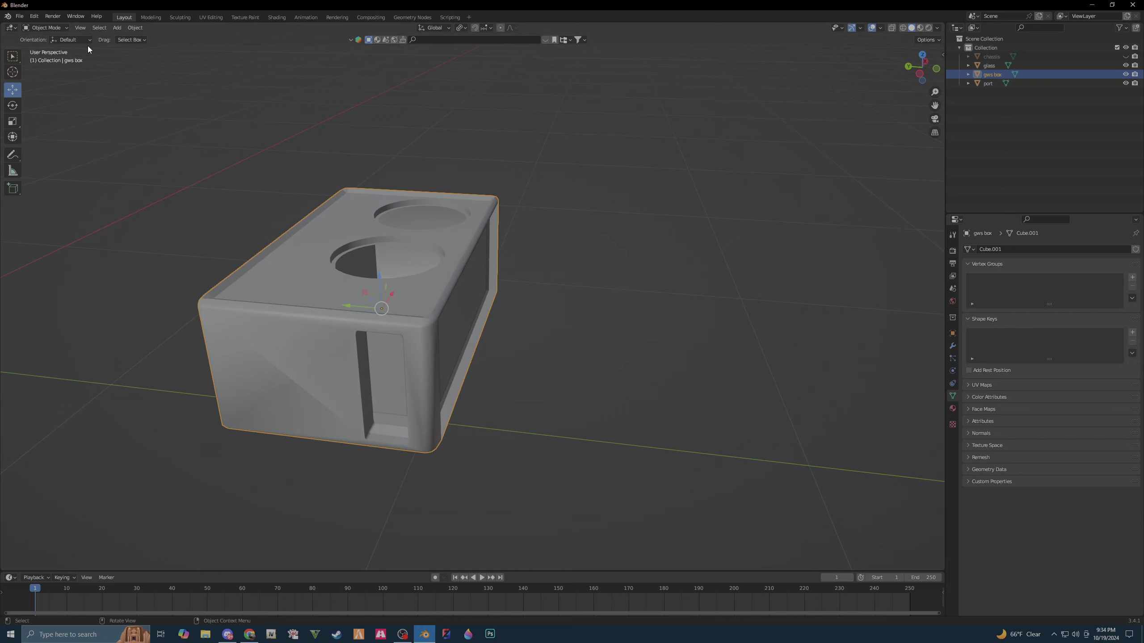
- Export the selection as Wavefront OBJ to the Desktop with Selection Only enabled
click(19, 16)
mouse_move(36, 146)
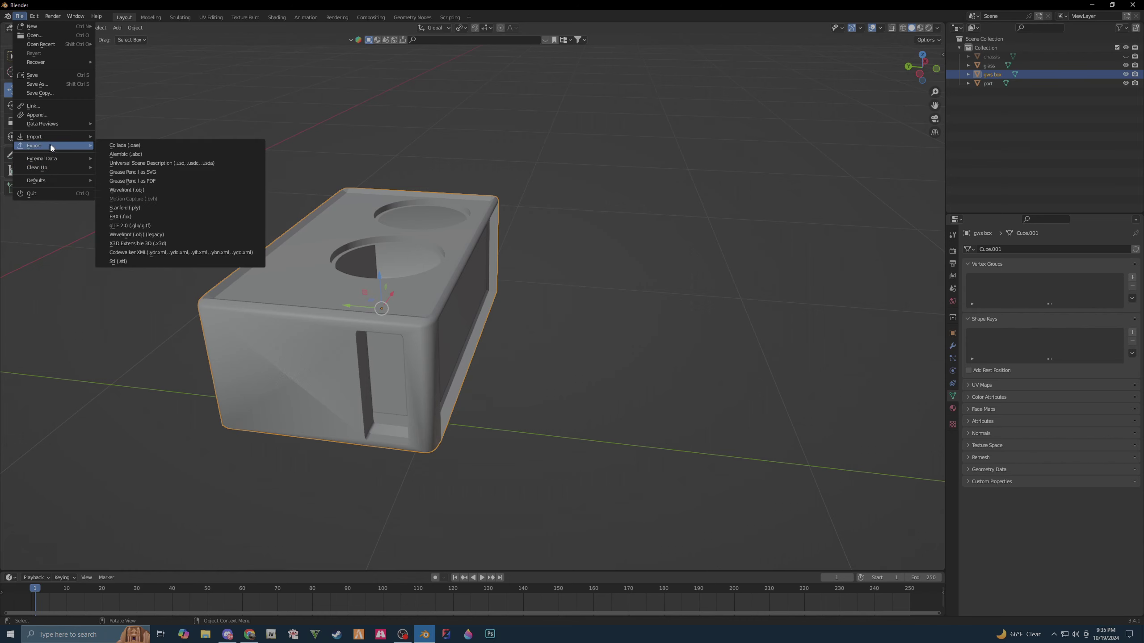
click(175, 233)
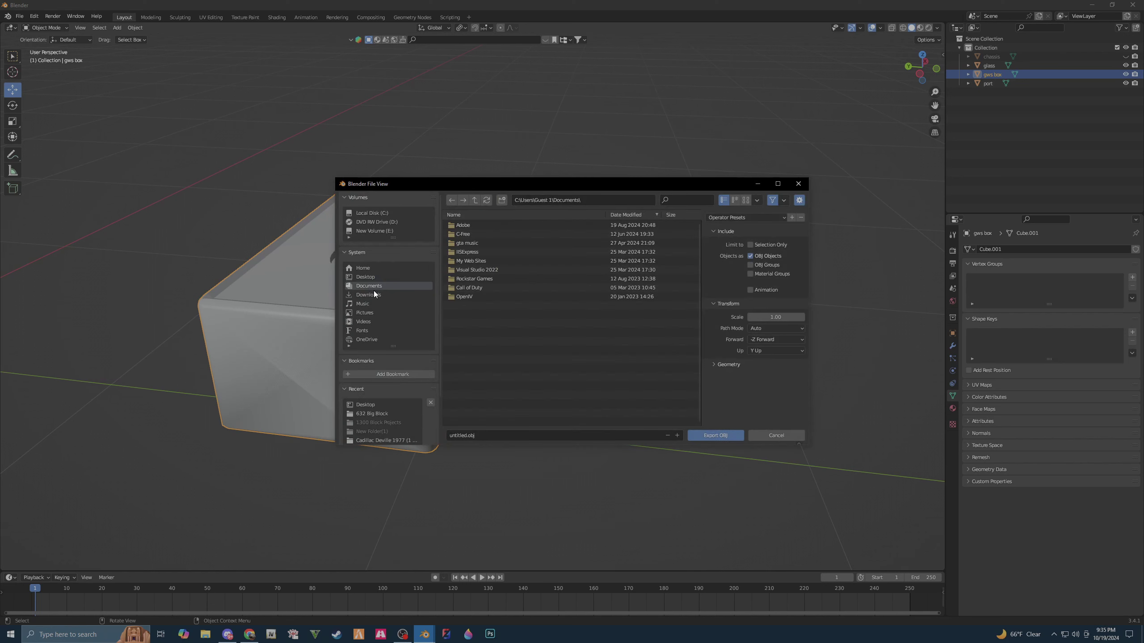
click(372, 277)
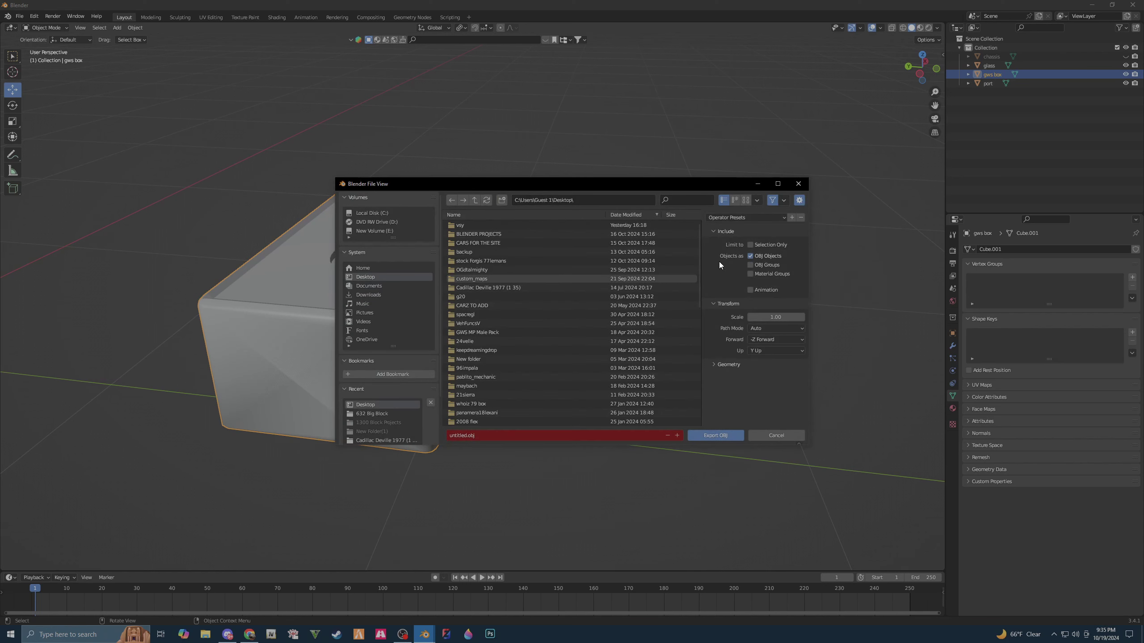
click(751, 245)
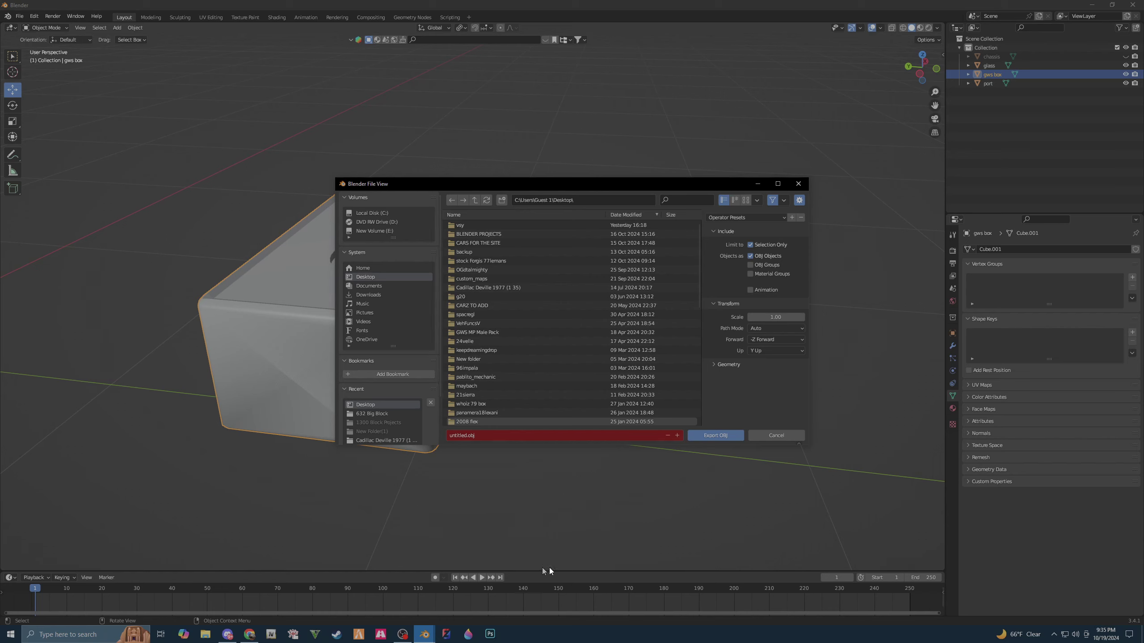
click(709, 435)
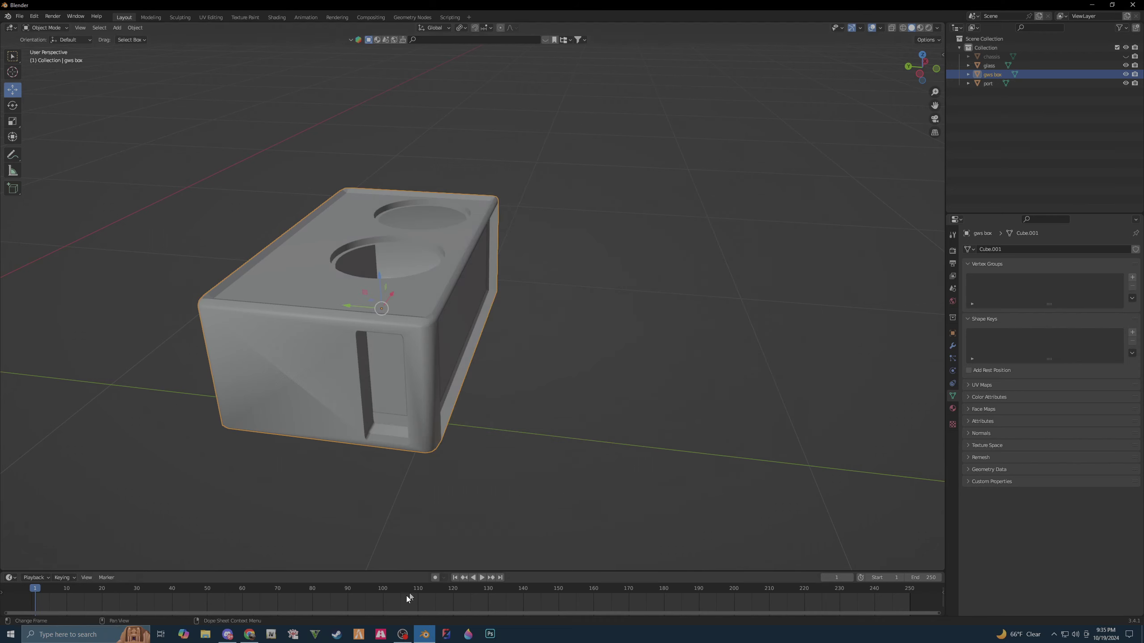
- Launch ZModeler and import the rskatez7.yft car model from the Desktop
click(467, 630)
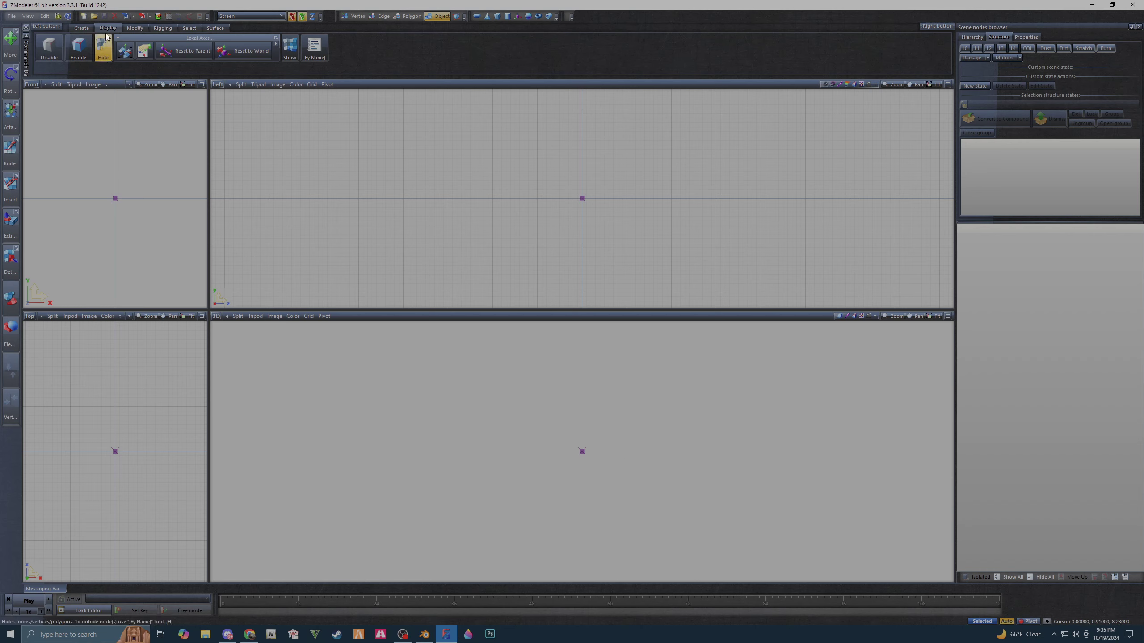
click(126, 16)
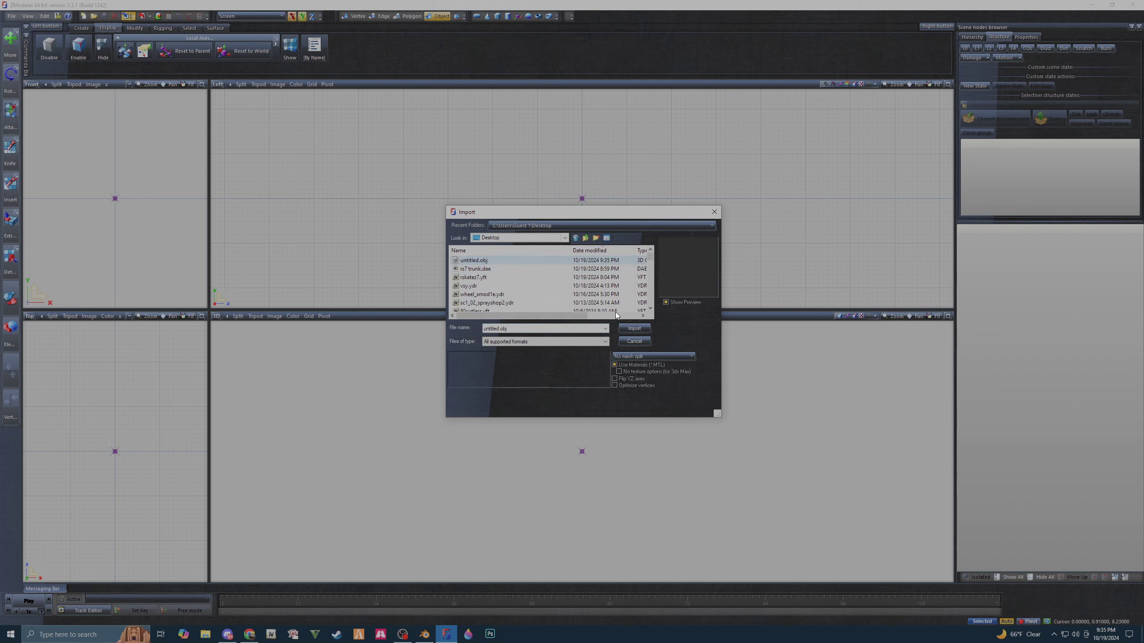
click(485, 277)
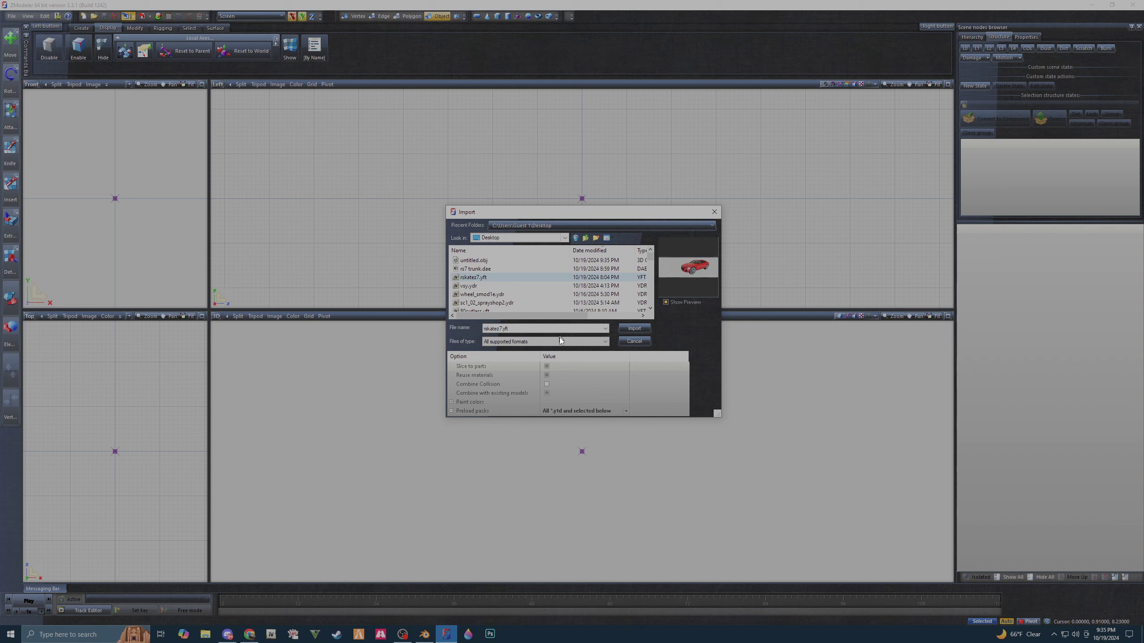
click(647, 331)
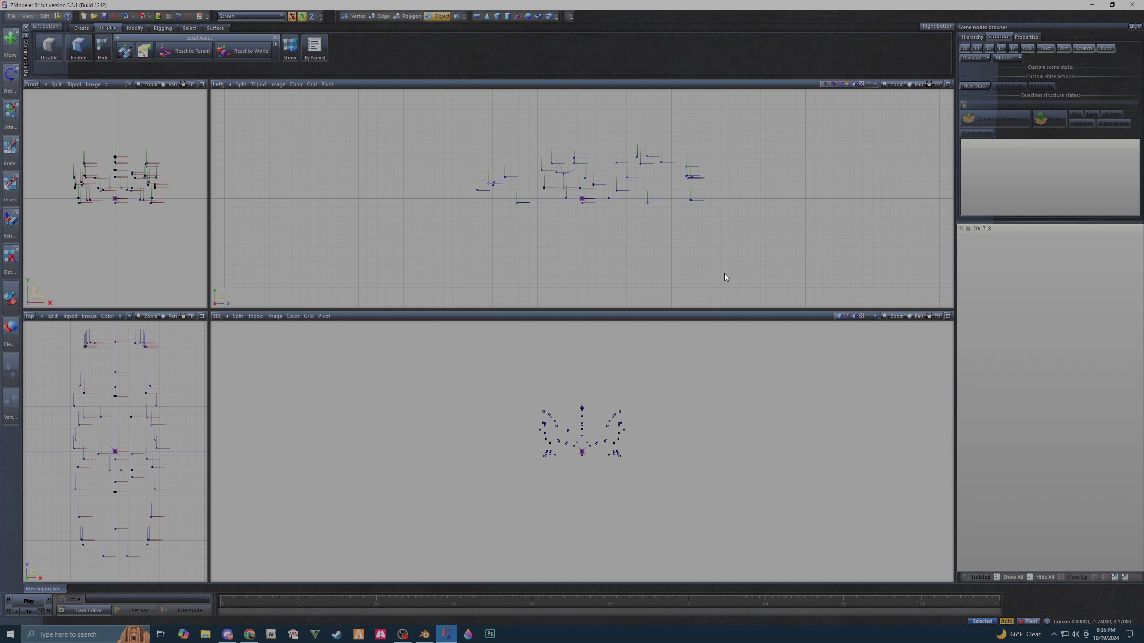
- Show the car at highest detail, uncheck the chassis boot part, and zoom into the trunk
click(966, 48)
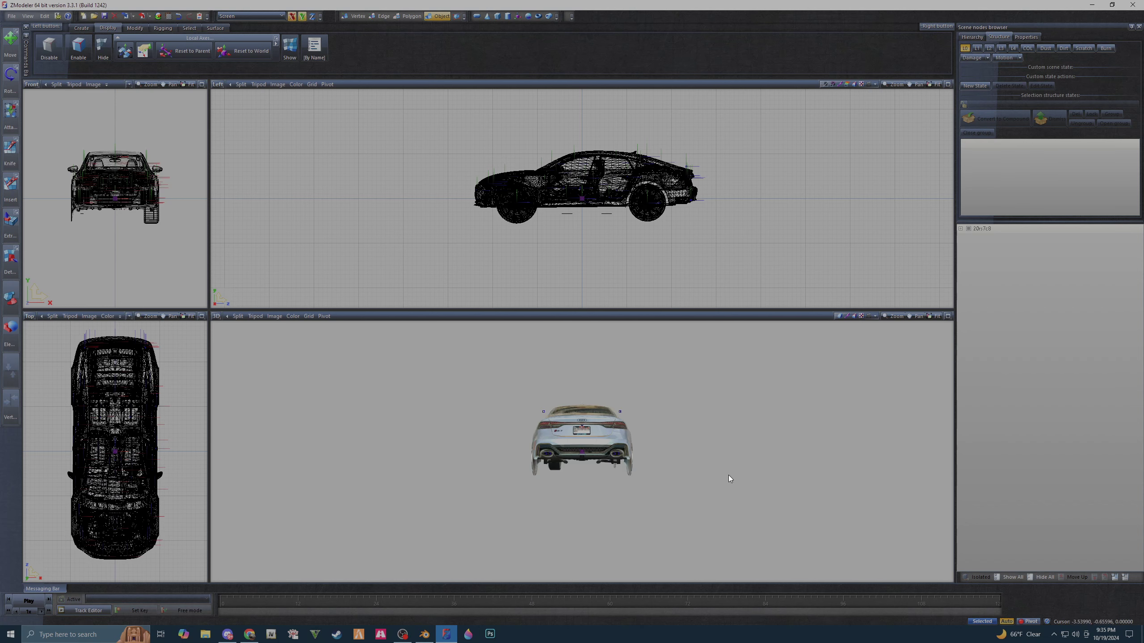
click(960, 228)
click(967, 237)
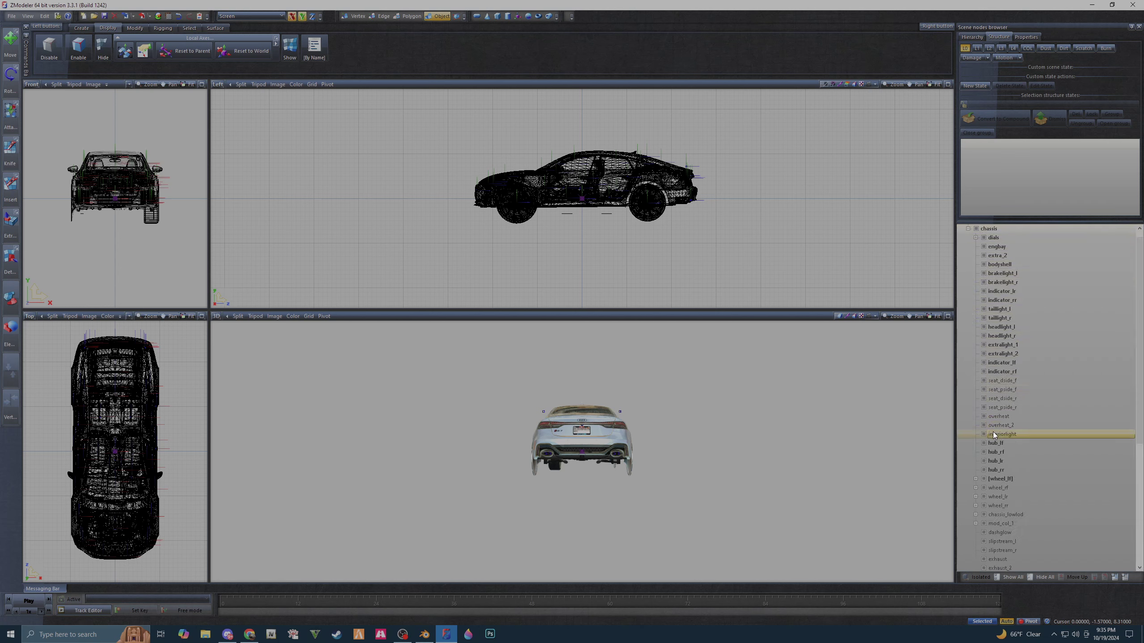
scroll(1016, 444, down, 6)
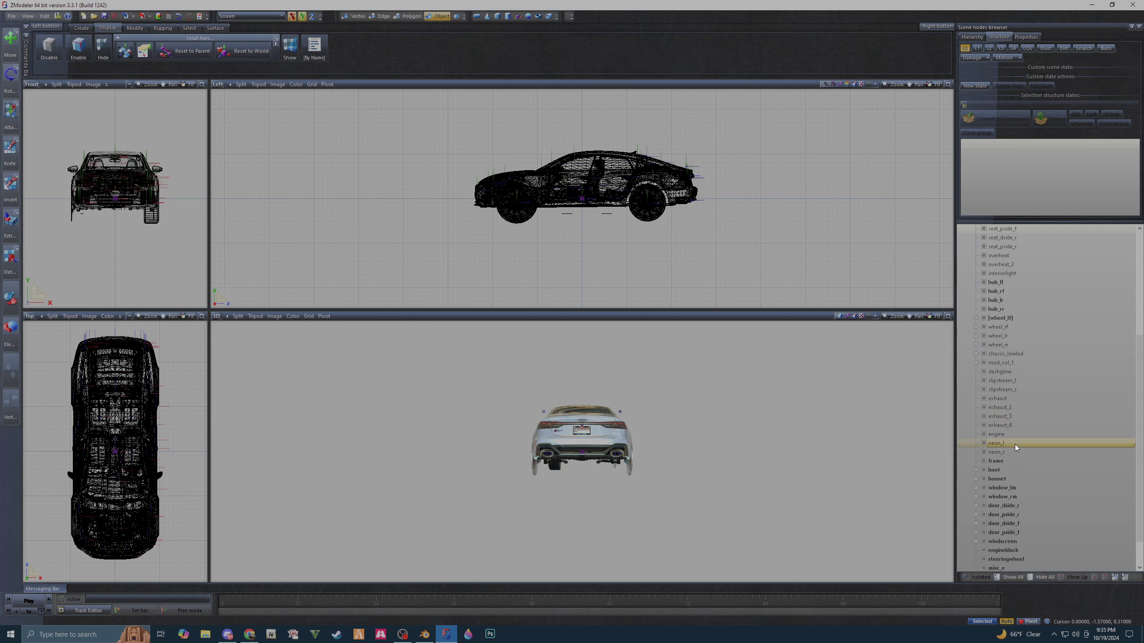
click(983, 470)
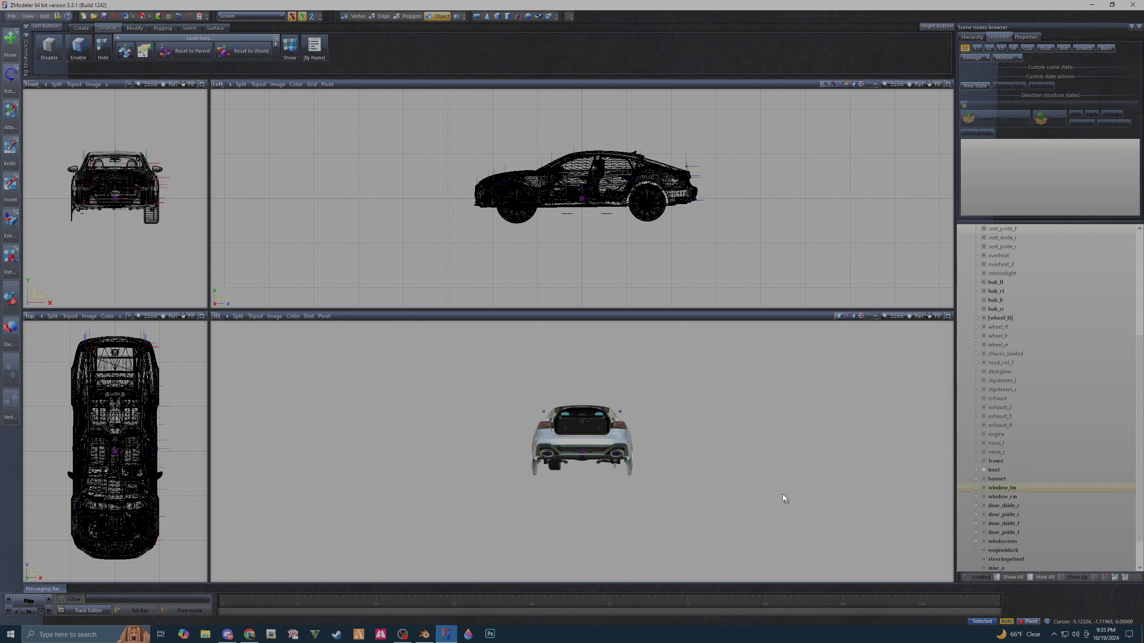
mouse_move(783, 494)
middle_down()
mouse_move(784, 503)
mouse_move(590, 503)
mouse_move(624, 488)
middle_up()
scroll(625, 486, up, 3)
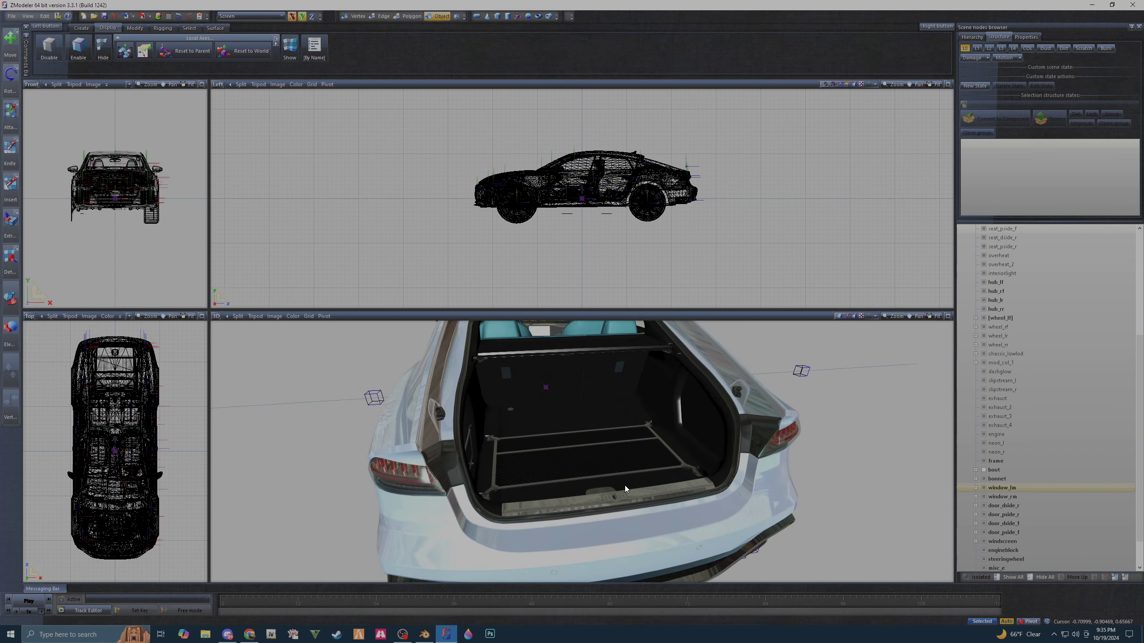
scroll(626, 478, up, 4)
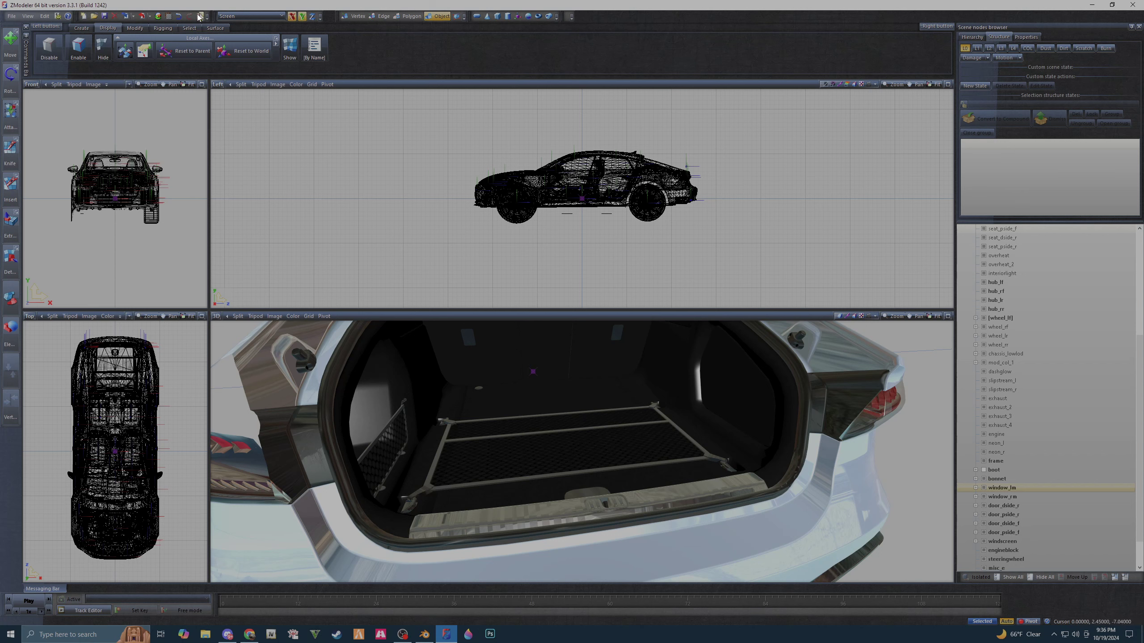
- Import the subwoofer box model from untitled.obj on the Desktop
click(126, 17)
click(478, 261)
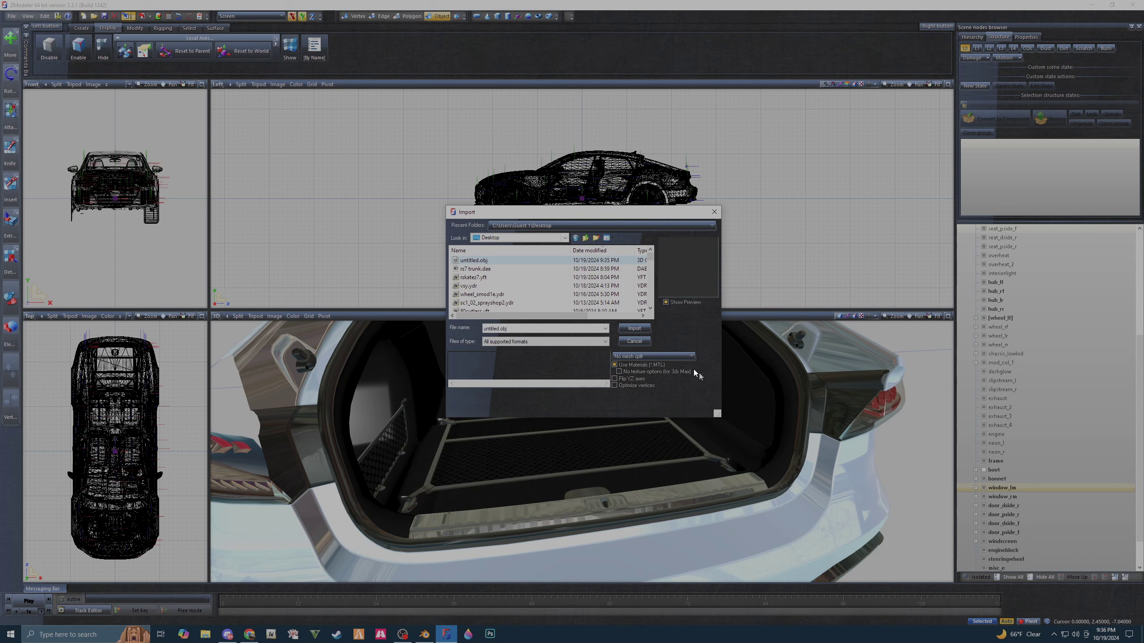
click(647, 332)
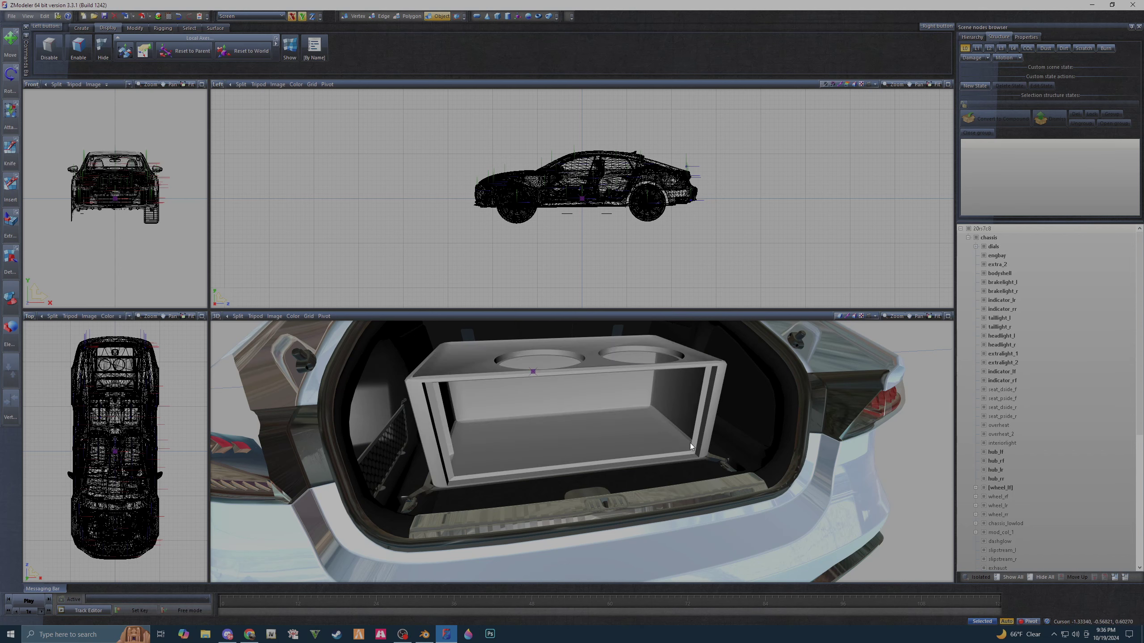
- Orbit and zoom around the car to confirm the box sits inside the trunk
mouse_move(561, 441)
middle_down()
mouse_move(851, 435)
mouse_move(563, 499)
mouse_move(572, 491)
middle_up()
scroll(840, 430, up, 3)
scroll(825, 432, down, 2)
scroll(592, 483, down, 2)
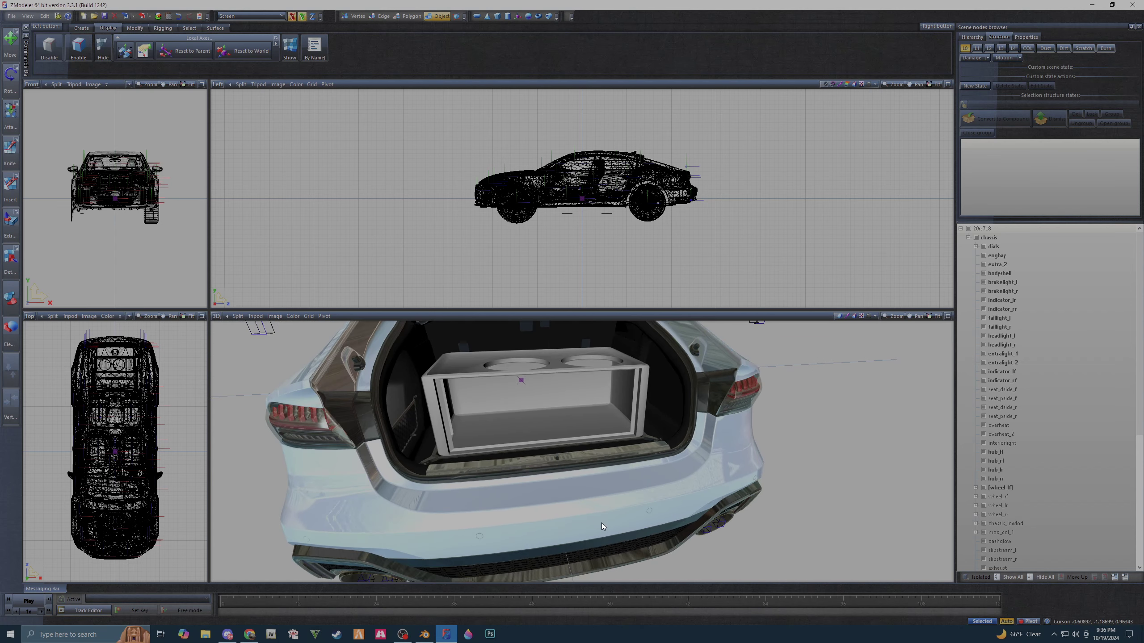
mouse_move(601, 522)
middle_down()
mouse_move(582, 486)
mouse_move(642, 467)
mouse_move(624, 479)
mouse_move(635, 478)
middle_up()
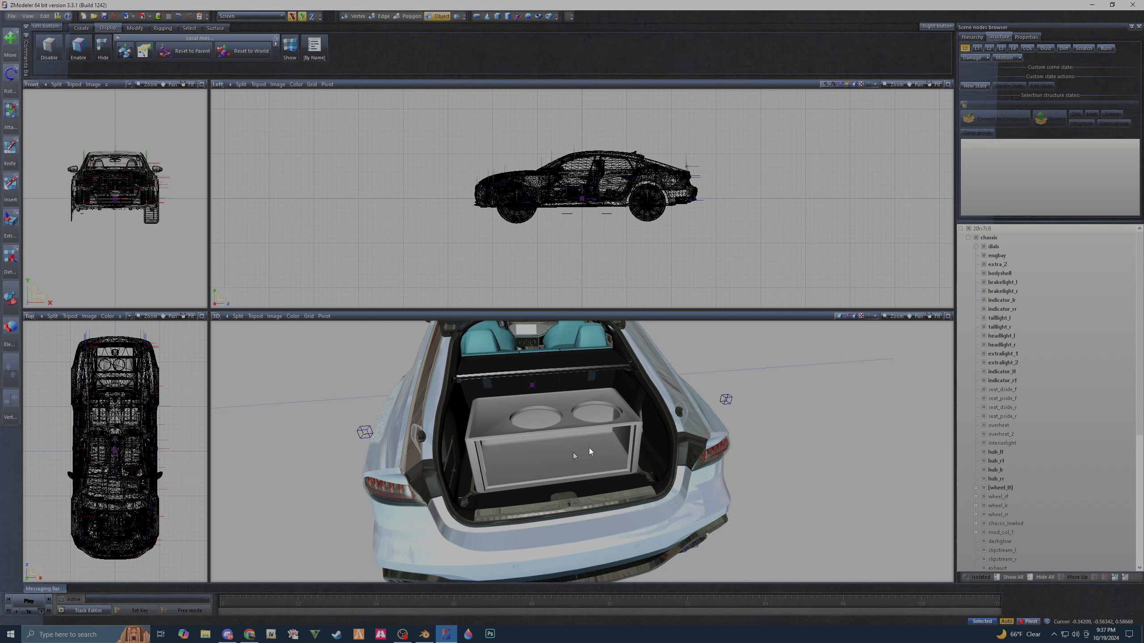
mouse_move(533, 436)
middle_down()
mouse_move(518, 436)
mouse_move(538, 428)
mouse_move(549, 433)
mouse_move(539, 442)
middle_up()
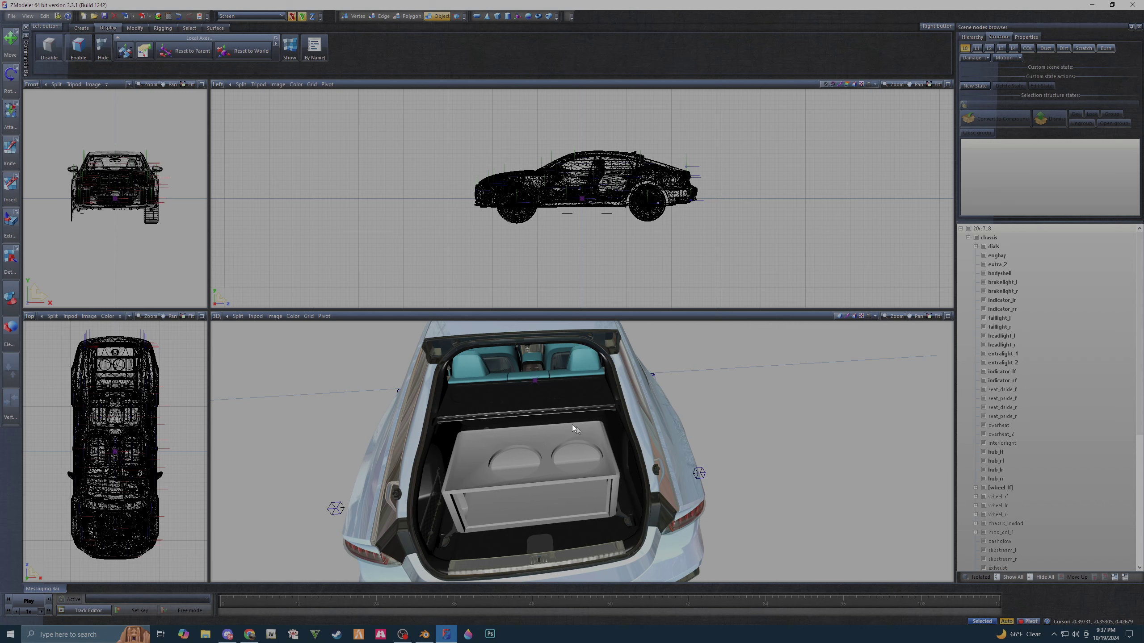
click(425, 635)
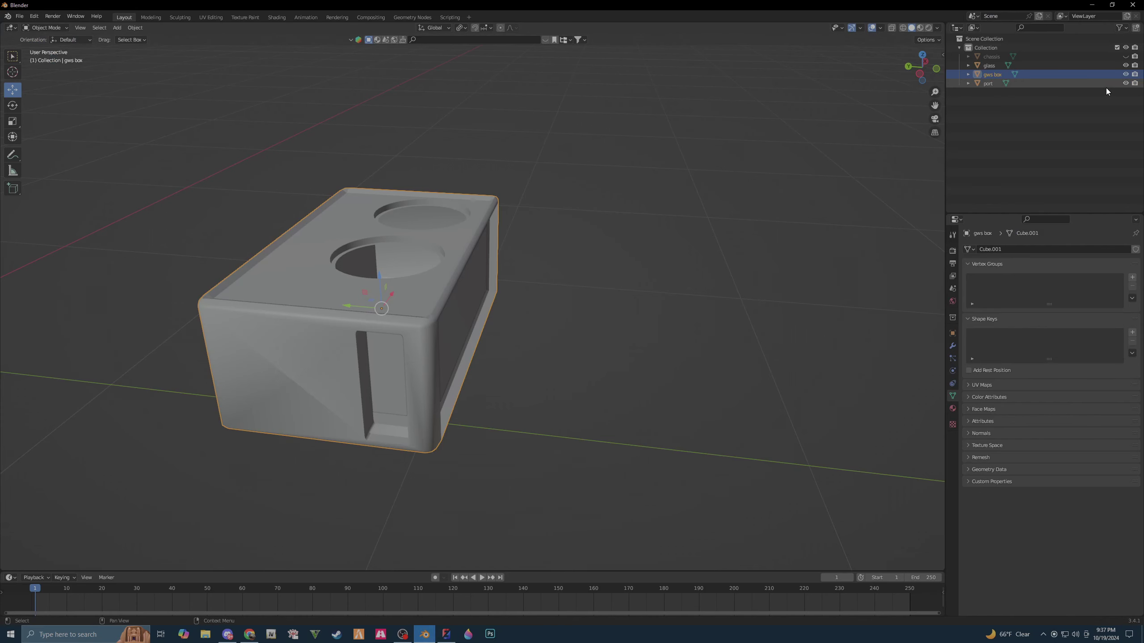
- Hide the gws box and export only the port as legacy OBJ untitled.obj
click(761, 207)
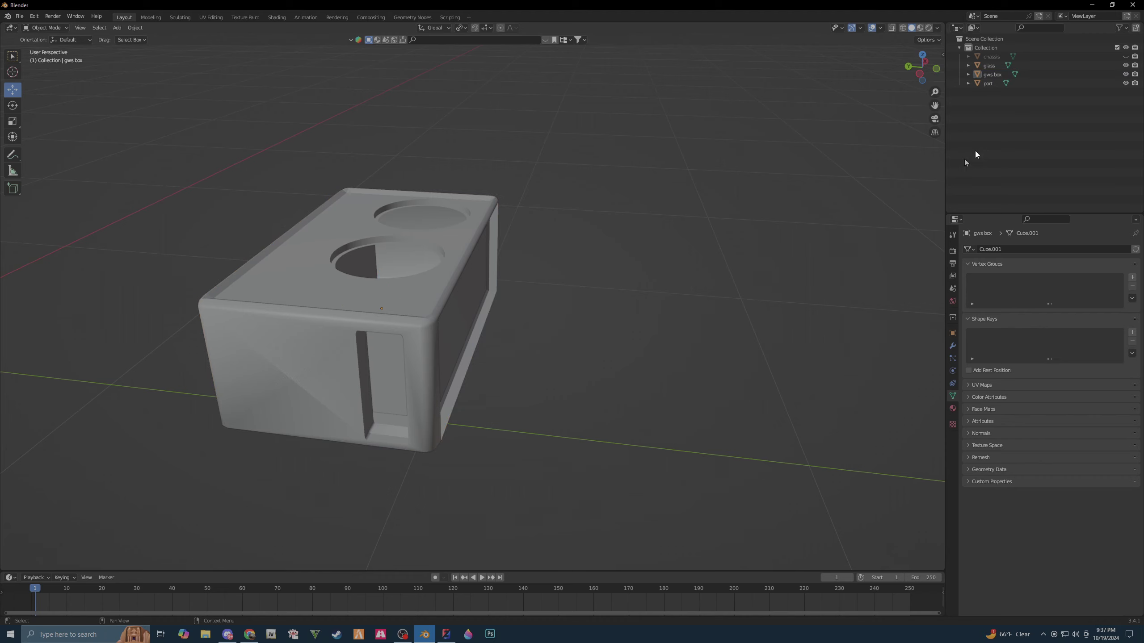
click(1126, 74)
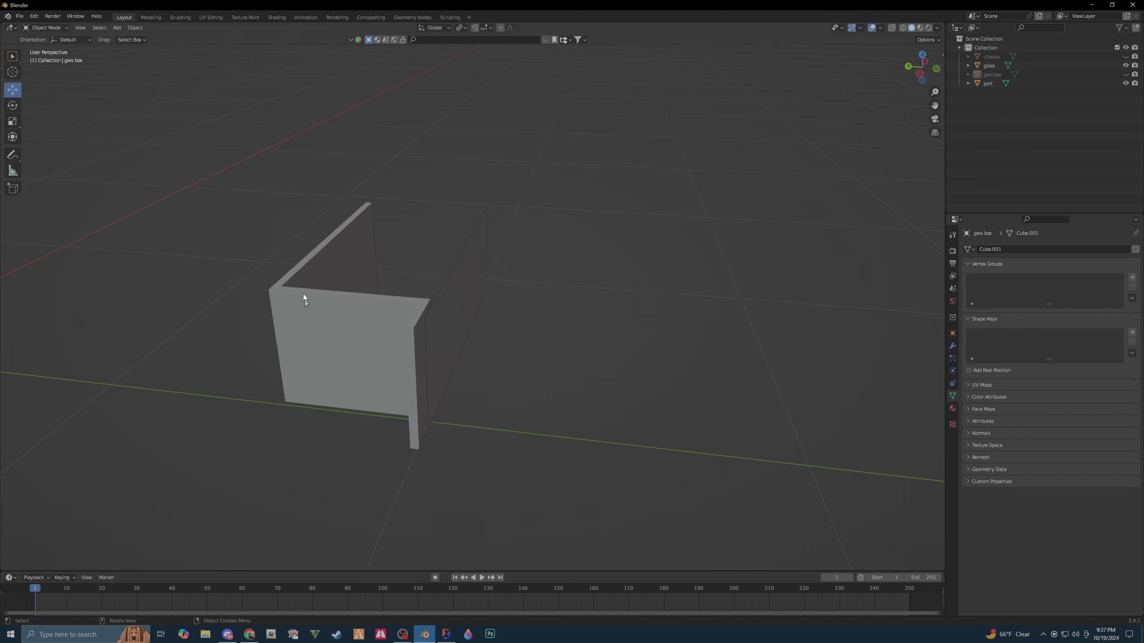
click(302, 314)
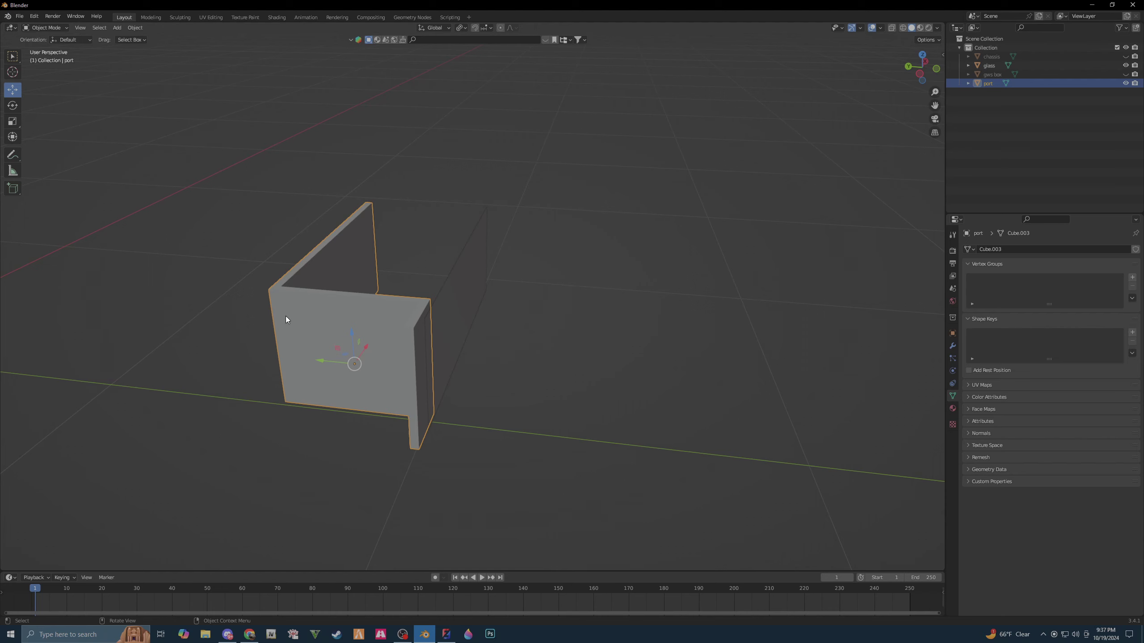
click(19, 15)
mouse_move(36, 144)
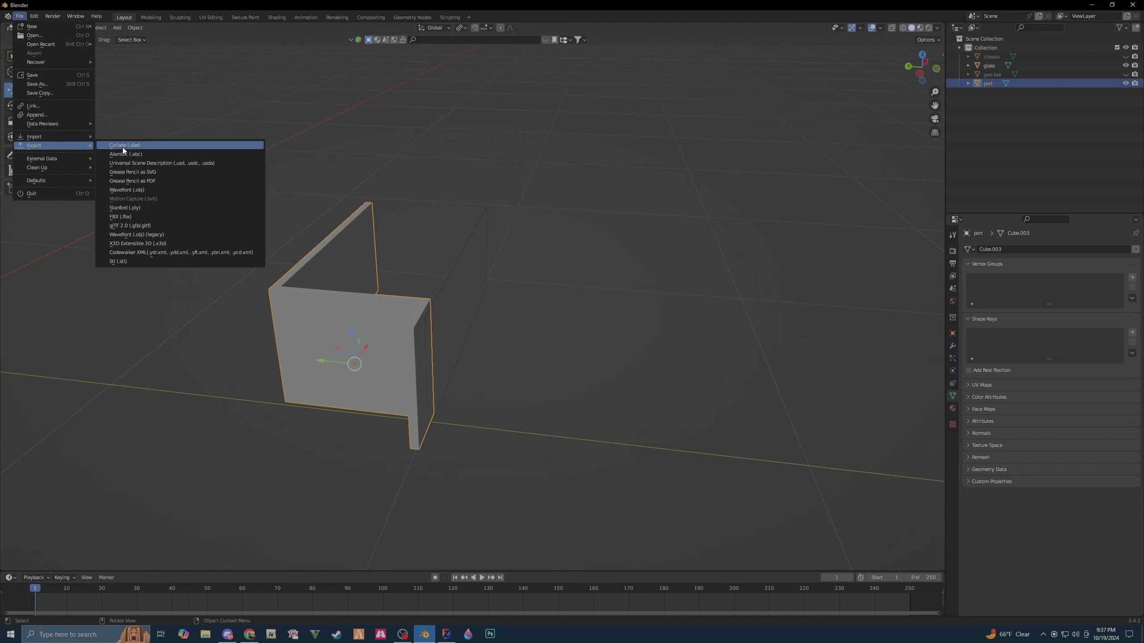
click(139, 233)
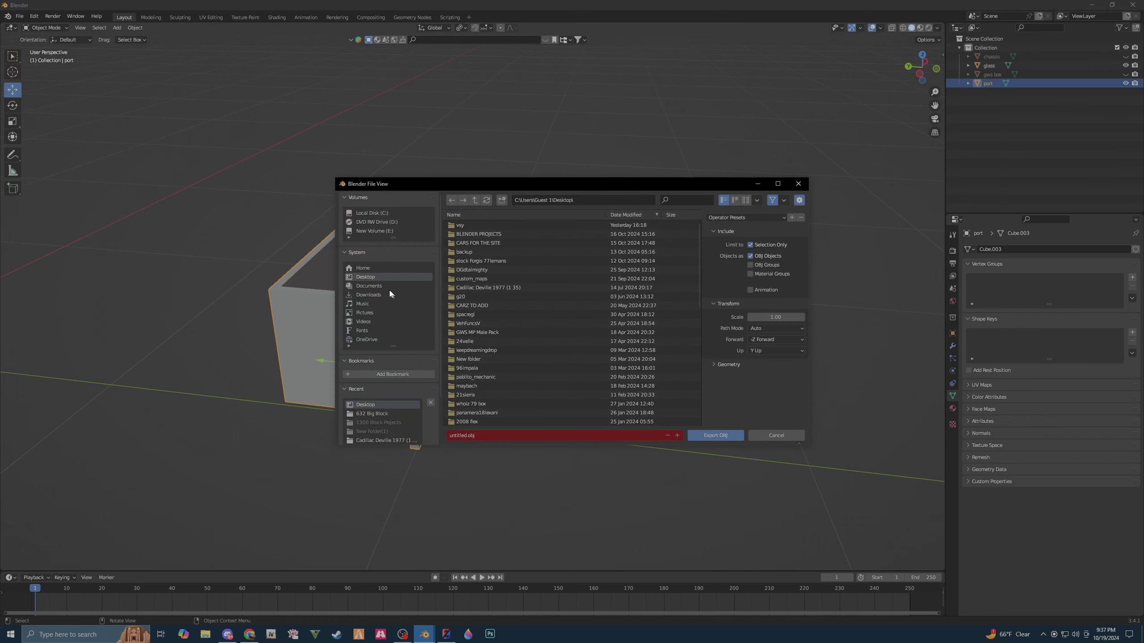
click(709, 438)
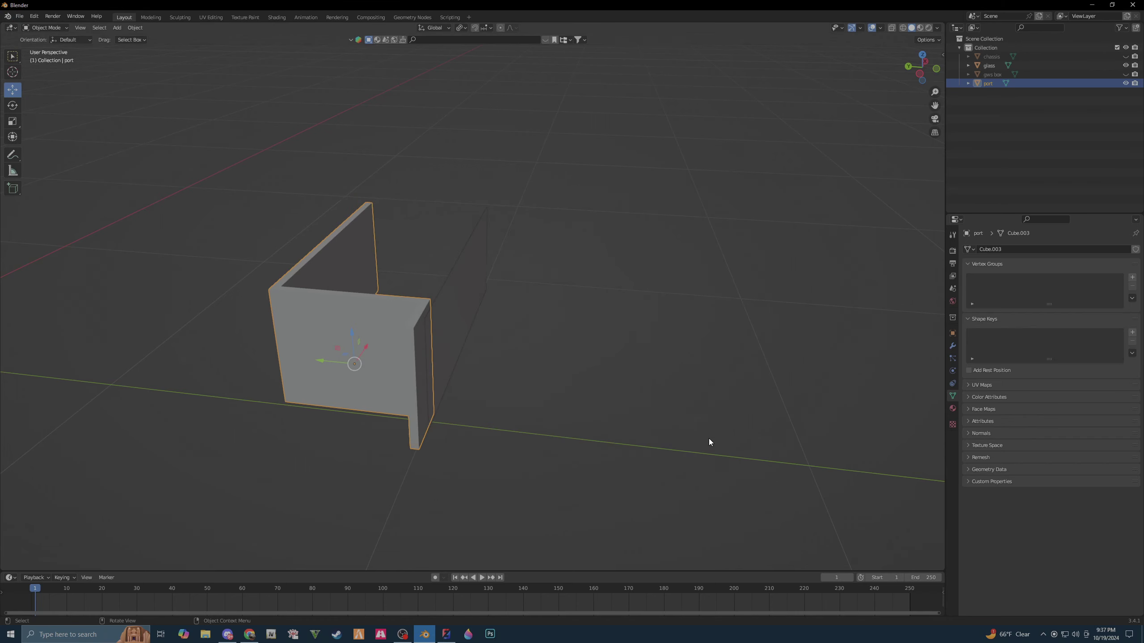
click(446, 634)
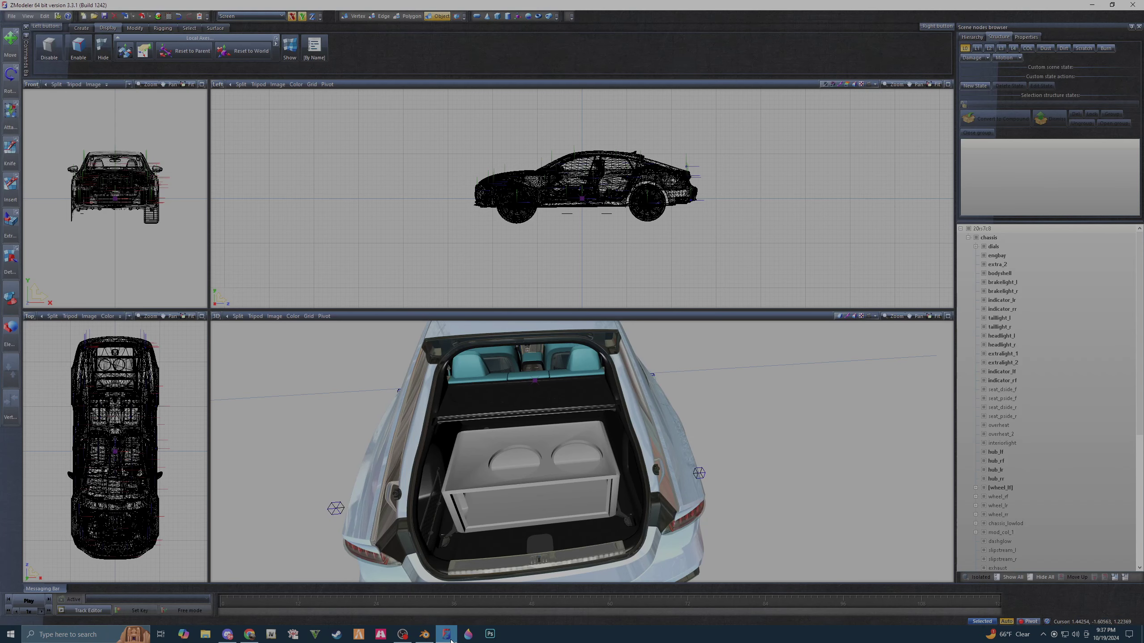
- Import the exported port panel from untitled.obj
click(126, 15)
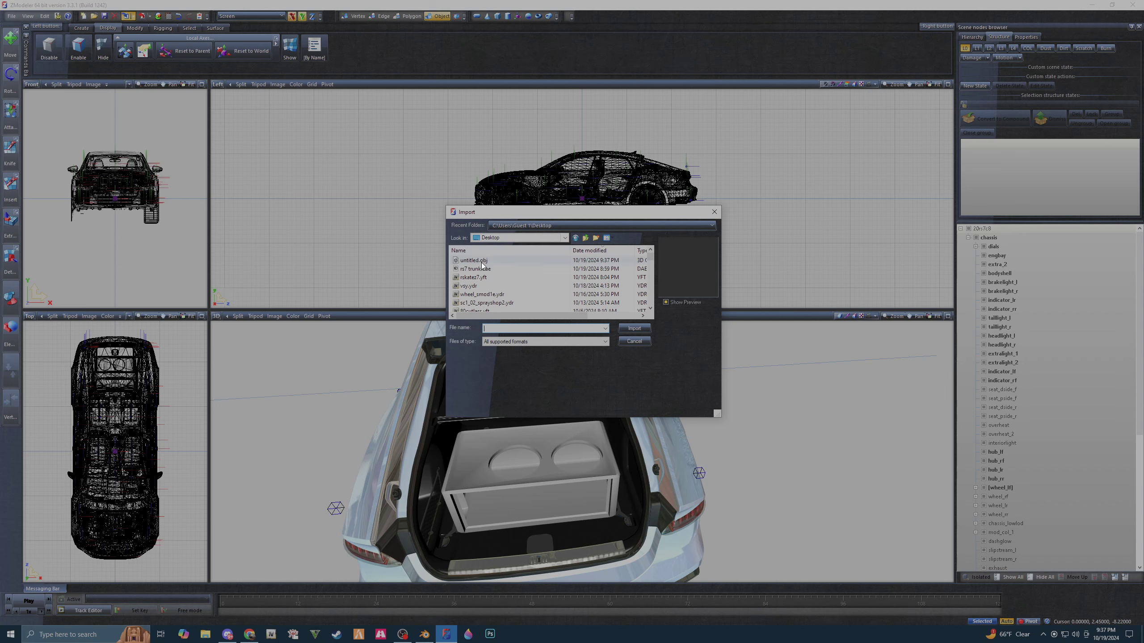
click(473, 261)
click(635, 328)
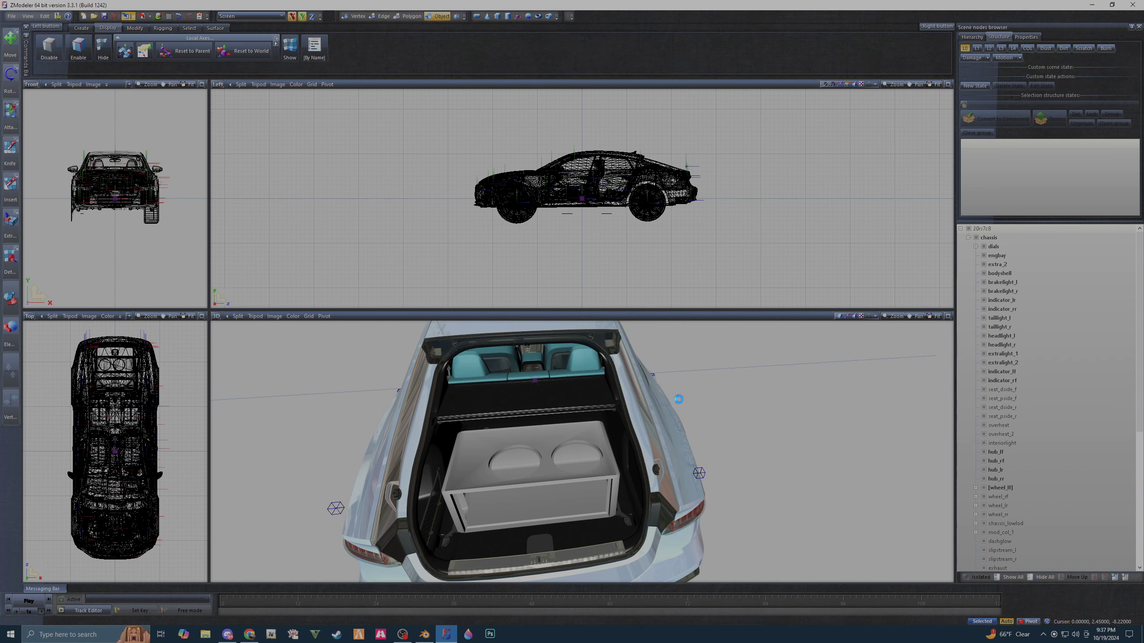
- Orbit and zoom around the trunk to check the port inside the subwoofer box
mouse_move(749, 426)
middle_down()
mouse_move(748, 416)
mouse_move(774, 426)
mouse_move(757, 417)
middle_up()
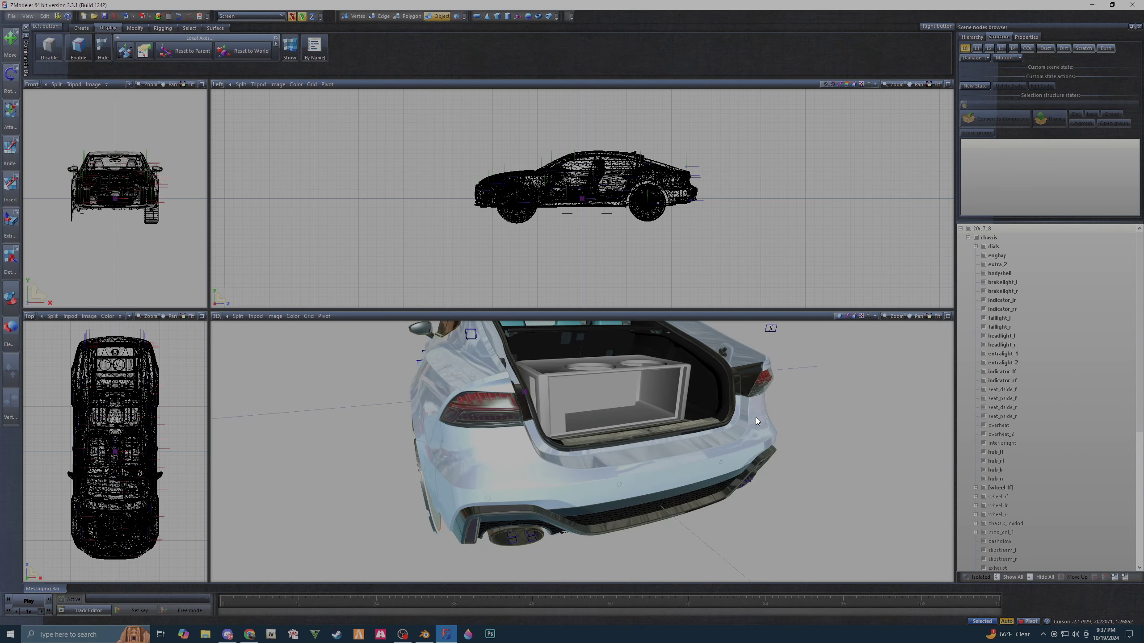
scroll(619, 417, up, 3)
scroll(633, 414, up, 5)
mouse_move(633, 415)
middle_down()
mouse_move(690, 403)
mouse_move(747, 419)
mouse_move(736, 421)
middle_up()
scroll(690, 403, down, 2)
scroll(737, 421, up, 2)
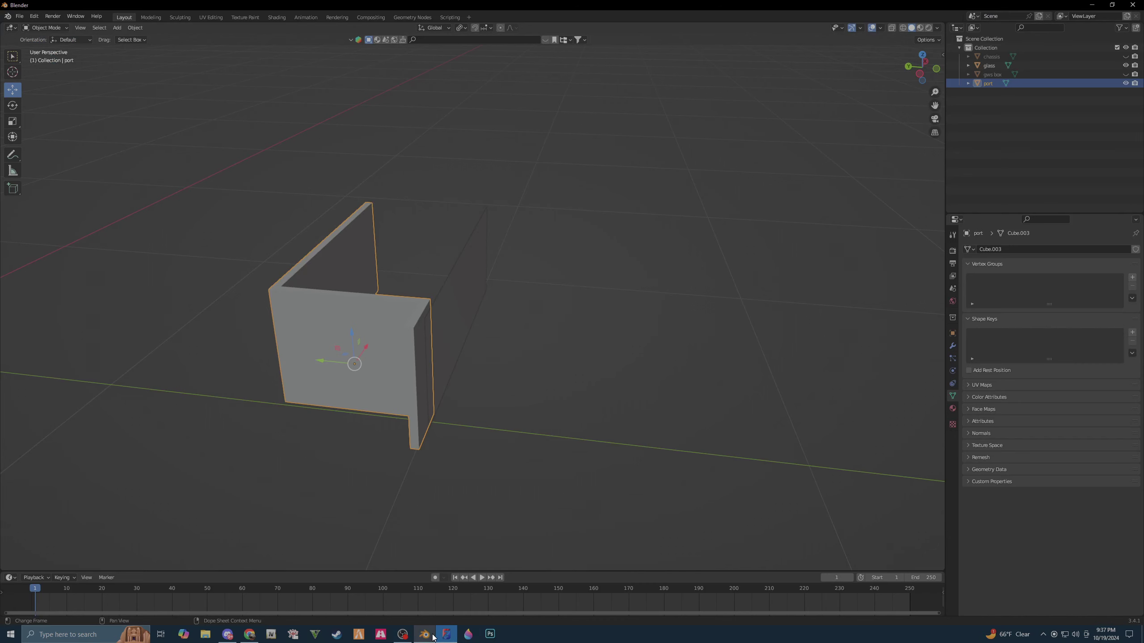
mouse_move(424, 635)
click(427, 590)
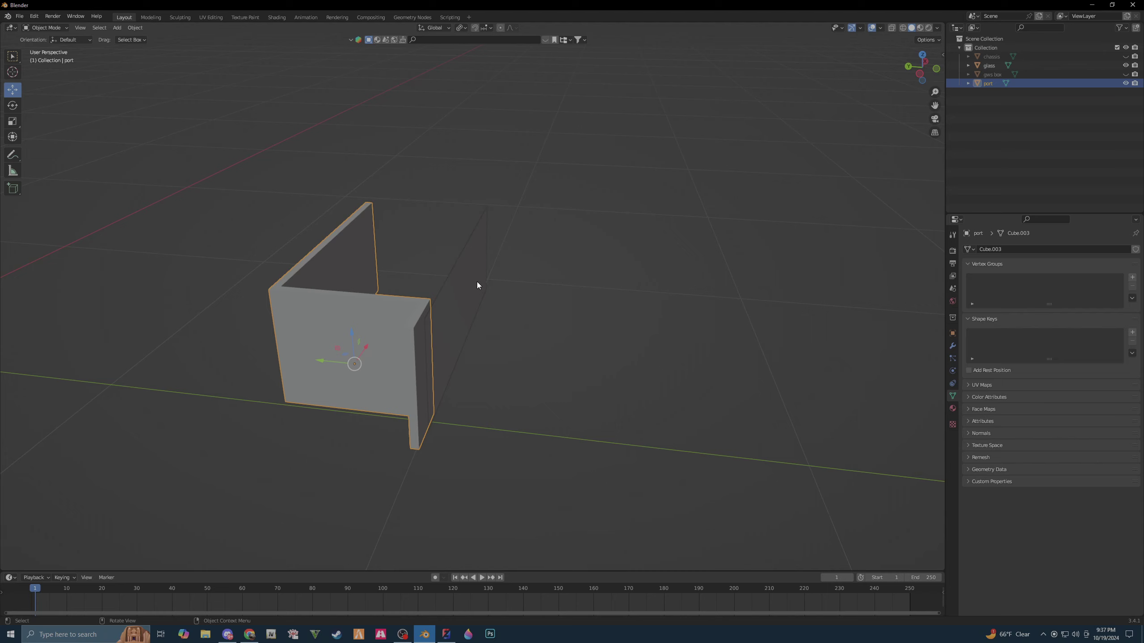
- Hide the port and export only the glass plane as legacy OBJ untitled.obj
click(1125, 84)
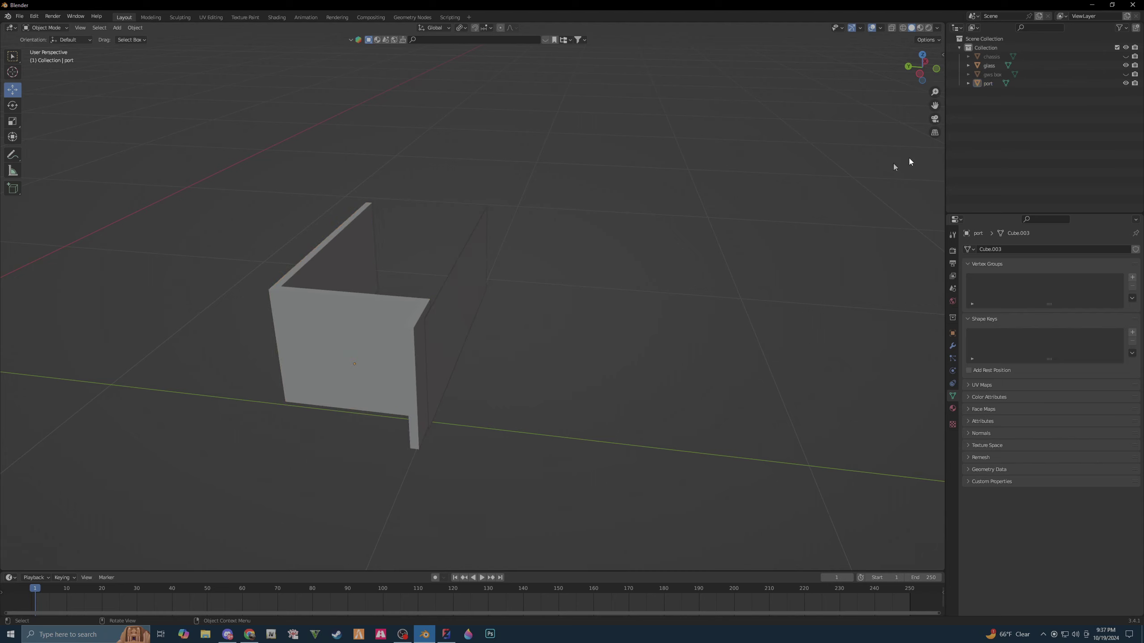
click(1125, 84)
click(455, 328)
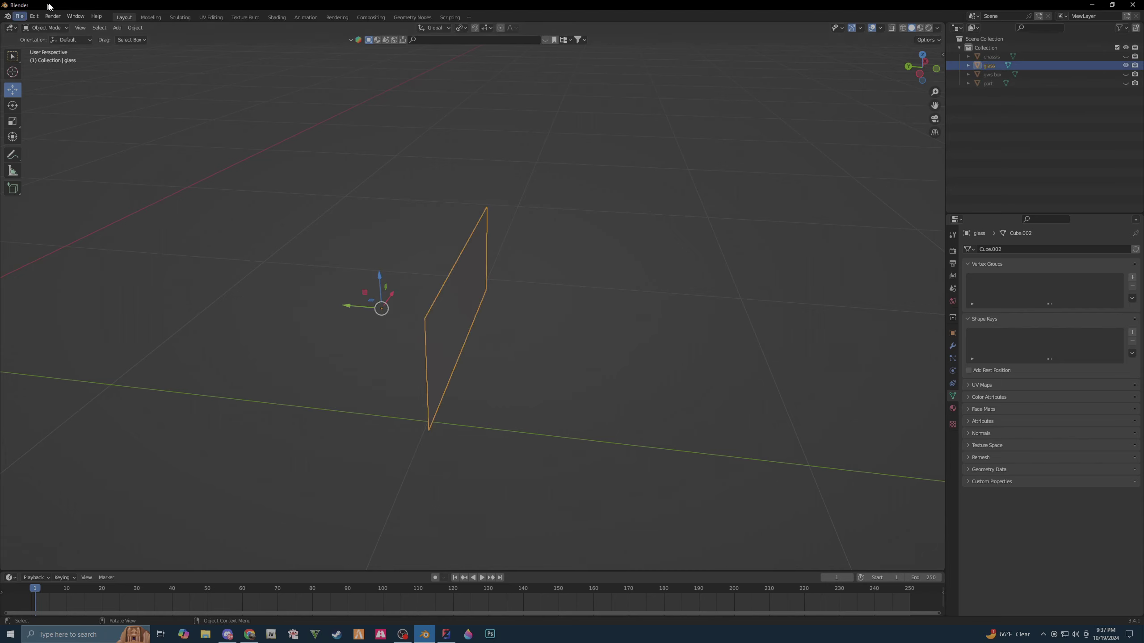
click(19, 16)
mouse_move(36, 145)
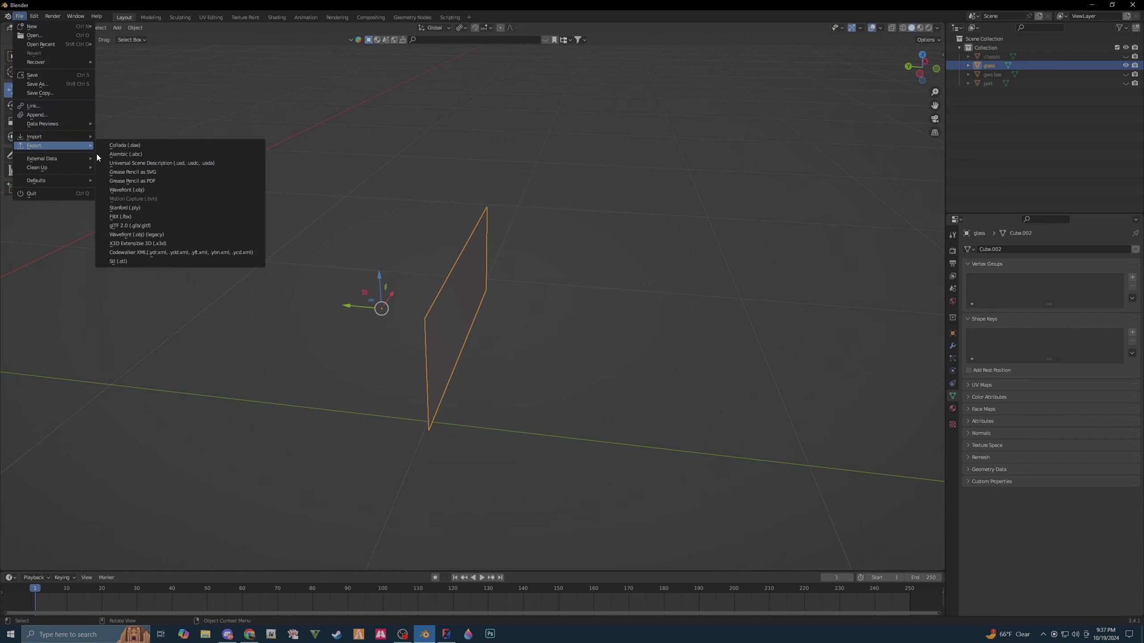
click(152, 234)
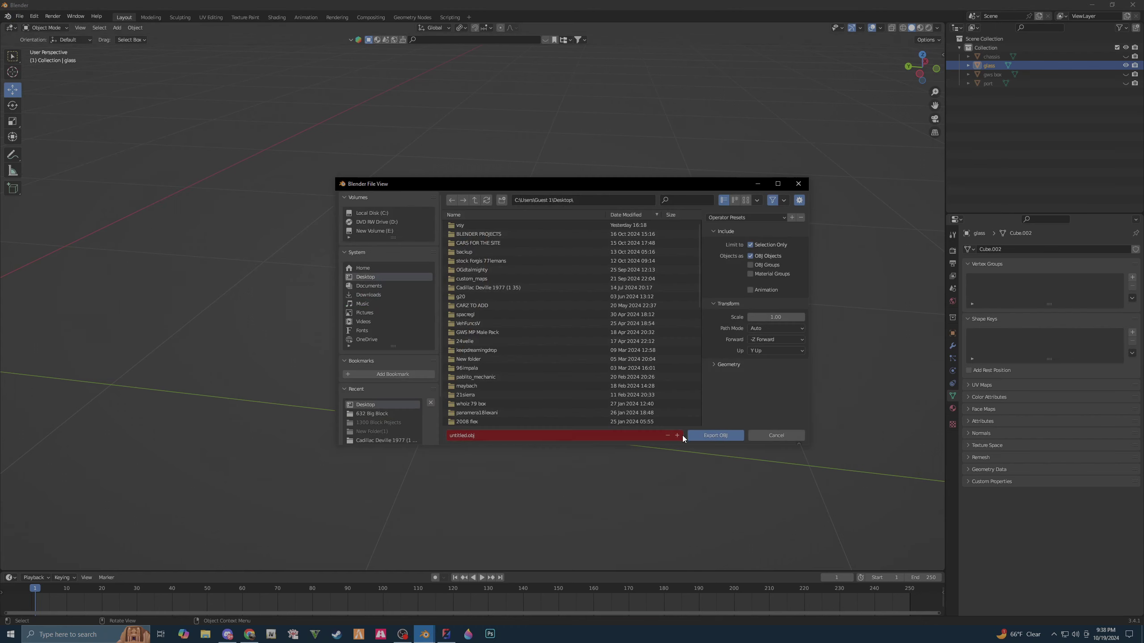
click(713, 436)
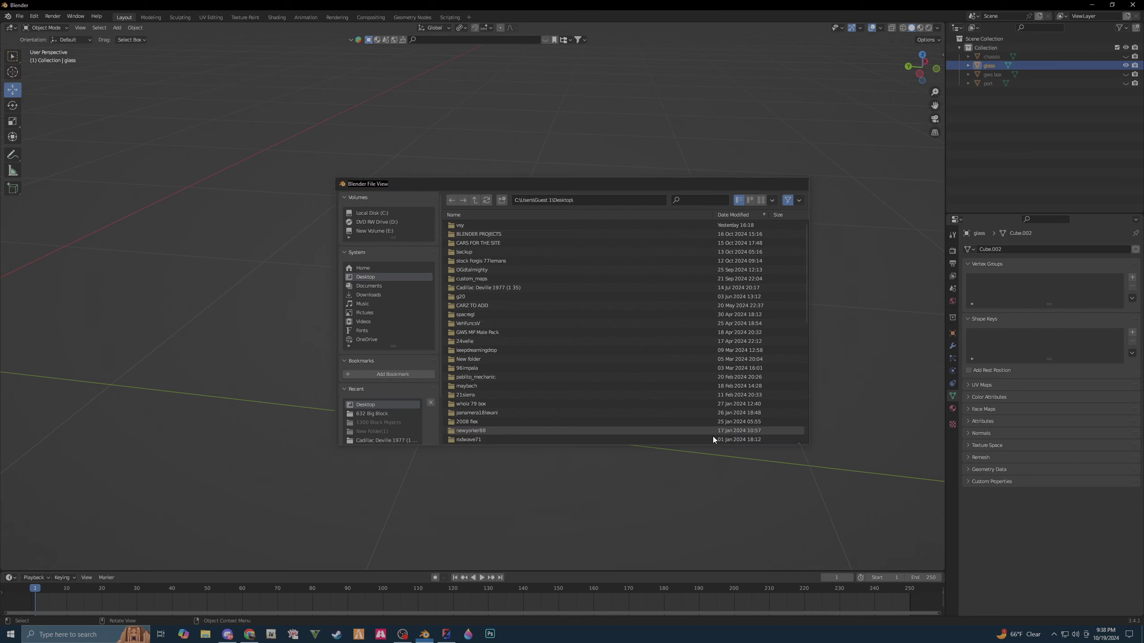
- Import the glass panel from untitled.obj and orbit to check the box front is closed
click(446, 635)
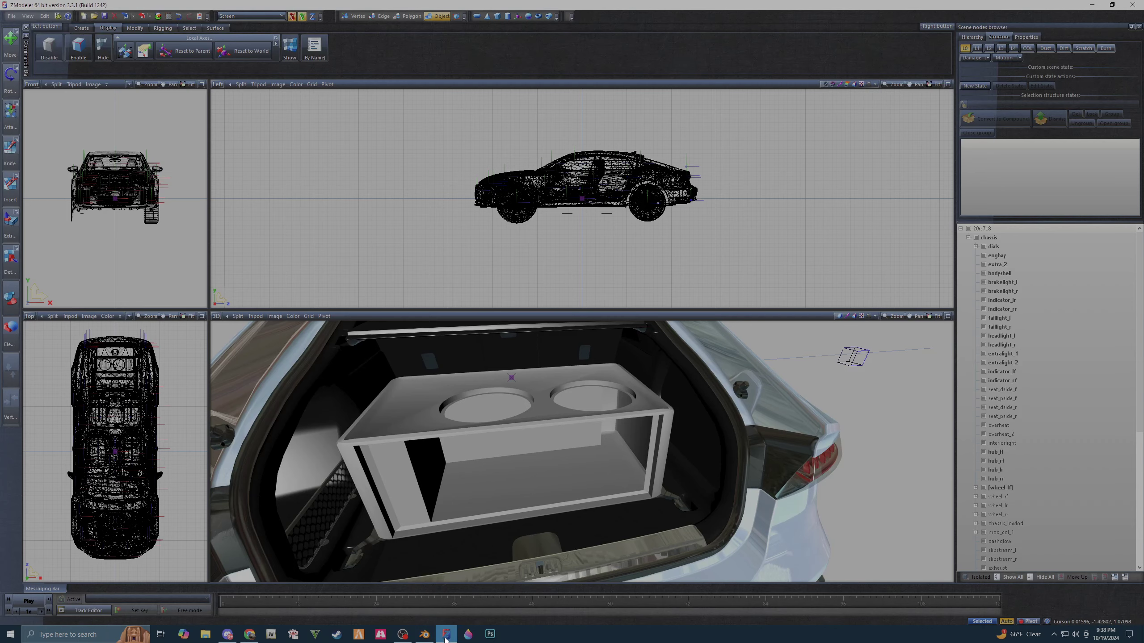
click(126, 16)
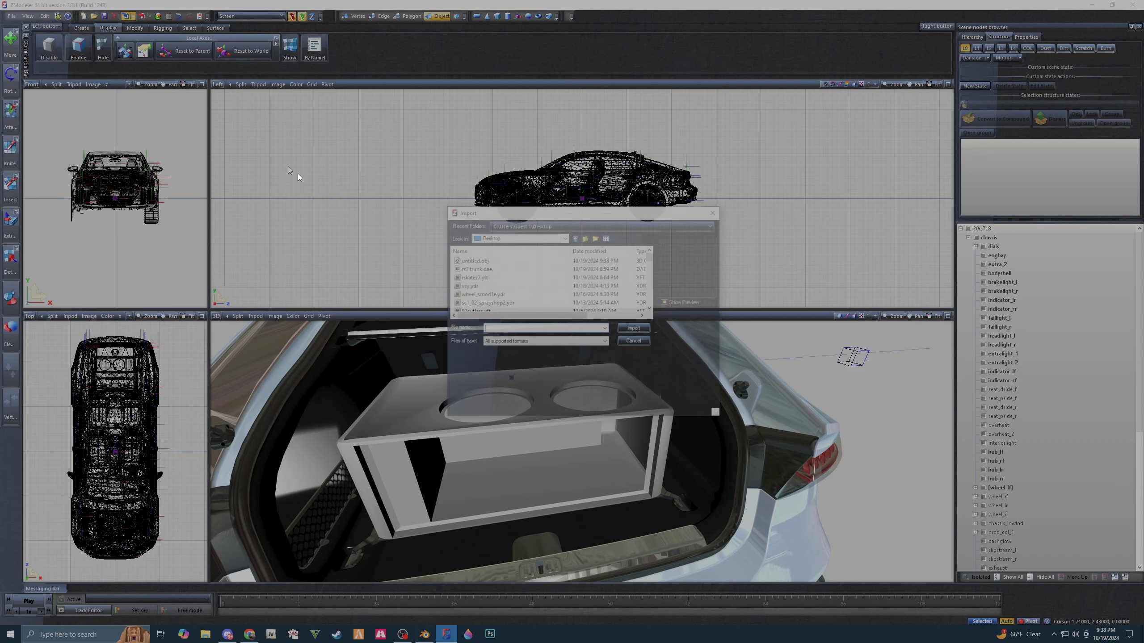
click(495, 261)
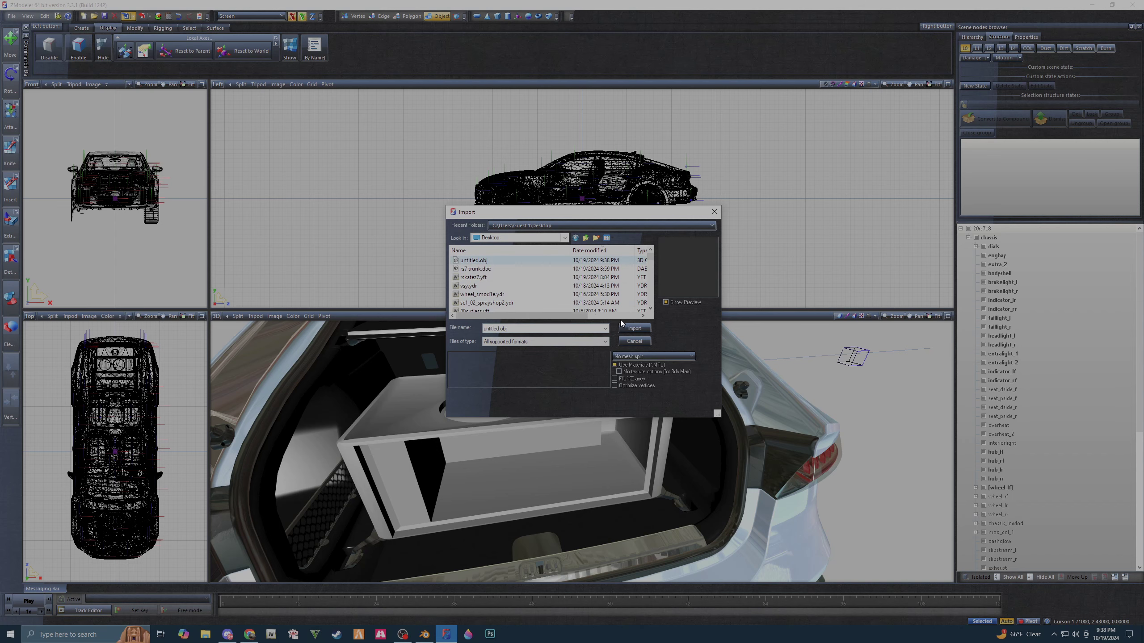
click(633, 329)
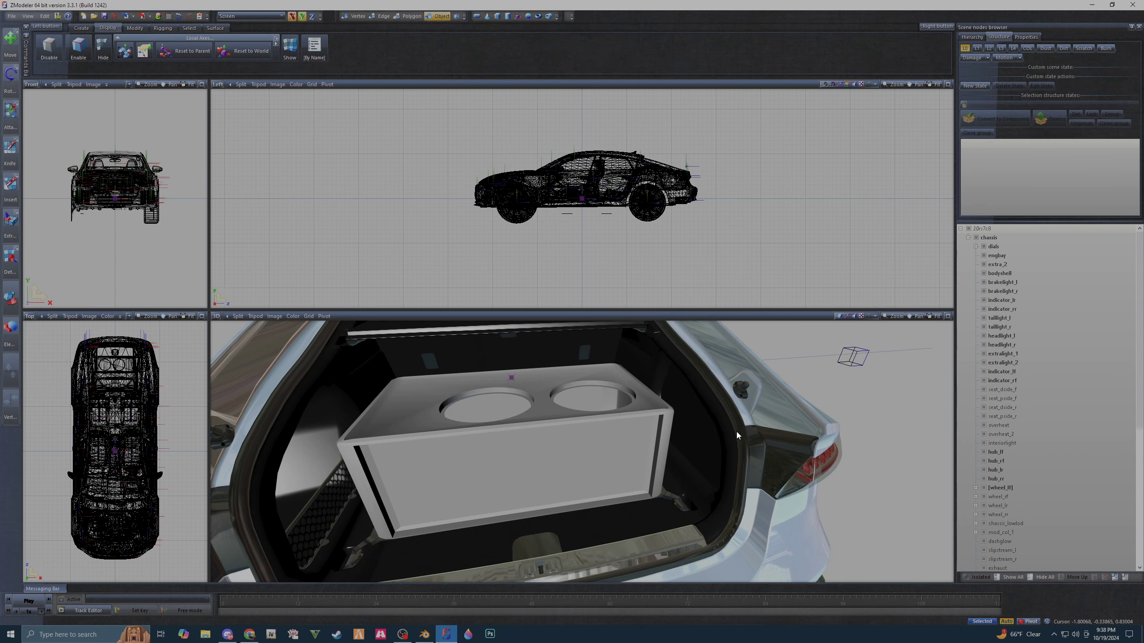
middle_drag(736, 430, 672, 426)
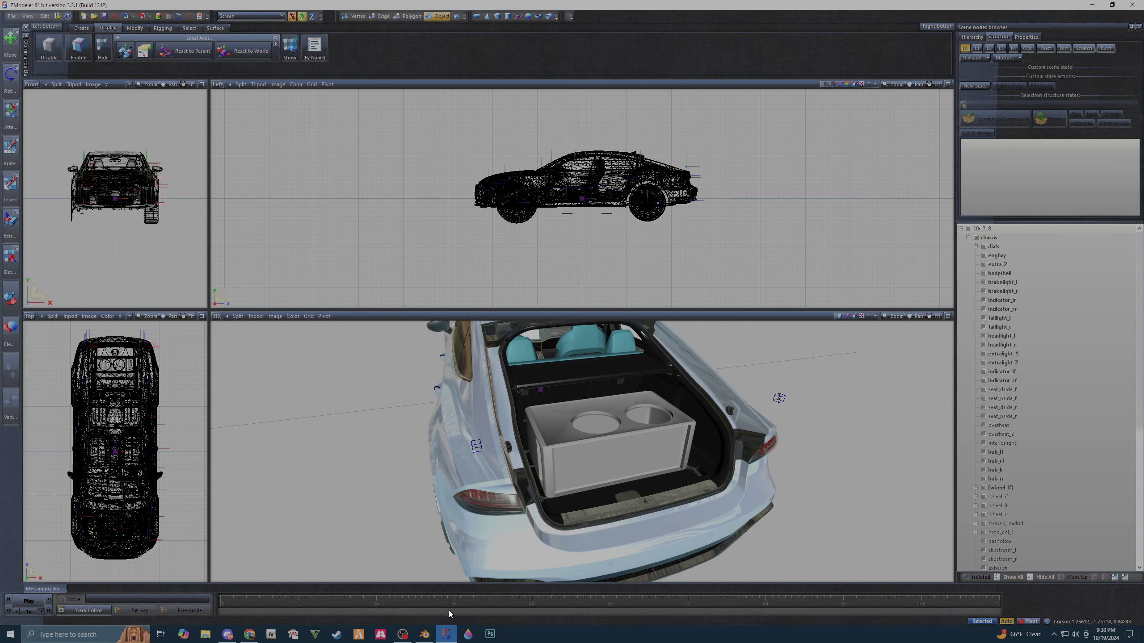
click(424, 634)
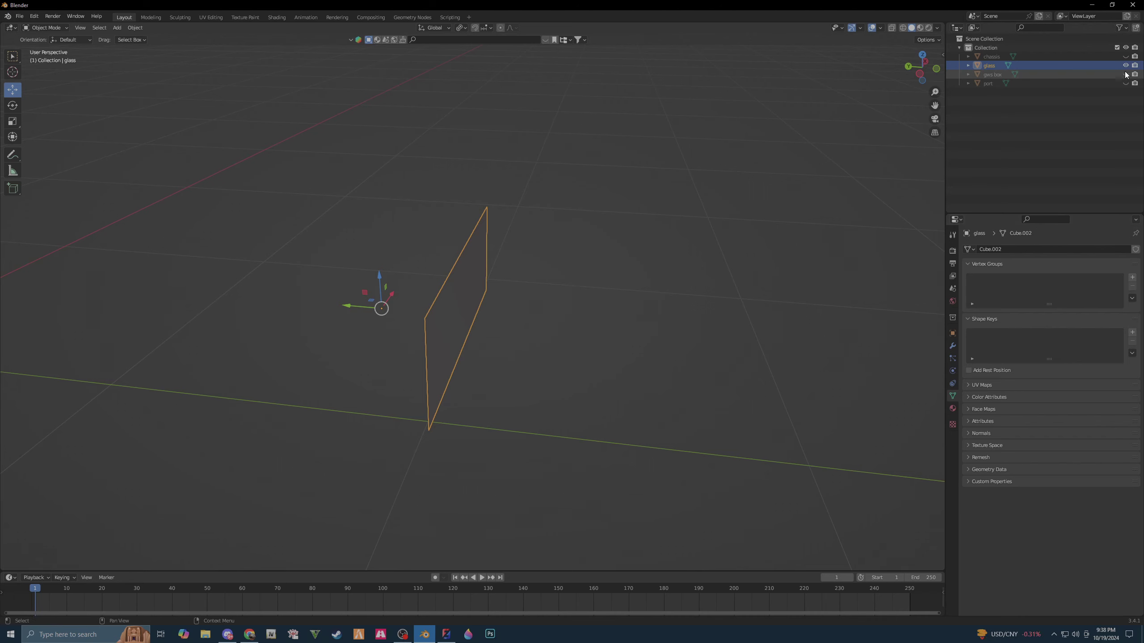
- Unhide the gws box, port and chassis, then orbit around the trunk box
drag(1125, 83, 1125, 73)
click(1125, 56)
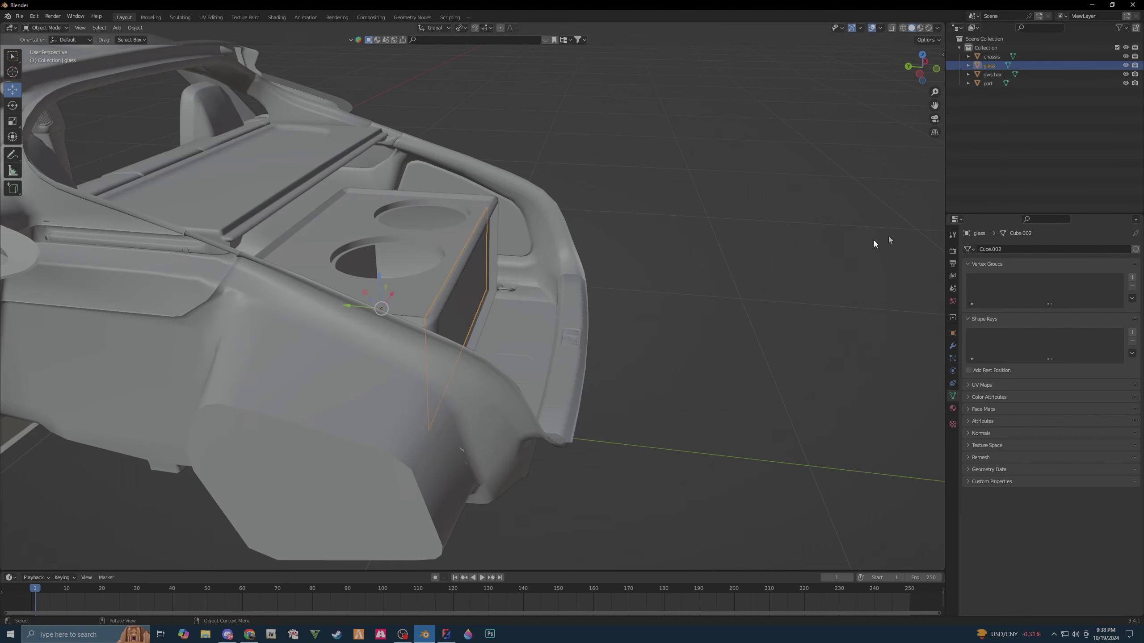
double_click(624, 7)
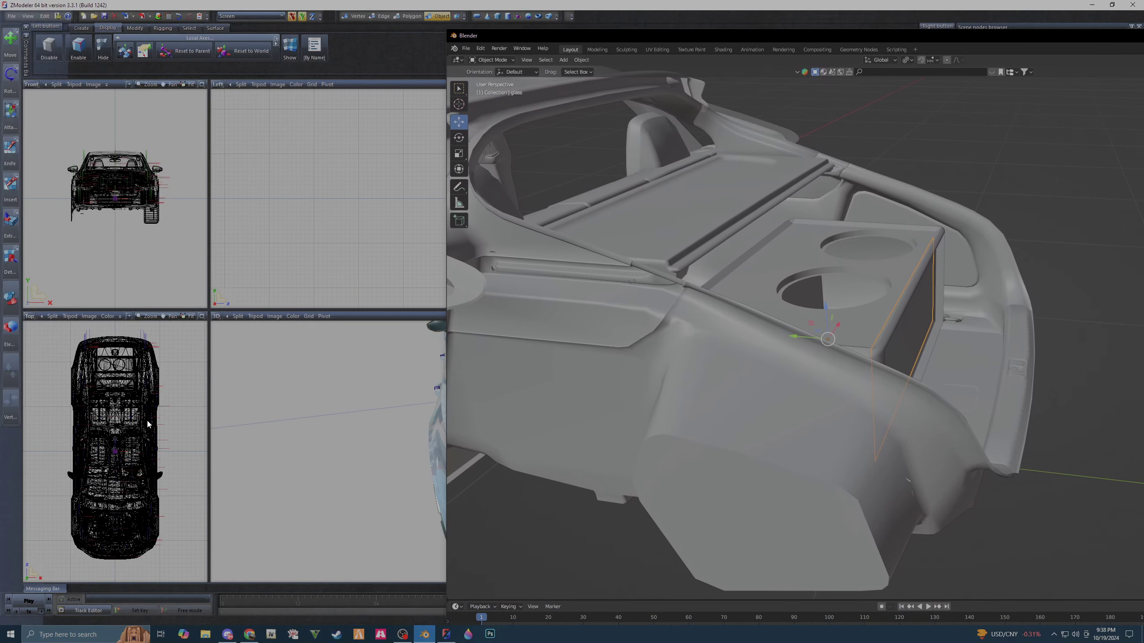
scroll(76, 424, down, 2)
scroll(255, 434, down, 2)
middle_drag(247, 427, 381, 445)
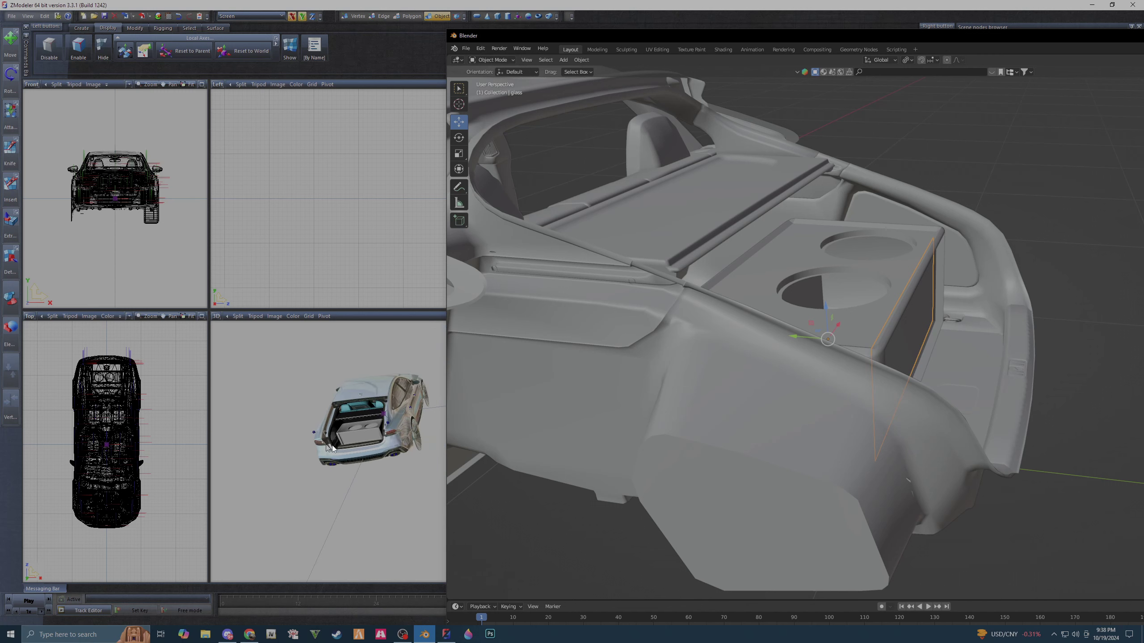
click(405, 484)
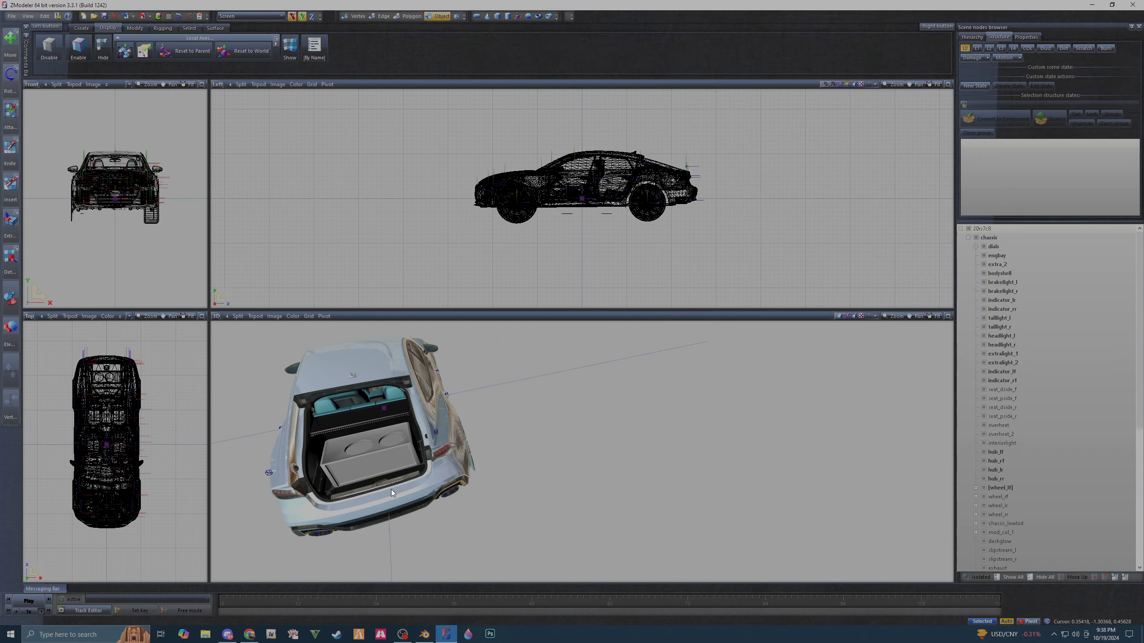
scroll(391, 490, up, 2)
scroll(391, 489, up, 2)
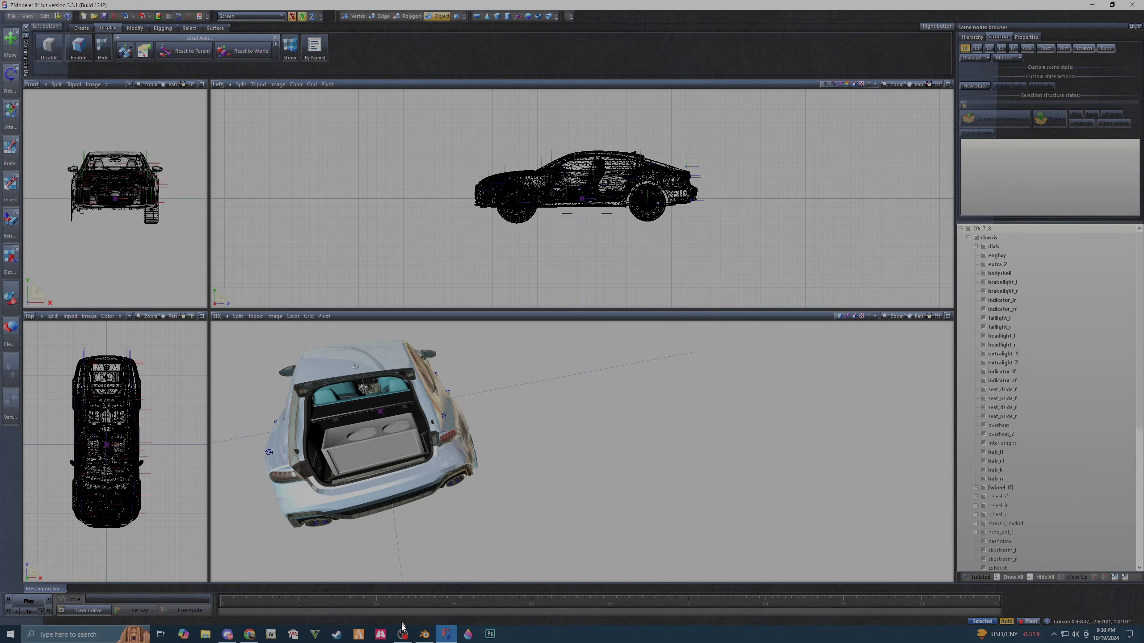
click(423, 635)
mouse_move(654, 517)
middle_down()
mouse_move(661, 473)
mouse_move(644, 471)
mouse_move(637, 492)
middle_up()
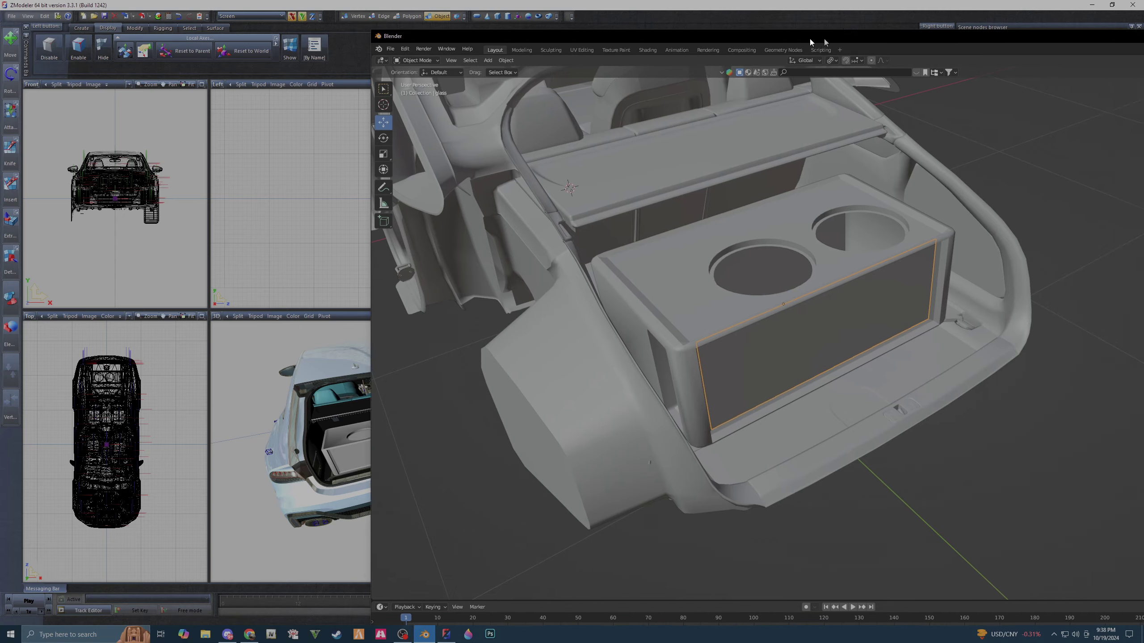
- Close Blender without saving changes
drag(945, 38, 423, 53)
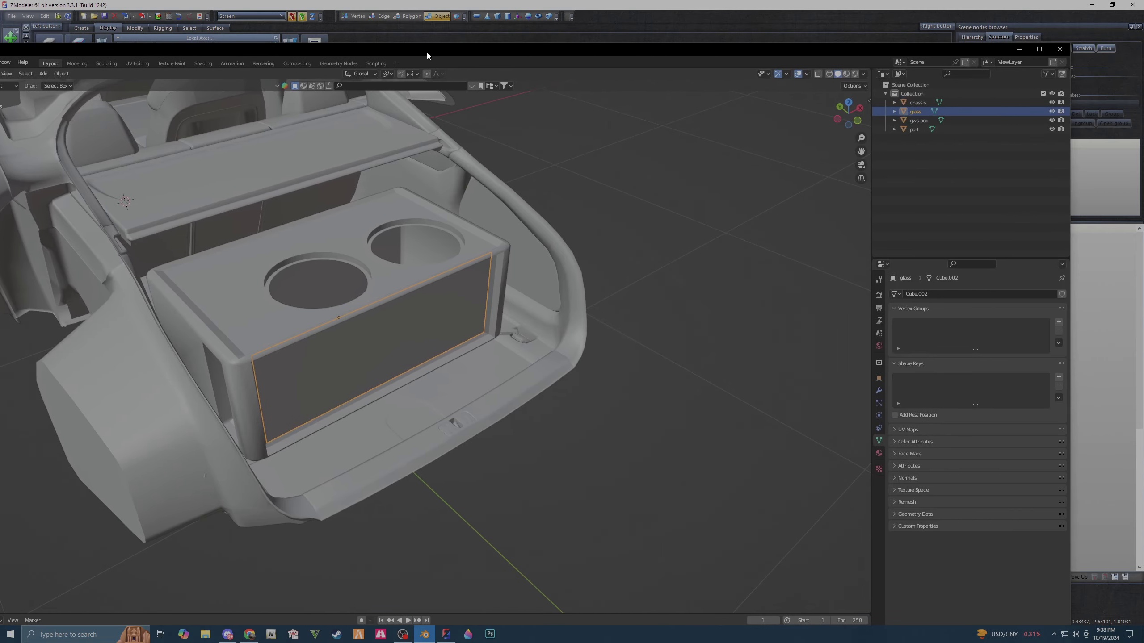
click(1060, 49)
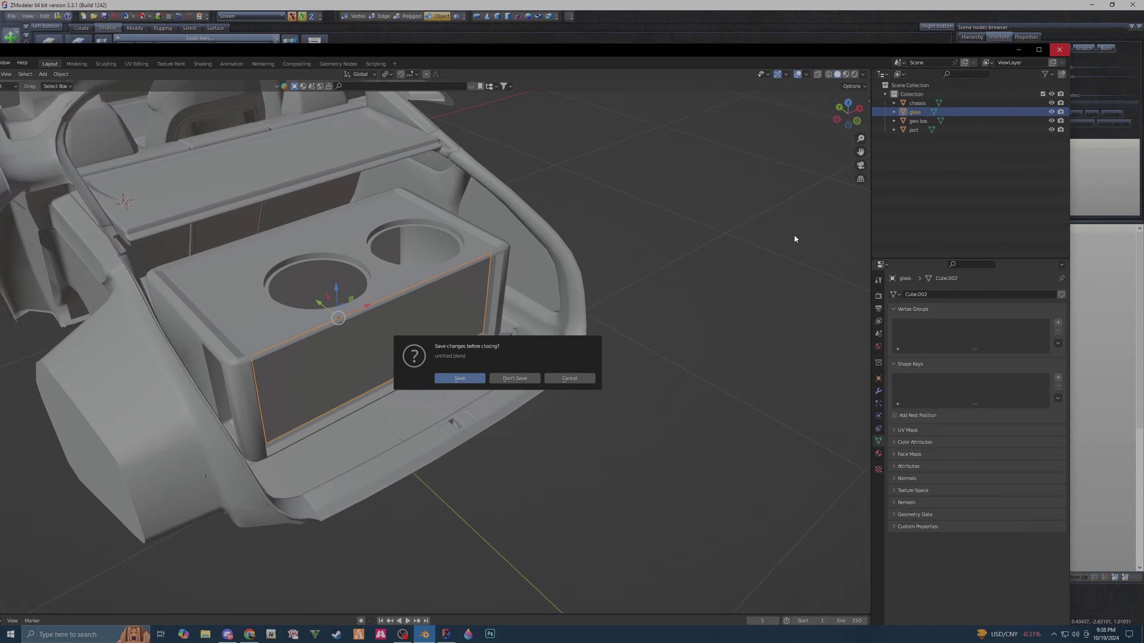
click(515, 381)
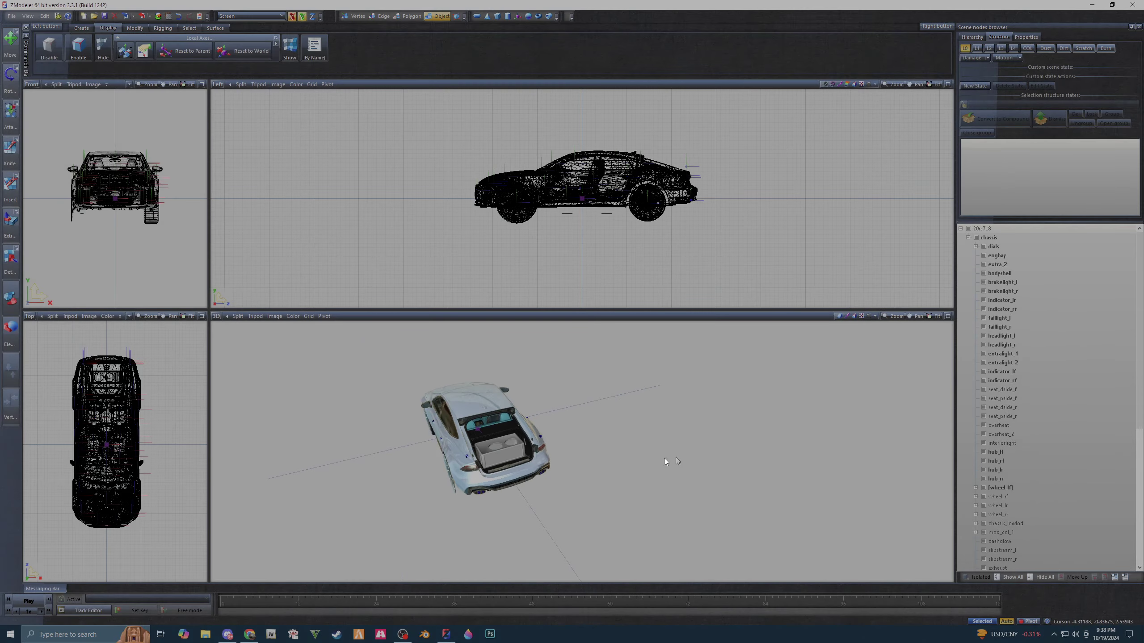
scroll(481, 441, up, 3)
scroll(485, 443, up, 3)
scroll(484, 443, down, 3)
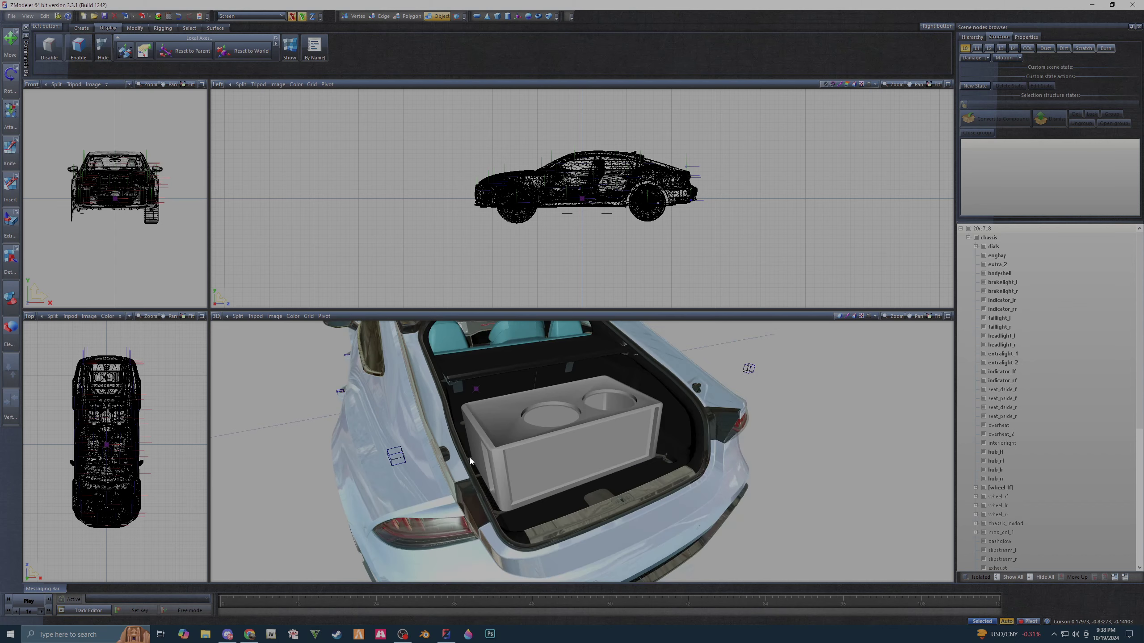
mouse_move(470, 458)
middle_down()
mouse_move(503, 504)
mouse_move(440, 502)
mouse_move(490, 513)
middle_up()
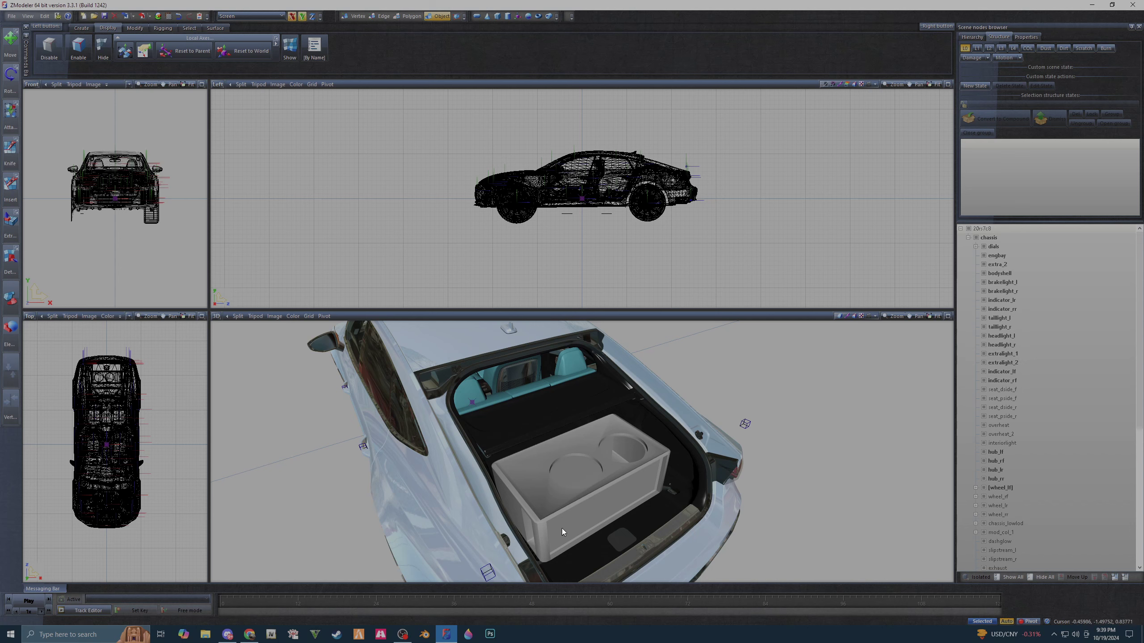
scroll(576, 513, up, 2)
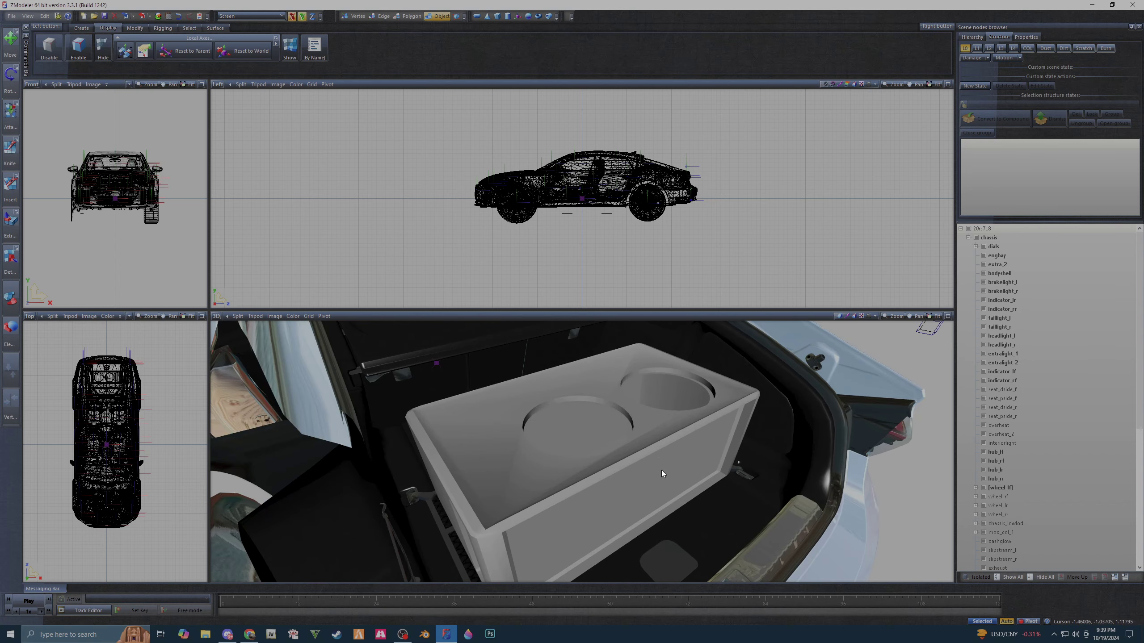
scroll(543, 453, down, 2)
mouse_move(543, 450)
middle_down()
mouse_move(488, 471)
mouse_move(514, 463)
middle_up()
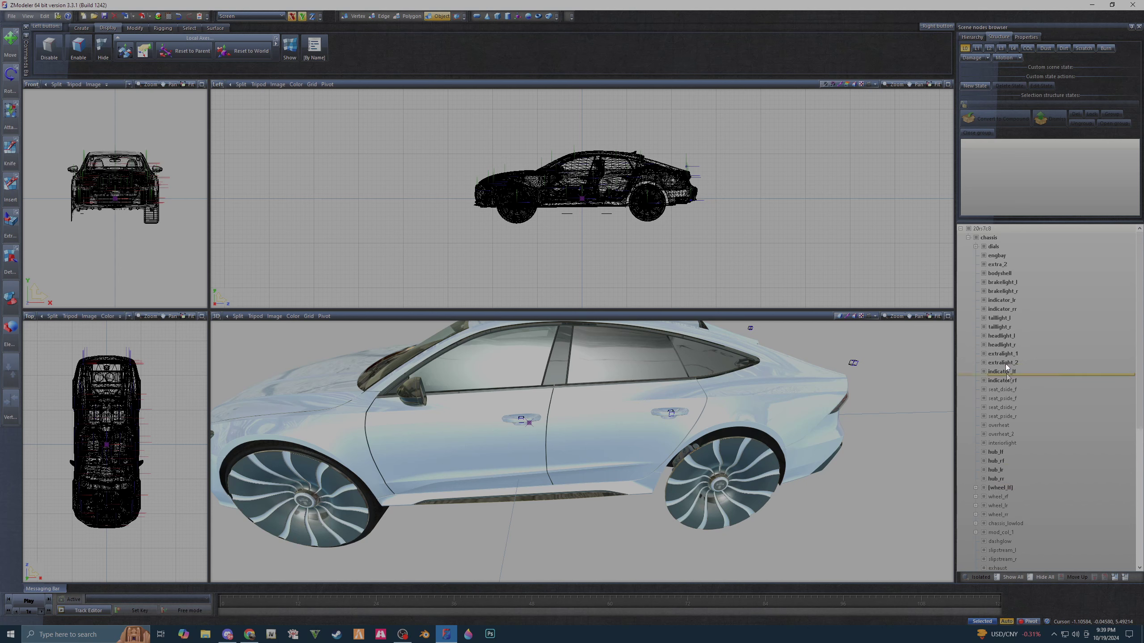
scroll(972, 482, down, 4)
scroll(971, 480, down, 4)
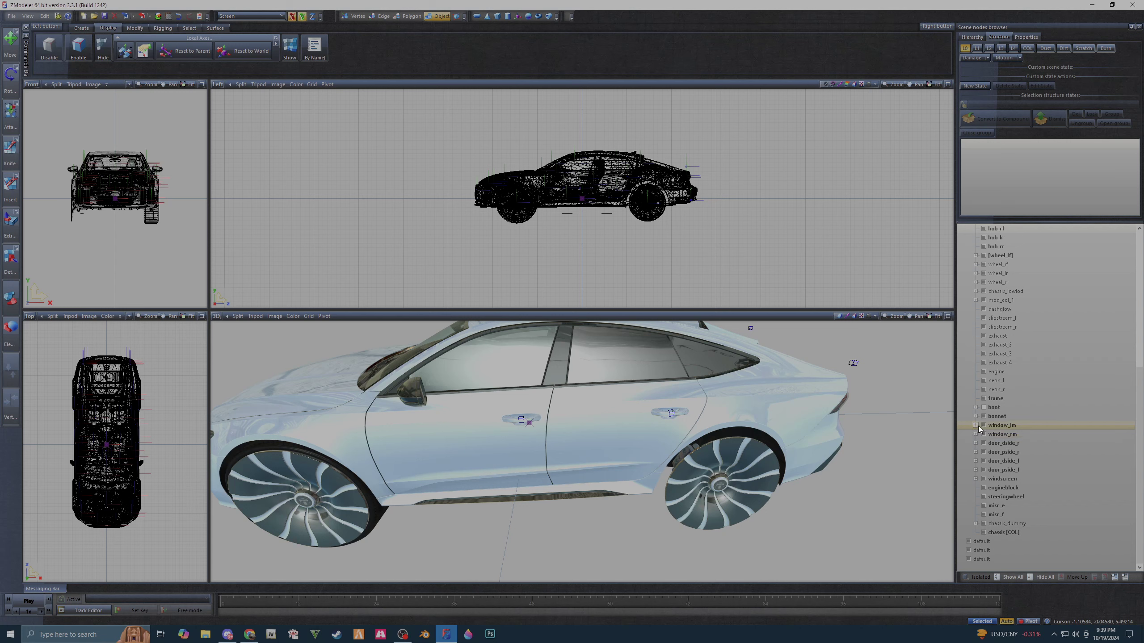
- Isolate window_lf under door_dside_f and check its materials in the Material Browser
click(976, 461)
click(1000, 468)
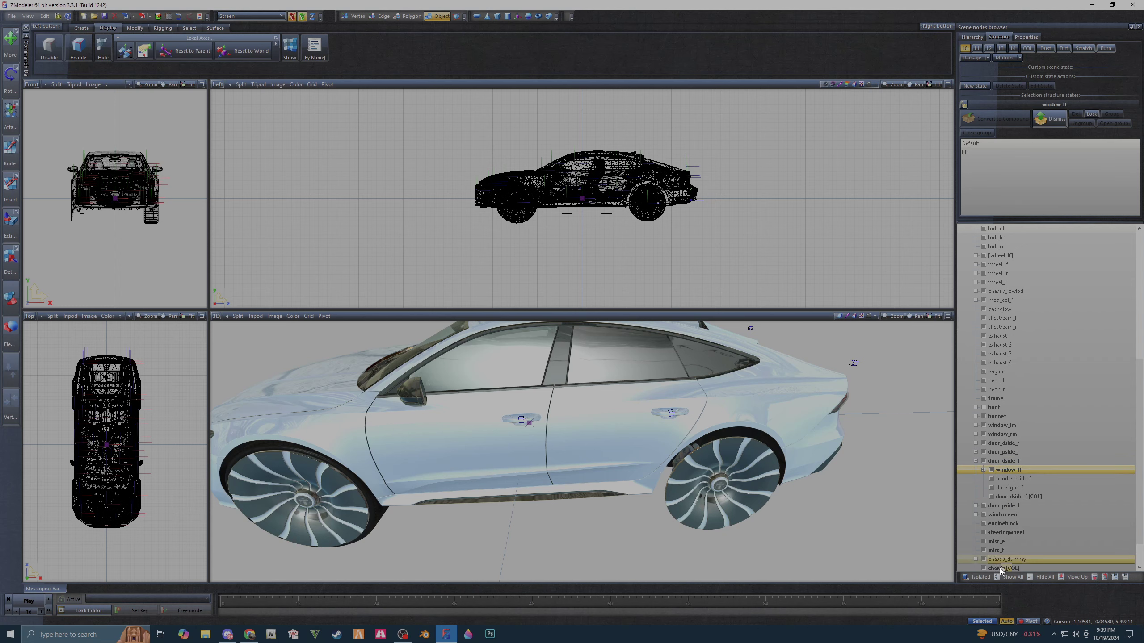
click(979, 578)
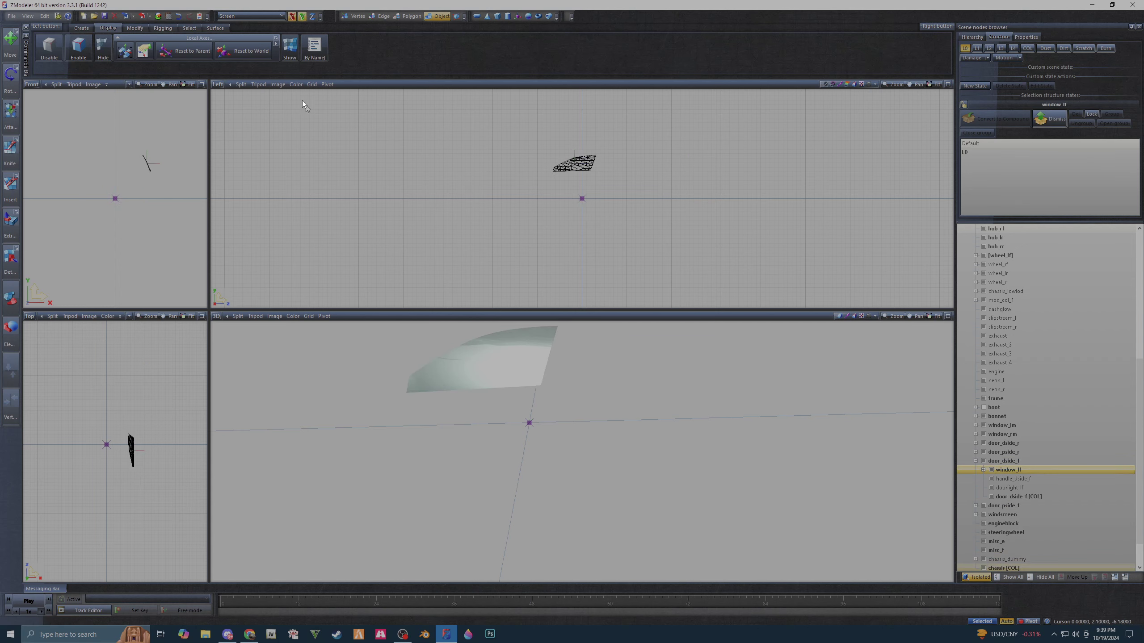
click(158, 16)
click(549, 201)
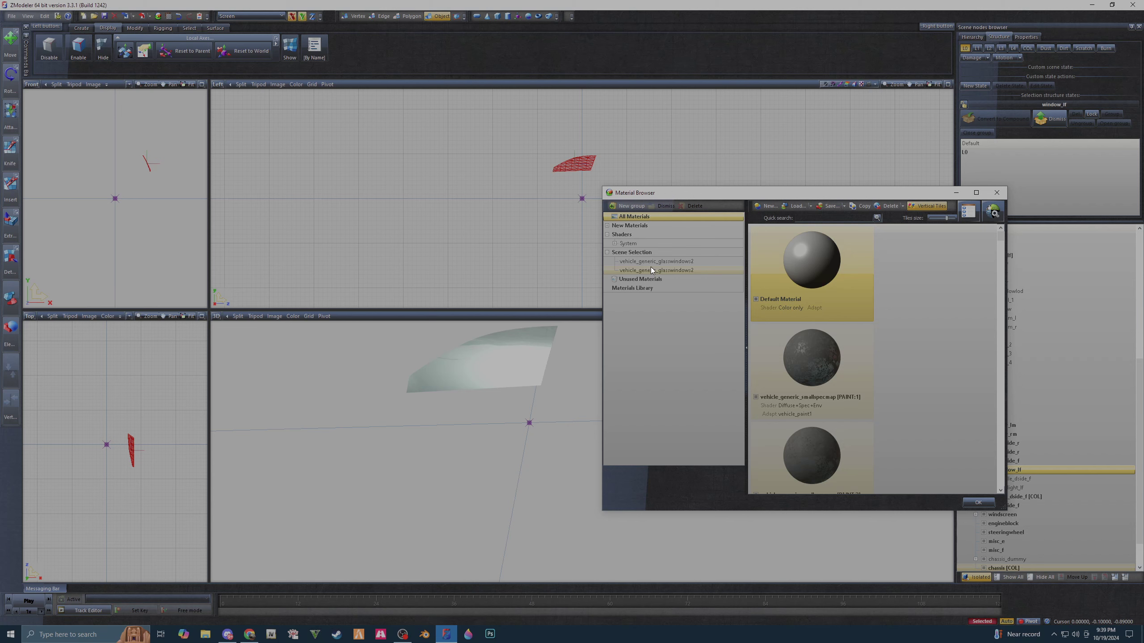
click(388, 214)
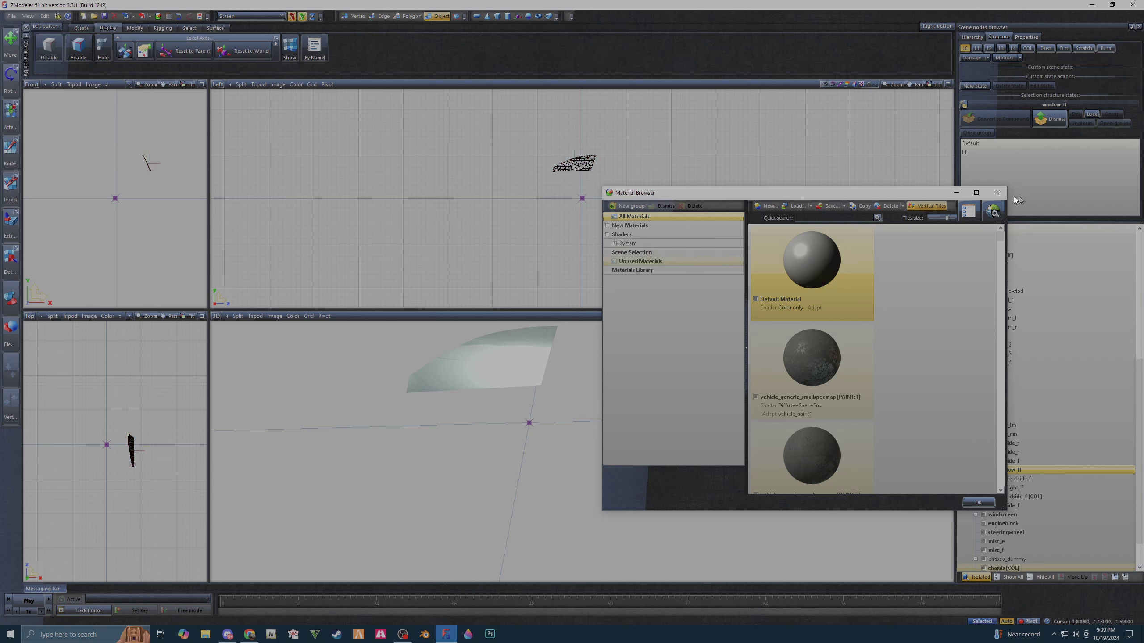
- Select the last default object's polygon in polygon mode with the Material Browser open
click(996, 192)
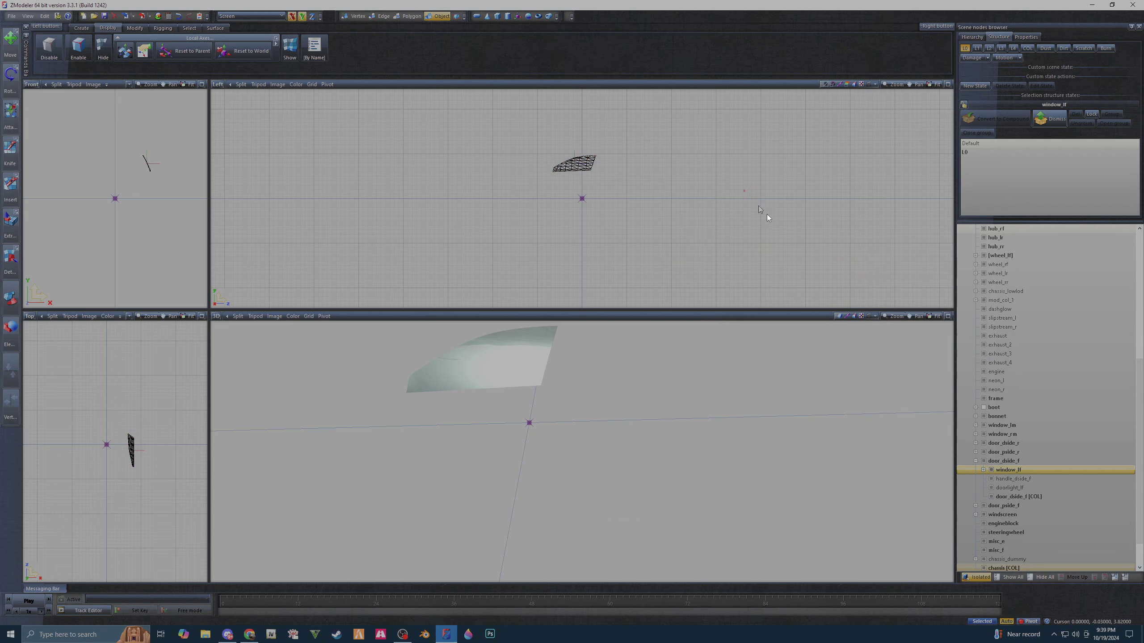
scroll(992, 565, down, 1)
click(996, 562)
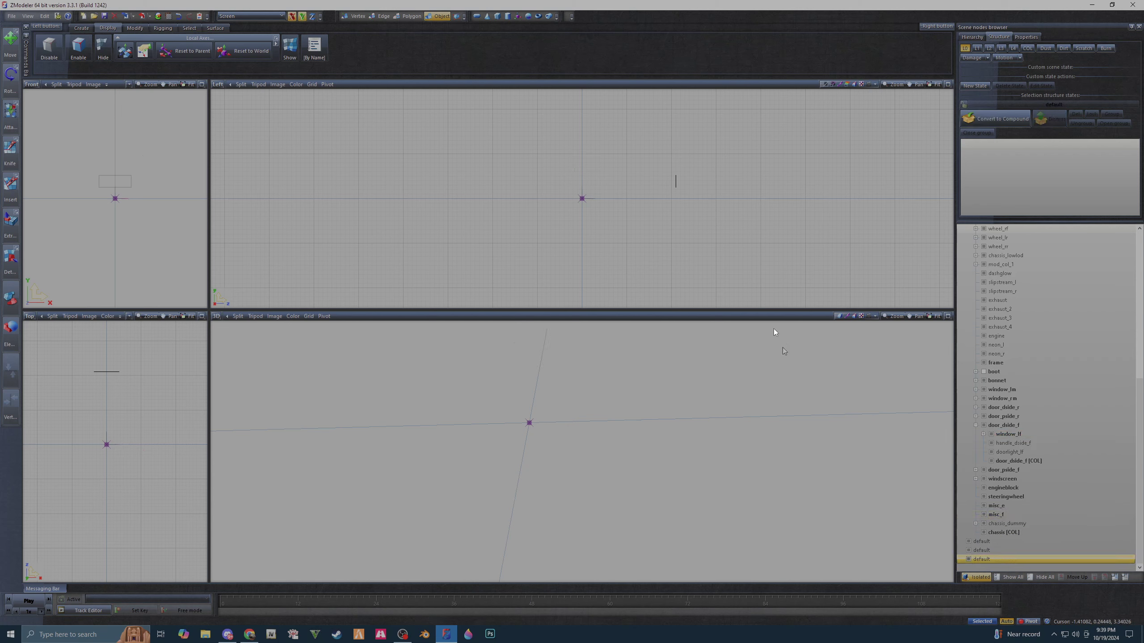
drag(626, 145, 712, 209)
click(414, 17)
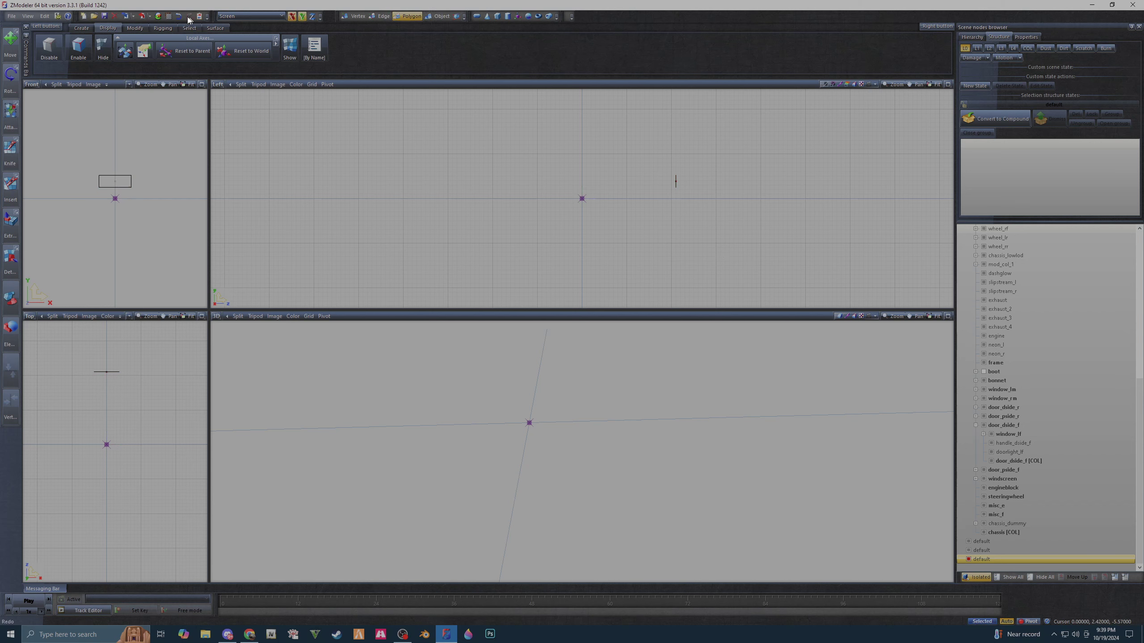
click(158, 16)
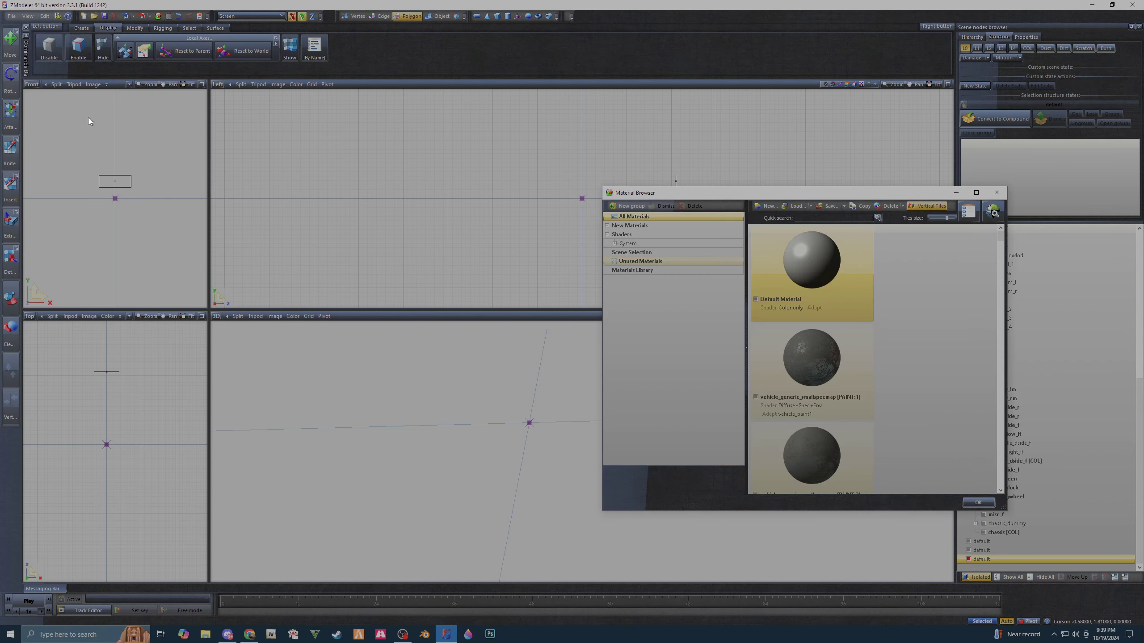
drag(66, 117, 207, 256)
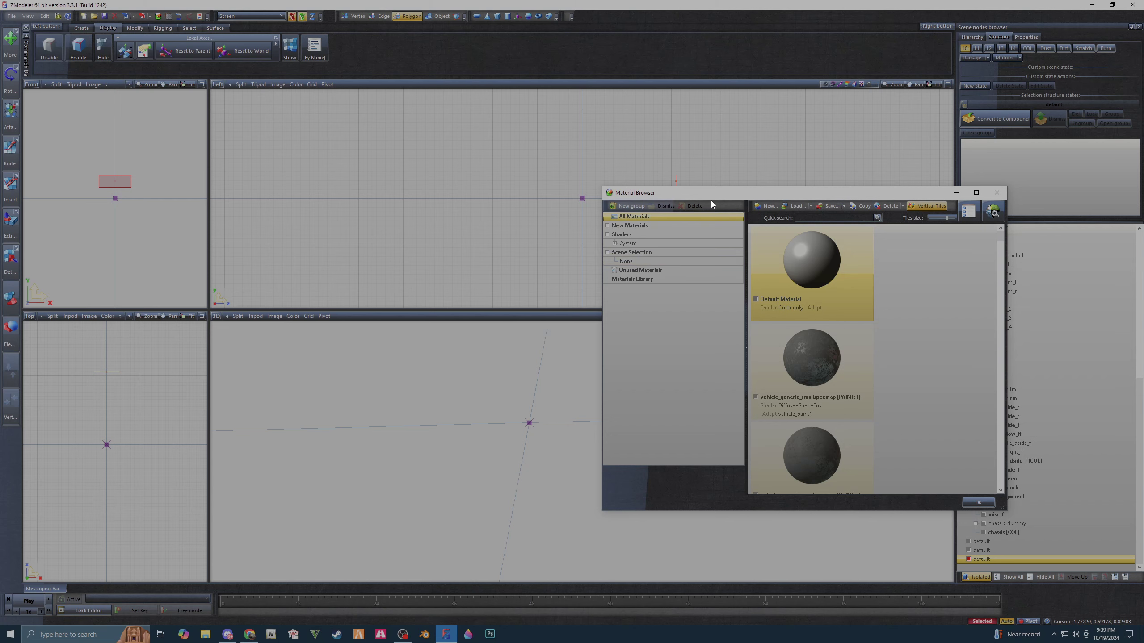
- Scroll the Material Browser list and drag the glass material onto the panel's polygon
drag(711, 203, 186, 166)
mouse_move(673, 442)
middle_down()
mouse_move(690, 436)
mouse_move(647, 439)
middle_up()
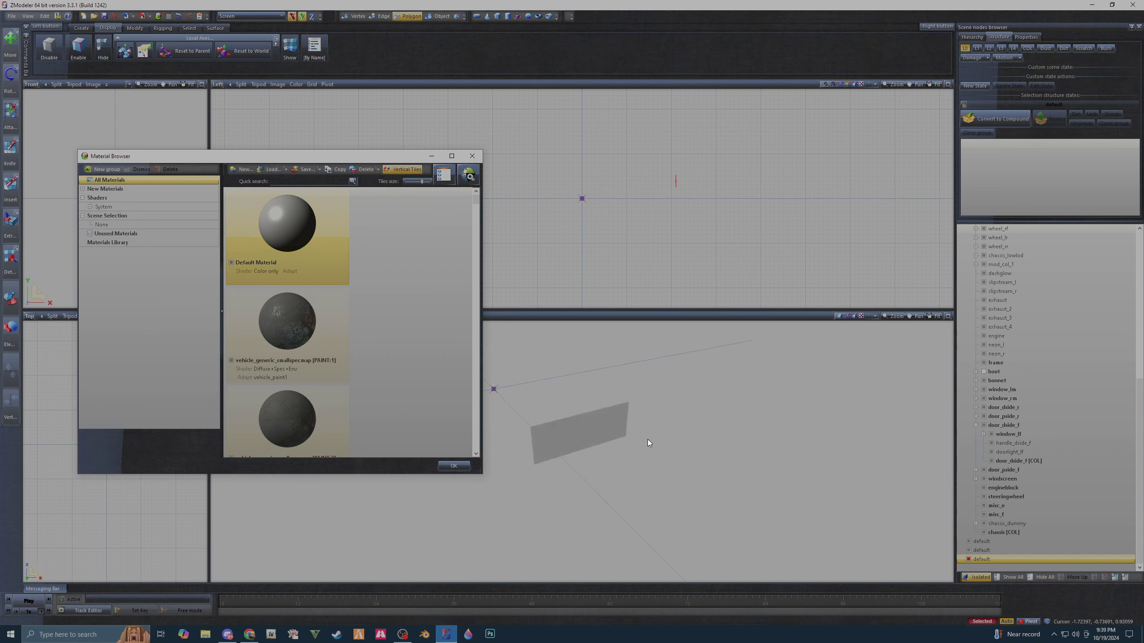
scroll(342, 378, down, 3)
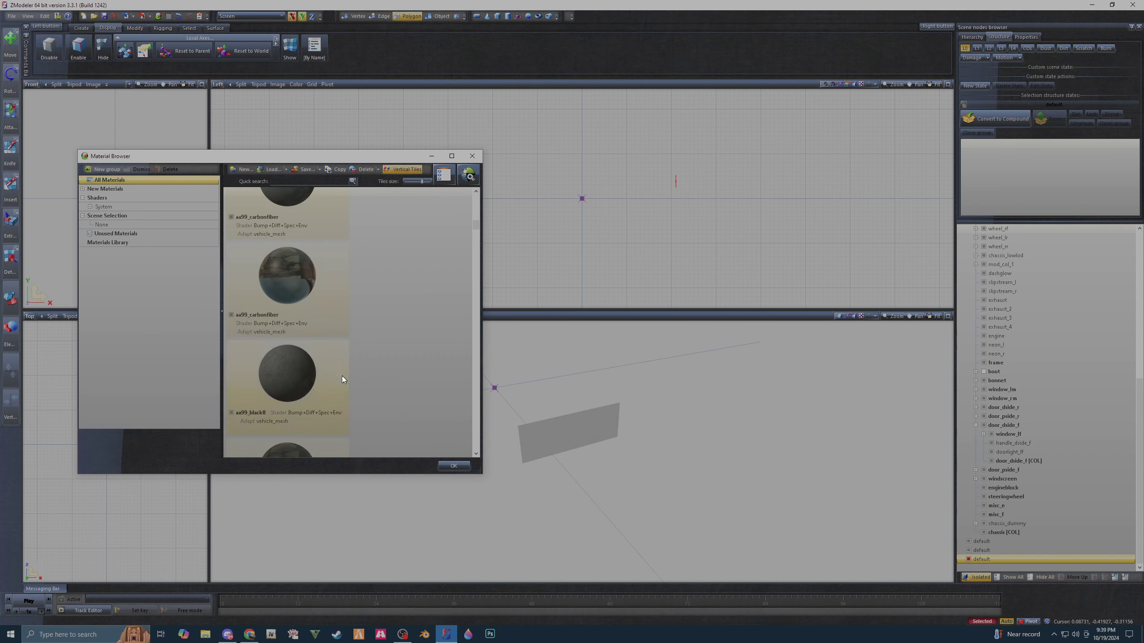
scroll(333, 372, down, 2)
scroll(333, 372, down, 3)
scroll(334, 372, down, 3)
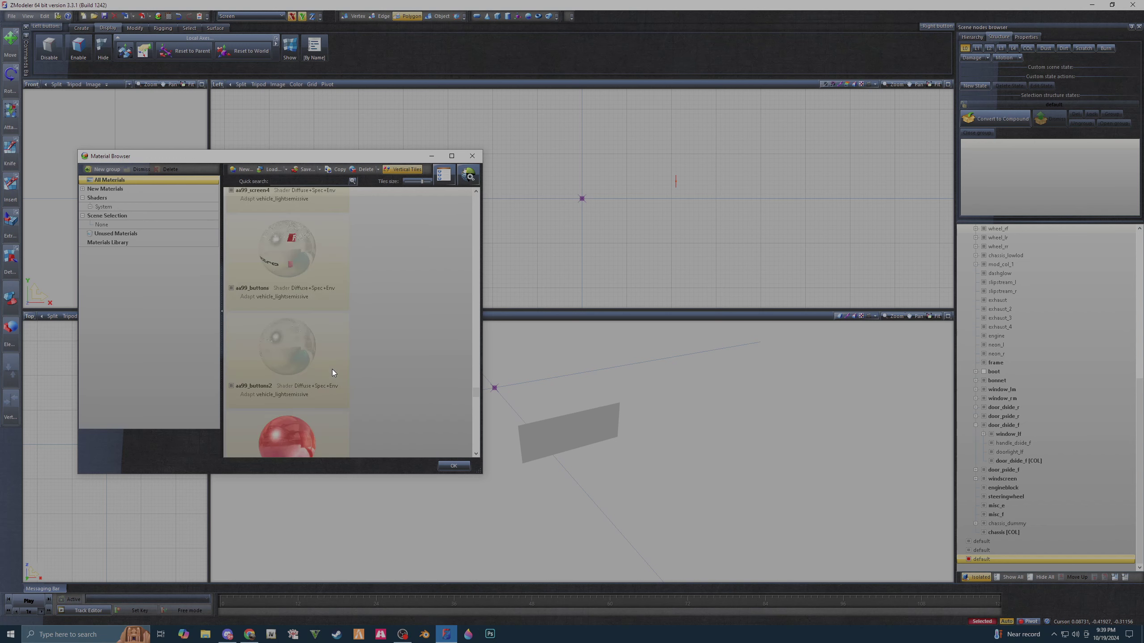
scroll(331, 371, down, 3)
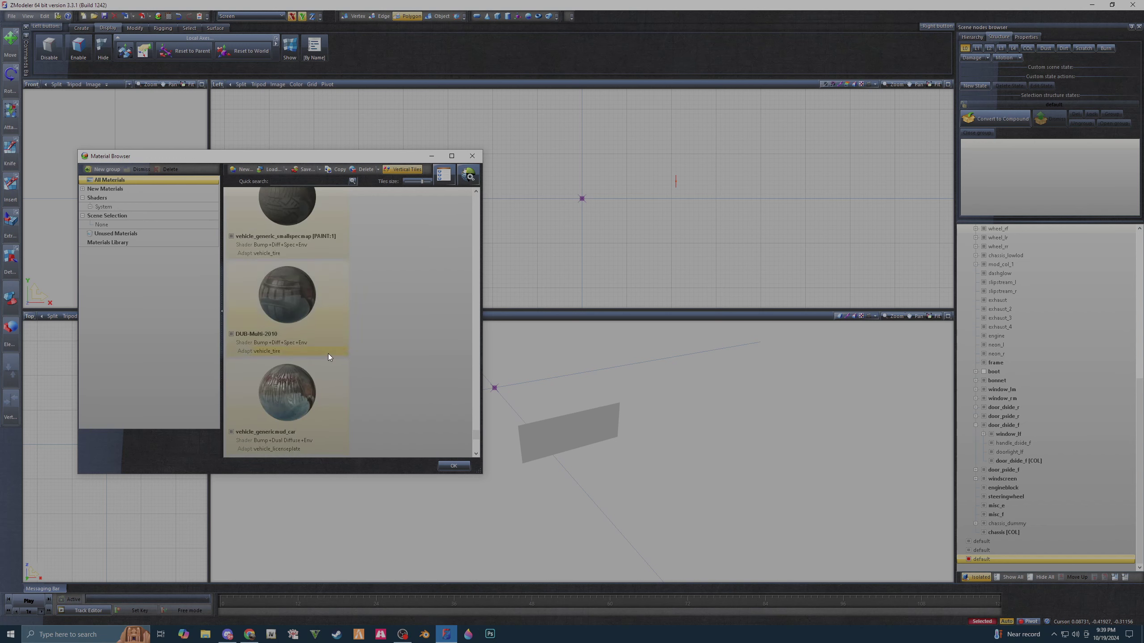
scroll(326, 350, down, 3)
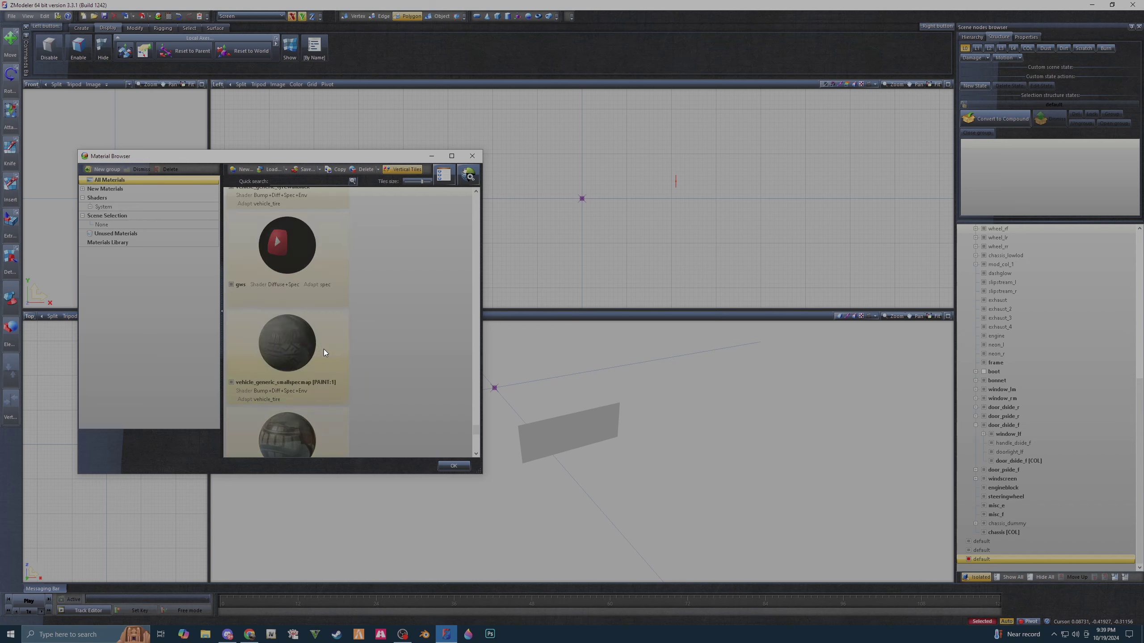
scroll(322, 347, up, 3)
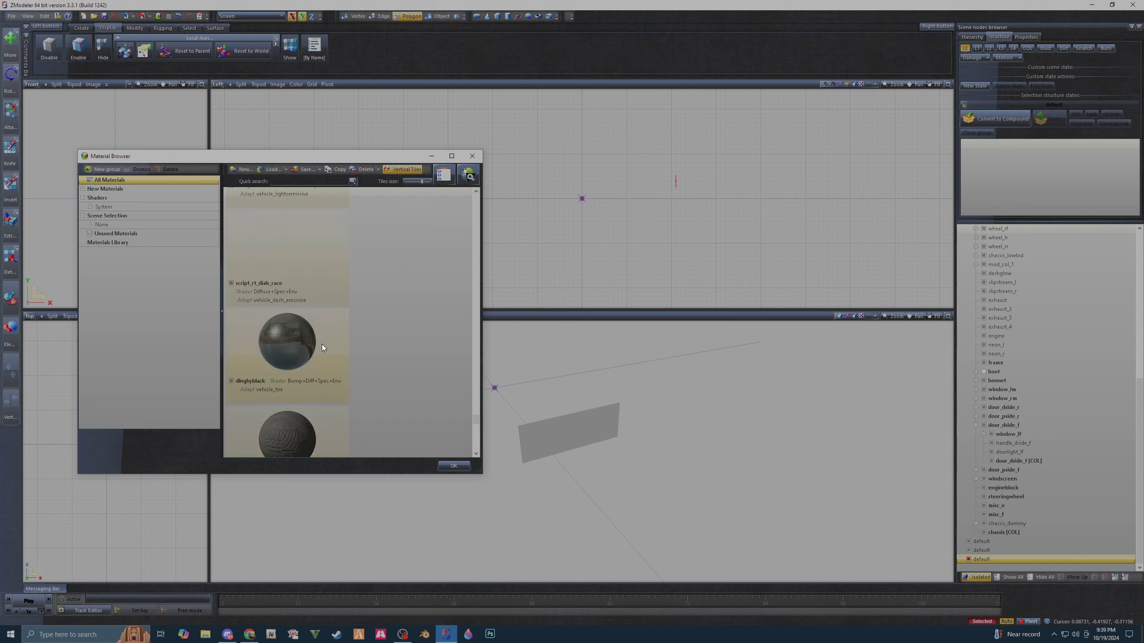
scroll(322, 347, up, 3)
scroll(322, 346, up, 3)
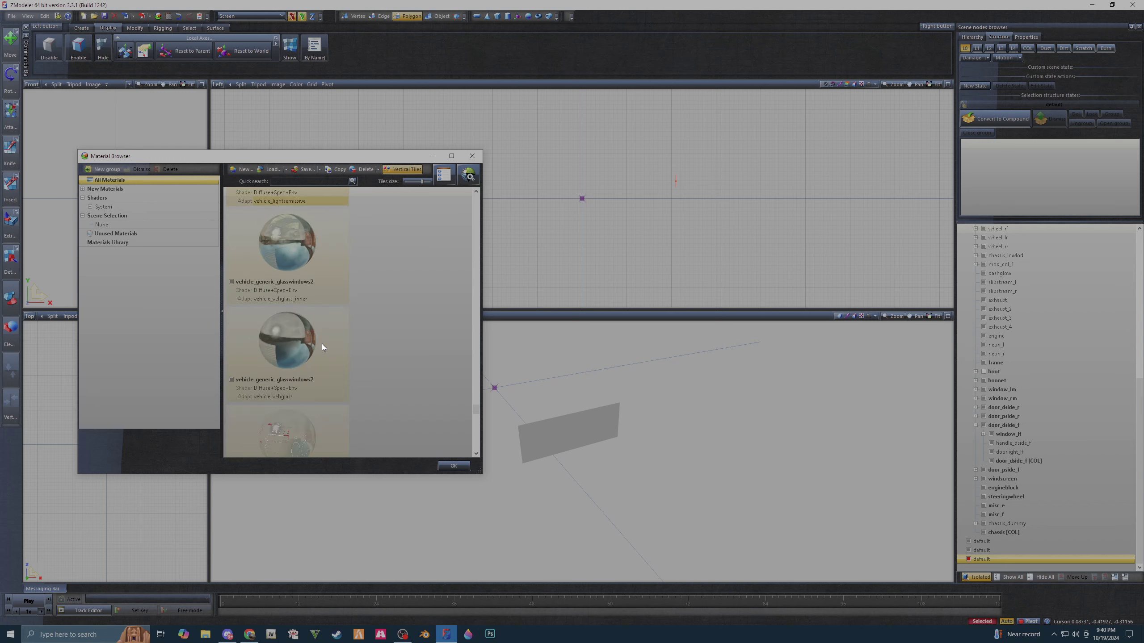
mouse_move(287, 360)
mouse_down()
mouse_move(141, 223)
mouse_move(126, 225)
mouse_up()
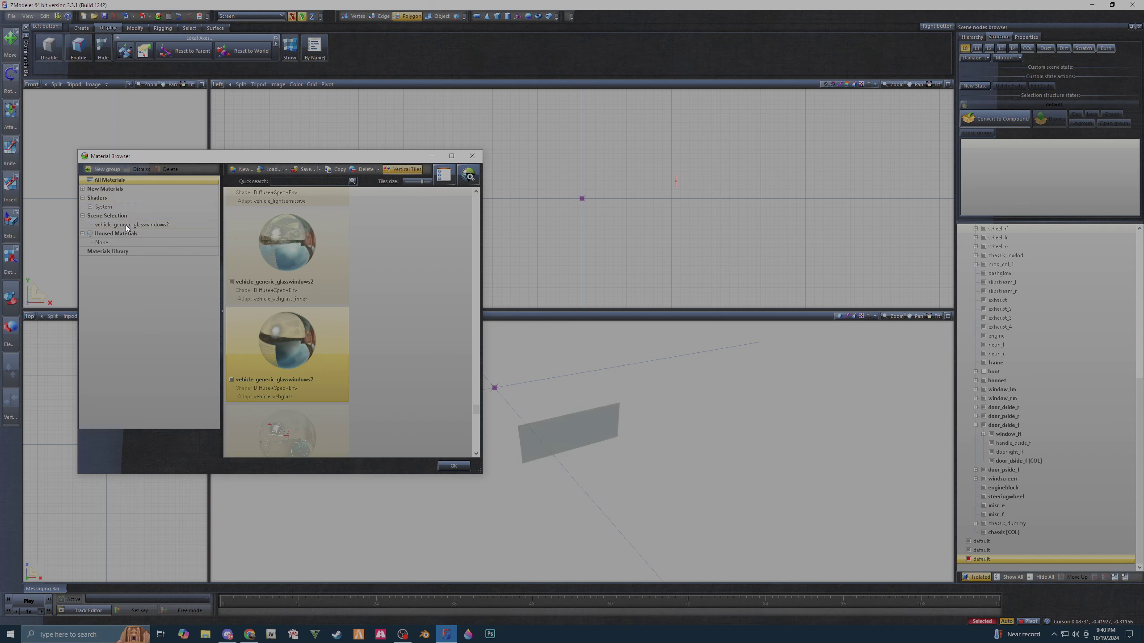
- Orbit around the glass panel, clear the selection and close the Material Browser
middle_drag(610, 474, 604, 472)
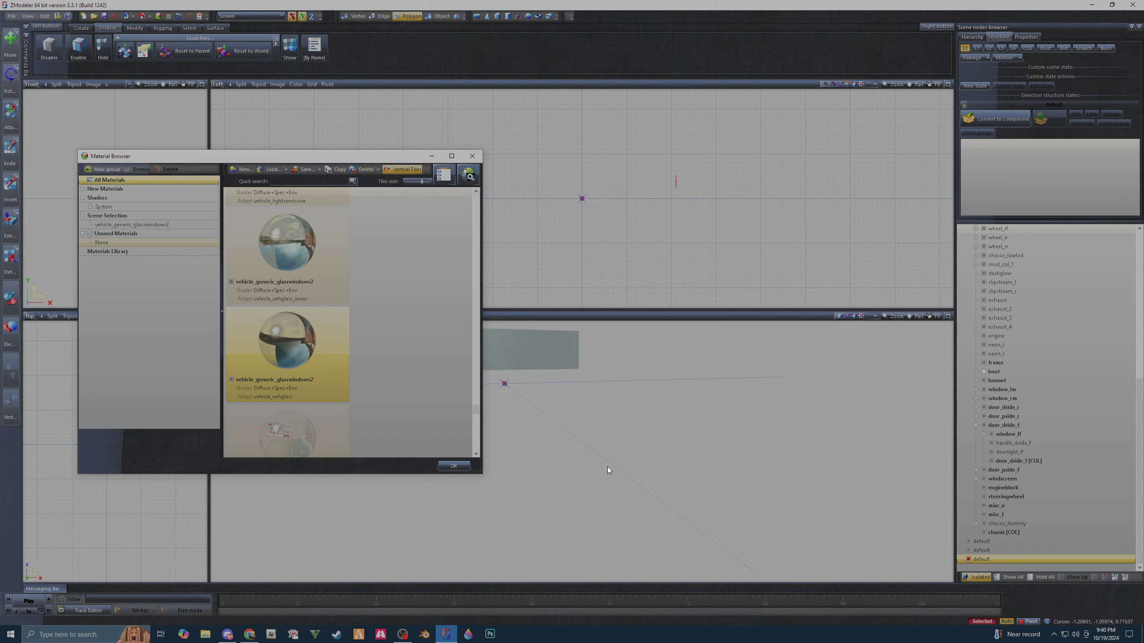
middle_drag(601, 467, 612, 469)
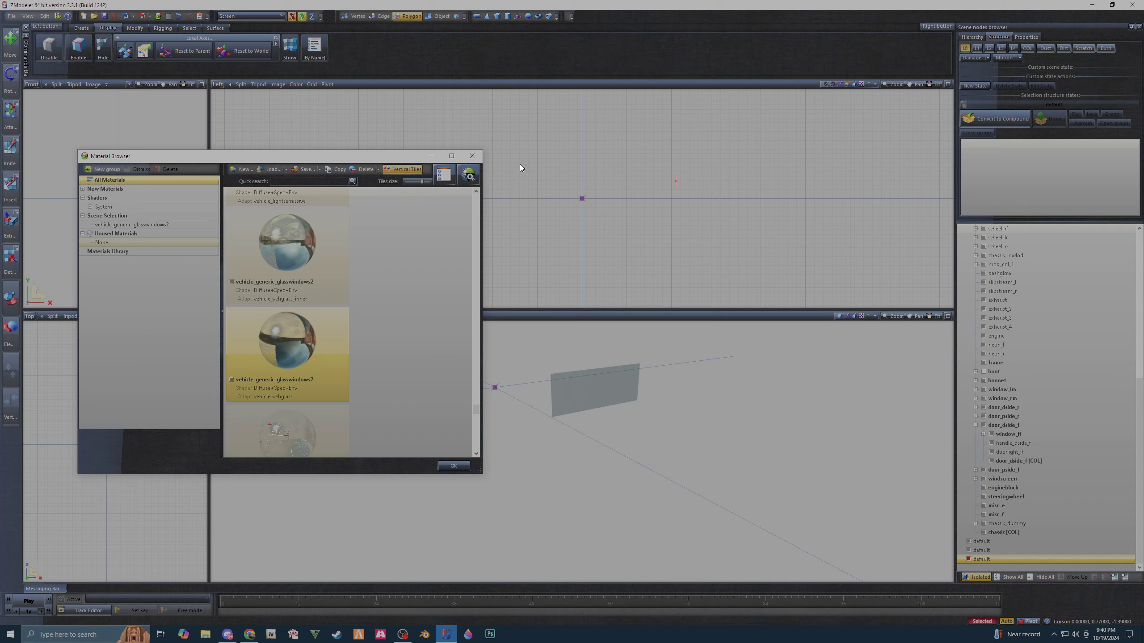
drag(523, 163, 576, 242)
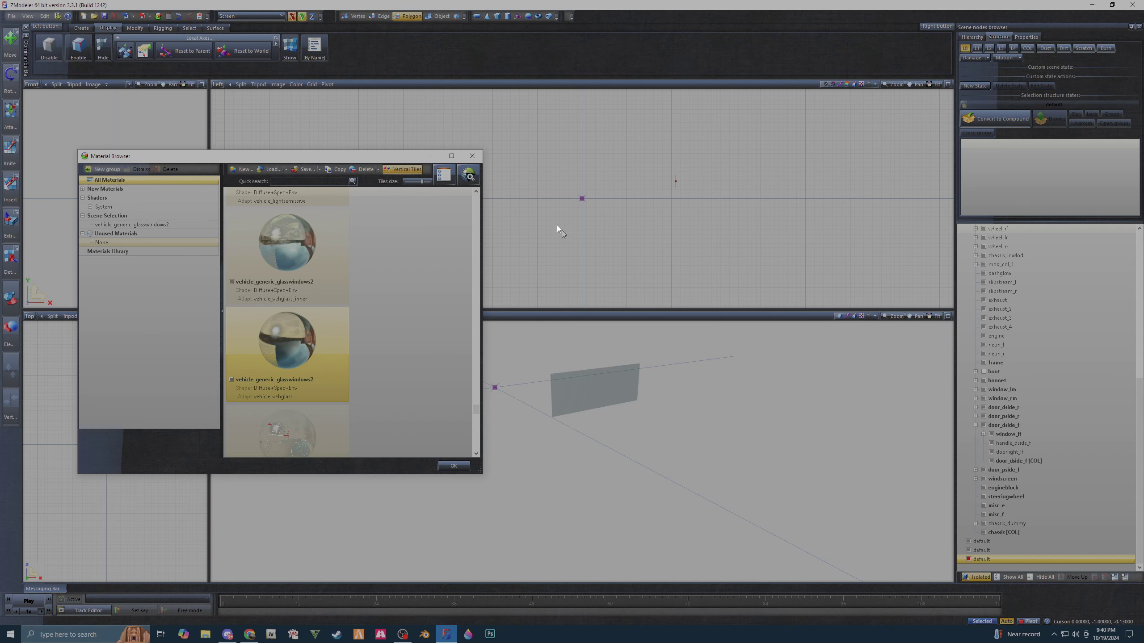
click(472, 155)
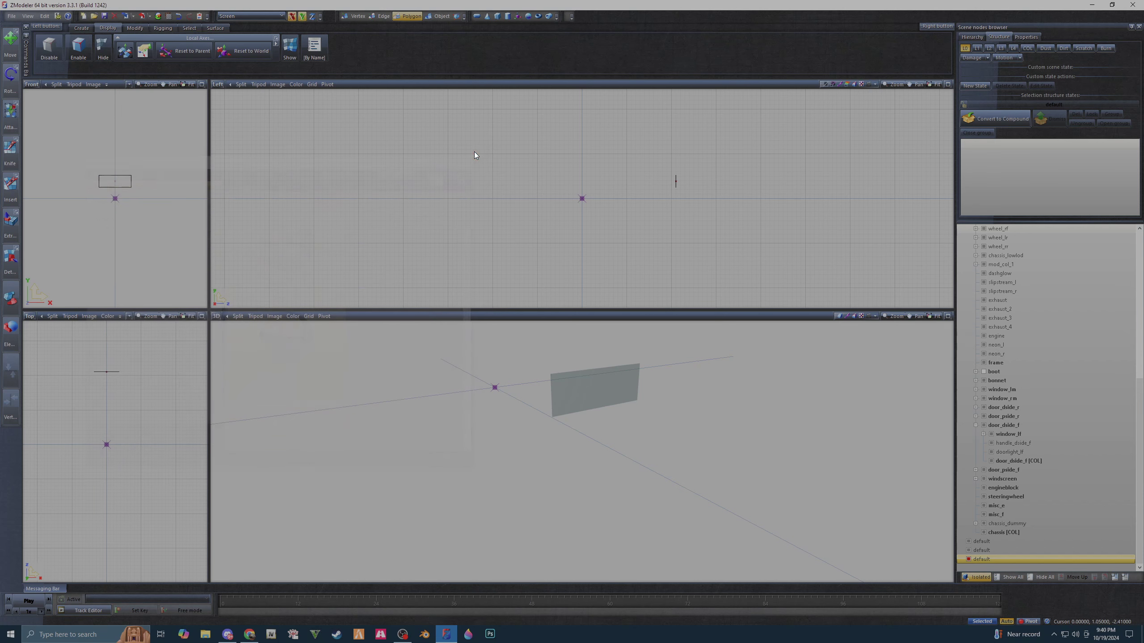
- Generate new UV mapping for the glass panel through Mapping > Edit UV
click(178, 14)
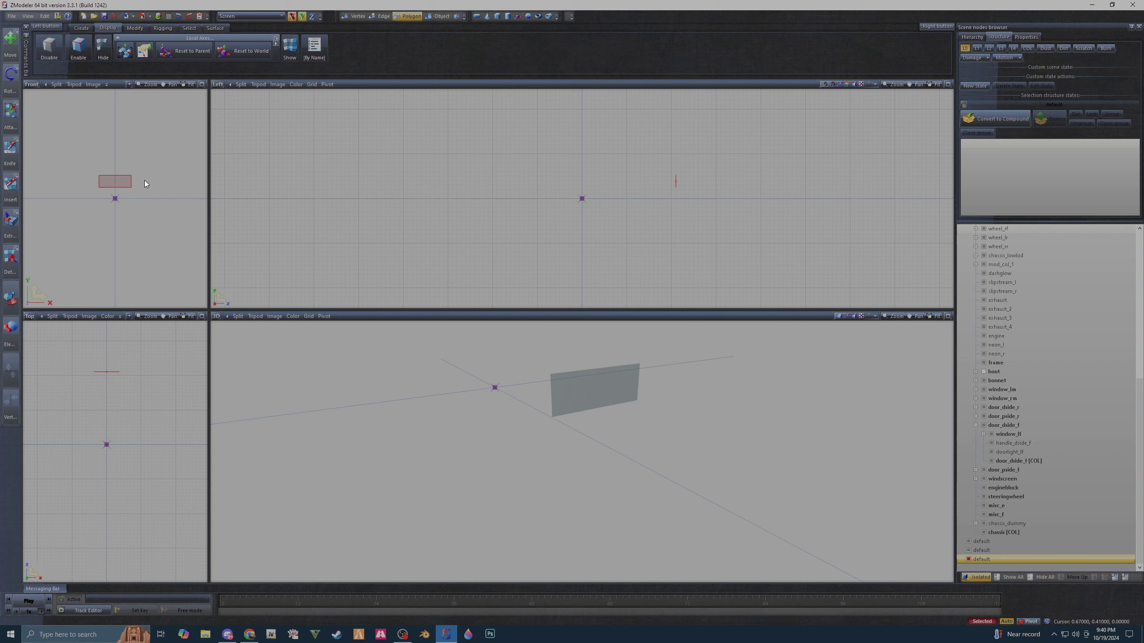
right_click(117, 185)
mouse_move(140, 199)
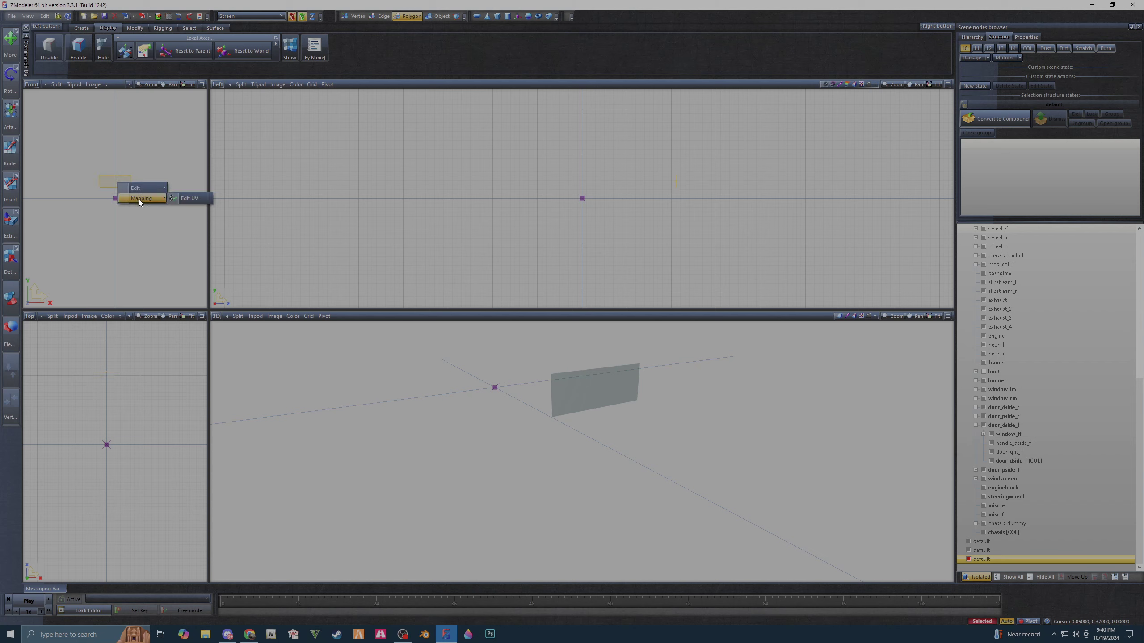
click(187, 198)
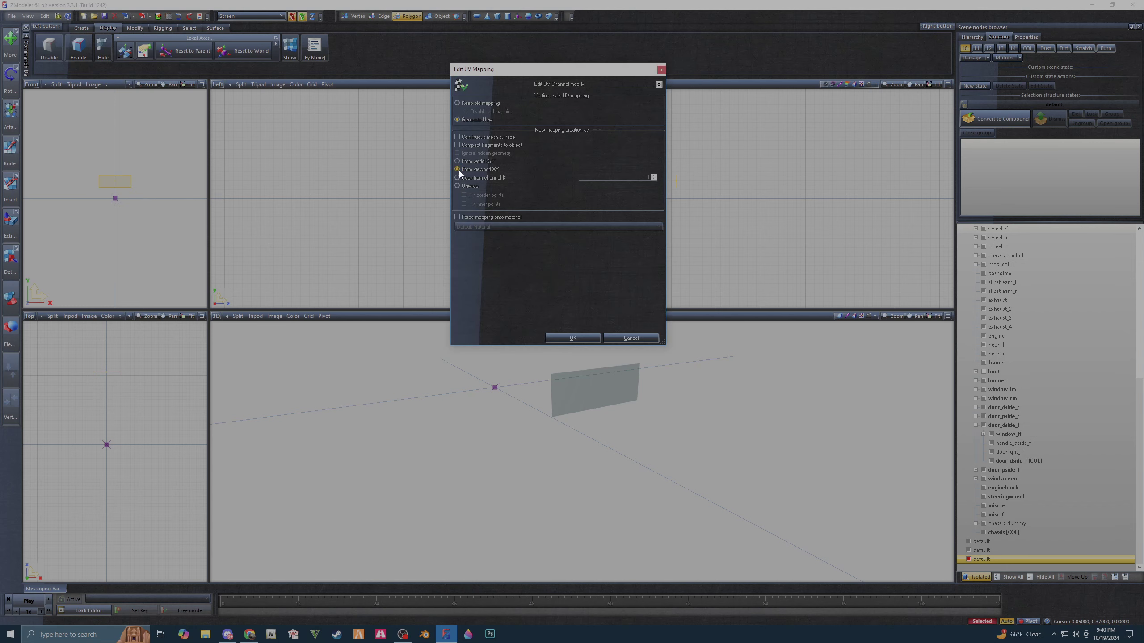
click(573, 338)
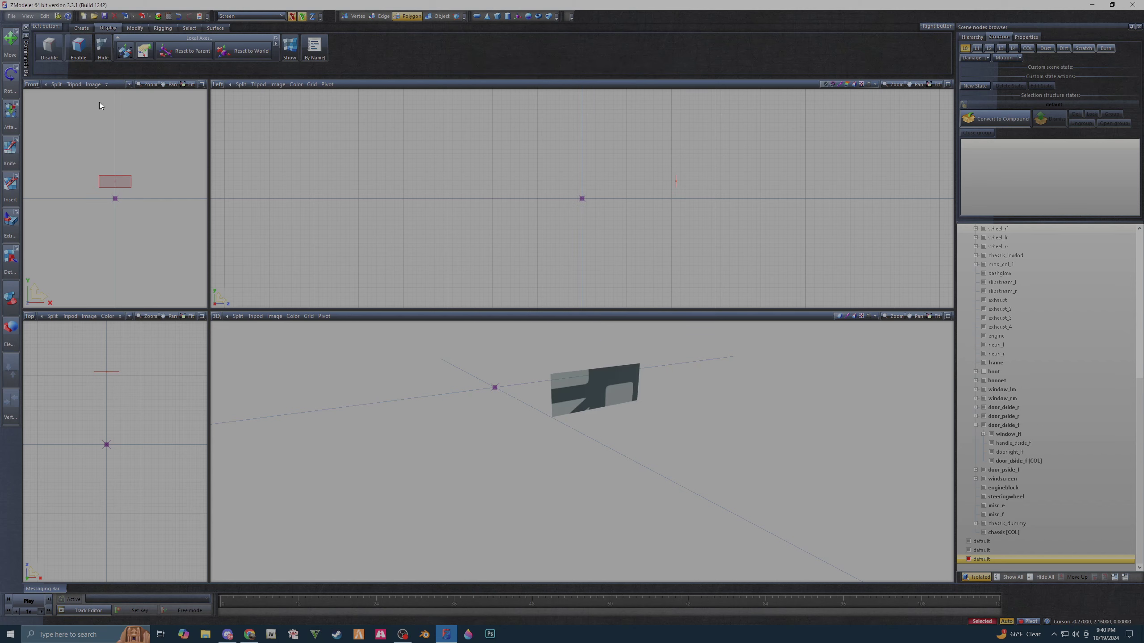
- In the UV Mapper, move the panel's UV rectangle onto the texture's plain grey area
click(31, 84)
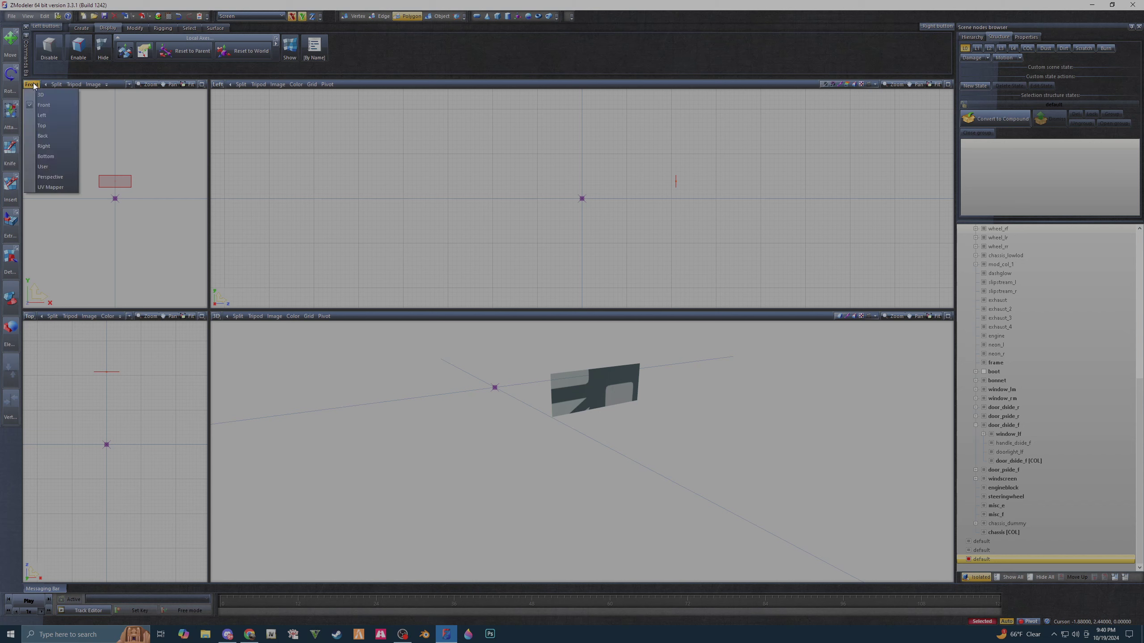
click(56, 188)
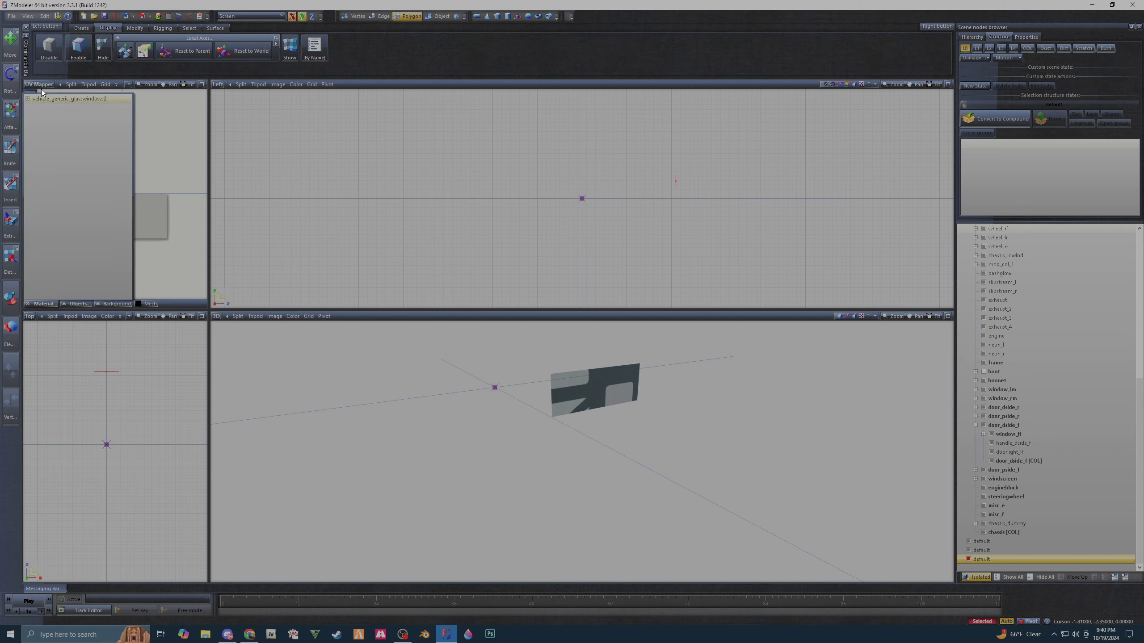
click(52, 99)
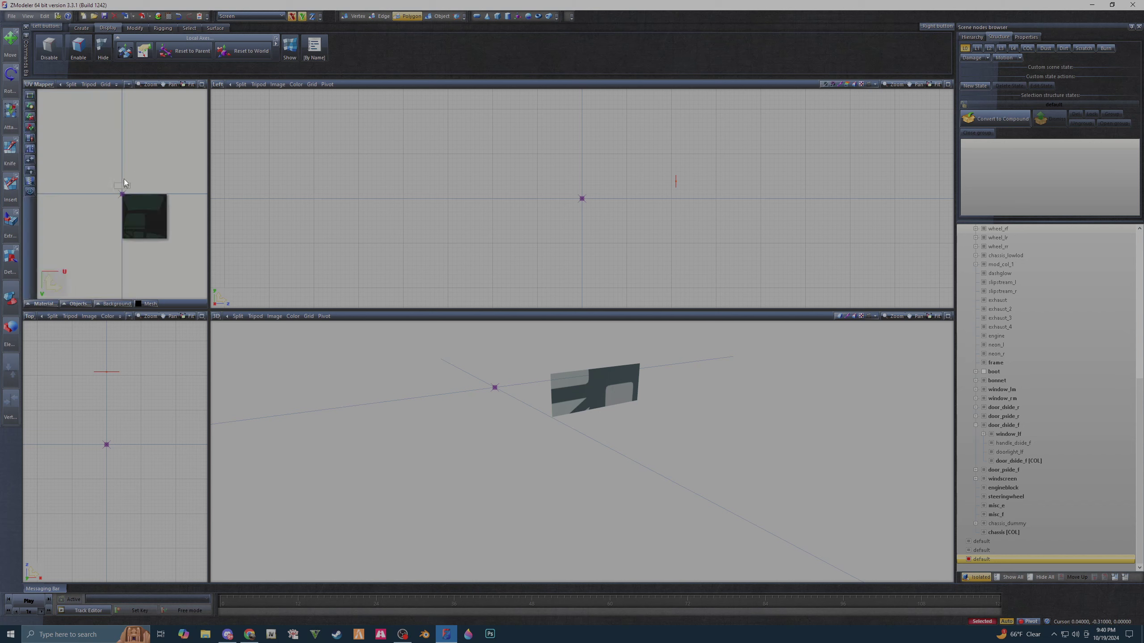
key(4)
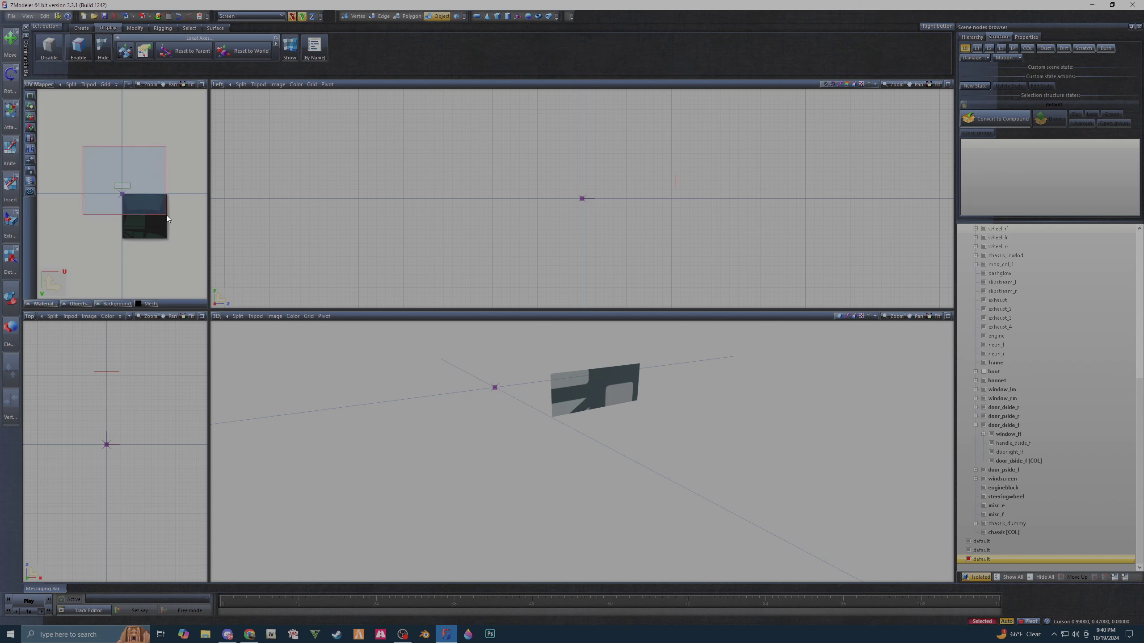
drag(82, 147, 166, 215)
click(144, 27)
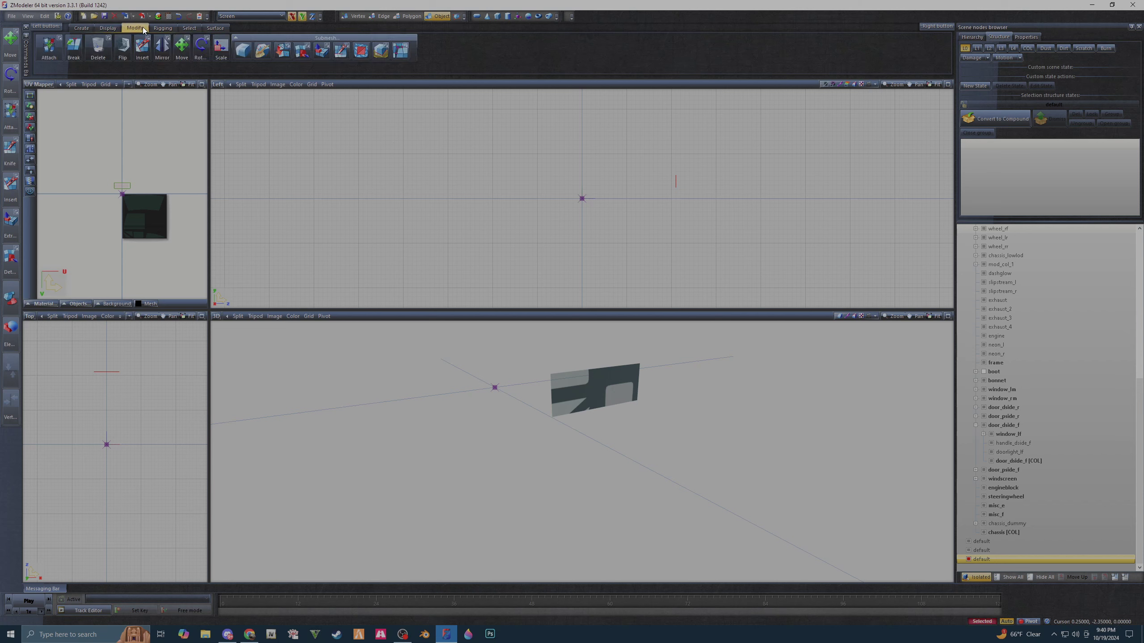
click(181, 58)
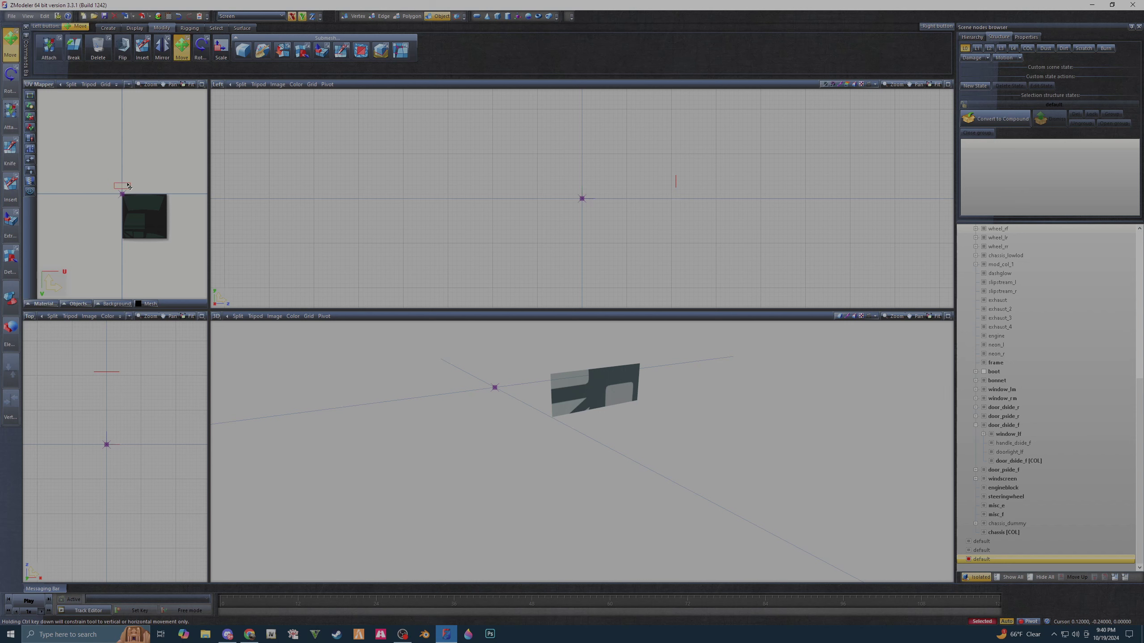
drag(129, 186, 152, 203)
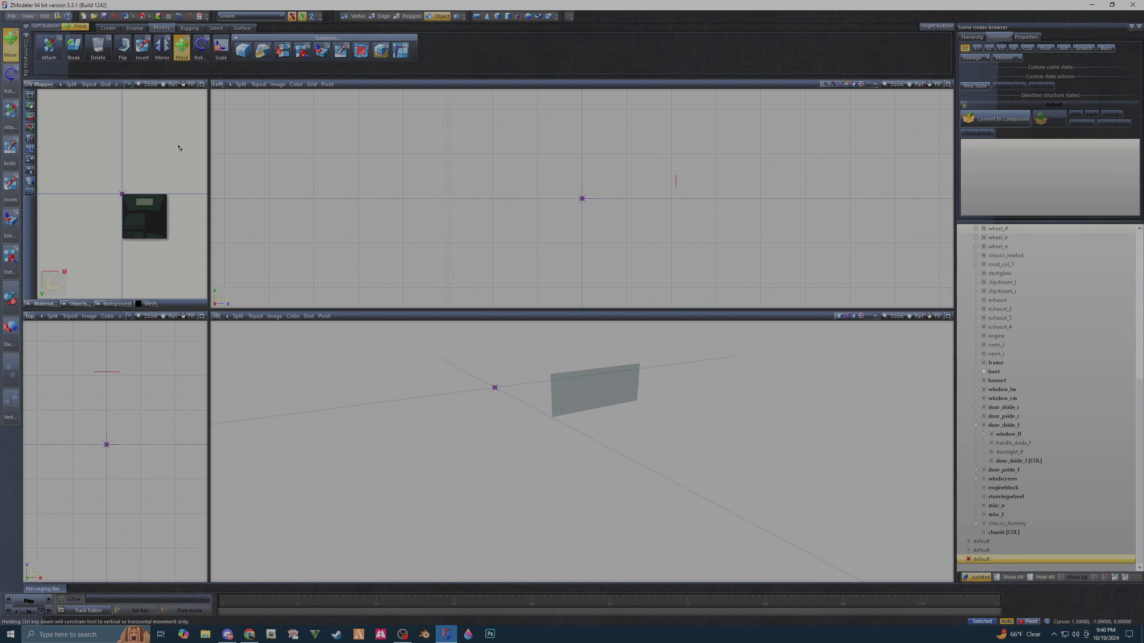
- Return the viewport to Front view and reselect the panel's polygon
click(39, 85)
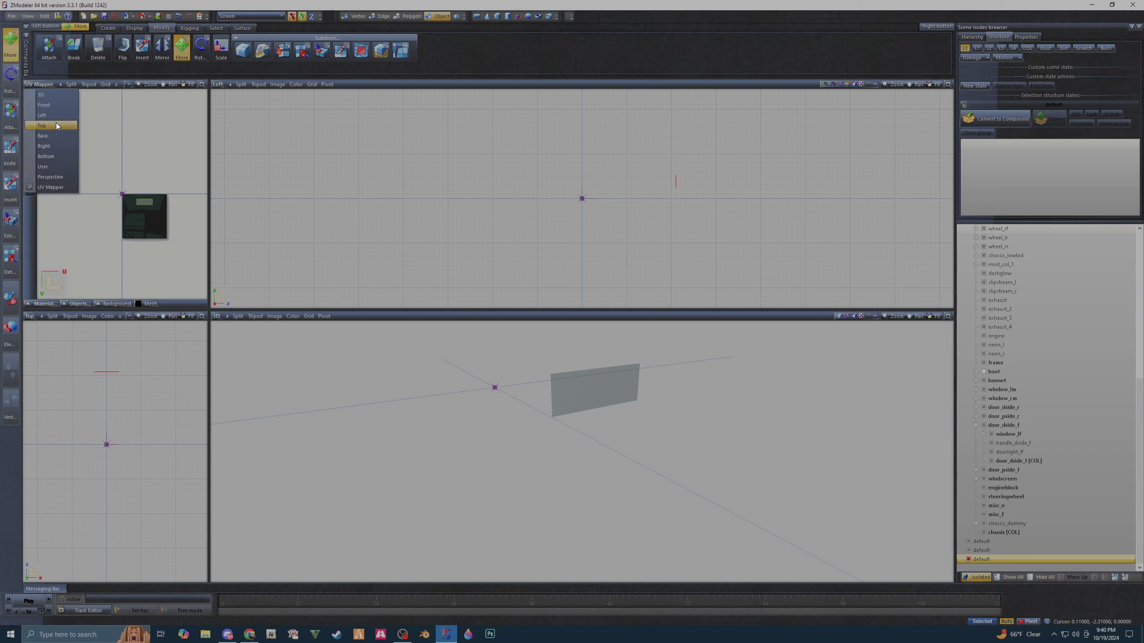
click(51, 104)
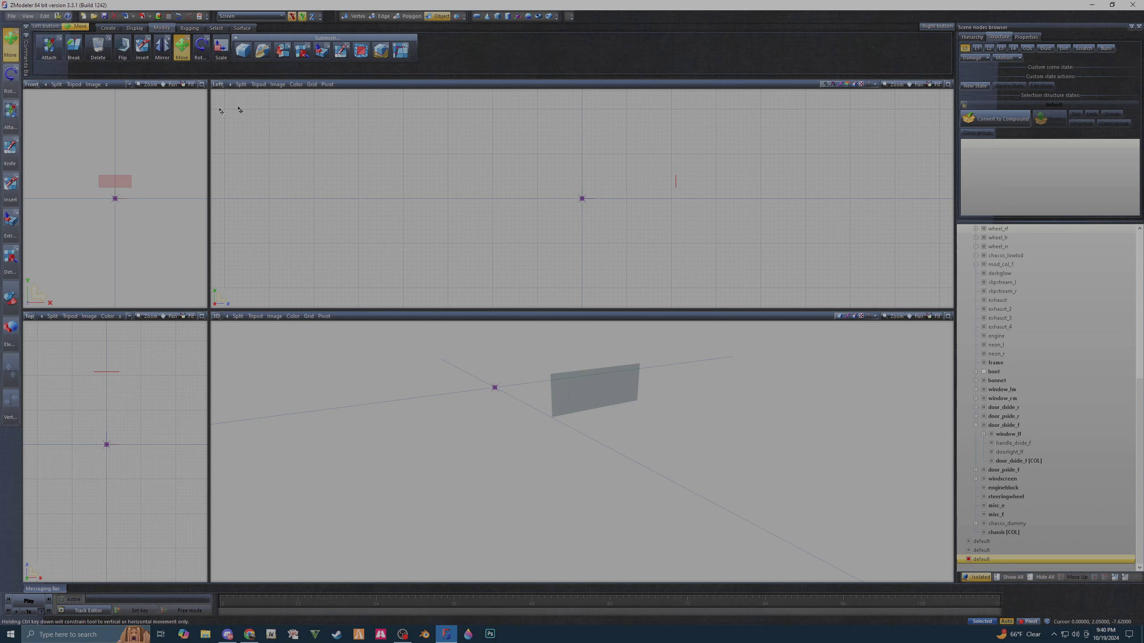
click(407, 16)
click(111, 182)
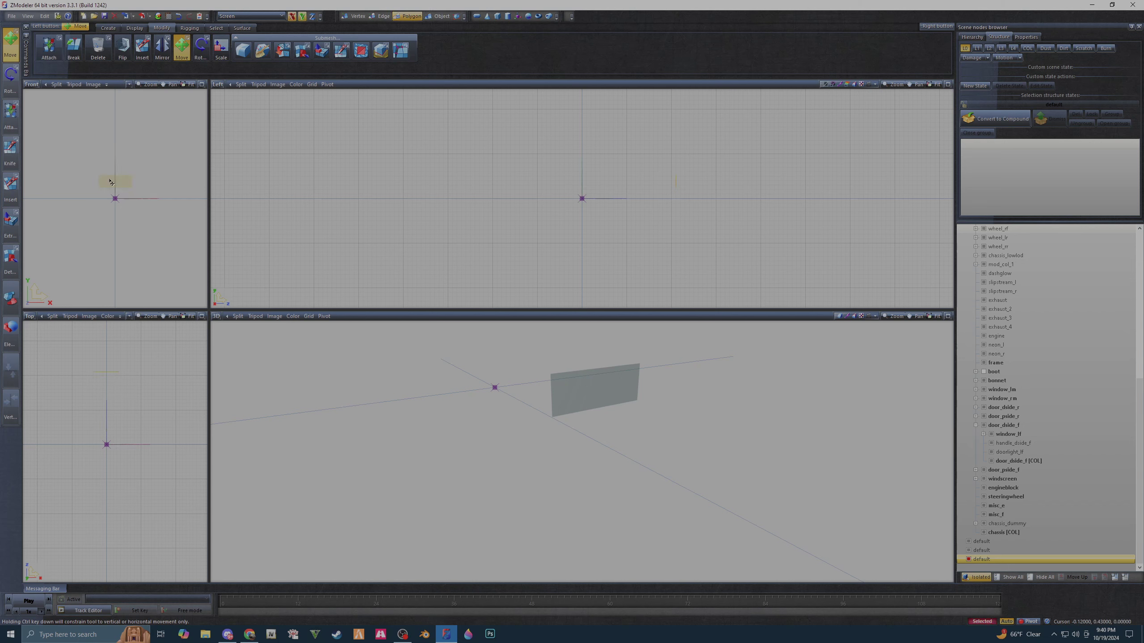
click(139, 212)
drag(127, 148, 129, 201)
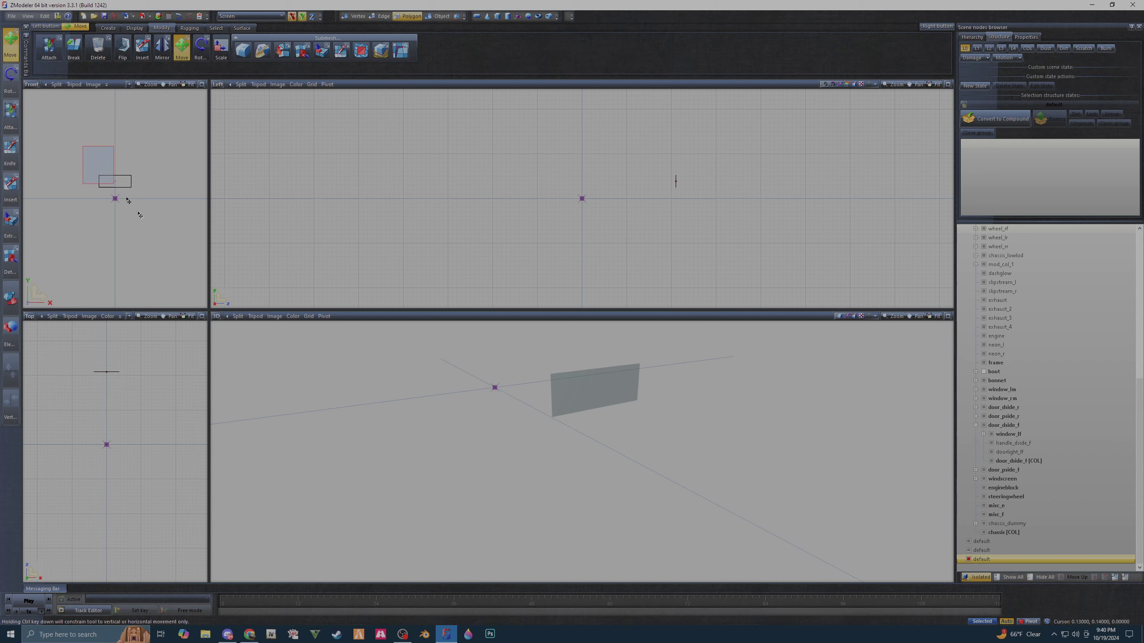
click(241, 28)
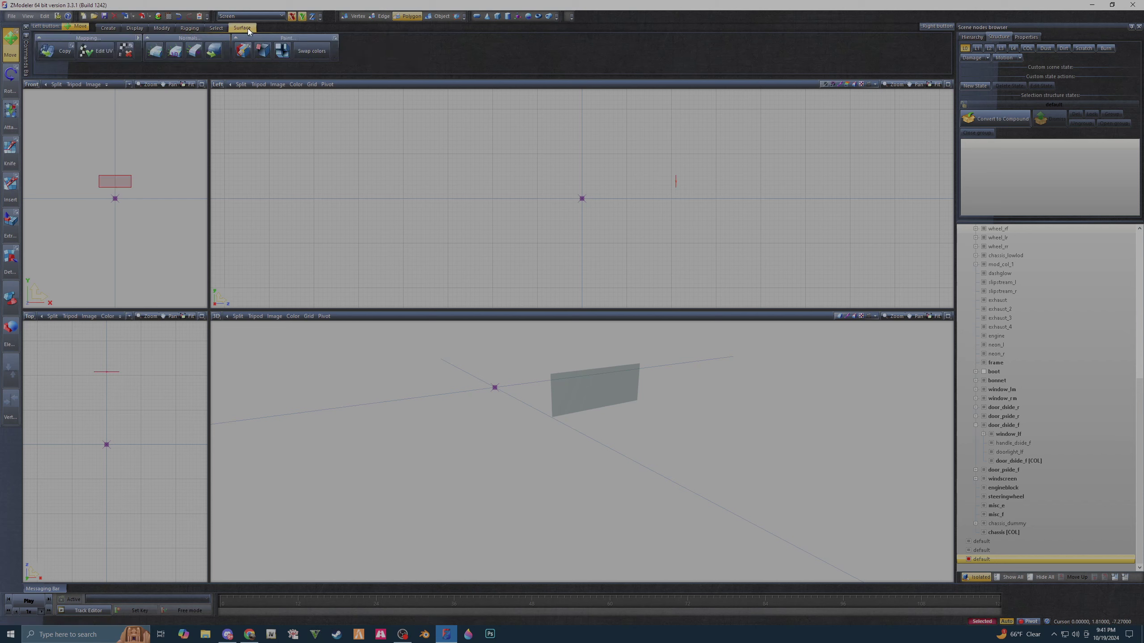
- Set vertex paint to channel A with black and fill the selected polygon
click(336, 40)
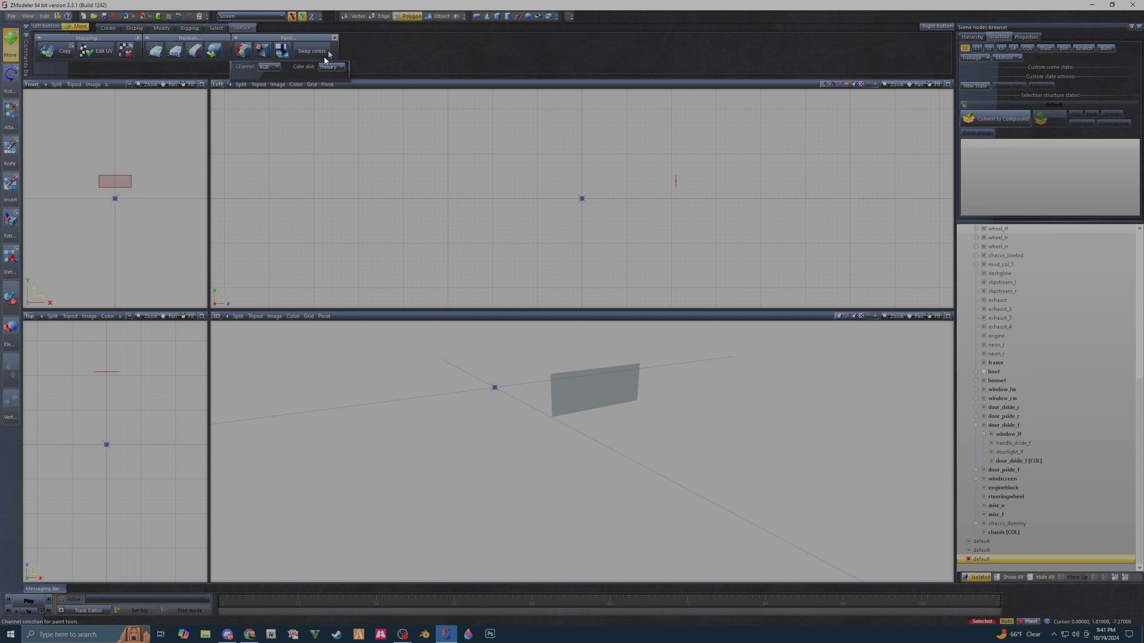
click(275, 68)
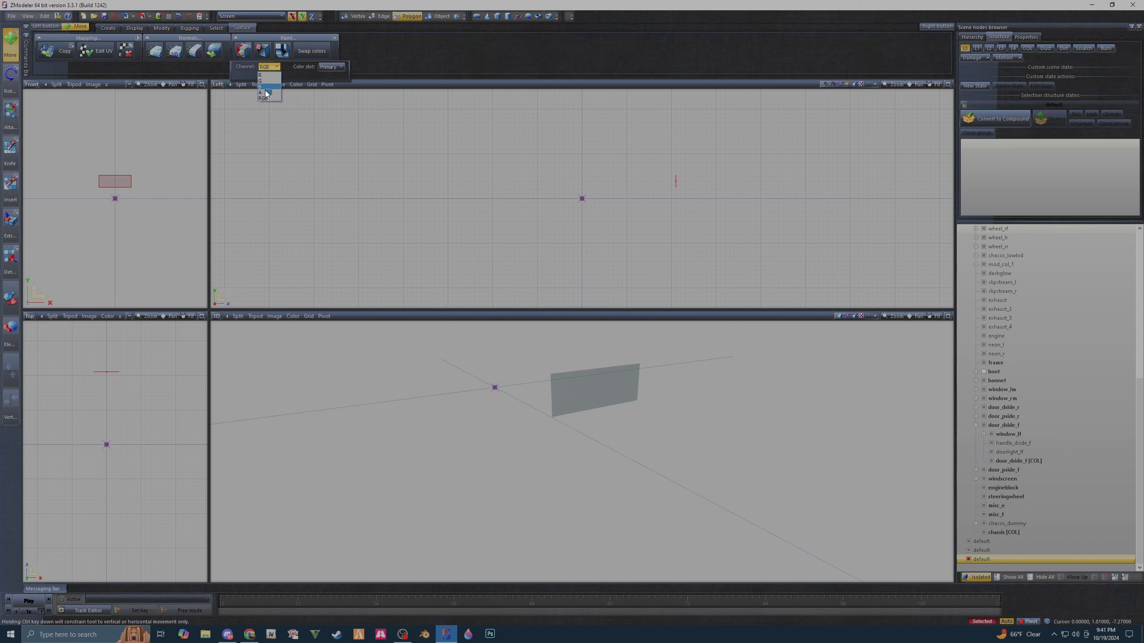
click(266, 93)
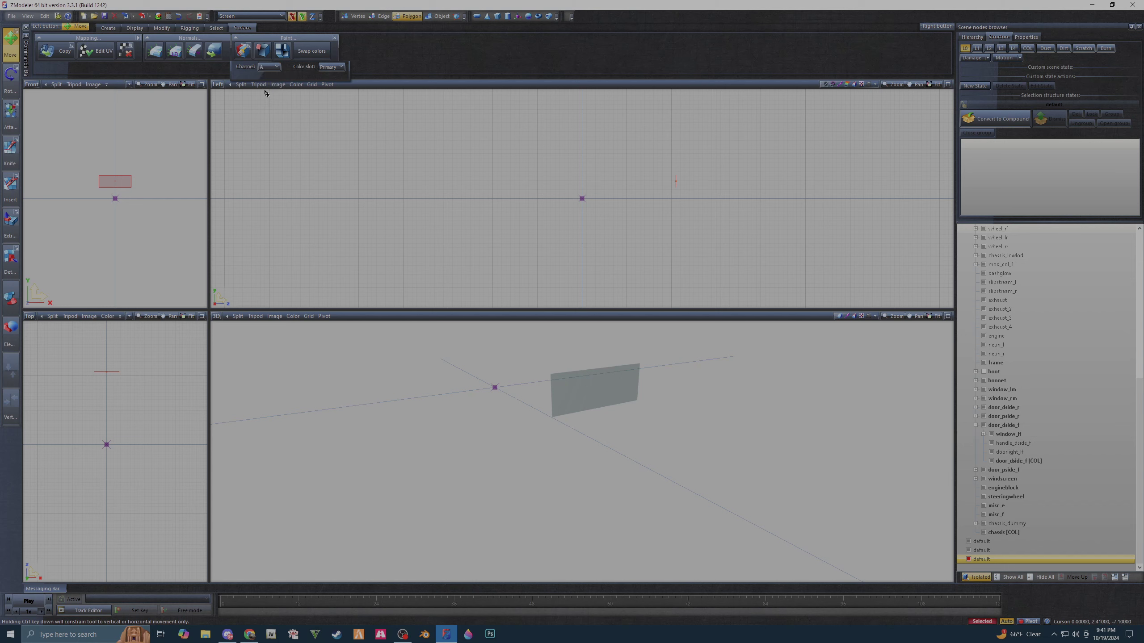
click(249, 48)
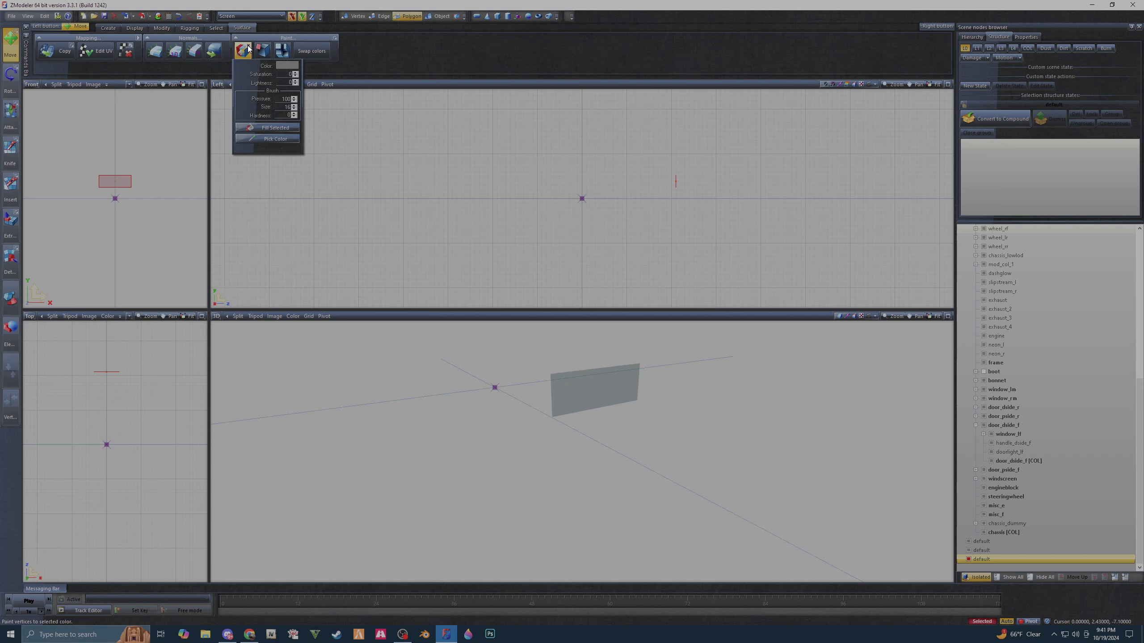
click(280, 66)
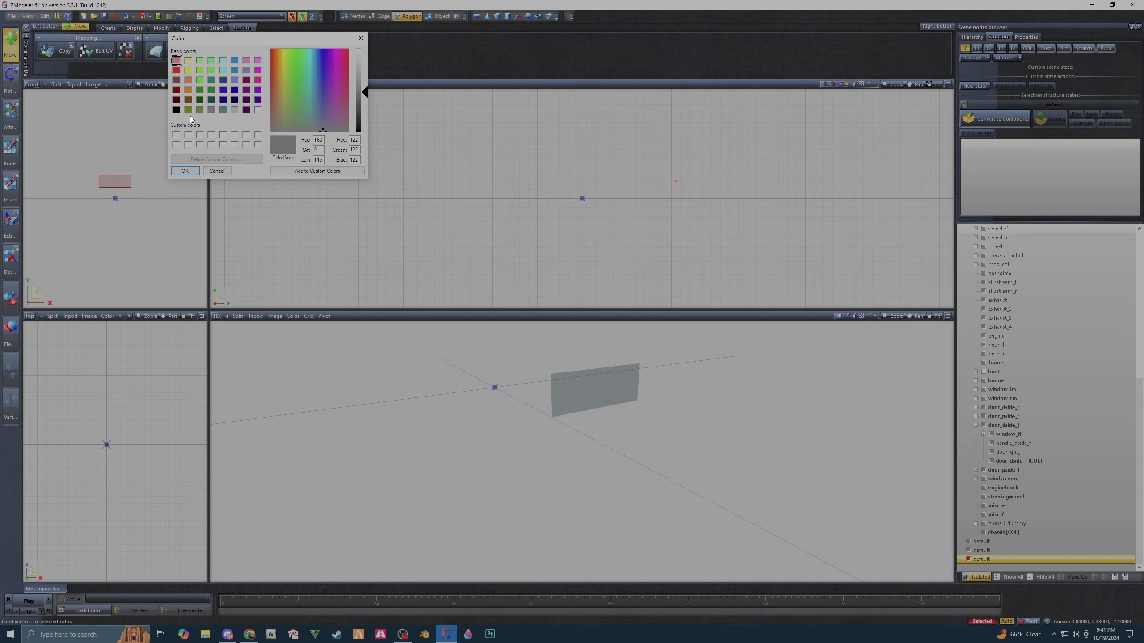
click(176, 109)
click(185, 171)
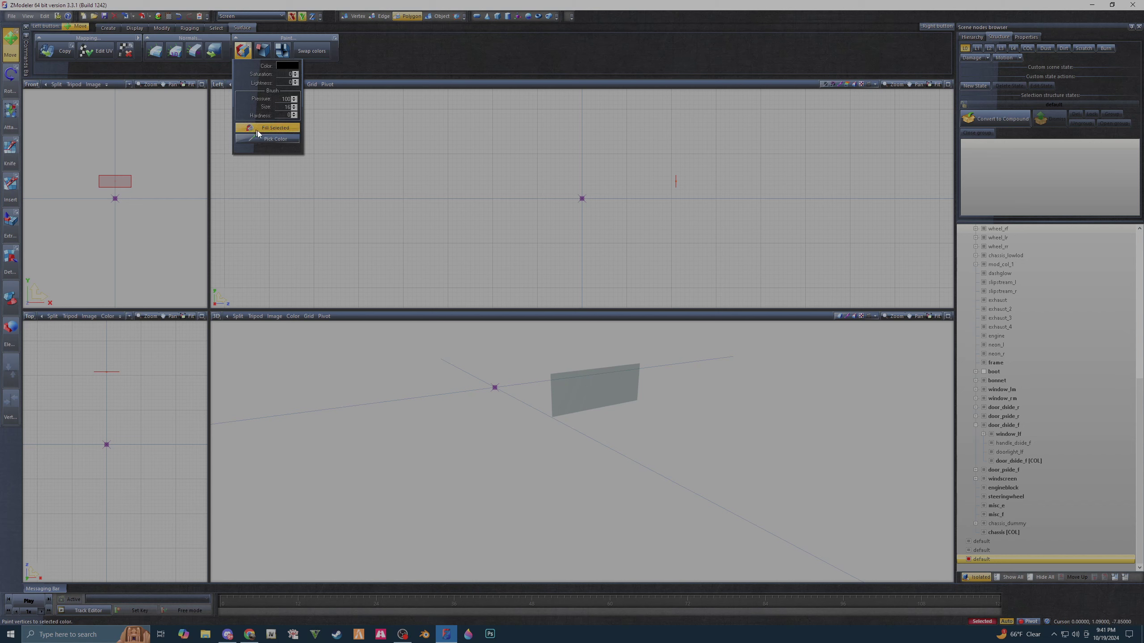
click(270, 128)
click(352, 17)
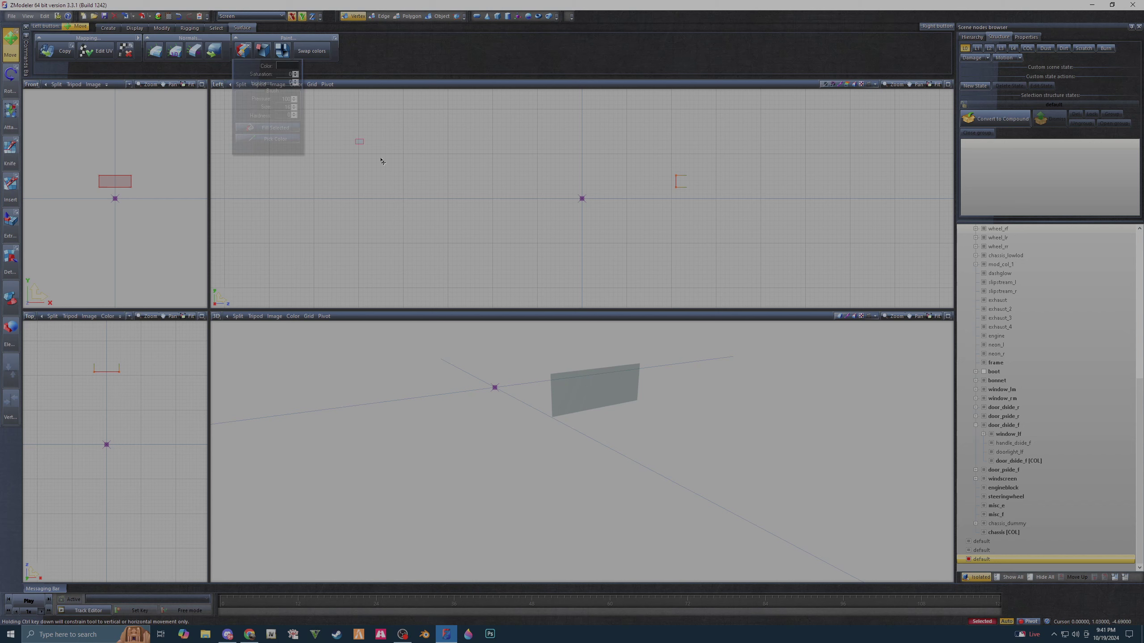
click(420, 17)
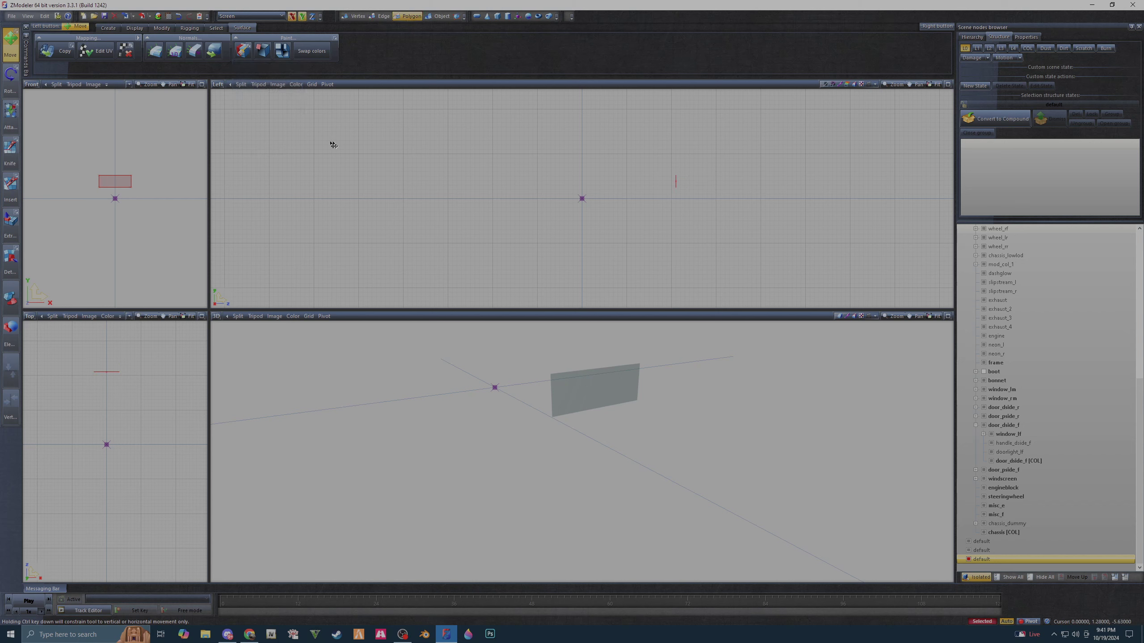
- Deselect the glass panel, turn off isolation and orbit to view the trunk's subwoofer box
key(4)
click(430, 185)
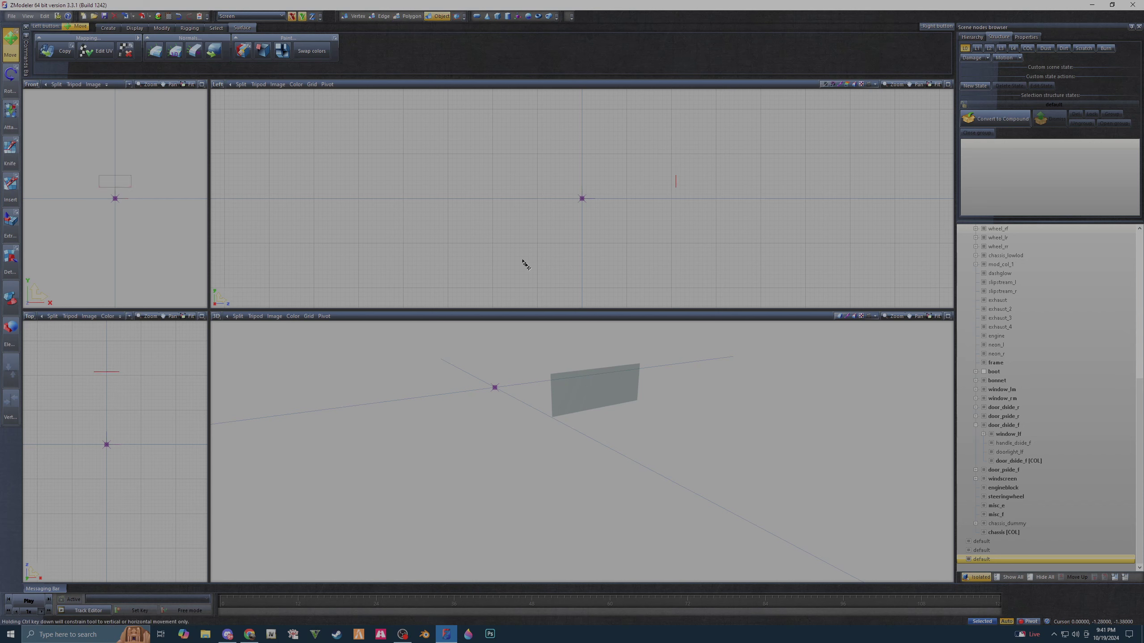
click(983, 579)
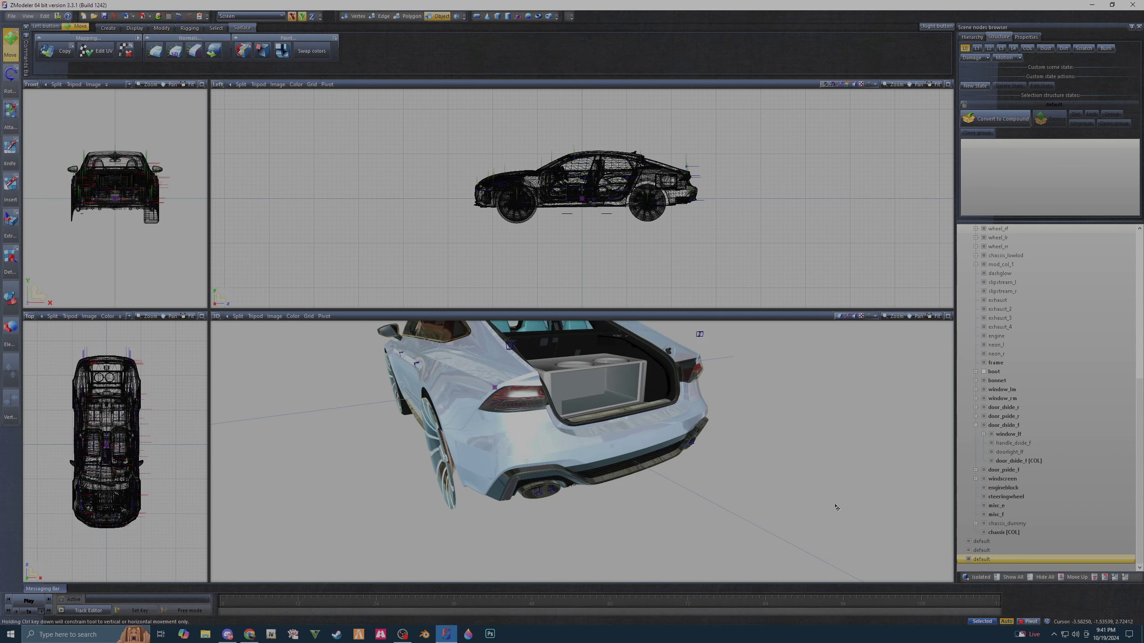
mouse_move(878, 532)
middle_down()
mouse_move(812, 508)
mouse_move(828, 511)
middle_up()
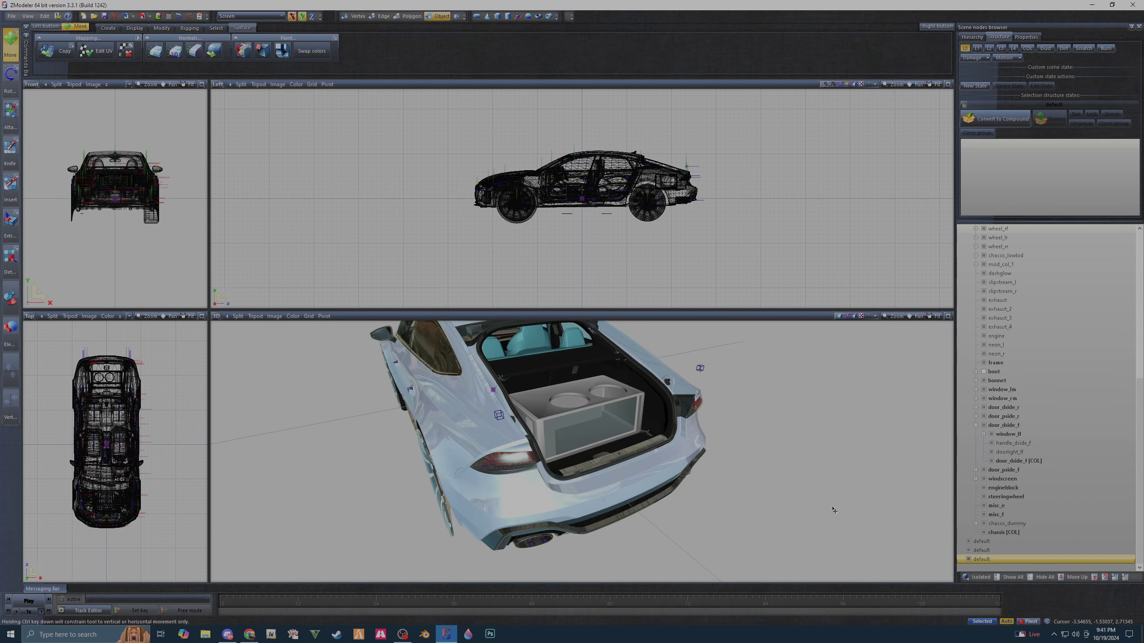
scroll(621, 431, up, 4)
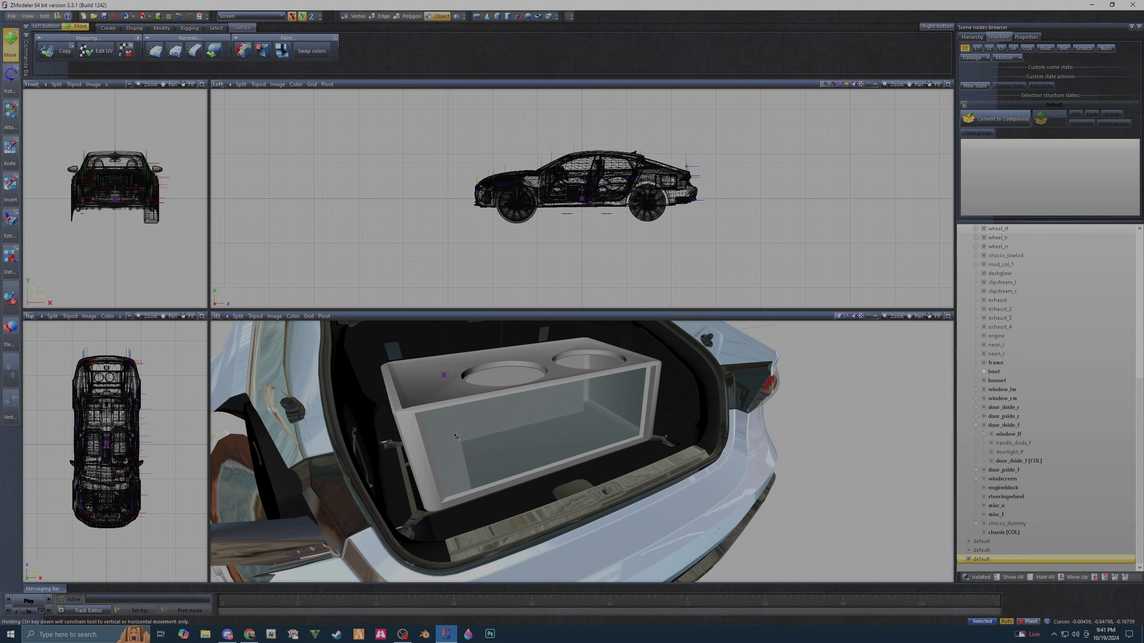
scroll(443, 423, down, 5)
scroll(442, 406, down, 1)
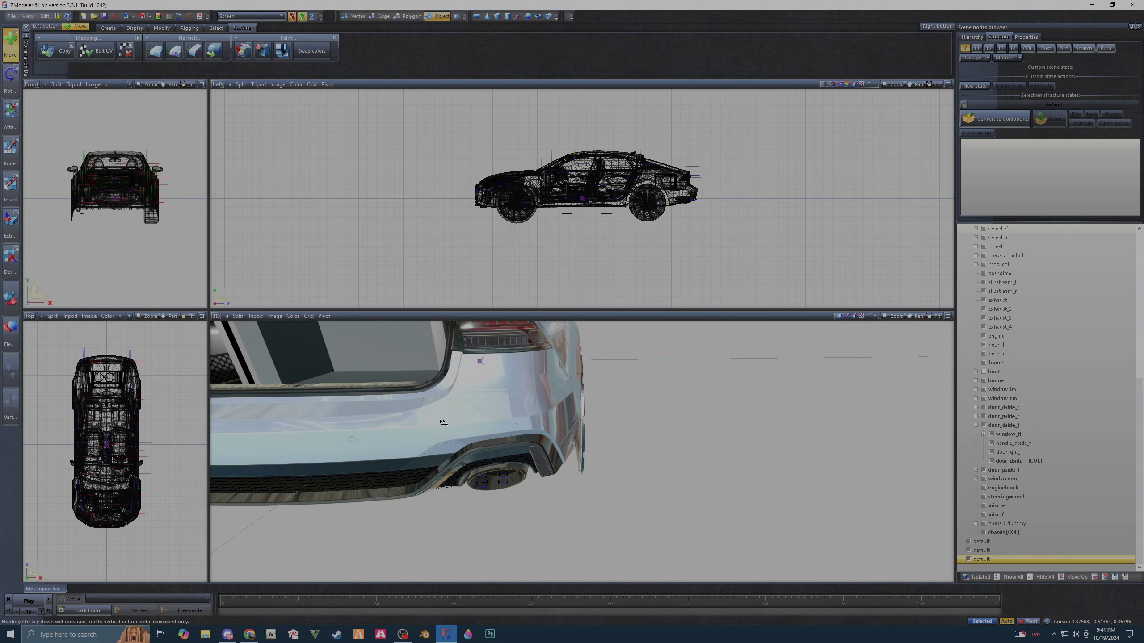
scroll(440, 387, down, 3)
scroll(439, 378, down, 1)
scroll(439, 378, up, 2)
scroll(450, 406, up, 3)
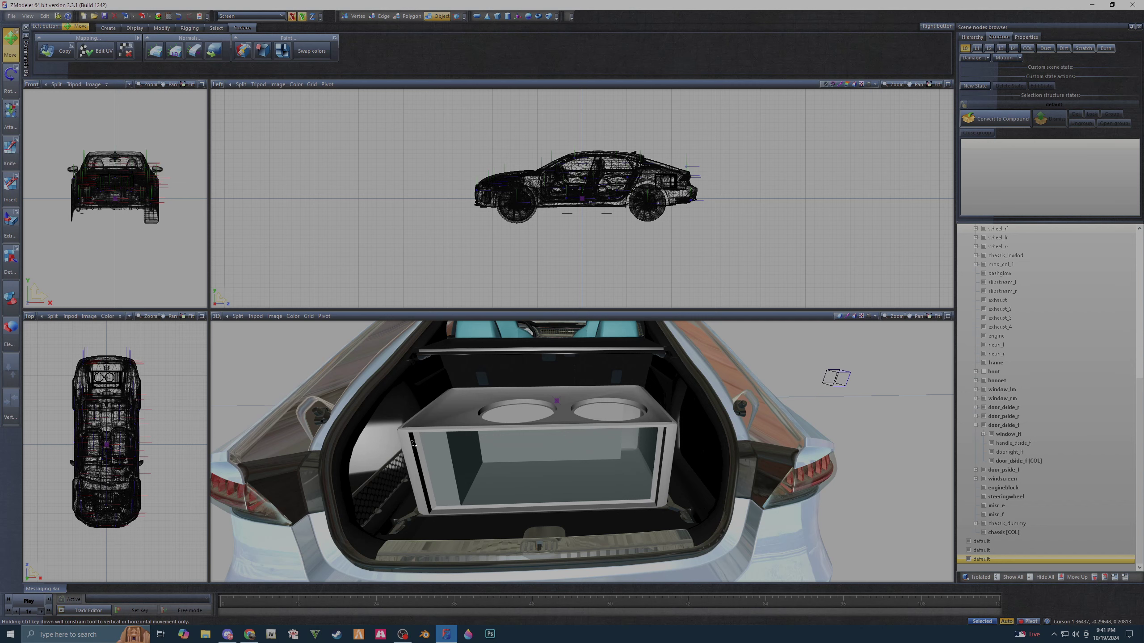
scroll(492, 455, up, 2)
middle_drag(493, 455, 494, 455)
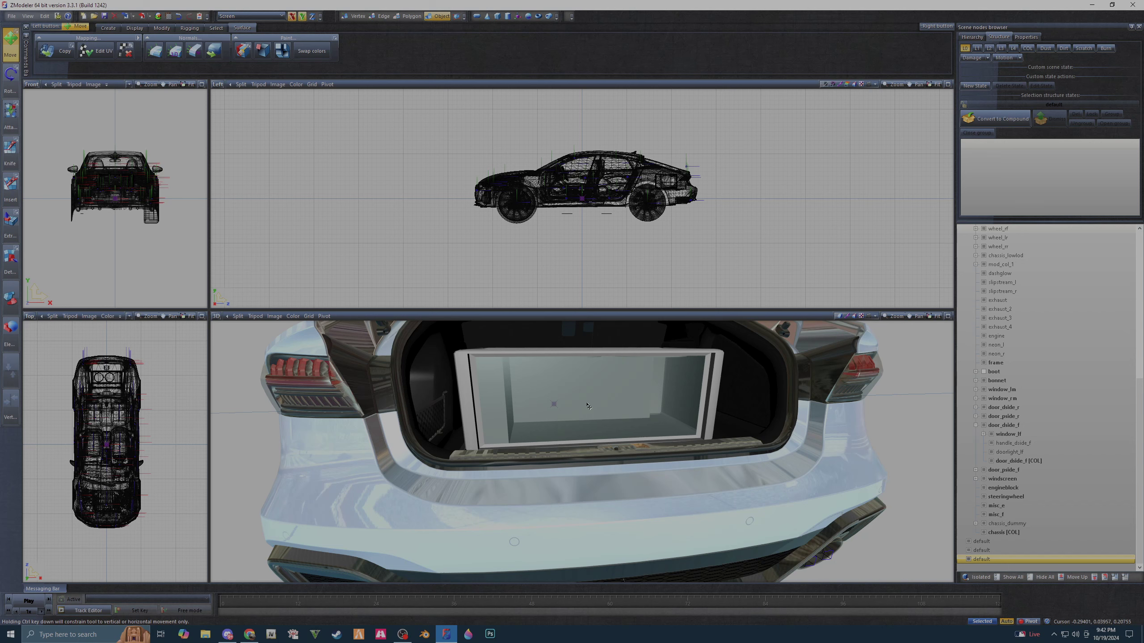
- Check the car from a straight-on rear view, then minimize ZModeler to the desktop
scroll(624, 405, down, 5)
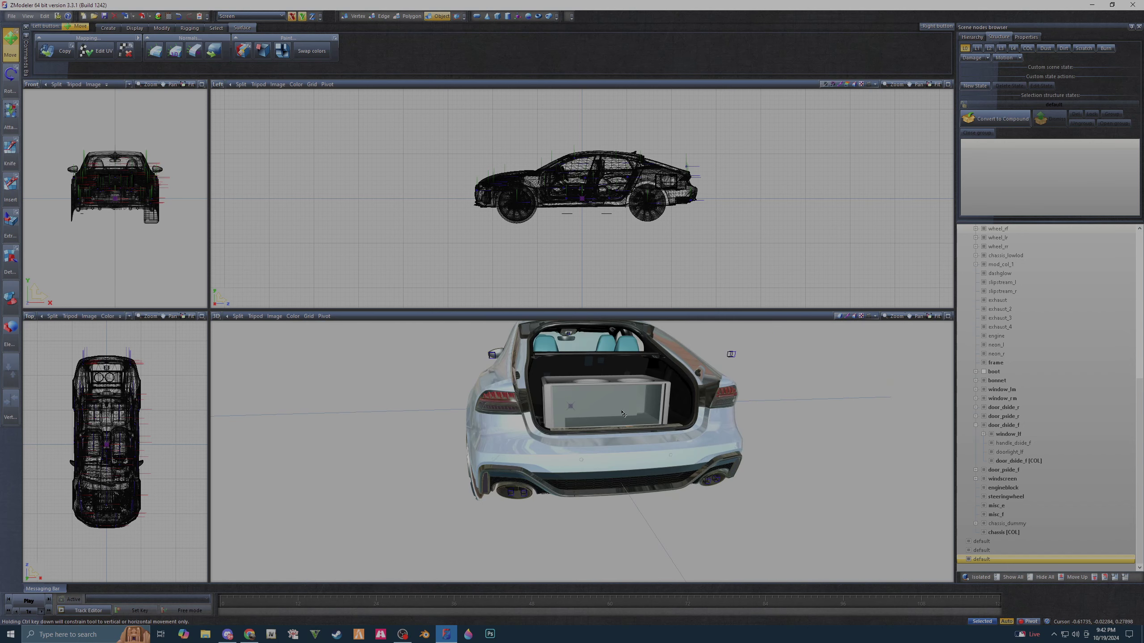
alt+middle_drag(766, 419, 534, 439)
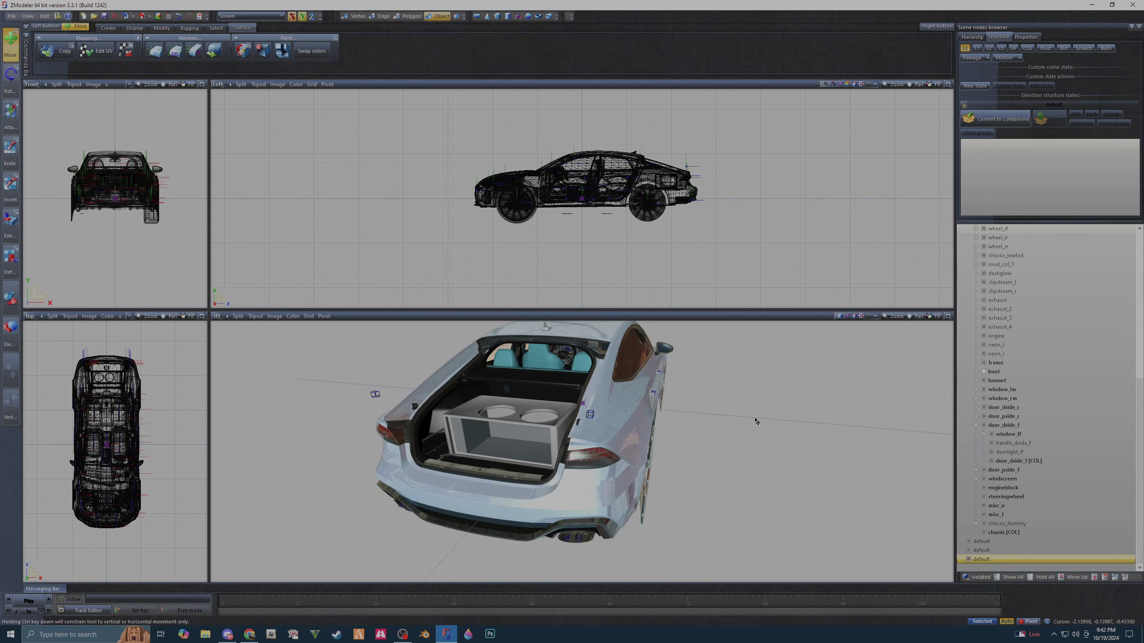
click(552, 432)
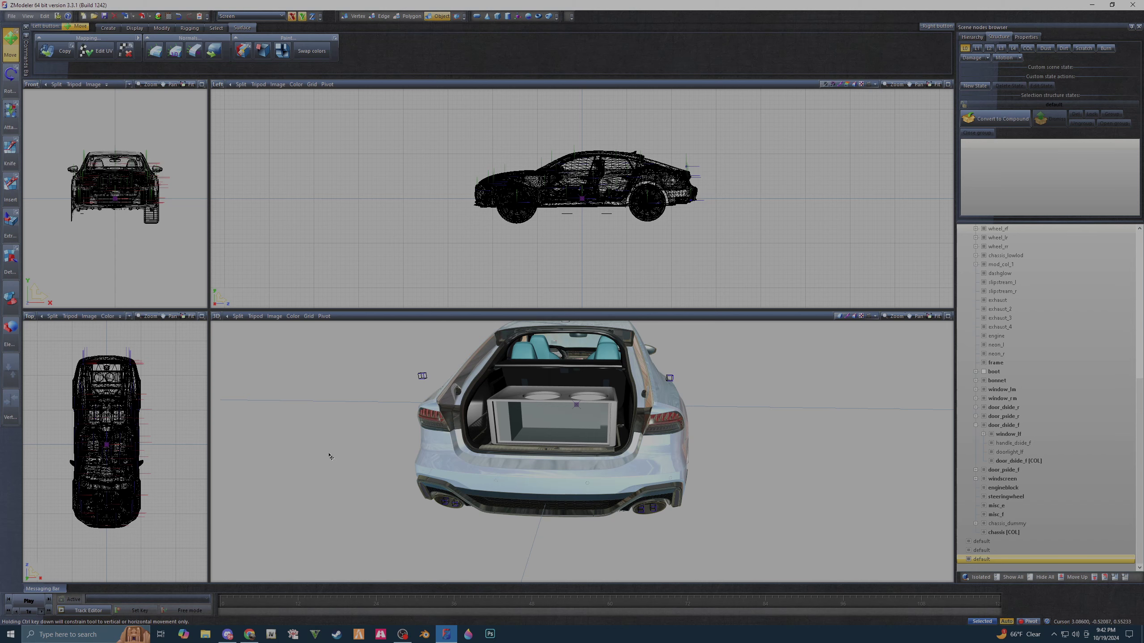
click(1091, 4)
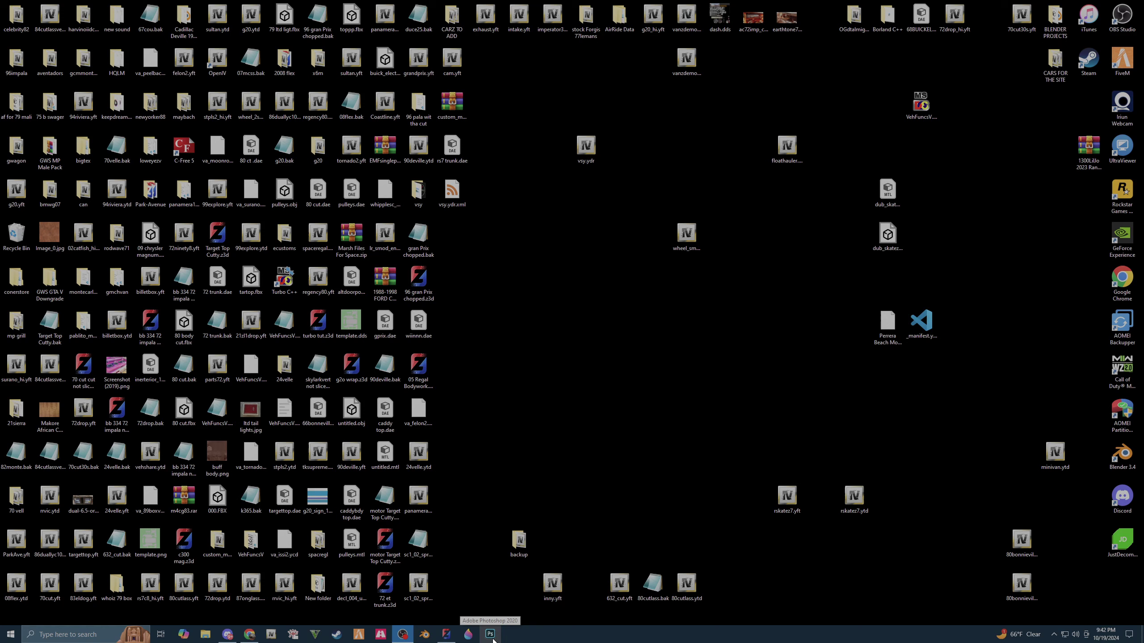
- Launch Paint 3D and set the canvas width and height to 1080 px each
click(468, 636)
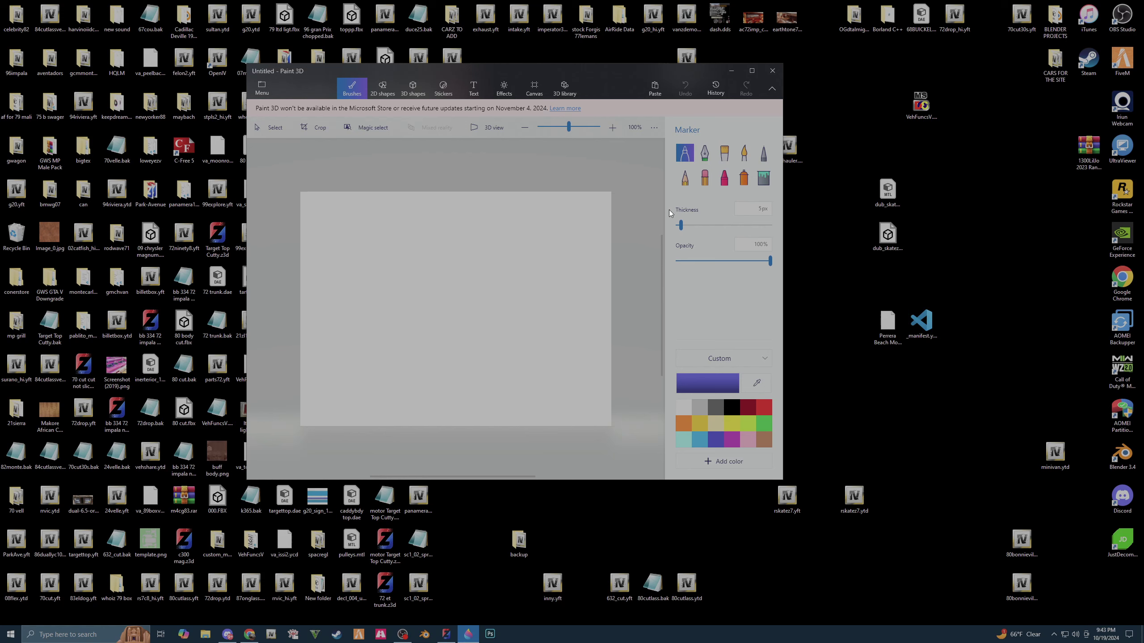
click(534, 88)
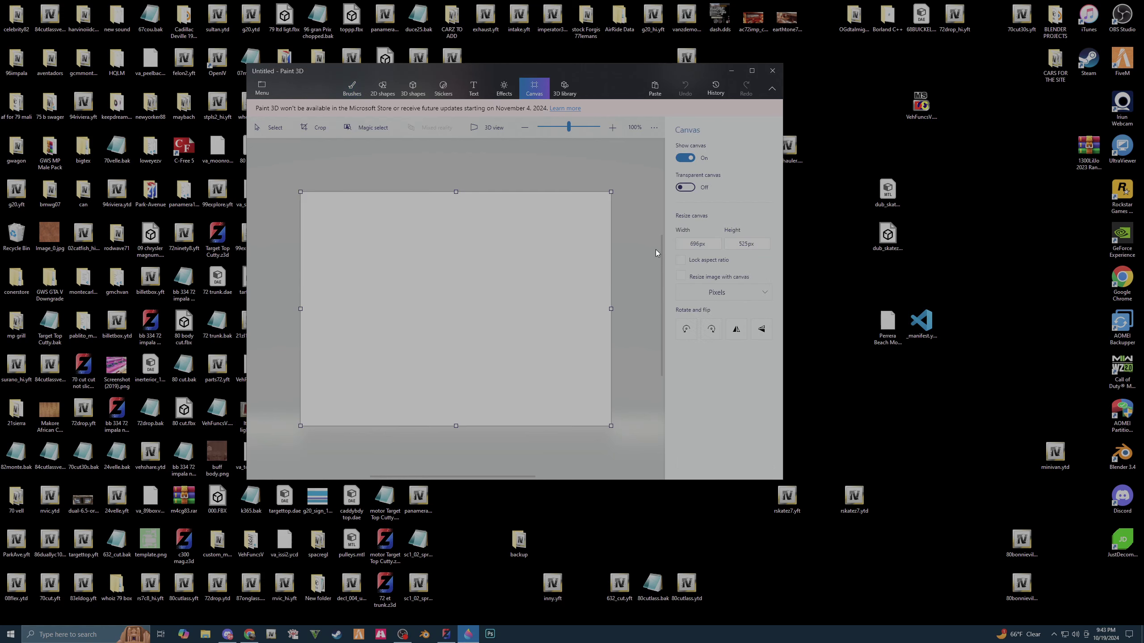
double_click(688, 242)
text(192)
text(02)
text(20)
double_click(750, 248)
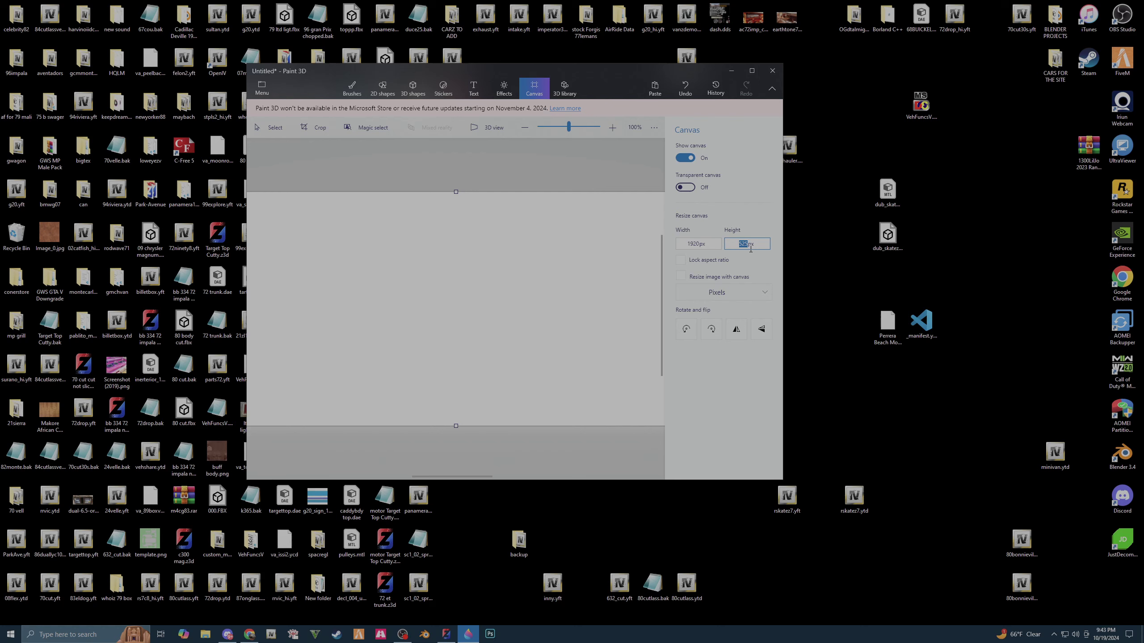
double_click(695, 246)
text(108)
double_click(740, 246)
text(1080)
key(Return)
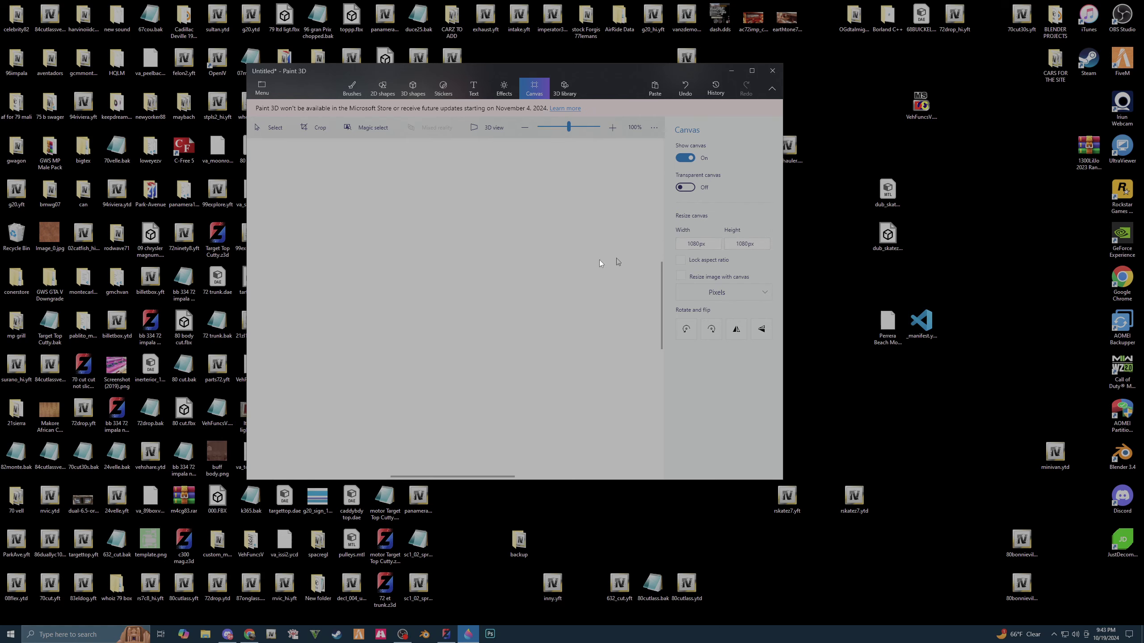
scroll(543, 315, down, 2)
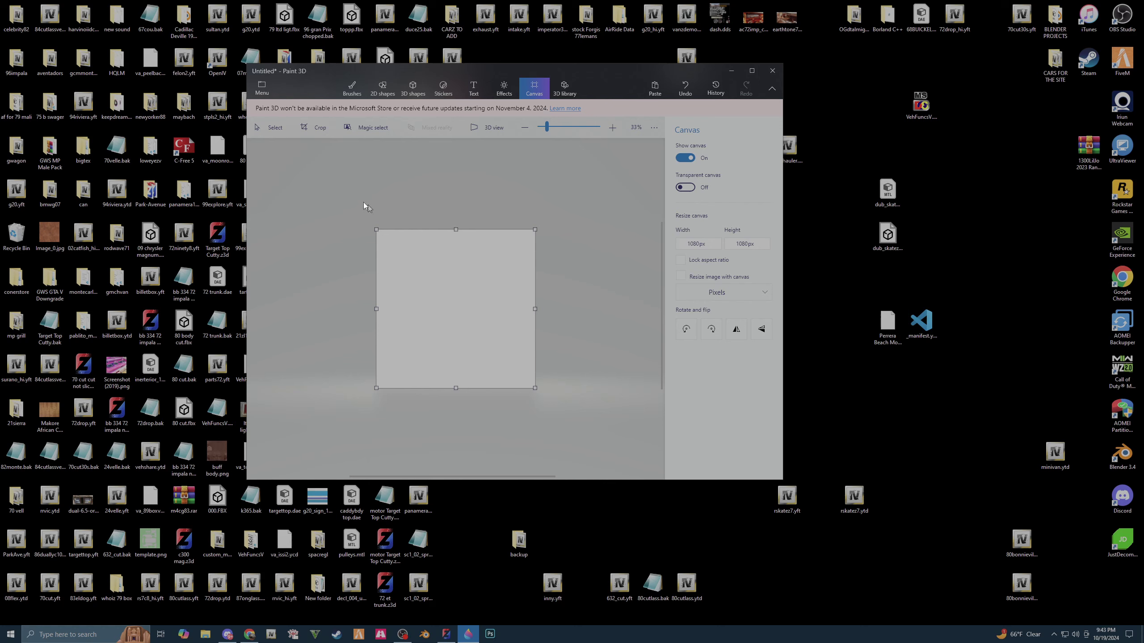
- Switch to the 2D text tool and set the text size to 94
click(483, 91)
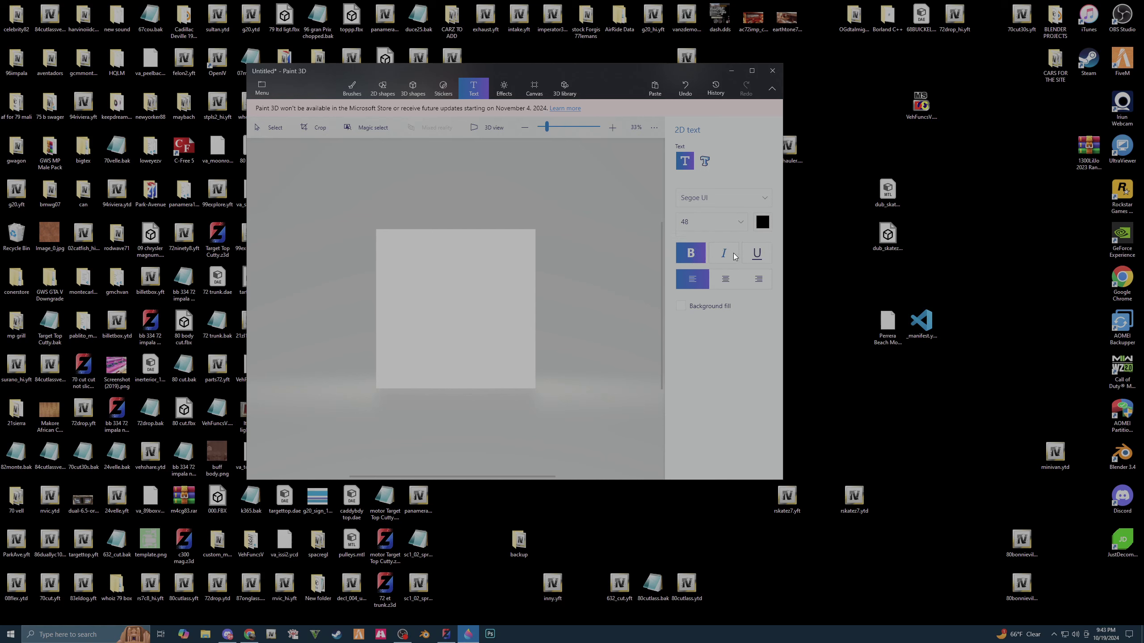
click(740, 222)
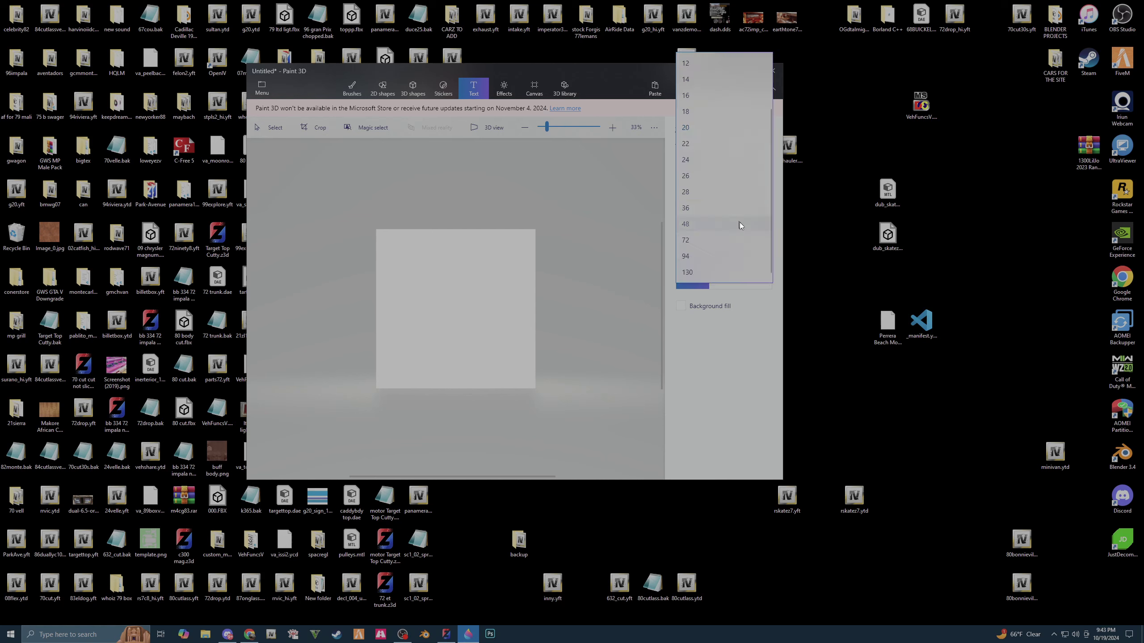
click(693, 256)
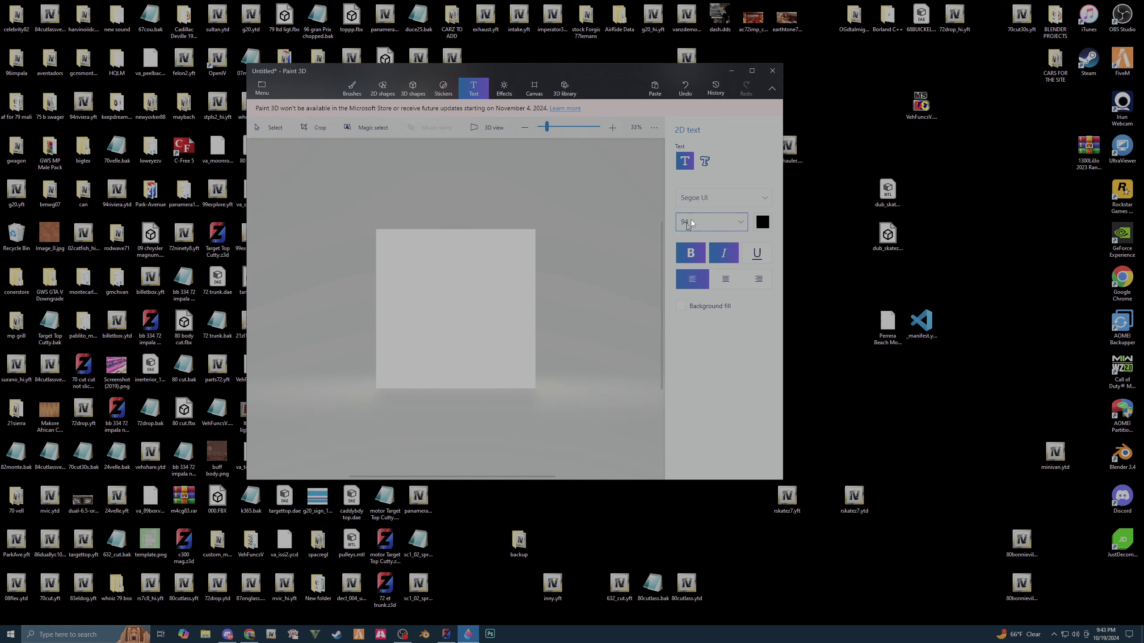
- Choose the Eastwood font and start a text box near the canvas centre
click(723, 199)
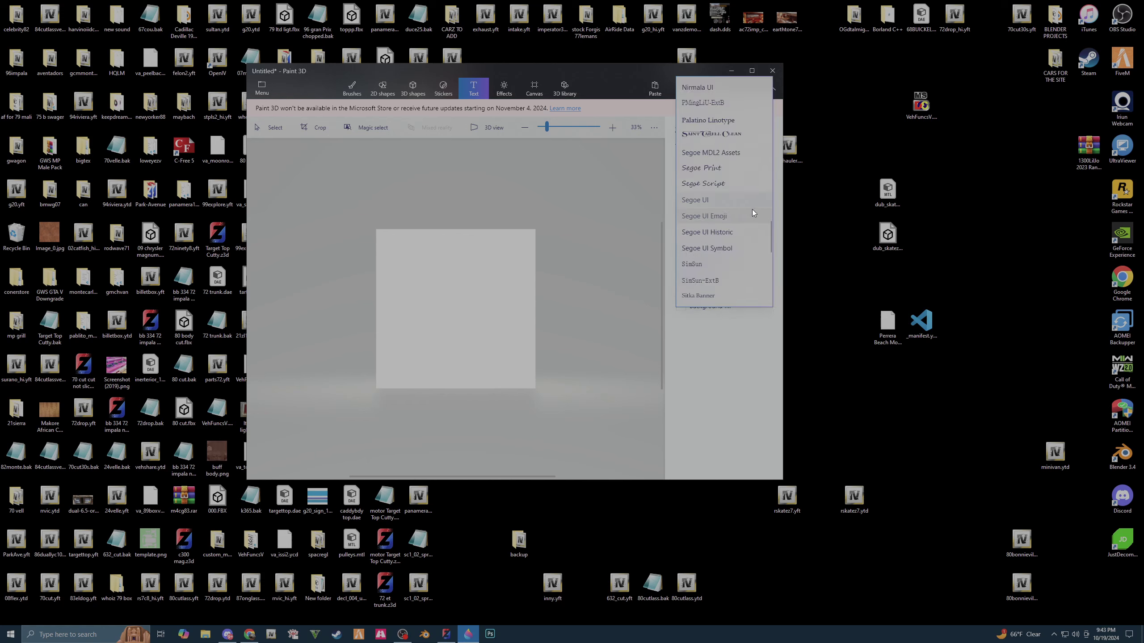
scroll(719, 207, up, 2)
scroll(719, 201, up, 3)
scroll(719, 199, up, 3)
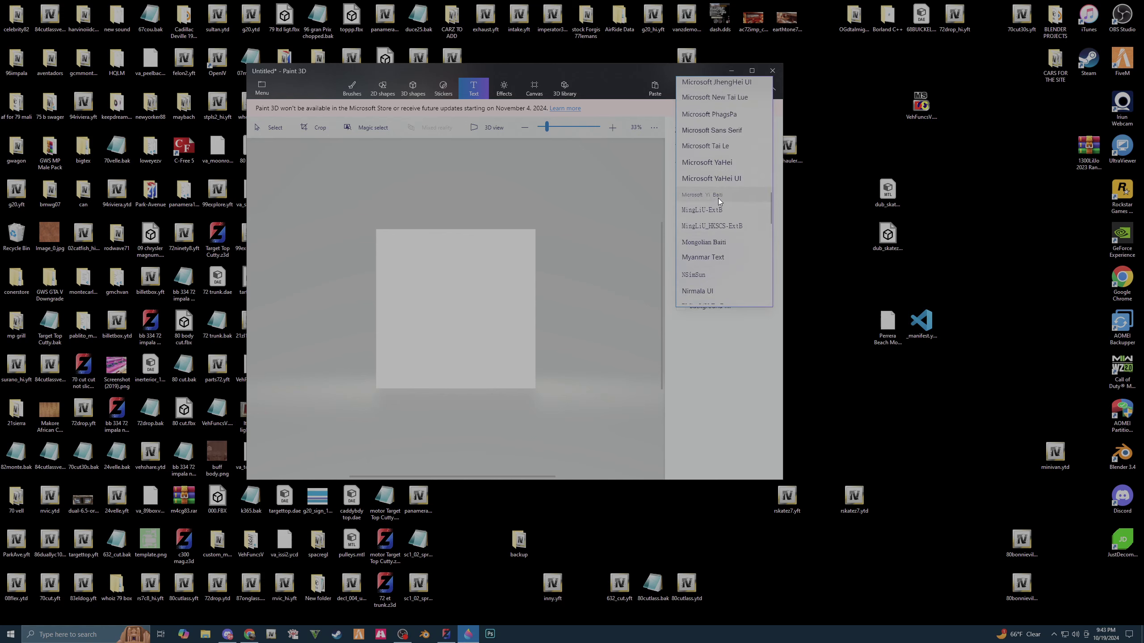
scroll(720, 194, up, 3)
scroll(721, 188, up, 3)
scroll(721, 192, up, 3)
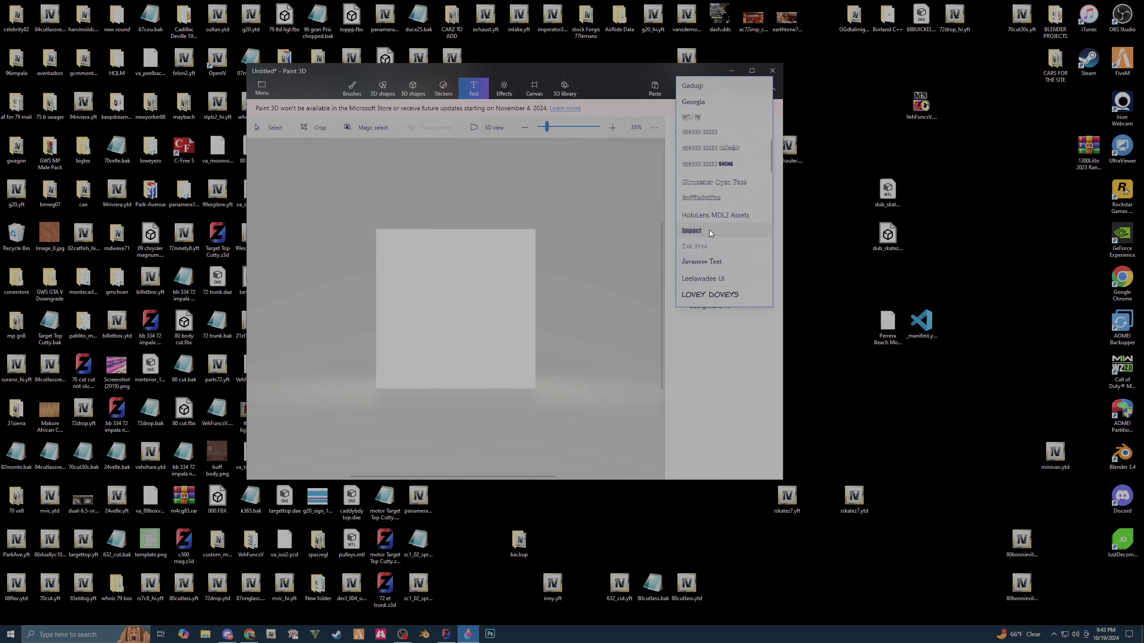
scroll(710, 230, up, 3)
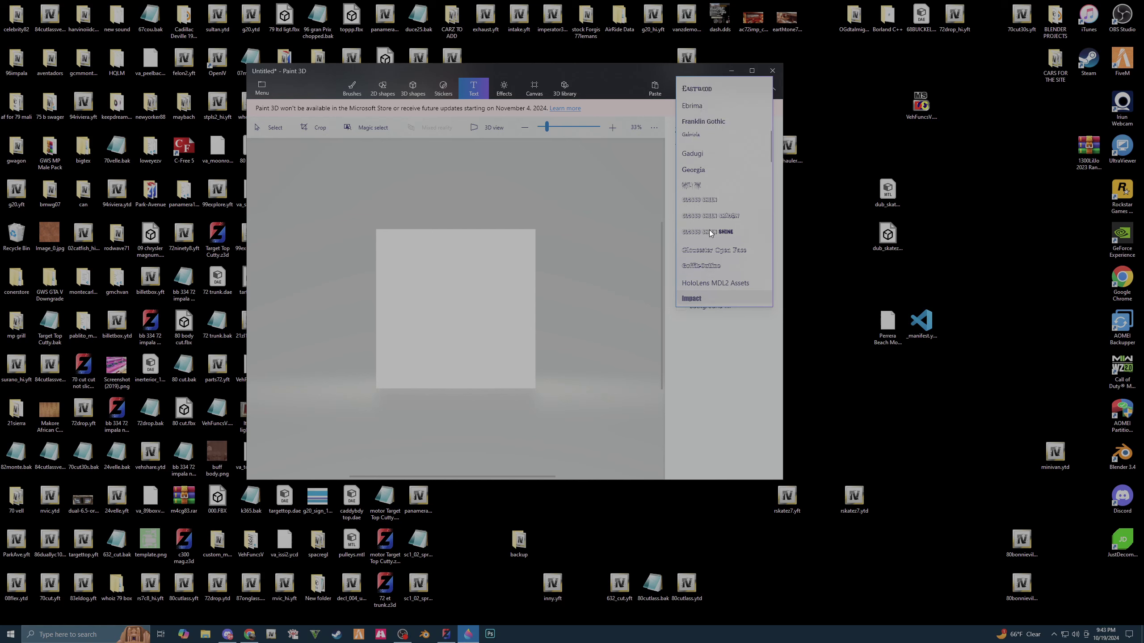
scroll(709, 224, up, 2)
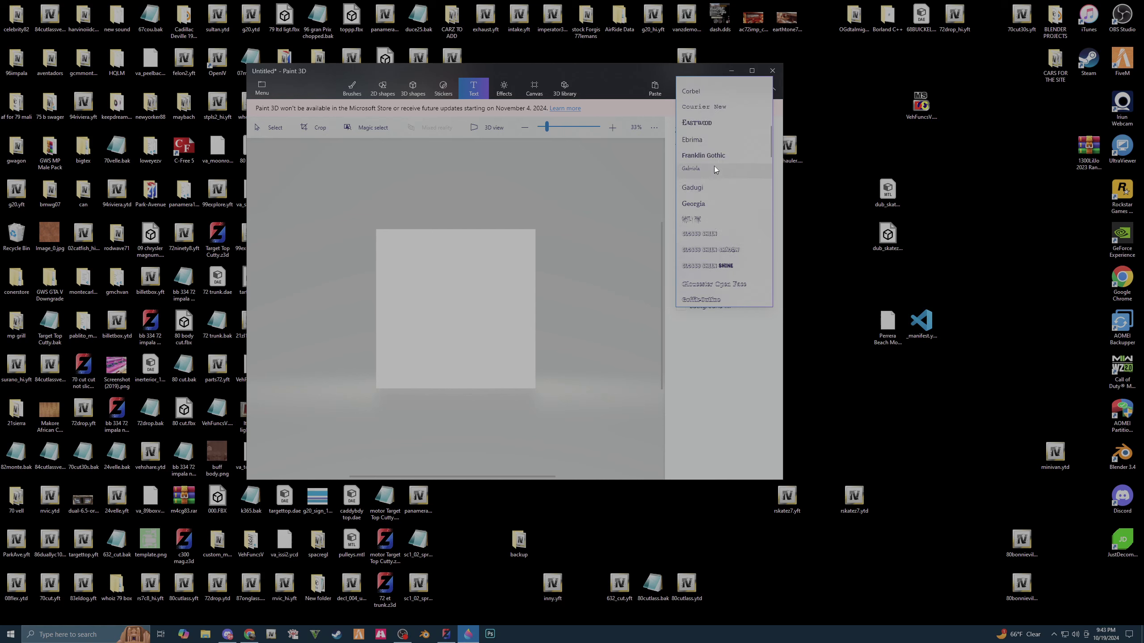
click(709, 126)
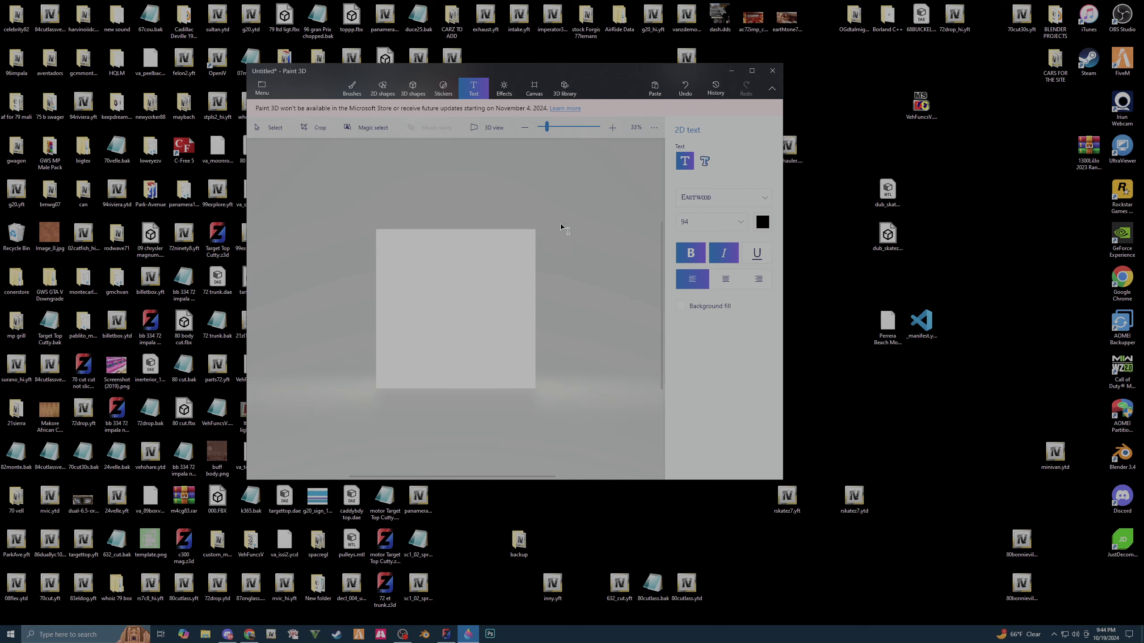
click(412, 305)
- Write RS7 in the text box, shift it slightly right and commit it
text(RS)
text(7)
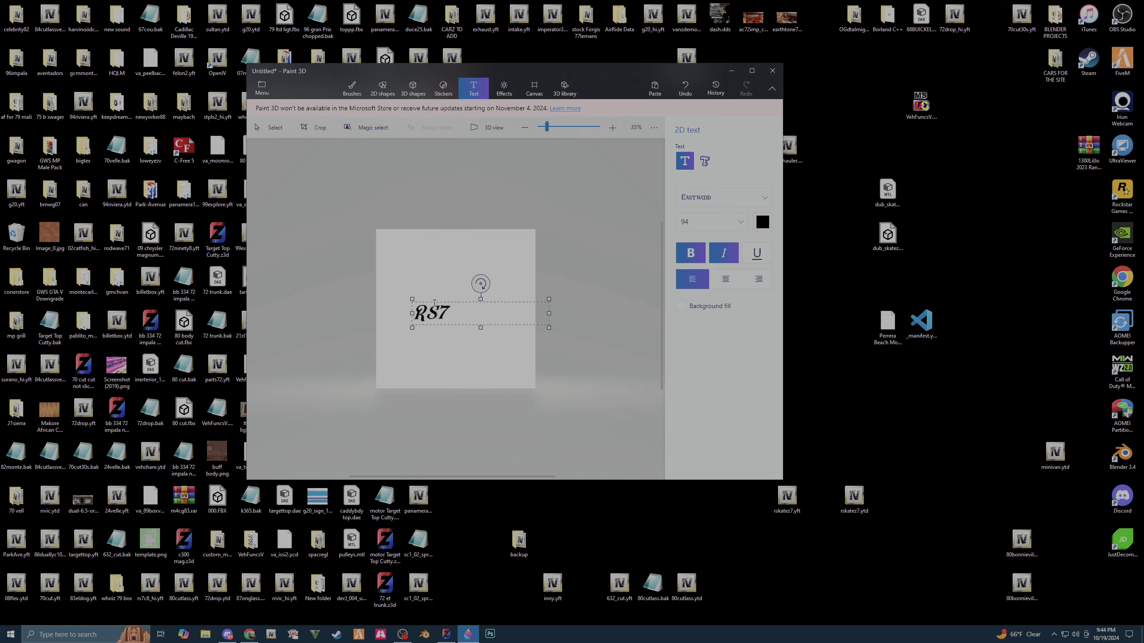
drag(437, 302, 460, 303)
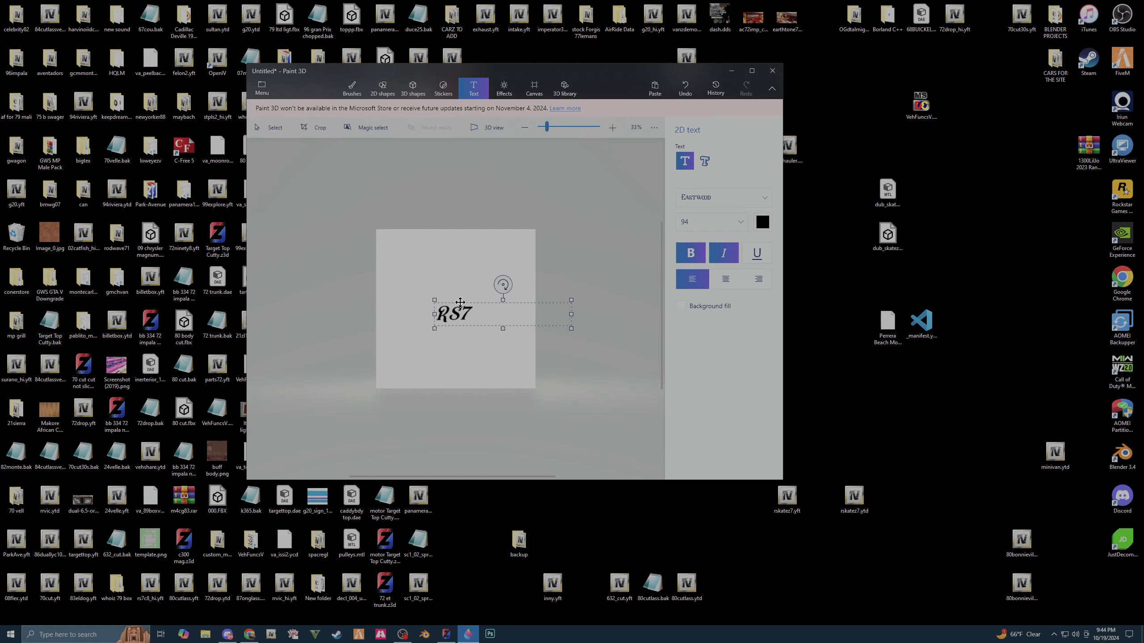
click(445, 272)
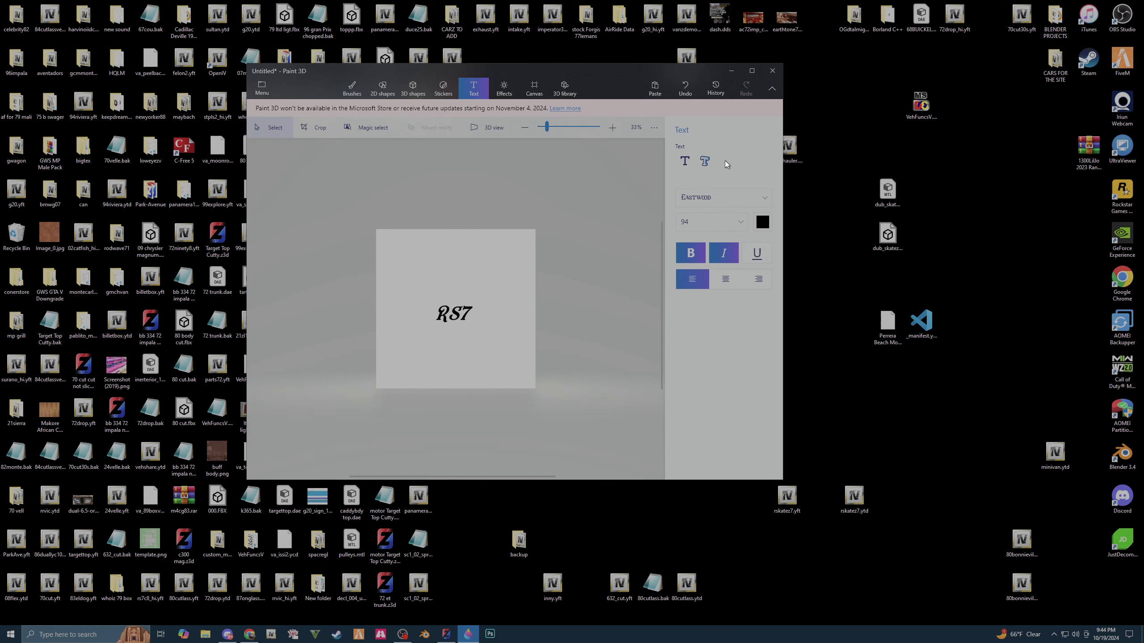
- Add a second text box reading Audi, nudged up just beneath RS7
click(686, 162)
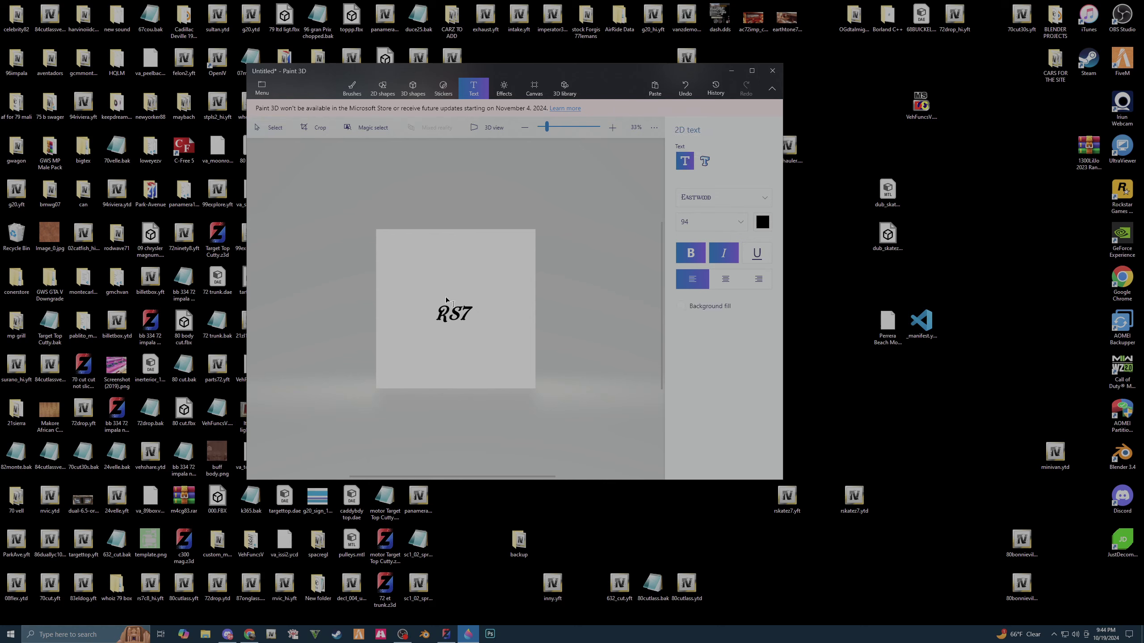
click(420, 323)
text(Aud)
text(i)
drag(452, 323, 455, 316)
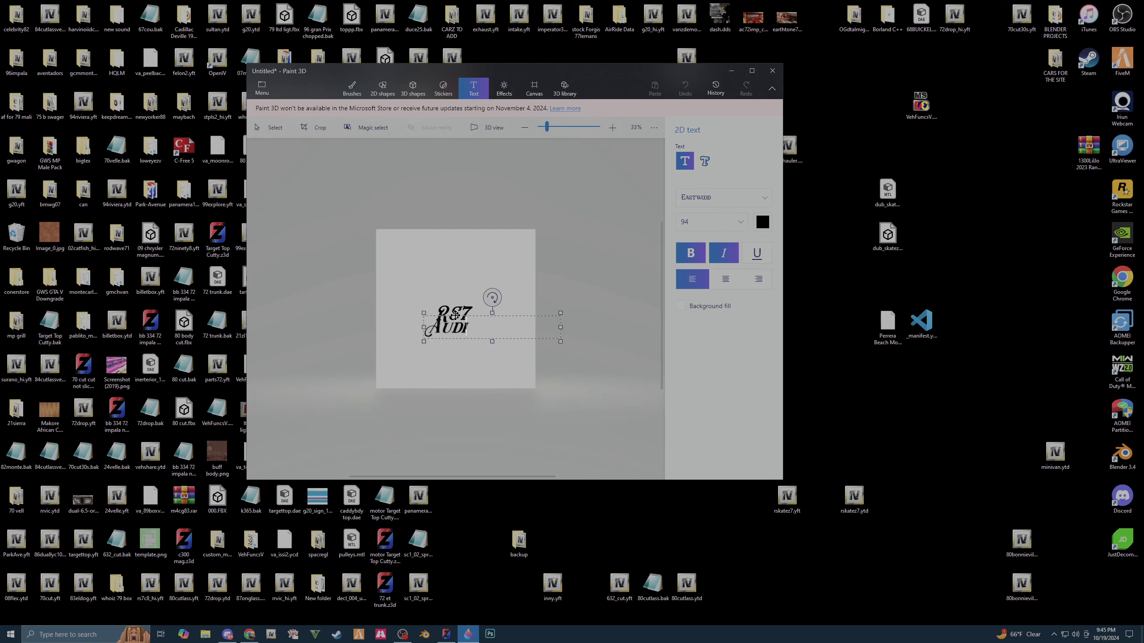
drag(455, 315, 455, 315)
click(579, 266)
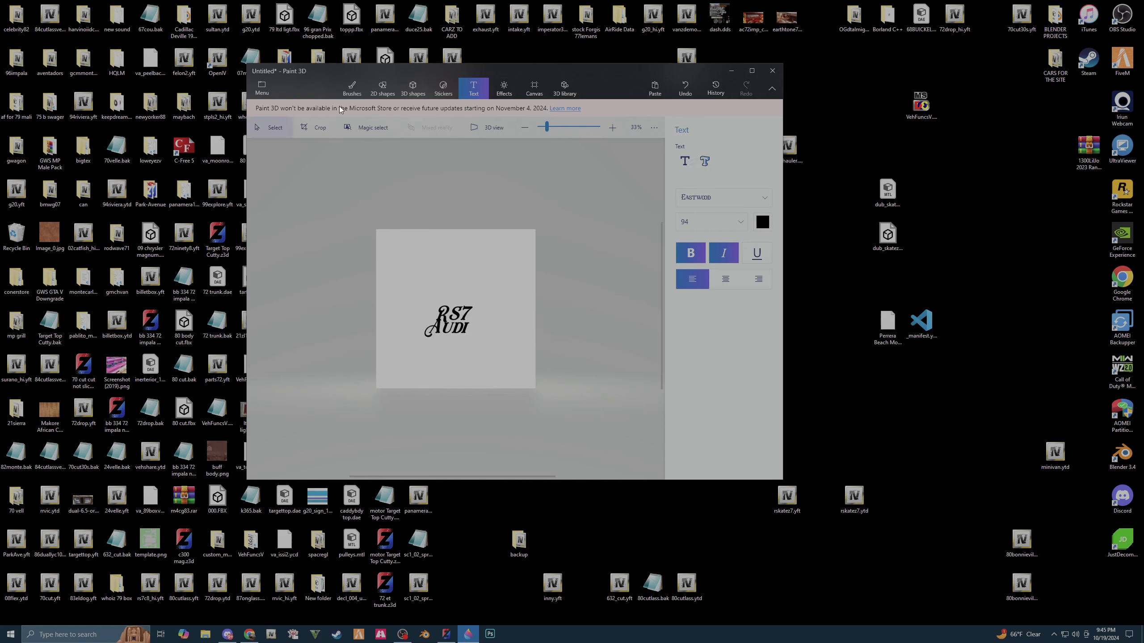
- Make the canvas background transparent and pick the fill tool with white
click(533, 90)
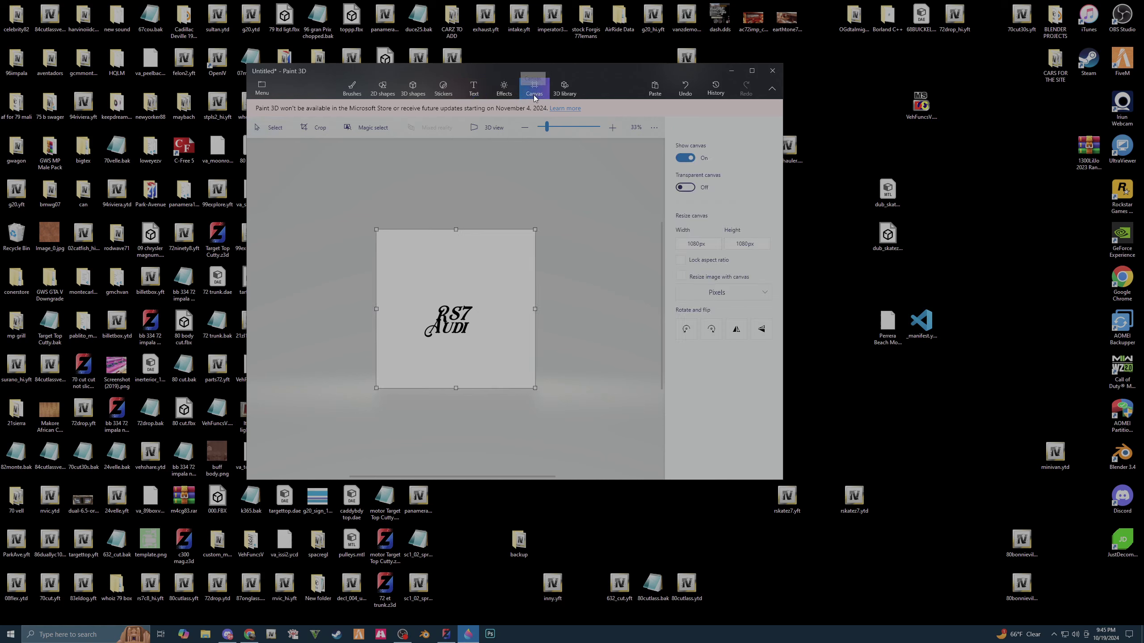
click(685, 187)
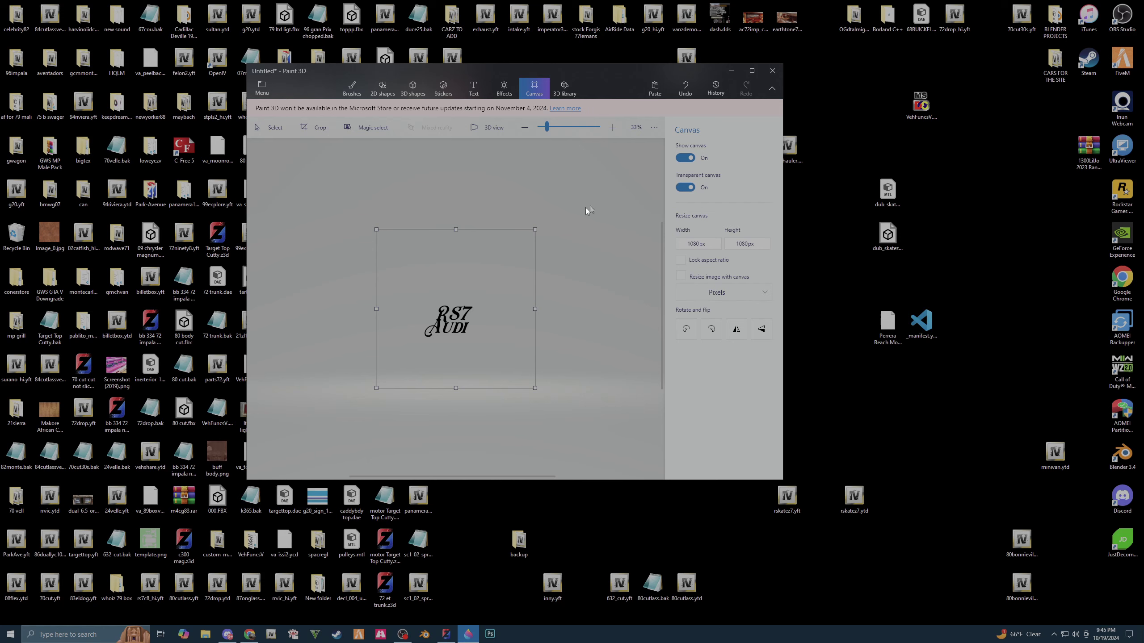
click(352, 89)
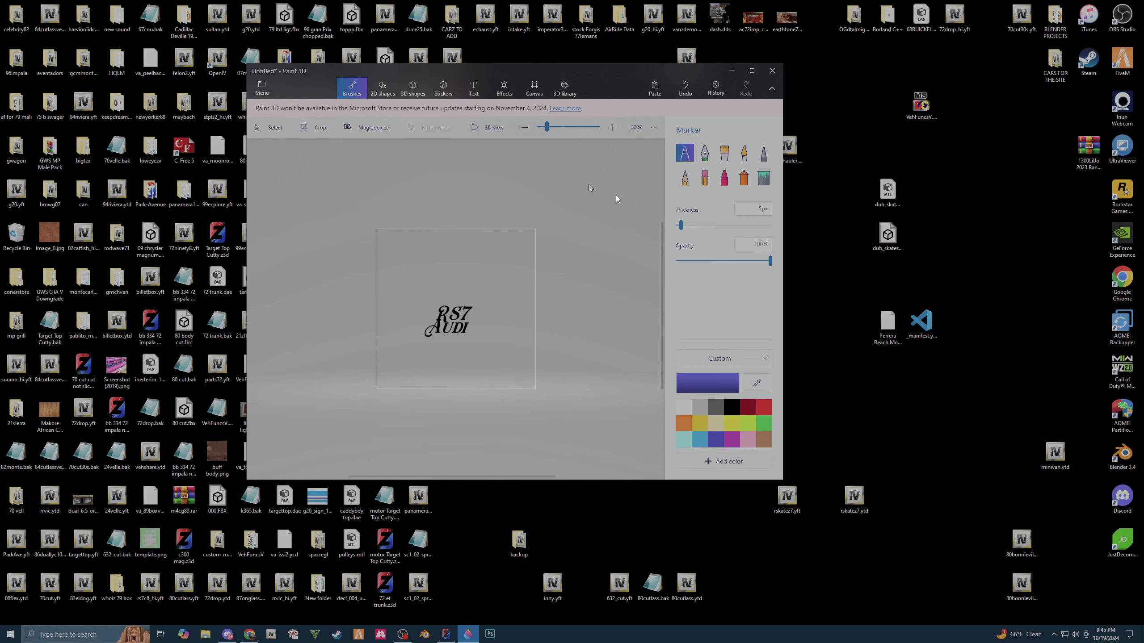
click(683, 408)
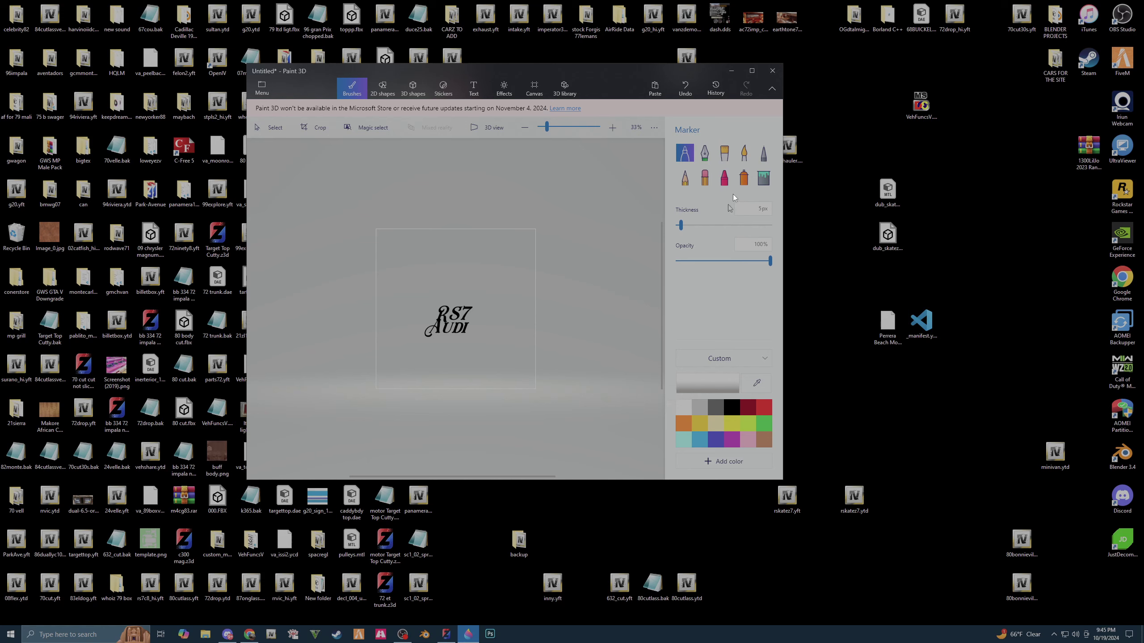
click(764, 177)
- Fill every letter of RS7 and AUDI white
scroll(467, 312, up, 3)
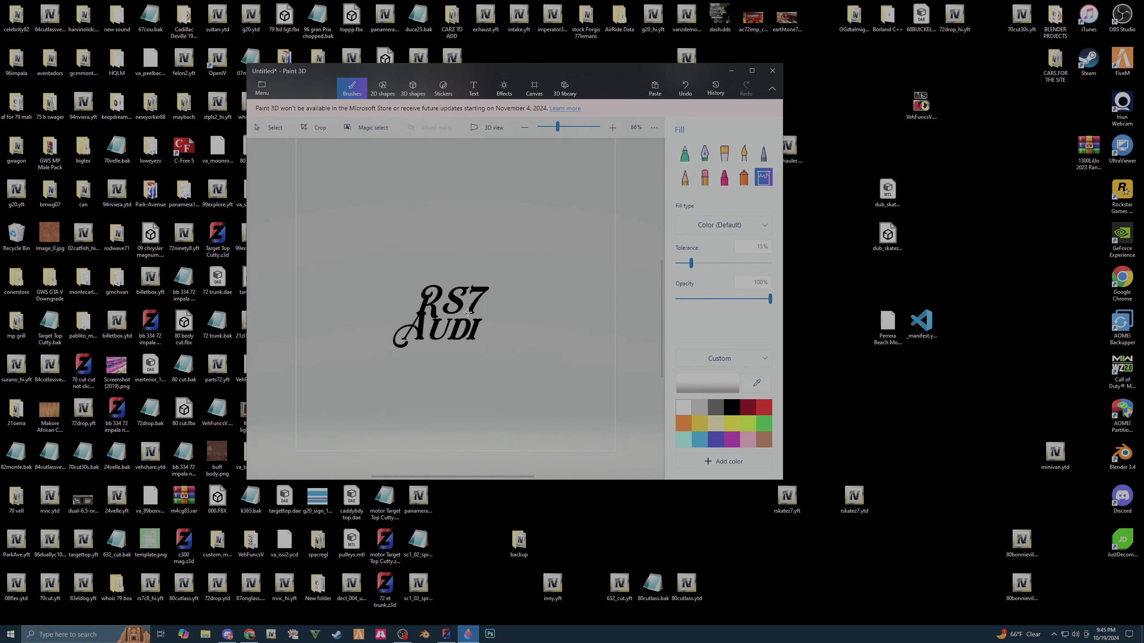
scroll(467, 312, up, 1)
scroll(468, 312, up, 2)
scroll(451, 311, up, 1)
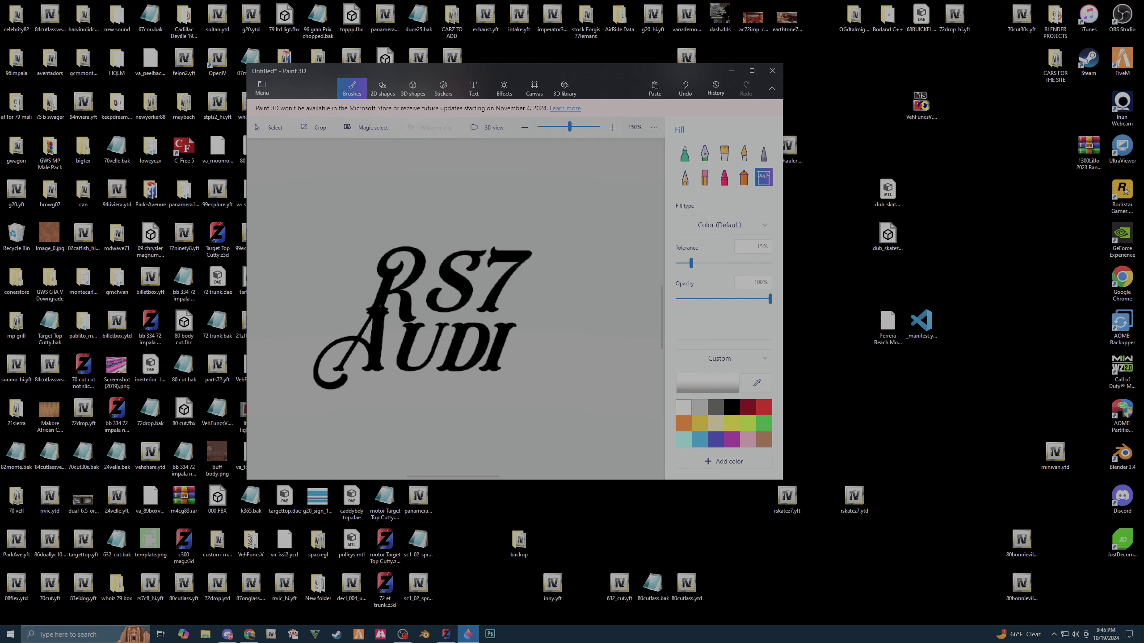
click(380, 307)
click(408, 346)
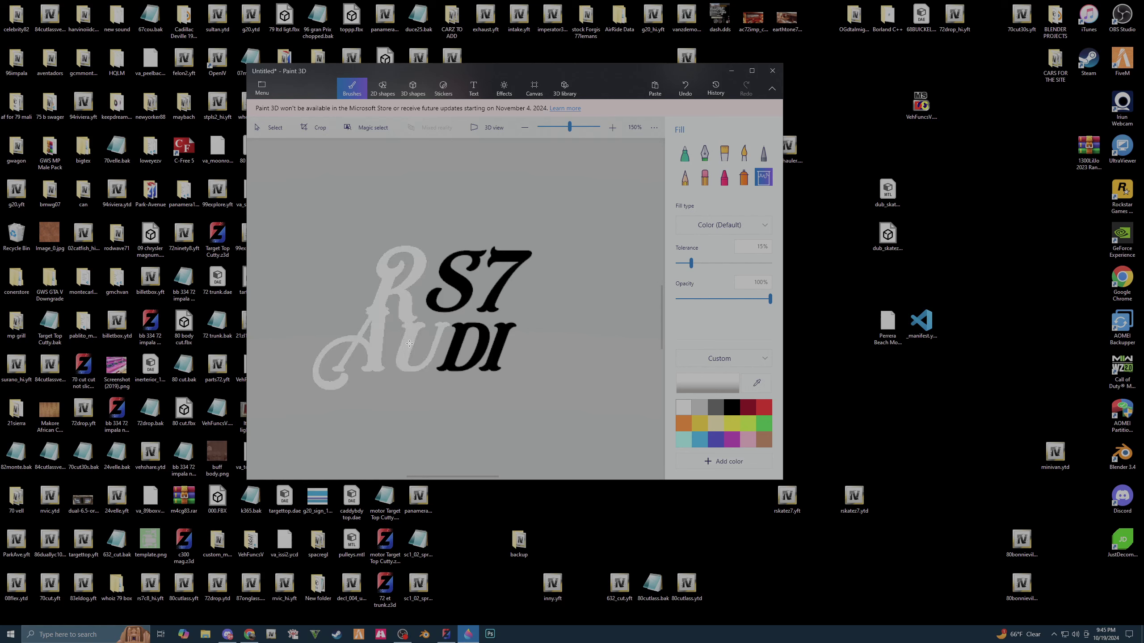
click(455, 297)
click(510, 254)
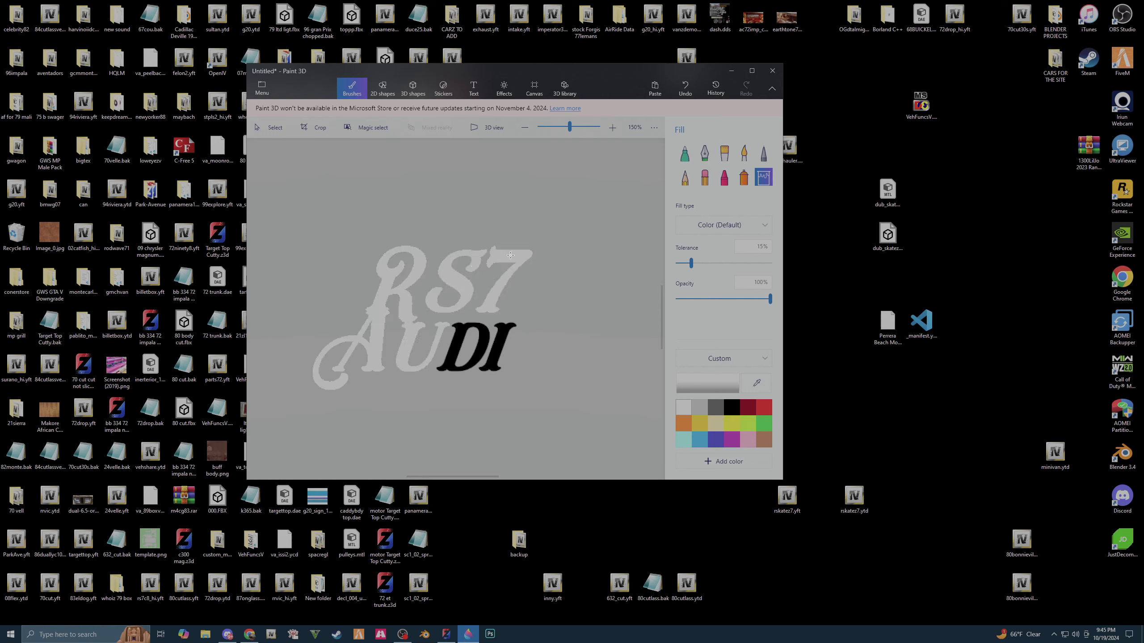
click(458, 338)
click(504, 338)
scroll(503, 338, down, 1)
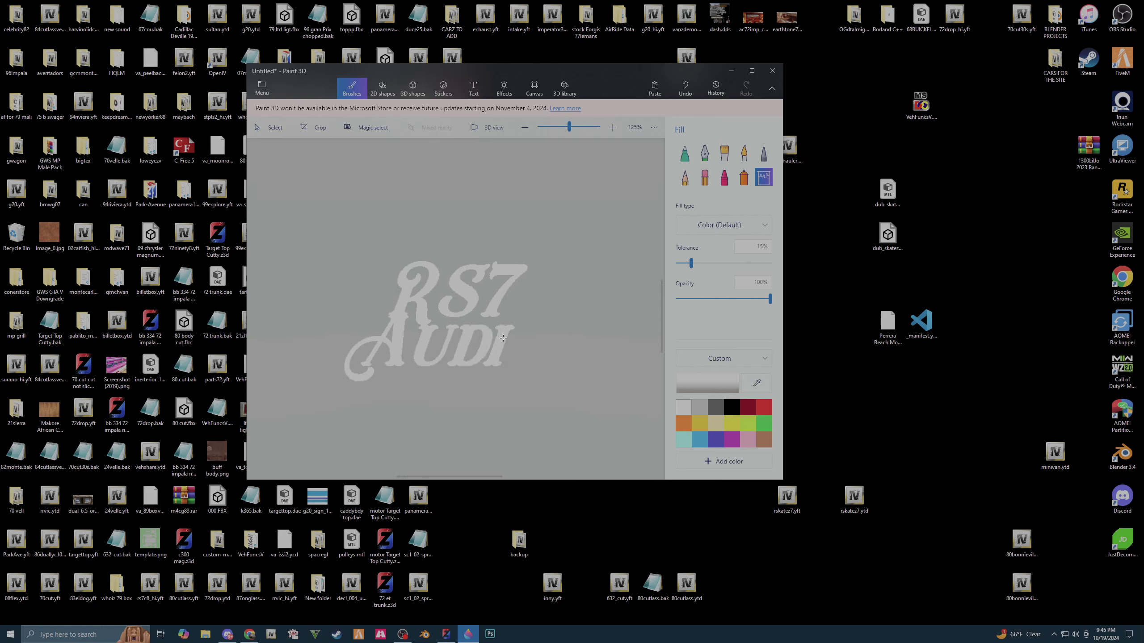
scroll(503, 338, down, 2)
scroll(504, 338, down, 1)
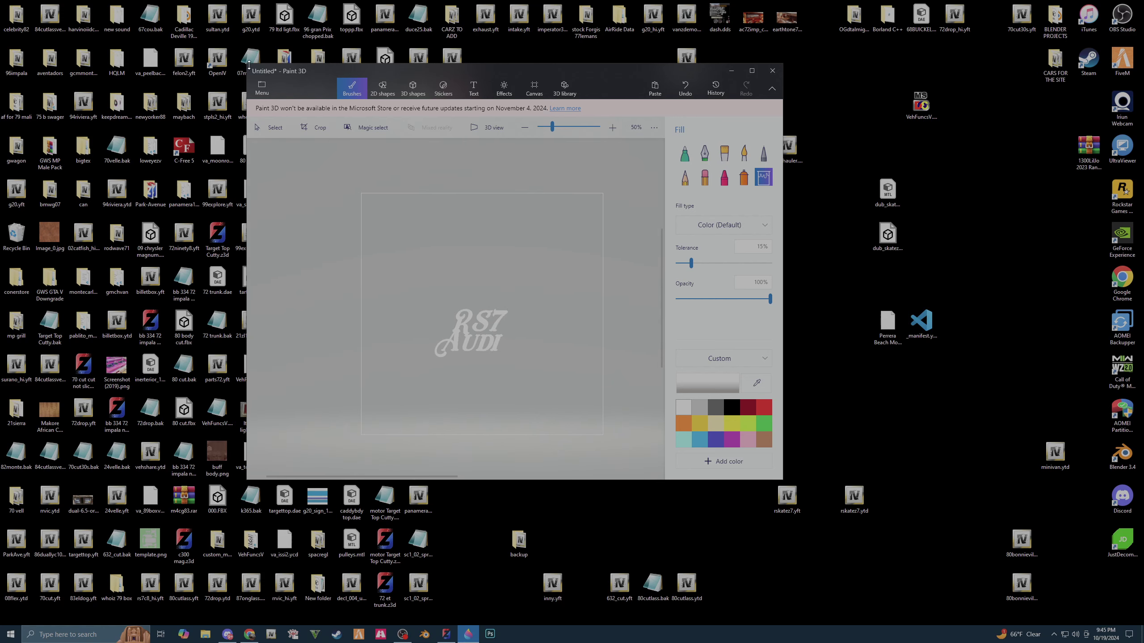
click(262, 88)
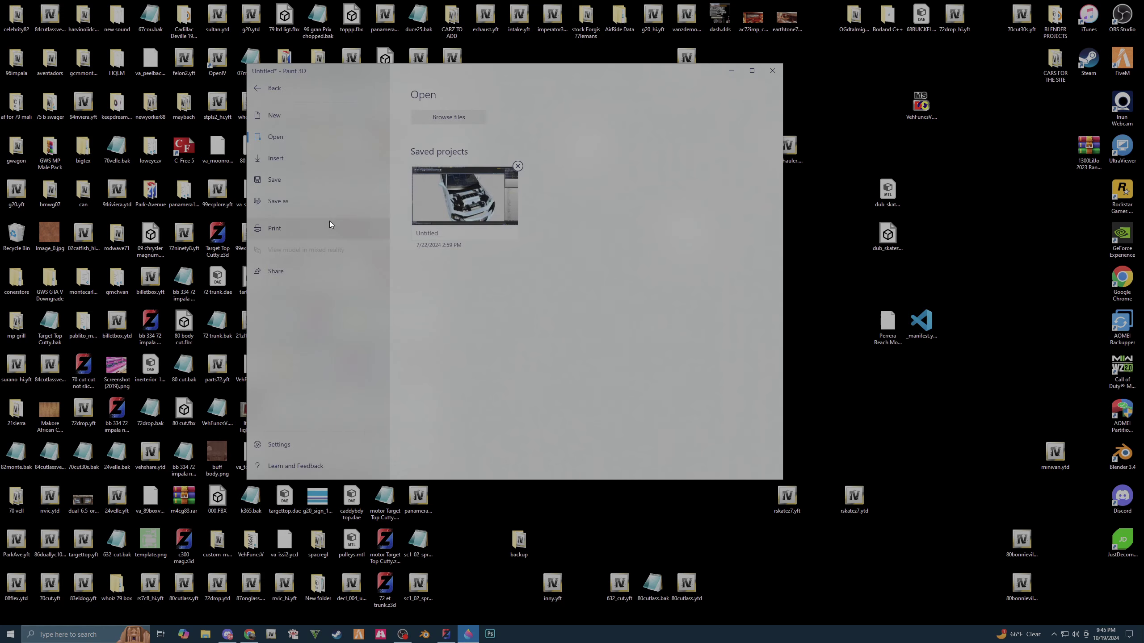
- Save the logo image as logors7.png on the Desktop, then close Paint 3D without saving
click(280, 202)
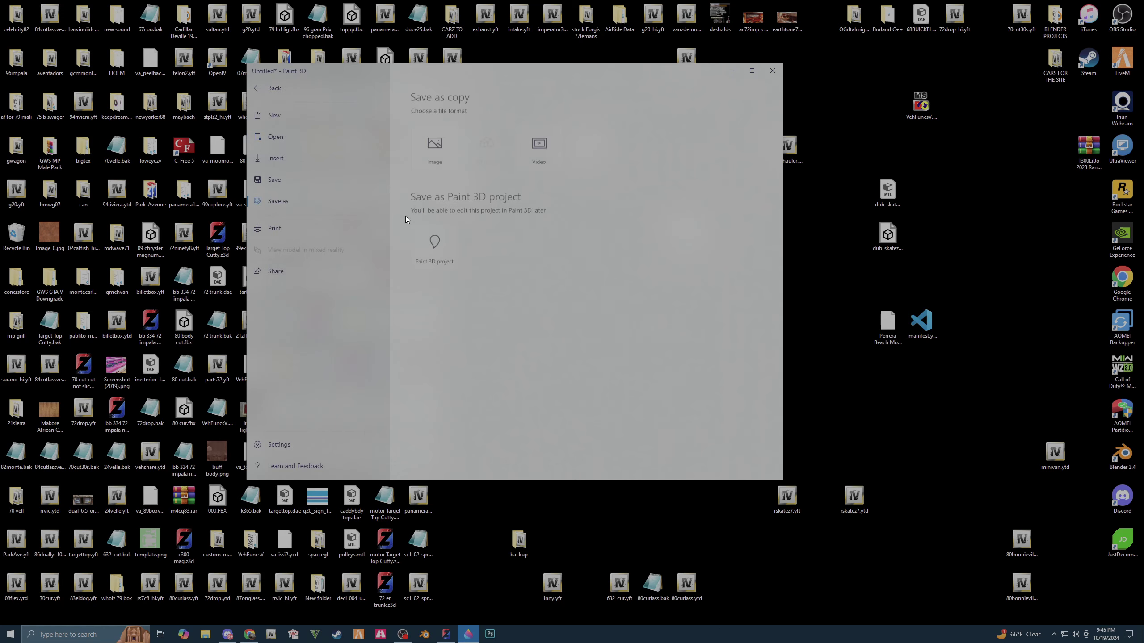
click(436, 147)
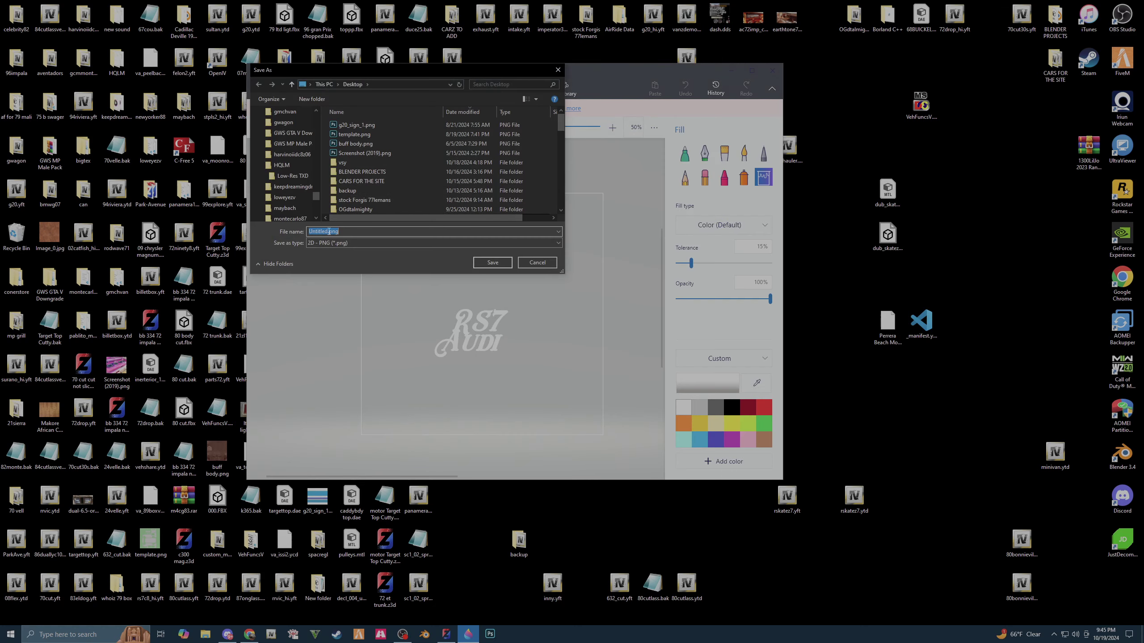
drag(329, 232, 291, 236)
text(lo)
text(goes)
text(7)
key(Left)
key(BackSpace)
text(r)
click(502, 265)
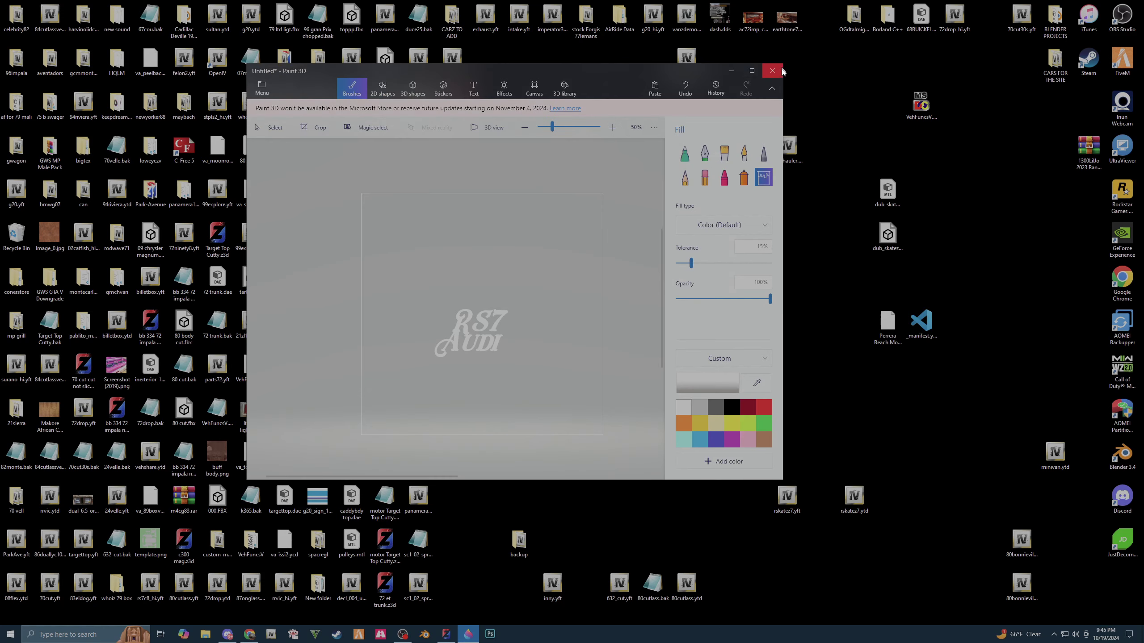
click(772, 71)
click(515, 298)
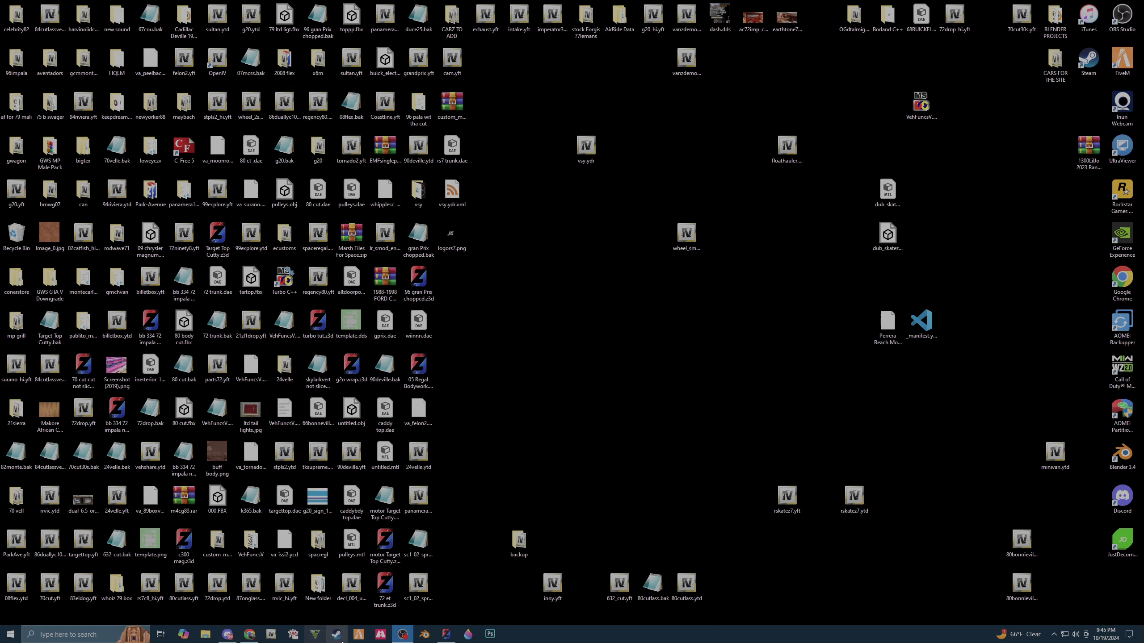
- Back in ZModeler 3, duplicate the vehicle_generic_glasswindows2 material
click(445, 639)
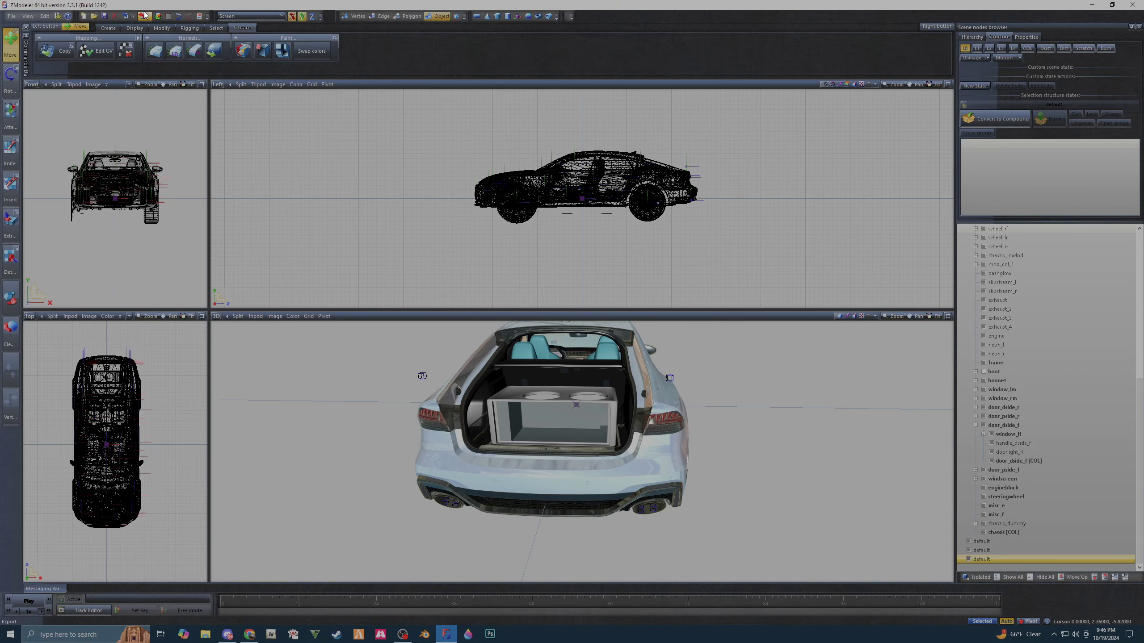
click(158, 16)
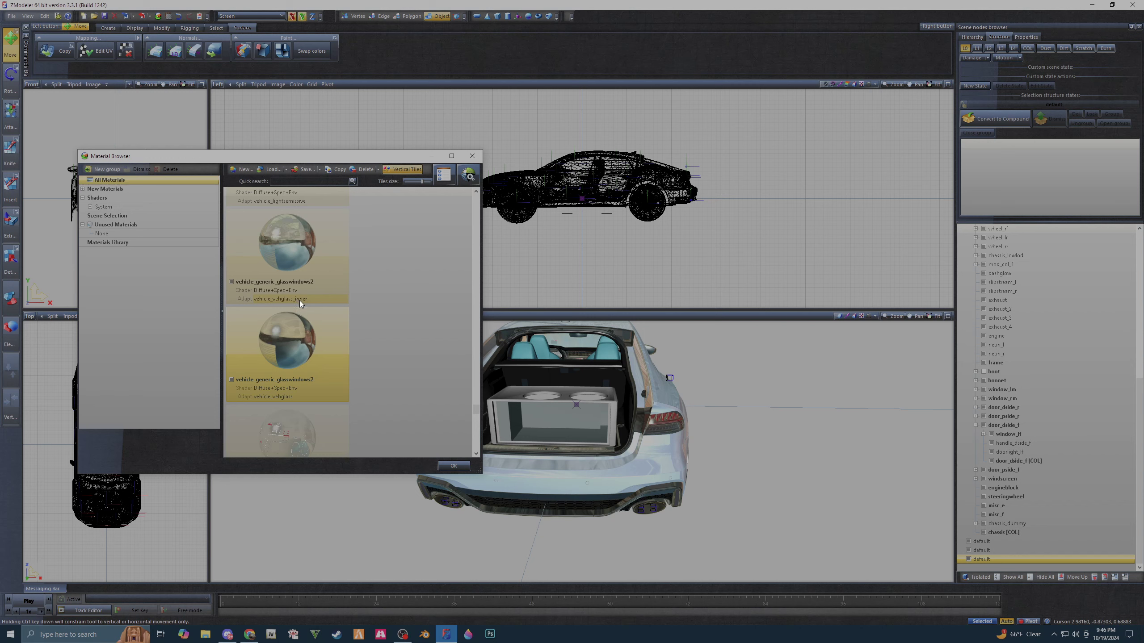
double_click(290, 351)
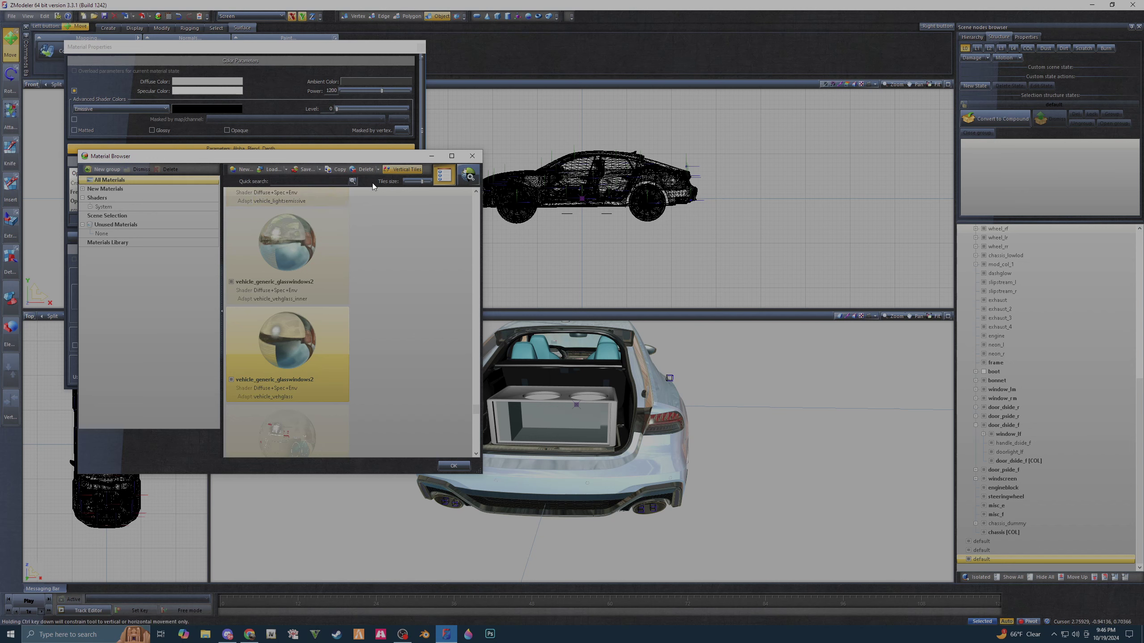
click(335, 171)
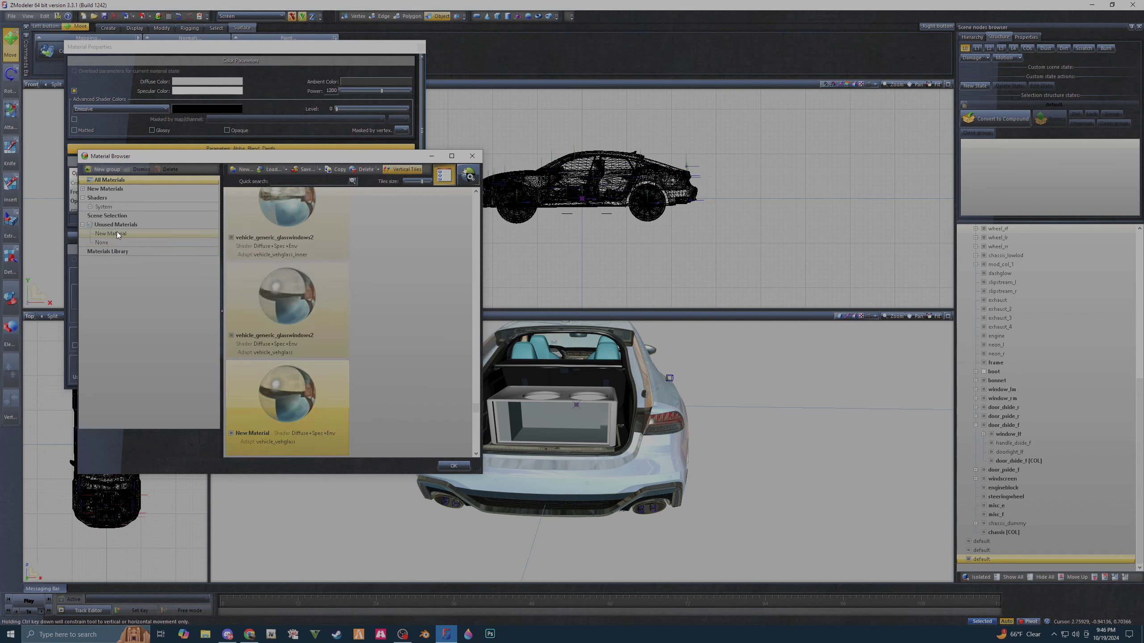
- Rename the copied material to logo
click(116, 233)
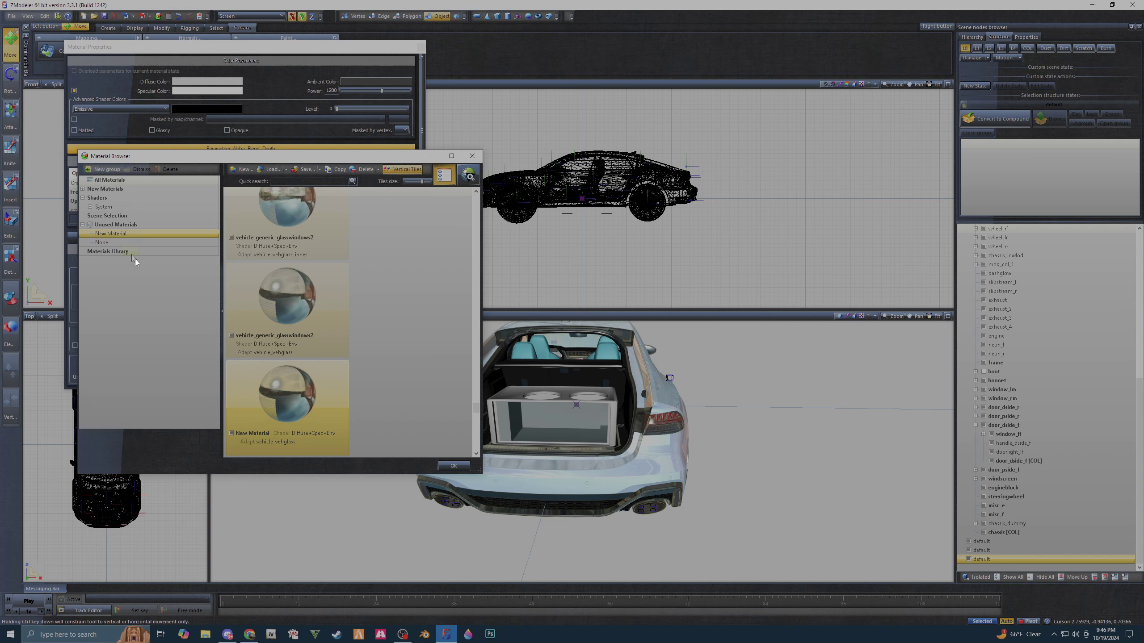
click(255, 431)
key(BackSpace)
text(logo)
key(Return)
click(275, 51)
- Add a new texture for the logo material's Texture Map, browsing to the Desktop
click(268, 276)
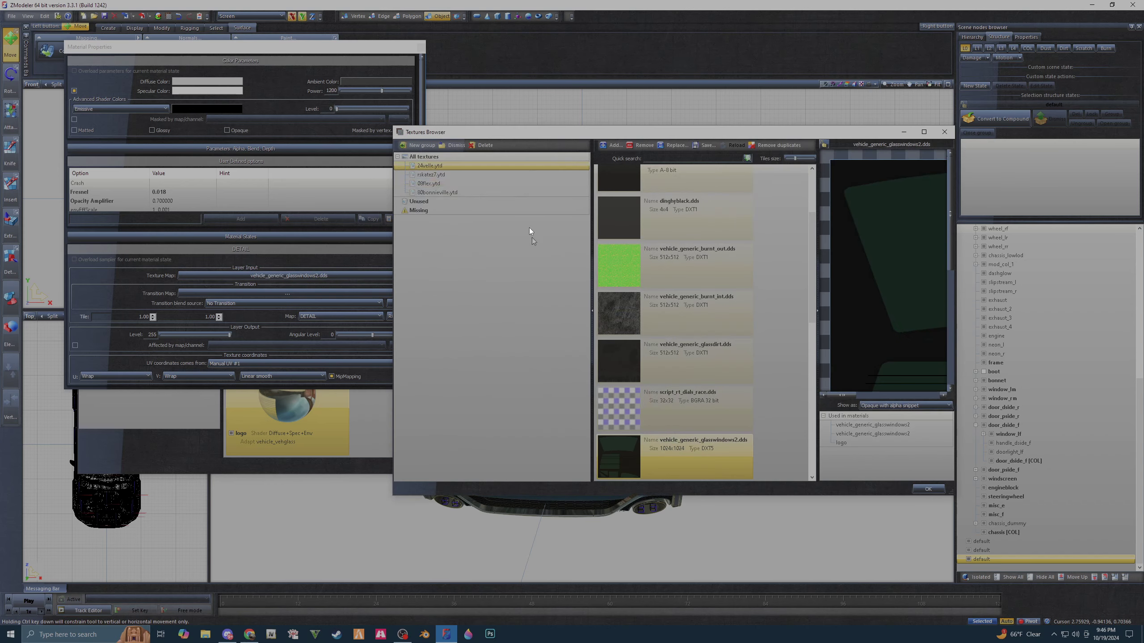
click(612, 145)
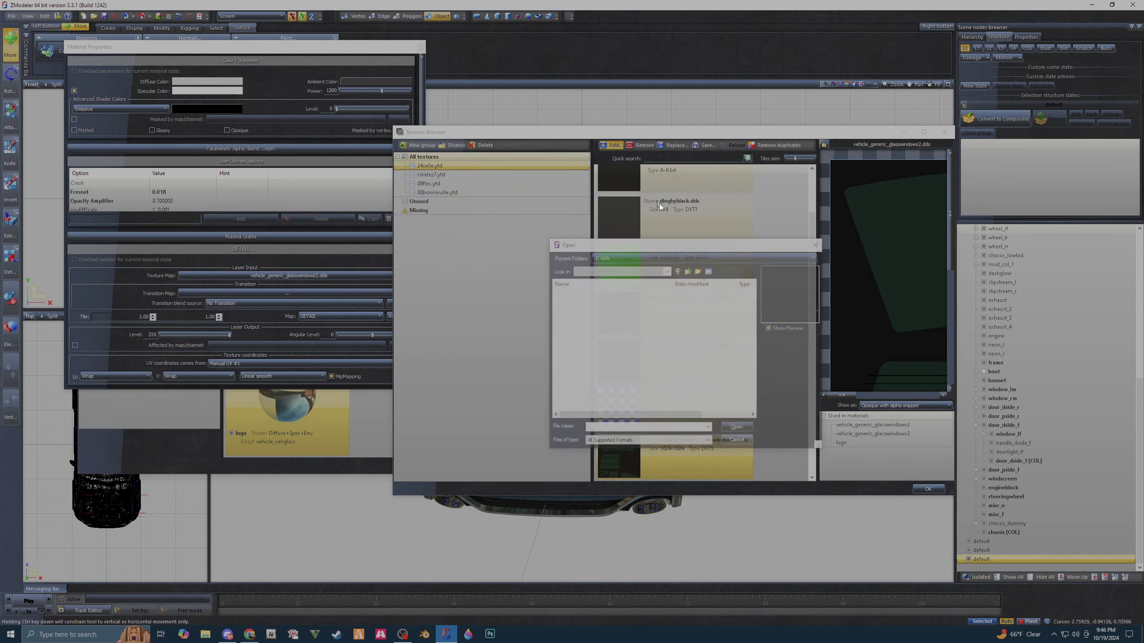
click(657, 272)
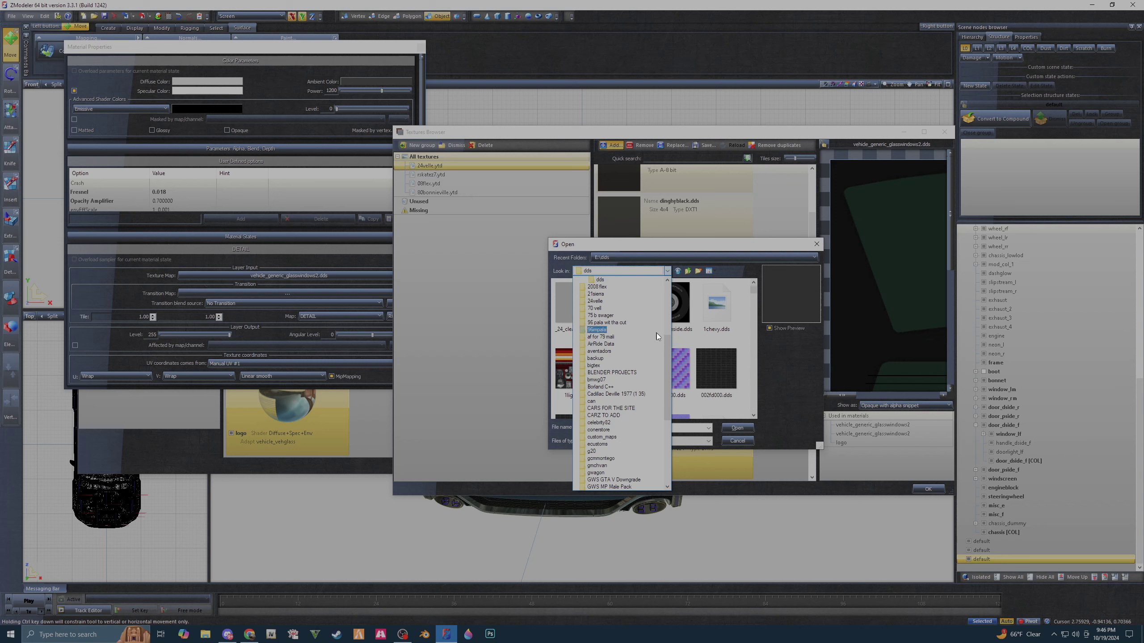
scroll(644, 324, up, 5)
scroll(629, 288, up, 5)
click(628, 287)
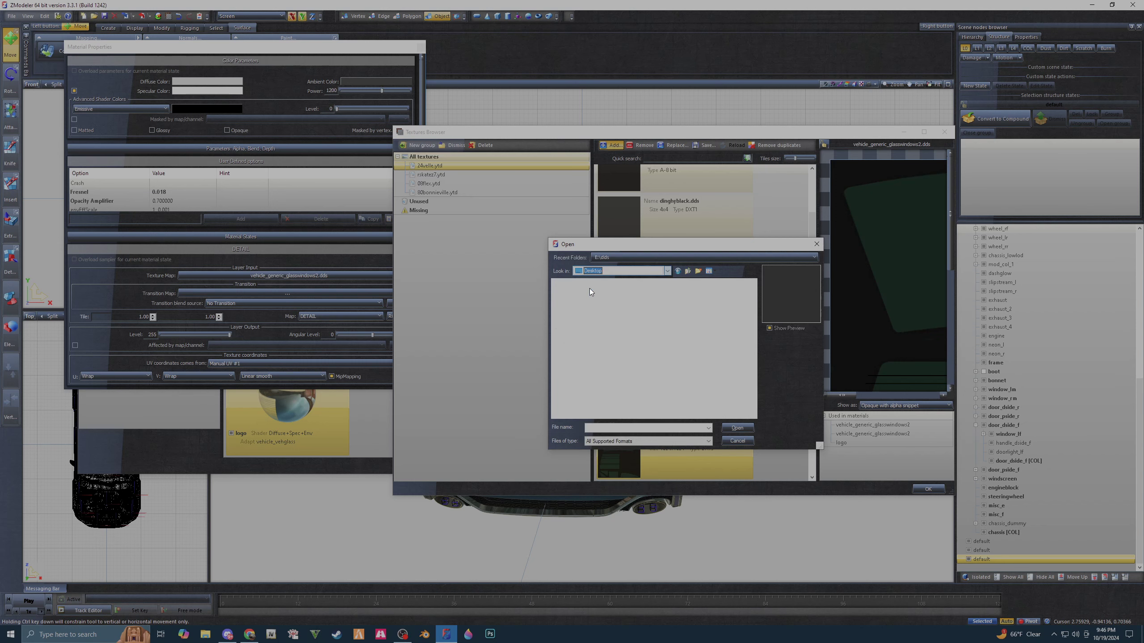
- Load logors7.png as the texture map and close Material Properties
scroll(599, 393, down, 5)
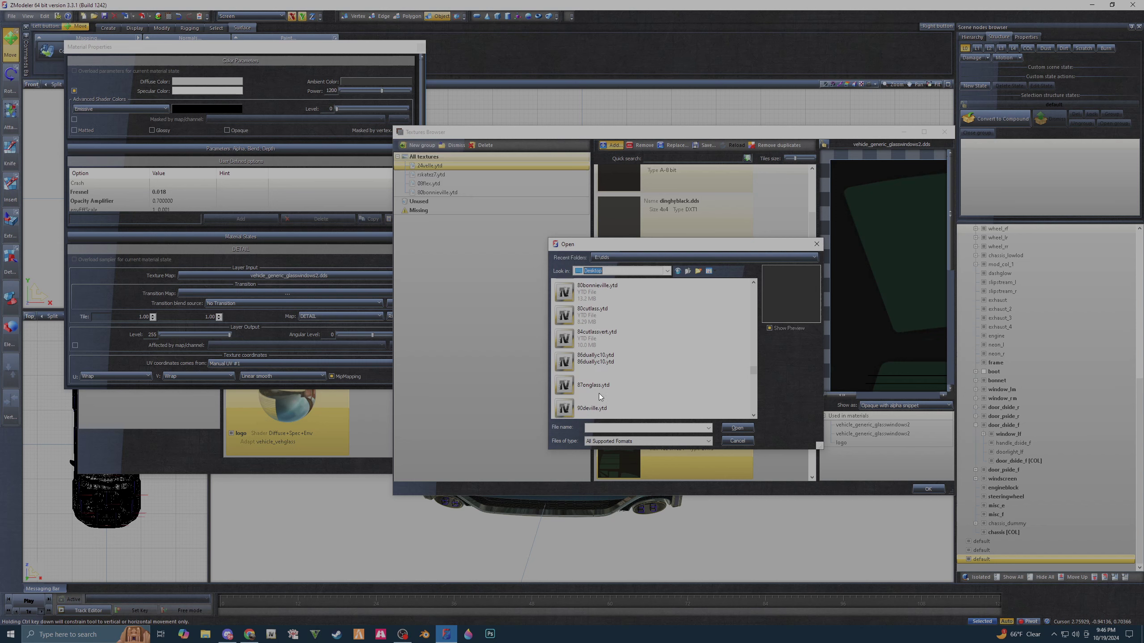
scroll(599, 393, down, 5)
scroll(599, 385, down, 2)
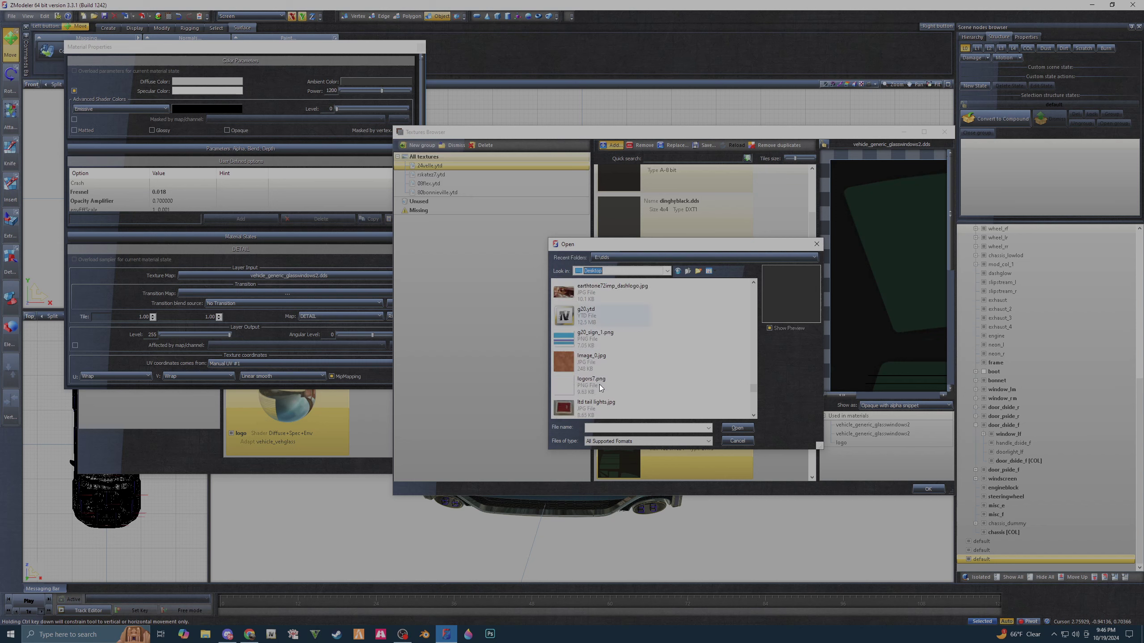
click(591, 382)
click(736, 428)
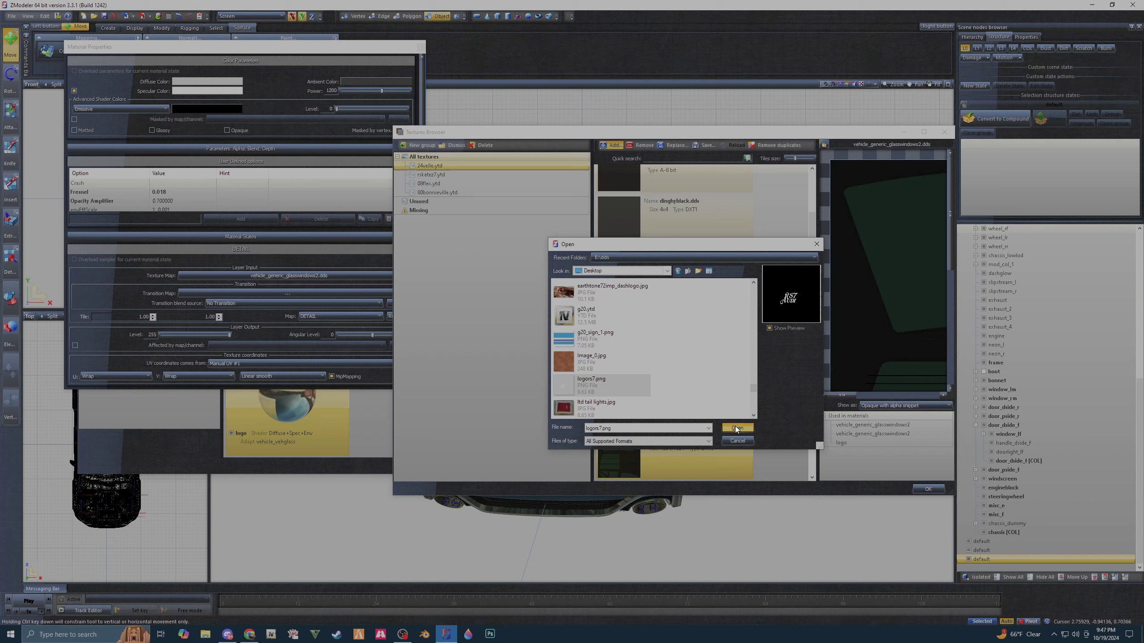
click(928, 489)
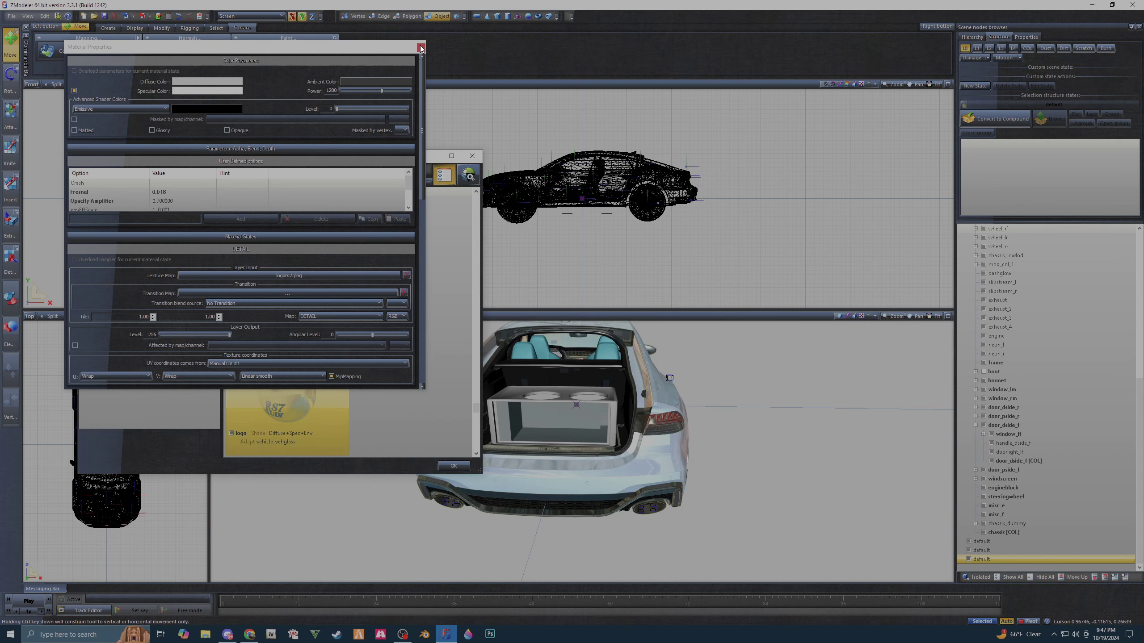
click(420, 46)
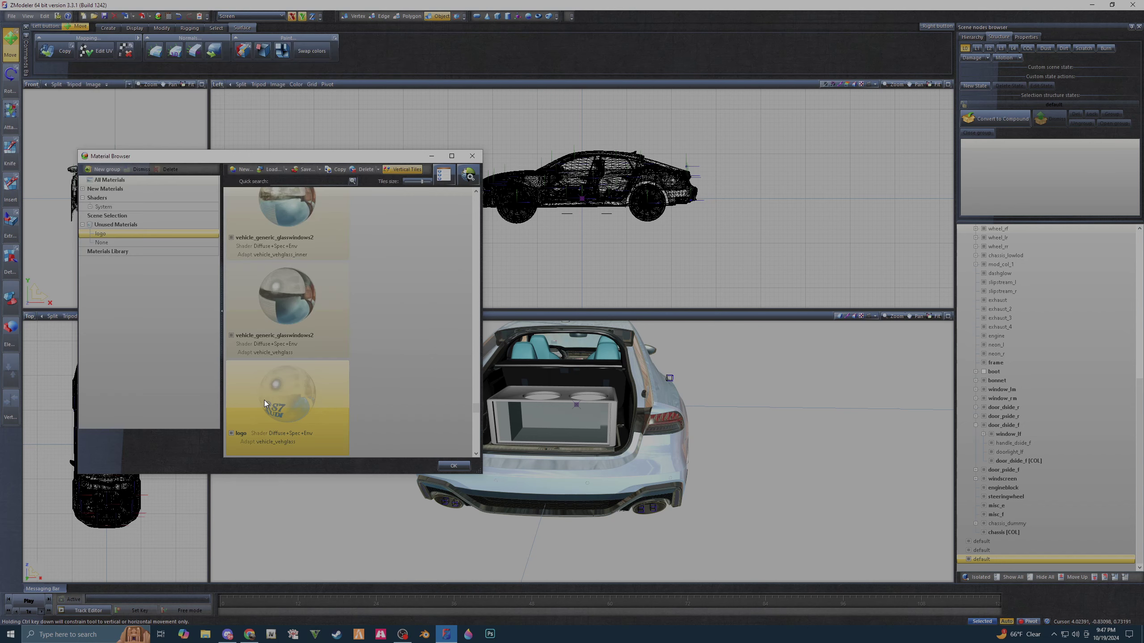
- Switch the logo material to the vehicle_lightsemissive shader and rename it logo [PAINT:4]
click(469, 175)
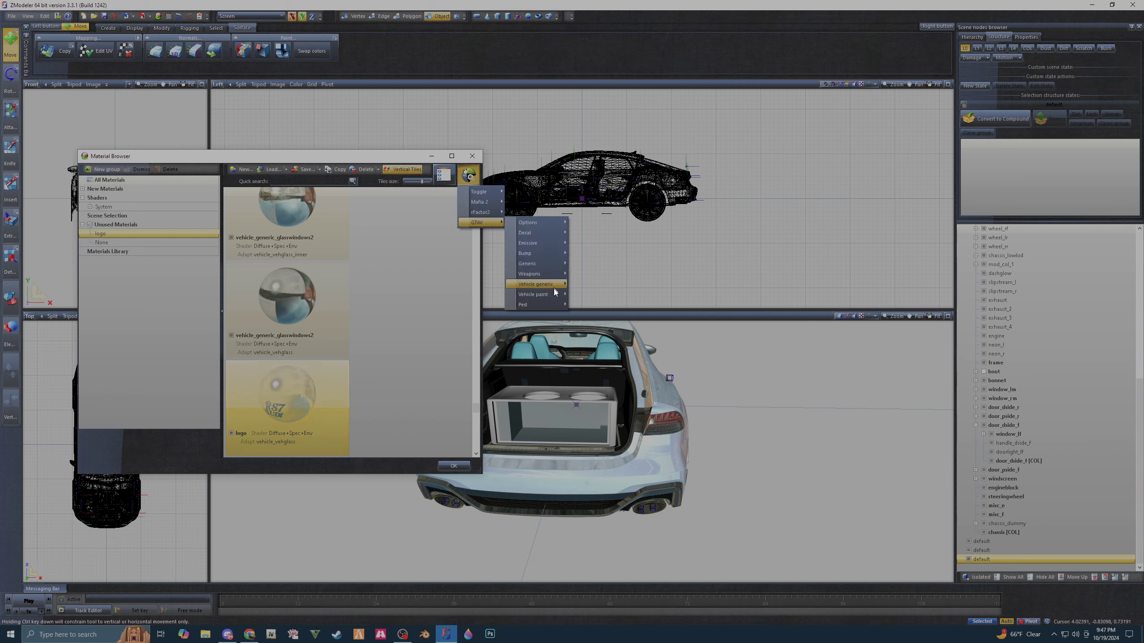
mouse_move(536, 284)
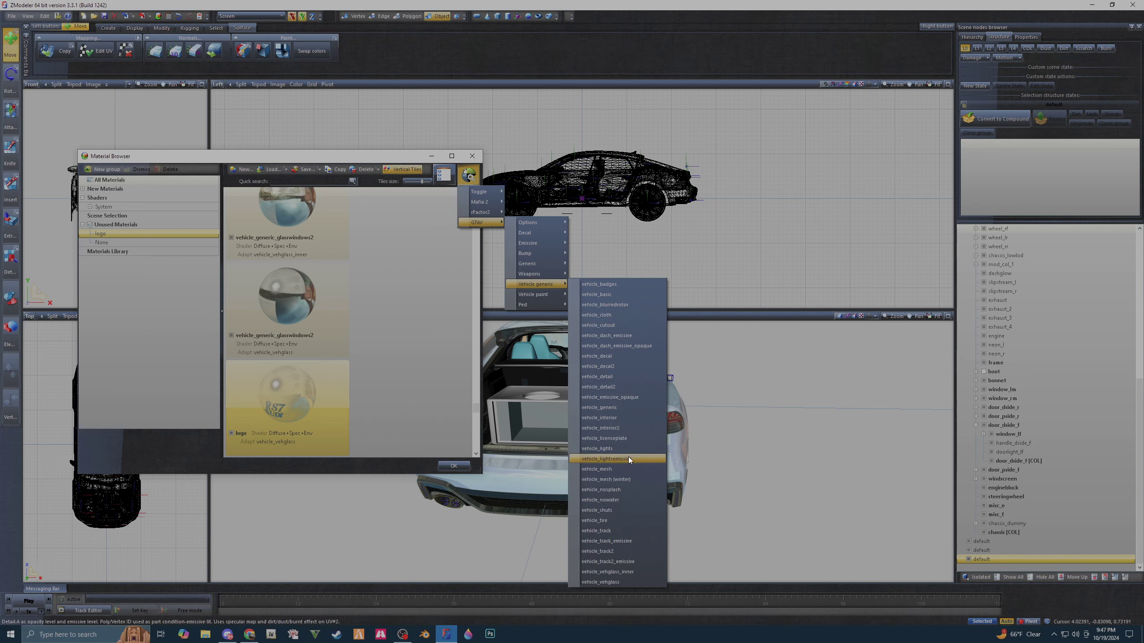
click(628, 459)
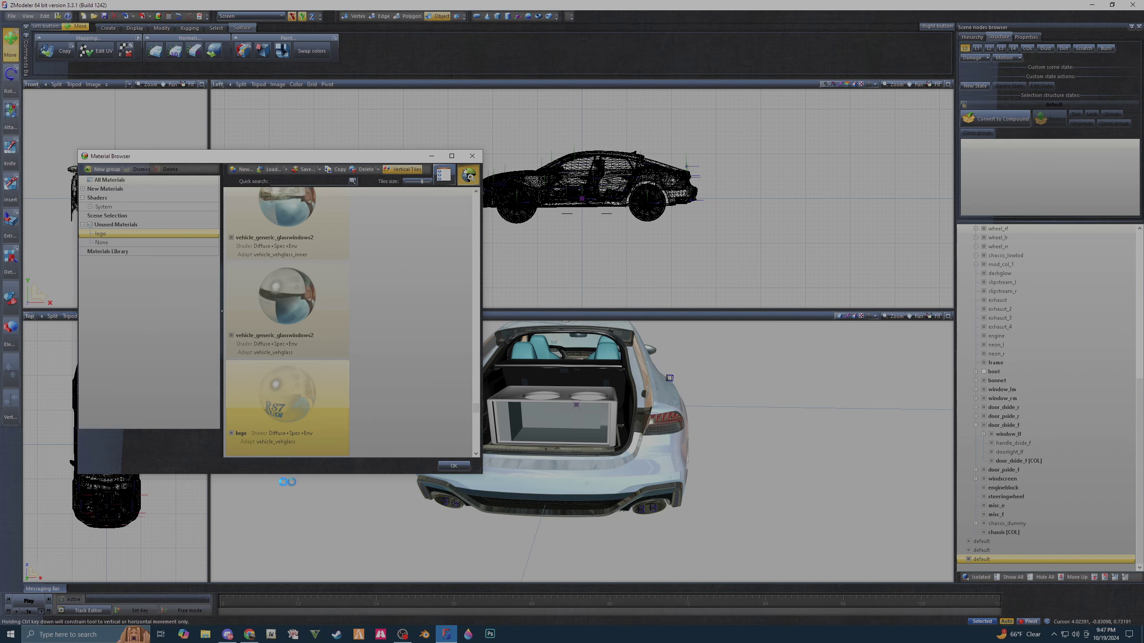
click(242, 434)
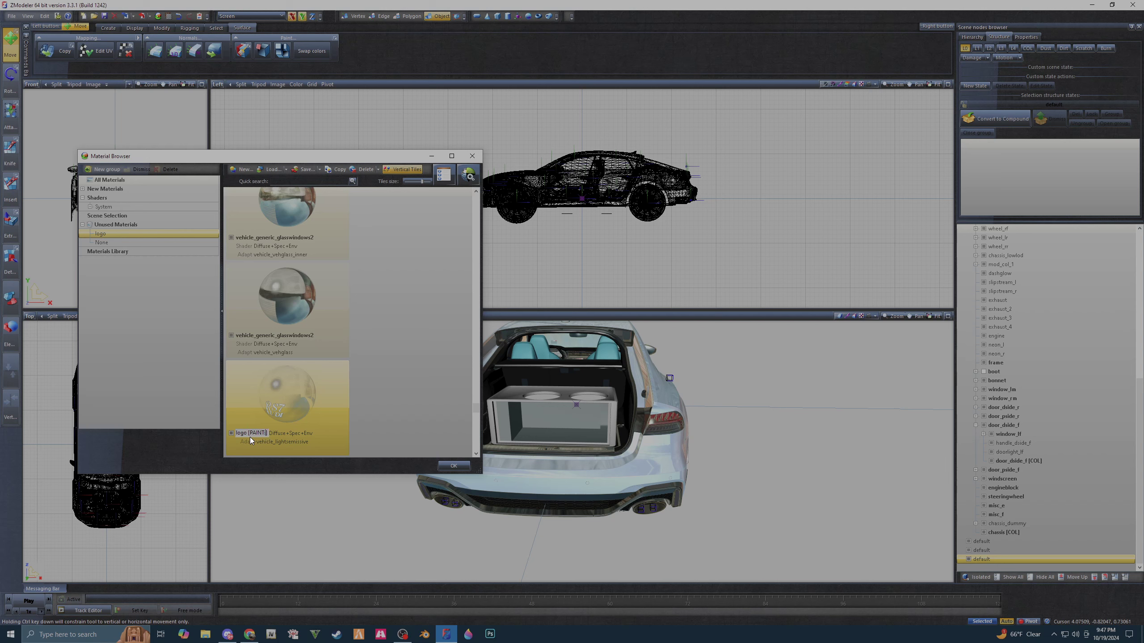
text(4)
key(Return)
double_click(310, 397)
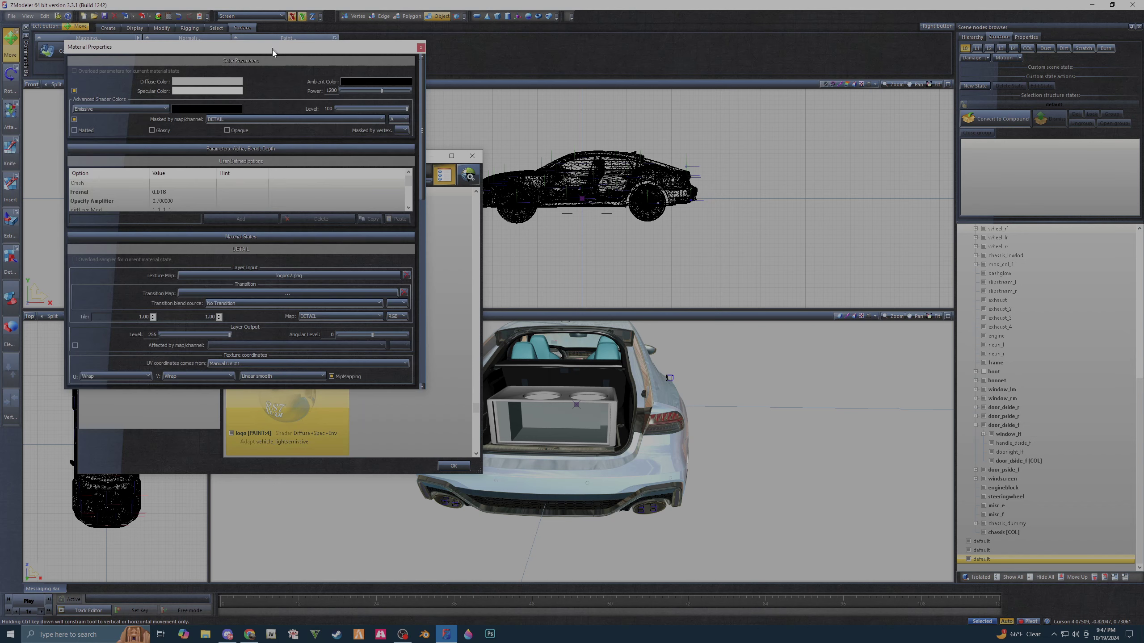
- Set the logo [PAINT:4] diffuse colour to pure red and close both material windows
click(195, 84)
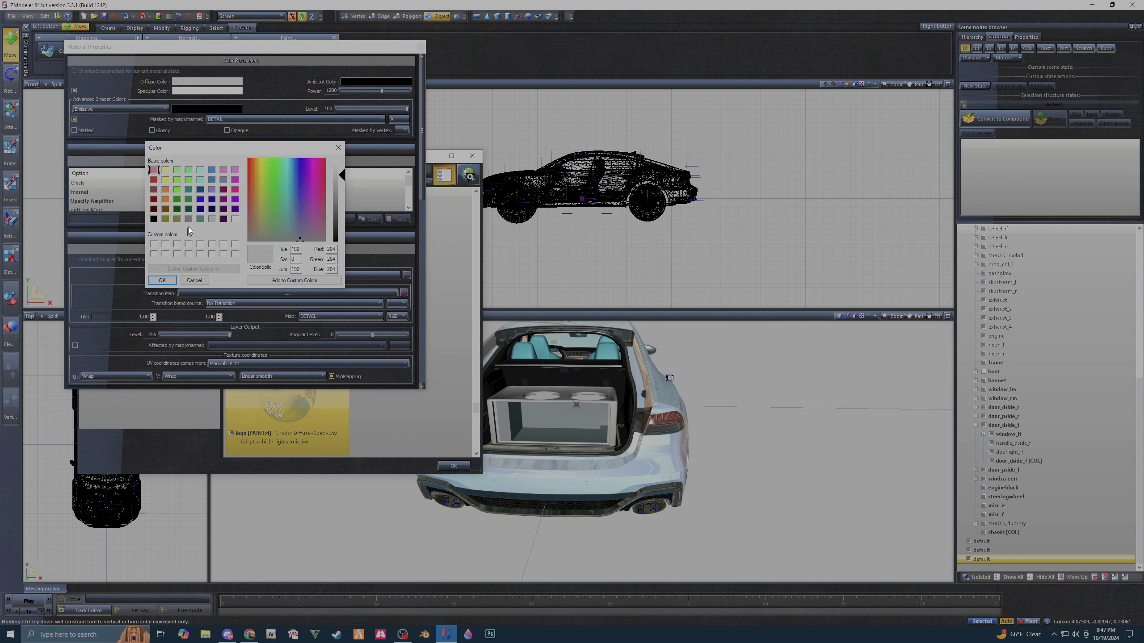
click(200, 199)
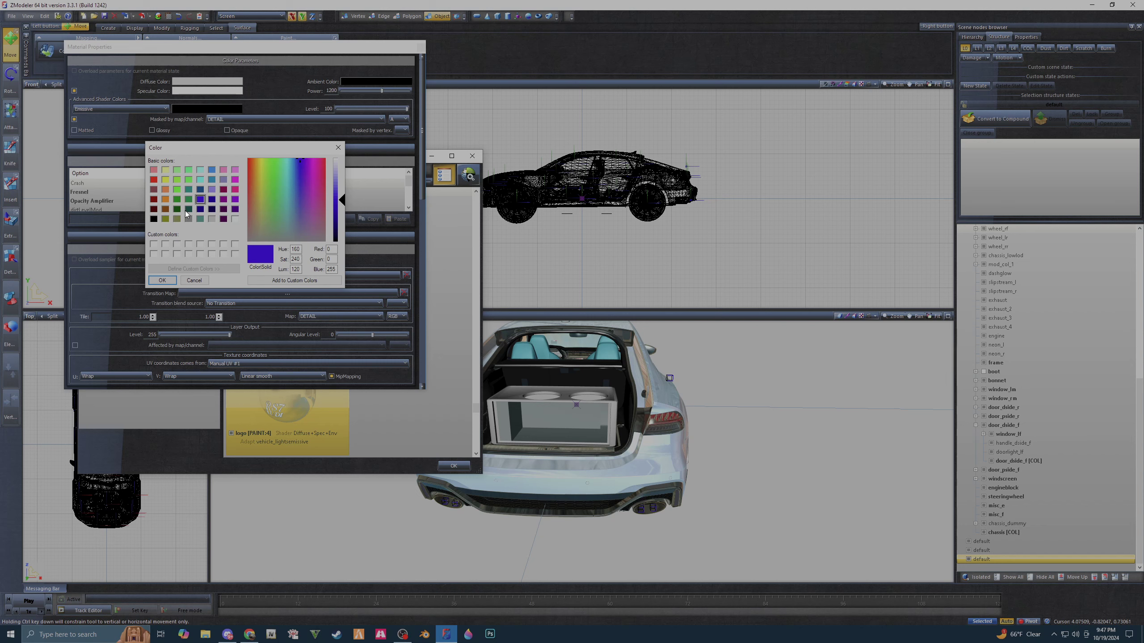
click(154, 179)
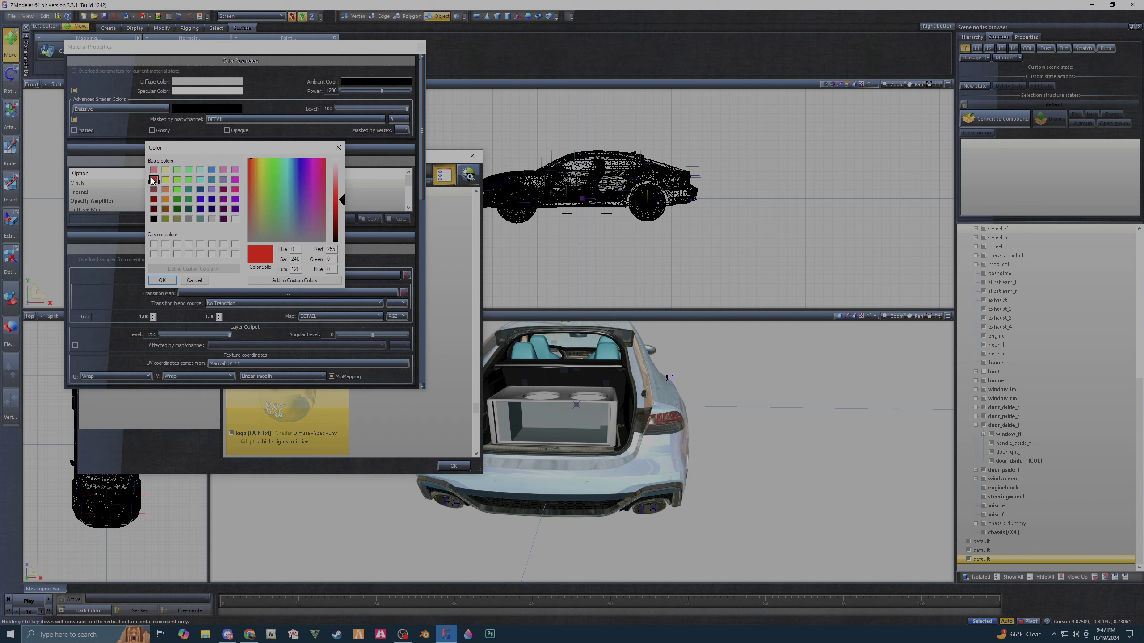
click(170, 283)
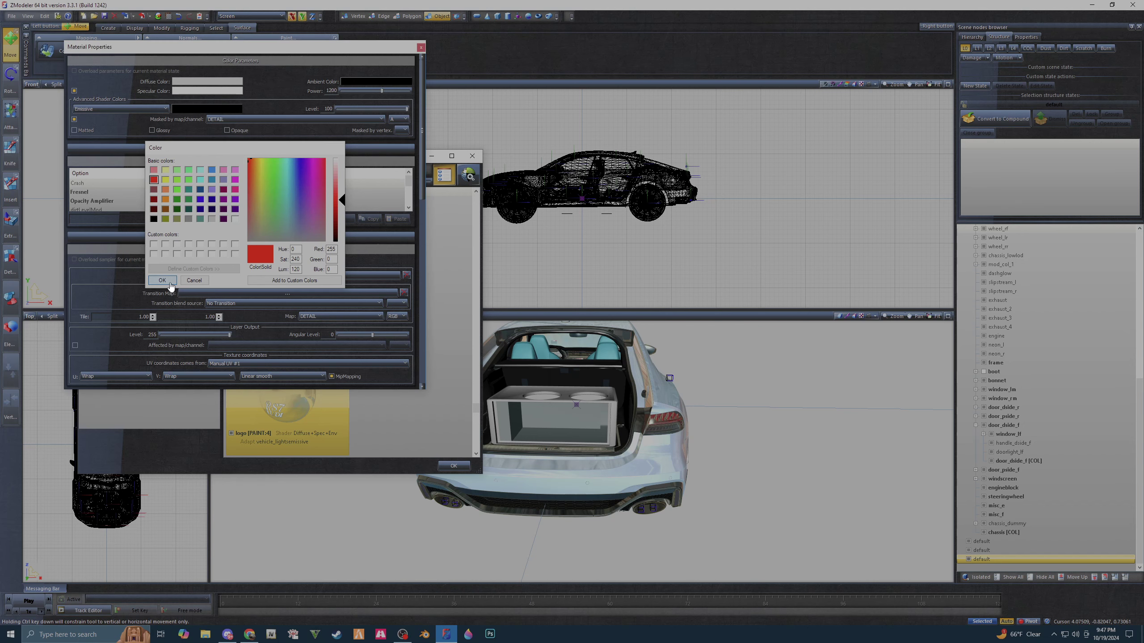
click(421, 47)
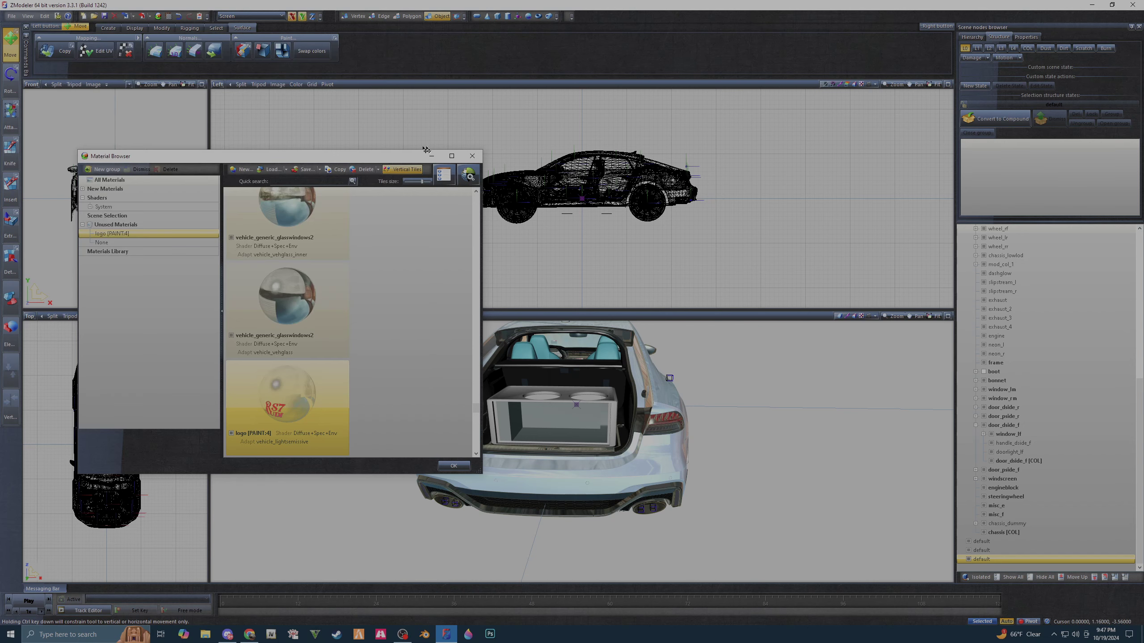
click(473, 156)
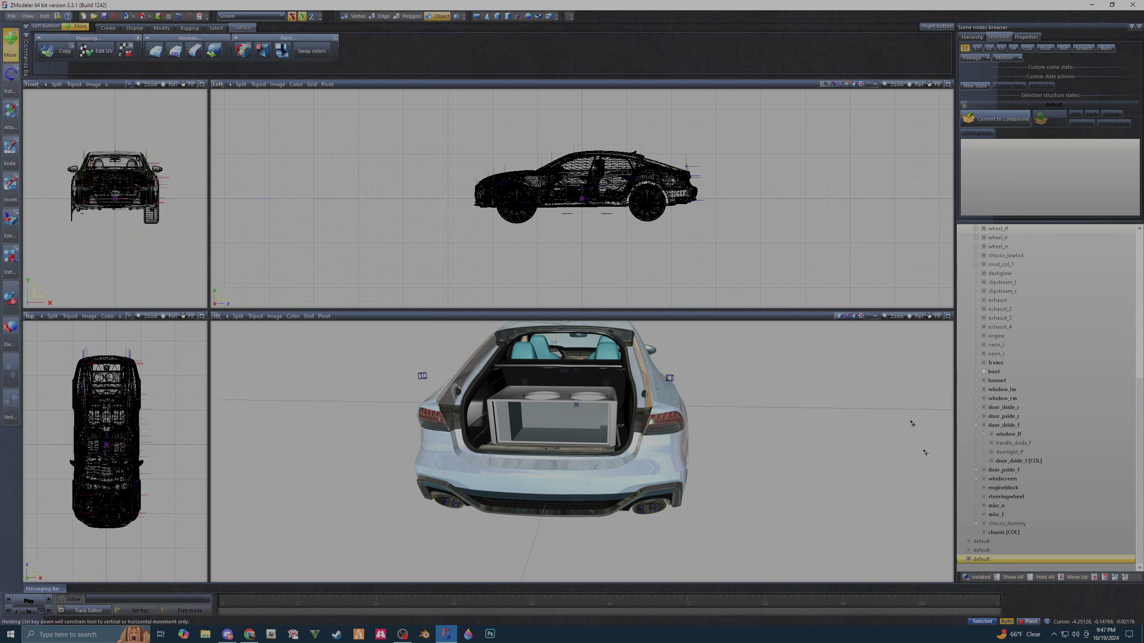
- Isolate the subwoofer box and assign logo [PAINT:4] to the plane's selected polygons
click(988, 578)
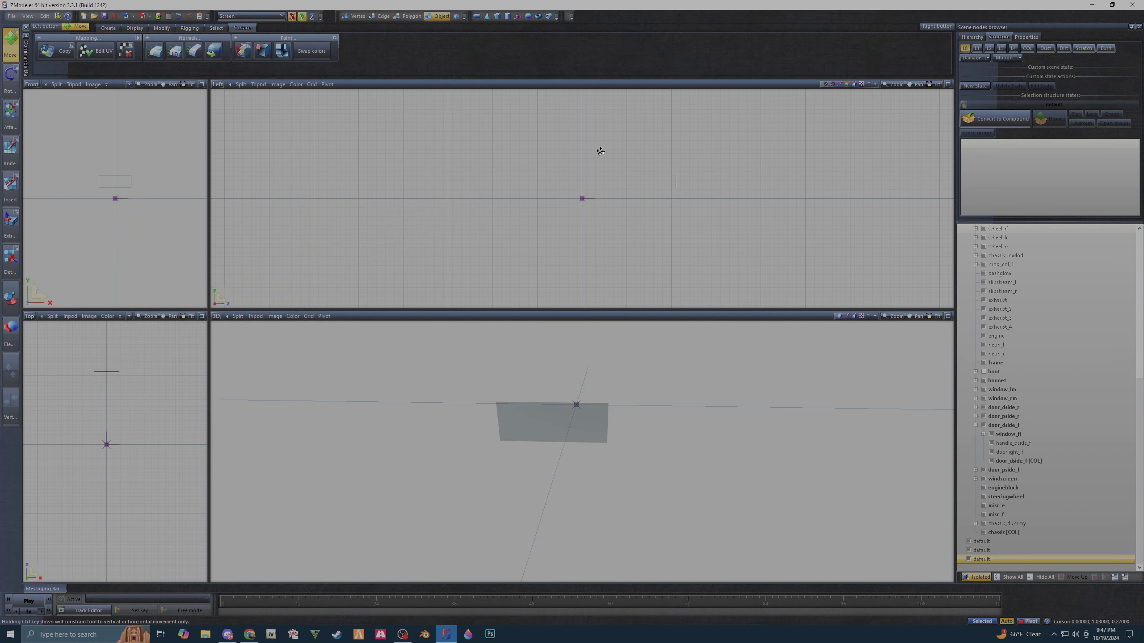
drag(814, 236, 815, 239)
click(408, 16)
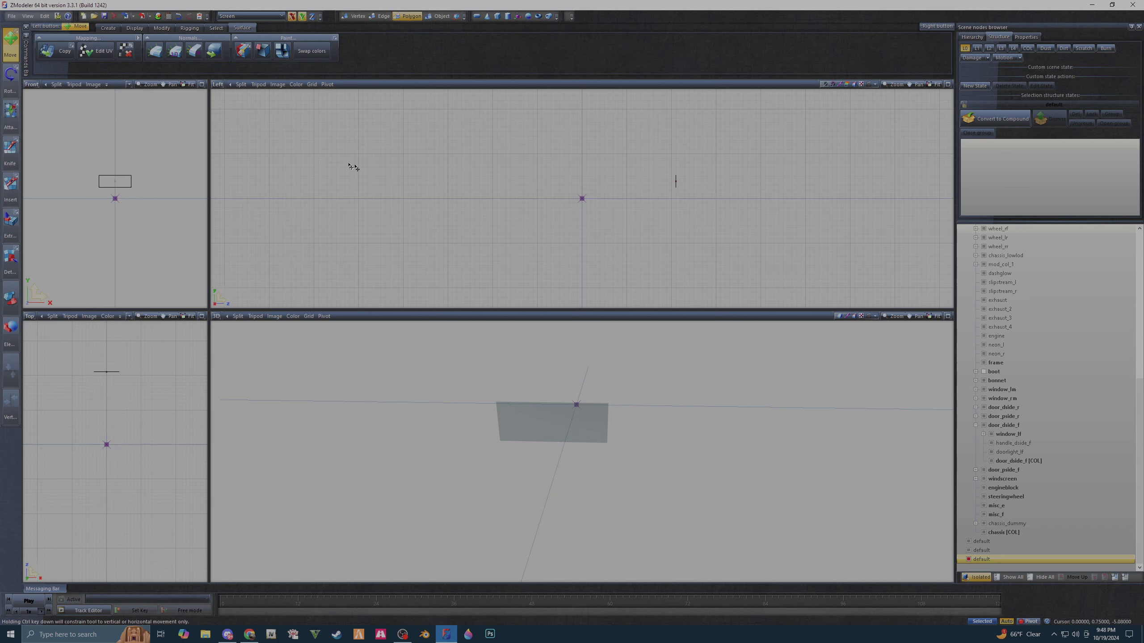
click(191, 46)
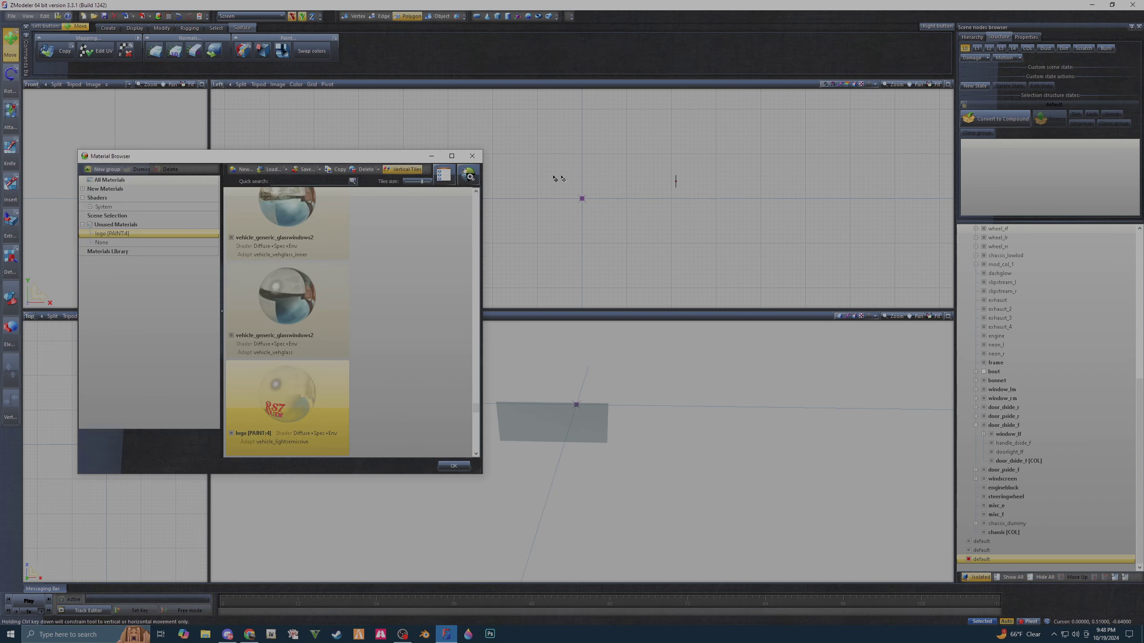
drag(731, 138, 633, 265)
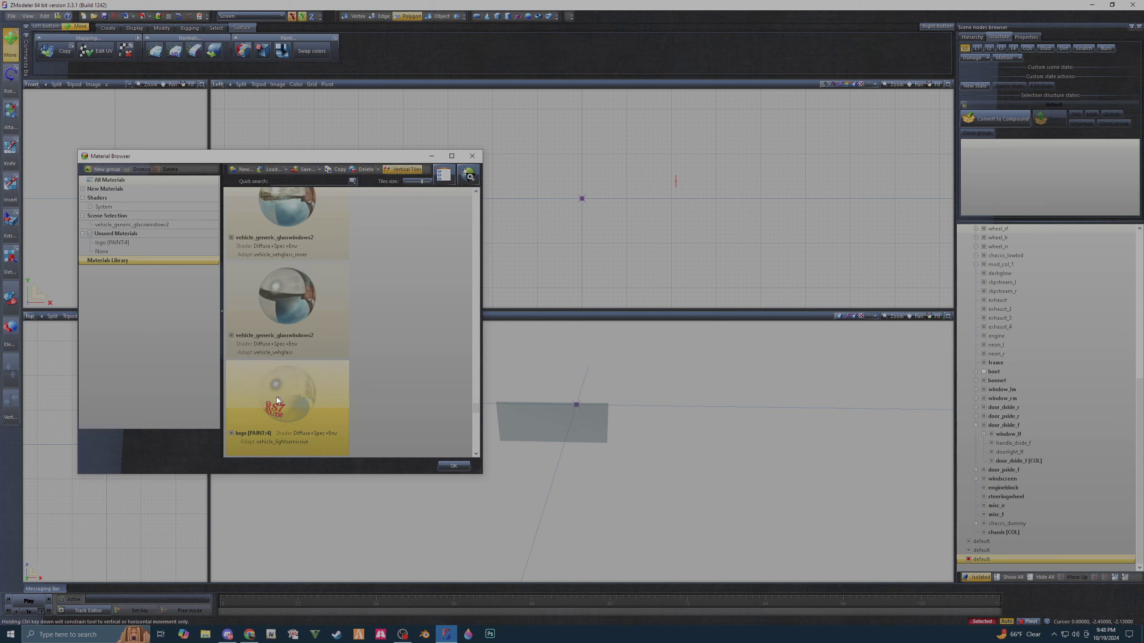
mouse_move(265, 398)
mouse_down()
mouse_move(89, 234)
mouse_move(123, 225)
mouse_up()
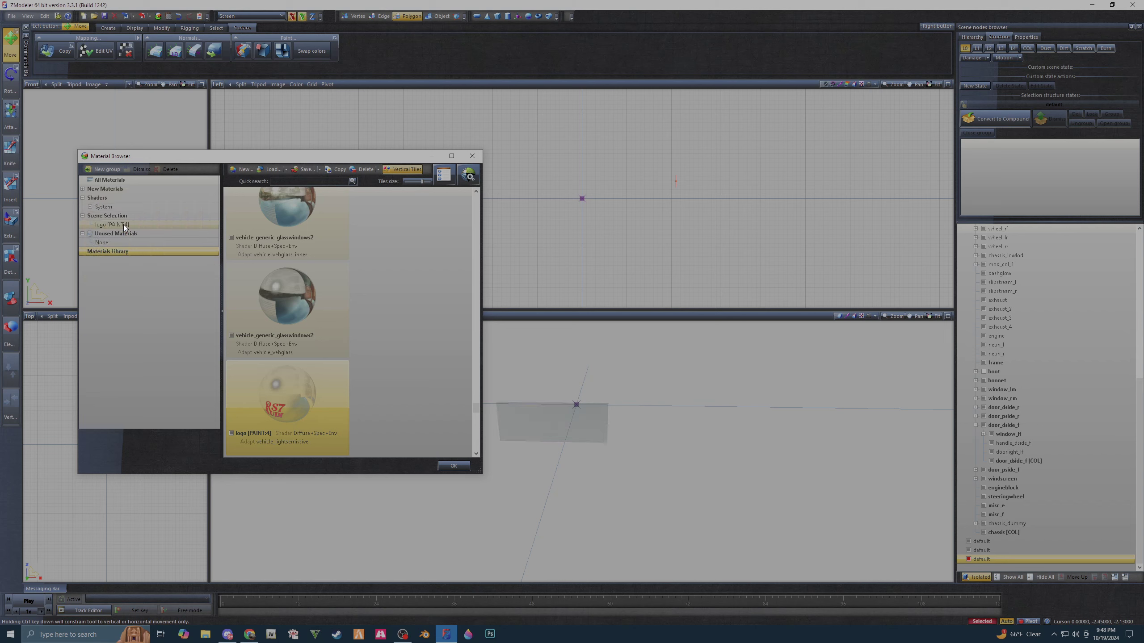
click(473, 156)
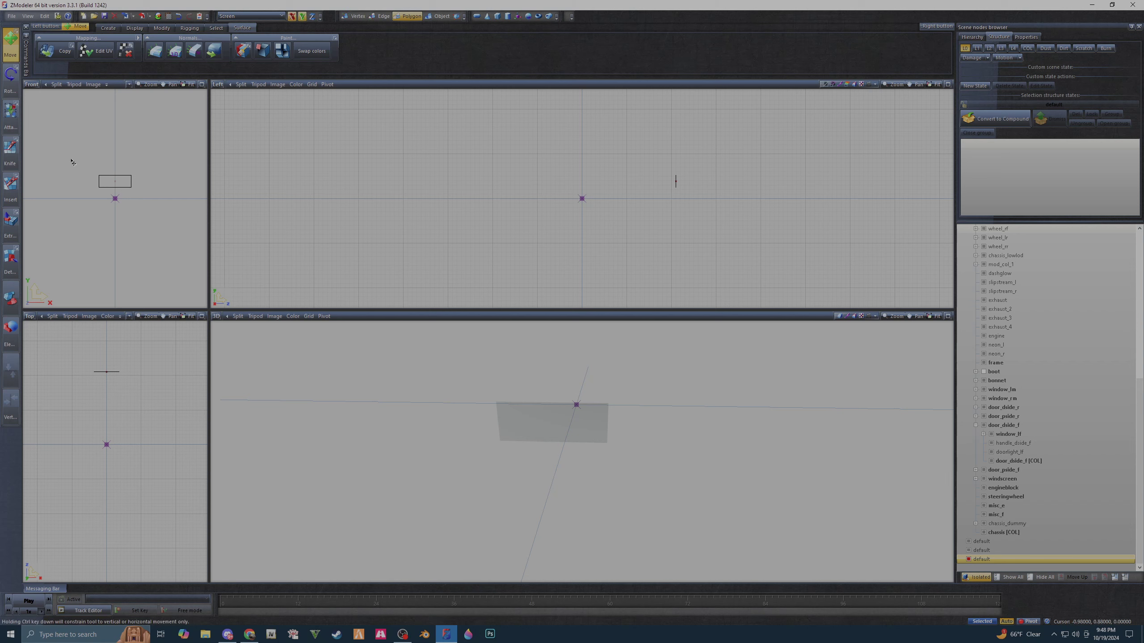
drag(70, 160, 173, 215)
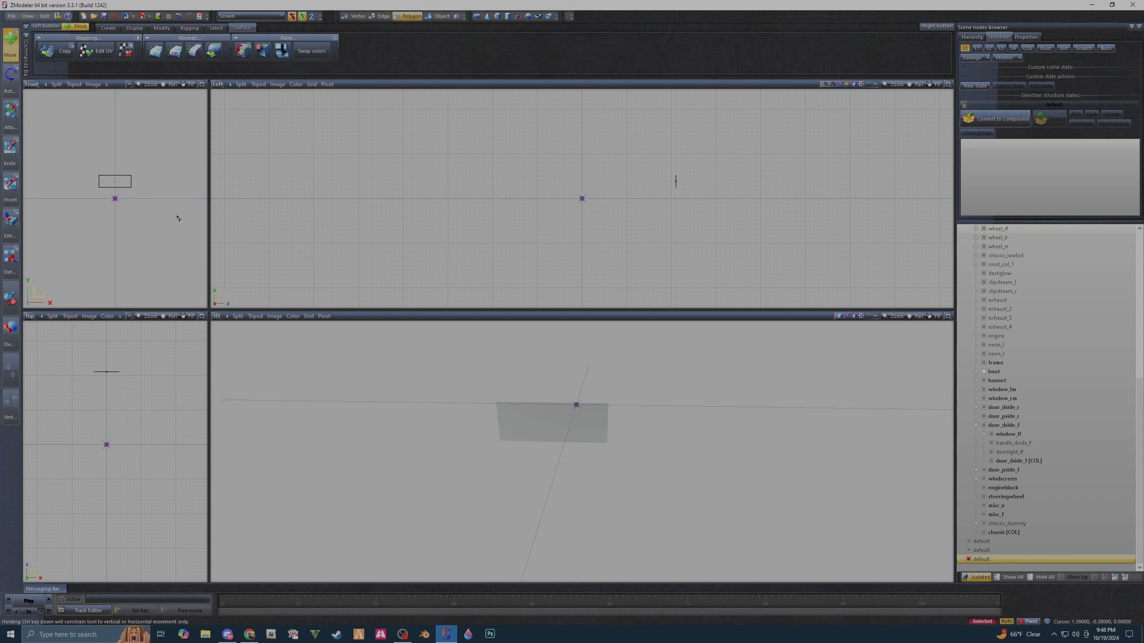
- Generate new UV mapping for the plane and show it in the Front-view UV Mapper over the logo texture
right_click(117, 185)
mouse_move(152, 202)
click(179, 202)
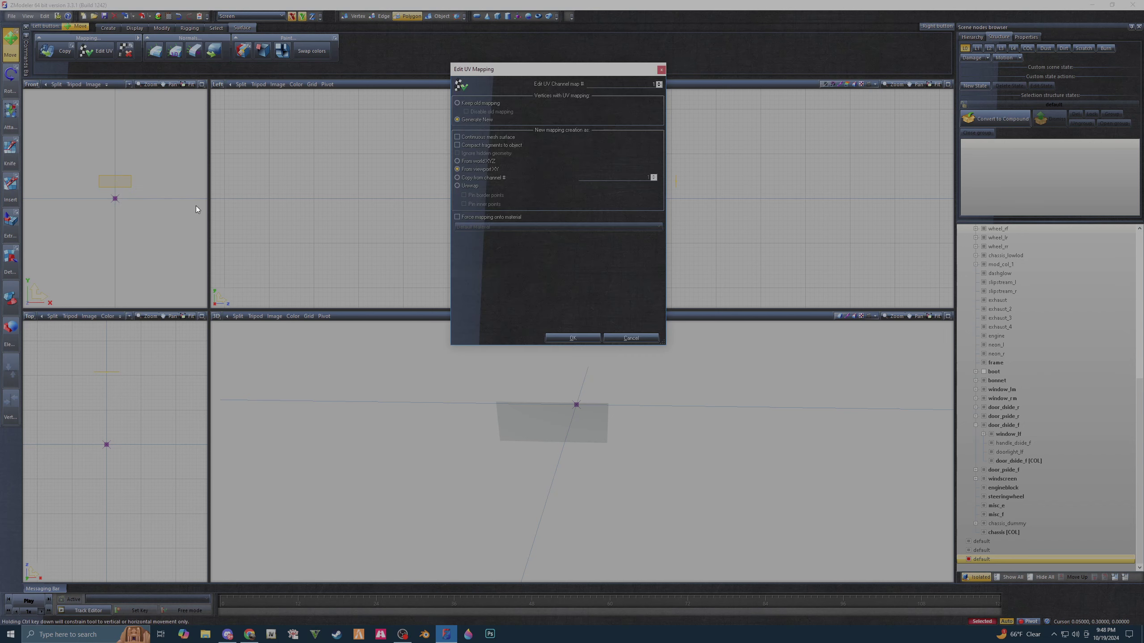
click(572, 338)
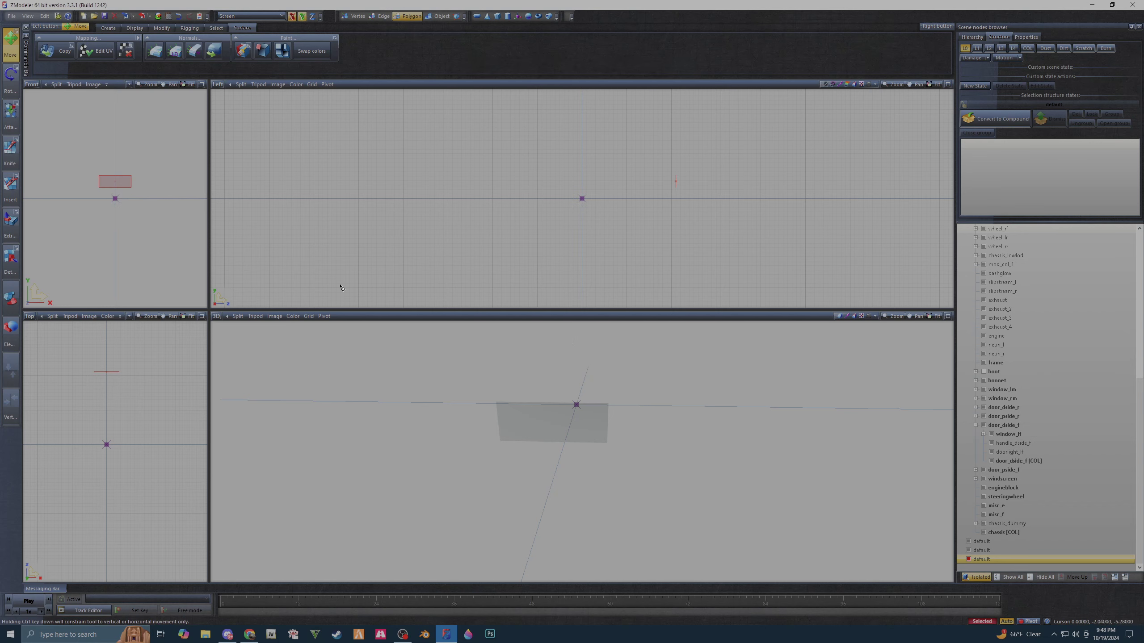
click(89, 133)
click(31, 84)
click(43, 187)
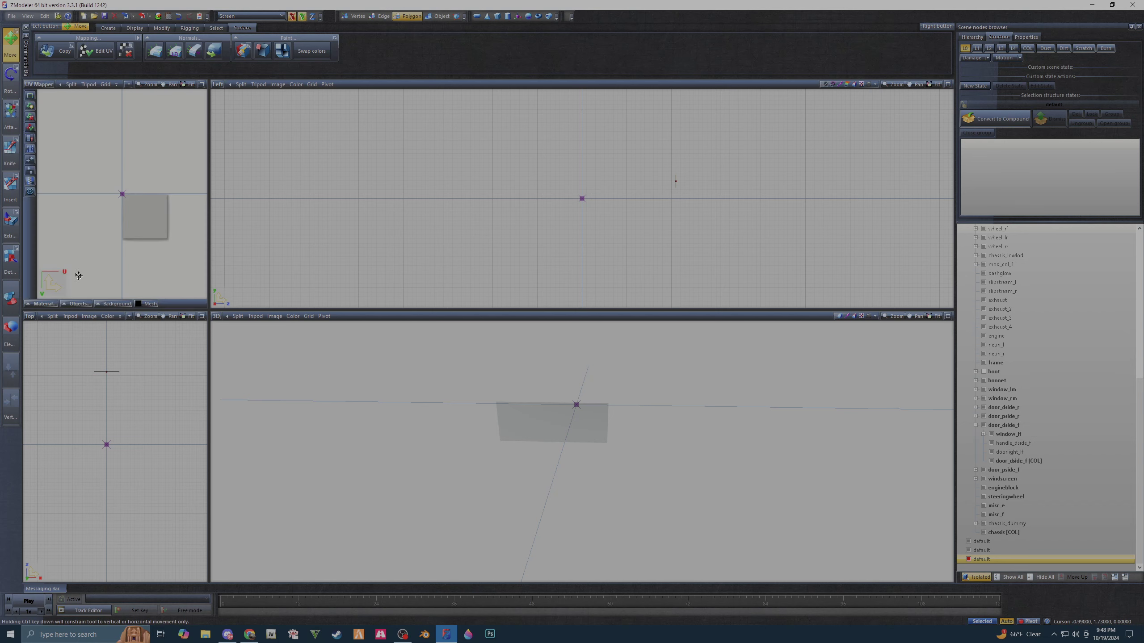
click(41, 304)
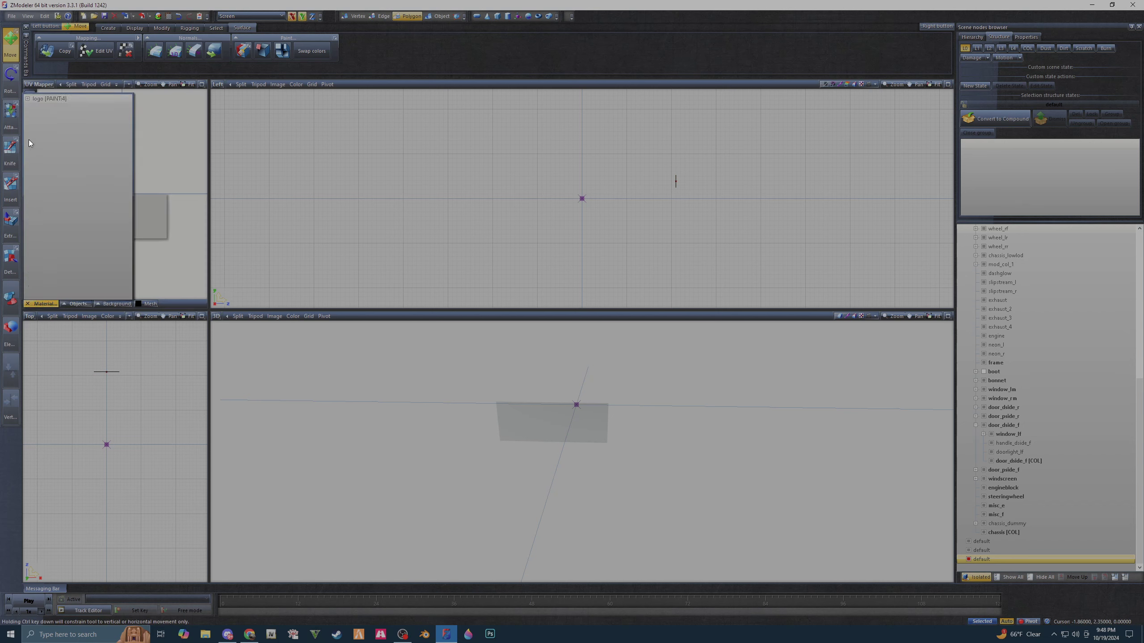
click(45, 99)
- Move the plane's whole UV island onto the red RS7 lettering on the logo texture
key(4)
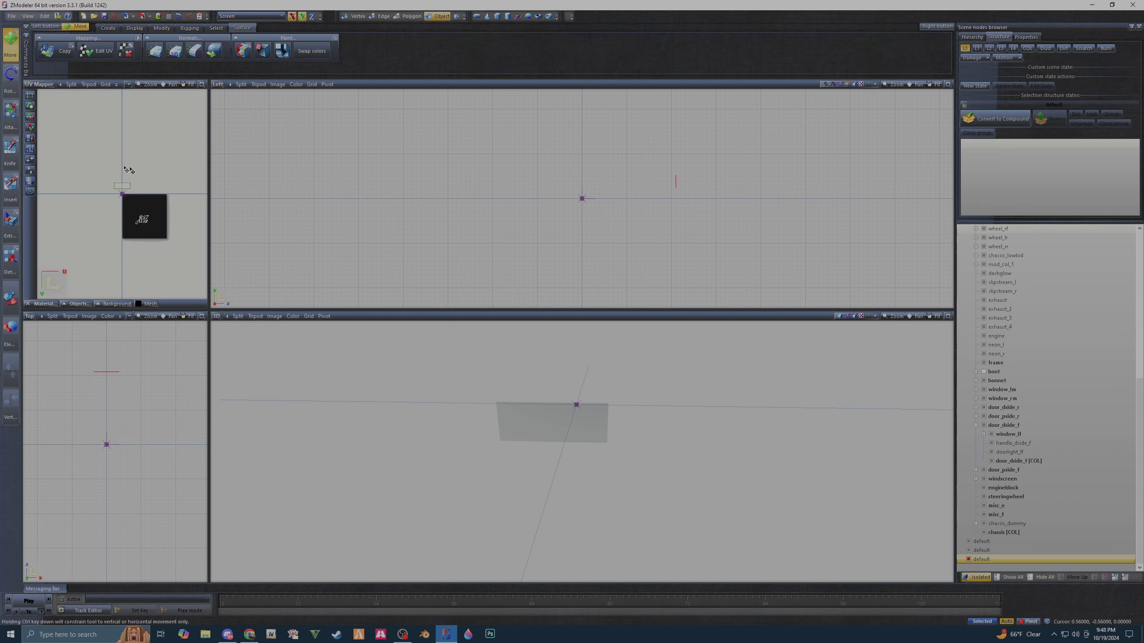
click(162, 27)
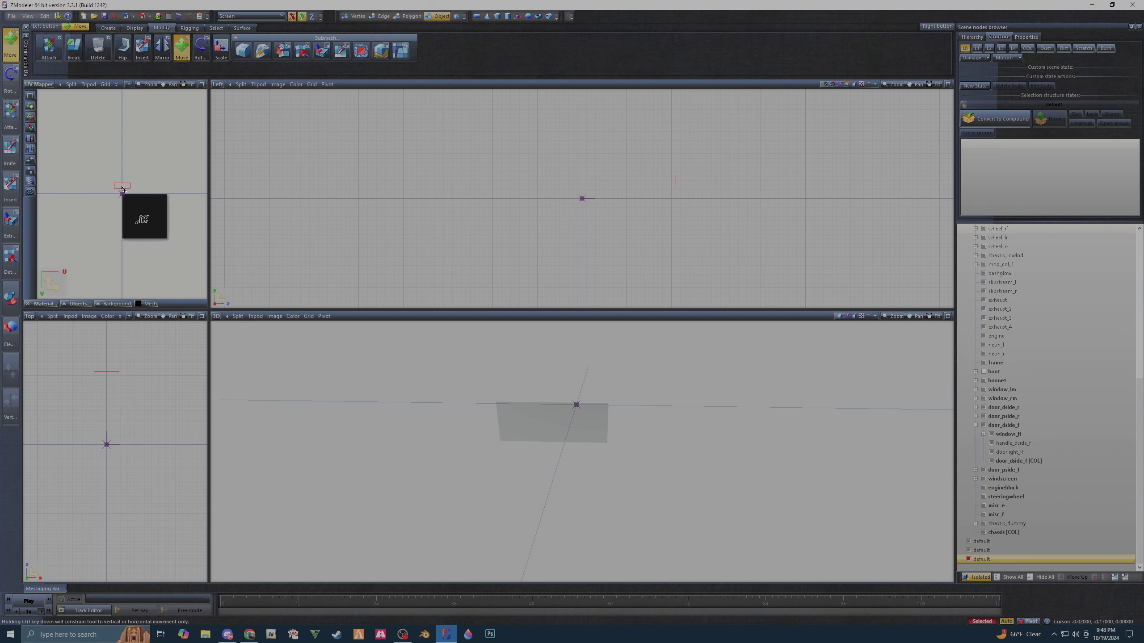
drag(123, 190, 142, 221)
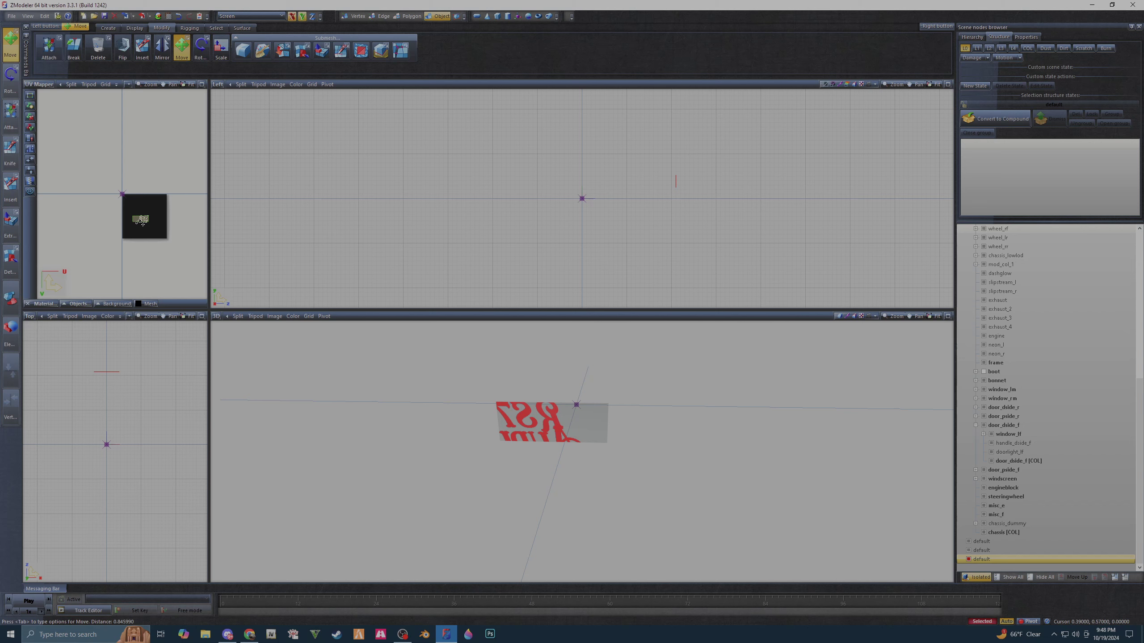
drag(142, 221, 135, 216)
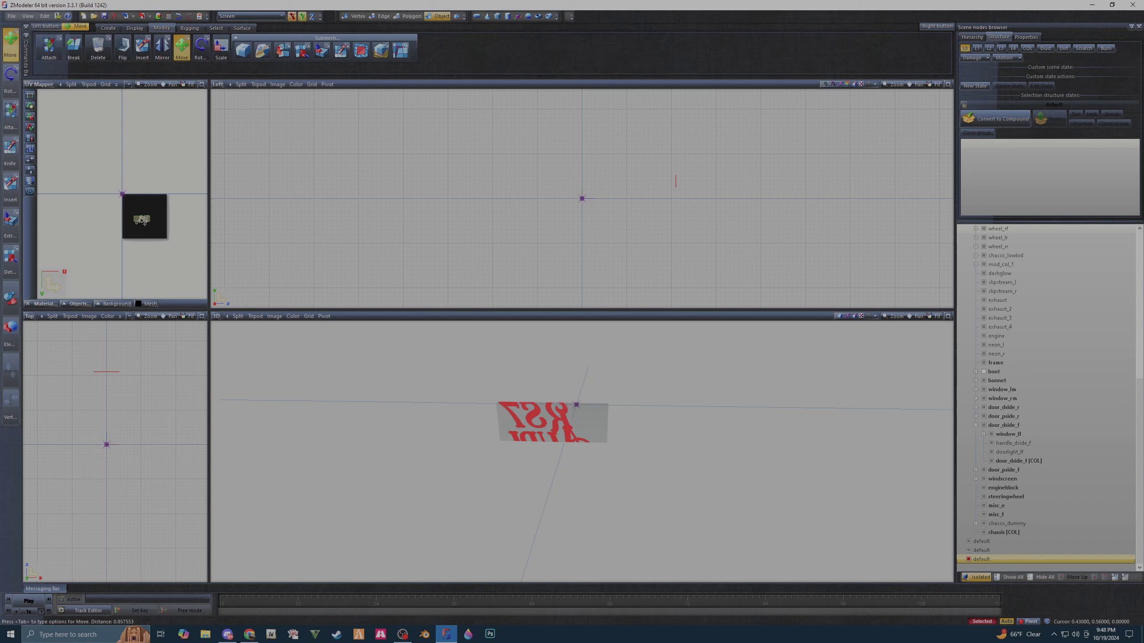
scroll(135, 216, up, 3)
scroll(132, 209, up, 1)
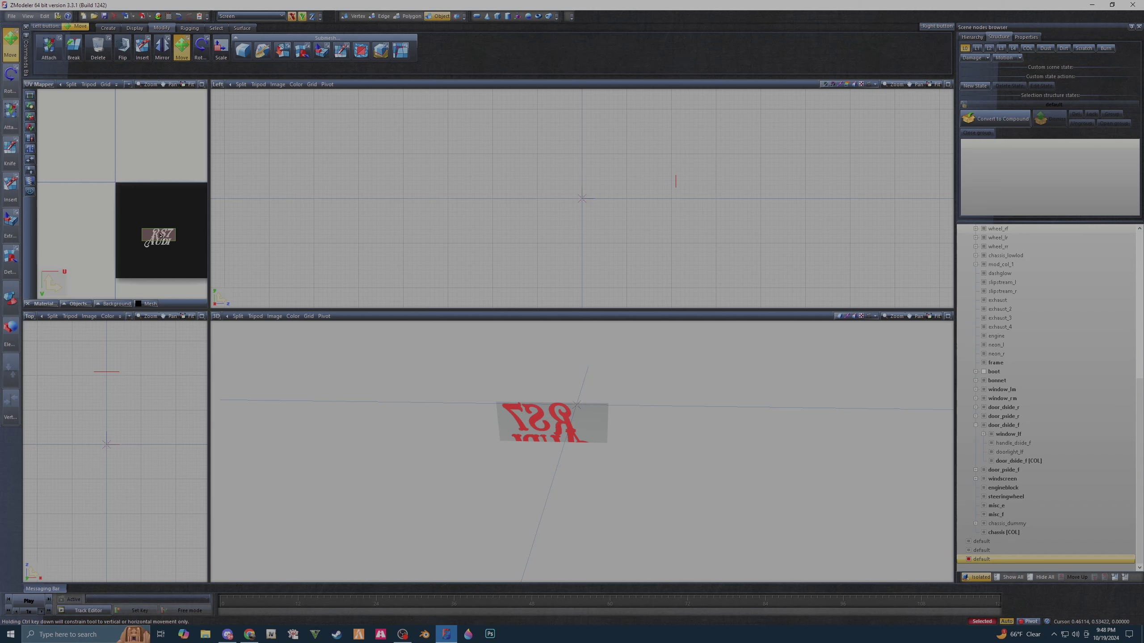
click(204, 59)
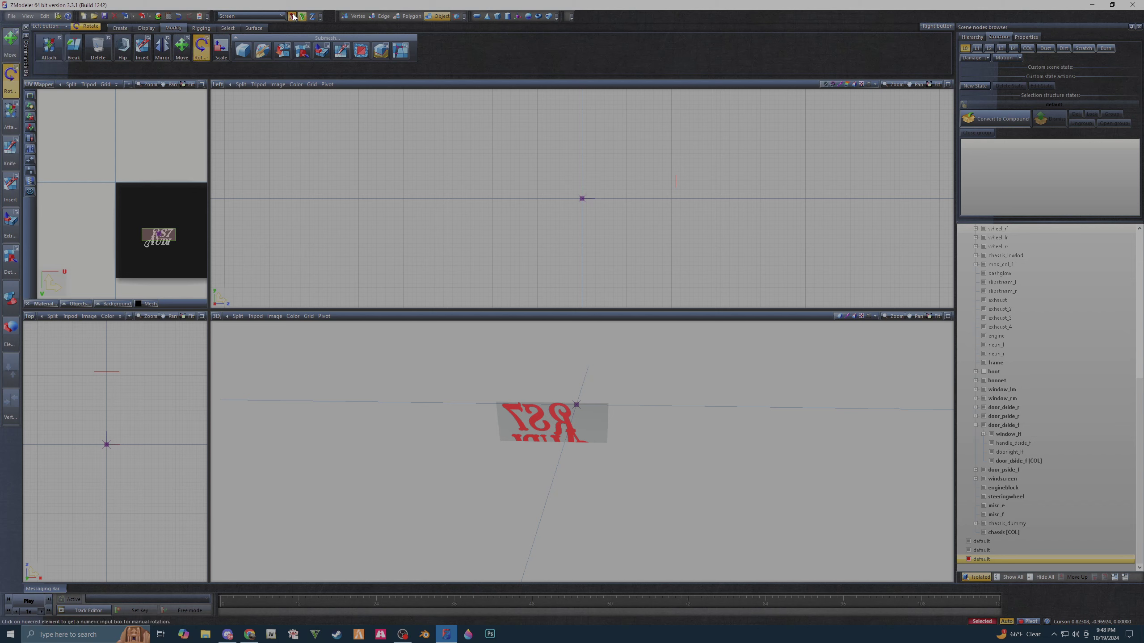
- Rotate the logo's UV island 180° via the numeric Angle entry, undoing a trial 90° turn
click(204, 42)
click(169, 240)
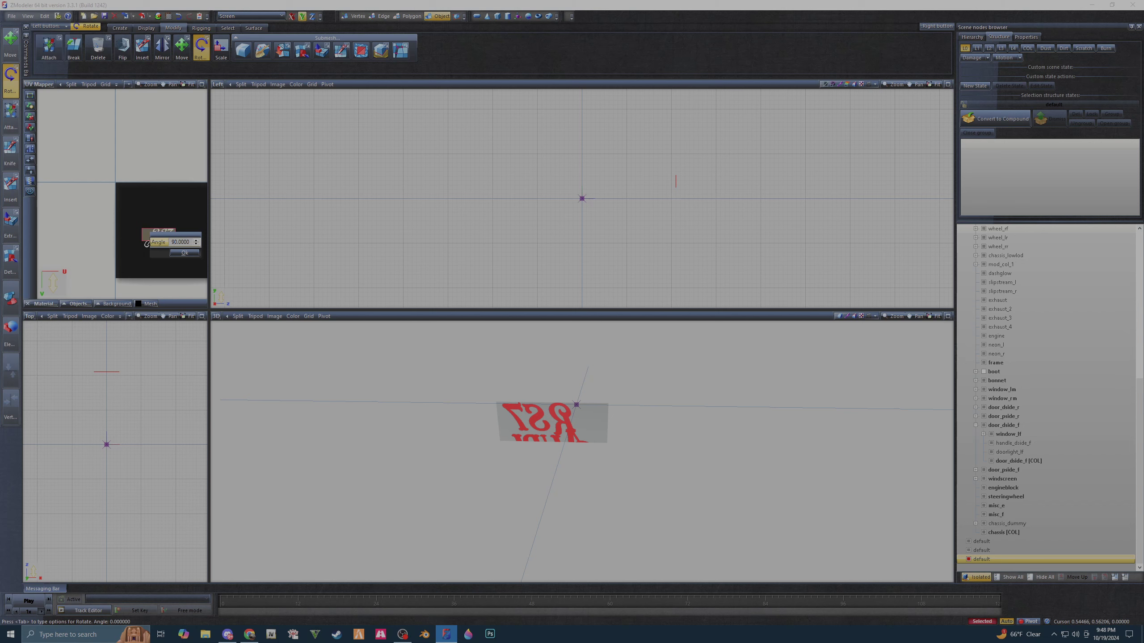
key(Return)
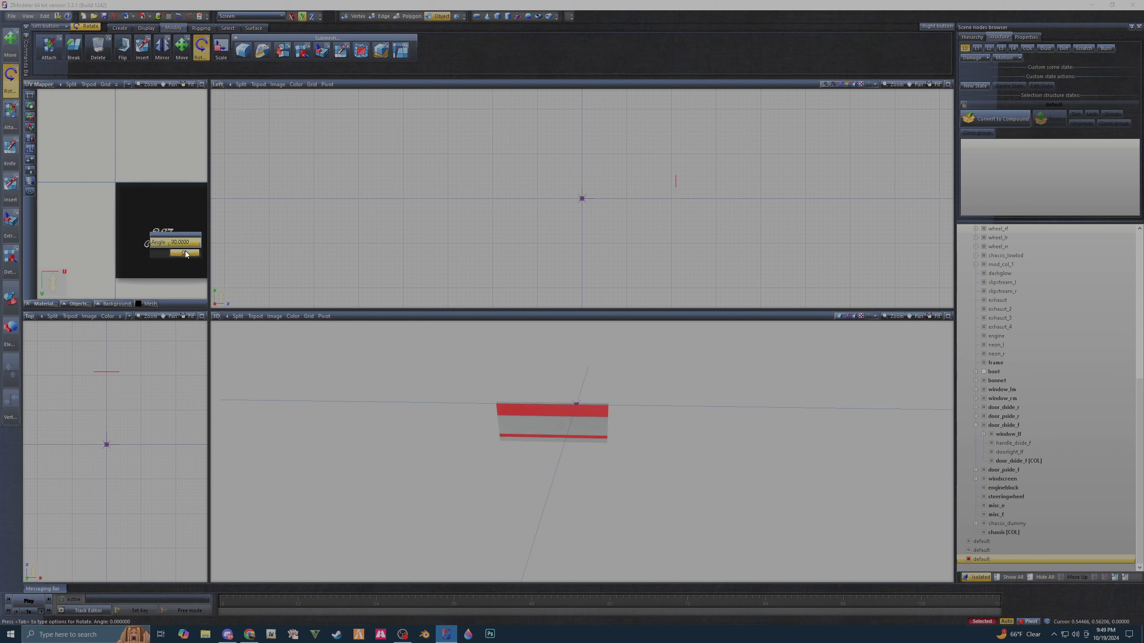
click(184, 253)
click(179, 16)
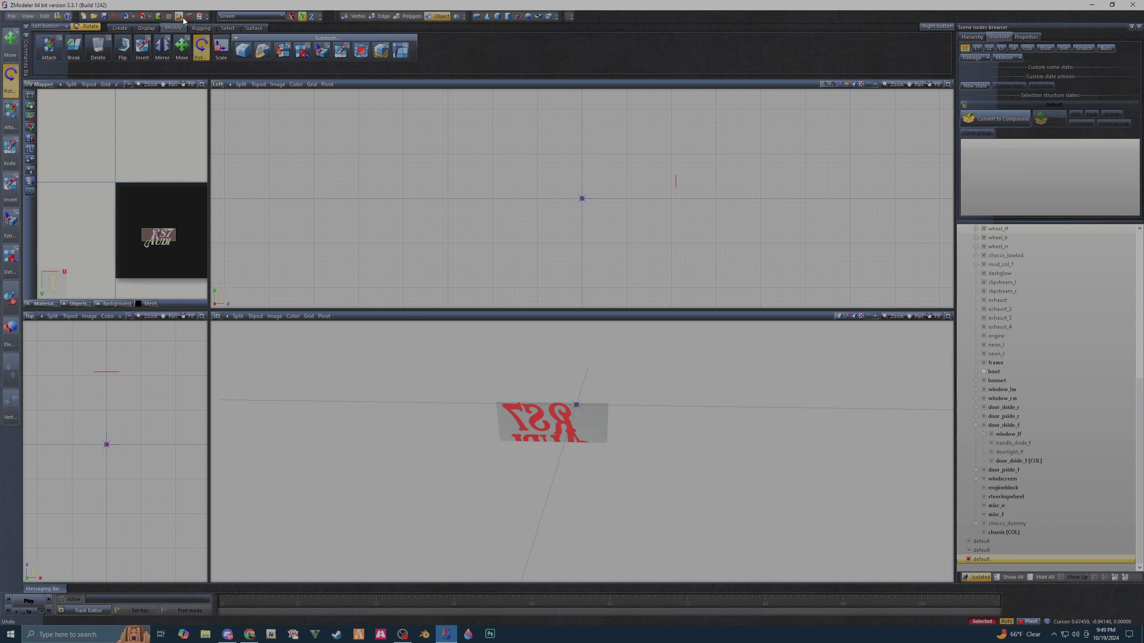
click(167, 244)
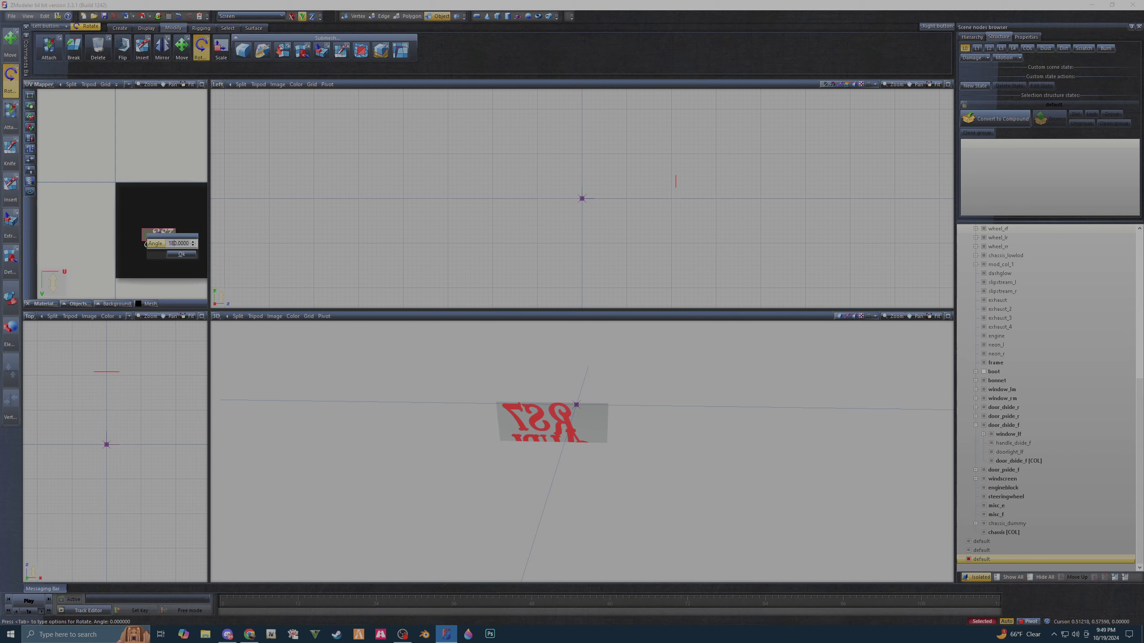
click(170, 242)
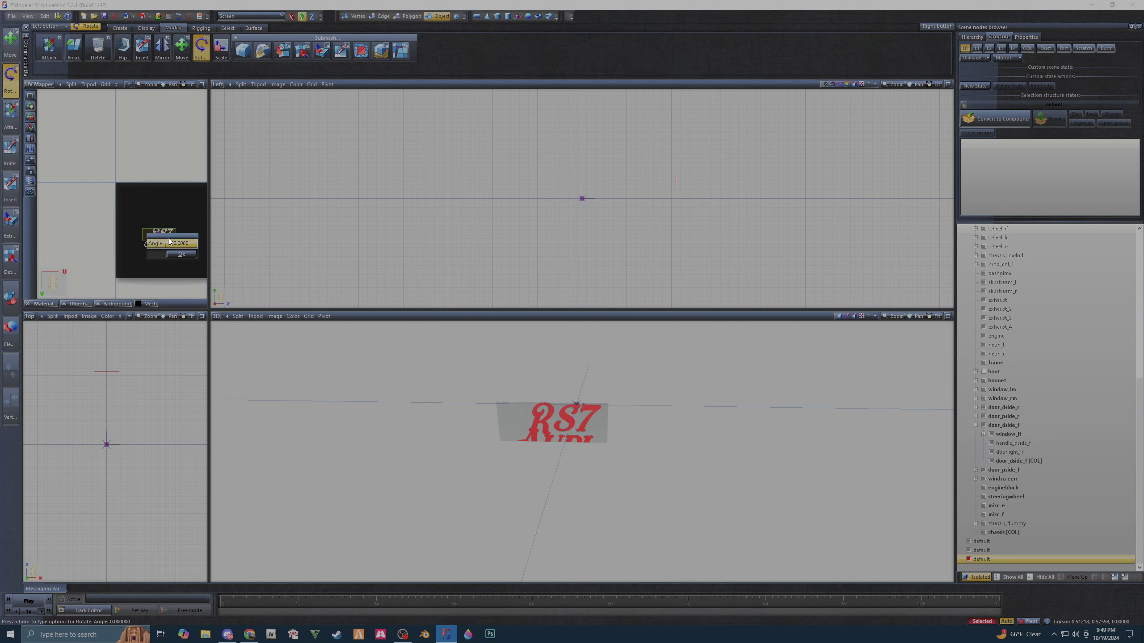
click(168, 254)
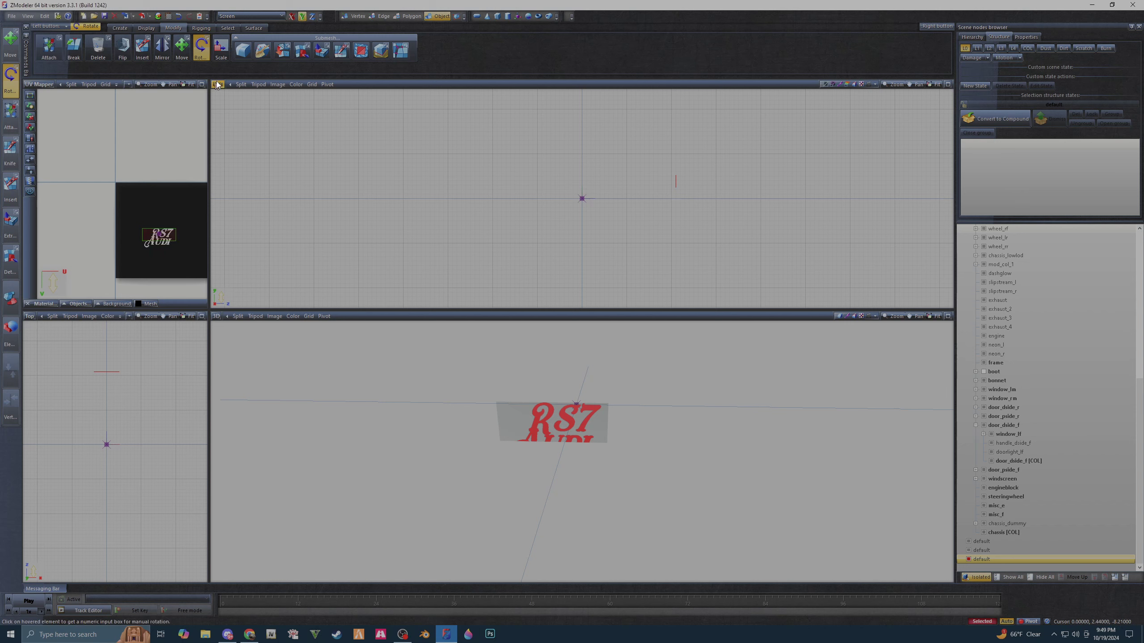
- Scale up and nudge the logo's UV area to resize the lettering on the decal
click(225, 52)
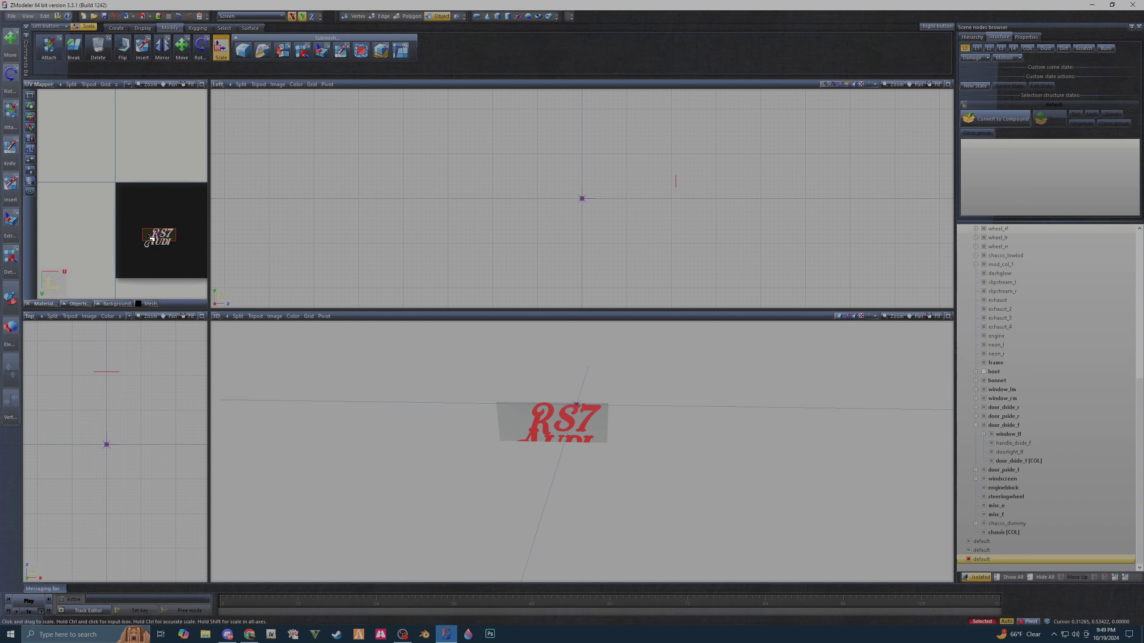
drag(175, 243, 194, 191)
click(182, 56)
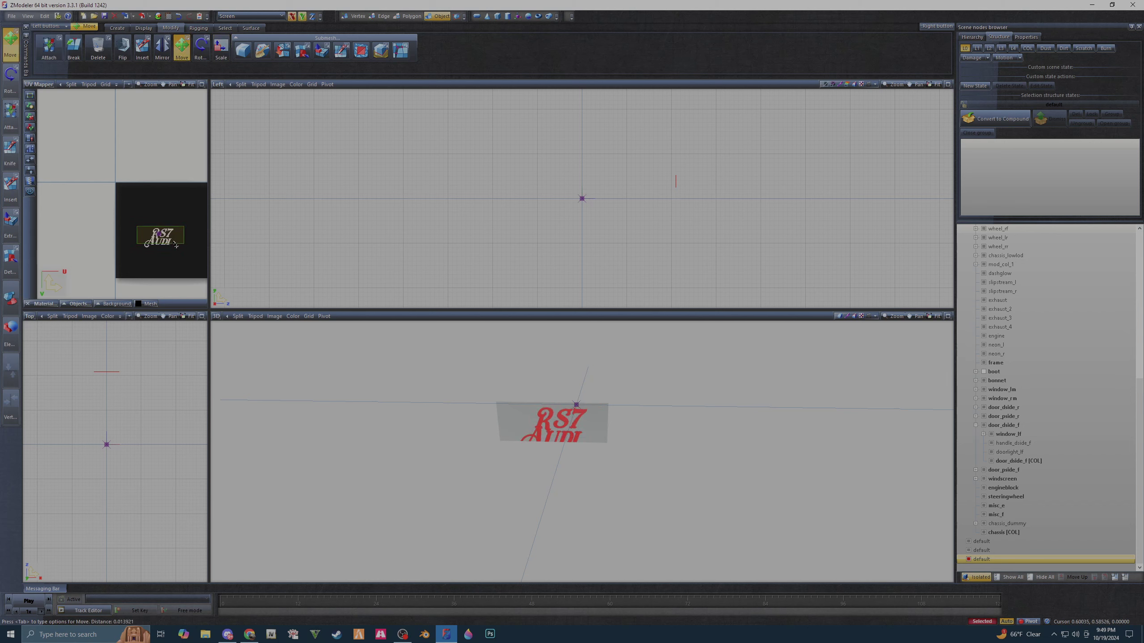
drag(174, 242, 175, 245)
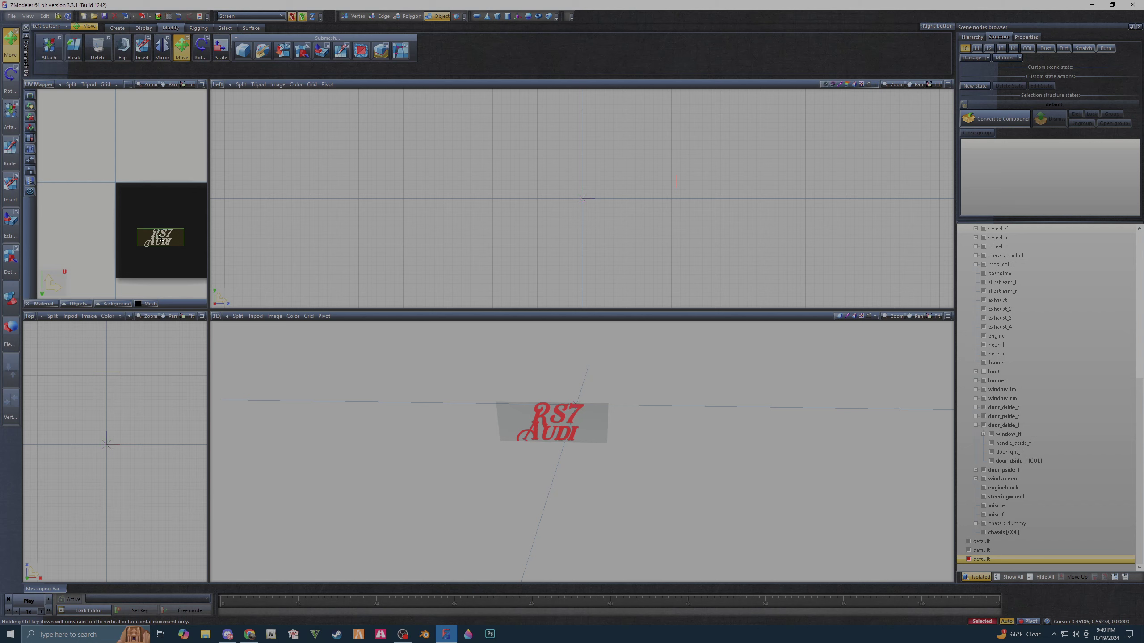
click(221, 49)
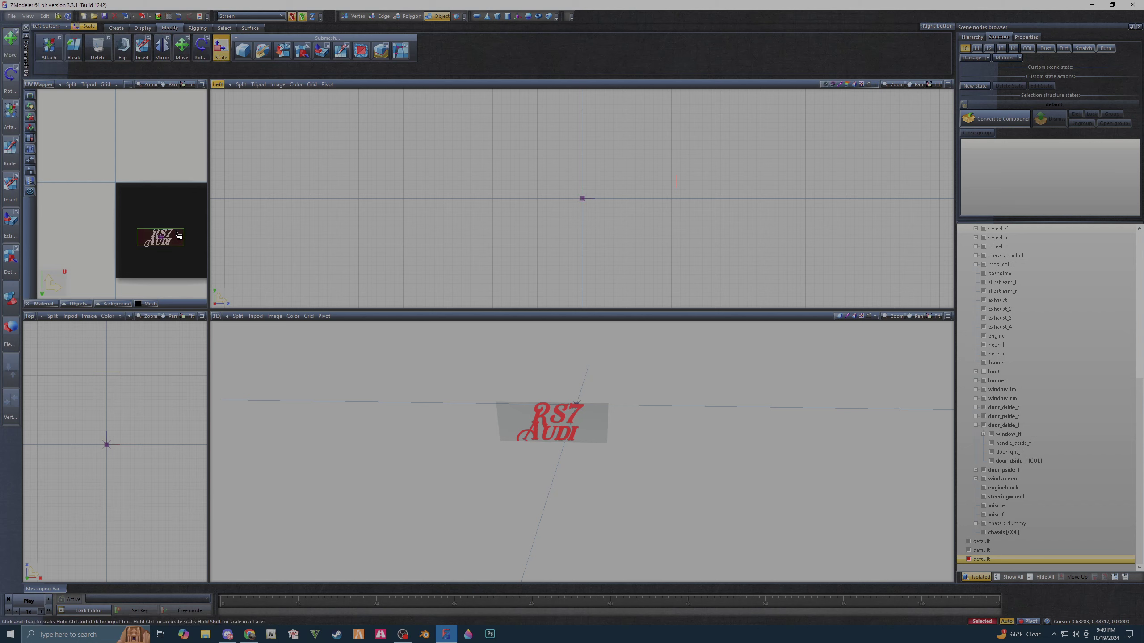
drag(178, 230, 188, 211)
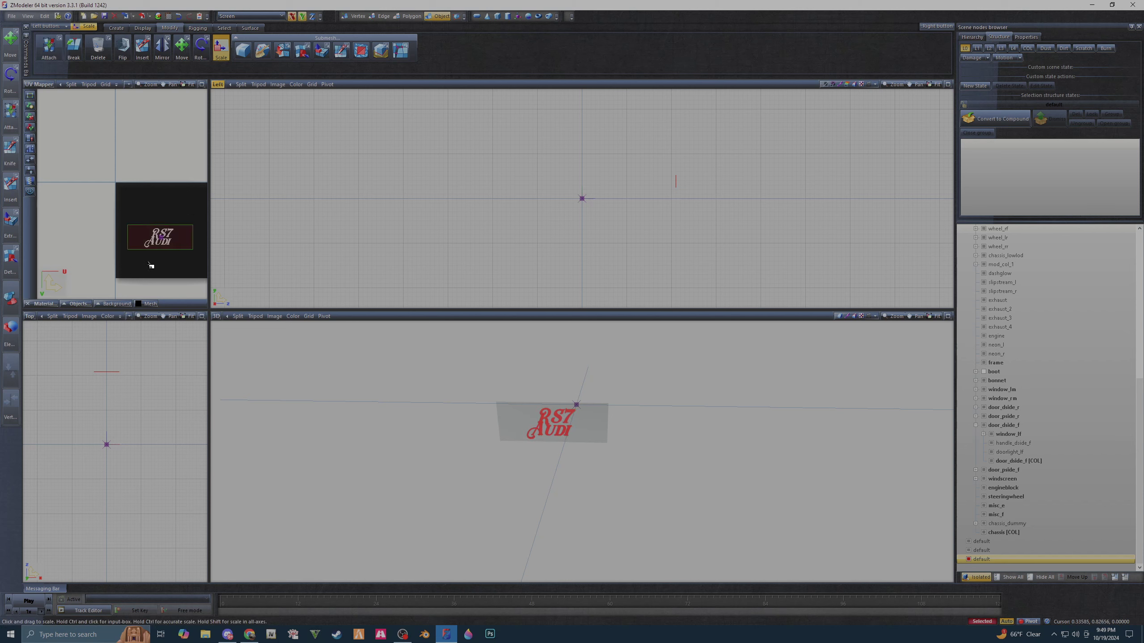
- Show all car parts again, view the open trunk, and refine the logo UV scale and position
middle_drag(567, 439, 572, 450)
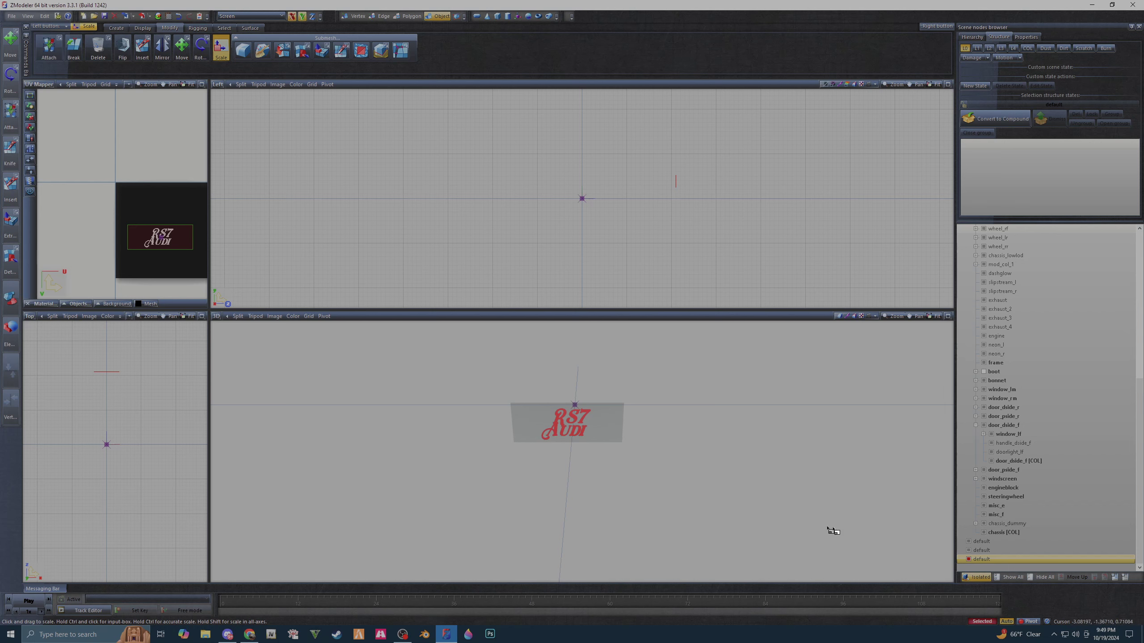
click(986, 580)
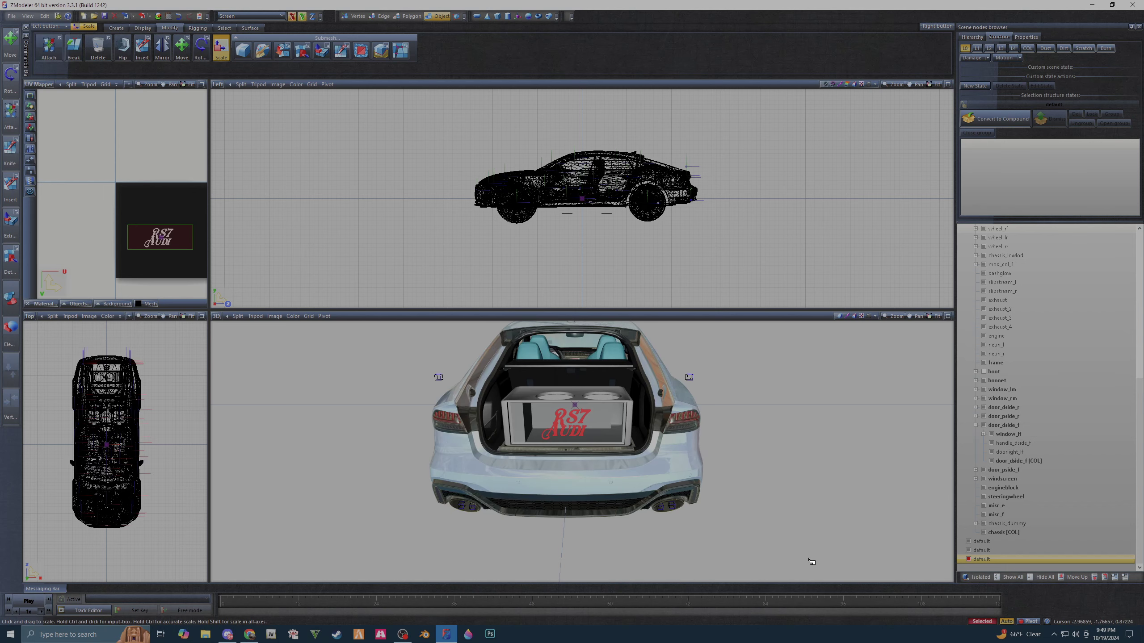
scroll(819, 558, up, 2)
middle_drag(820, 557, 807, 554)
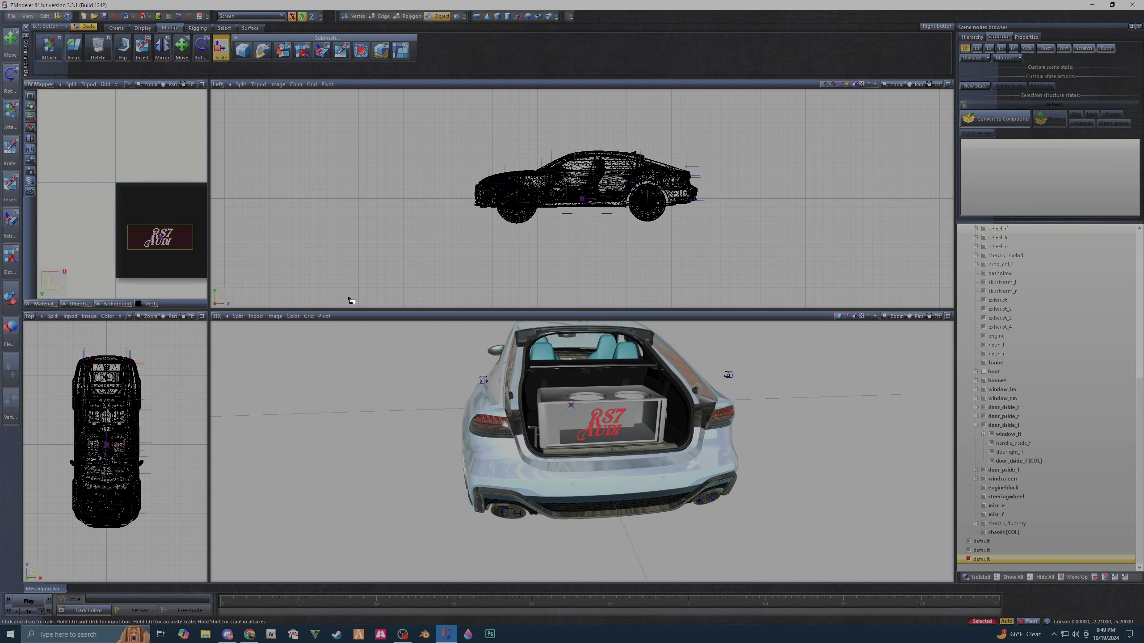
click(302, 16)
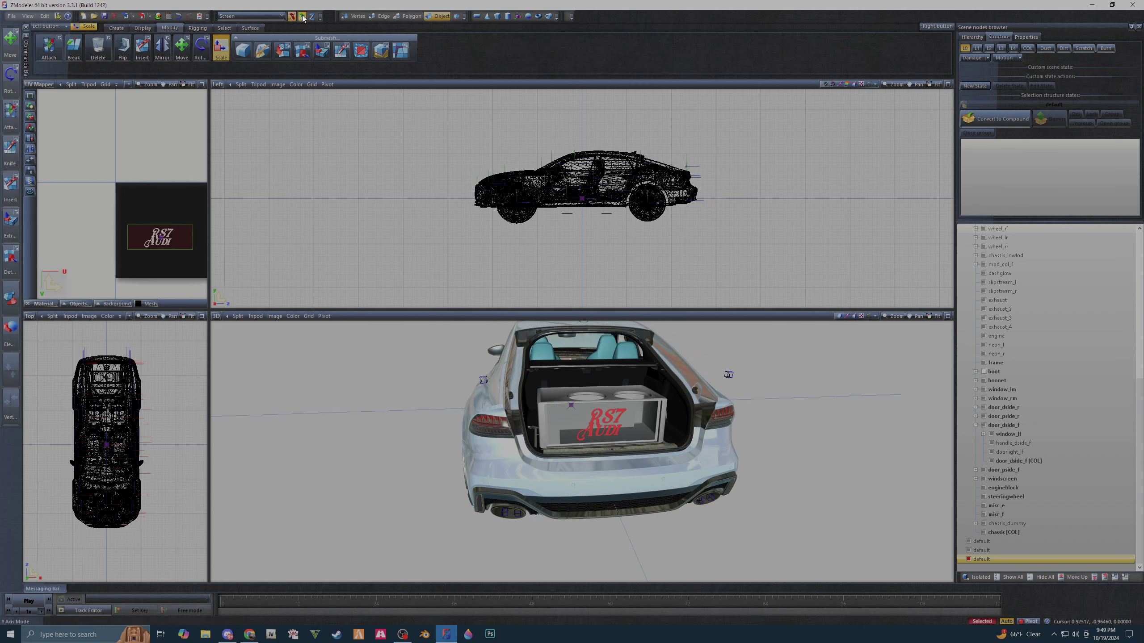
drag(173, 248, 186, 276)
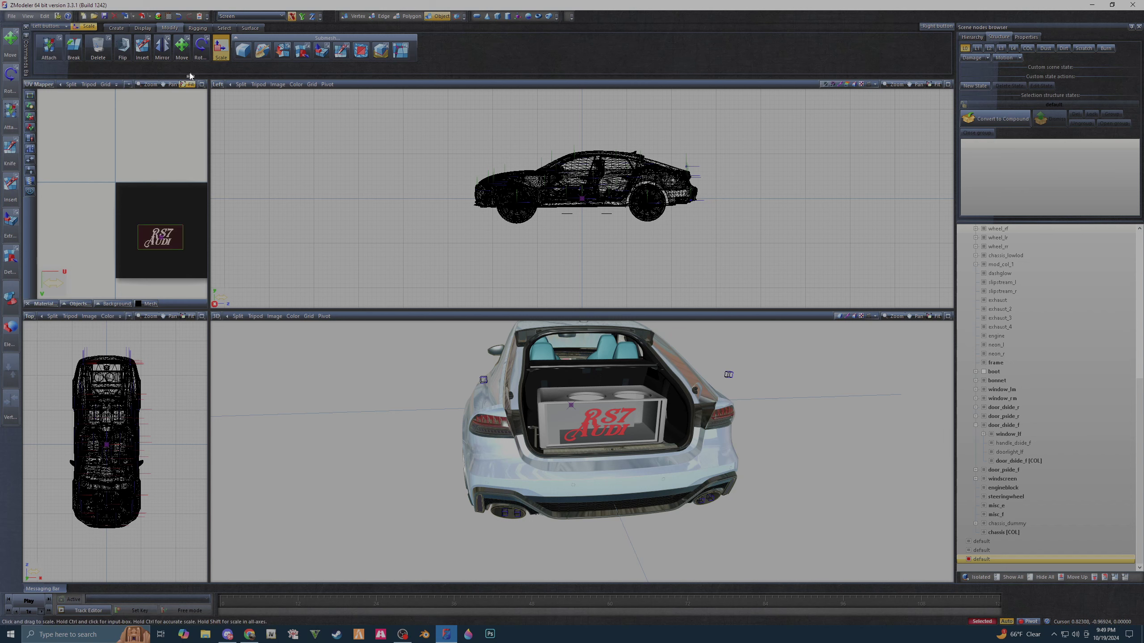
click(183, 47)
drag(178, 246, 178, 246)
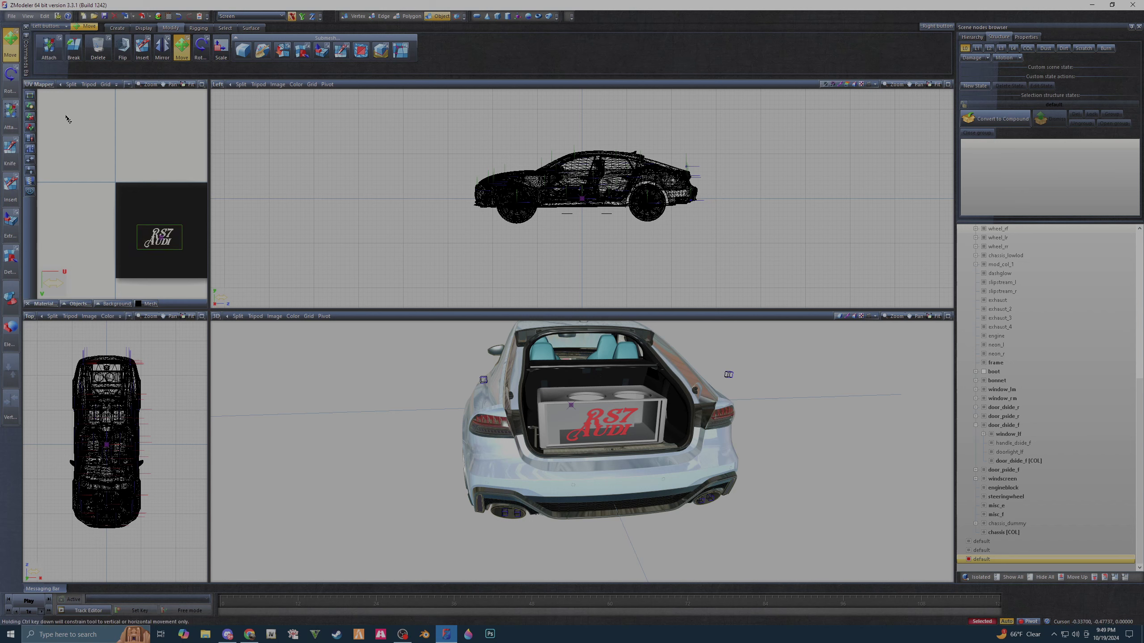
click(43, 85)
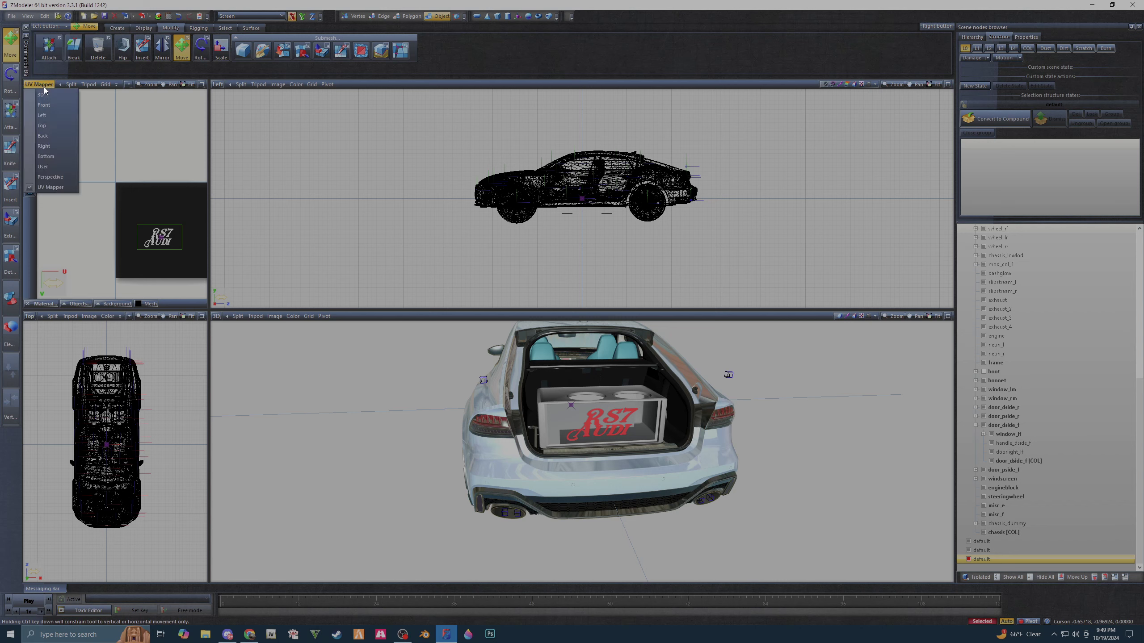
- Return the UV layout area to the car's Front view and hide the logo decal node
click(50, 109)
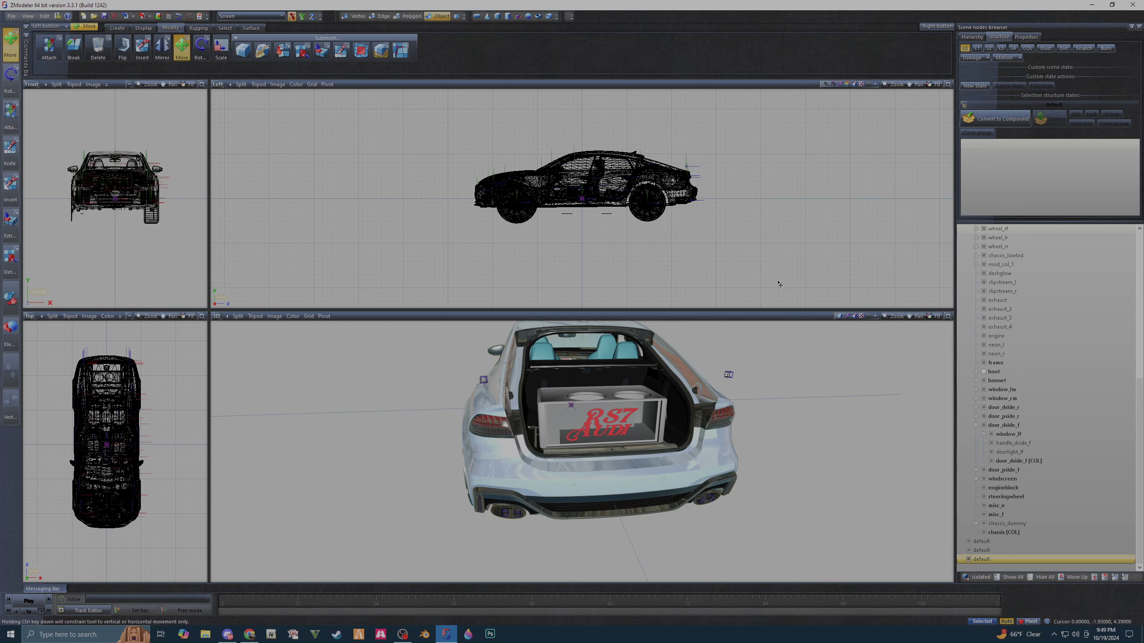
click(968, 560)
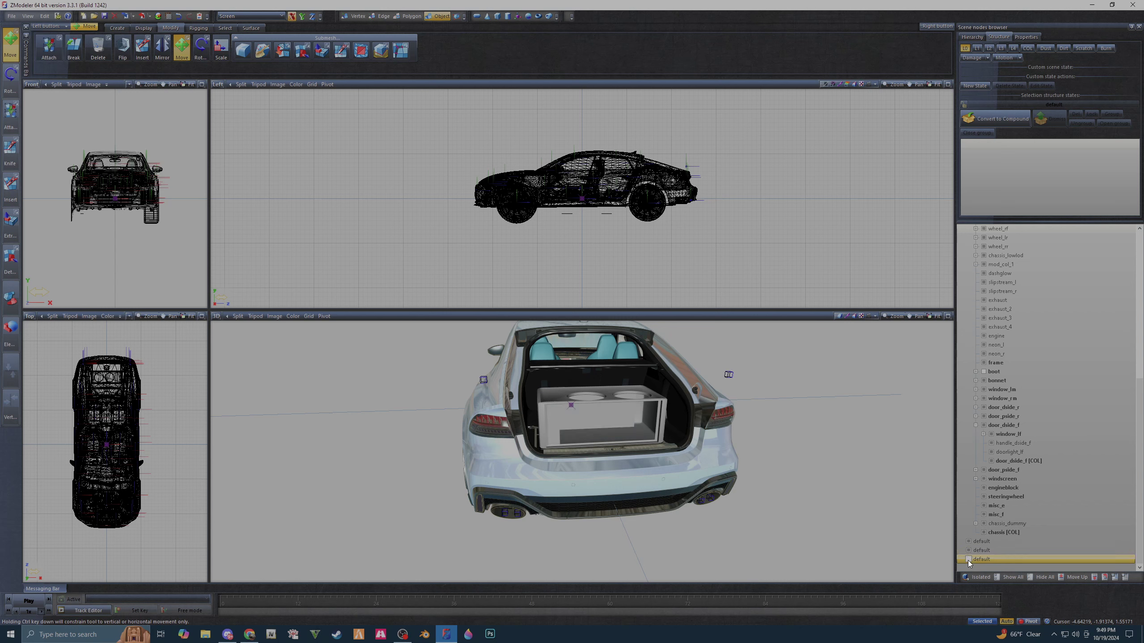
click(968, 551)
- Orbit and zoom the 3D view into the cabin to frame the teal front seats
middle_drag(812, 494, 811, 497)
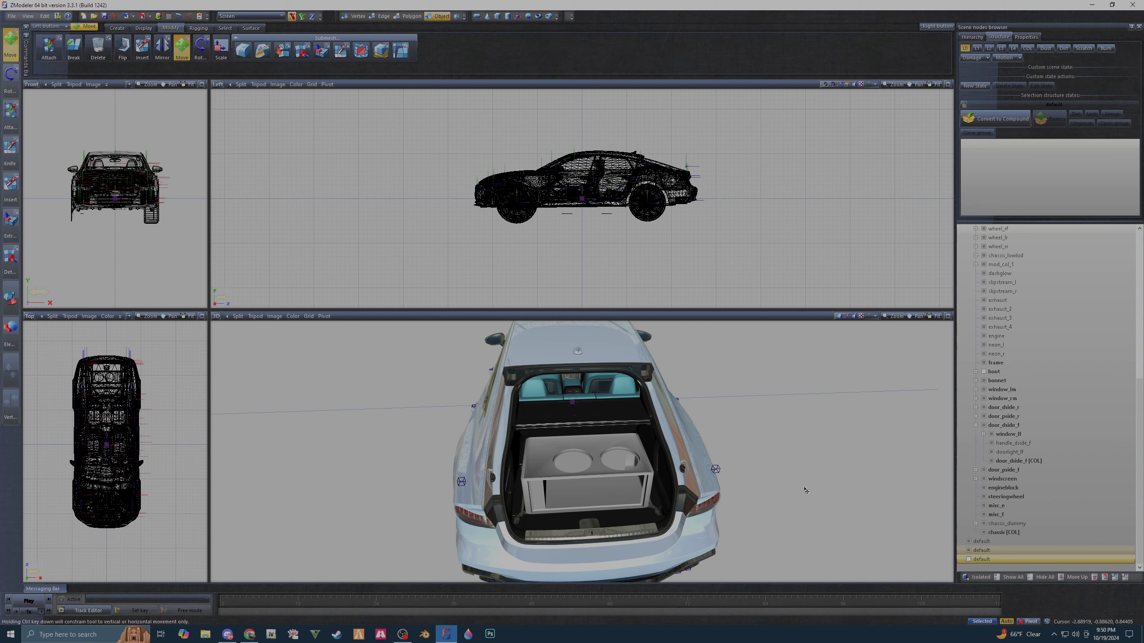
middle_drag(806, 490, 763, 457)
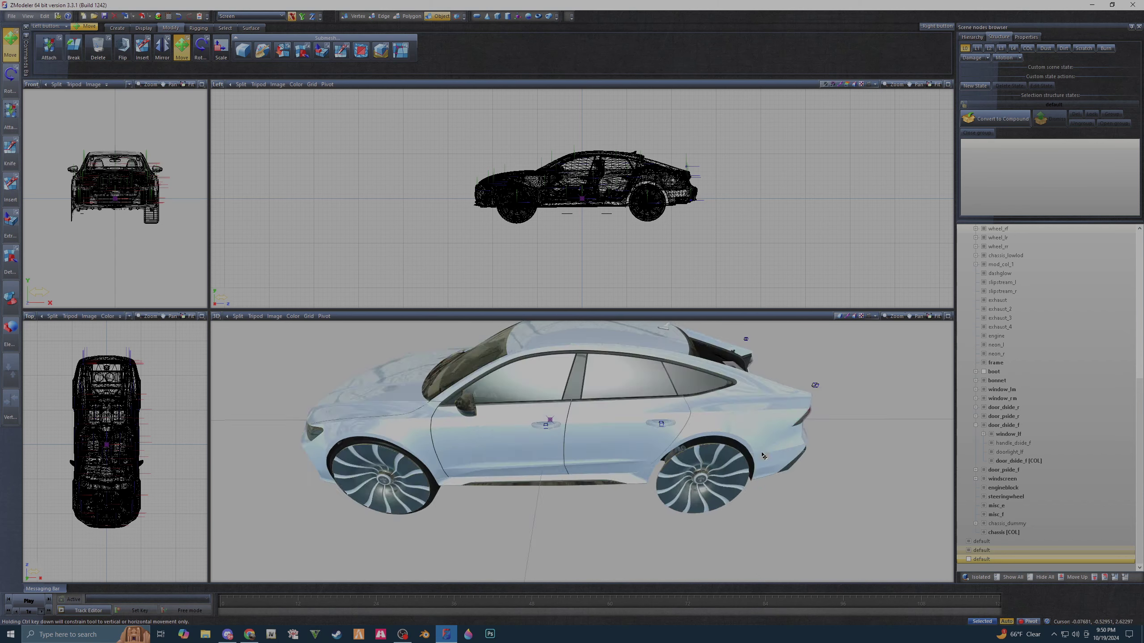
scroll(743, 446, up, 3)
scroll(702, 419, up, 3)
scroll(651, 393, up, 3)
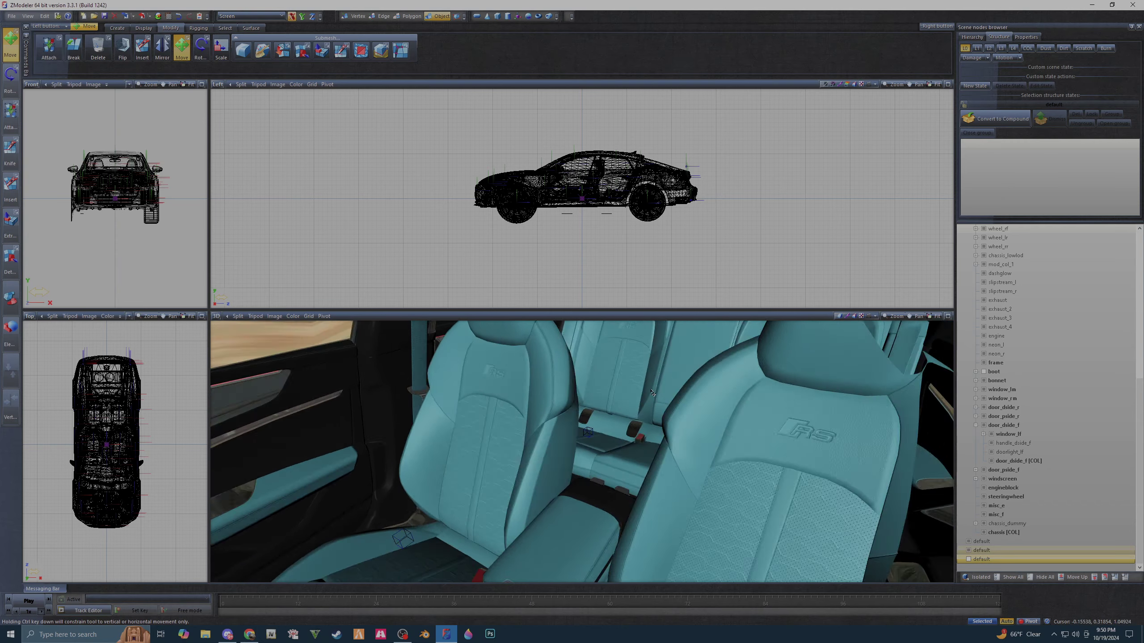
middle_drag(652, 393, 431, 441)
scroll(586, 406, down, 3)
scroll(536, 422, up, 3)
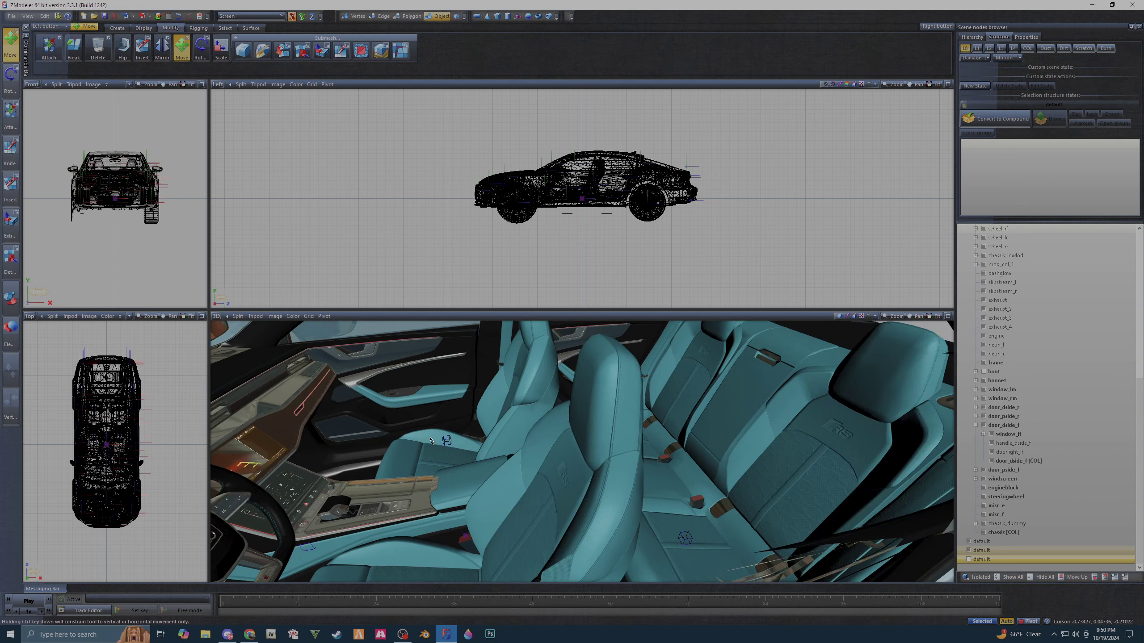
scroll(450, 360, down, 2)
scroll(462, 329, down, 3)
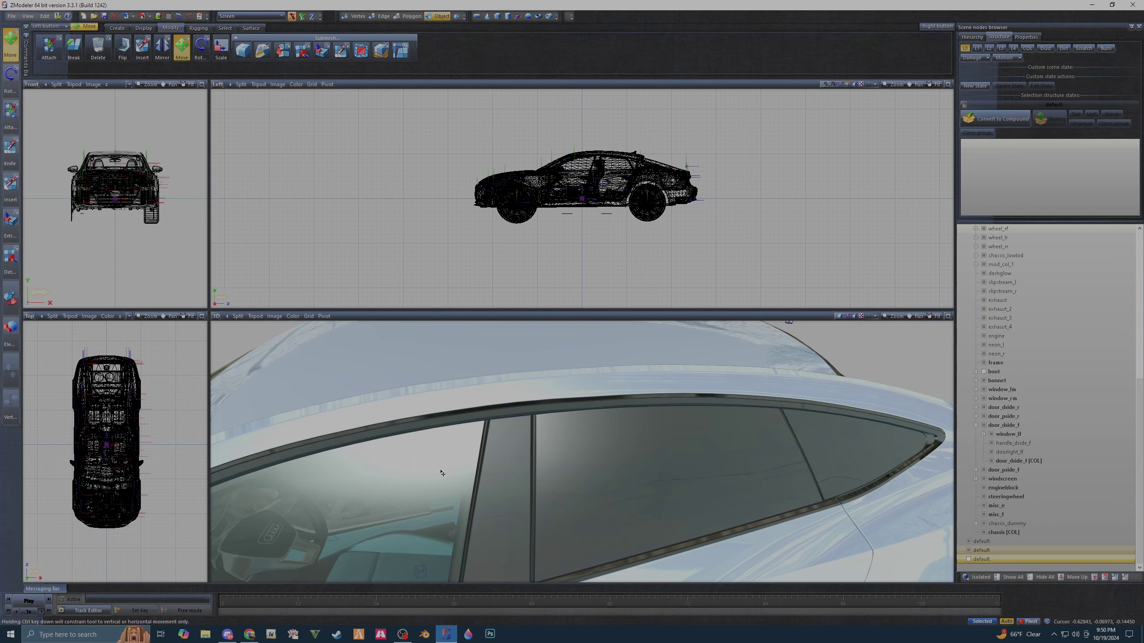
scroll(443, 474, up, 3)
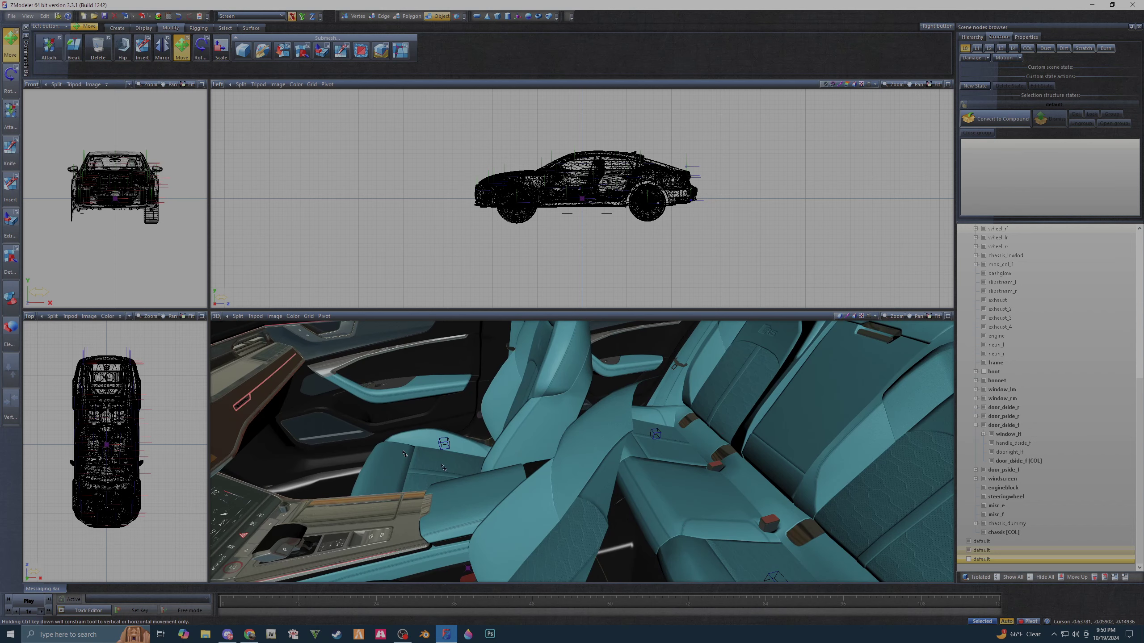
click(180, 47)
- List the whole car's materials in the Material Browser and retag aa99_stitch as [PAINT:1]
click(158, 16)
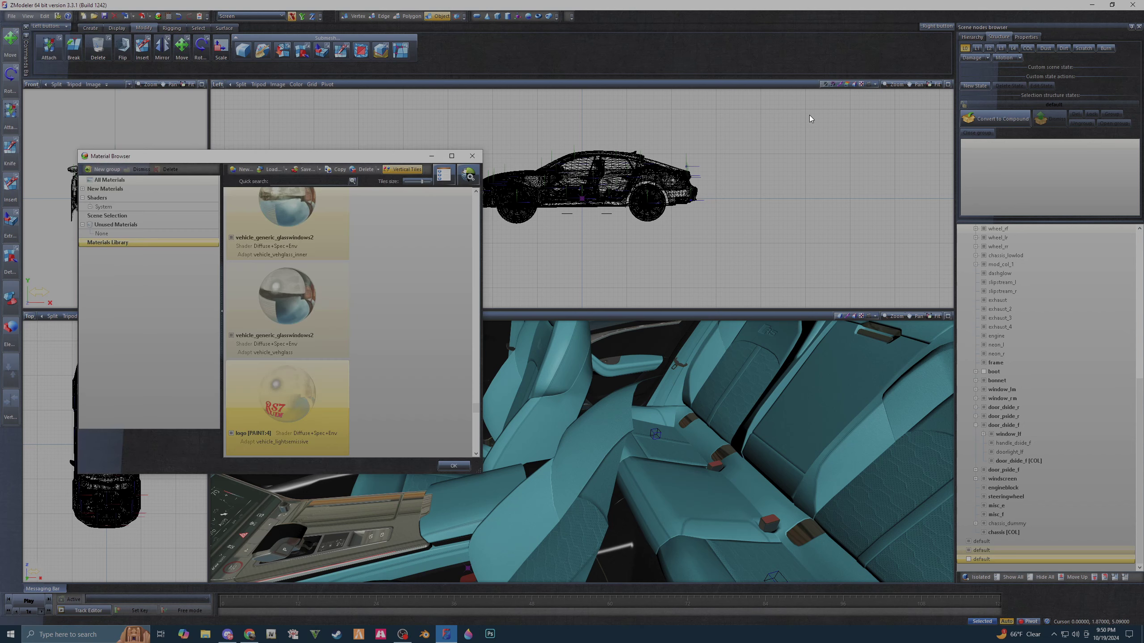
drag(810, 119, 324, 323)
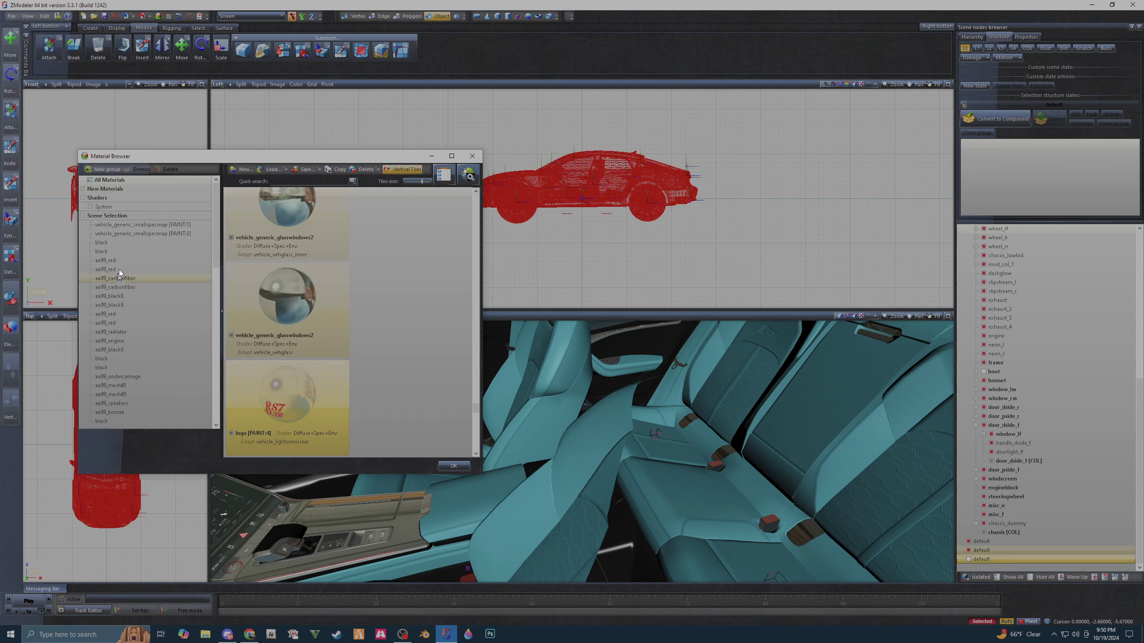
click(158, 232)
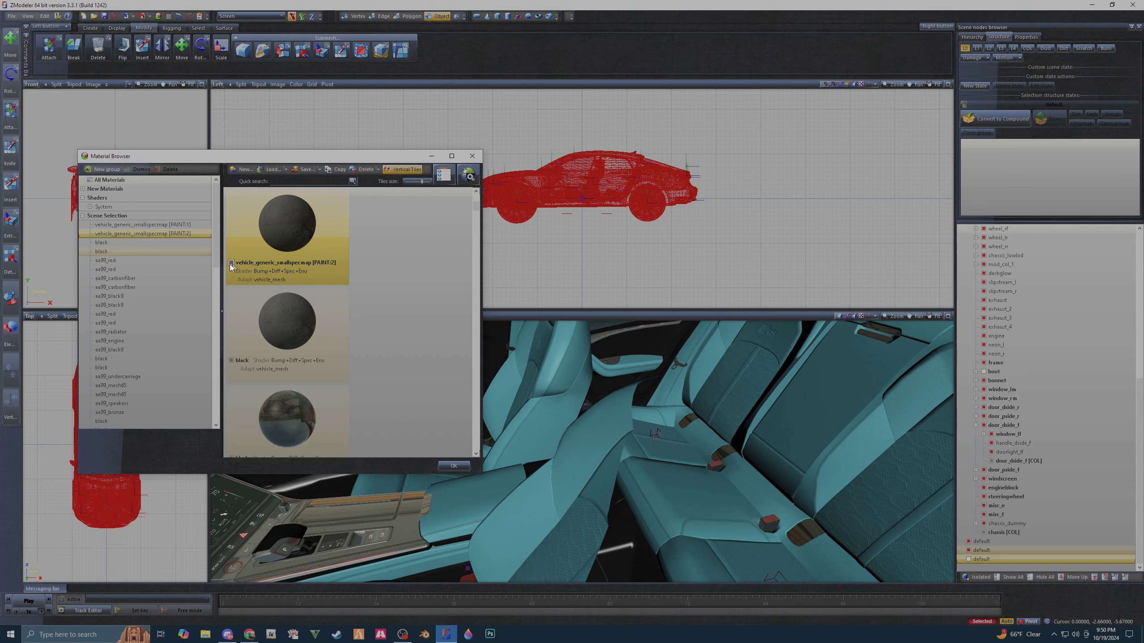
scroll(140, 385, down, 5)
scroll(139, 386, down, 5)
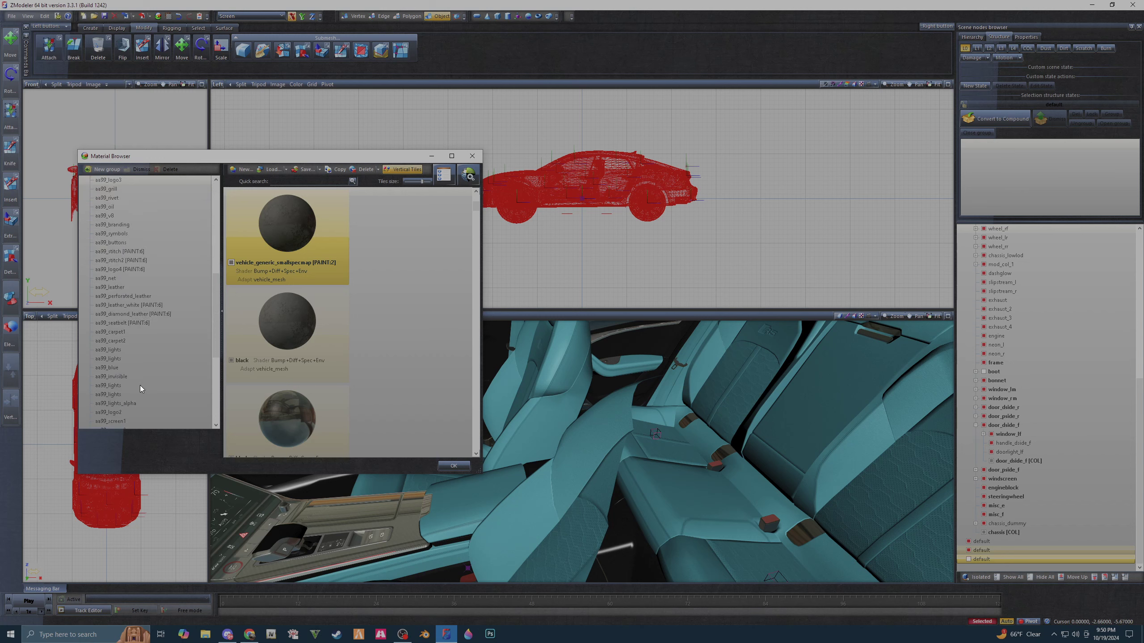
click(134, 252)
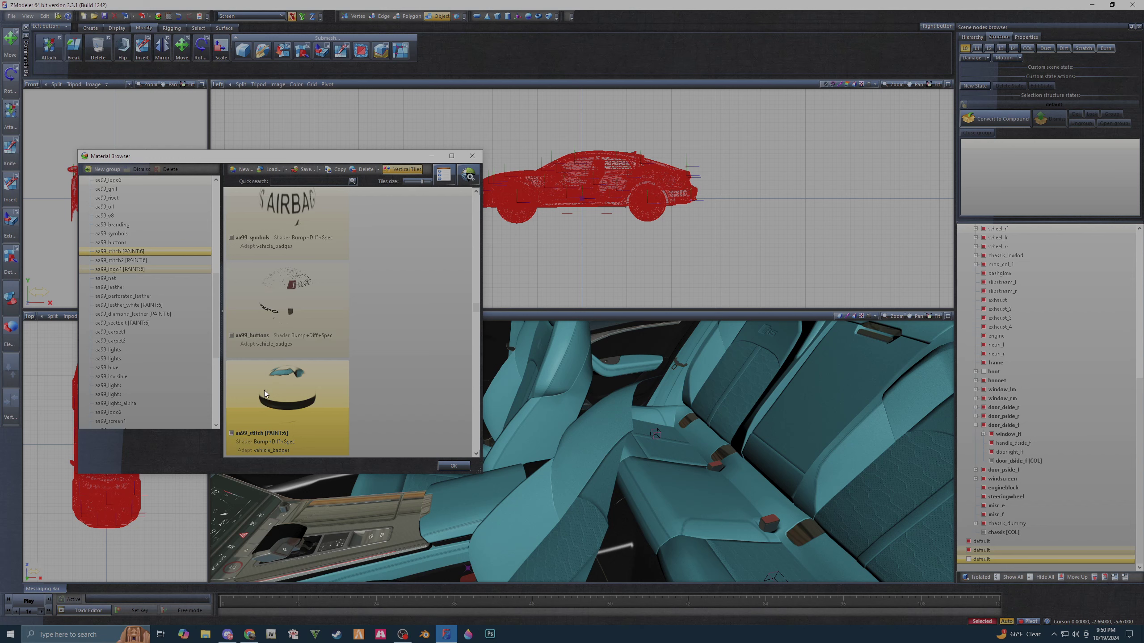
double_click(281, 434)
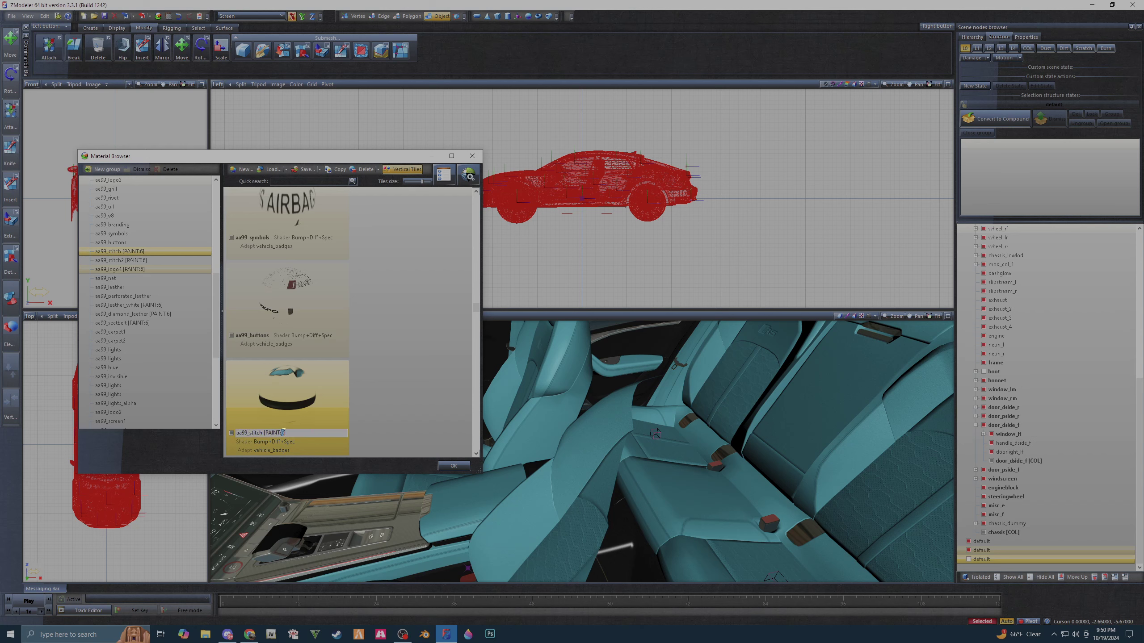
key(Return)
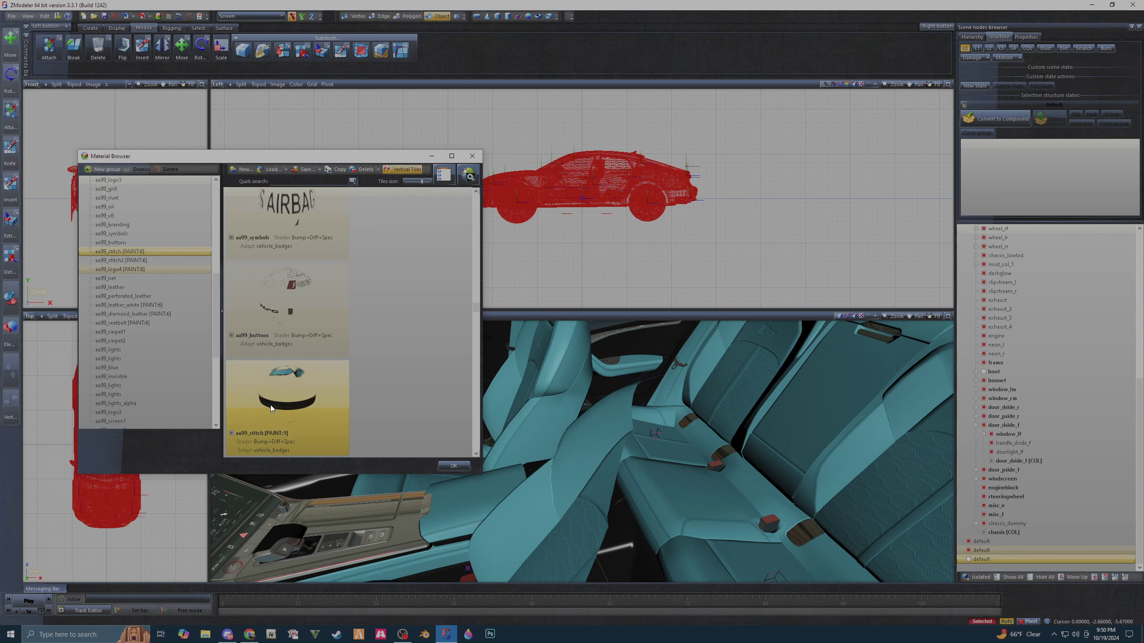
- Rename aa99_stitch2's paint tag from [PAINT:6] to [PAINT:1]
click(153, 260)
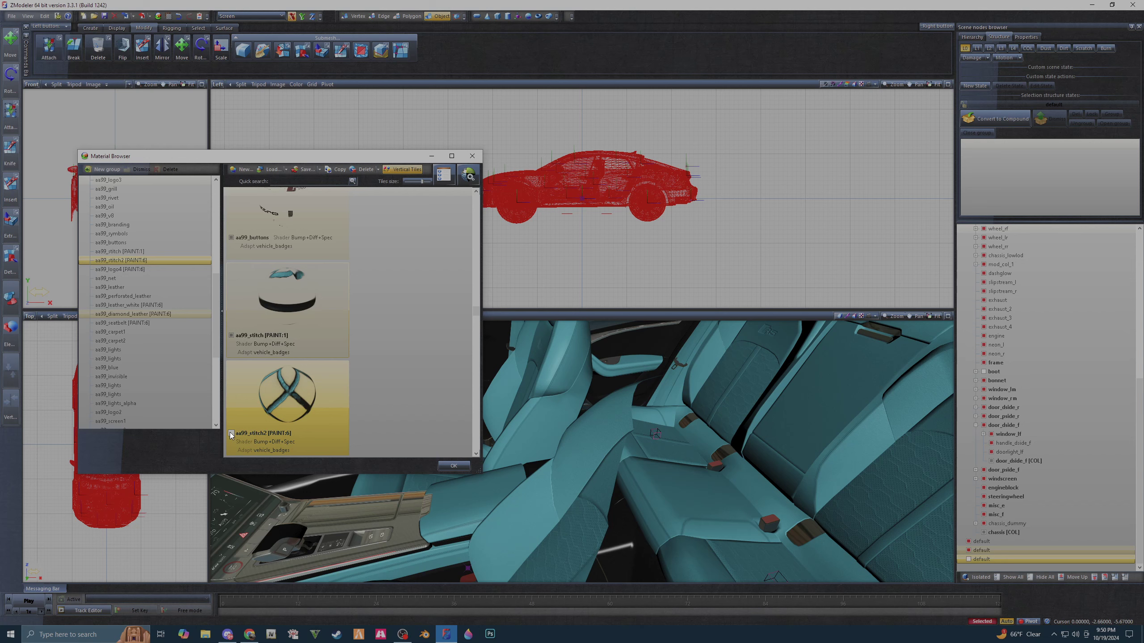
middle_drag(667, 426, 541, 532)
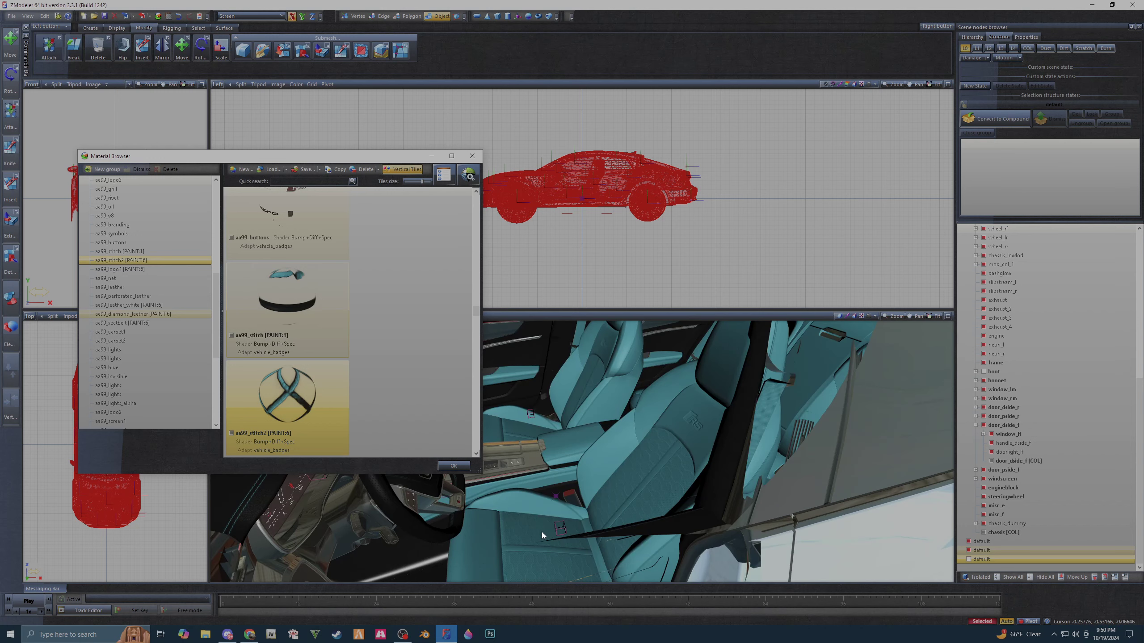
scroll(542, 532, up, 1)
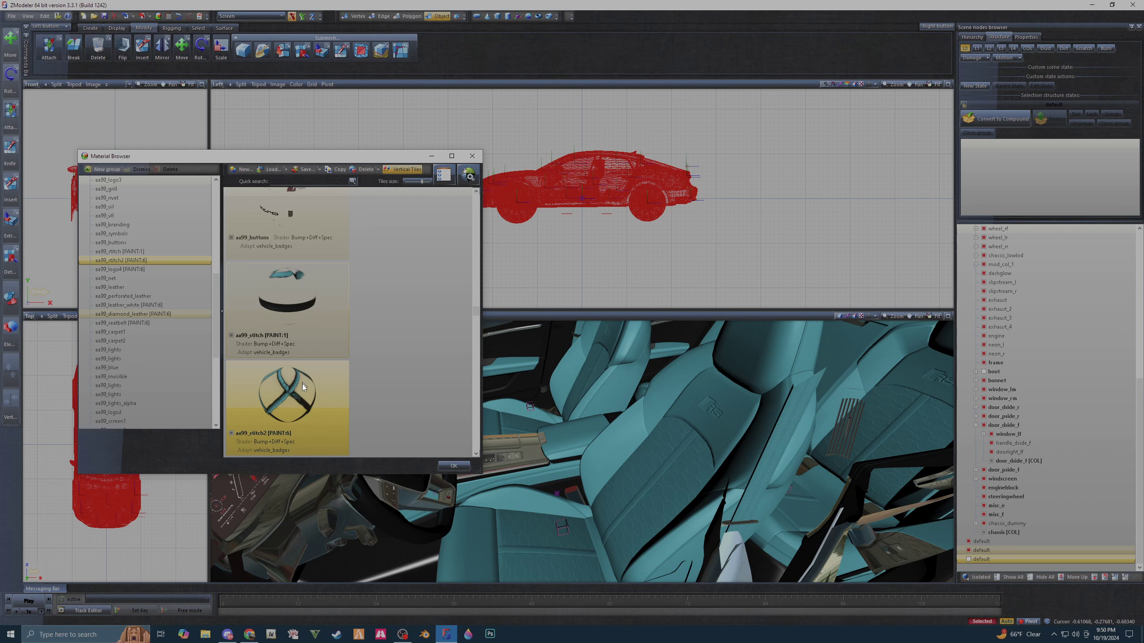
double_click(286, 433)
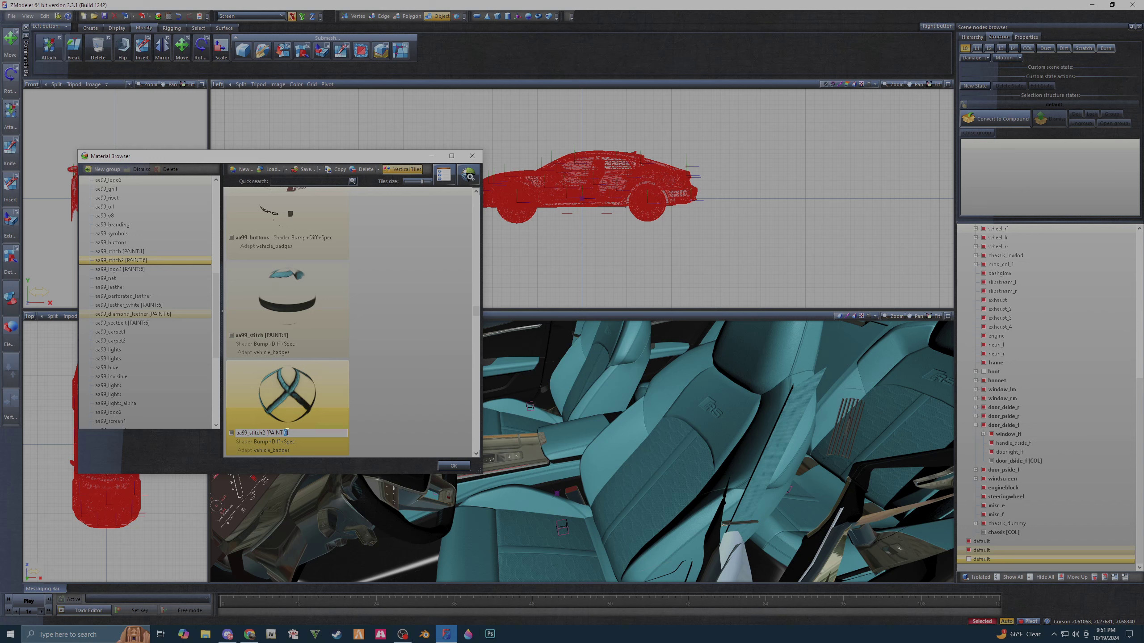
text(1)
key(Return)
- Rename aa99_logo4's paint tag from [PAINT:6] to [PAINT:1]
click(140, 269)
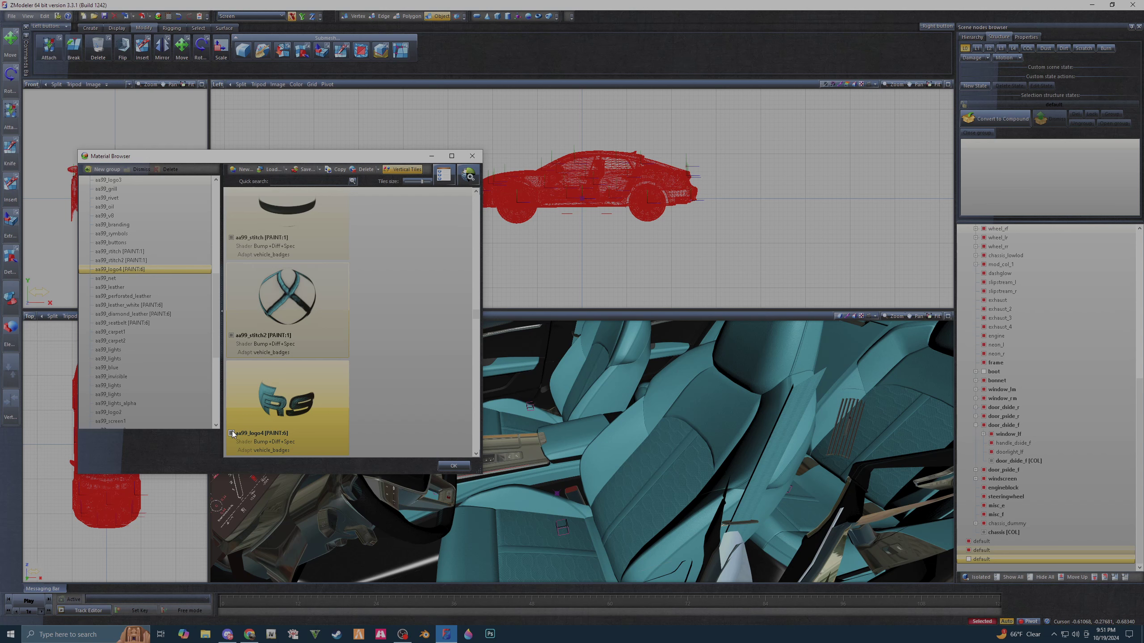
double_click(285, 433)
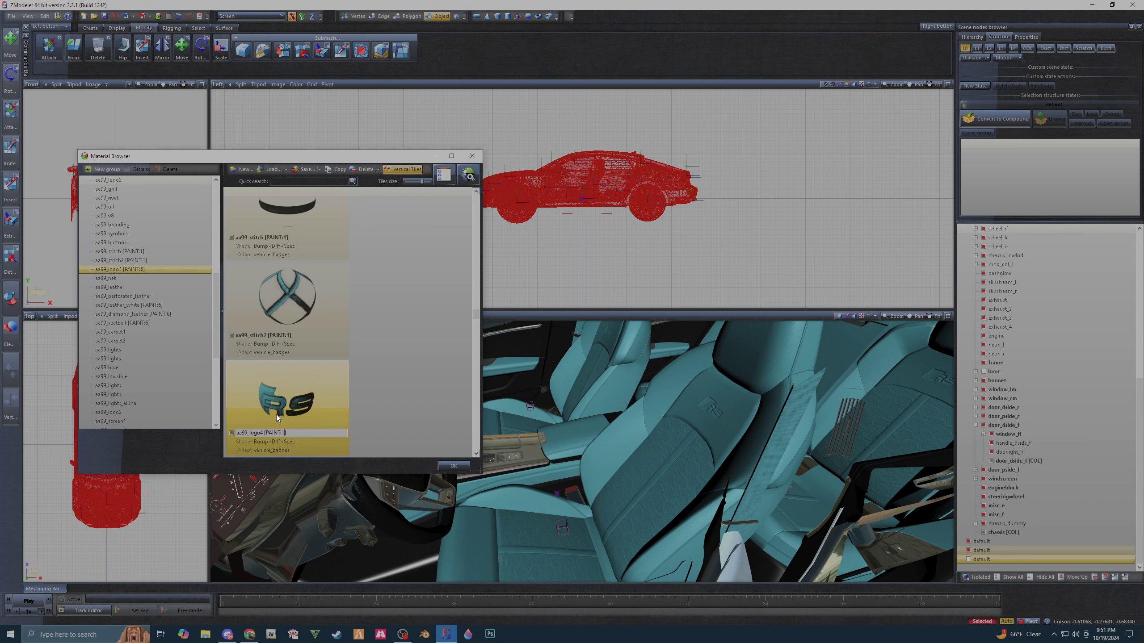
key(Return)
click(129, 305)
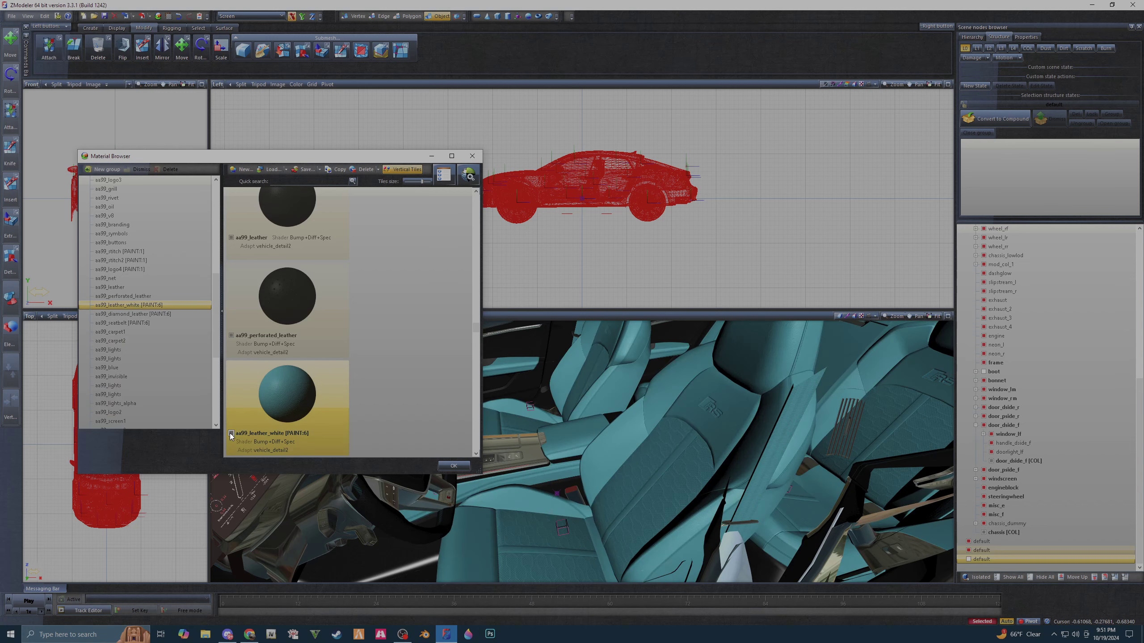
- Retag the aa99_leather_white material as [PAINT:2] in its properties
double_click(260, 414)
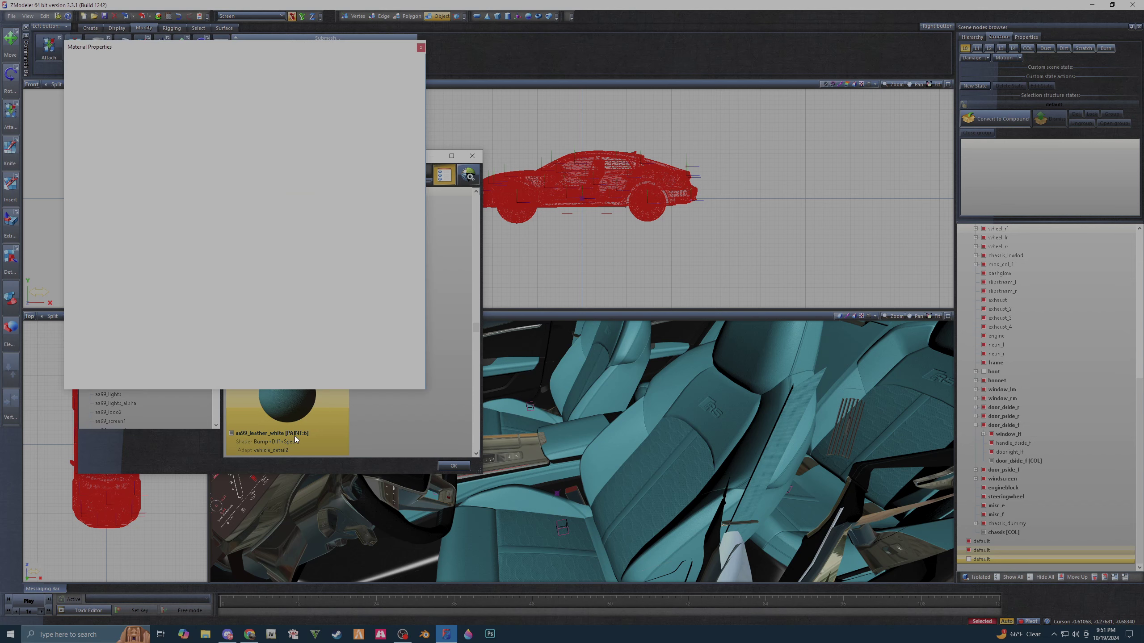
click(304, 433)
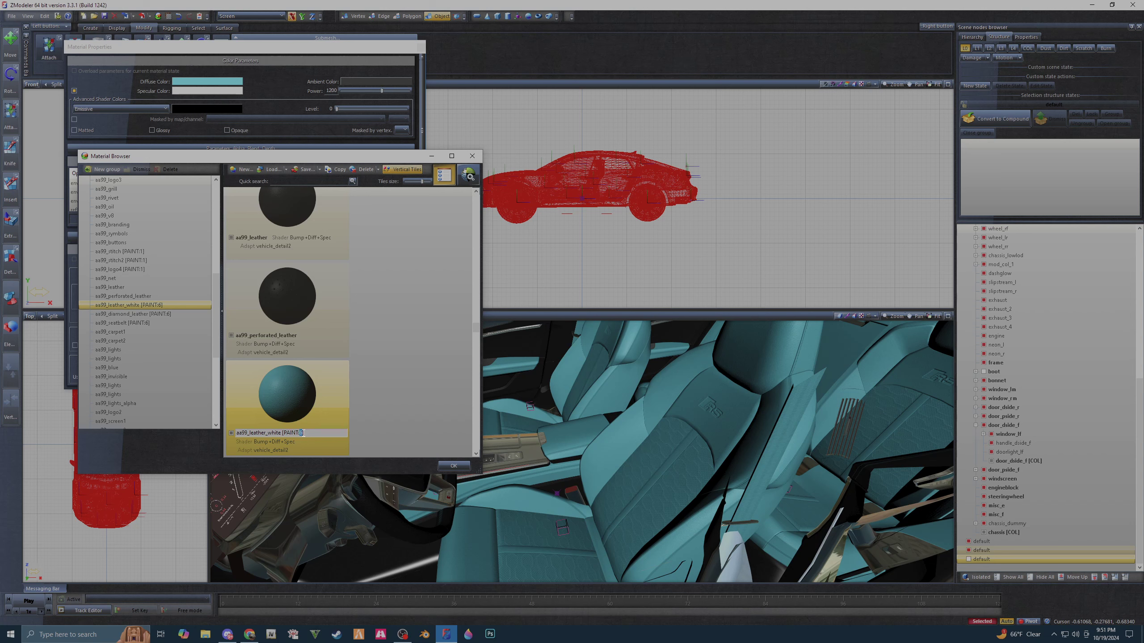
text(2)
key(Return)
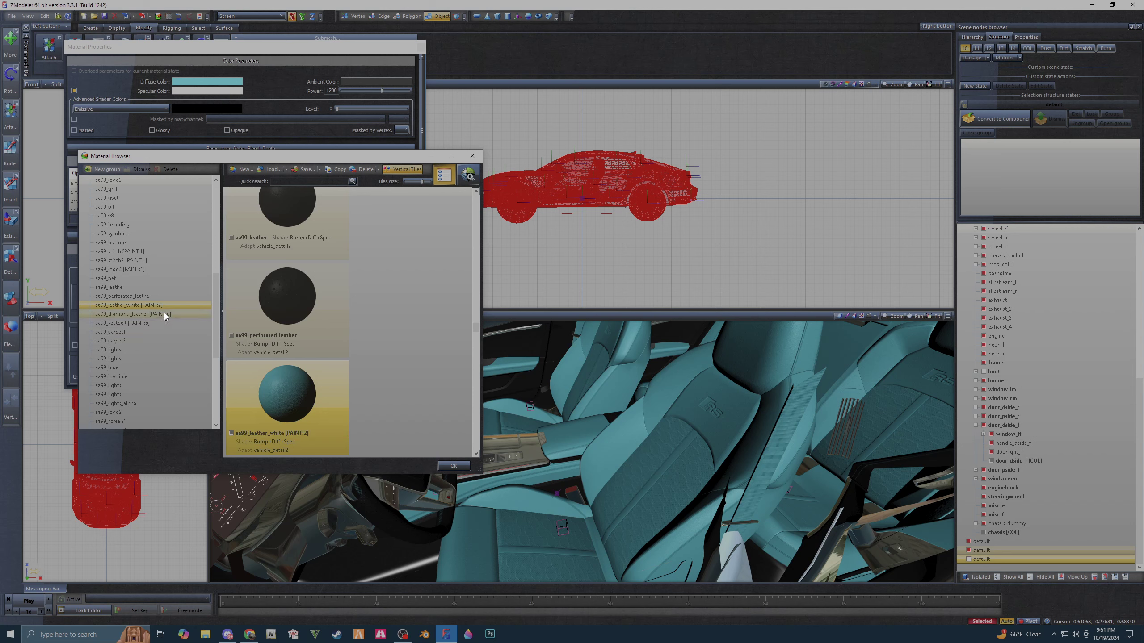
- Set aa99_leather_white's diffuse colour to the red basic swatch and close Material Properties
click(230, 81)
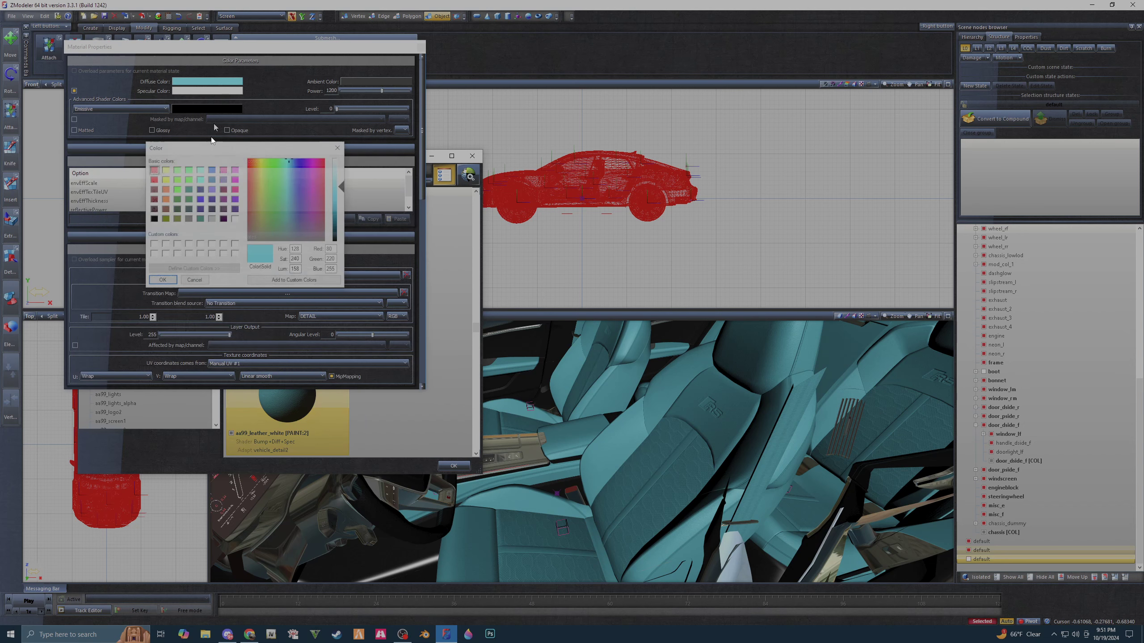
click(153, 180)
click(165, 281)
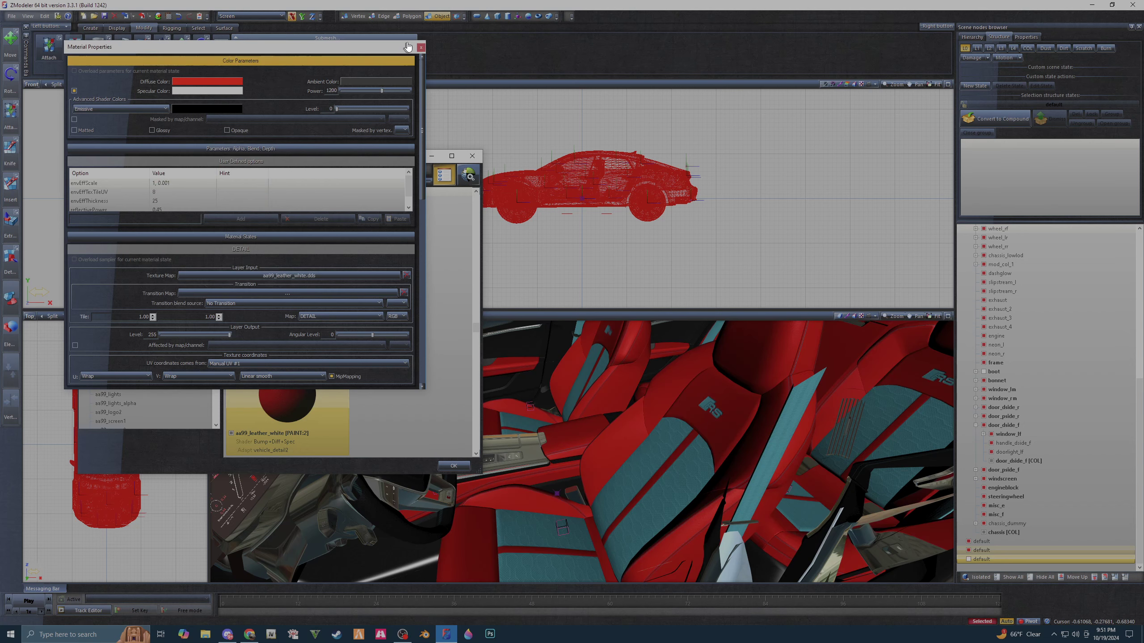
click(421, 47)
click(167, 315)
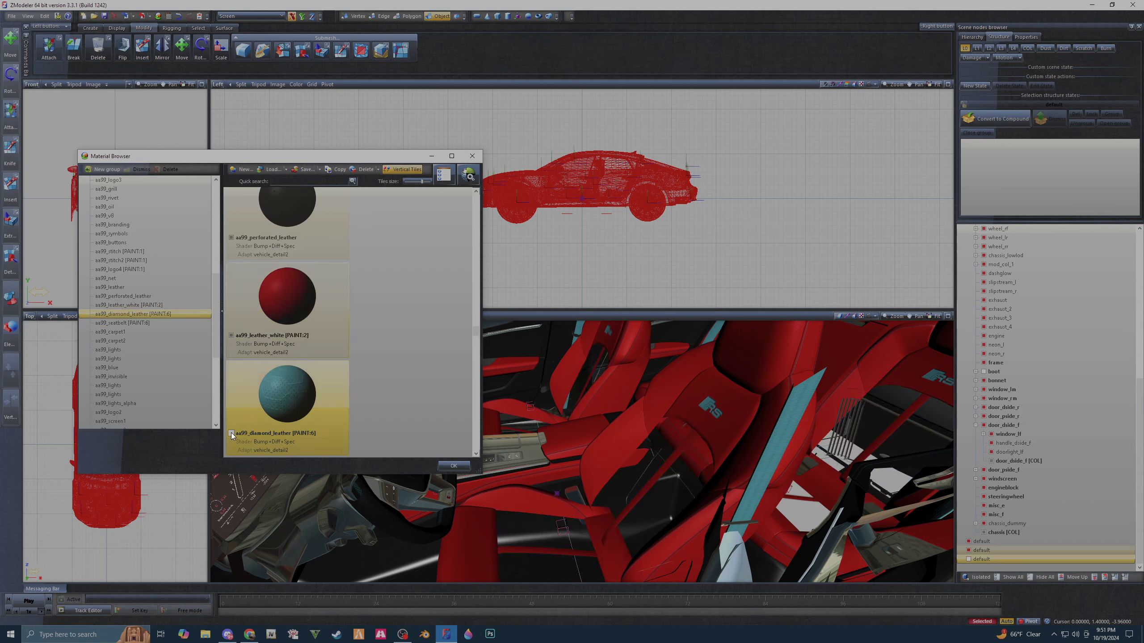
- Rename aa99_diamond_leather's paint tag to [PAINT:1]
double_click(309, 434)
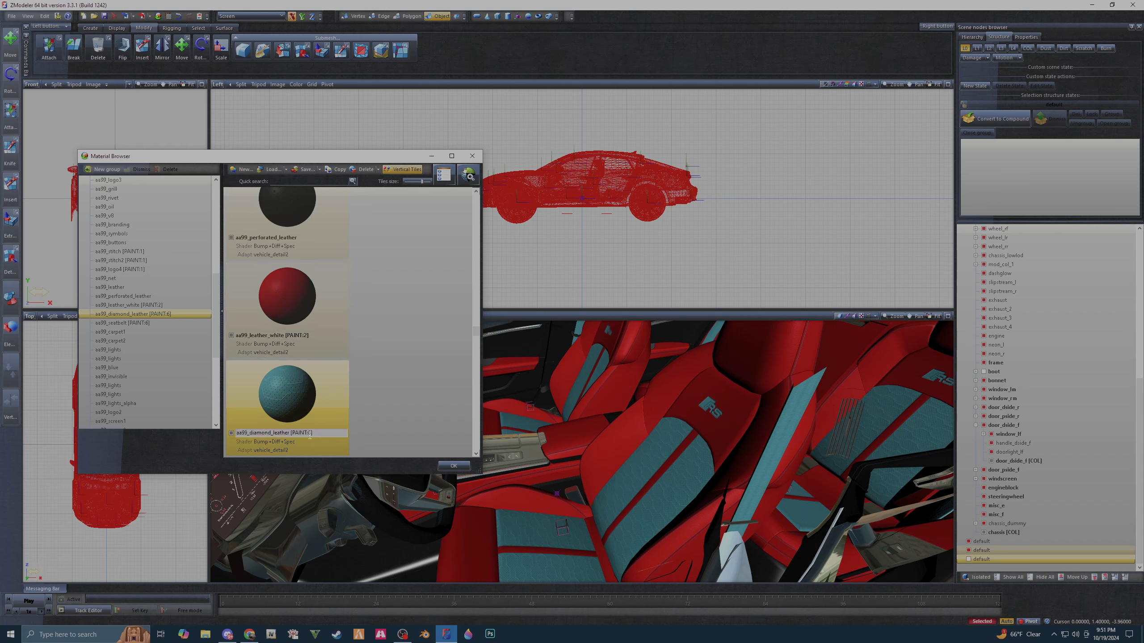
double_click(310, 433)
text(1)
key(Return)
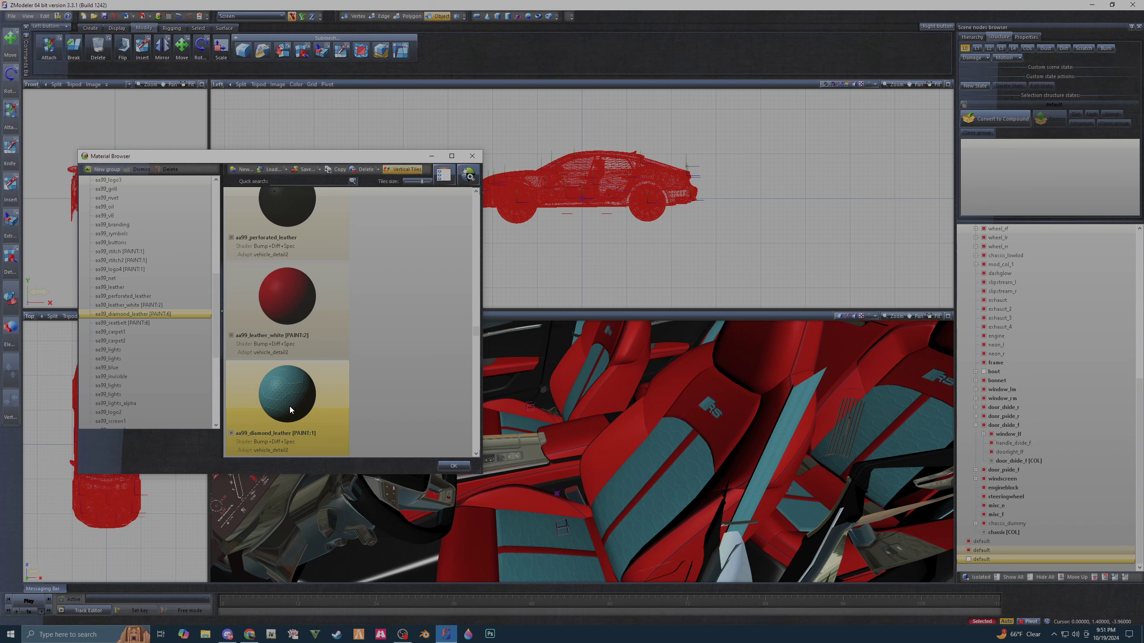
- Rename aa99_seatbelt's paint tag from [PAINT:6] to [PAINT:1]
click(159, 323)
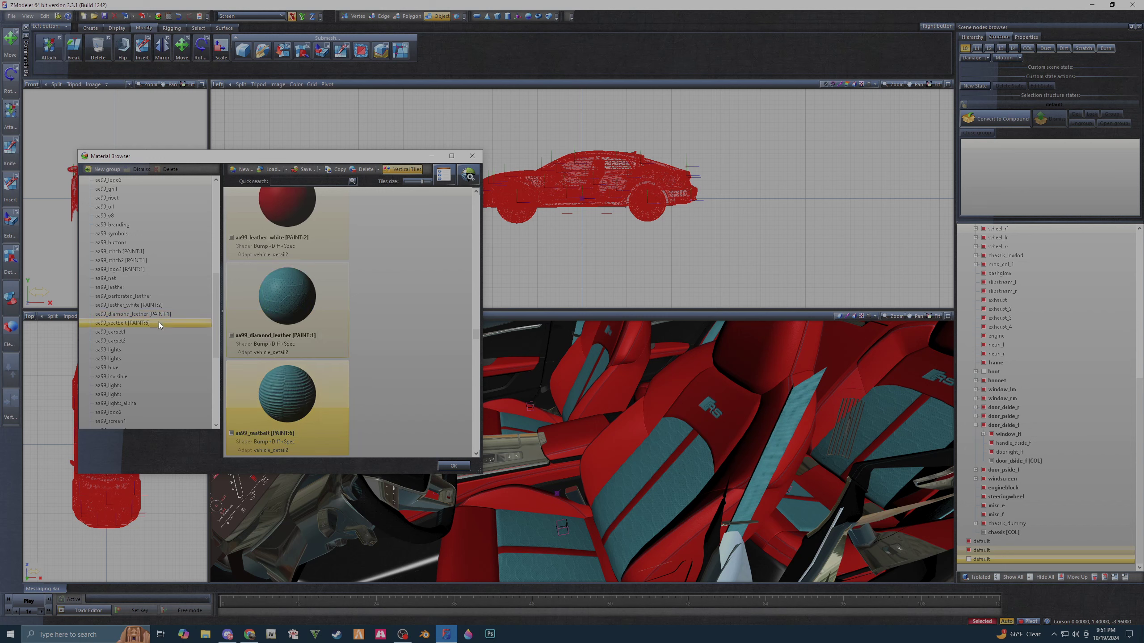
click(231, 433)
double_click(289, 434)
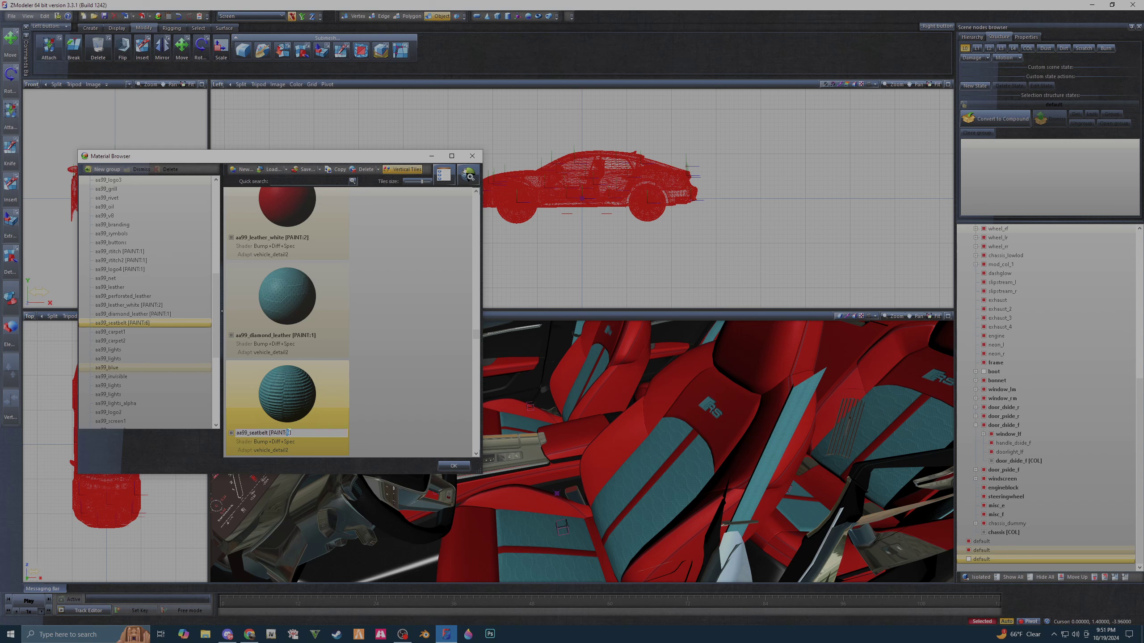
text(1)
click(282, 412)
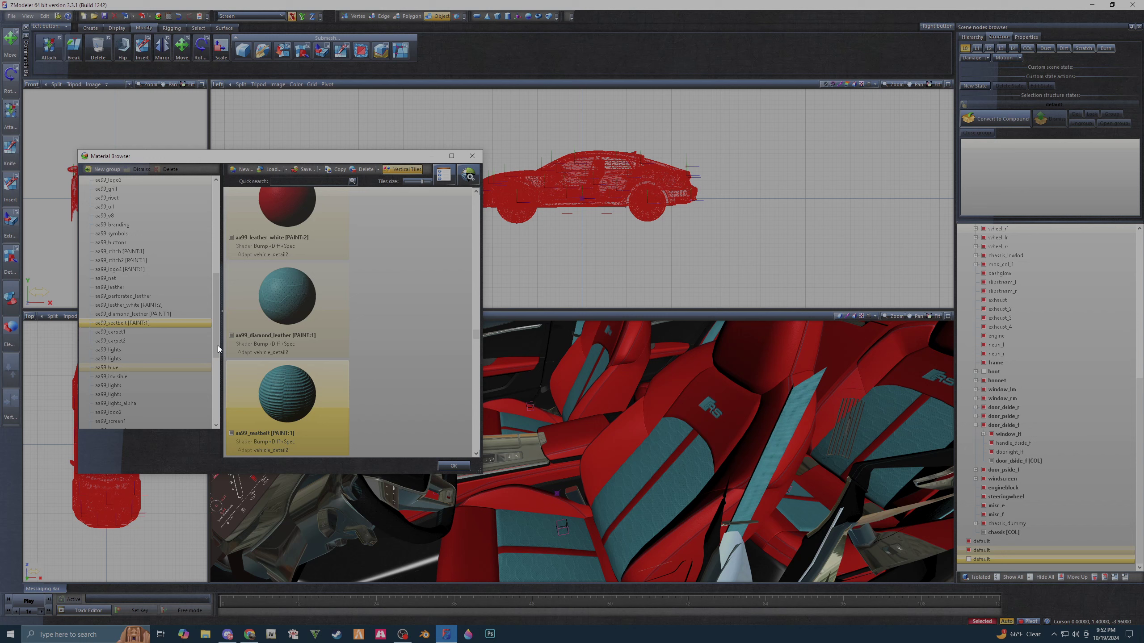
- Browse the vehicle_generic_smallspecmap [PAINT:7] and [PAINT:1] materials in the list
scroll(191, 359, down, 7)
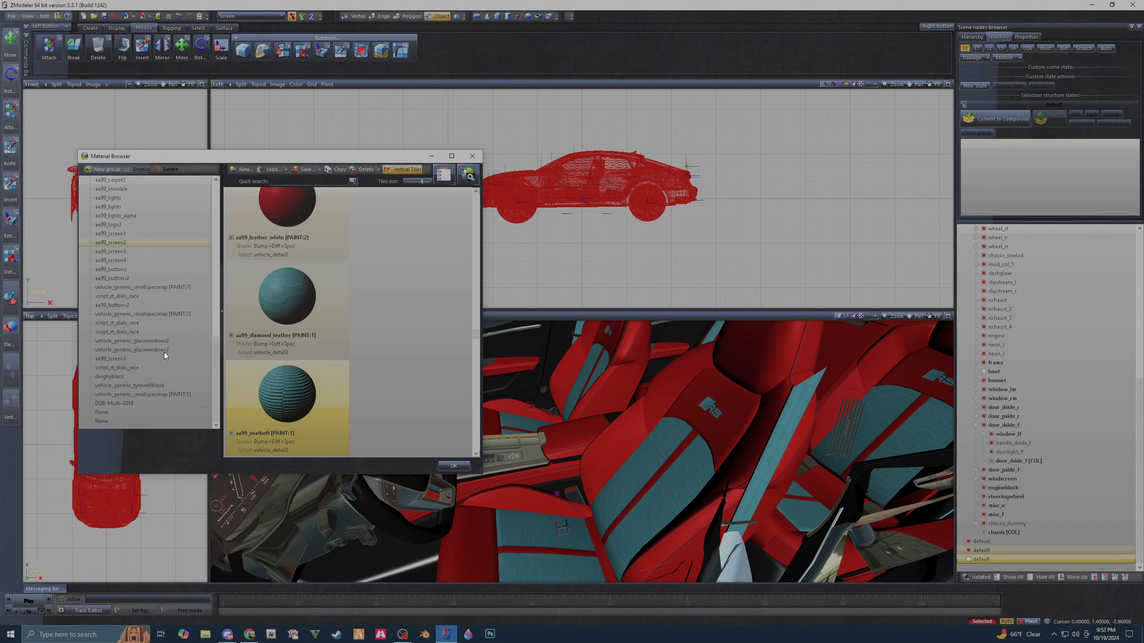
click(161, 287)
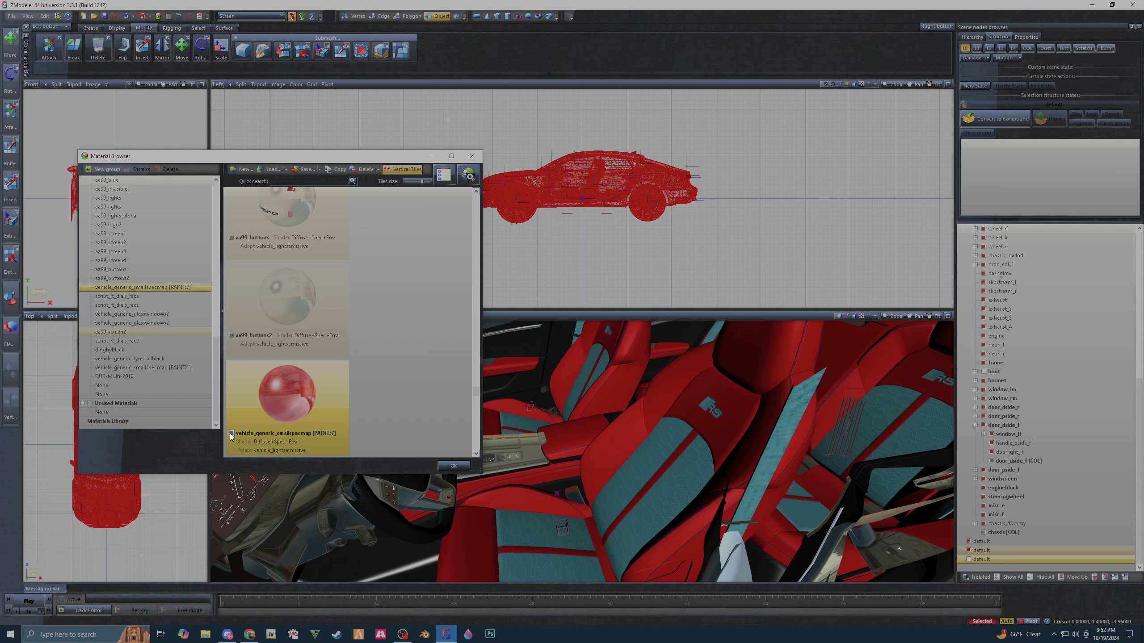
click(199, 367)
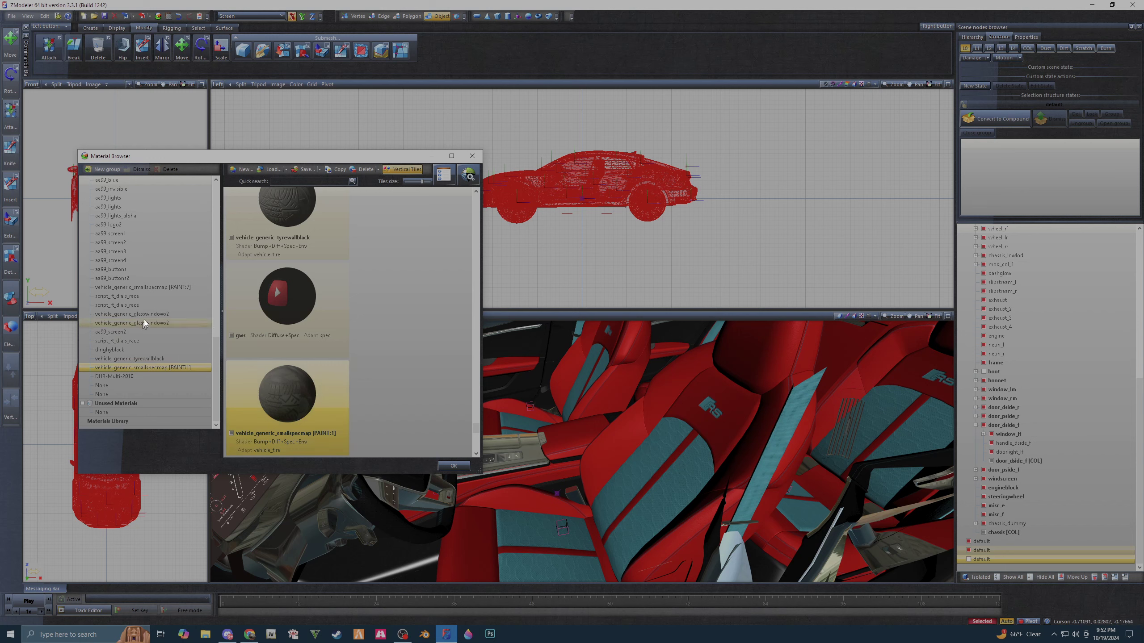
click(153, 289)
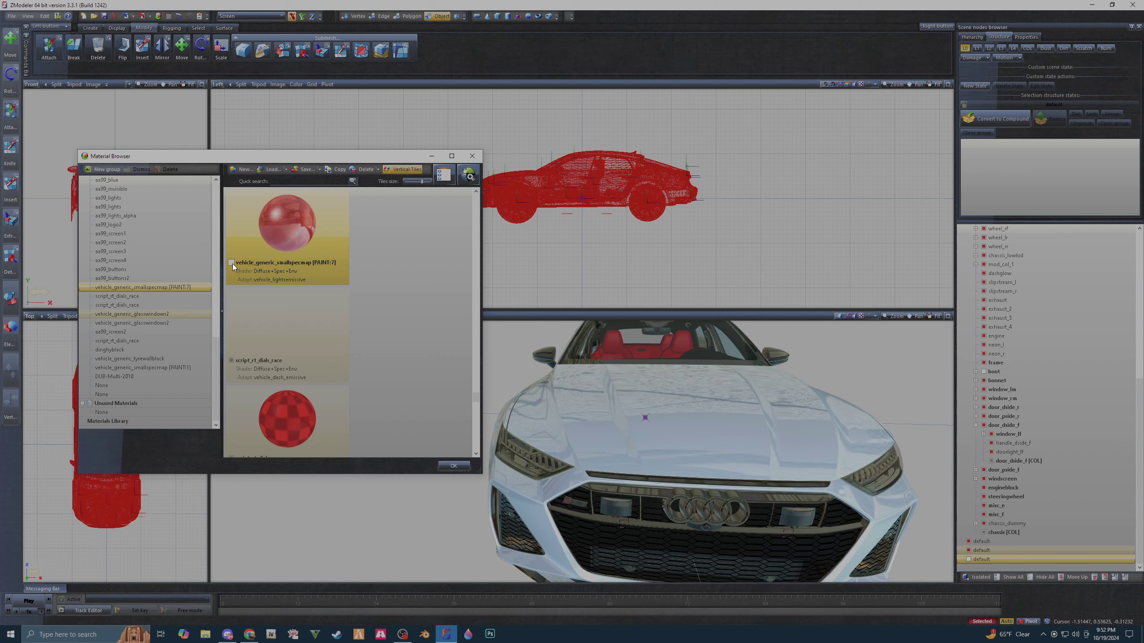
middle_drag(656, 483, 596, 480)
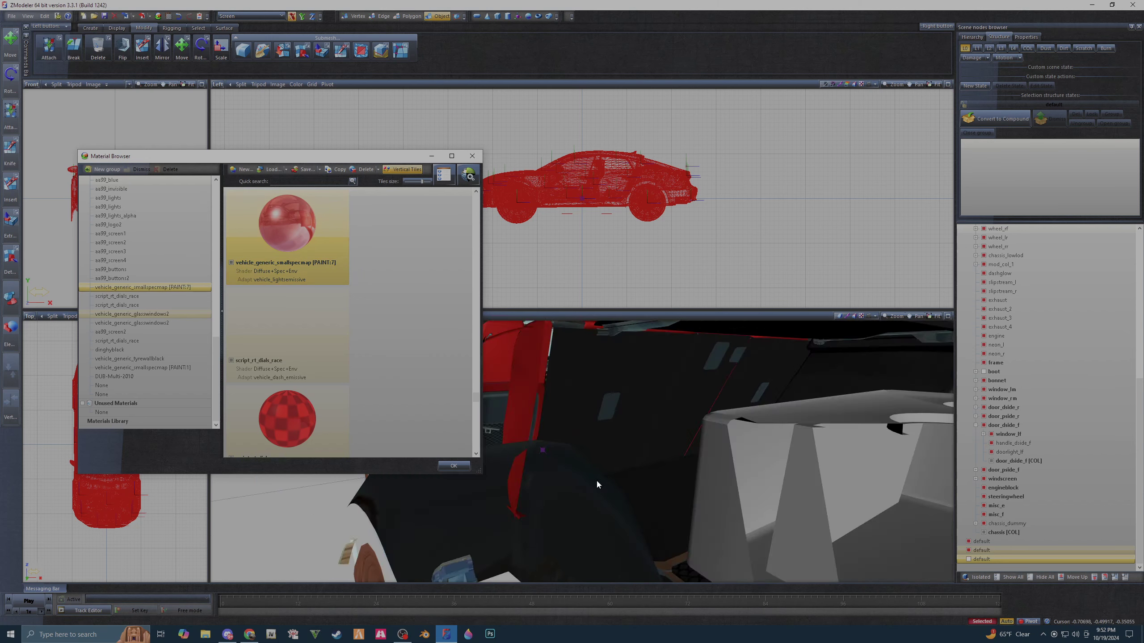
scroll(592, 480, down, 3)
scroll(591, 481, down, 3)
scroll(591, 480, down, 2)
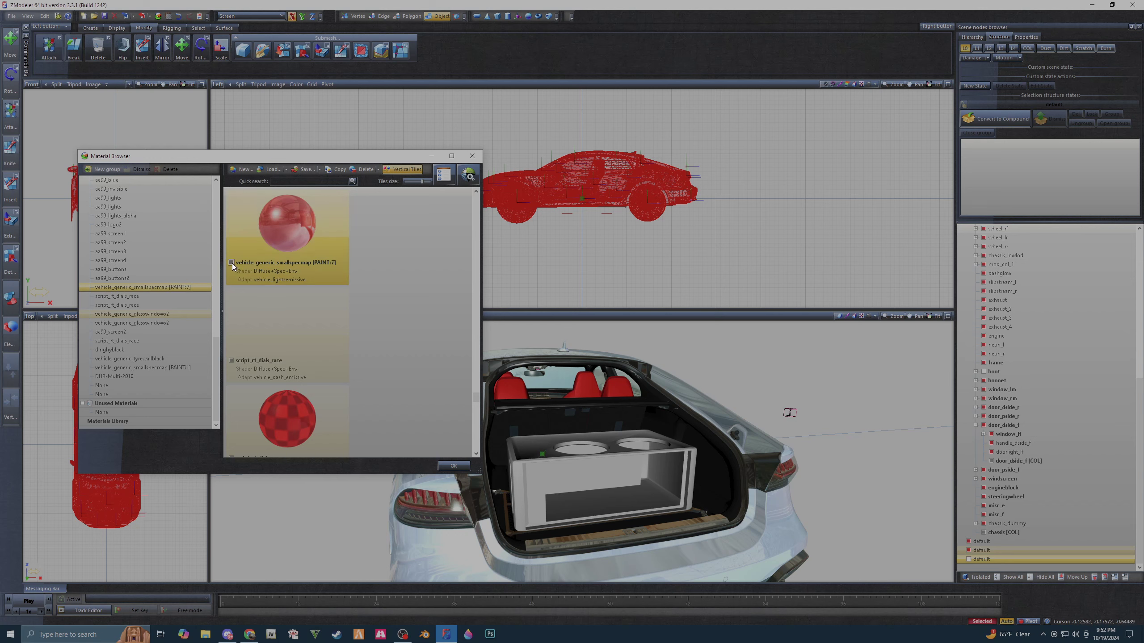
scroll(545, 392, up, 5)
scroll(549, 396, up, 3)
mouse_move(553, 403)
middle_down()
mouse_move(541, 551)
mouse_move(650, 539)
middle_up()
scroll(547, 539, down, 2)
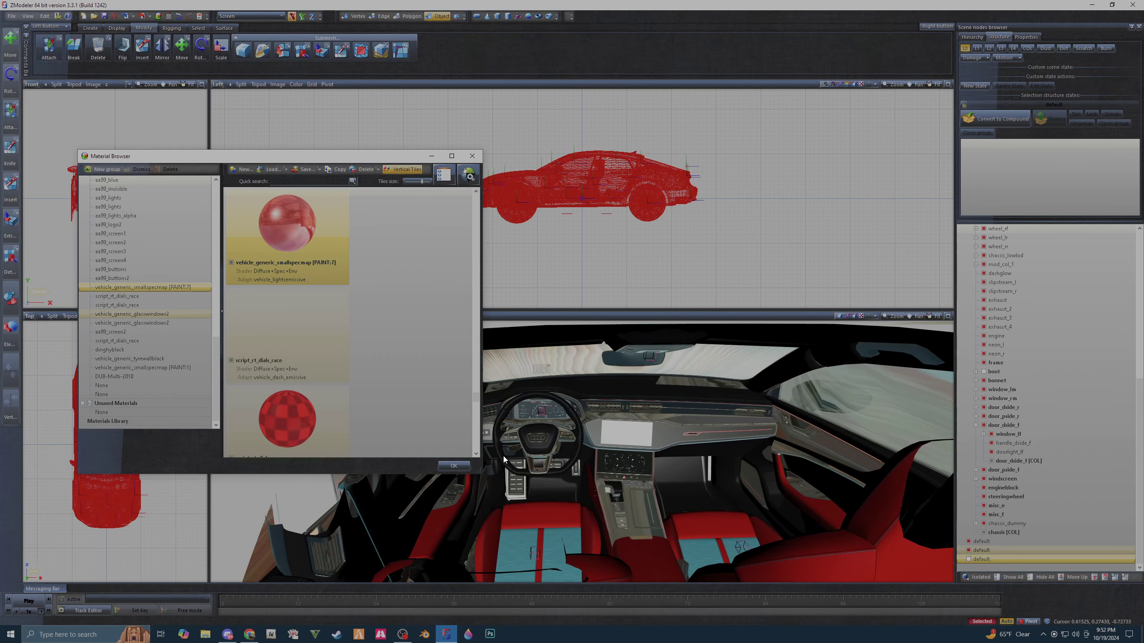
scroll(581, 463, up, 2)
scroll(581, 463, up, 1)
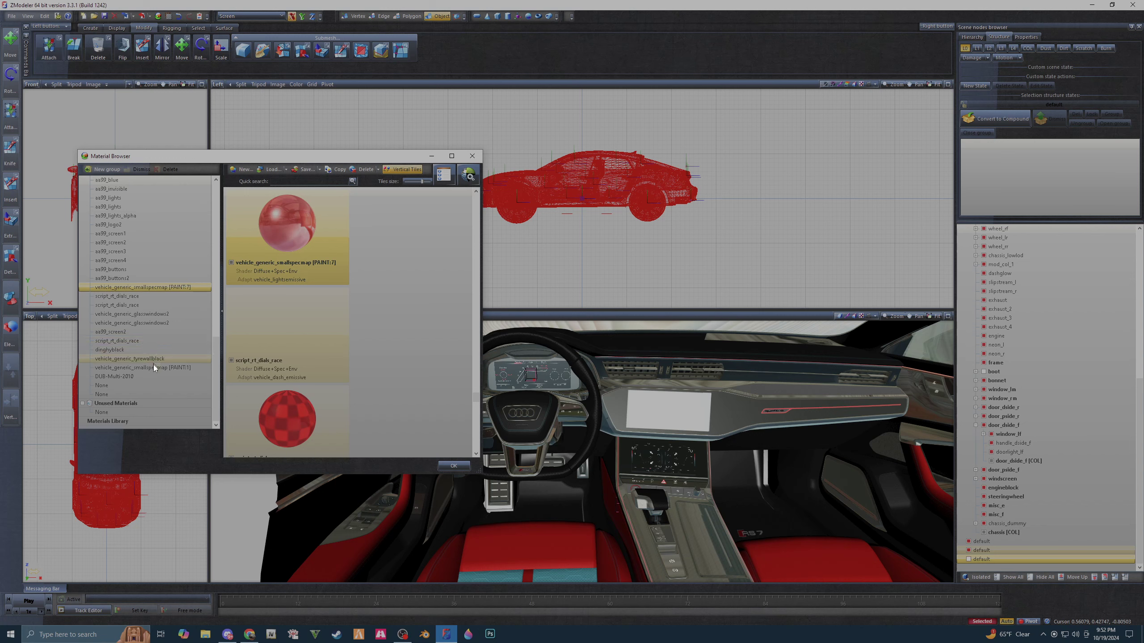
- Rename the vehicle_generic_smallspecmap material's tag from [PAINT:7] to [PAINT:4]
scroll(149, 338, up, 3)
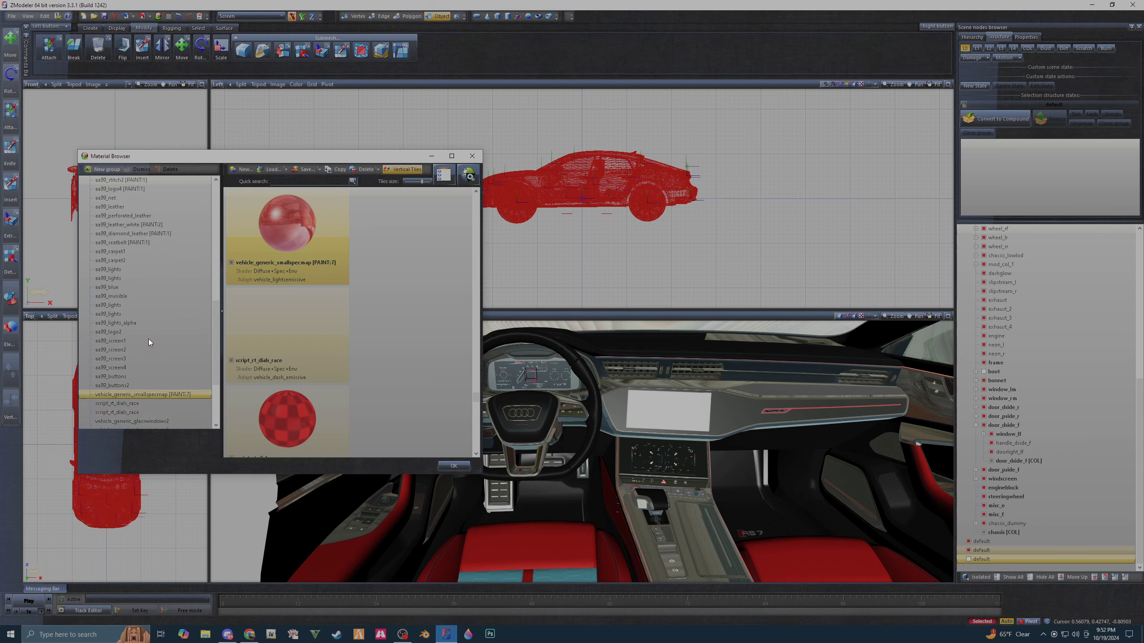
scroll(148, 339, up, 2)
scroll(149, 339, up, 3)
scroll(148, 338, up, 2)
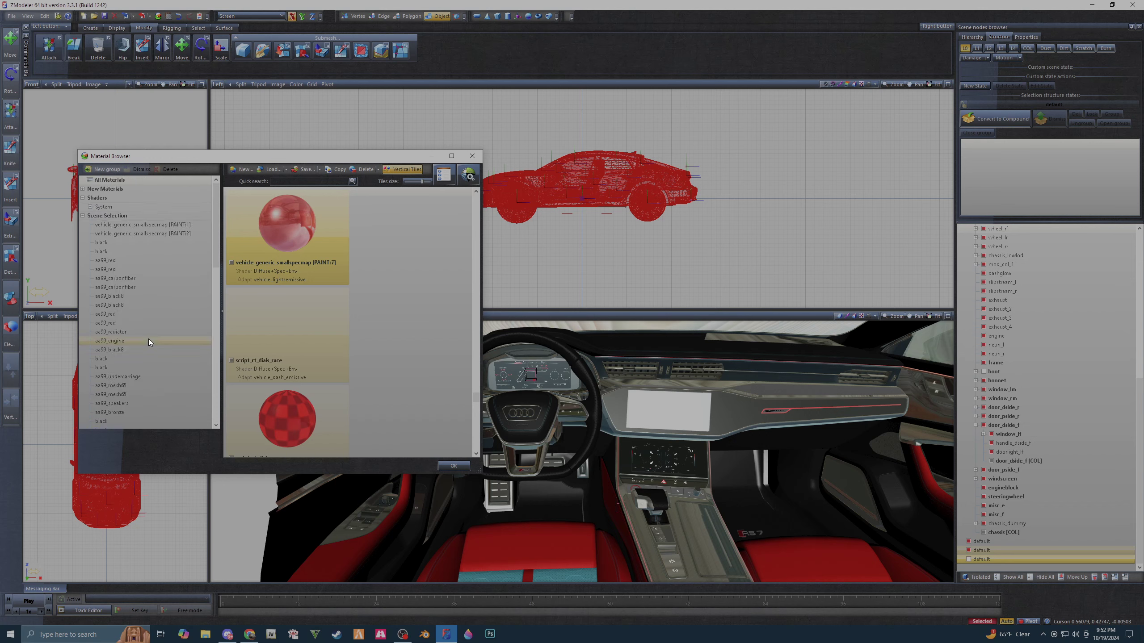
scroll(148, 339, up, 1)
scroll(148, 338, down, 4)
scroll(148, 338, down, 3)
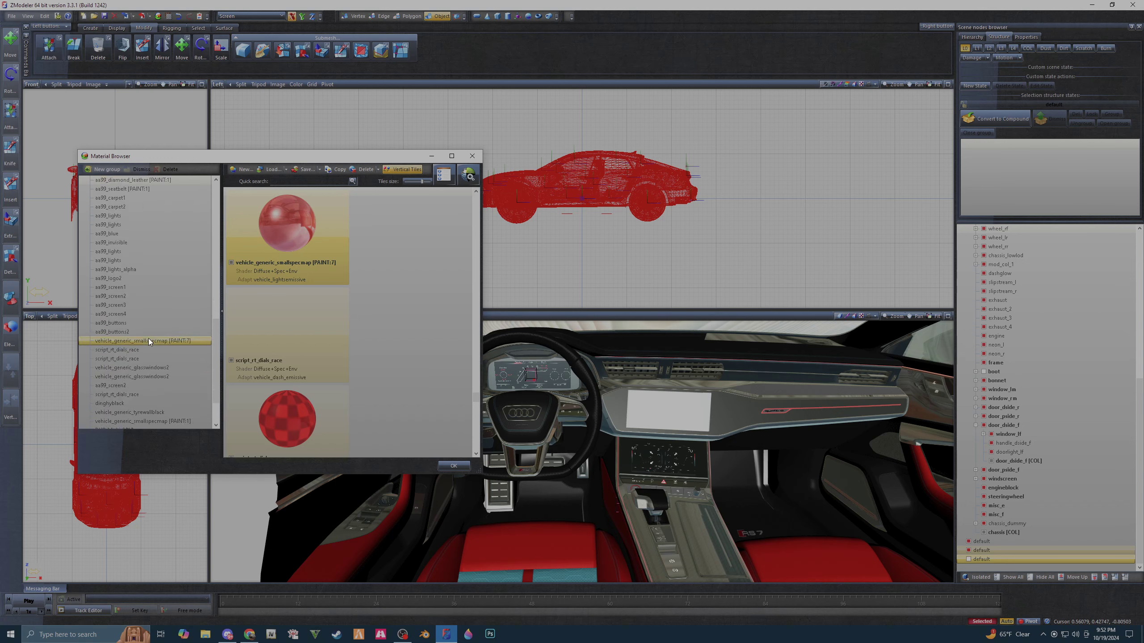
scroll(148, 338, down, 3)
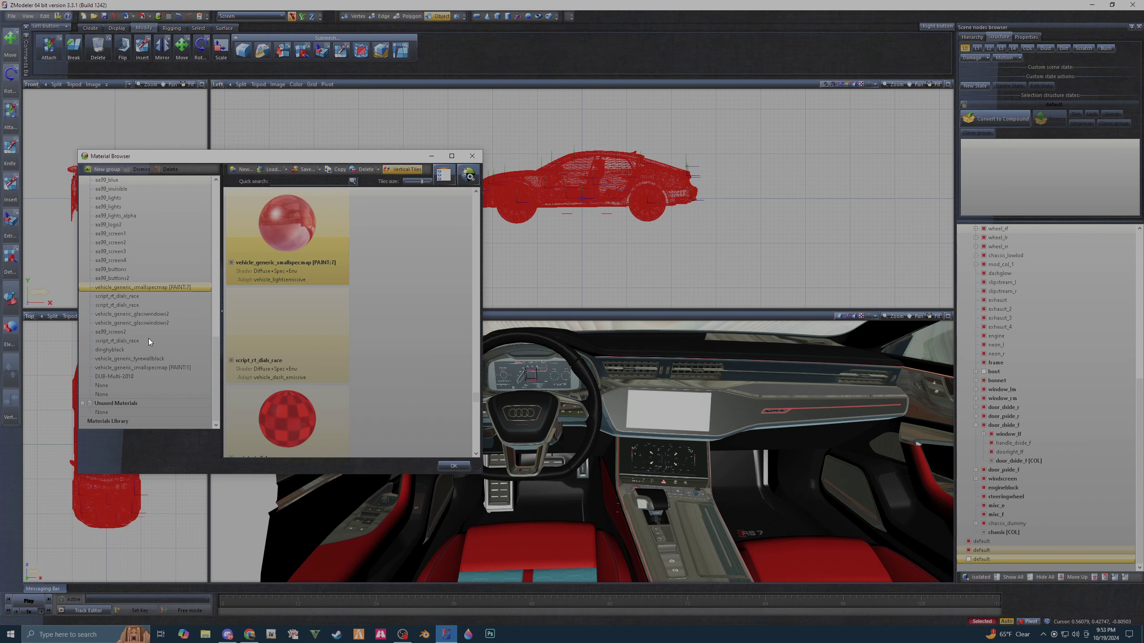
double_click(327, 264)
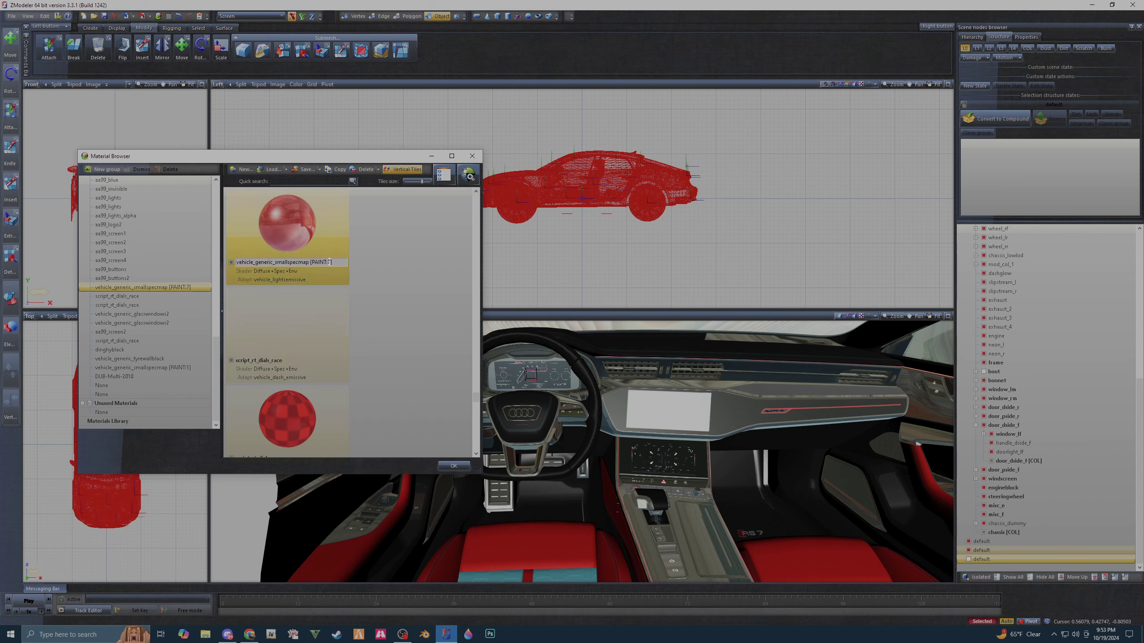
drag(329, 261, 331, 262)
text(4)
key(Return)
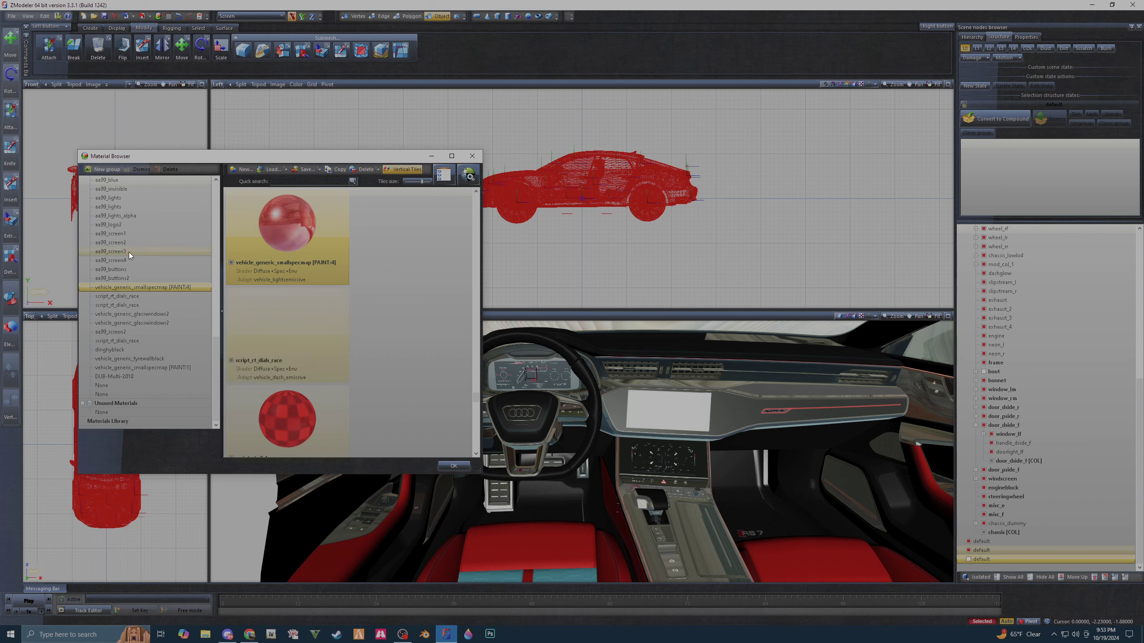
- Preview the aa99_leather_white material and close the Material Browser
scroll(132, 249, up, 3)
scroll(132, 249, up, 2)
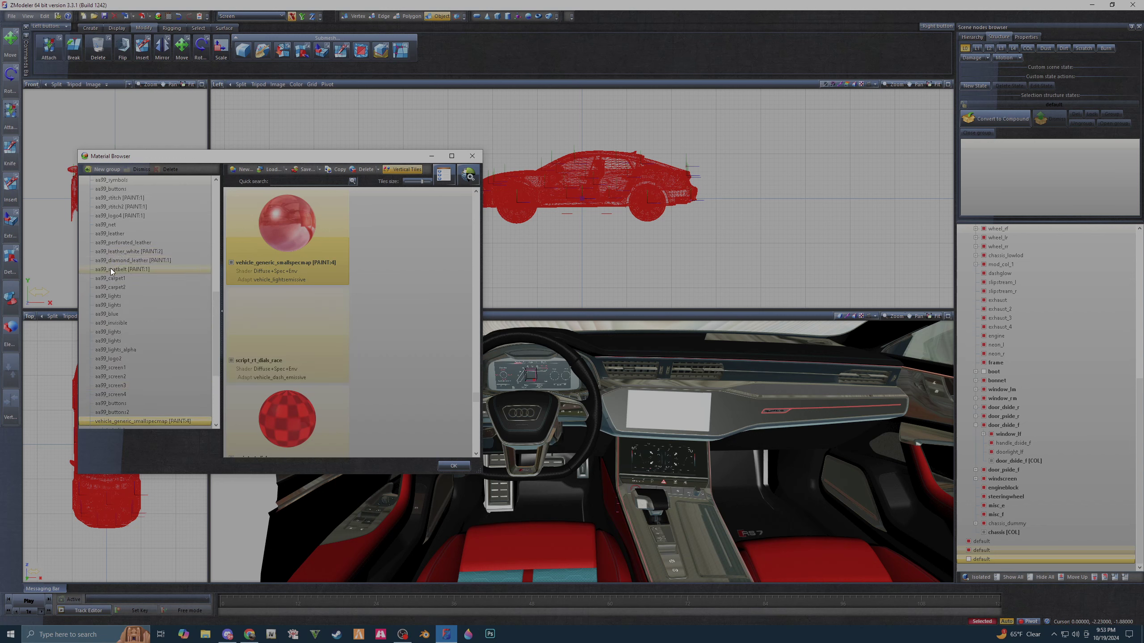
click(116, 254)
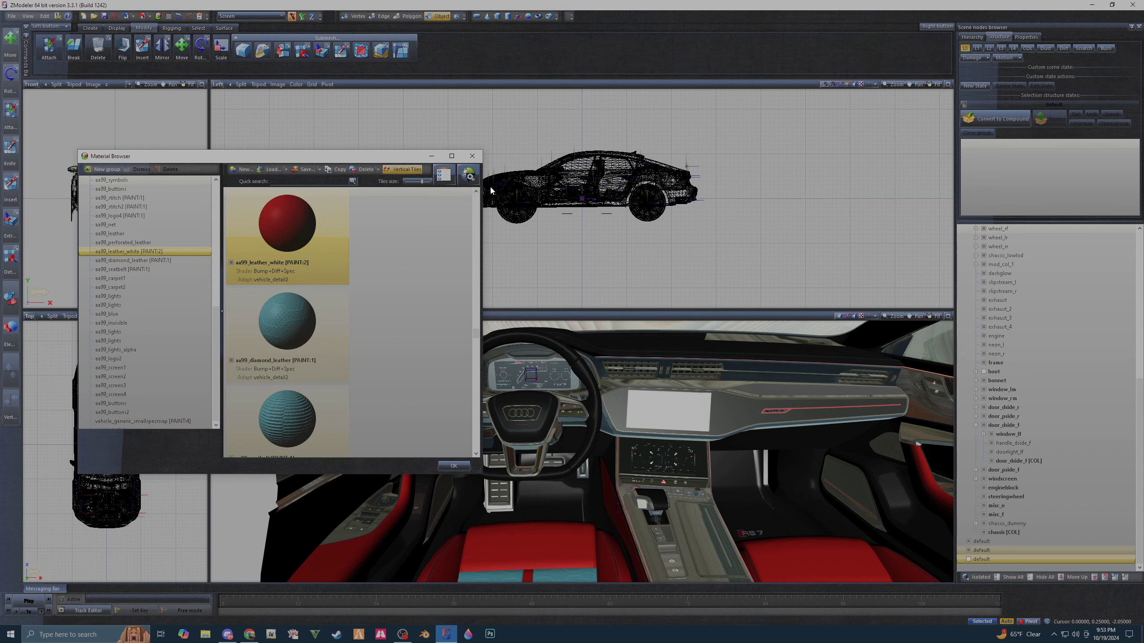
click(472, 156)
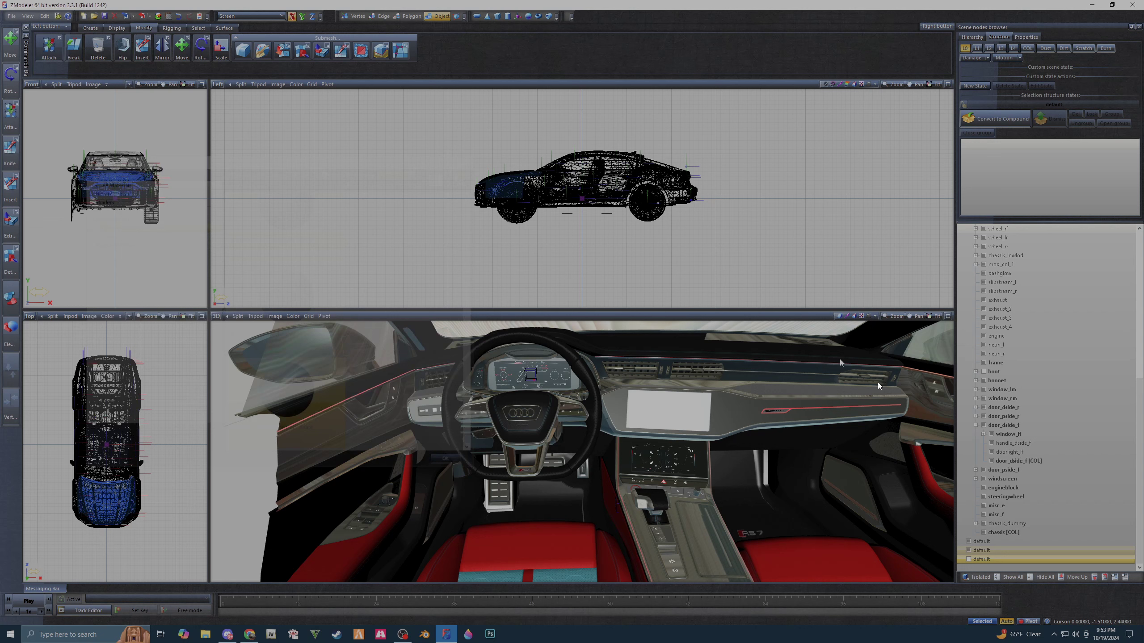
- Isolate the default node so only the small box shows, then reopen the Material Browser
click(967, 546)
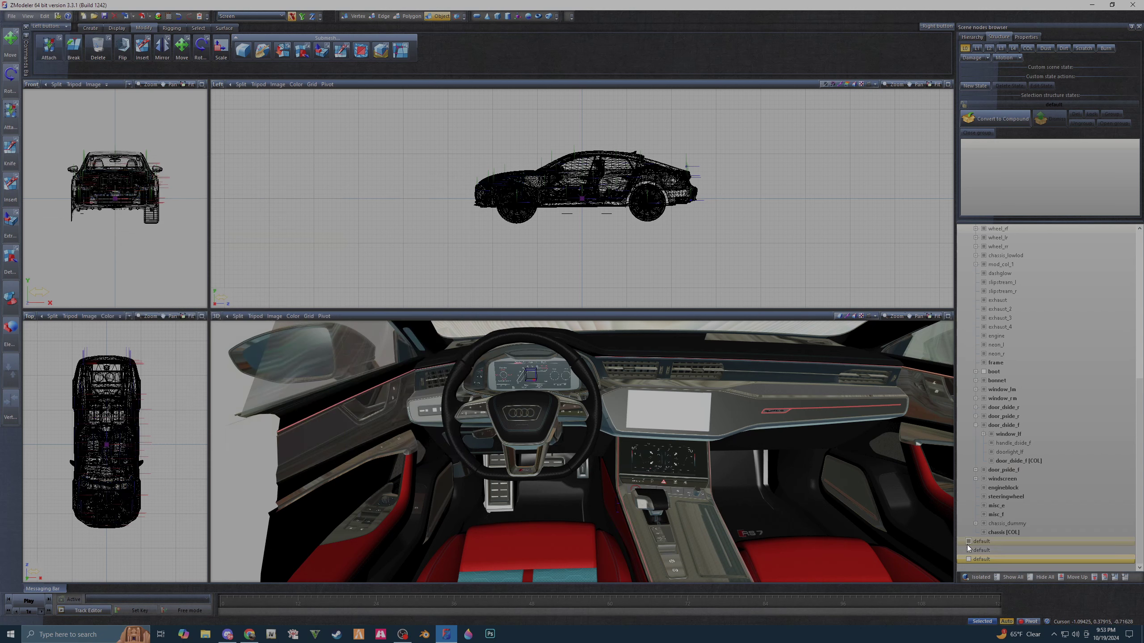
click(976, 577)
drag(622, 141, 772, 250)
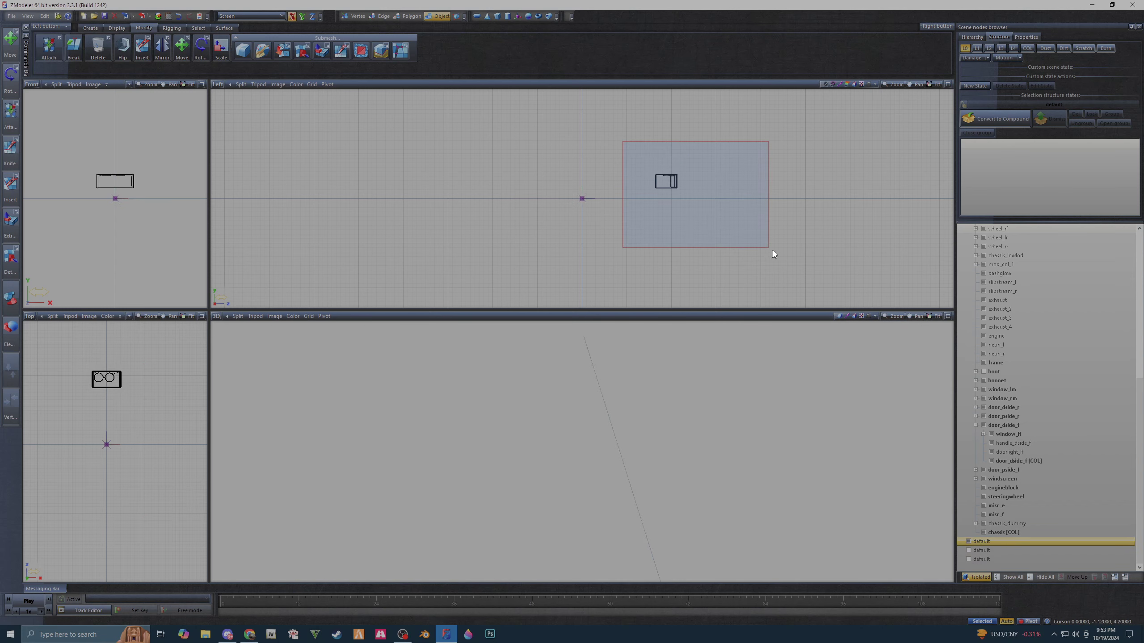
click(407, 16)
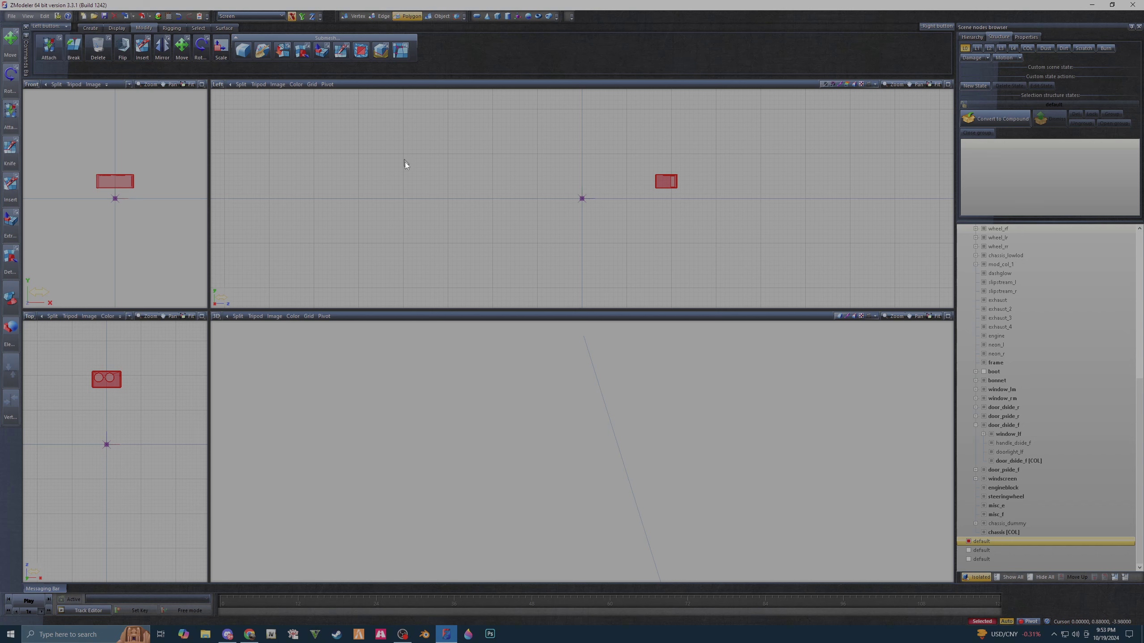
click(556, 145)
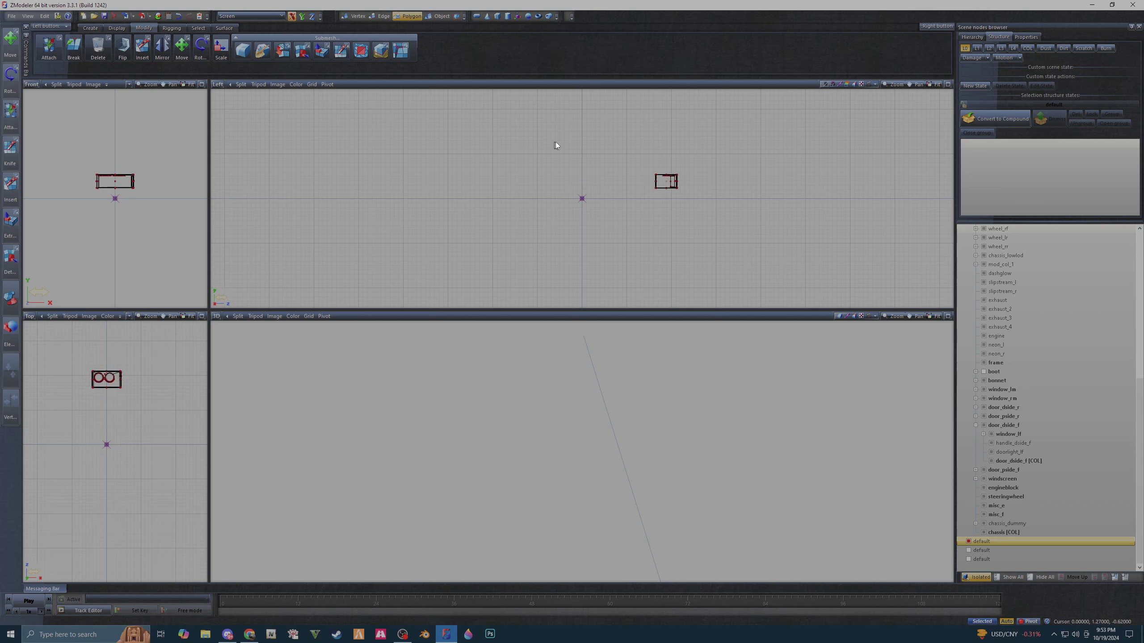
click(158, 16)
- Select the box and drag the aa99_leather_white material onto it
drag(629, 163, 724, 225)
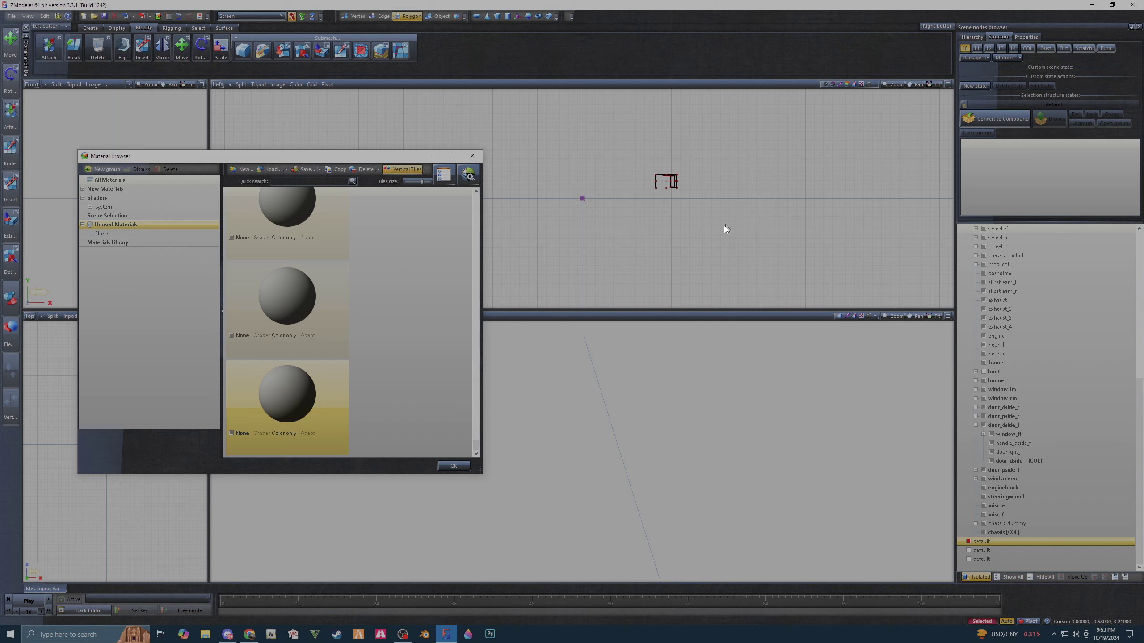
scroll(356, 335, down, 2)
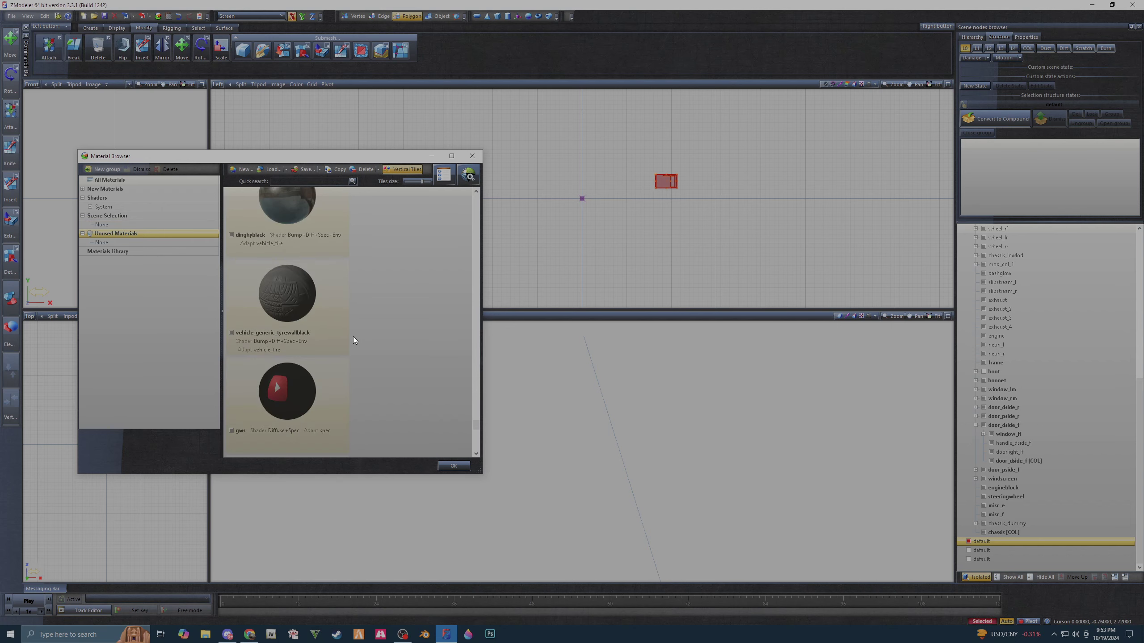
scroll(353, 336, down, 2)
scroll(352, 336, down, 2)
scroll(352, 336, up, 2)
scroll(352, 334, up, 2)
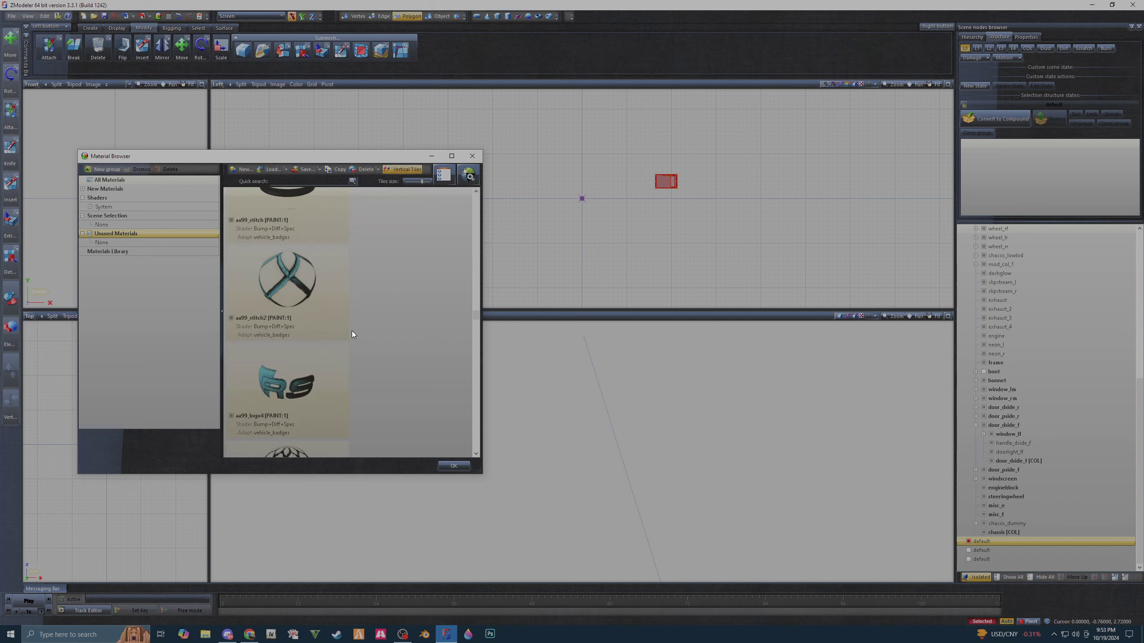
scroll(352, 331, down, 1)
scroll(353, 328, up, 1)
scroll(352, 330, up, 2)
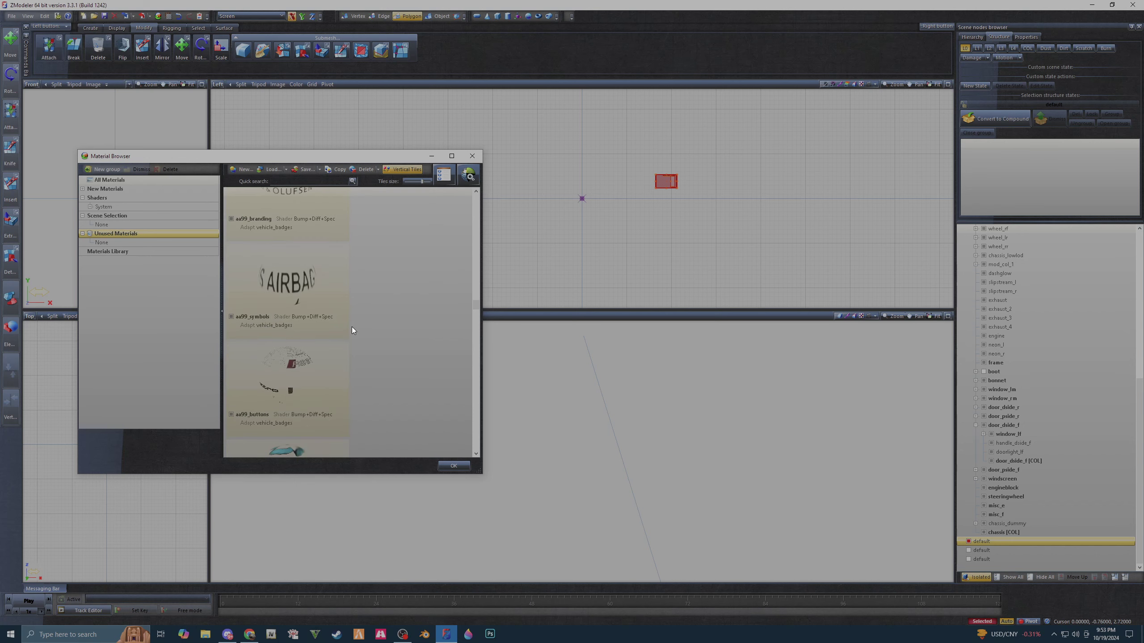
scroll(352, 331, down, 2)
scroll(352, 330, down, 2)
scroll(352, 330, down, 2)
scroll(352, 329, down, 2)
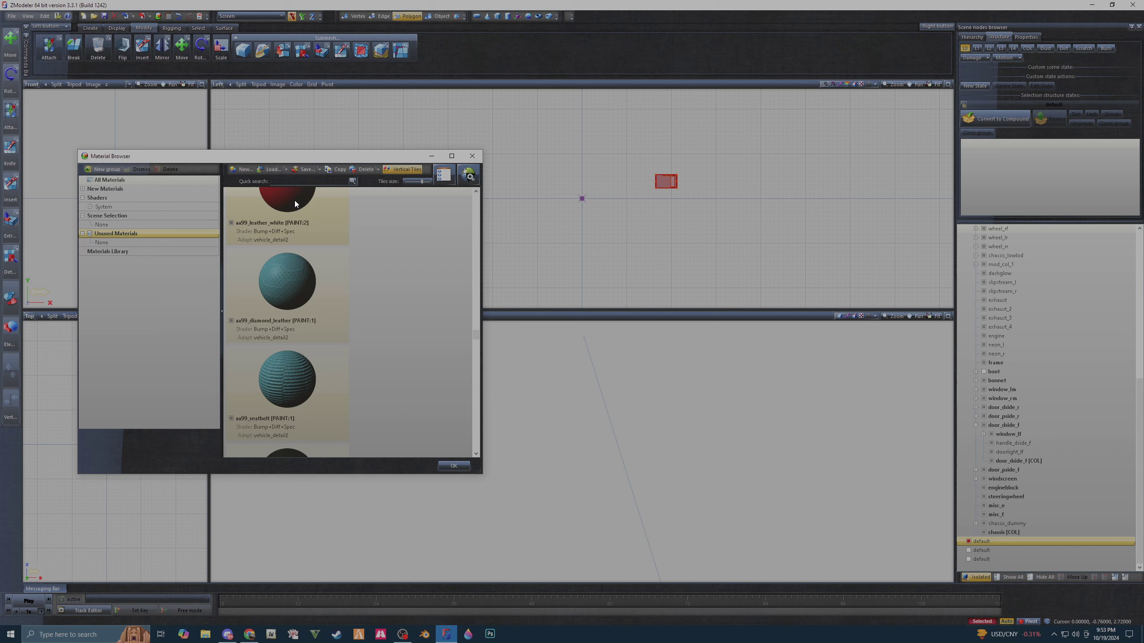
click(277, 208)
drag(281, 226, 132, 218)
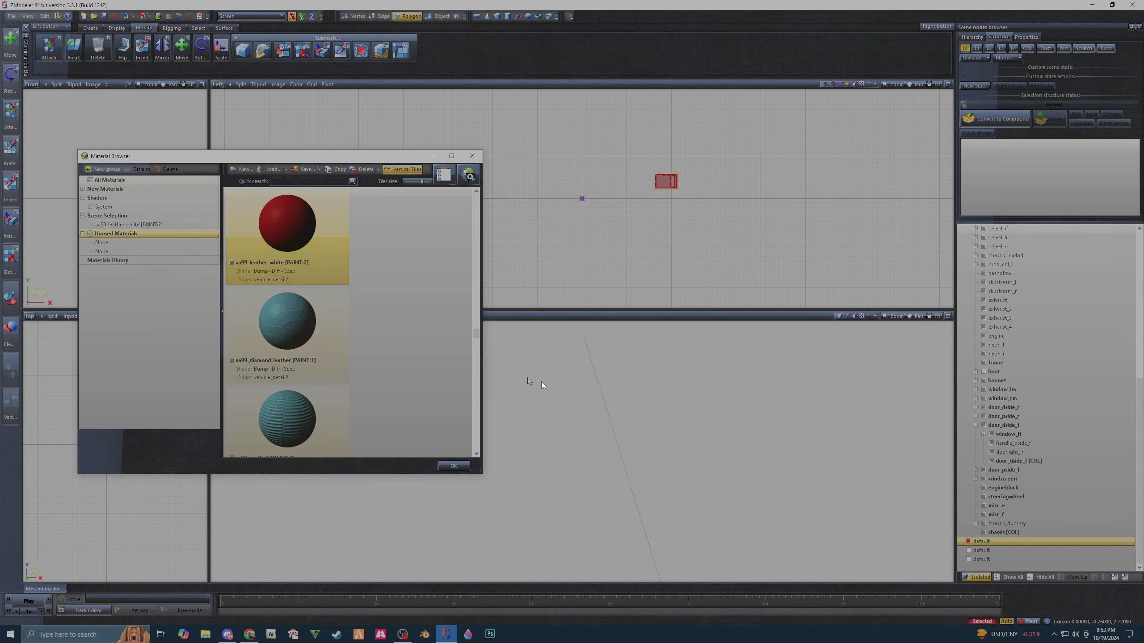
- Deselect the box and close the Material Browser
scroll(672, 368, down, 5)
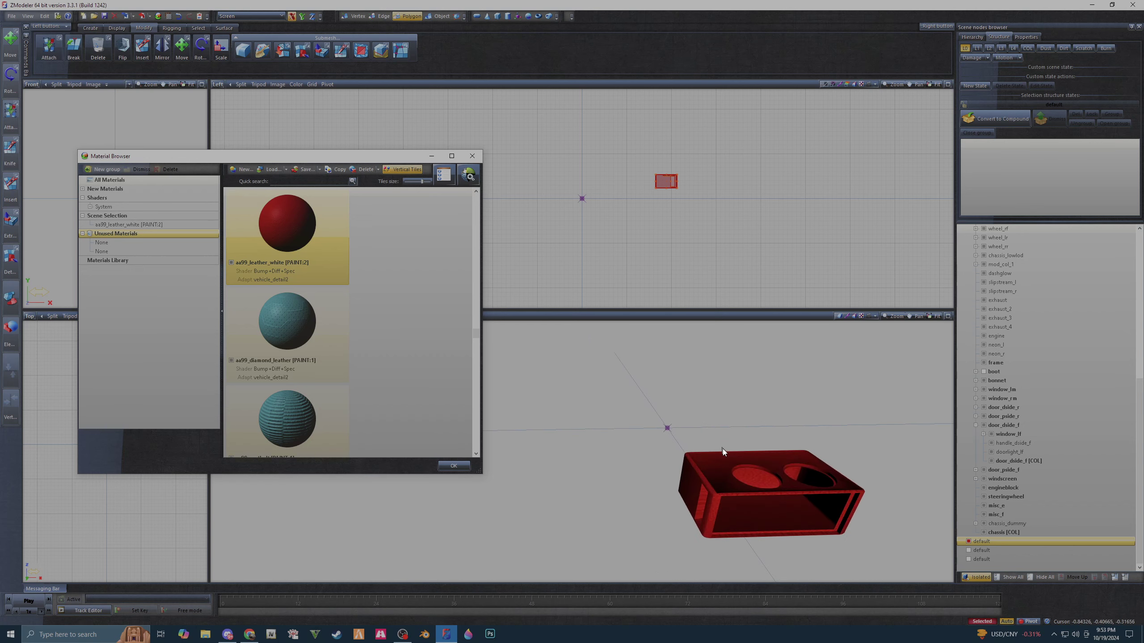
scroll(754, 483, up, 3)
scroll(753, 485, down, 2)
scroll(689, 521, up, 2)
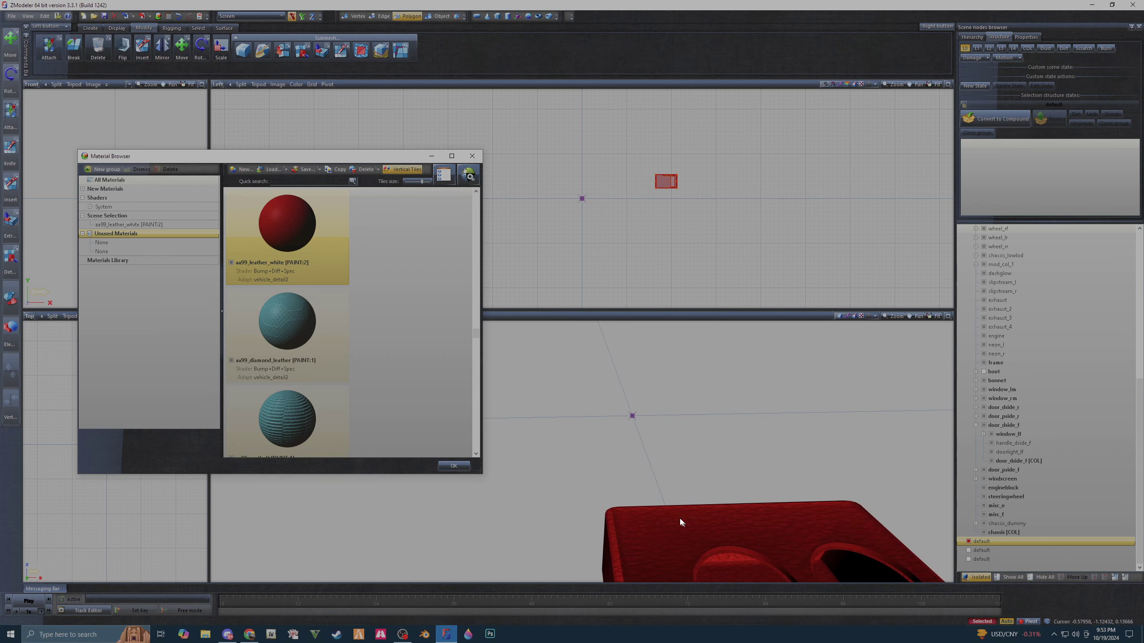
scroll(680, 520, down, 3)
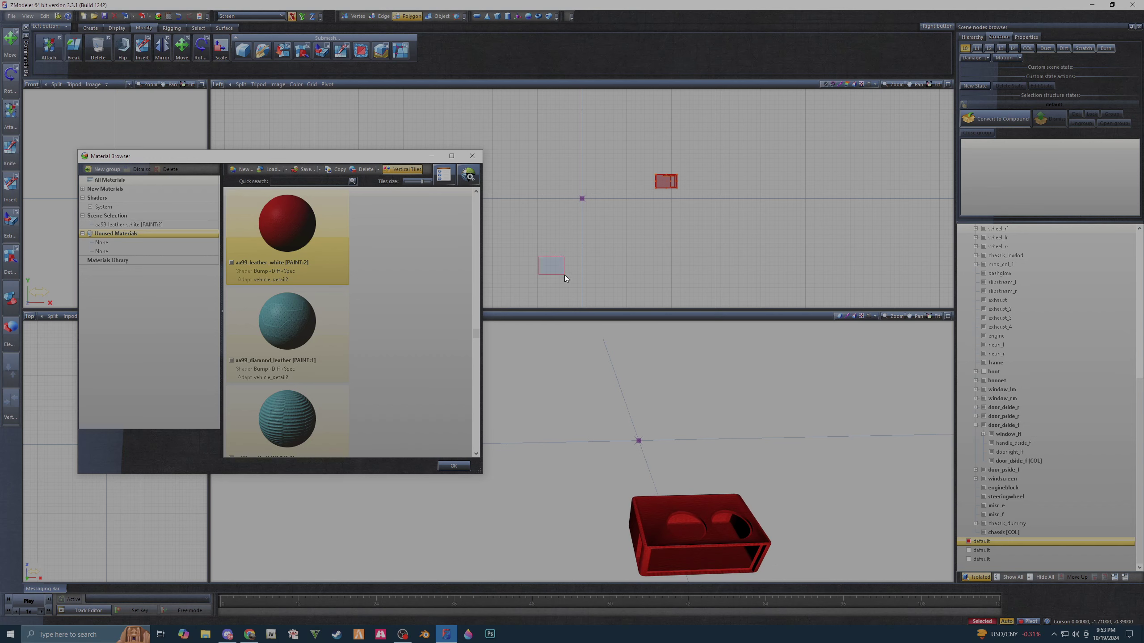
drag(565, 275, 575, 288)
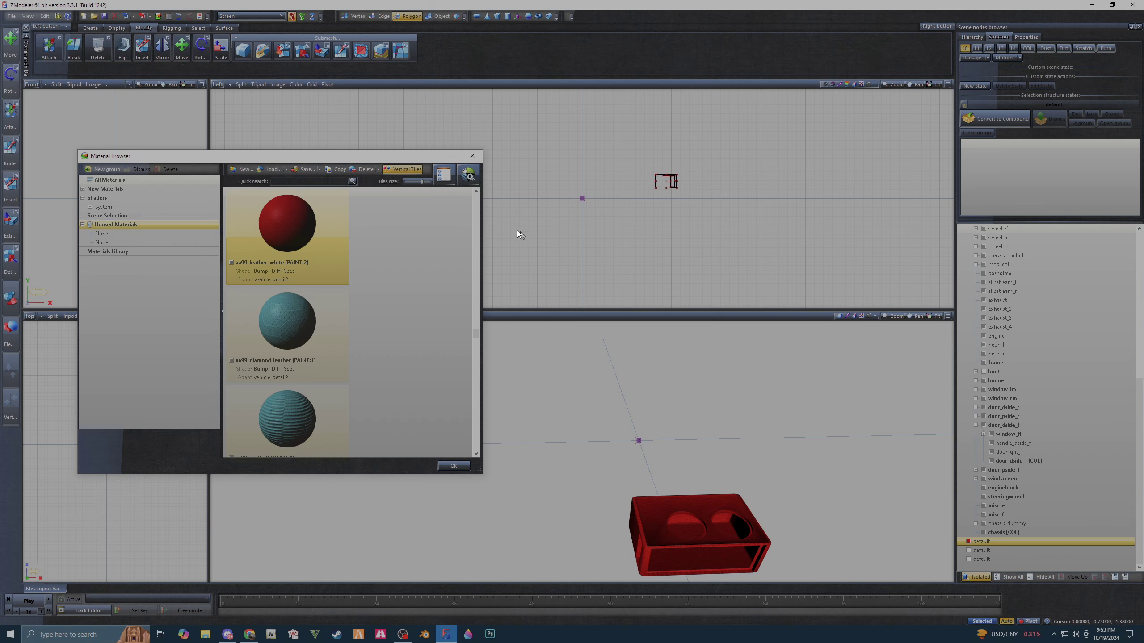
click(473, 156)
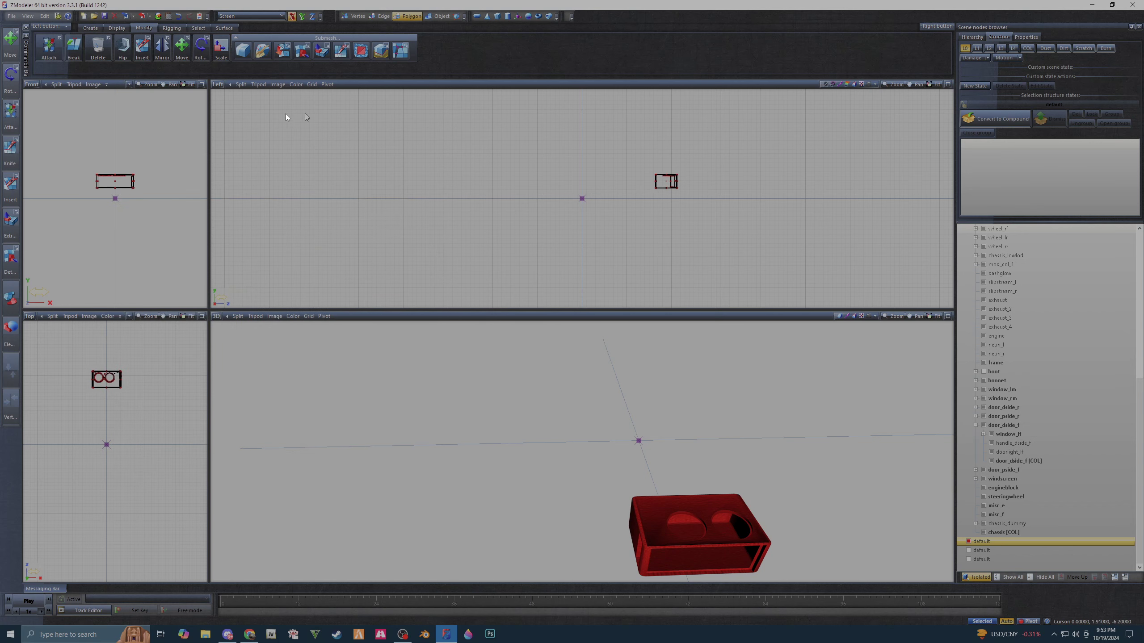
- Switch the Left viewport to User view and orbit close around the red box's speaker cutouts and port
click(217, 85)
click(247, 166)
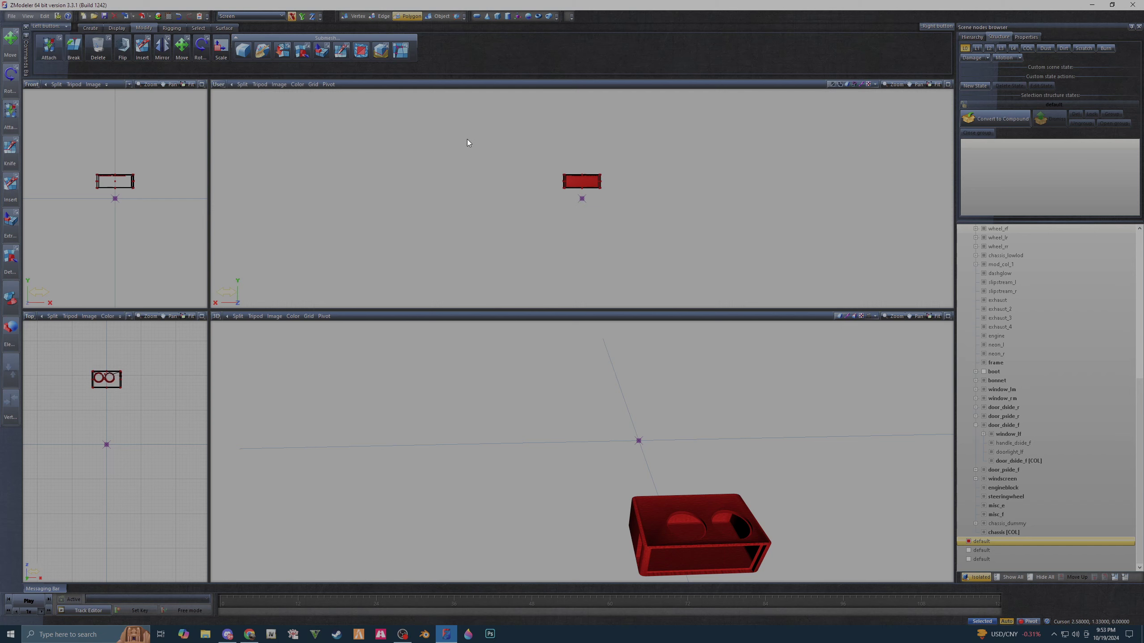
drag(467, 143, 636, 236)
mouse_move(487, 252)
alt+middle_down()
mouse_move(503, 253)
mouse_move(339, 173)
mouse_move(420, 188)
alt+middle_up()
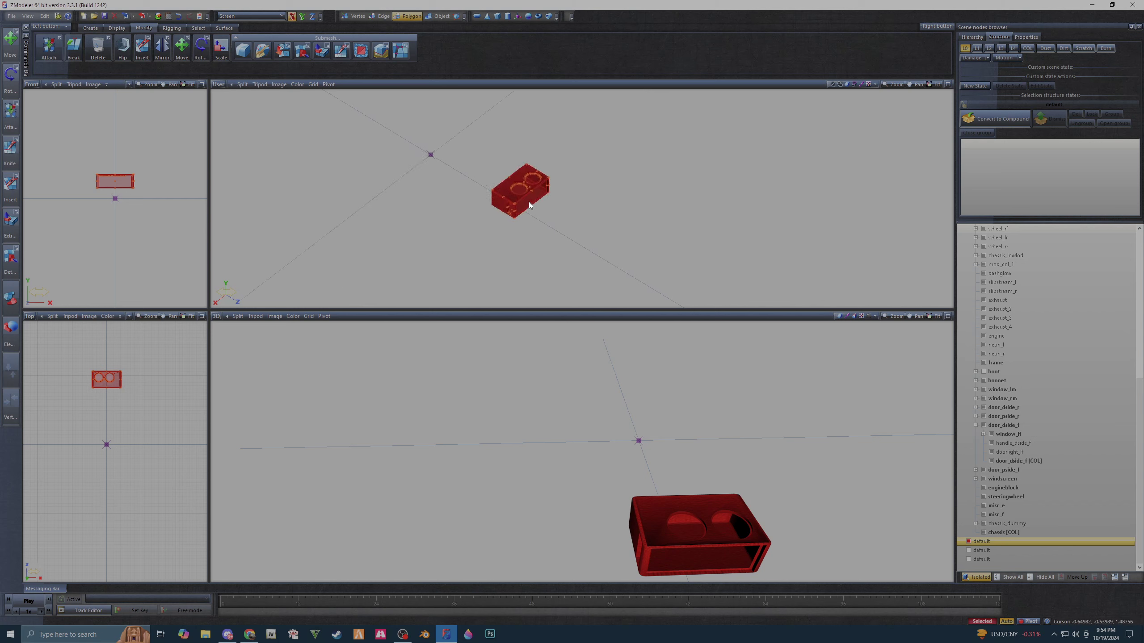
scroll(529, 202, up, 2)
scroll(524, 195, up, 2)
scroll(513, 175, up, 1)
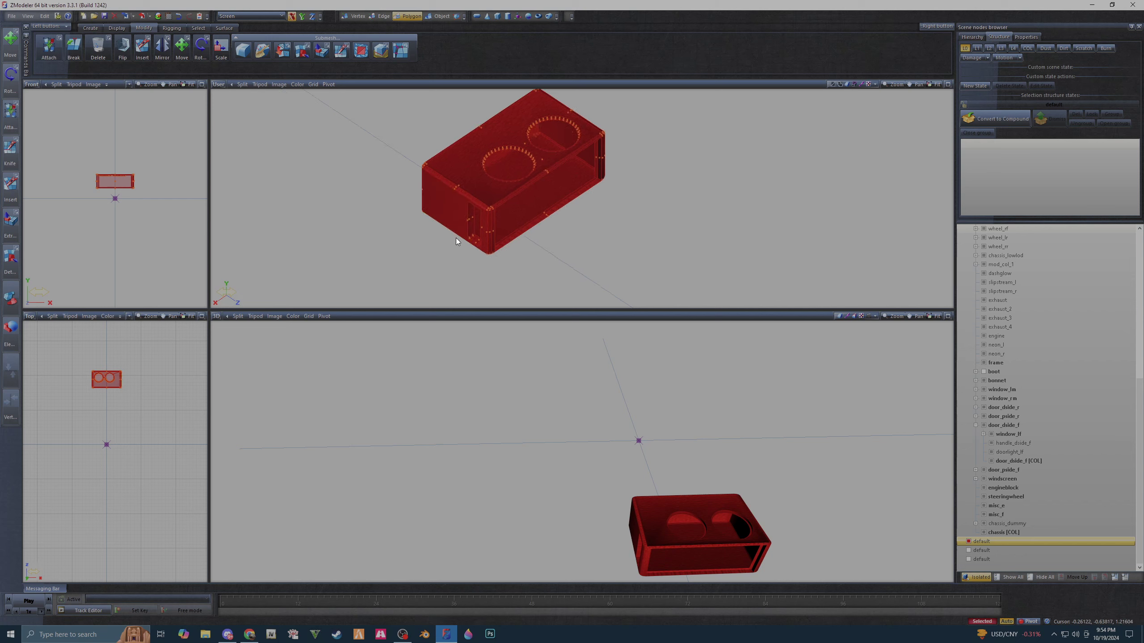
alt+middle_drag(455, 237, 497, 283)
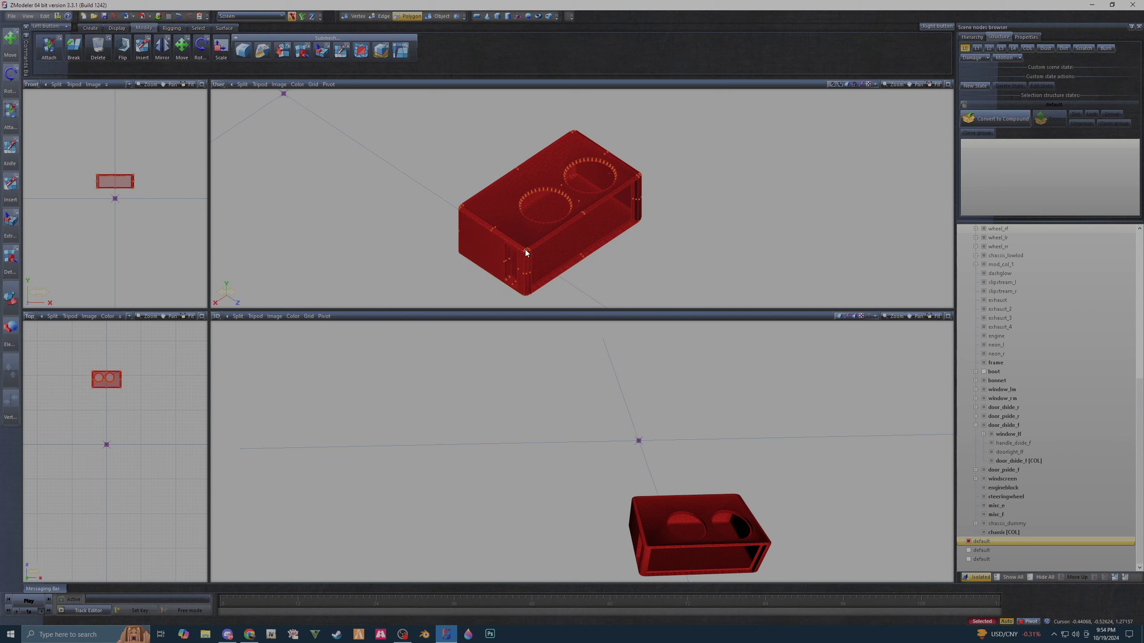
mouse_move(679, 514)
alt+middle_down()
mouse_move(547, 412)
mouse_move(645, 519)
mouse_move(640, 509)
alt+middle_up()
scroll(646, 519, up, 3)
scroll(645, 519, up, 3)
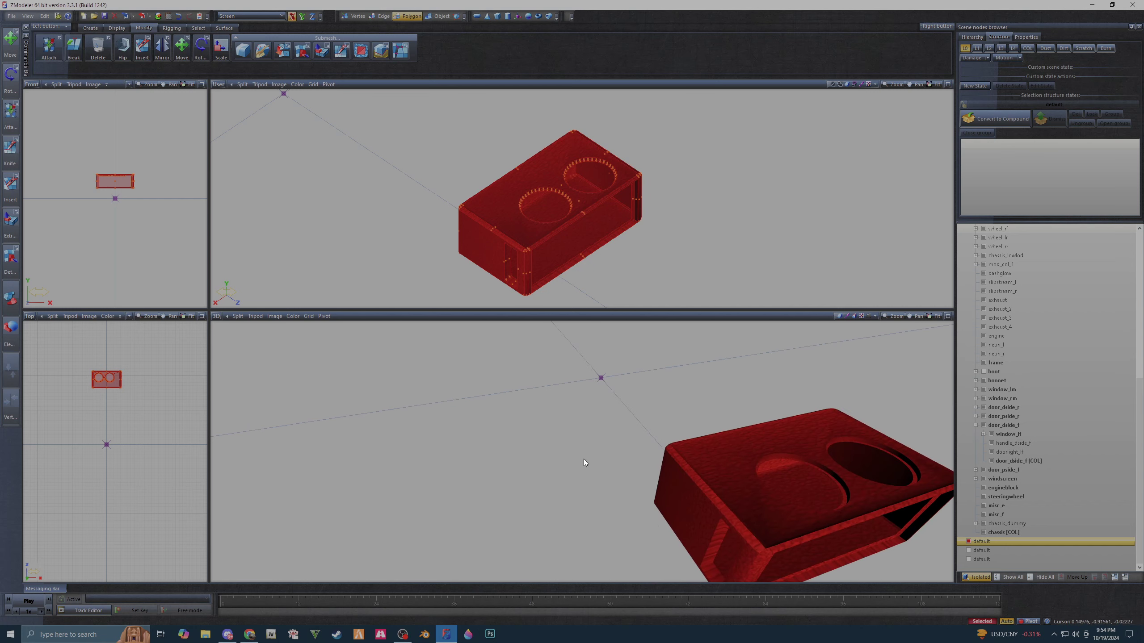
- Regenerate the selected box's UV mapping through Mapping > Edit UV
right_click(526, 255)
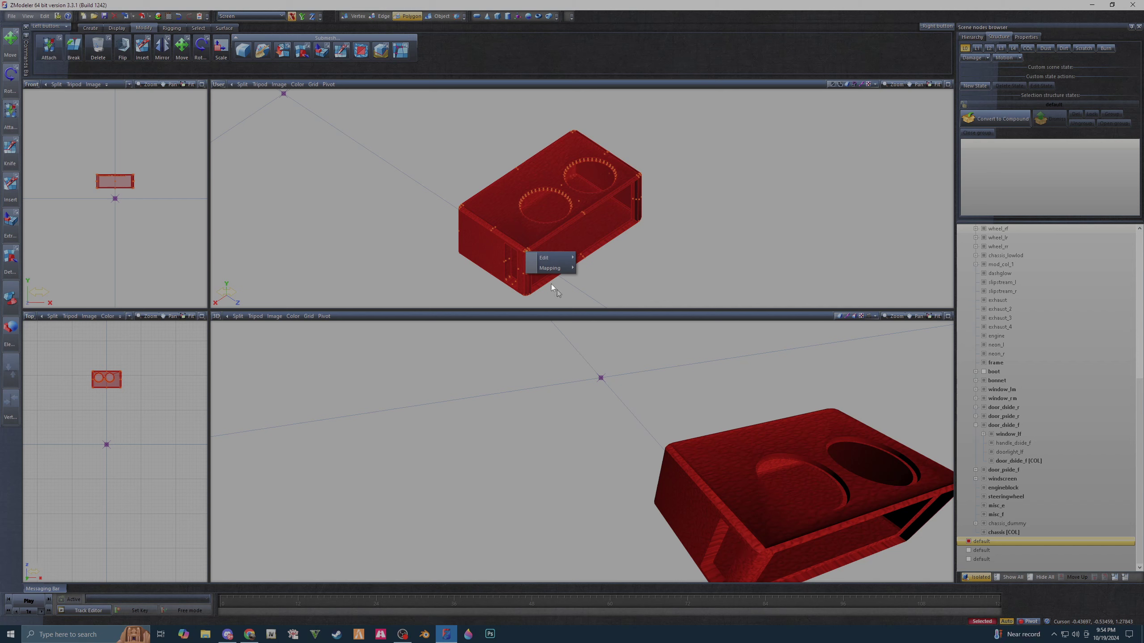
mouse_move(551, 268)
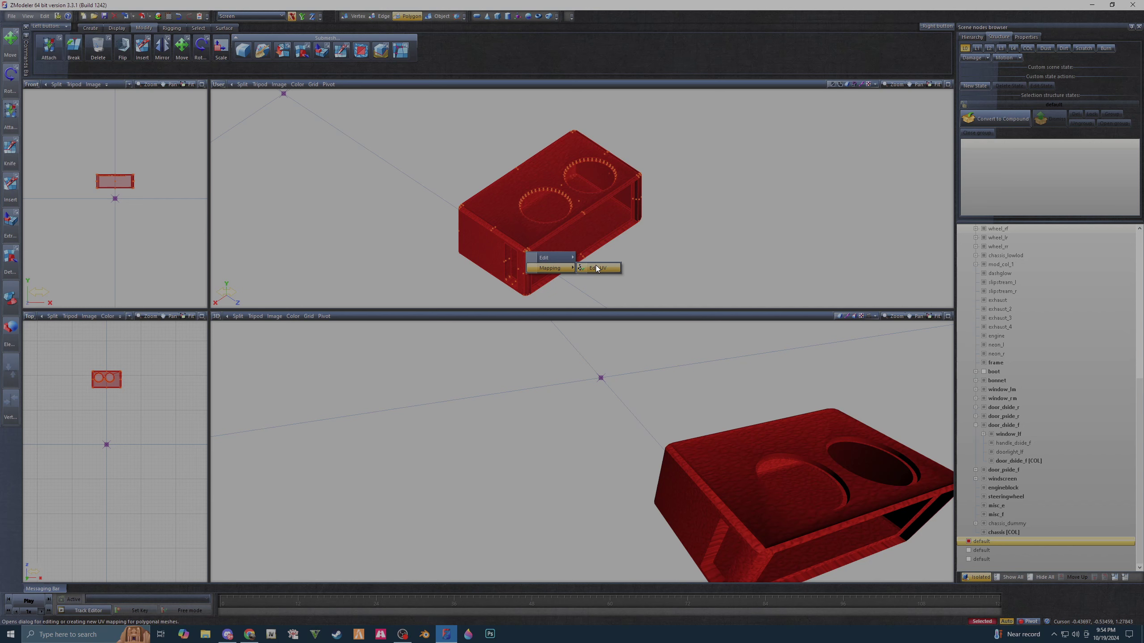
click(597, 268)
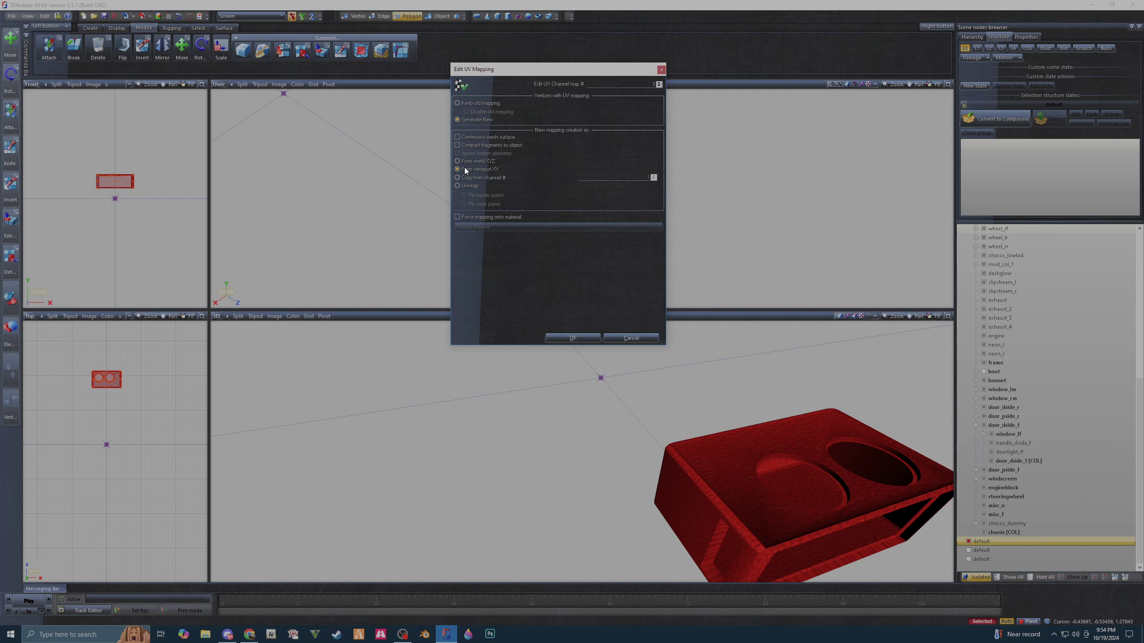
click(583, 337)
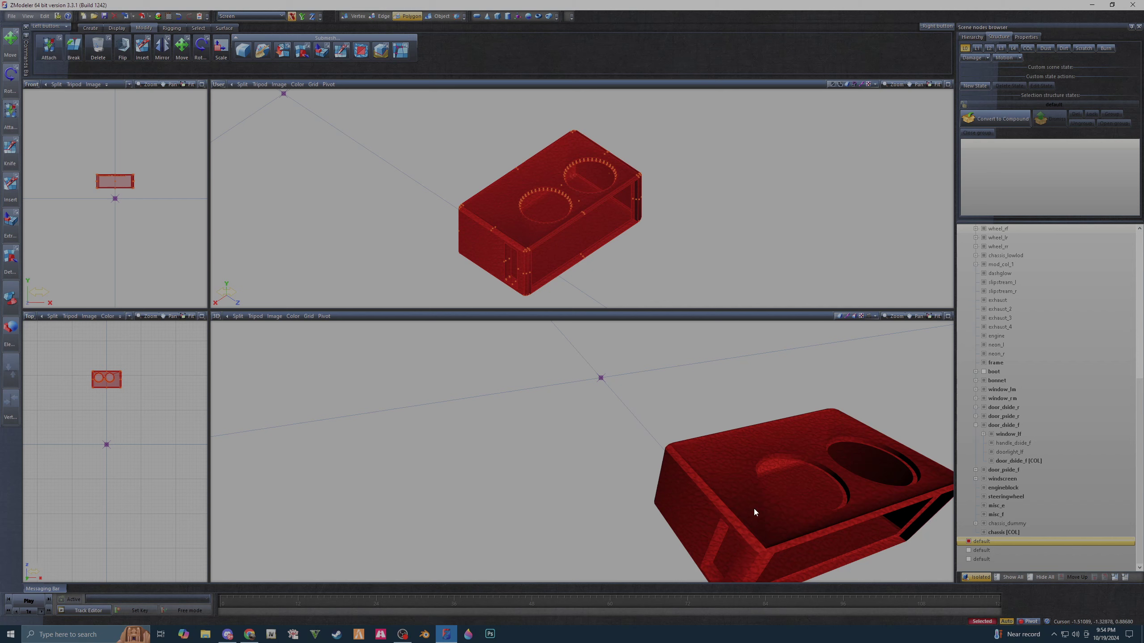
- Set the viewports to Left and UV Mapper and display the box's UVs over its texture
click(264, 130)
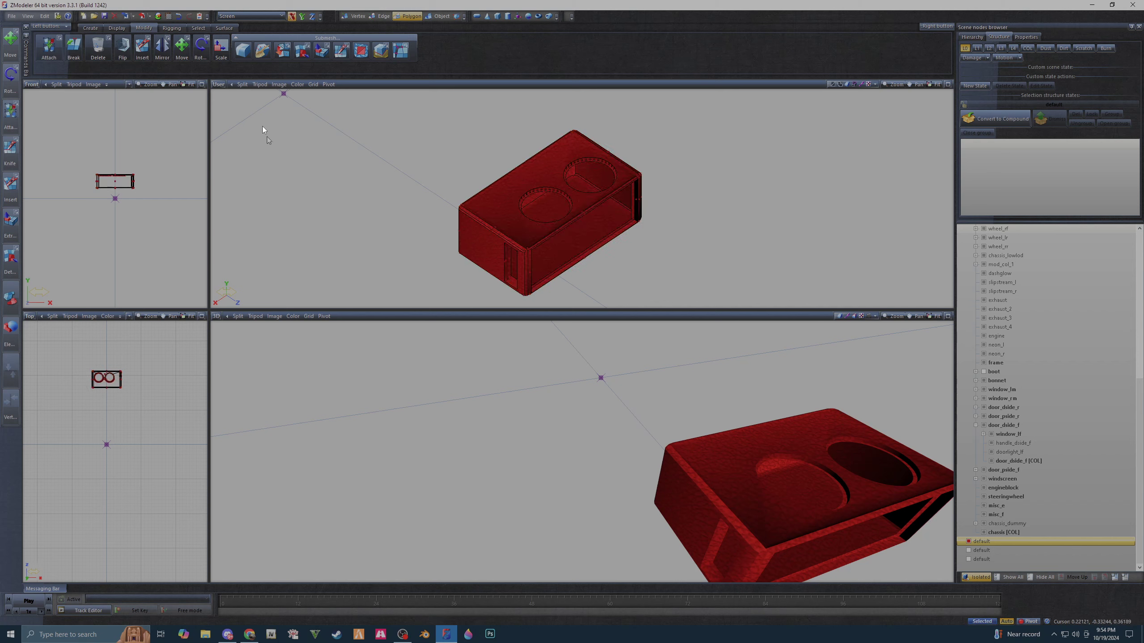
click(218, 84)
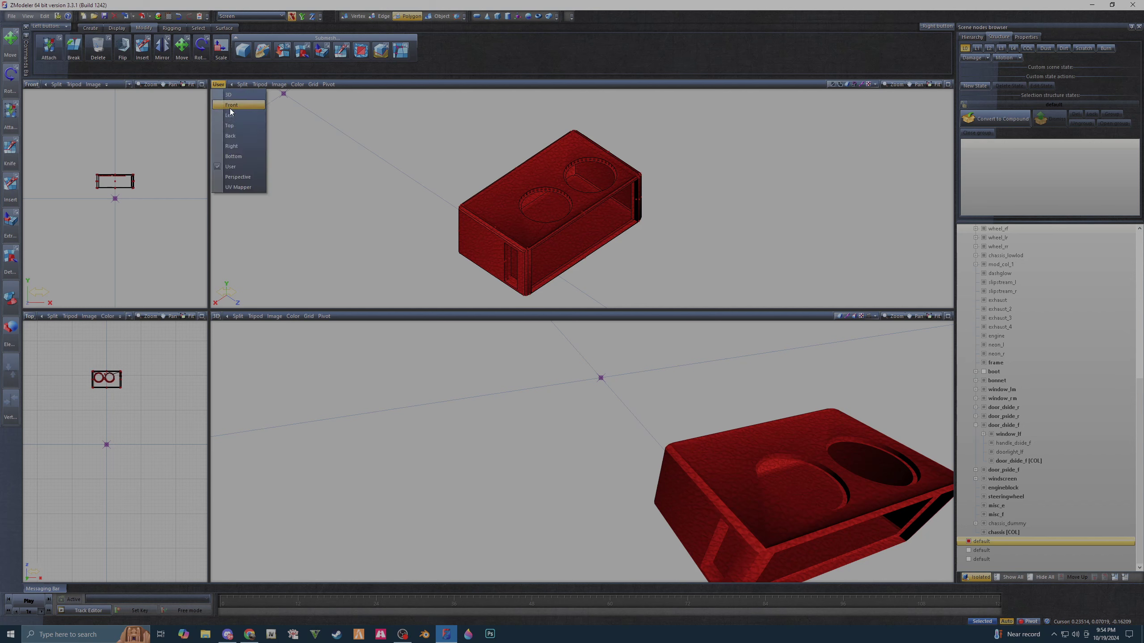
click(232, 115)
click(31, 85)
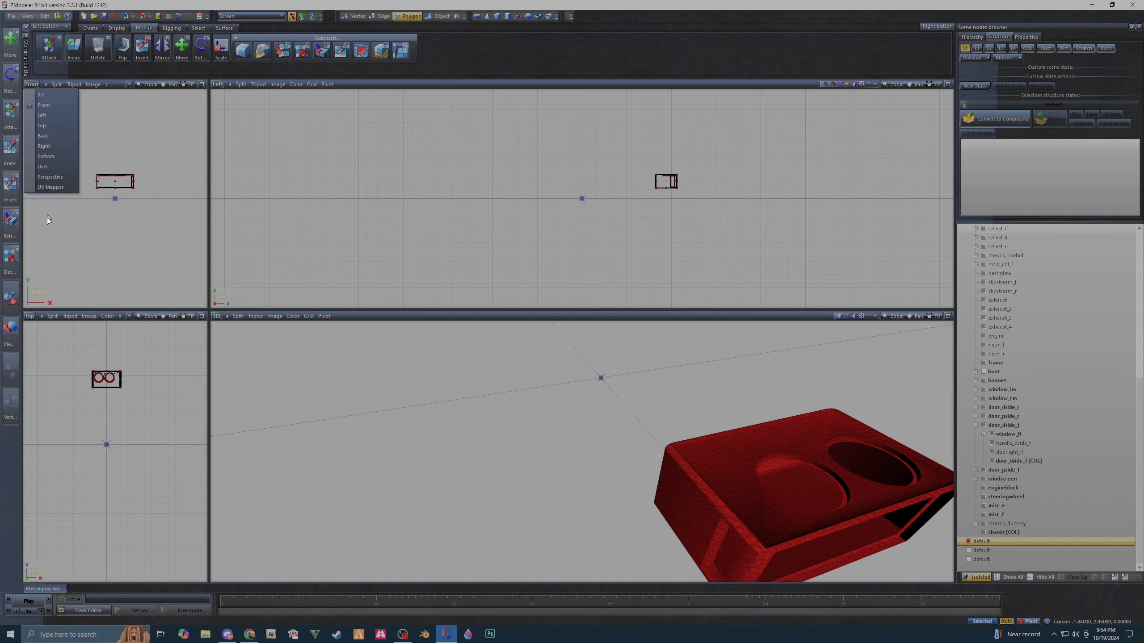
click(49, 188)
click(434, 16)
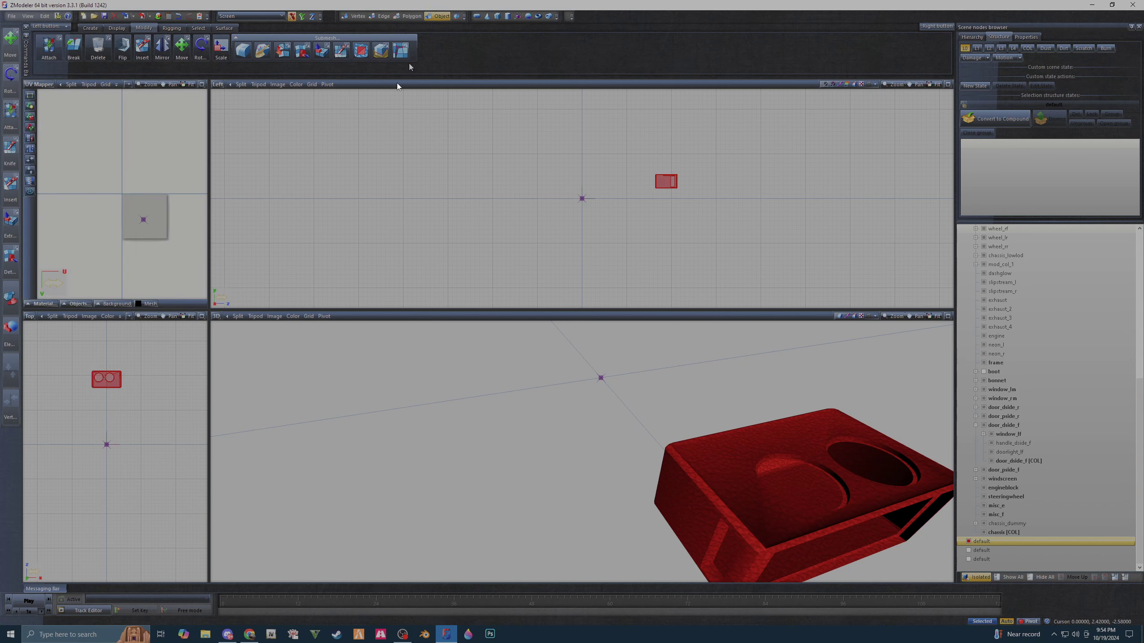
click(42, 304)
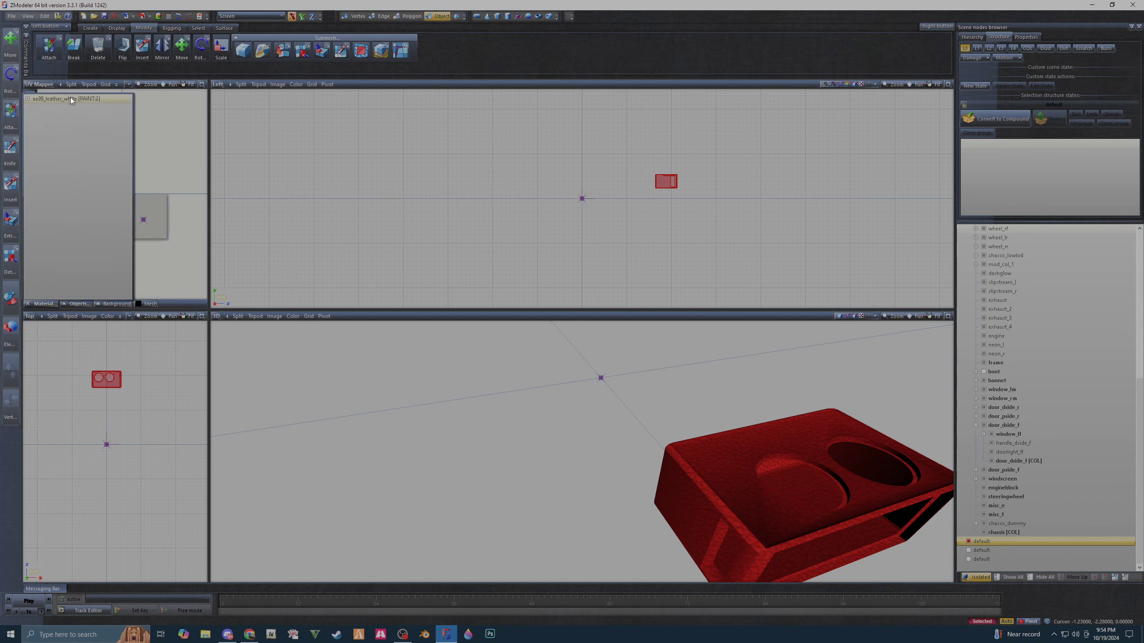
click(70, 99)
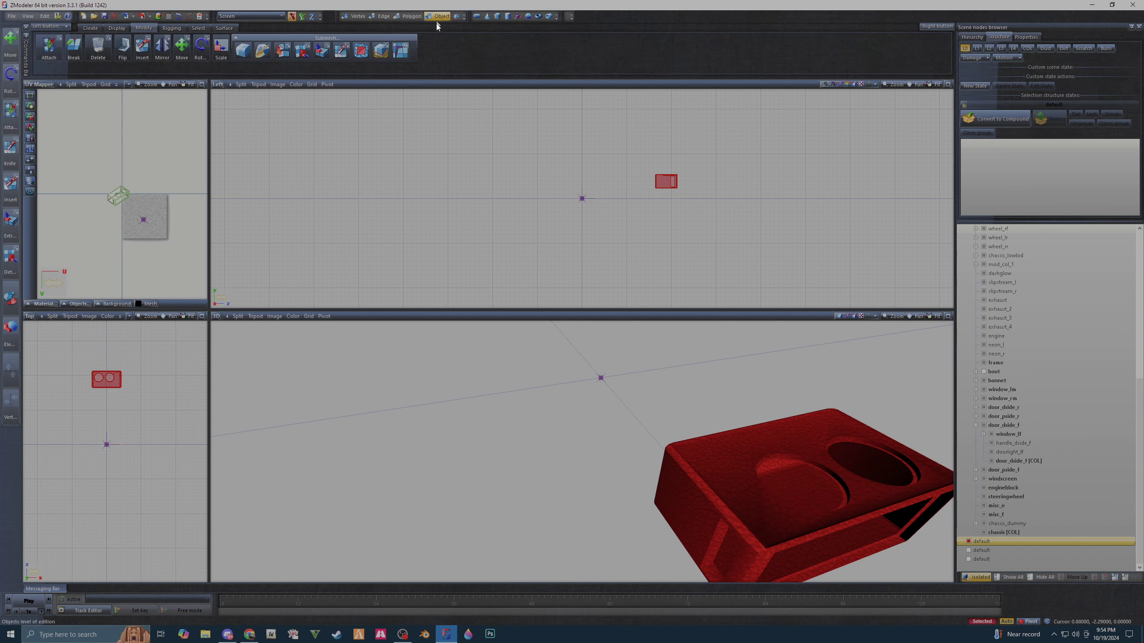
- Select all box UVs, move them onto the texture with a Y constraint, and scale them up
drag(84, 161, 191, 260)
click(182, 46)
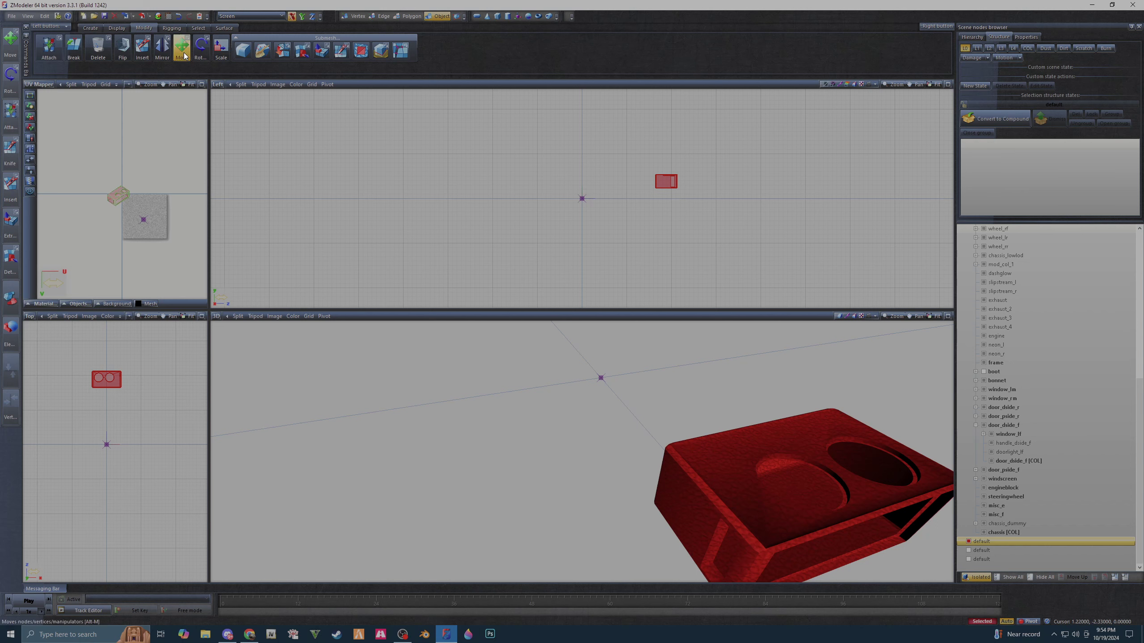
scroll(128, 194, up, 2)
scroll(128, 195, up, 1)
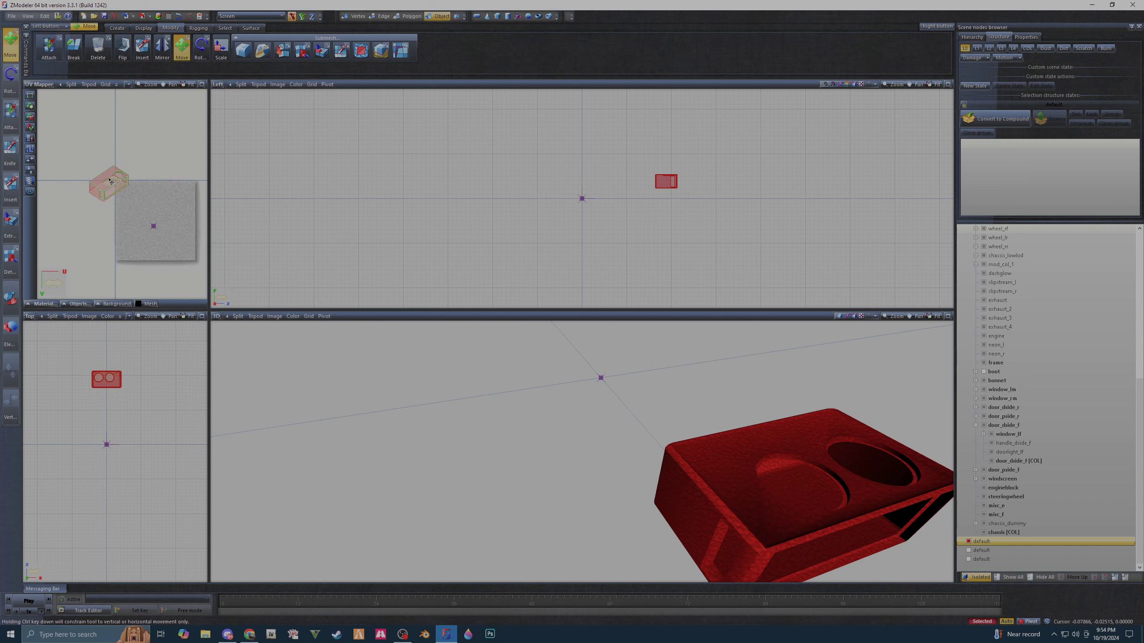
drag(108, 206, 149, 205)
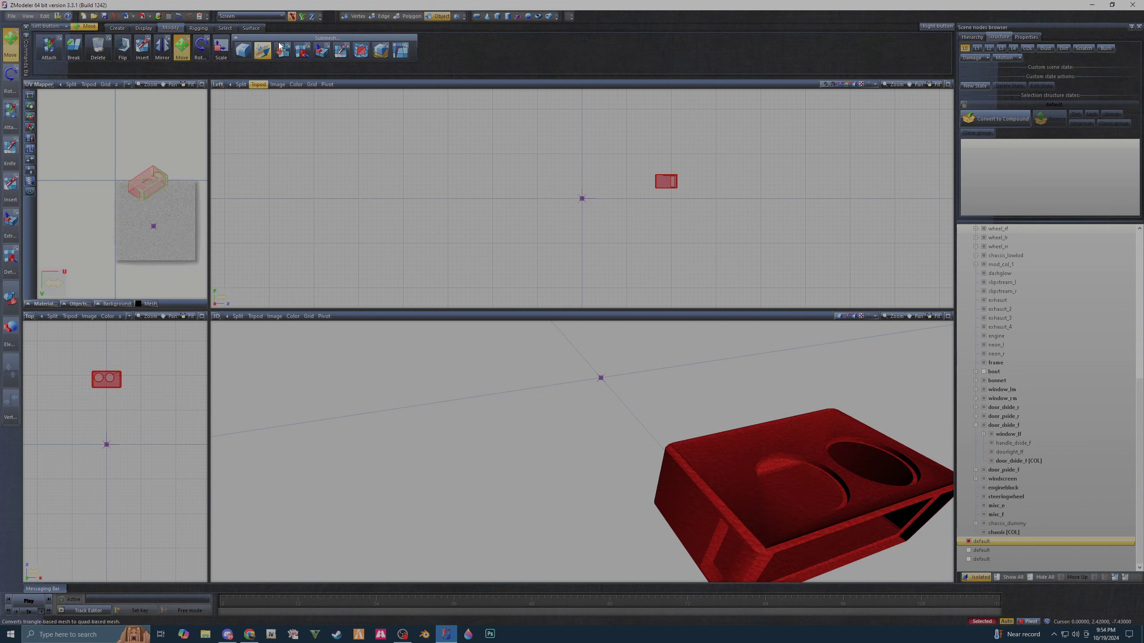
click(300, 18)
drag(150, 180, 155, 222)
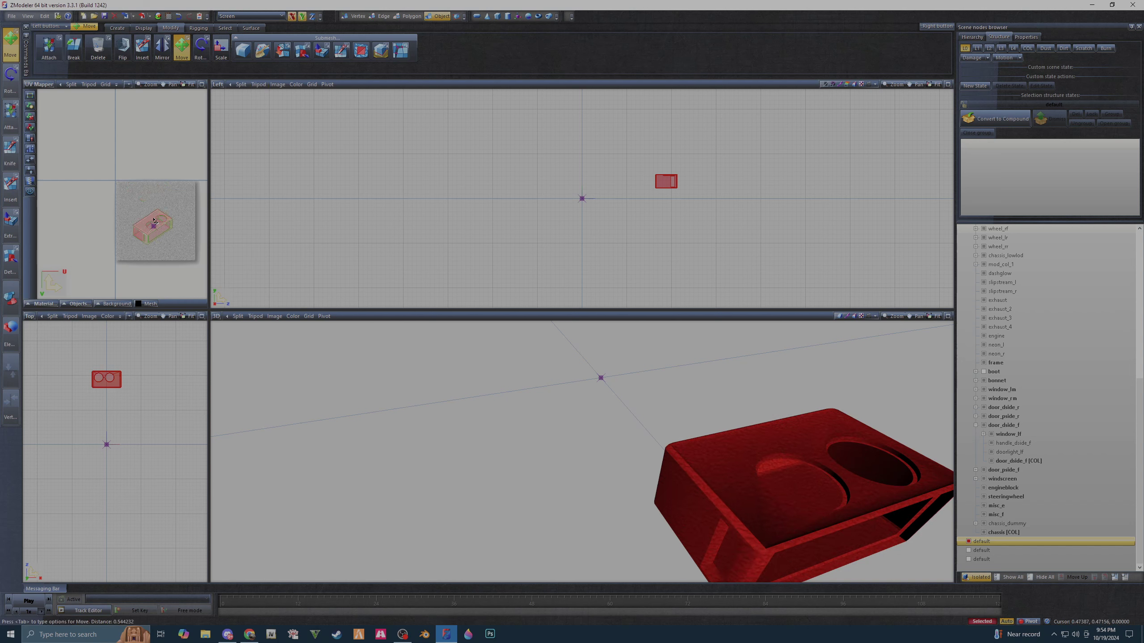
click(224, 57)
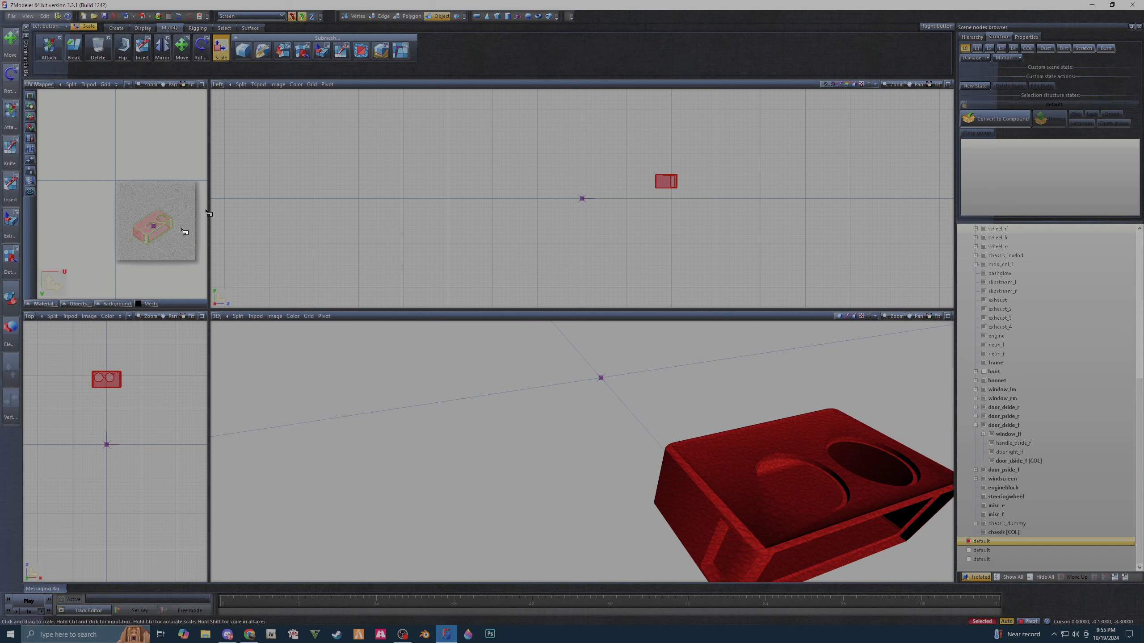
mouse_move(155, 240)
mouse_down()
mouse_move(204, 166)
mouse_move(292, 93)
mouse_up()
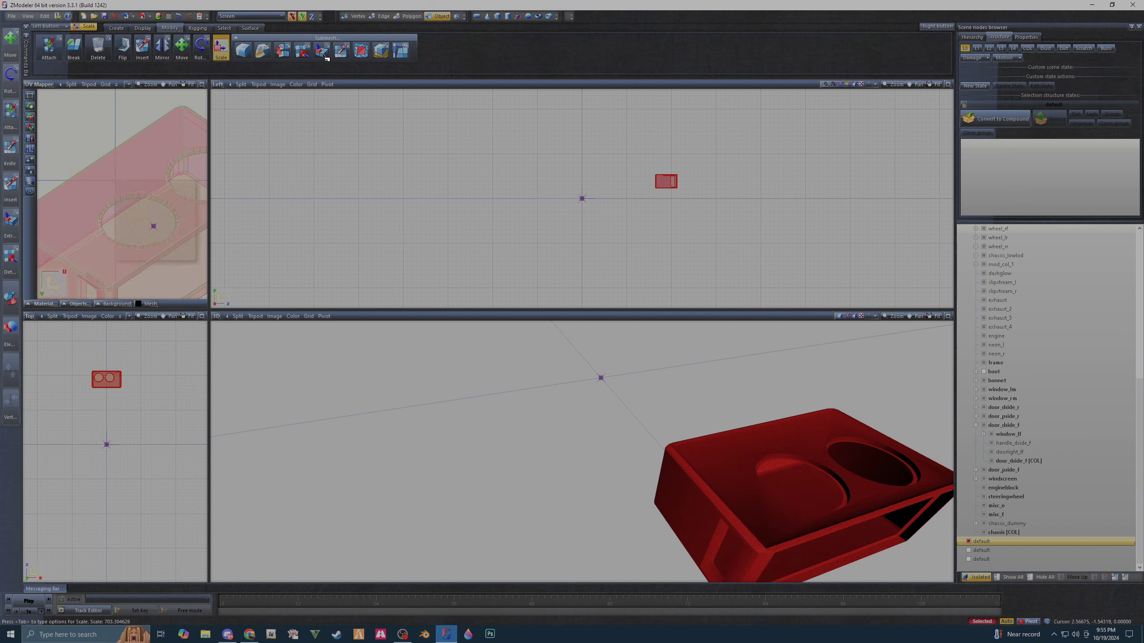
drag(292, 93, 324, 78)
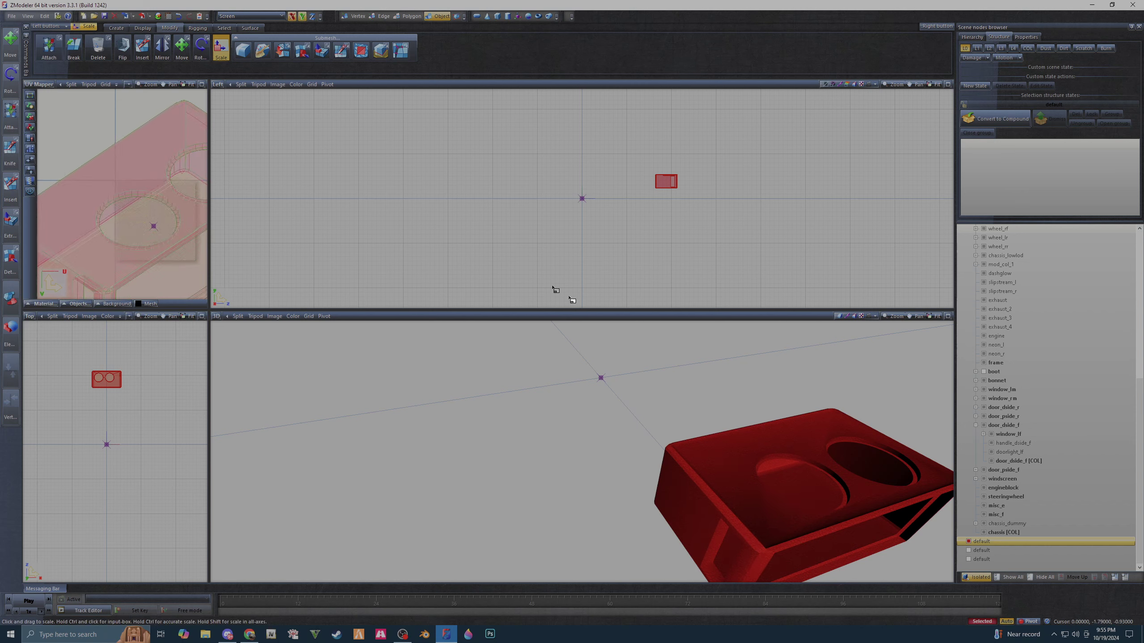
- Turn off Isolated to show the whole car with the box in the trunk
click(976, 577)
scroll(766, 451, down, 5)
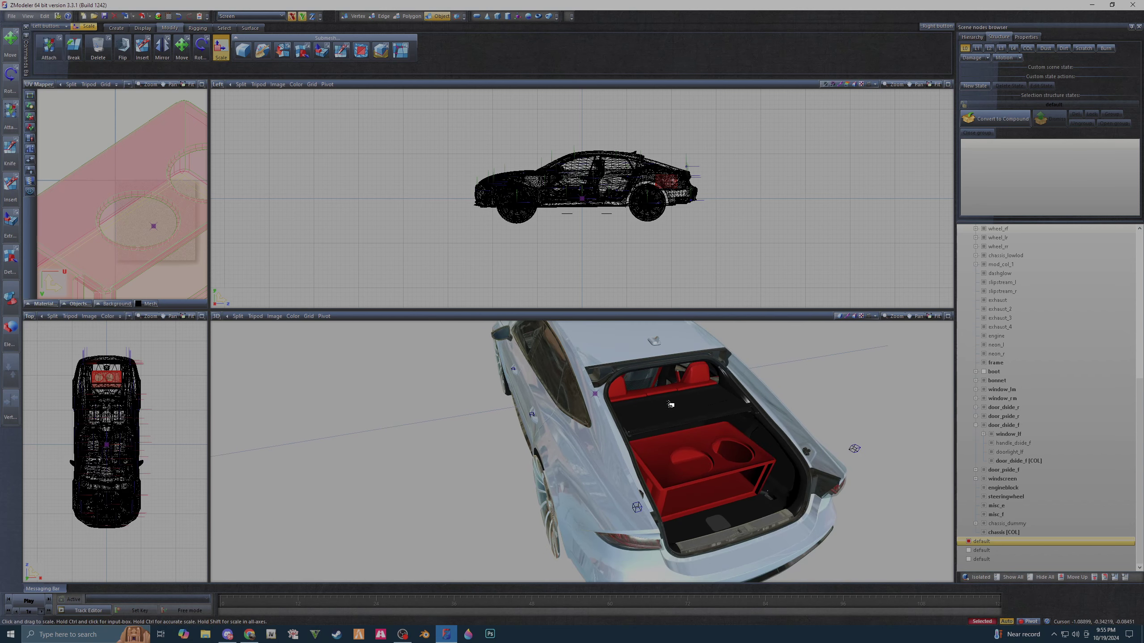
scroll(690, 388, up, 8)
scroll(563, 390, up, 3)
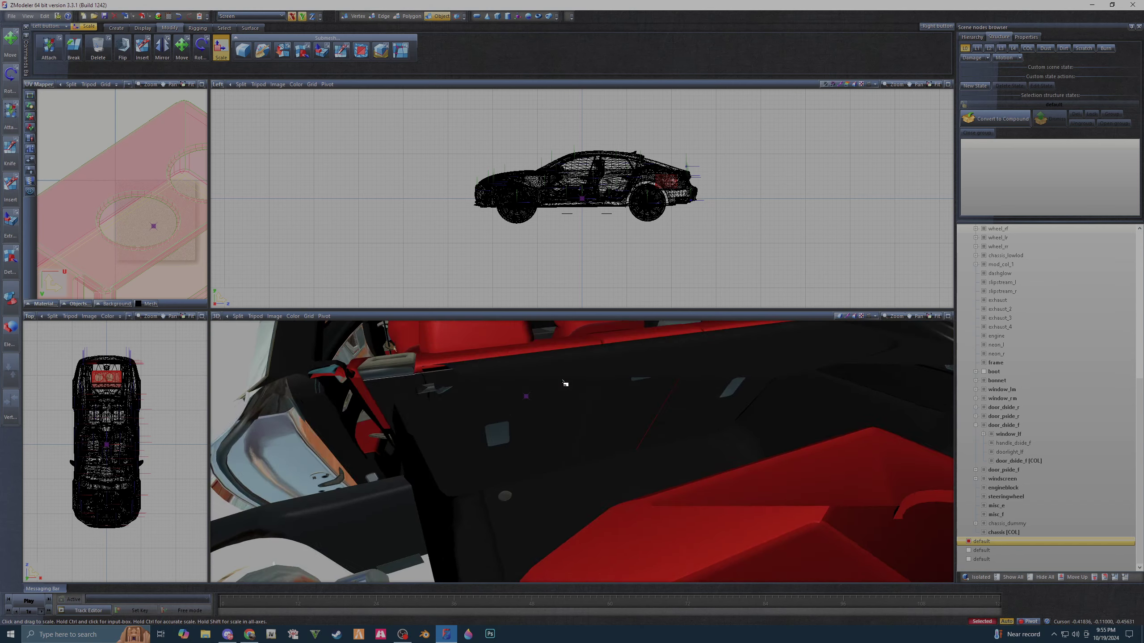
scroll(556, 385, up, 2)
scroll(551, 388, down, 2)
scroll(534, 368, down, 2)
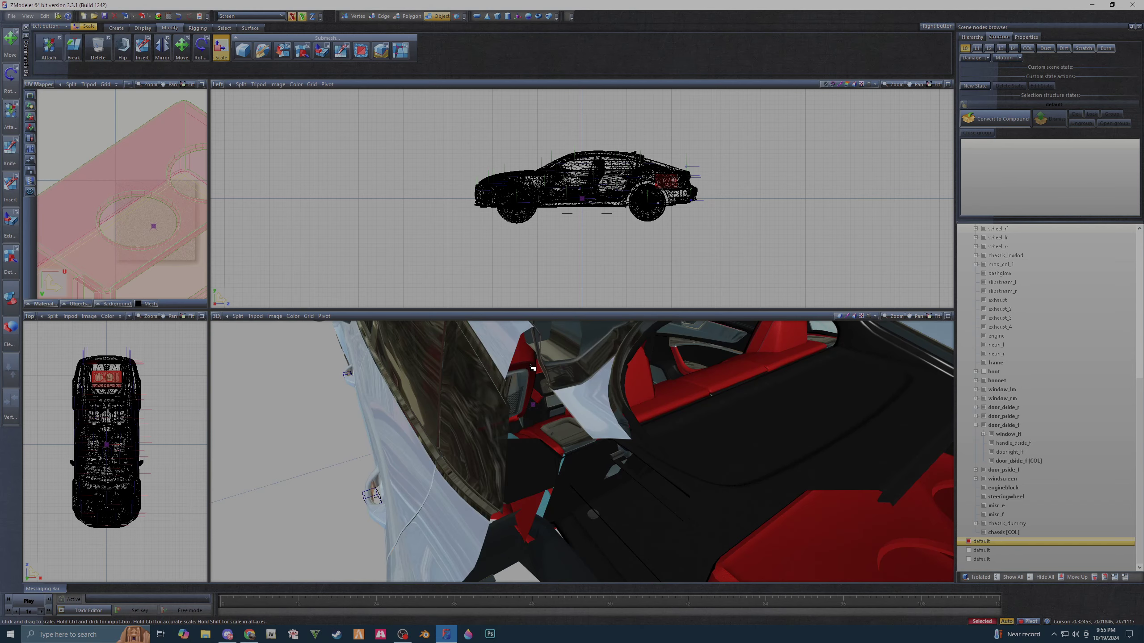
scroll(642, 374, down, 2)
scroll(641, 374, up, 2)
scroll(639, 381, down, 1)
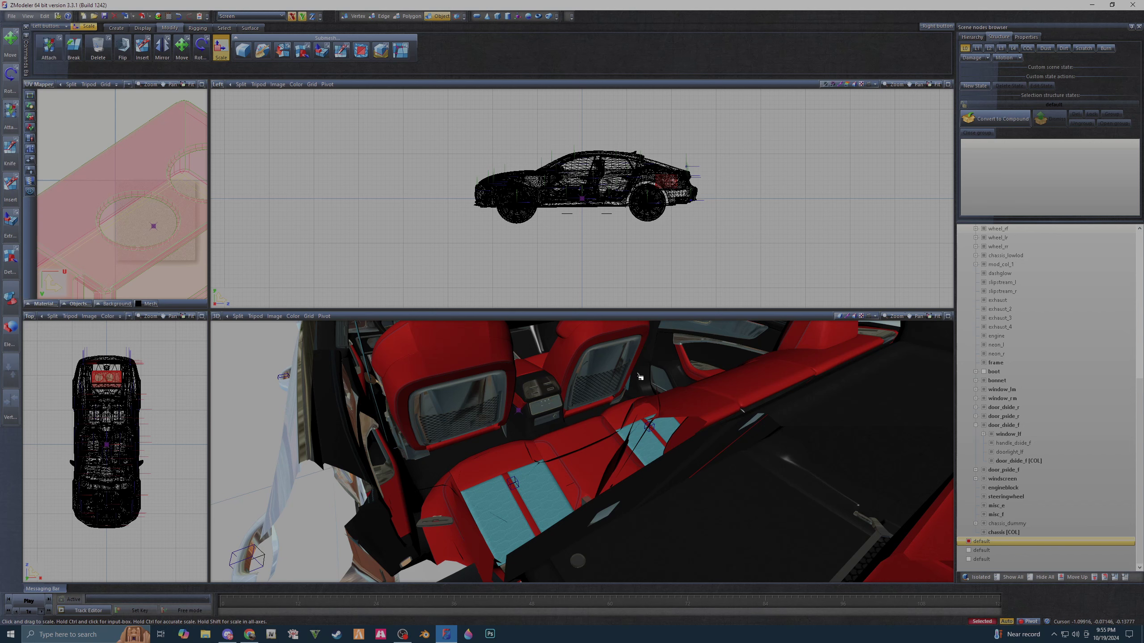
scroll(637, 385, down, 1)
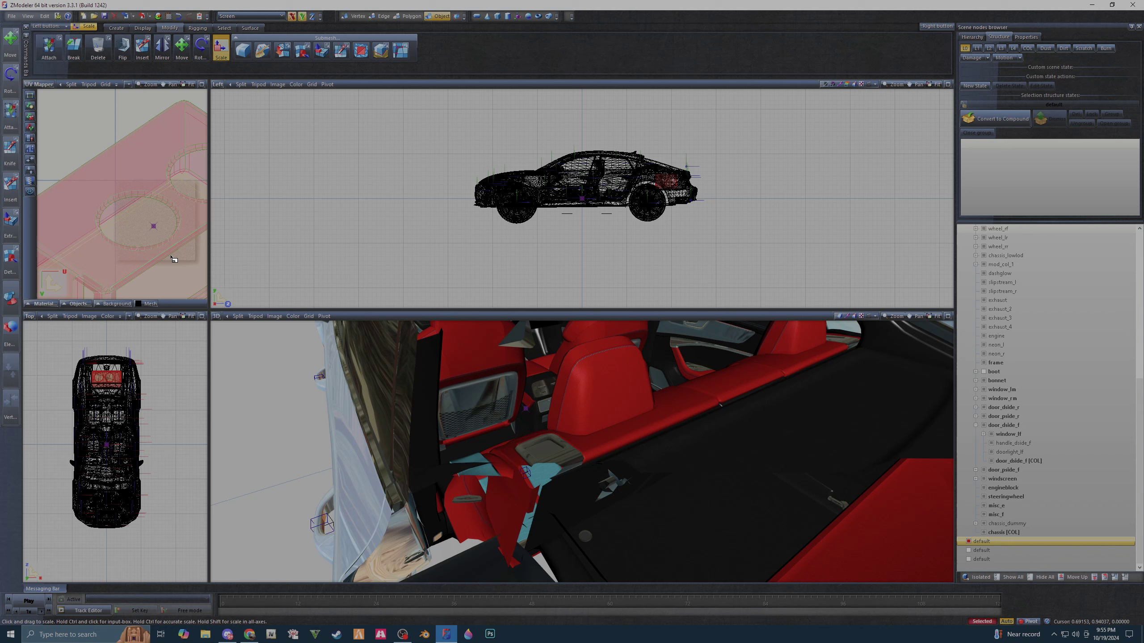
- Scale up the elliptical speaker-hole UVs and orbit around the trunk box
drag(173, 245, 198, 195)
scroll(753, 500, down, 2)
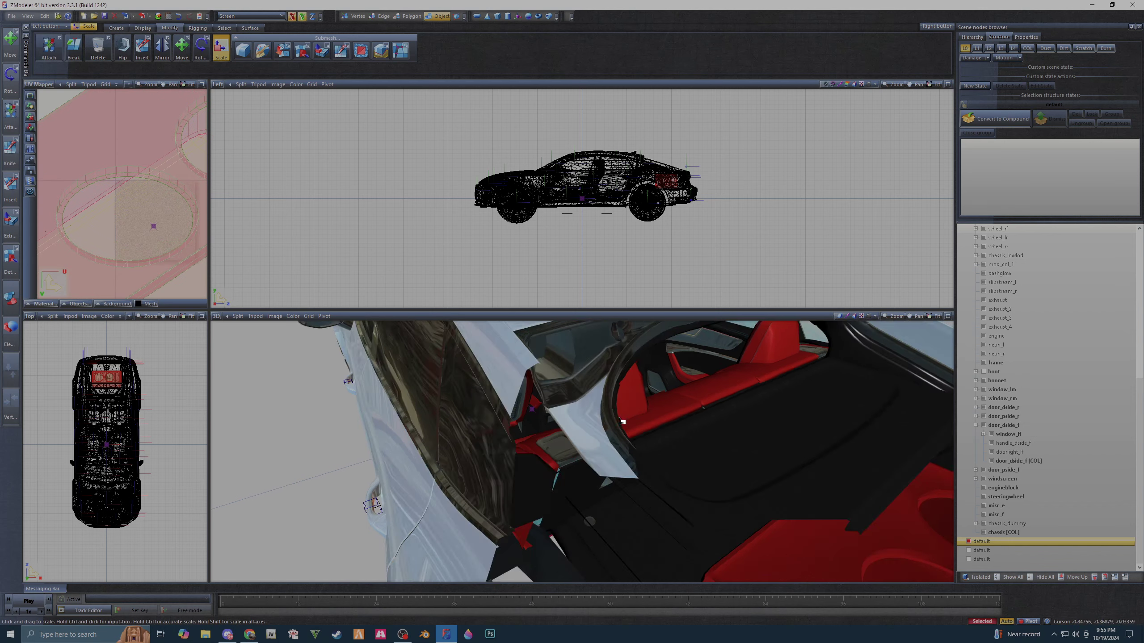
scroll(754, 500, down, 3)
scroll(754, 499, up, 3)
scroll(676, 511, up, 2)
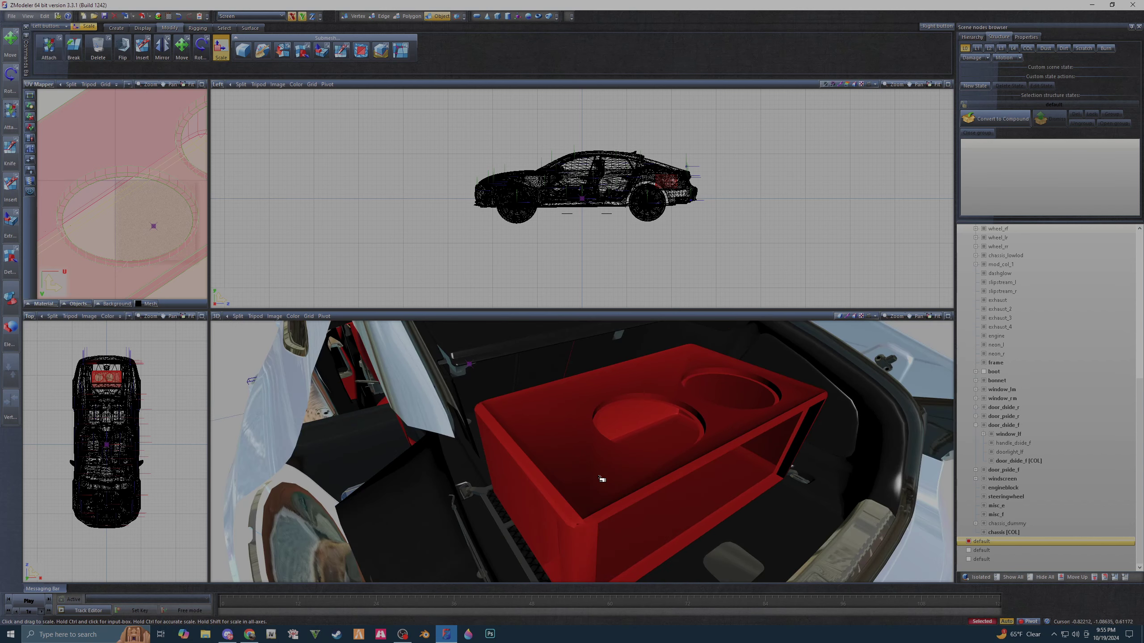
middle_drag(592, 492, 593, 490)
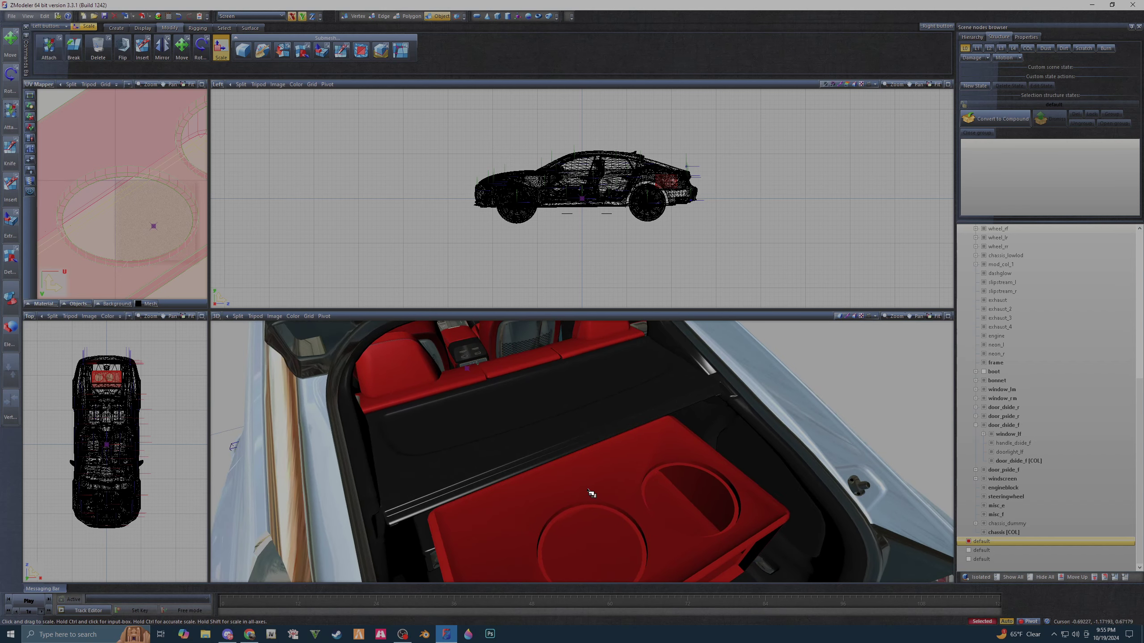
scroll(166, 185, down, 2)
- Switch the UV Mapper viewport back to a Front view of the car
scroll(166, 184, down, 2)
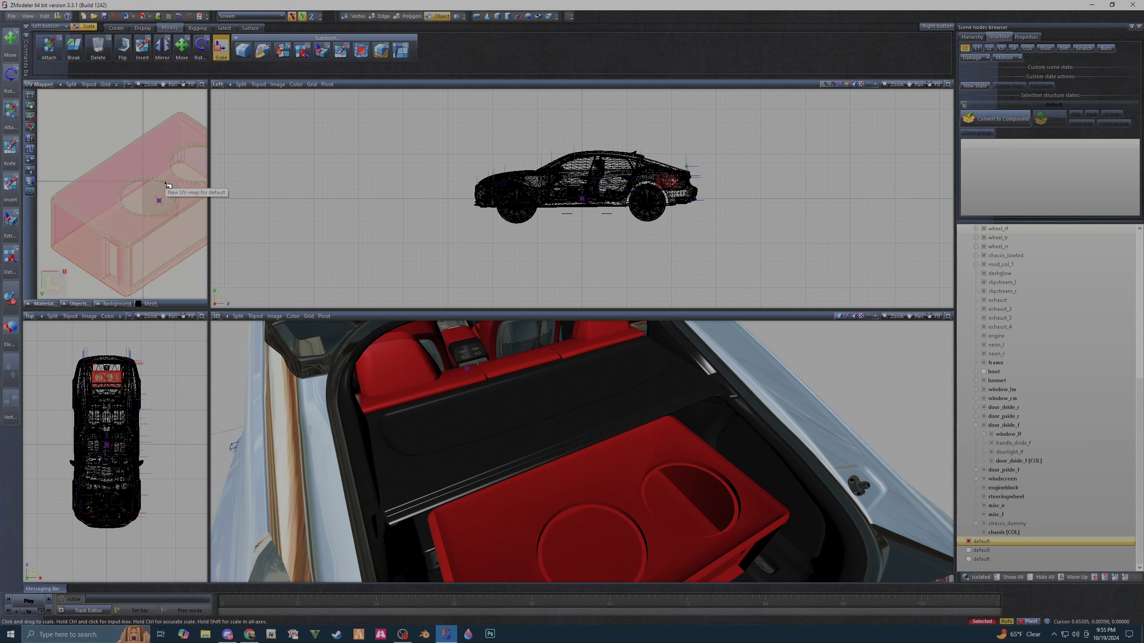
scroll(167, 184, down, 2)
scroll(166, 184, down, 1)
scroll(162, 180, down, 1)
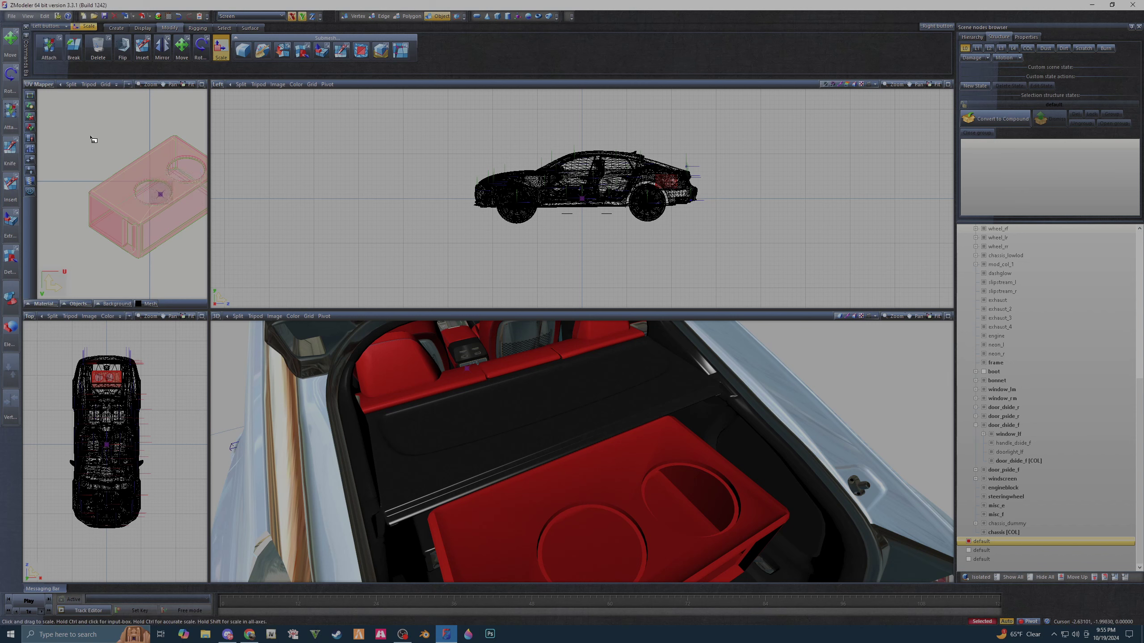
click(40, 85)
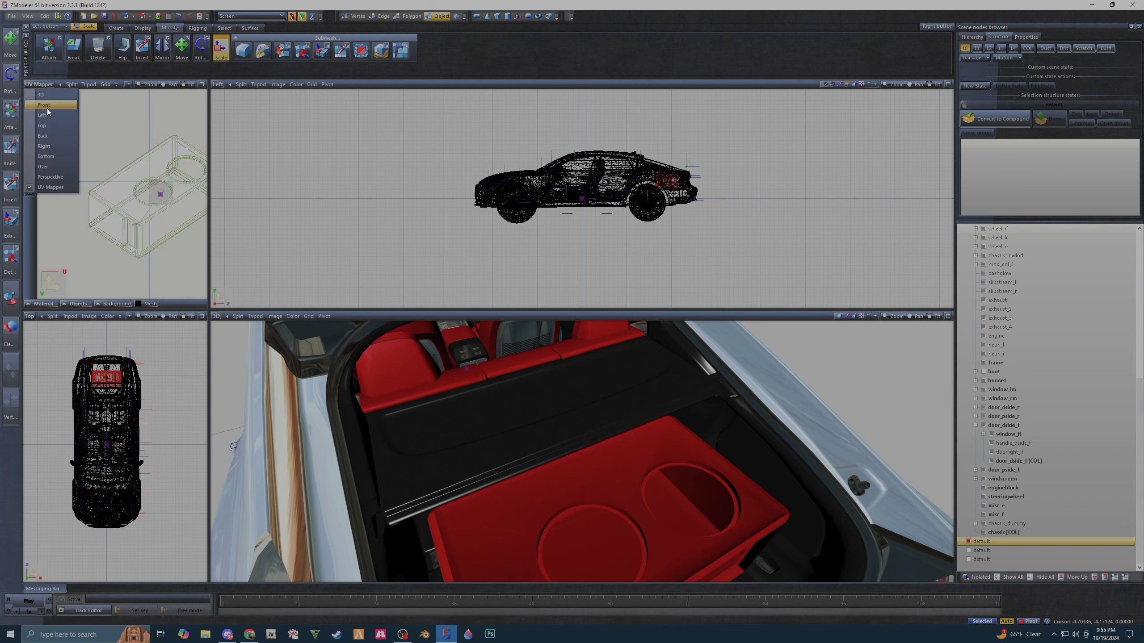
click(48, 107)
scroll(772, 468, down, 5)
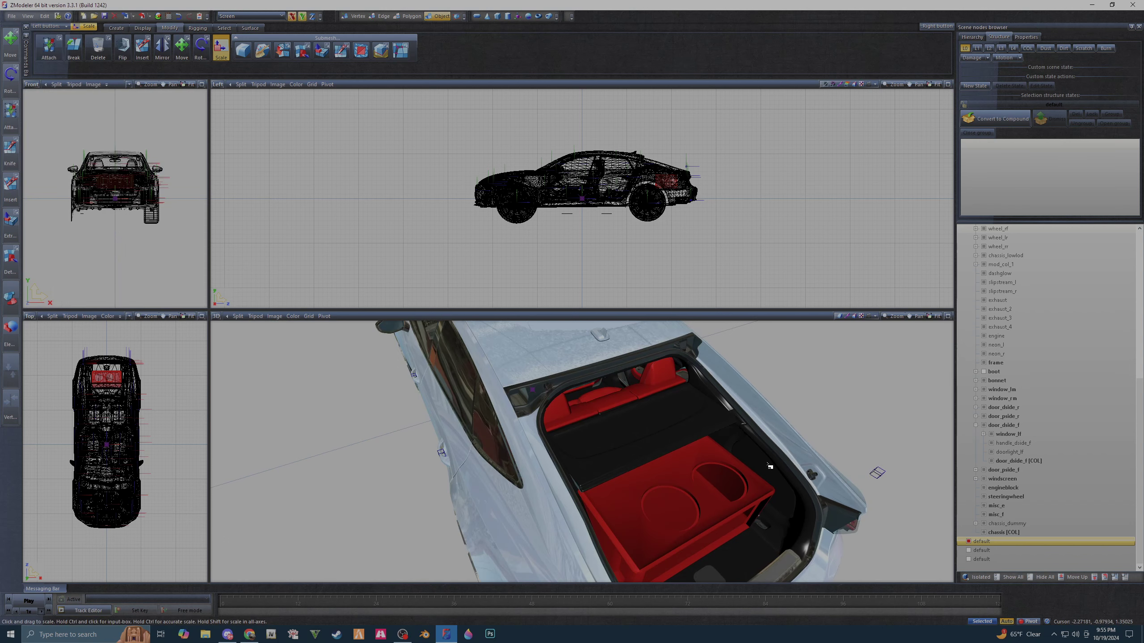
scroll(868, 473, down, 3)
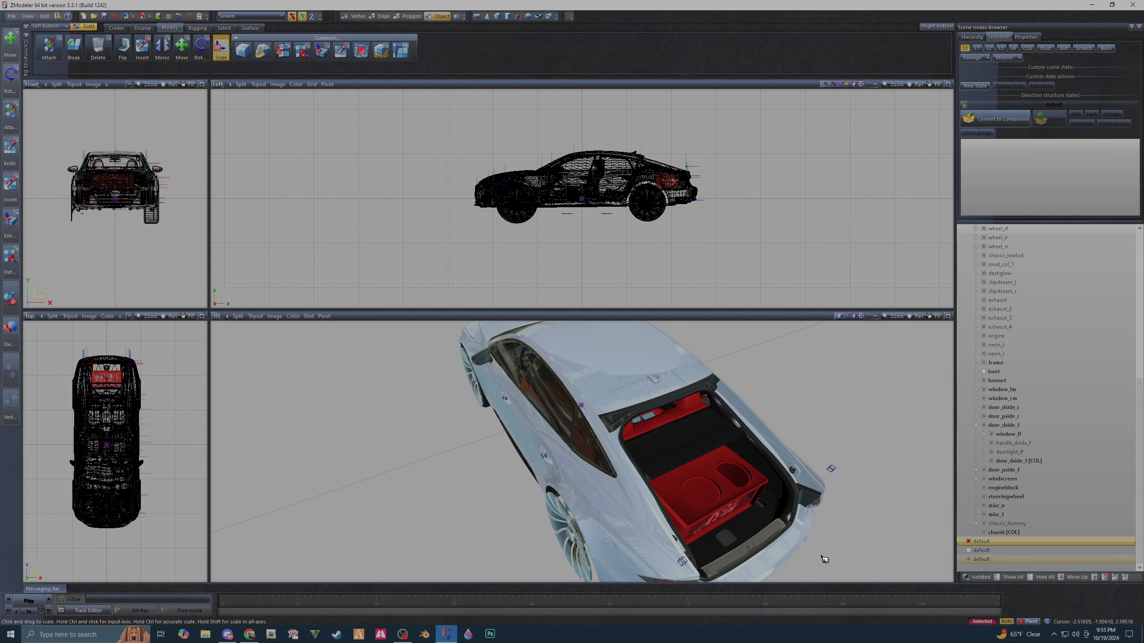
- Select only the first default node and orbit close around the RS7 AUDI trunk box
middle_drag(824, 557, 809, 552)
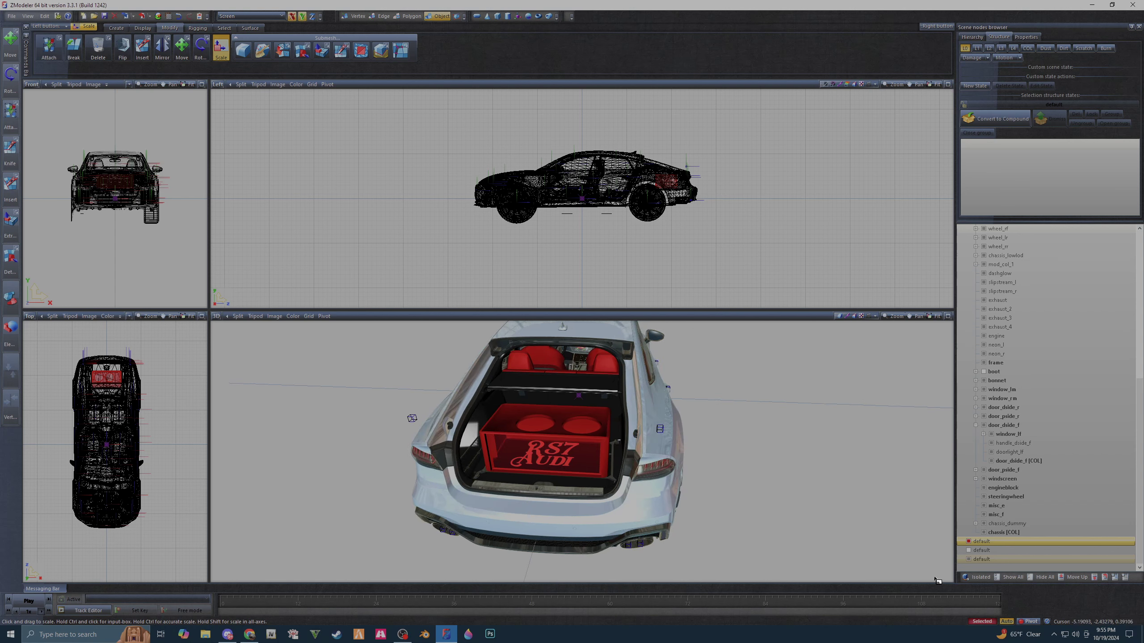
click(969, 544)
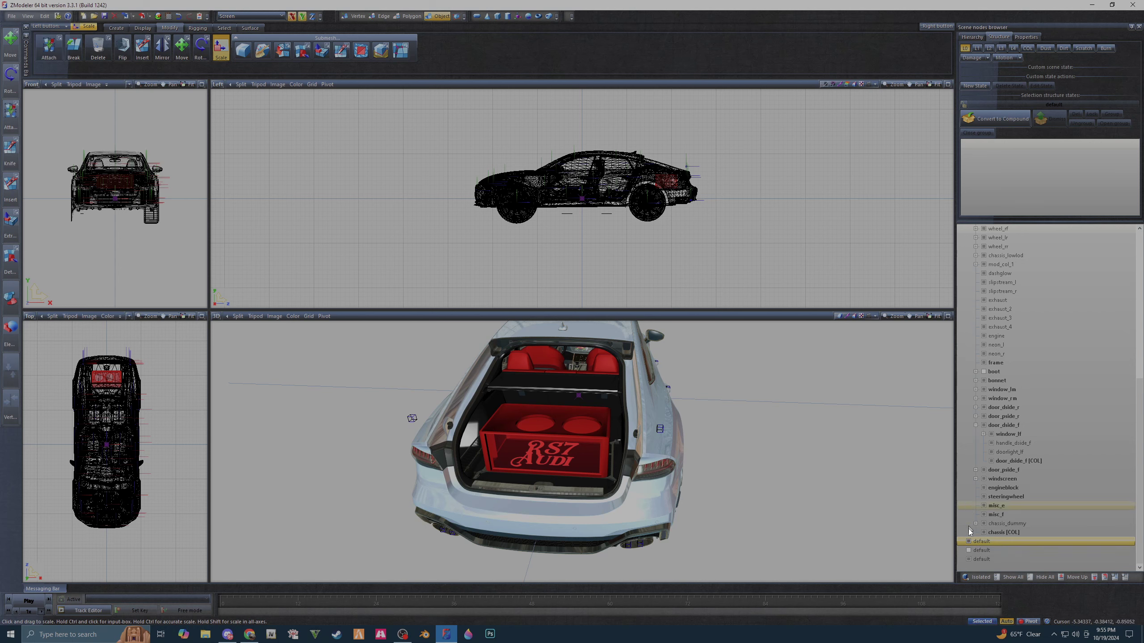
middle_drag(791, 527, 737, 483)
scroll(724, 496, up, 5)
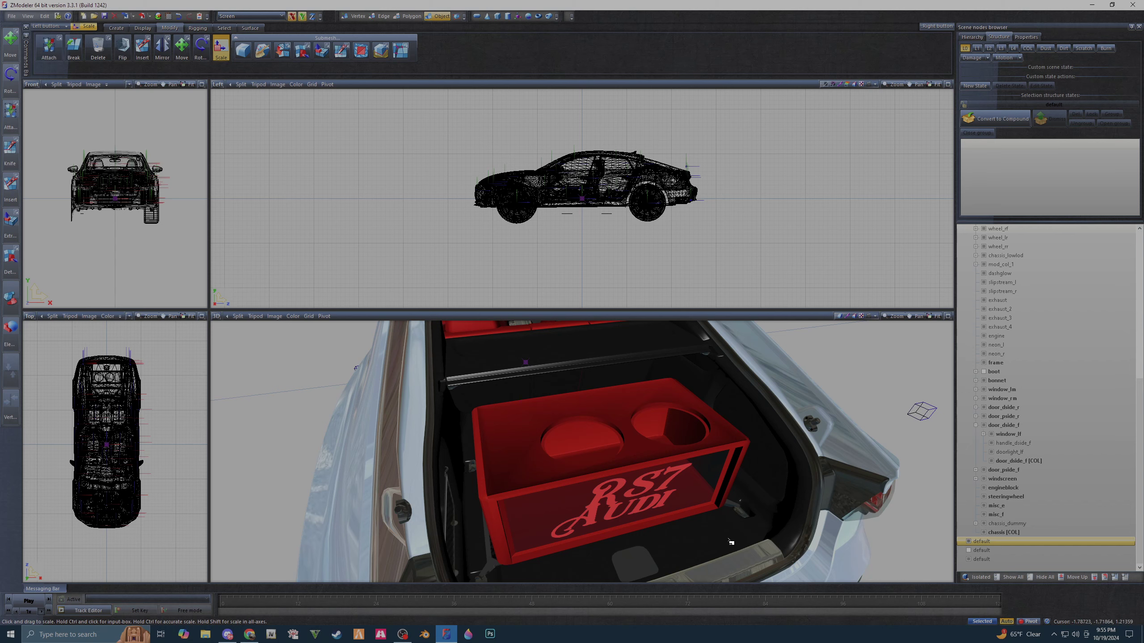
middle_drag(730, 542, 723, 534)
scroll(723, 534, down, 3)
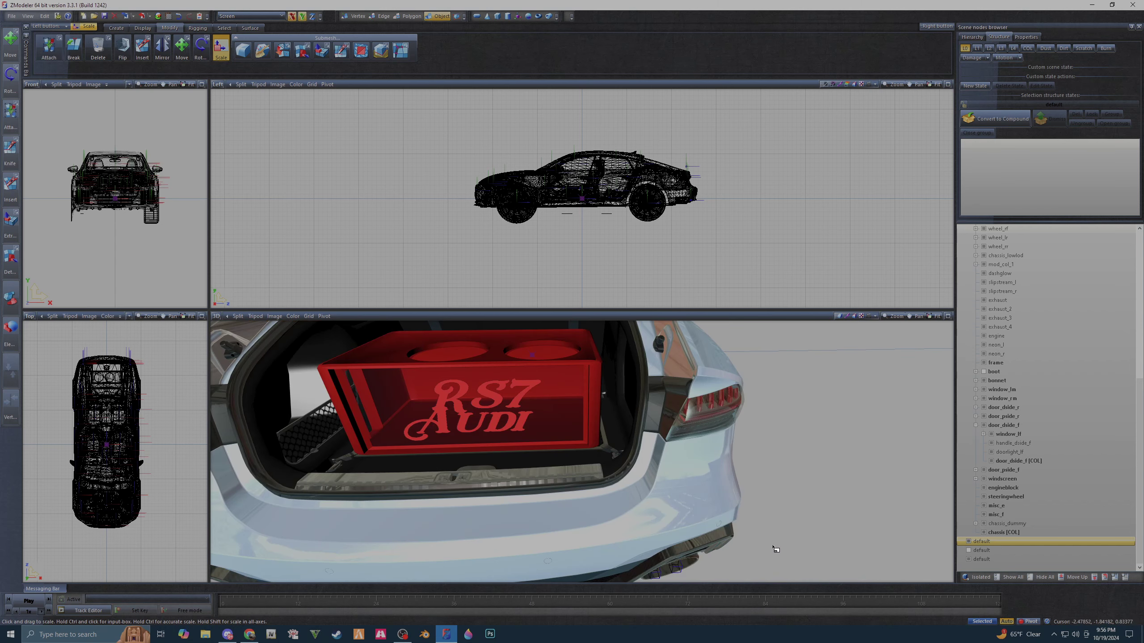
- Isolate the second default node and select the small box piece
click(968, 550)
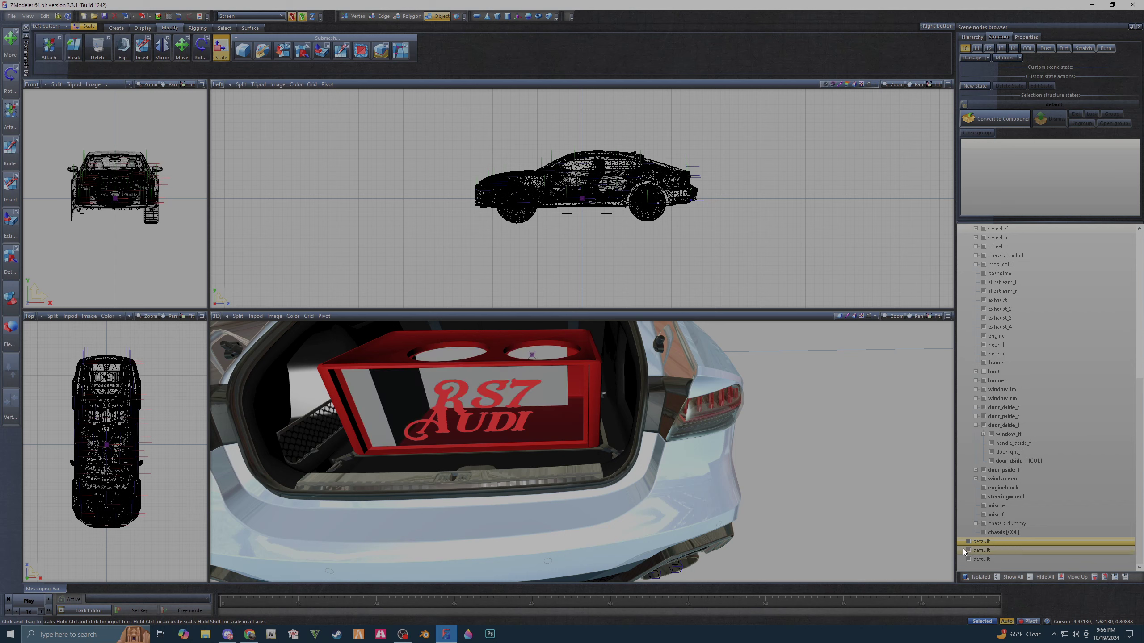
click(960, 552)
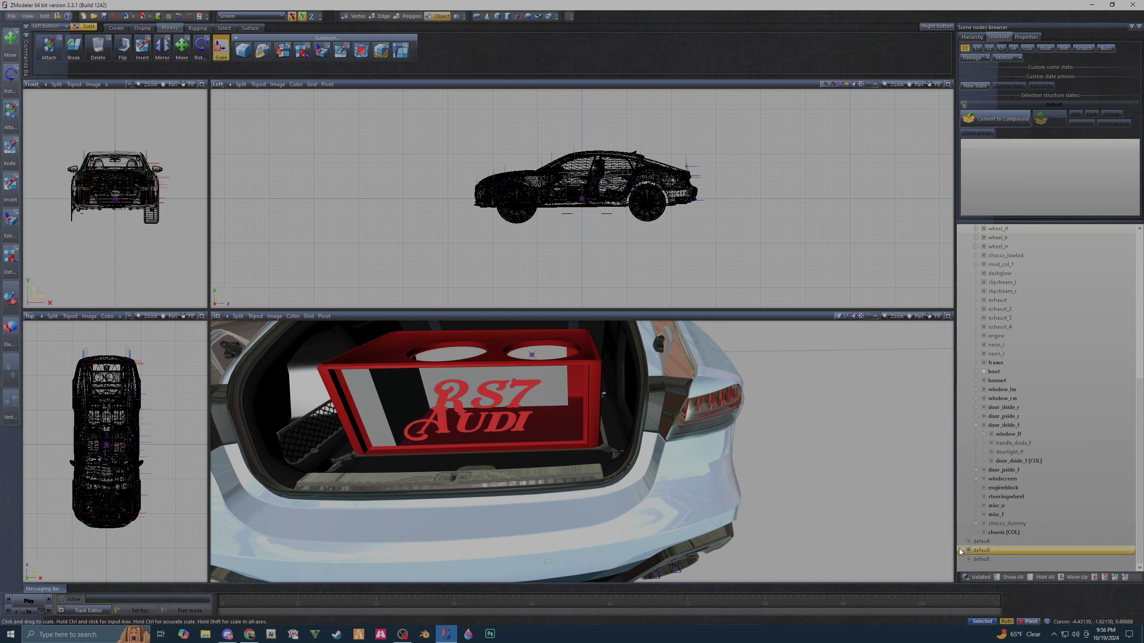
click(974, 577)
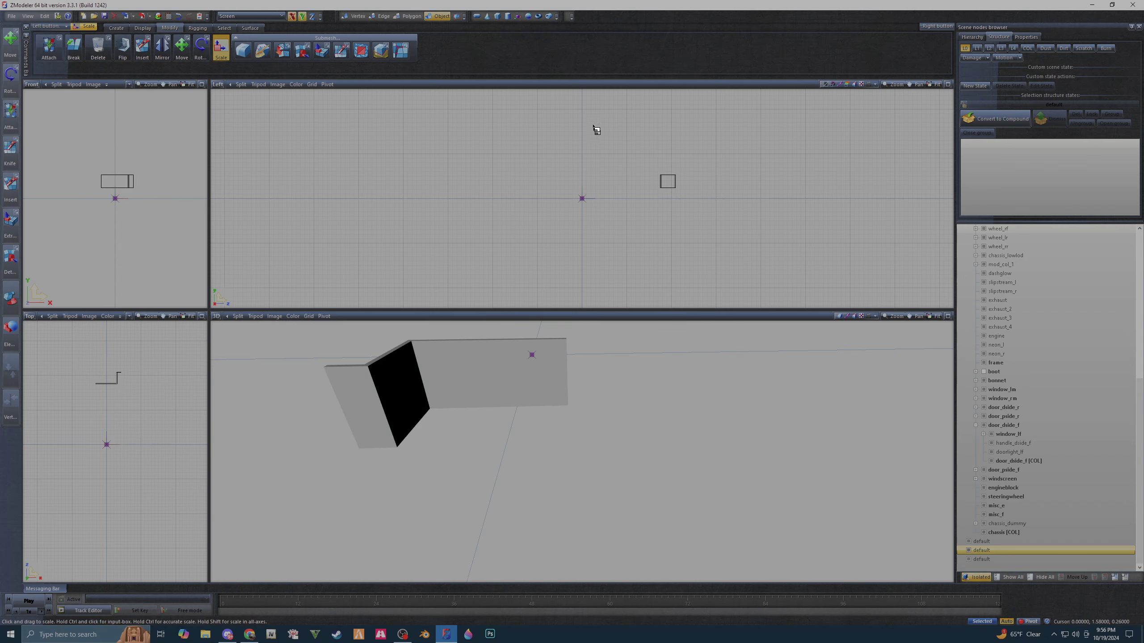
drag(595, 119, 754, 238)
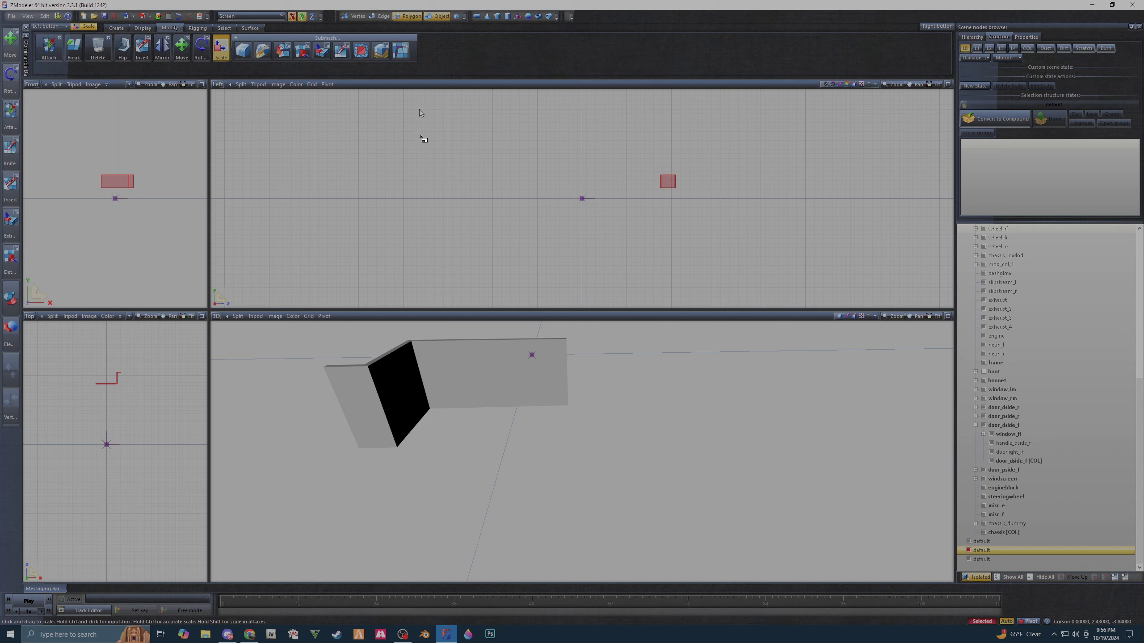
- Open the Material Browser and scroll up to the vehicle_generic_smallspecmap material
click(158, 16)
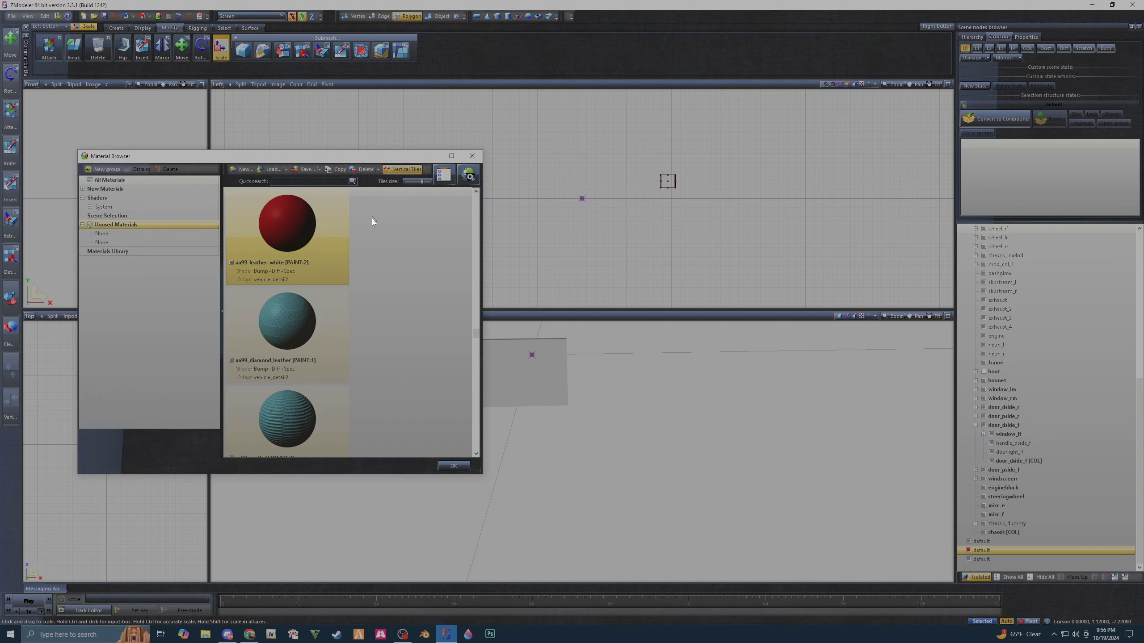
scroll(336, 273, up, 5)
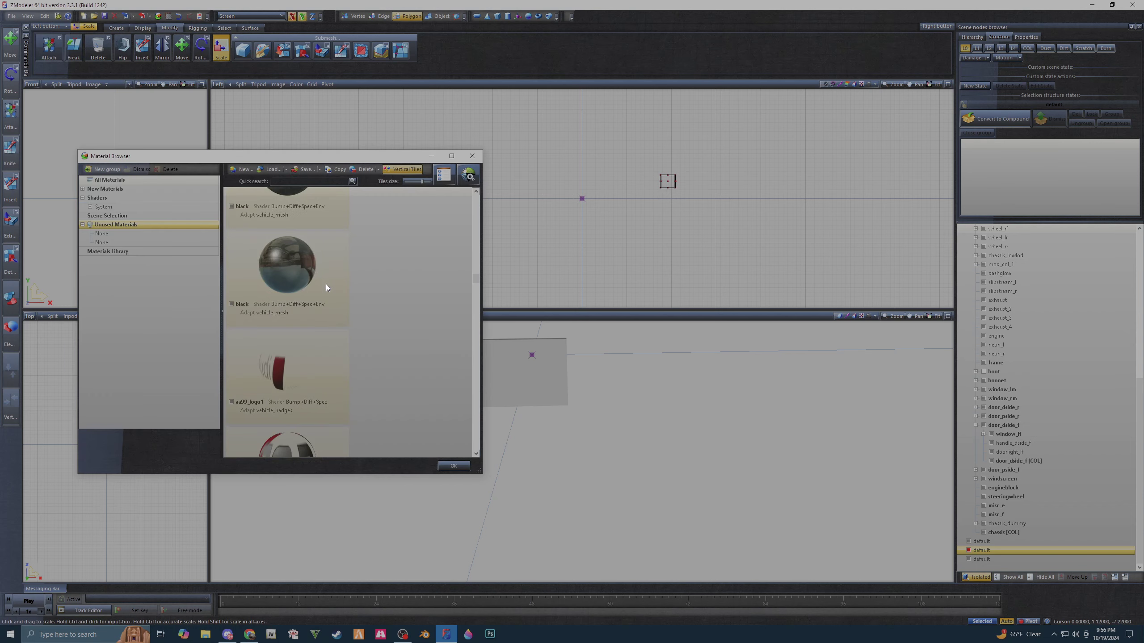
scroll(311, 310, up, 2)
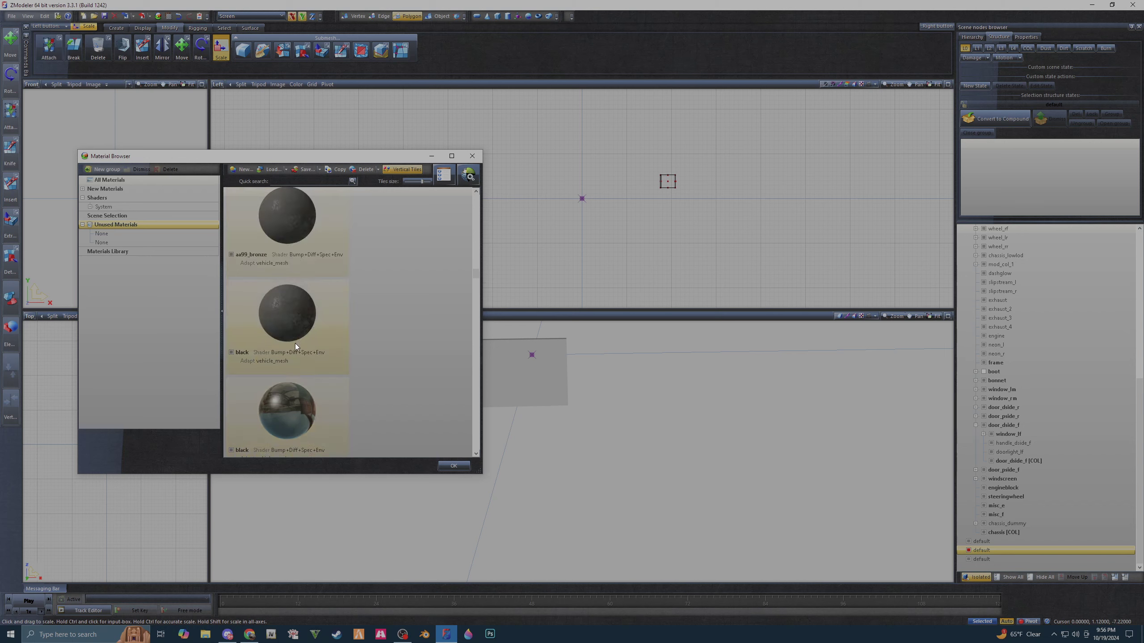
scroll(295, 346, up, 2)
scroll(301, 359, up, 1)
scroll(302, 360, up, 2)
scroll(302, 359, up, 1)
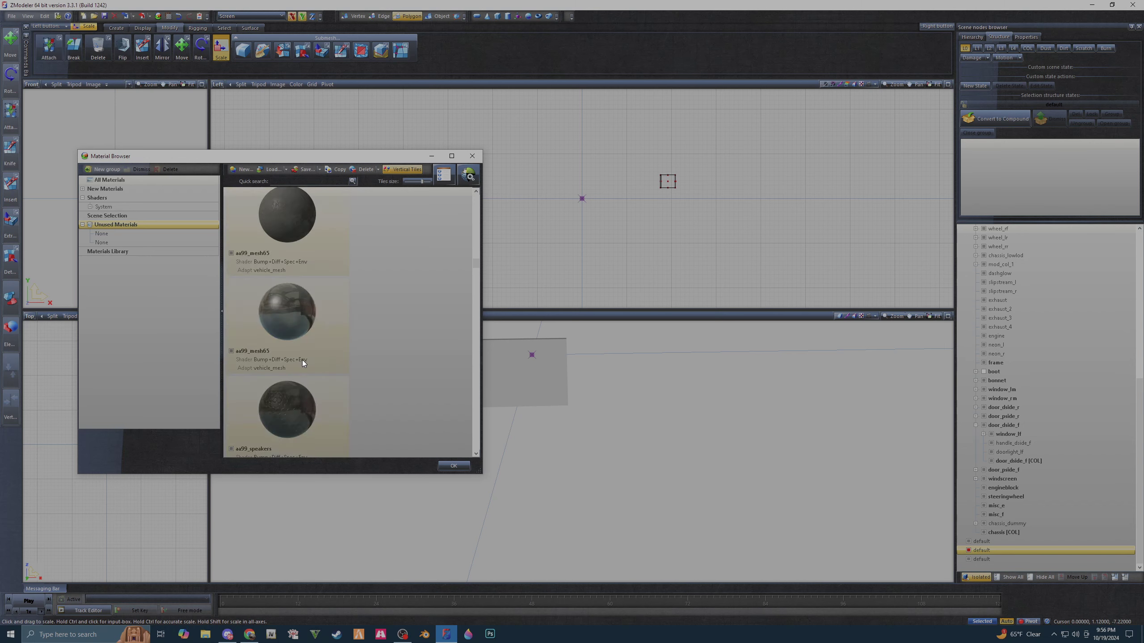
scroll(302, 359, up, 1)
scroll(302, 360, up, 2)
scroll(302, 360, up, 1)
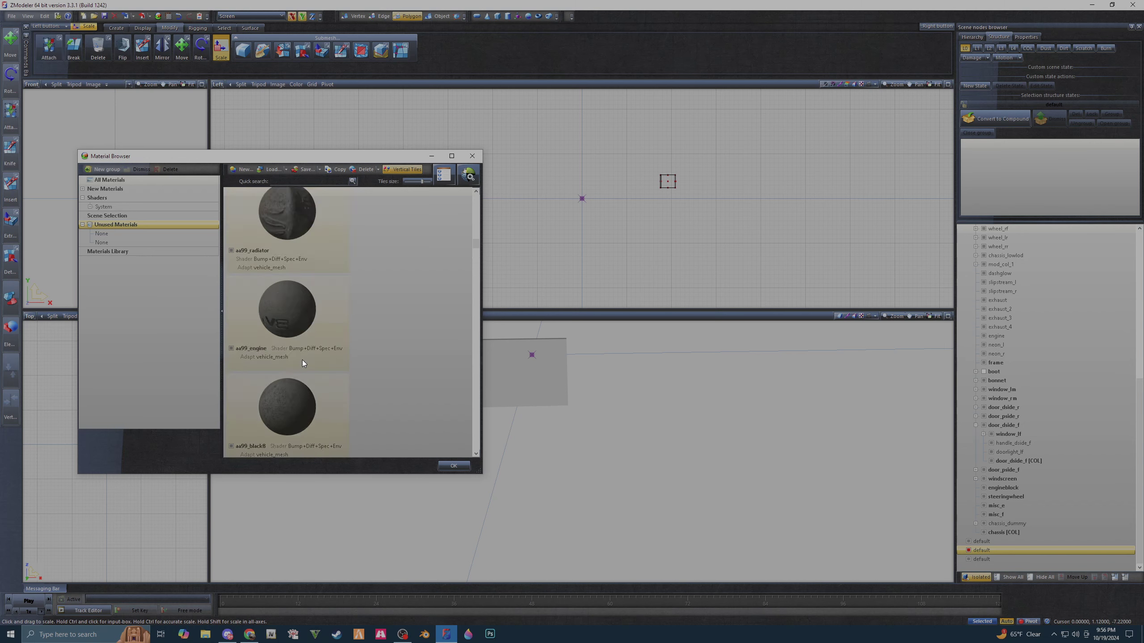
scroll(303, 360, up, 1)
scroll(302, 360, up, 1)
scroll(302, 360, up, 2)
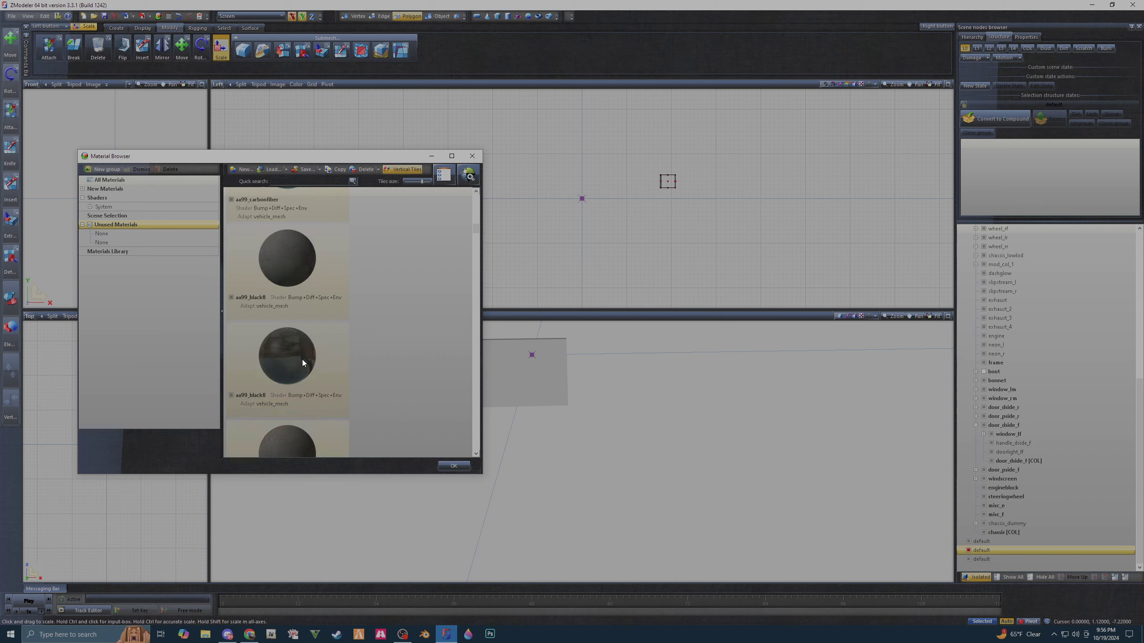
scroll(302, 356, up, 1)
scroll(302, 356, up, 1)
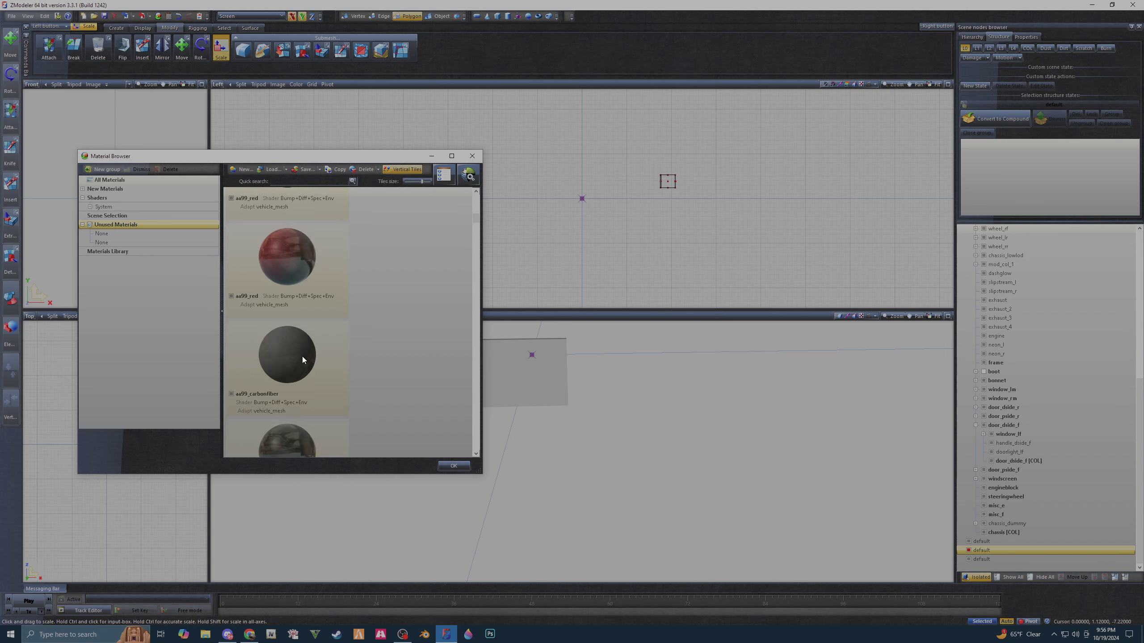
scroll(302, 356, up, 1)
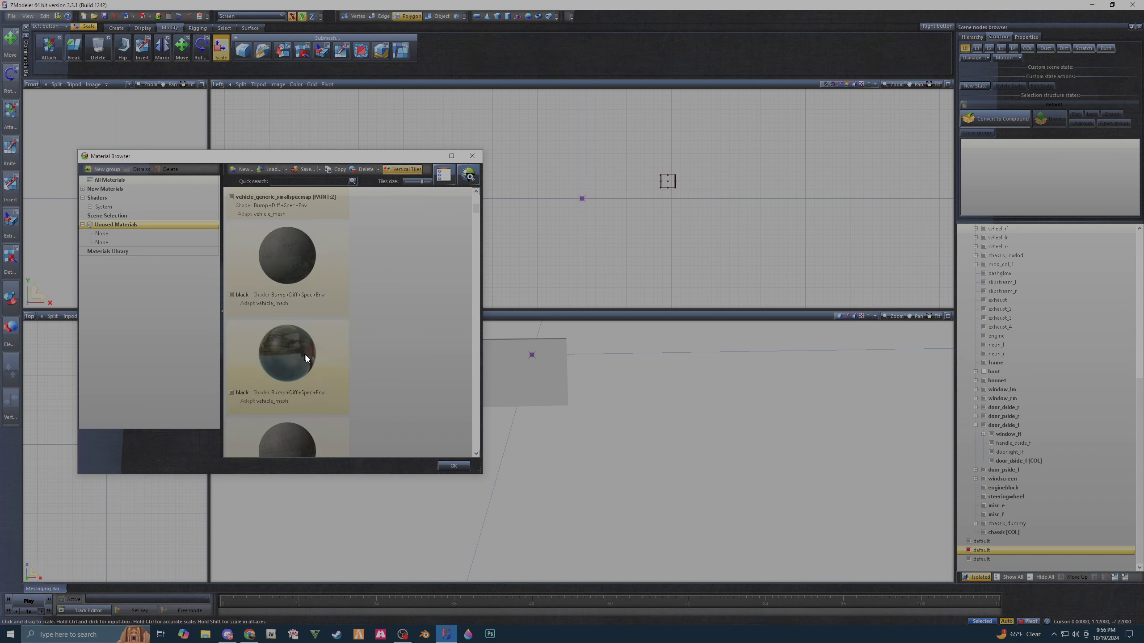
scroll(306, 354, up, 1)
scroll(306, 352, up, 2)
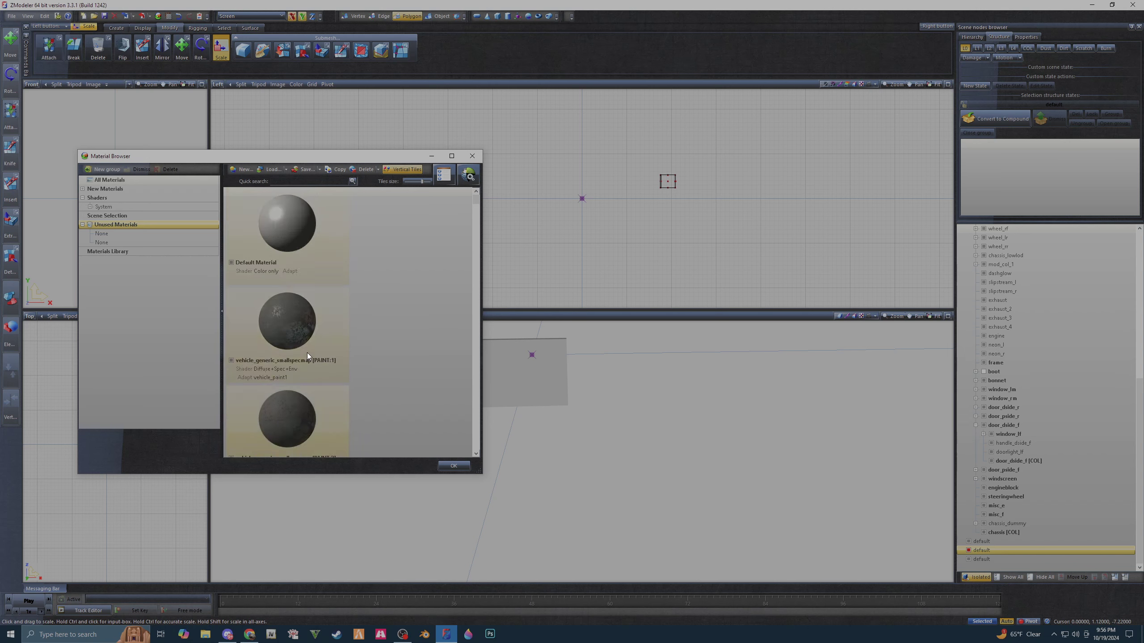
- Apply vehicle_generic_smallspecmap to the selected small face and close the browser
drag(734, 116, 624, 257)
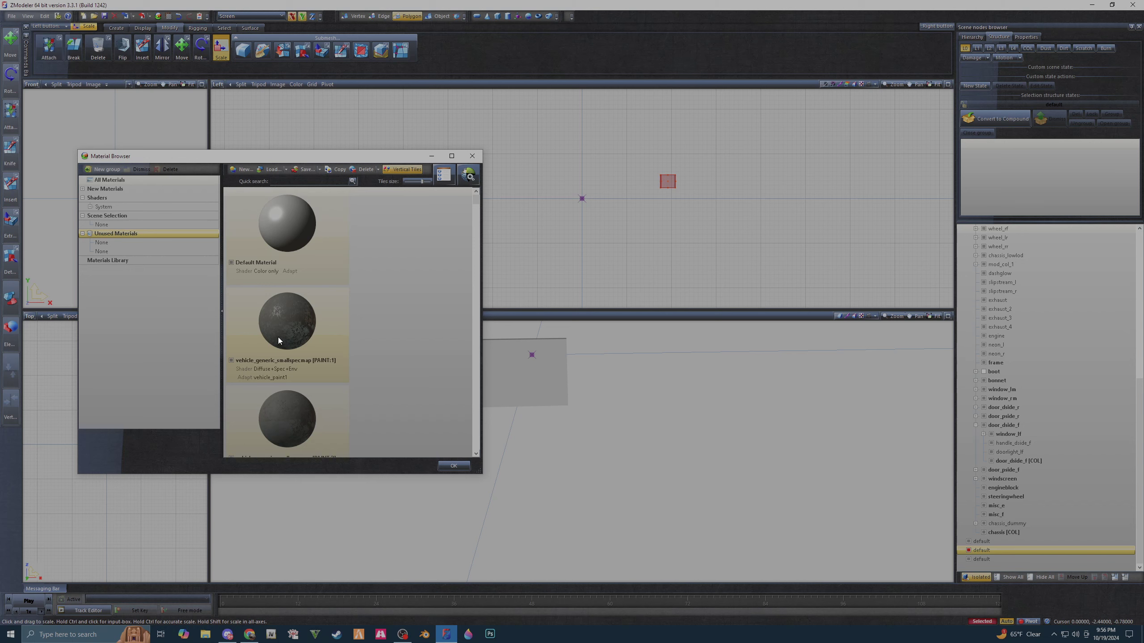
drag(278, 338, 121, 225)
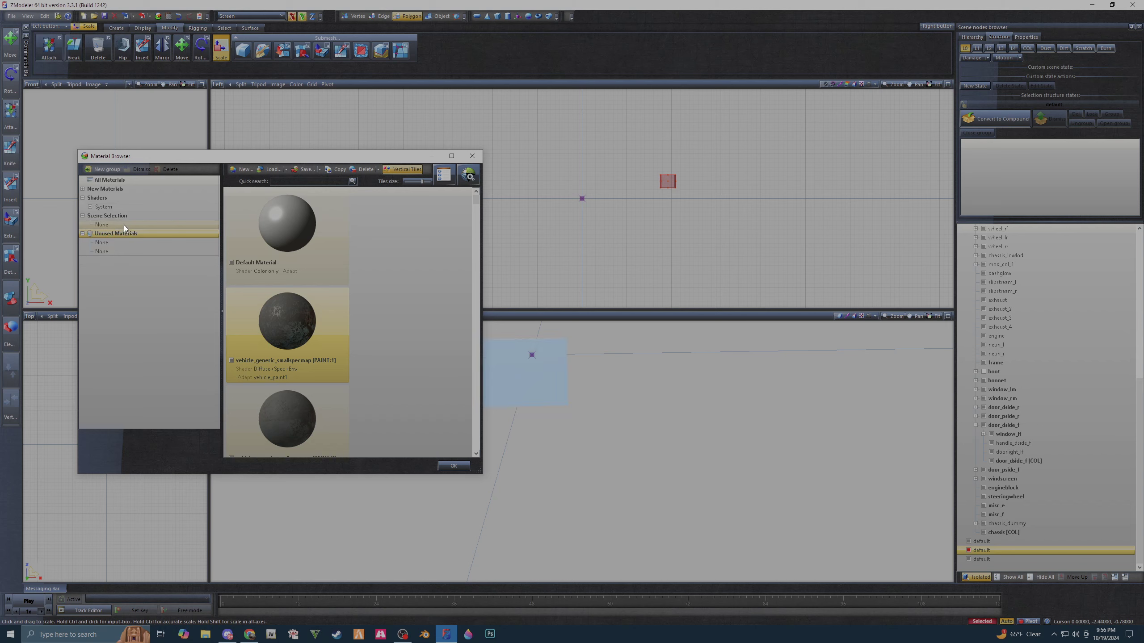
click(471, 156)
middle_drag(434, 396, 439, 401)
- In Object mode, isolate the third 'default' node, the red RS7 AUDI lettering plate
click(437, 17)
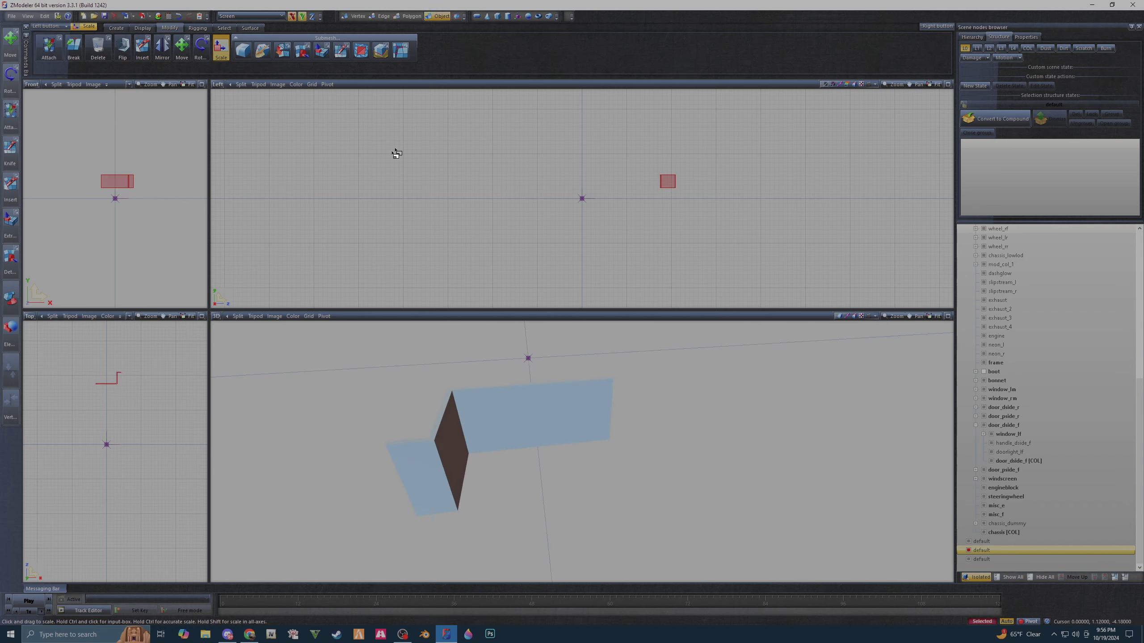
click(976, 577)
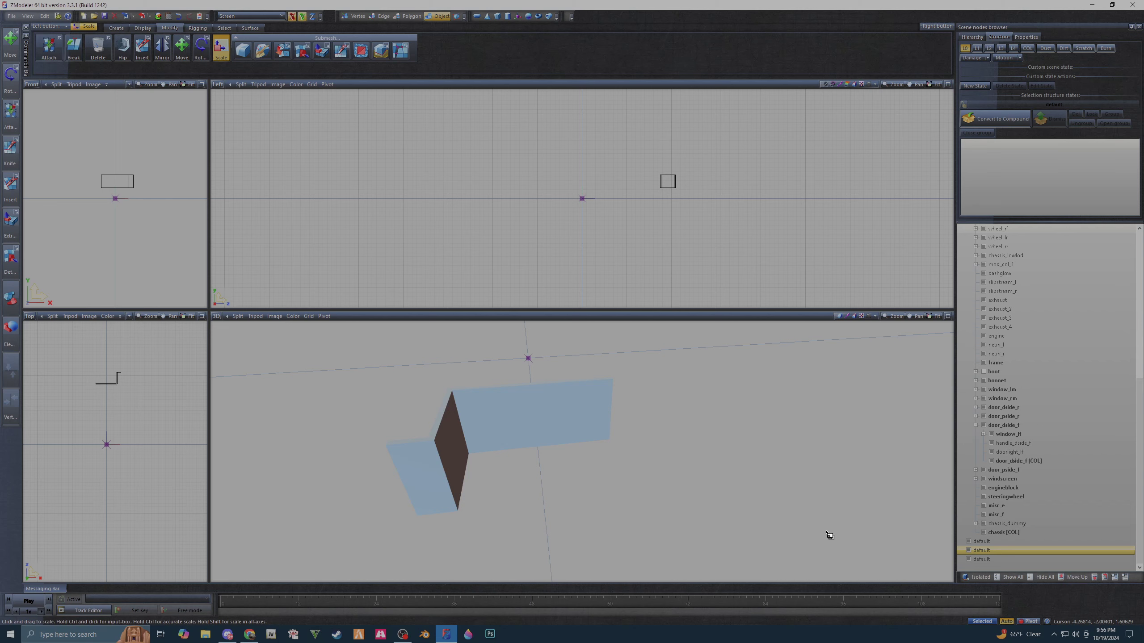
middle_drag(834, 508, 836, 511)
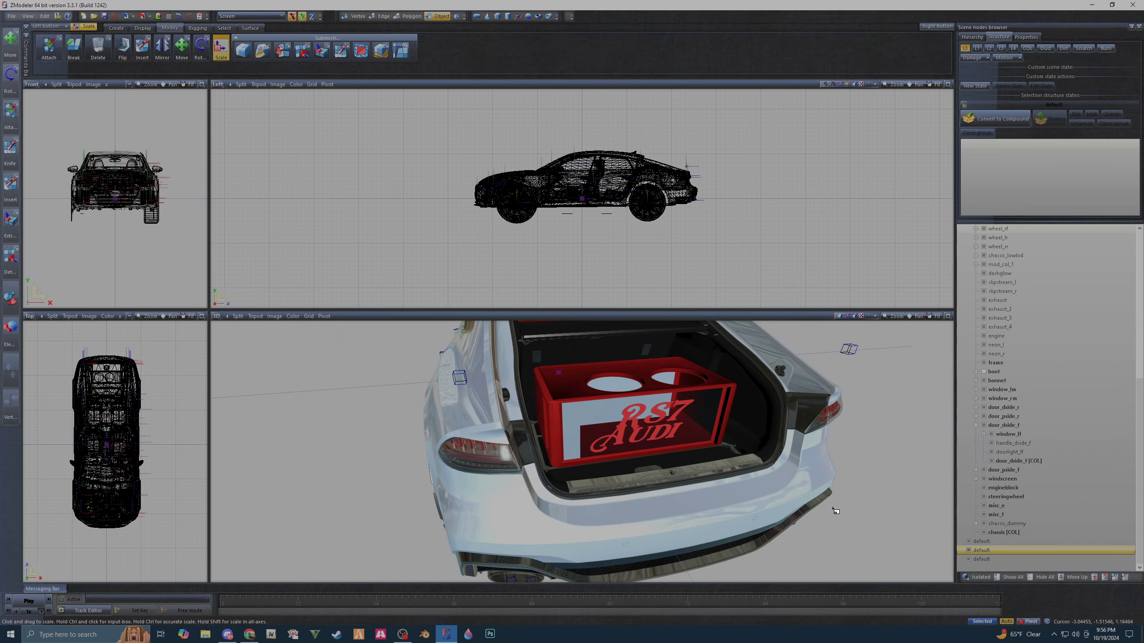
scroll(403, 458, down, 3)
scroll(403, 458, down, 2)
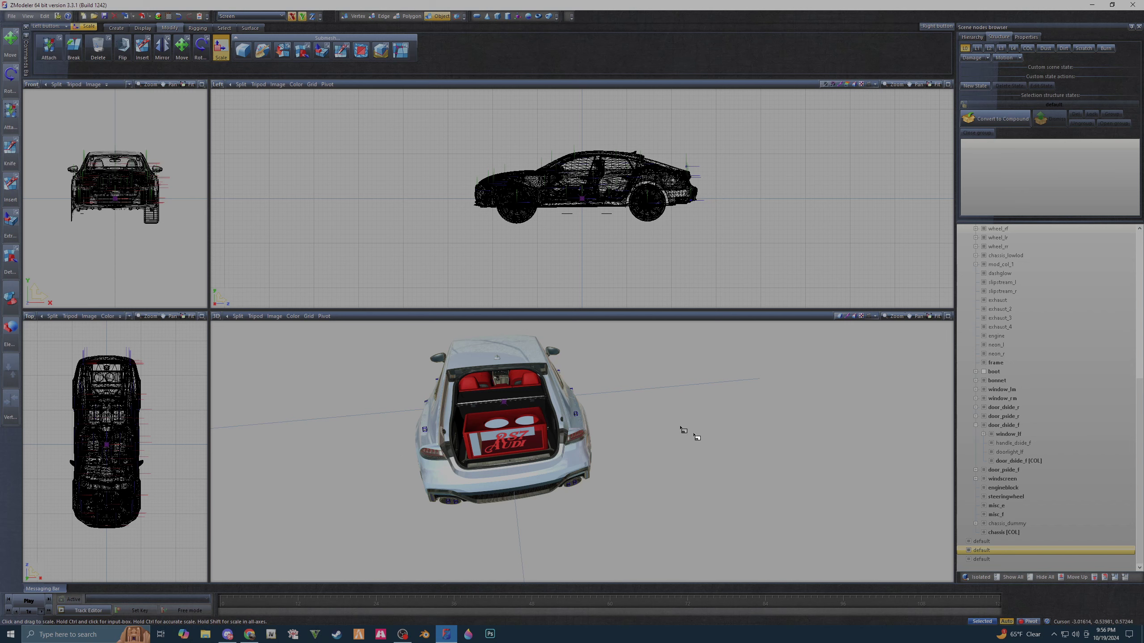
ctrl+click(981, 559)
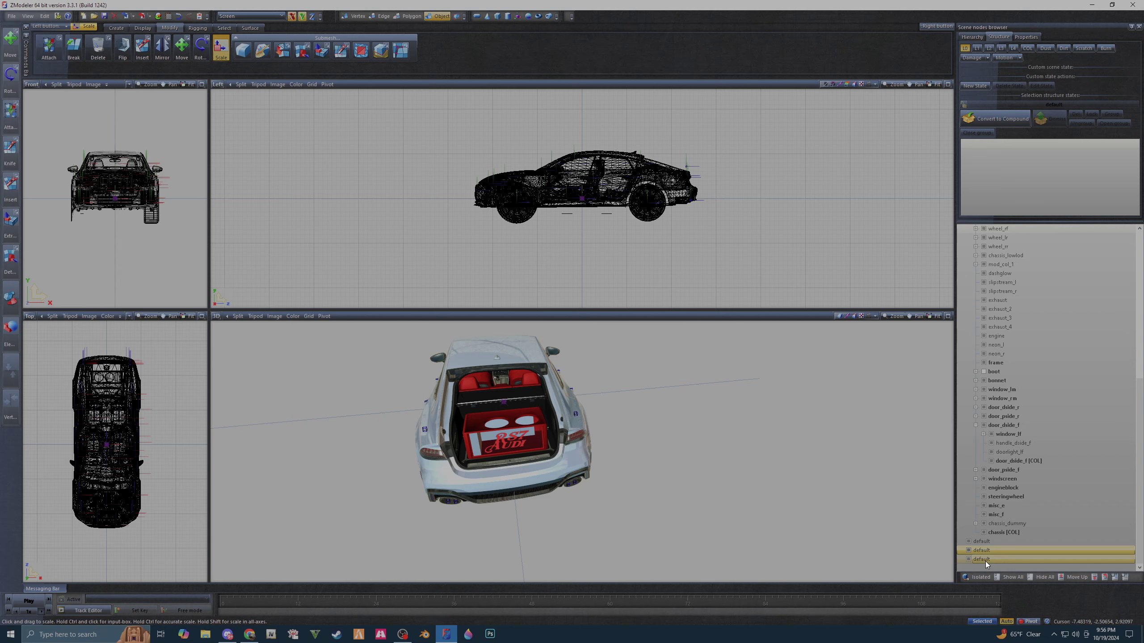
click(985, 561)
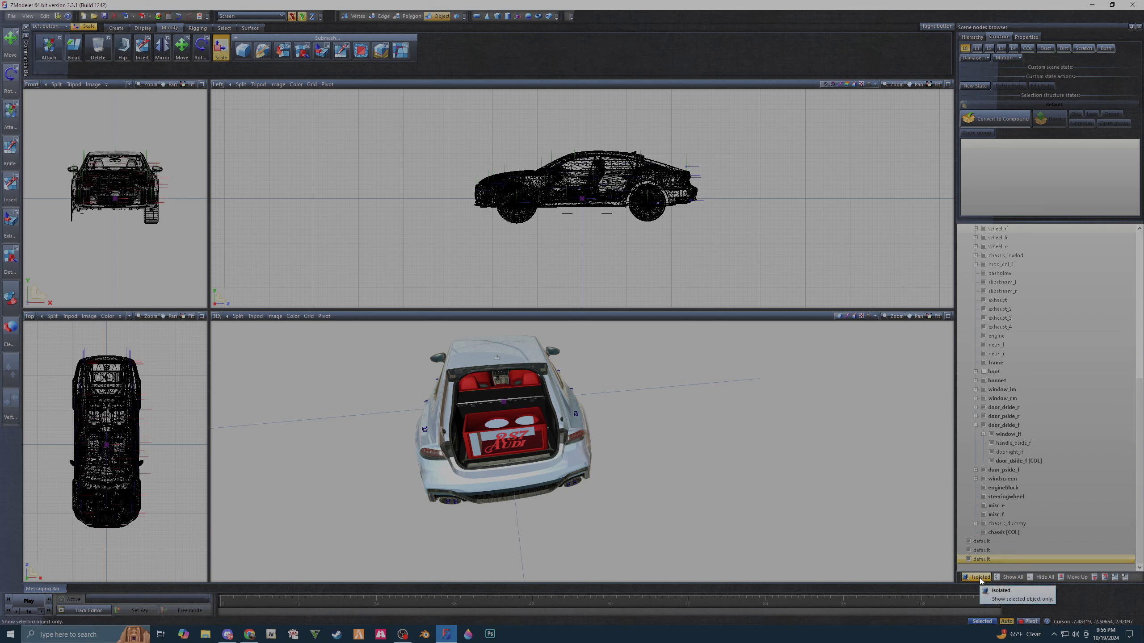
click(980, 577)
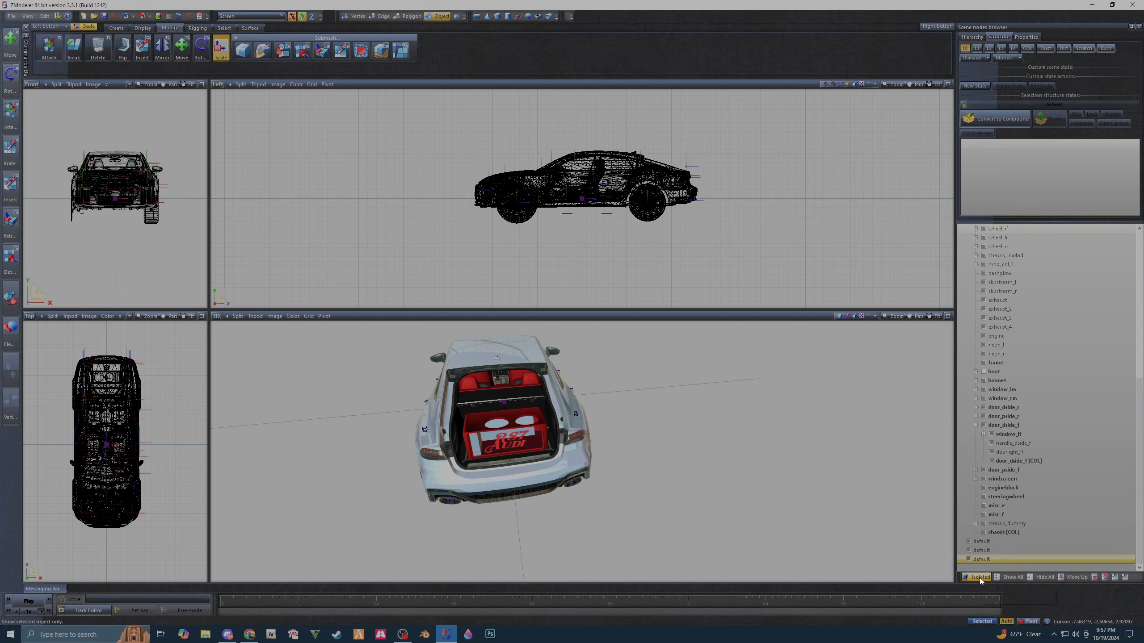
- Attach the two remaining 'default' box pieces onto the RS7 AUDI badge object
click(56, 47)
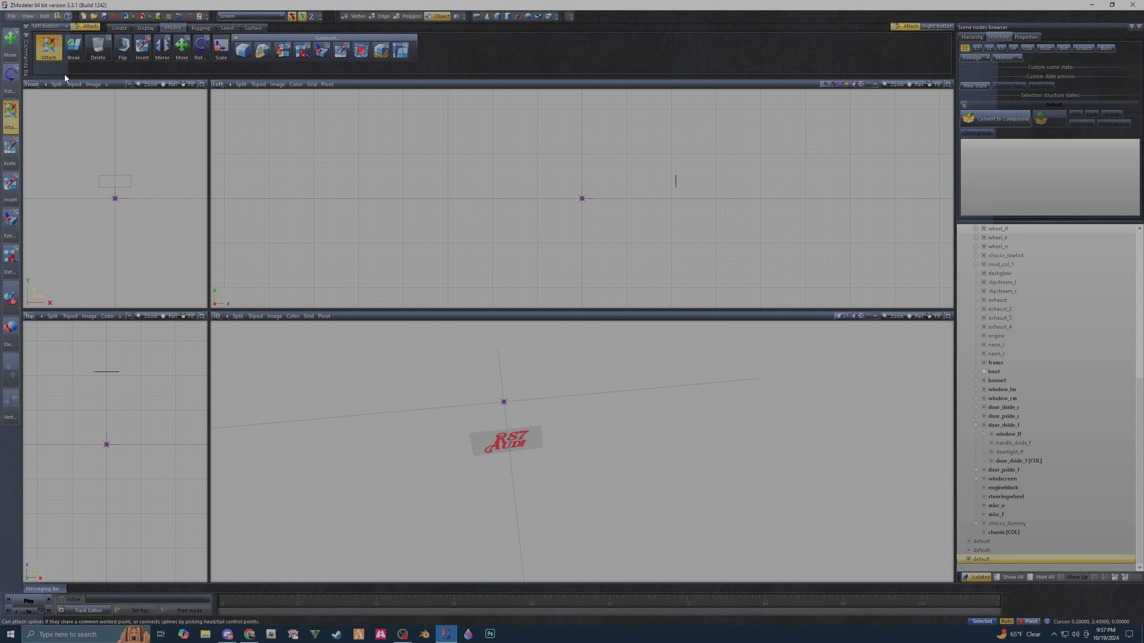
click(127, 179)
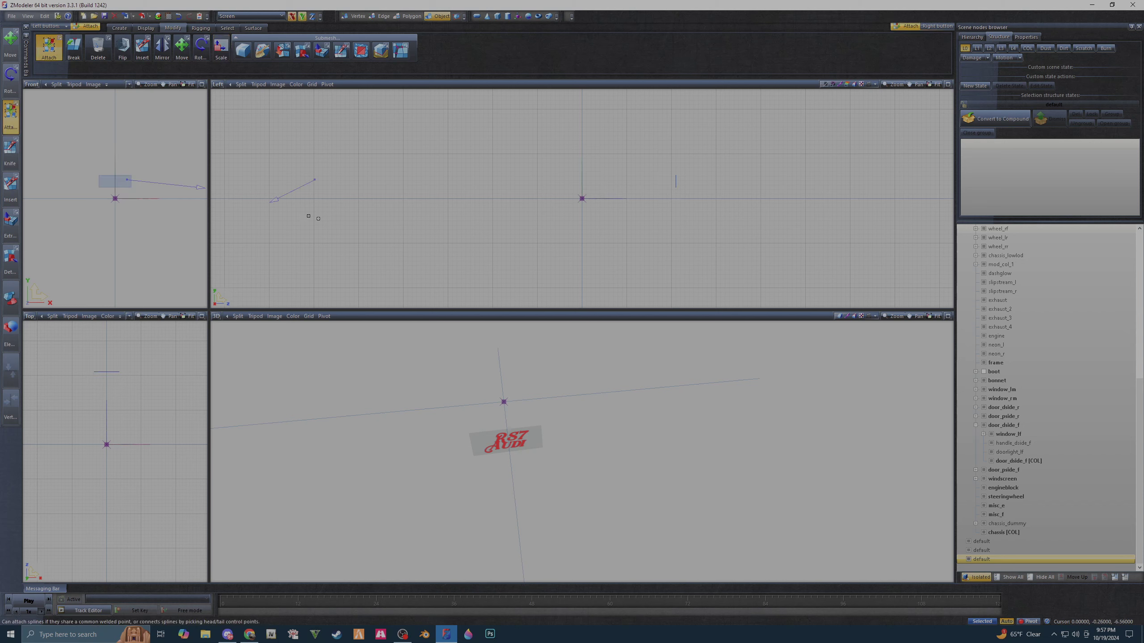
click(992, 551)
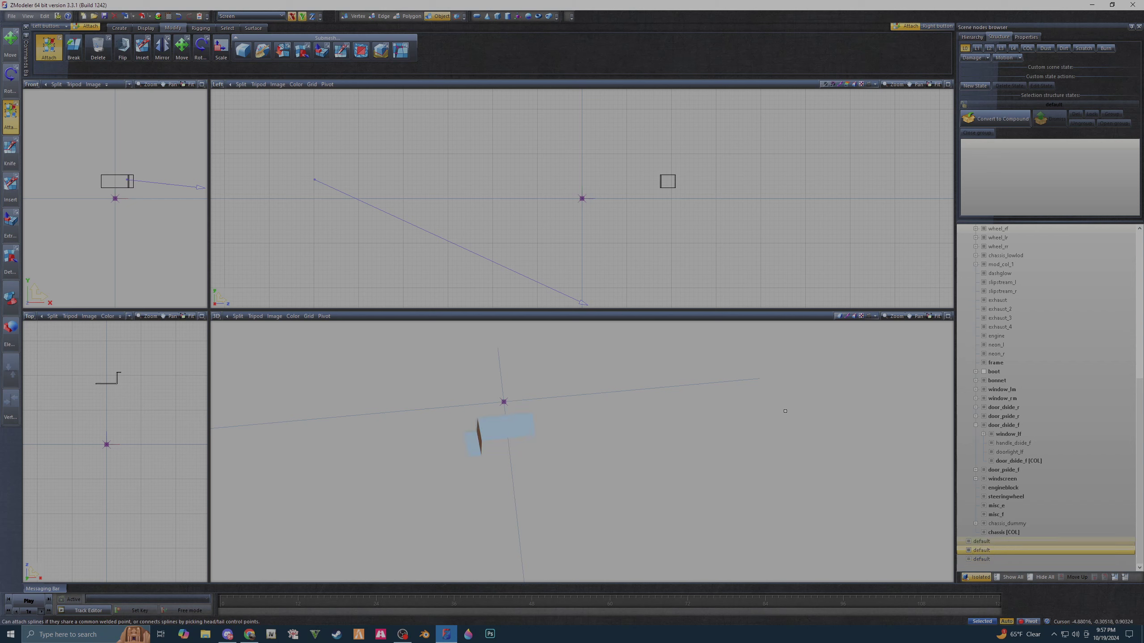
click(671, 181)
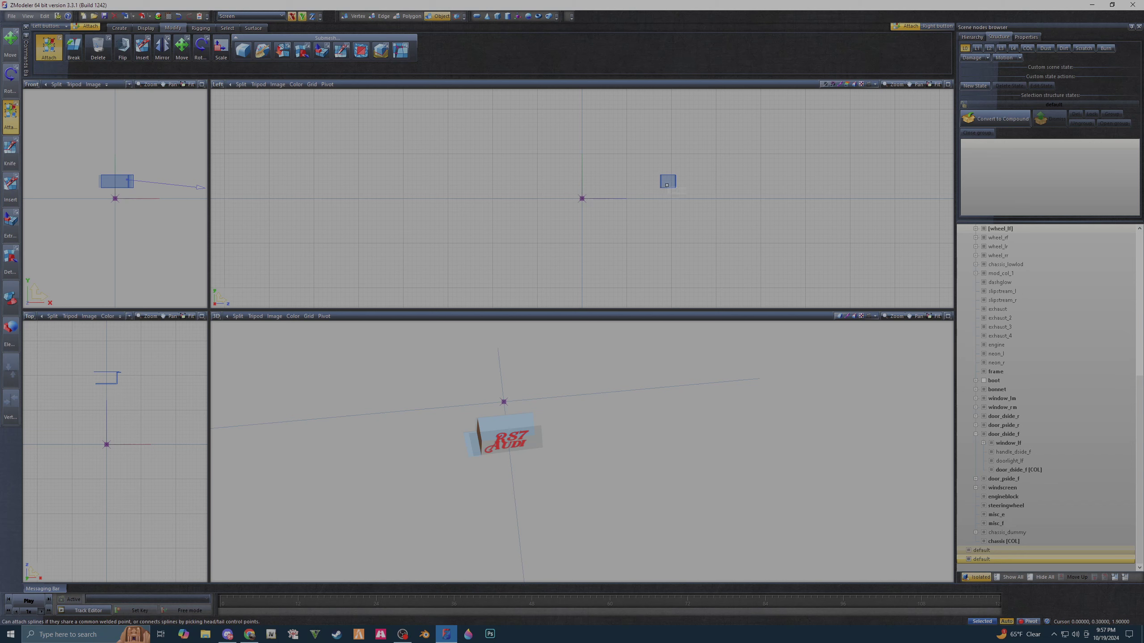
click(987, 547)
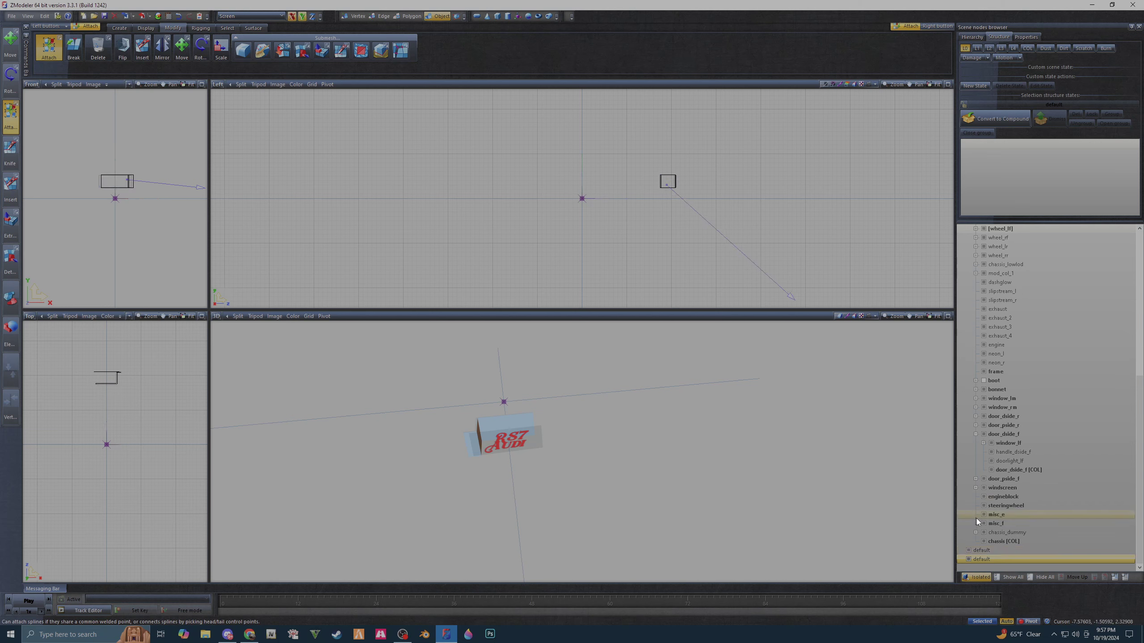
click(988, 550)
click(661, 188)
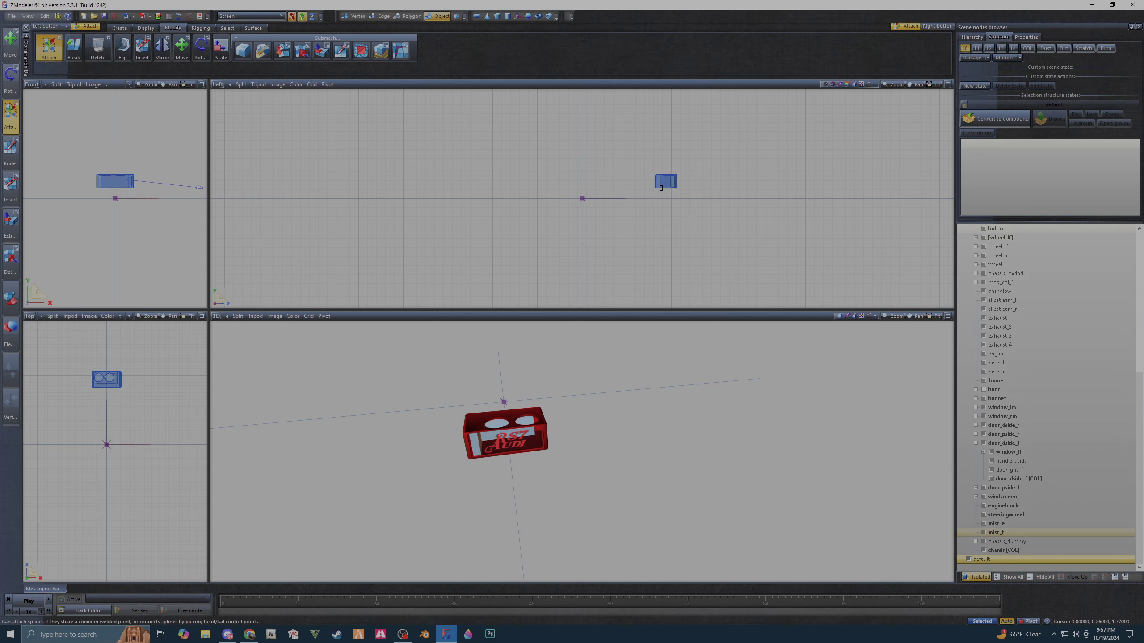
- Rename the merged box node to rs7_box
click(986, 558)
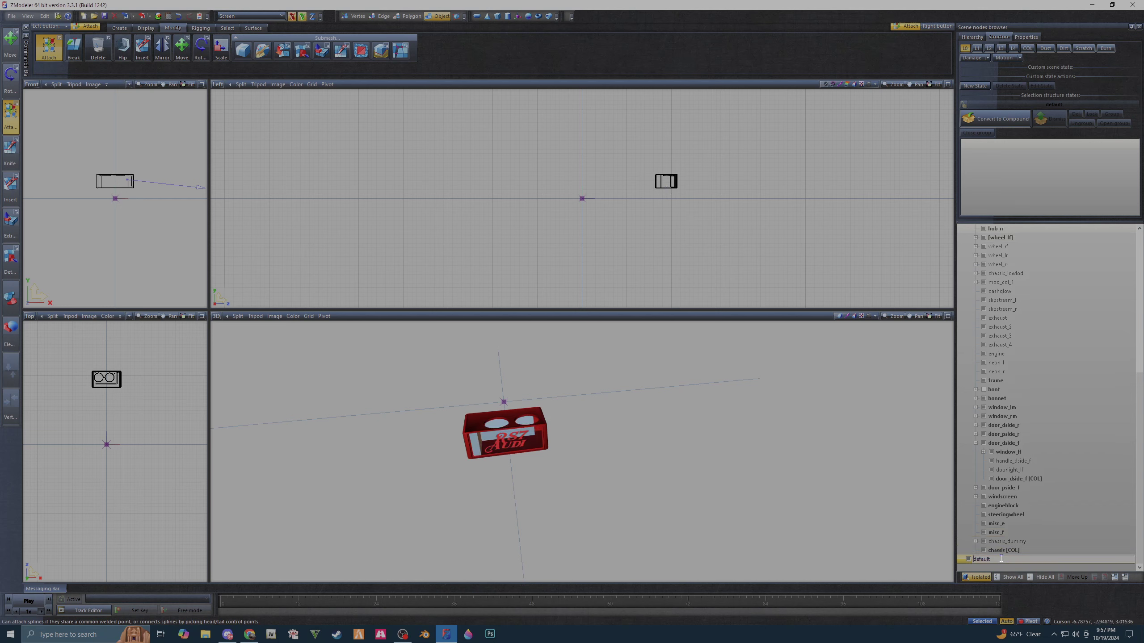
drag(991, 559, 952, 562)
text(rs7_box)
- Convert rs7_box to a compound object, isolate it, and centre its local axes on the box
click(999, 113)
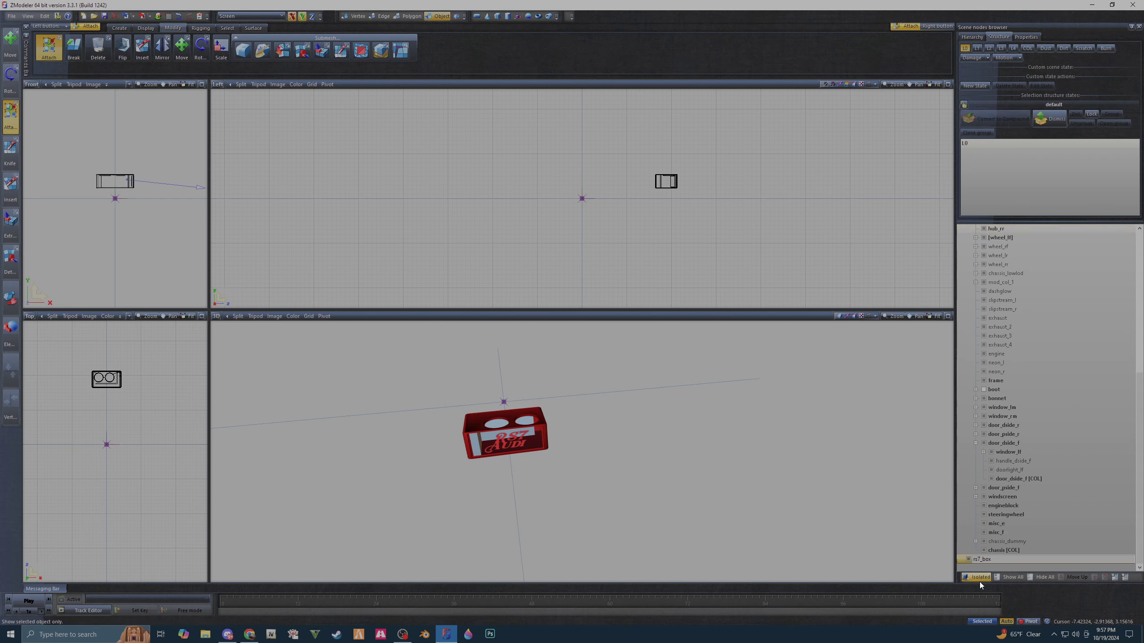
click(1002, 577)
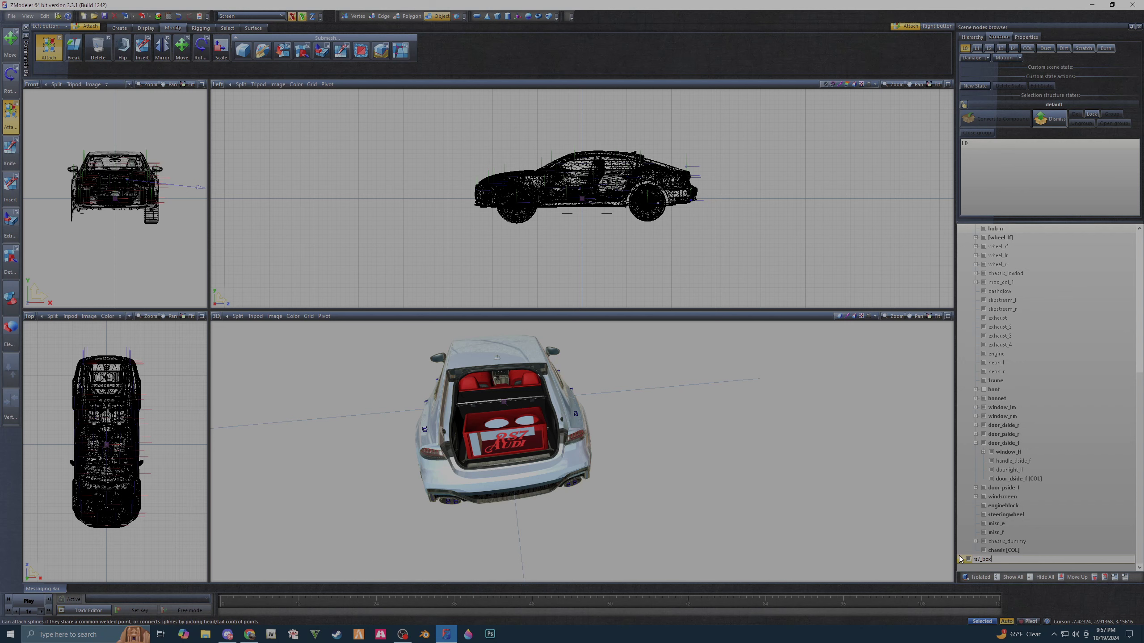
key(Return)
click(967, 576)
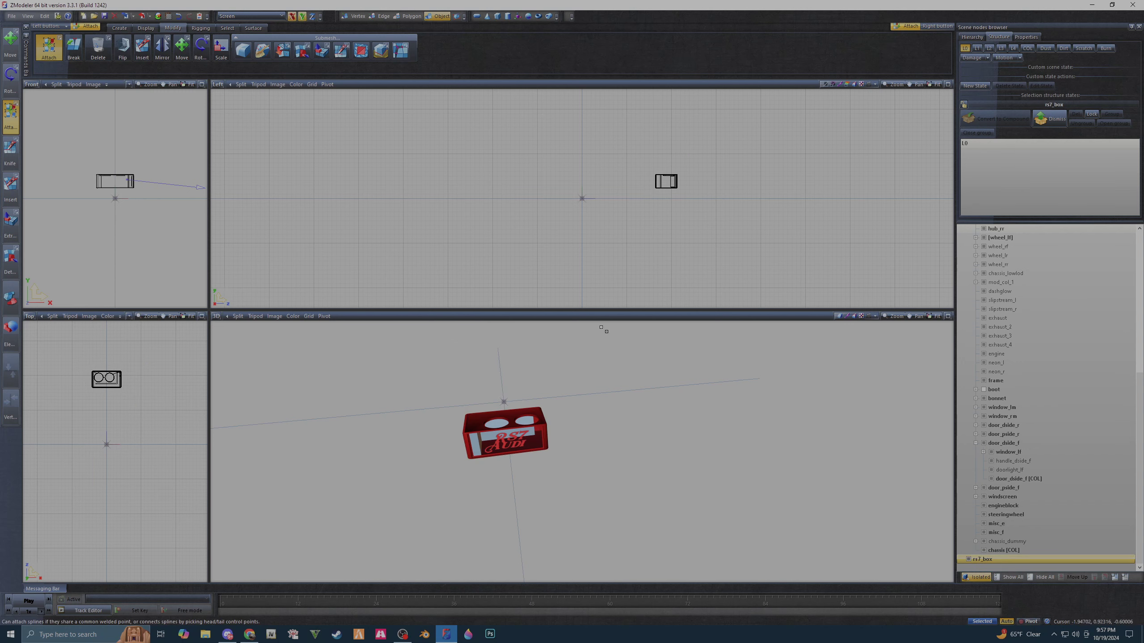
click(146, 28)
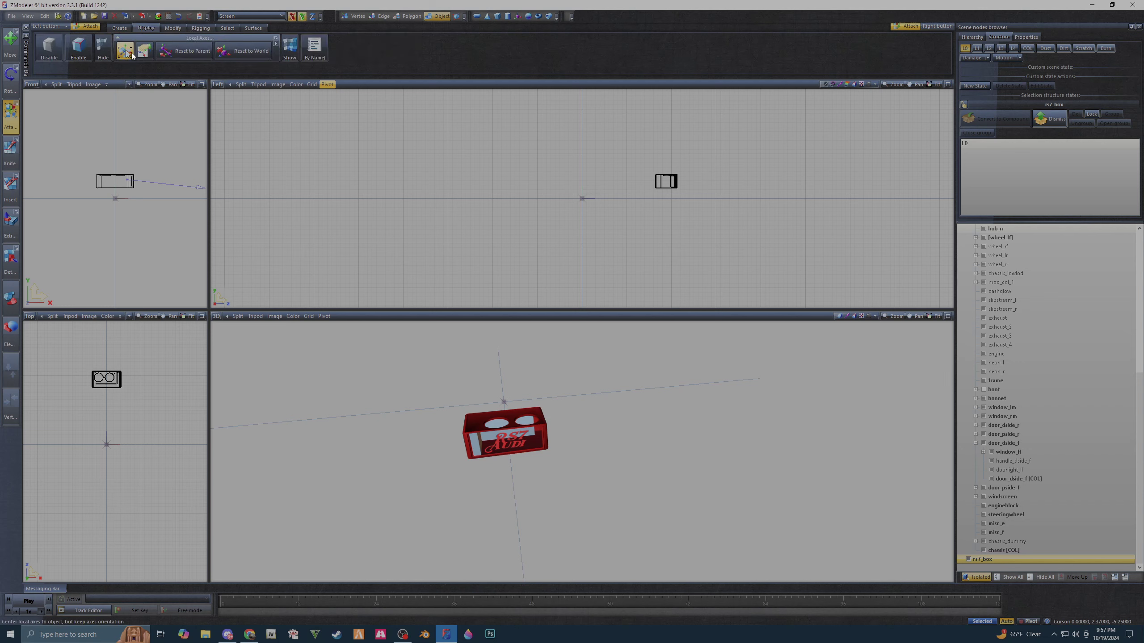
click(125, 50)
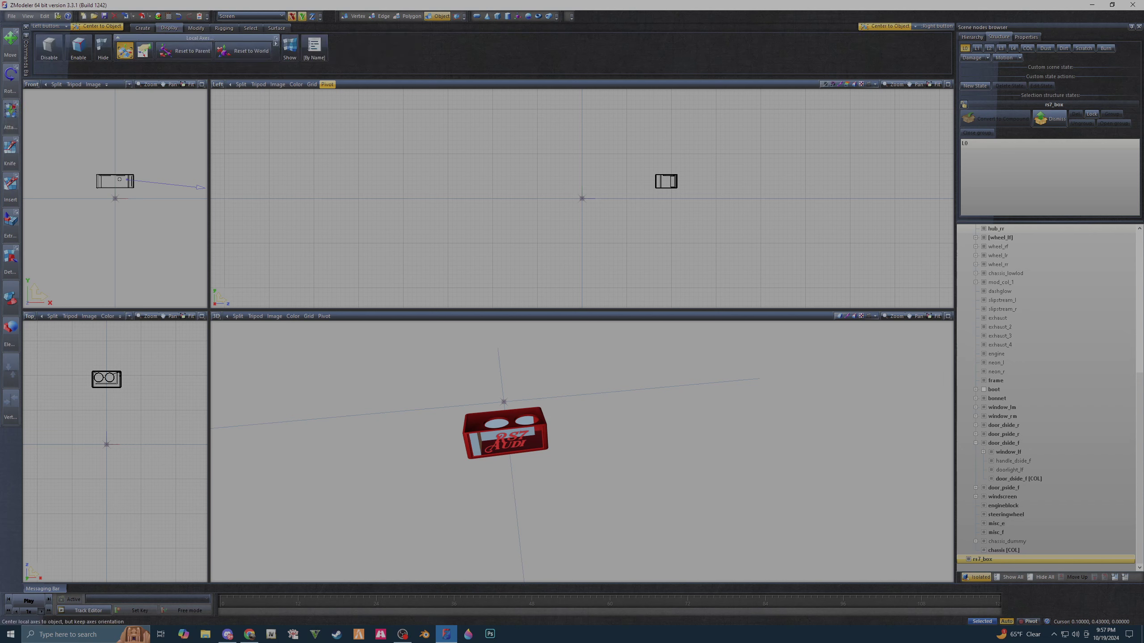
- Move rs7_box above chassis_dummy in the scene hierarchy
click(979, 579)
drag(999, 557, 1003, 539)
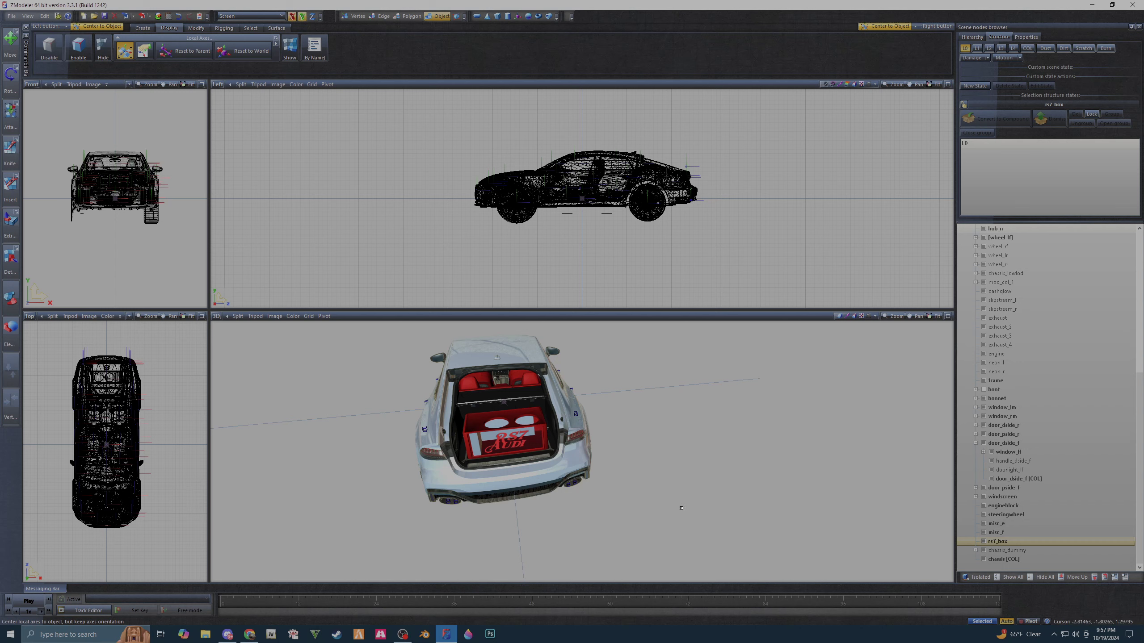
middle_drag(662, 504, 685, 508)
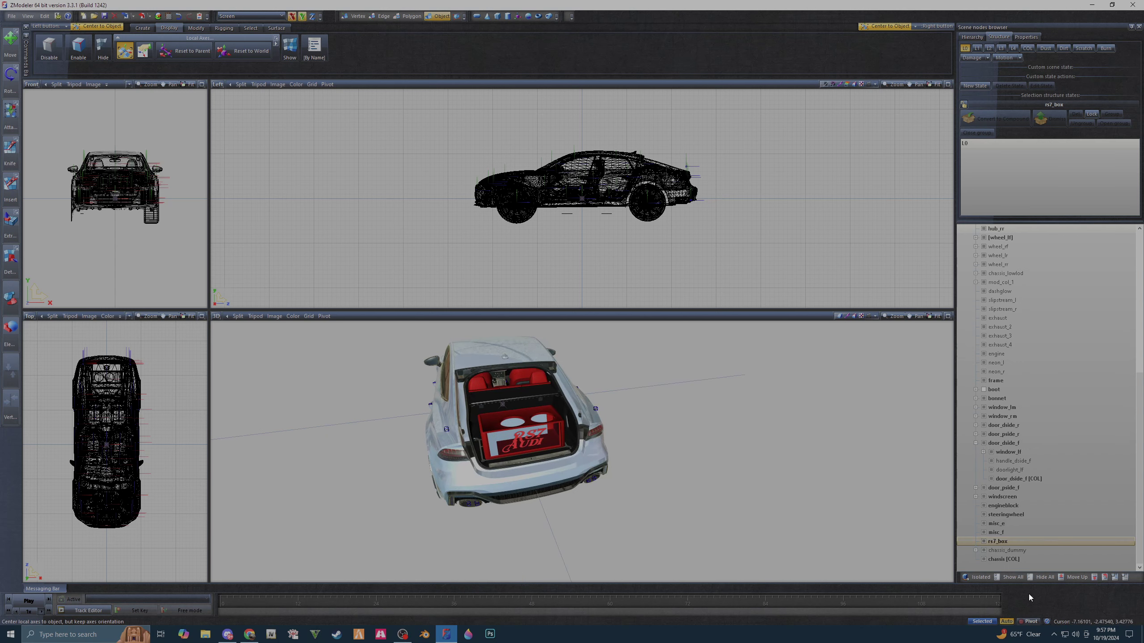
- Unhide all car parts, view the car from the front quarter, and turn off Center to Object
click(1016, 584)
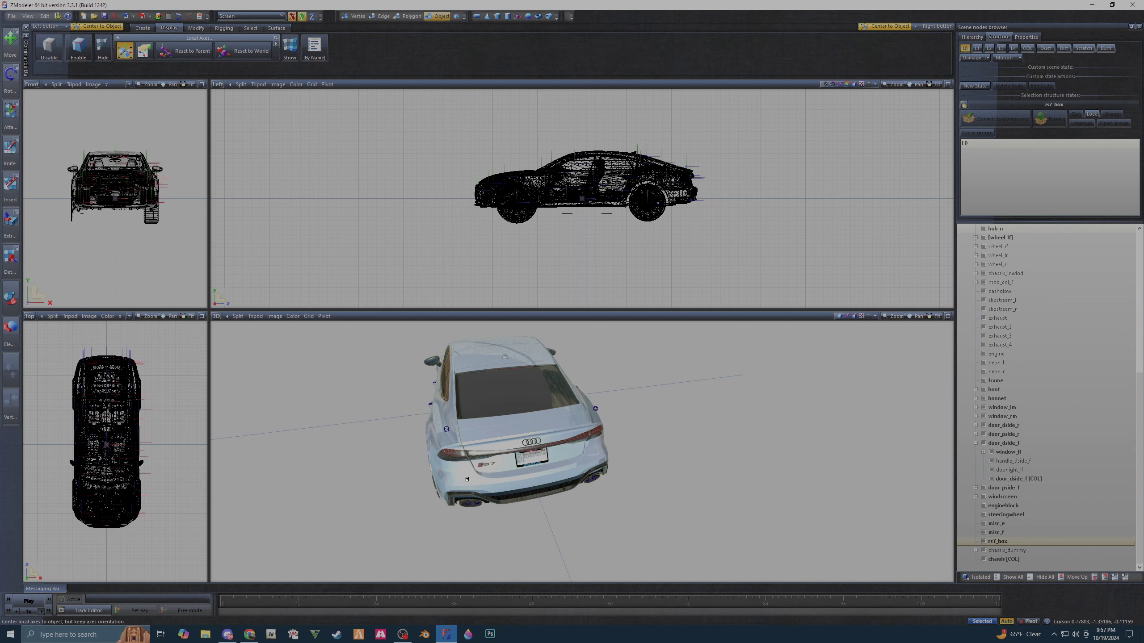
middle_drag(563, 487, 473, 495)
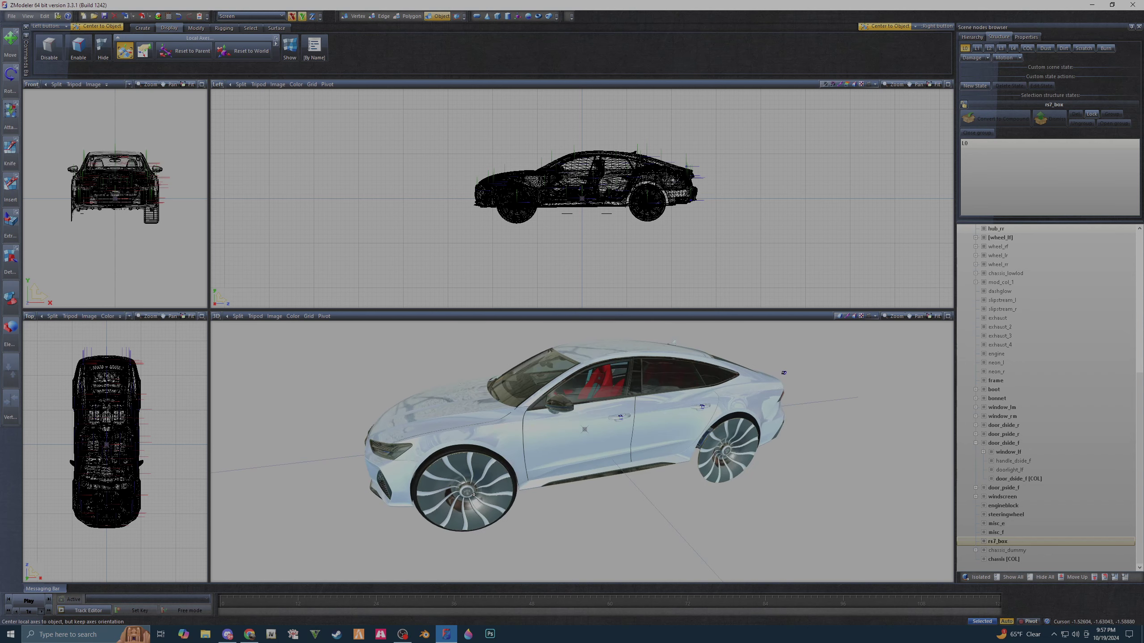
scroll(623, 480, down, 3)
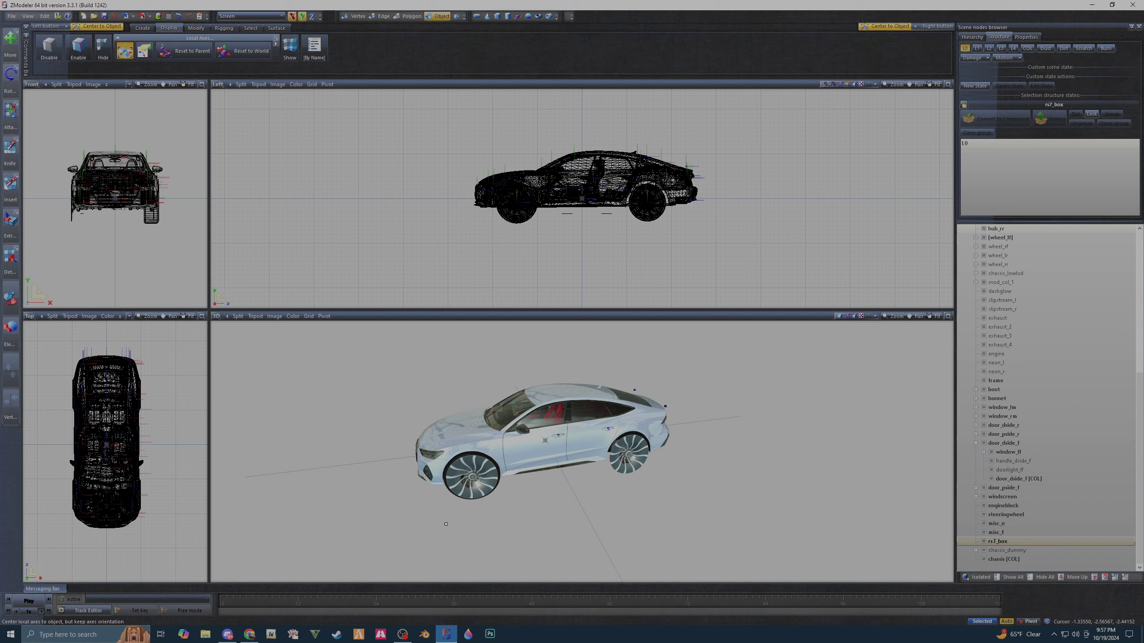
mouse_move(623, 480)
middle_down()
mouse_move(373, 470)
mouse_move(391, 504)
middle_up()
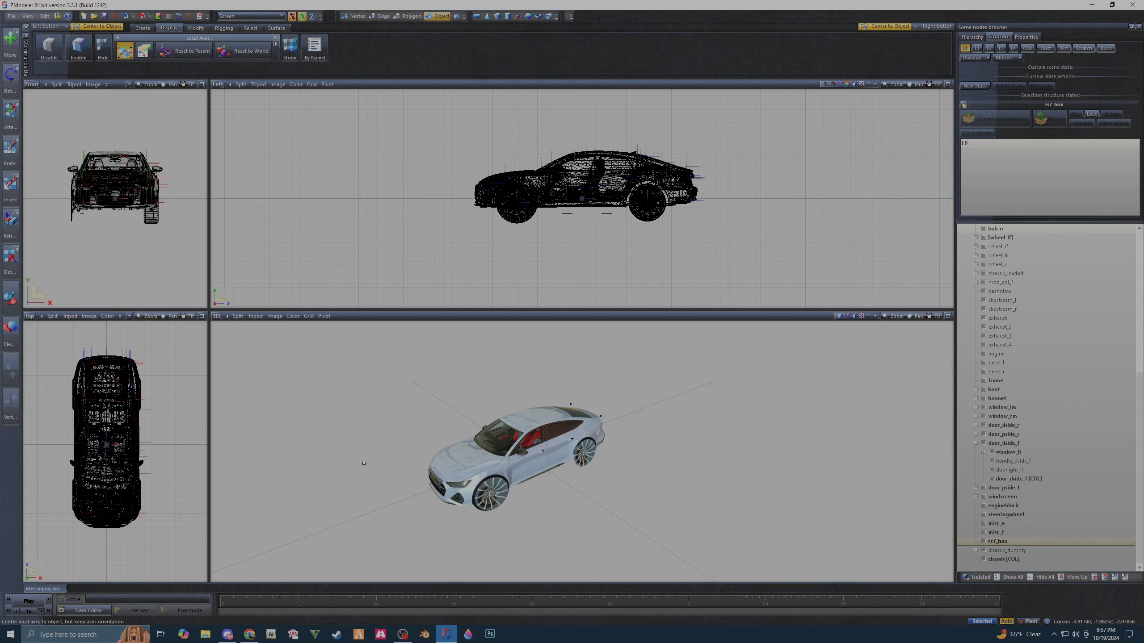
click(129, 50)
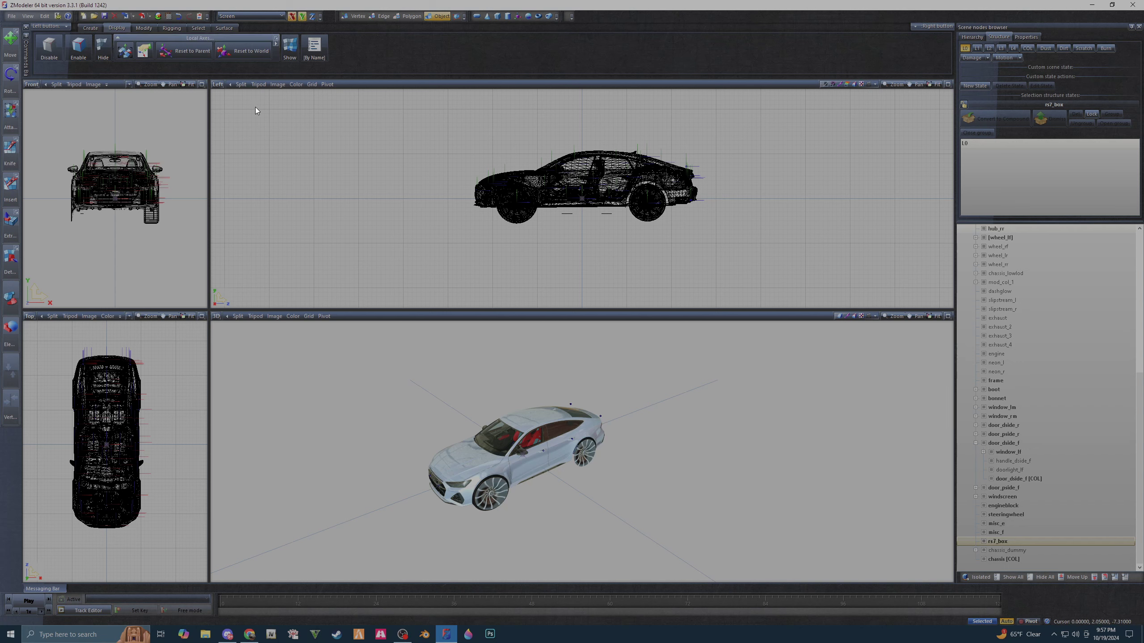
click(144, 17)
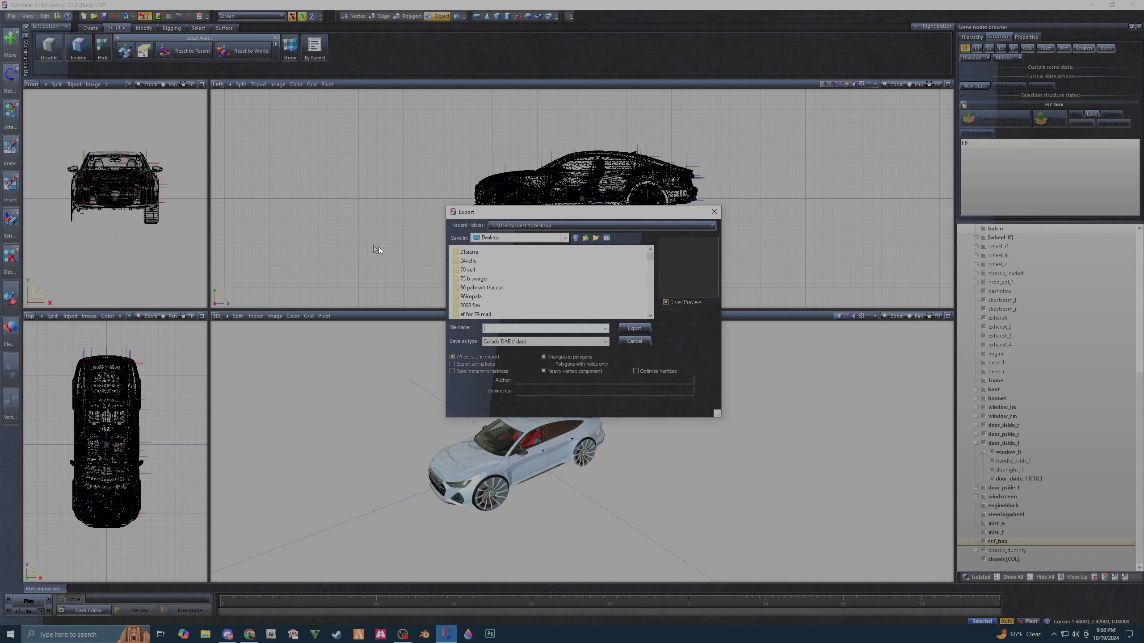
click(540, 344)
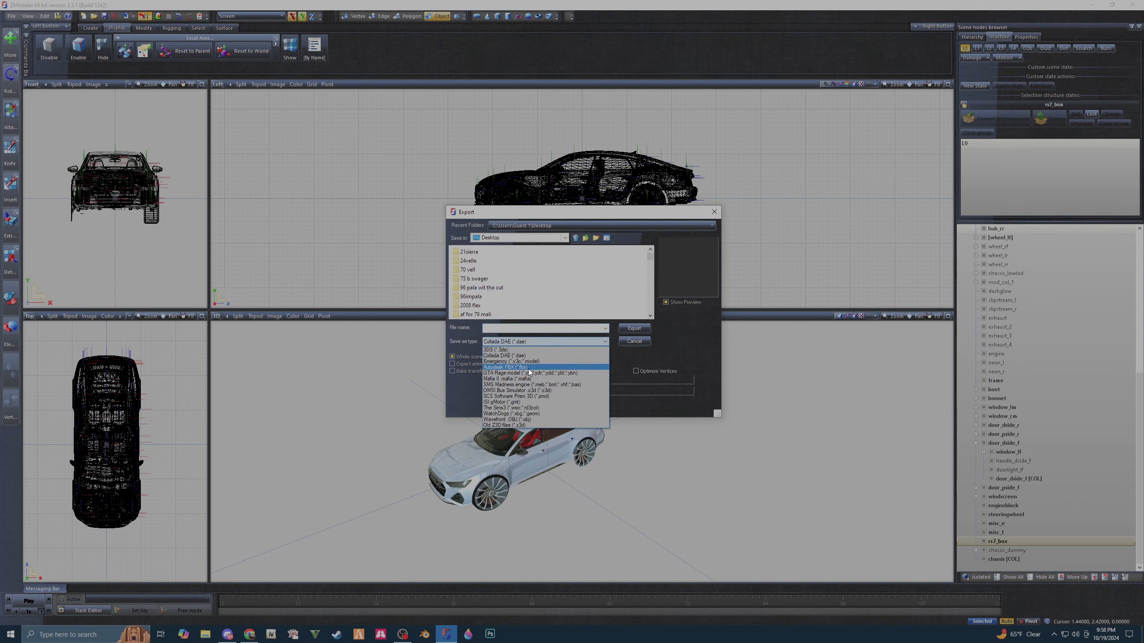
click(508, 373)
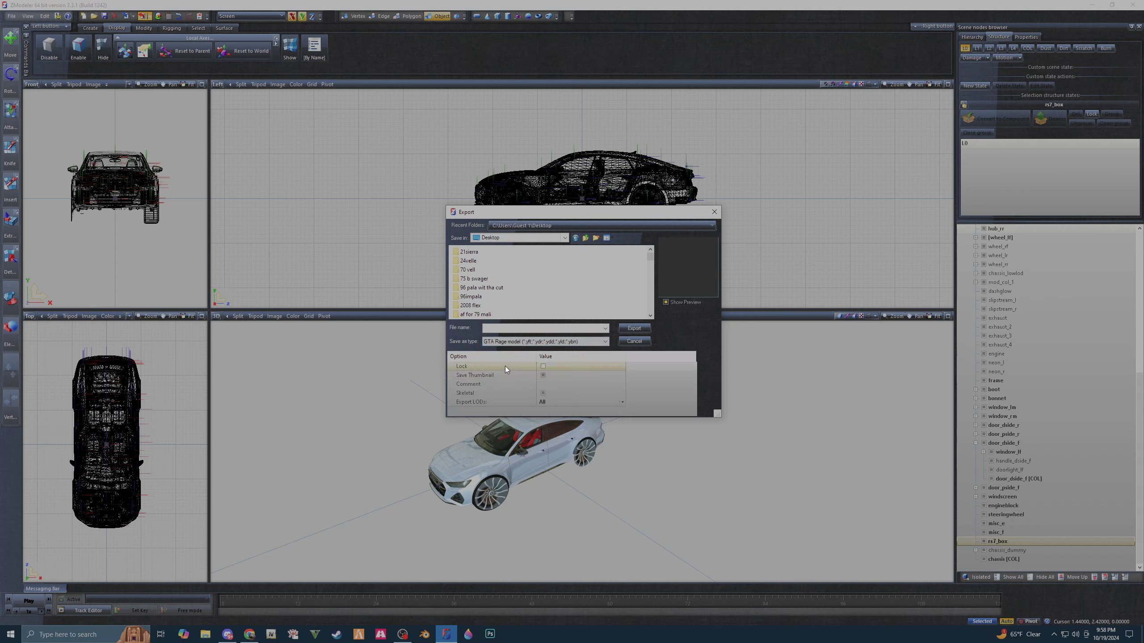
scroll(482, 310, down, 3)
scroll(483, 309, down, 3)
scroll(484, 307, down, 3)
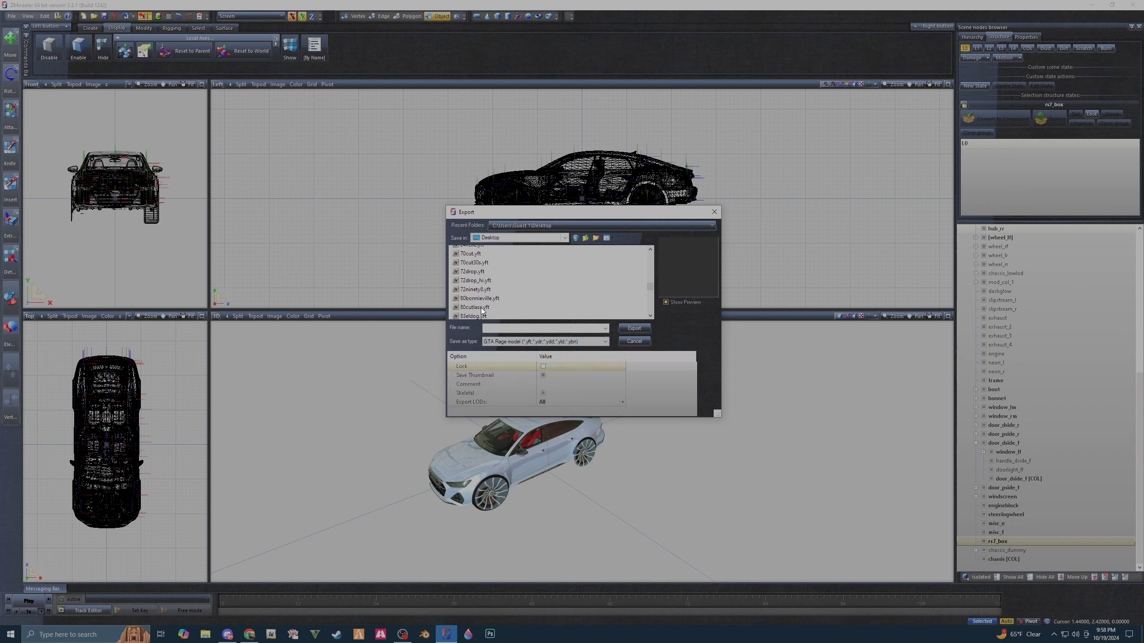
scroll(484, 304, down, 3)
scroll(484, 305, down, 5)
scroll(484, 307, down, 5)
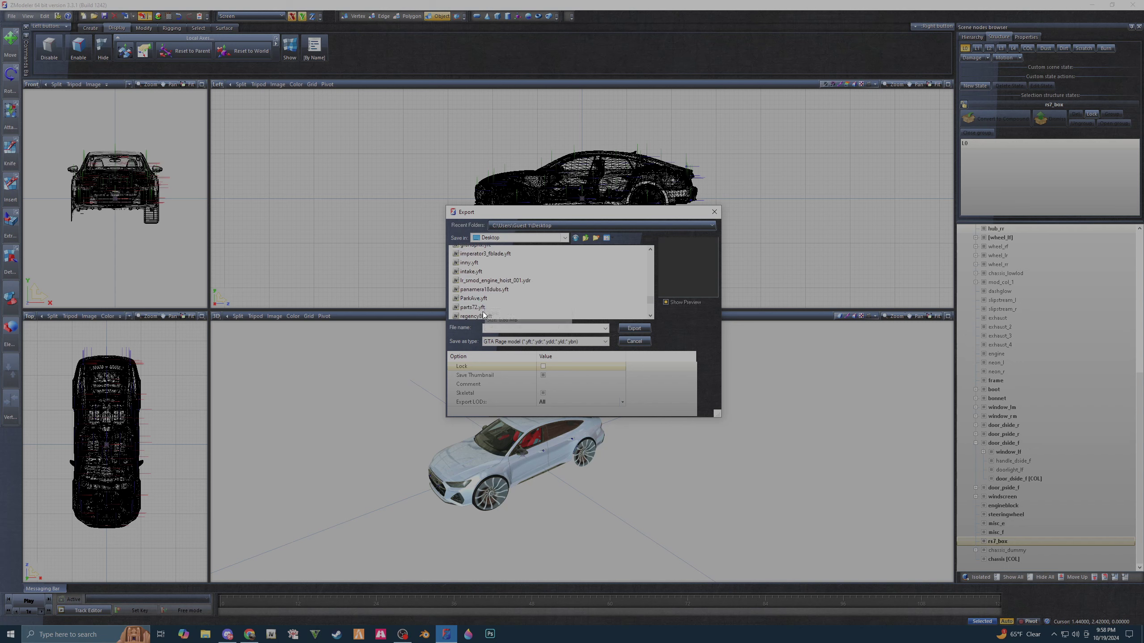
scroll(485, 313, down, 5)
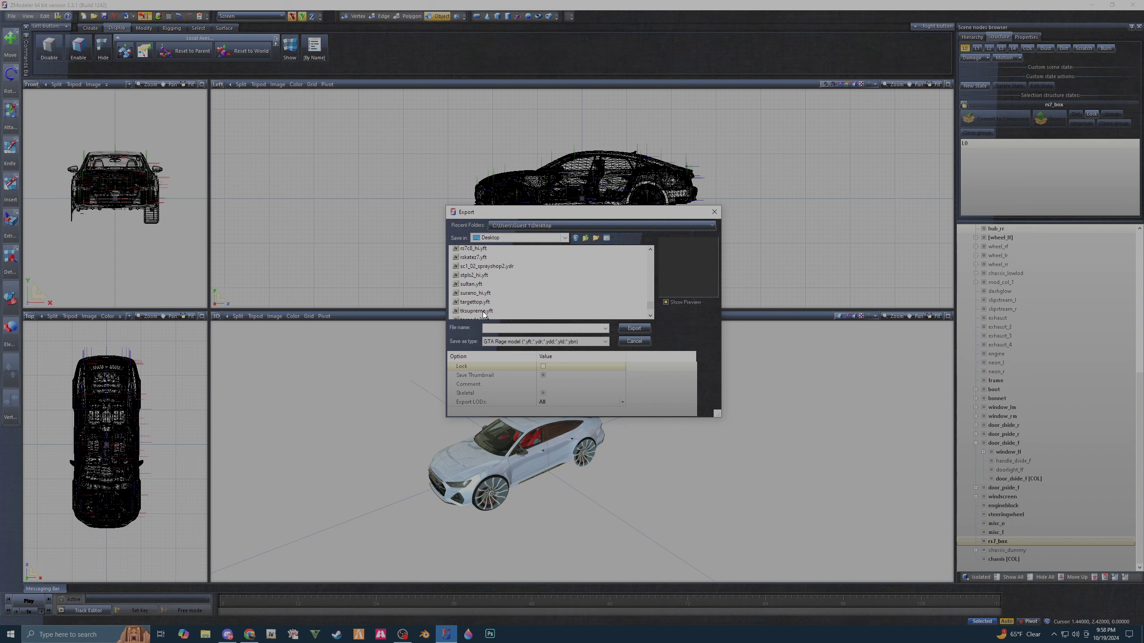
click(473, 258)
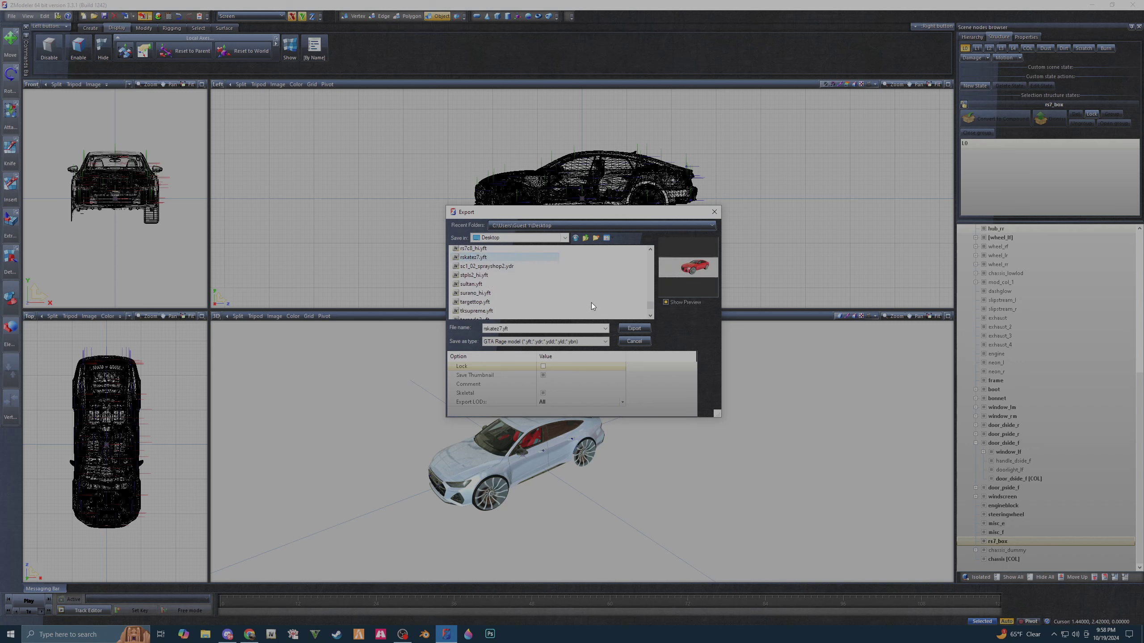
click(715, 212)
mouse_move(702, 383)
middle_down()
mouse_move(523, 475)
mouse_move(543, 408)
mouse_move(537, 419)
mouse_move(504, 418)
middle_up()
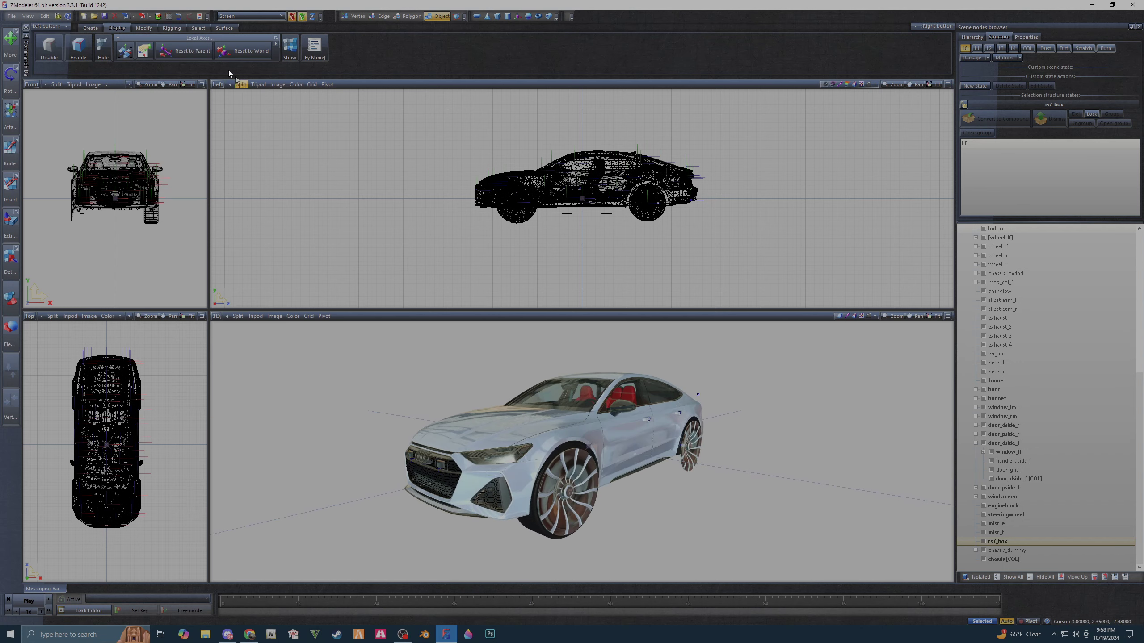
- Export the car as a GTA Rage model over rskatez7.yft, confirming the overwrite, then minimise ZModeler
click(134, 17)
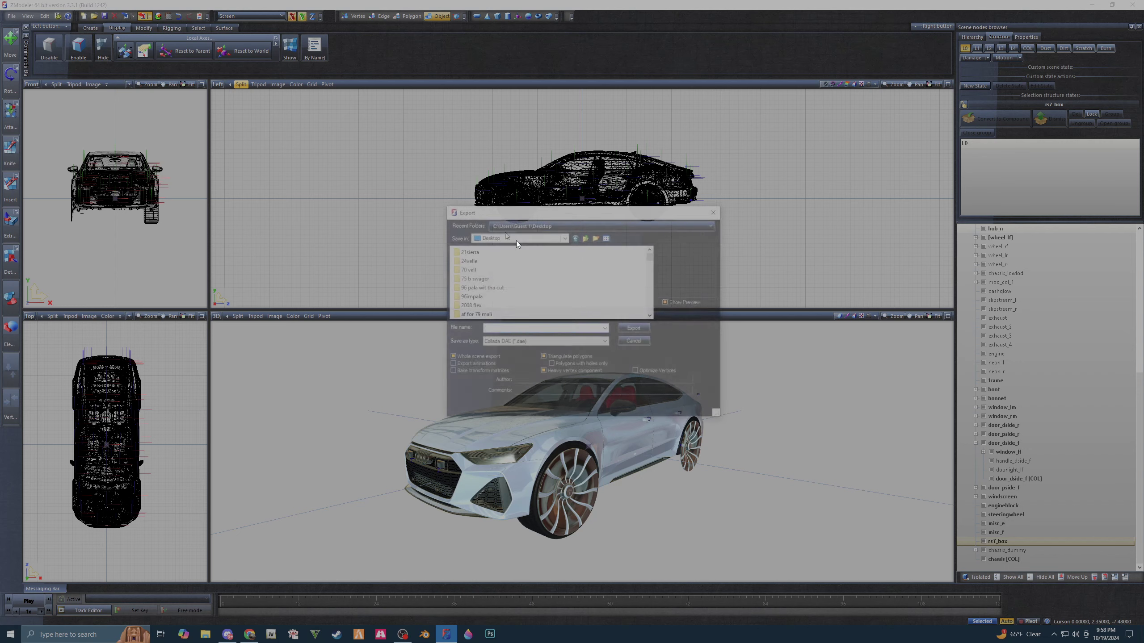
click(530, 339)
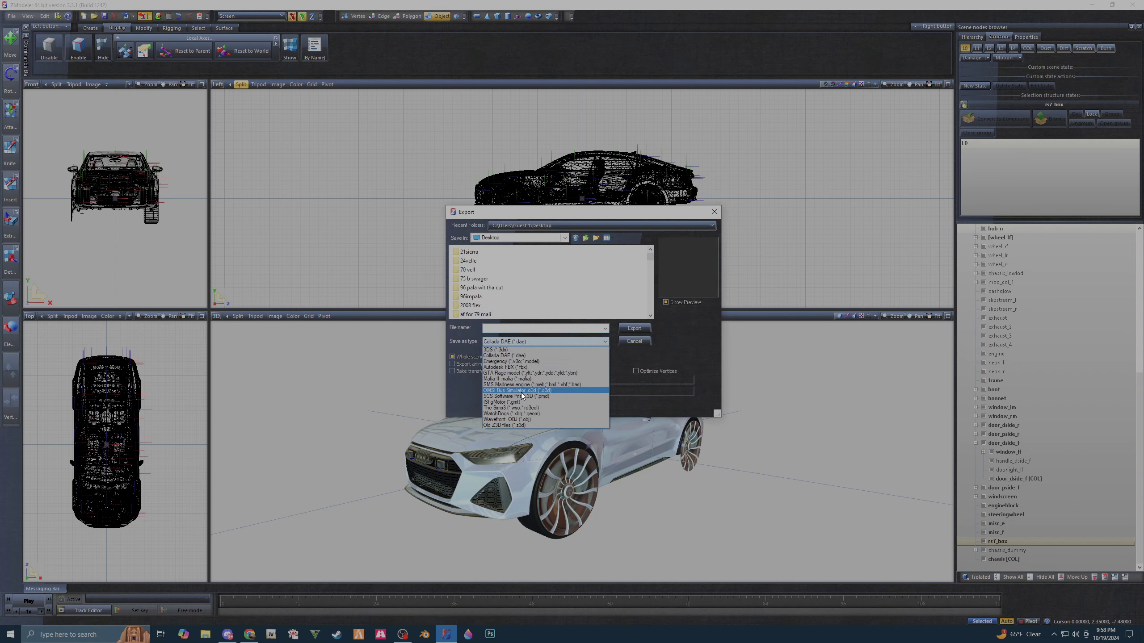
click(491, 376)
scroll(480, 300, down, 5)
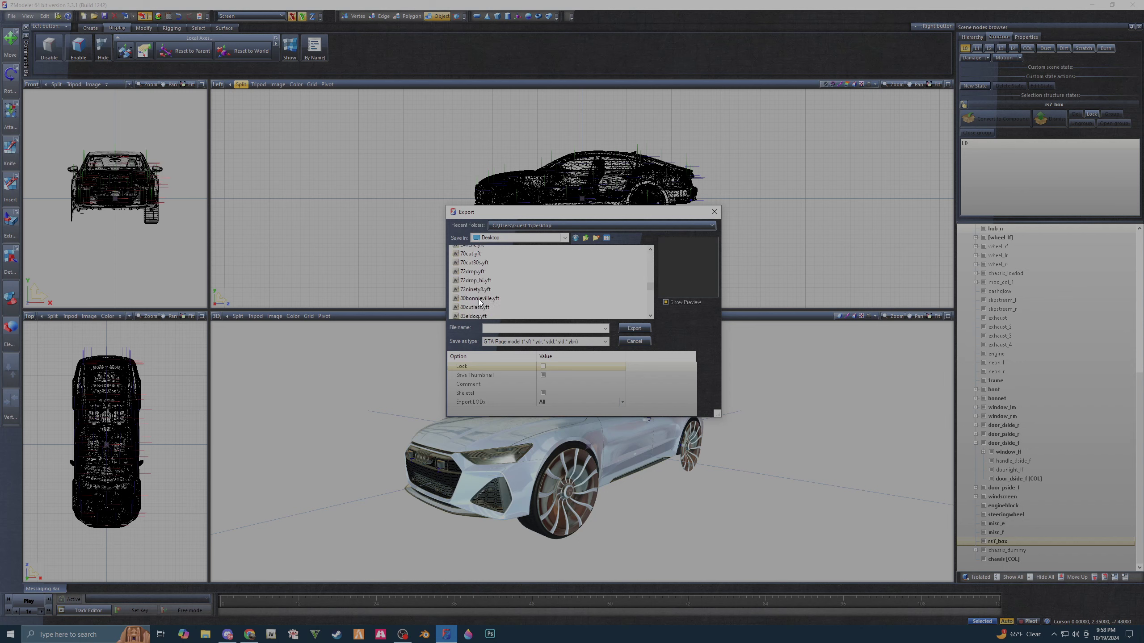
scroll(480, 299, down, 5)
scroll(480, 300, down, 10)
mouse_move(474, 301)
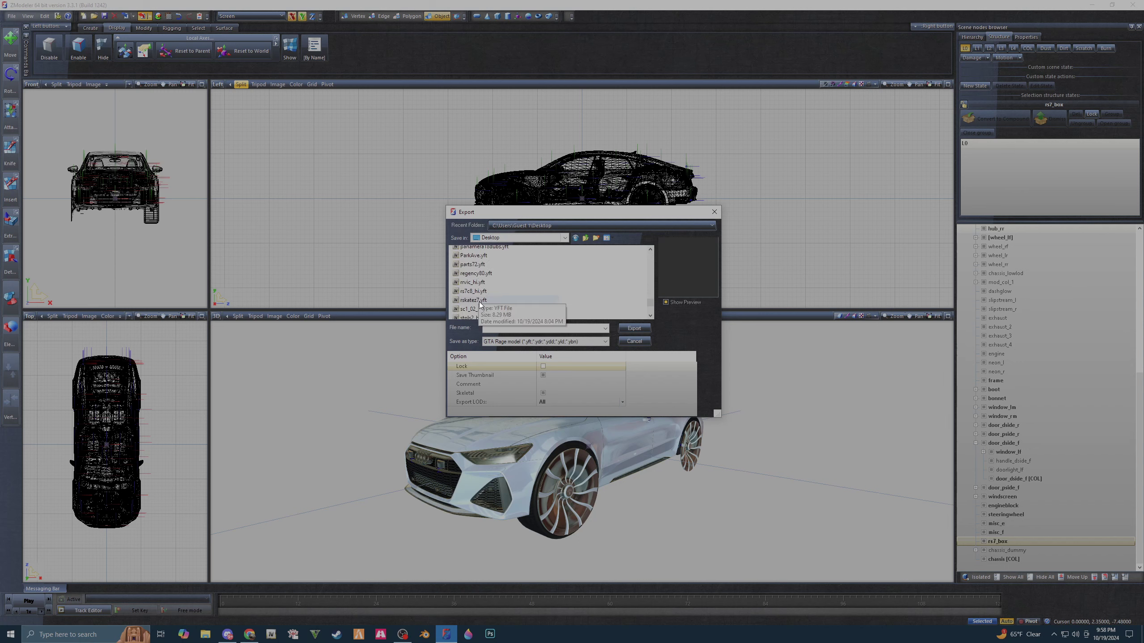
click(480, 301)
click(633, 327)
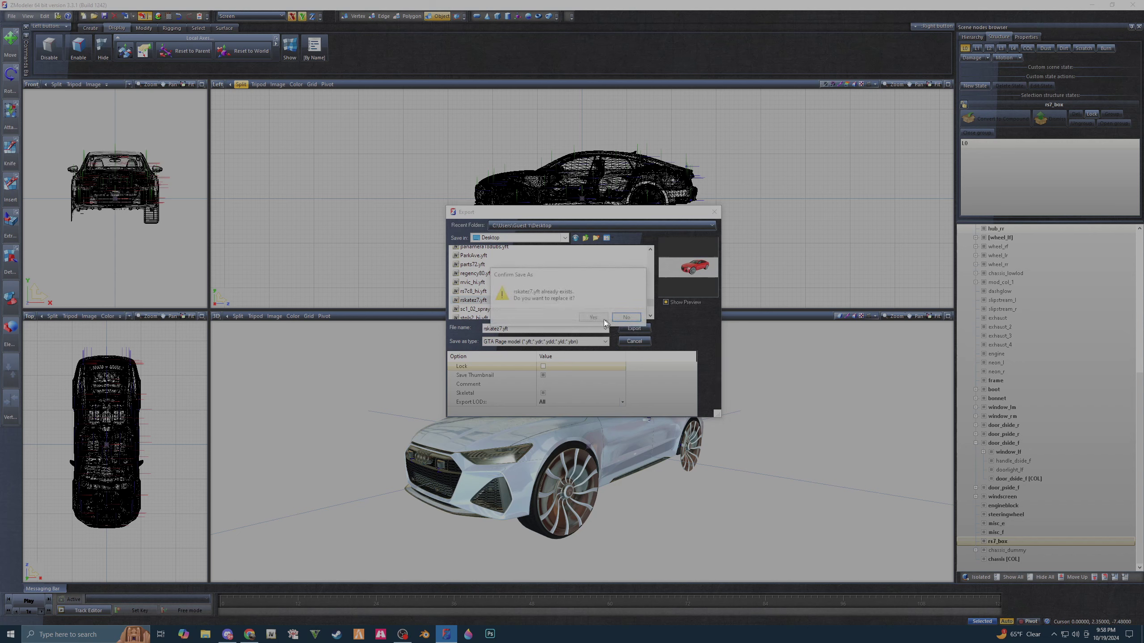
click(585, 321)
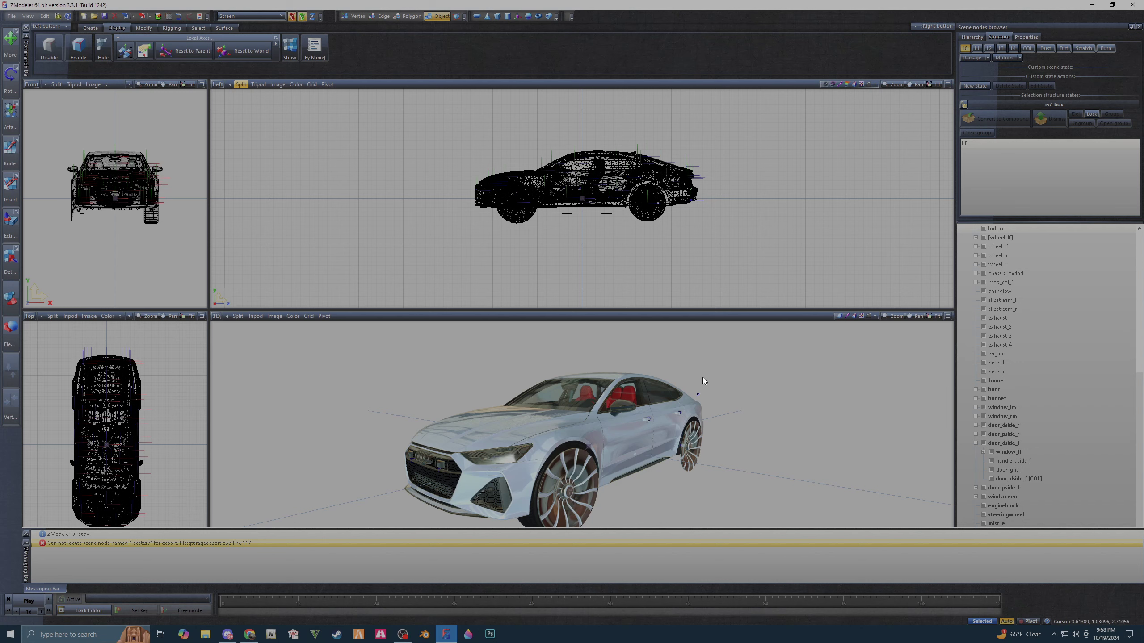
scroll(993, 271, up, 9)
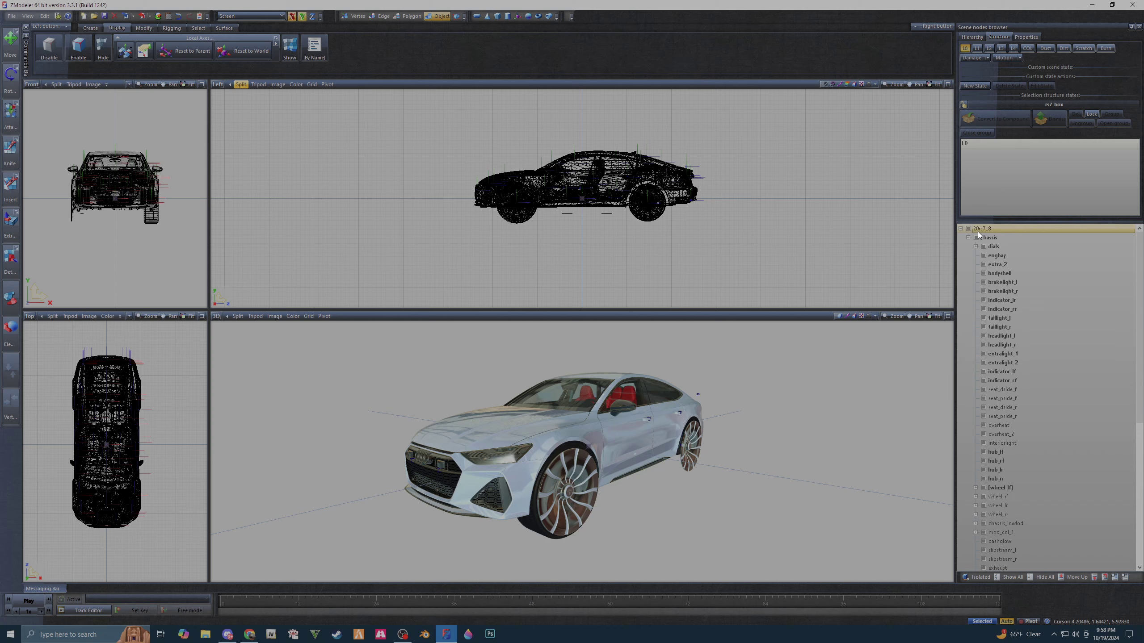
click(1089, 7)
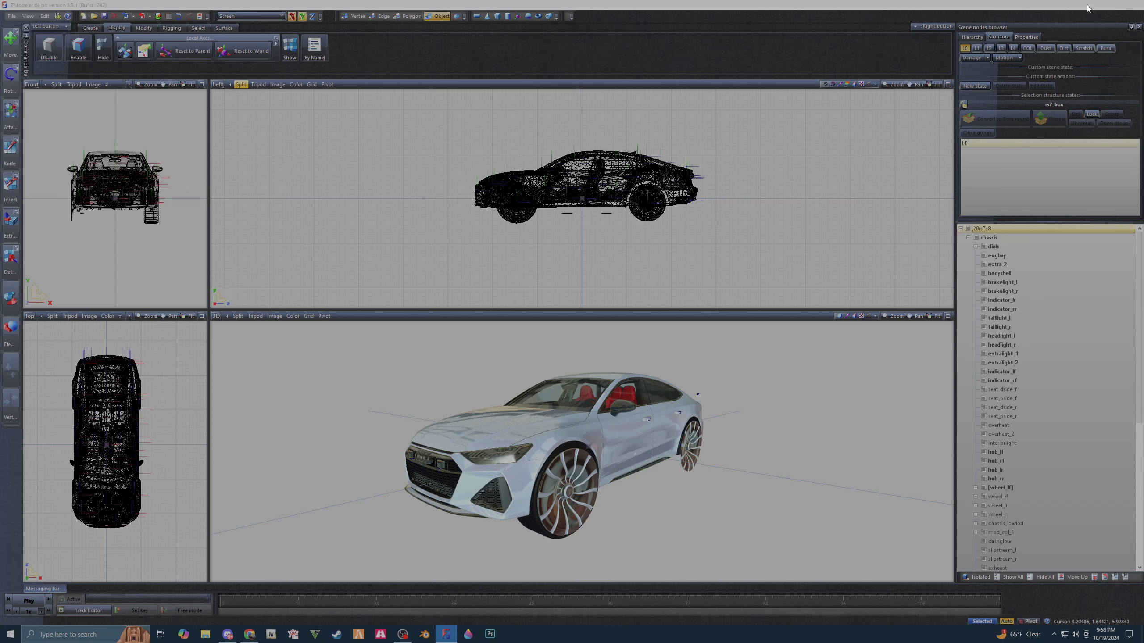
- Copy the name rskatez7 from the desktop rskatez7.yft file and bring ZModeler 3 back
click(450, 291)
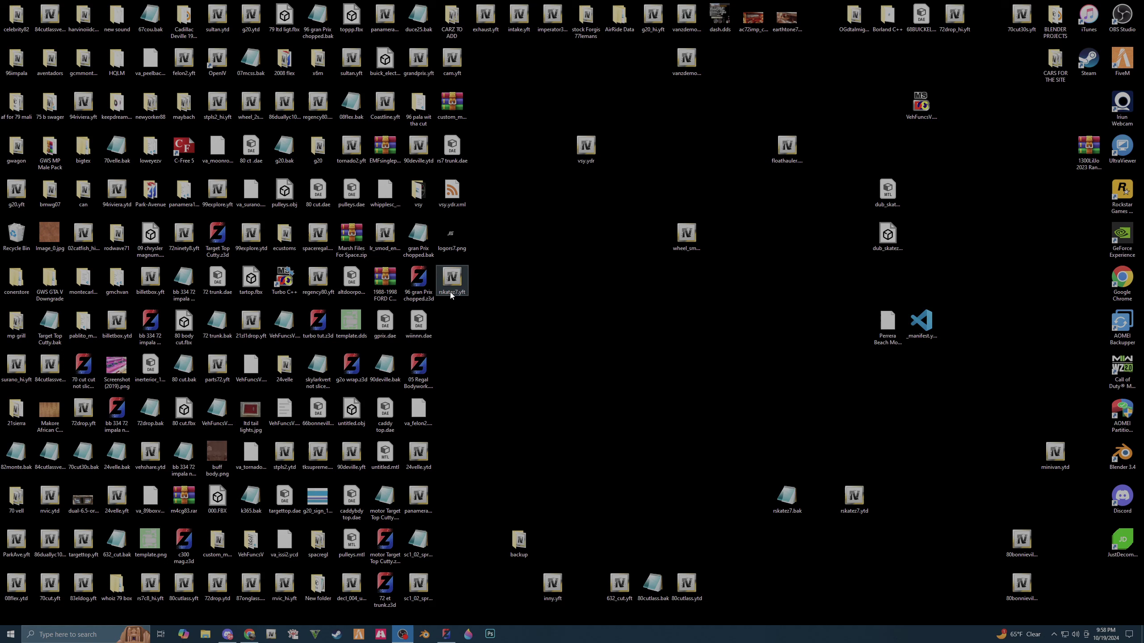
right_click(446, 293)
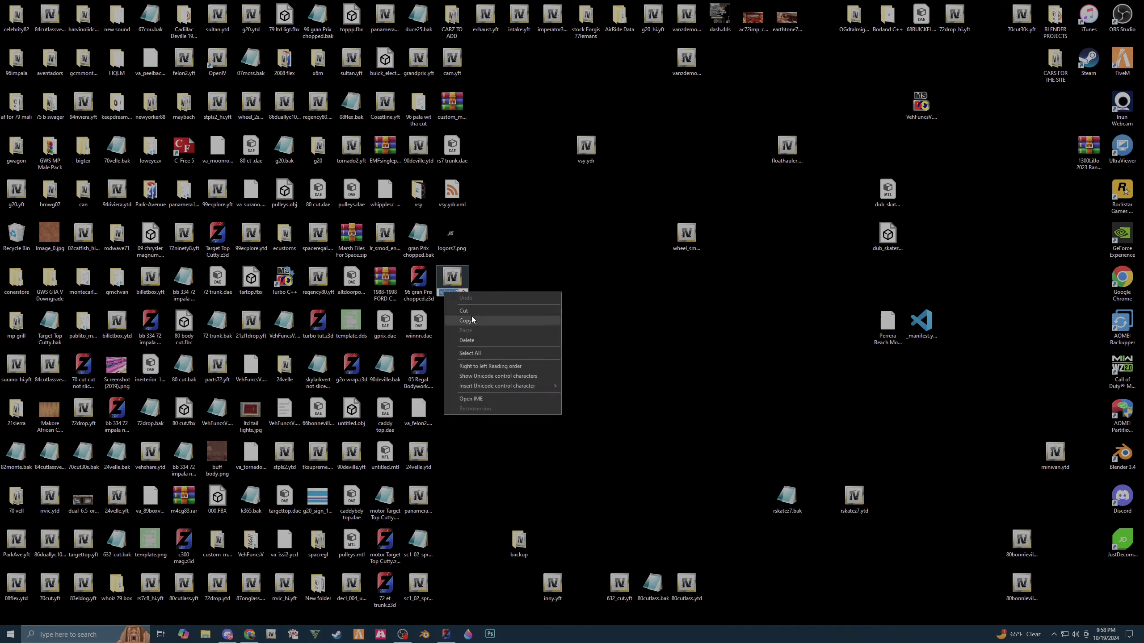
click(472, 321)
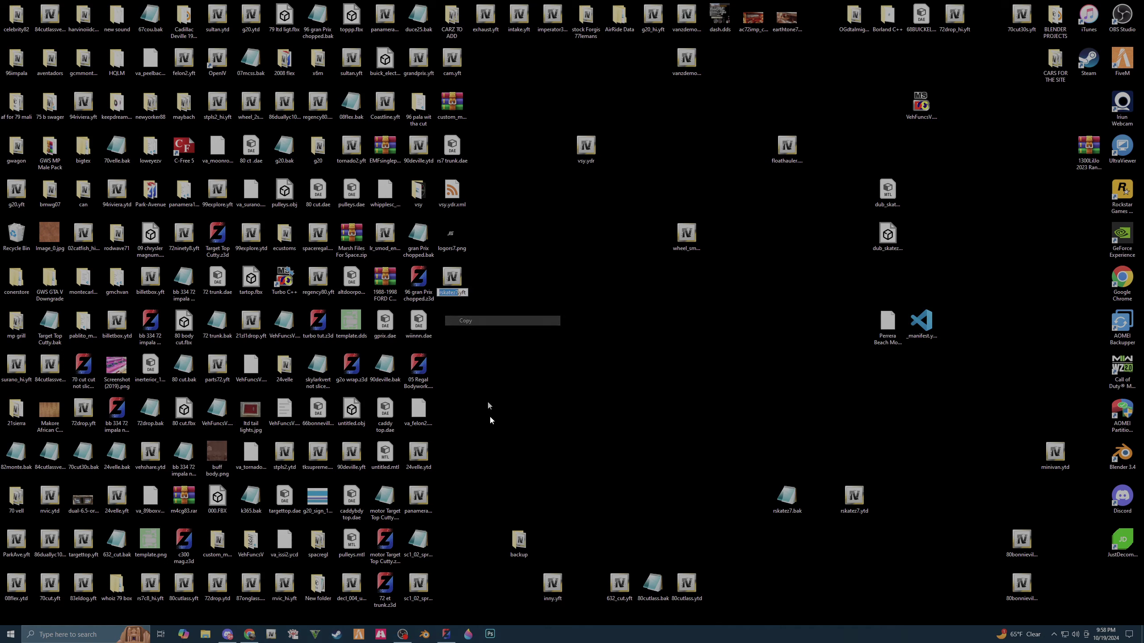
click(445, 636)
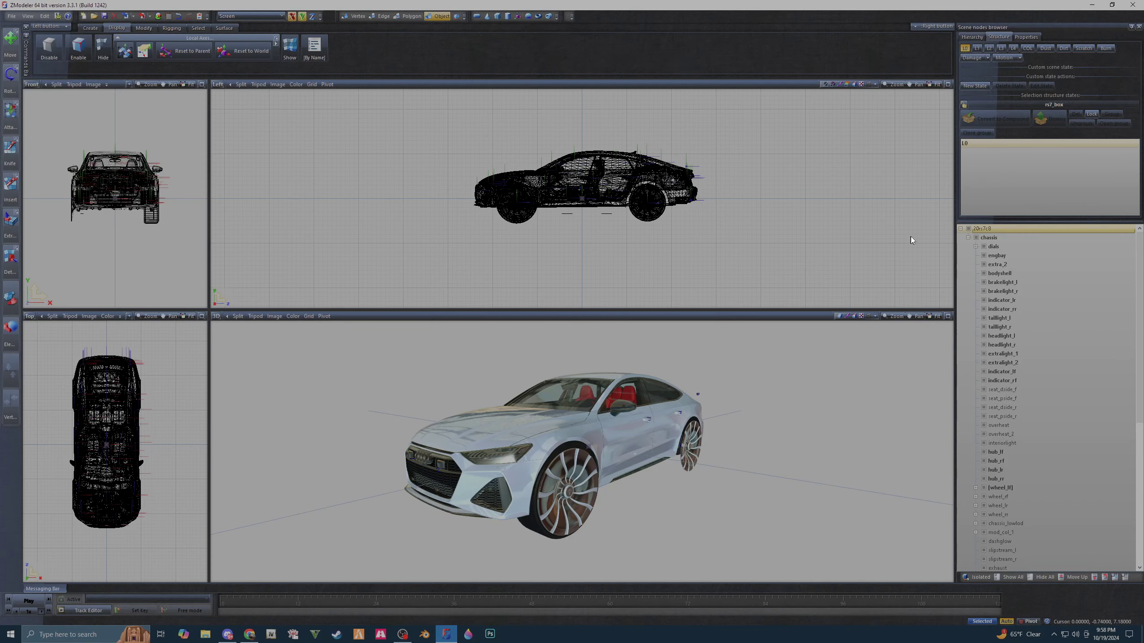
double_click(1000, 228)
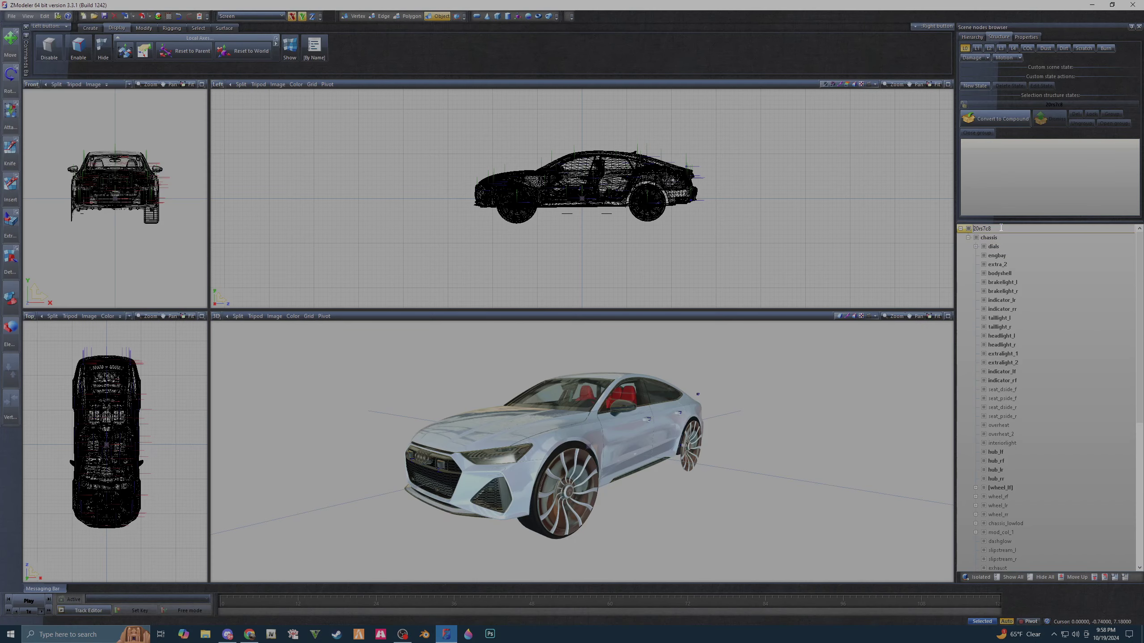
- Name the root node rskatez7, export over rskatez7.yft with overwrite confirmed, then minimise ZModeler
right_click(996, 230)
click(1027, 268)
click(142, 17)
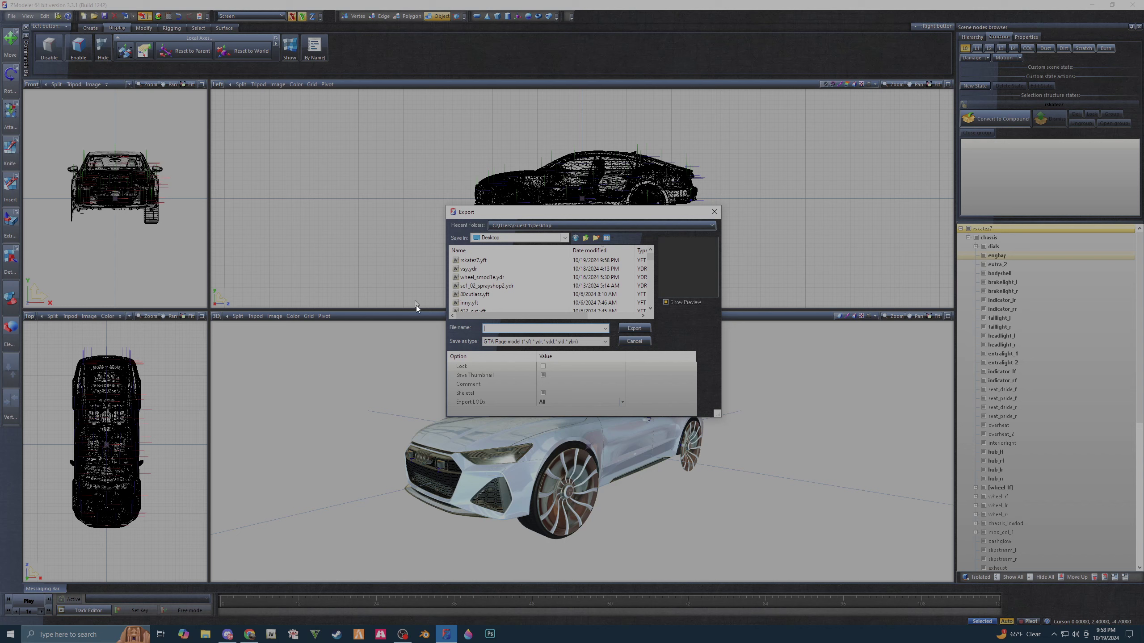
click(634, 328)
click(597, 320)
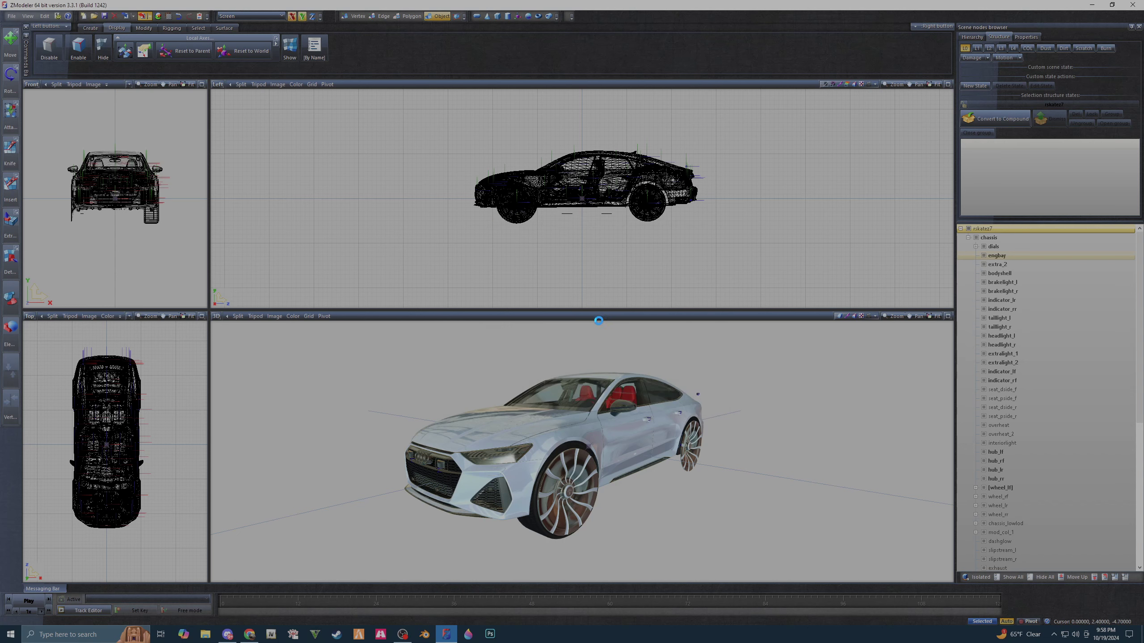
click(1094, 4)
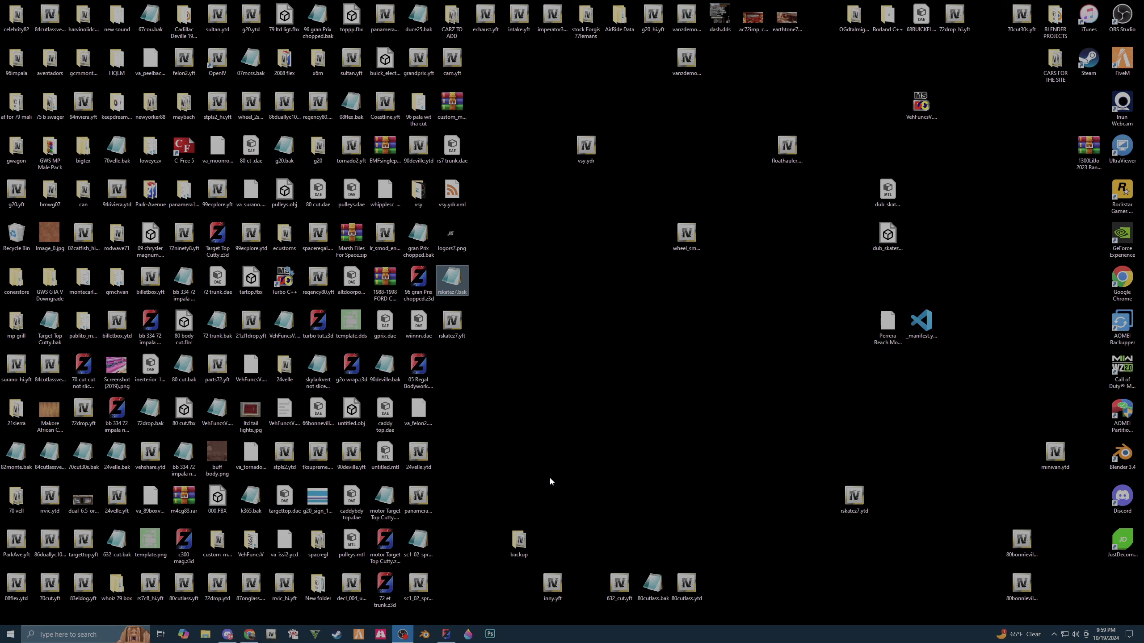
- Launch OpenIV and switch it into edit mode
key(Return)
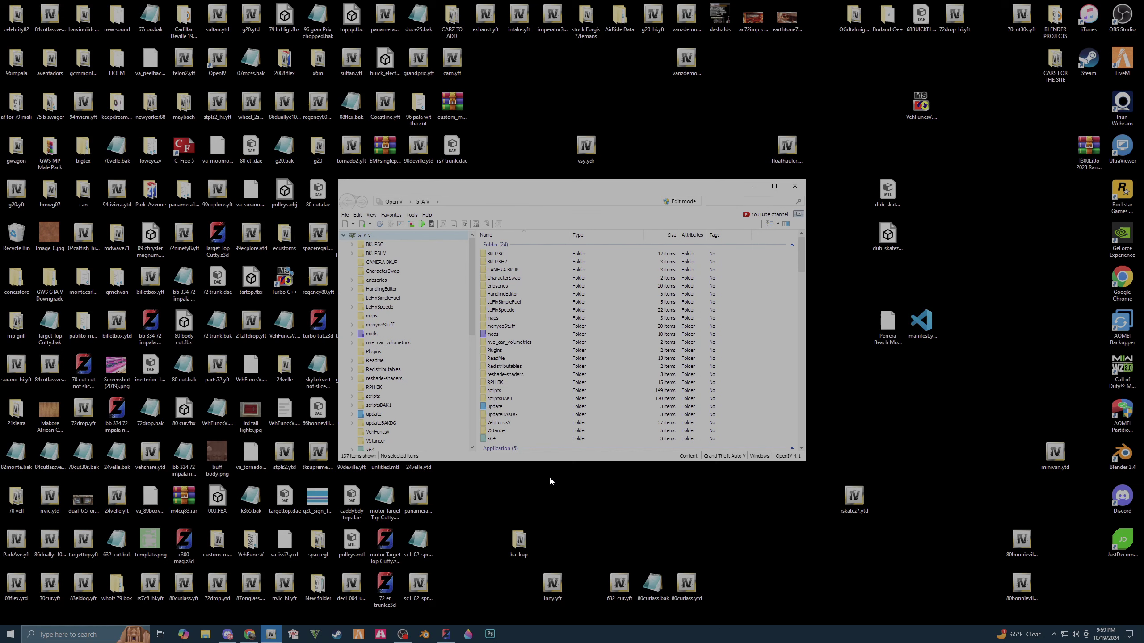
click(684, 203)
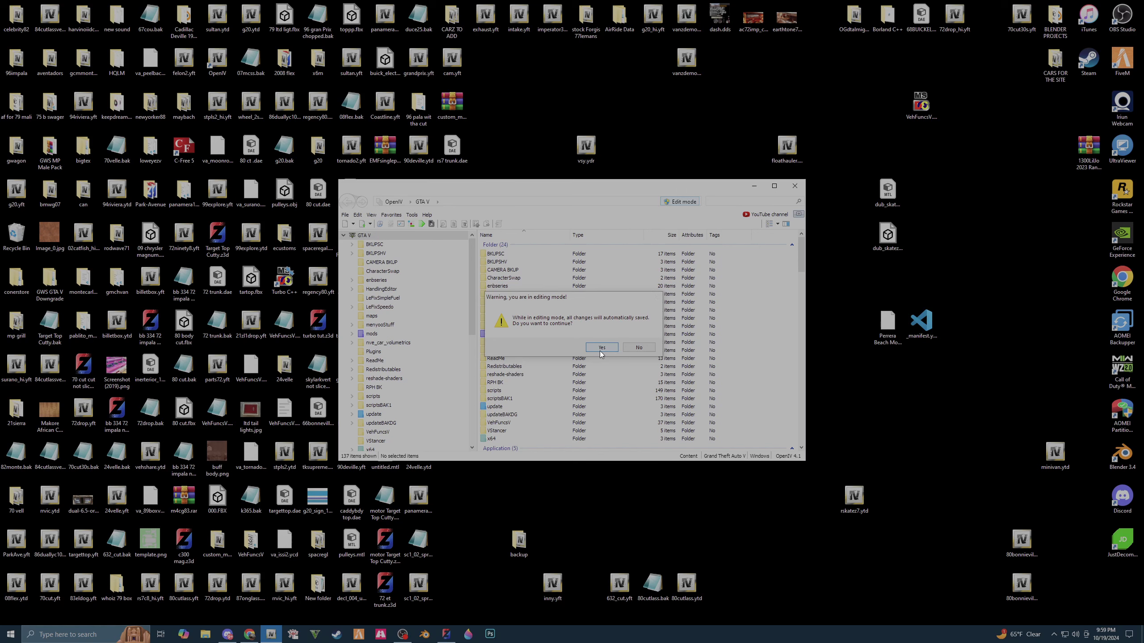
click(601, 350)
- Jump to the GTA V dlcpacks favourite and scroll down to the rskatez7 folder
click(405, 217)
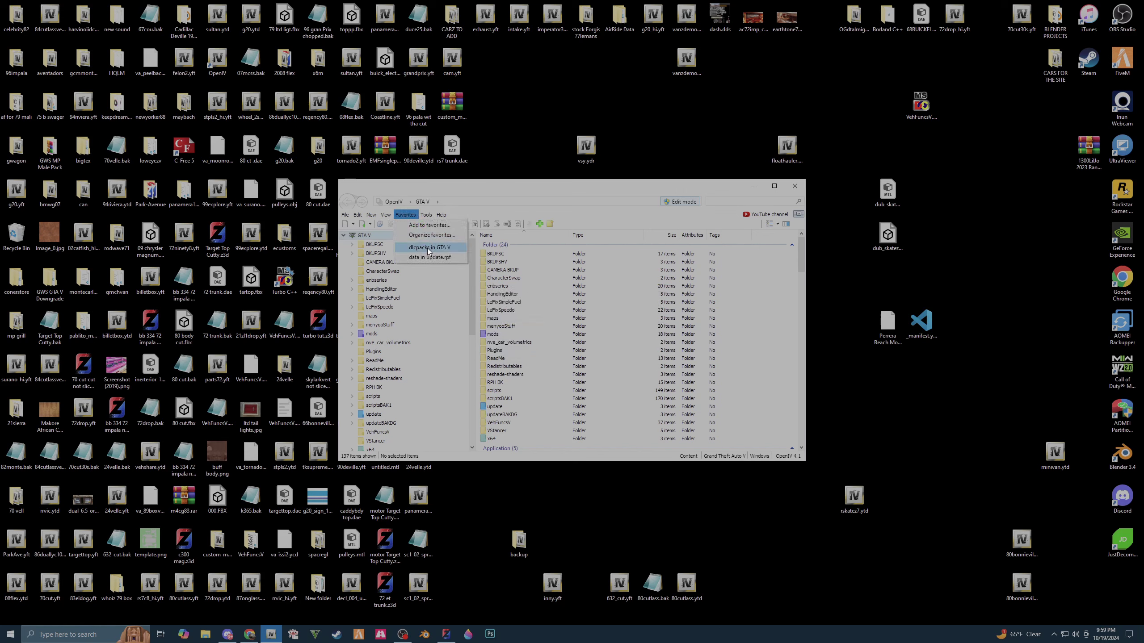
click(429, 249)
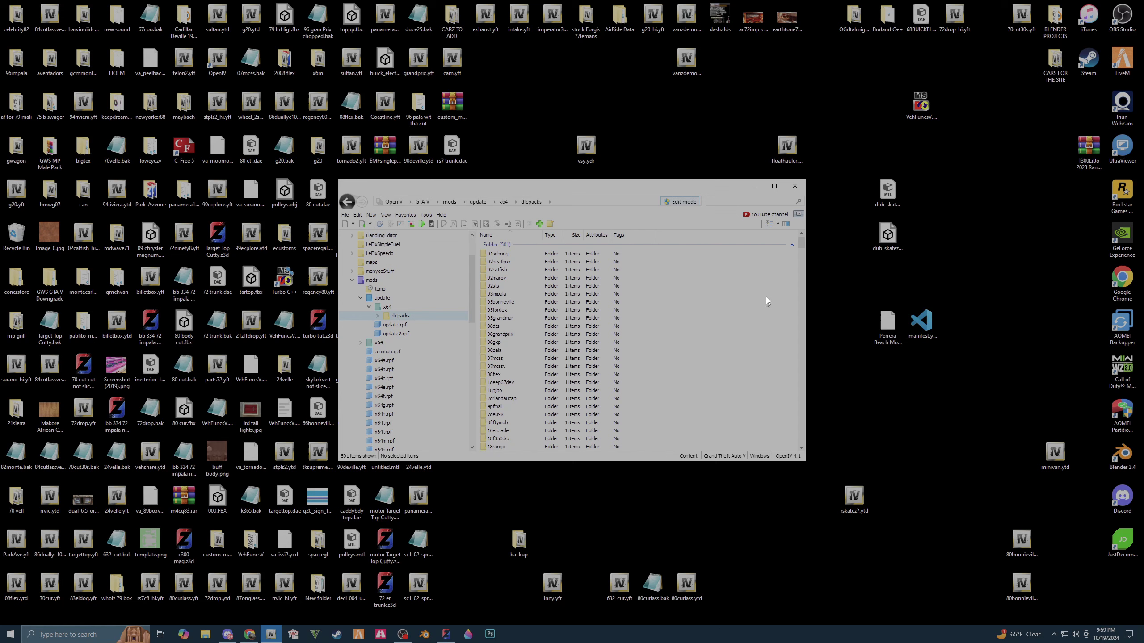
drag(801, 245, 807, 340)
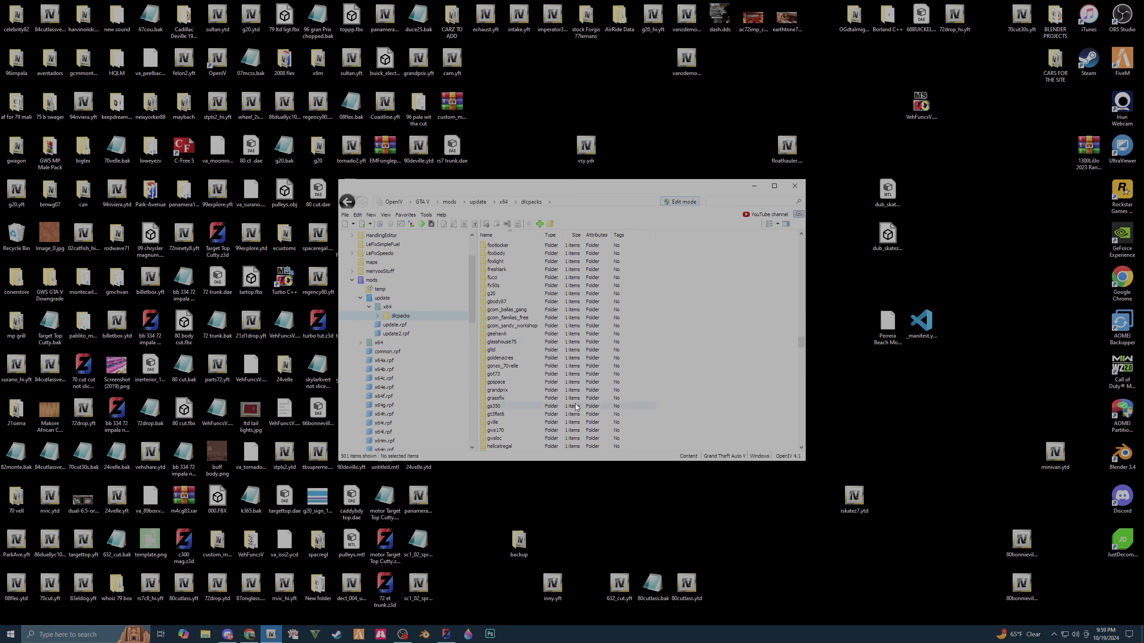
scroll(576, 404, down, 10)
scroll(576, 398, down, 10)
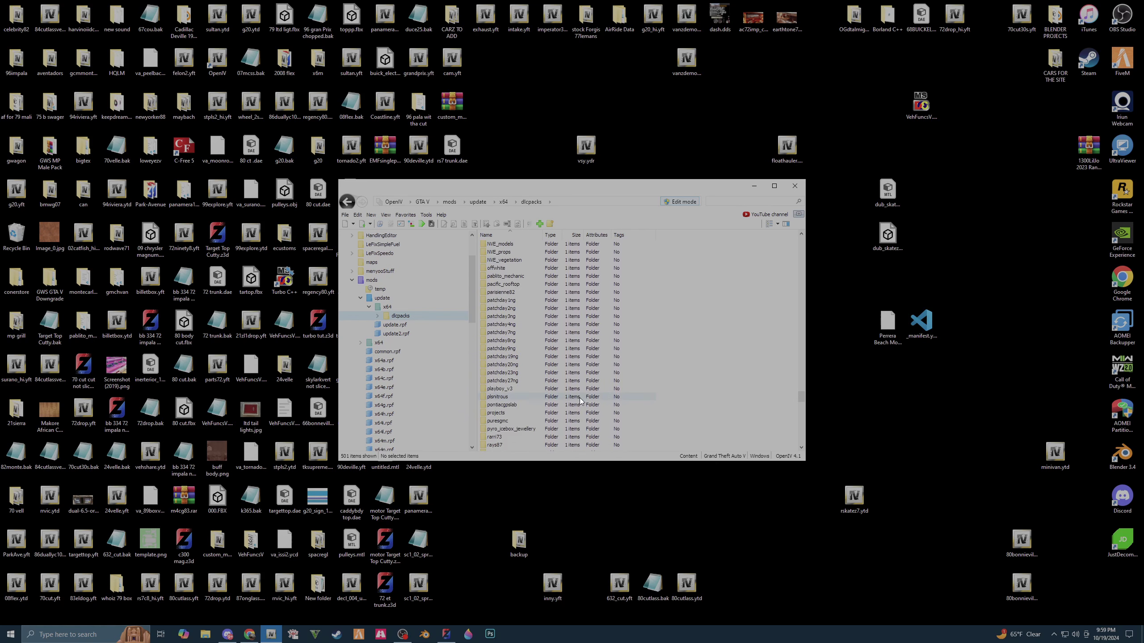
scroll(579, 397, down, 10)
scroll(537, 417, down, 2)
scroll(530, 412, down, 3)
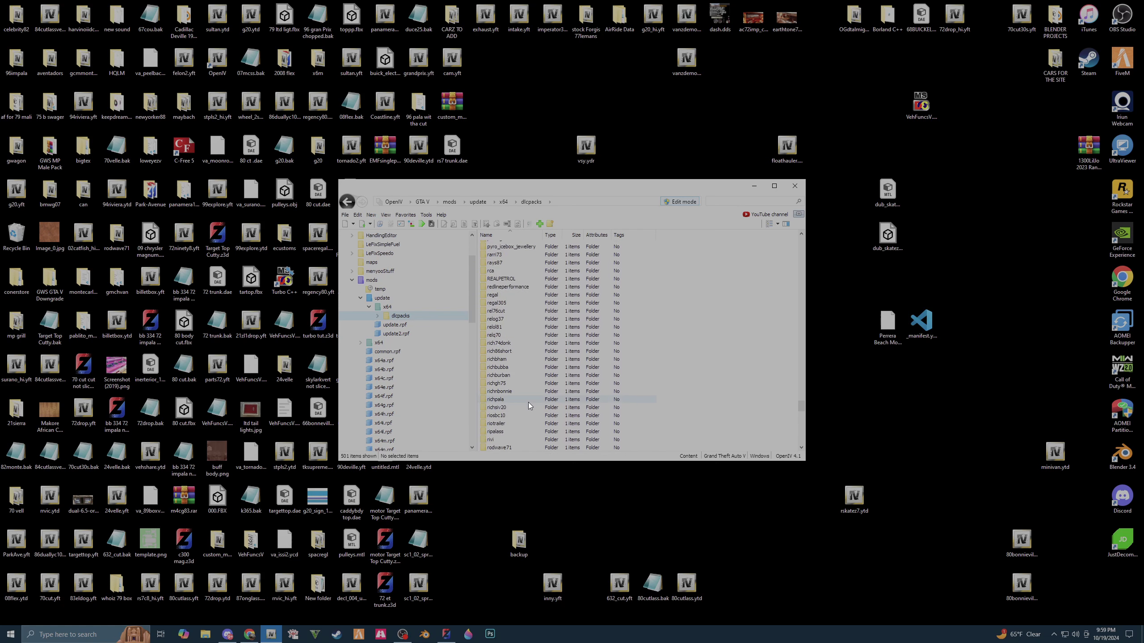
scroll(528, 402, down, 2)
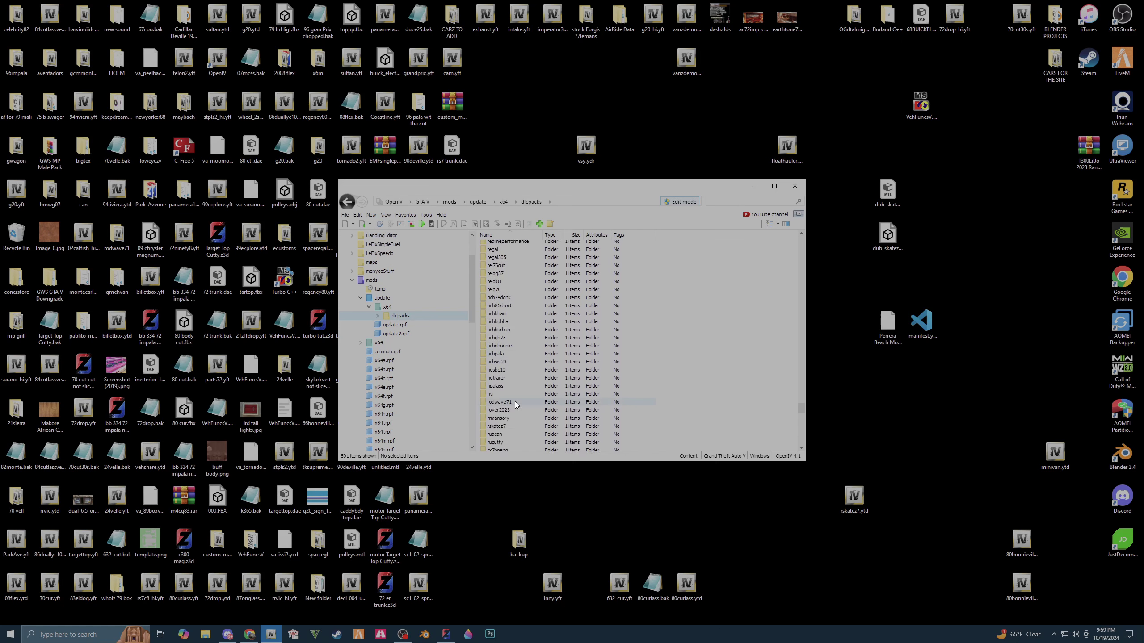
- Open rskatez7 > dlc.rpf > x64 > vehicles.rpf and select rskatez7.ytd
double_click(511, 427)
double_click(529, 253)
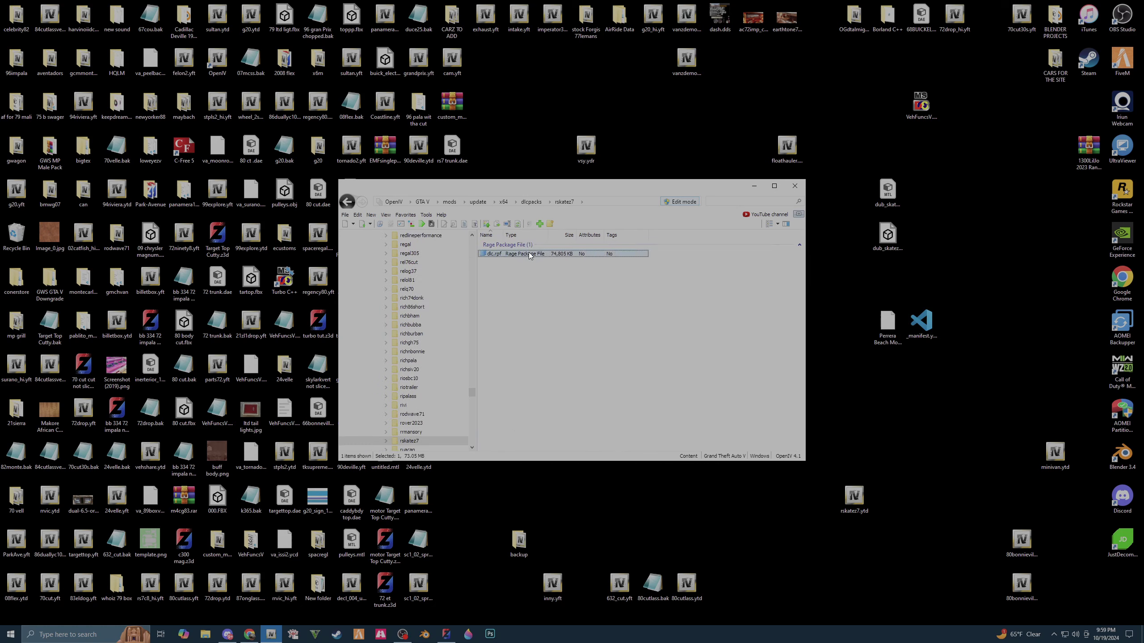
double_click(533, 262)
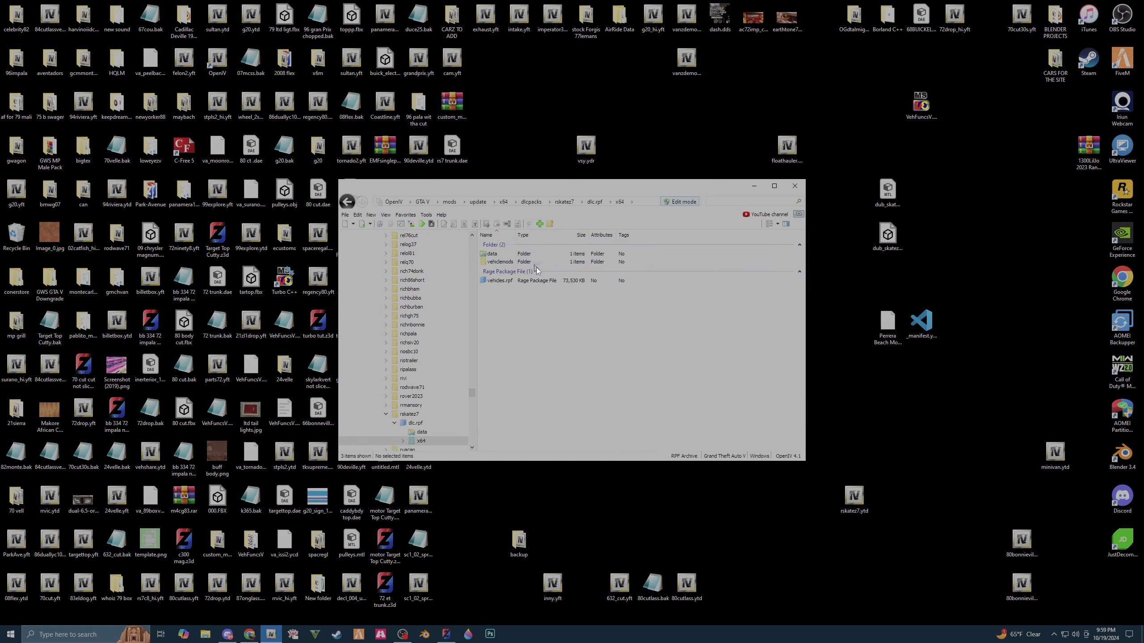
double_click(542, 280)
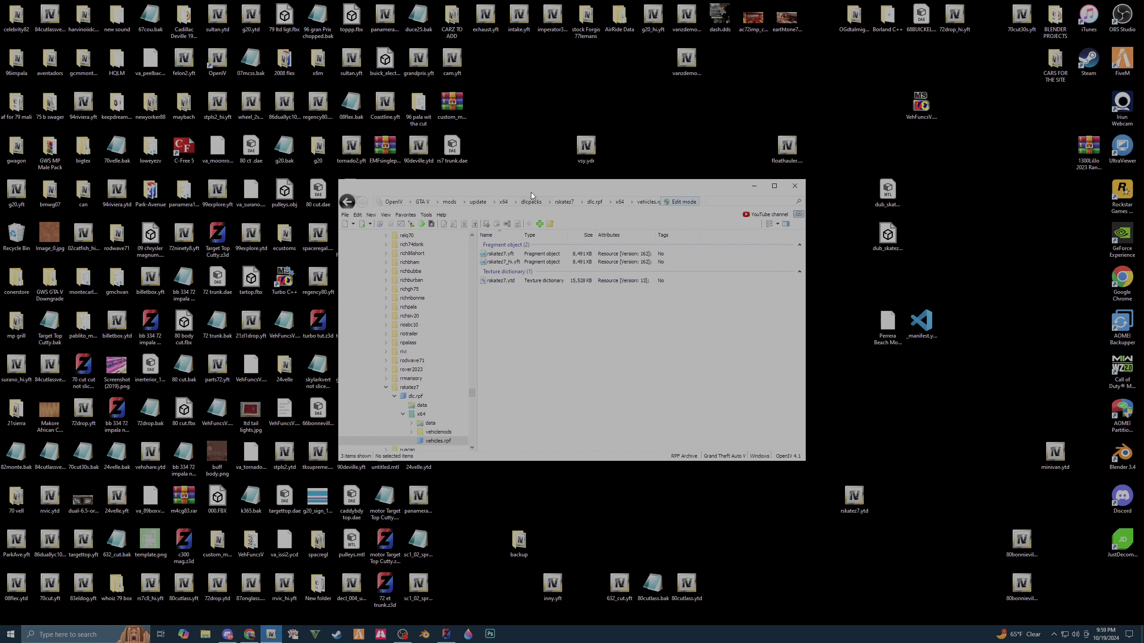
drag(531, 193, 754, 157)
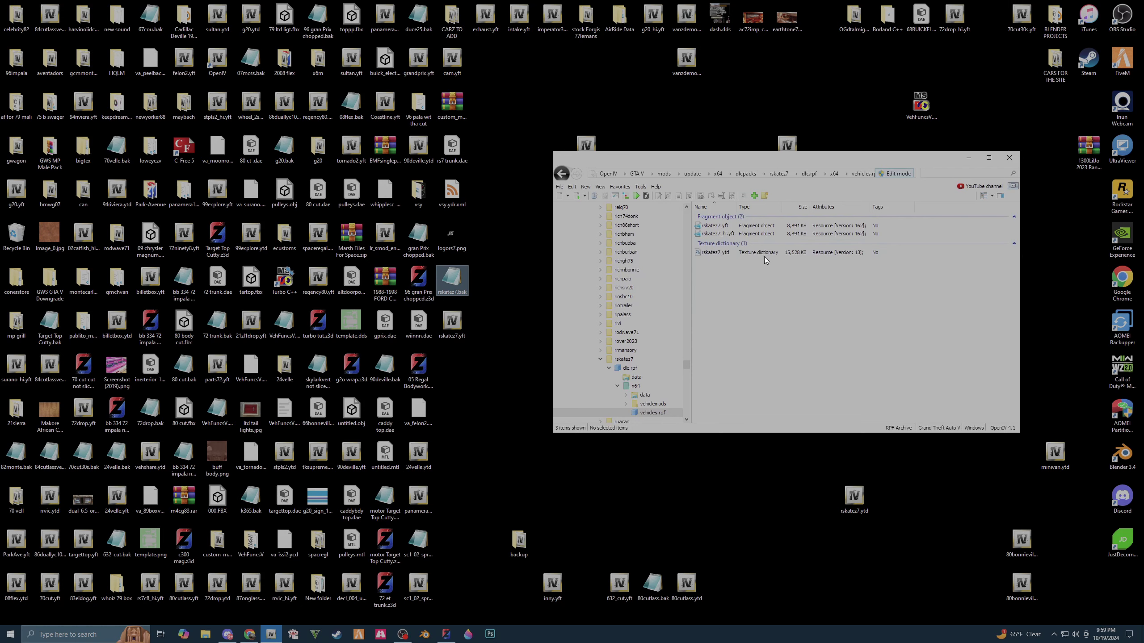
drag(769, 254, 511, 274)
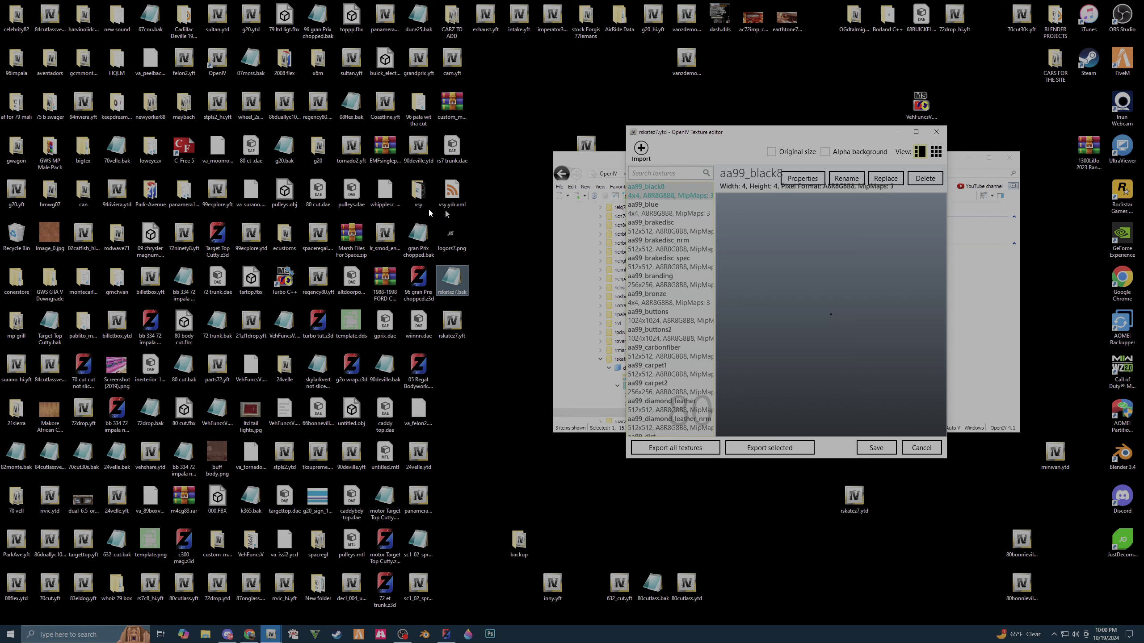
- Drag logors7.png from the desktop into the rskatez7.ytd texture dictionary
mouse_move(452, 237)
mouse_down()
mouse_move(788, 324)
mouse_move(776, 312)
mouse_up()
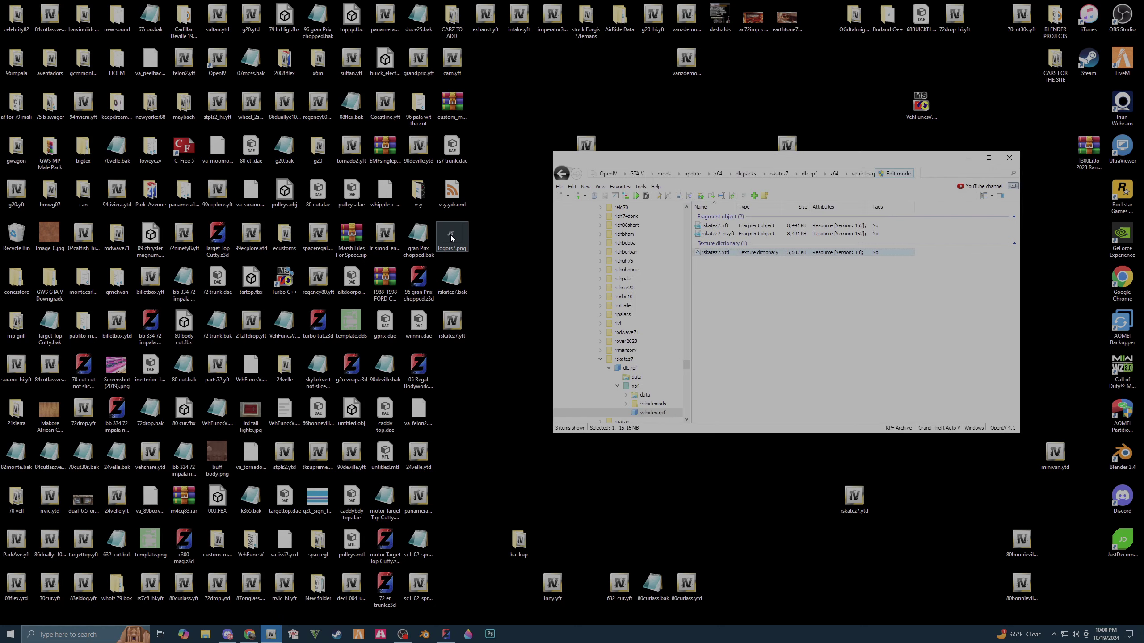
- Replace rskatez7_hi.yft and rskatez7.yft in vehicles.rpf with the desktop exports
right_click(764, 237)
click(789, 326)
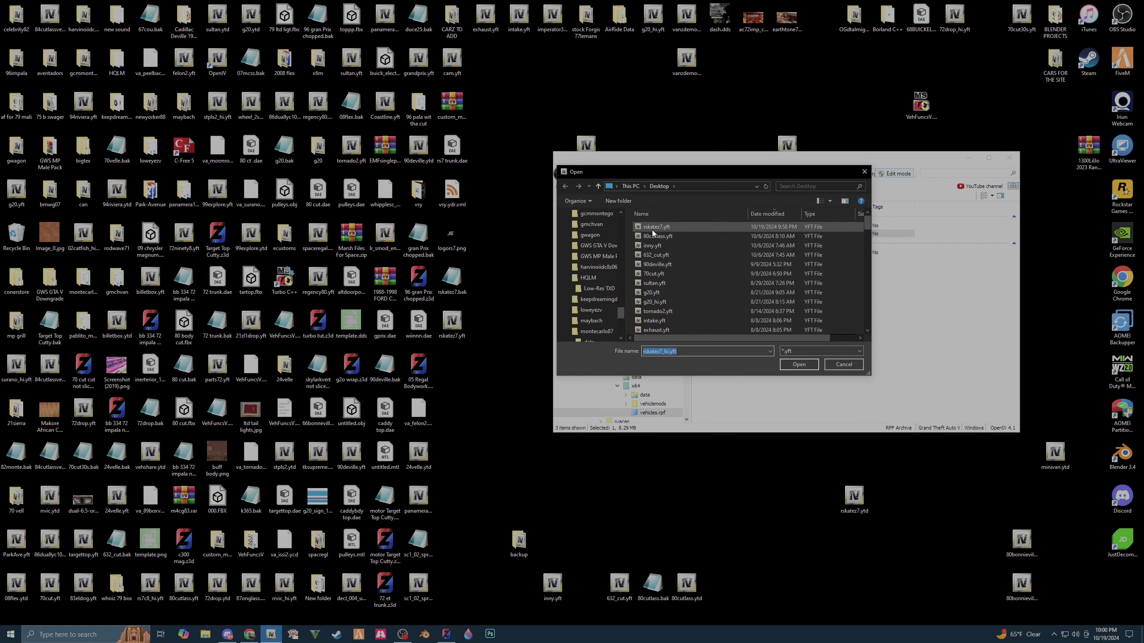
click(793, 365)
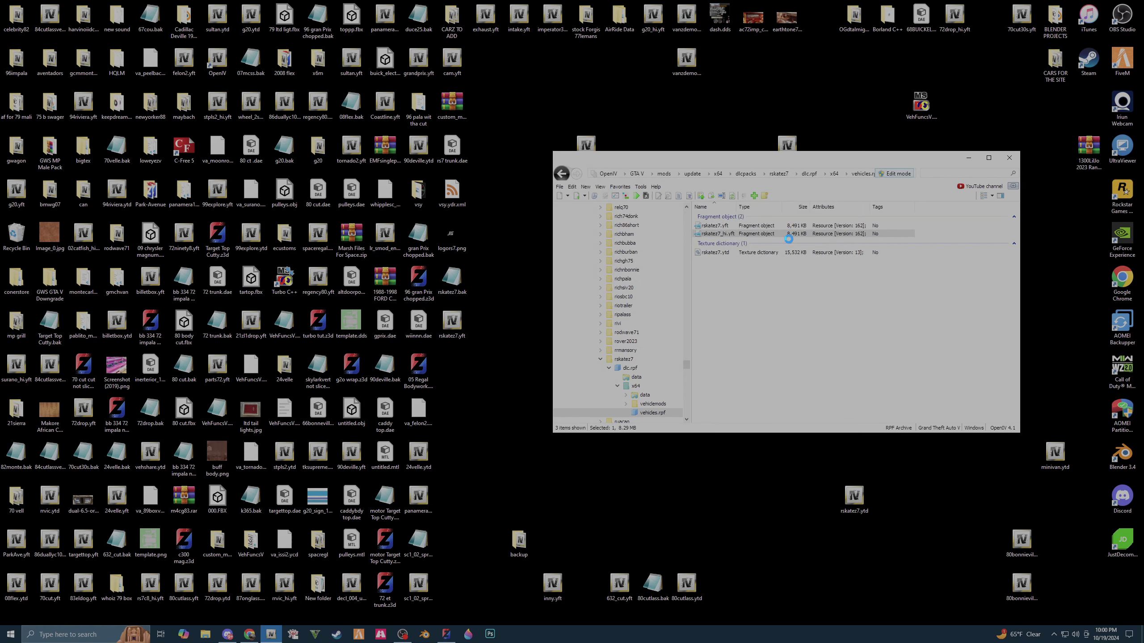
right_click(776, 228)
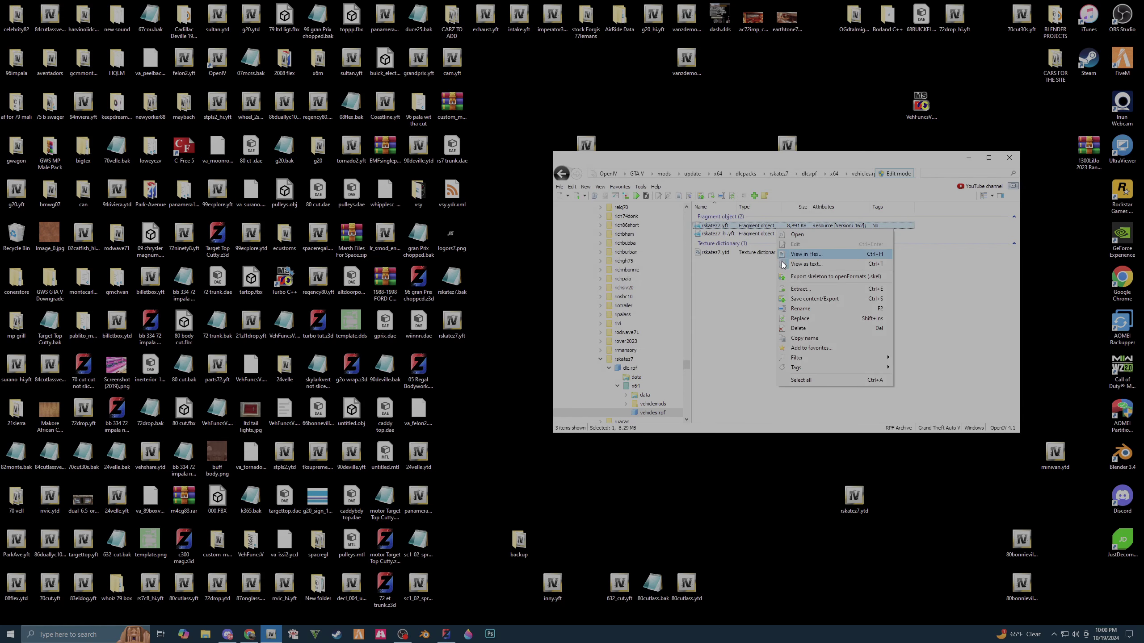
click(798, 318)
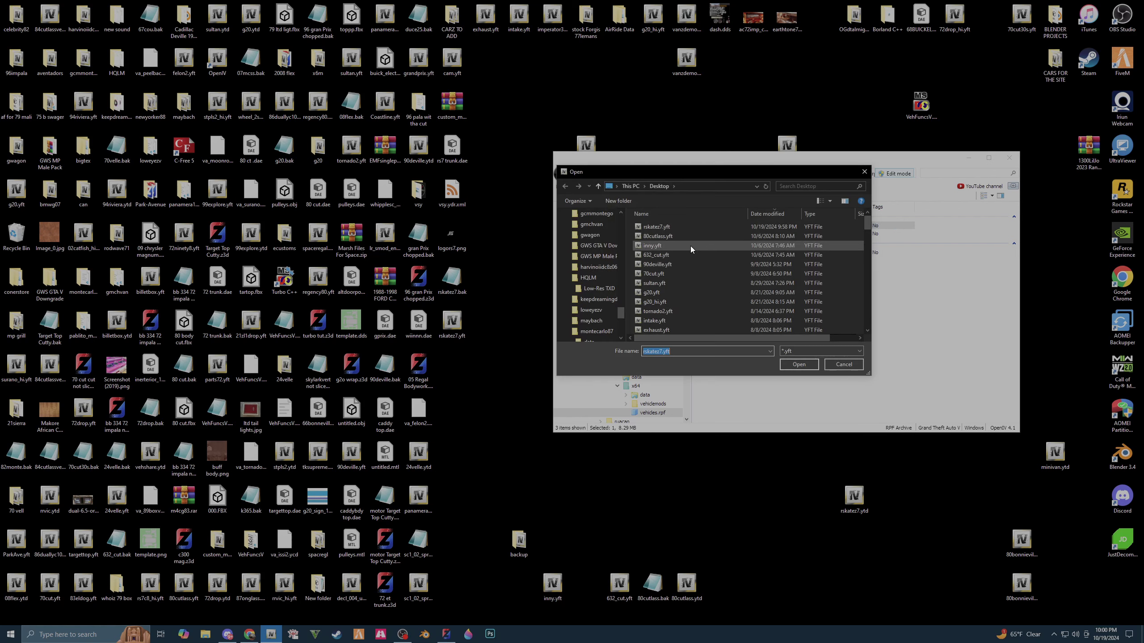
click(683, 227)
click(800, 364)
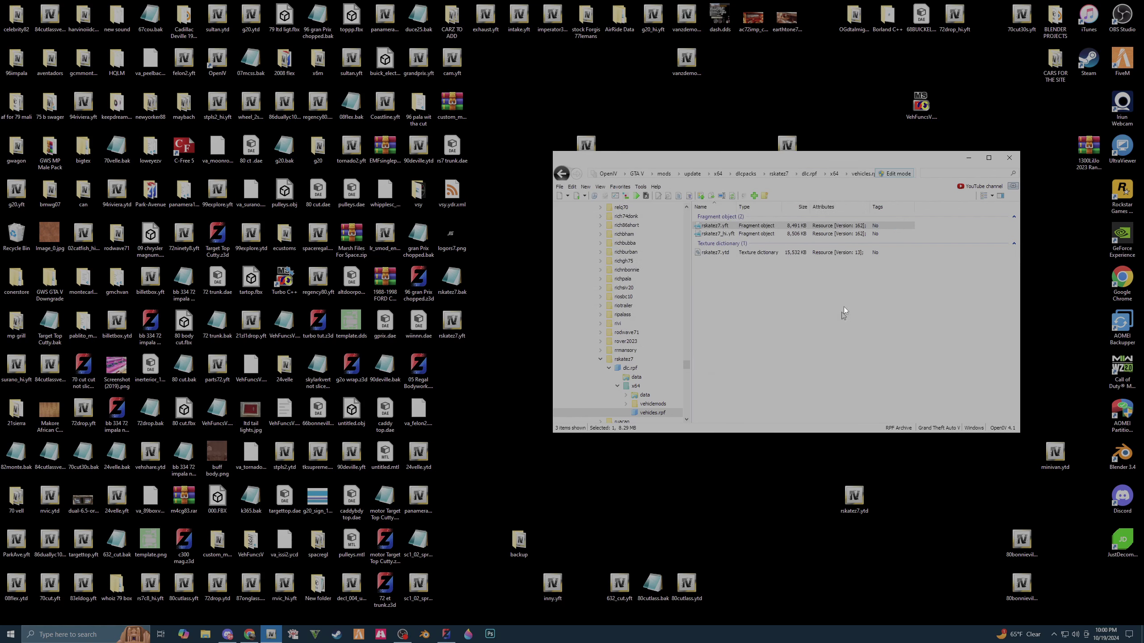
click(815, 233)
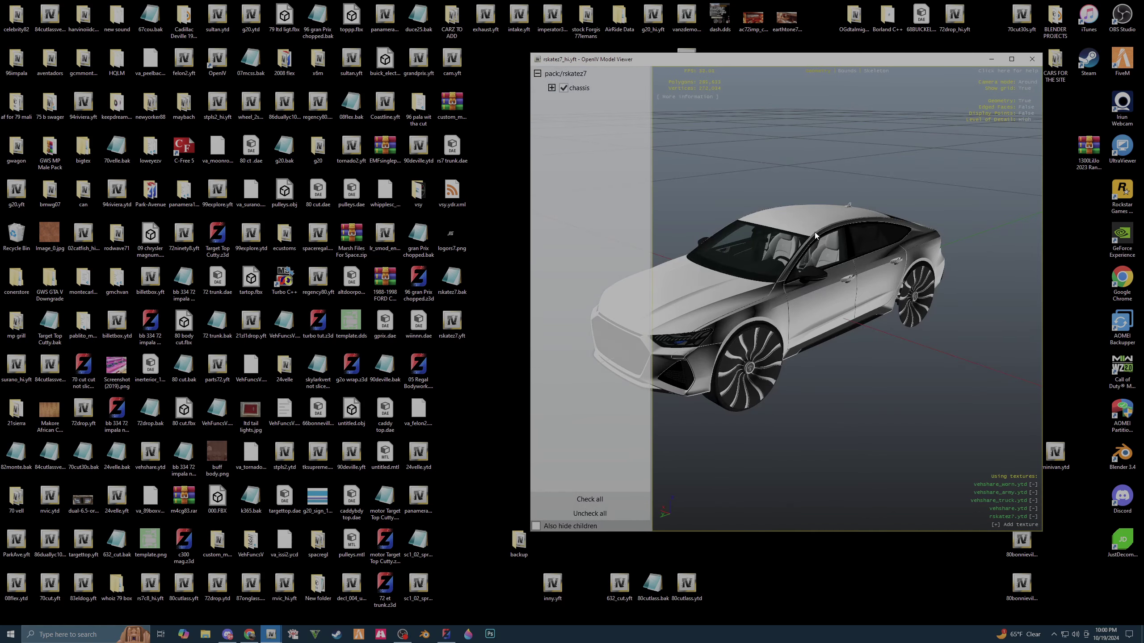
drag(761, 384, 667, 315)
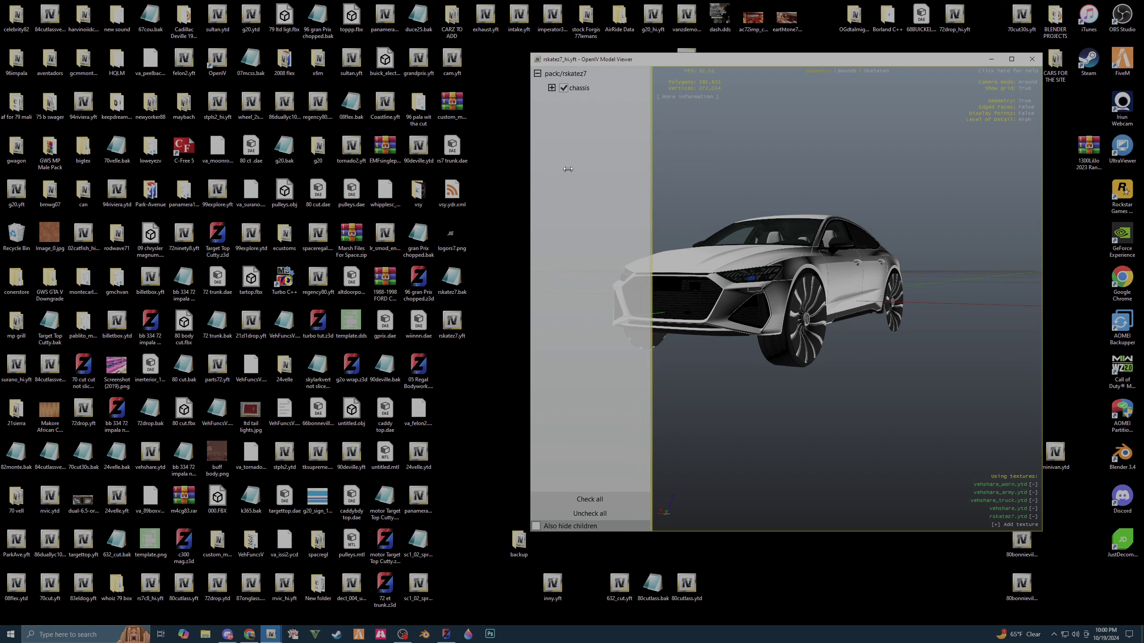
click(552, 88)
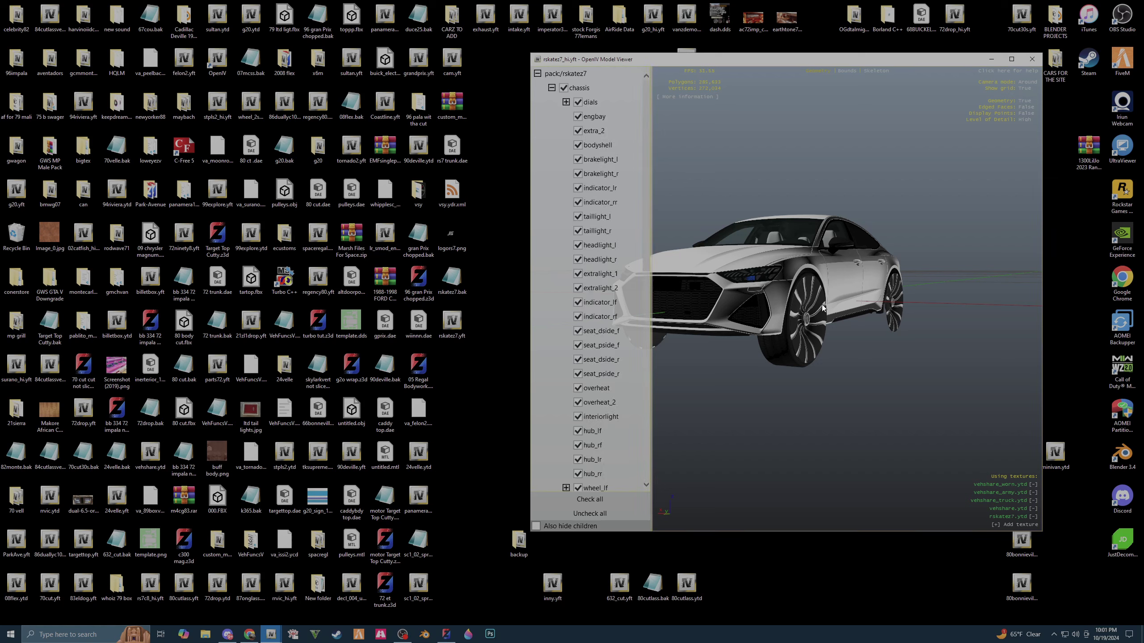
mouse_move(667, 306)
mouse_down()
mouse_move(782, 329)
mouse_move(733, 310)
mouse_move(680, 321)
mouse_move(756, 334)
mouse_move(679, 263)
mouse_up()
scroll(578, 403, down, 3)
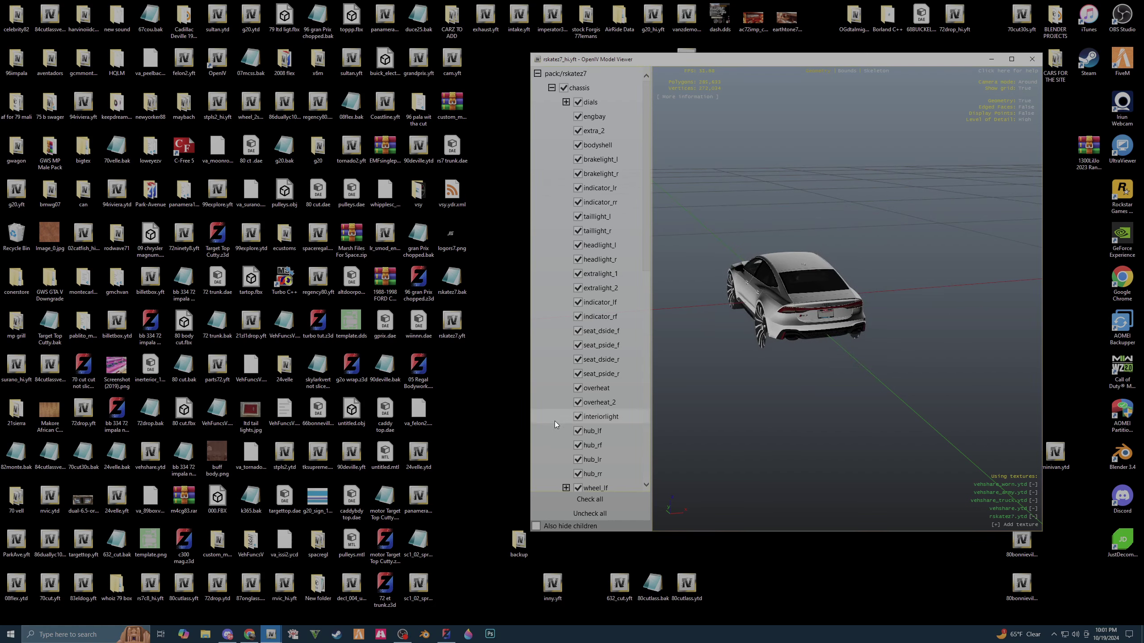
scroll(554, 421, down, 3)
scroll(561, 415, down, 3)
scroll(563, 415, down, 3)
scroll(563, 414, down, 1)
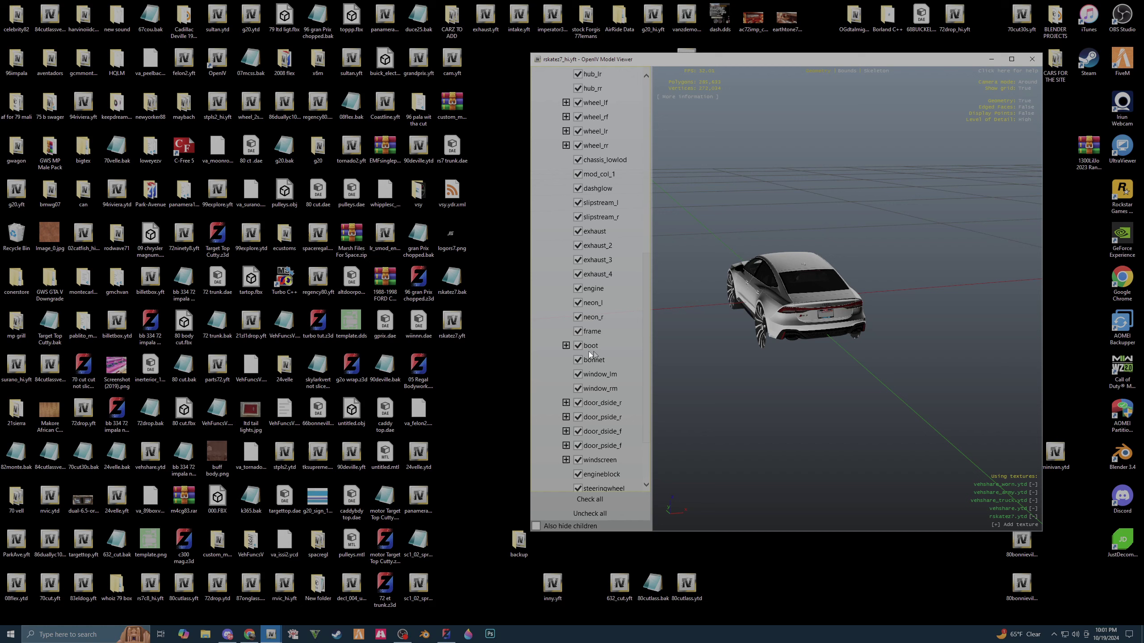
double_click(590, 348)
click(593, 460)
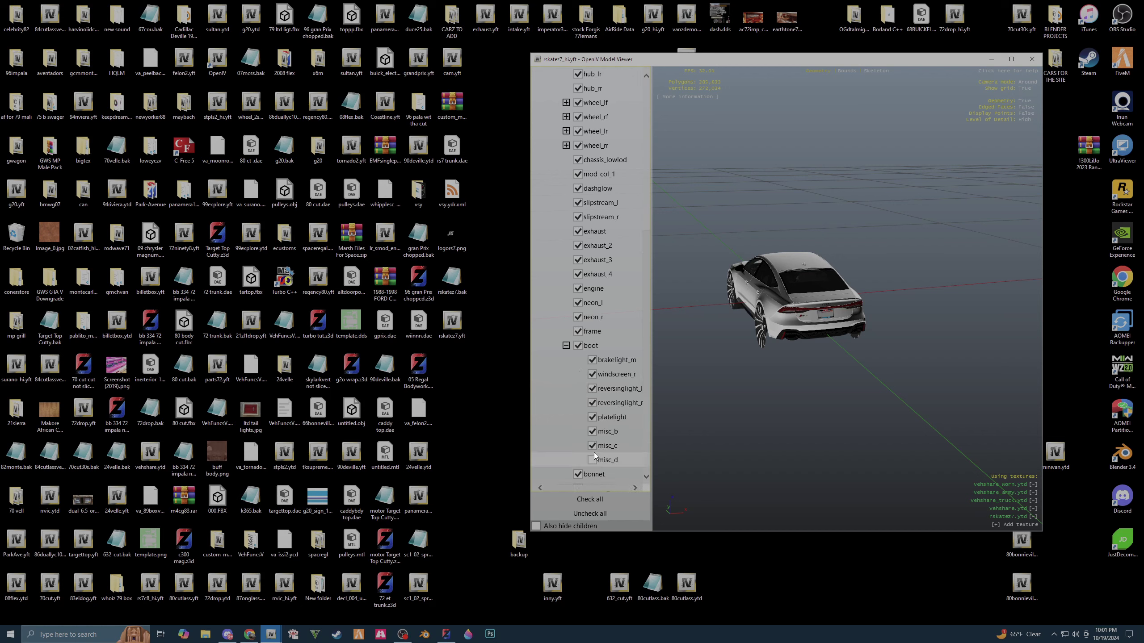
click(592, 431)
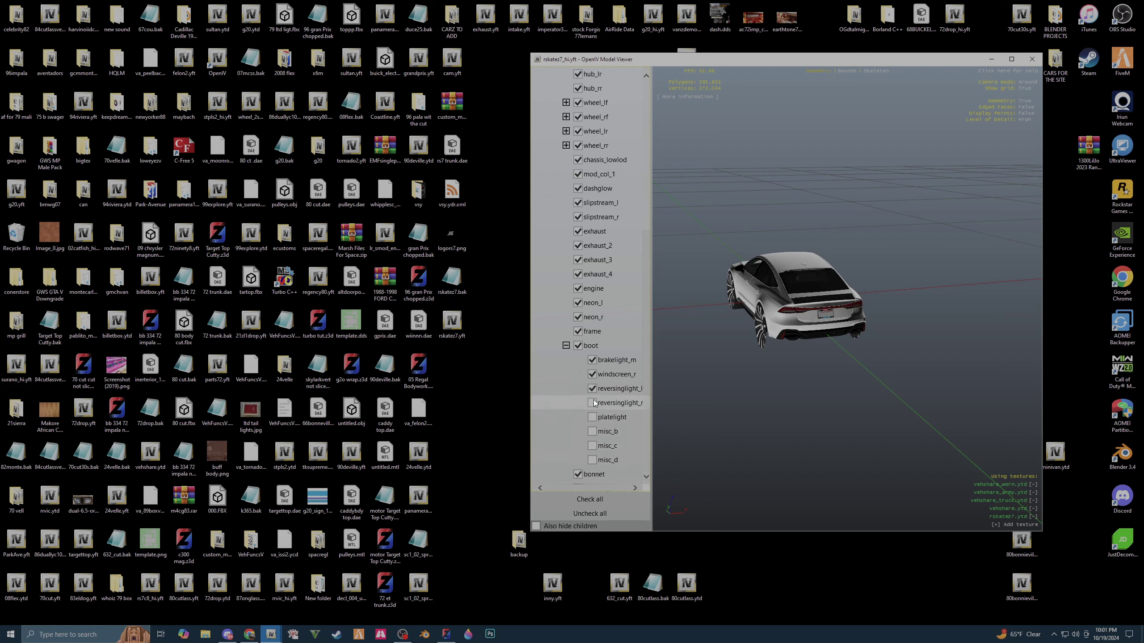
click(592, 403)
click(592, 374)
click(578, 345)
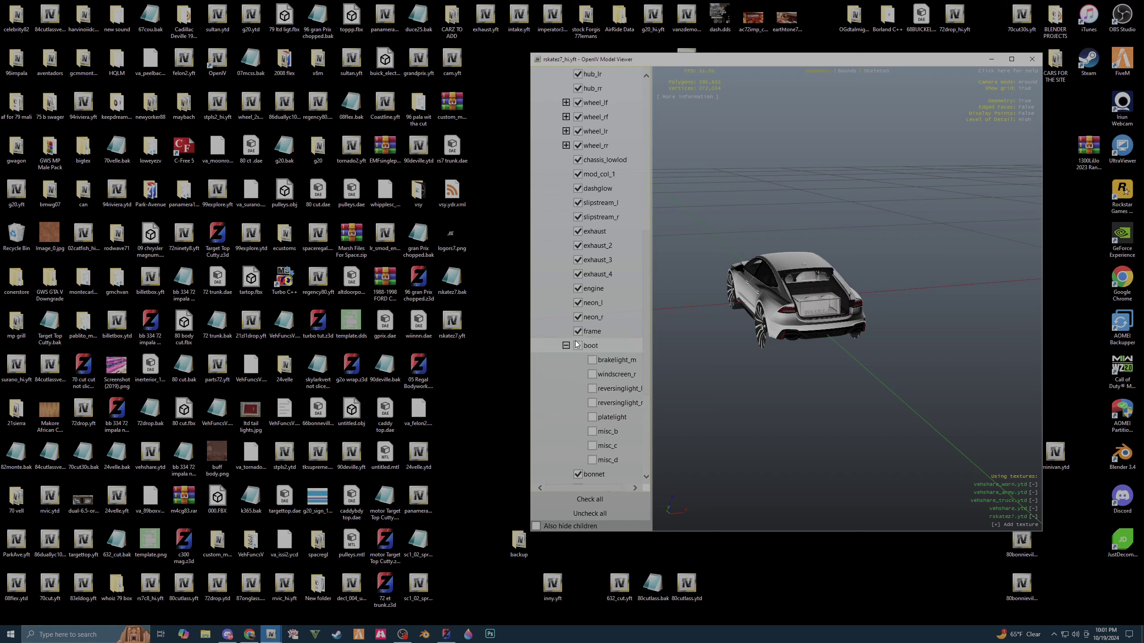
mouse_move(840, 325)
mouse_down()
mouse_move(804, 354)
mouse_move(831, 354)
mouse_move(814, 336)
mouse_move(830, 335)
mouse_up()
scroll(830, 326, up, 5)
scroll(849, 343, up, 3)
scroll(834, 343, up, 2)
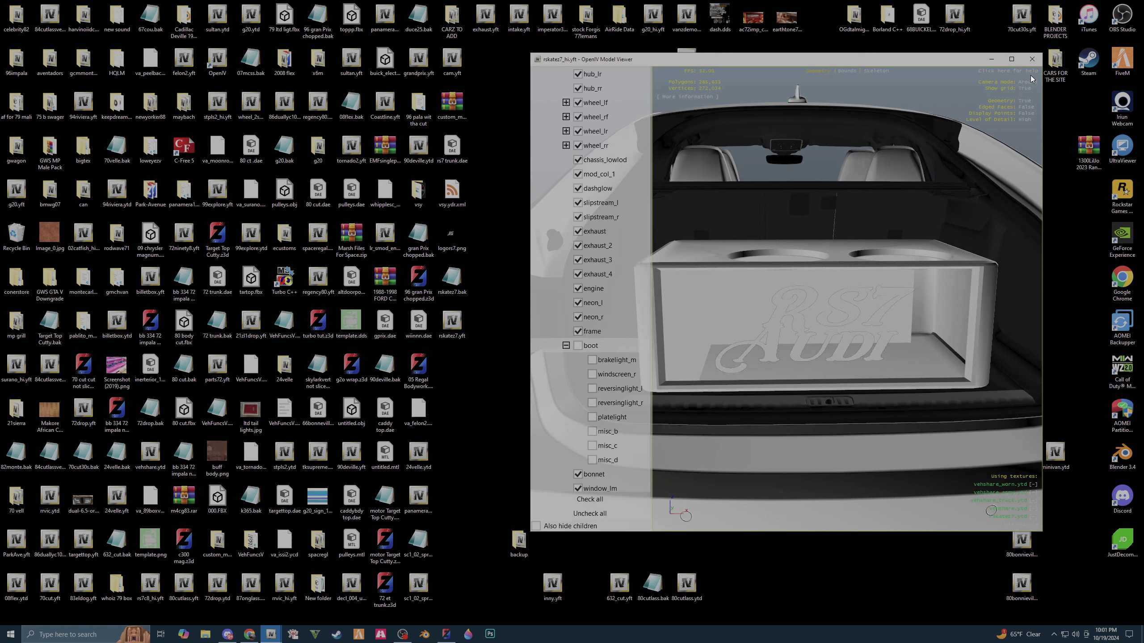
click(1031, 59)
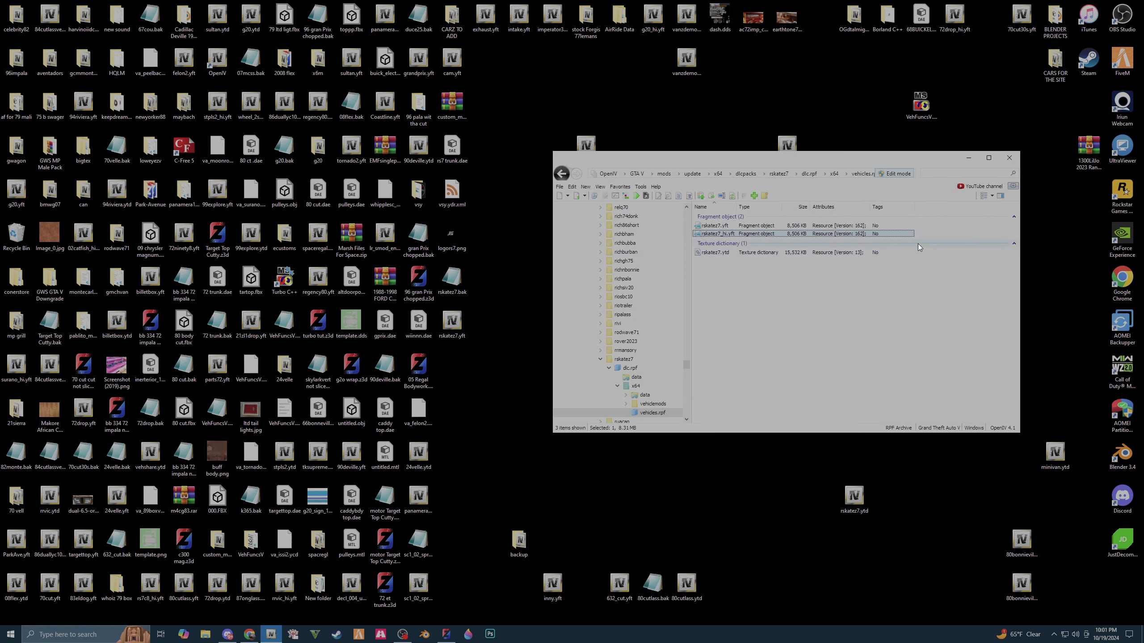
- Minimize OpenIV and launch Grand Theft Auto V into Story Mode
click(969, 157)
drag(518, 451, 558, 477)
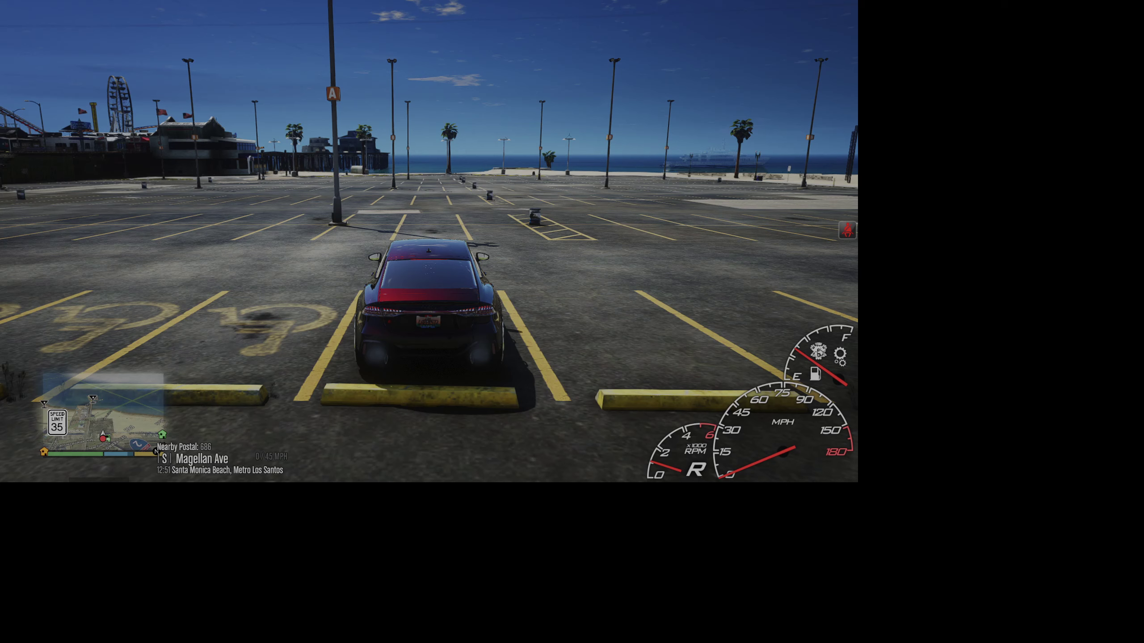
- Bring up the radio wheel, then hide the HUD with the RS7 parked at Santa Monica Beach
key(q)
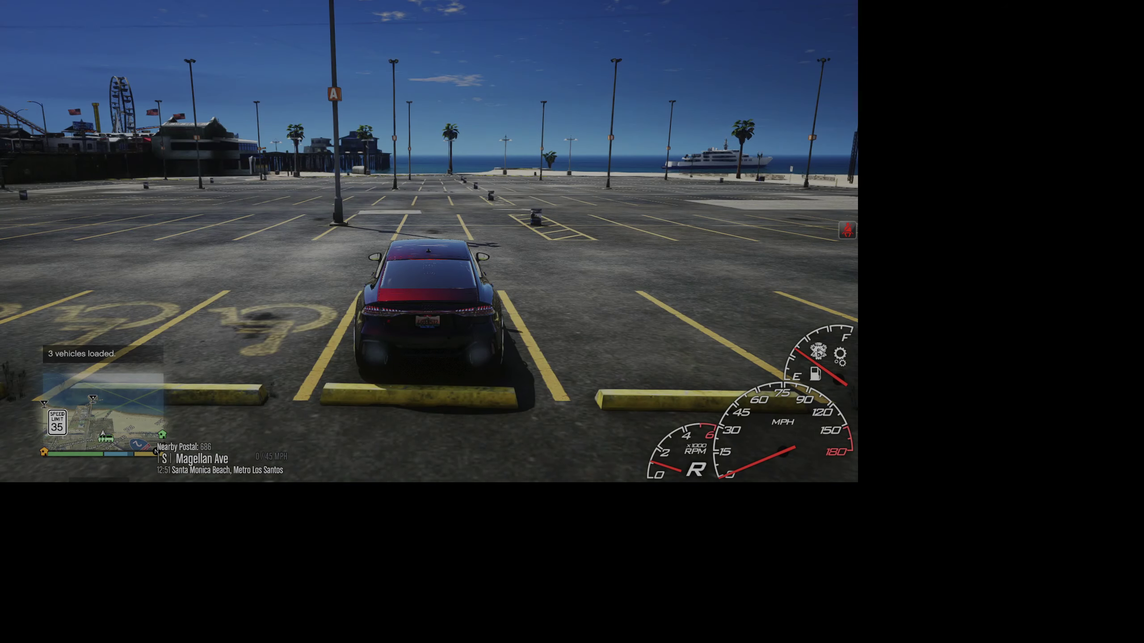
key(Escape)
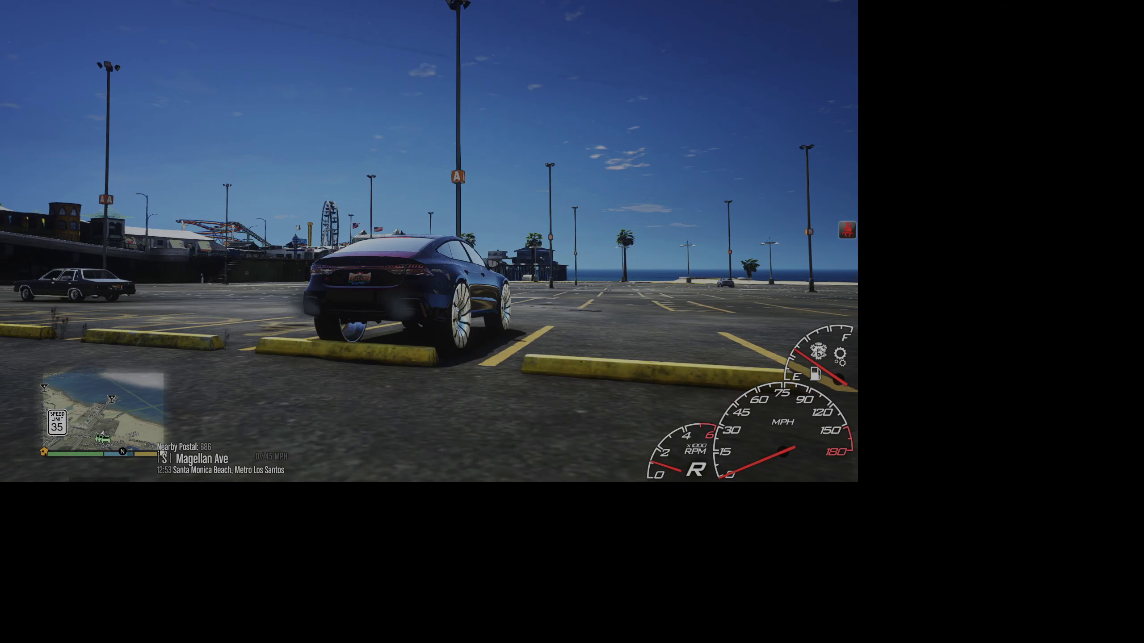
- Open the Audi's trunk through the trainer's Vehicle Doors and Windows menu
key(F3)
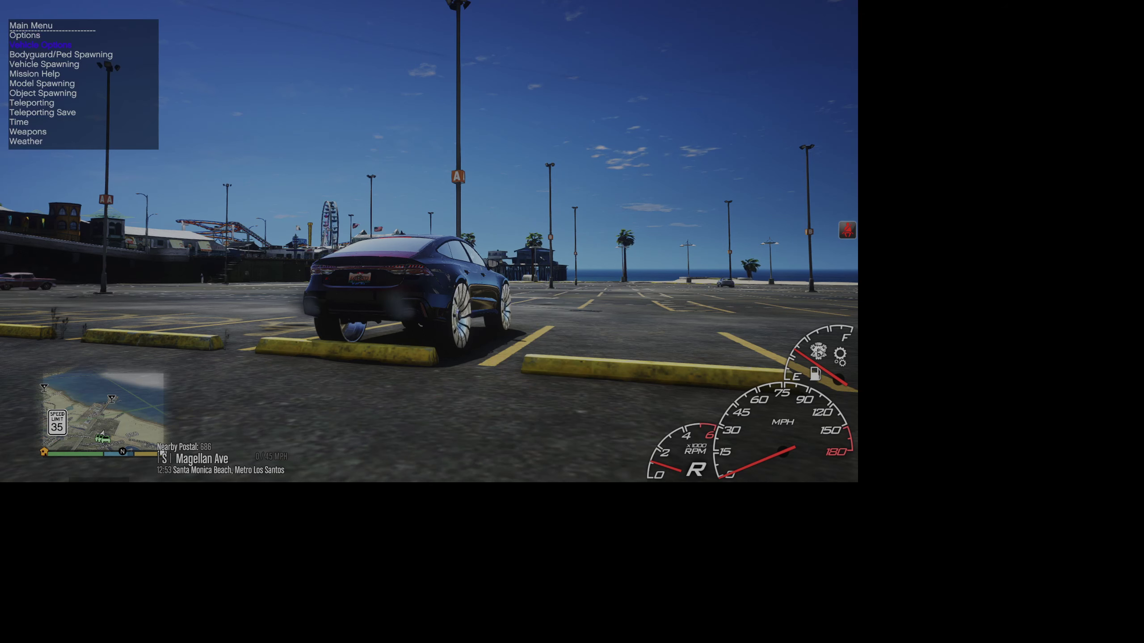
key(Return)
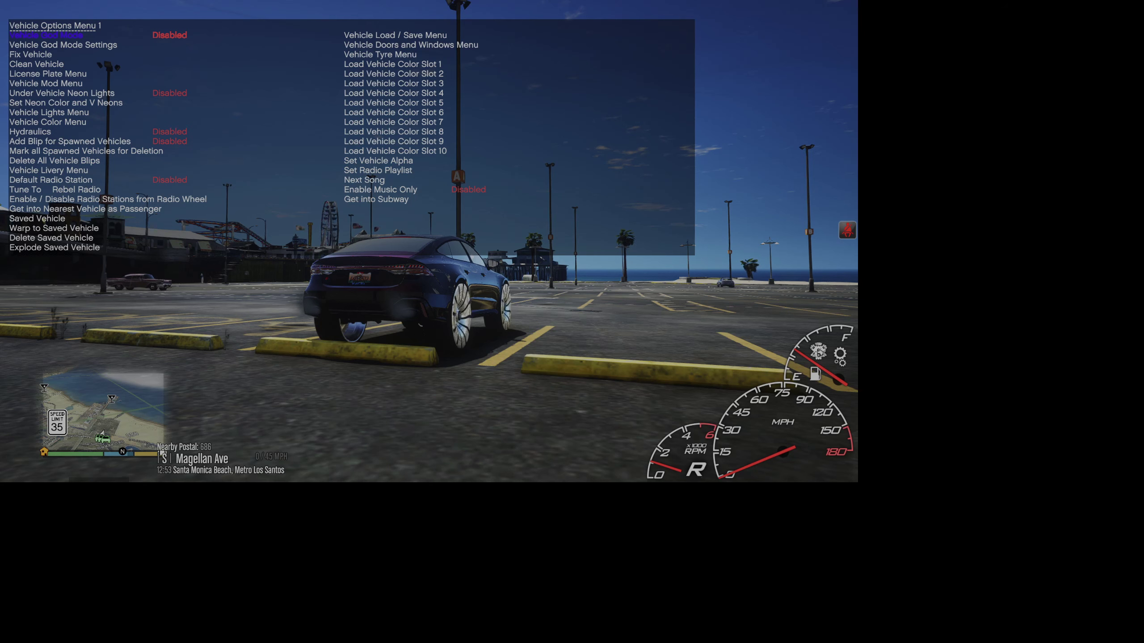
key(Up)
key(Up)
key(Up)
key(Up)
key(Up)
key(Up)
key(Up)
key(Up)
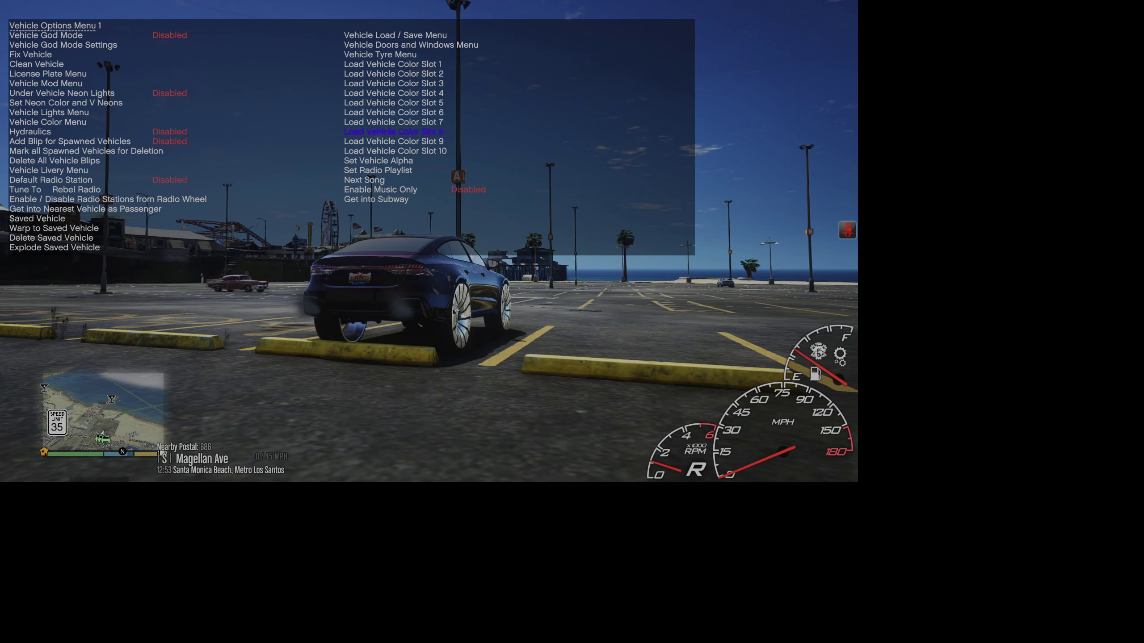
key(Up)
key(Up)
key(Up)
key(Up)
key(Up)
key(Up)
key(Up)
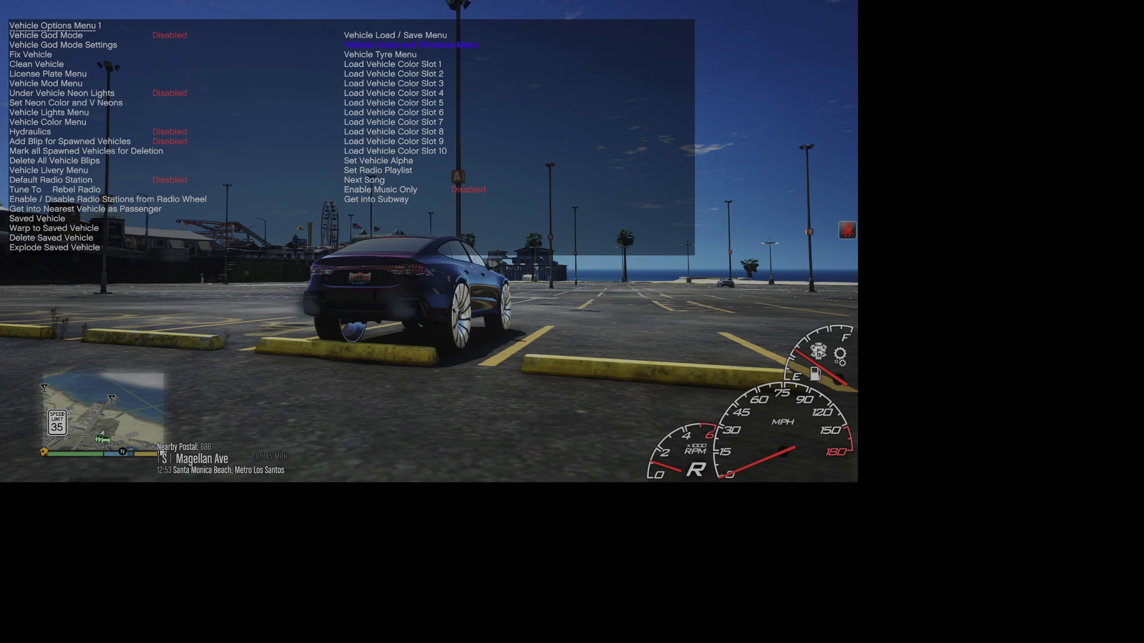
key(Return)
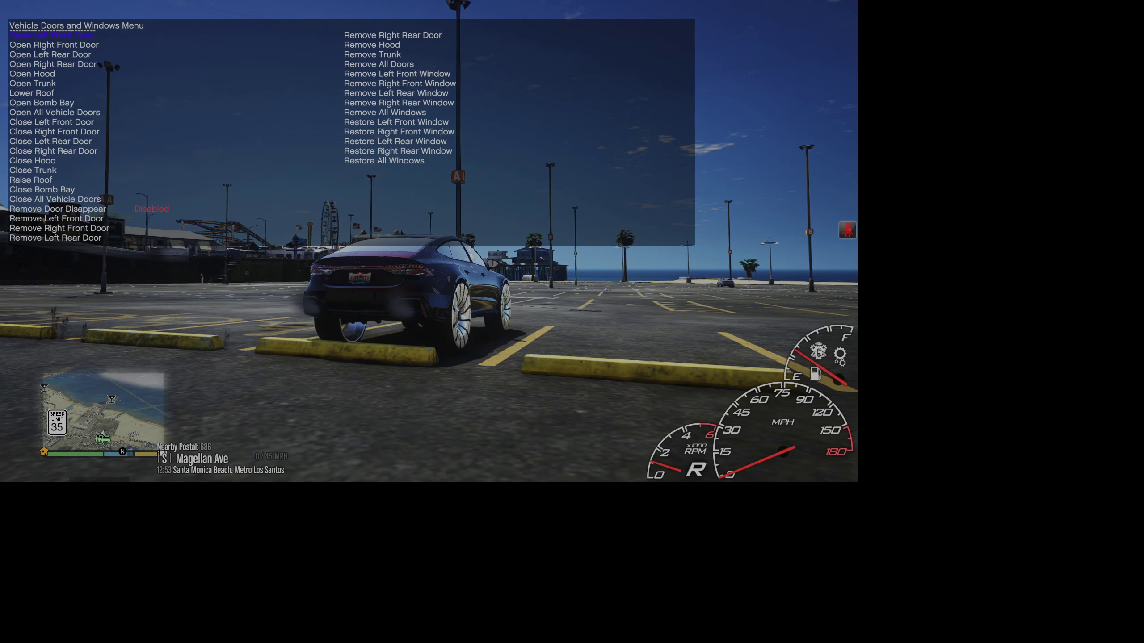
key(Down)
key(Down)
key(Down)
key(Down)
key(Down)
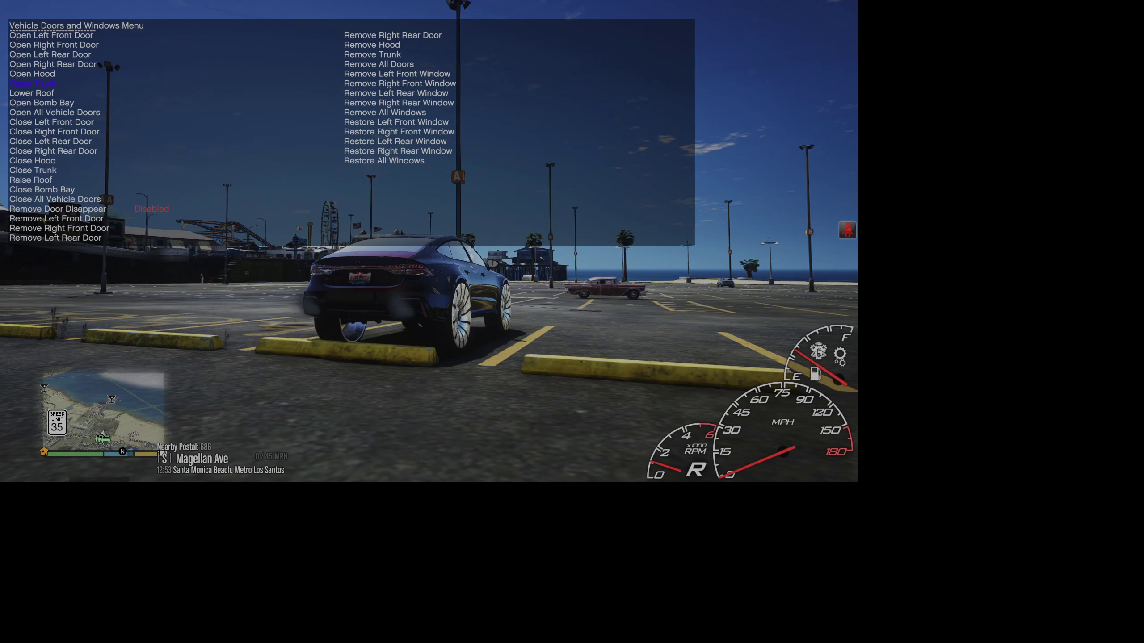
key(Return)
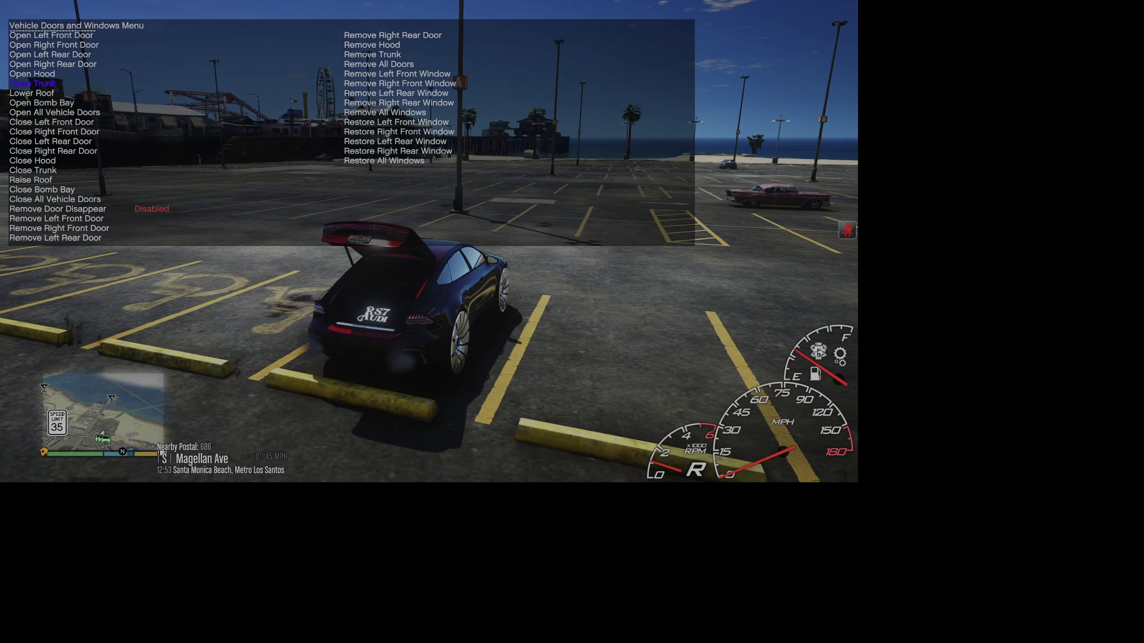
- Back out of the trainer menus and reverse the car slightly
key(BackSpace)
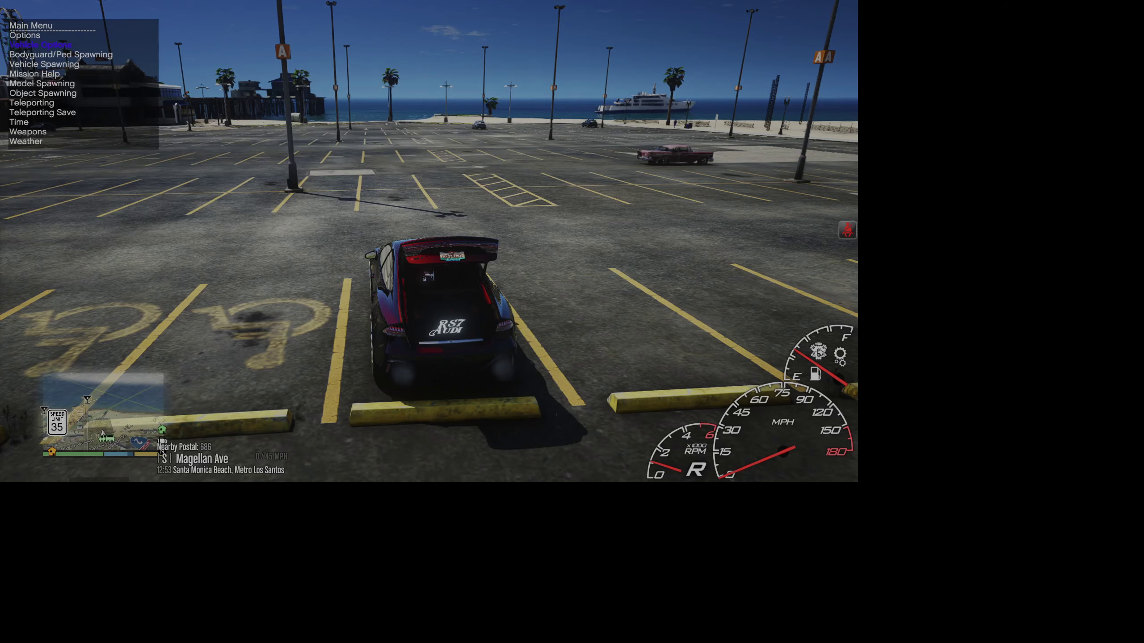
key(BackSpace)
key(w)
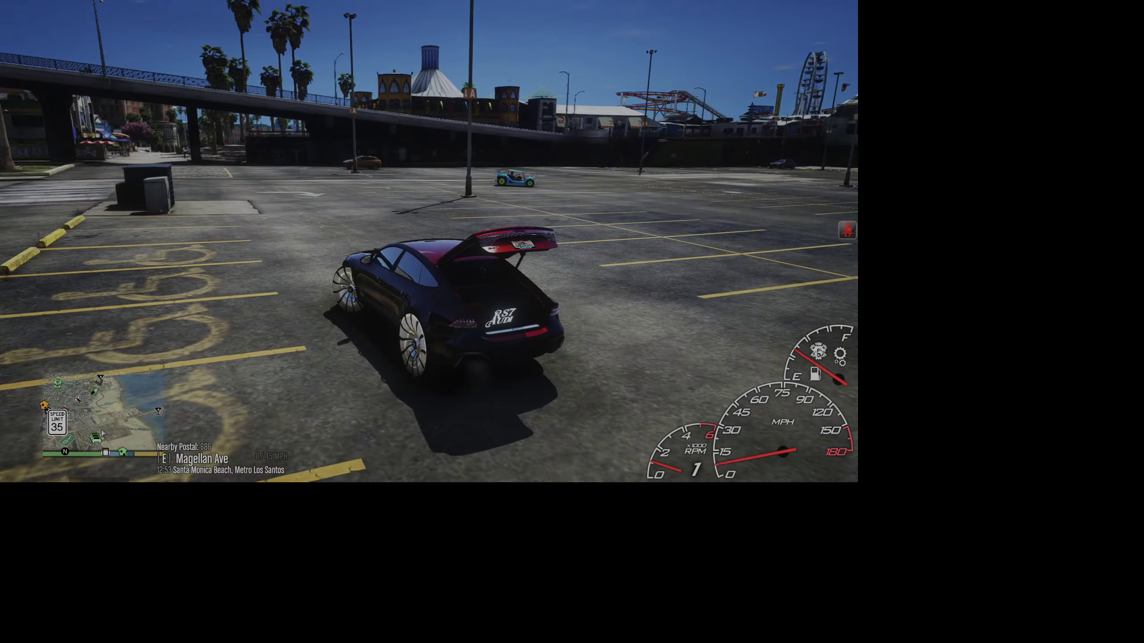
key(s)
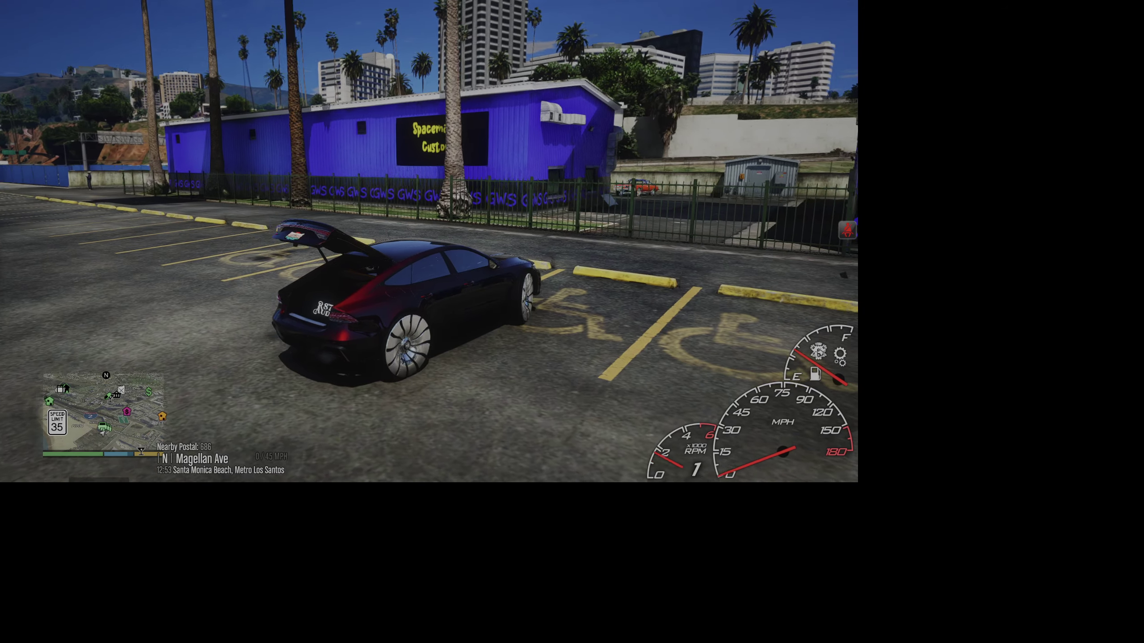
- Nudge the car into place, then inspect the open trunk on foot in first-person view
key(w)
key(e)
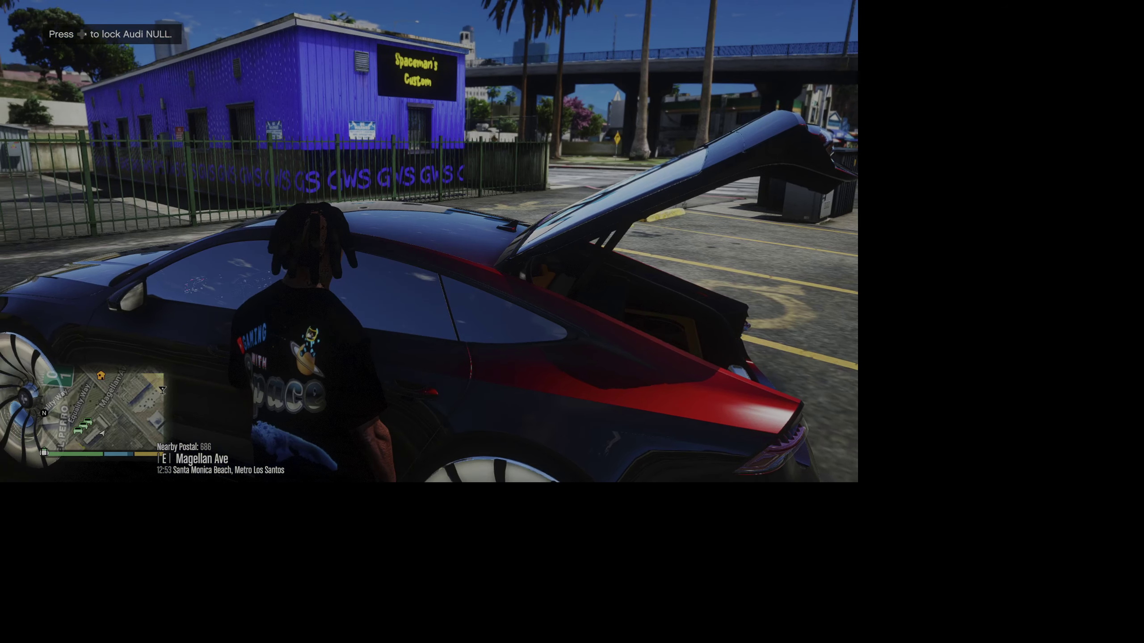
key(v)
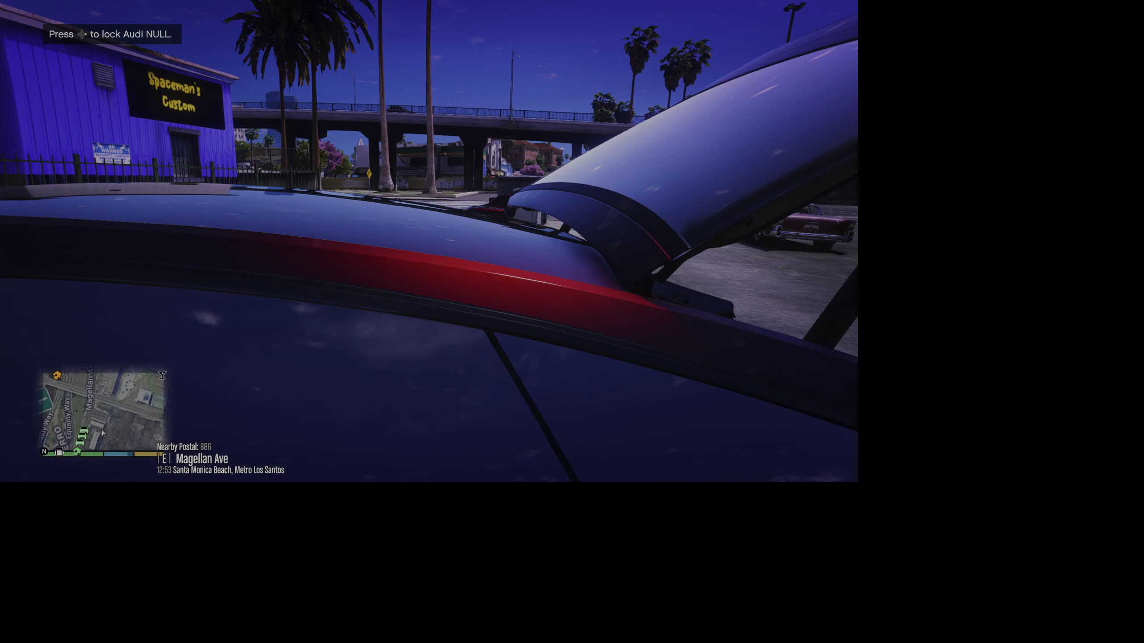
key(s)
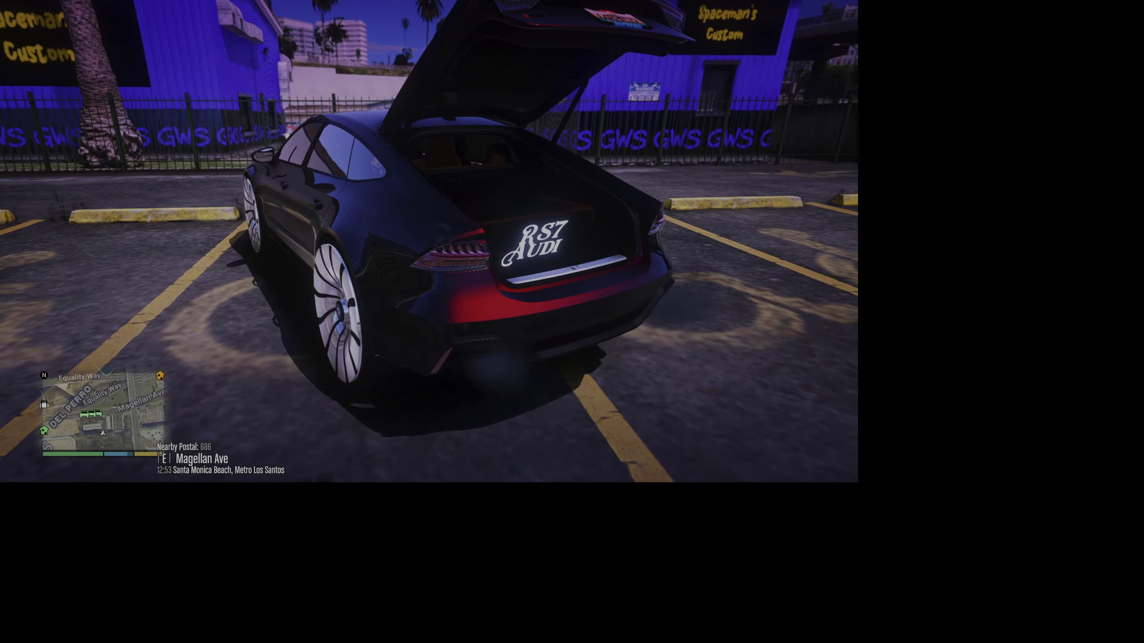
key(w)
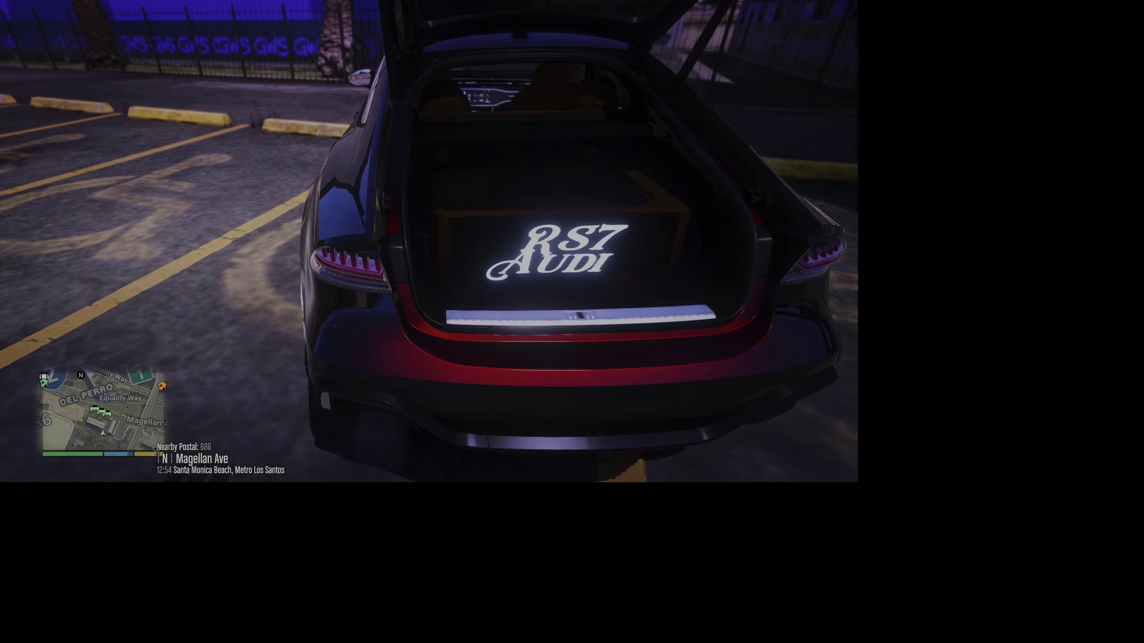
key(w)
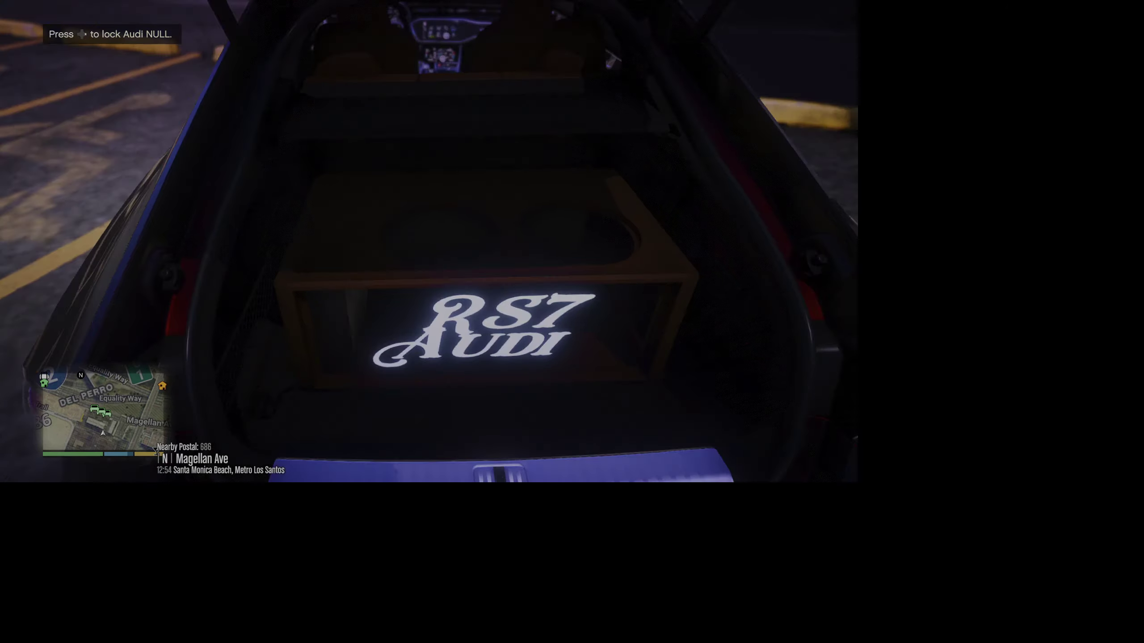
key(s)
key(a)
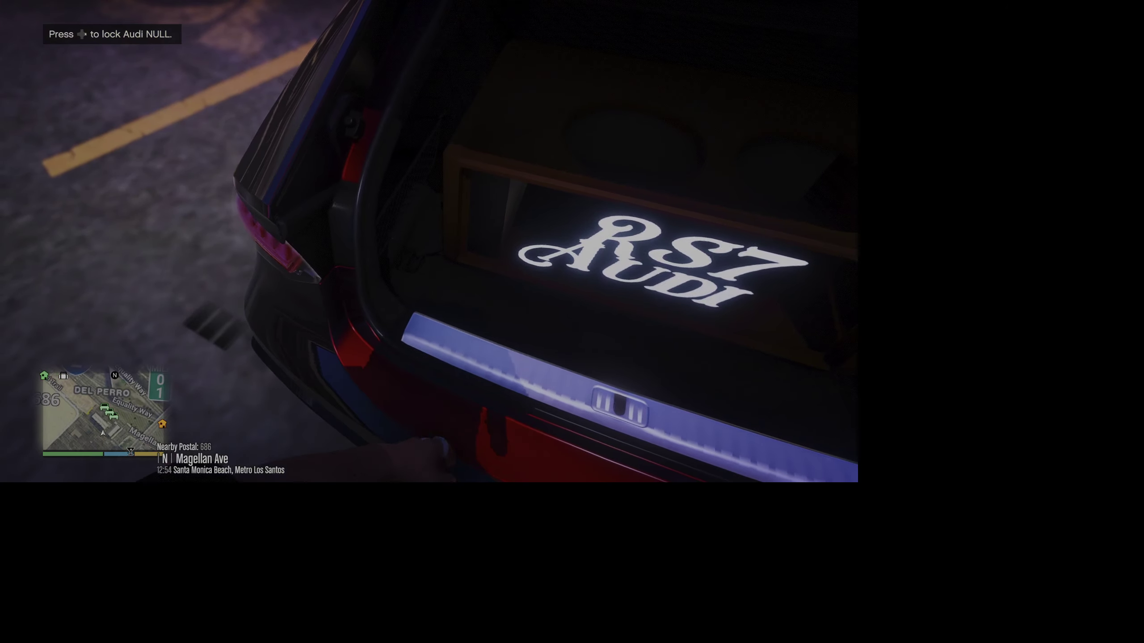
key(d)
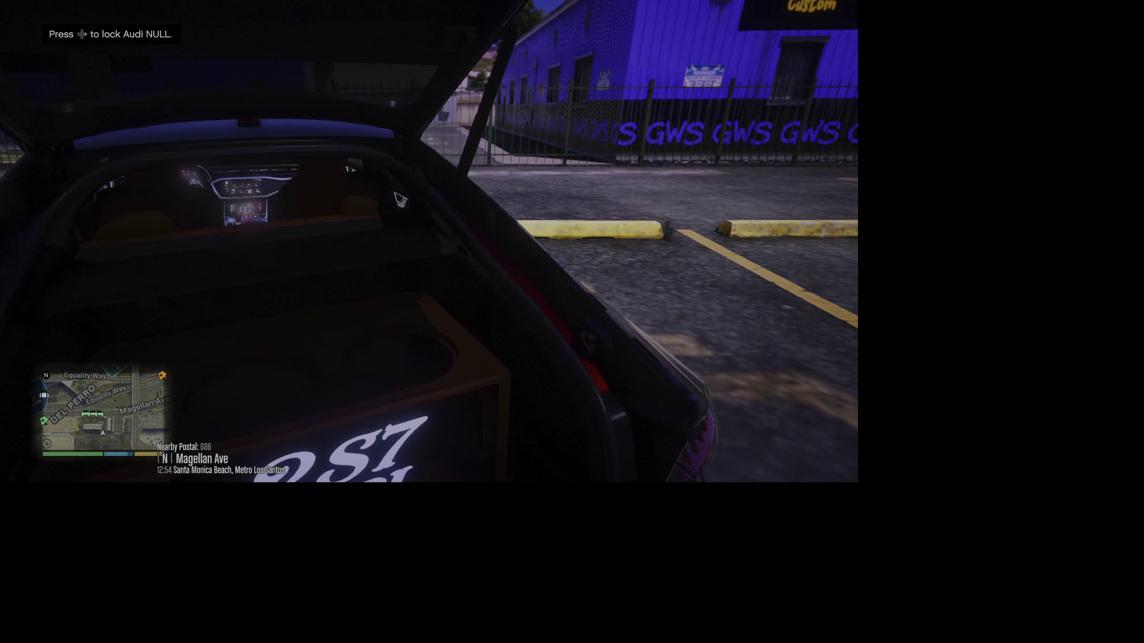
key(s)
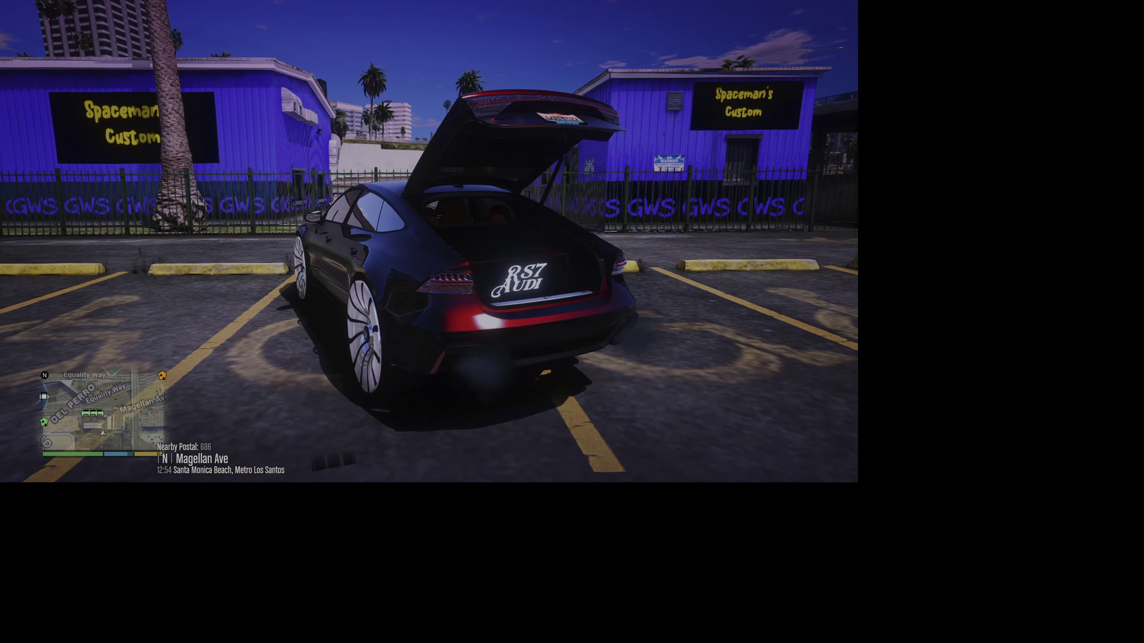
- Fly the freecam into the trunk to inspect the subwoofer box's speaker holes
key(F5)
key(h)
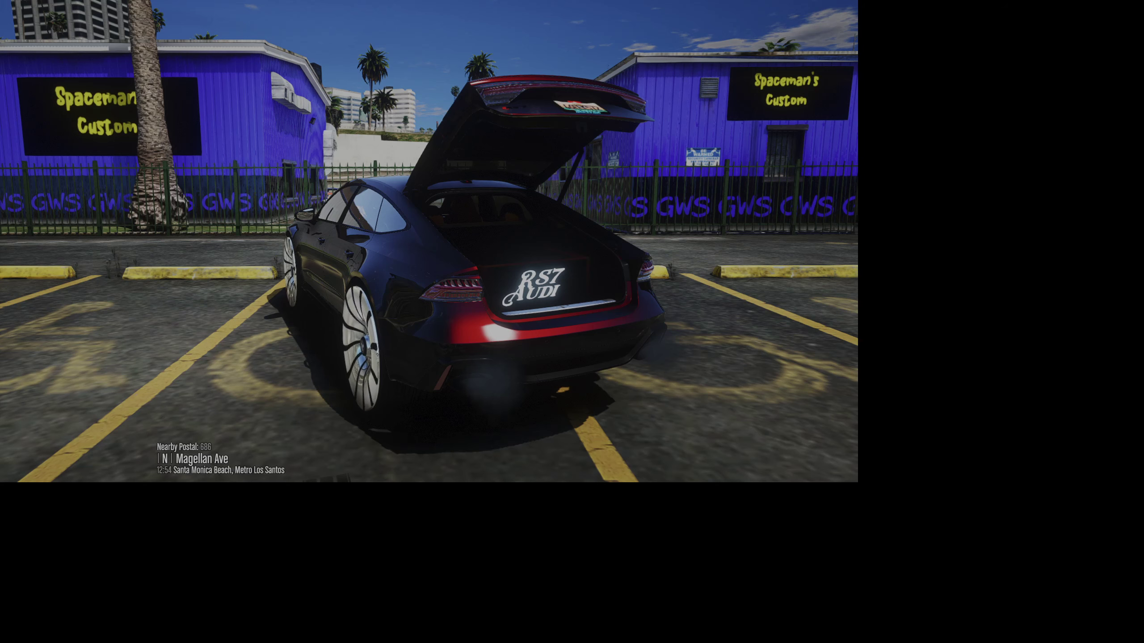
key(w)
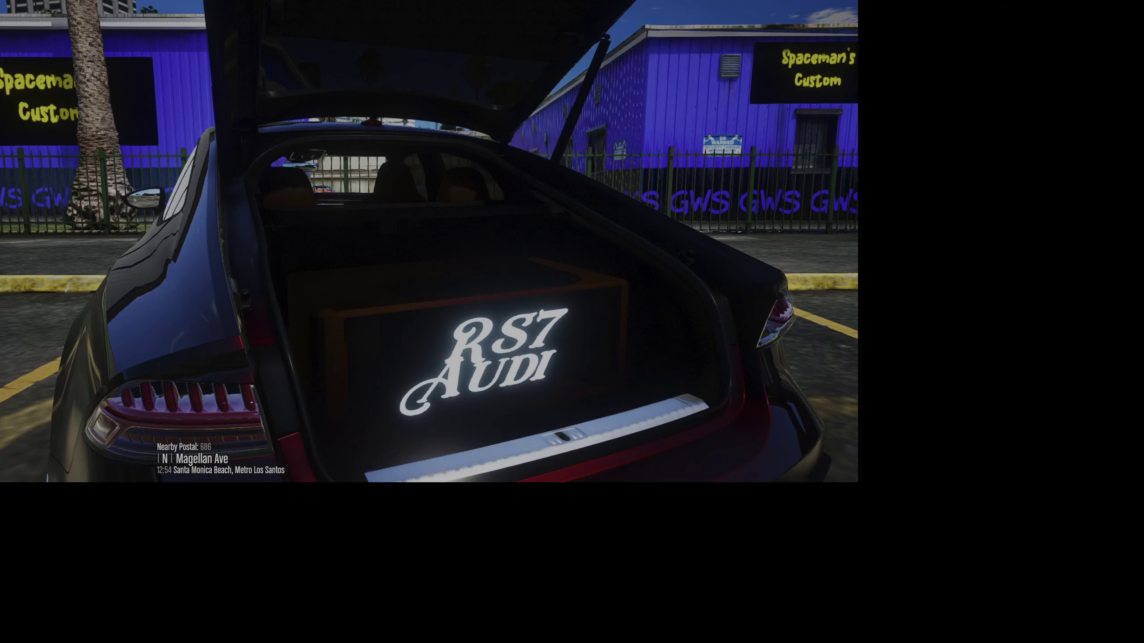
key(w)
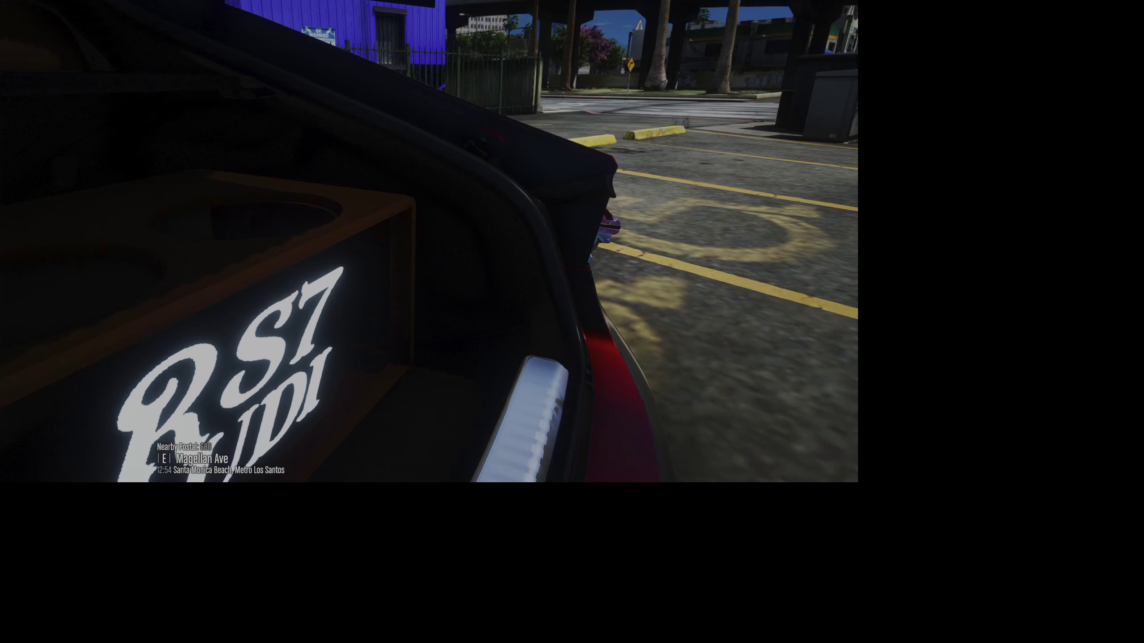
key(w)
key(a)
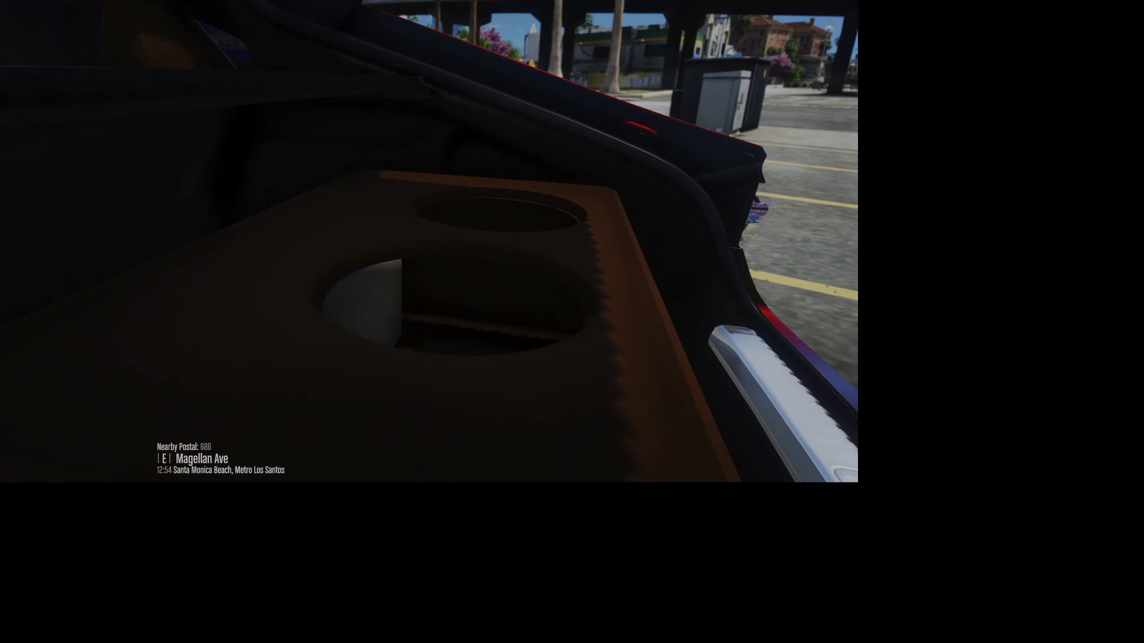
key(s)
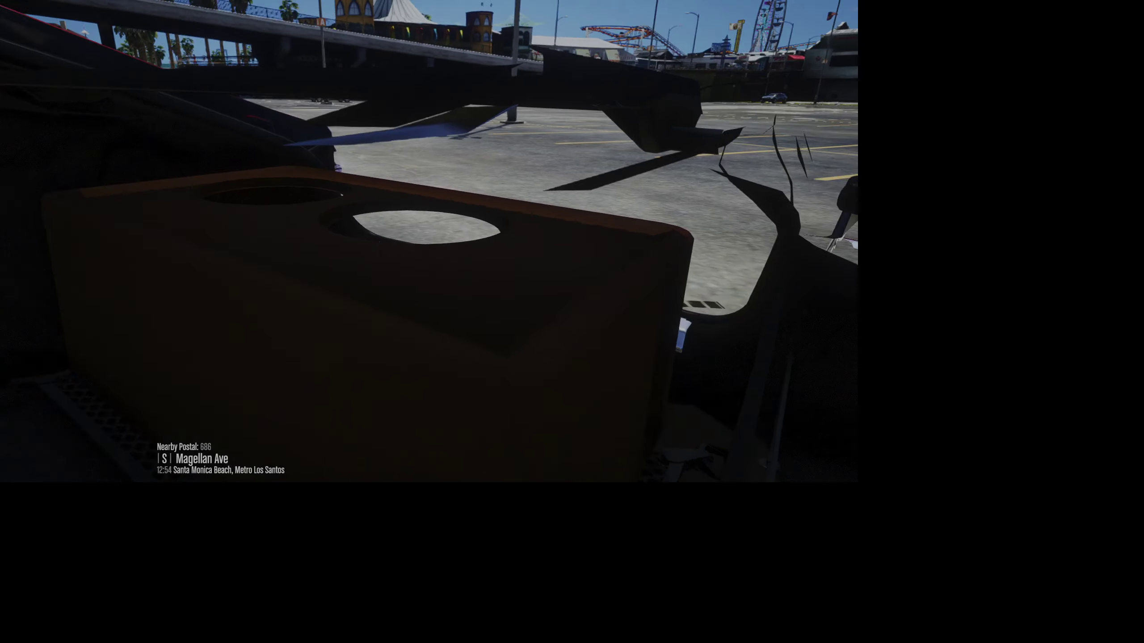
key(w)
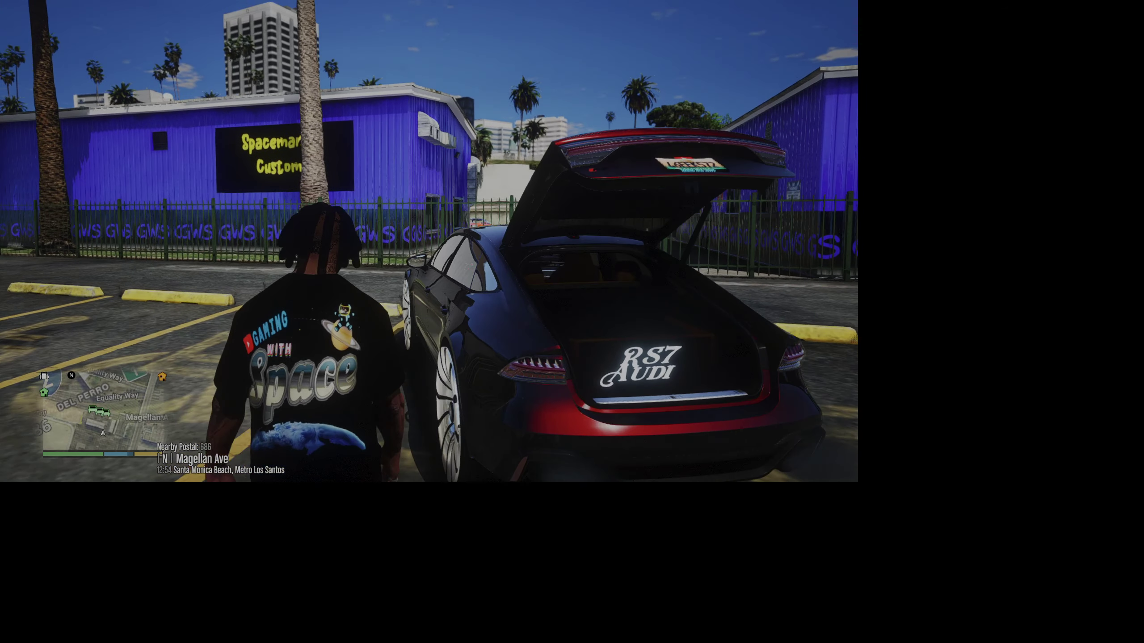
- Walk to the Audi's driver's door and enter the car with F
key(f)
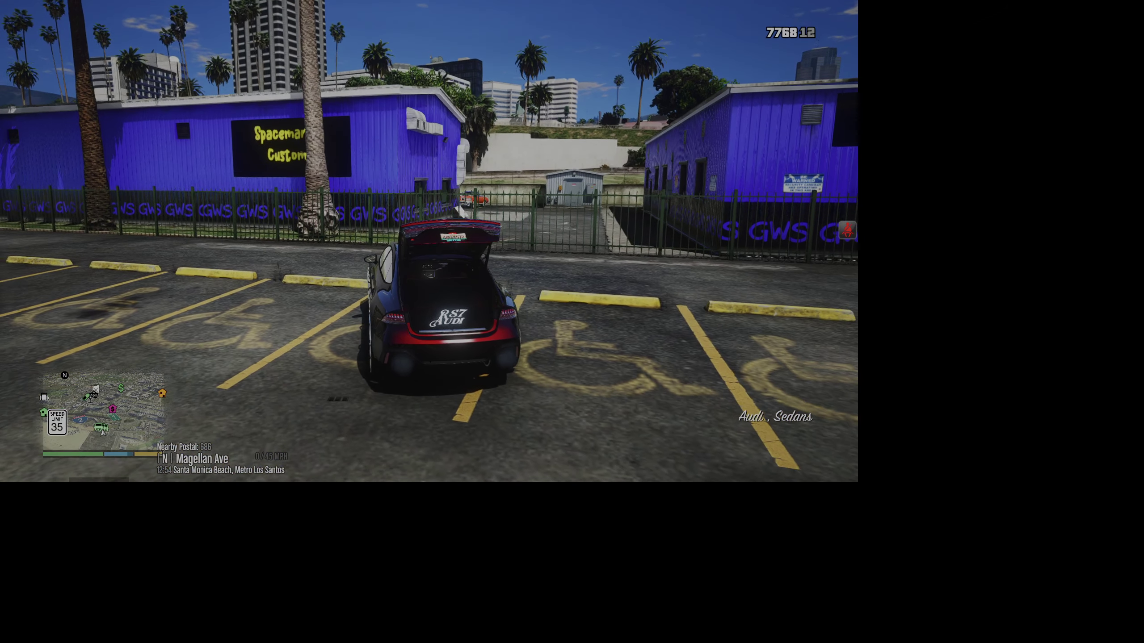
- Open the trainer's Vehicle Color Menu for the Audi
key(F5)
key(Return)
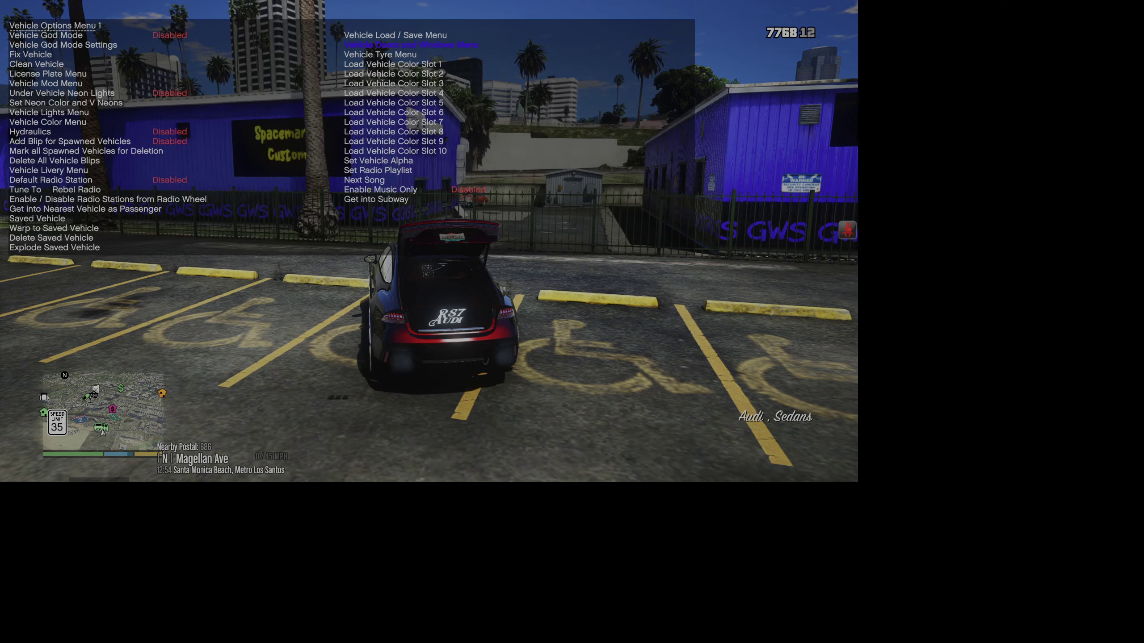
key(Up)
key(Up)
key(Up)
key(Up)
key(Up)
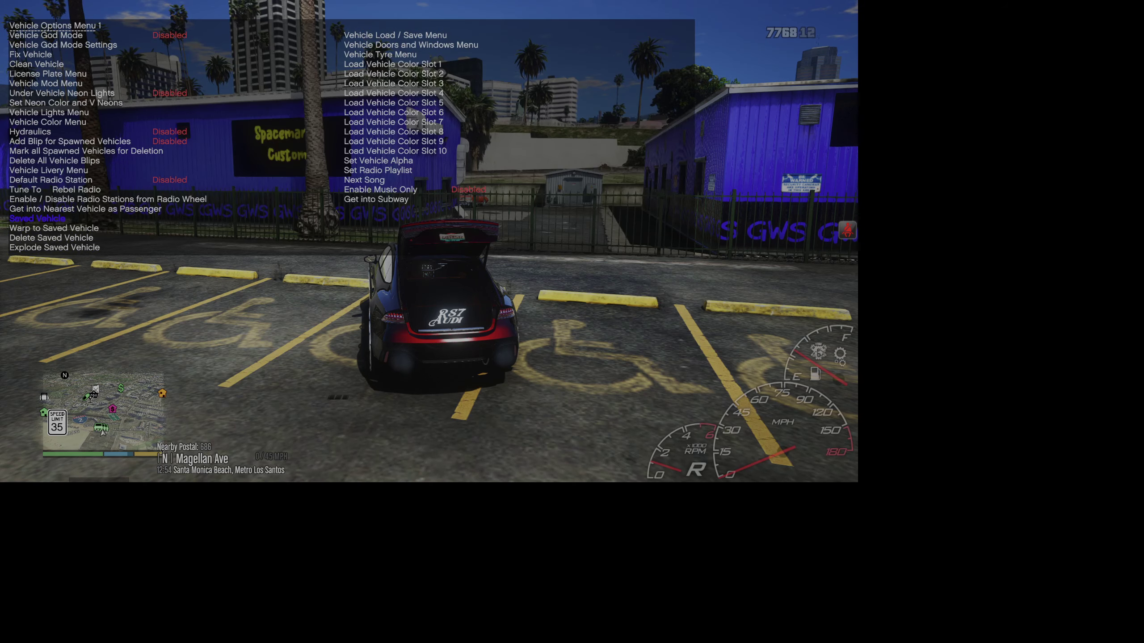
key(Up)
key(Up)
key(Up)
key(Up)
key(Up)
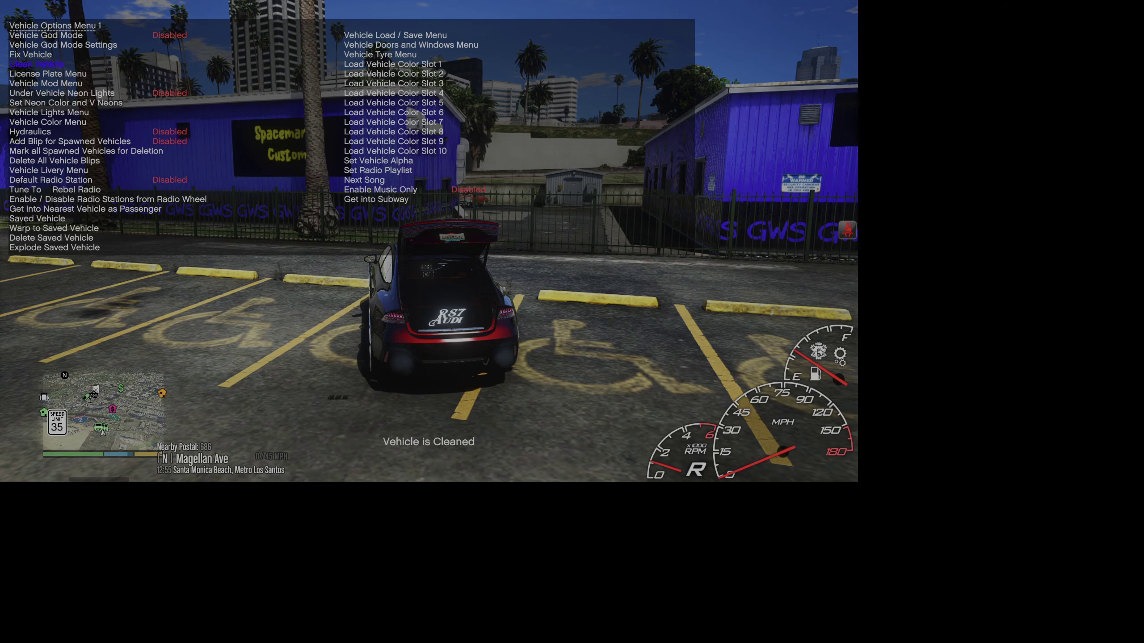
key(Down)
key(Down)
key(Down)
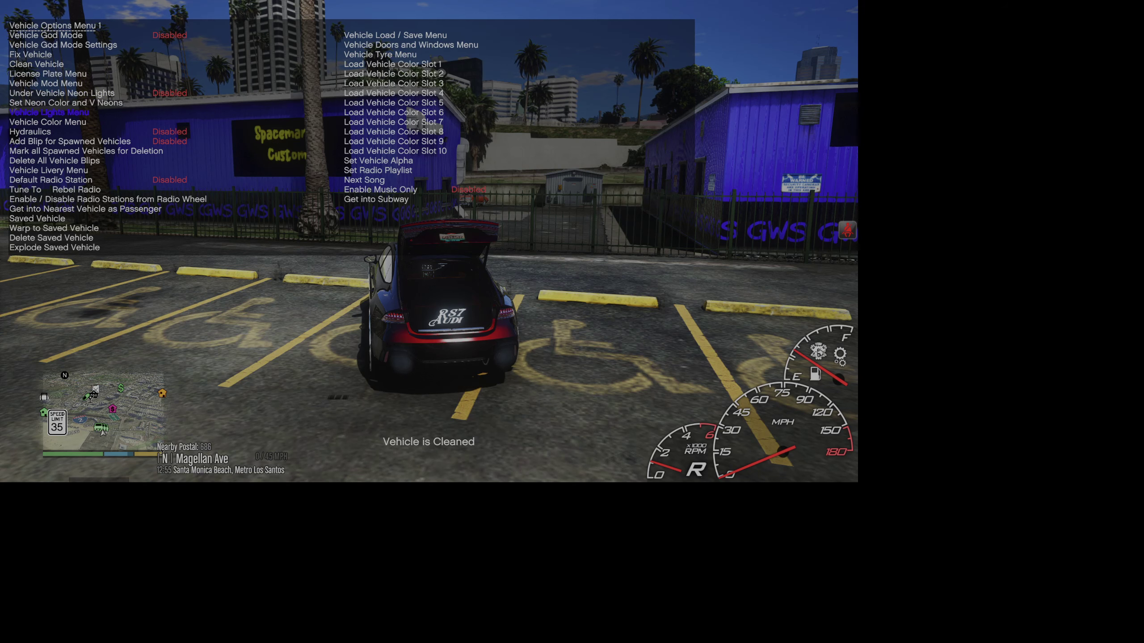
key(Return)
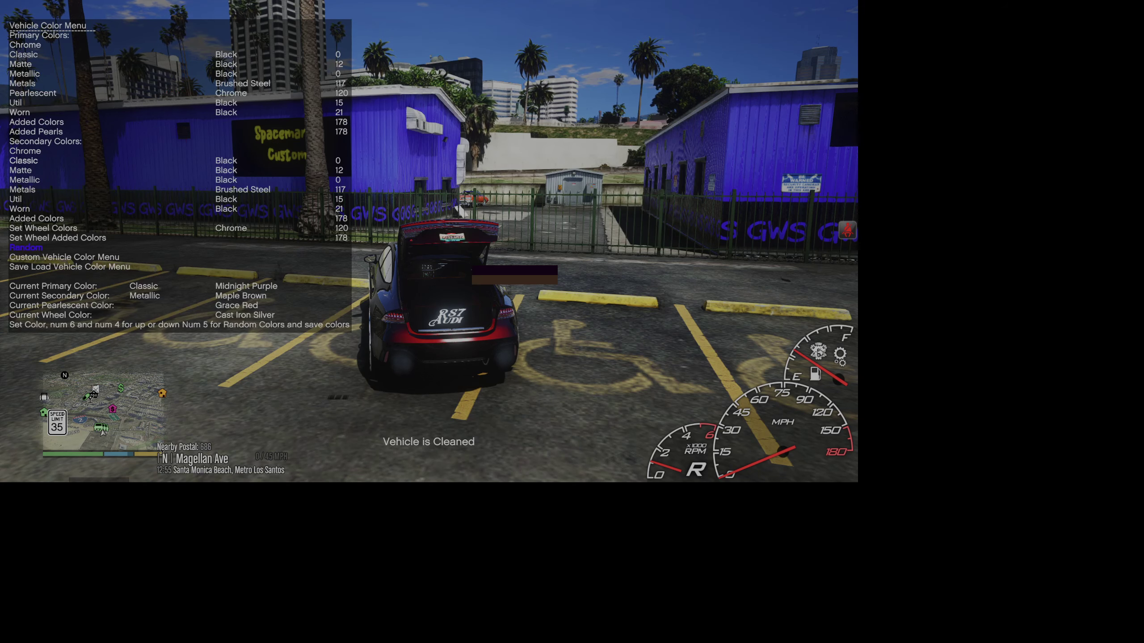
- Cycle the wheel colour to Shadow Silver and view the car from behind
key(KP_6)
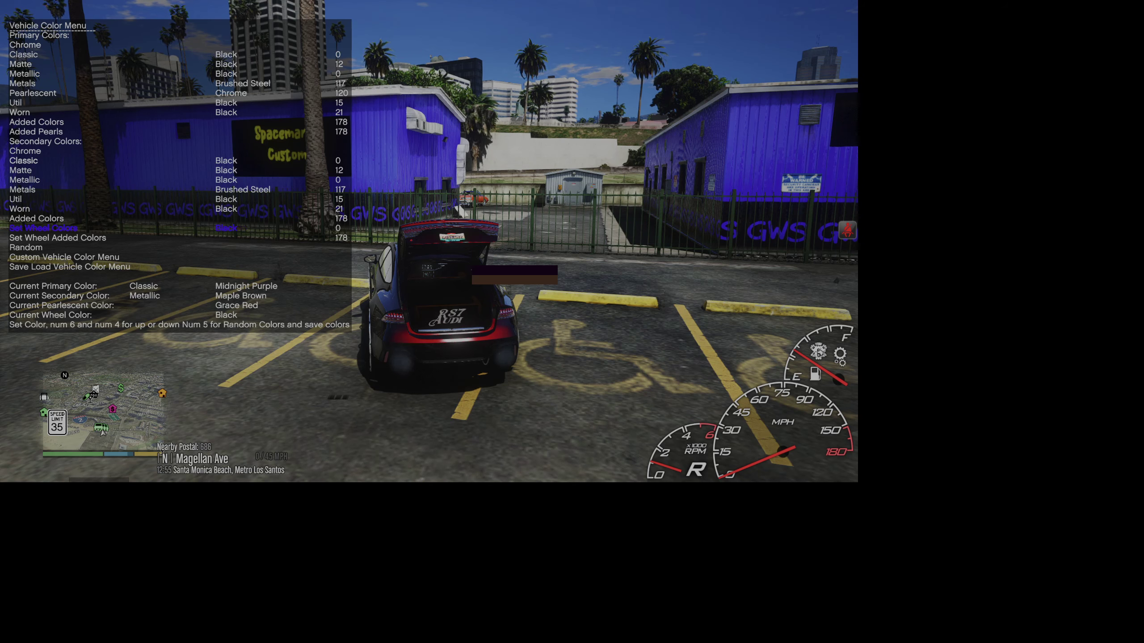
key(KP_6)
key(KP_6)
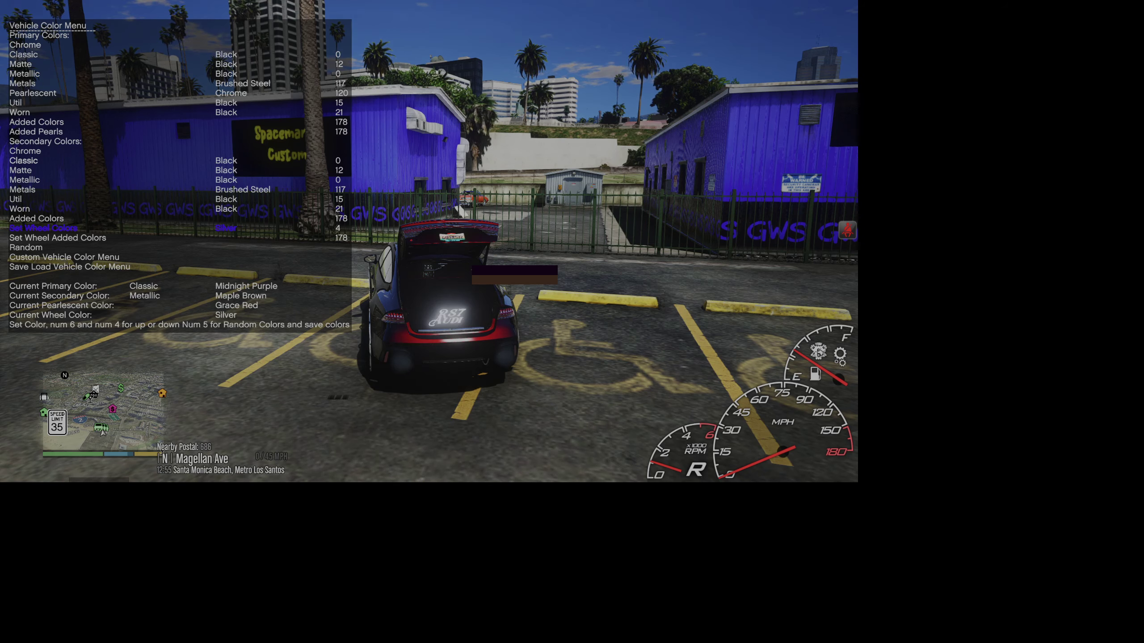
key(KP_6)
key(KP_6)
key(KP_6)
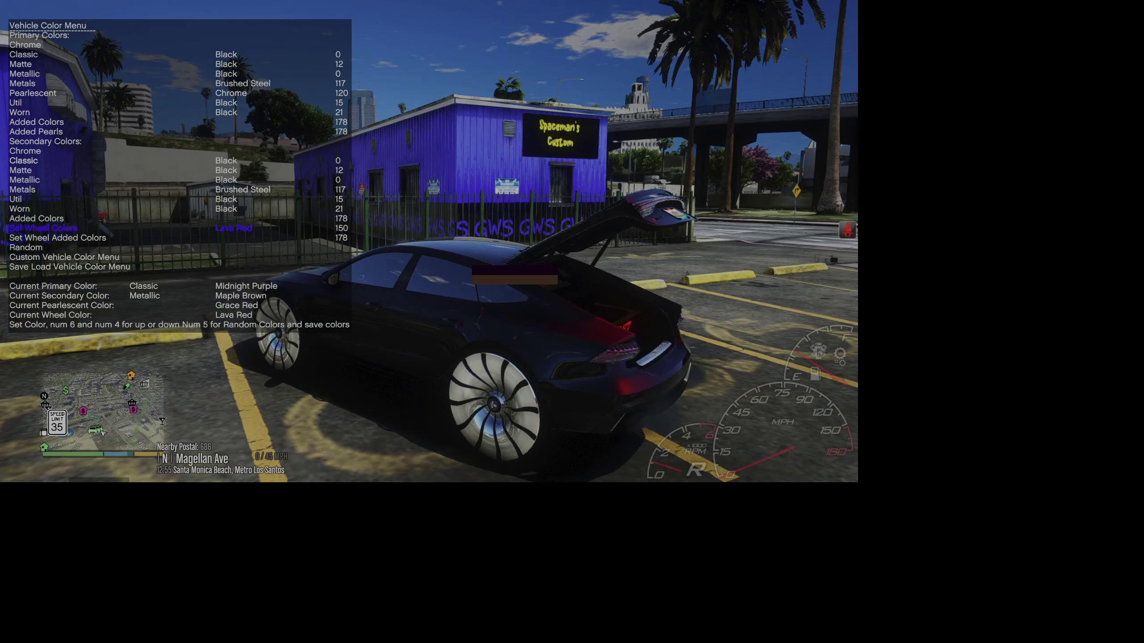
key(v)
key(v)
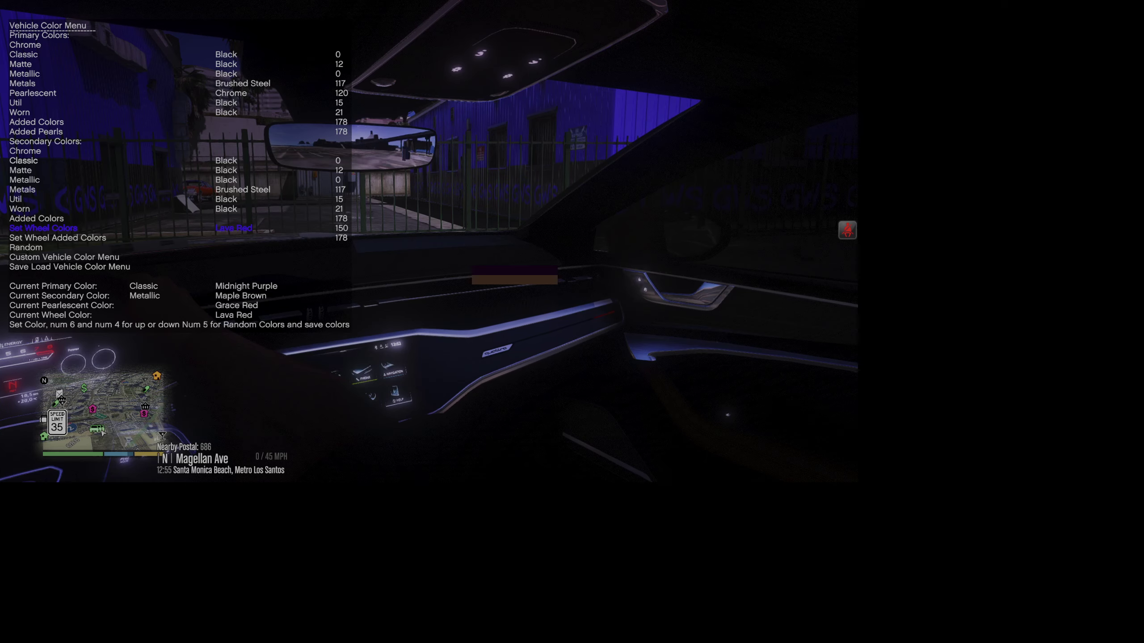
key(v)
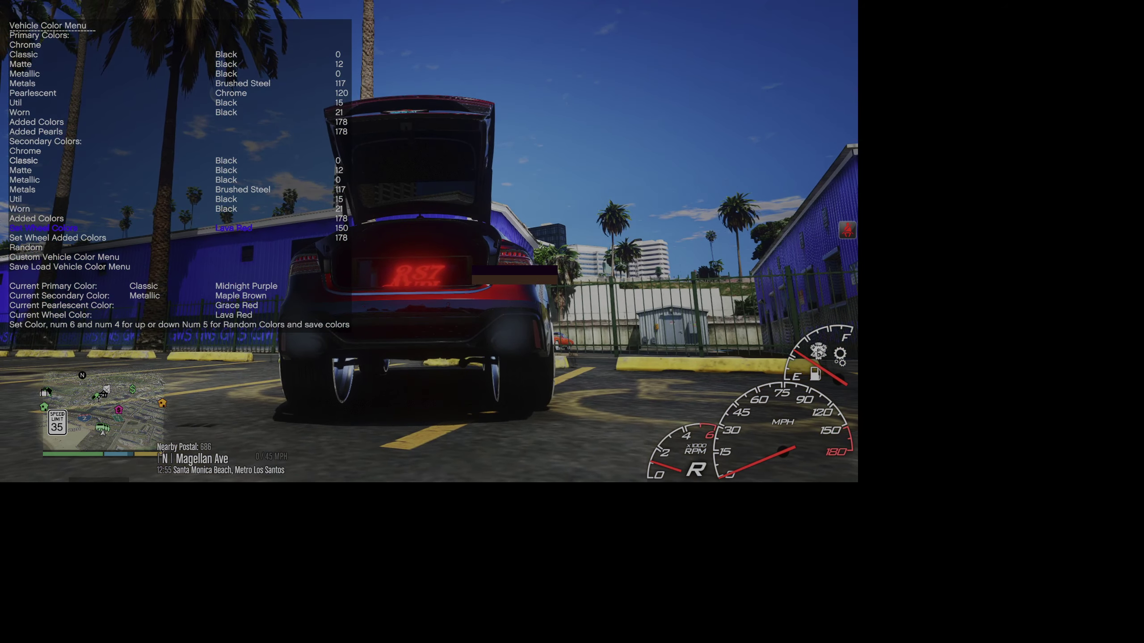
- Try removing the window tint, then set it back to Pure Black
key(BackSpace)
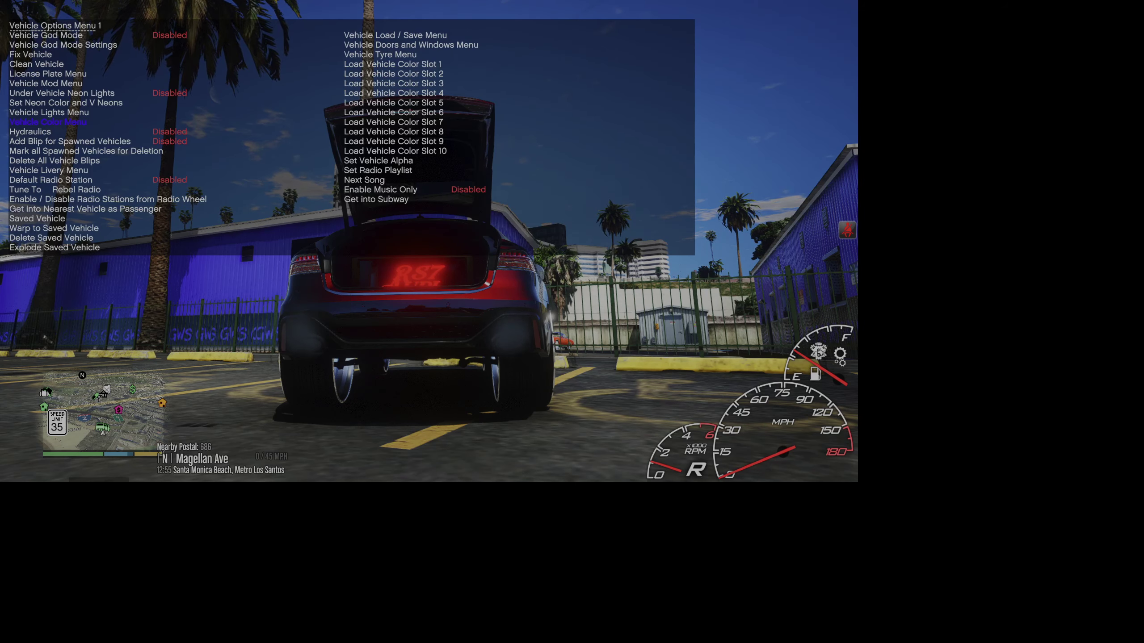
key(KP_8)
key(KP_8)
key(KP_5)
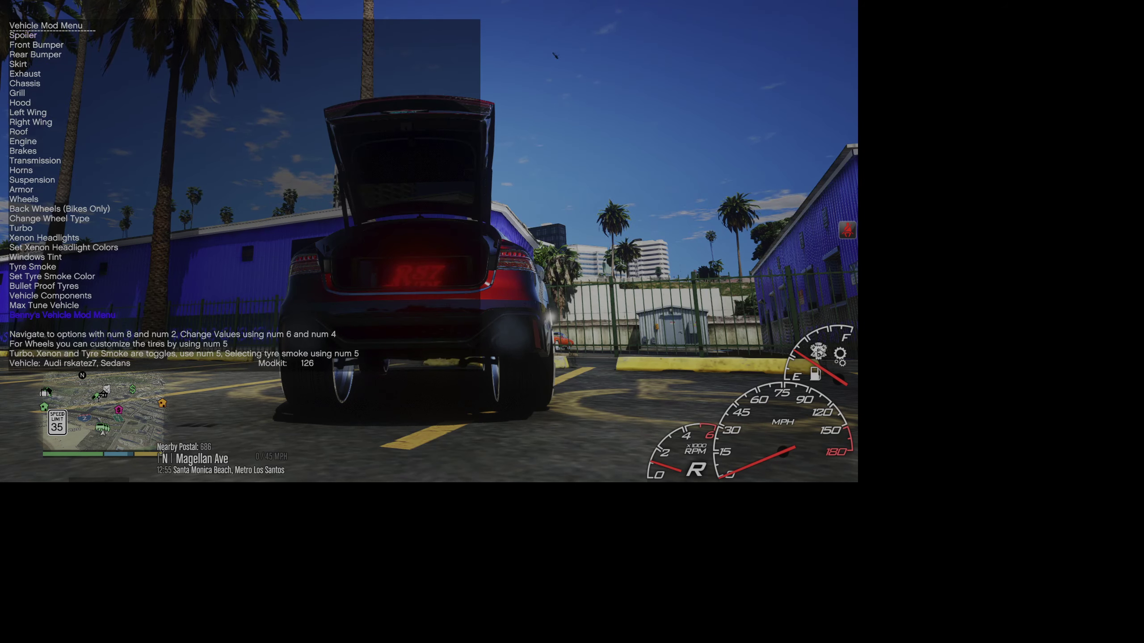
key(KP_8)
key(KP_8)
key(KP_8)
key(KP_8)
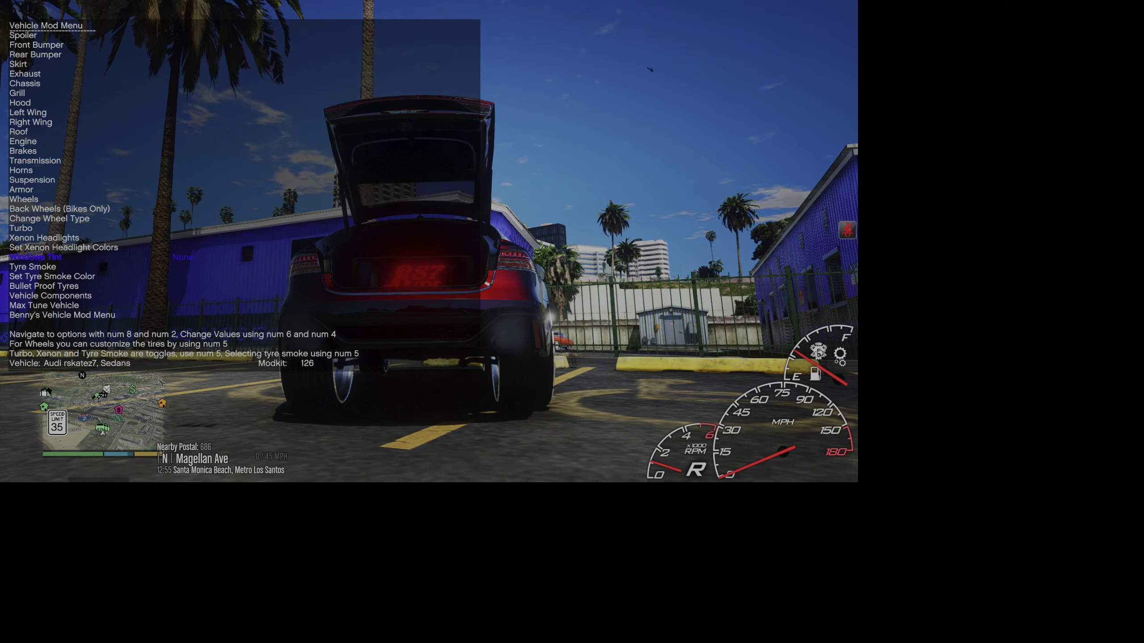
key(KP_4)
key(KP_6)
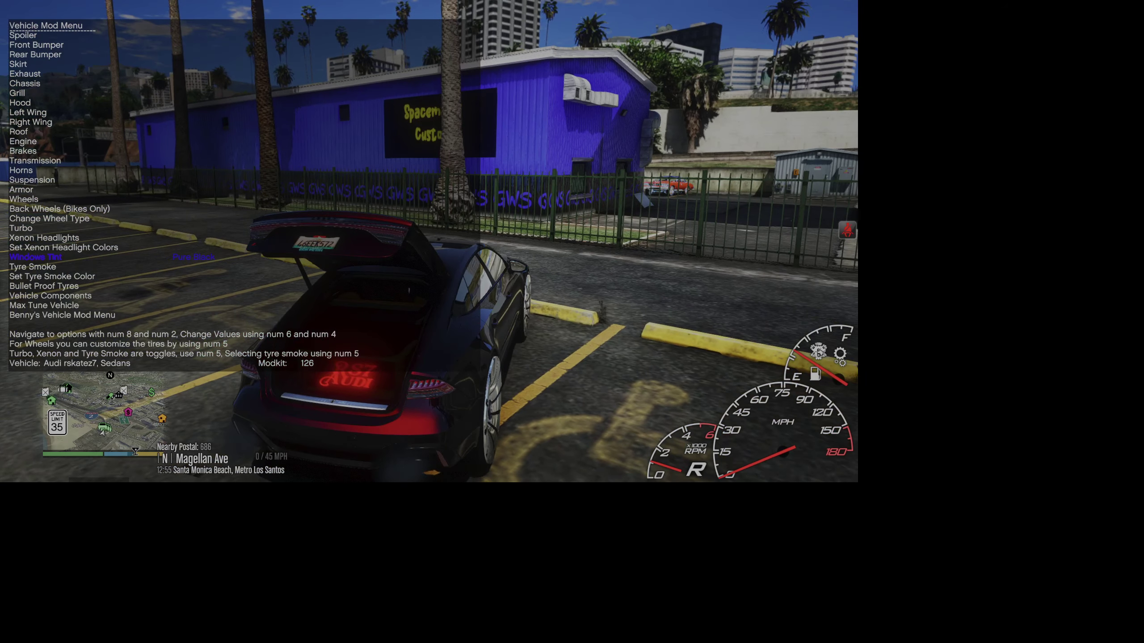
key(KP_0)
- Switch the roof to Carbonfiber Roof, then back to Stock
key(KP_5)
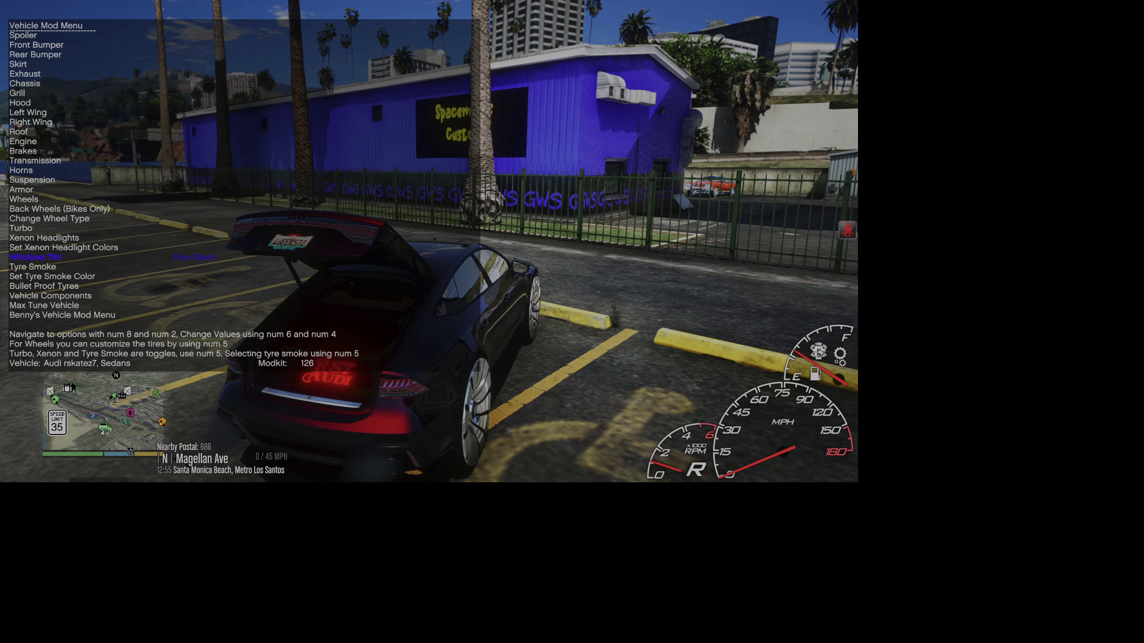
key(KP_8)
key(KP_8)
key(KP_8)
key(KP_8)
key(KP_8)
key(KP_8)
key(KP_8)
key(KP_8)
key(KP_8)
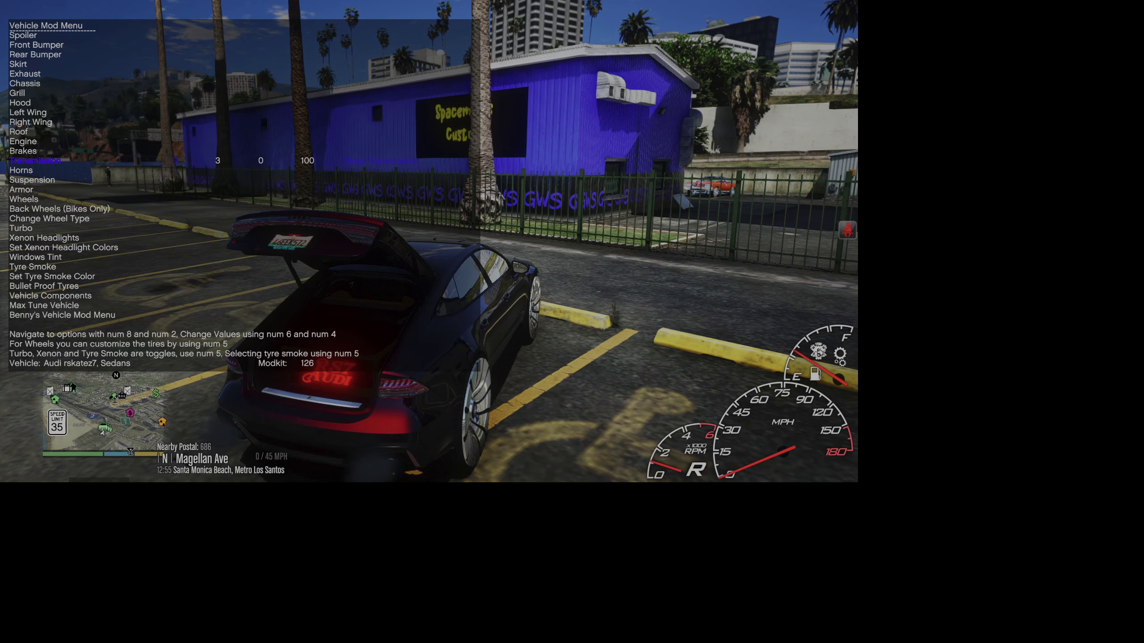
key(KP_8)
key(KP_8)
key(KP_8)
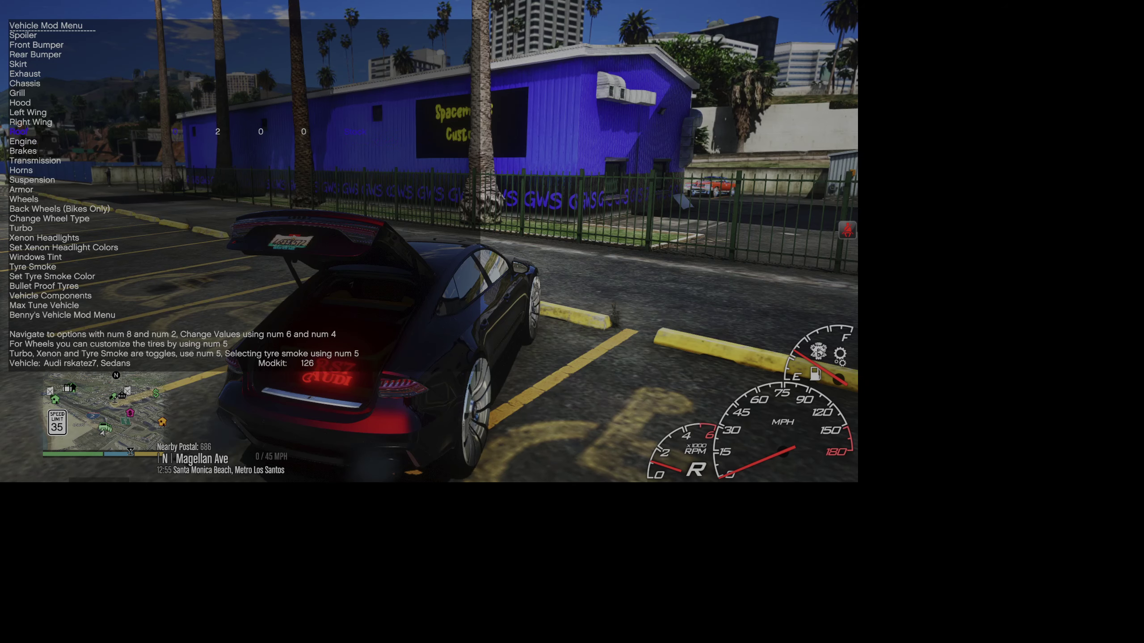
key(KP_8)
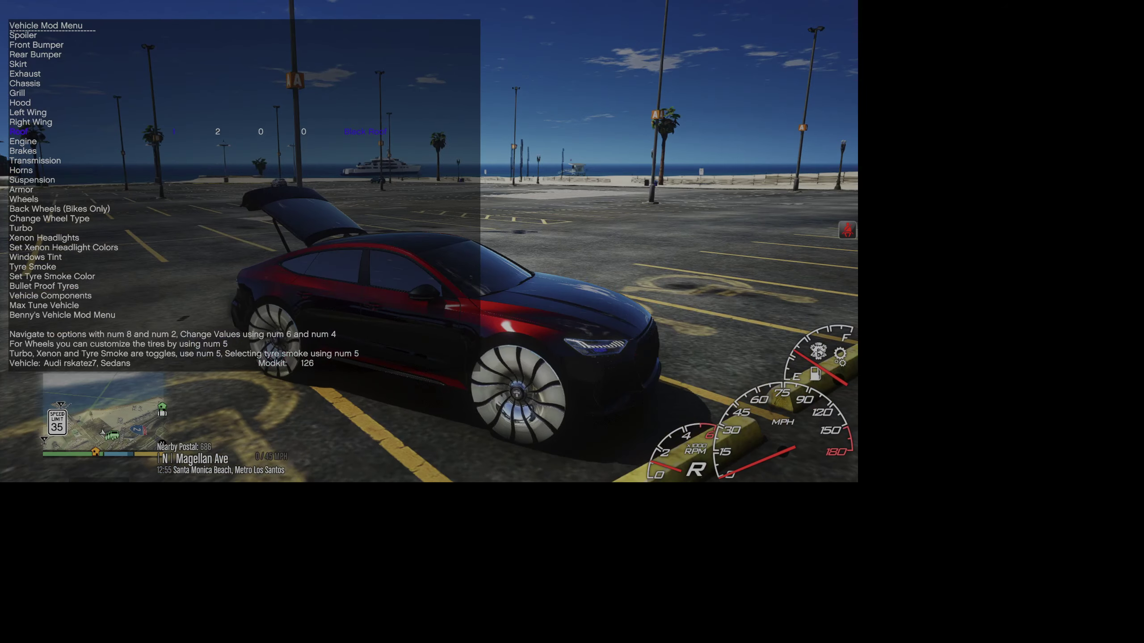
key(KP_6)
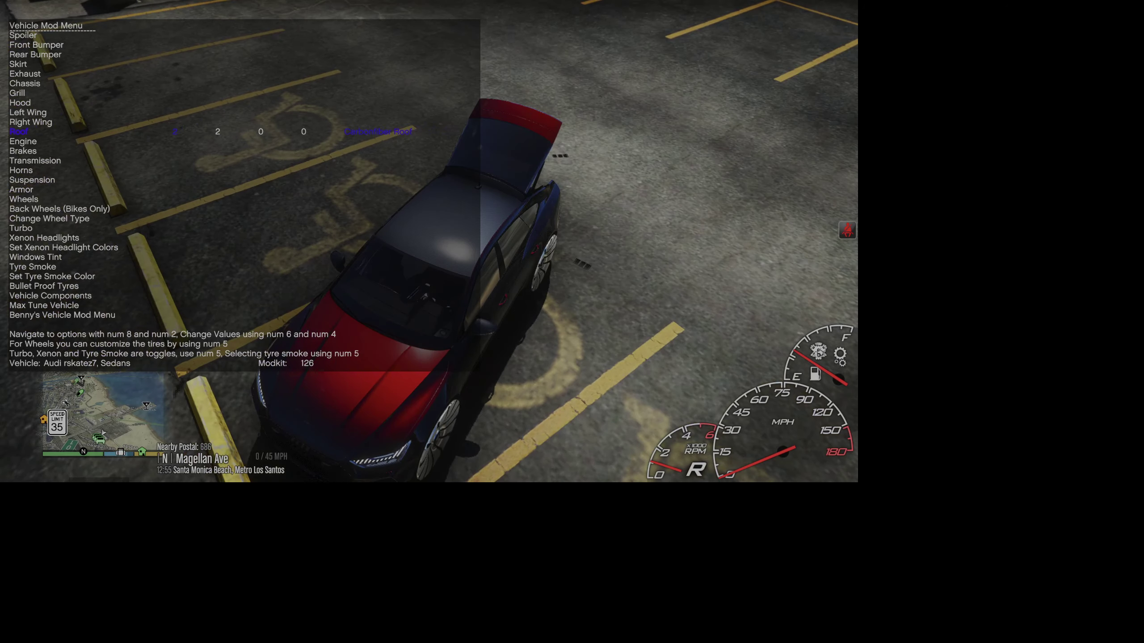
key(KP_6)
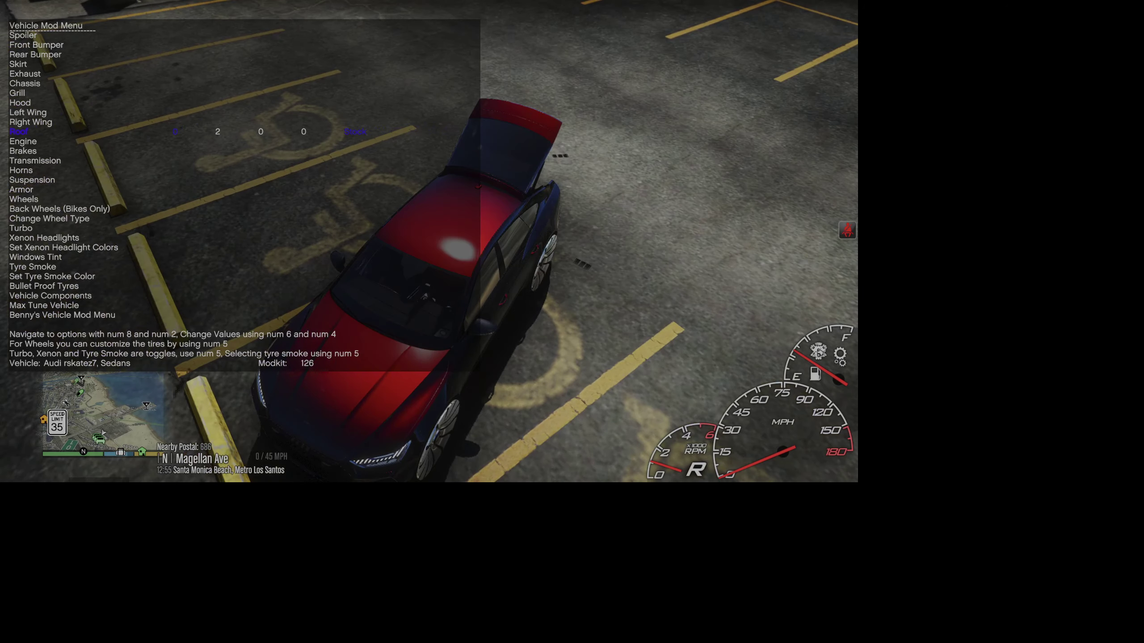
- Preview the Paint 1 Option and Black roof boxes under the Chassis option
key(KP_8)
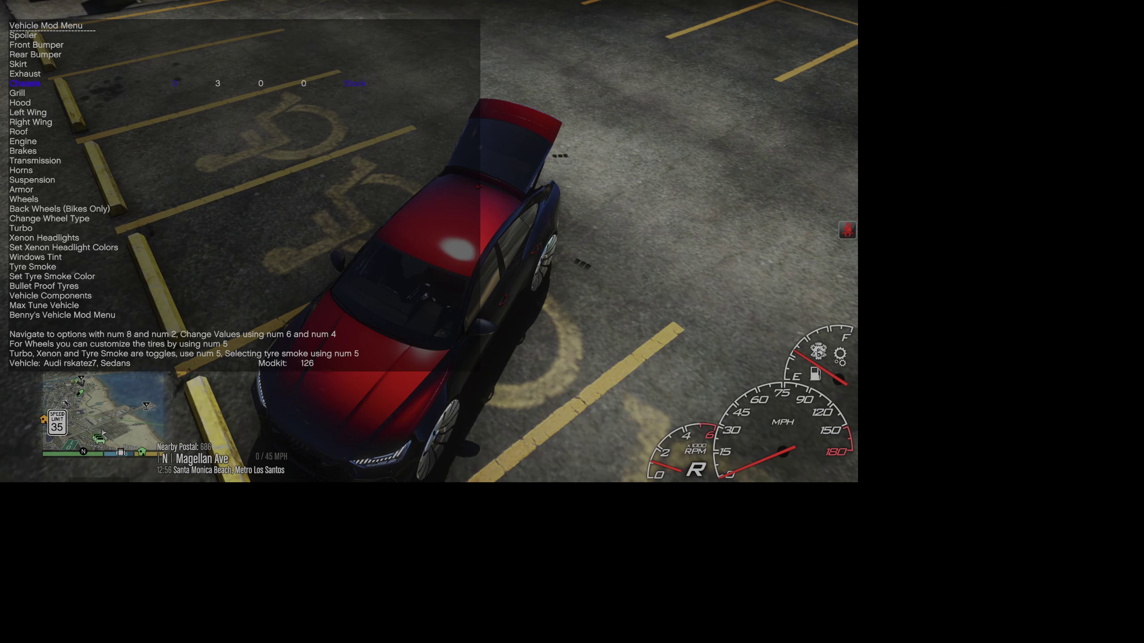
key(KP_6)
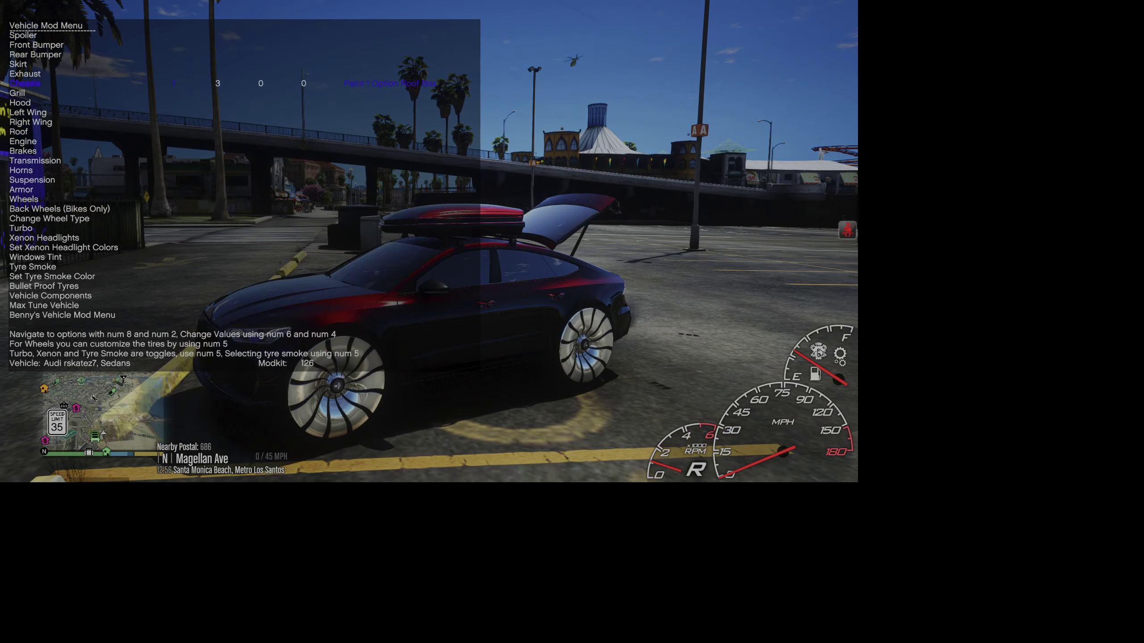
key(KP_6)
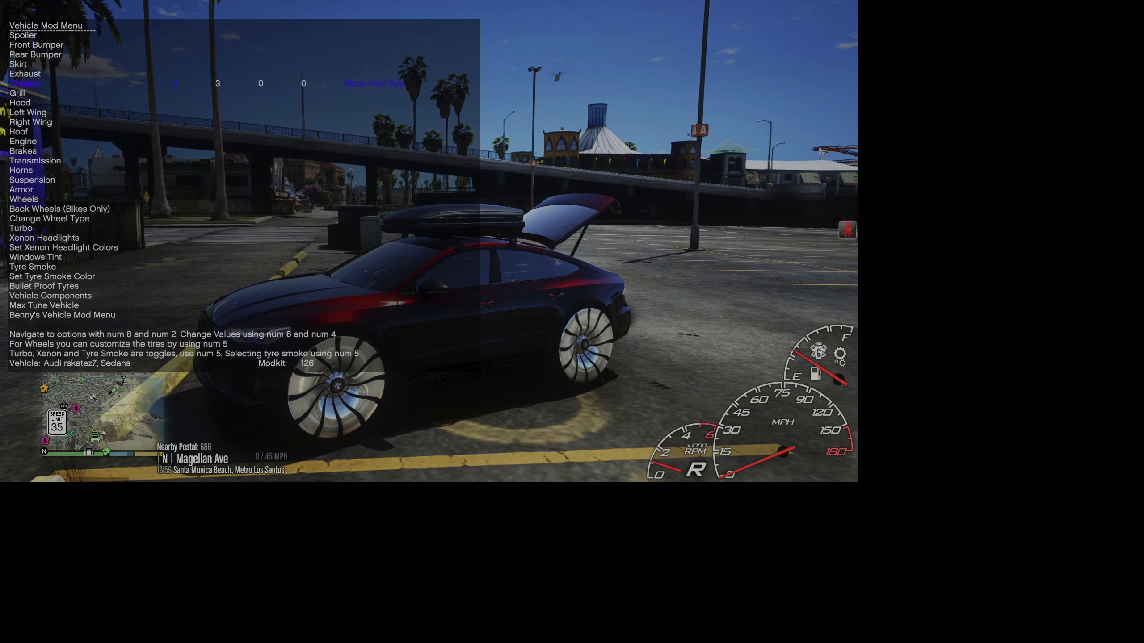
key(KP_0)
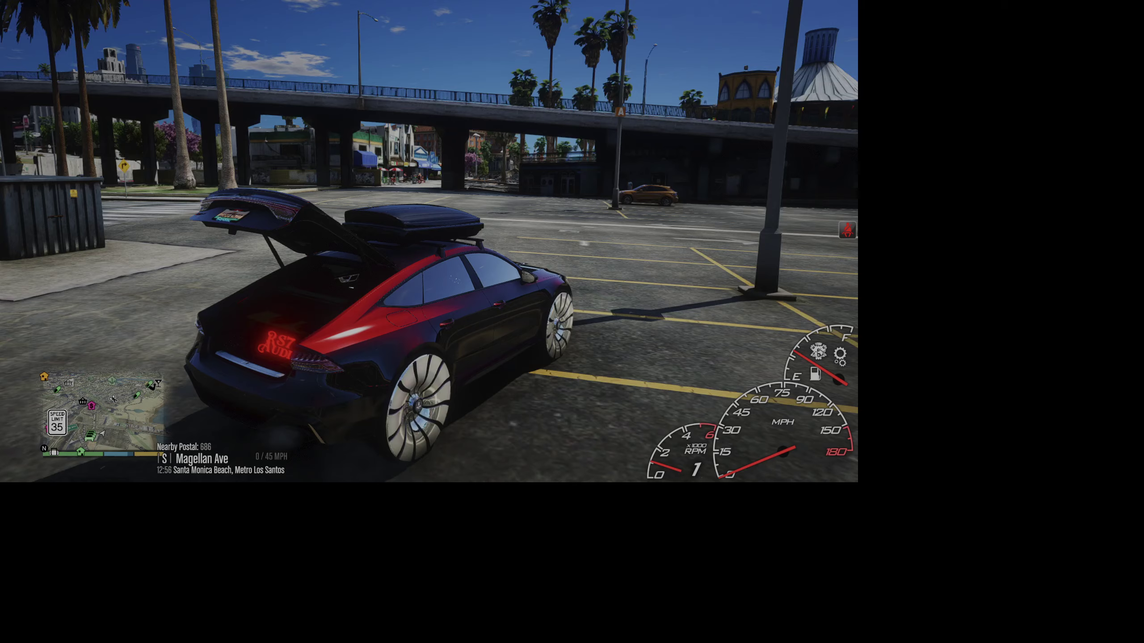
- Reopen the trainer's mod options and back out to drop the roof-box preview
key(F3)
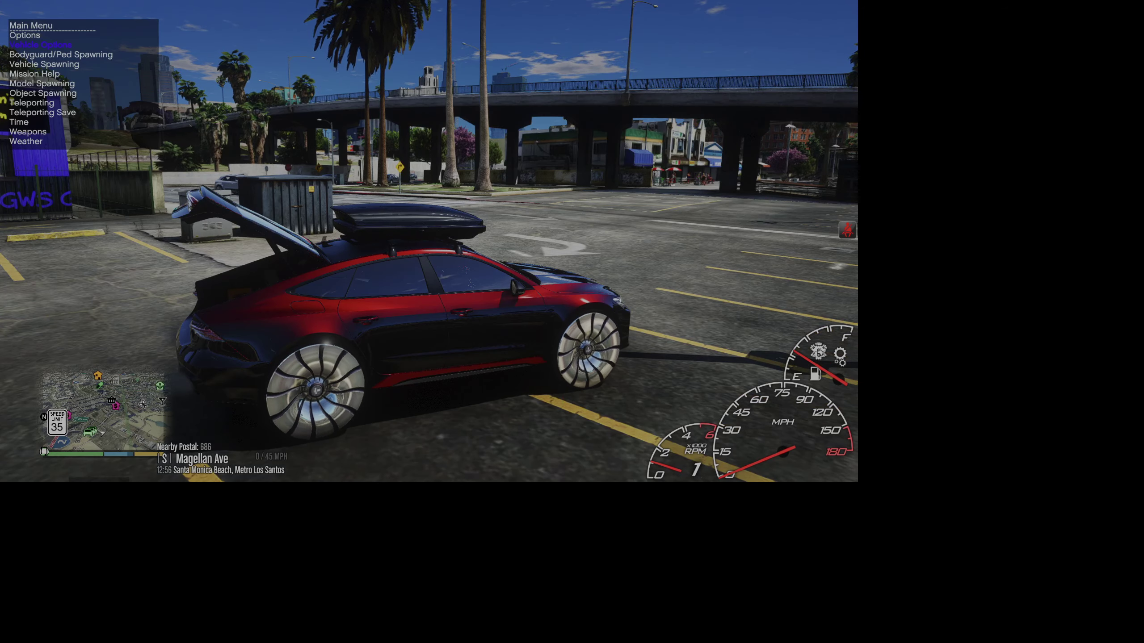
key(Return)
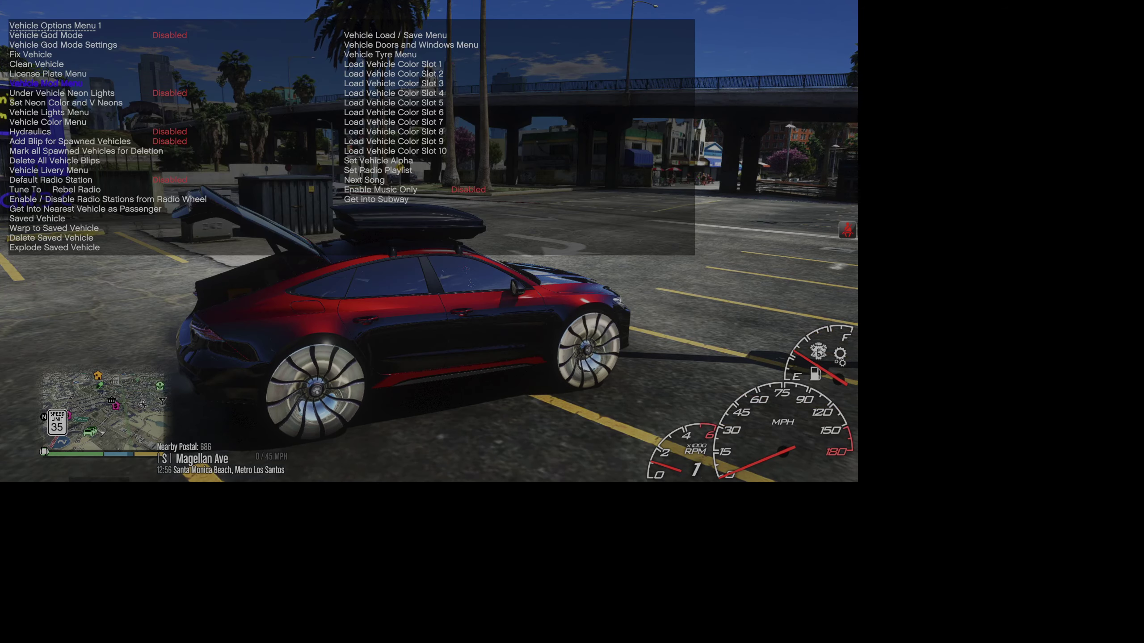
key(Return)
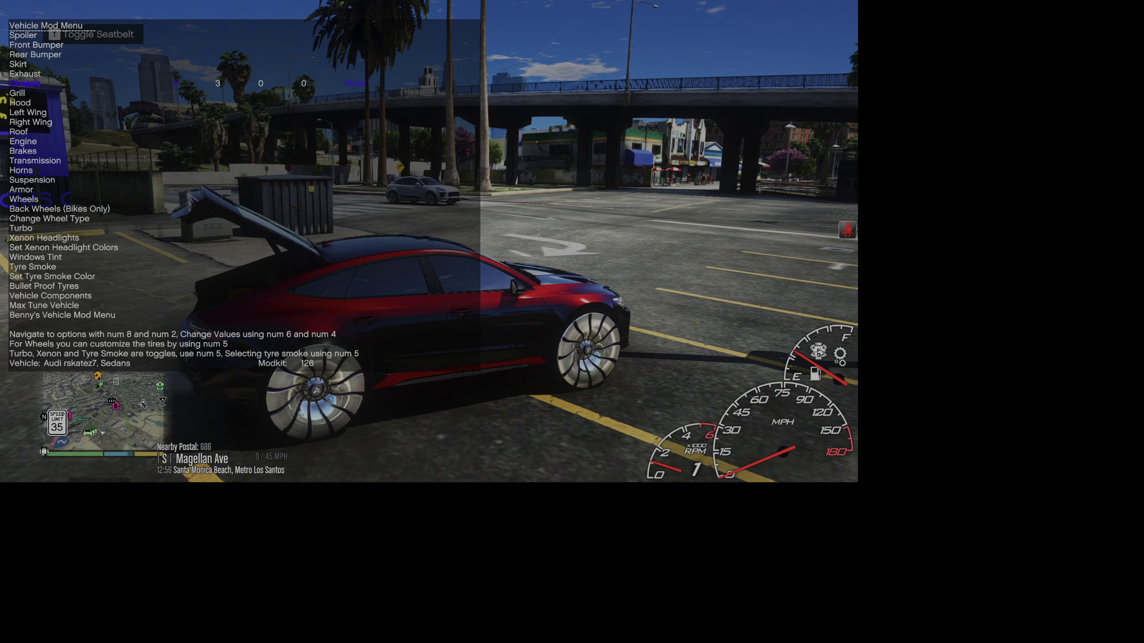
key(BackSpace)
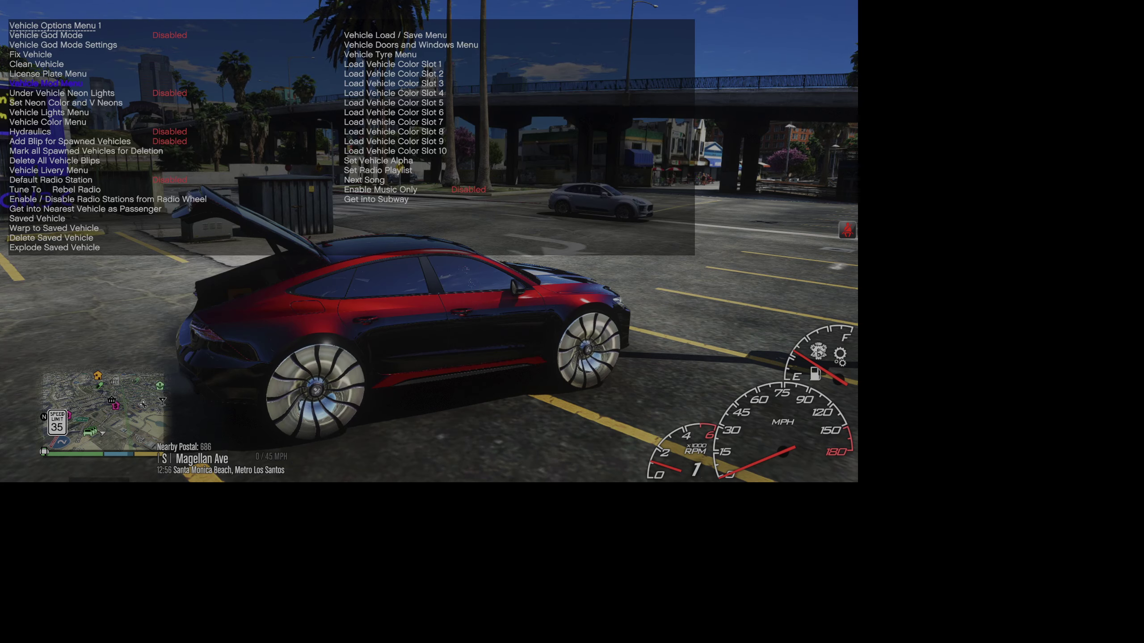
key(BackSpace)
key(BackSpace)
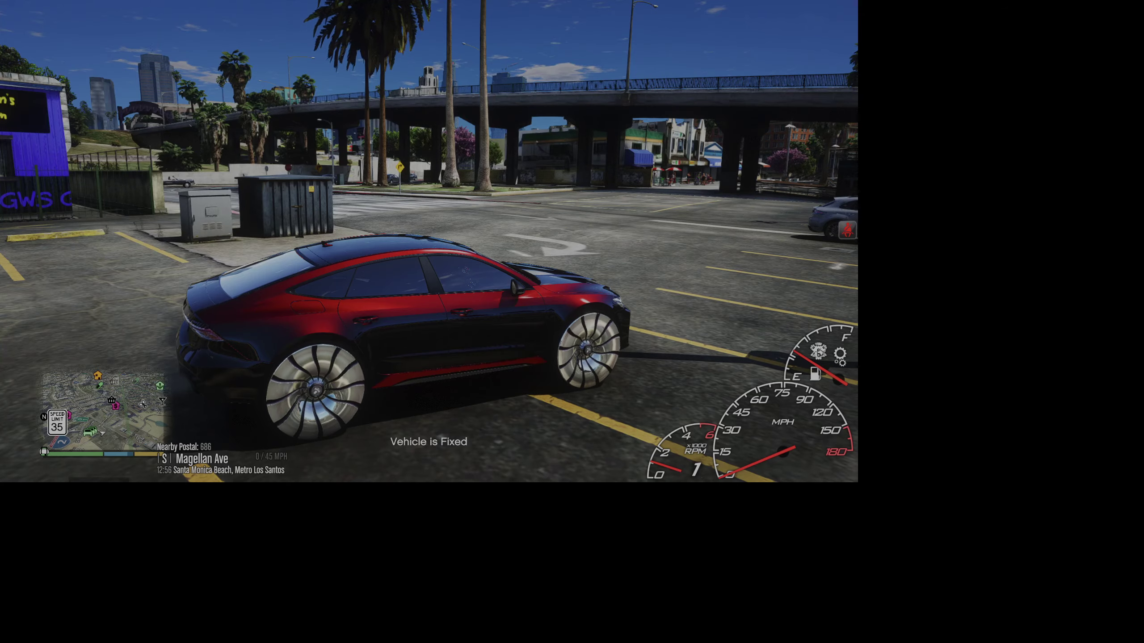
- Drive forward and reverse the Audi into its spot, then bring up the phone
key(s)
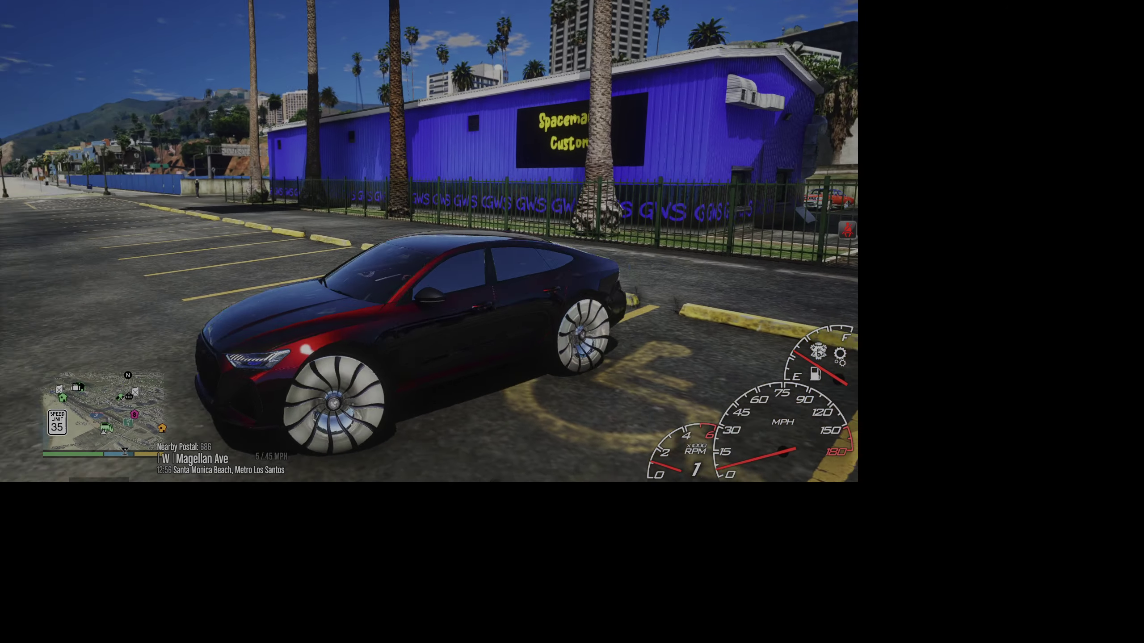
key(w)
key(s)
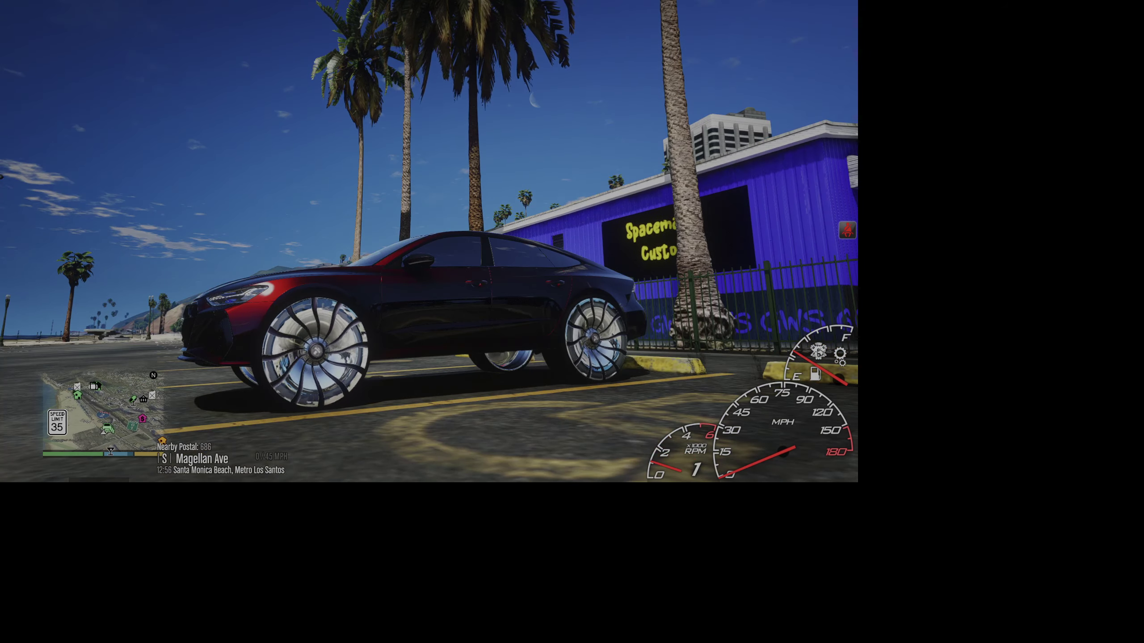
key(Up)
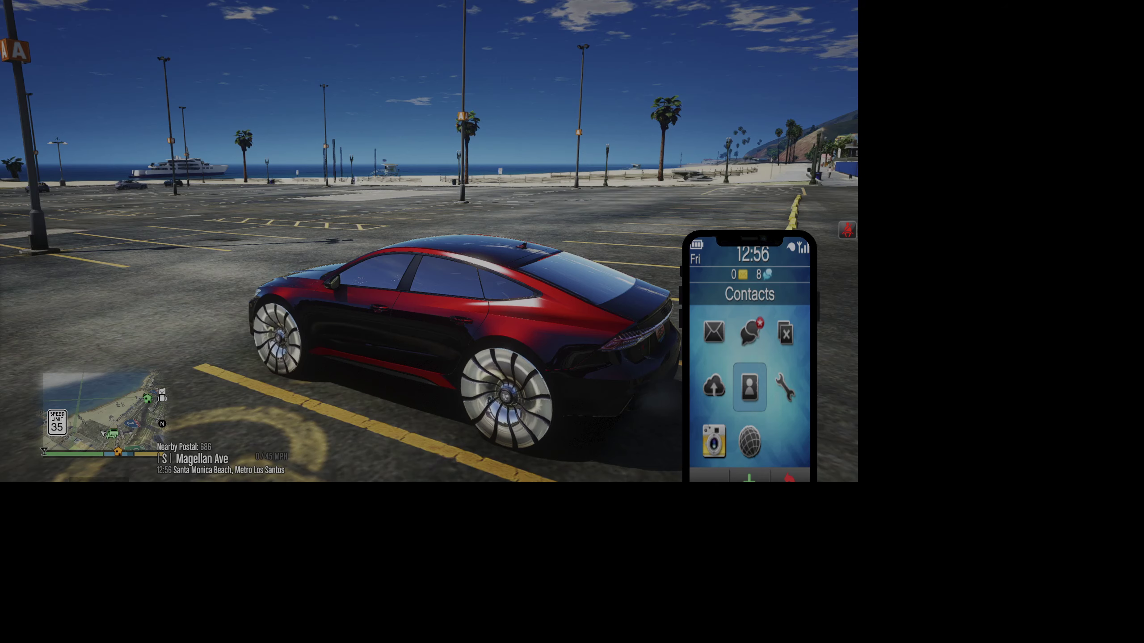
- Quick-save the game over the '01 - The Last One' slot
key(Left)
key(Return)
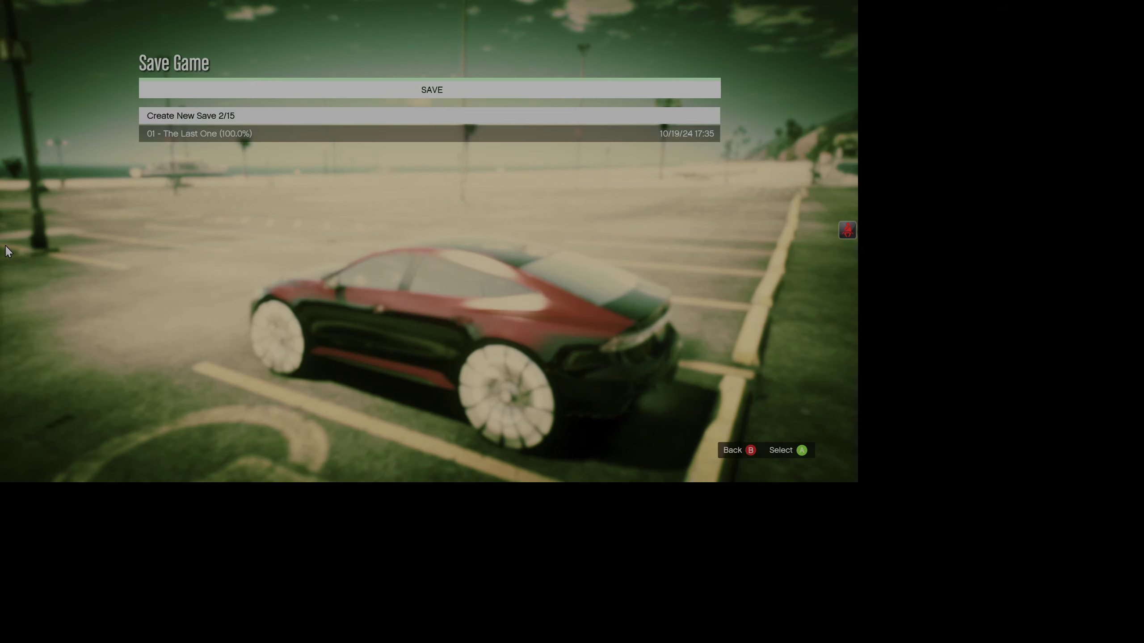
key(Down)
key(Return)
key(Return)
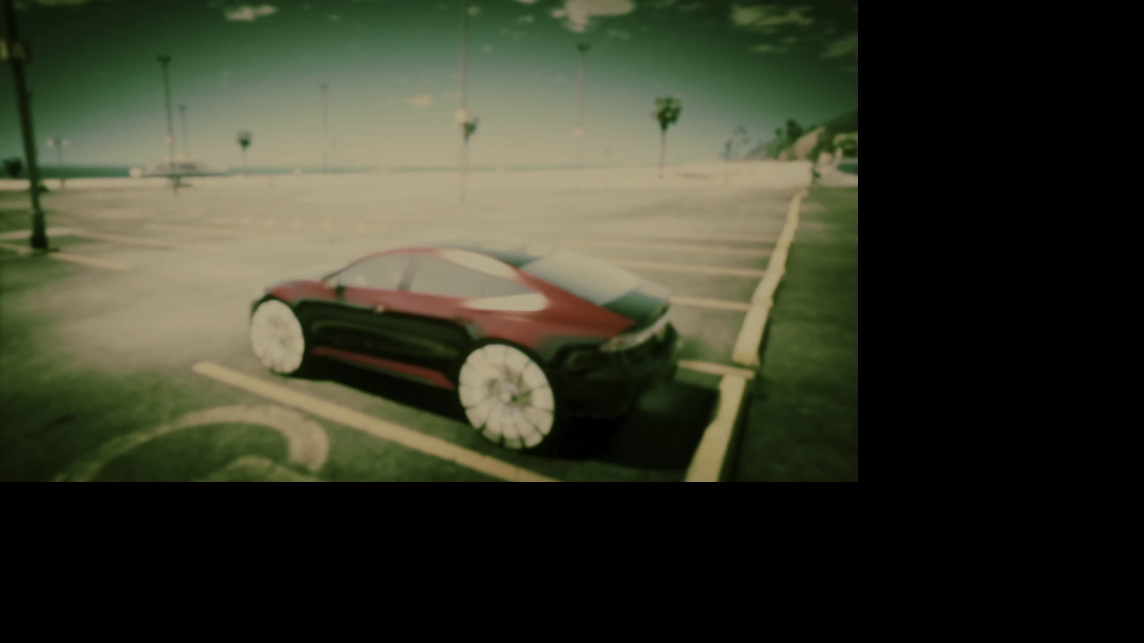
- Exit Grand Theft Auto V to the desktop via Game > Exit Game
key(Escape)
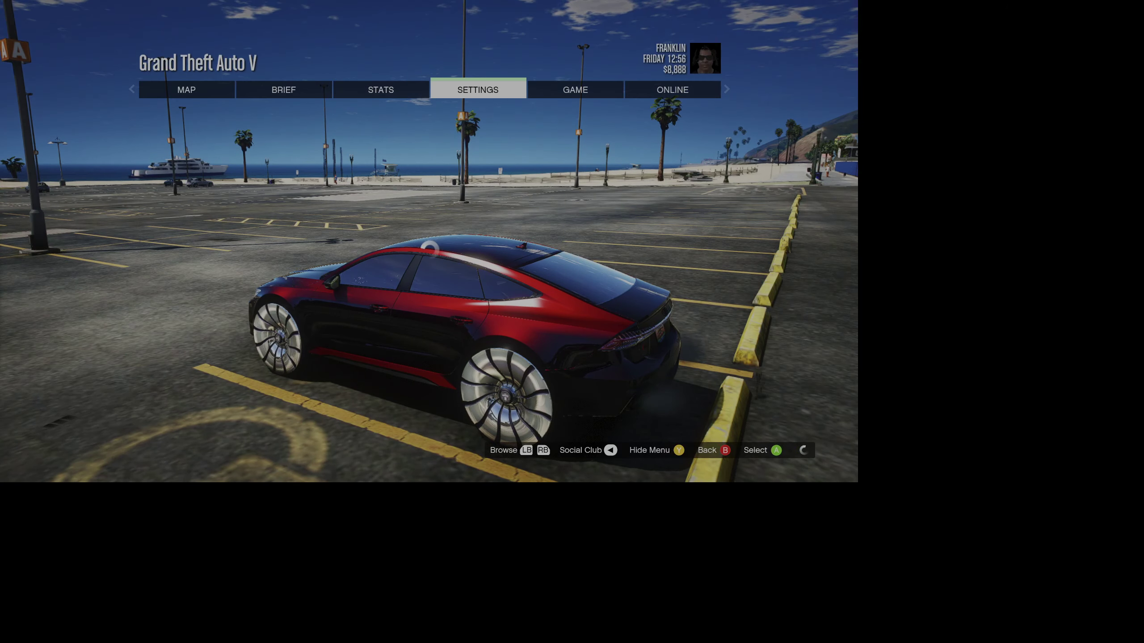
key(Right)
key(Return)
key(Up)
key(Return)
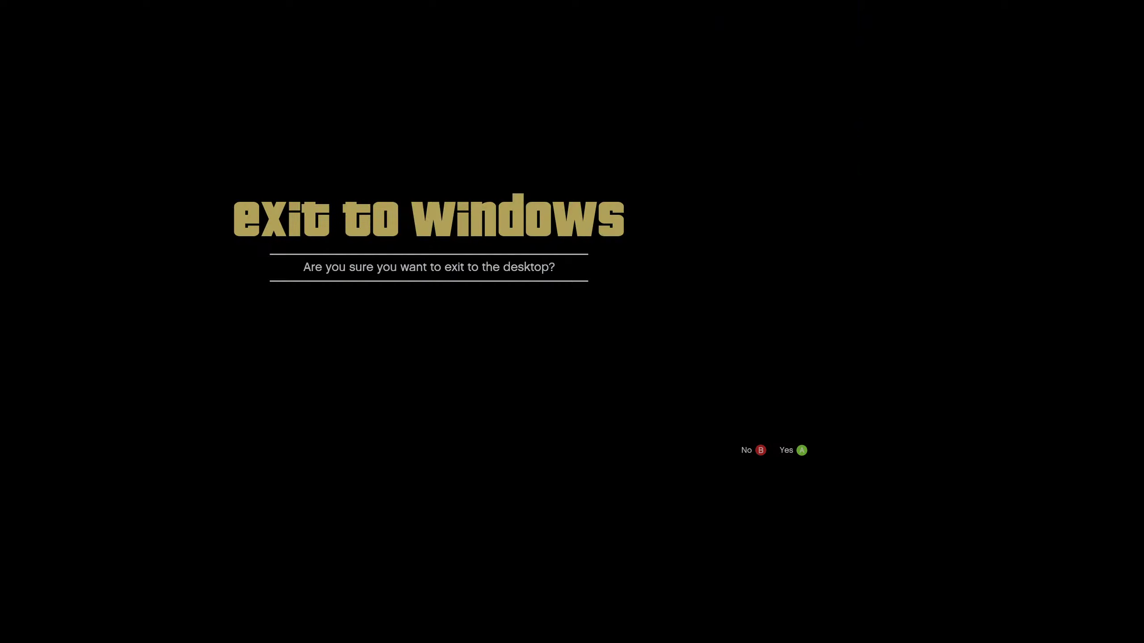
key(Return)
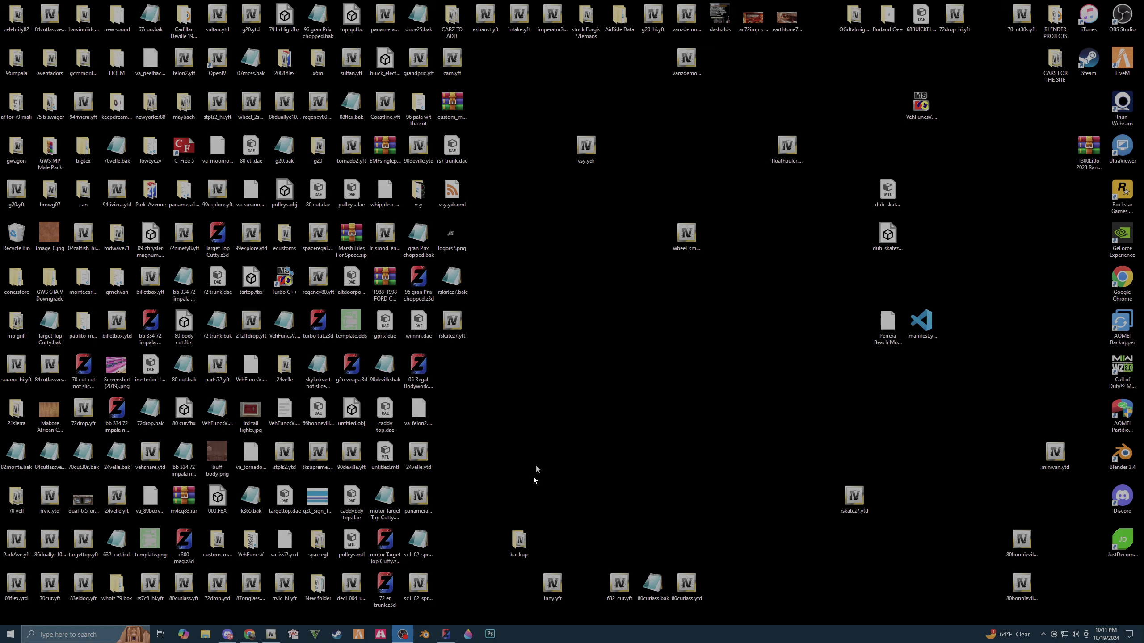
- Orbit to the car's rear, hide the boot, and open File > Merge showing KickerL7R.z3d
click(446, 634)
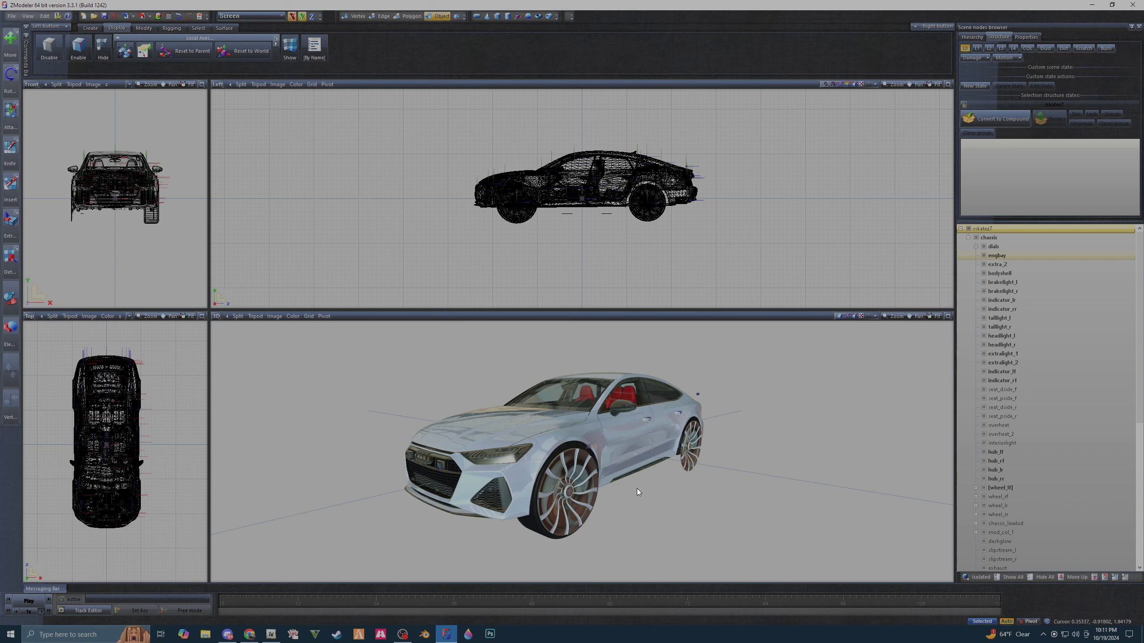
mouse_move(636, 488)
middle_down()
mouse_move(699, 515)
mouse_move(677, 513)
mouse_move(929, 466)
middle_up()
scroll(980, 467, down, 5)
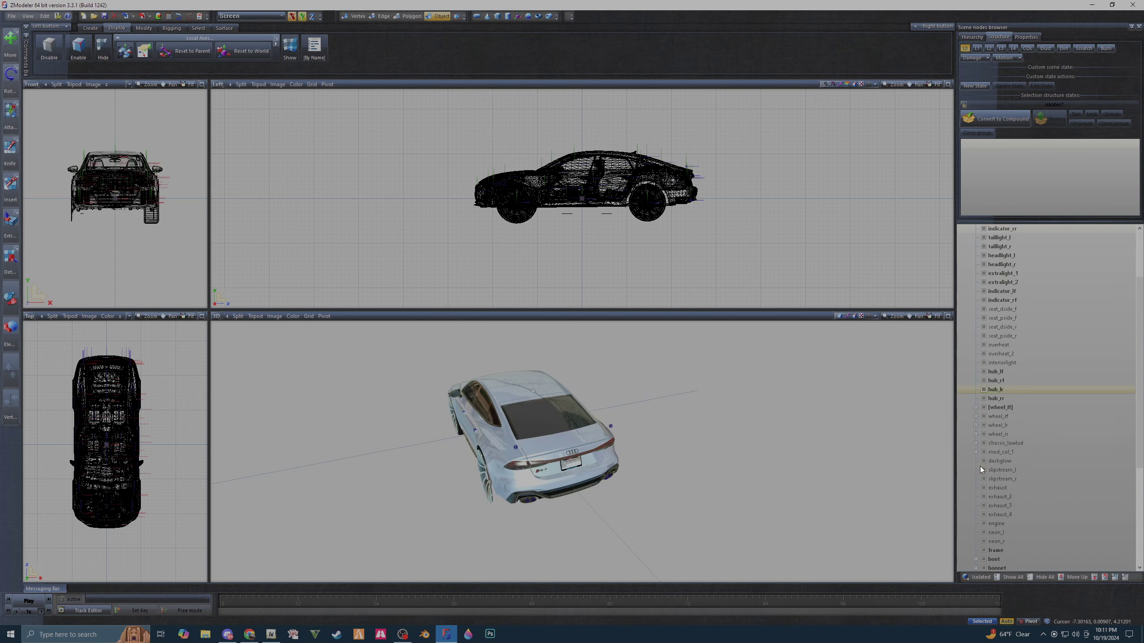
scroll(979, 467, down, 5)
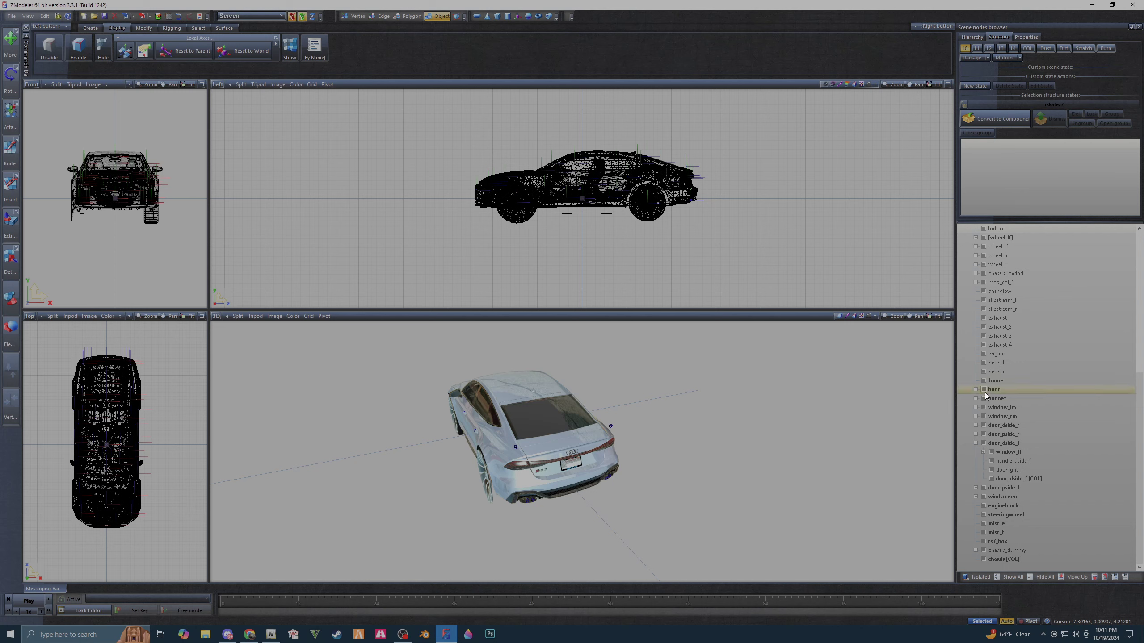
click(959, 398)
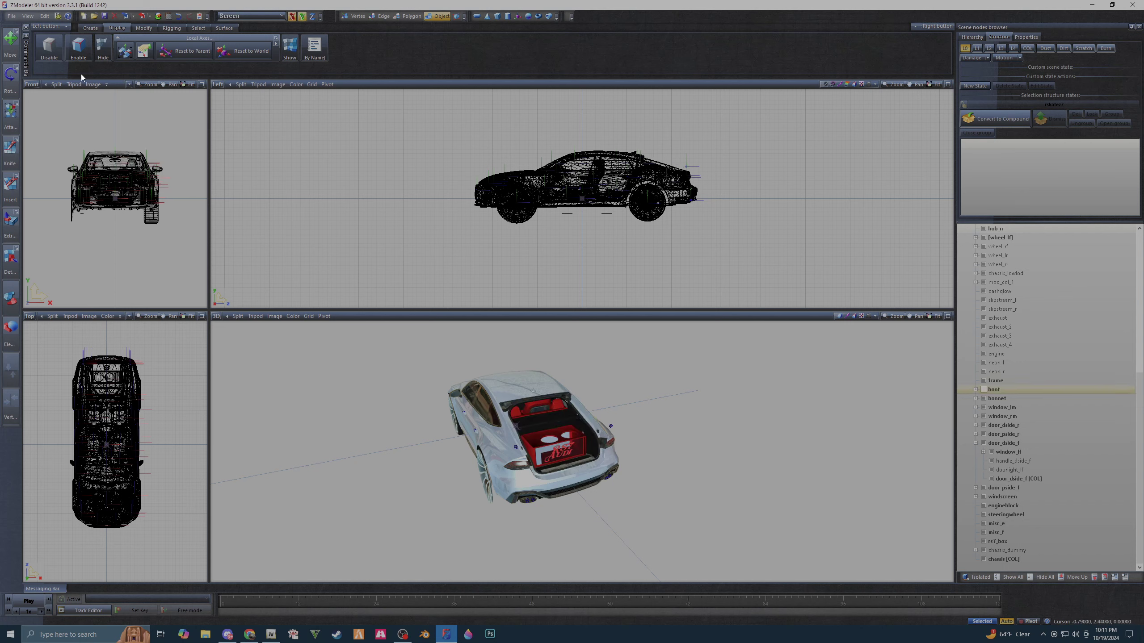
click(12, 16)
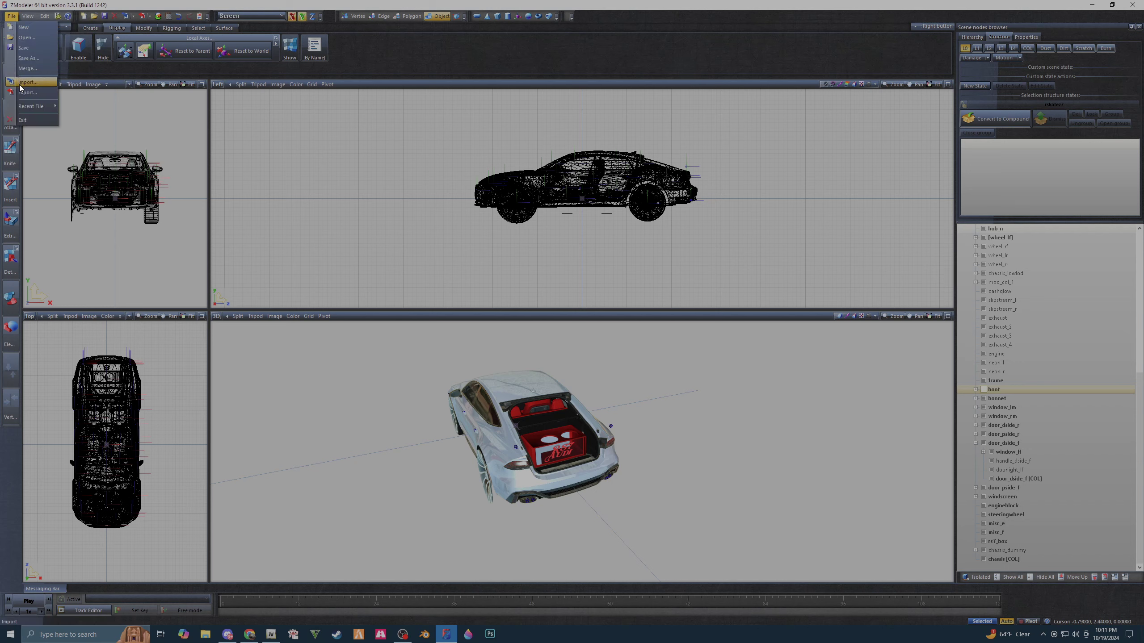
click(26, 68)
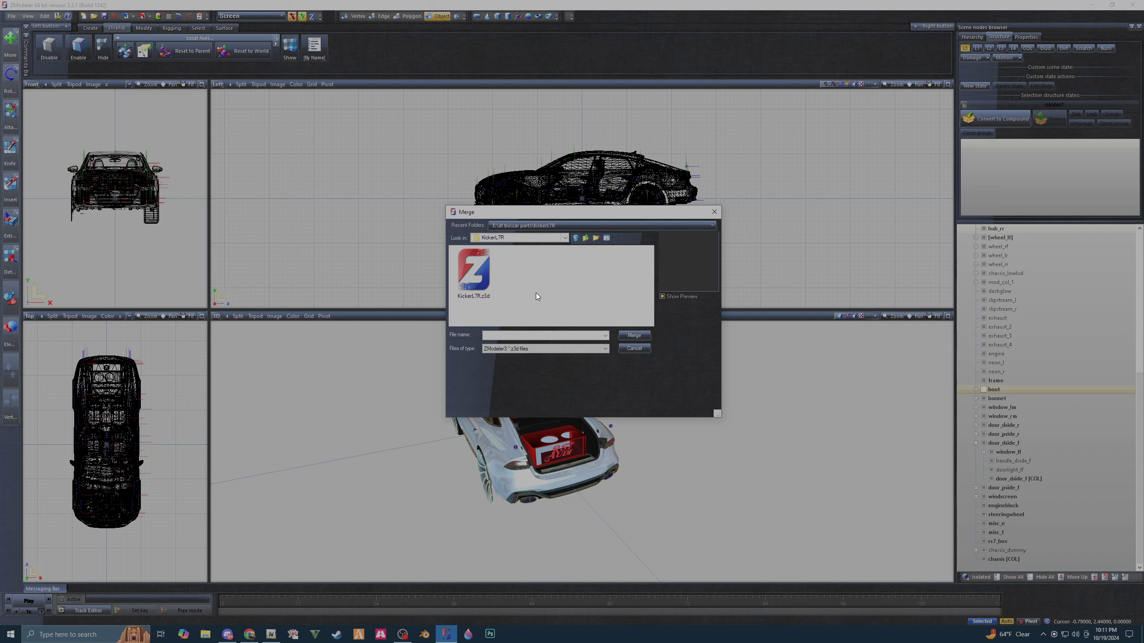
- From the car parts folder, open '8inch skar audio sub' and load 8inchskar.z3d for merging
click(565, 238)
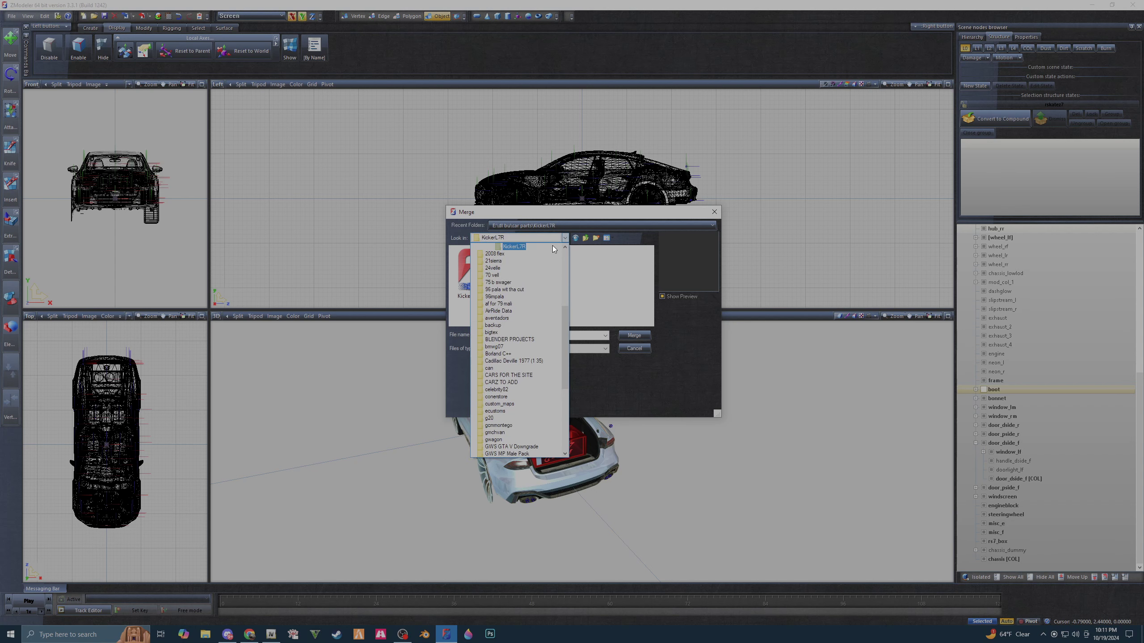
click(576, 242)
click(585, 238)
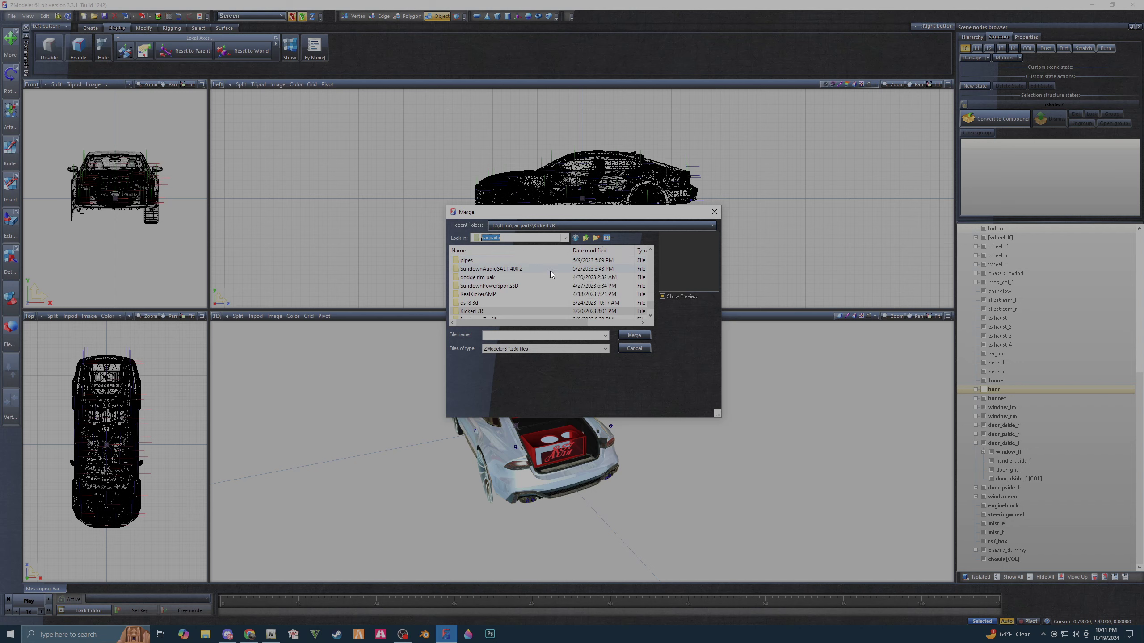
scroll(550, 275, down, 2)
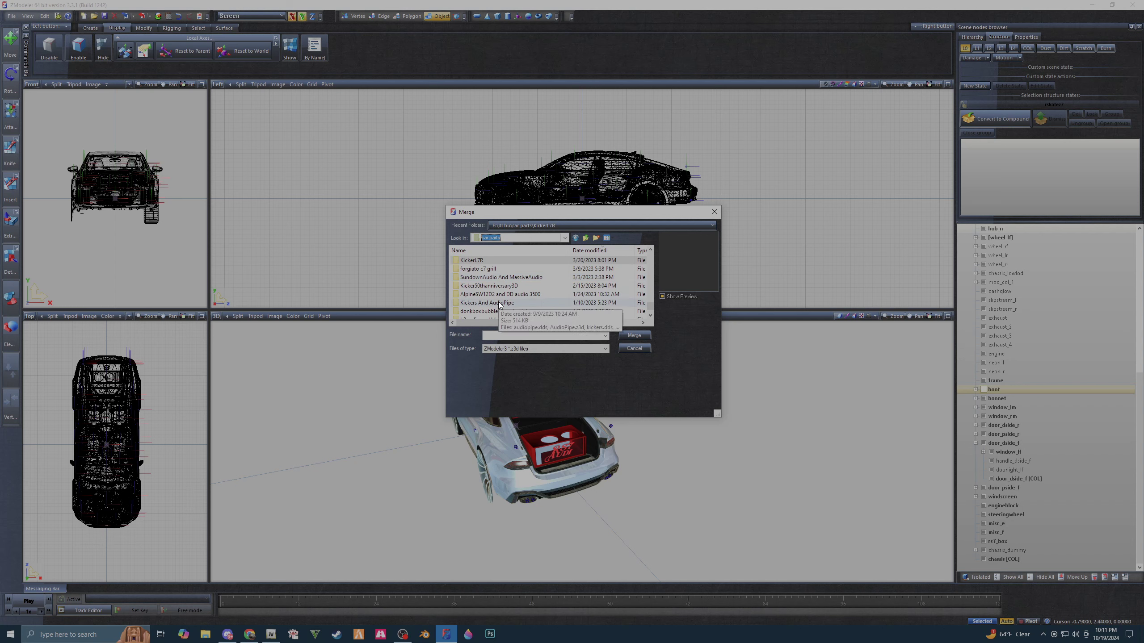
scroll(499, 305, down, 1)
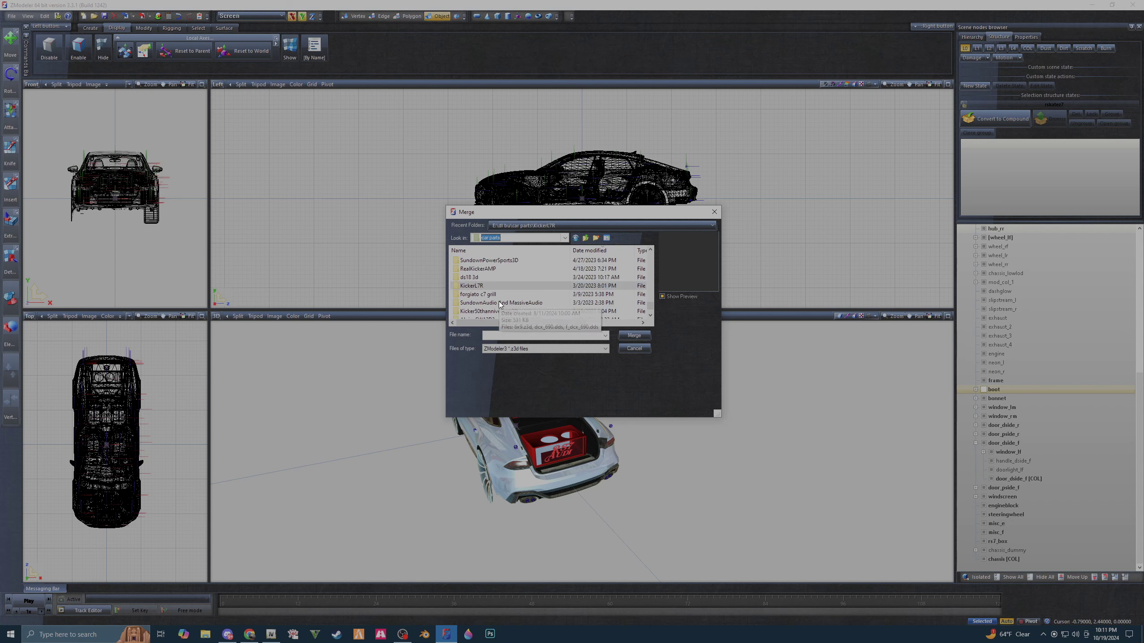
scroll(499, 306, up, 1)
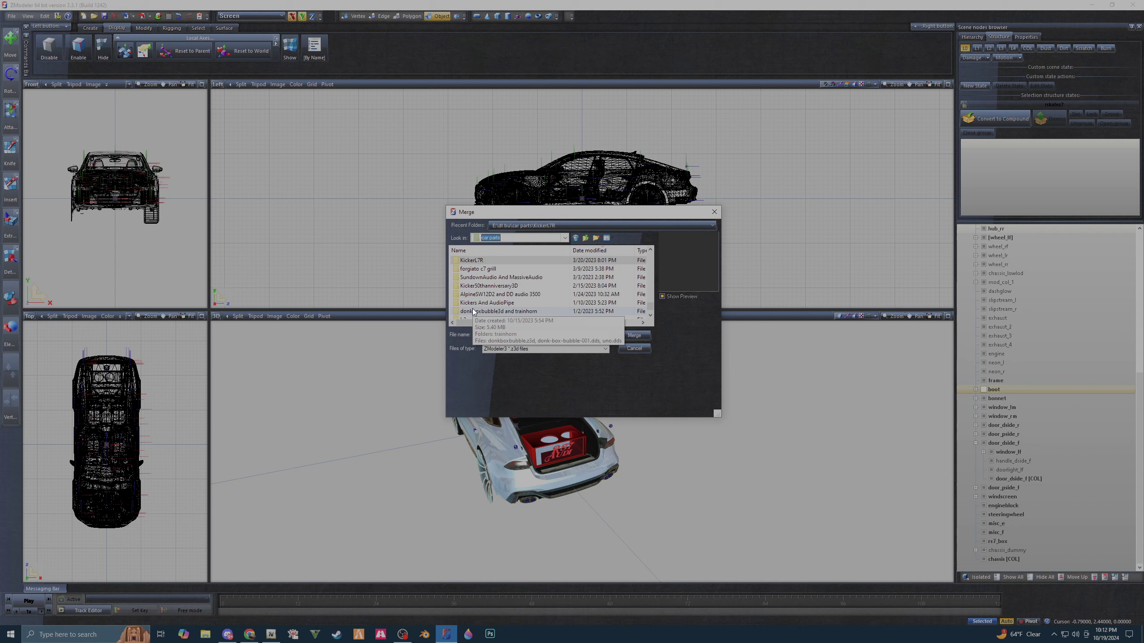
scroll(476, 309, down, 1)
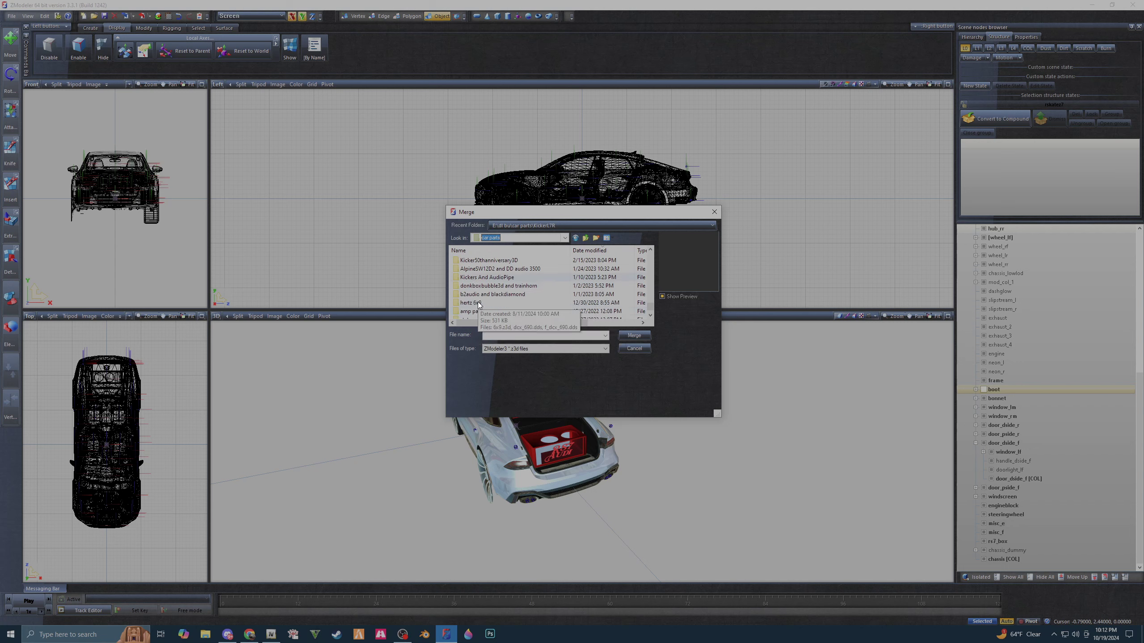
scroll(478, 305, down, 1)
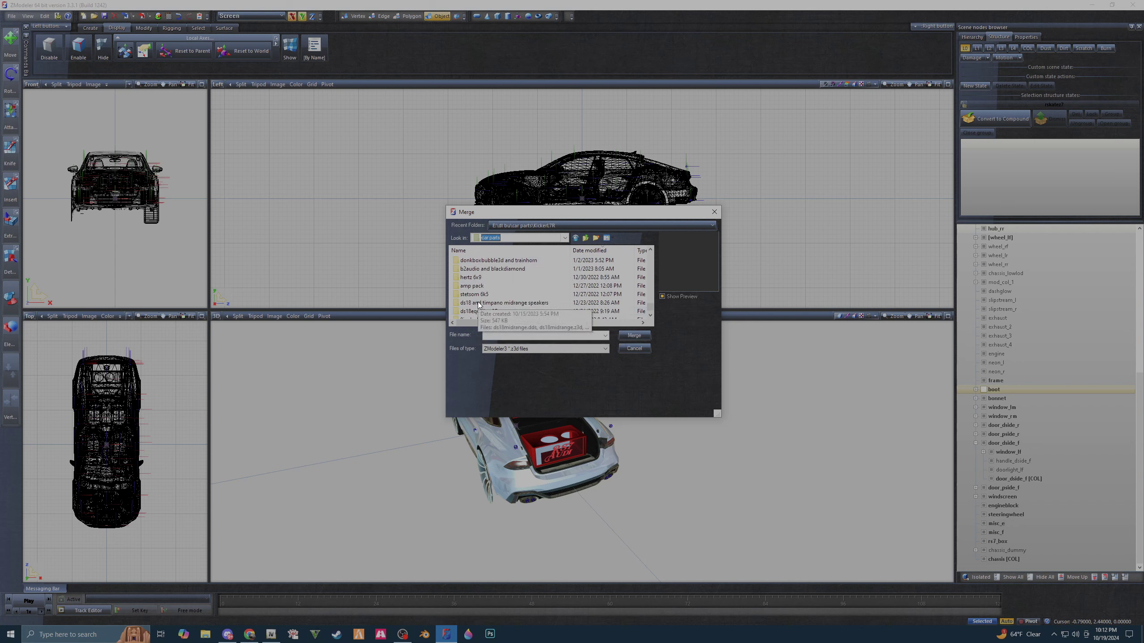
scroll(478, 305, down, 1)
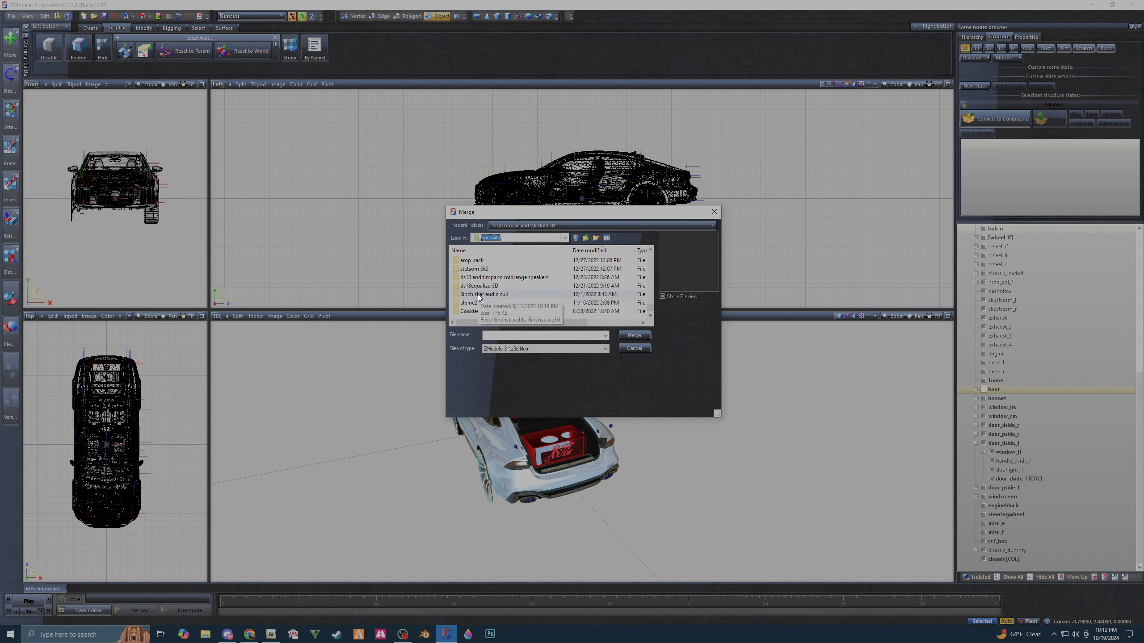
double_click(479, 296)
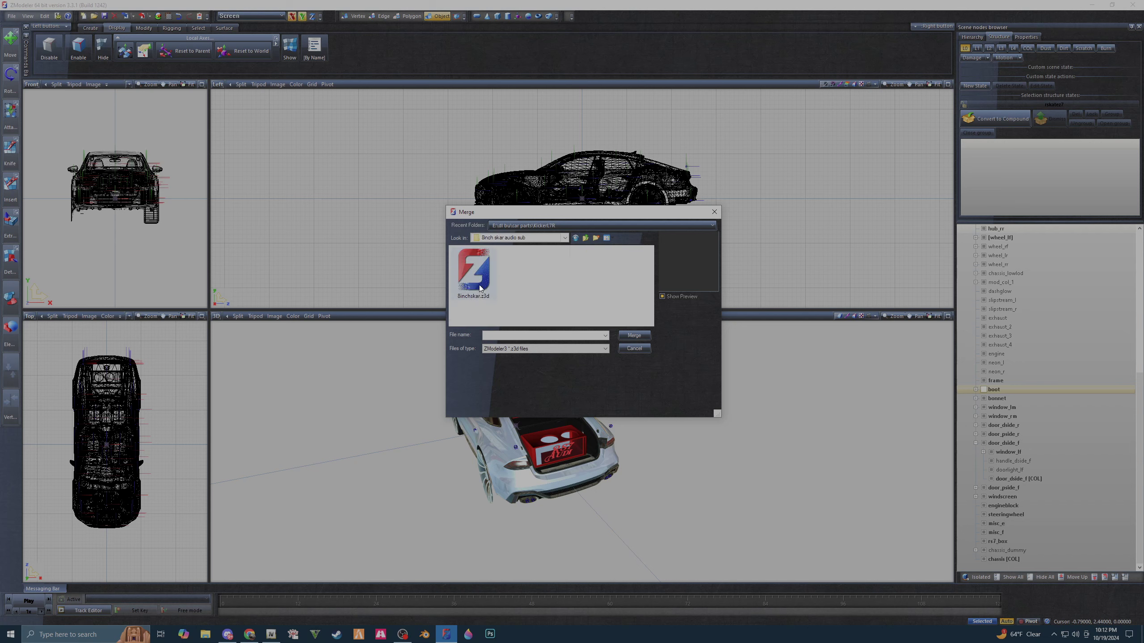
click(480, 288)
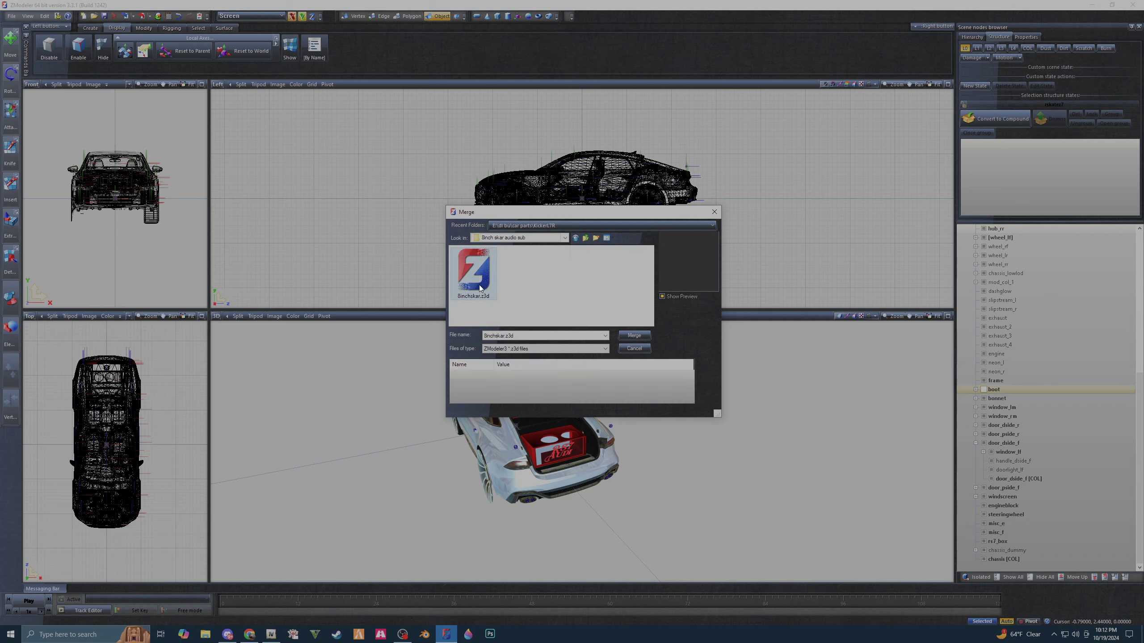
click(634, 335)
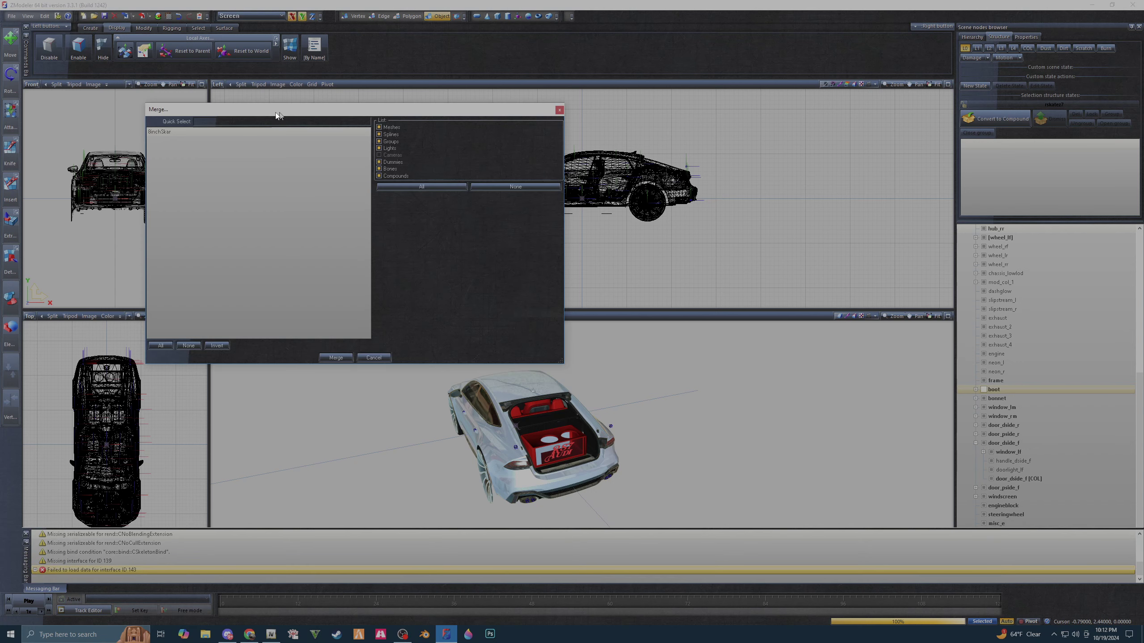
- Merge the 8inchSkar object into the scene and inspect it in isolation
click(197, 130)
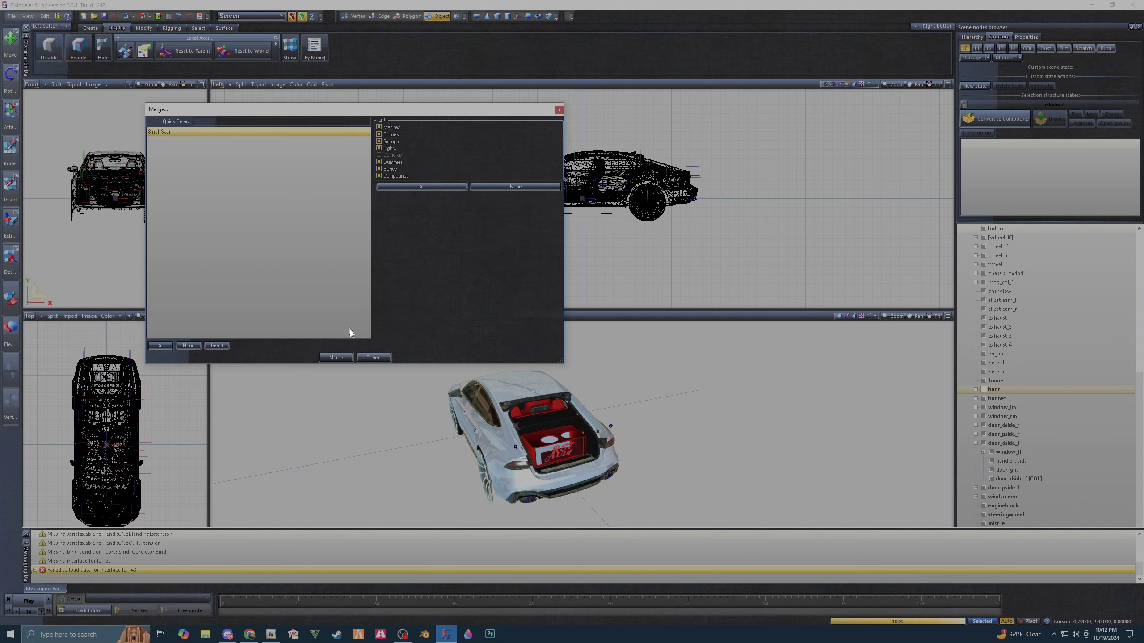
click(335, 358)
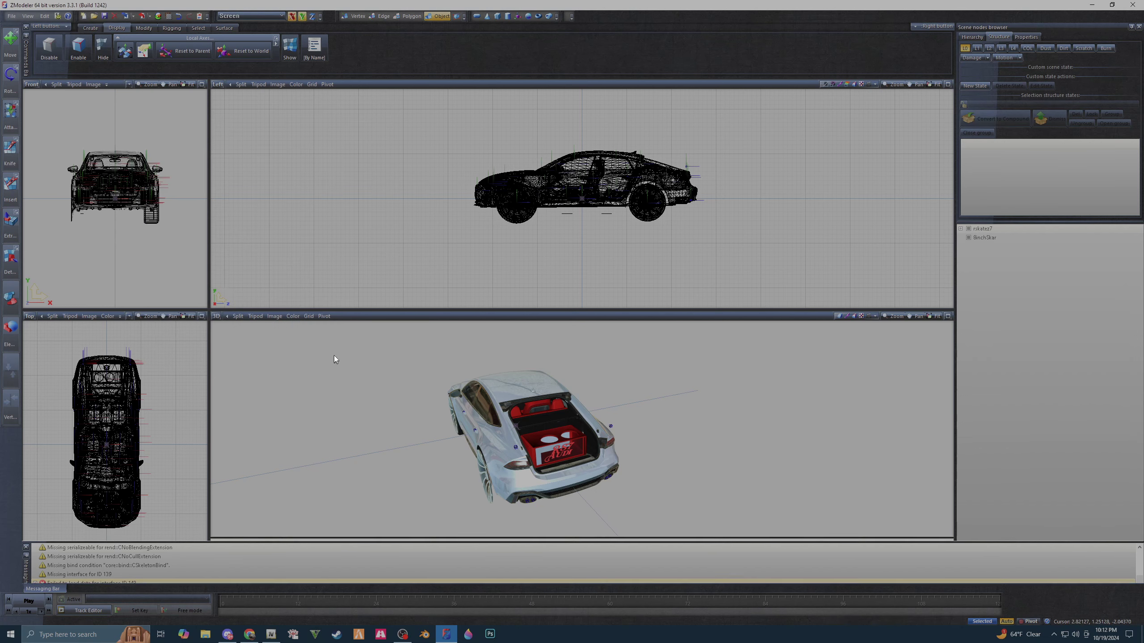
click(984, 237)
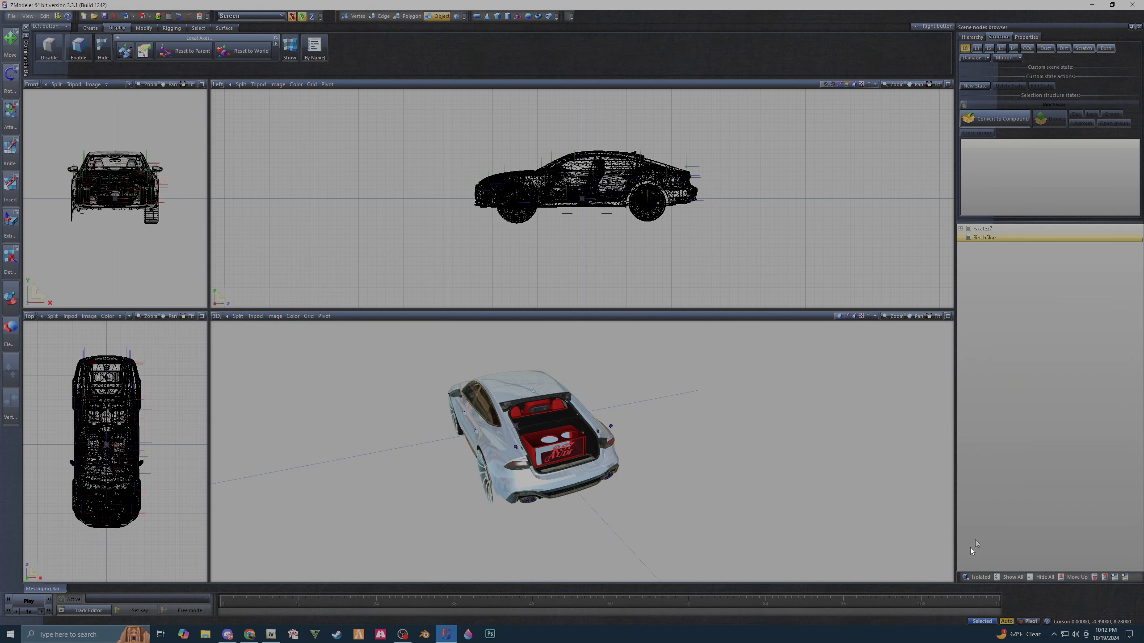
click(969, 577)
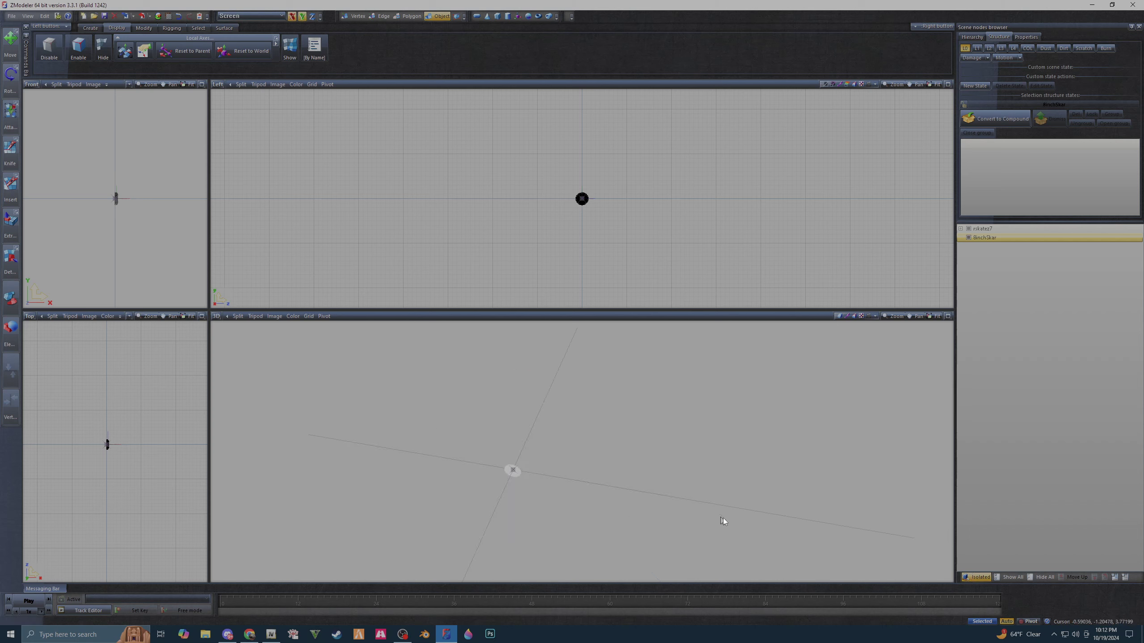
middle_drag(723, 521, 738, 521)
click(969, 577)
- Delete the 8inchSkar node from the scene and reopen the File > Merge window
right_click(989, 238)
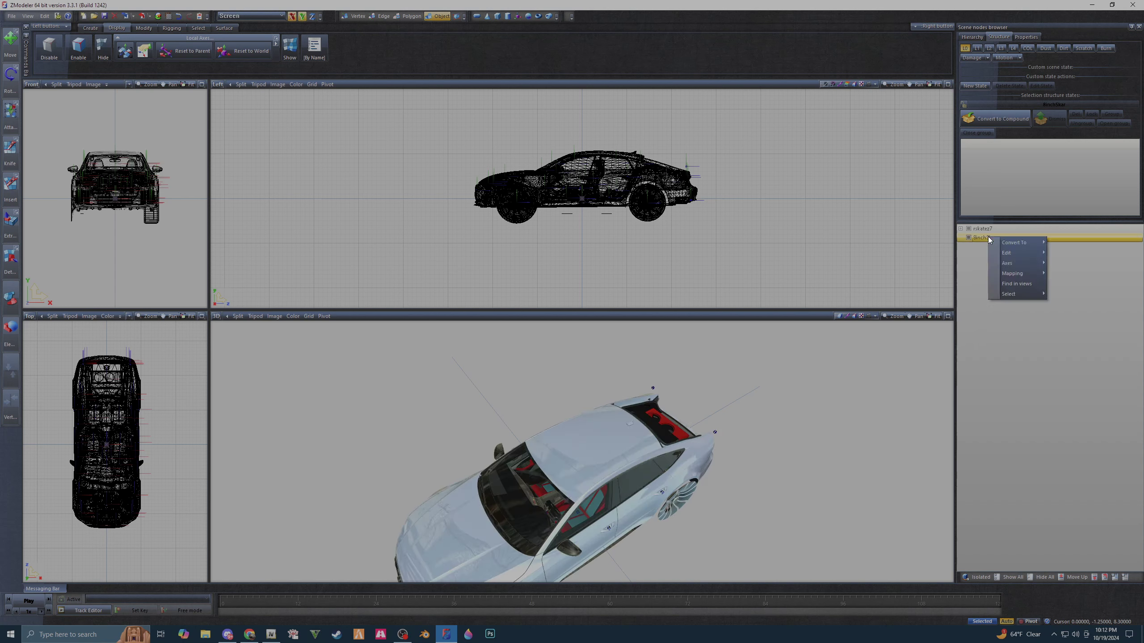
click(1065, 269)
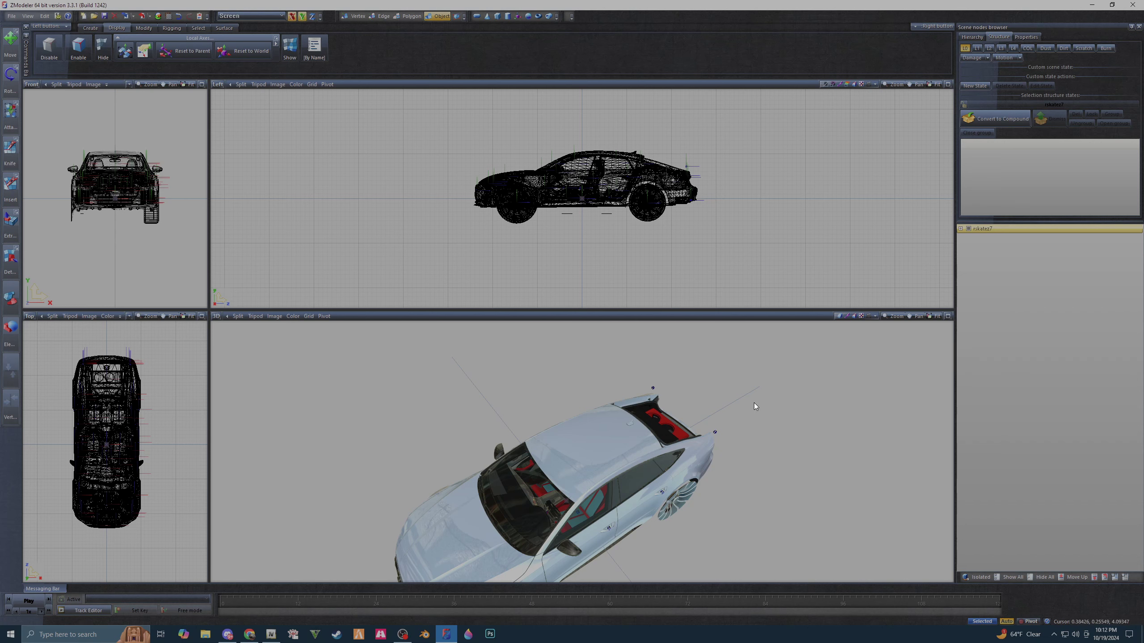
middle_drag(755, 407, 710, 396)
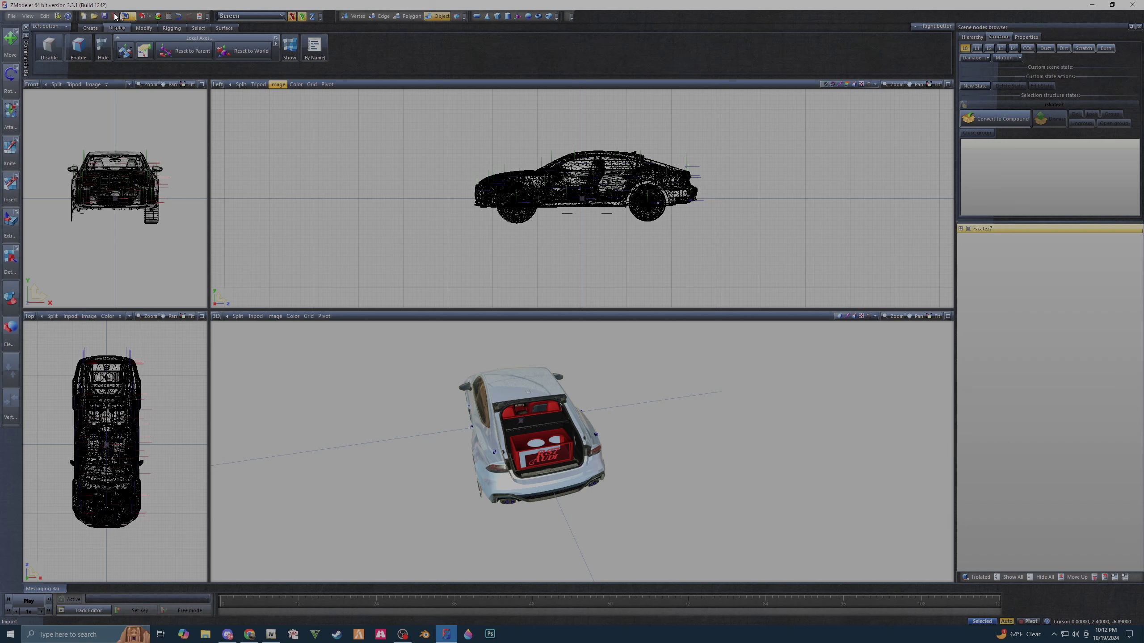
click(11, 17)
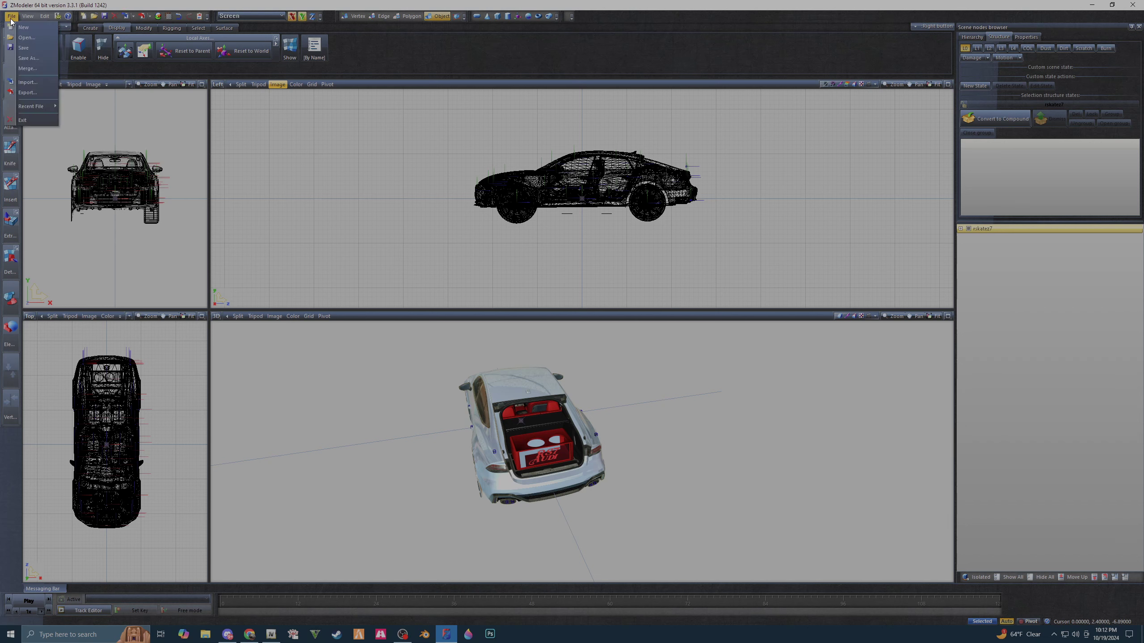
click(26, 68)
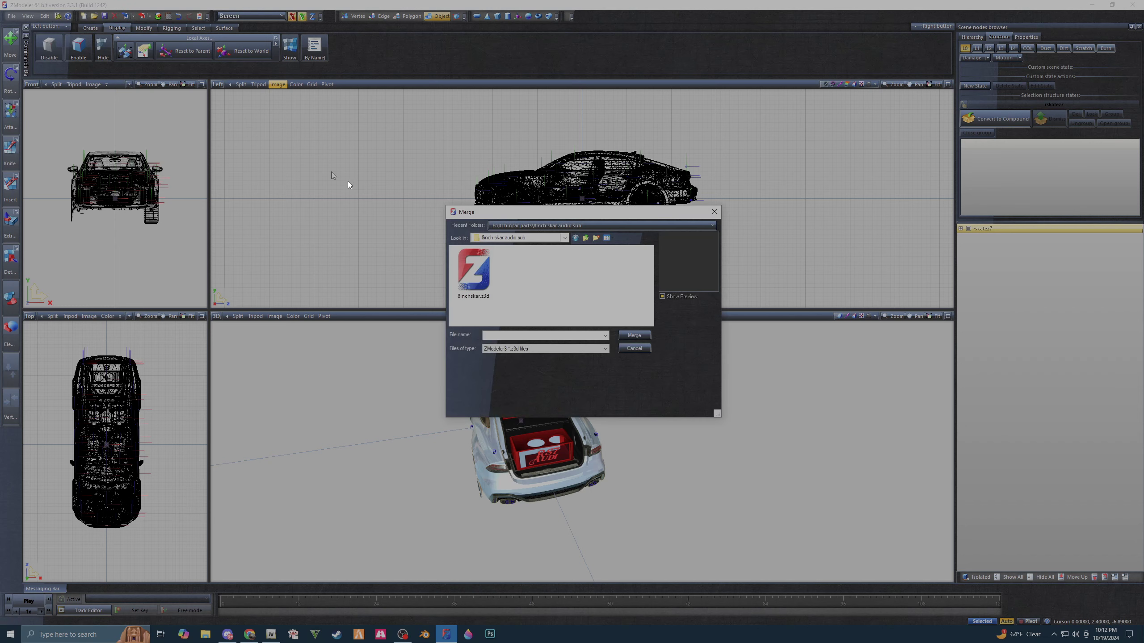
- Merge orionxtr.z3d from the 'xtr orion' folder, which fails with an error
click(585, 239)
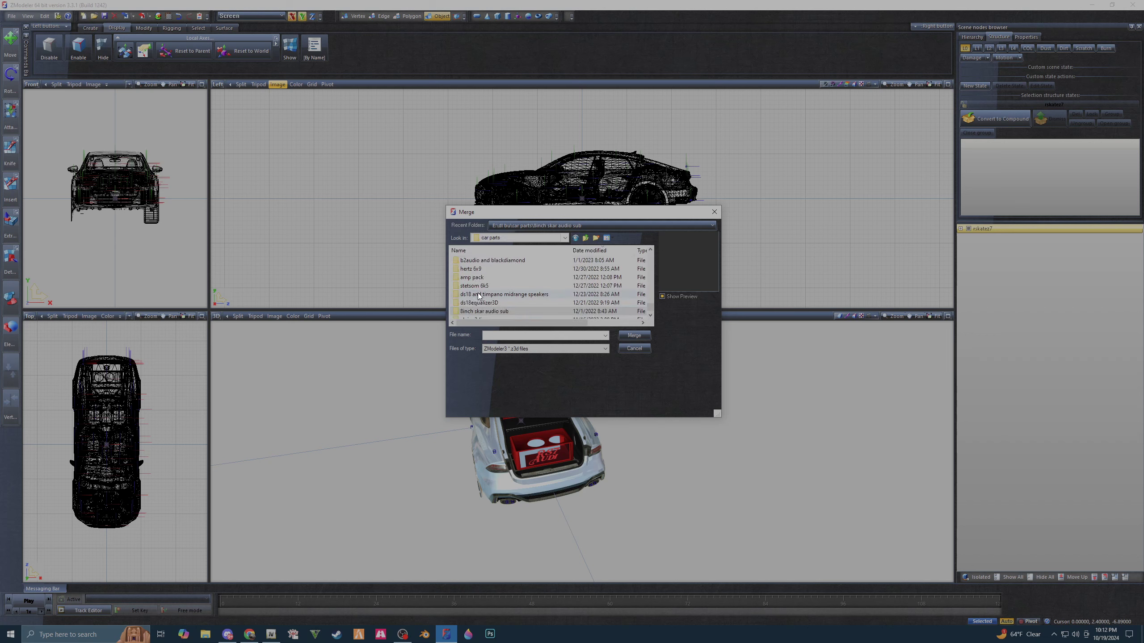
scroll(479, 295, up, 2)
scroll(479, 296, up, 2)
scroll(479, 295, up, 2)
scroll(479, 295, up, 2)
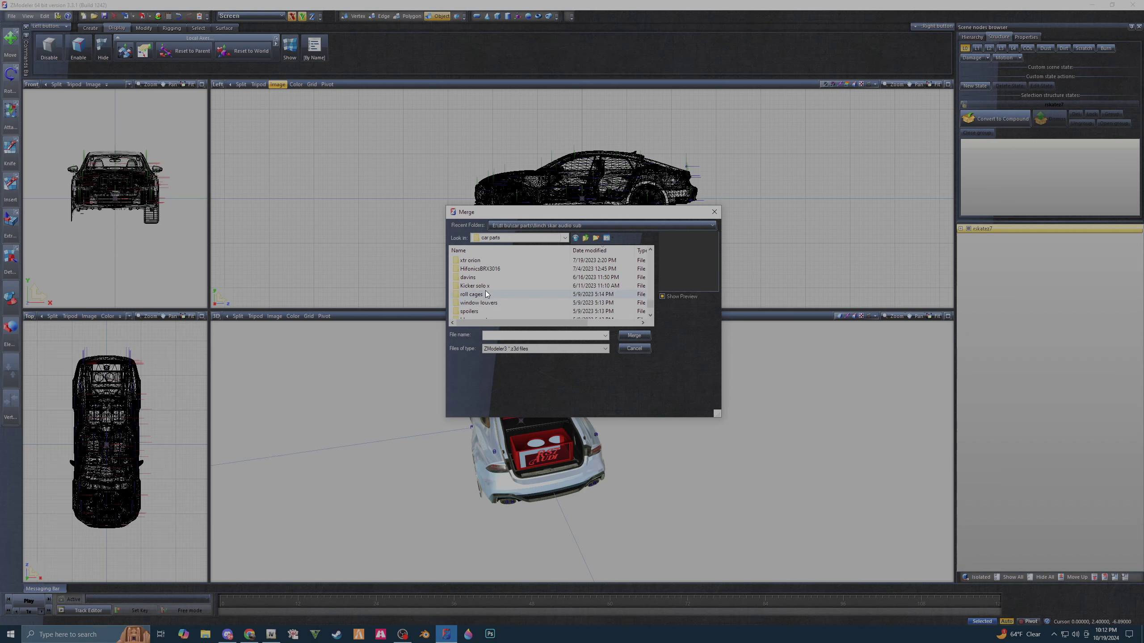
scroll(485, 281, up, 1)
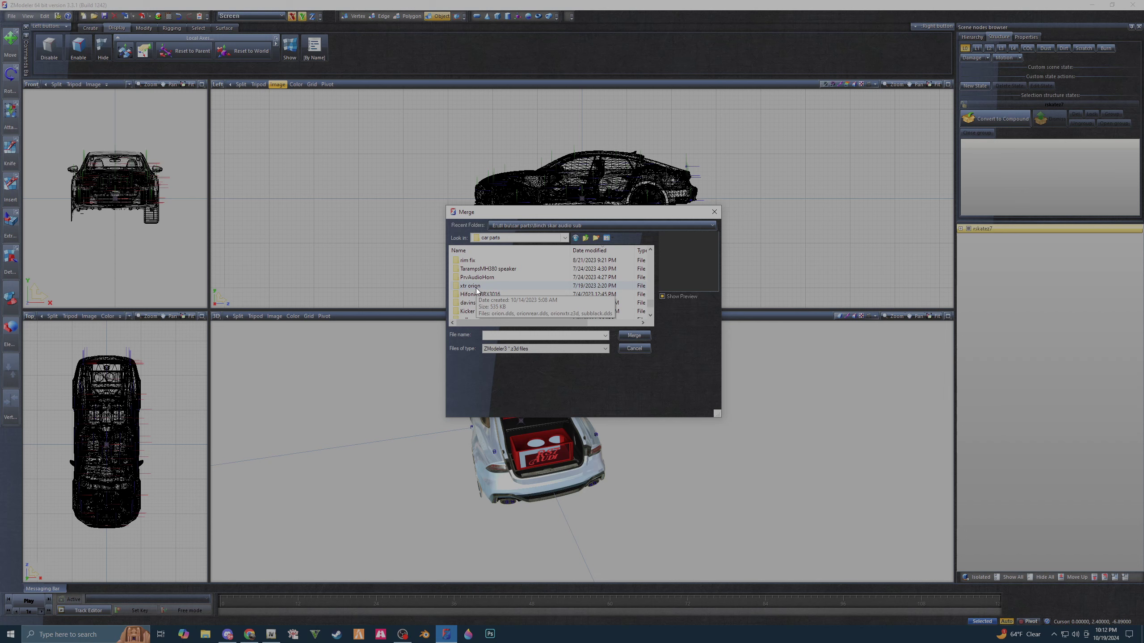
double_click(476, 287)
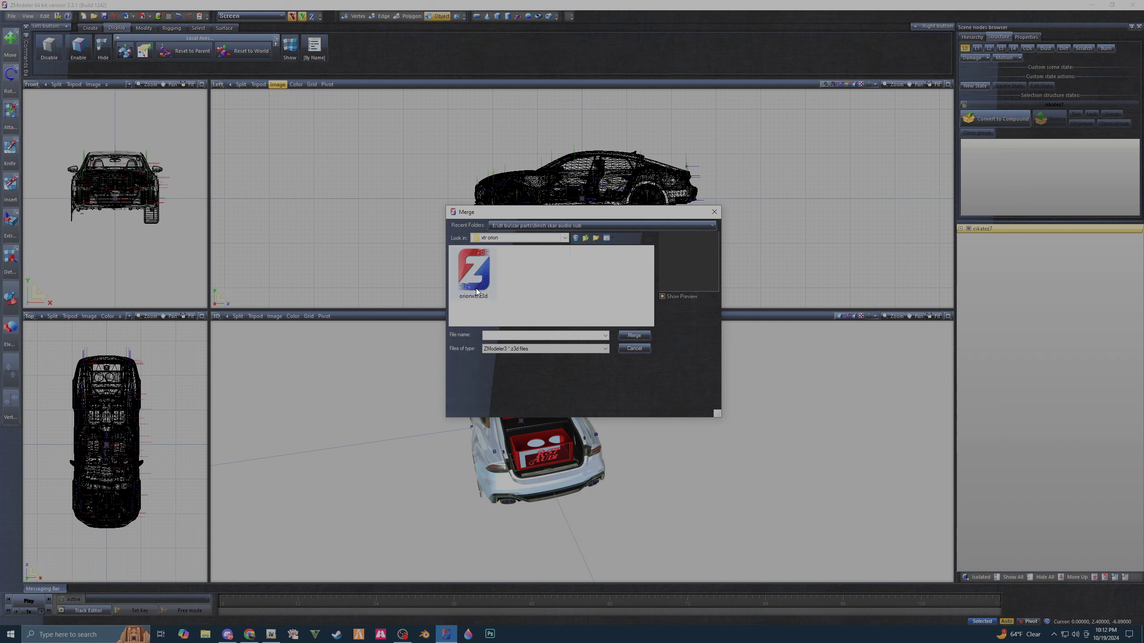
click(476, 291)
click(628, 335)
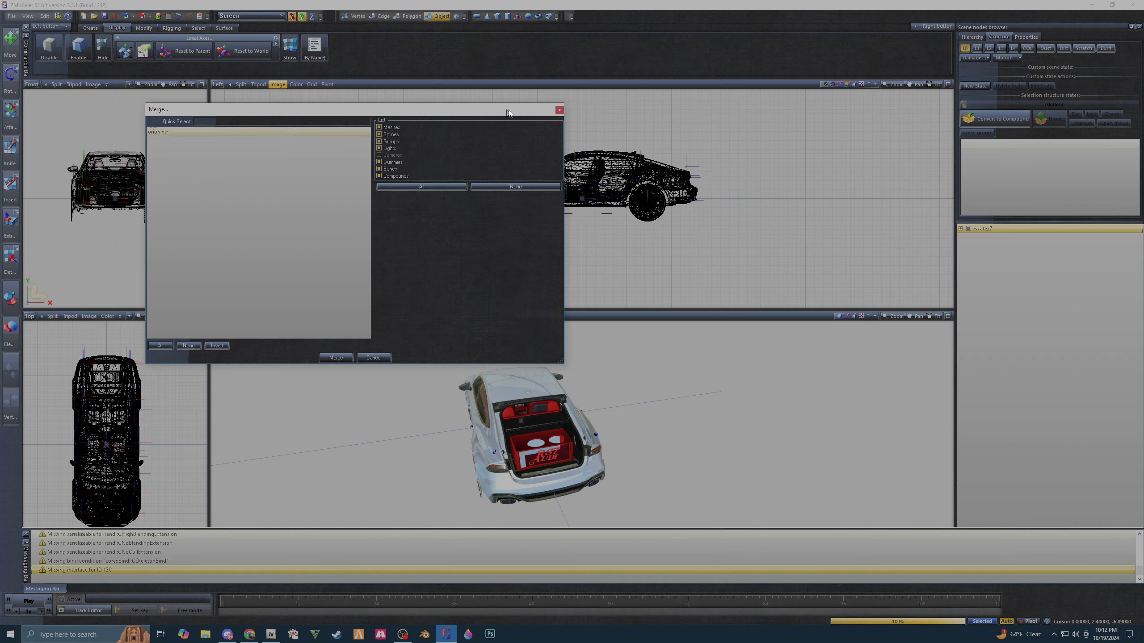
click(559, 111)
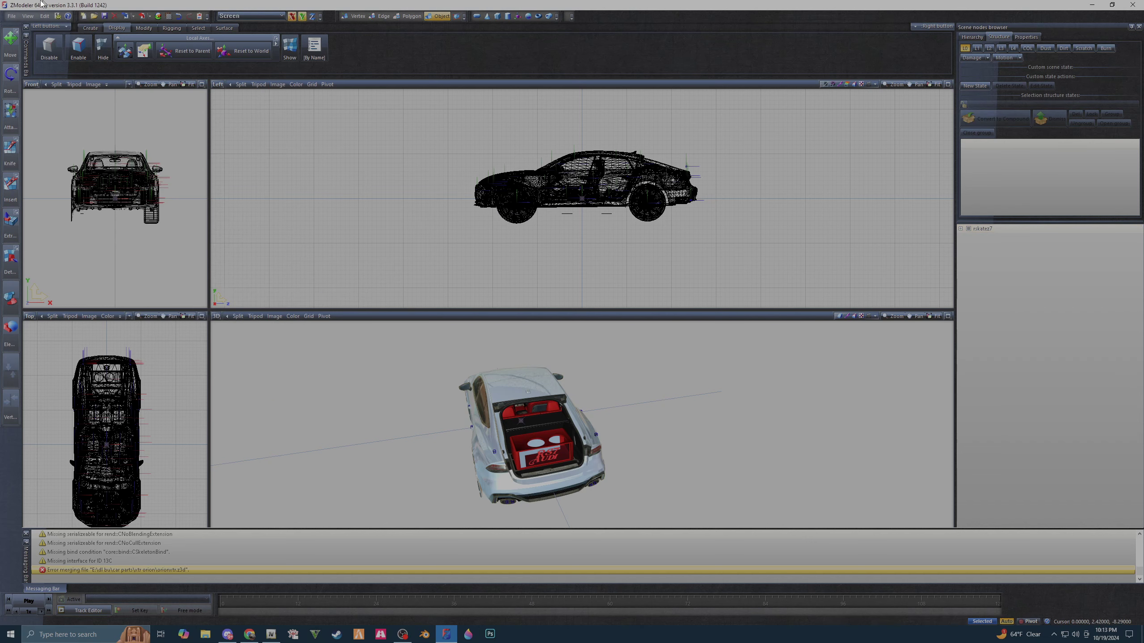
click(11, 16)
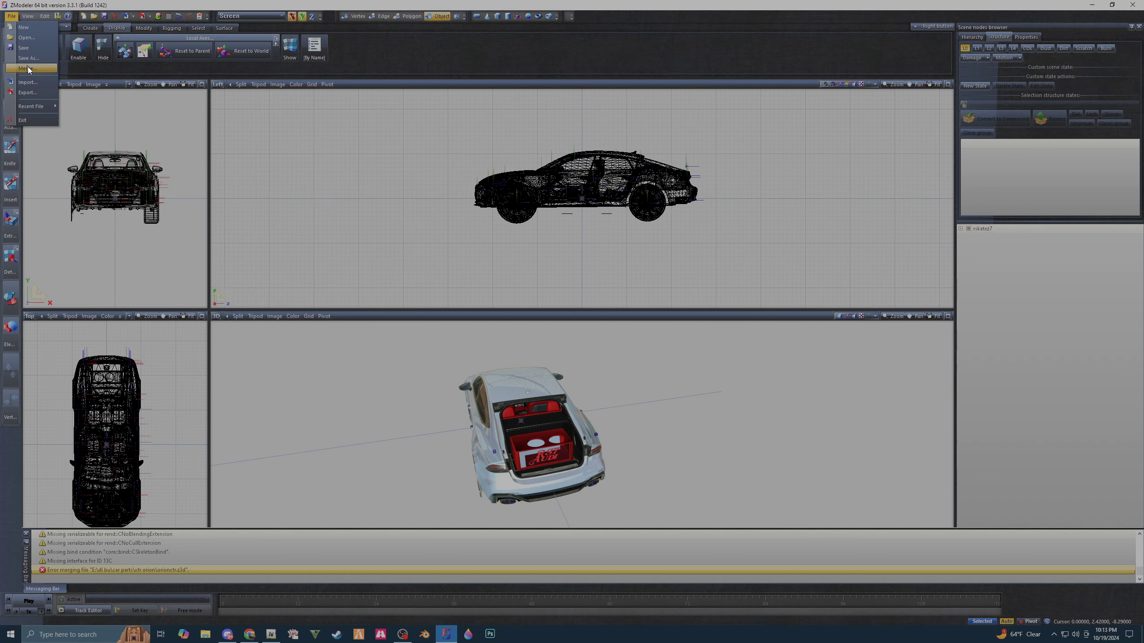
- Open the merge browser on car parts, briefly checking the Down4SoundHexiconeSpeaker folder
click(32, 70)
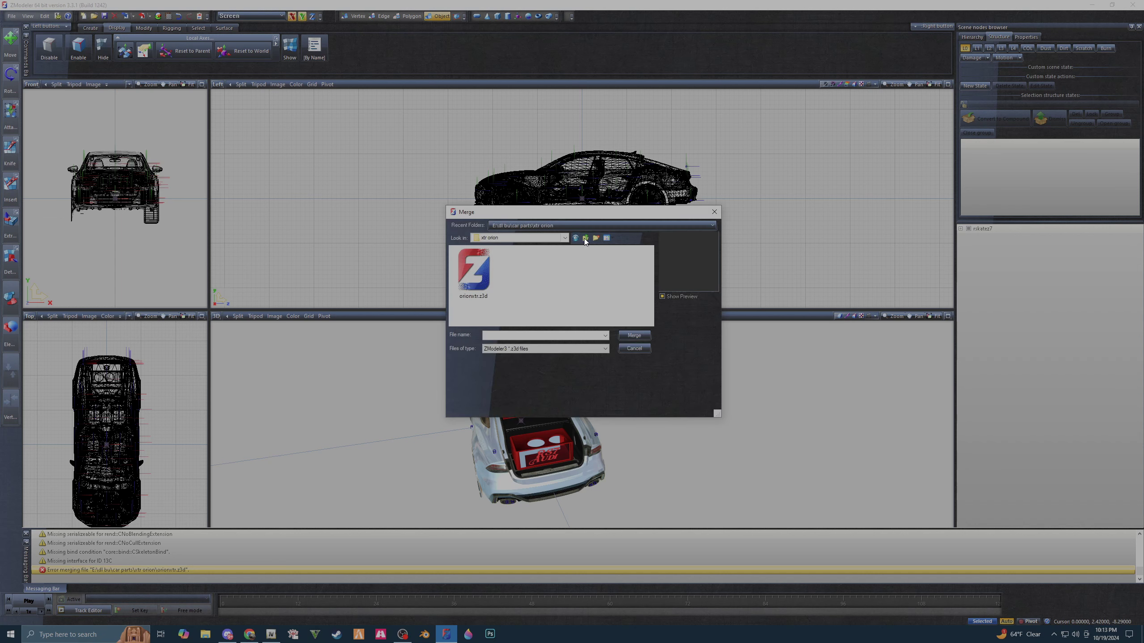
click(585, 239)
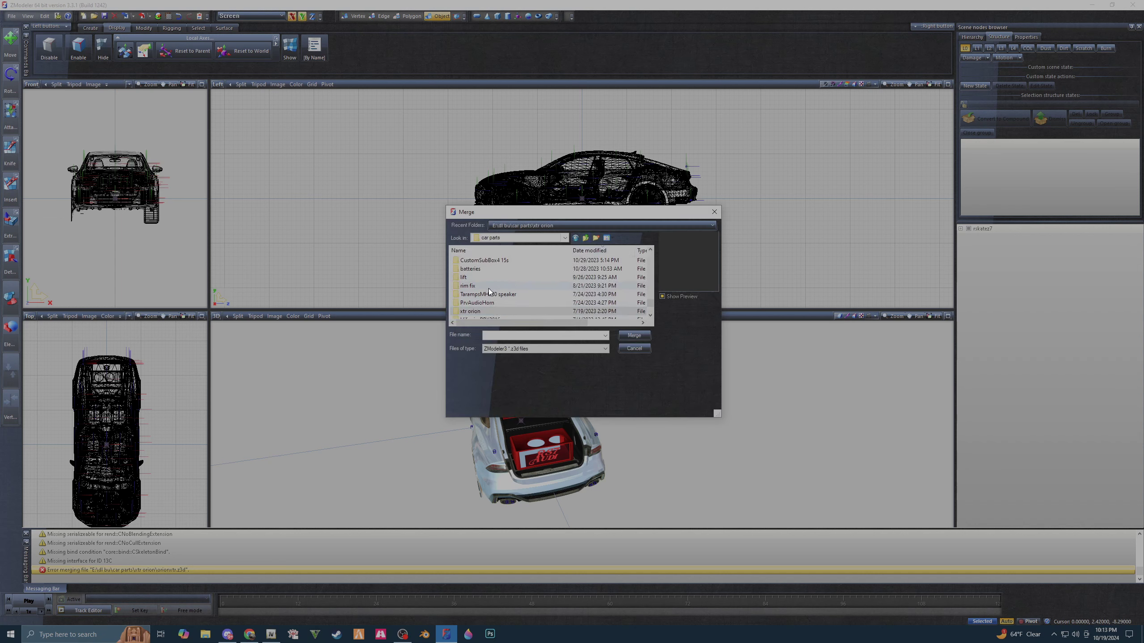
scroll(490, 291, up, 2)
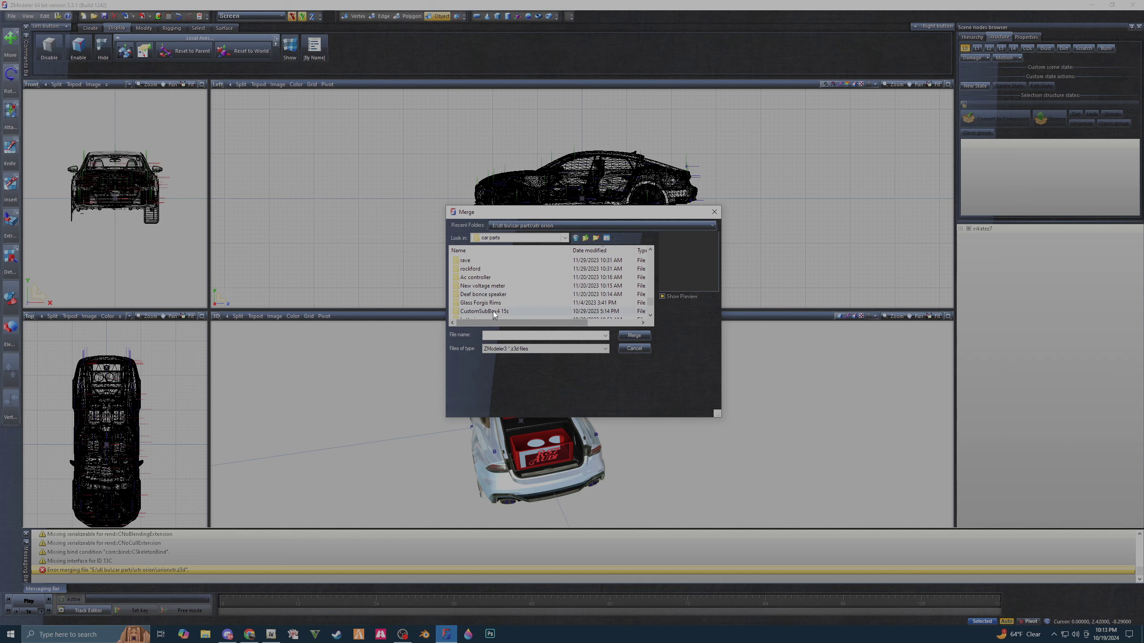
scroll(490, 295, up, 1)
scroll(490, 295, up, 1)
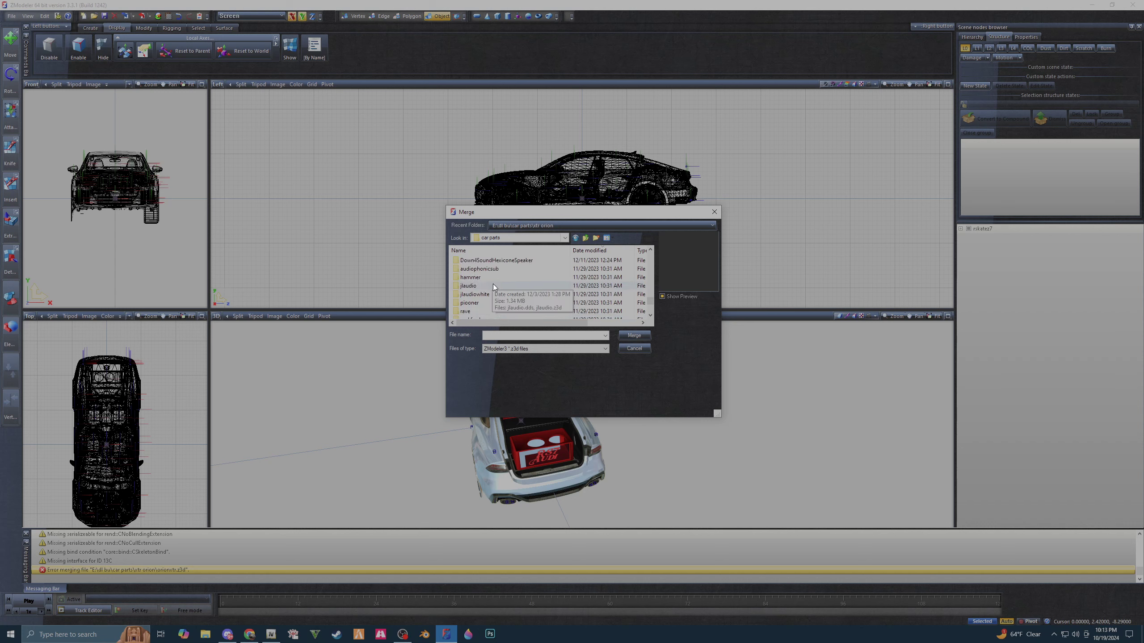
double_click(496, 262)
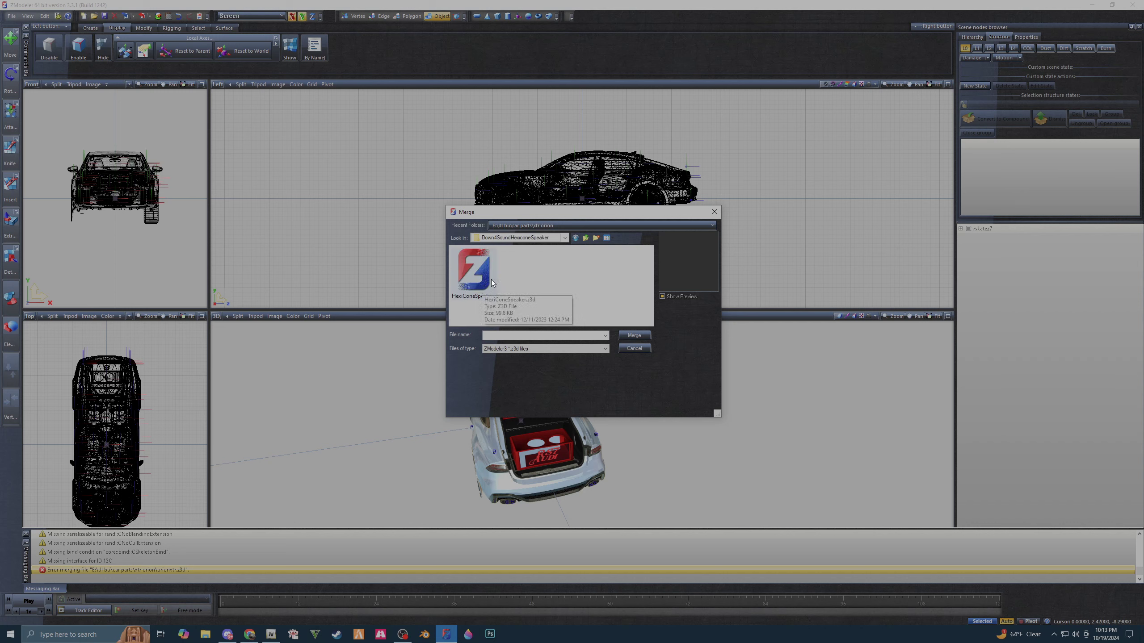
click(586, 238)
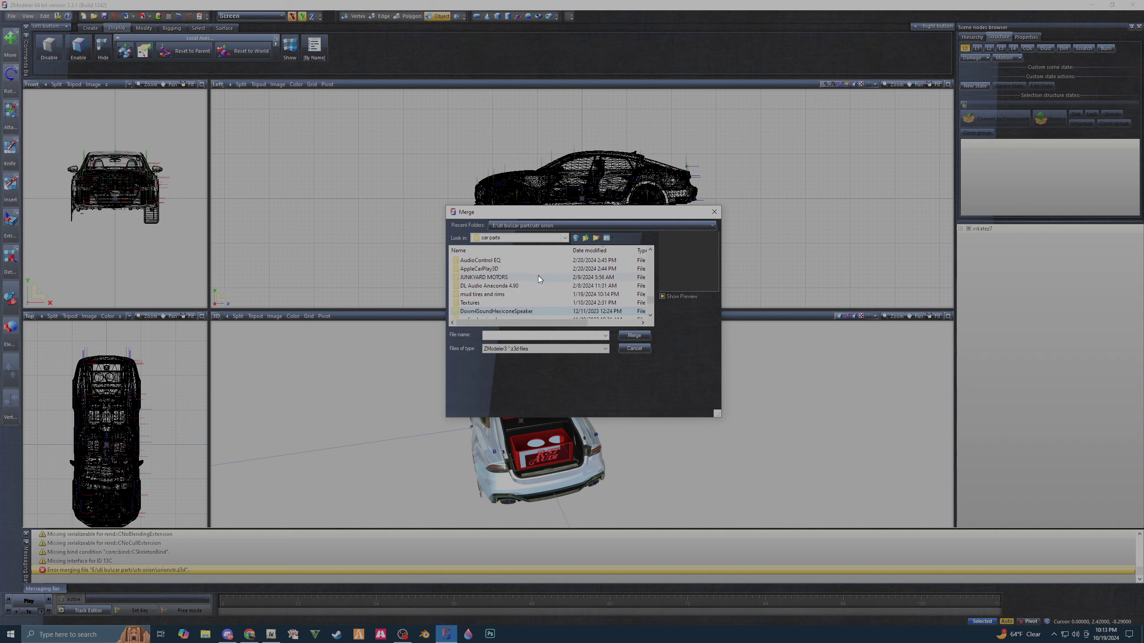
scroll(504, 294, up, 1)
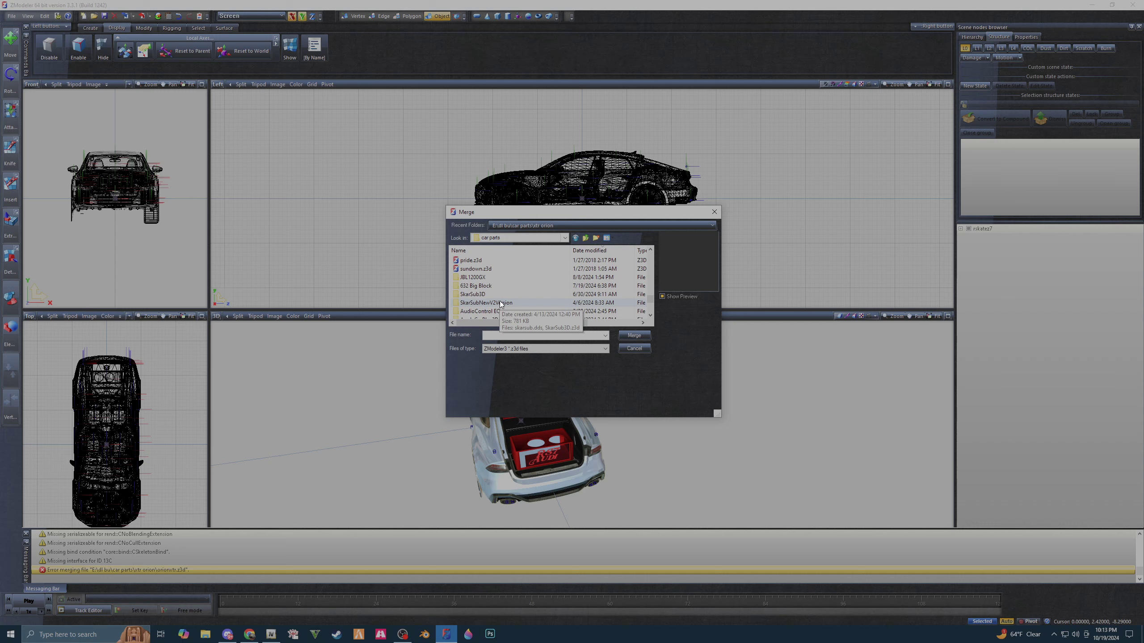
- Merge the SkarAudioSubwoofer object from SkarSub3D/SkarSub3D.z3d into the Audi scene
double_click(500, 293)
click(472, 279)
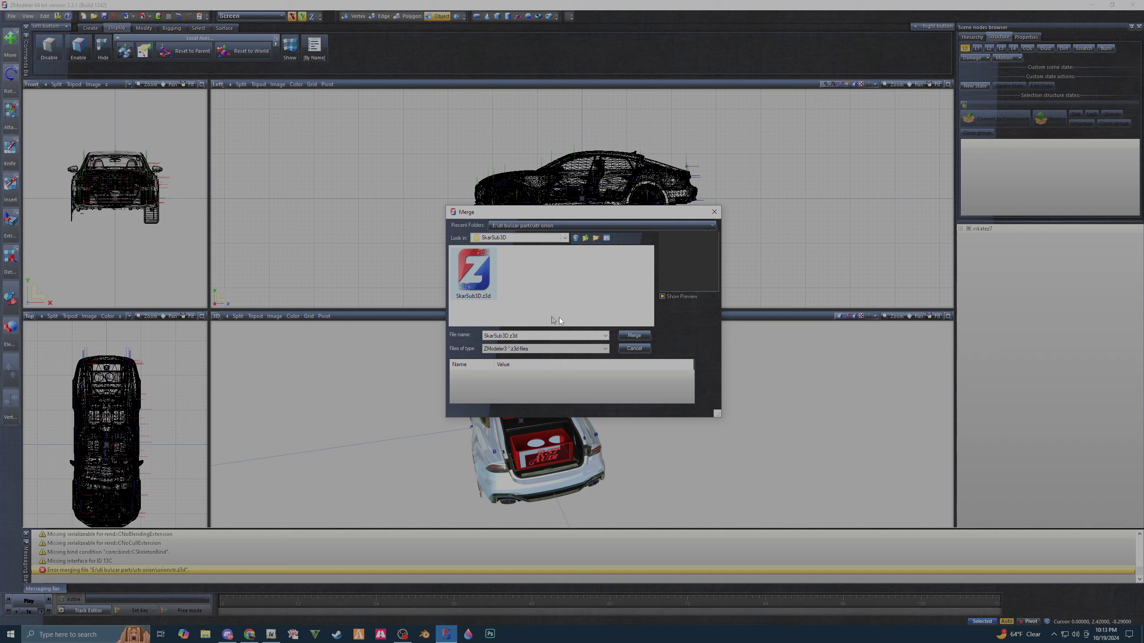
click(634, 335)
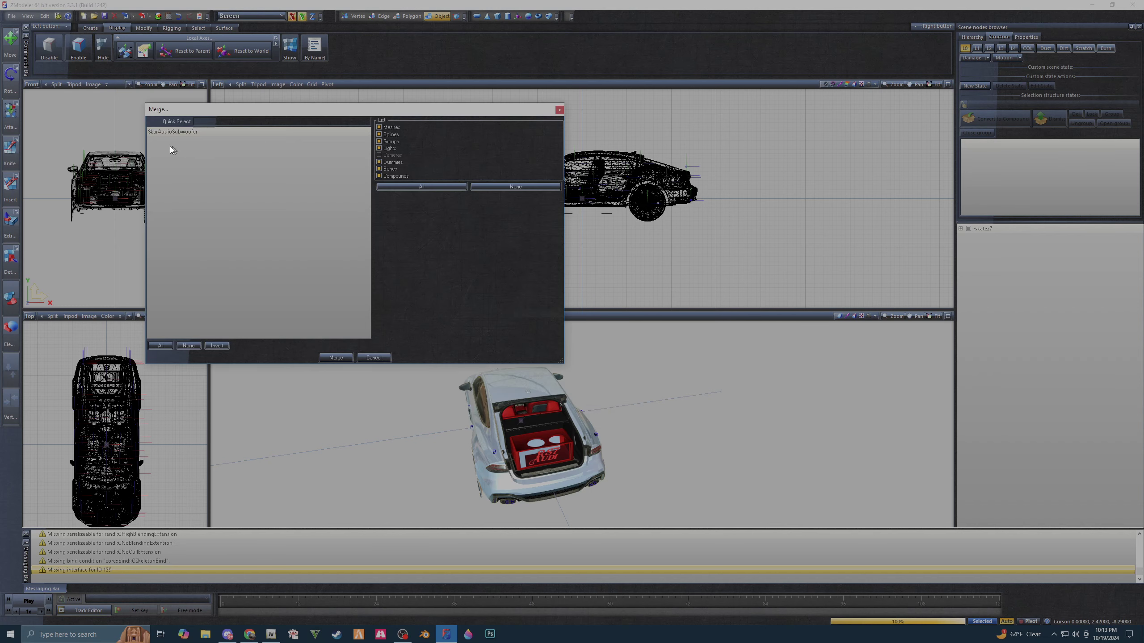
click(172, 131)
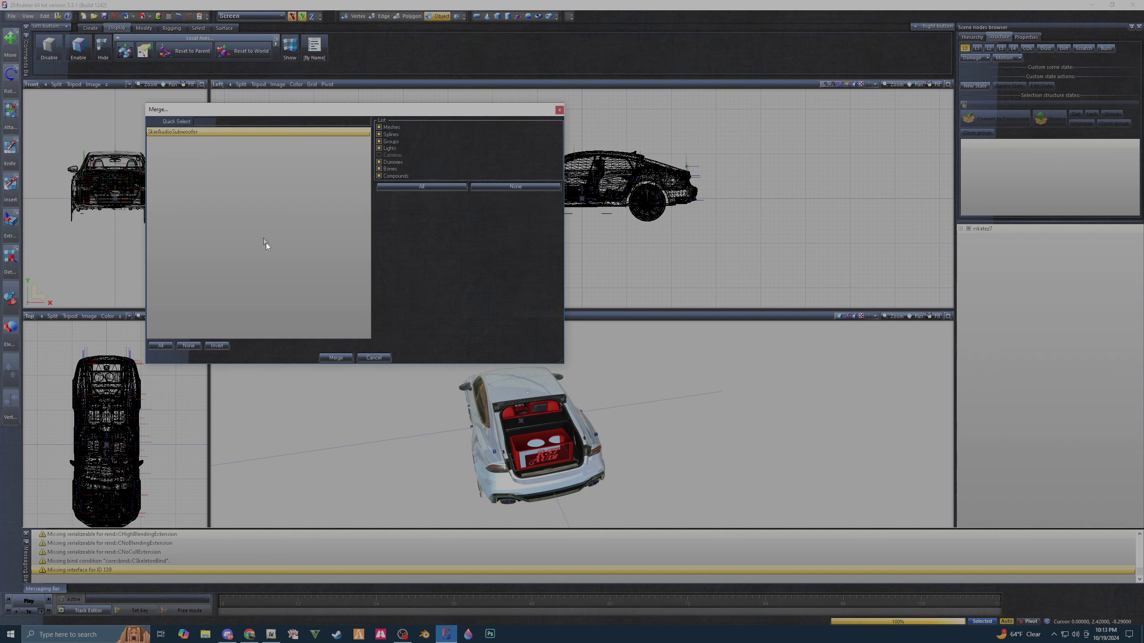
click(334, 357)
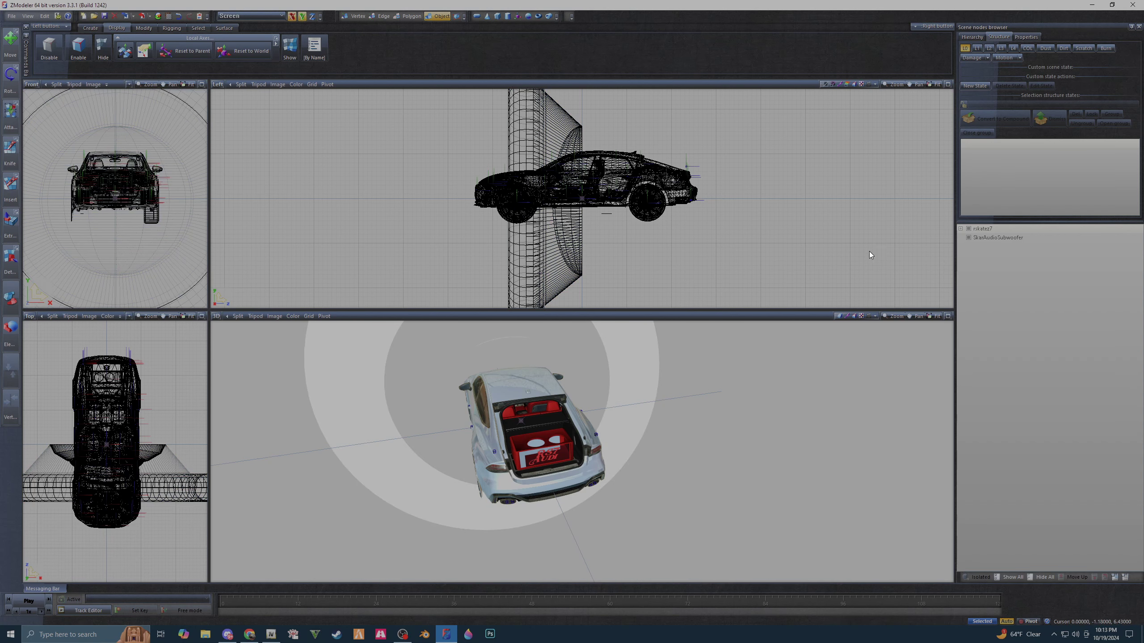
- Delete the merged SkarAudioSubwoofer and reopen the merge browser on car parts
right_click(1014, 240)
mouse_move(1037, 254)
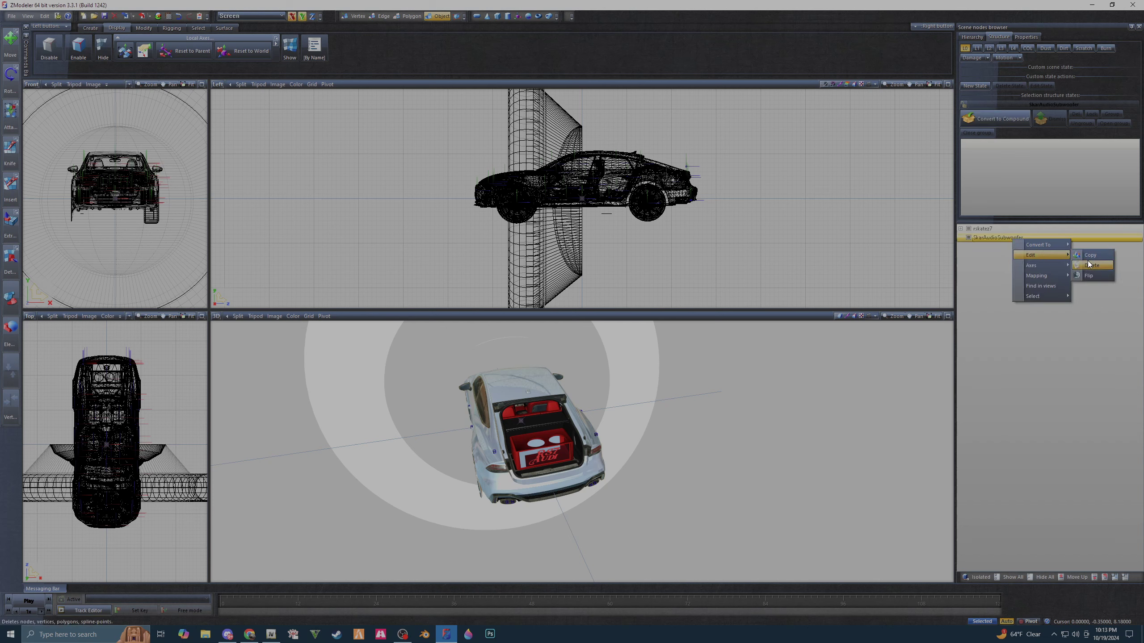
click(1089, 265)
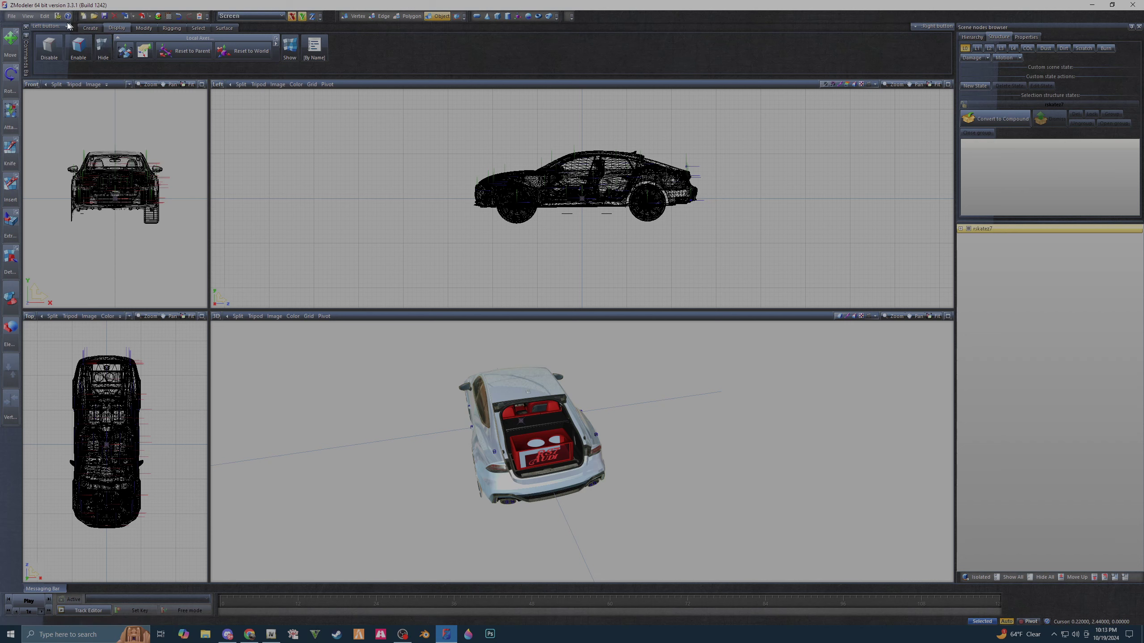
click(12, 17)
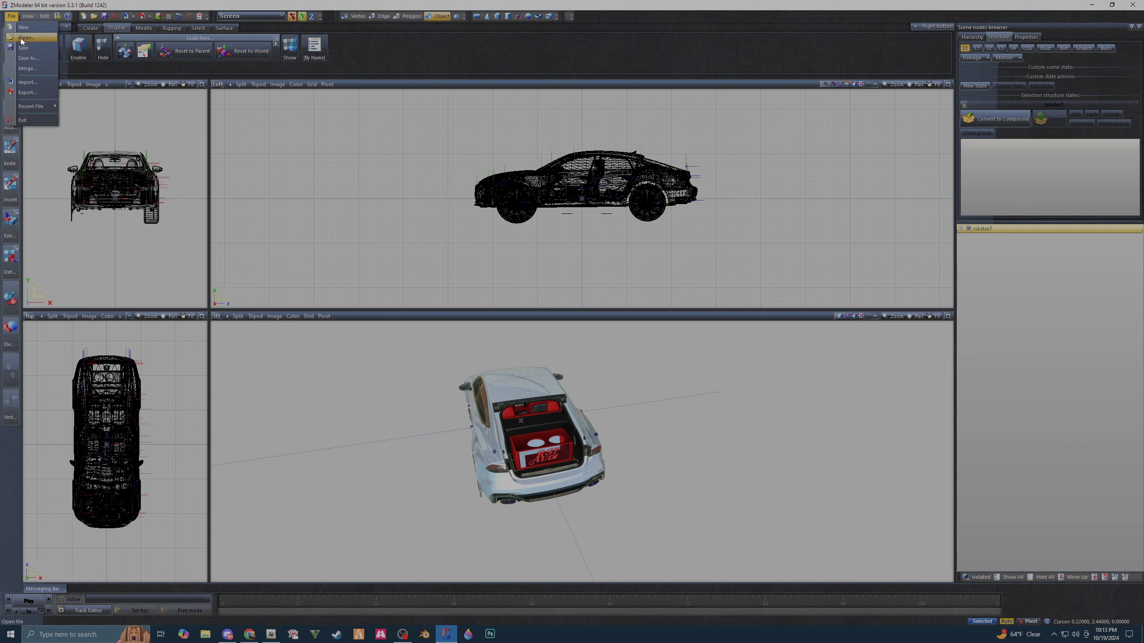
click(27, 68)
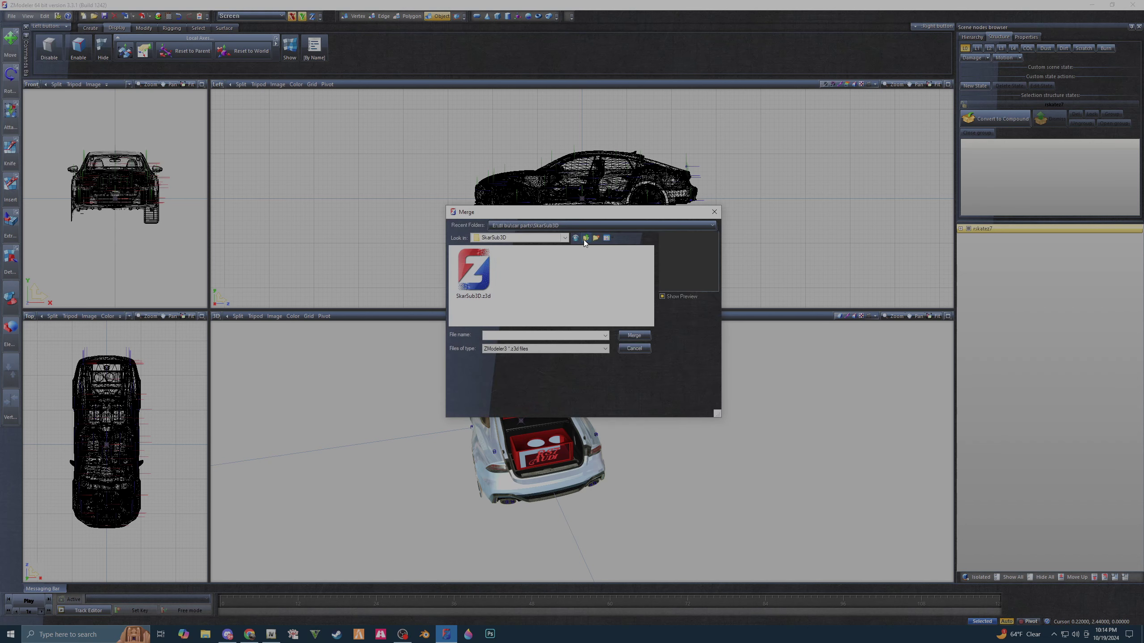
click(585, 239)
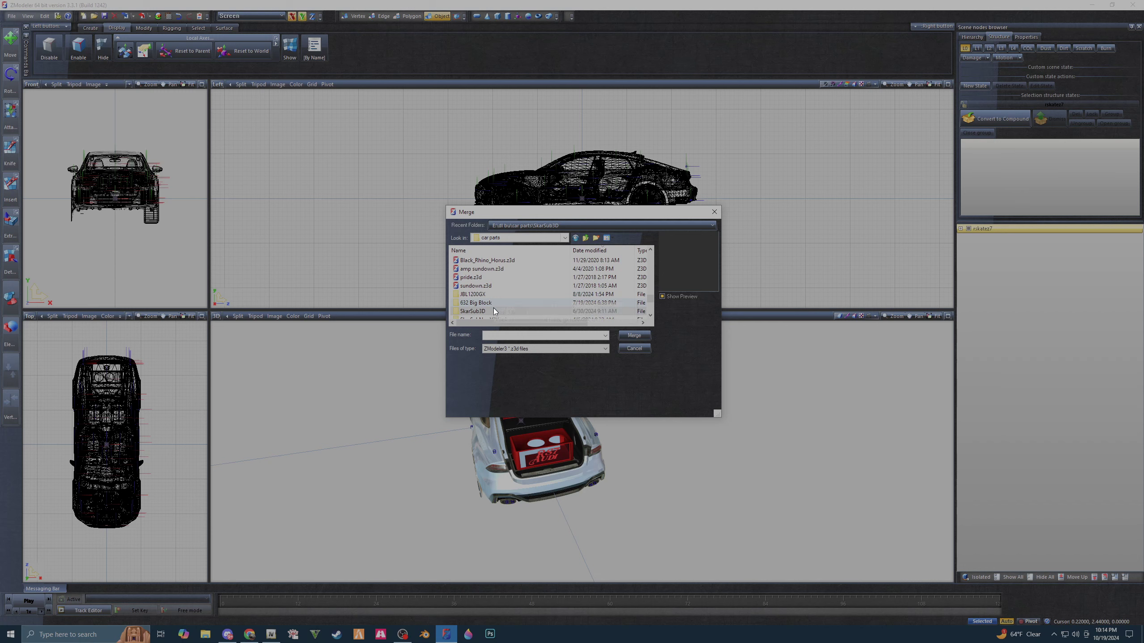
scroll(493, 309, down, 1)
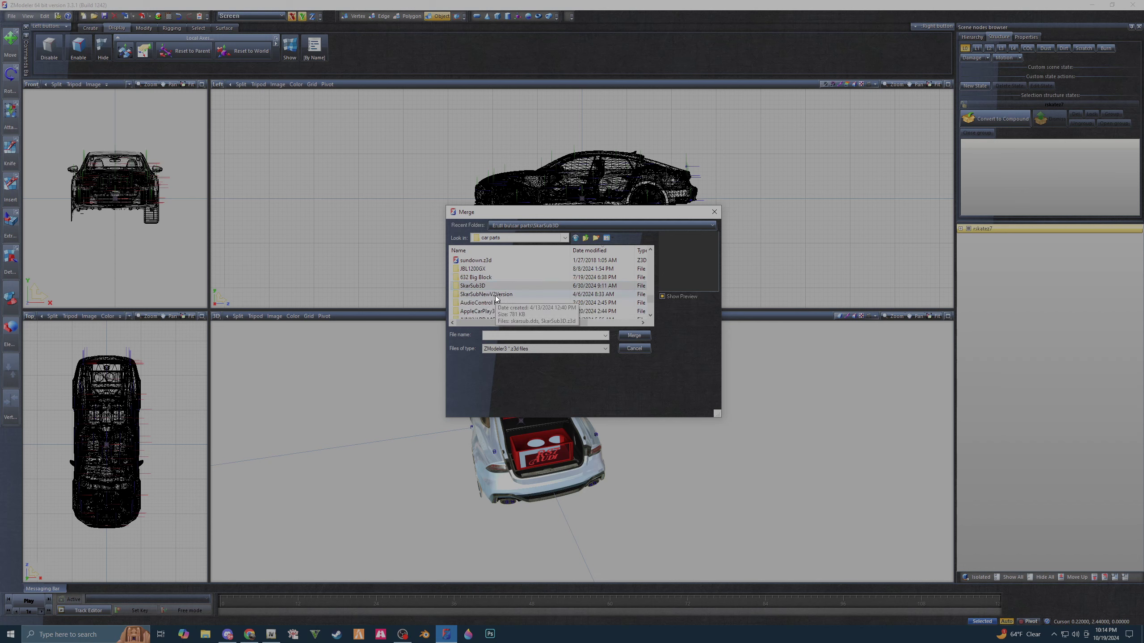
- Merge SkarAudioSubwoofer from the SkarSubNewV2Version file, then delete it again
double_click(495, 294)
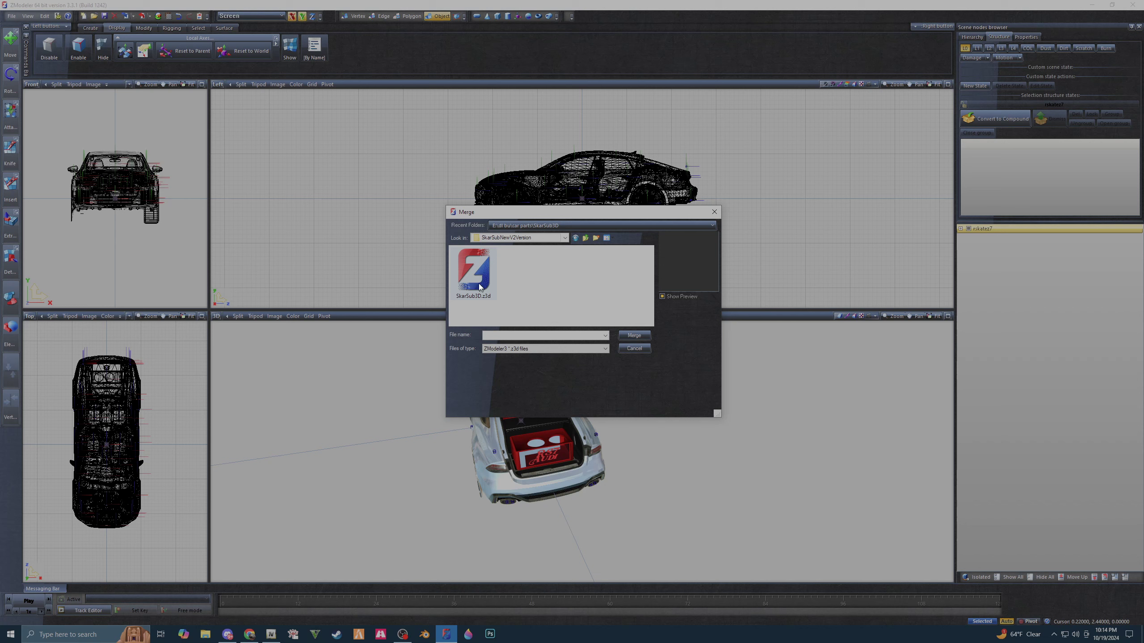
click(624, 335)
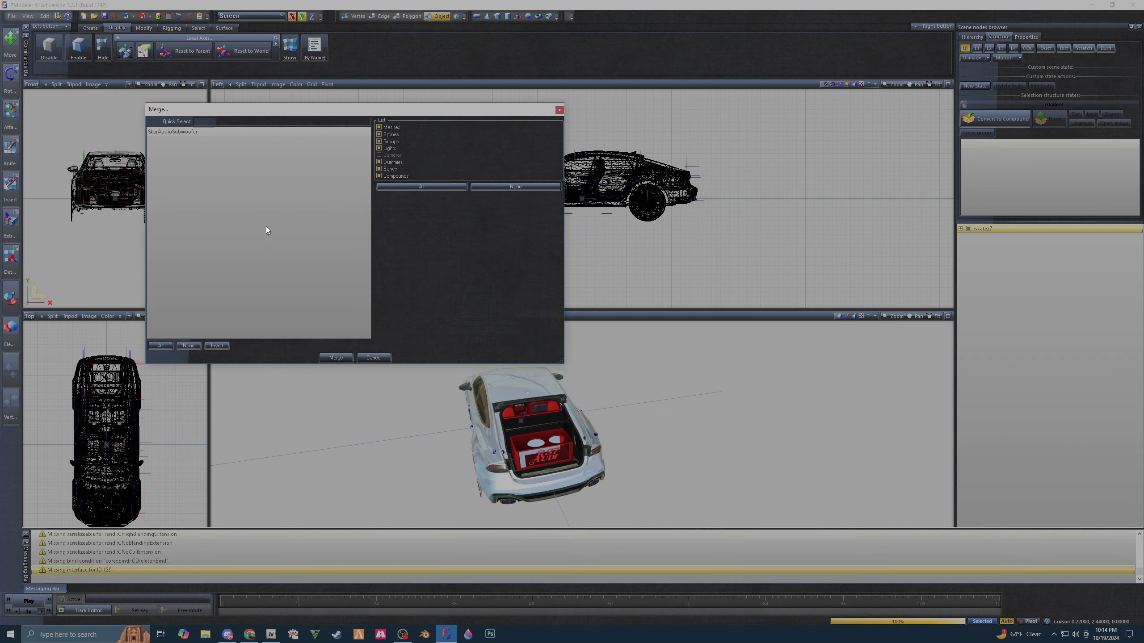
click(185, 131)
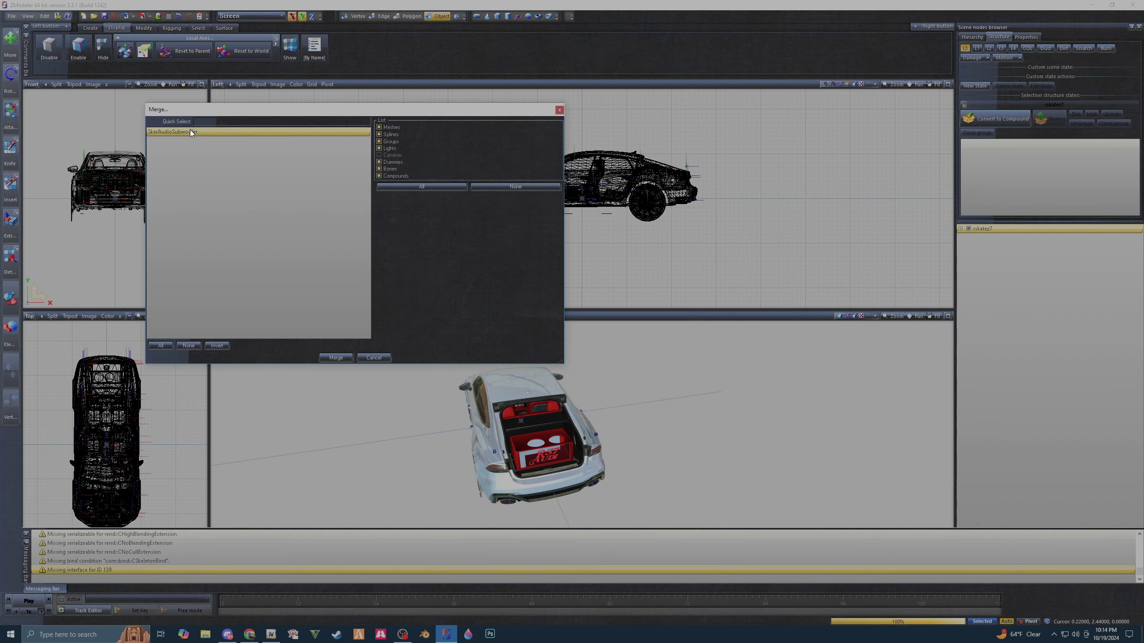
click(336, 358)
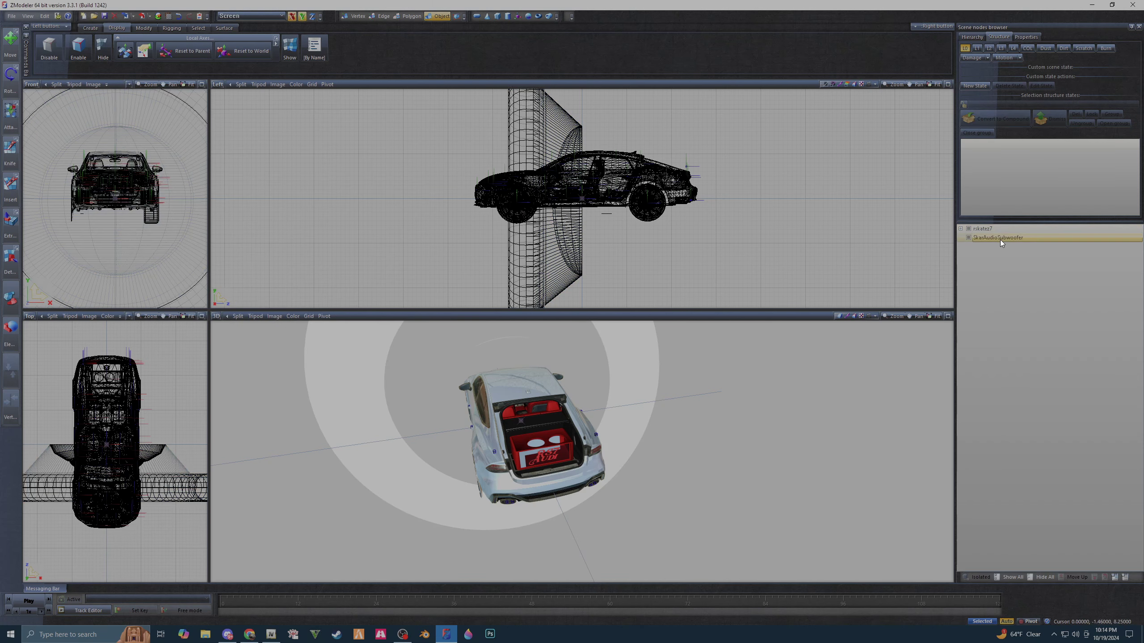
right_click(1000, 242)
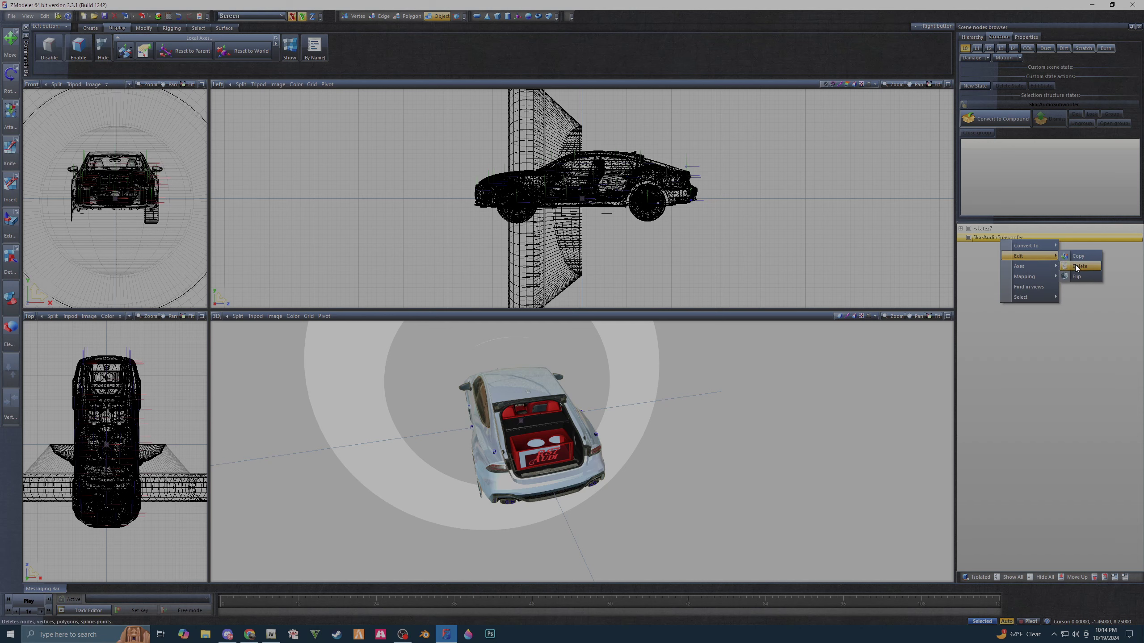
click(1076, 266)
click(11, 17)
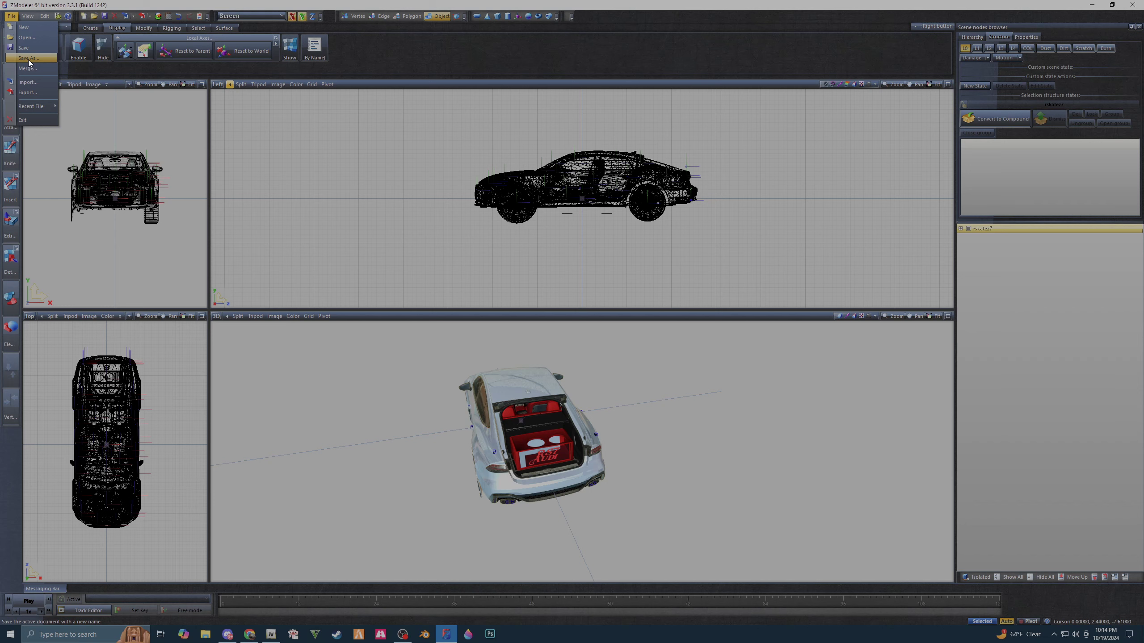
- Reopen the Merge dialog on the car parts folder and scroll through its subfolders
click(29, 68)
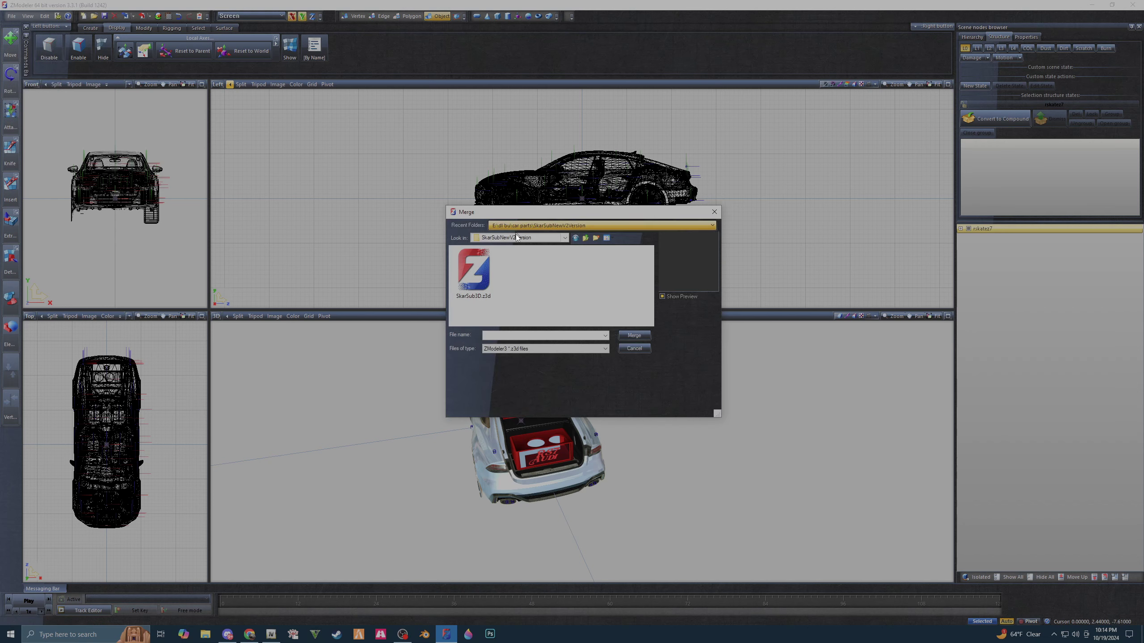
click(586, 237)
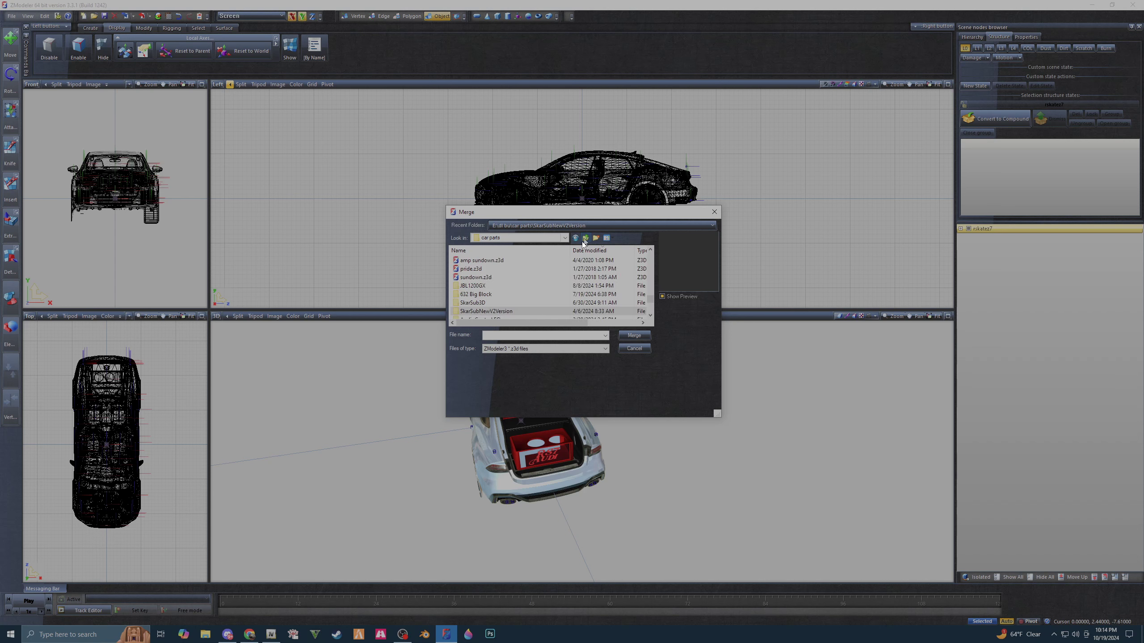
scroll(499, 315, down, 1)
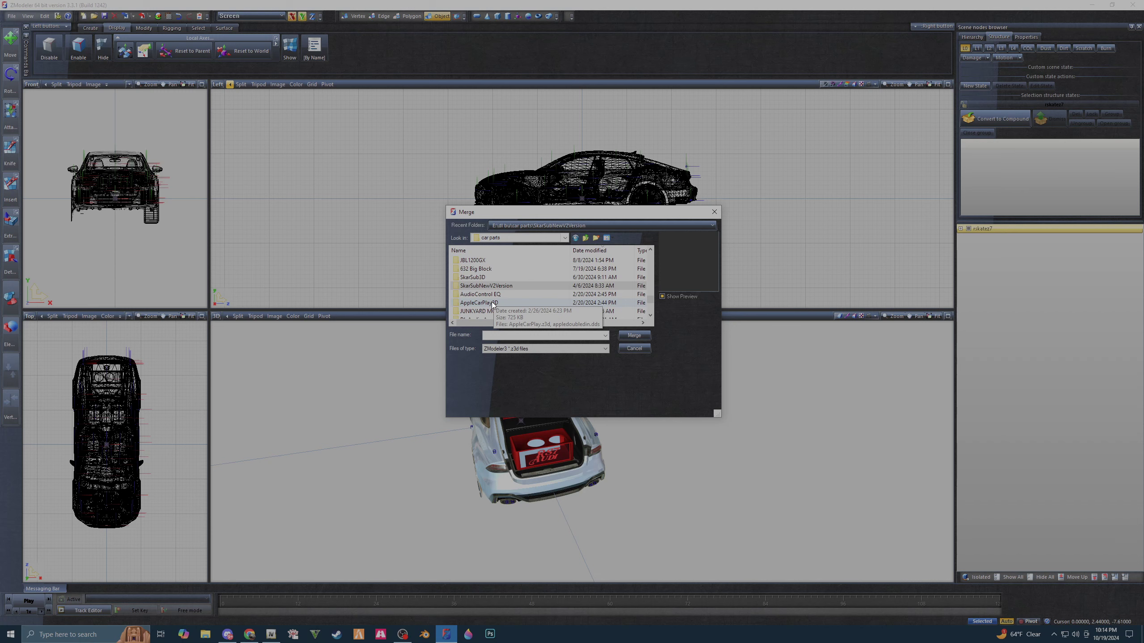
scroll(492, 304, down, 1)
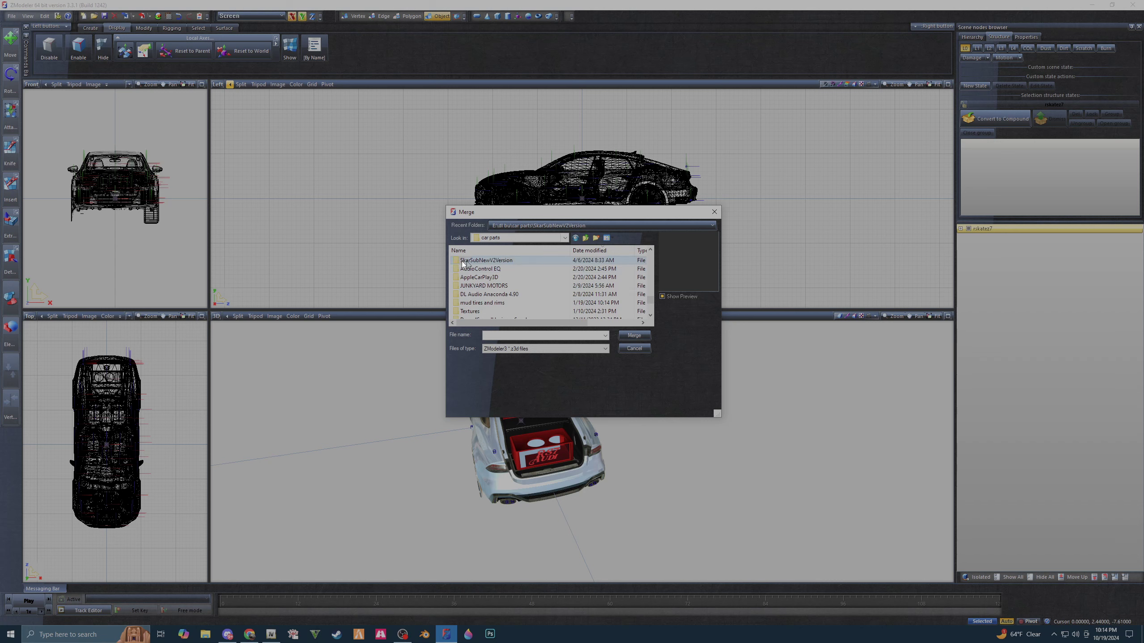
- Merge the hammer object from hammer.z3d into the car scene
scroll(499, 303, down, 1)
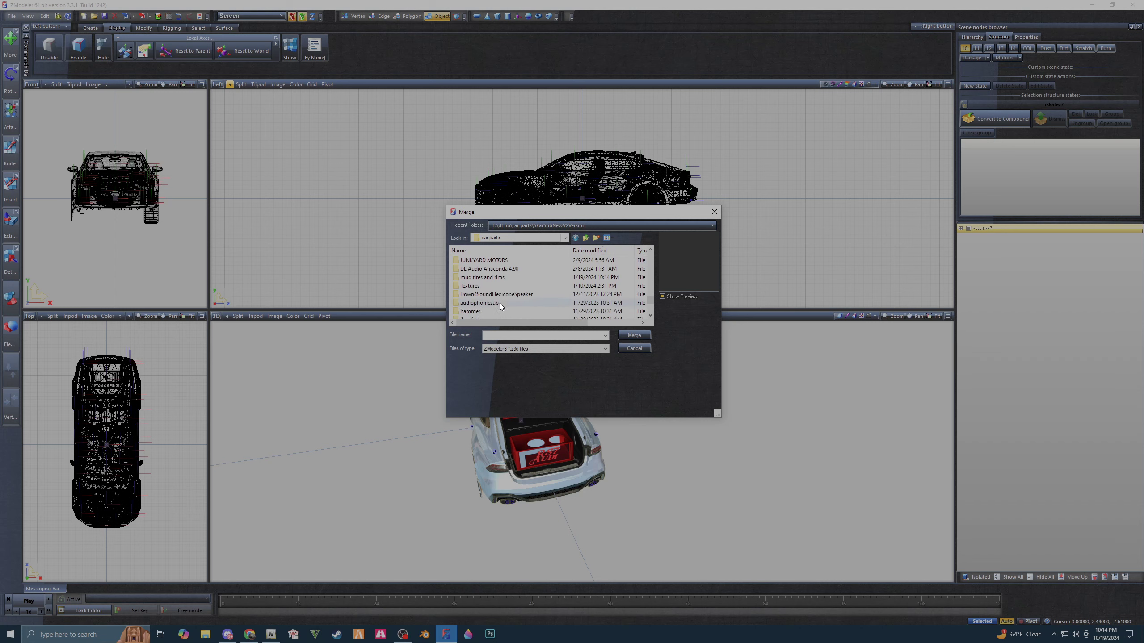
mouse_move(471, 311)
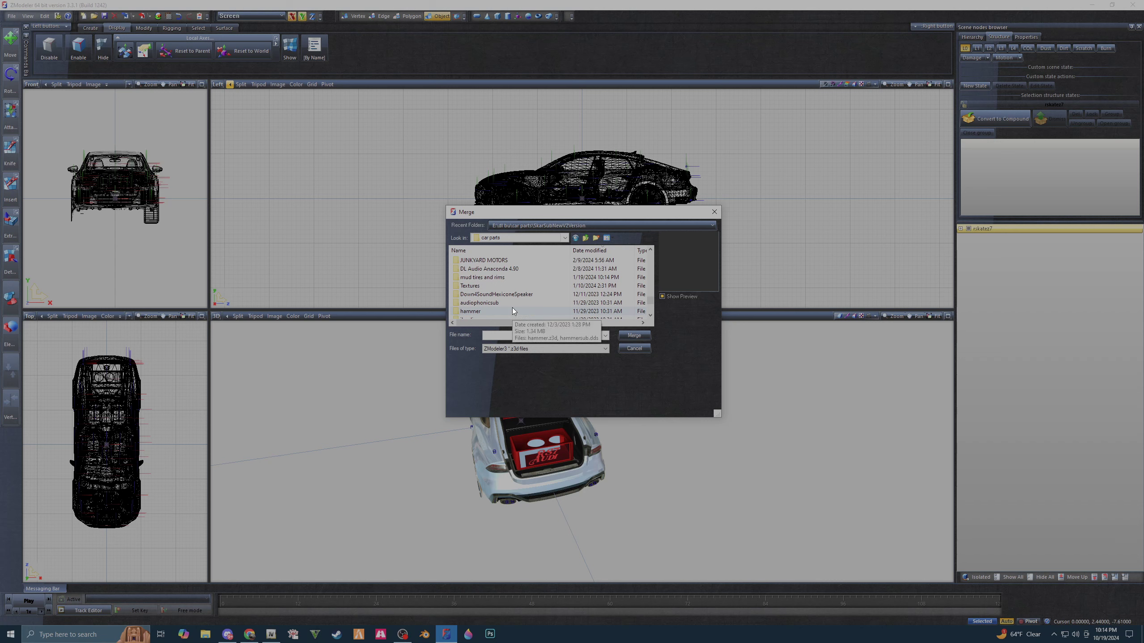
scroll(511, 308, down, 1)
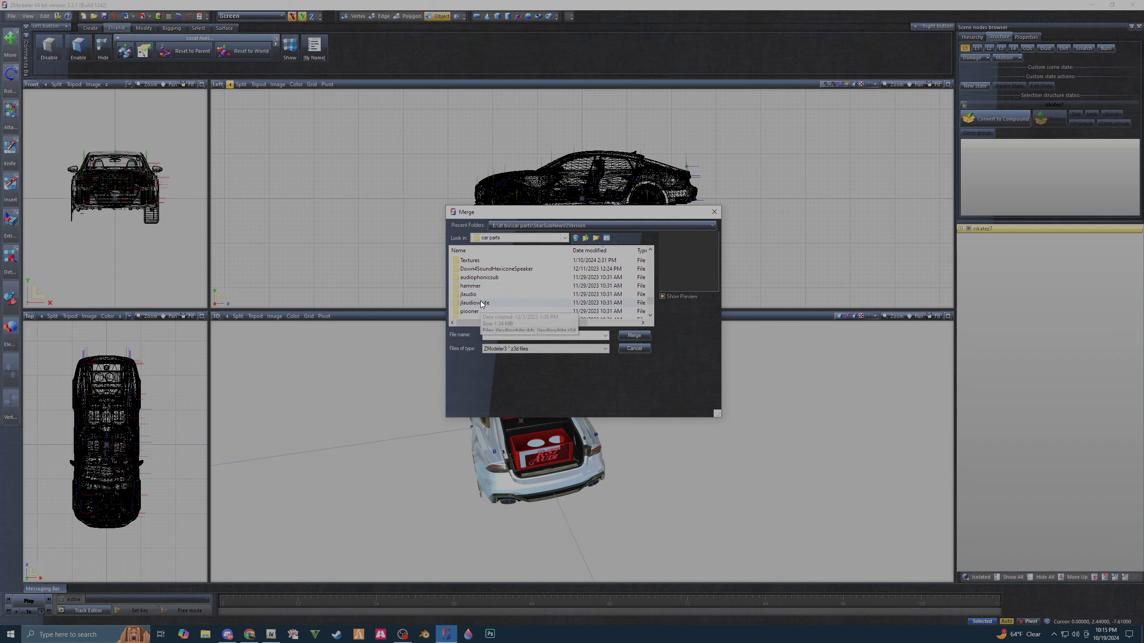
double_click(481, 286)
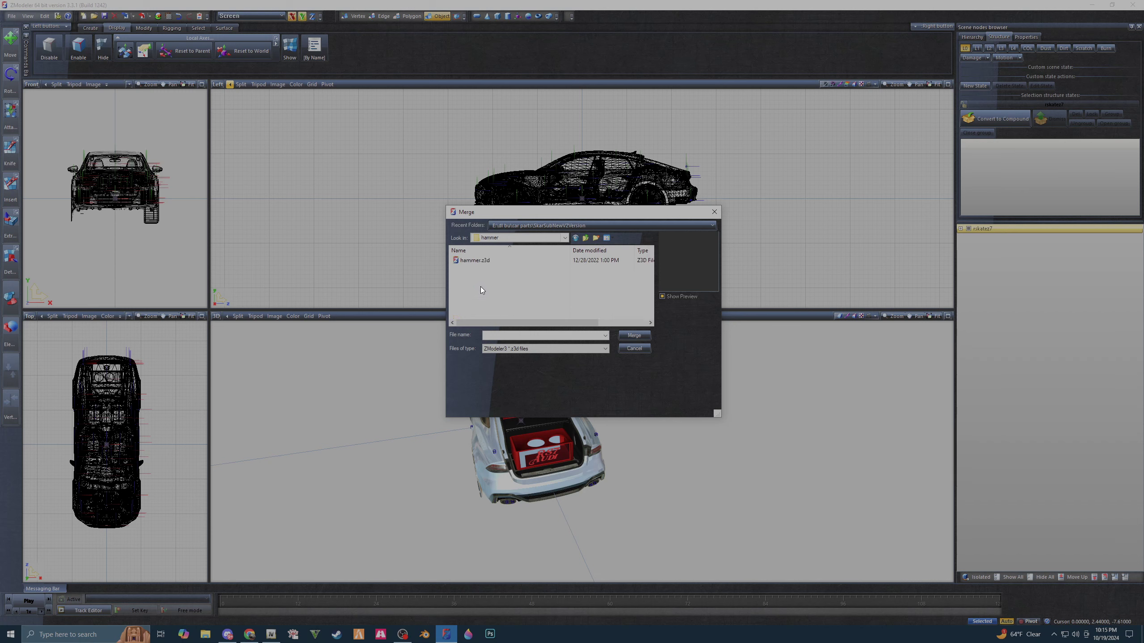
click(481, 261)
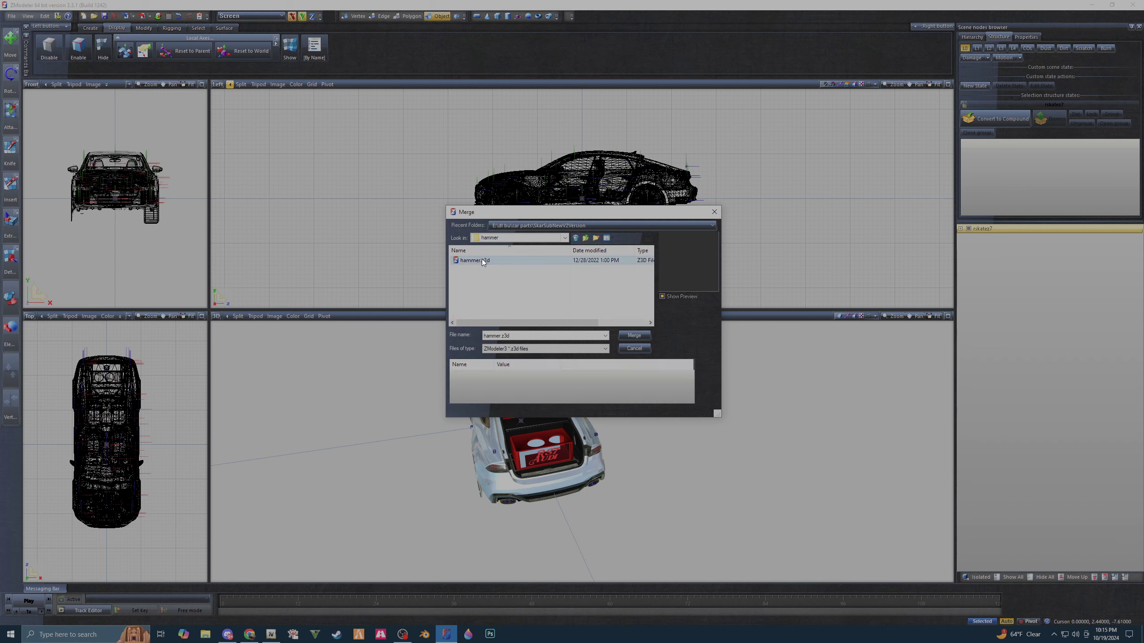
click(634, 336)
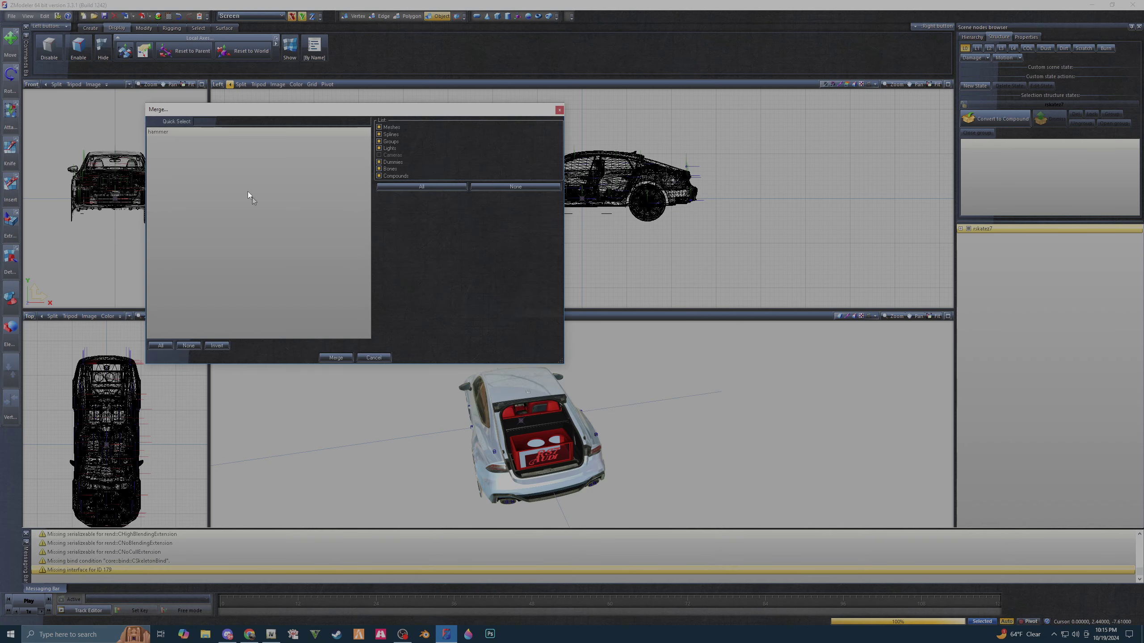
click(176, 132)
click(336, 357)
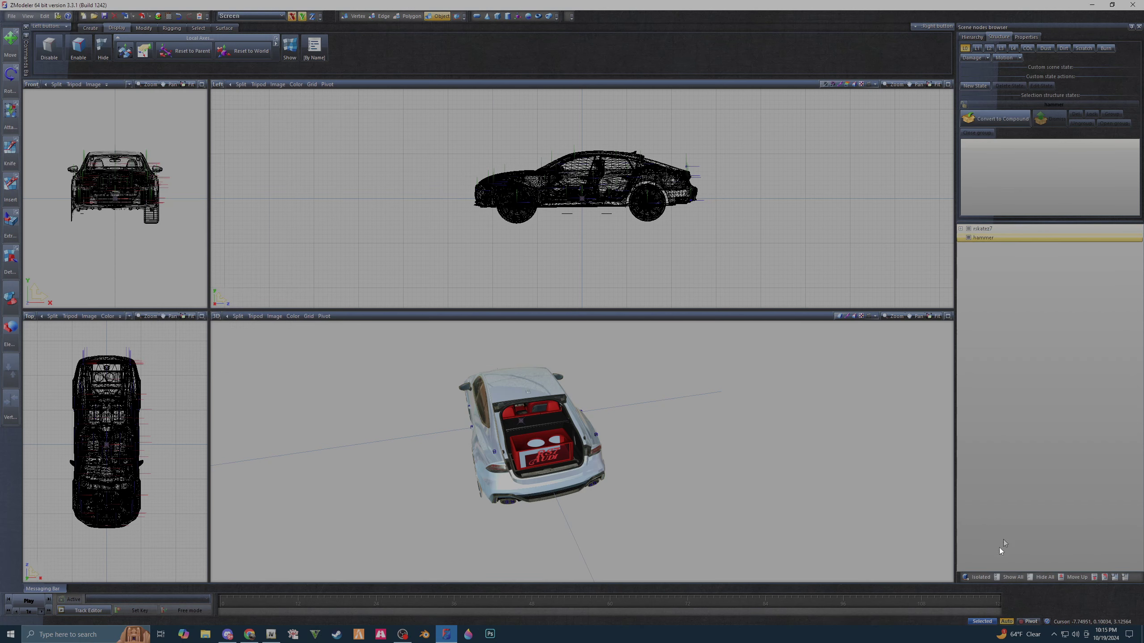
- View the hammer isolated, return to the full scene, and bring up the hammer node's options
click(977, 577)
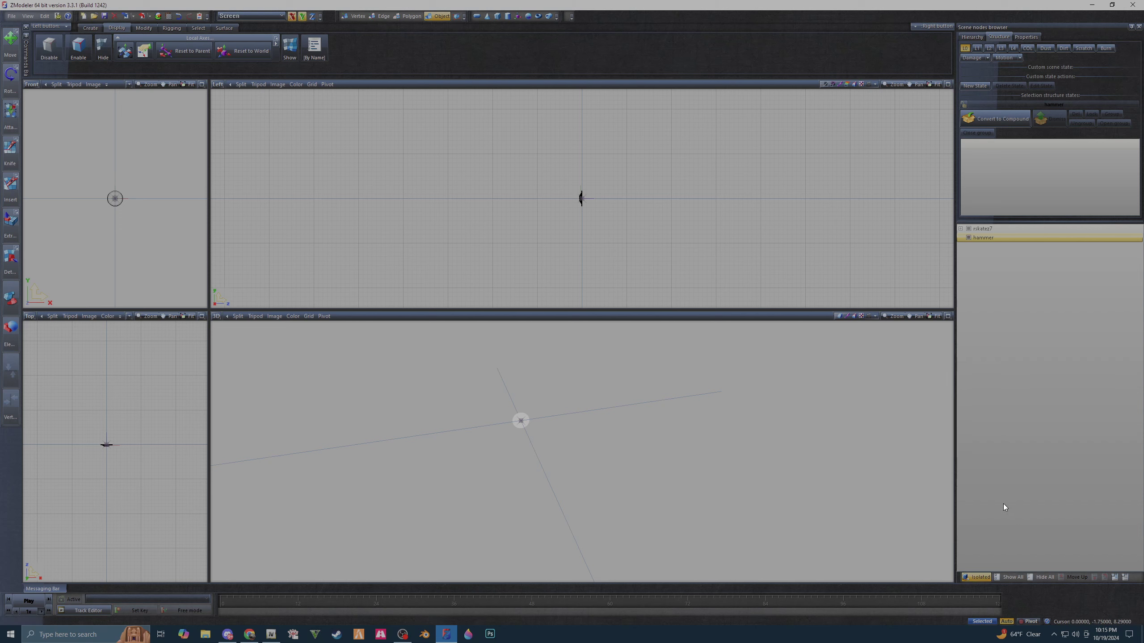
click(973, 576)
right_click(1023, 237)
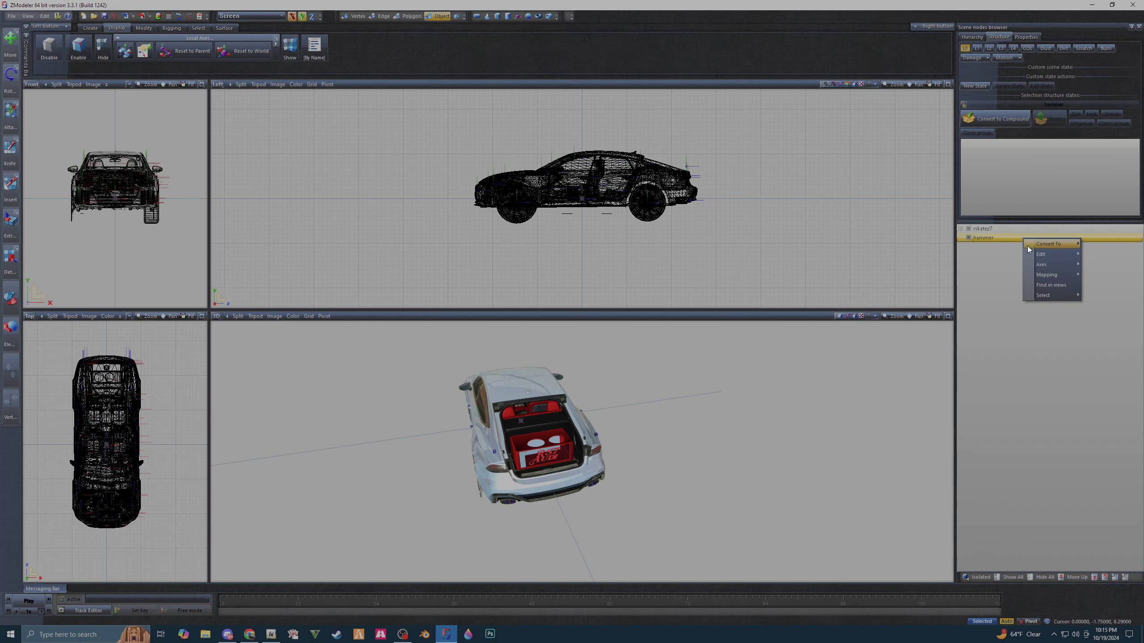
- Delete the hammer node and begin a new merge from the car parts folder
click(1103, 266)
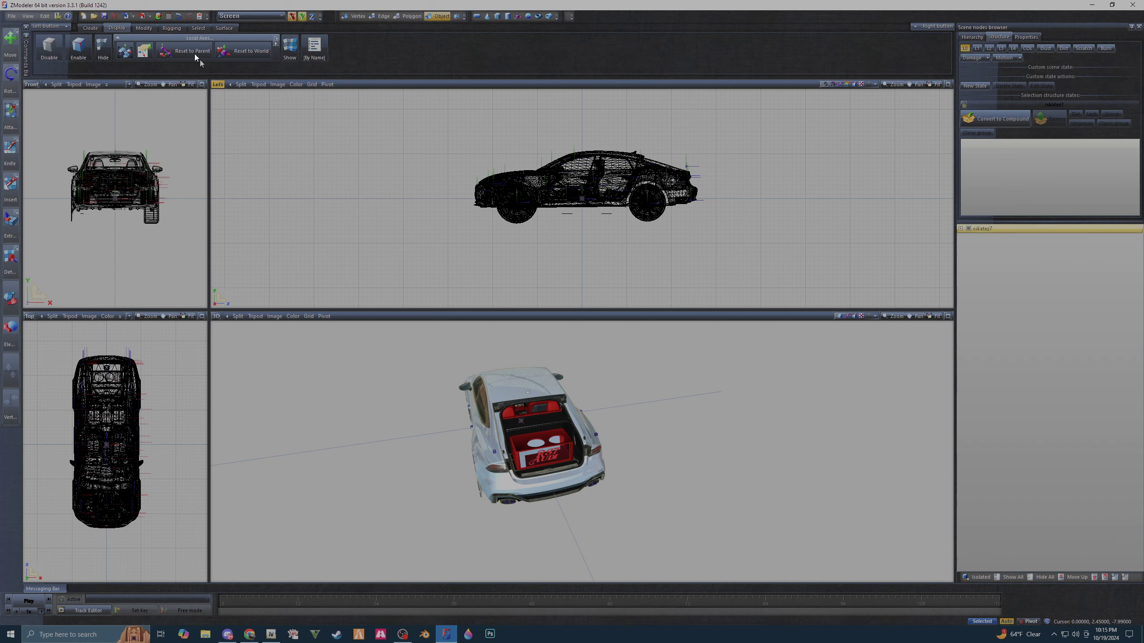
click(11, 15)
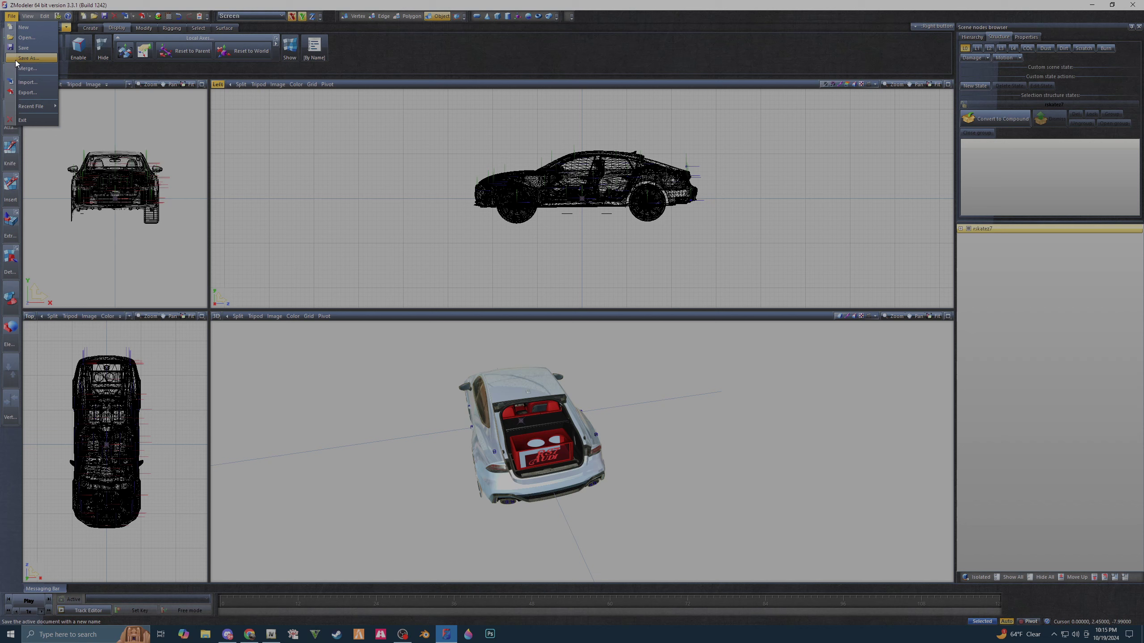
click(26, 68)
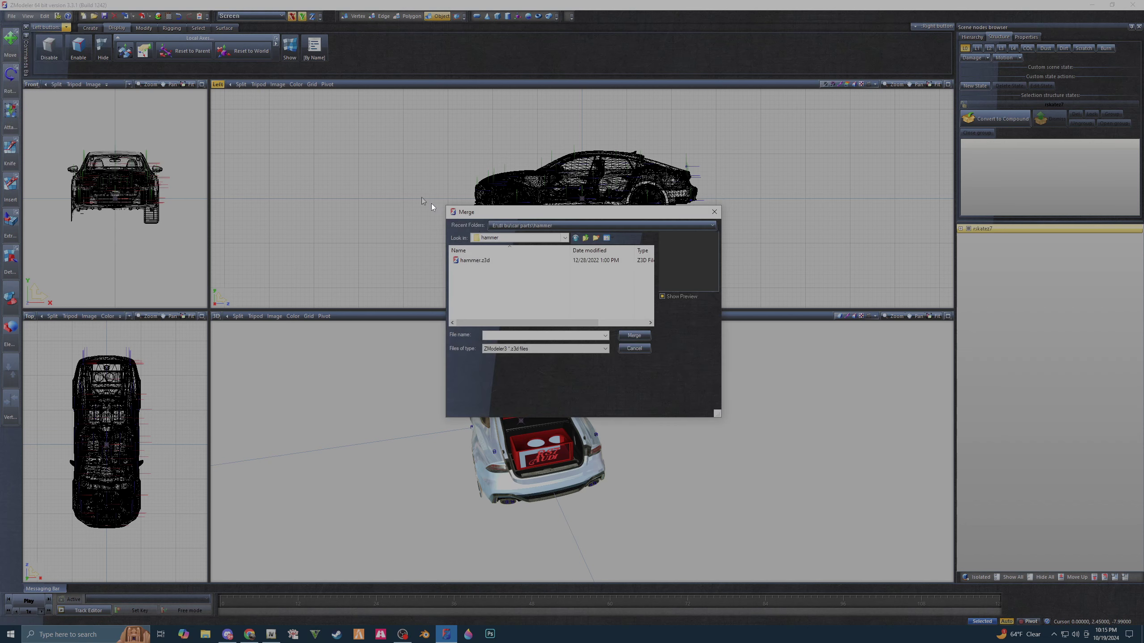
click(584, 238)
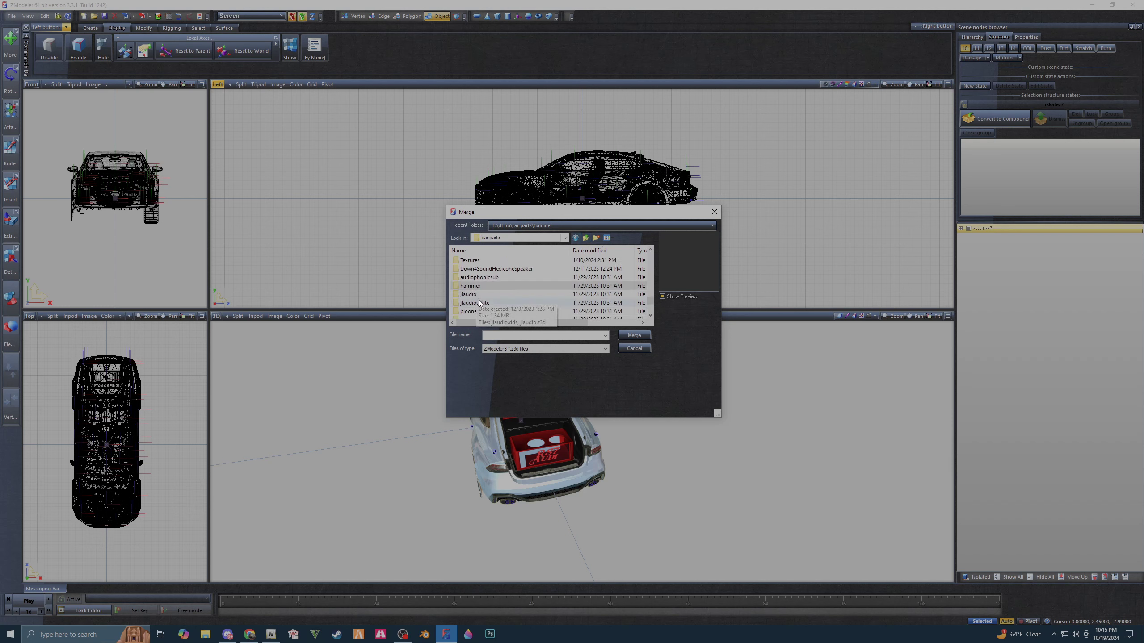
- Merge the orion xtr object from xtr orion/orionxtr.z3d and select its node
scroll(480, 303, down, 1)
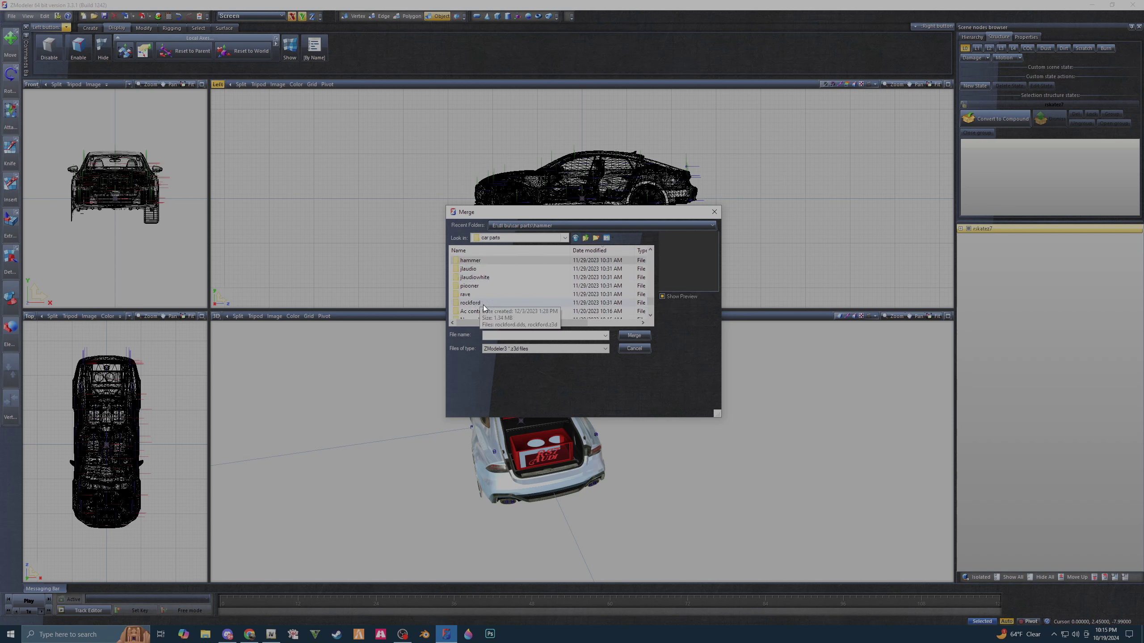
scroll(483, 305, down, 1)
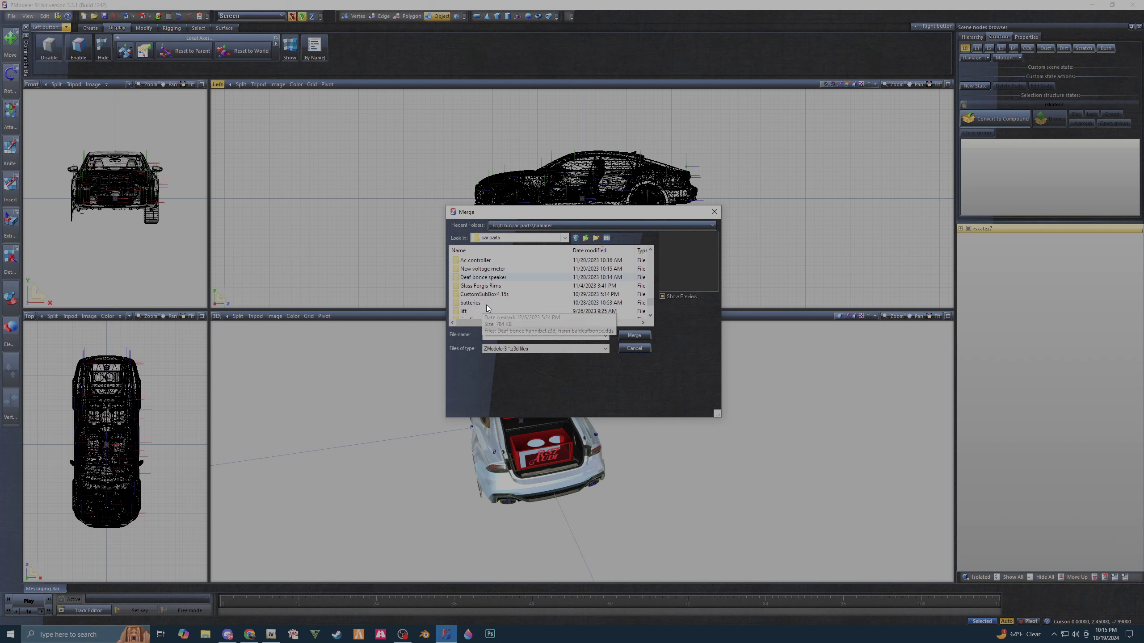
scroll(487, 306, down, 2)
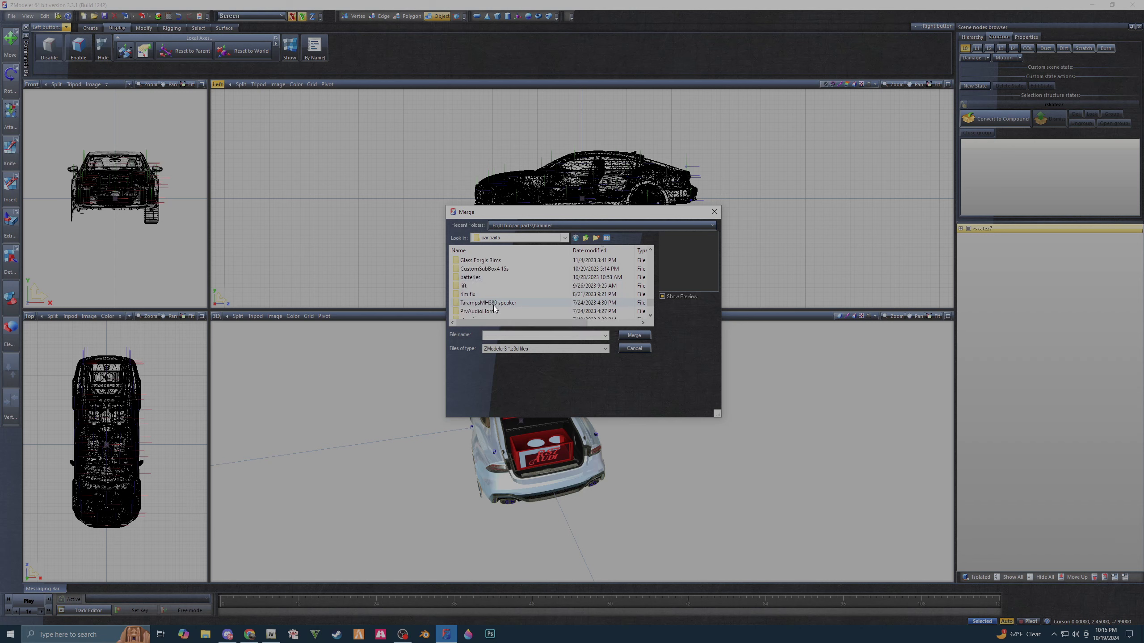
scroll(494, 308, down, 1)
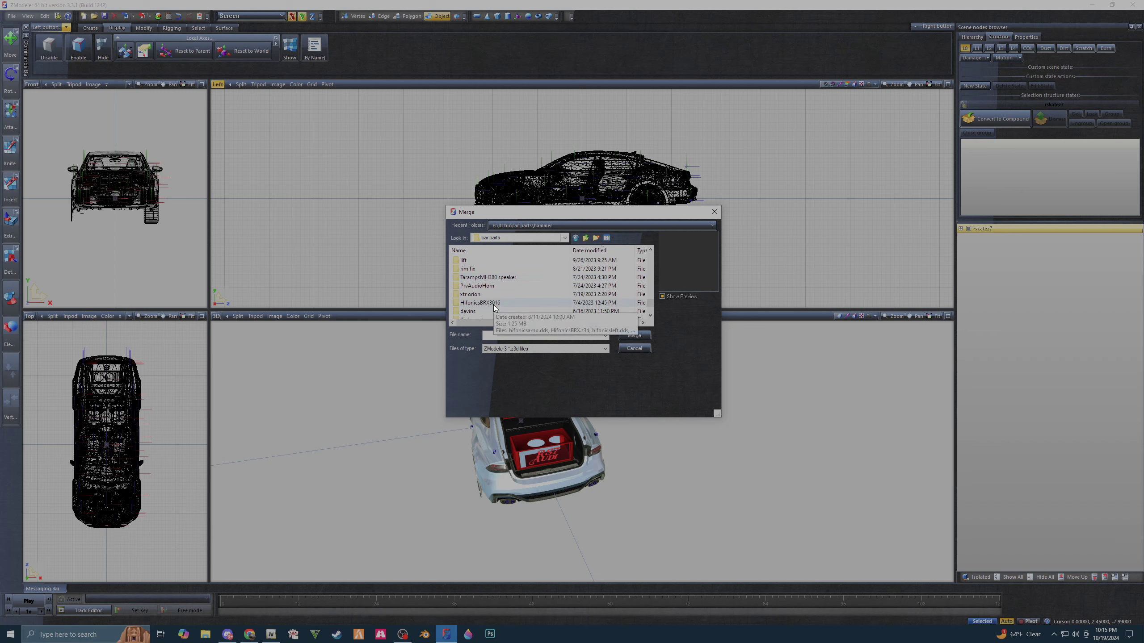
double_click(491, 297)
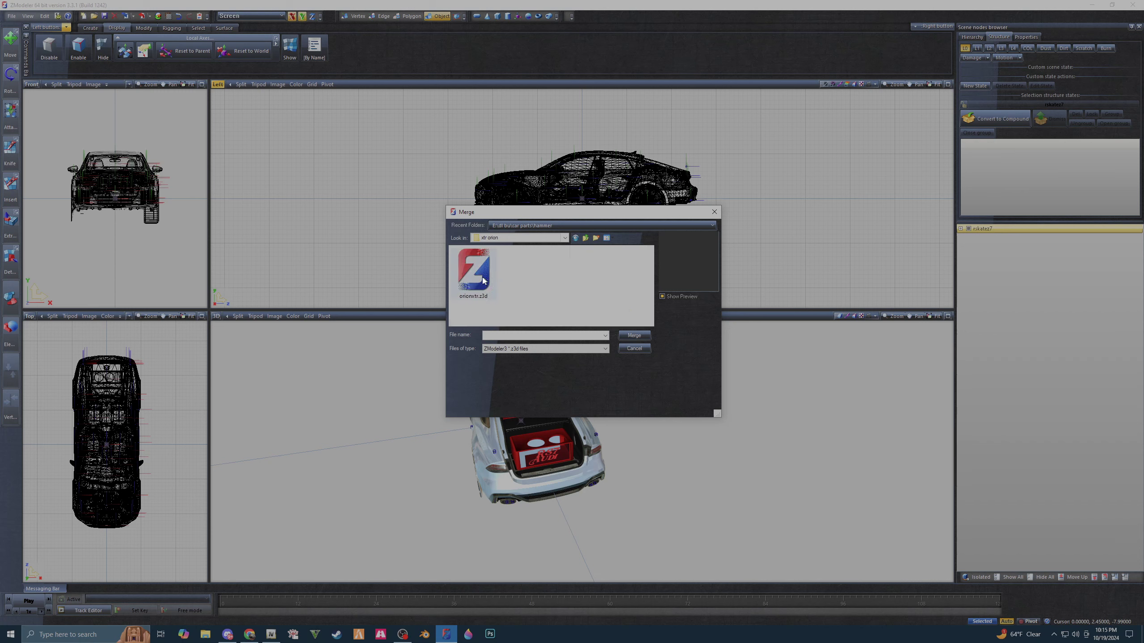
click(473, 277)
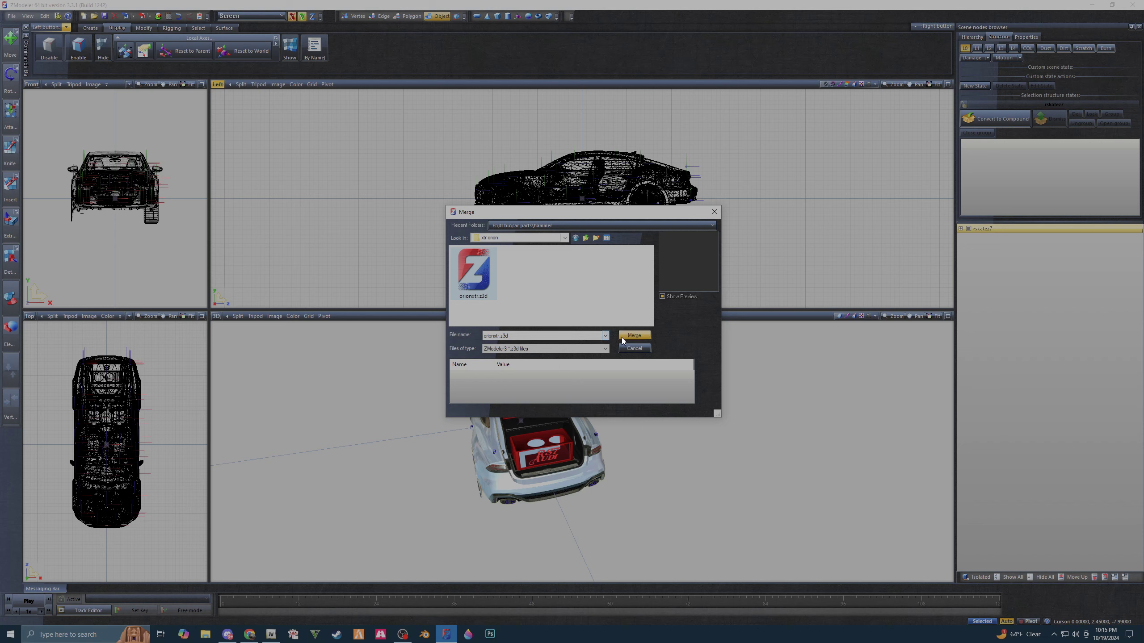
key(Return)
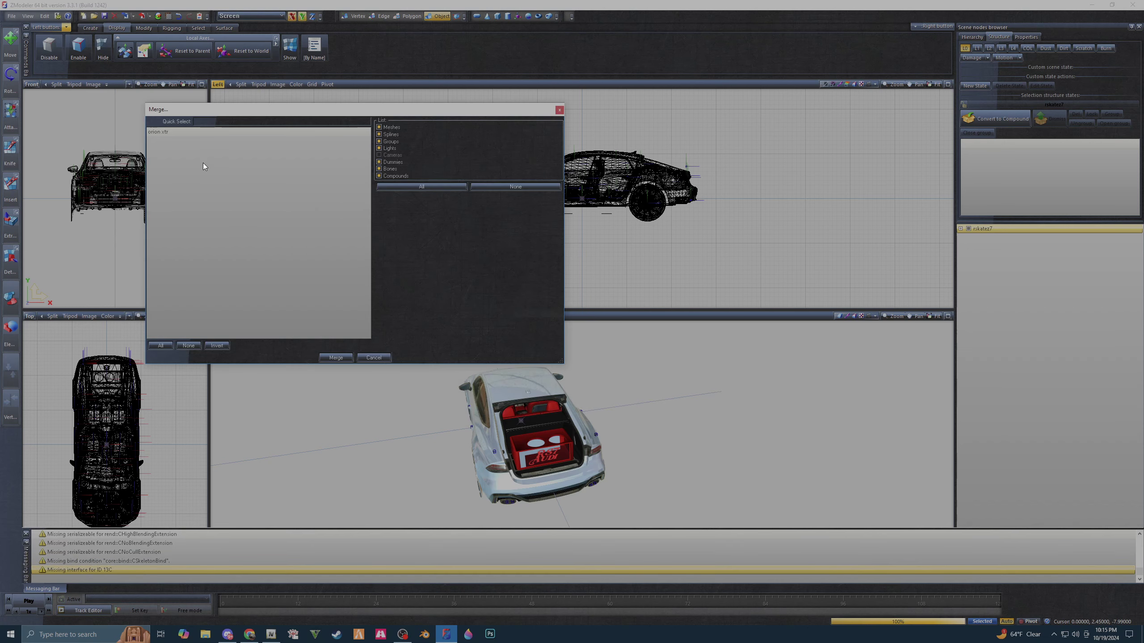
click(200, 135)
click(336, 357)
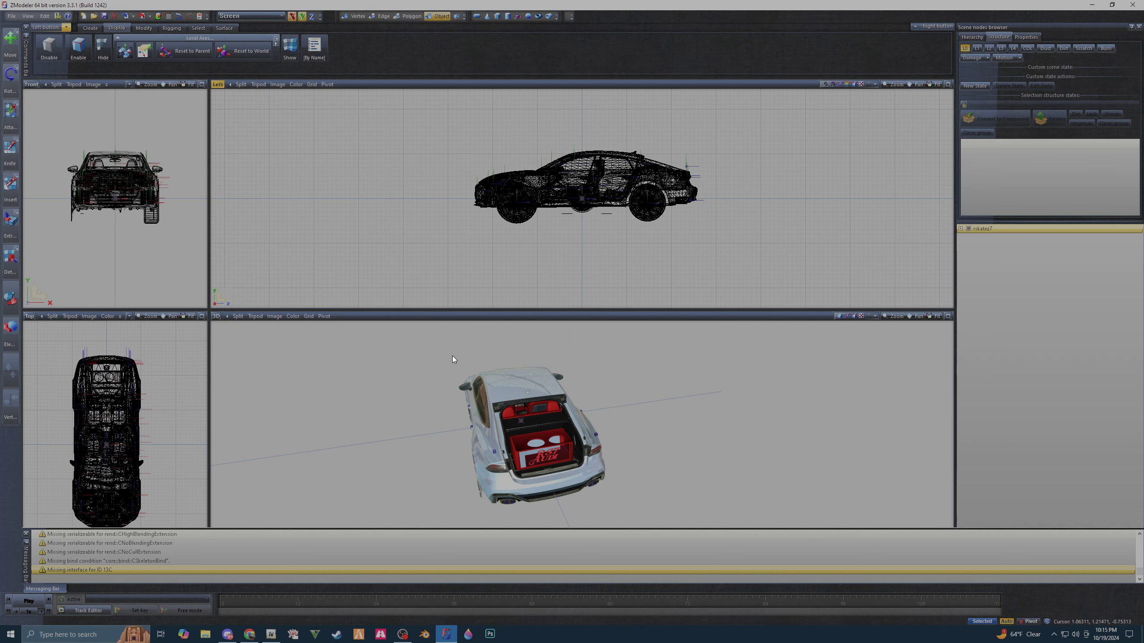
click(983, 238)
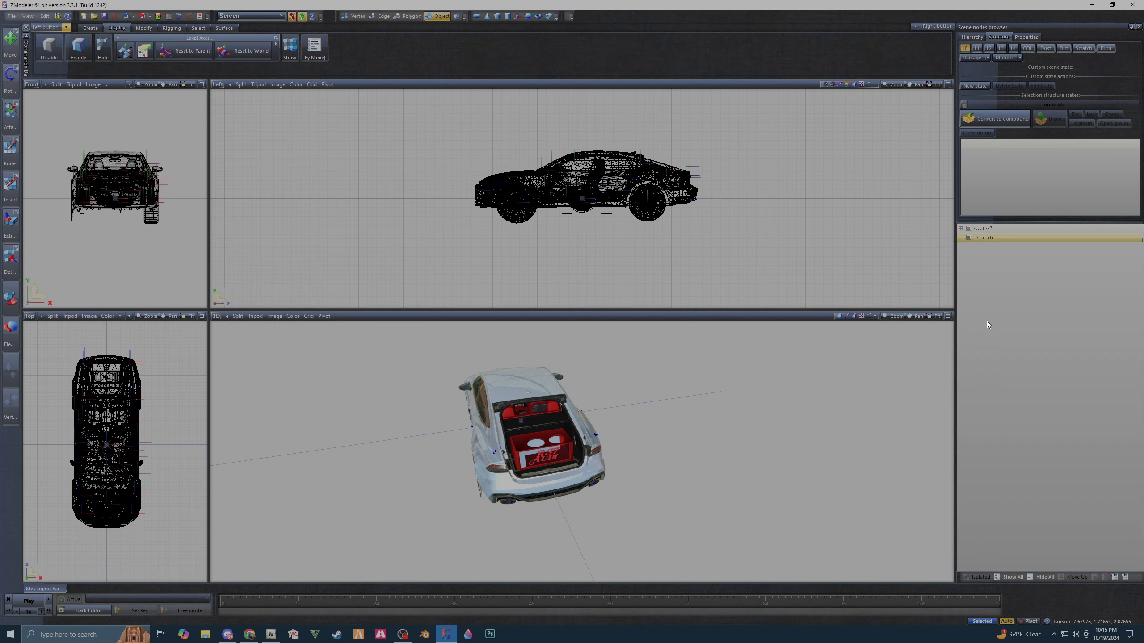
- Isolate the orion xtr and give its orionrear material the GTAV vehicle_interior2 shader
click(976, 578)
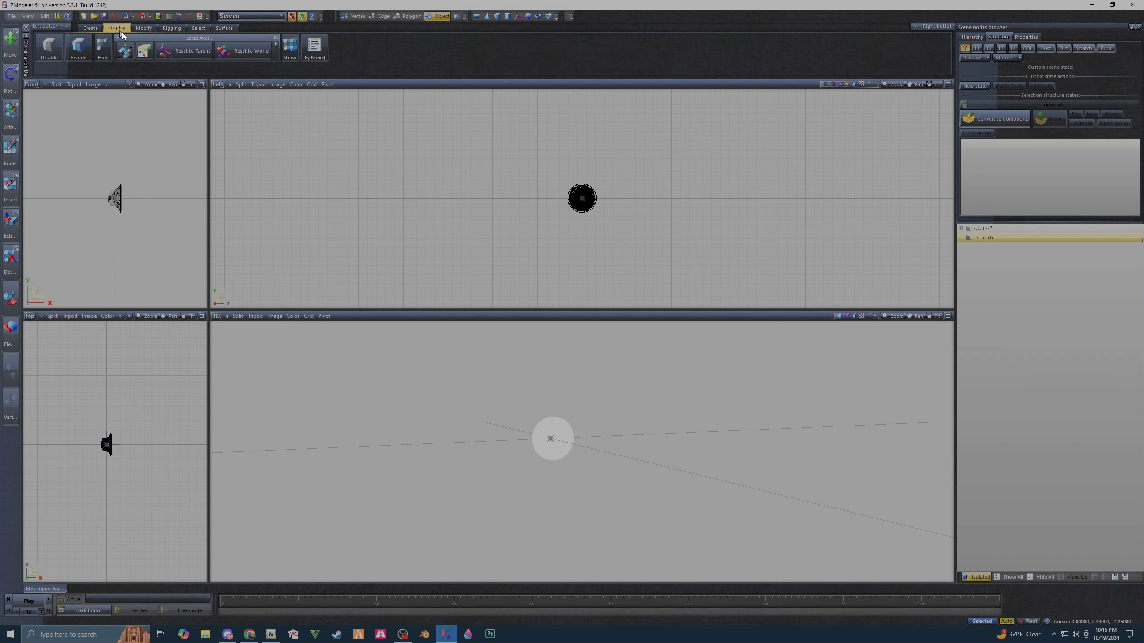
click(160, 17)
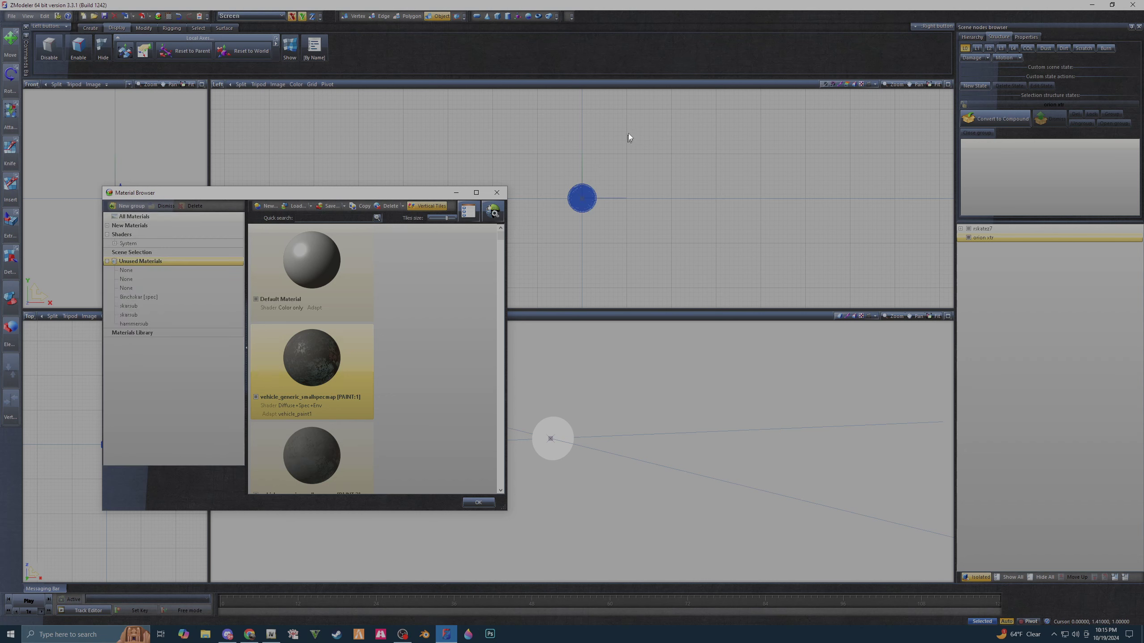
drag(629, 130, 524, 255)
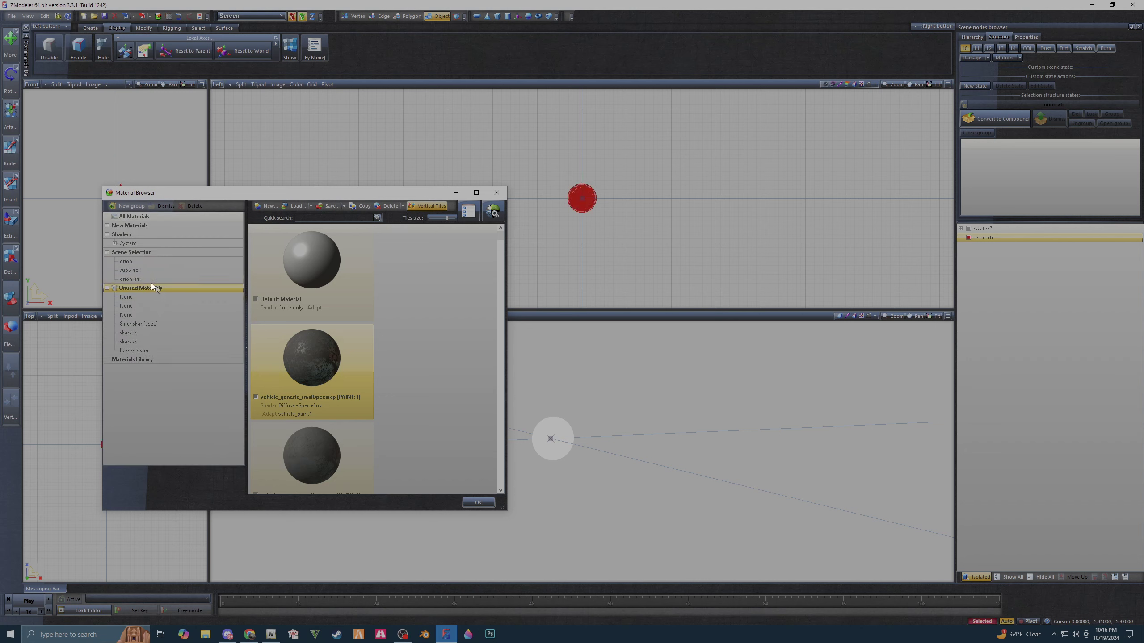
click(140, 263)
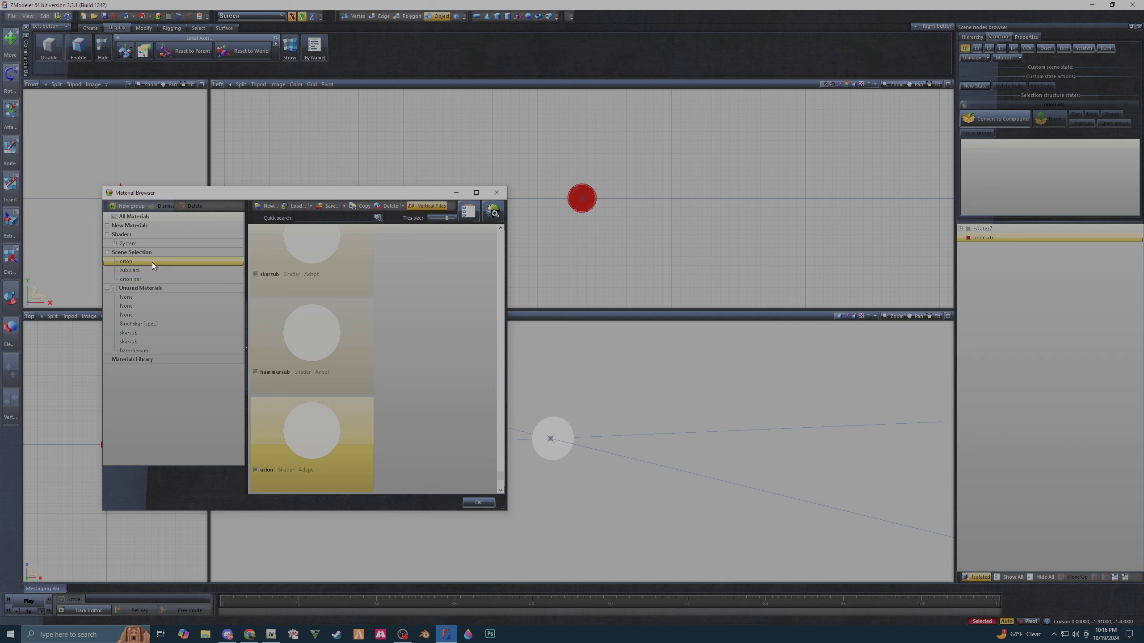
double_click(284, 421)
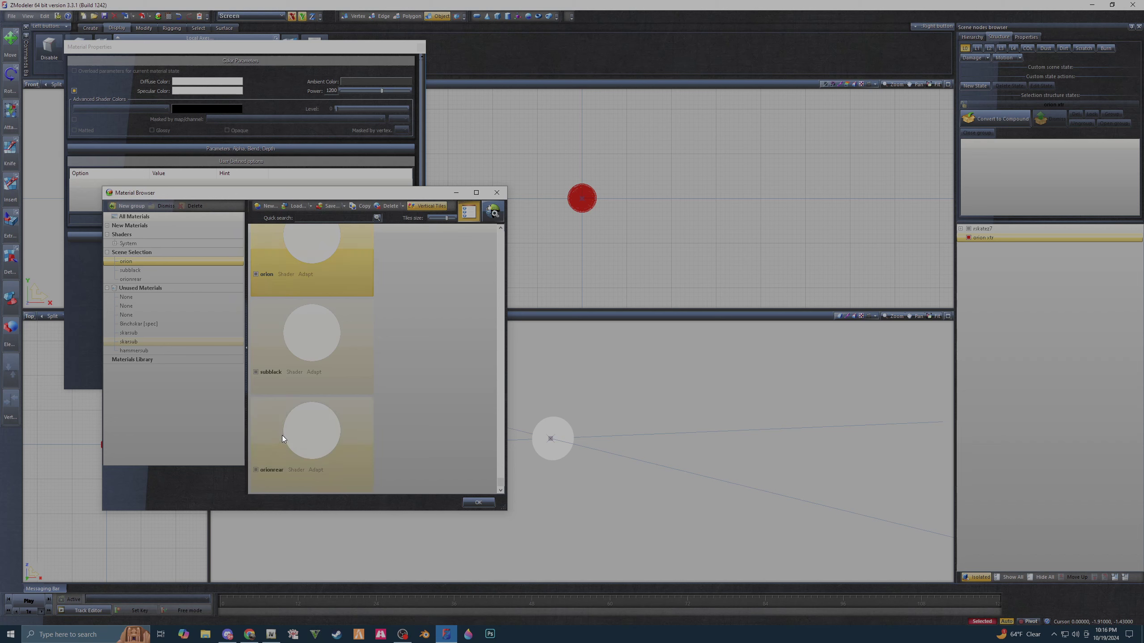
double_click(282, 438)
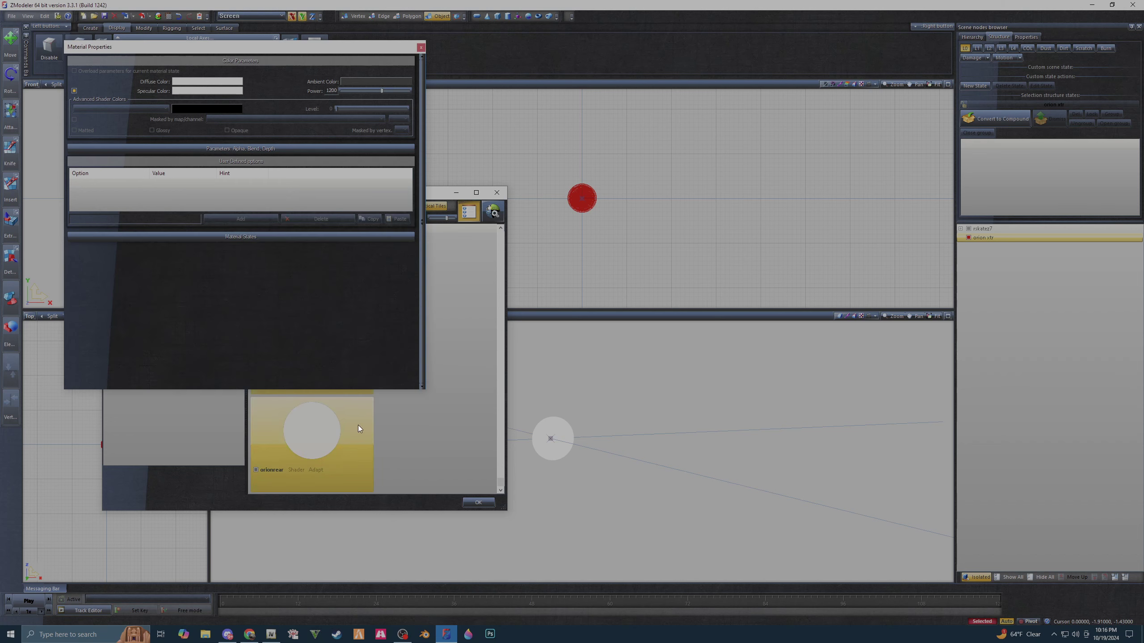
click(494, 212)
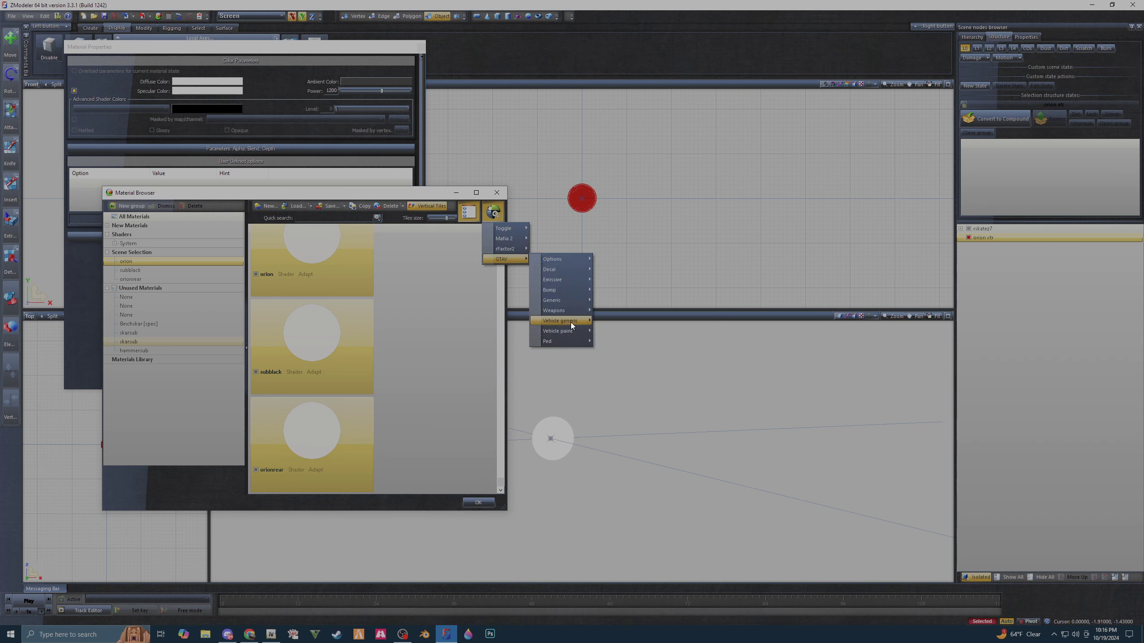
mouse_move(560, 321)
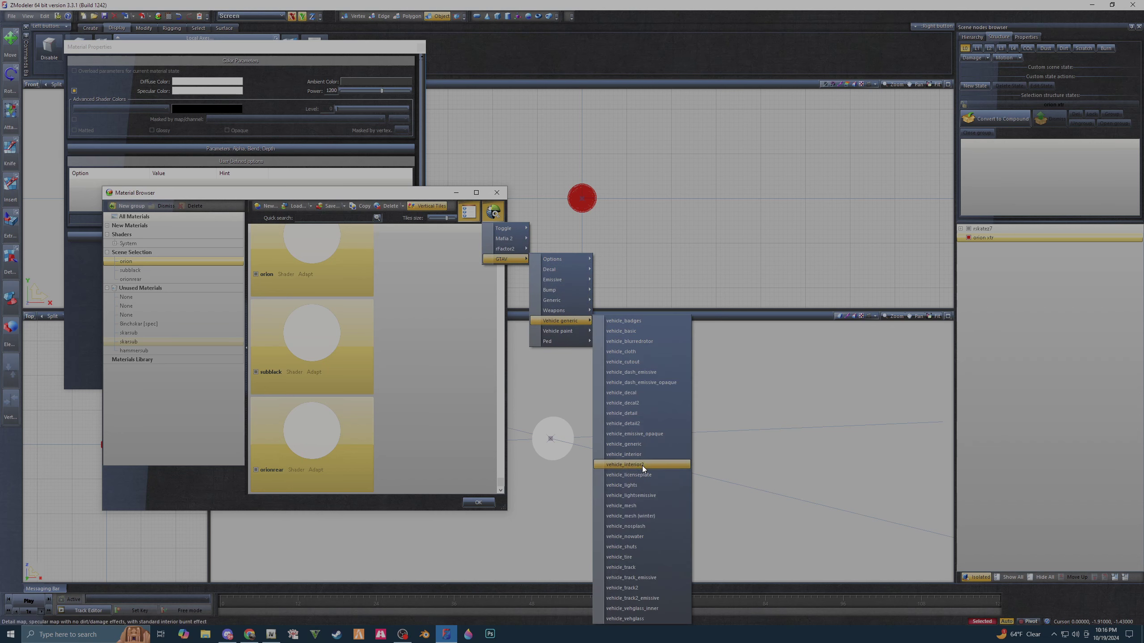
click(641, 466)
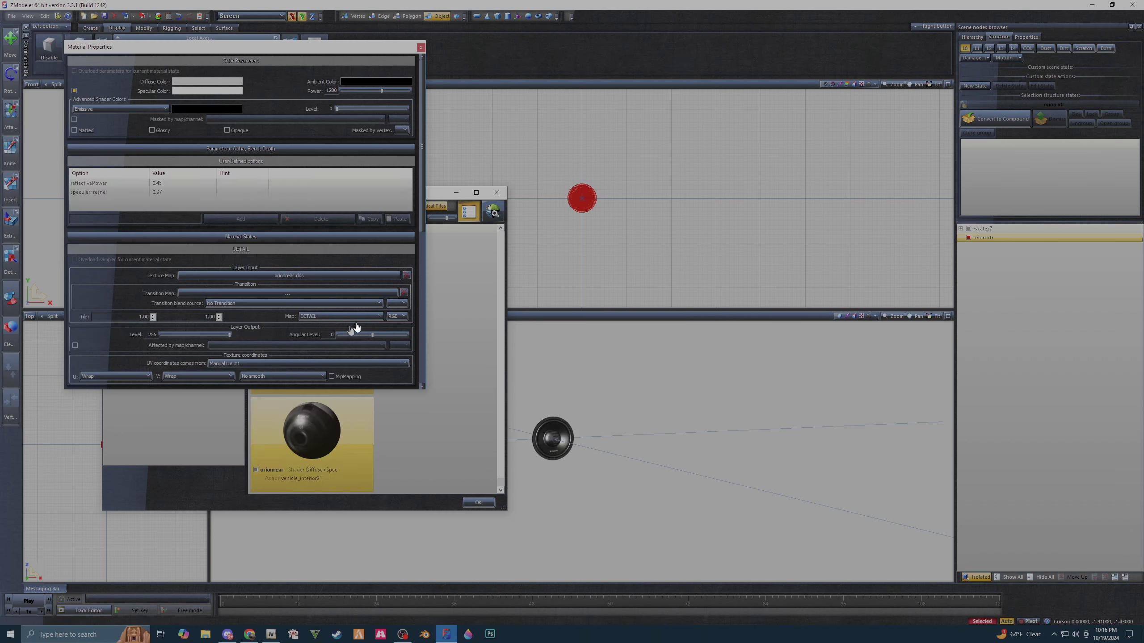
- Bring the Material Browser forward and orbit to view the speaker side-on
click(429, 193)
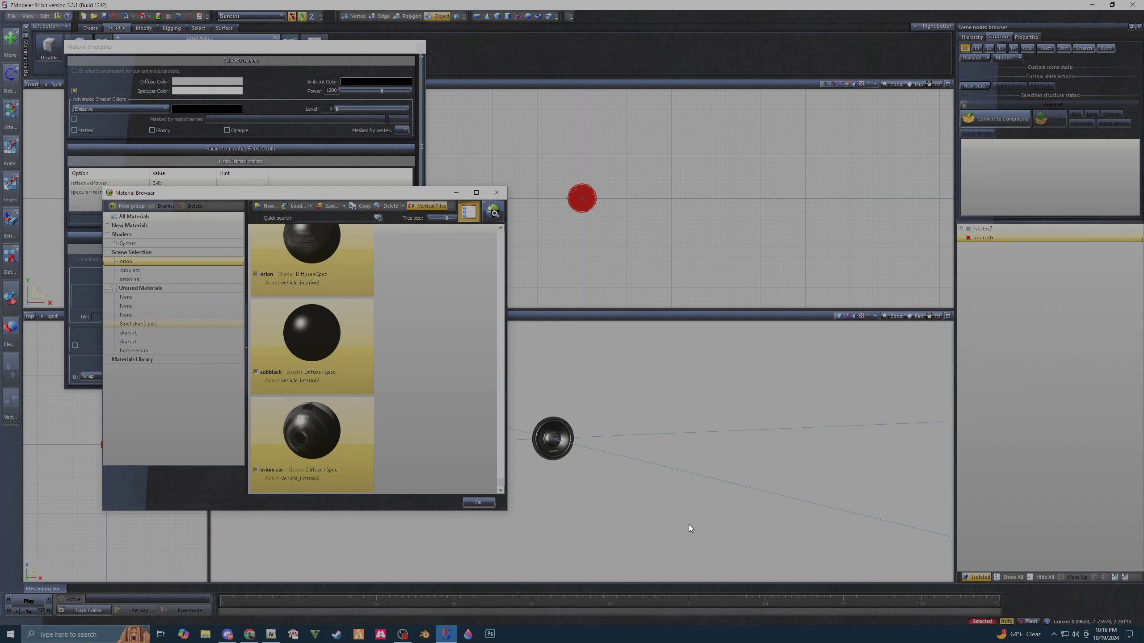
scroll(573, 450, up, 3)
middle_drag(573, 451, 594, 452)
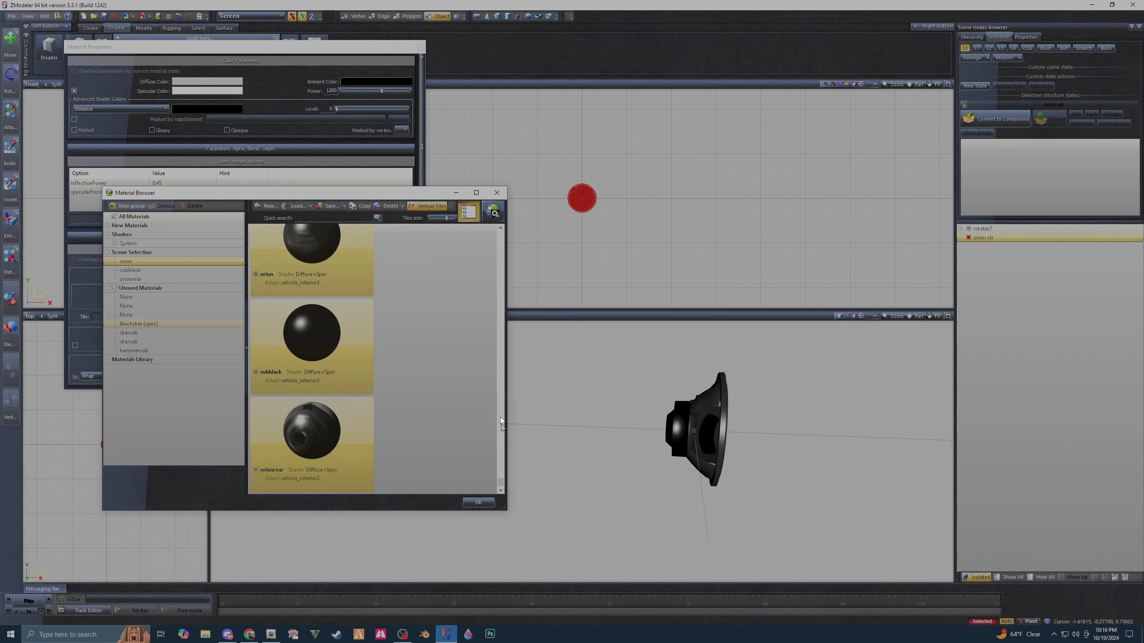
- Delete the orion speaker and box-select the whole car in the front view
right_click(573, 203)
mouse_move(597, 216)
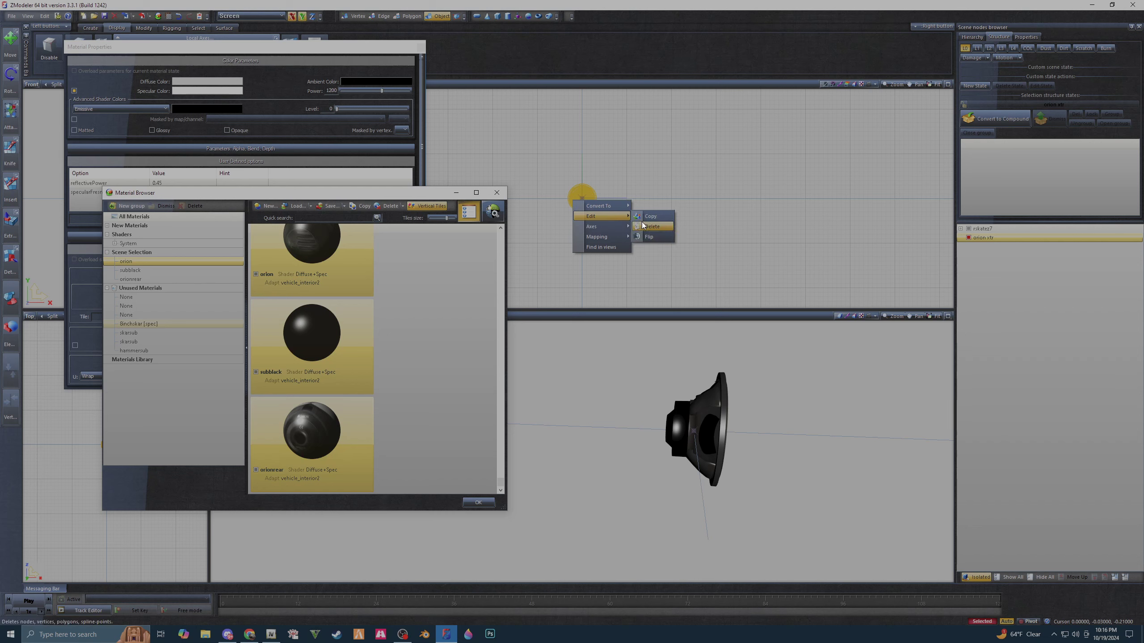
click(651, 226)
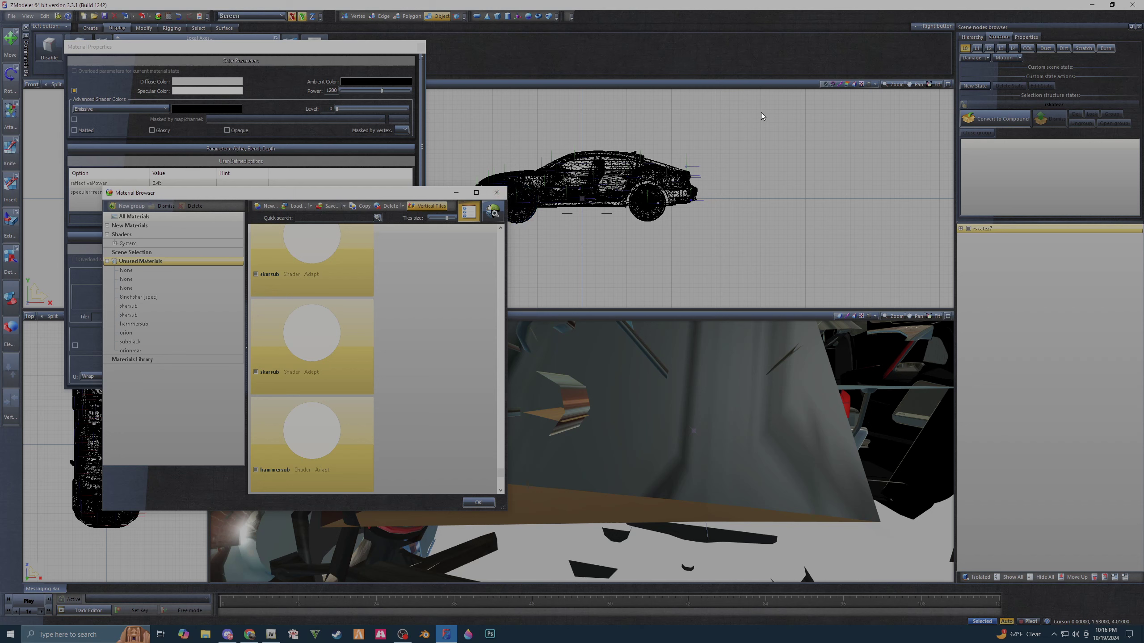
drag(761, 111, 415, 297)
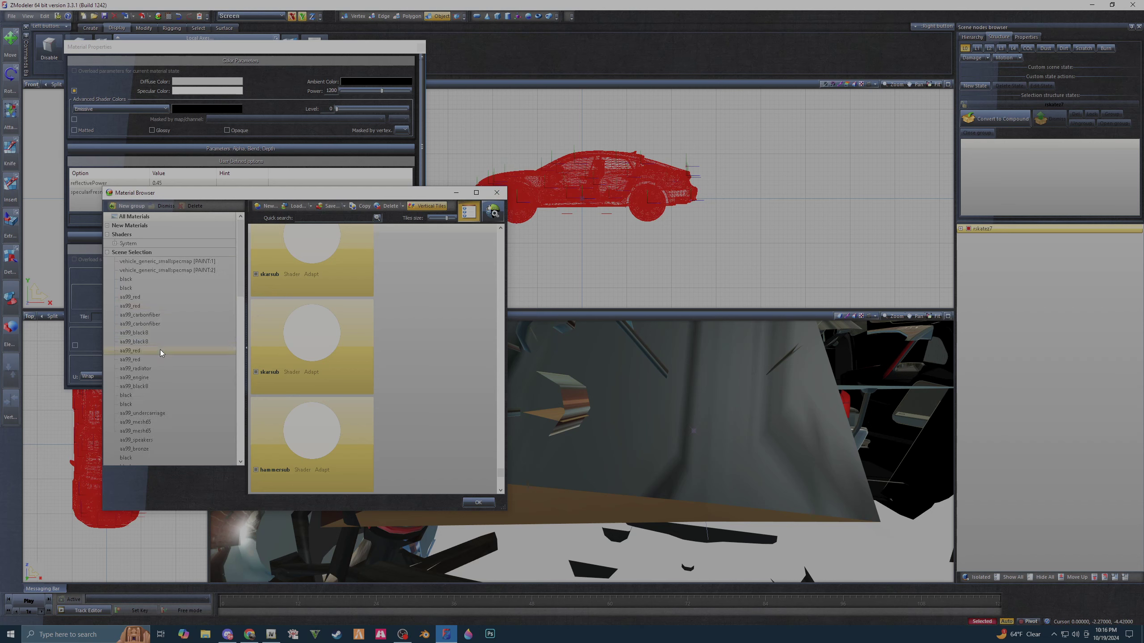
- Select all the leftover unused materials, then close the material windows
scroll(160, 350, down, 5)
scroll(160, 350, down, 10)
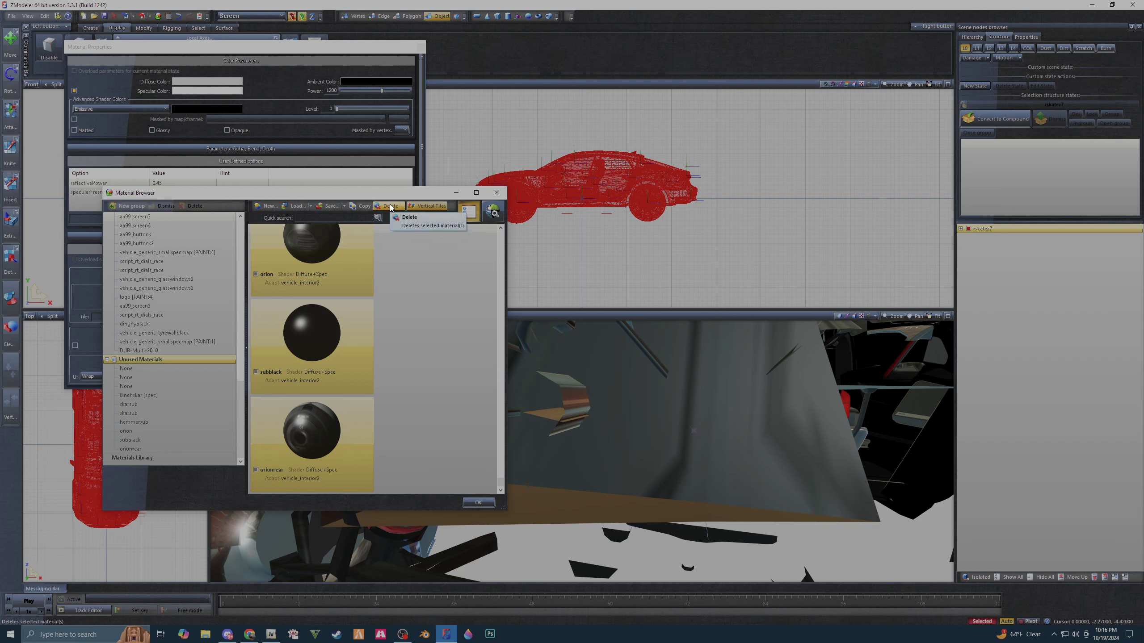
click(175, 394)
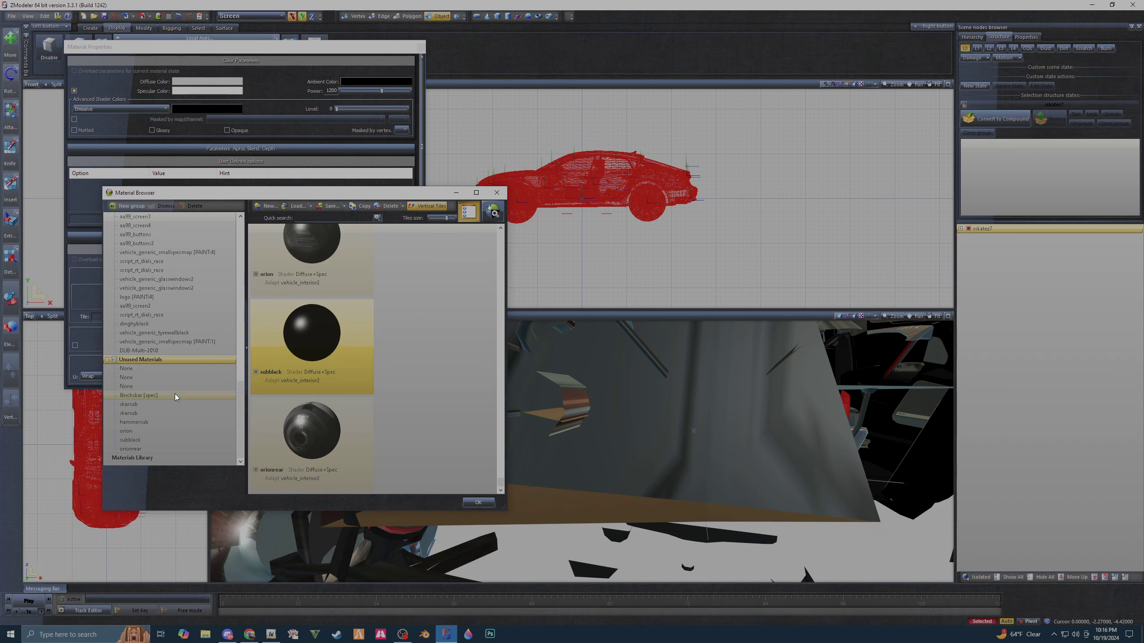
click(144, 363)
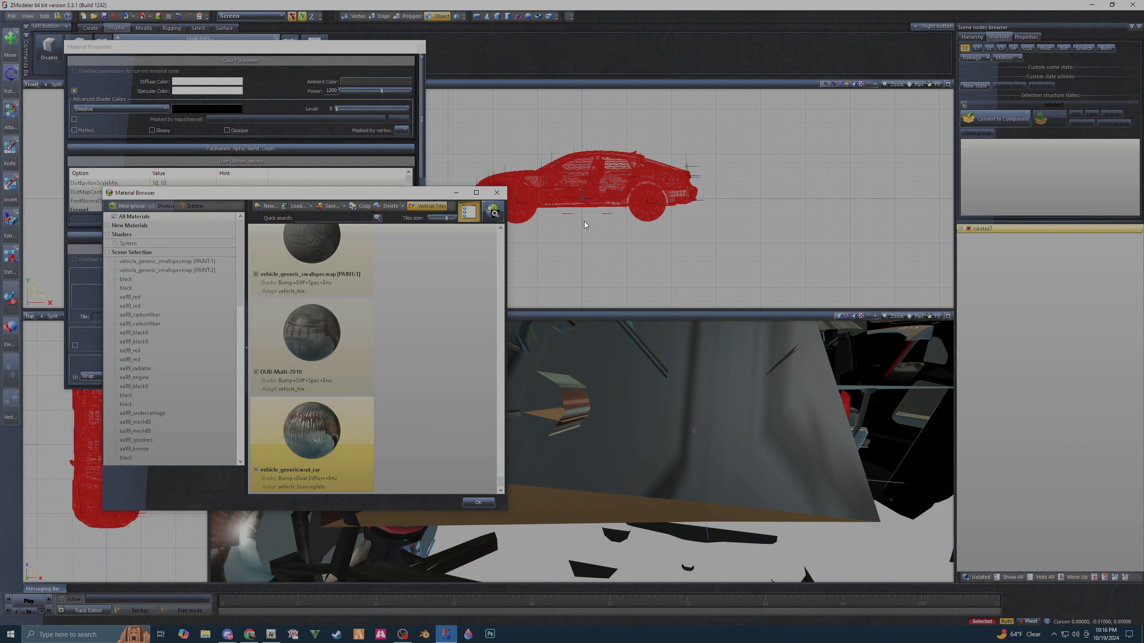
click(497, 193)
scroll(475, 365, down, 5)
- Merge SundownAudio.z3d from the SundownAudio And MassiveAudio folder into the scene
scroll(545, 439, down, 3)
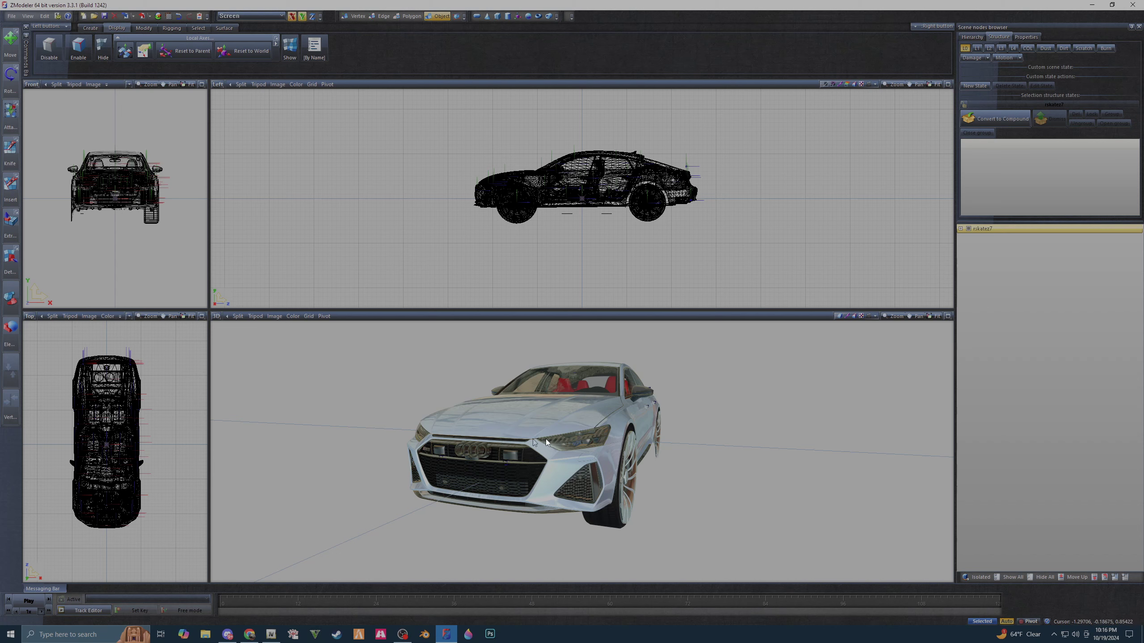
mouse_move(545, 439)
middle_down()
mouse_move(690, 457)
mouse_move(650, 461)
mouse_move(667, 464)
middle_up()
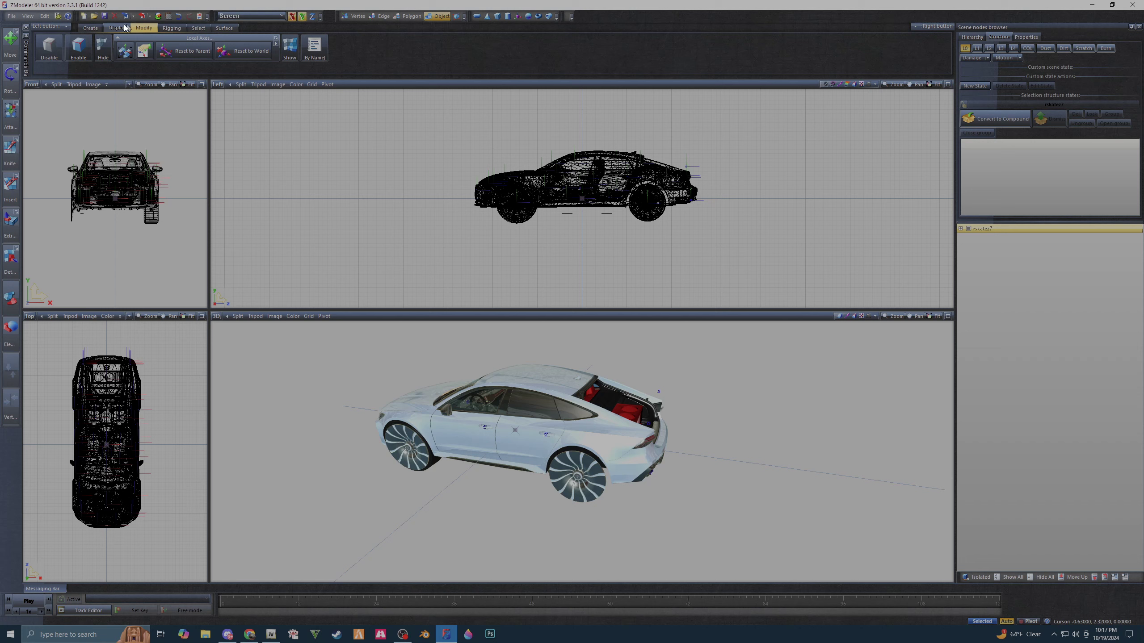
click(11, 16)
click(27, 68)
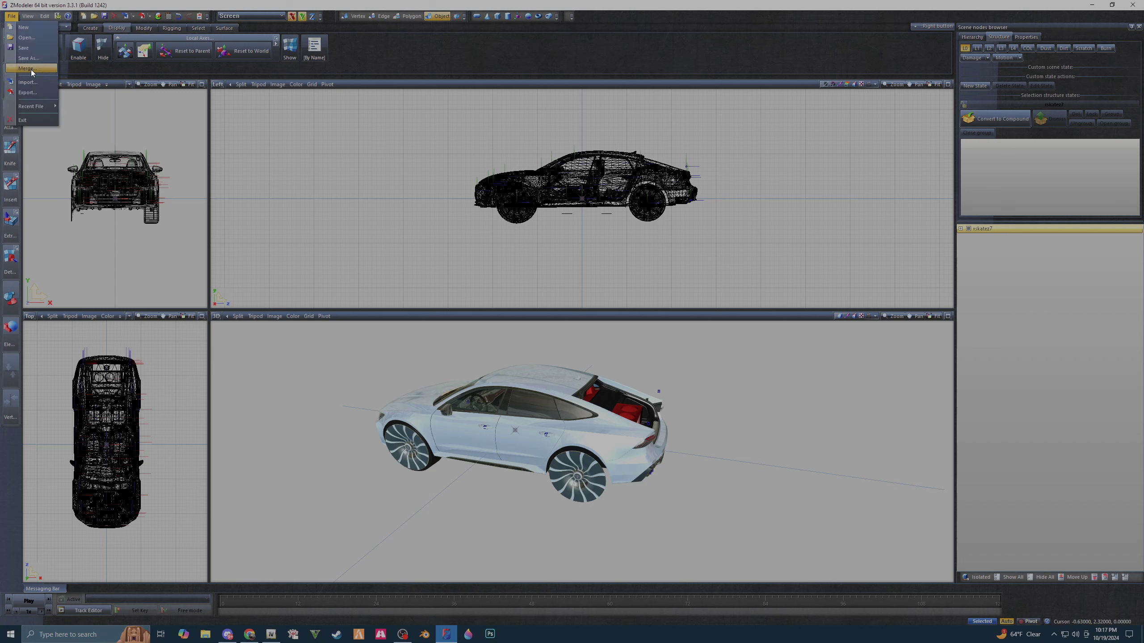
click(586, 239)
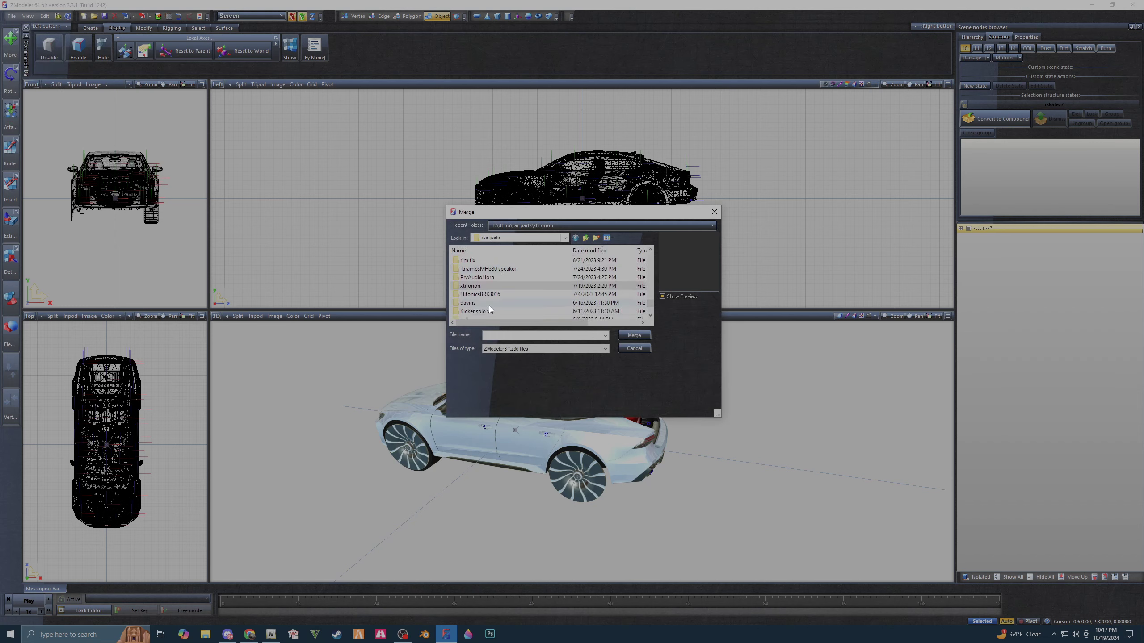
scroll(489, 306, down, 2)
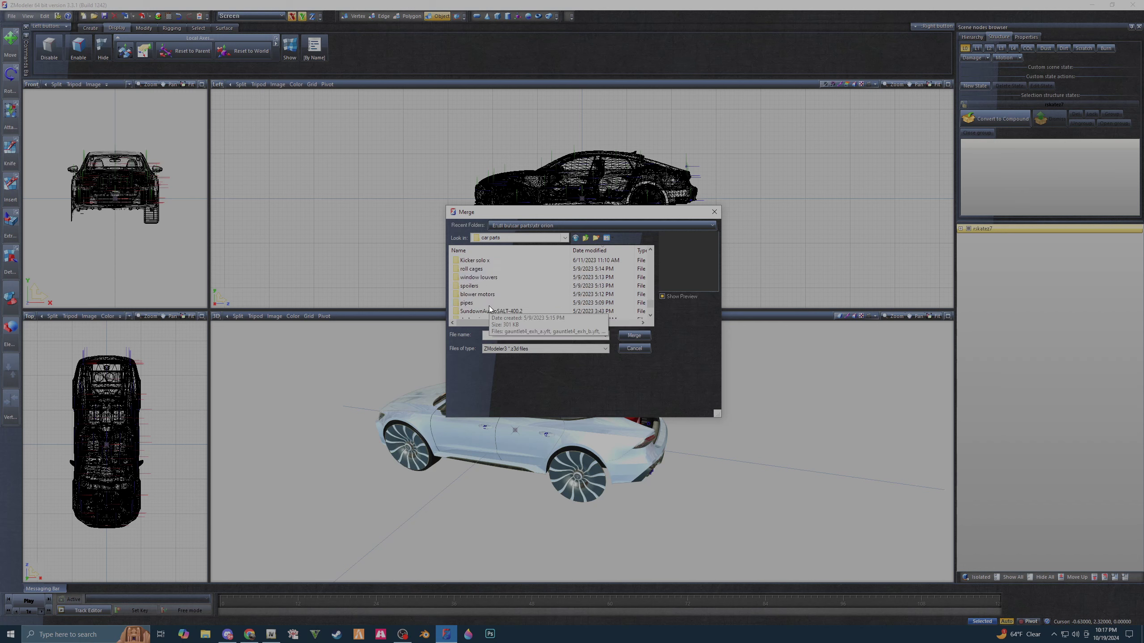
scroll(490, 314, down, 1)
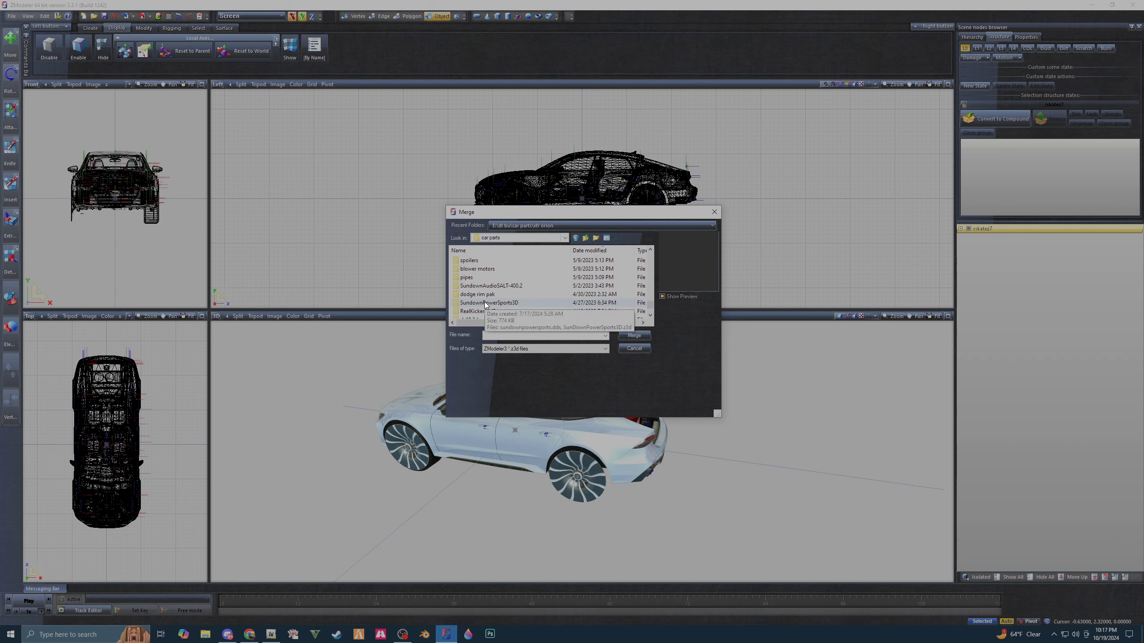
scroll(485, 303, down, 1)
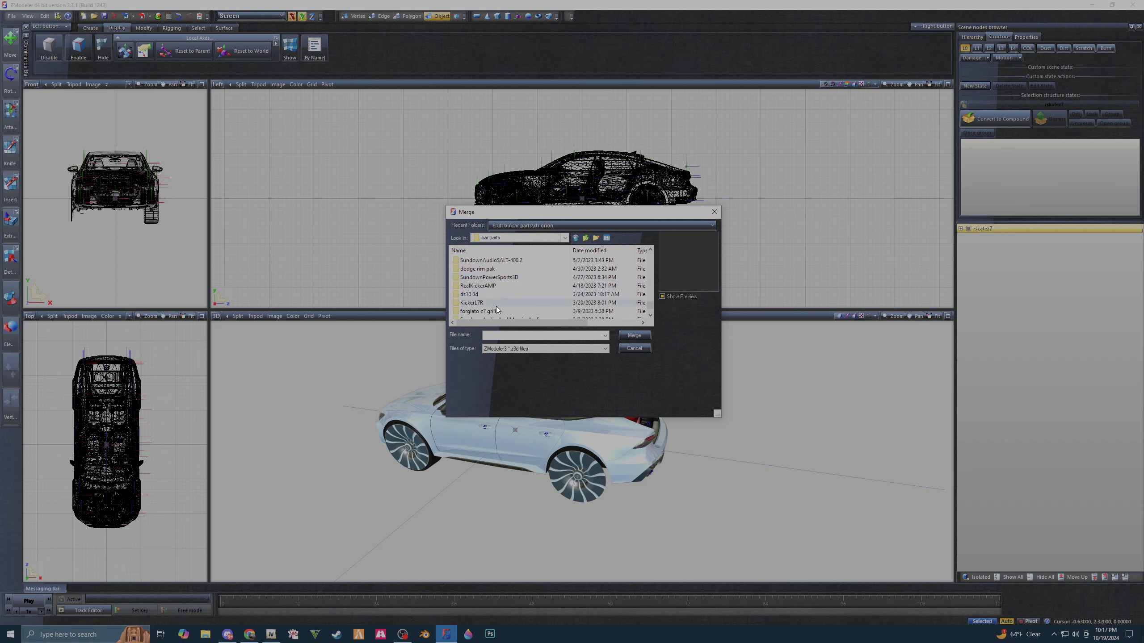
scroll(491, 303, down, 1)
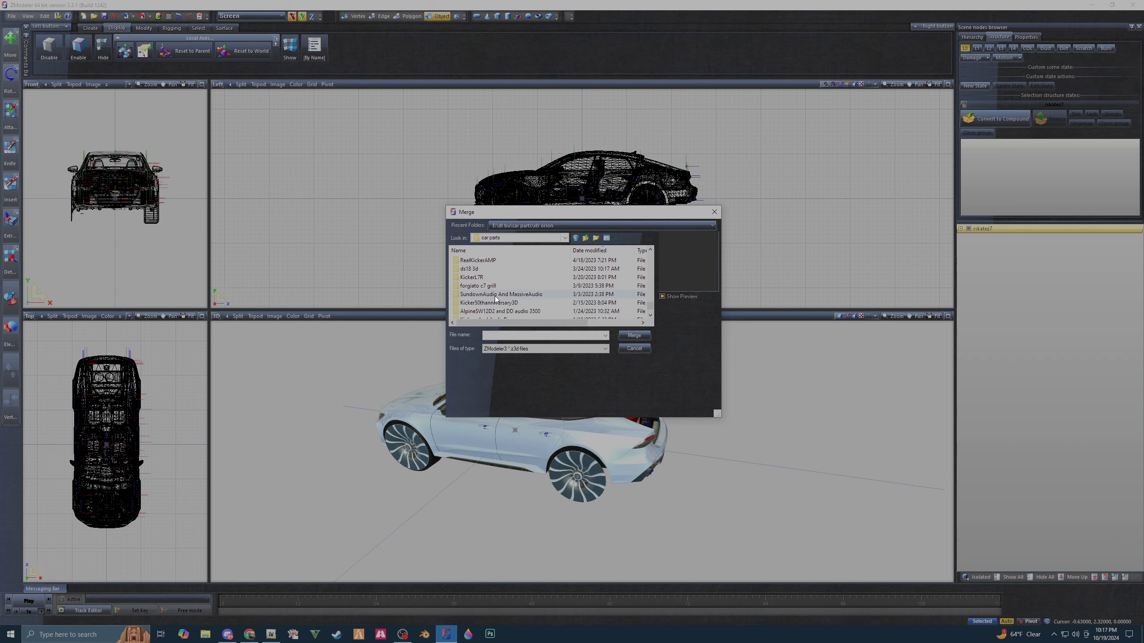
mouse_move(497, 294)
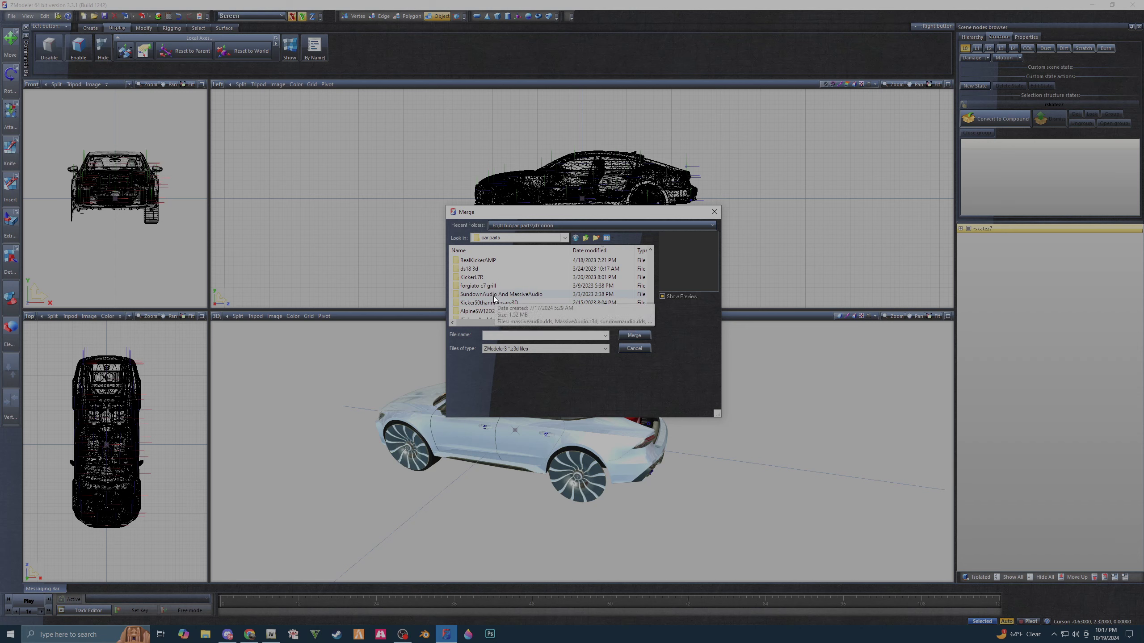
double_click(494, 294)
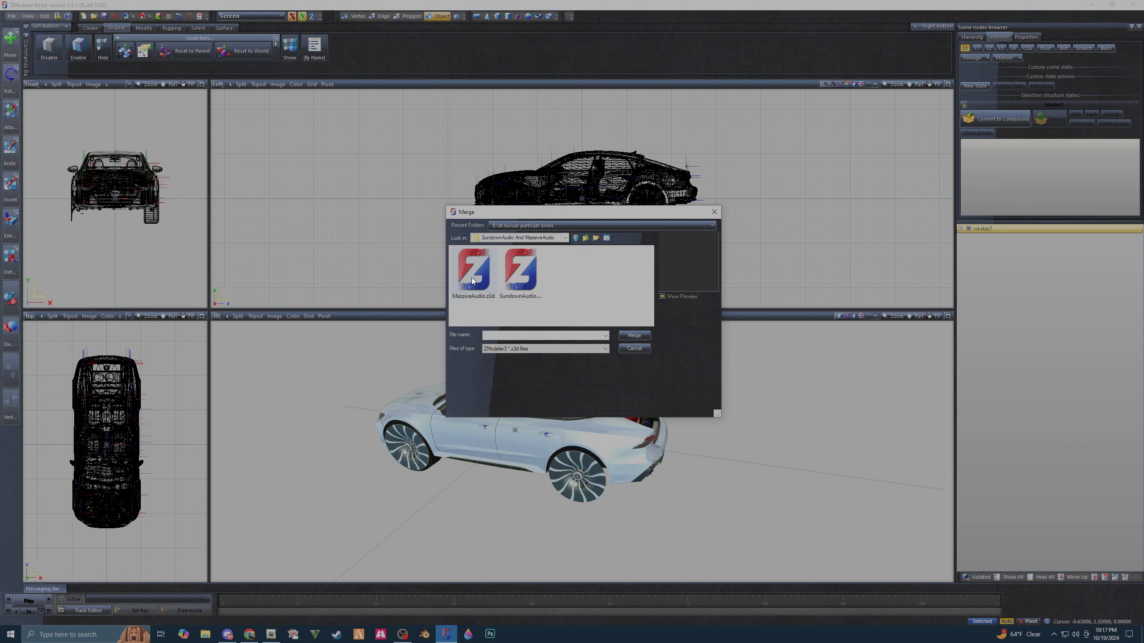
click(519, 274)
click(634, 336)
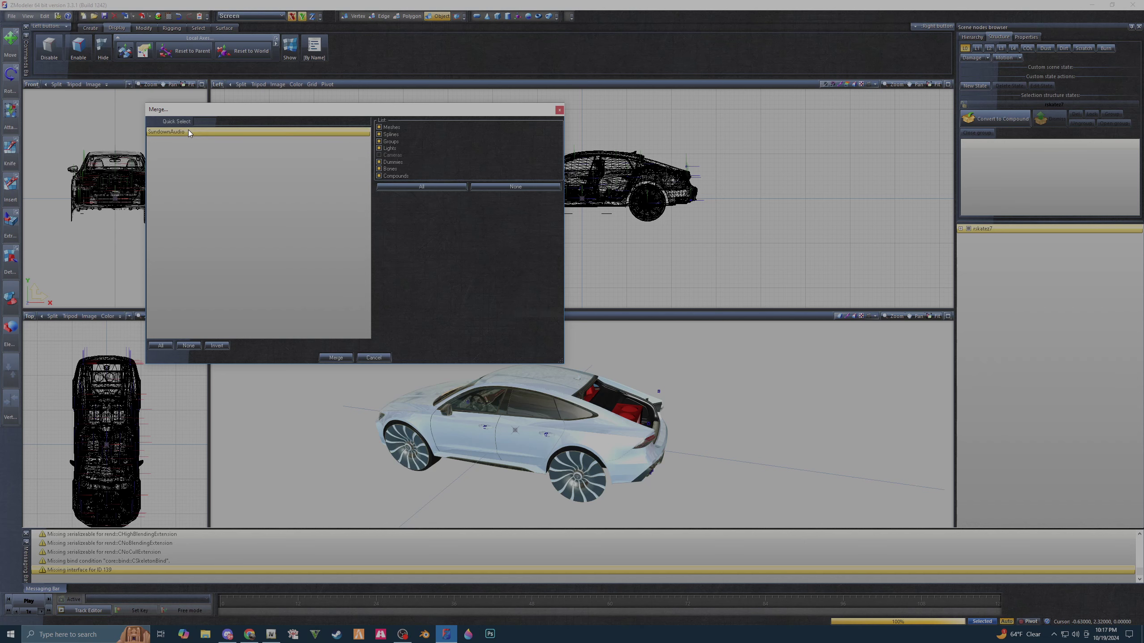
click(336, 358)
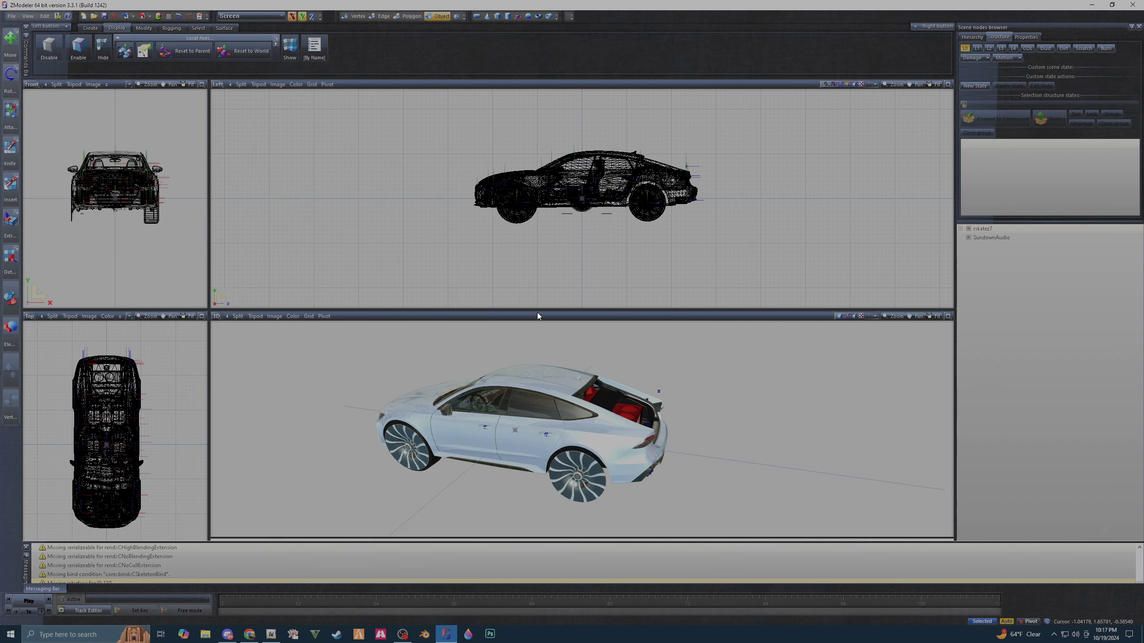
- Zoom into the cabin to check SundownAudio, then delete its node
scroll(541, 422, up, 3)
scroll(525, 418, up, 5)
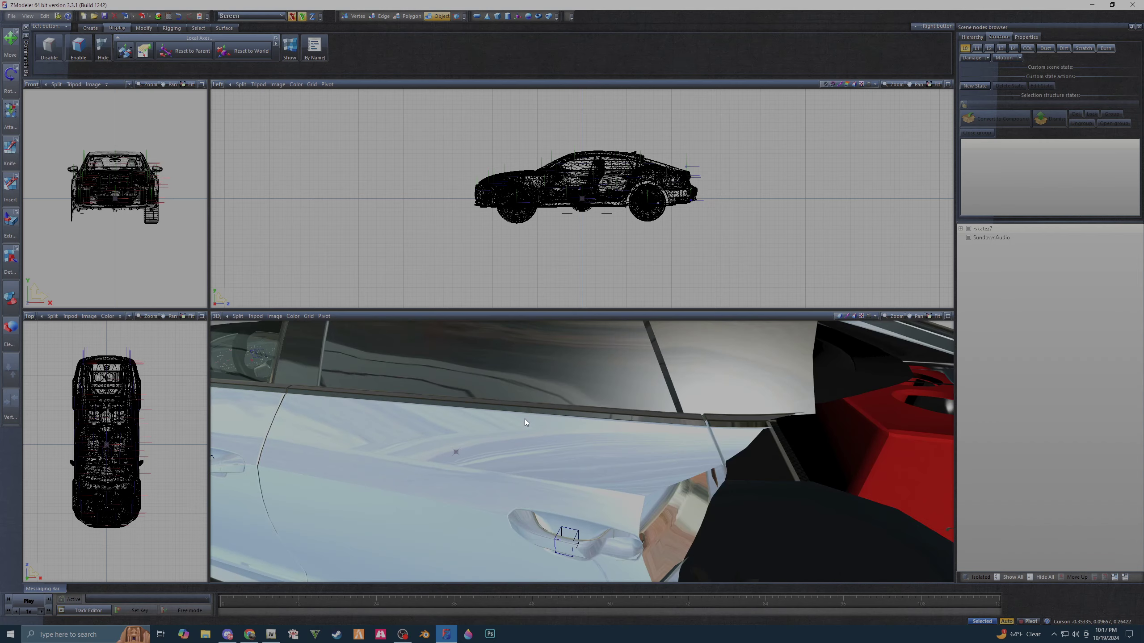
scroll(521, 416, up, 5)
scroll(521, 415, up, 3)
scroll(520, 414, up, 3)
scroll(506, 422, up, 3)
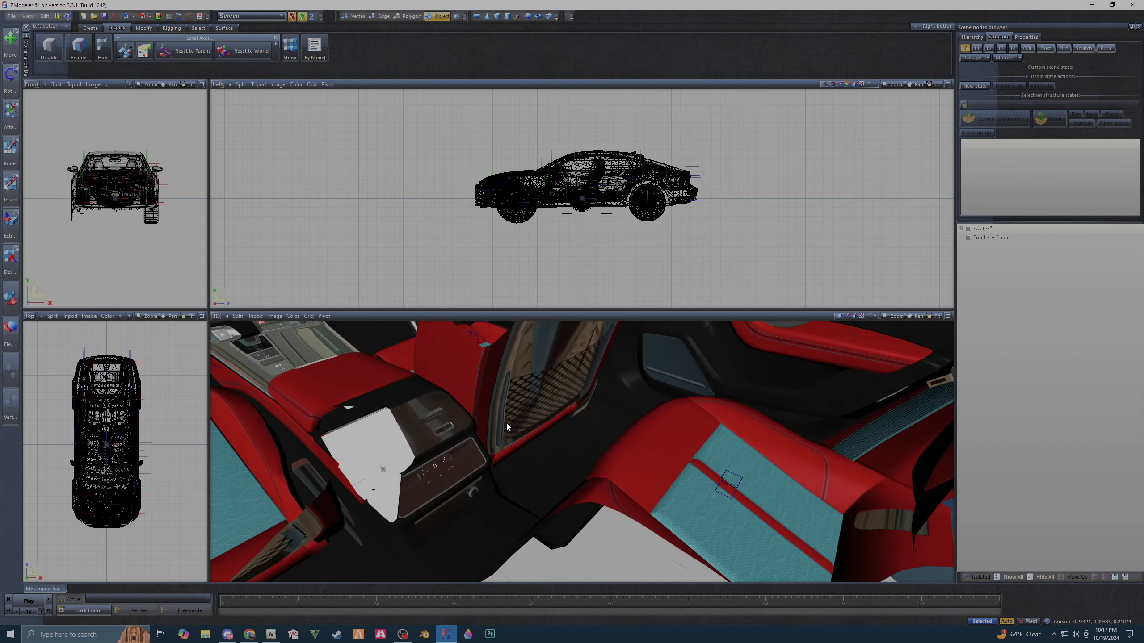
scroll(426, 403, up, 3)
scroll(426, 403, up, 1)
scroll(426, 388, up, 3)
scroll(472, 425, up, 2)
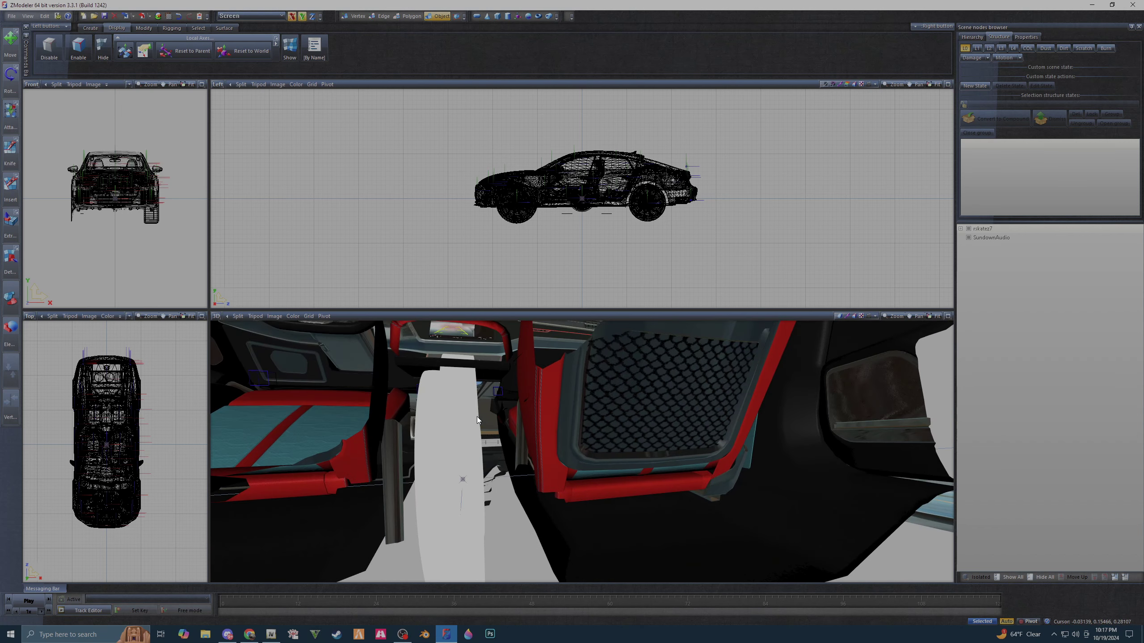
scroll(477, 416, up, 2)
scroll(478, 423, up, 3)
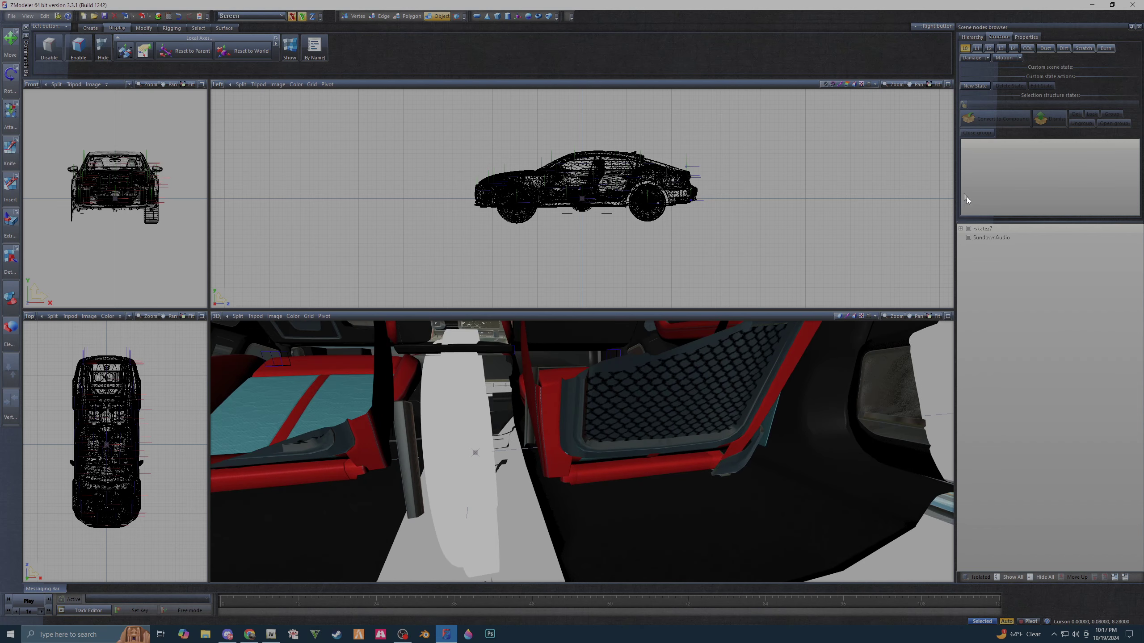
click(1007, 239)
right_click(1006, 240)
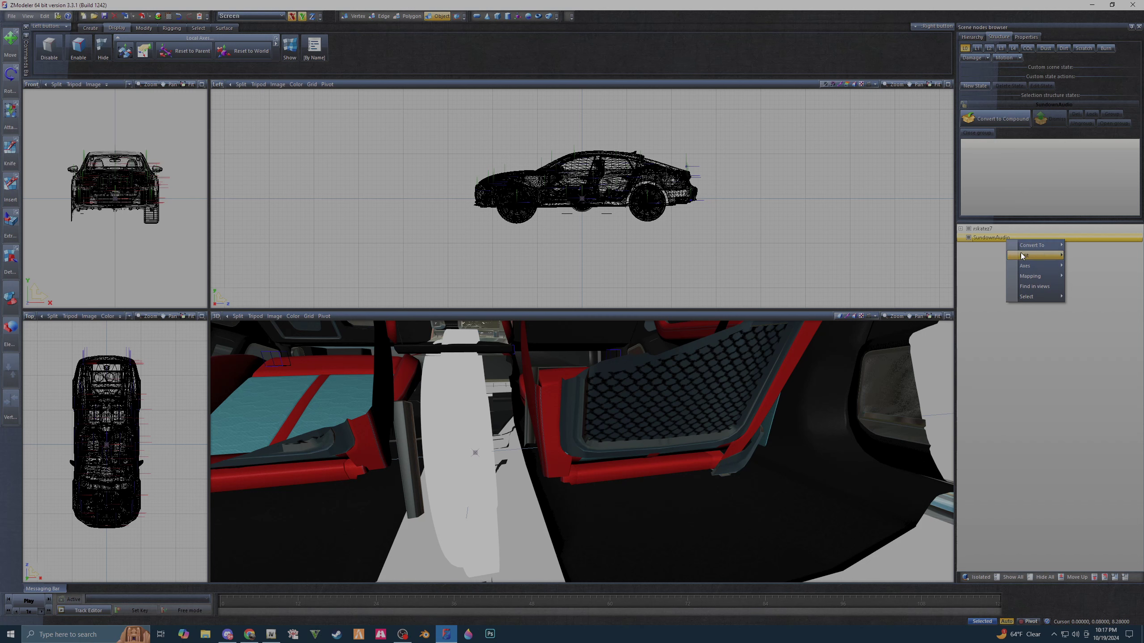
click(1084, 266)
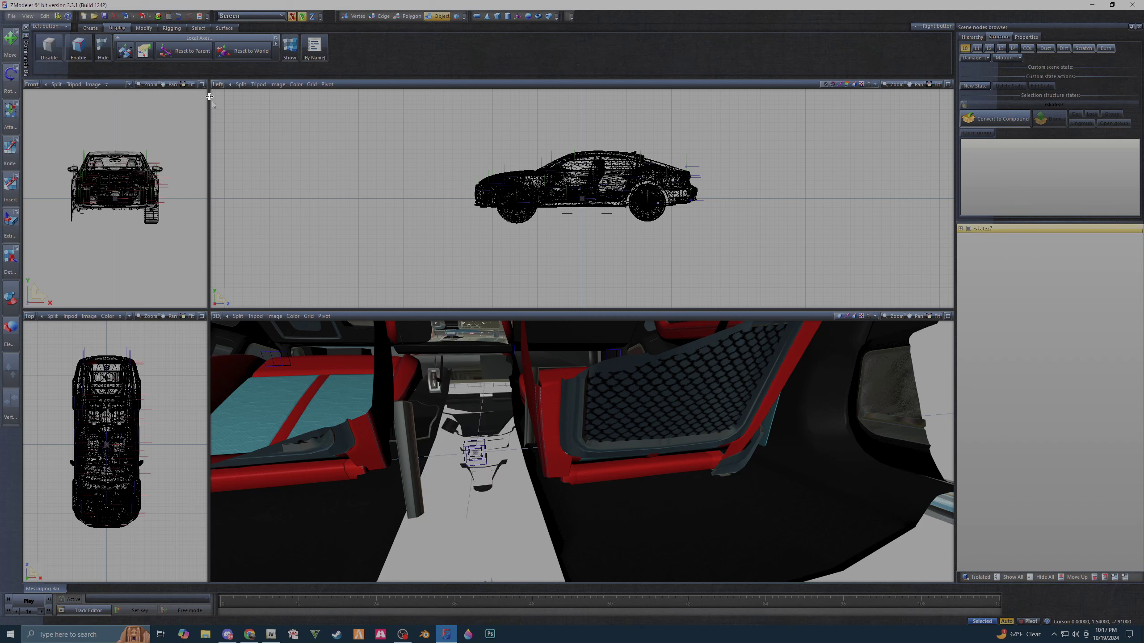
click(12, 16)
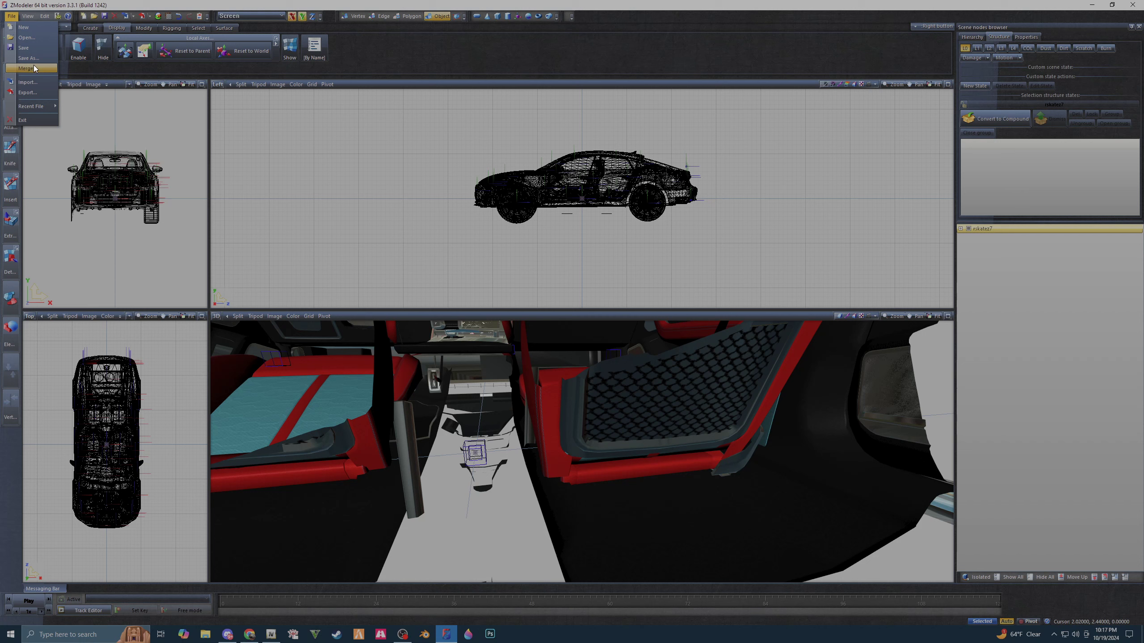
- Merge all objects from ddaudio3500.z3d in the AlpineSW12D2 folder into the scene
click(34, 67)
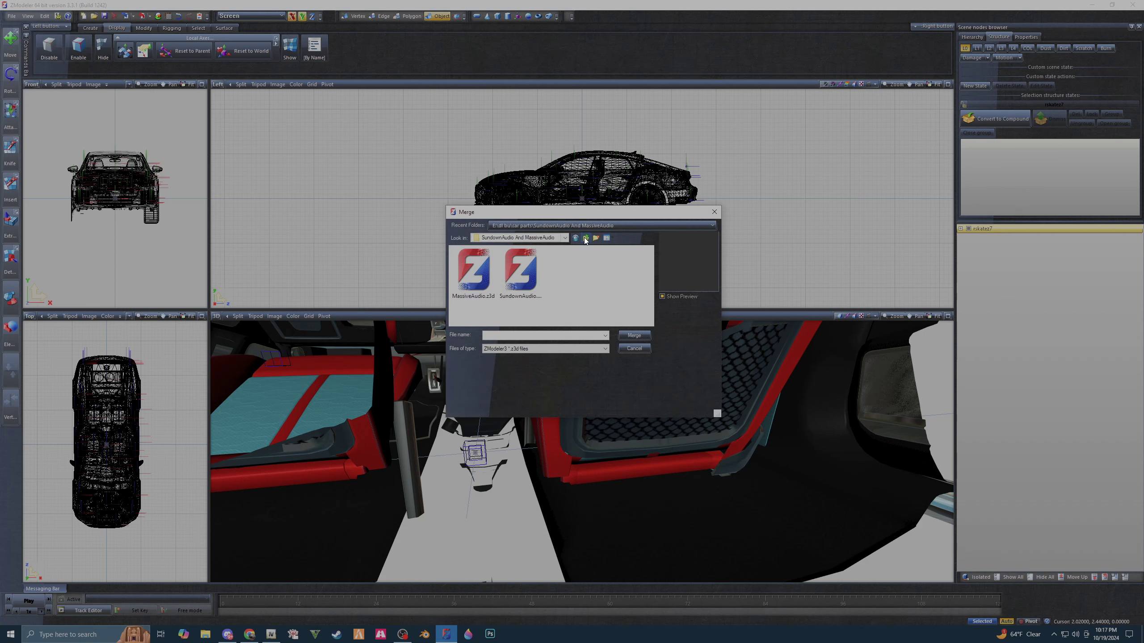
click(586, 238)
scroll(492, 315, down, 1)
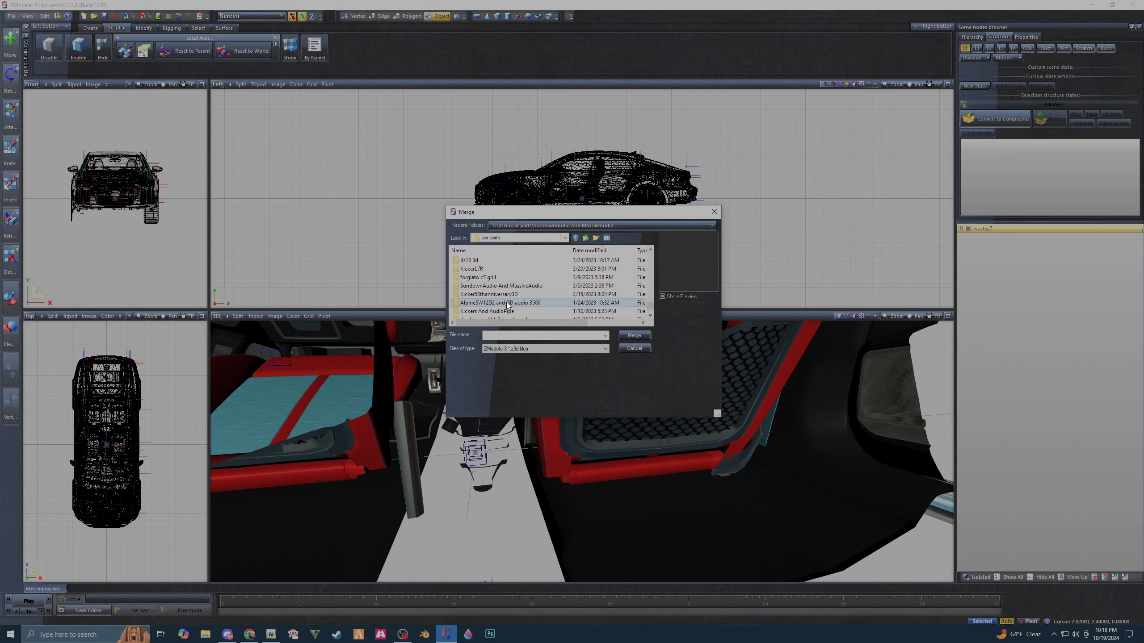
click(505, 303)
double_click(559, 302)
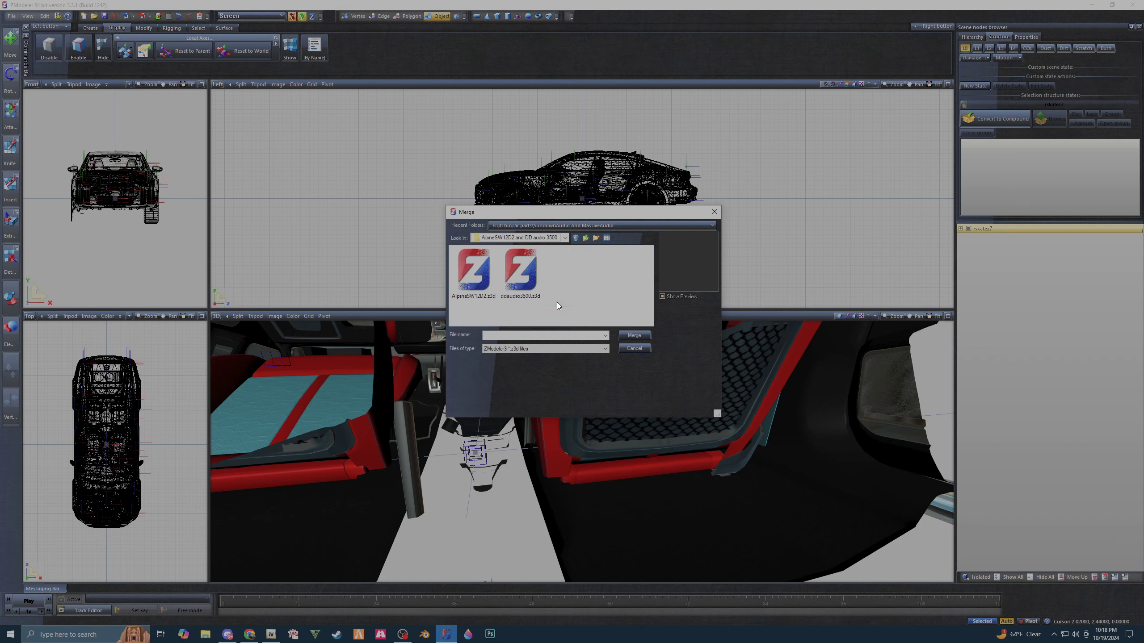
click(540, 292)
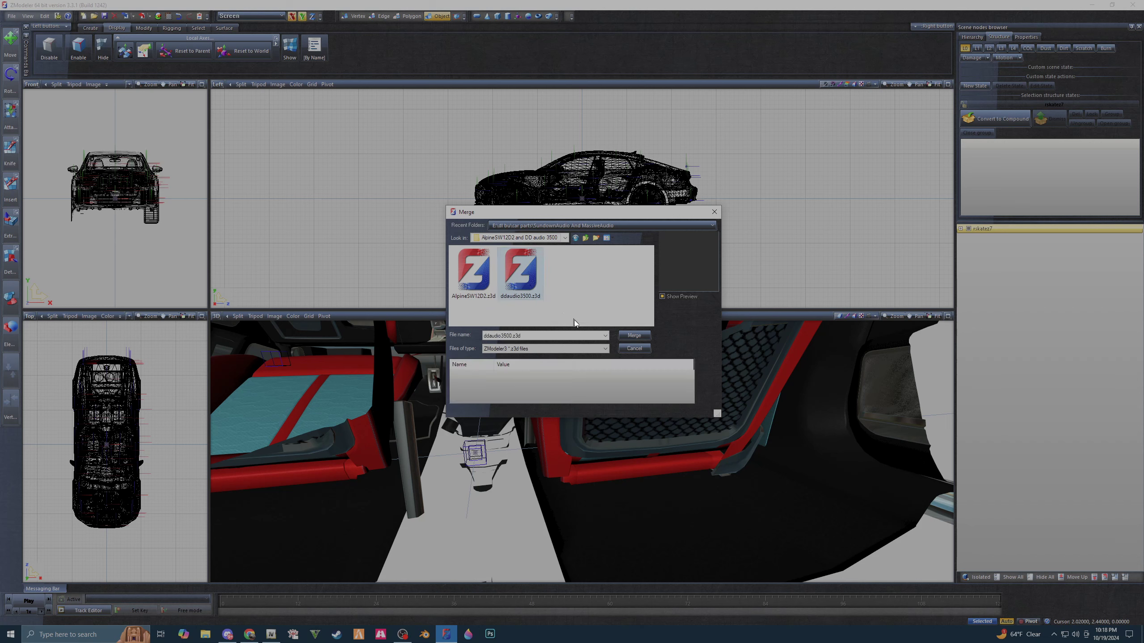
click(633, 336)
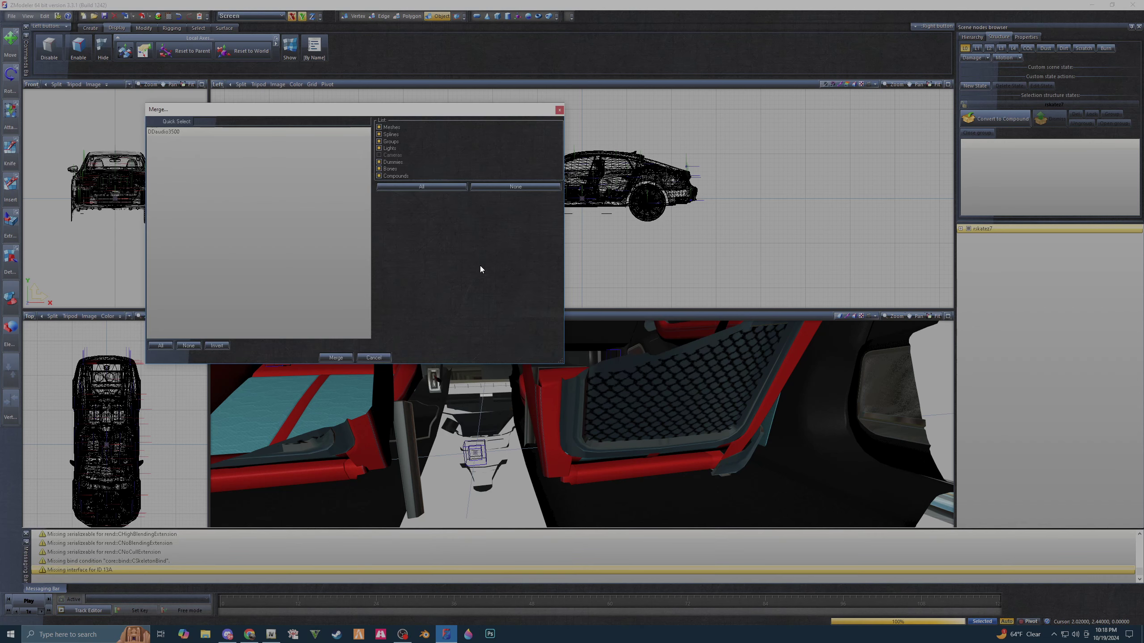
click(160, 345)
click(336, 357)
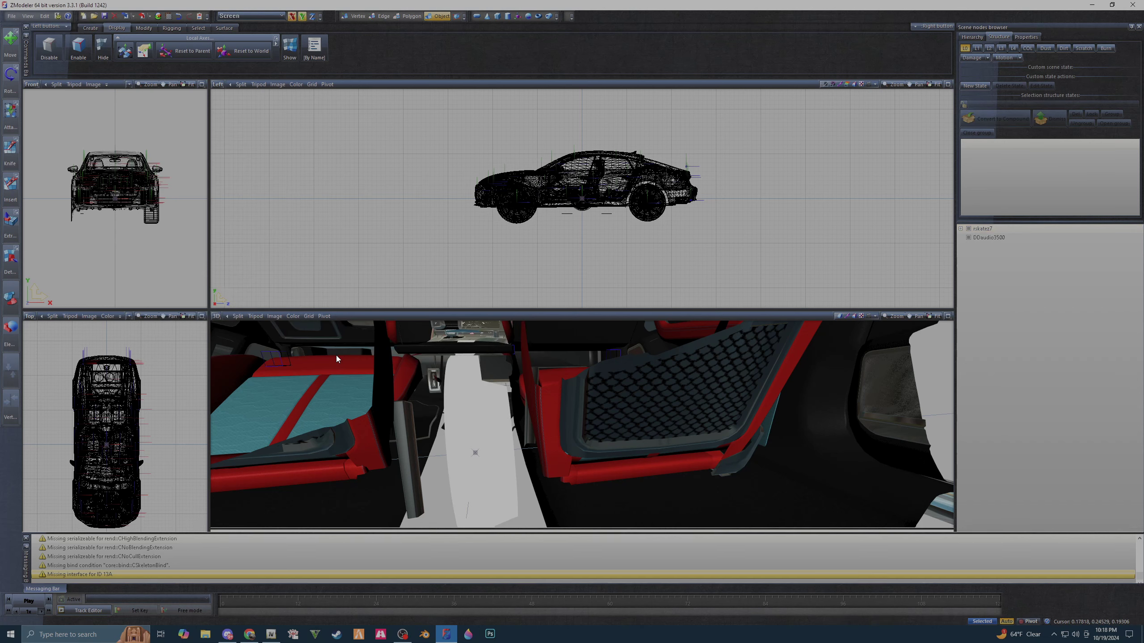
- Orbit around the interior, then delete the DDaudio3500 node
mouse_move(610, 472)
middle_down()
mouse_move(628, 470)
mouse_move(586, 482)
mouse_move(605, 480)
middle_up()
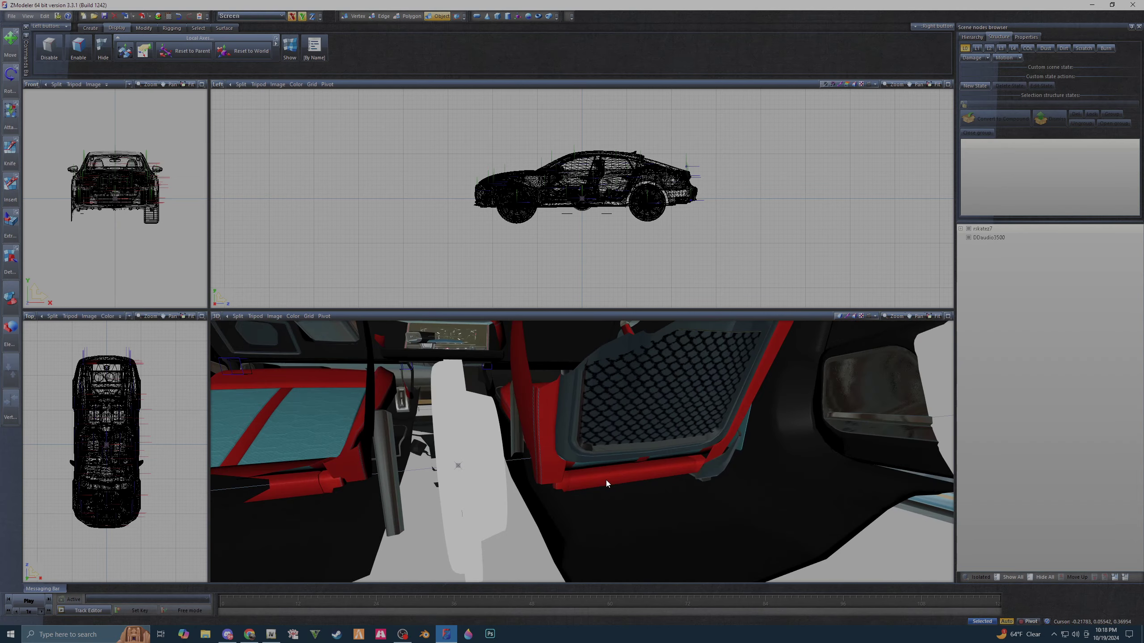
click(993, 239)
click(994, 242)
right_click(994, 242)
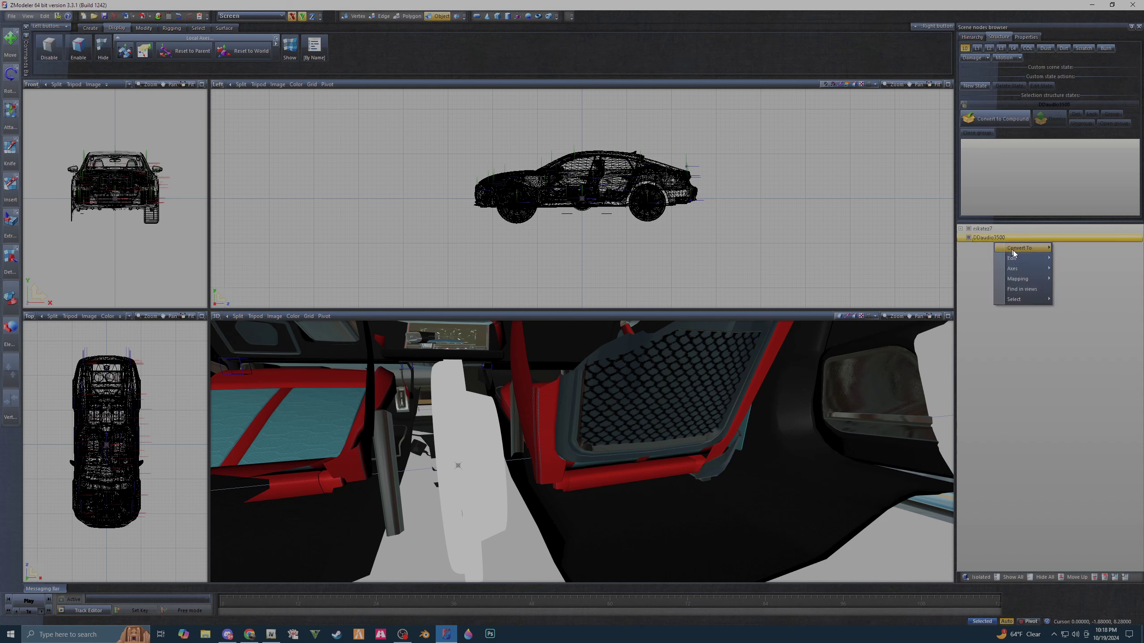
click(1072, 269)
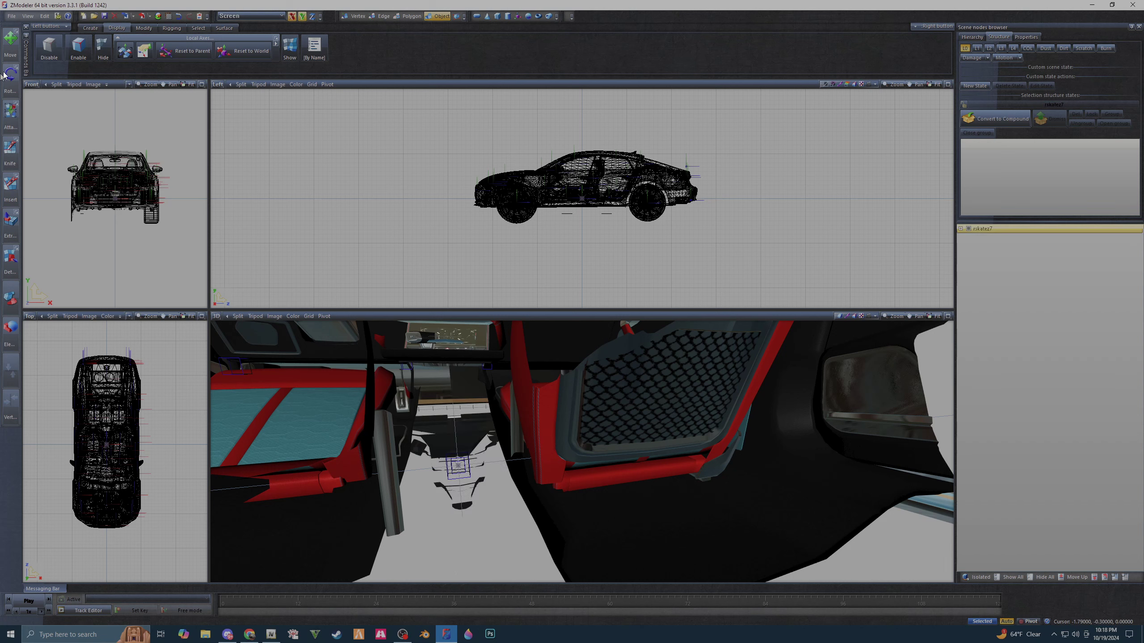
- Merge all objects from AudioPipe.z3d in the Kickers And AudioPipe folder
click(12, 17)
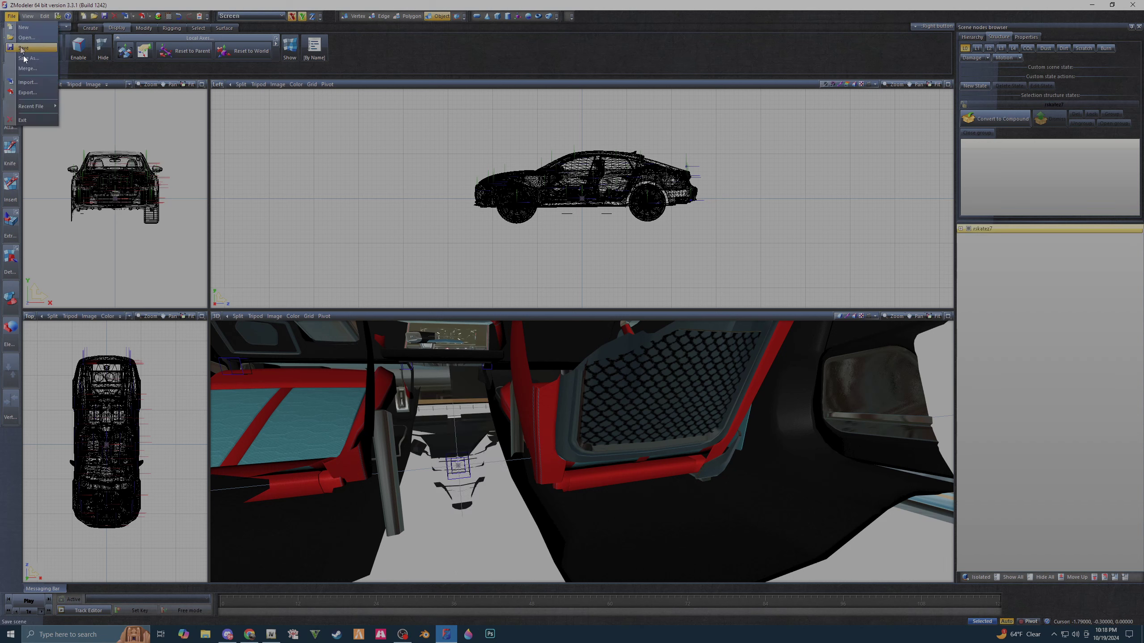
click(27, 68)
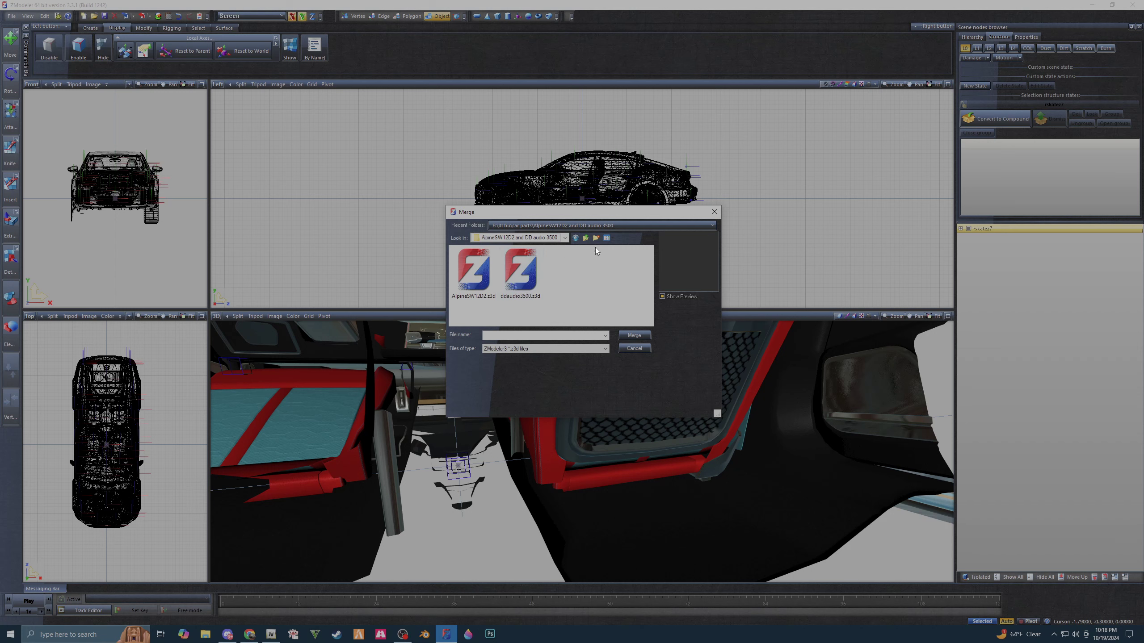
click(576, 239)
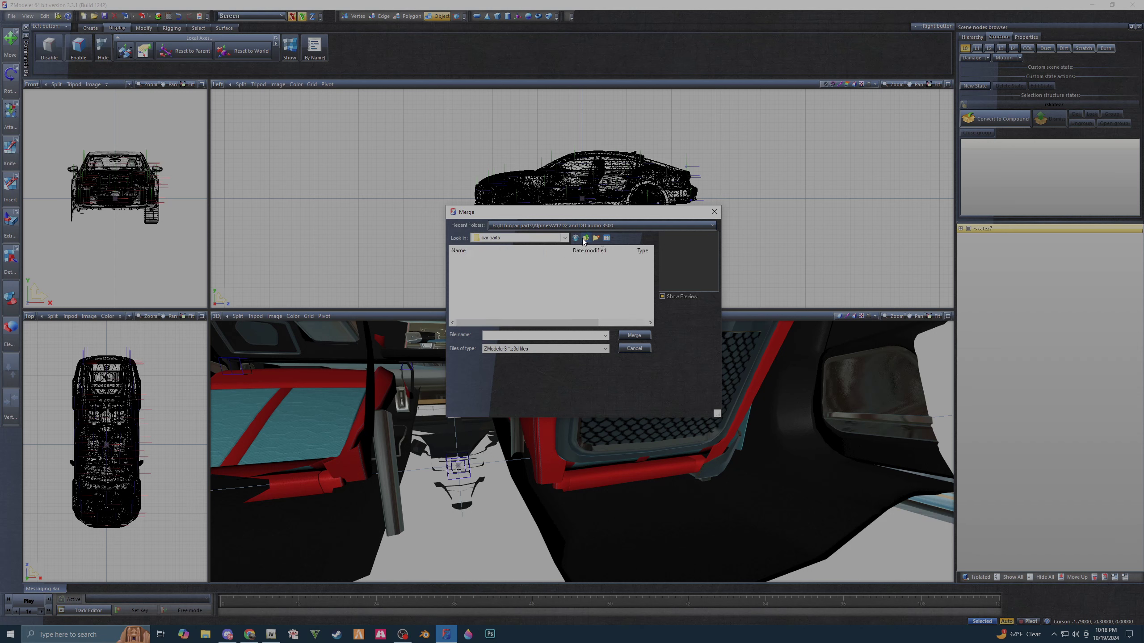
scroll(494, 308, down, 1)
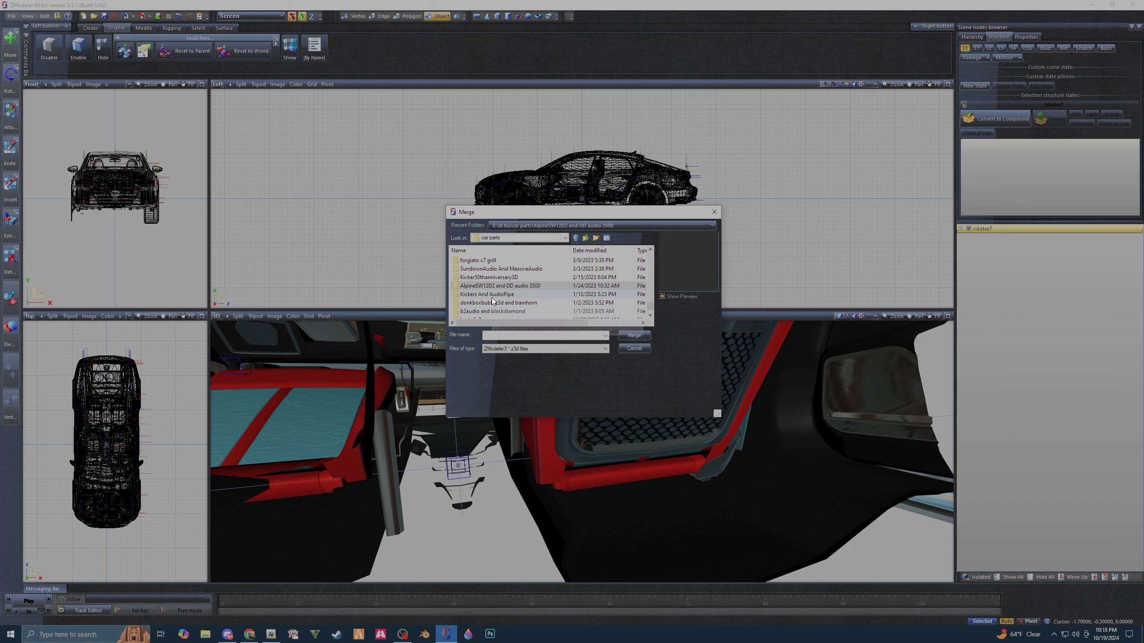
double_click(492, 297)
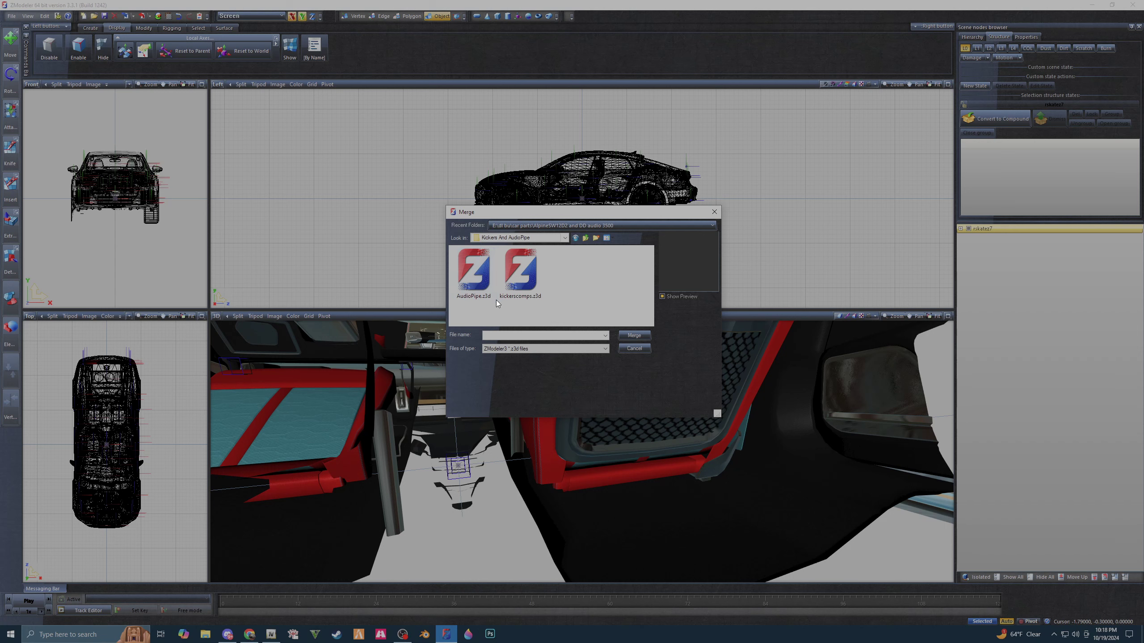
click(473, 281)
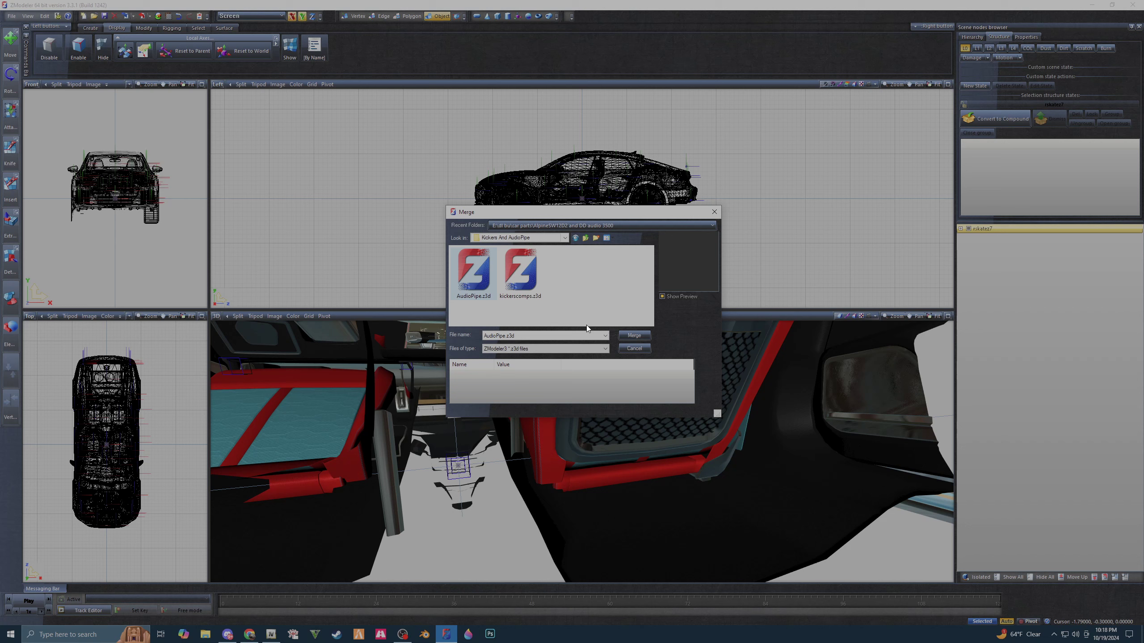
click(630, 337)
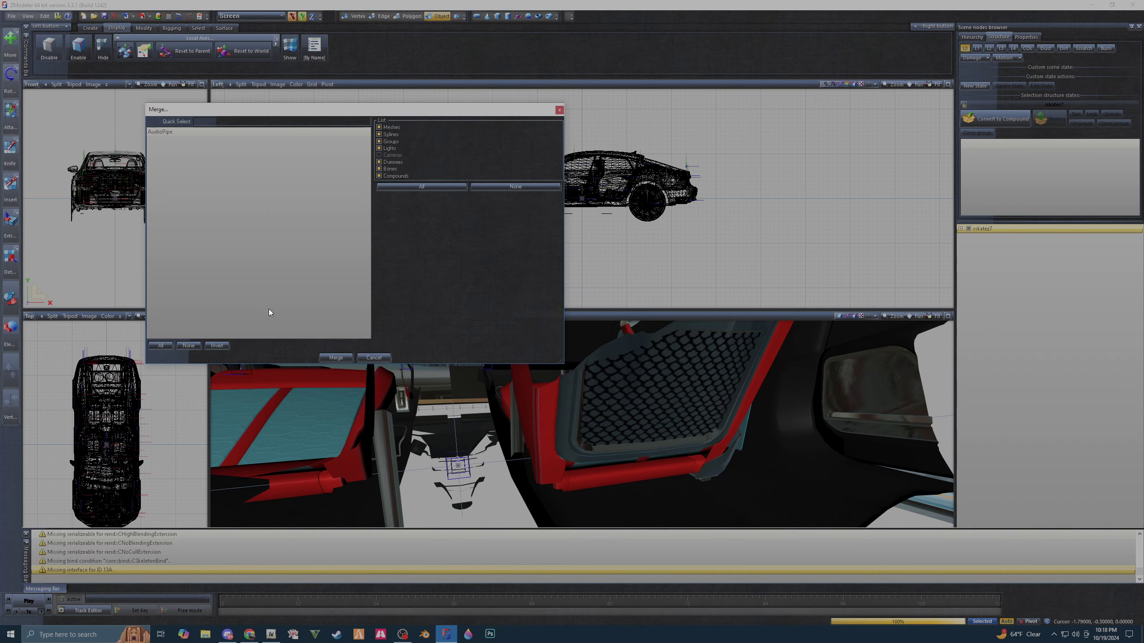
click(161, 345)
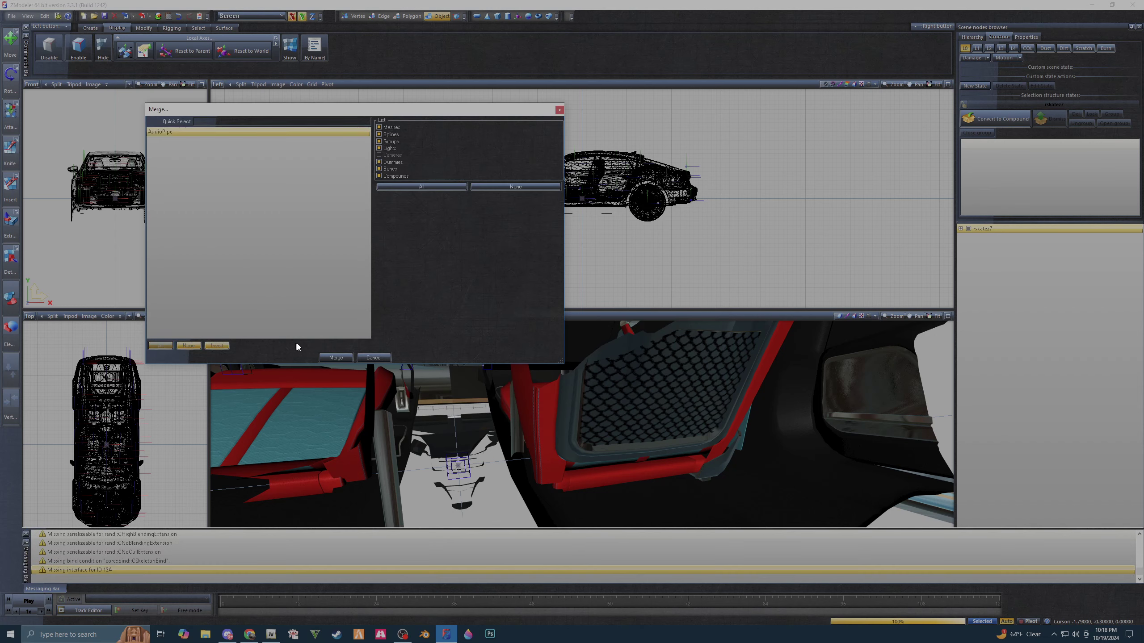
click(336, 357)
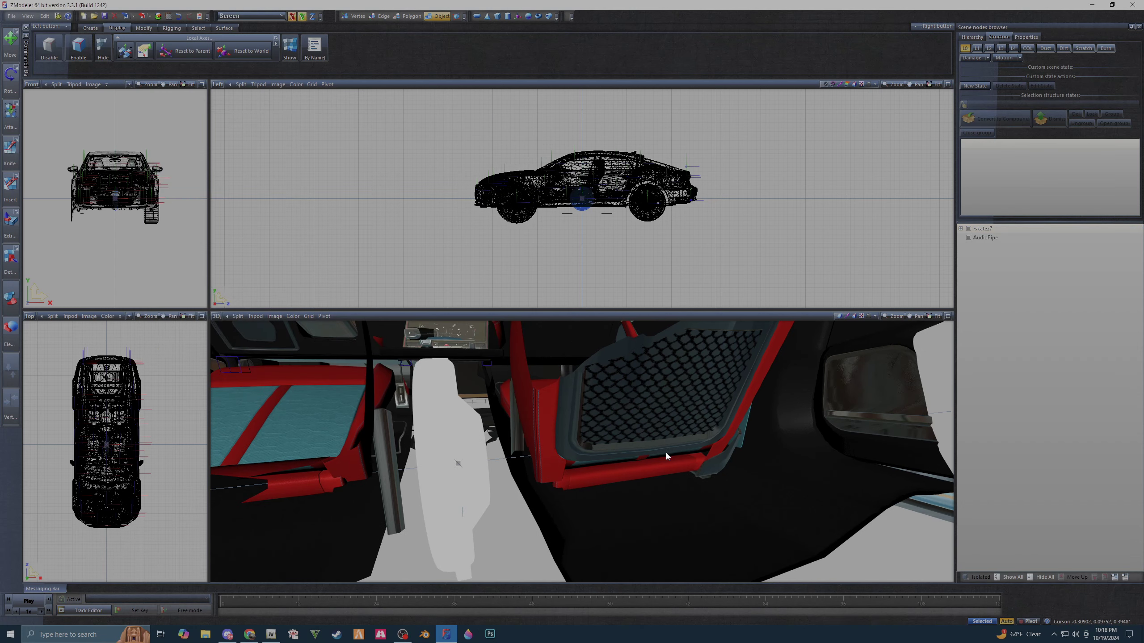
- Turn the view around the cabin, then delete the AudioPipe node
middle_drag(666, 452, 911, 343)
click(990, 238)
right_click(993, 238)
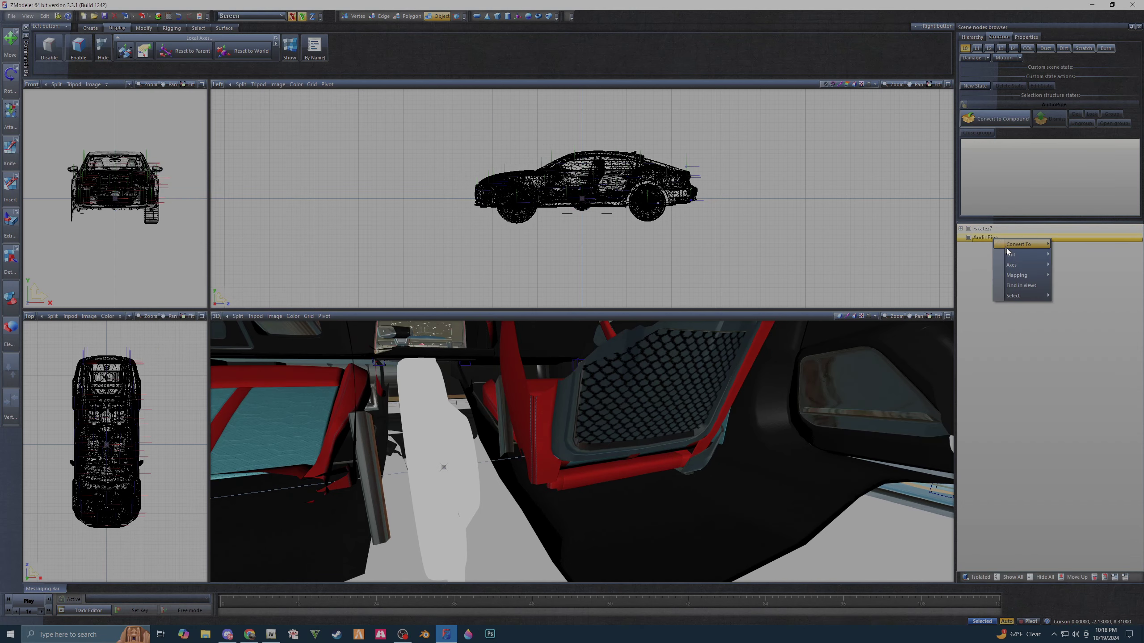
click(1072, 265)
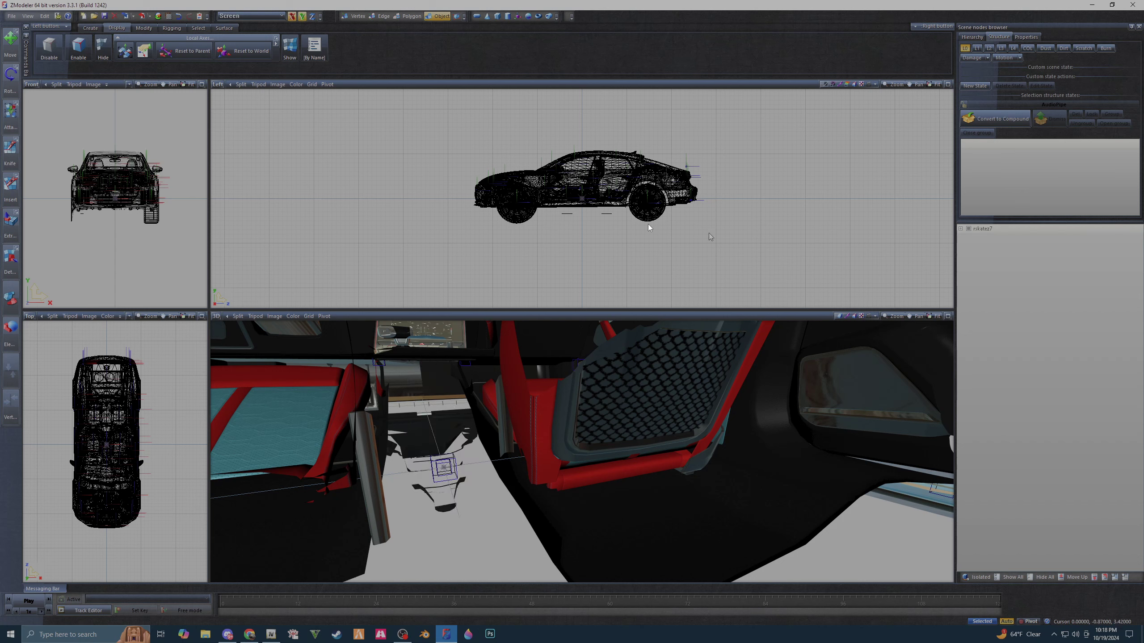
click(11, 16)
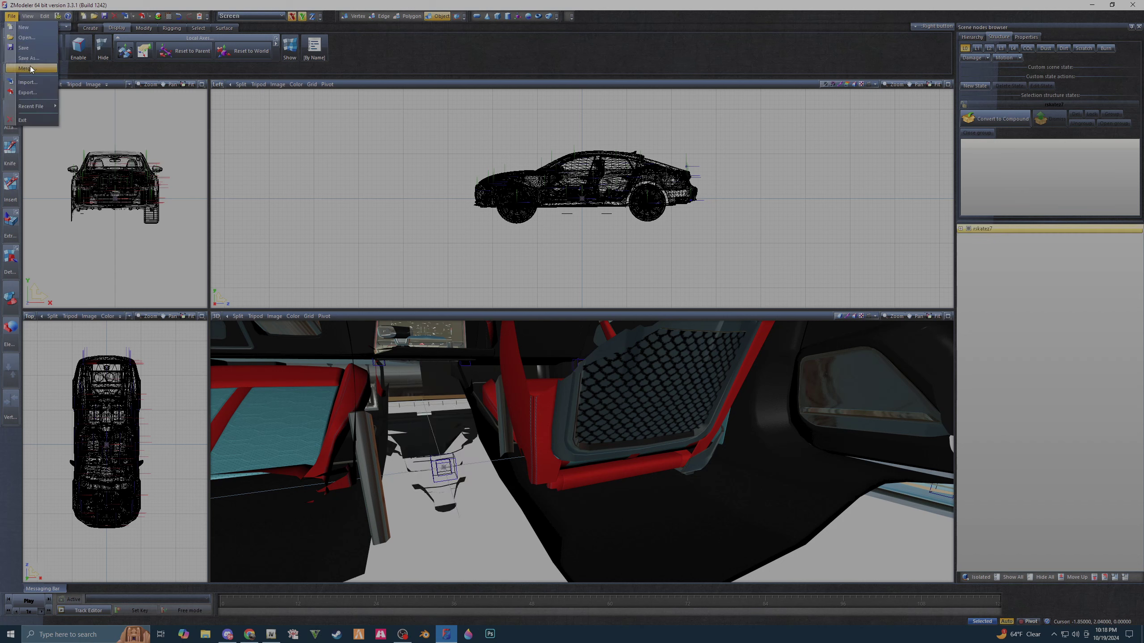
- Merge the kicker50thanniversary model from the Kicker50thanniversary3D folder into the scene
click(30, 68)
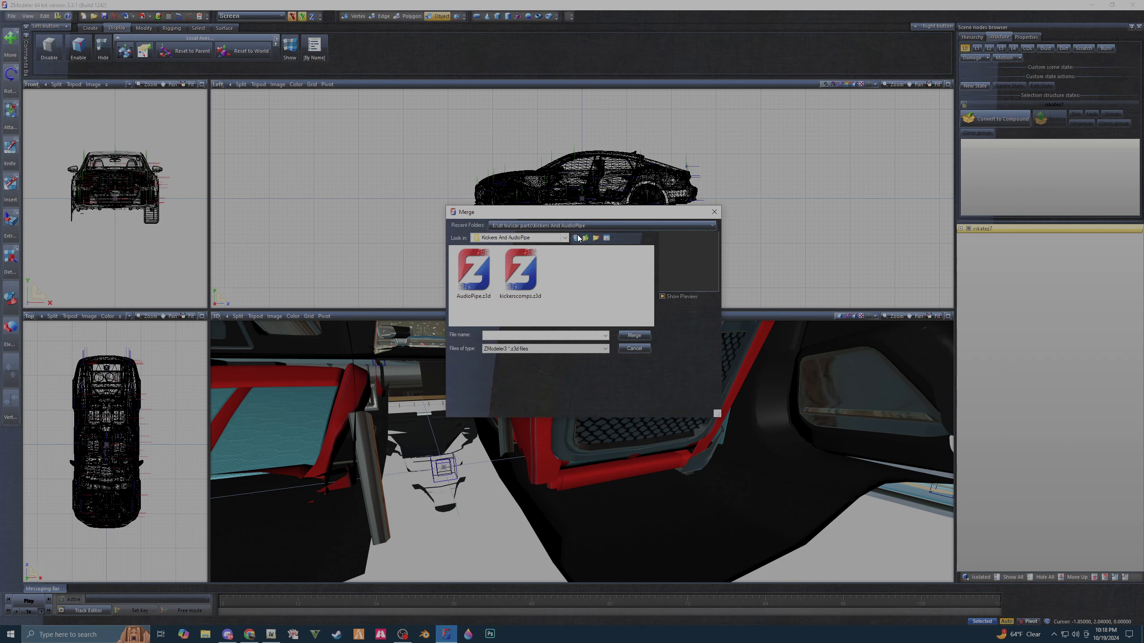
click(586, 241)
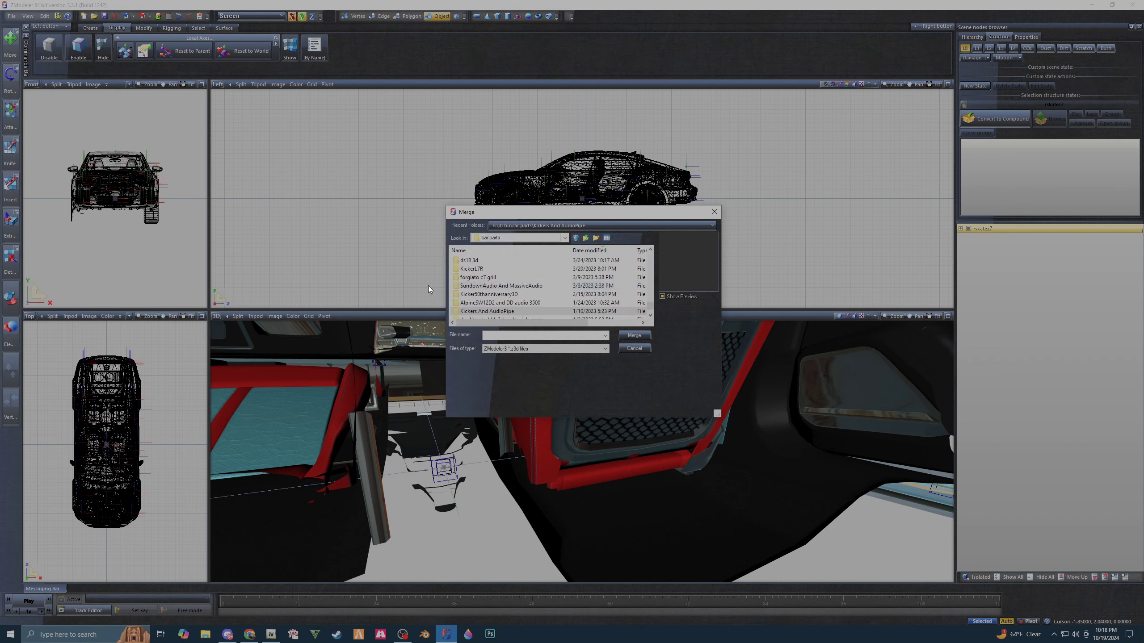
scroll(492, 311, down, 1)
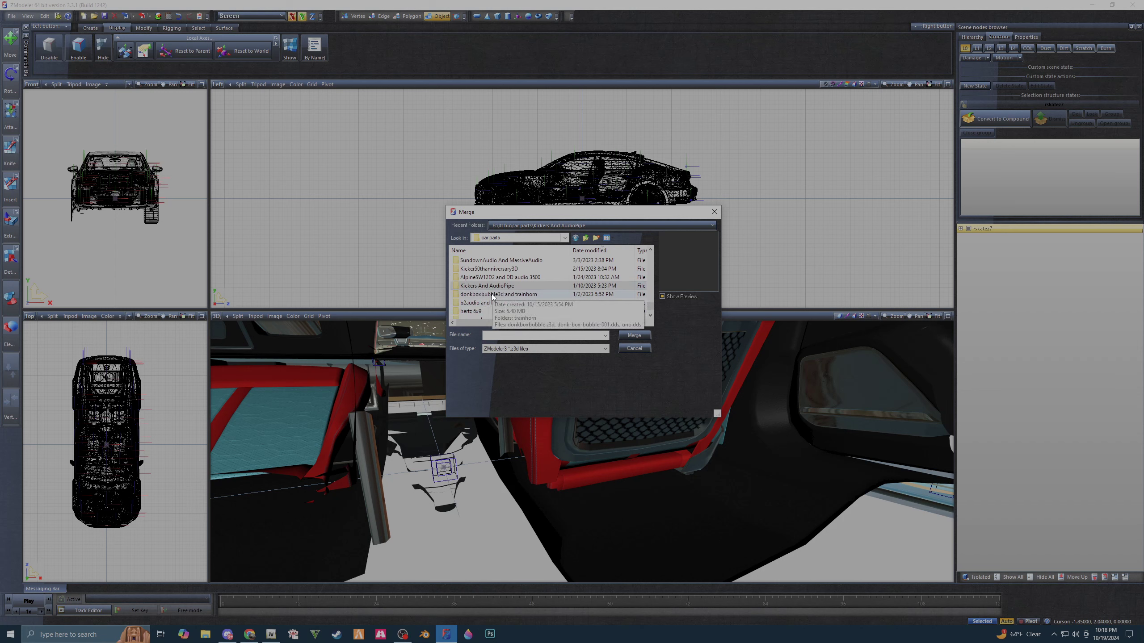
scroll(527, 300, down, 1)
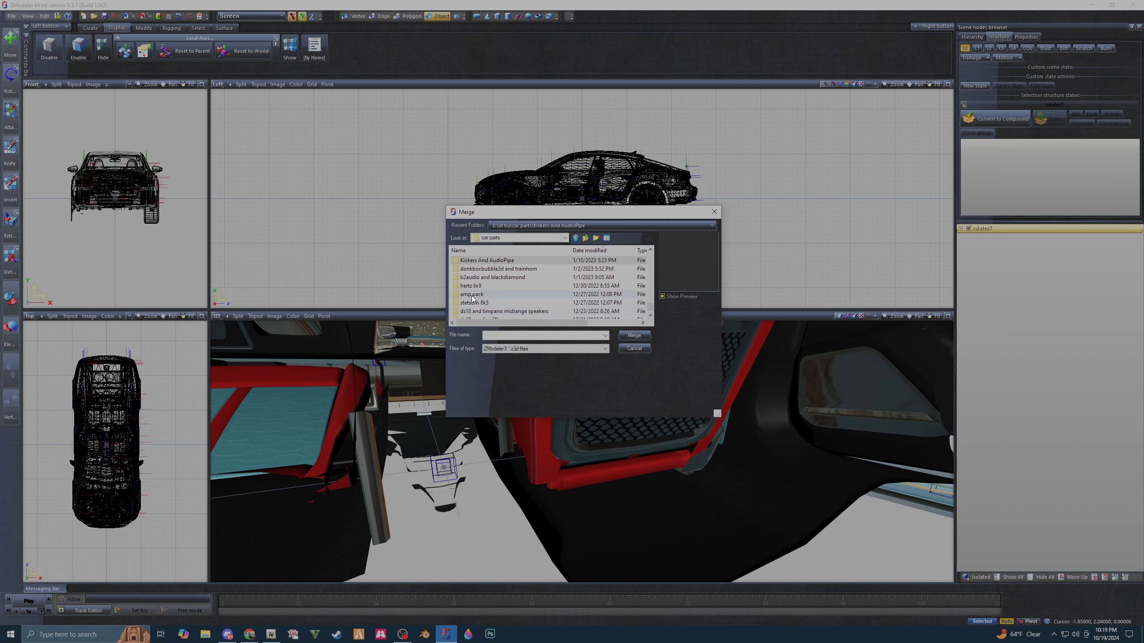
scroll(477, 315, down, 1)
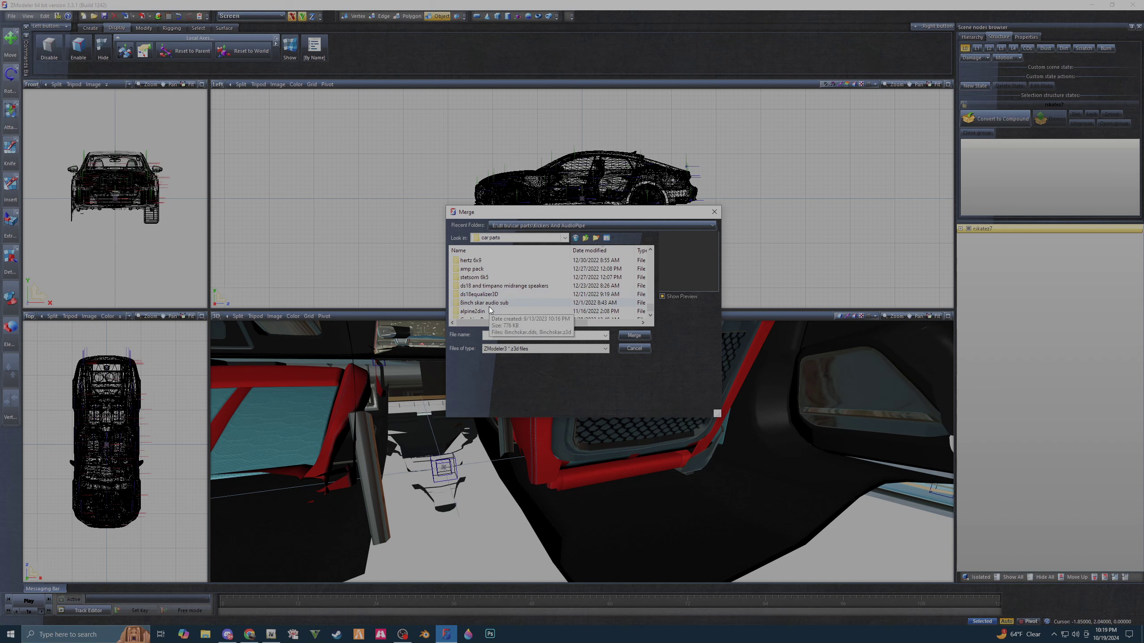
scroll(490, 305, down, 1)
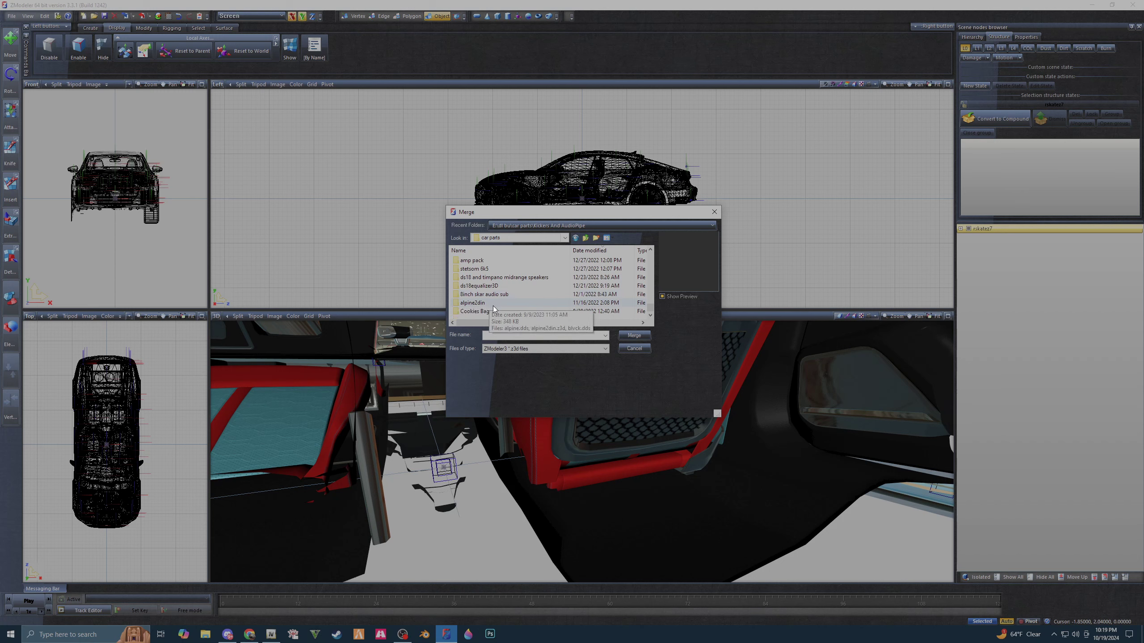
scroll(496, 305, up, 1)
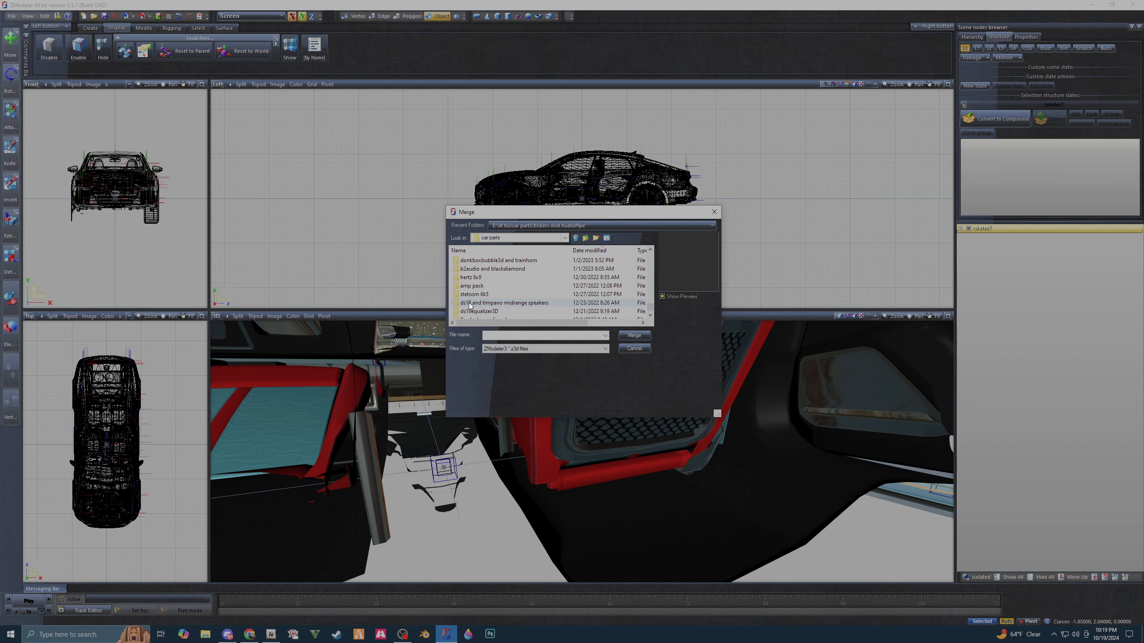
scroll(469, 305, up, 1)
scroll(470, 305, up, 2)
scroll(469, 304, up, 2)
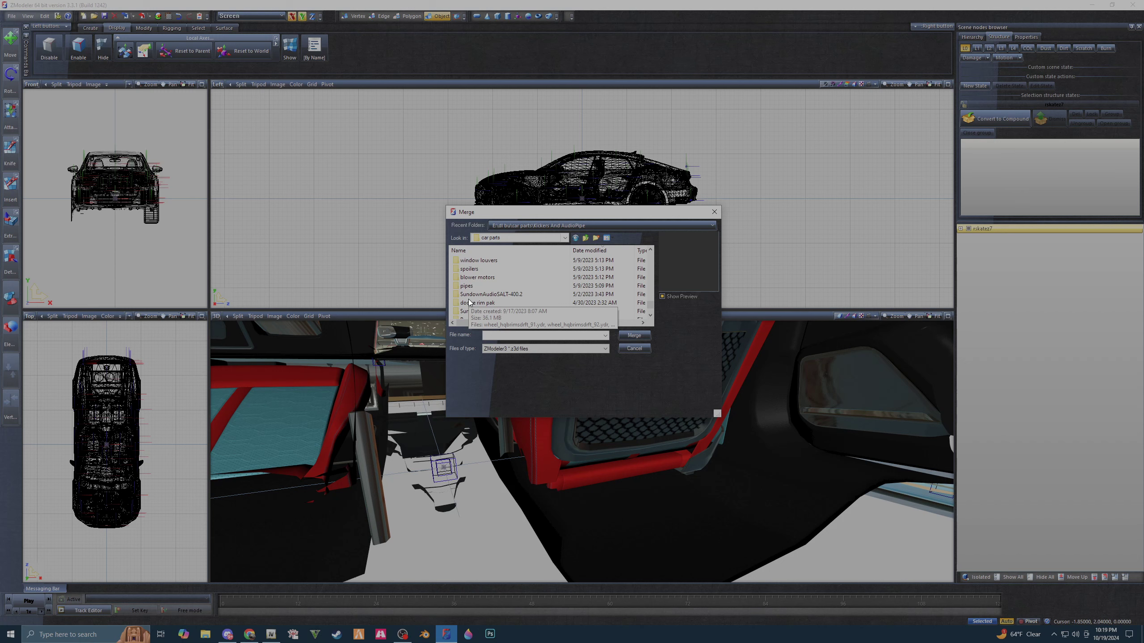
scroll(473, 304, down, 1)
scroll(491, 306, down, 1)
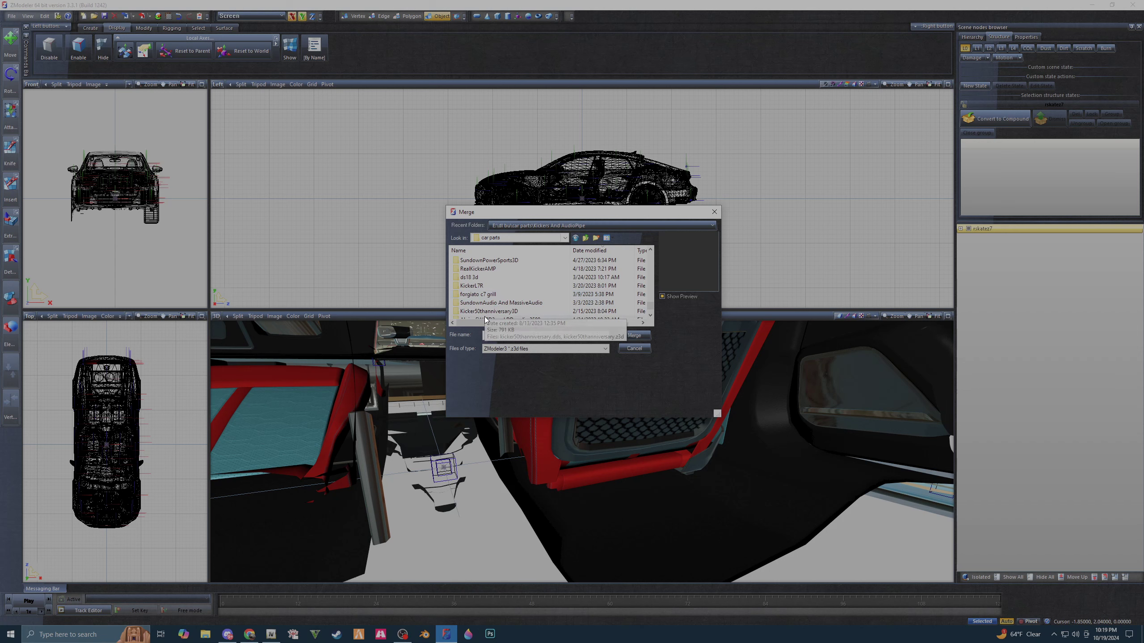
double_click(485, 312)
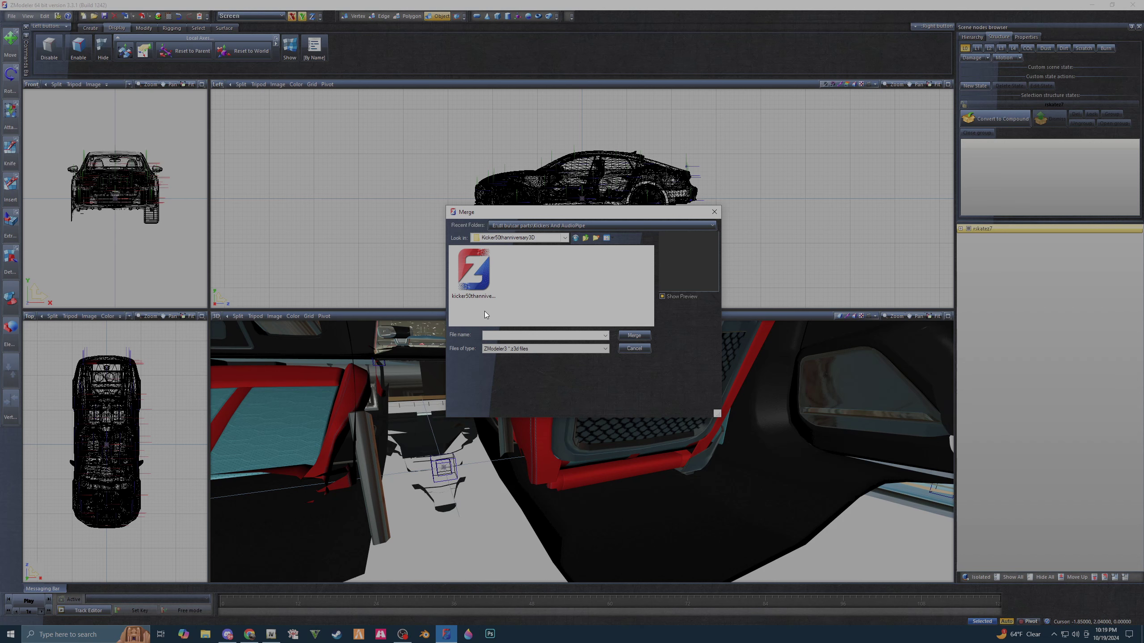
click(466, 265)
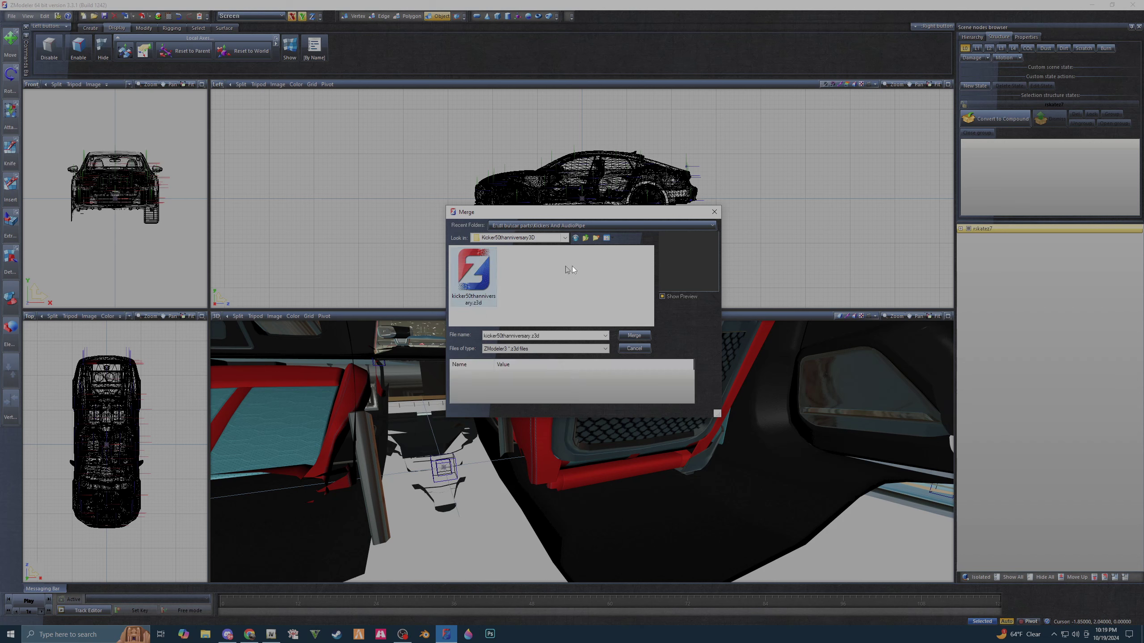
click(634, 336)
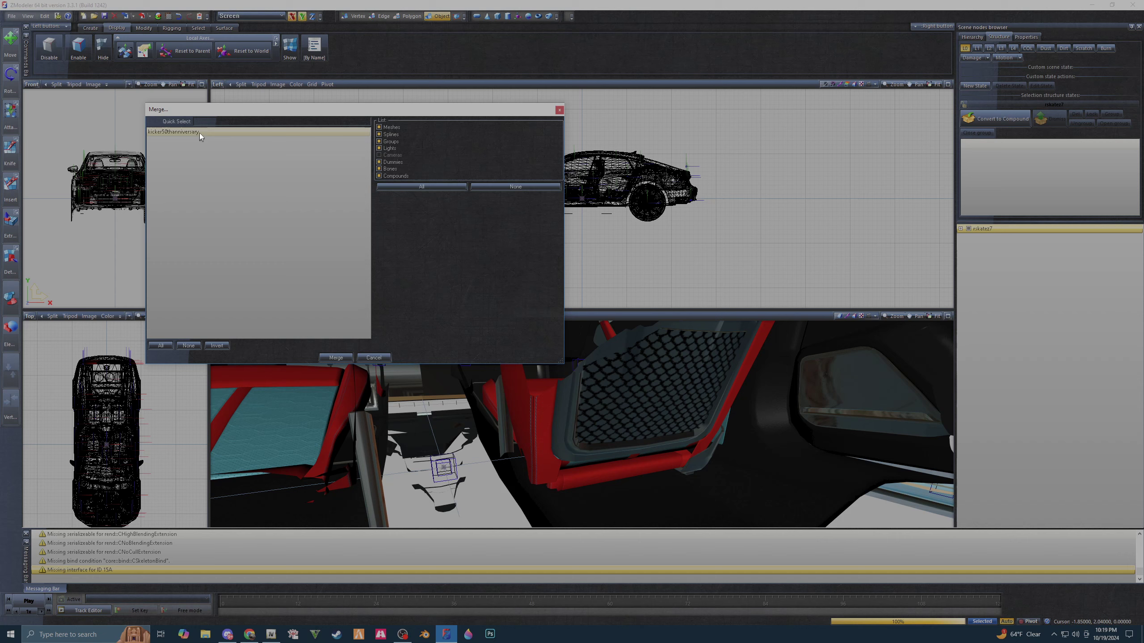
click(334, 357)
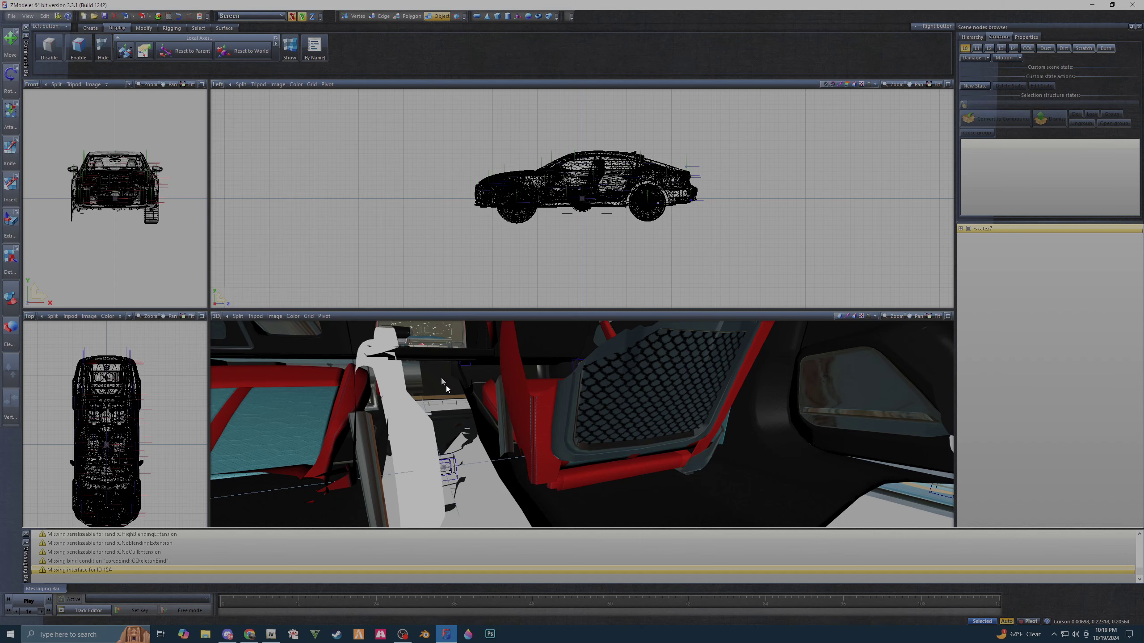
- Orbit around the interior, then delete the kicker50thanniversary node
middle_drag(467, 422, 494, 421)
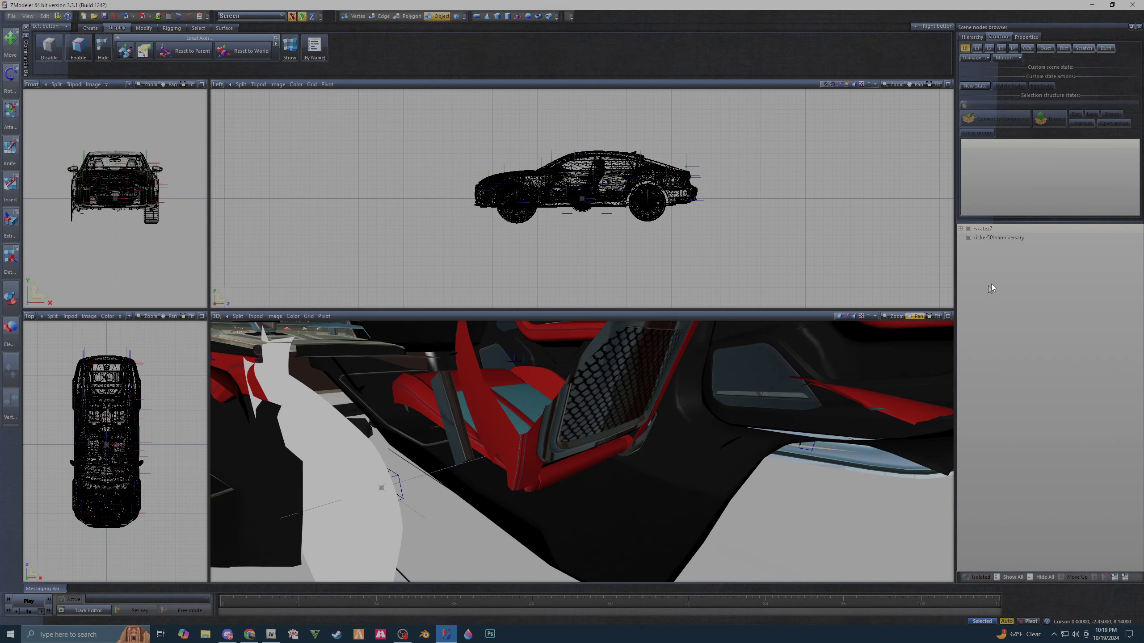
click(1026, 241)
right_click(1025, 241)
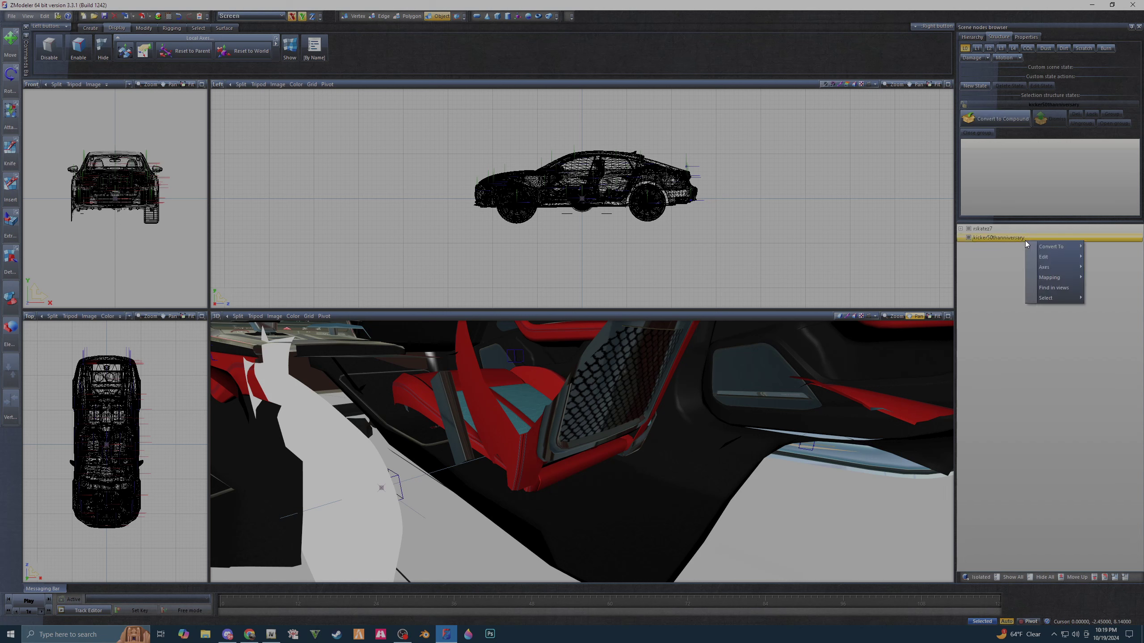
click(1106, 267)
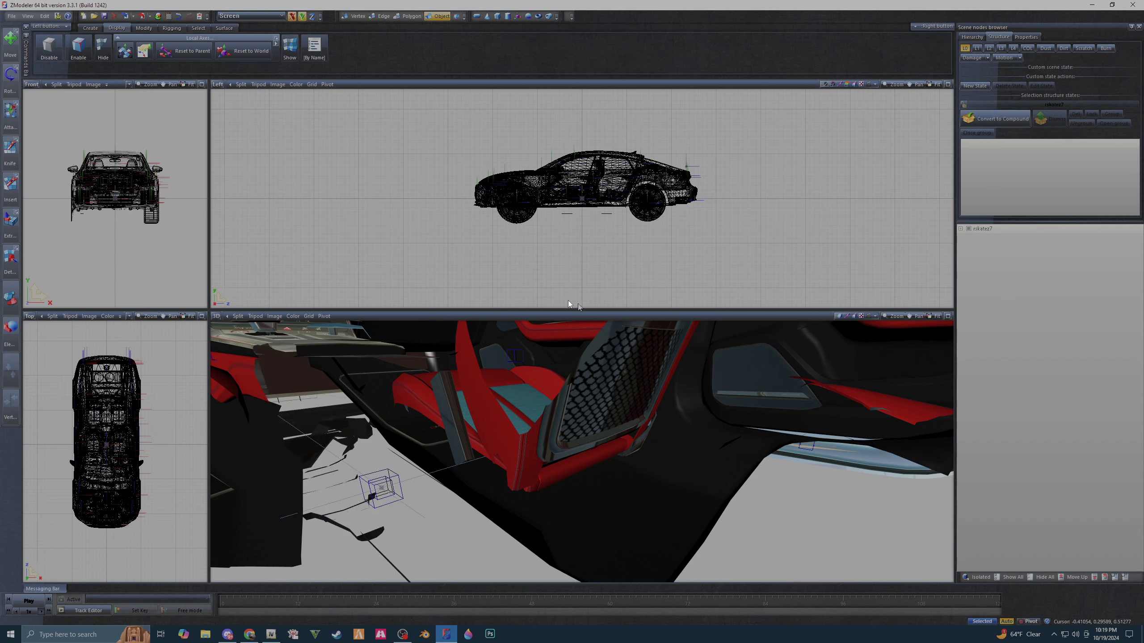
- Cancel an import, then merge ds18 real.z3d from the car parts ds18 3d folder
click(128, 17)
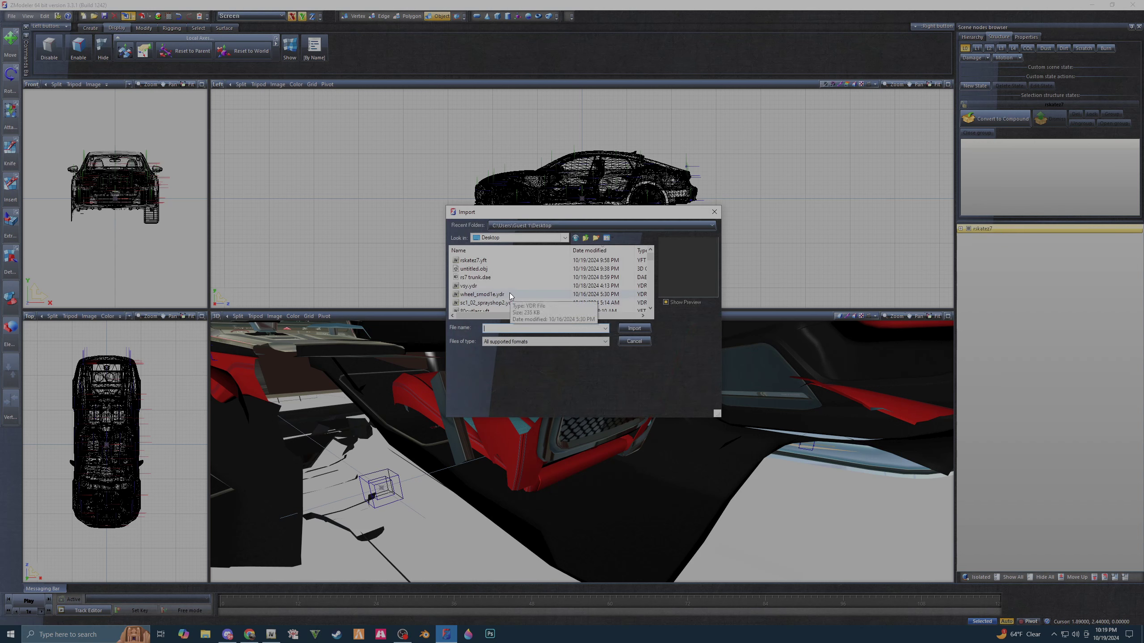
click(714, 212)
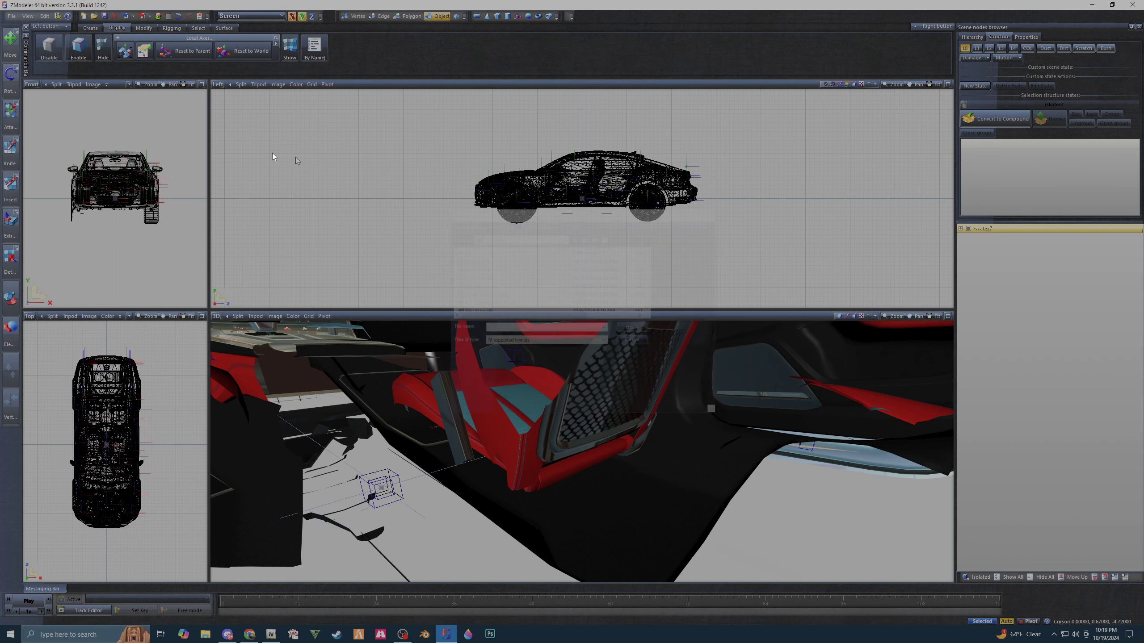
click(11, 16)
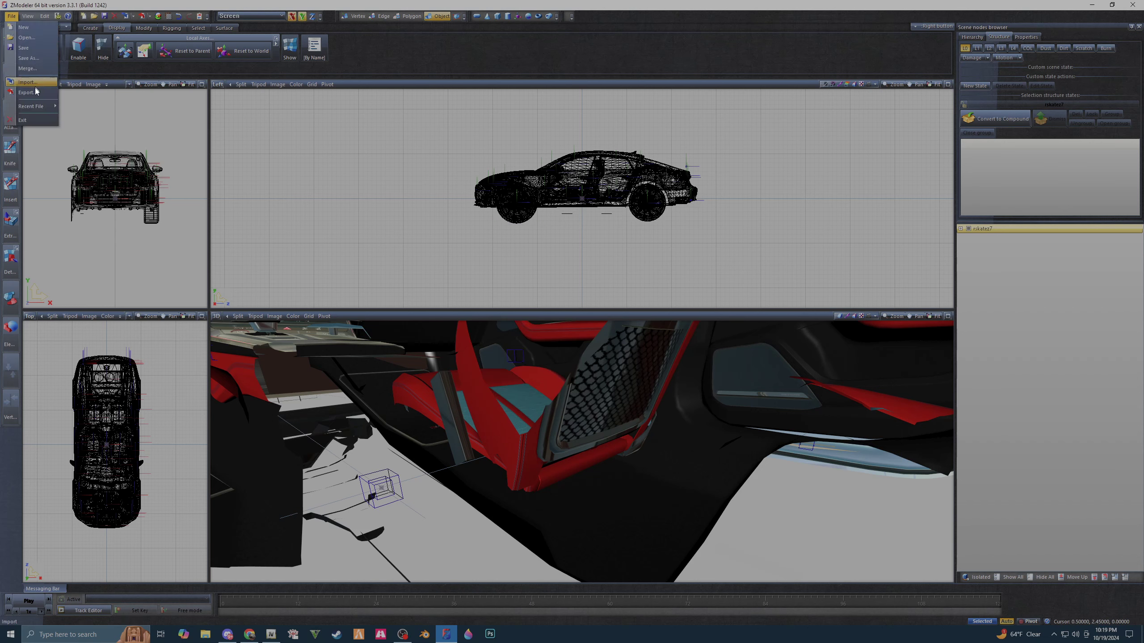
click(35, 70)
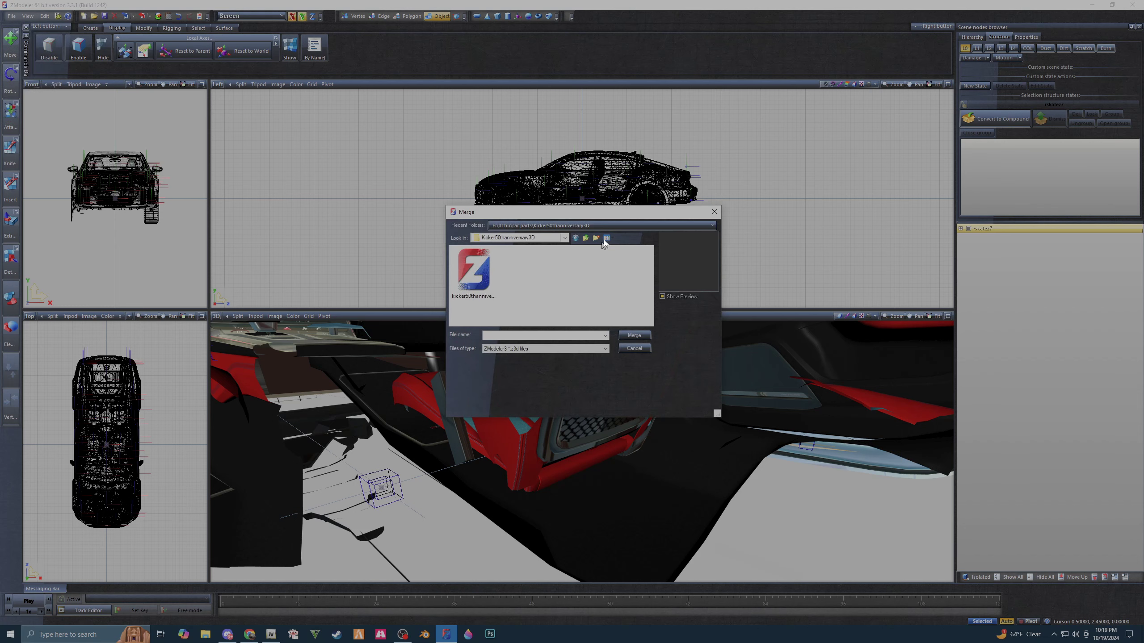
click(586, 239)
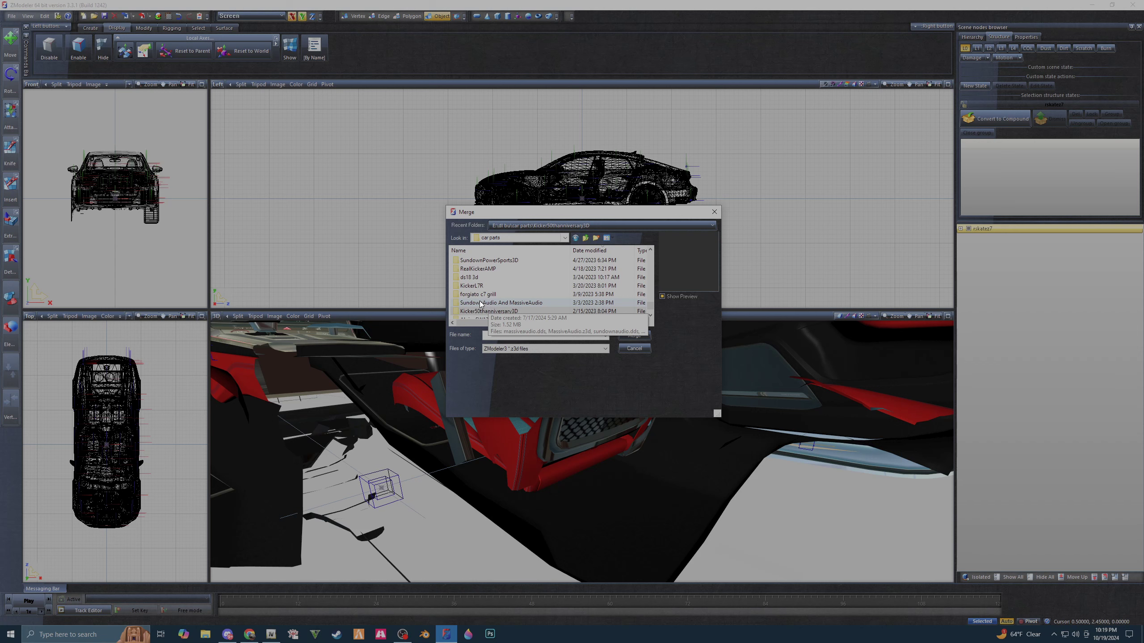
double_click(474, 279)
click(470, 268)
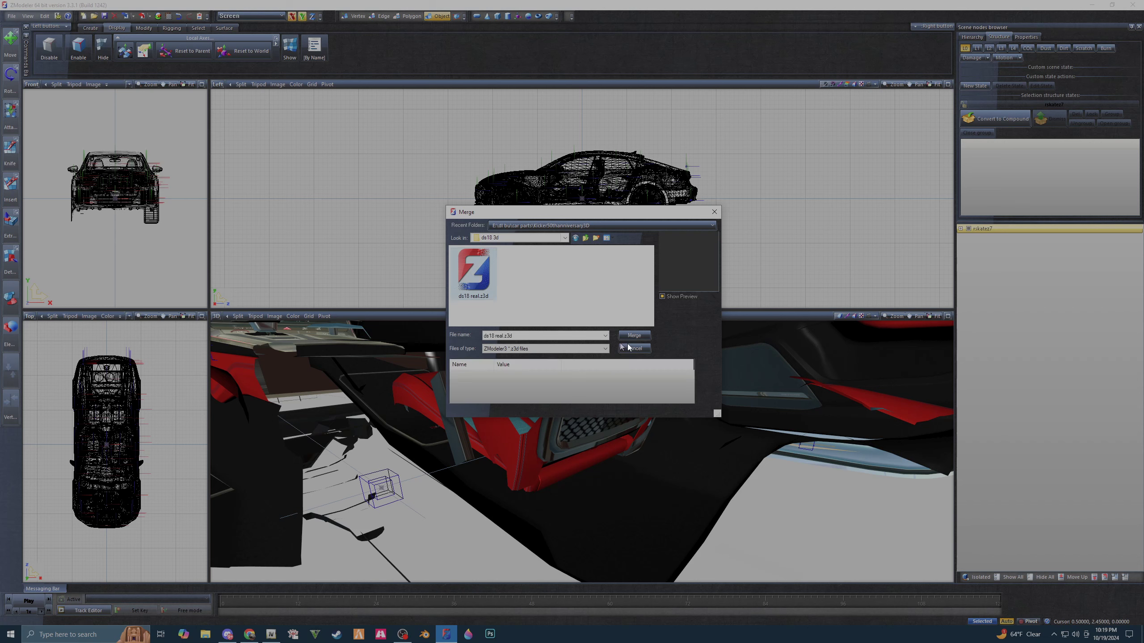
click(644, 336)
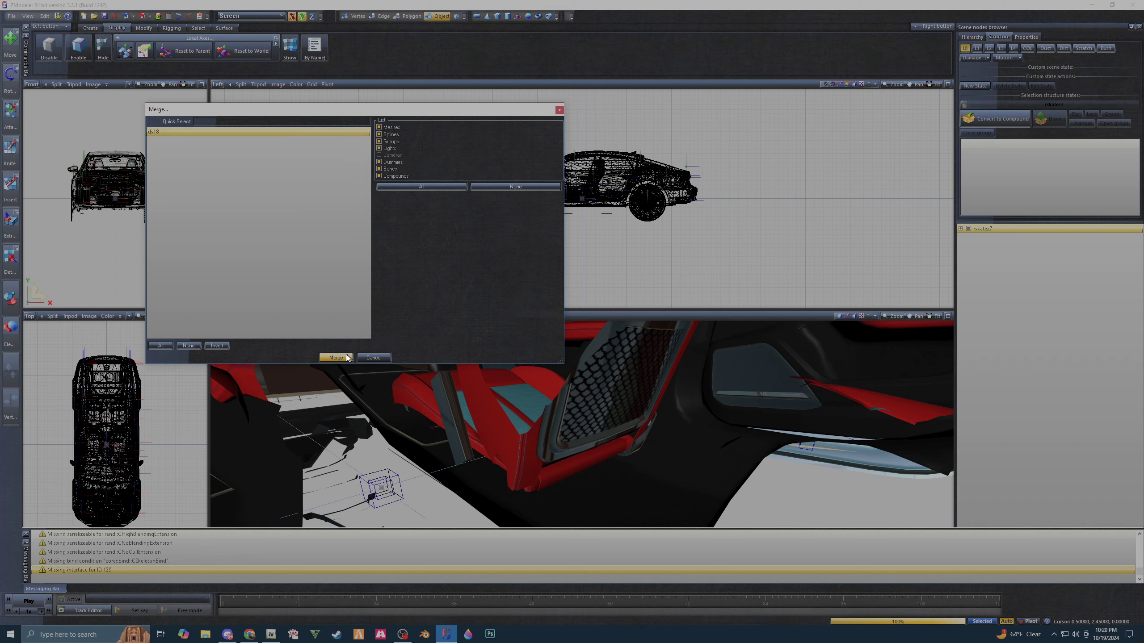
click(338, 357)
scroll(523, 418, down, 3)
- Select the DS18 subwoofer, open its ds18front and ds18motor materials, and show shader choices
scroll(524, 415, down, 3)
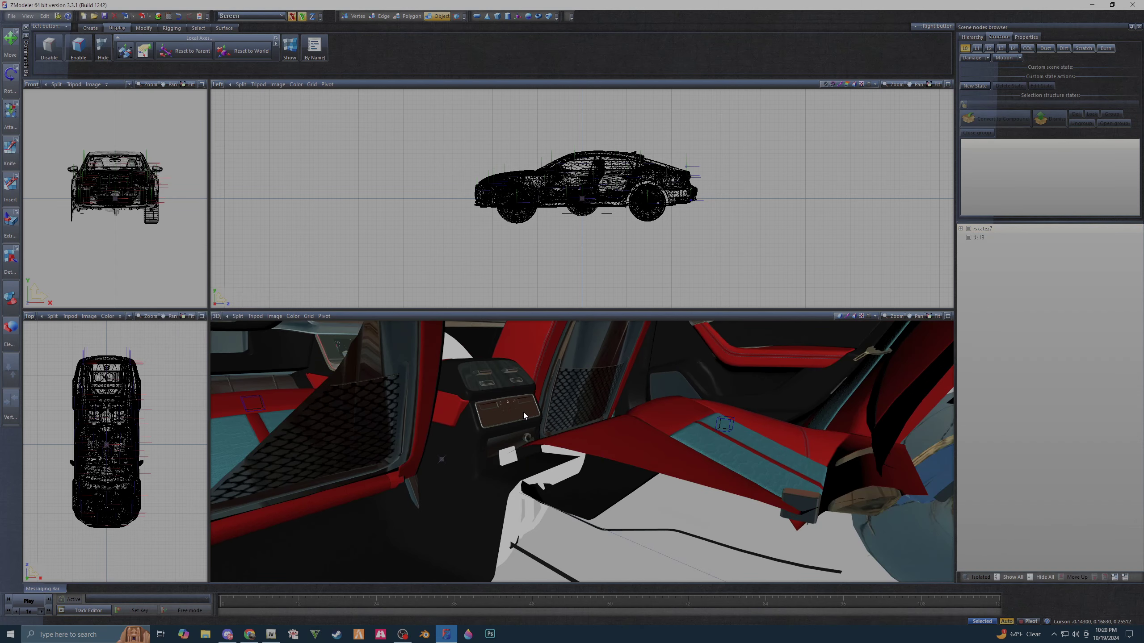
scroll(524, 409, down, 3)
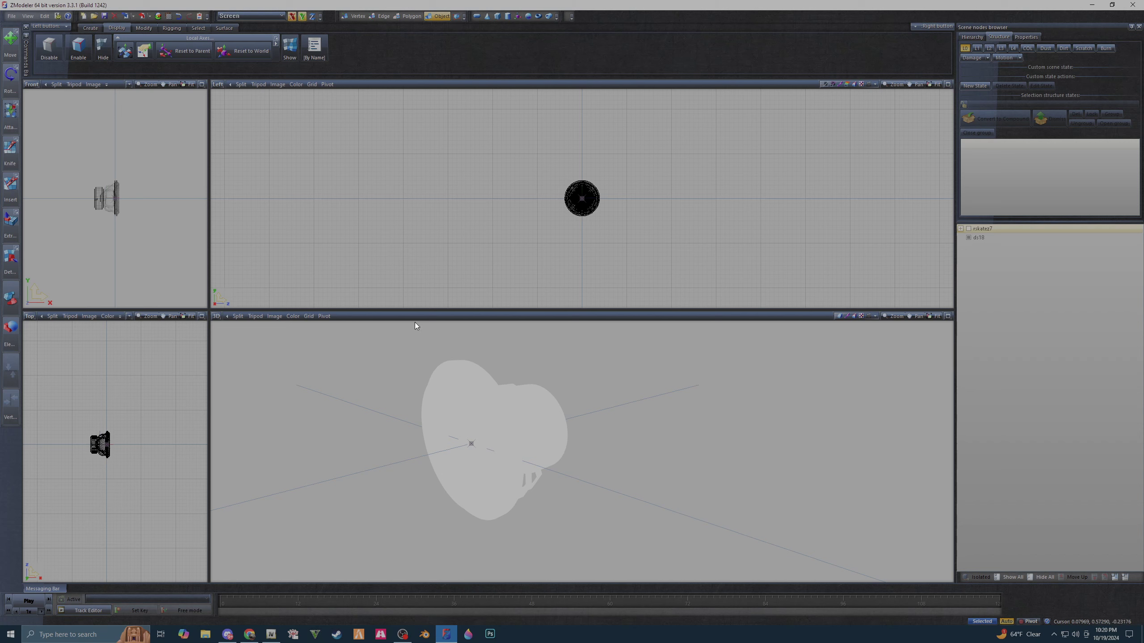
click(155, 20)
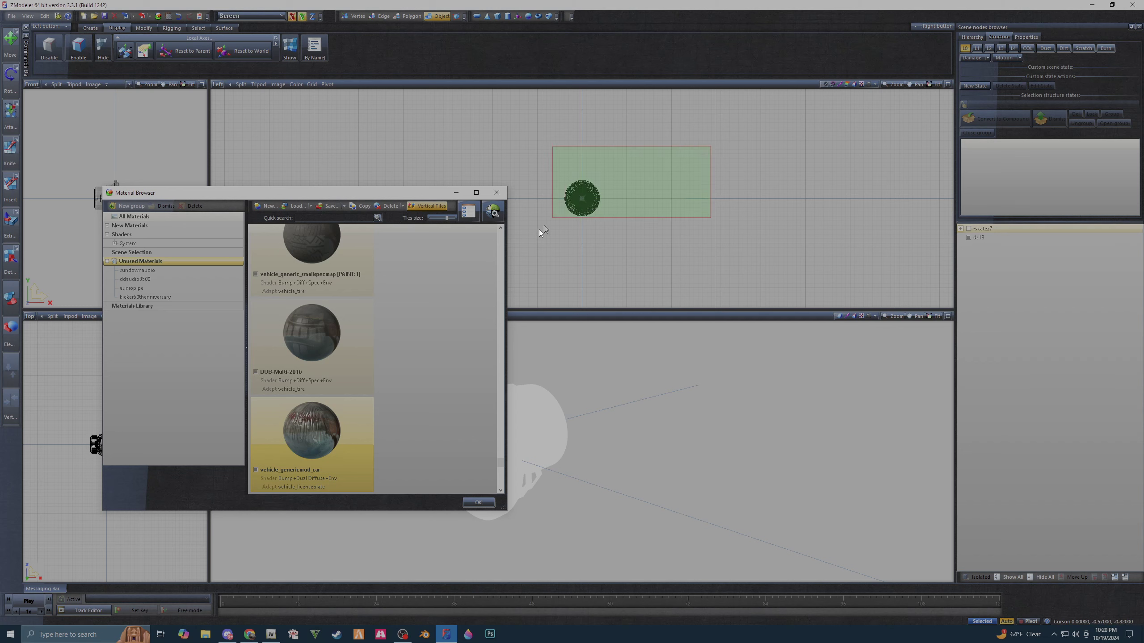
drag(540, 231, 491, 273)
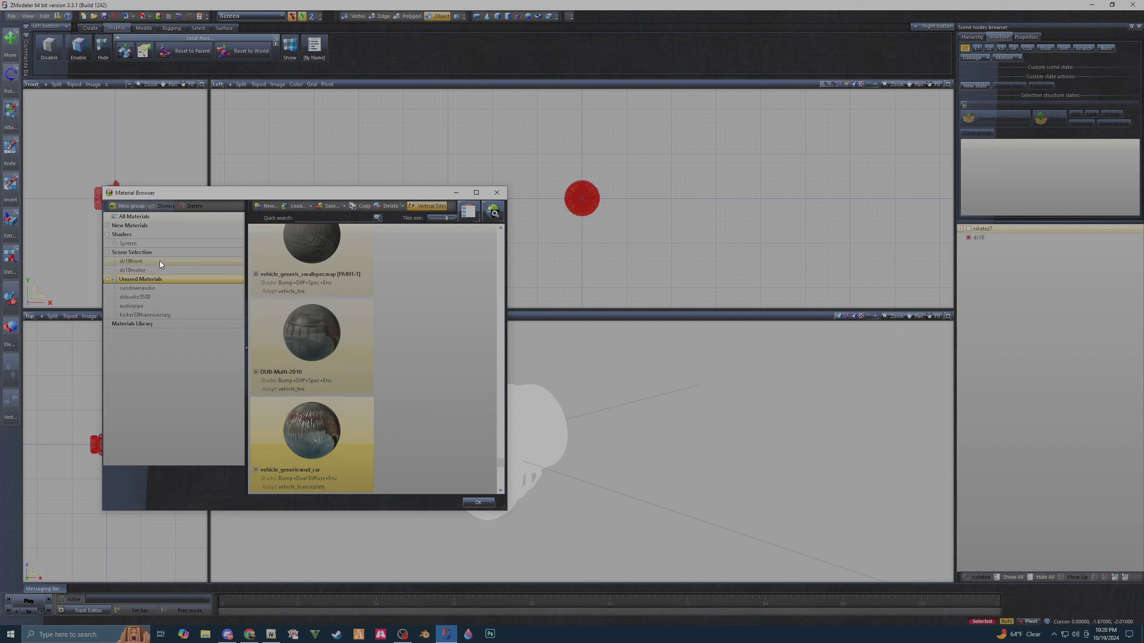
click(160, 262)
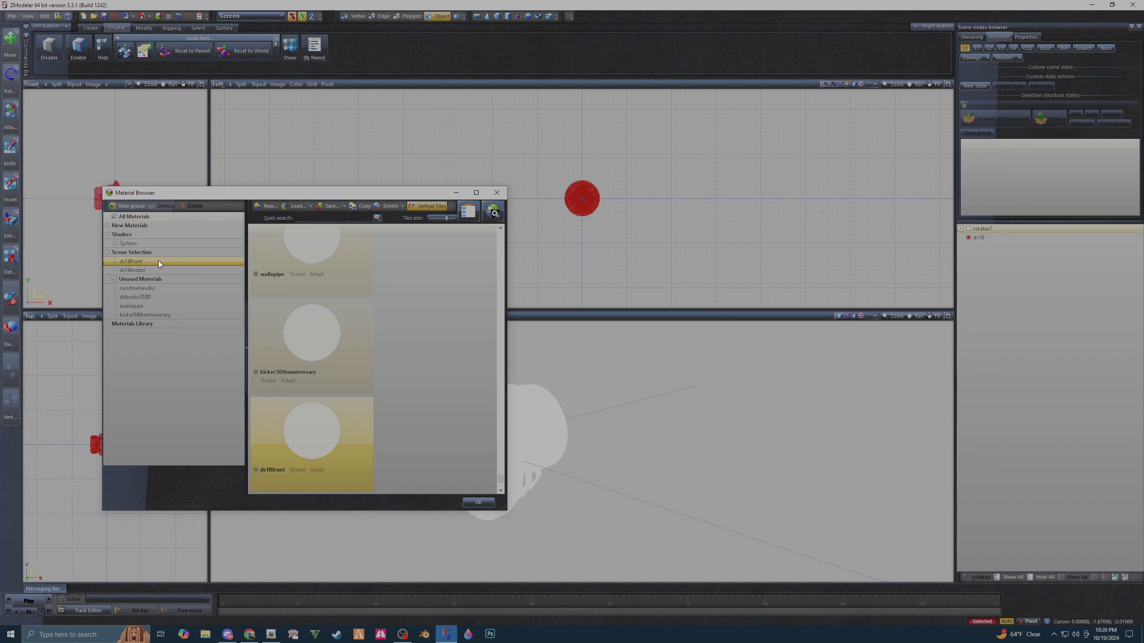
double_click(329, 443)
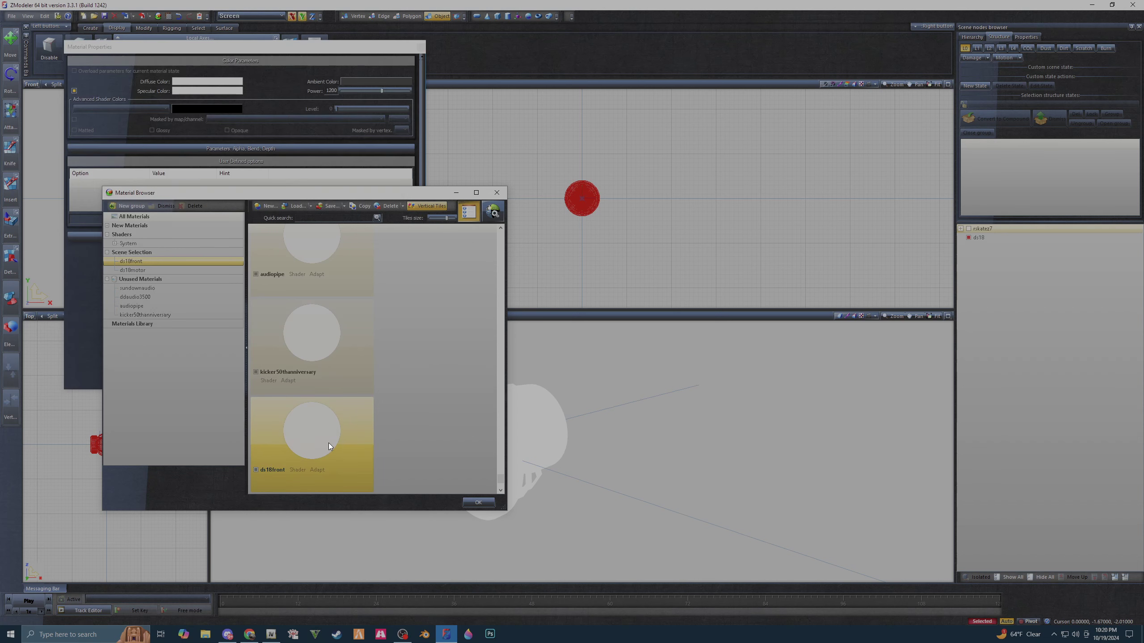
scroll(327, 444, down, 1)
double_click(317, 446)
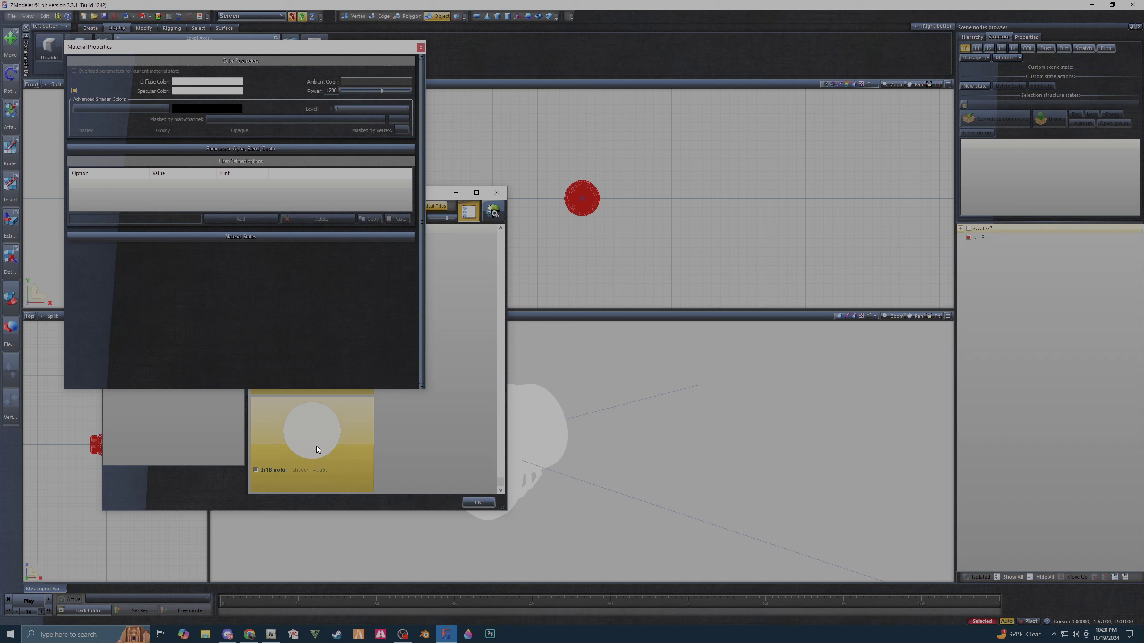
click(507, 213)
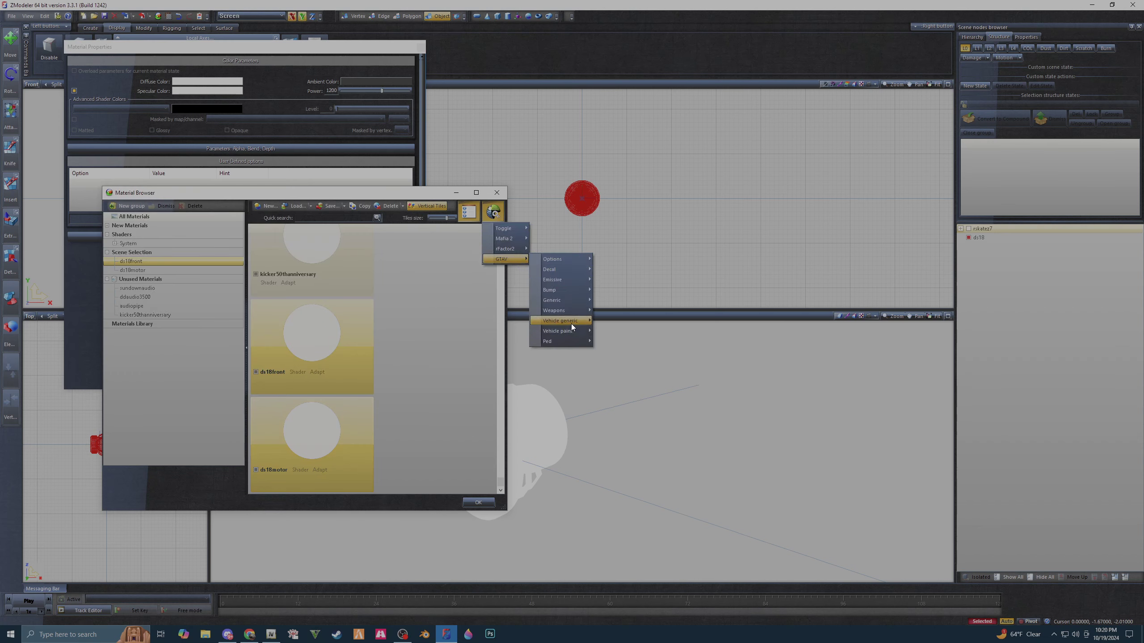
mouse_move(560, 320)
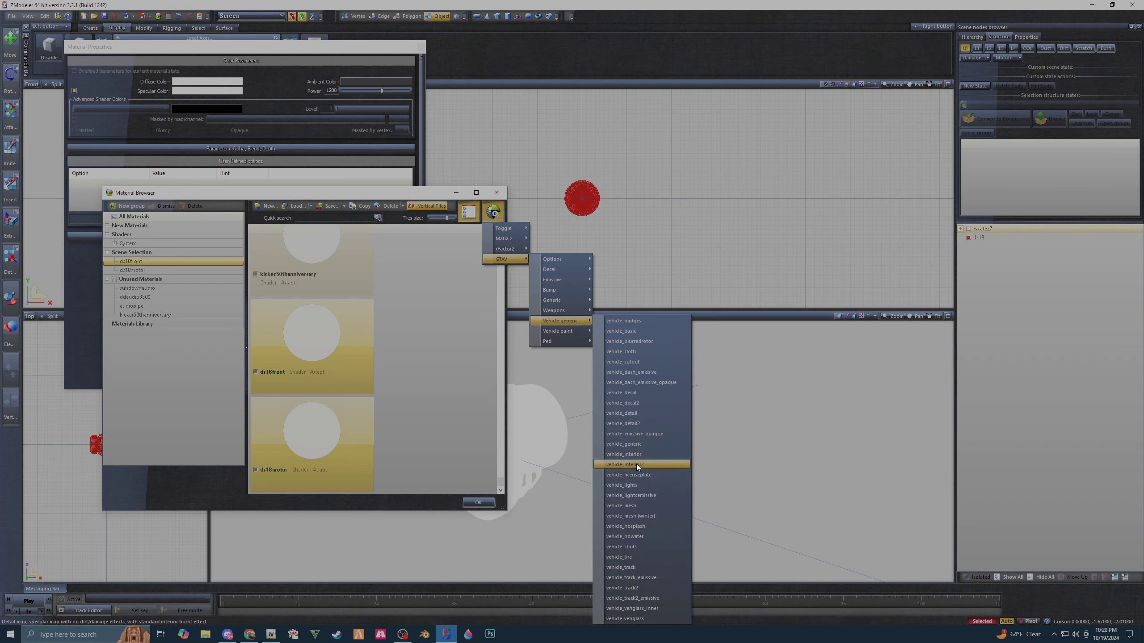
- Apply the vehicle_interior2 shader to ds18motor and give it carbon_mesh_shader_spec.dds as specular map
click(636, 464)
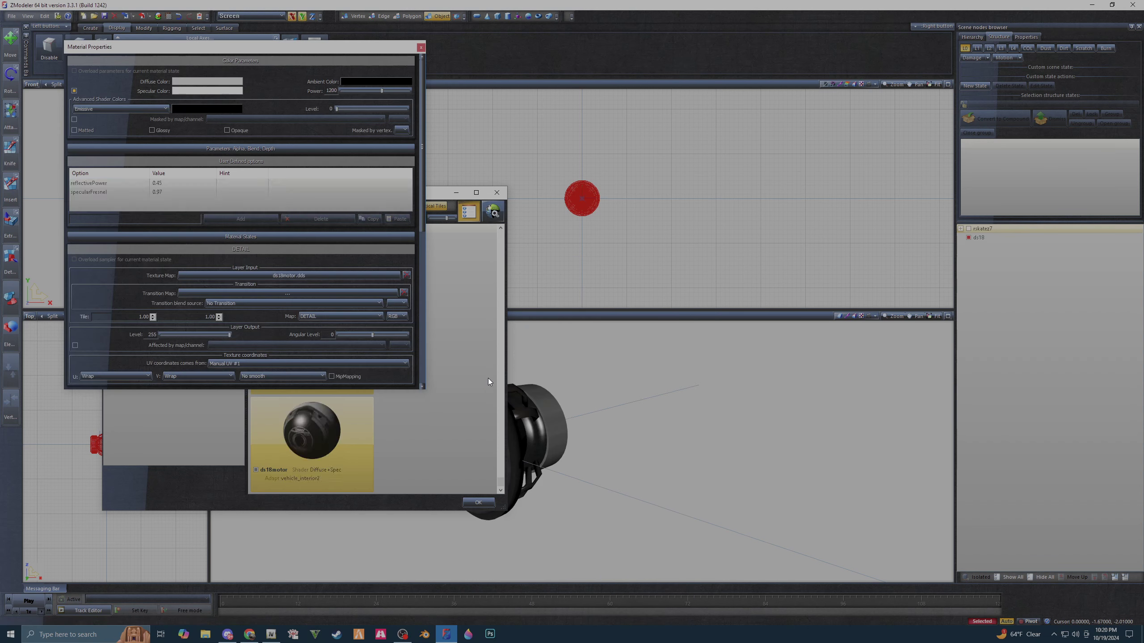
click(313, 435)
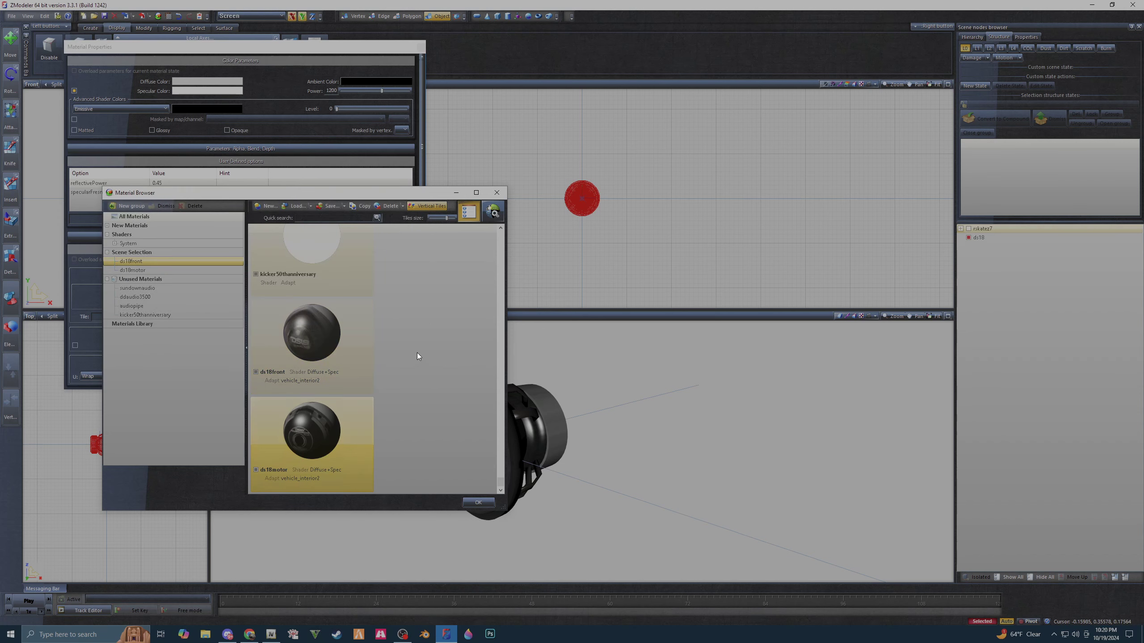
mouse_move(617, 430)
middle_down()
mouse_move(561, 435)
mouse_move(573, 438)
middle_up()
drag(274, 72, 899, 74)
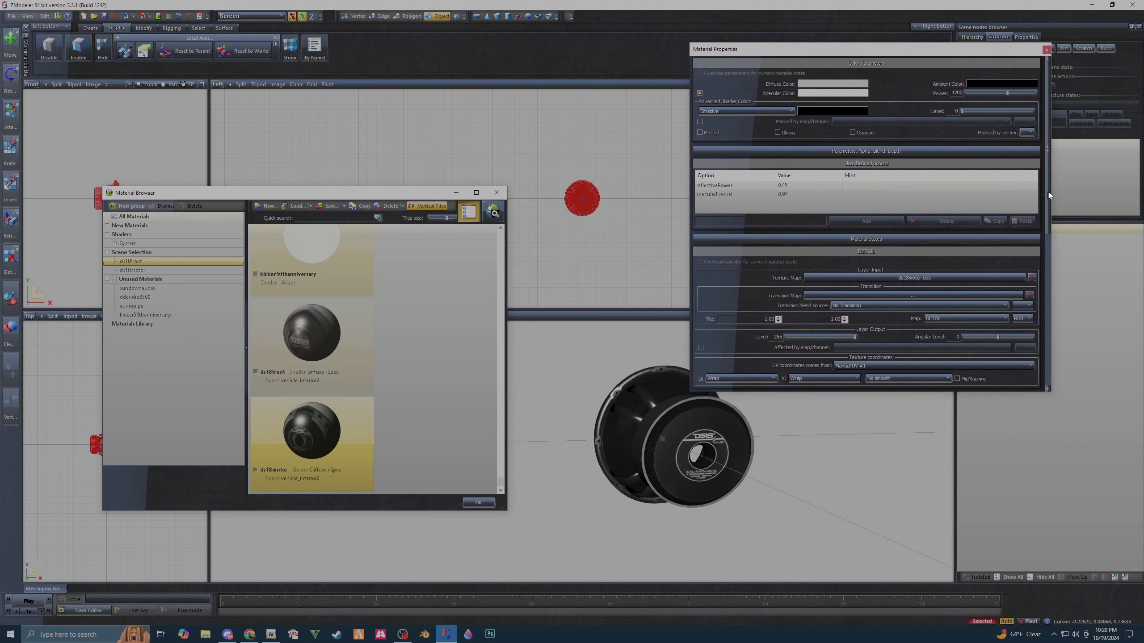
drag(1048, 192, 1046, 341)
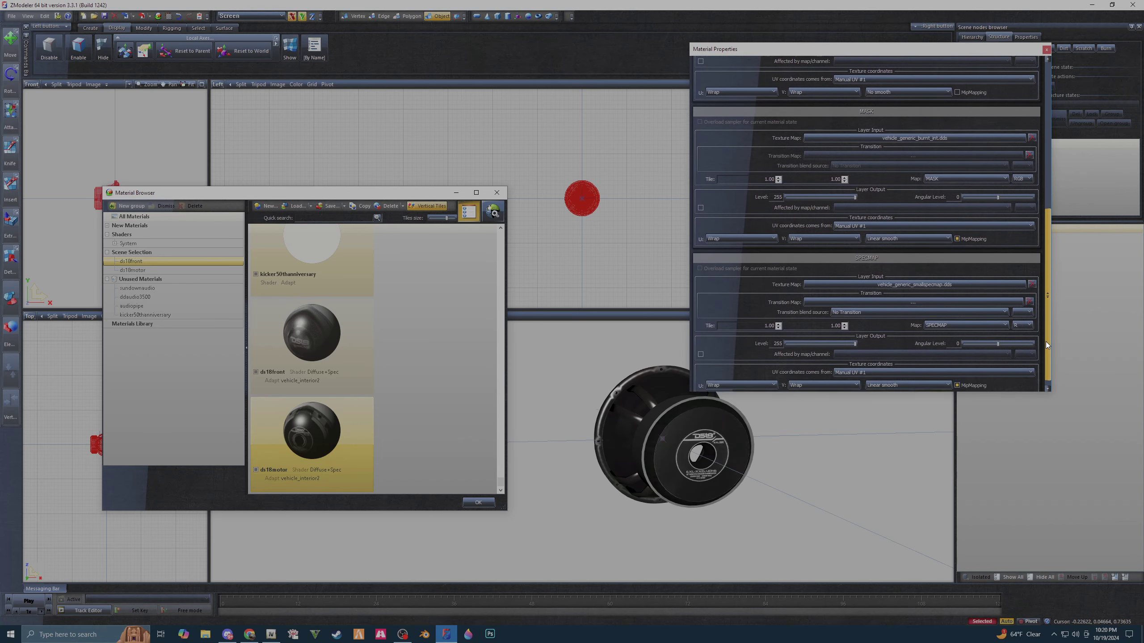
click(956, 283)
click(641, 244)
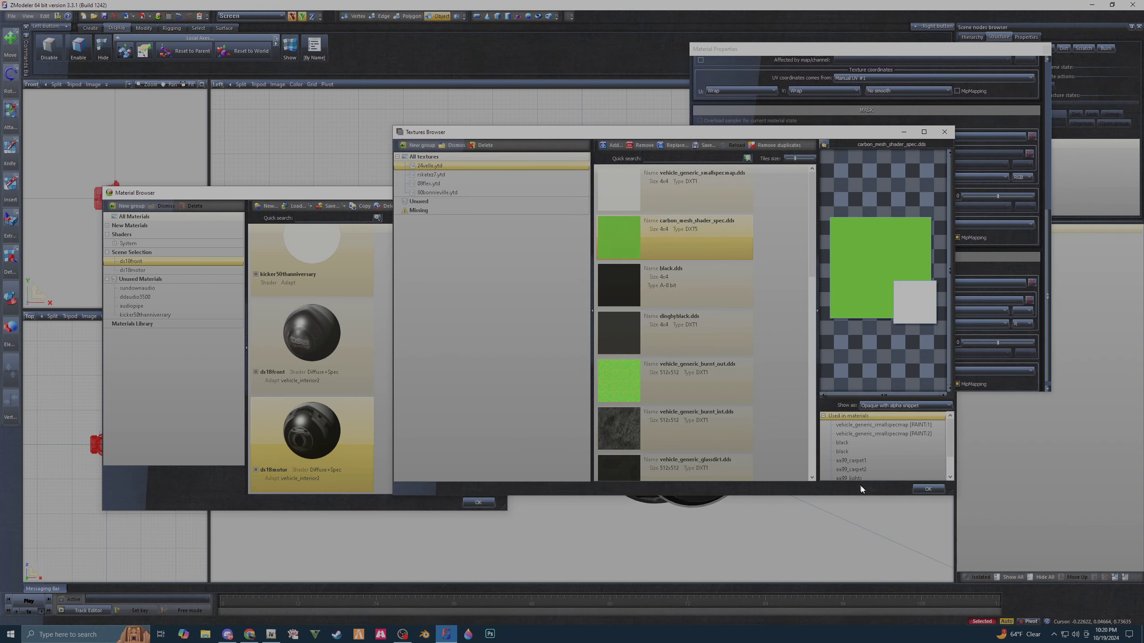
click(921, 488)
mouse_move(795, 517)
middle_down()
mouse_move(760, 506)
mouse_move(773, 519)
mouse_move(869, 512)
middle_up()
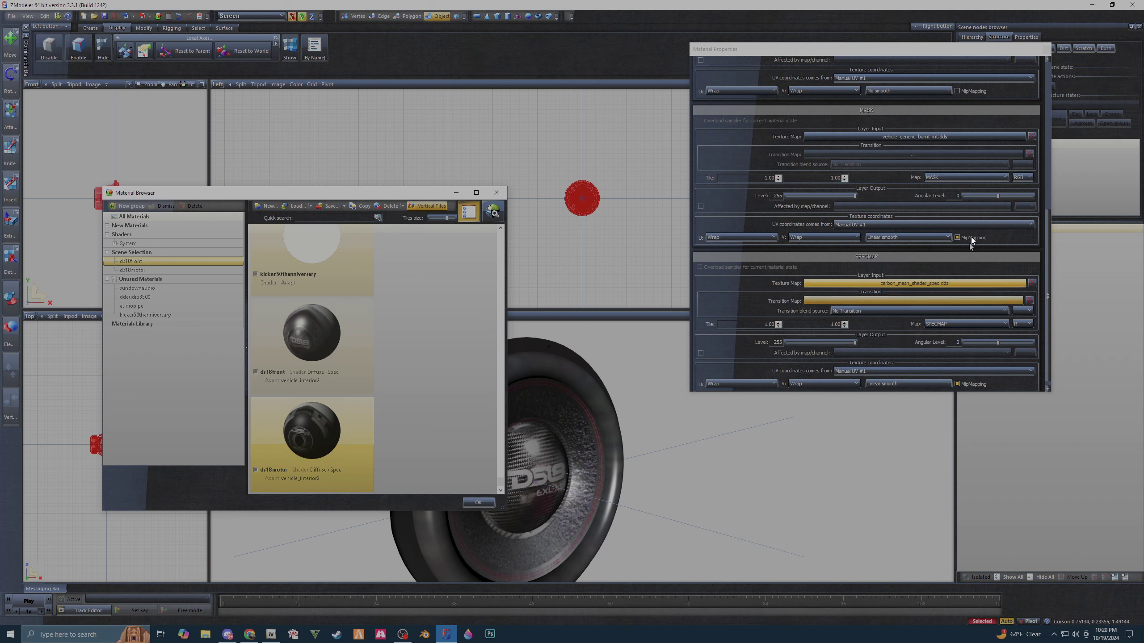
- Set the ds18front material's SPECMAP to carbon_mesh_shader_spec.dds and orbit to the speaker front
click(276, 351)
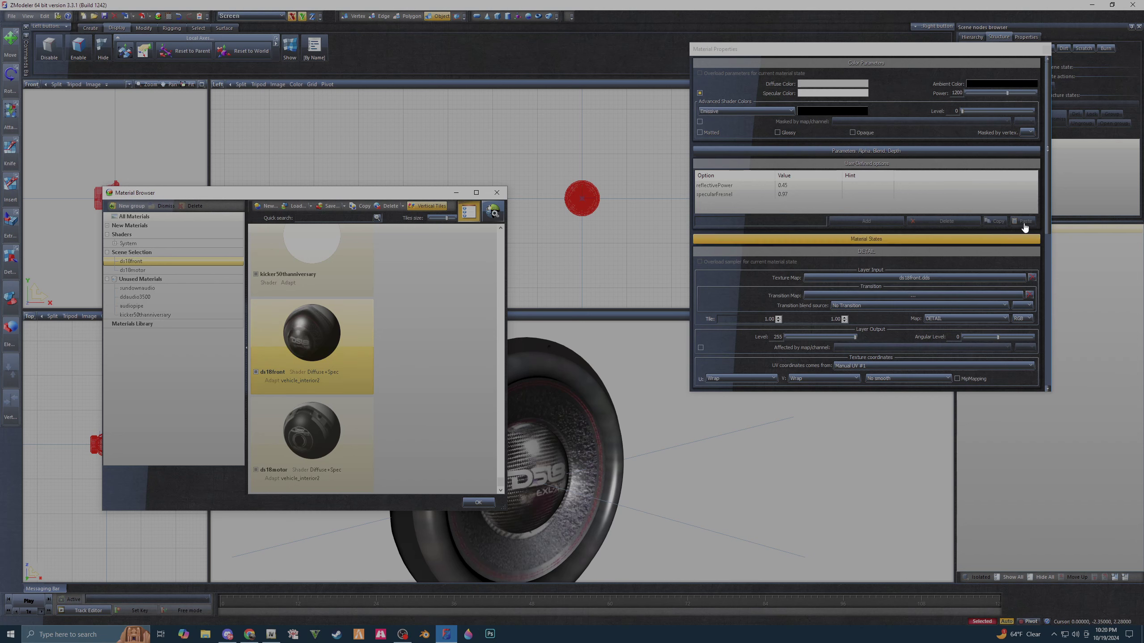
drag(1048, 210, 1056, 346)
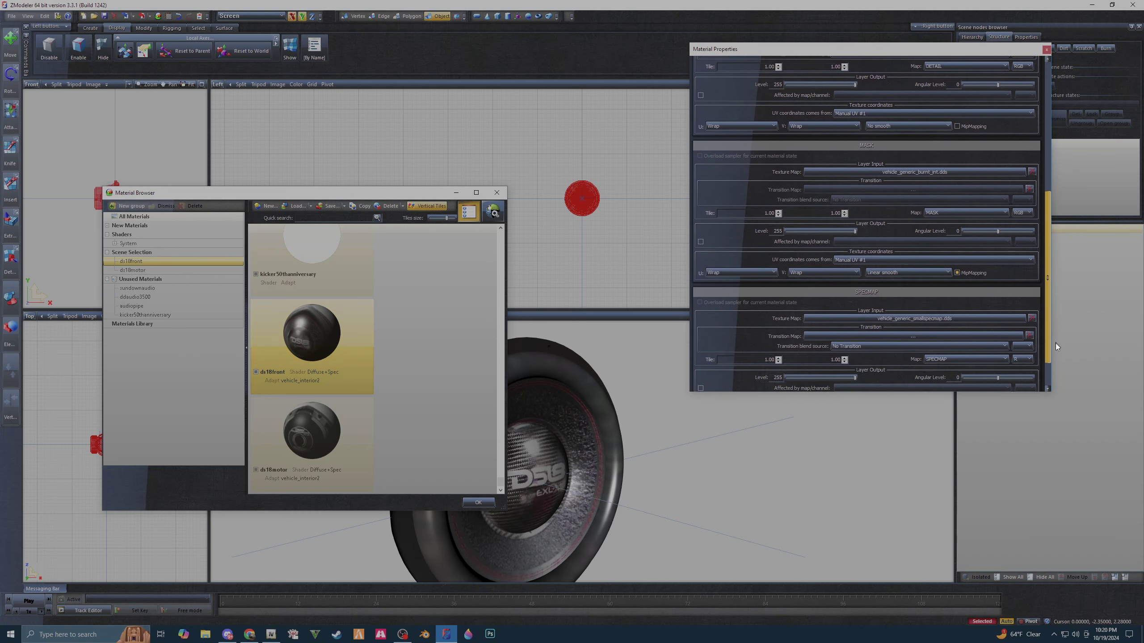
click(964, 319)
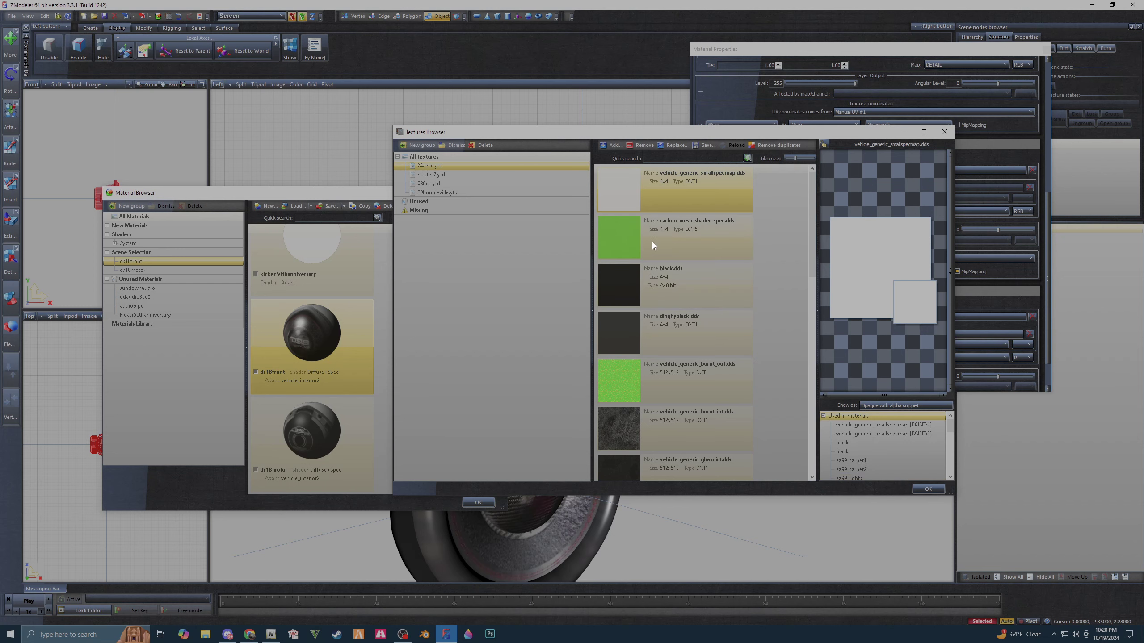
click(653, 242)
click(920, 490)
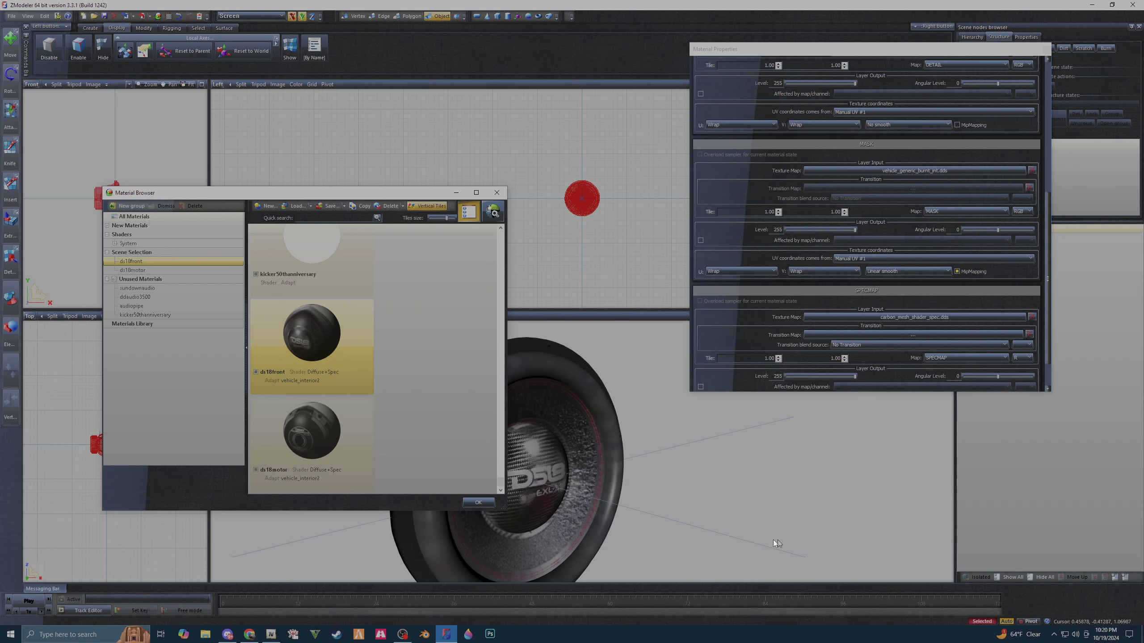
mouse_move(773, 541)
middle_down()
mouse_move(626, 520)
mouse_move(759, 521)
mouse_move(630, 532)
mouse_move(642, 524)
mouse_move(627, 514)
mouse_move(631, 526)
middle_up()
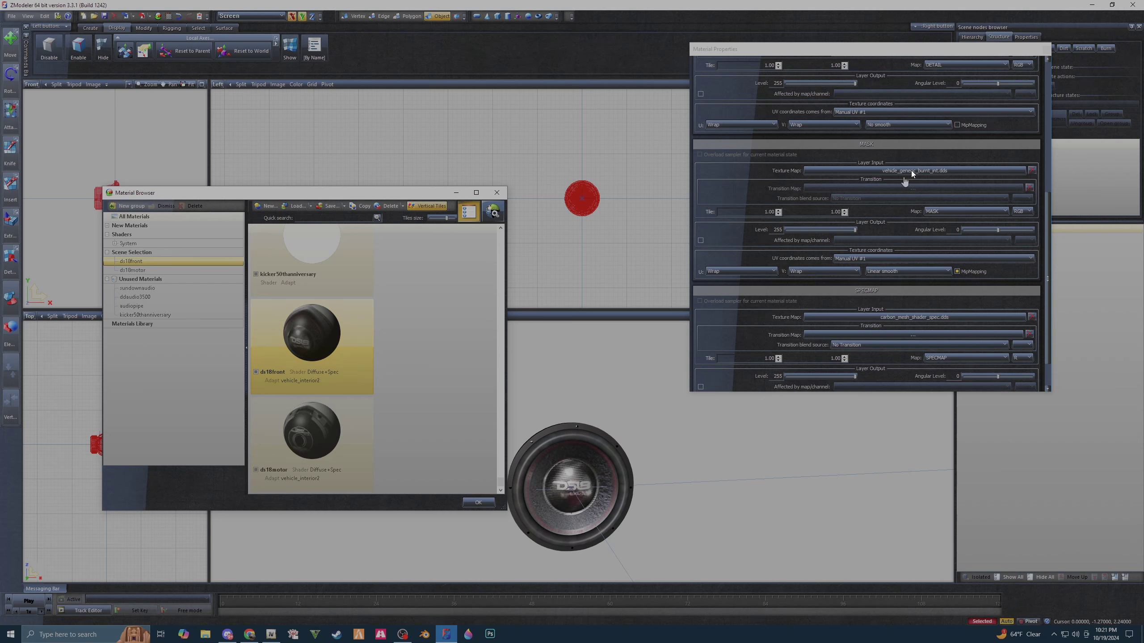
drag(1049, 196, 1046, 102)
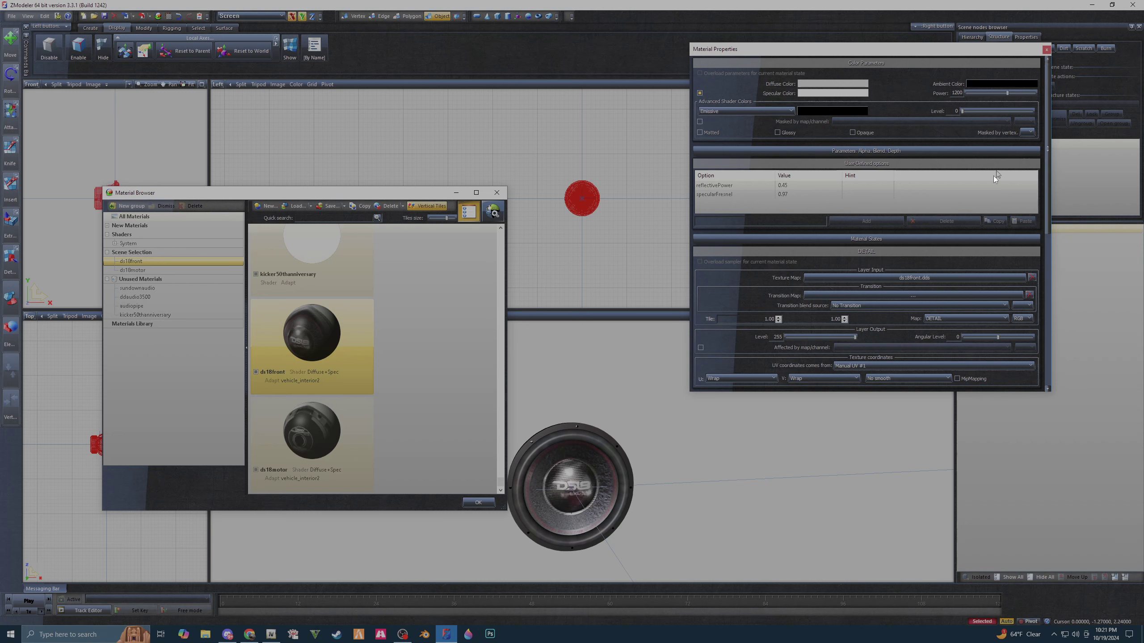
- Export the ds18front.dds and ds18motor.dds textures to the Desktop
click(926, 278)
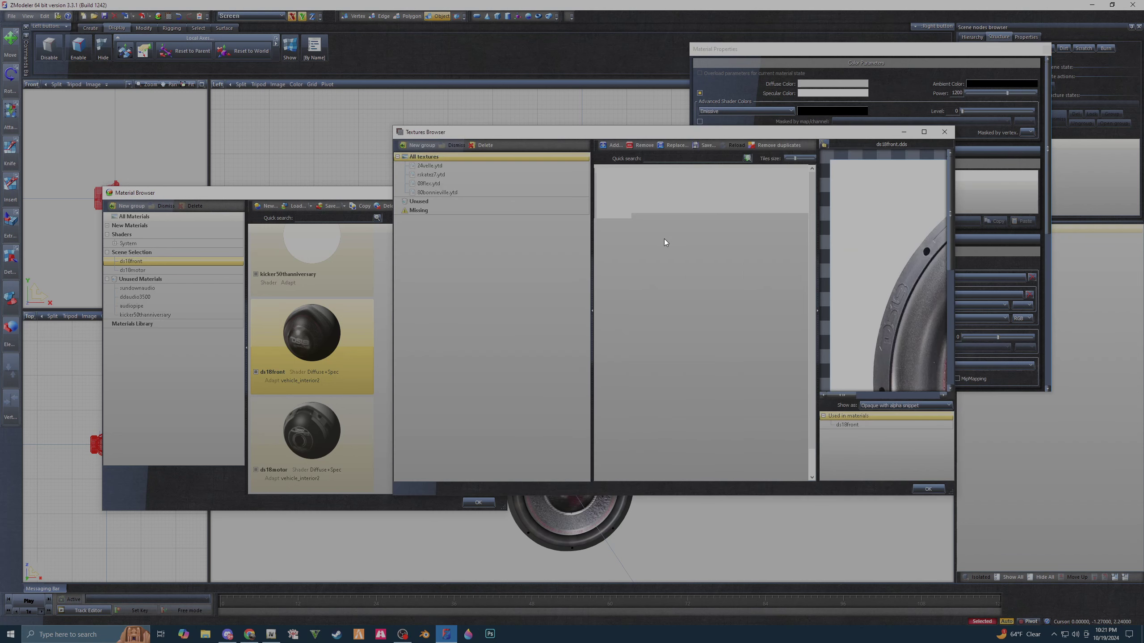
scroll(743, 438, down, 1)
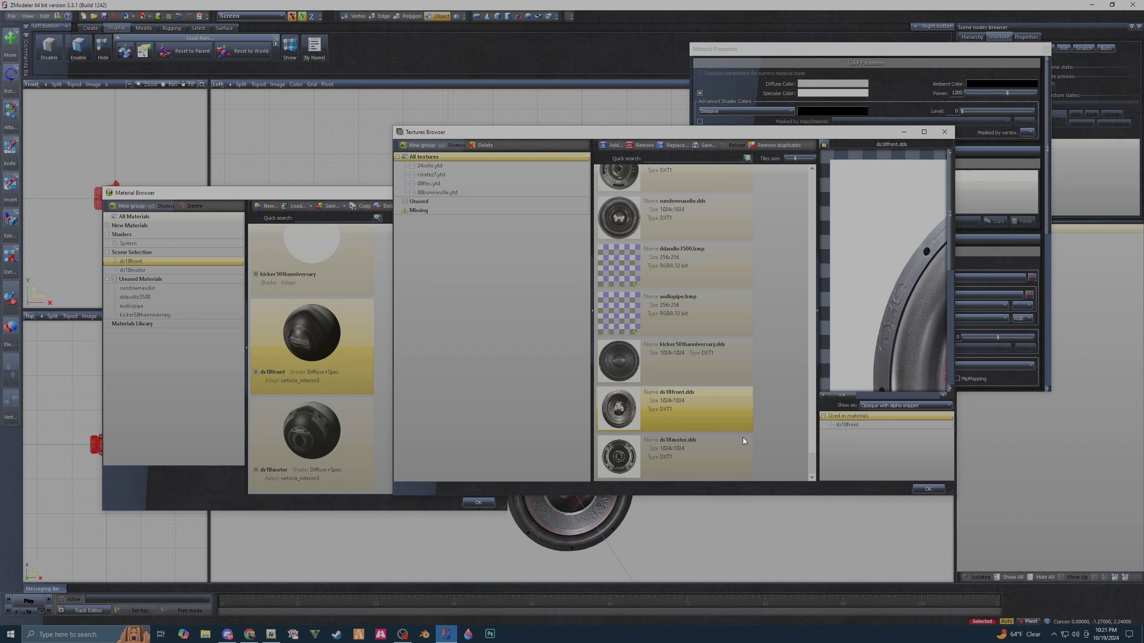
click(705, 145)
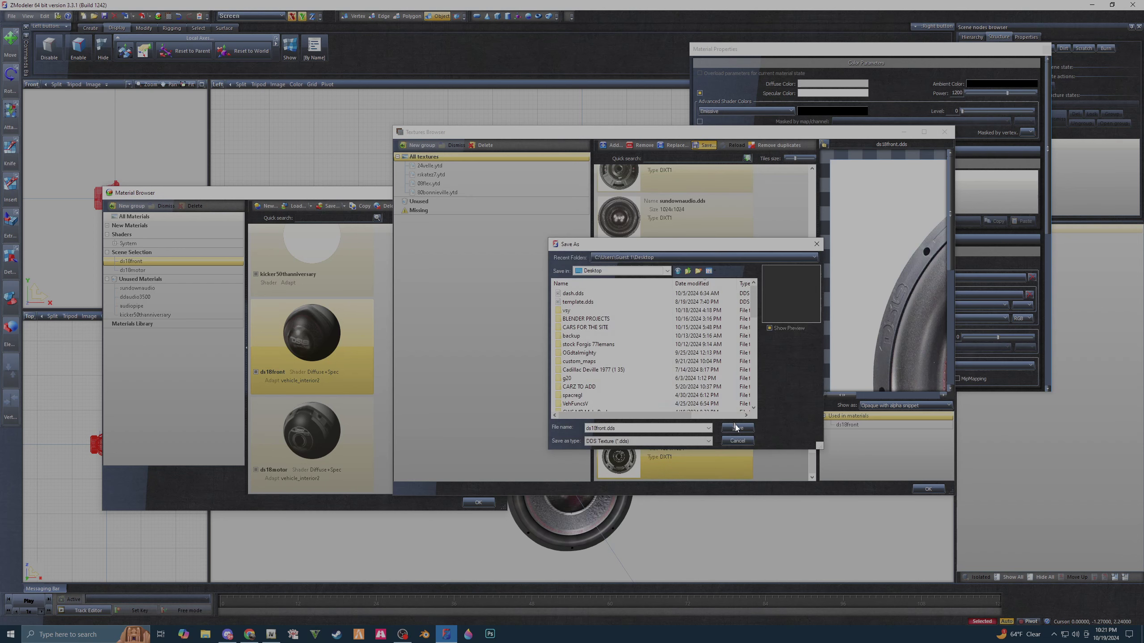
click(738, 428)
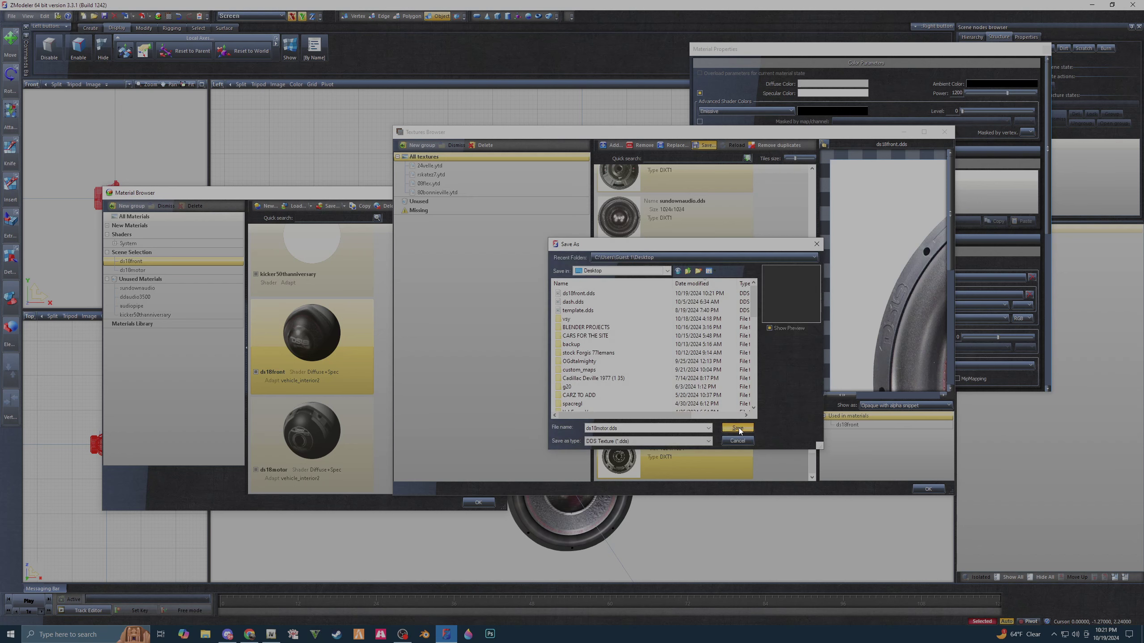
click(738, 427)
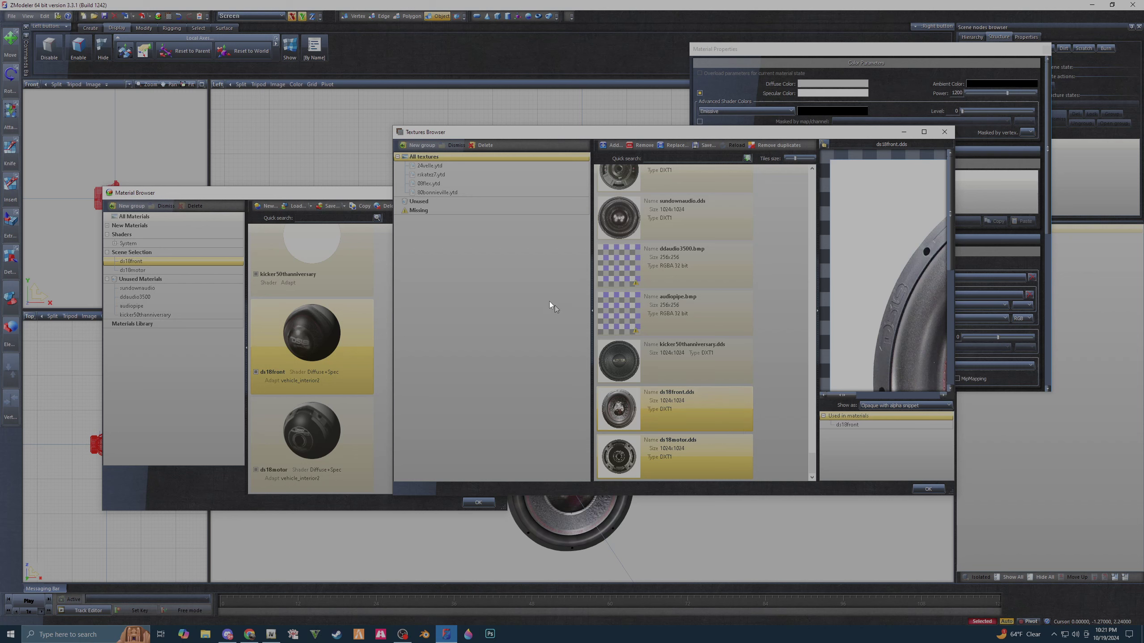
- Close the Textures Browser and material windows, then select the speaker in the Left view
click(945, 131)
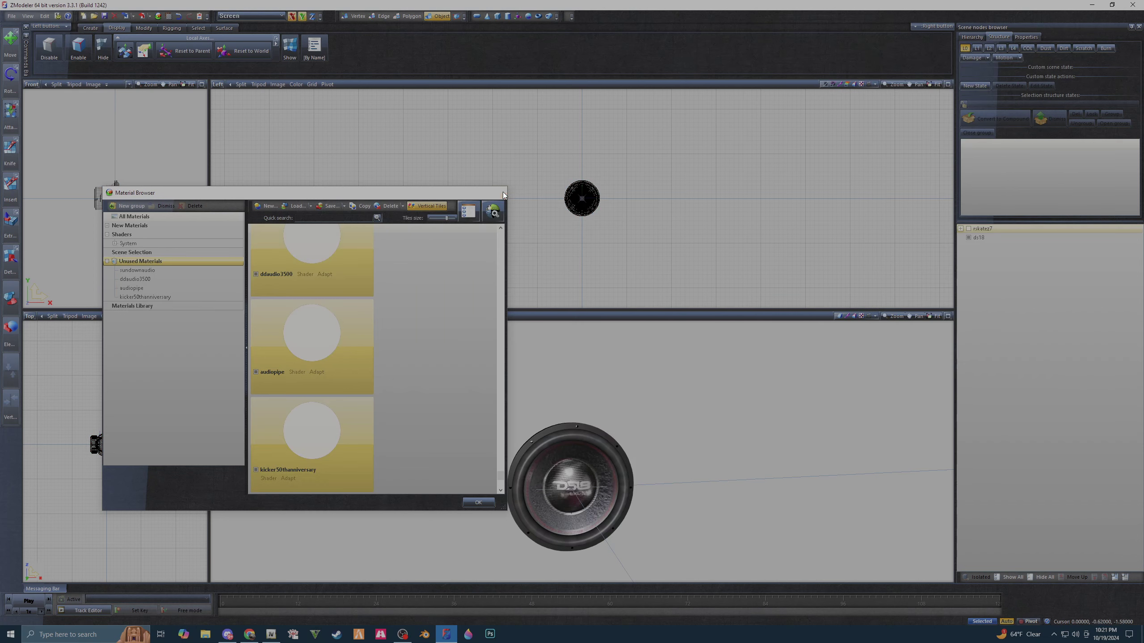
click(497, 193)
drag(519, 134, 663, 268)
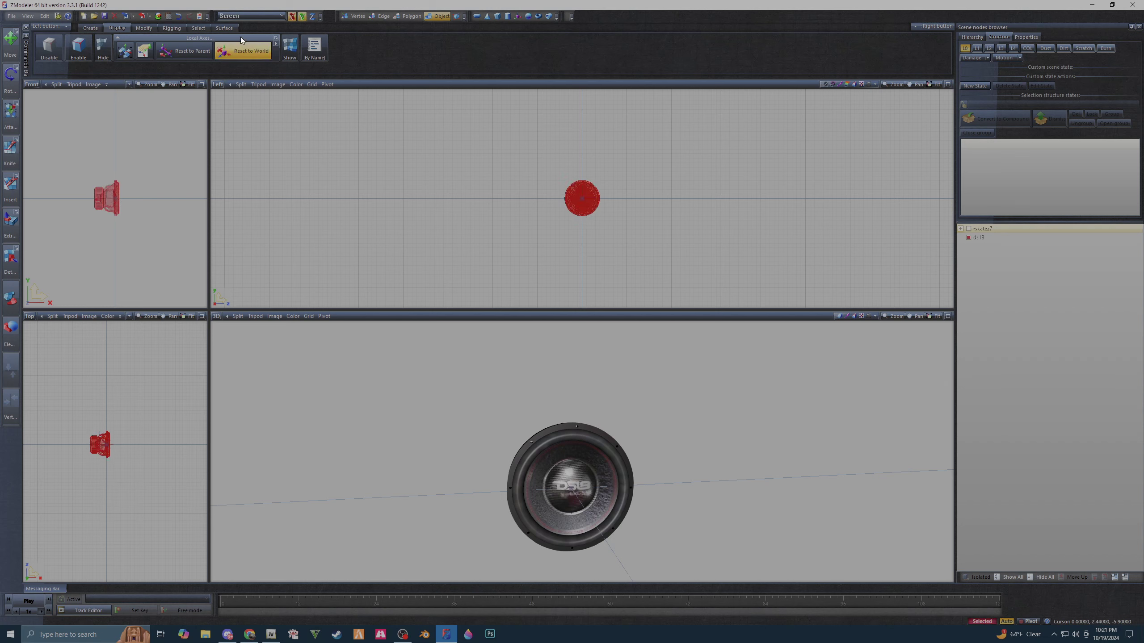
- Rotate the ds18 subwoofer 90°, then 180° in the Left view so its cone faces up
click(153, 26)
click(202, 47)
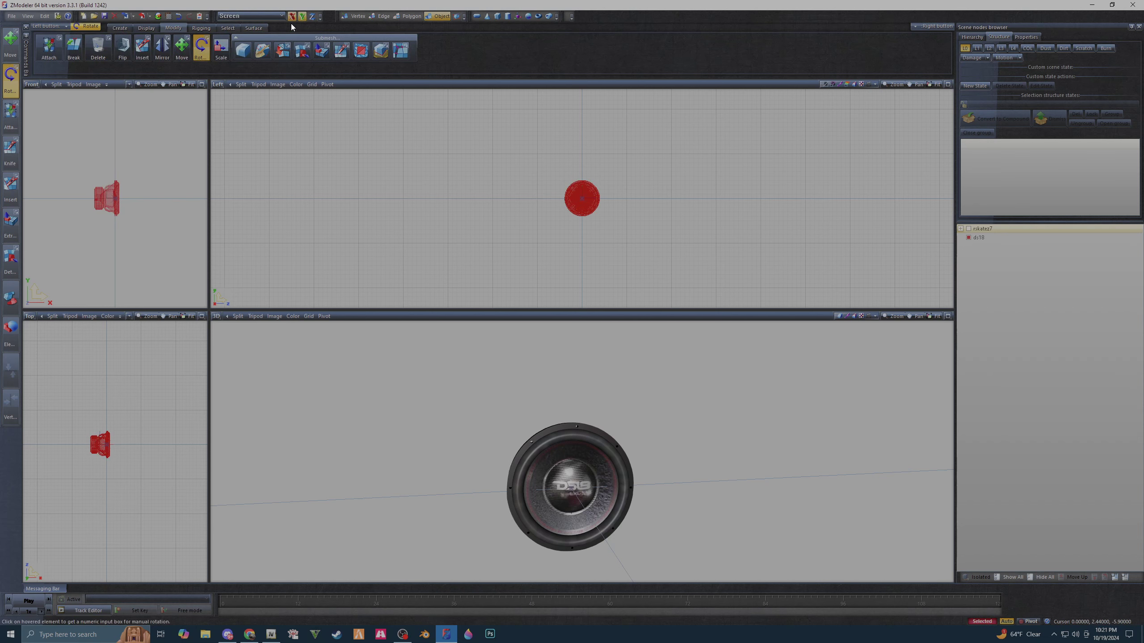
click(584, 215)
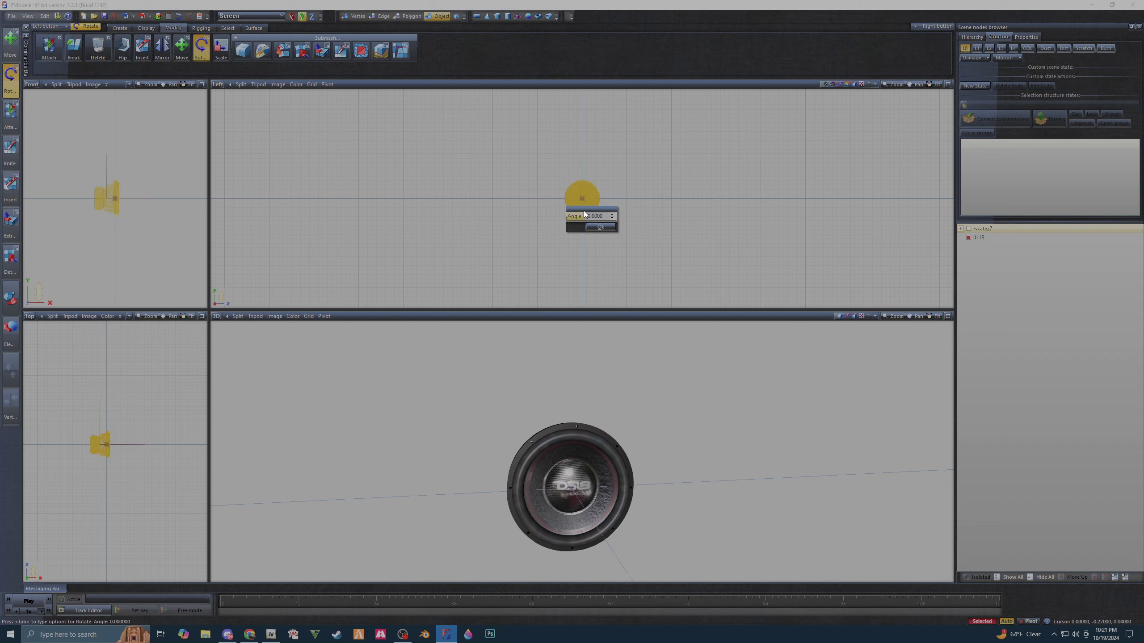
text(90)
click(595, 227)
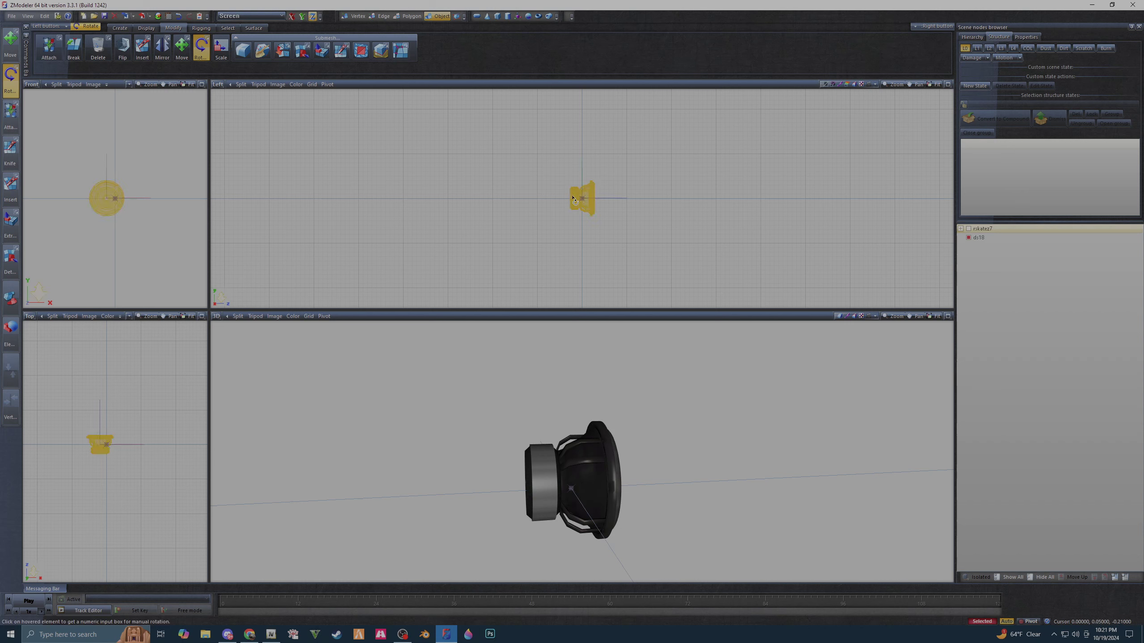
click(575, 200)
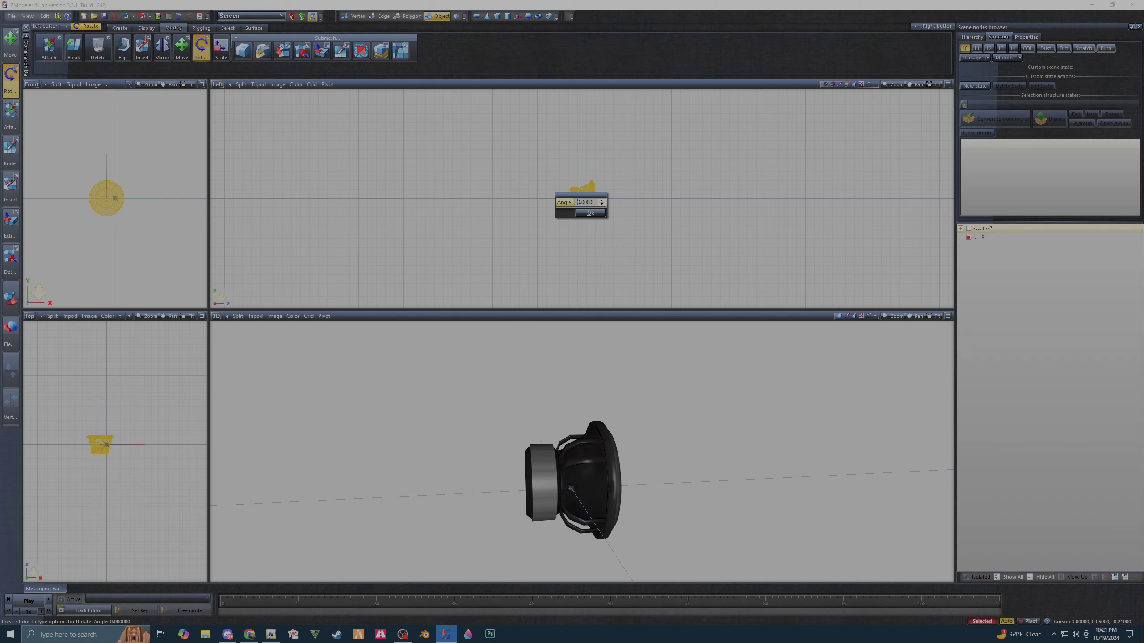
click(591, 212)
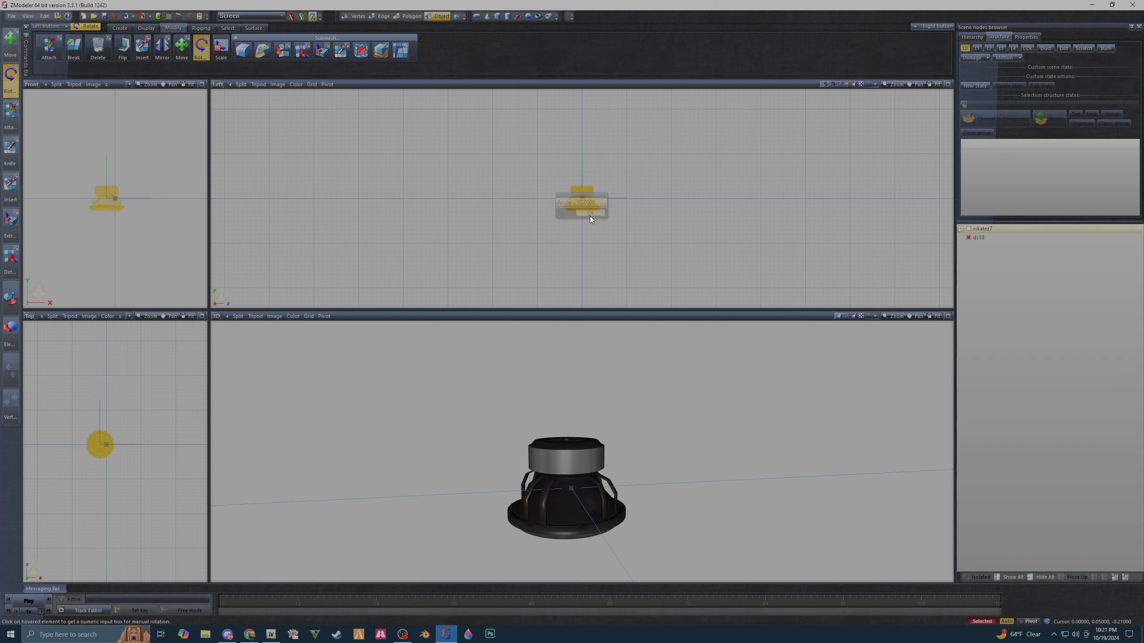
click(582, 208)
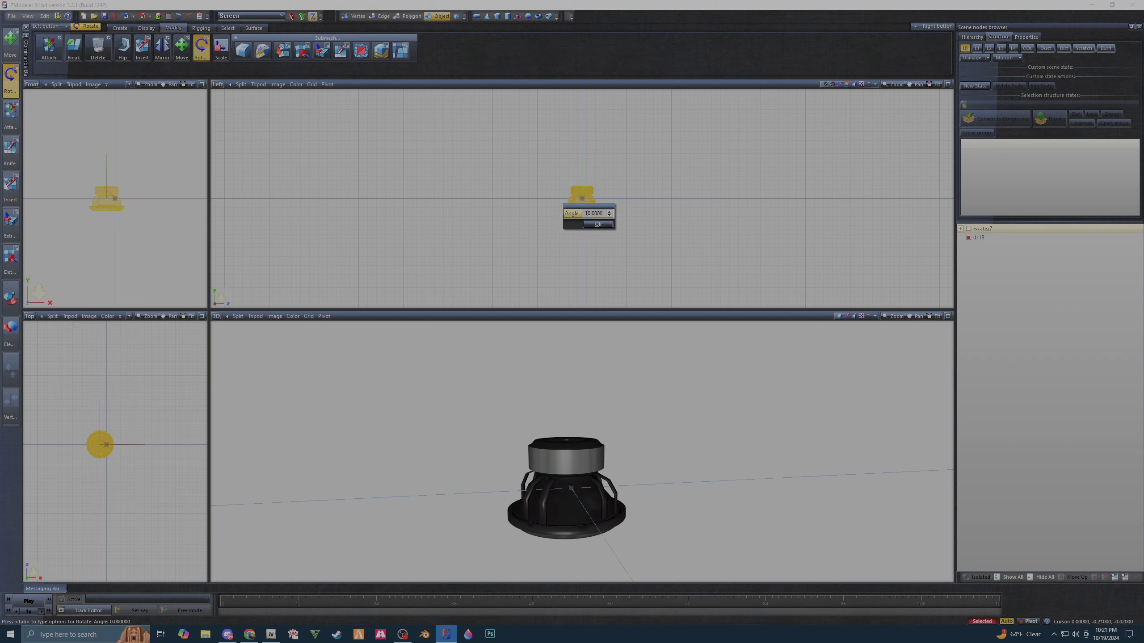
text(180.0000)
click(593, 224)
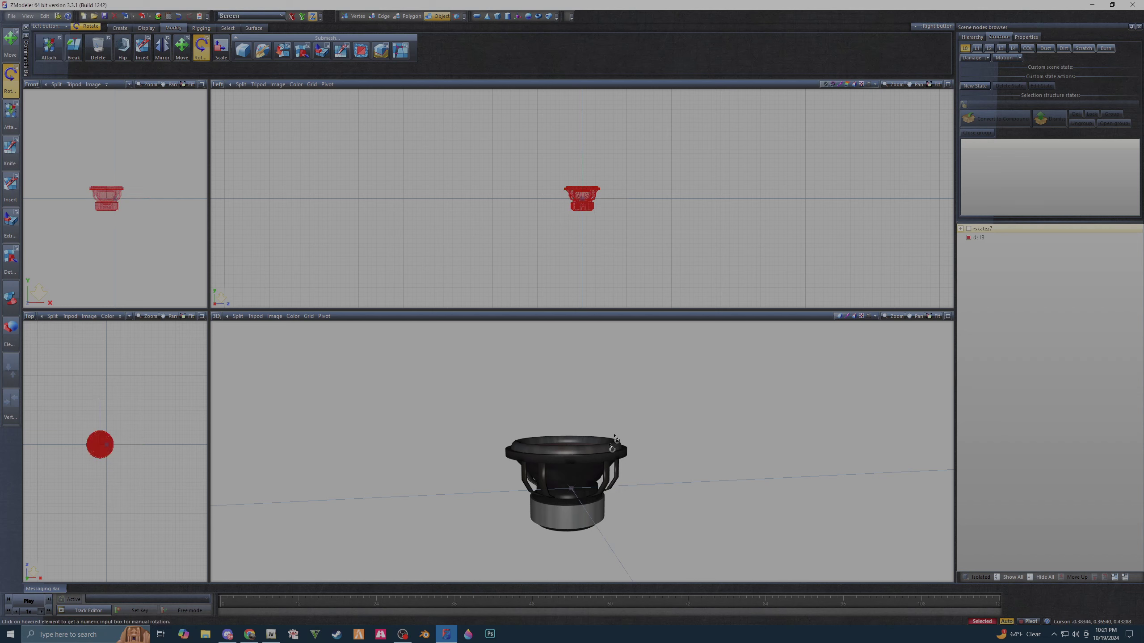
middle_drag(585, 451, 597, 496)
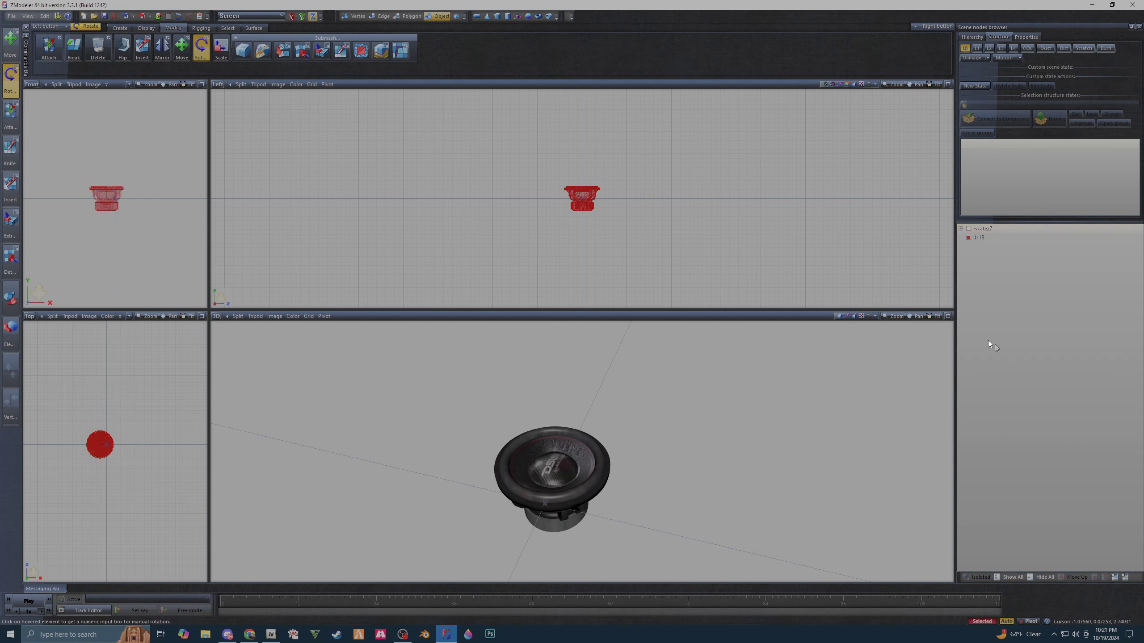
- Hide the ds18 model and make the rs7_box model visible in the scene tree
click(1042, 576)
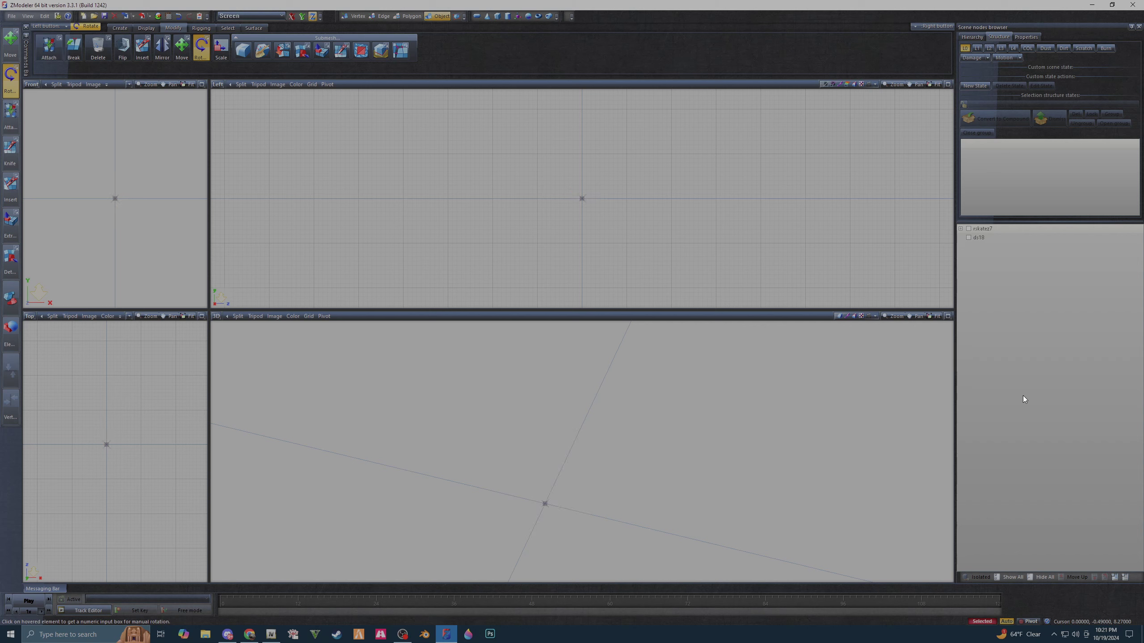
click(960, 229)
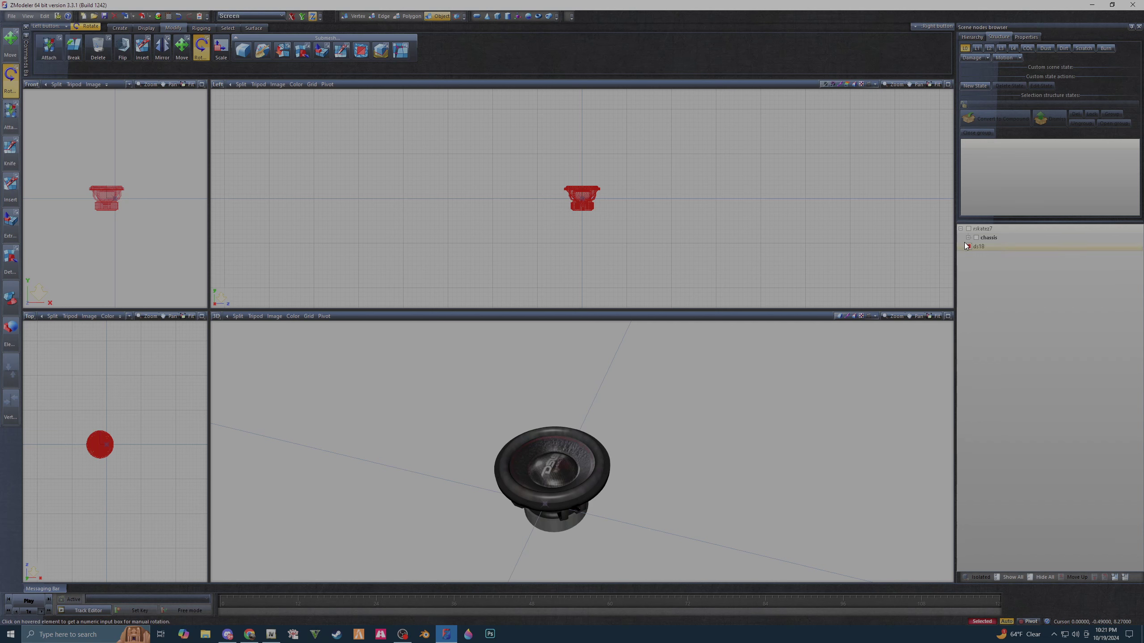
scroll(1004, 396, down, 8)
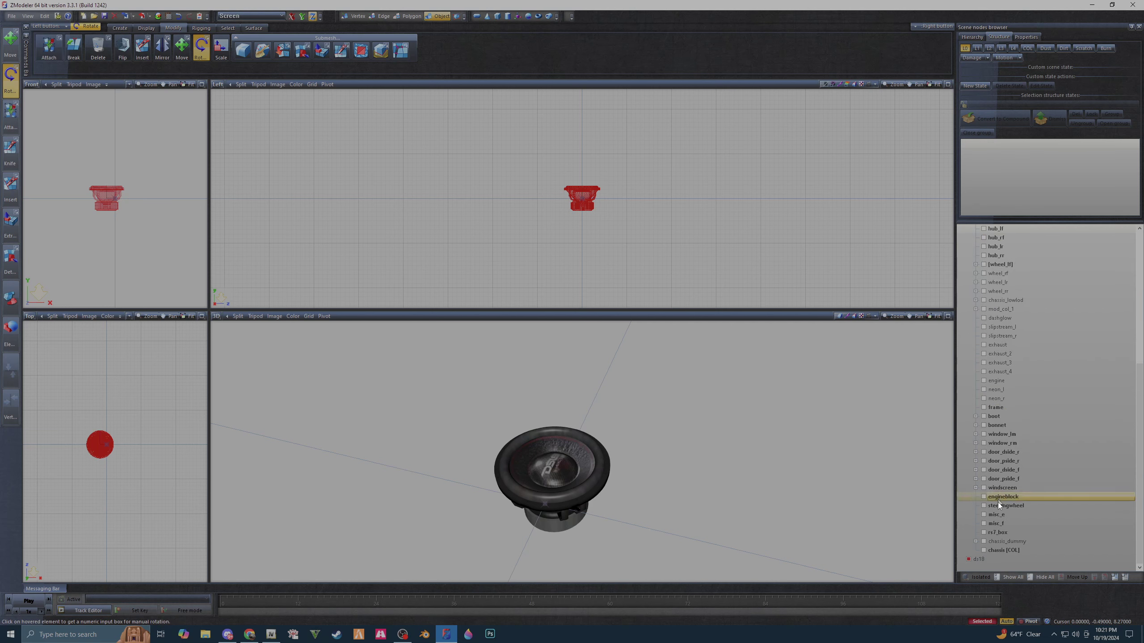
click(983, 532)
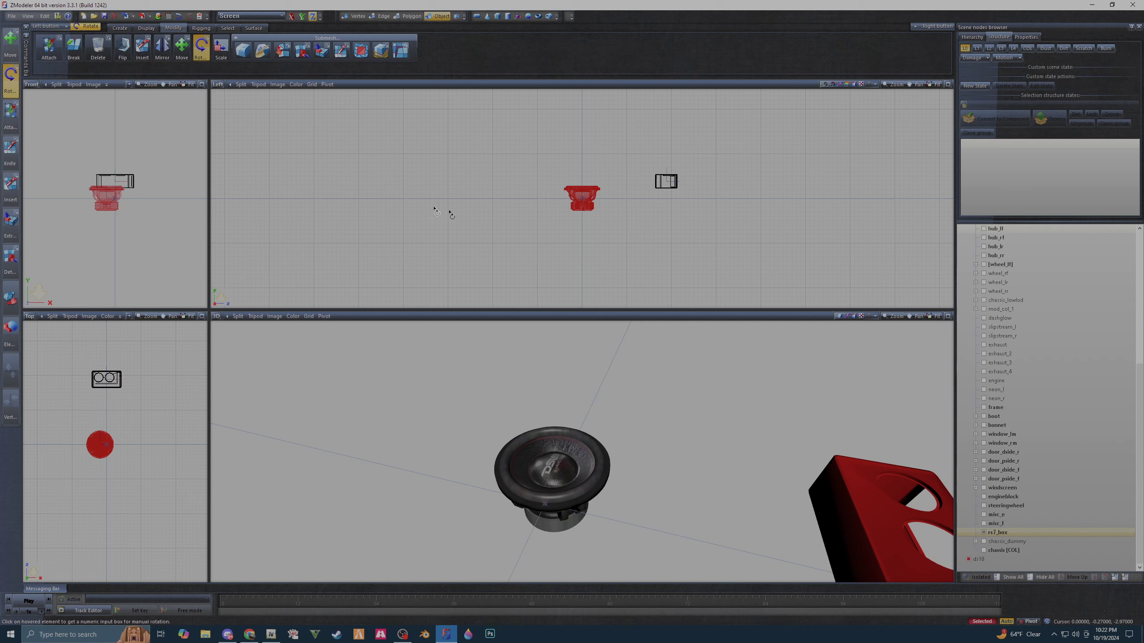
- Move the subwoofer in the Top view onto the rs7_box speaker opening
click(181, 45)
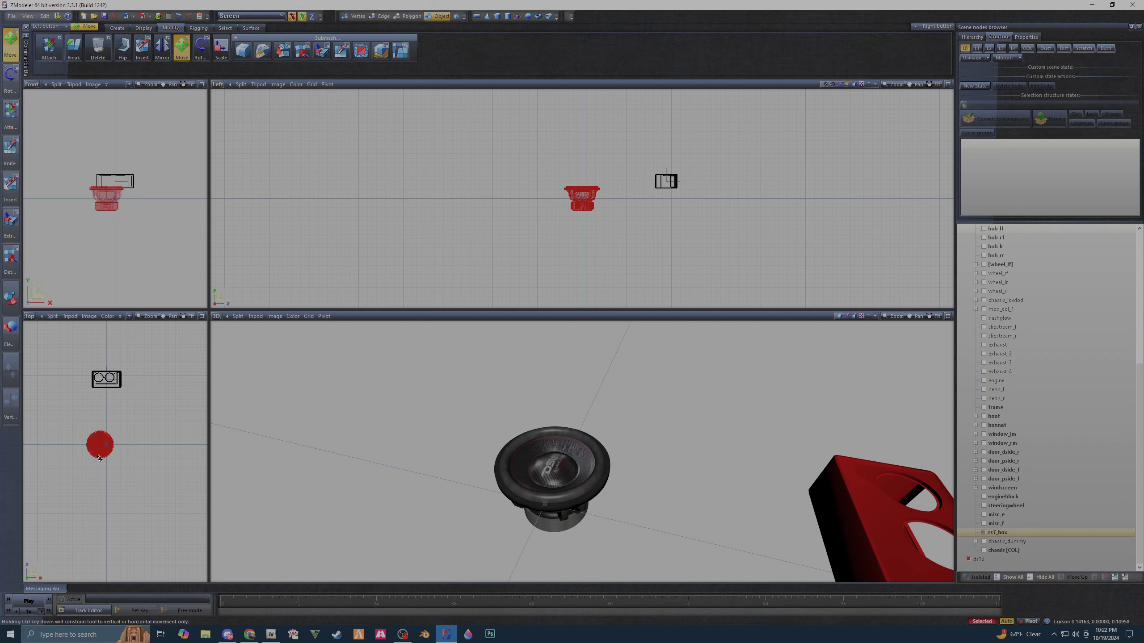
drag(100, 459, 100, 391)
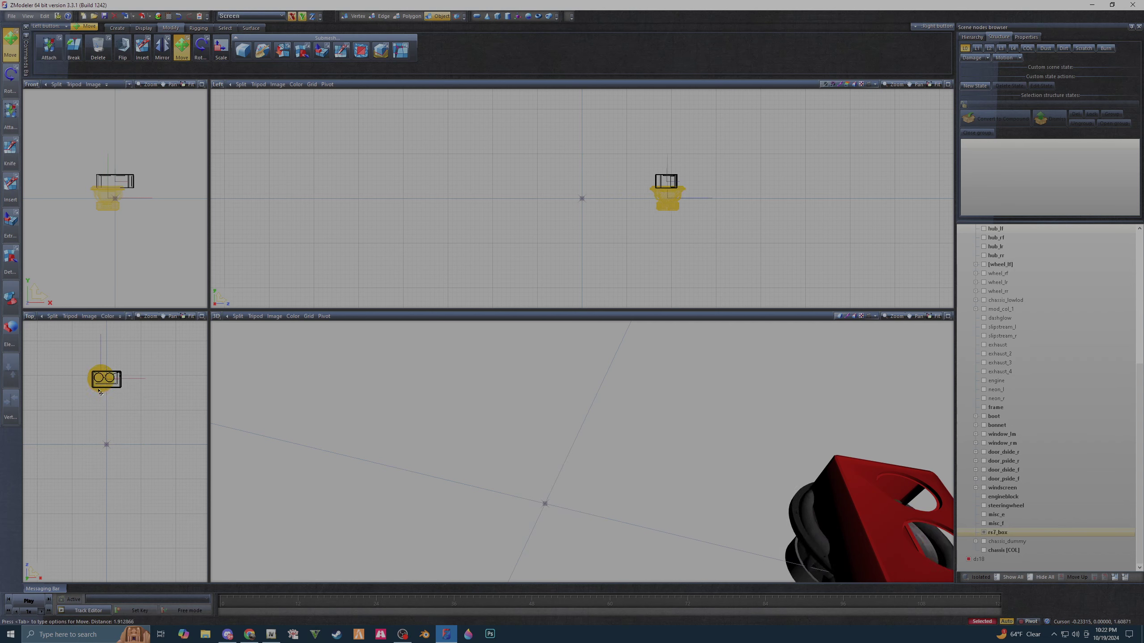
drag(100, 393, 134, 361)
scroll(98, 394, up, 1)
scroll(106, 390, up, 2)
scroll(117, 383, up, 2)
scroll(128, 377, up, 2)
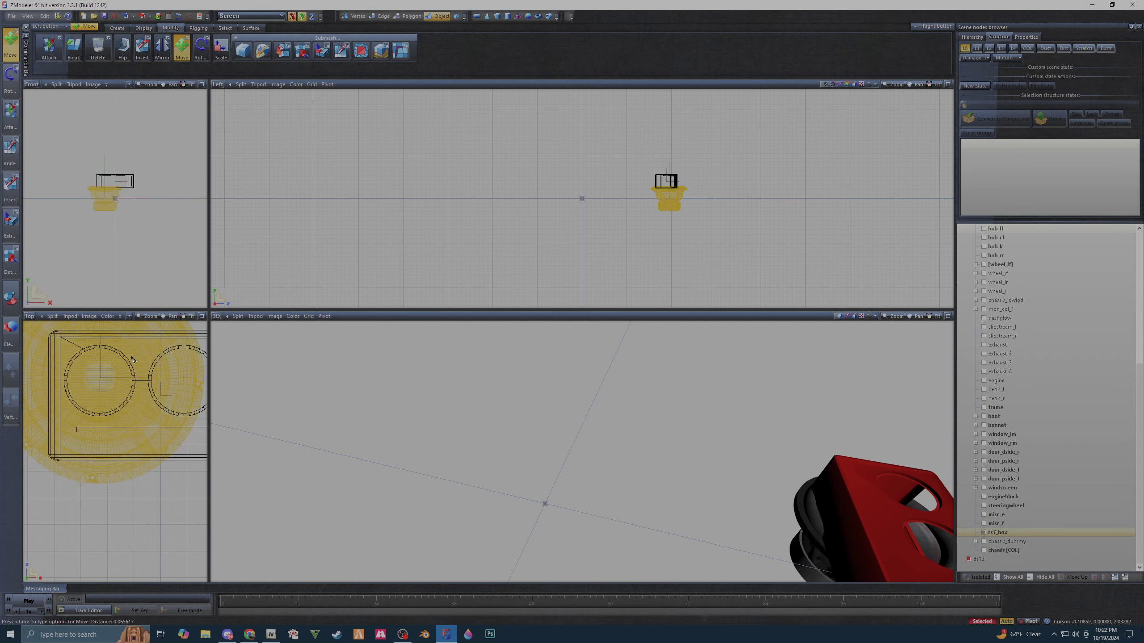
- Scale the subwoofer down to roughly the cutout size and nudge its position
click(227, 55)
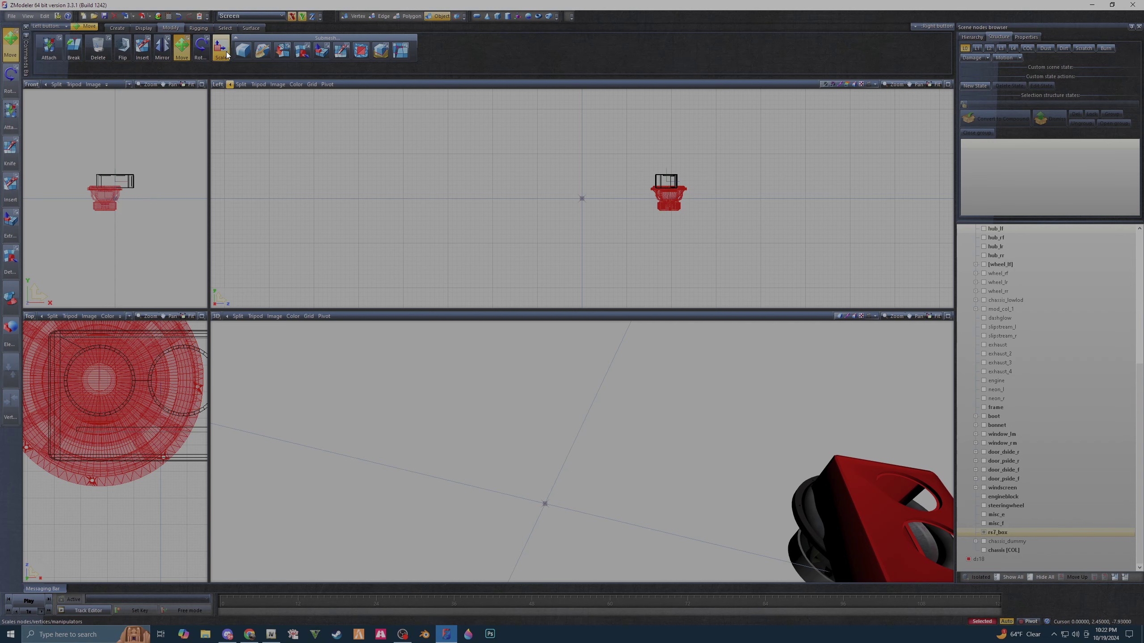
mouse_move(128, 446)
mouse_down()
mouse_move(129, 496)
mouse_move(184, 516)
mouse_move(156, 443)
mouse_move(169, 455)
mouse_up()
scroll(173, 460, down, 3)
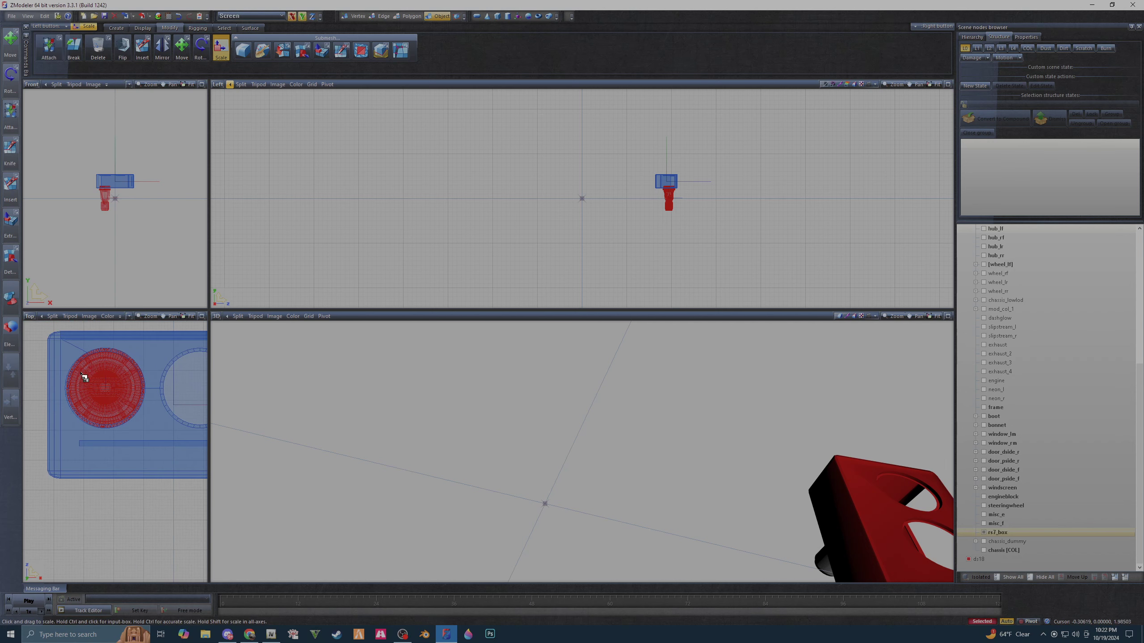
scroll(109, 393, up, 2)
scroll(115, 396, up, 1)
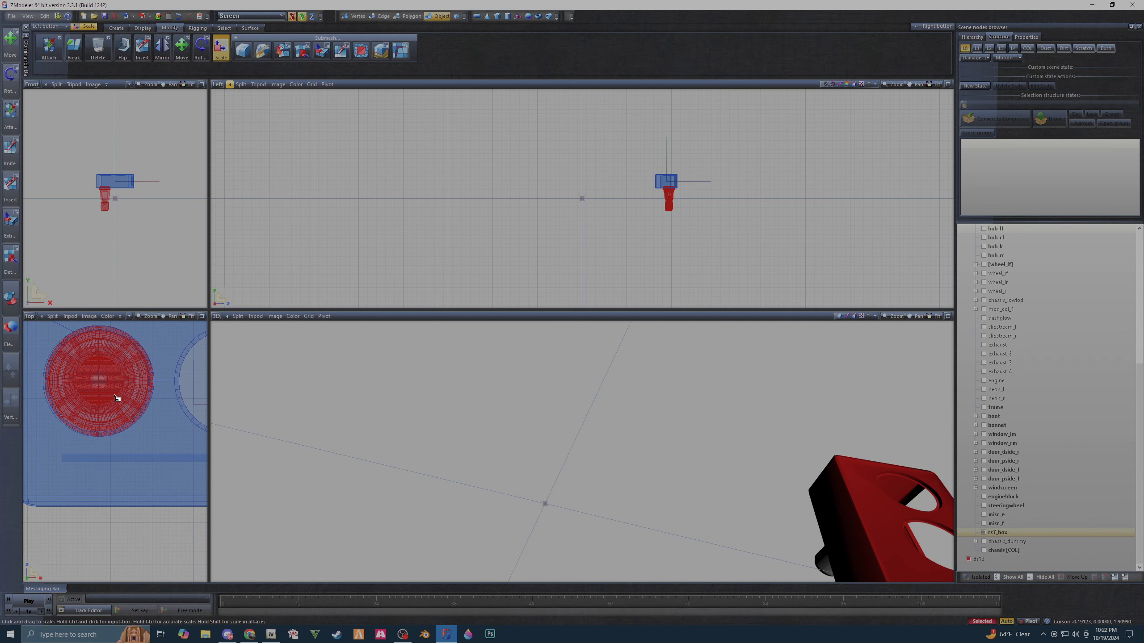
drag(123, 414, 136, 423)
click(182, 47)
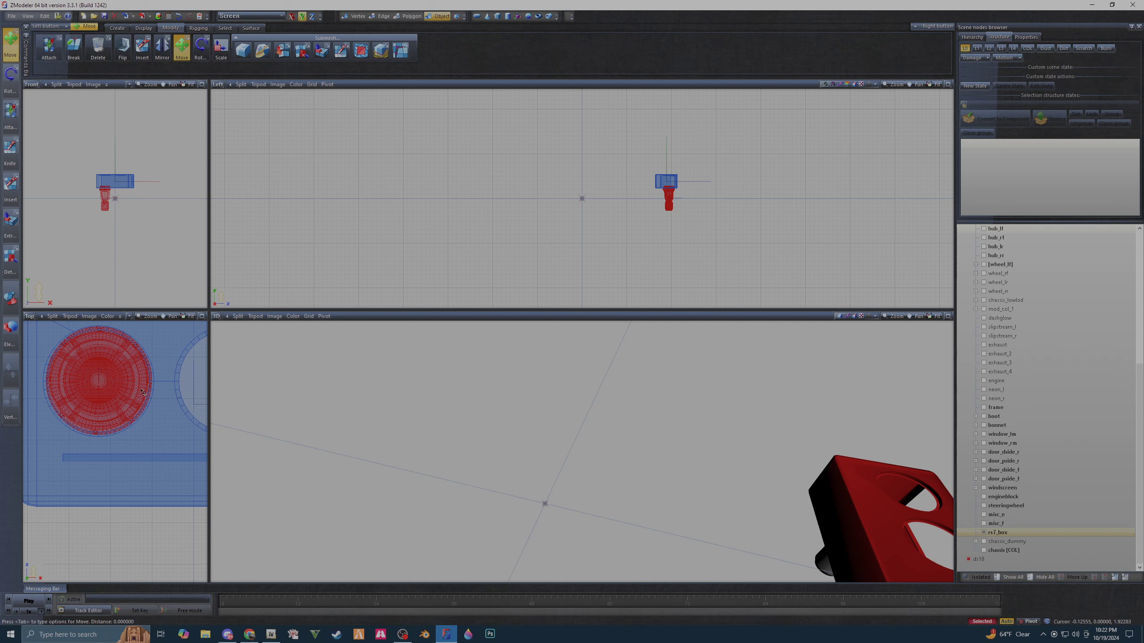
drag(141, 392, 142, 393)
- Scale the subwoofer along the X axis to the cutout width and fine-tune its position
click(221, 47)
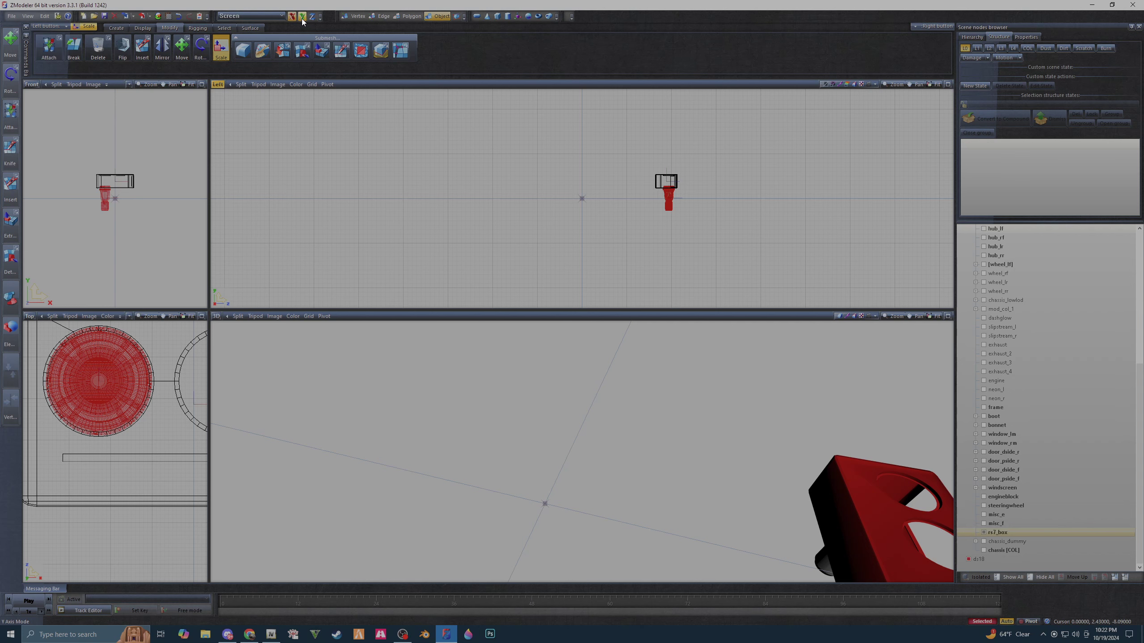
click(295, 18)
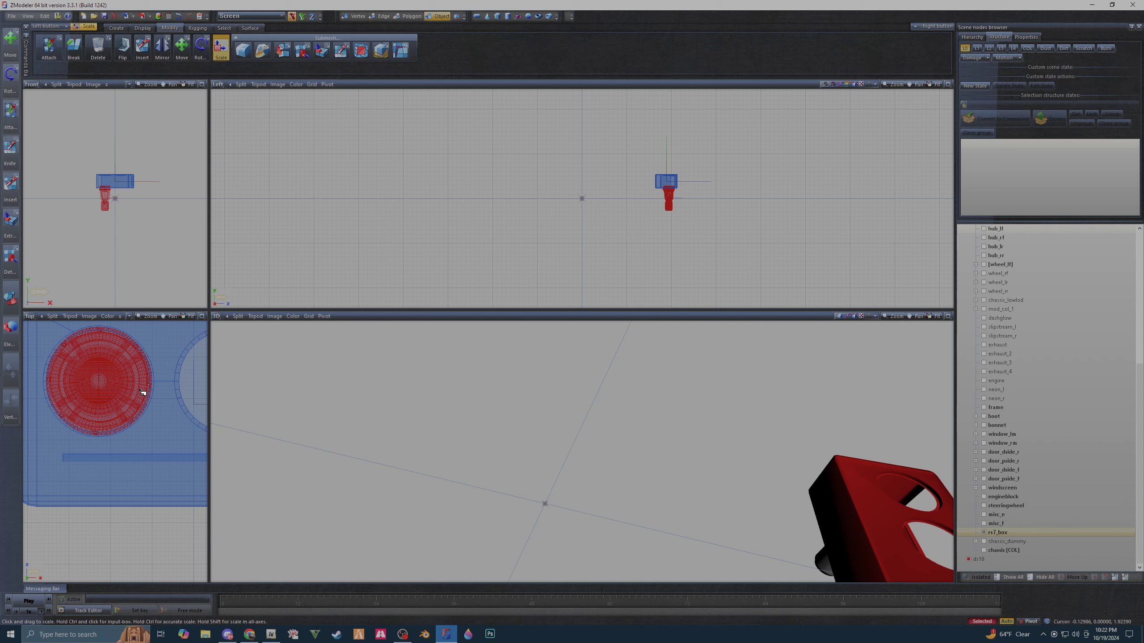
drag(142, 392, 143, 389)
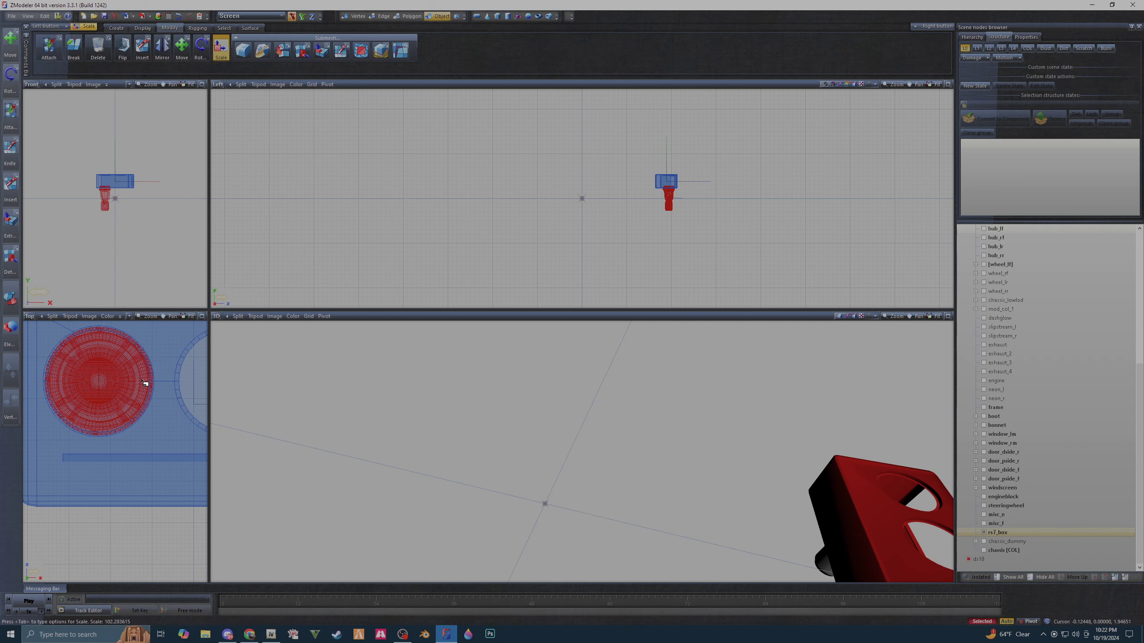
key(w)
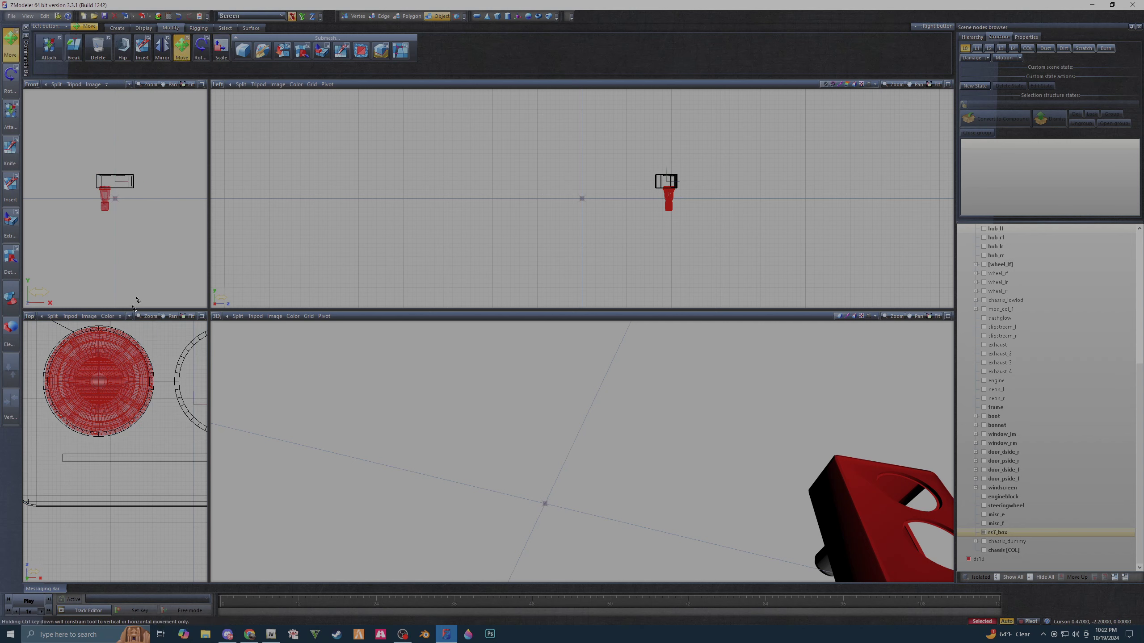
drag(116, 379, 118, 381)
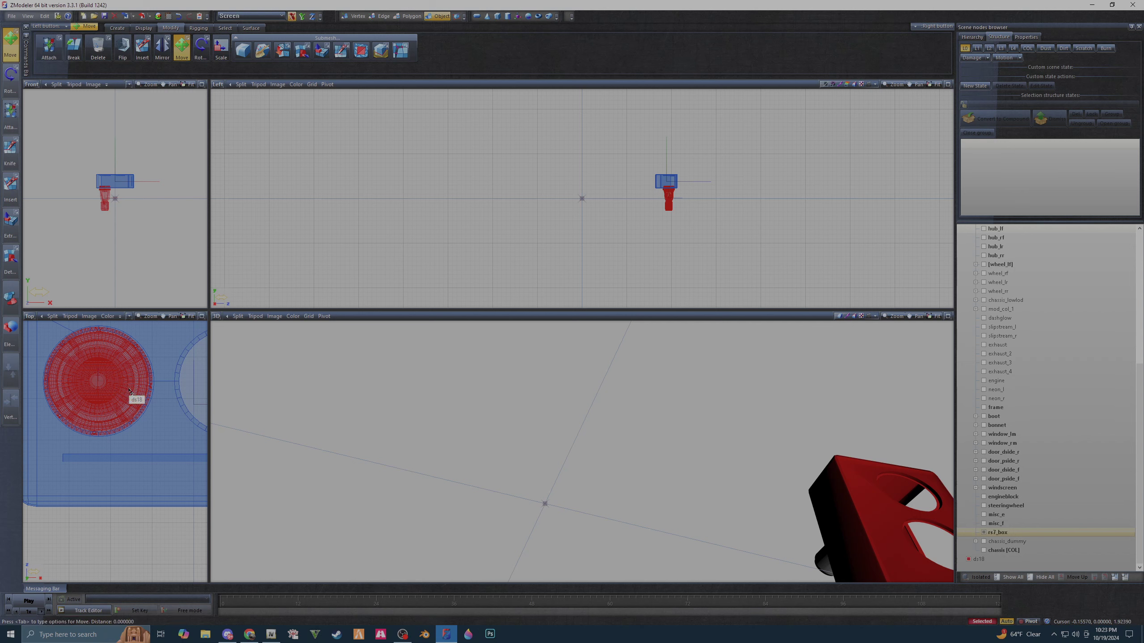
drag(131, 392, 131, 393)
scroll(122, 456, down, 3)
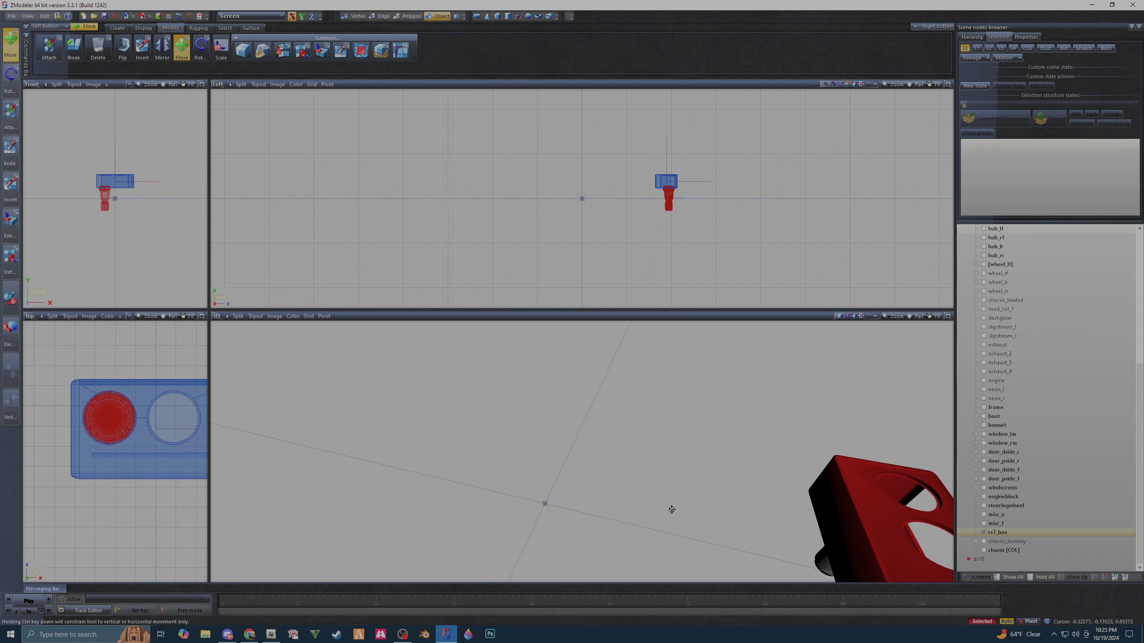
- Reselect the subwoofer and shrink it to about 78 percent to fit the left hole
key(Escape)
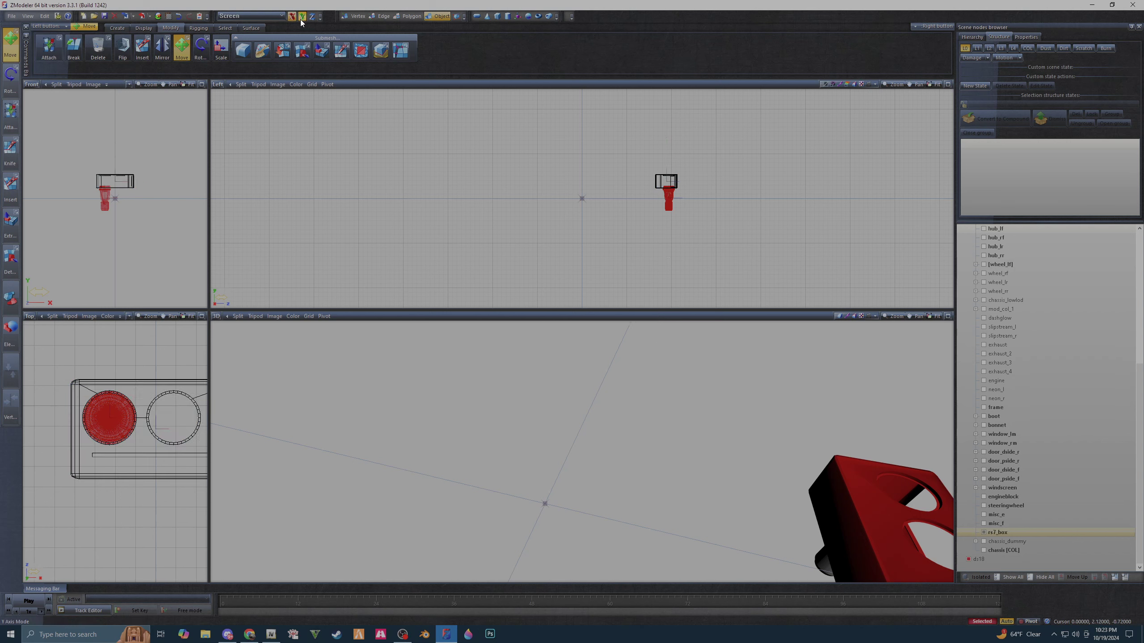
click(221, 46)
scroll(720, 207, up, 2)
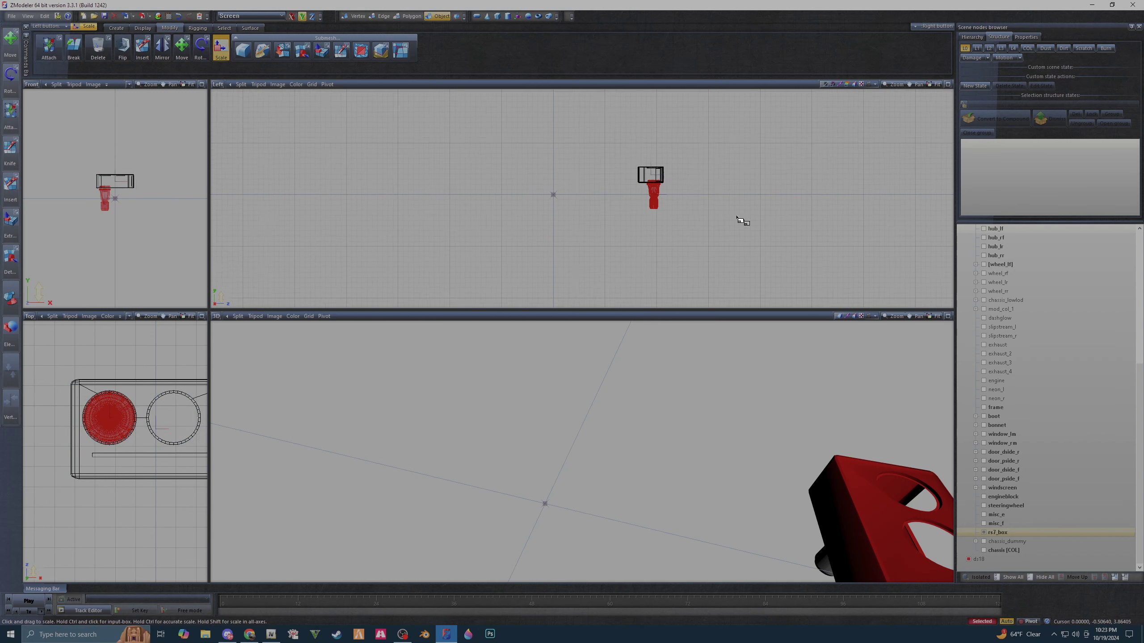
click(625, 161)
scroll(631, 171, up, 3)
drag(645, 186, 689, 364)
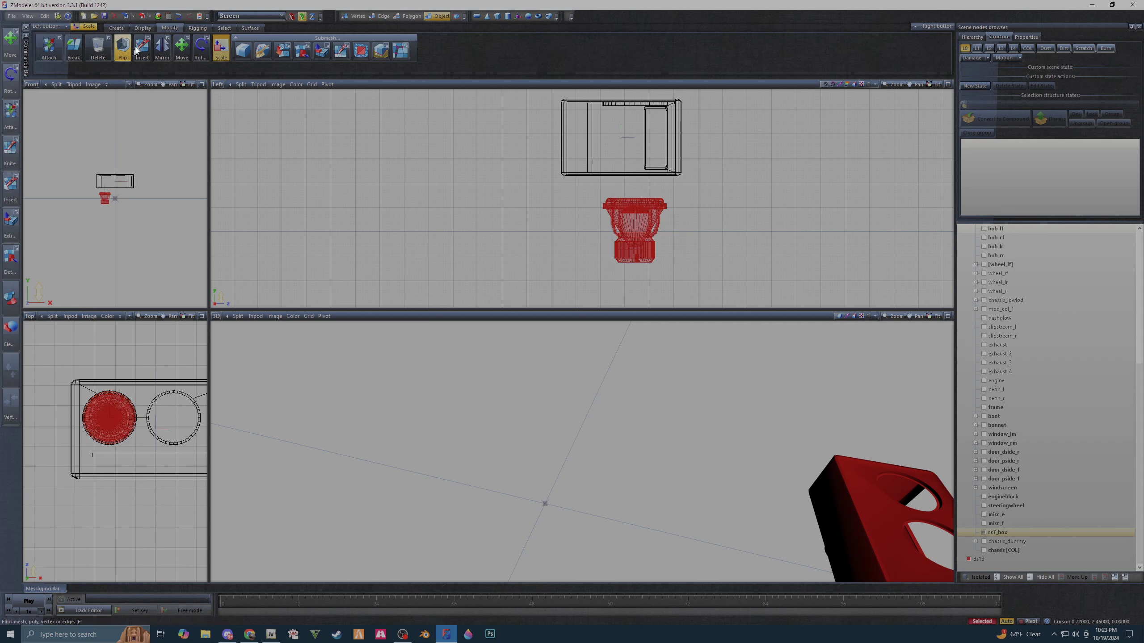
- Lift the subwoofer up into the box top in the Left view and fine-tune its height
click(183, 47)
drag(643, 216, 664, 113)
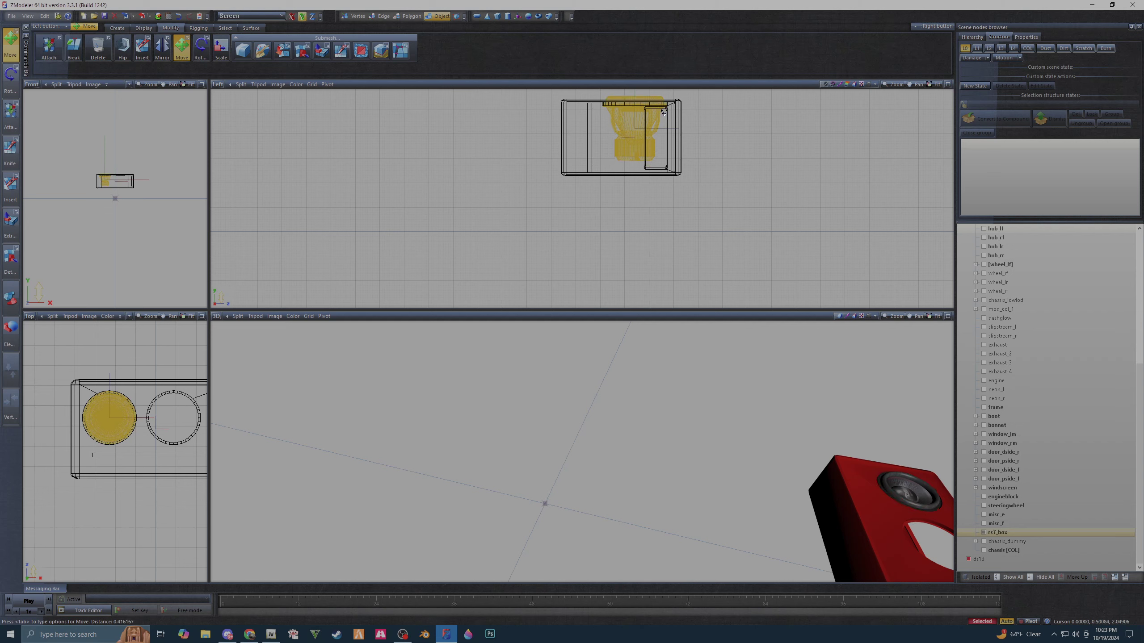
middle_drag(664, 112, 657, 199)
scroll(609, 215, up, 2)
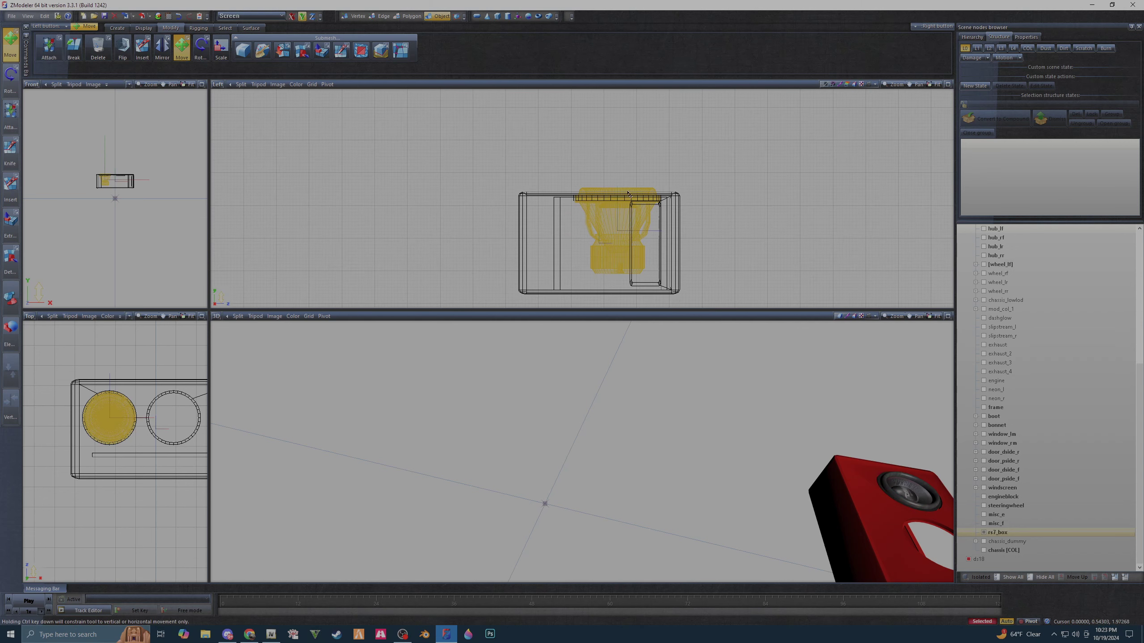
scroll(609, 216, up, 3)
scroll(609, 215, up, 3)
scroll(610, 216, up, 2)
drag(613, 199, 616, 198)
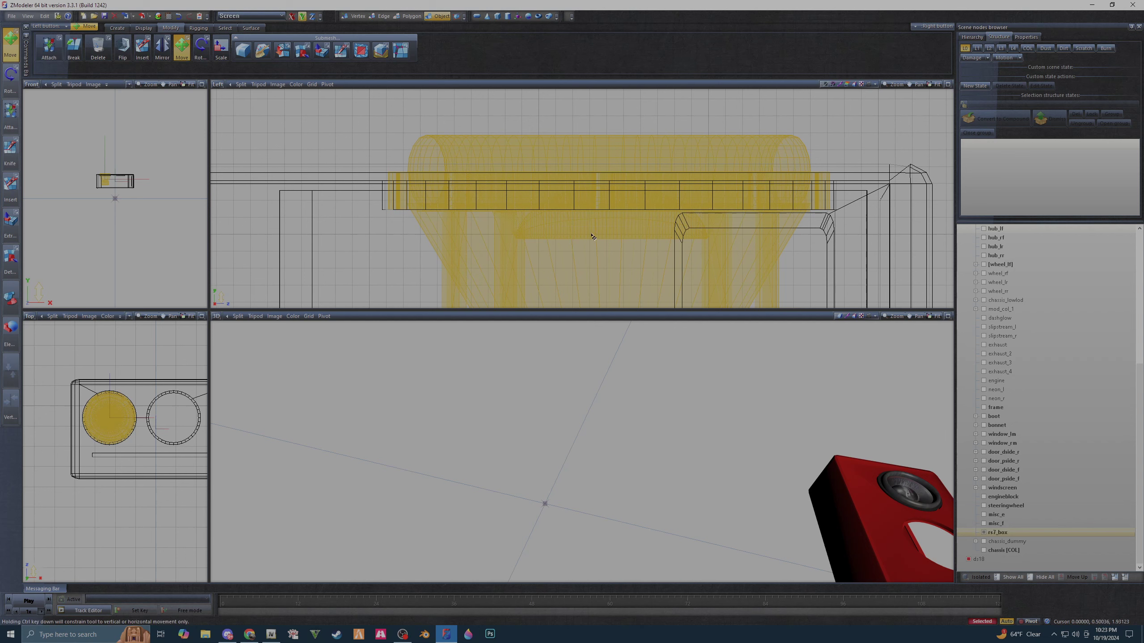
- Lower the subwoofer into the top panel and orbit the 3D view to check the seating
mouse_move(762, 437)
middle_down()
mouse_move(710, 518)
mouse_move(699, 518)
middle_up()
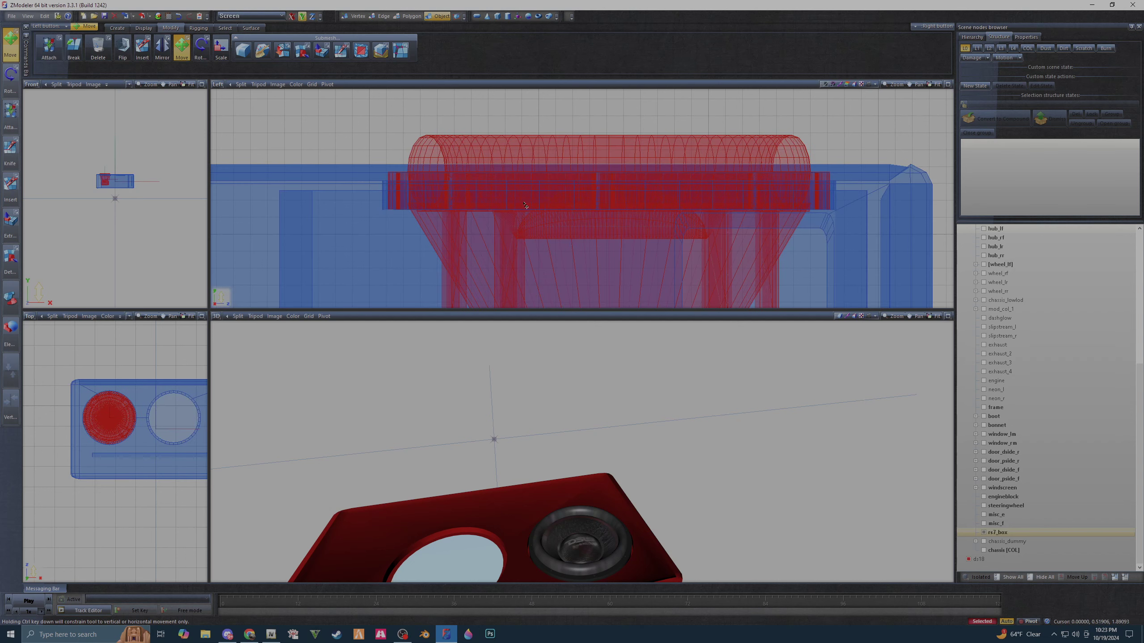
drag(526, 205, 531, 217)
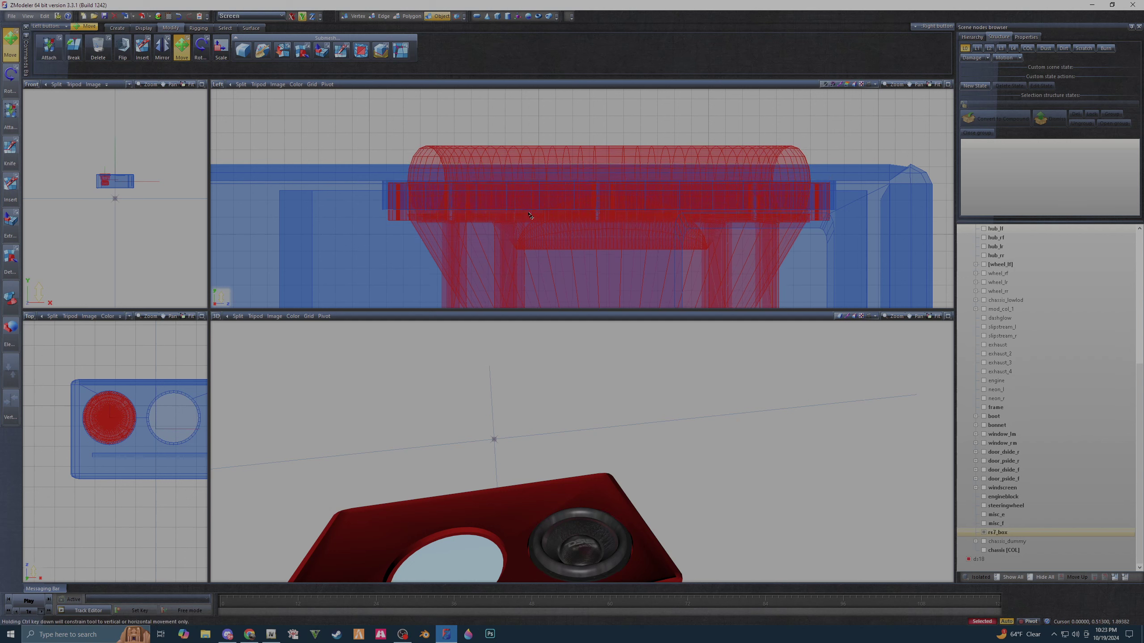
middle_drag(556, 469, 566, 469)
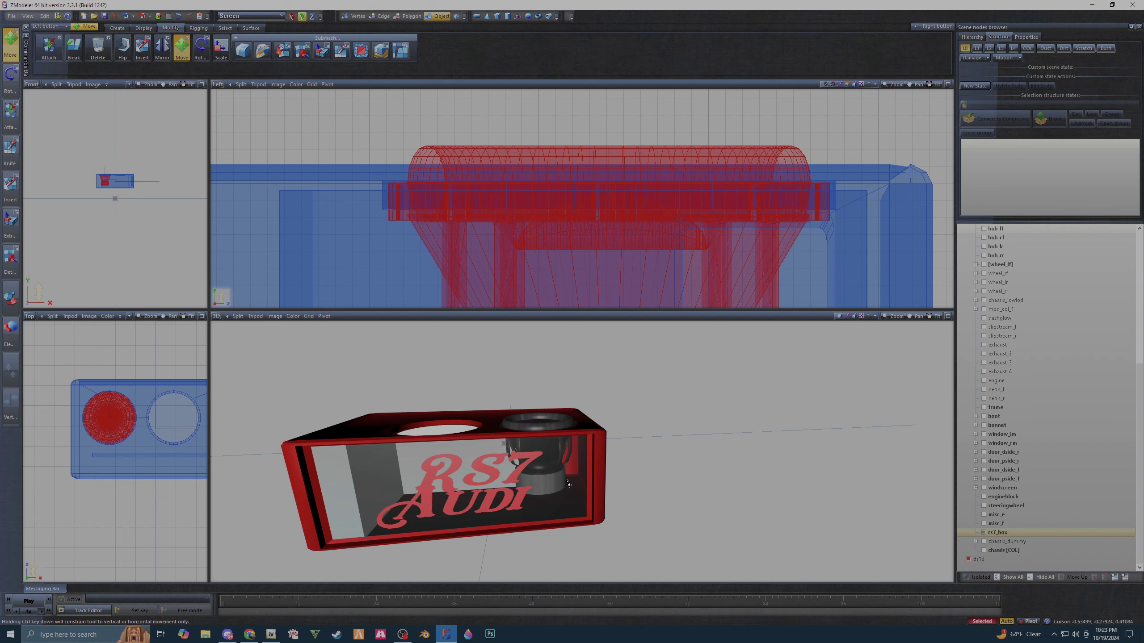
mouse_move(598, 495)
middle_down()
mouse_move(536, 498)
mouse_move(541, 505)
mouse_move(539, 494)
middle_up()
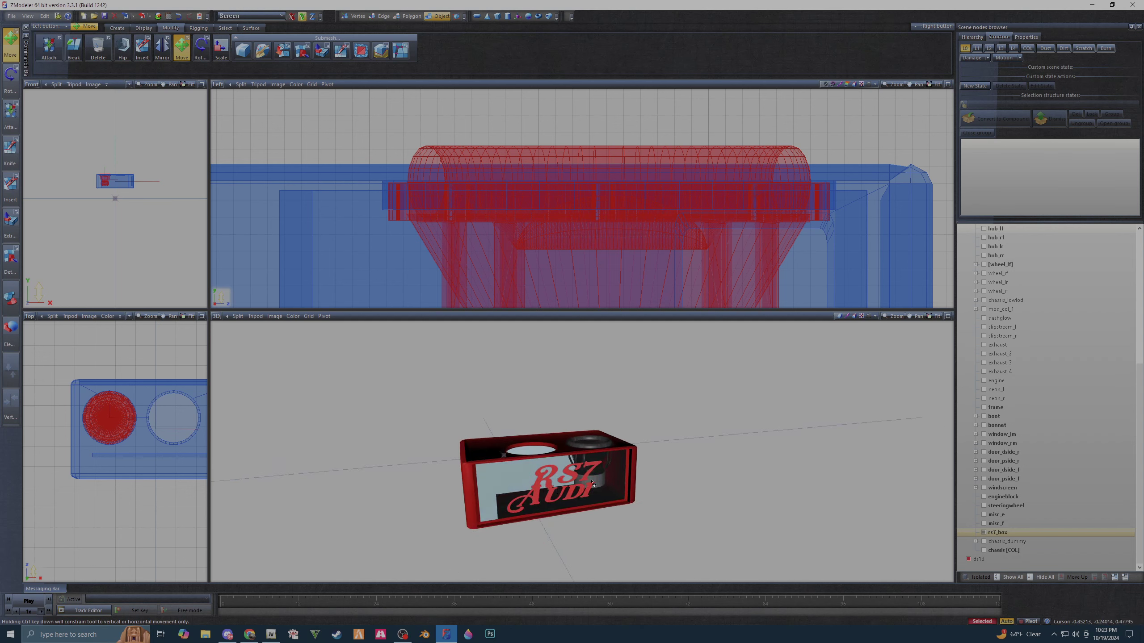
scroll(507, 192, down, 3)
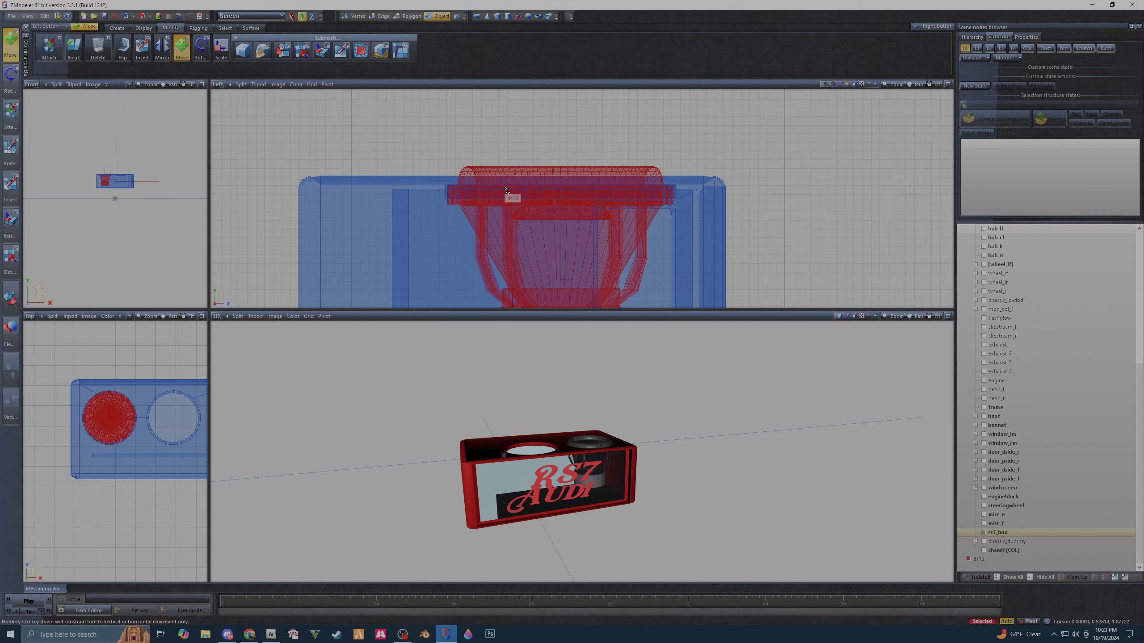
scroll(506, 191, down, 1)
click(848, 234)
- Duplicate the ds18 node with Edit > Copy and select the new copy
click(831, 194)
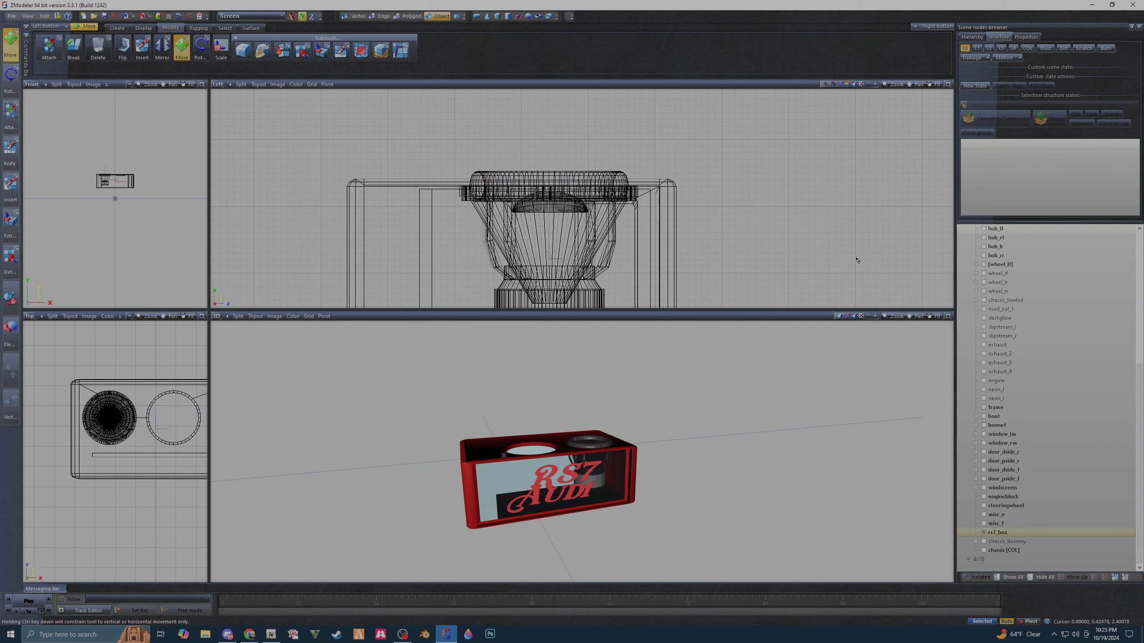
right_click(984, 564)
mouse_move(1002, 516)
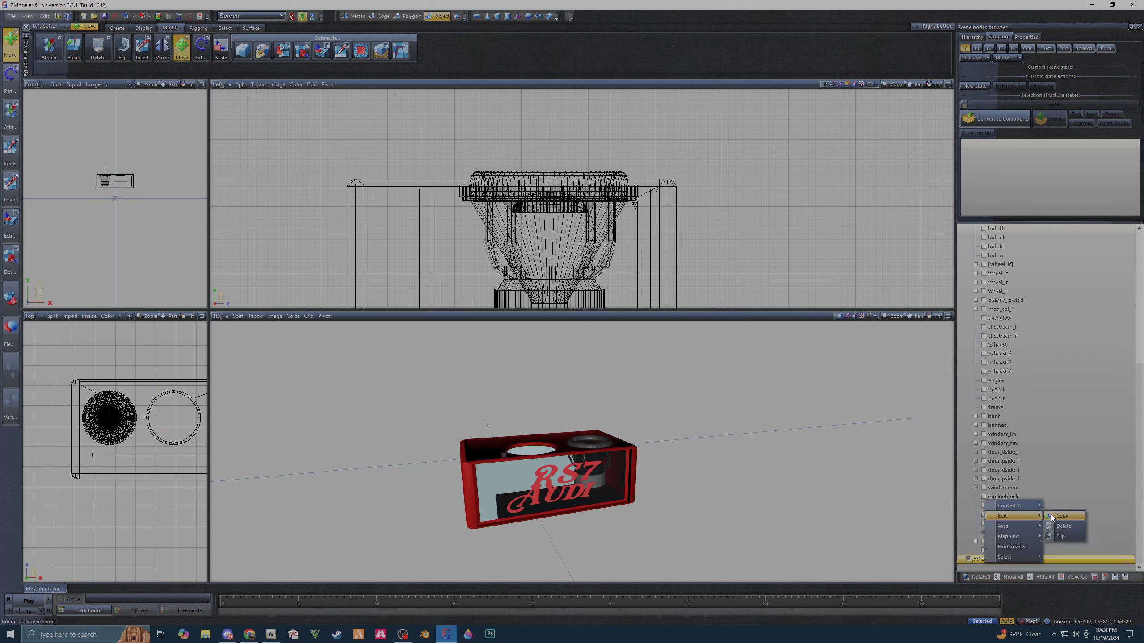
click(1058, 518)
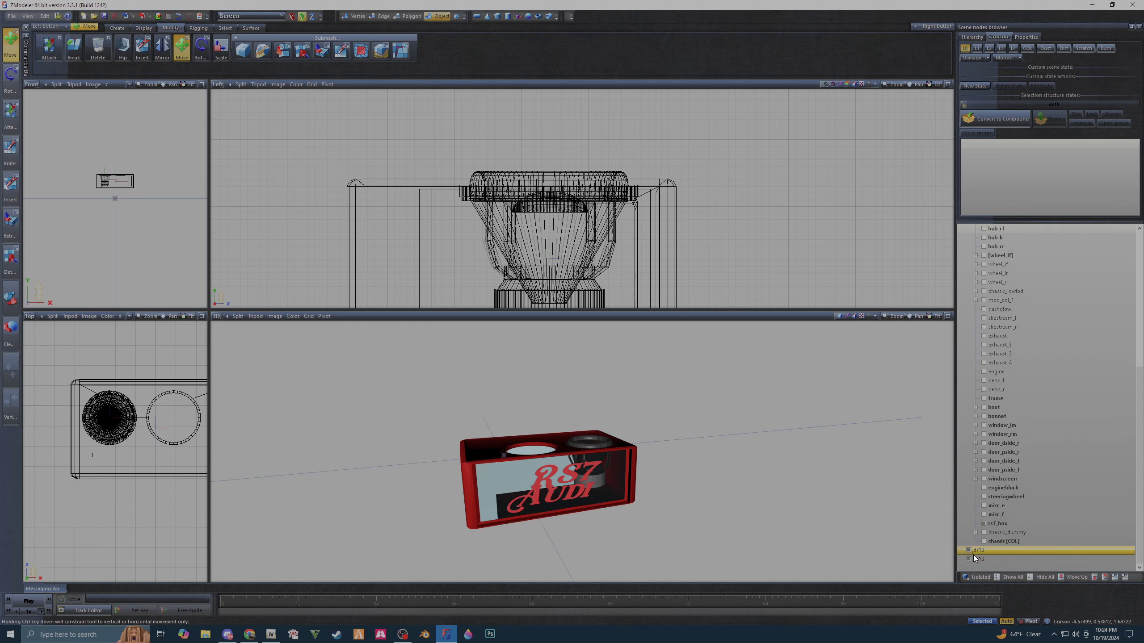
click(969, 559)
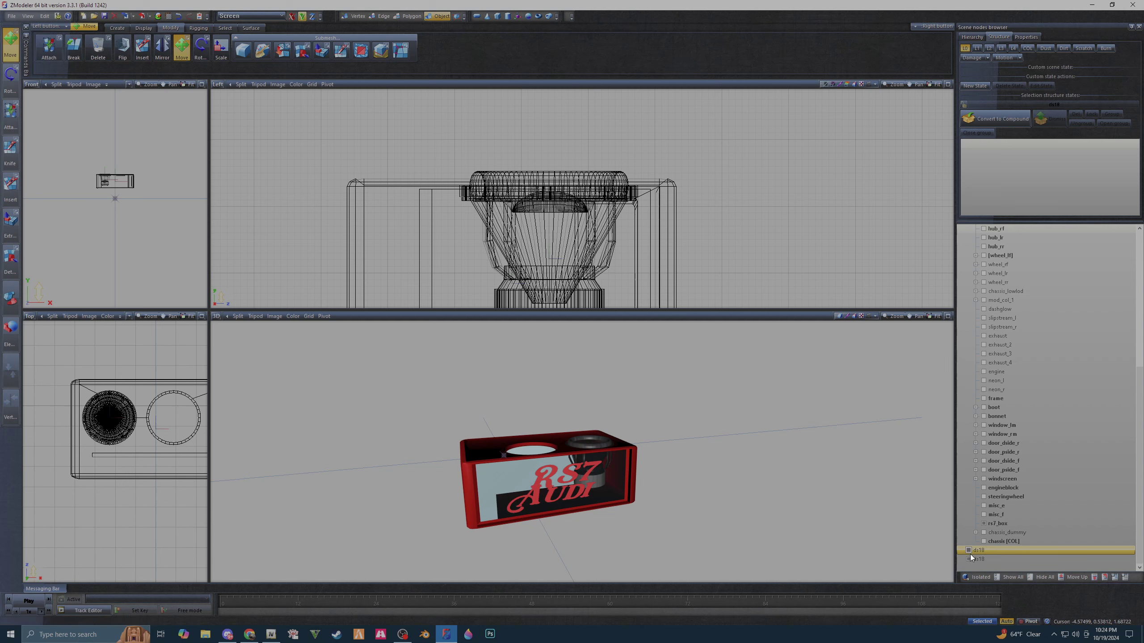
click(970, 560)
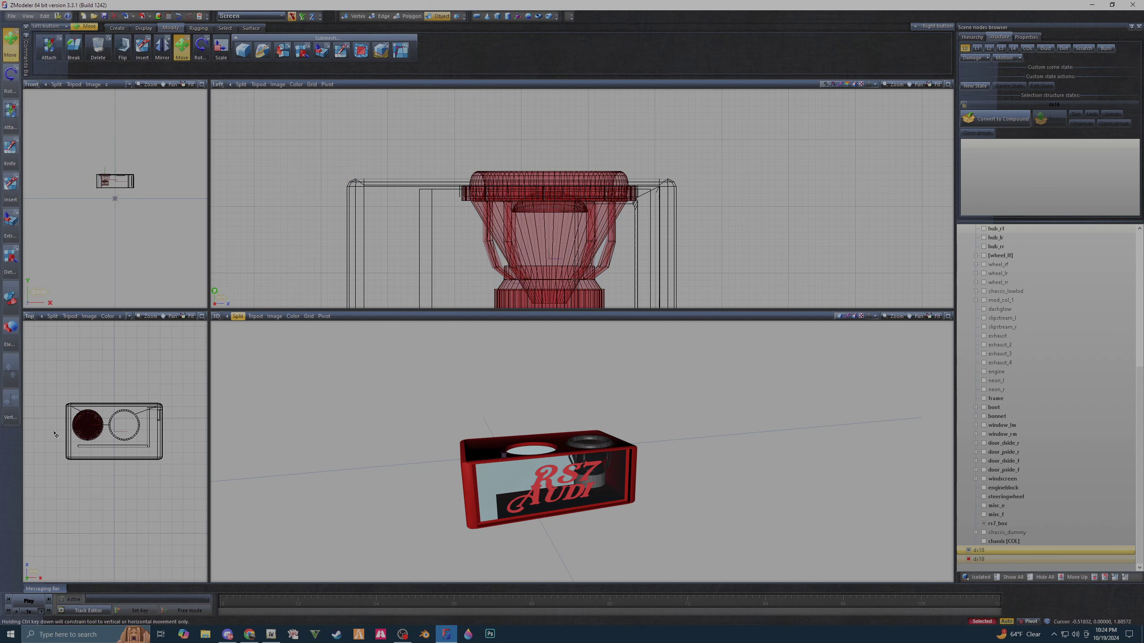
- Move the copied ds18 into the box's empty right cutout, centre it, and check in 3D
scroll(90, 440, up, 1)
scroll(121, 440, up, 2)
drag(120, 440, 210, 450)
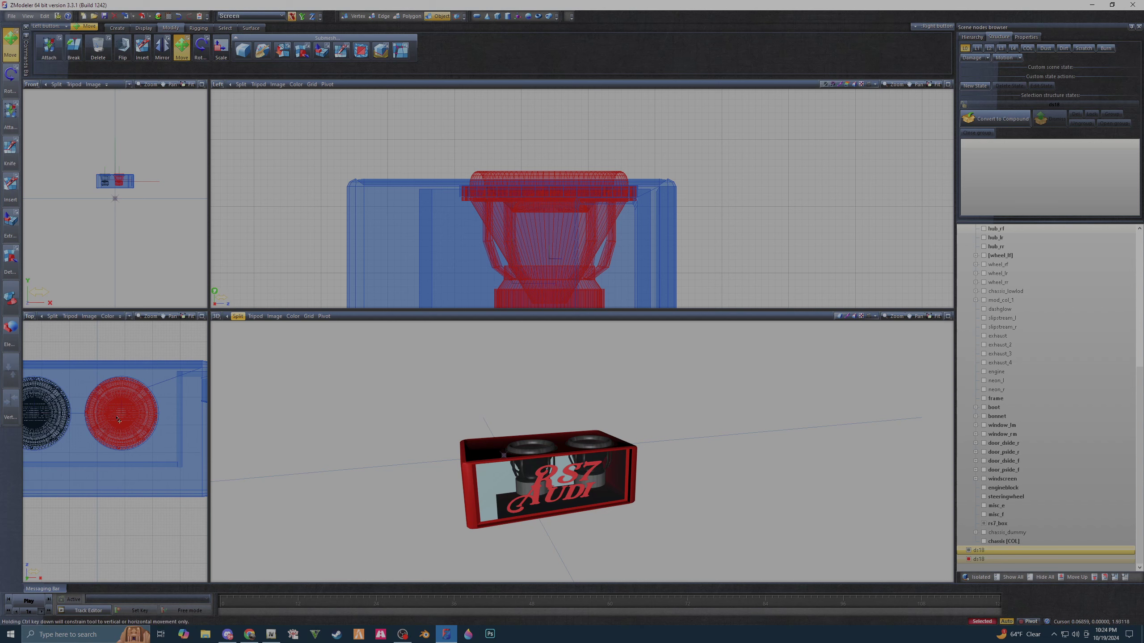
scroll(135, 429, up, 2)
scroll(112, 420, up, 2)
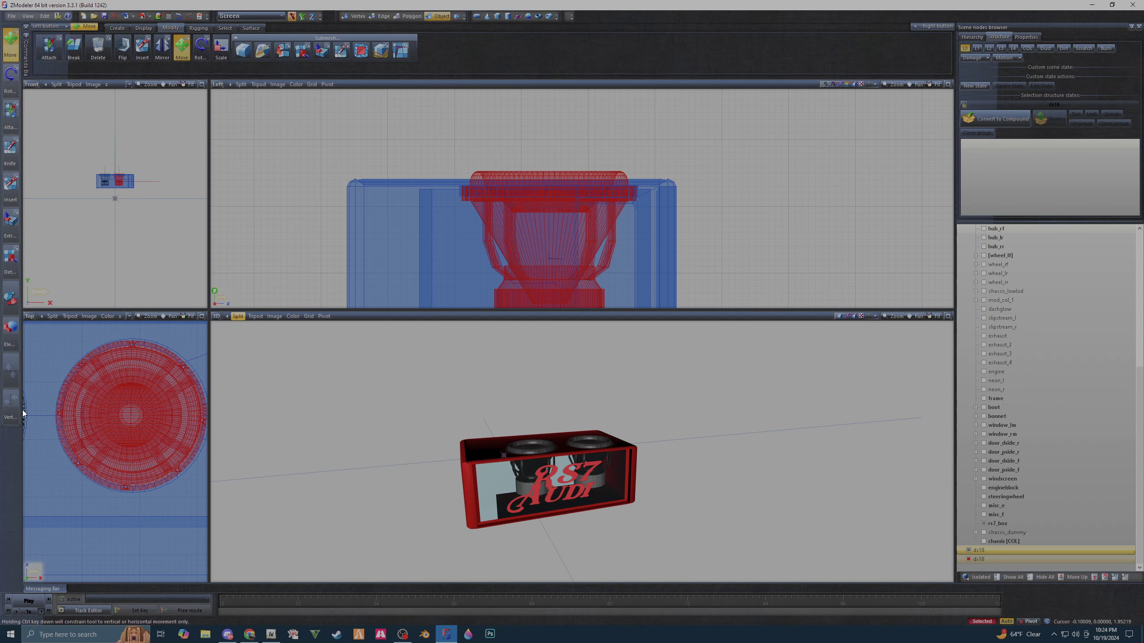
scroll(97, 433, down, 1)
drag(114, 432, 116, 433)
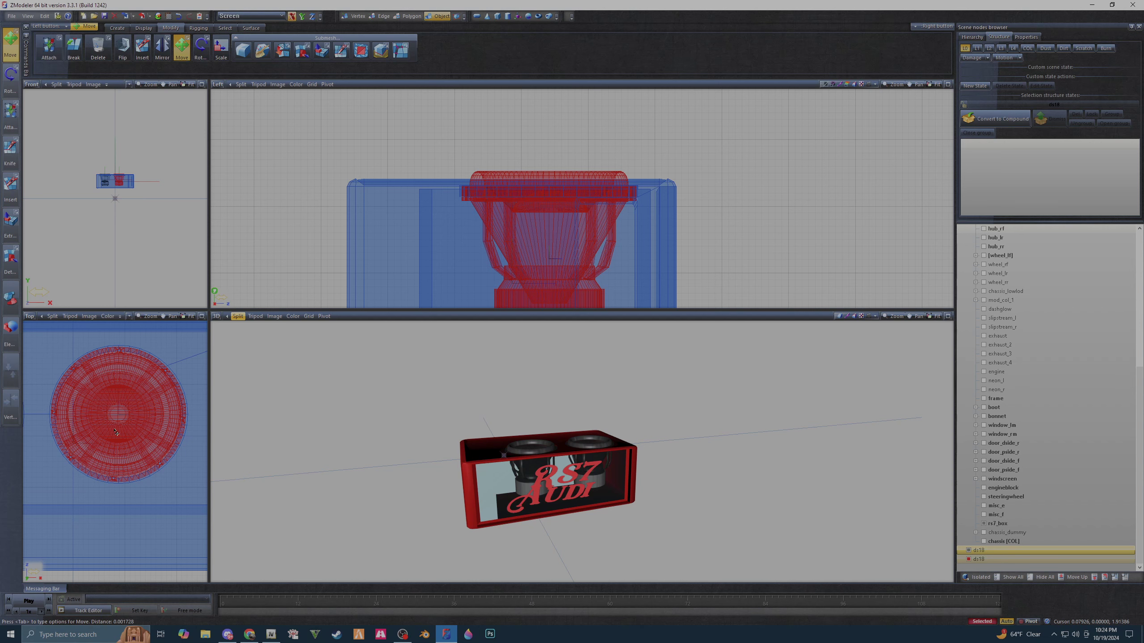
middle_drag(460, 492, 641, 531)
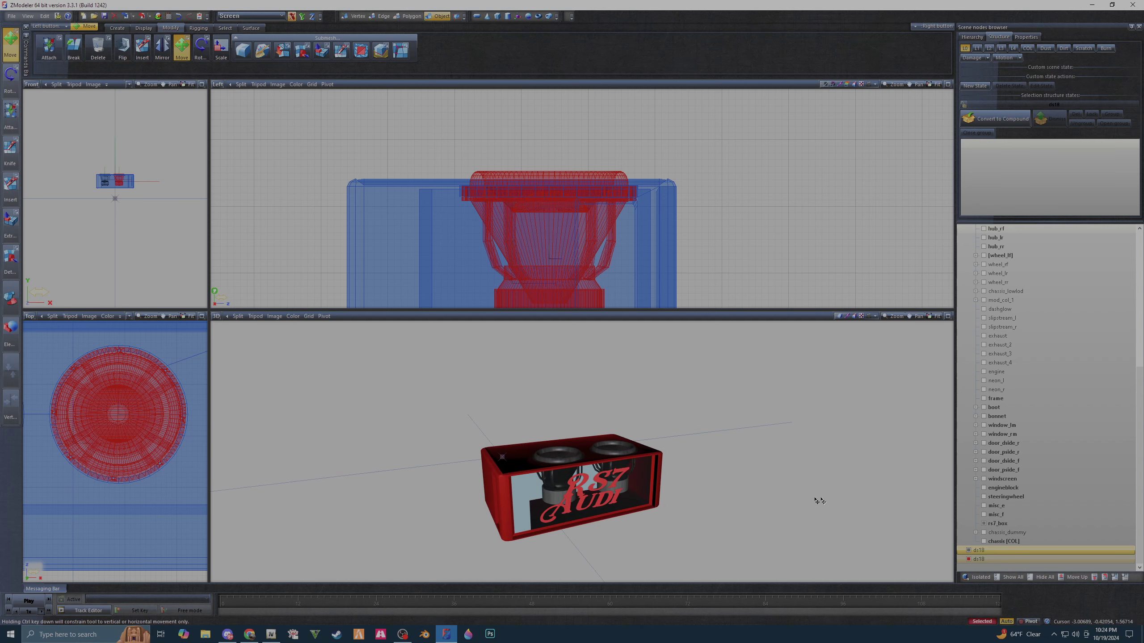
- Shrink the RS7 box along one axis and raise the first ds18 slightly within it
click(967, 551)
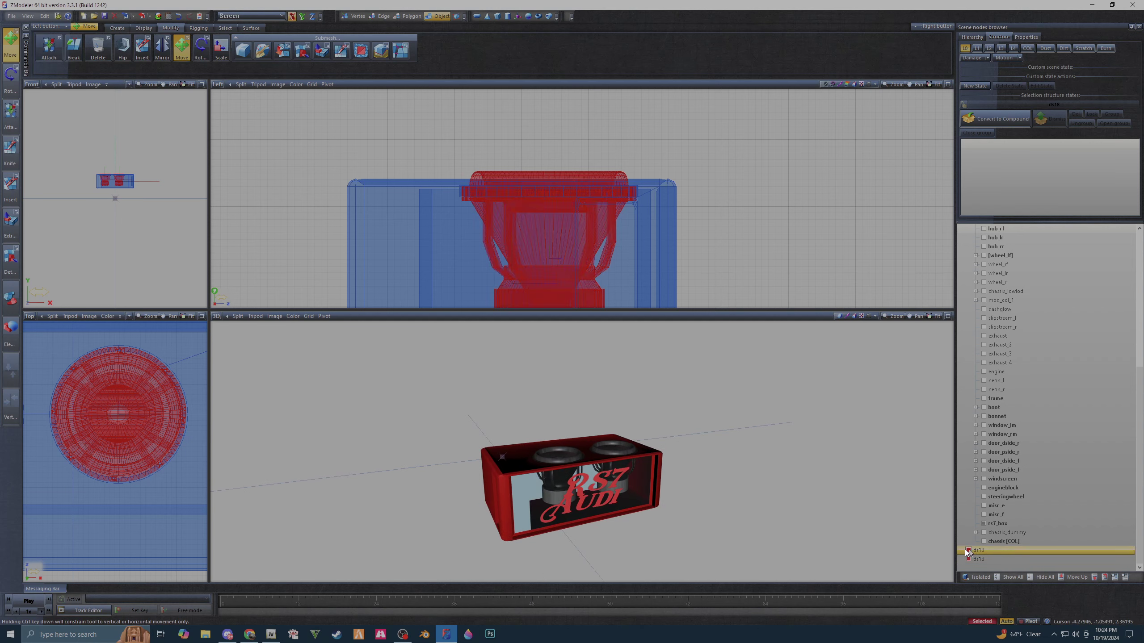
click(968, 550)
click(222, 49)
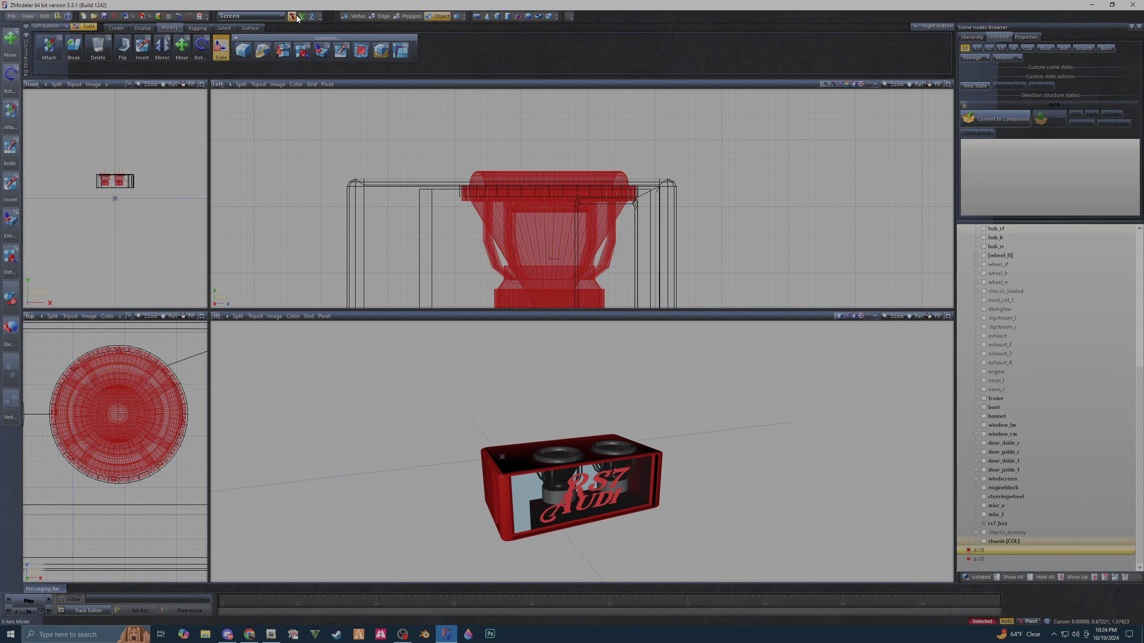
drag(545, 250, 579, 398)
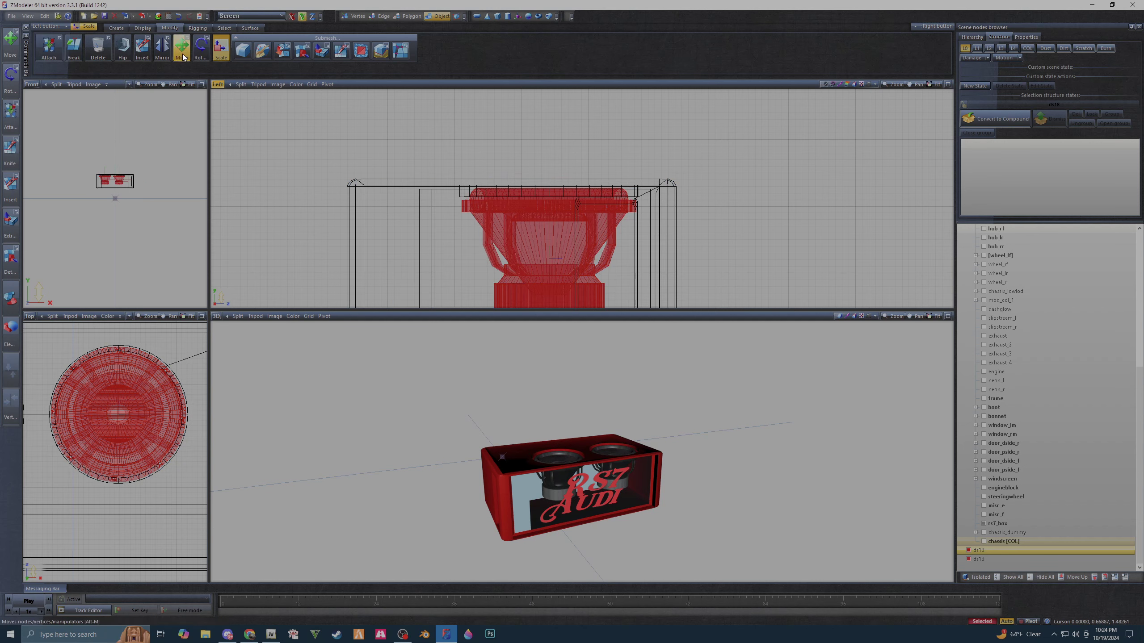
click(181, 46)
drag(565, 232, 569, 224)
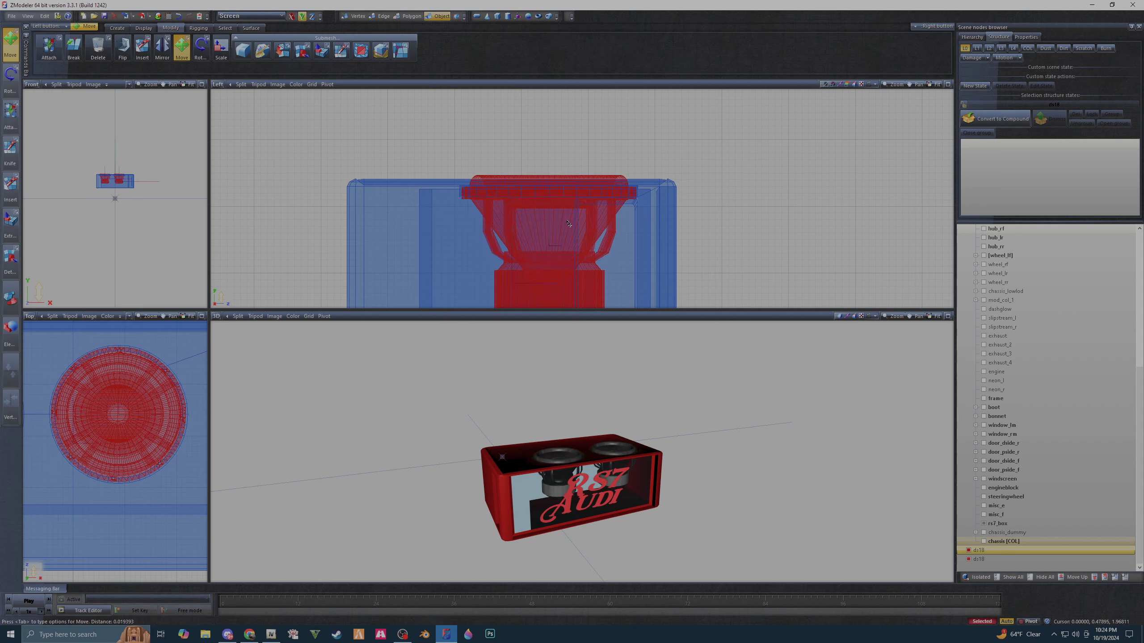
- Orbit and zoom the 3D view to verify both speakers' fit, then deselect the box
alt+middle_drag(587, 396, 523, 421)
scroll(523, 439, up, 2)
scroll(467, 499, up, 4)
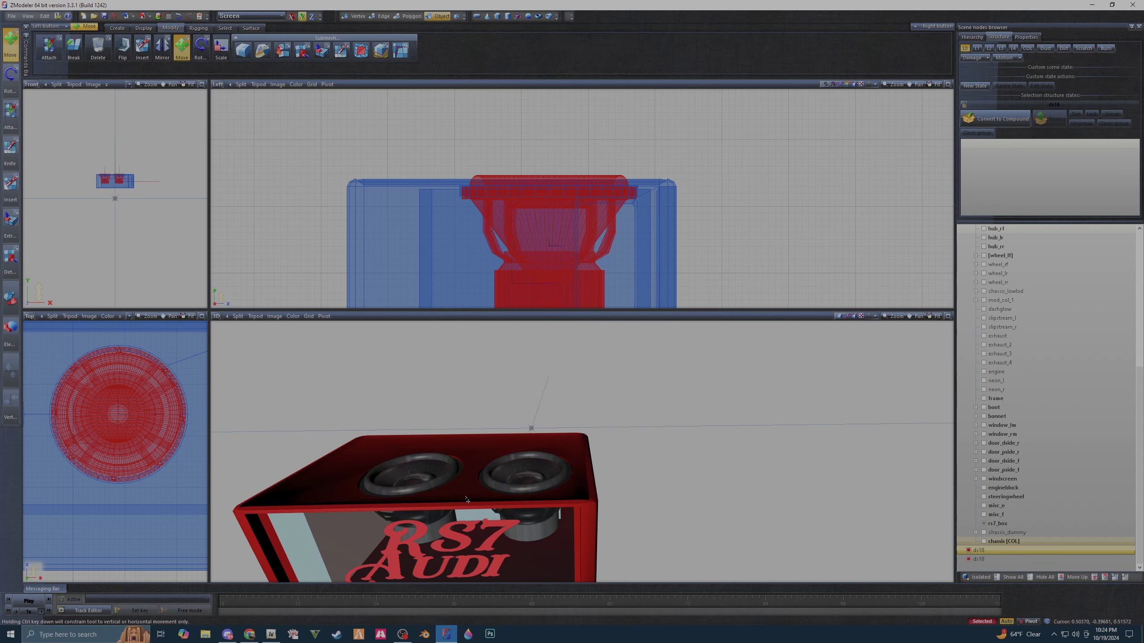
alt+middle_drag(466, 499, 474, 492)
scroll(470, 496, down, 4)
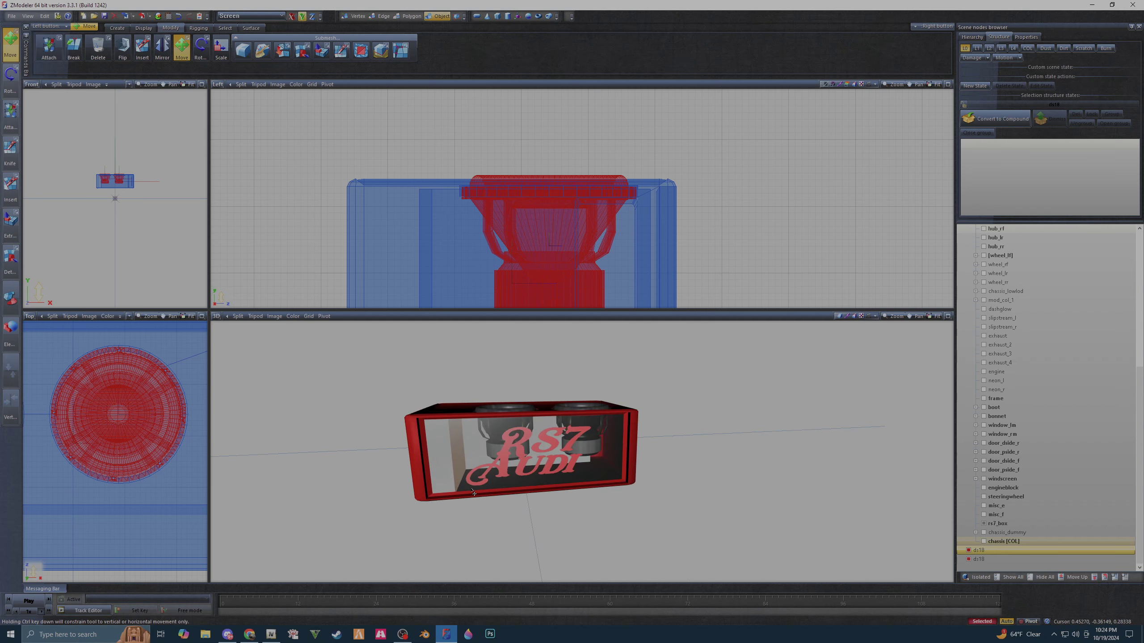
scroll(473, 493, down, 1)
click(720, 280)
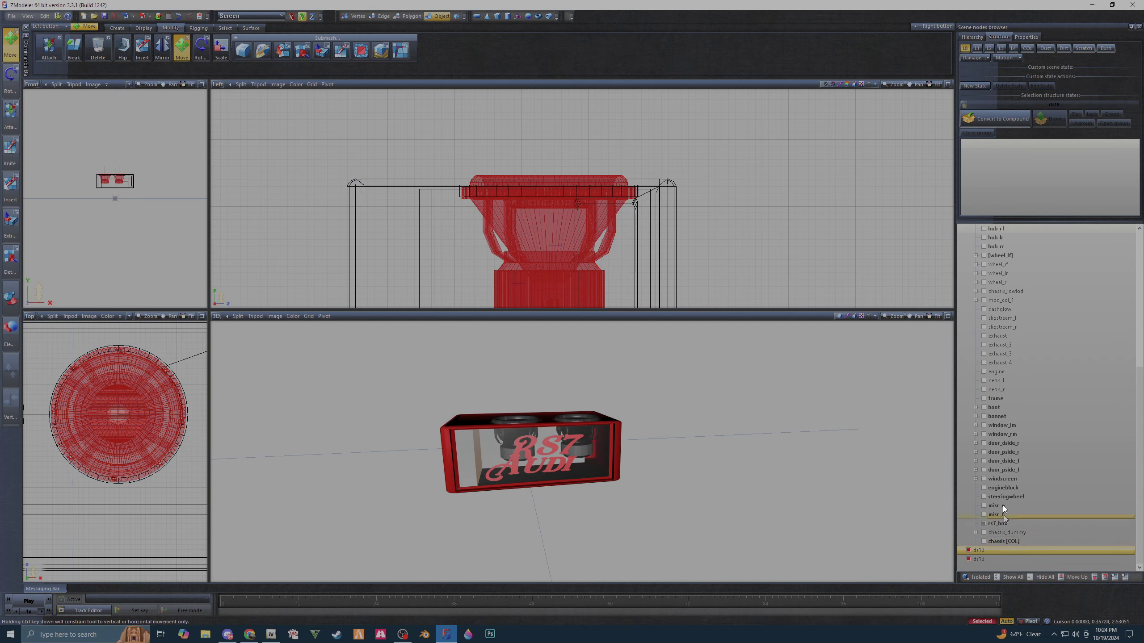
scroll(1023, 325, up, 9)
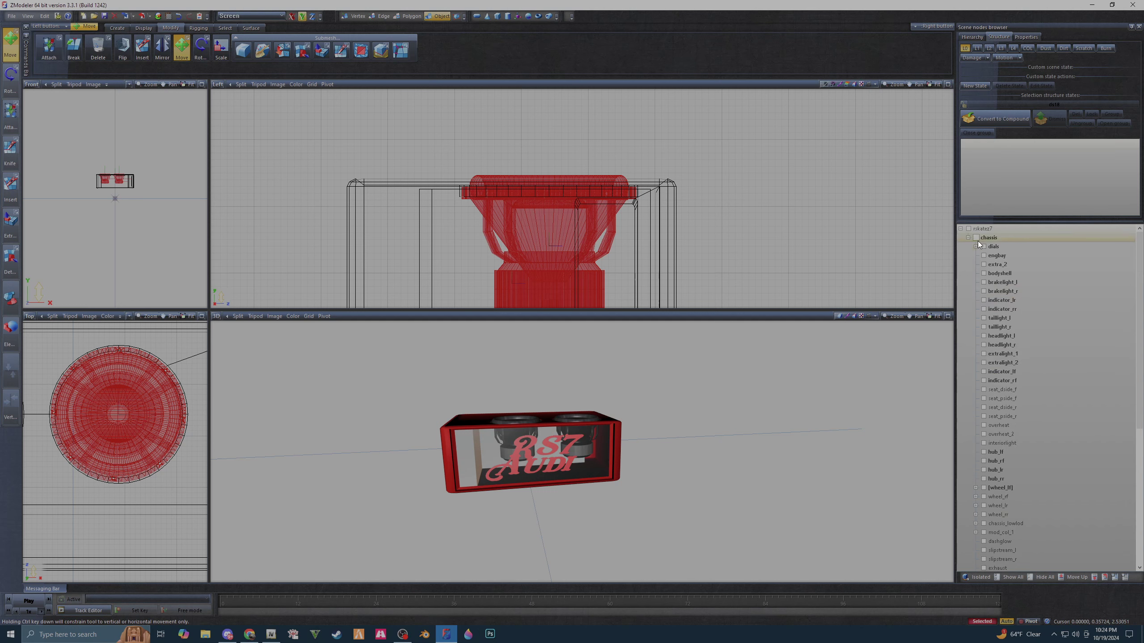
- Hide the rskatez7 car and box, then enable Polygon mode with Separated selection
click(961, 229)
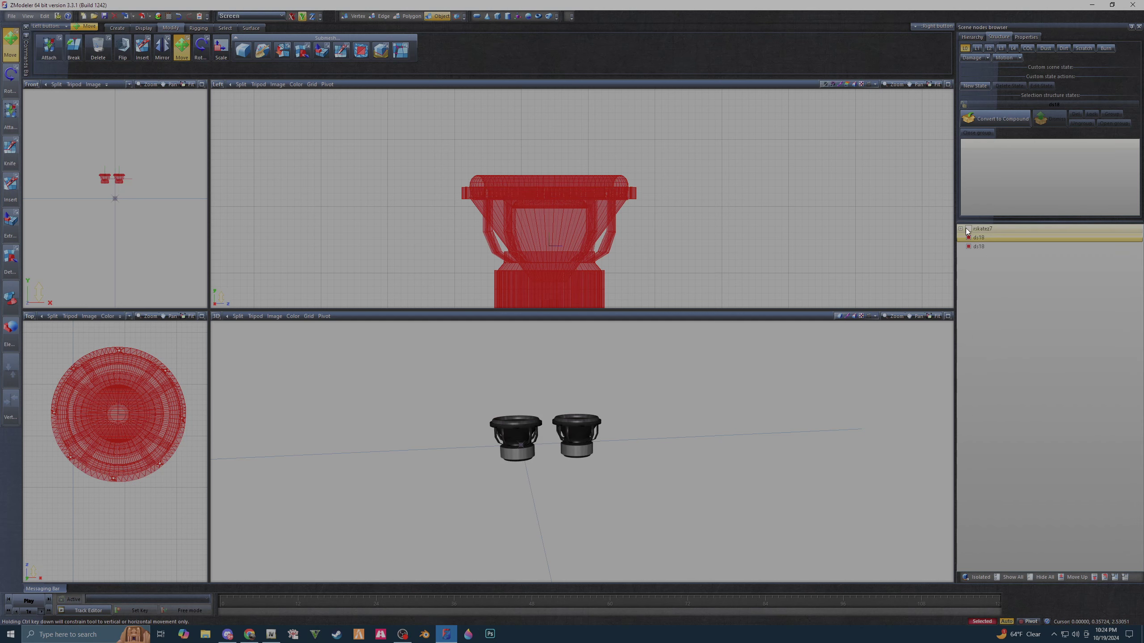
click(408, 16)
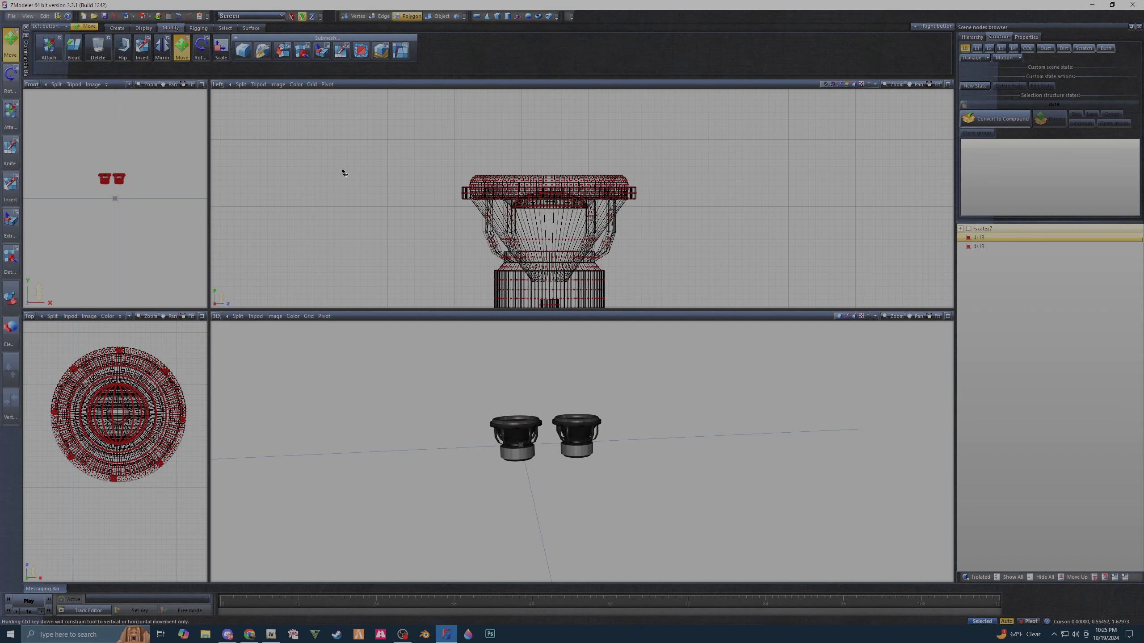
scroll(355, 173, up, 2)
scroll(315, 179, down, 3)
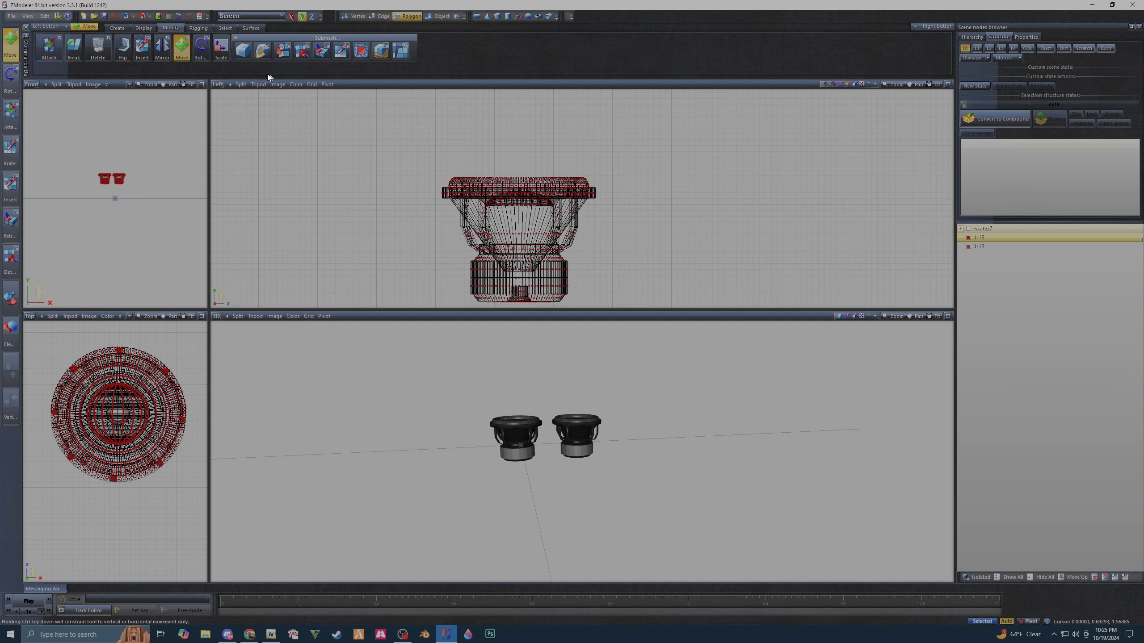
click(215, 28)
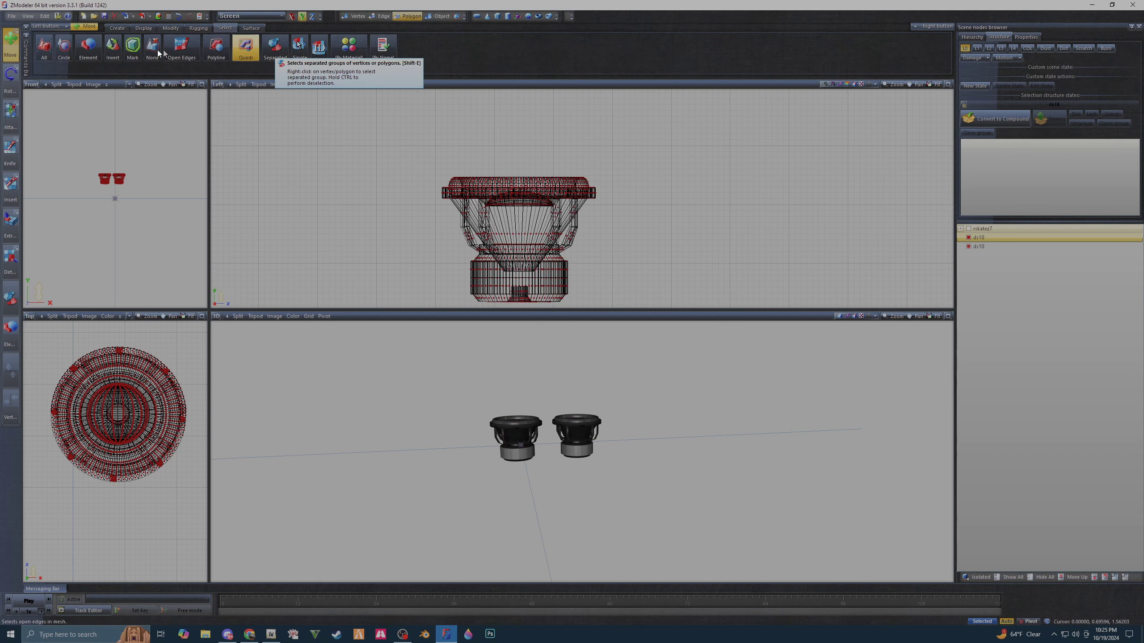
click(276, 50)
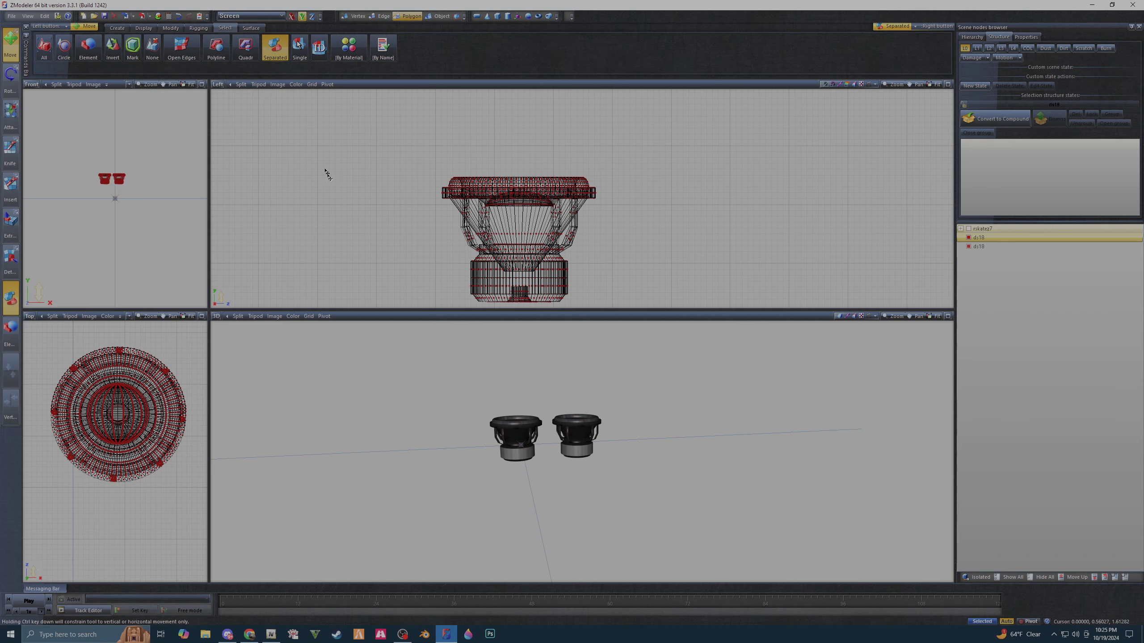
scroll(428, 192, up, 2)
scroll(428, 191, up, 2)
scroll(467, 186, up, 2)
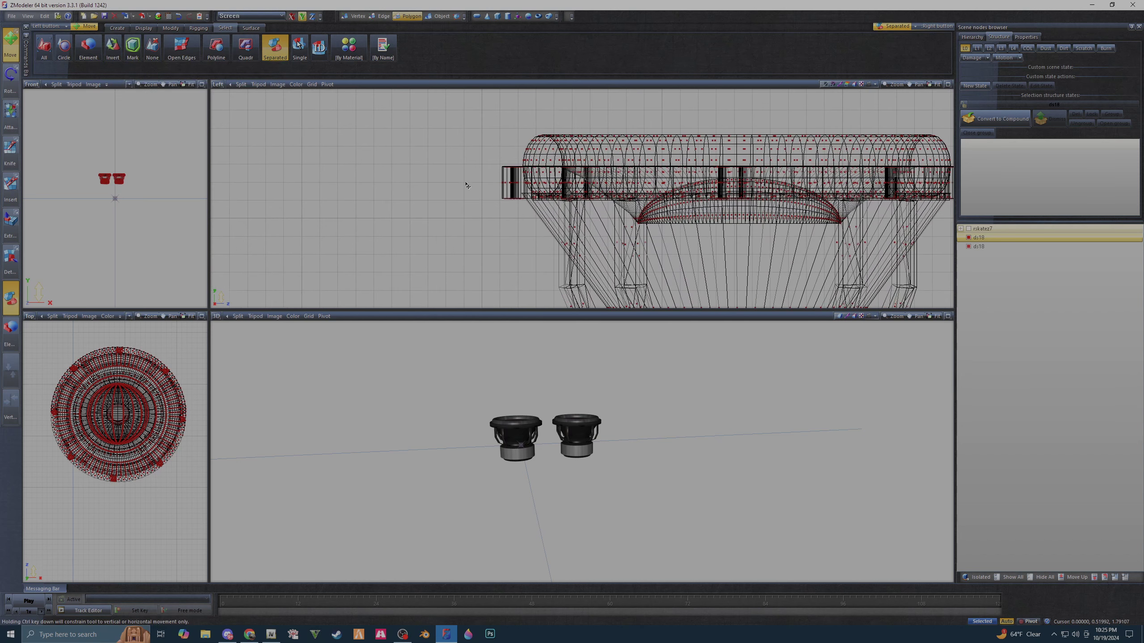
- Try selecting a polygon band on the speaker, then zoom the Top view onto its rim
click(502, 194)
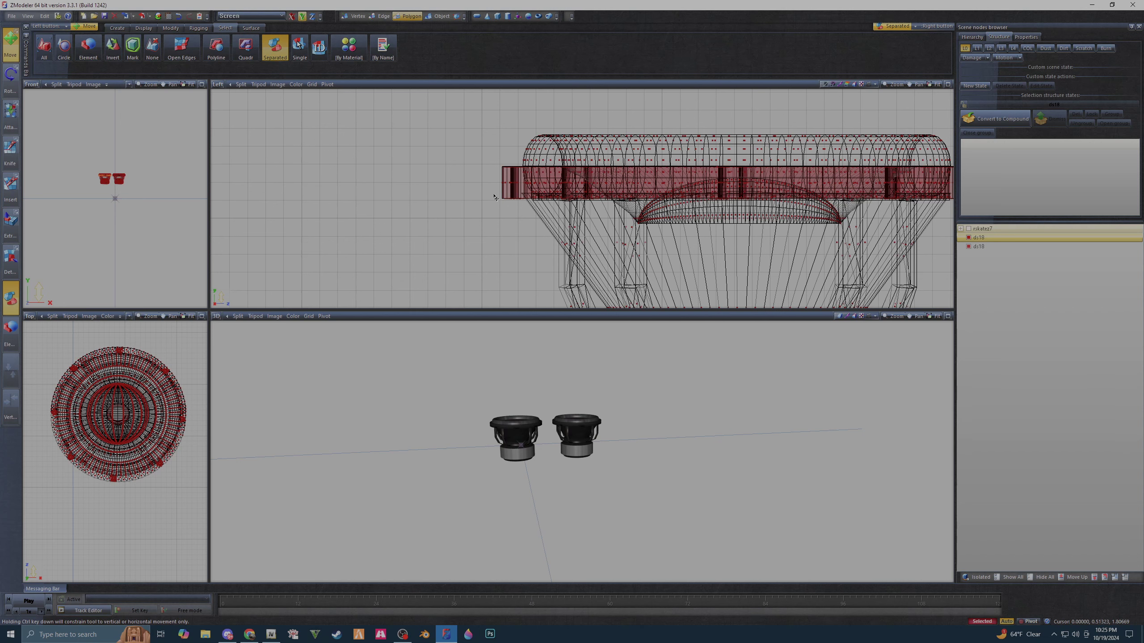
click(497, 195)
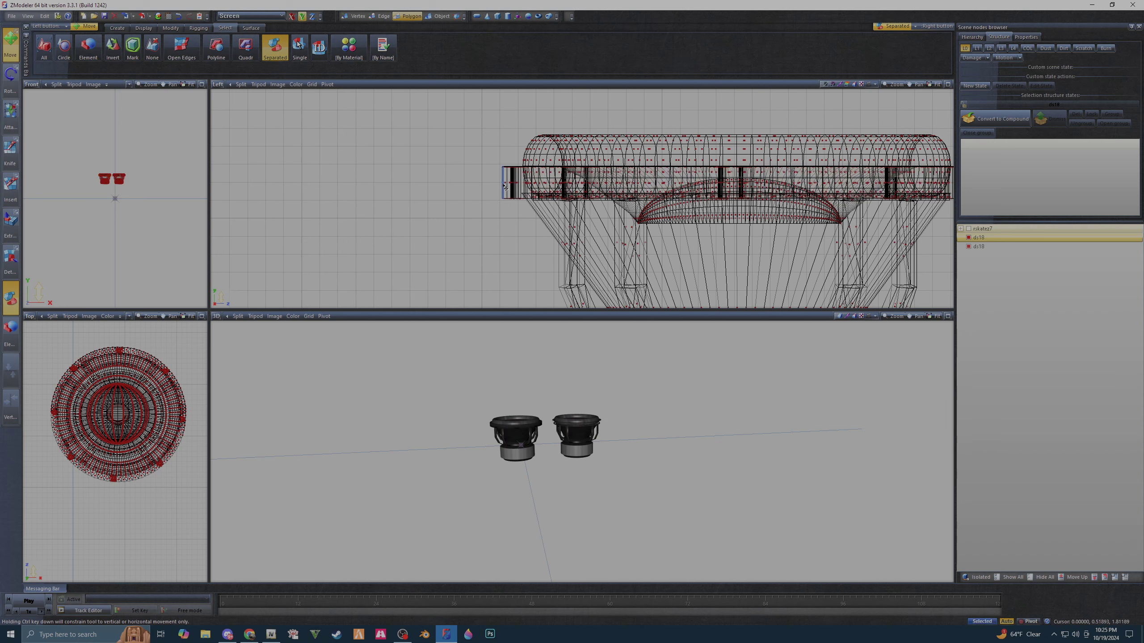
click(504, 187)
click(503, 186)
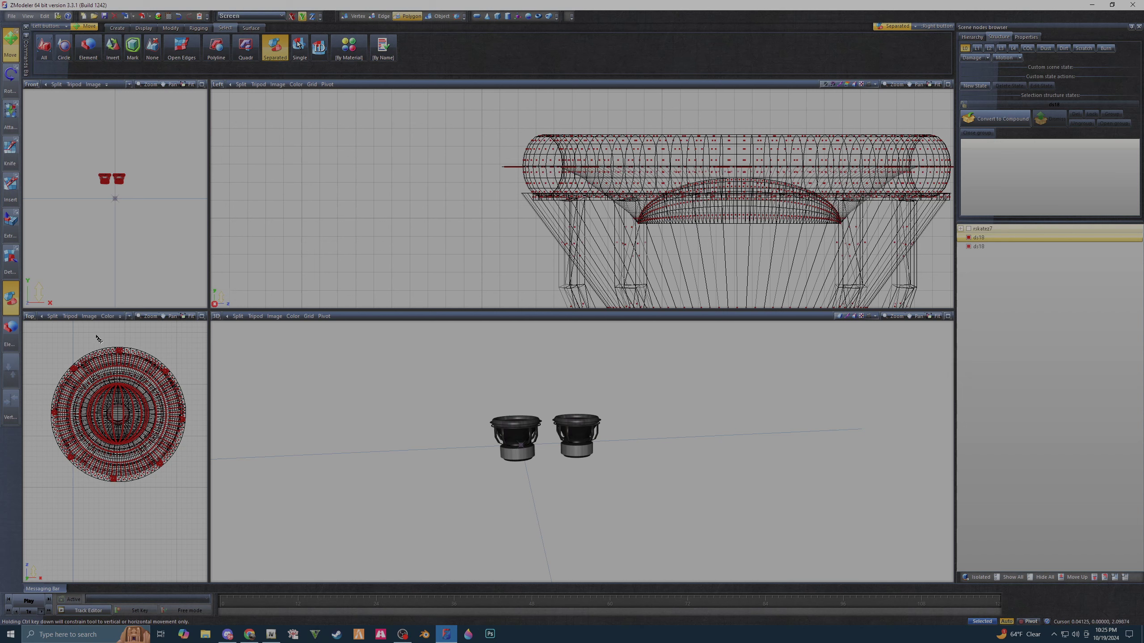
scroll(62, 339, down, 2)
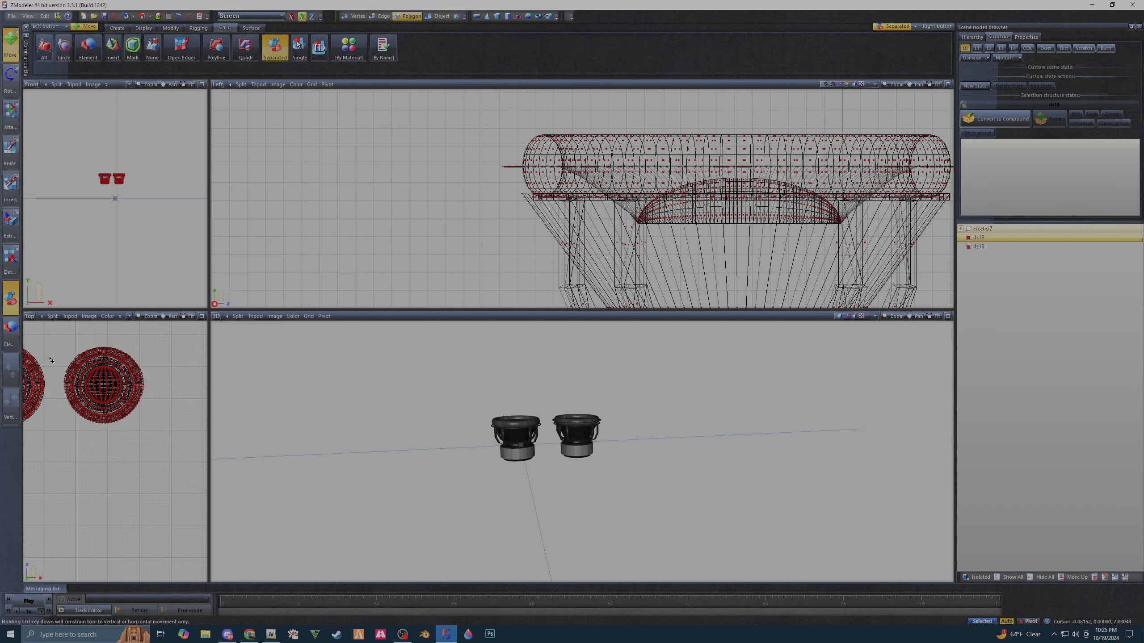
scroll(62, 340, up, 2)
scroll(43, 377, up, 2)
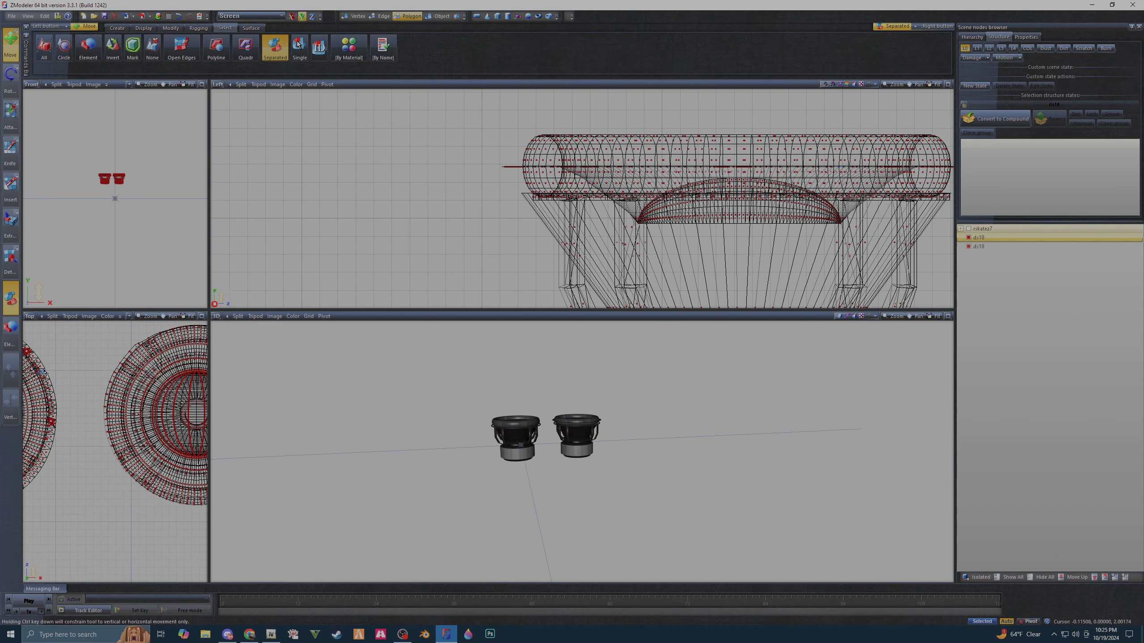
scroll(146, 340, up, 1)
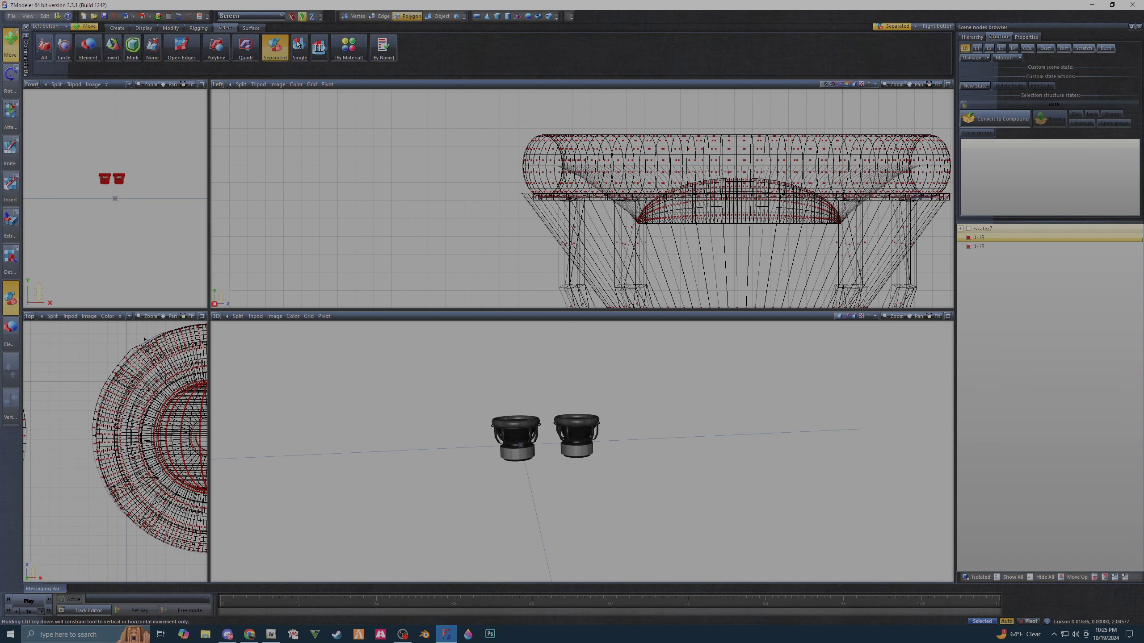
scroll(146, 341, up, 1)
scroll(123, 357, up, 1)
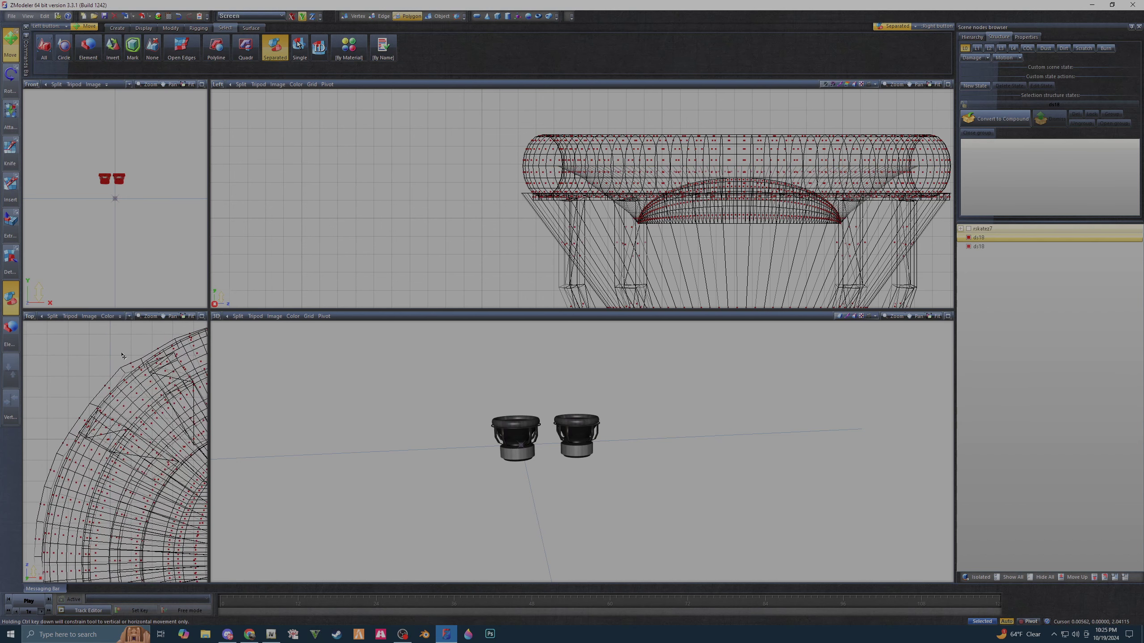
- Select the outer rim polygons of the first DS18 speaker
click(122, 362)
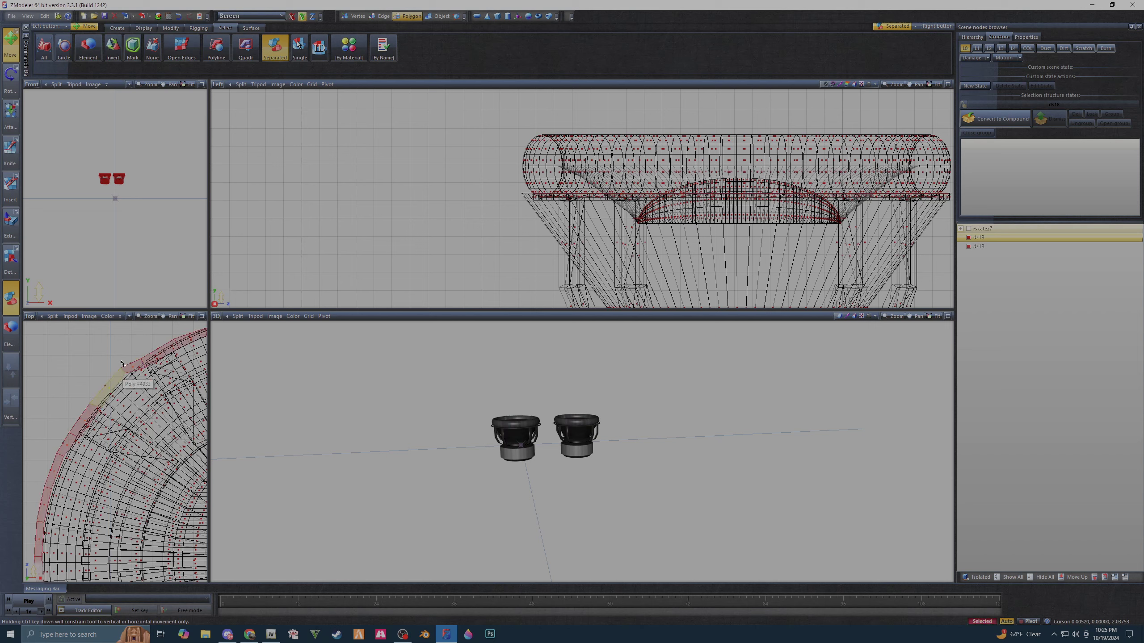
scroll(122, 363, down, 3)
scroll(121, 361, down, 2)
scroll(121, 357, down, 1)
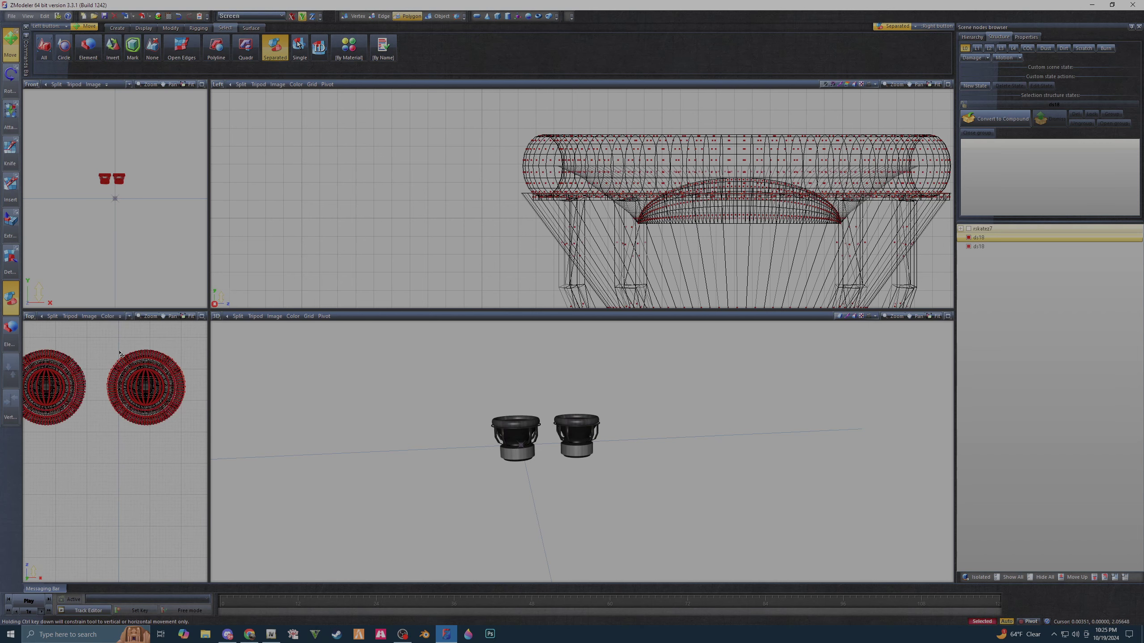
scroll(96, 400, up, 1)
scroll(91, 396, up, 1)
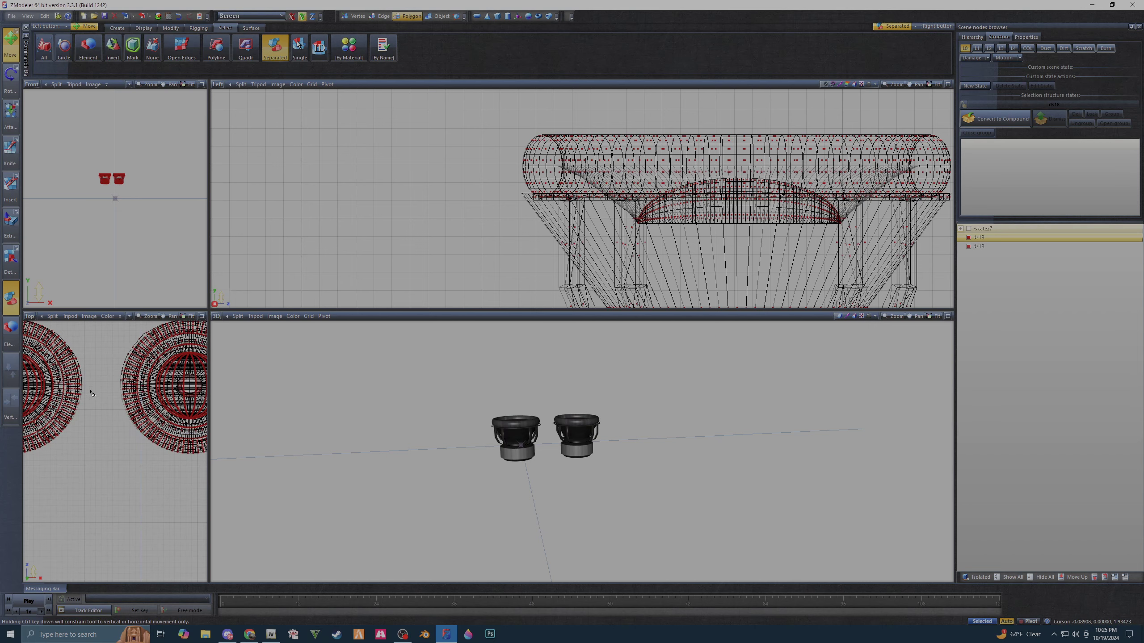
scroll(85, 391, up, 1)
scroll(81, 388, up, 1)
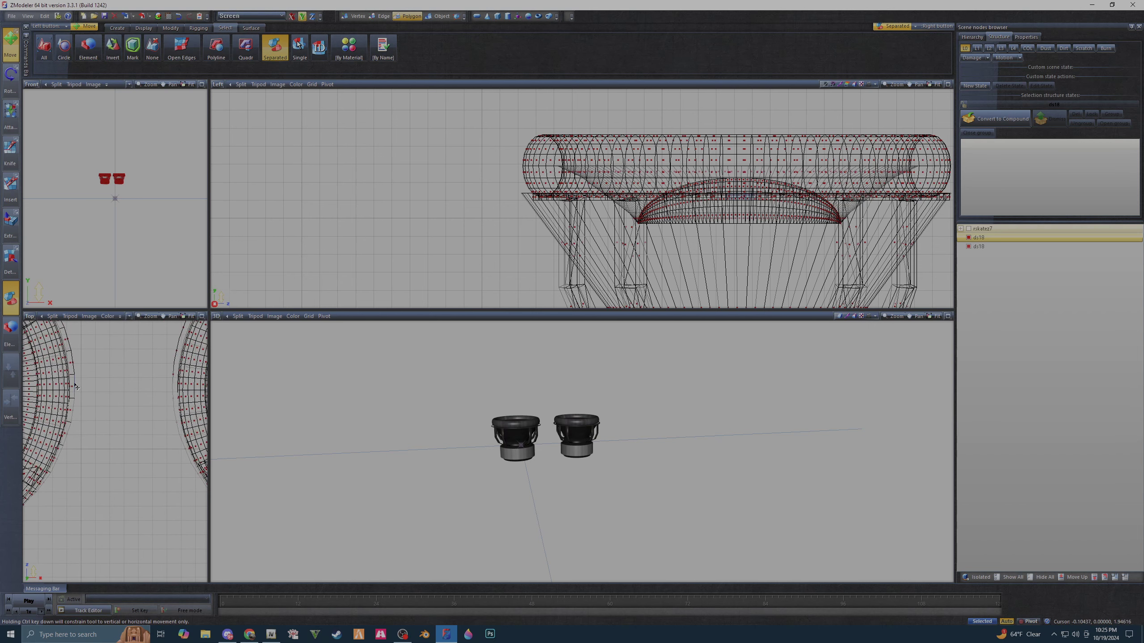
scroll(108, 396, down, 1)
scroll(113, 395, down, 2)
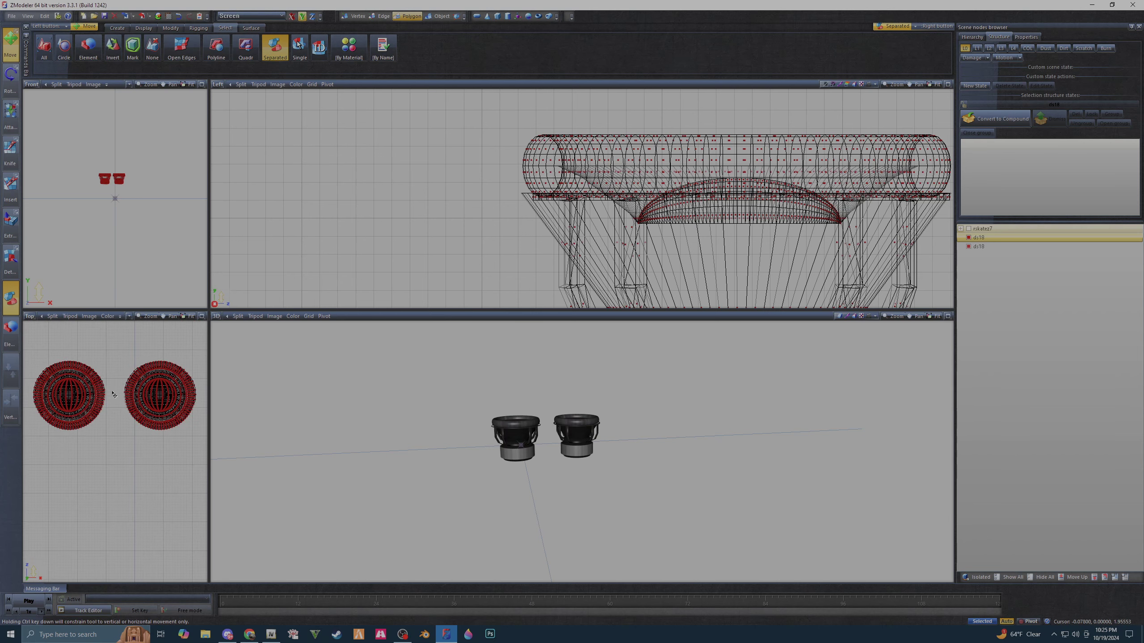
scroll(86, 379, up, 1)
scroll(50, 372, up, 1)
scroll(47, 371, up, 1)
scroll(48, 371, up, 1)
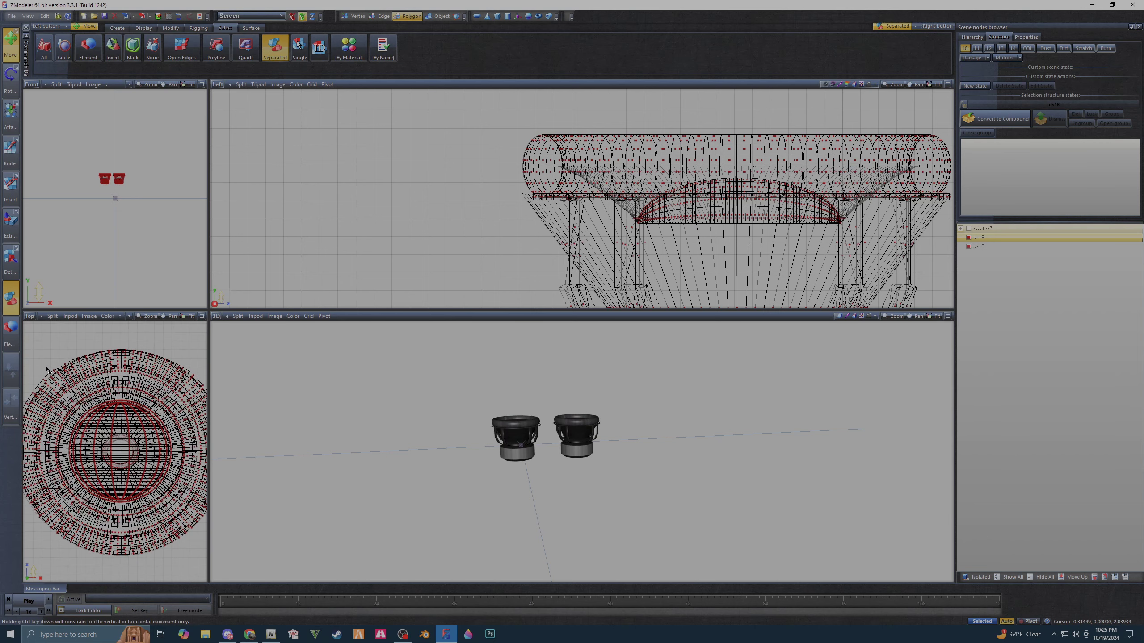
click(50, 378)
scroll(52, 373, up, 1)
scroll(53, 375, up, 1)
scroll(57, 381, up, 1)
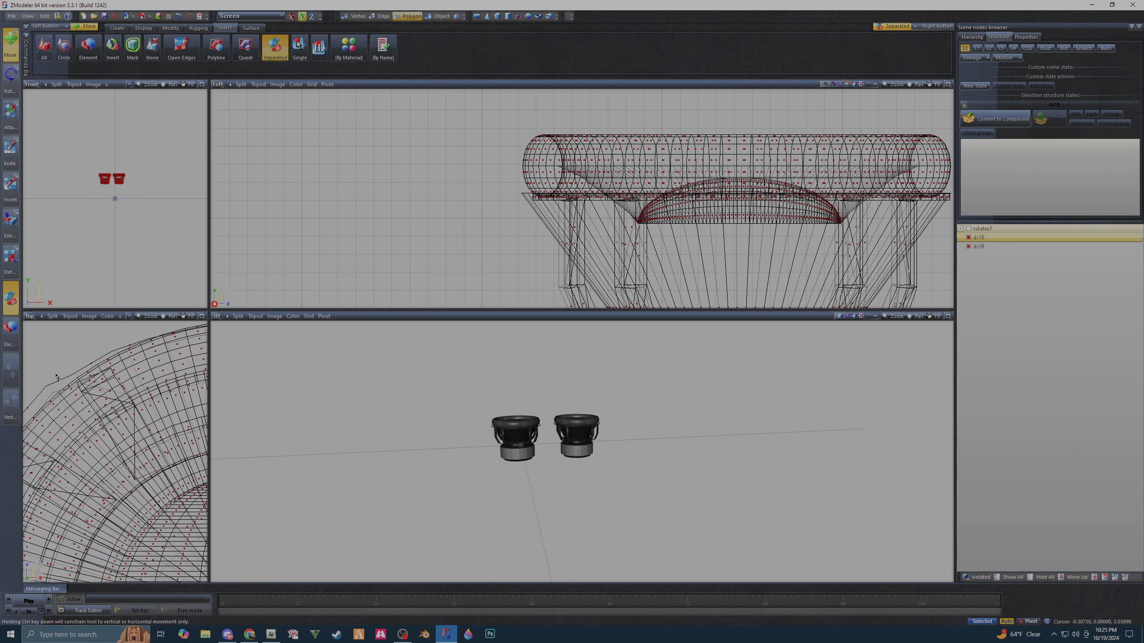
scroll(60, 386, up, 1)
- Add the other speaker's rim polygons to the selection
click(61, 386)
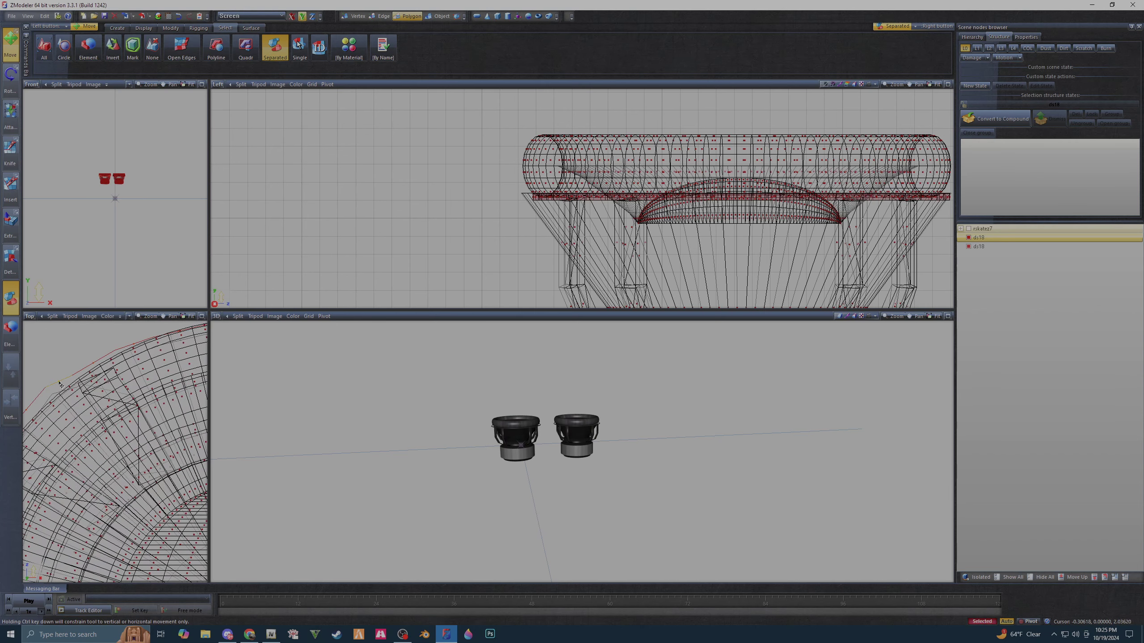
scroll(60, 383, down, 2)
scroll(58, 378, down, 2)
scroll(57, 375, down, 2)
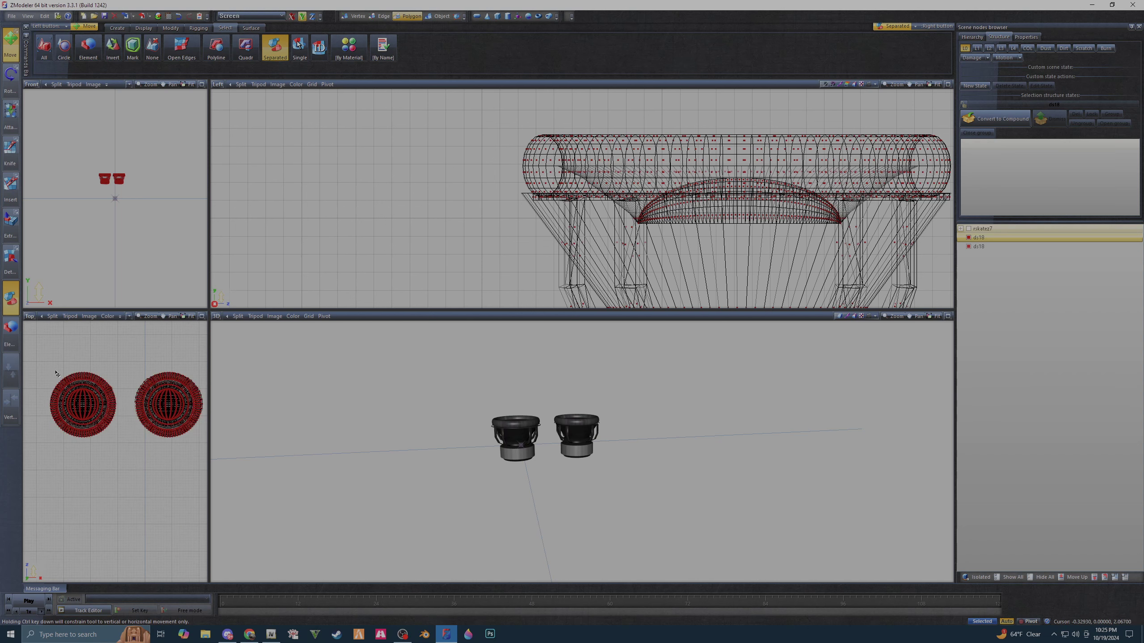
scroll(59, 375, up, 1)
scroll(72, 378, up, 1)
scroll(85, 382, up, 1)
scroll(99, 386, up, 1)
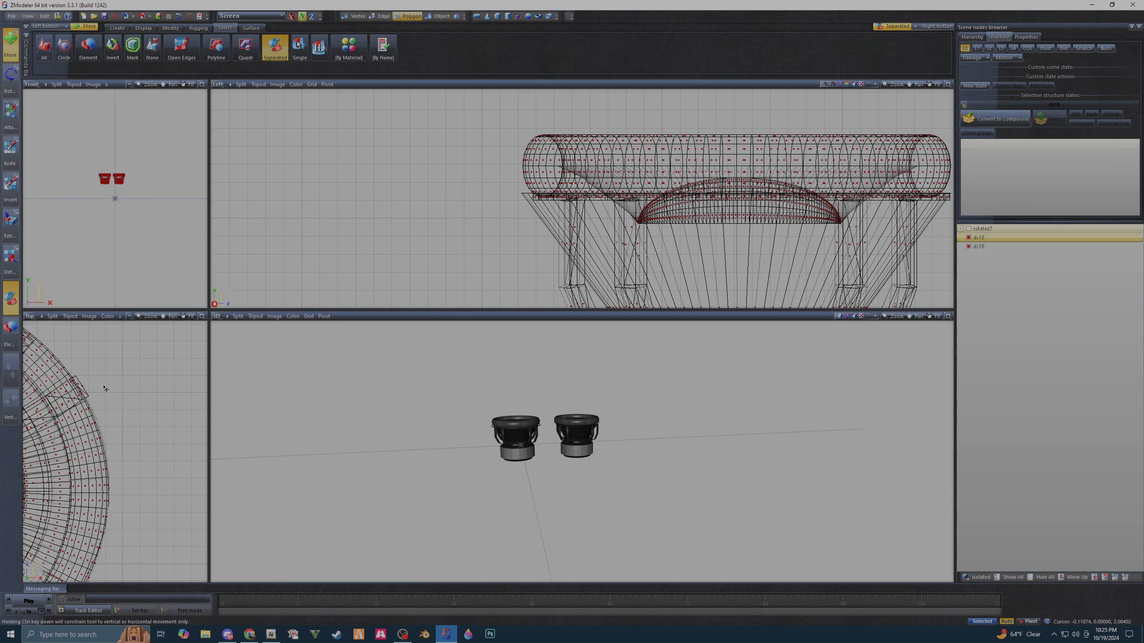
scroll(95, 390, up, 1)
scroll(83, 389, up, 1)
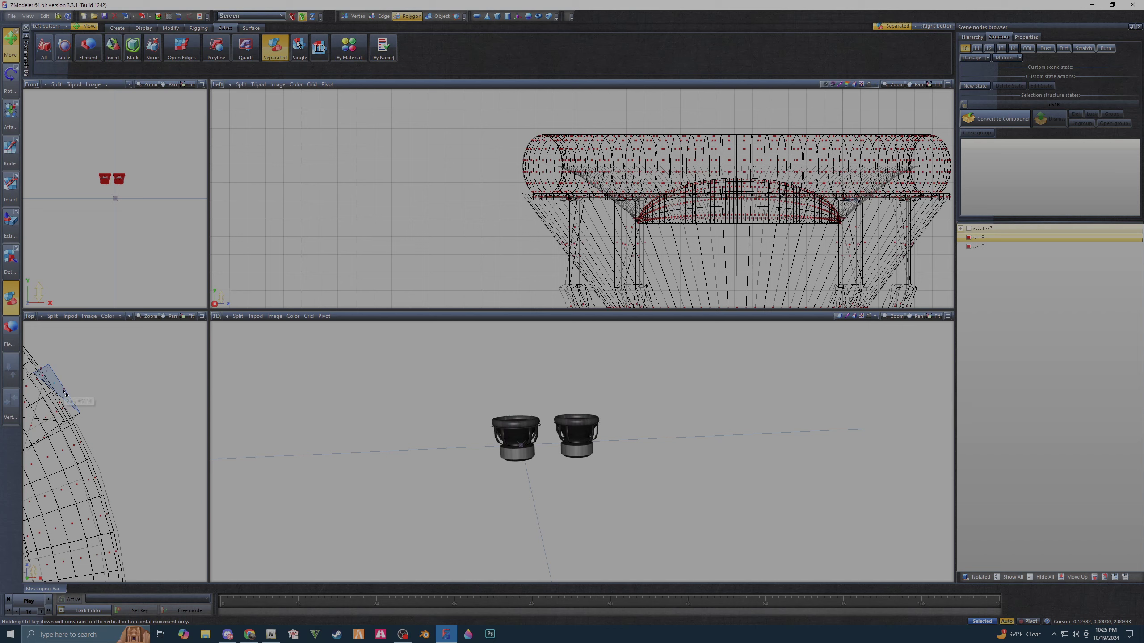
click(66, 395)
- Zoom in and select the speakers' top cylinder polygons
scroll(90, 389, down, 1)
scroll(99, 386, down, 2)
scroll(101, 381, down, 2)
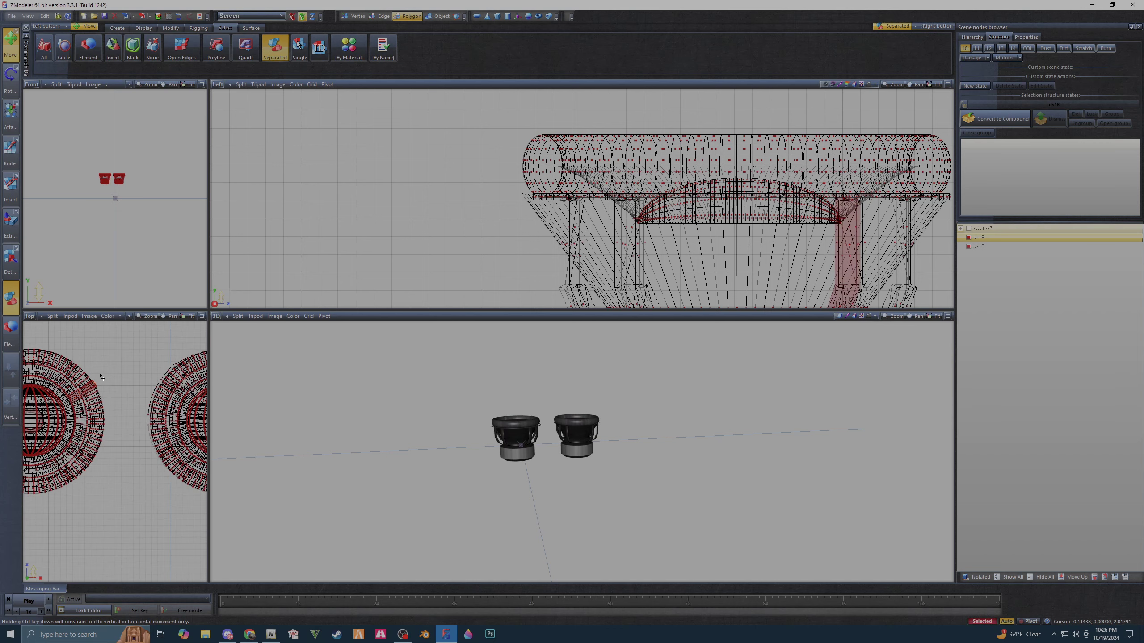
scroll(102, 376, down, 2)
scroll(104, 363, down, 1)
scroll(104, 353, down, 1)
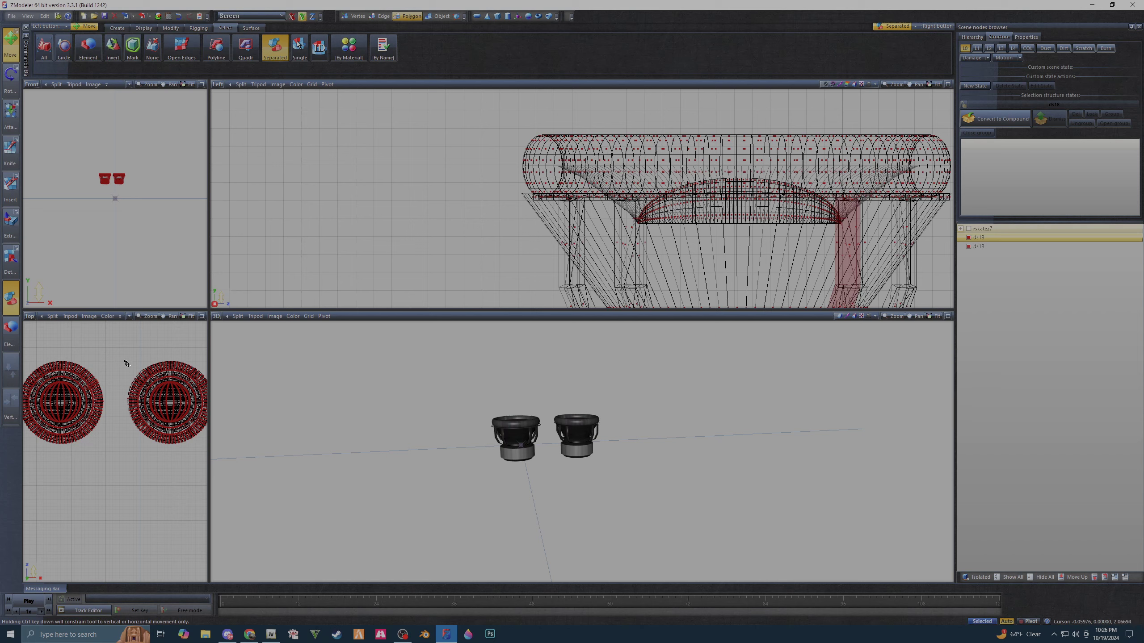
scroll(128, 365, up, 1)
scroll(133, 367, up, 2)
scroll(141, 374, up, 2)
scroll(151, 383, up, 2)
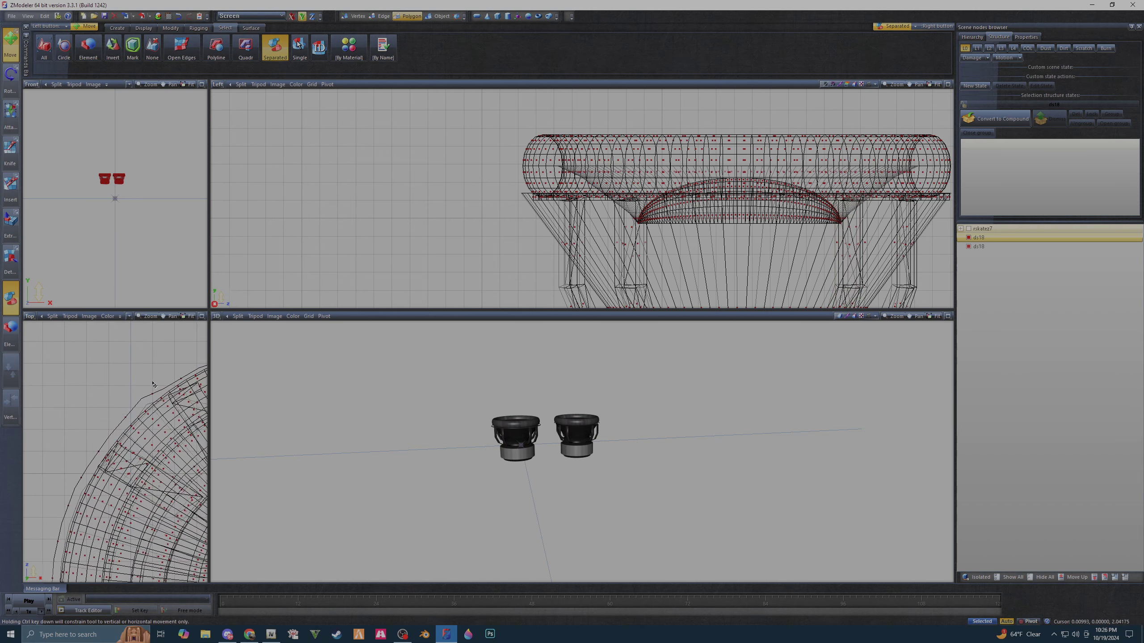
scroll(153, 386, up, 1)
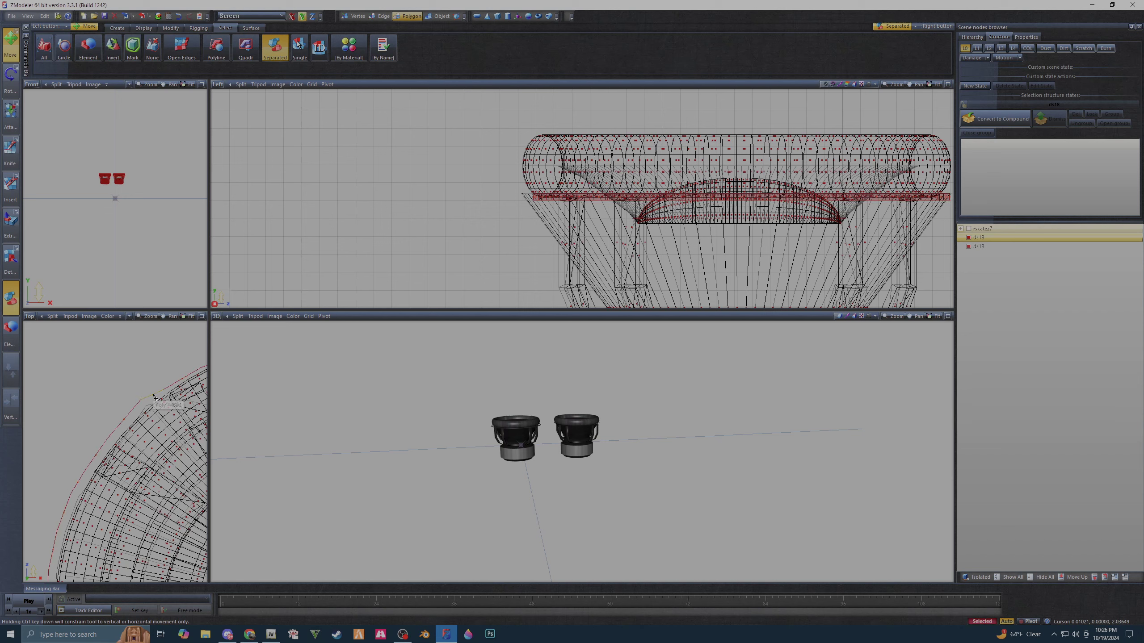
scroll(135, 378, down, 2)
scroll(113, 357, down, 2)
scroll(113, 357, down, 2)
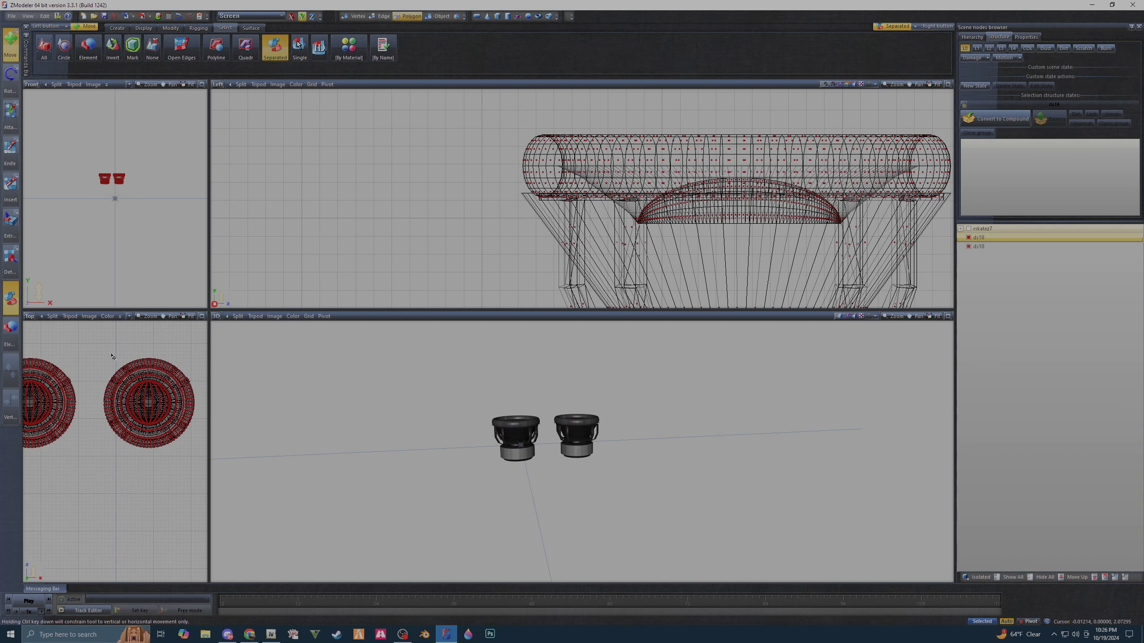
scroll(112, 357, down, 2)
scroll(111, 356, down, 2)
scroll(135, 180, up, 2)
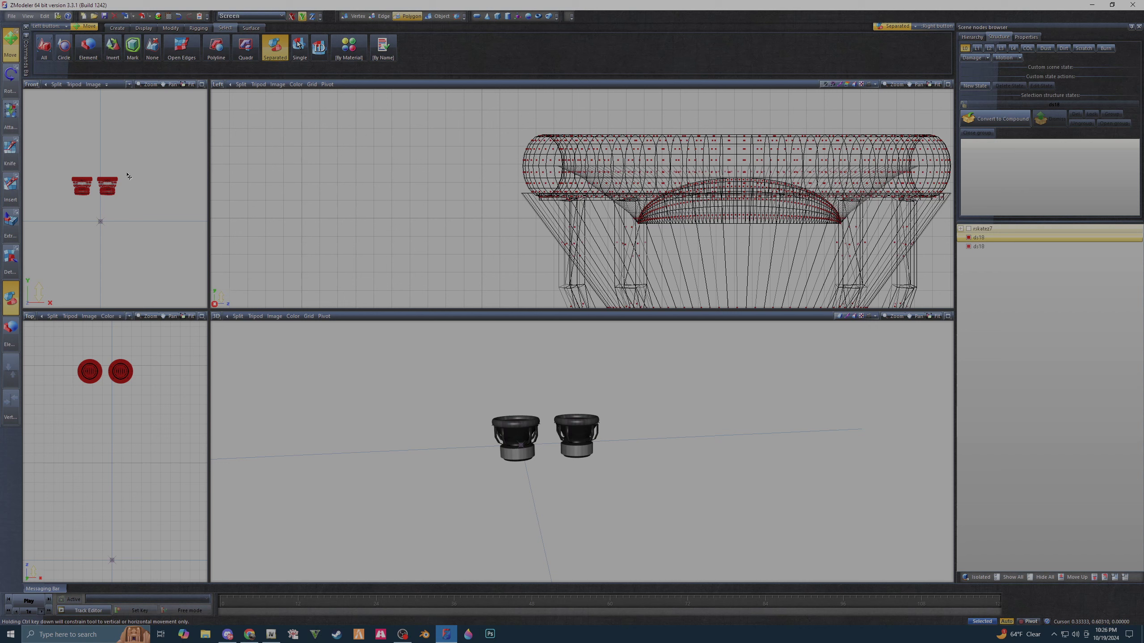
scroll(122, 179, up, 2)
scroll(113, 178, up, 2)
scroll(108, 175, up, 2)
scroll(107, 175, up, 2)
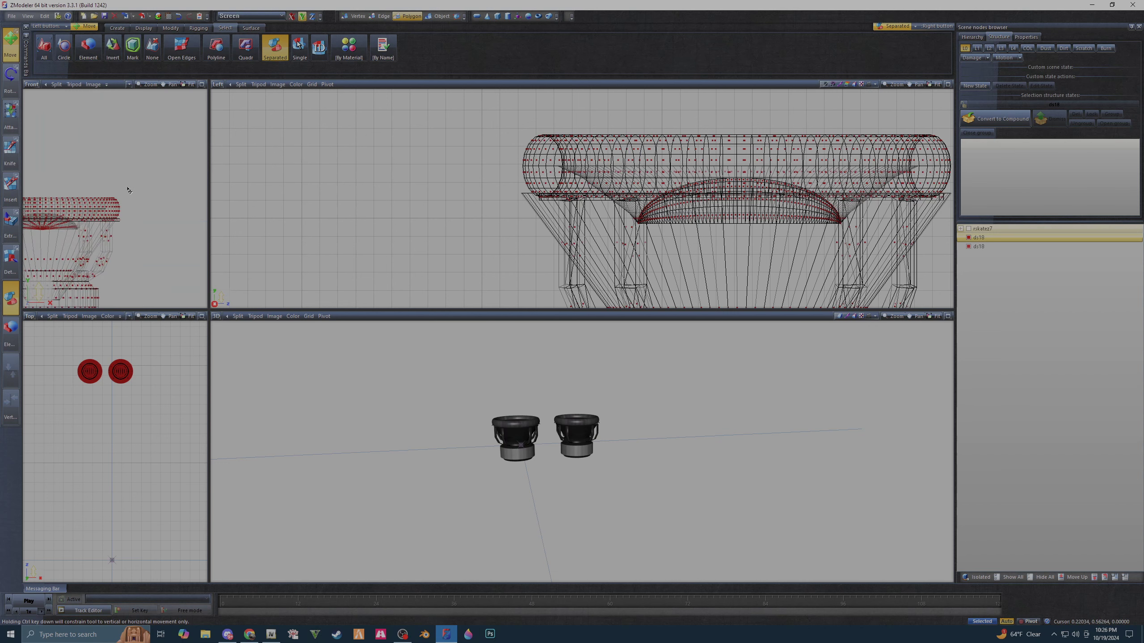
scroll(111, 173, up, 1)
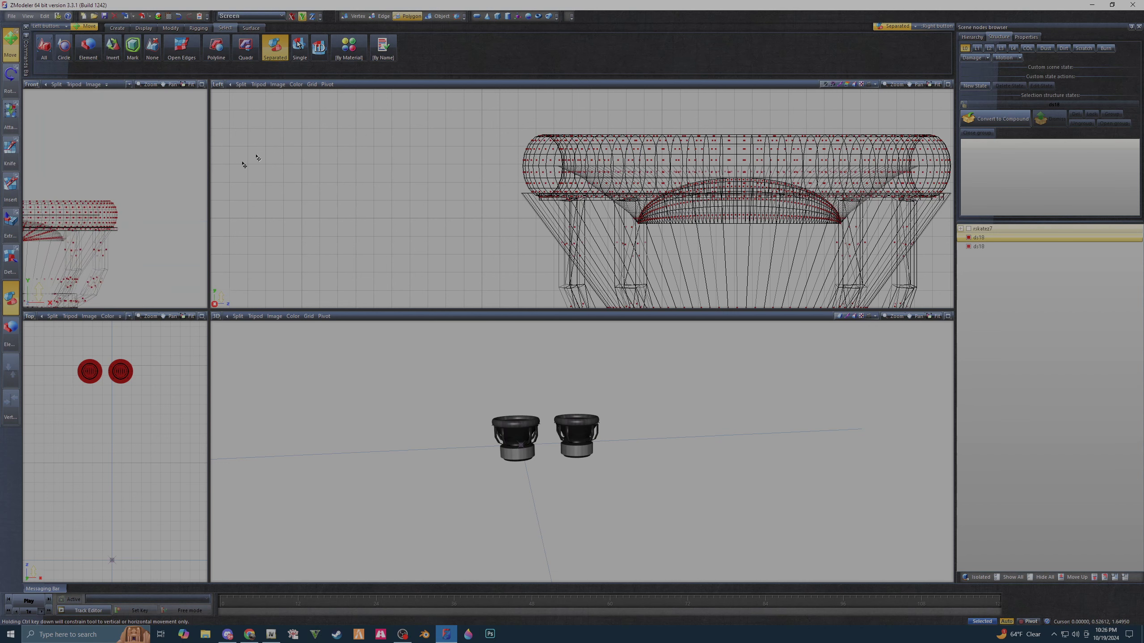
click(570, 155)
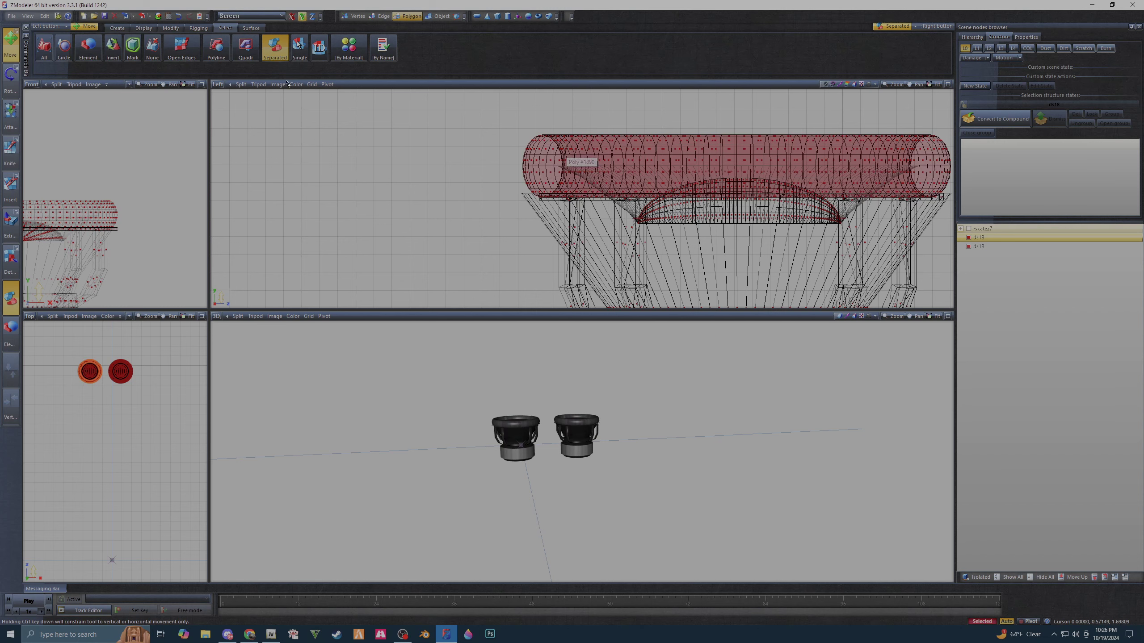
click(143, 28)
- Disable the top cylinder and the remaining rim polygons of both speakers
click(49, 48)
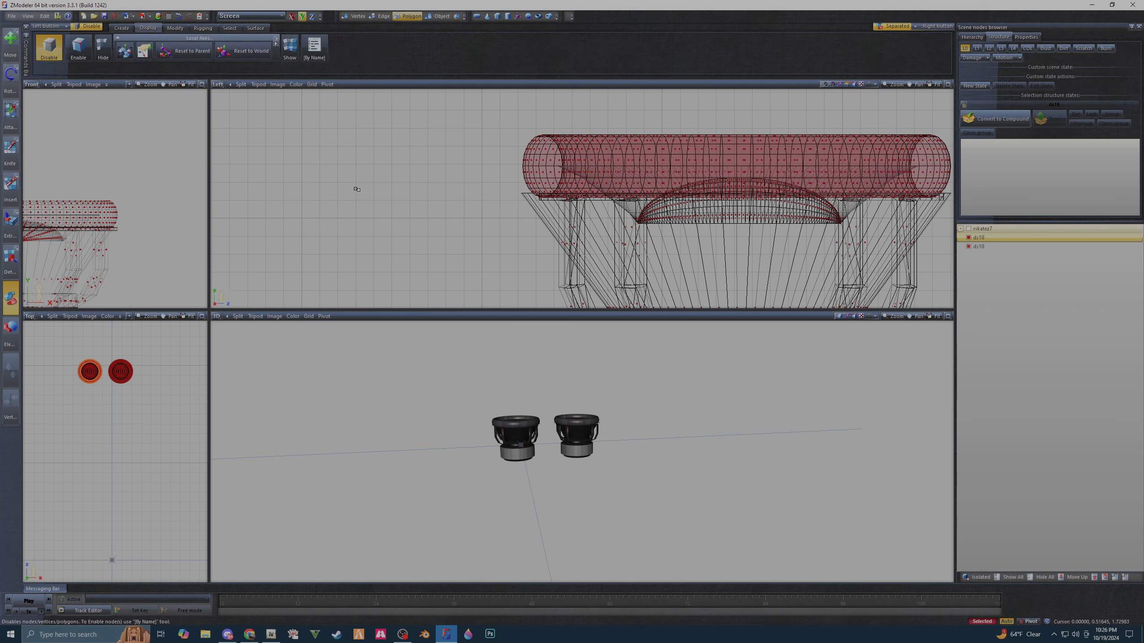
click(521, 190)
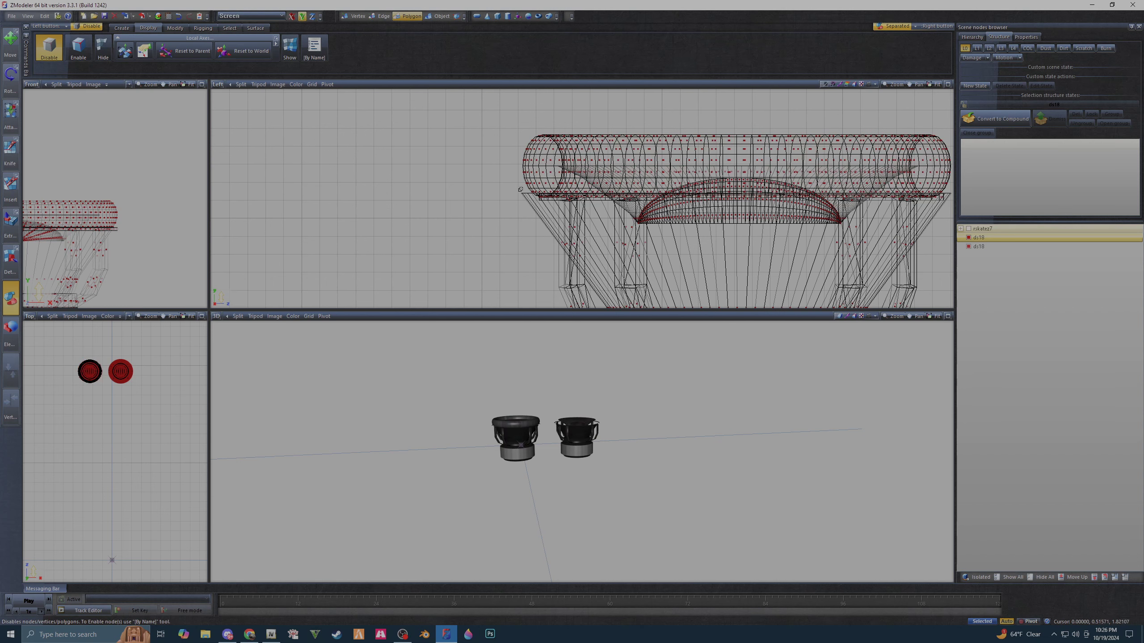
click(549, 155)
click(509, 151)
click(552, 155)
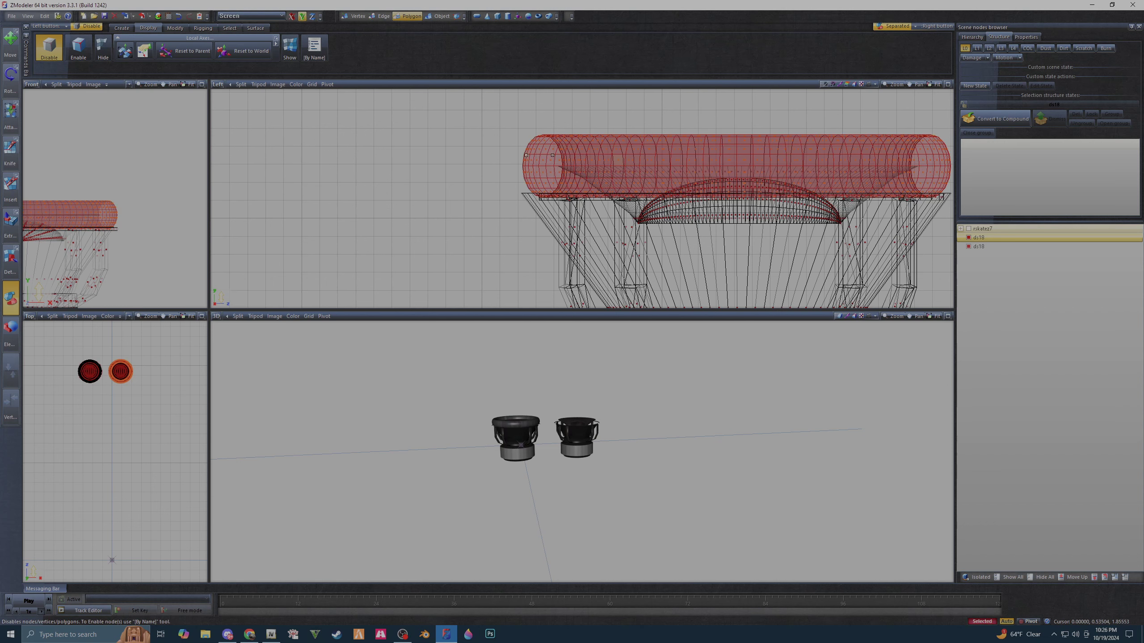
click(464, 158)
click(623, 175)
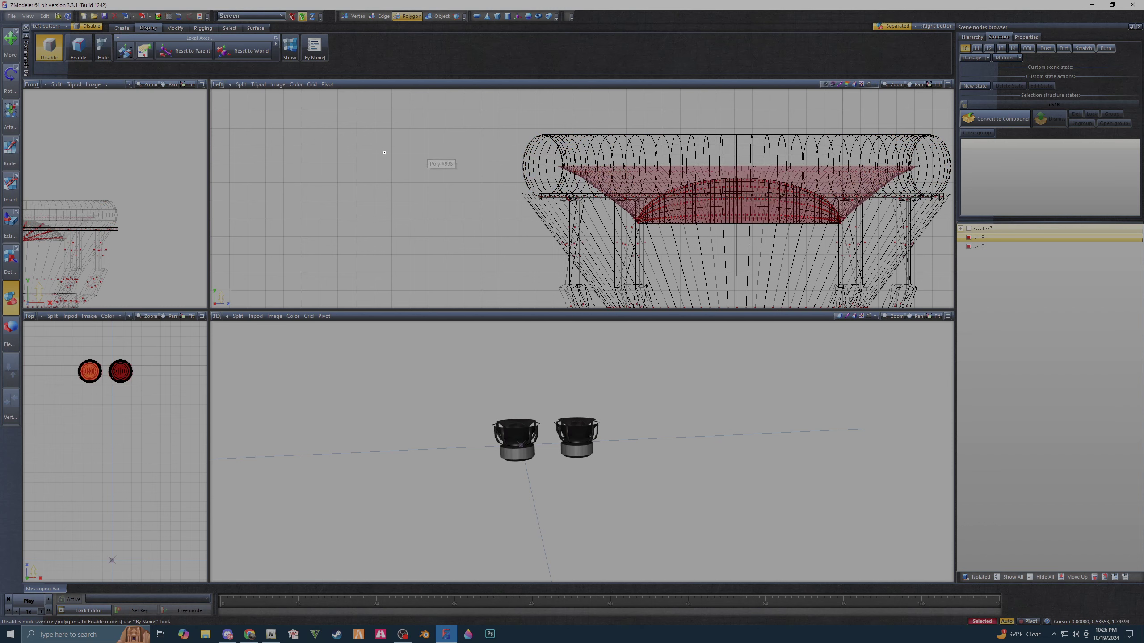
click(703, 174)
click(592, 177)
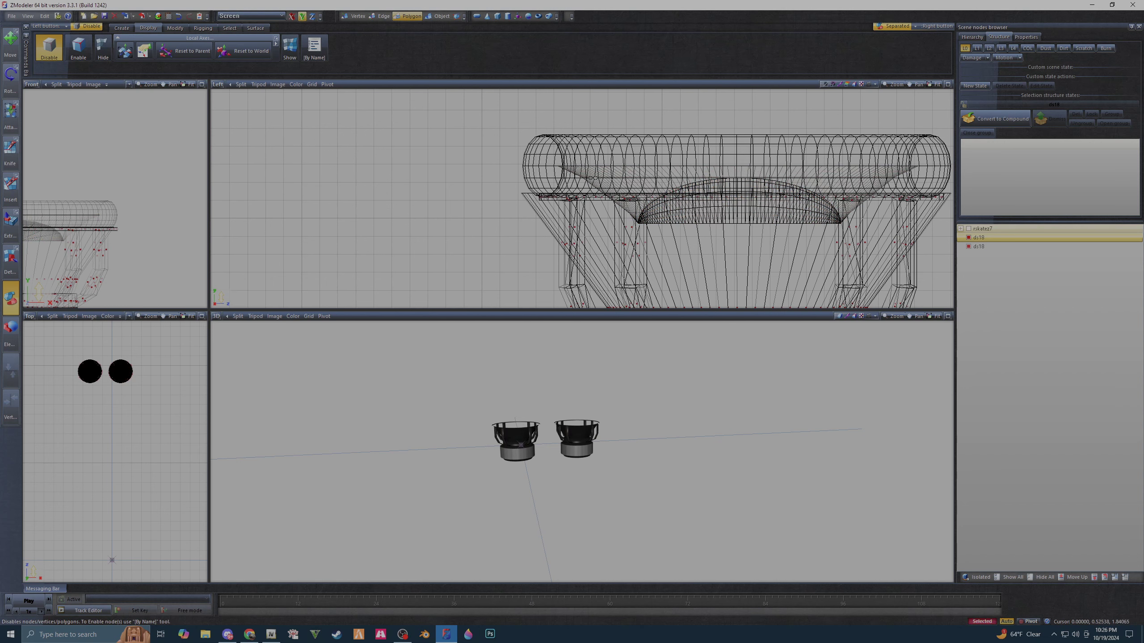
- Orbit around the speakers and disable both speaker cones
mouse_move(550, 388)
middle_down()
mouse_move(643, 530)
mouse_move(605, 559)
middle_up()
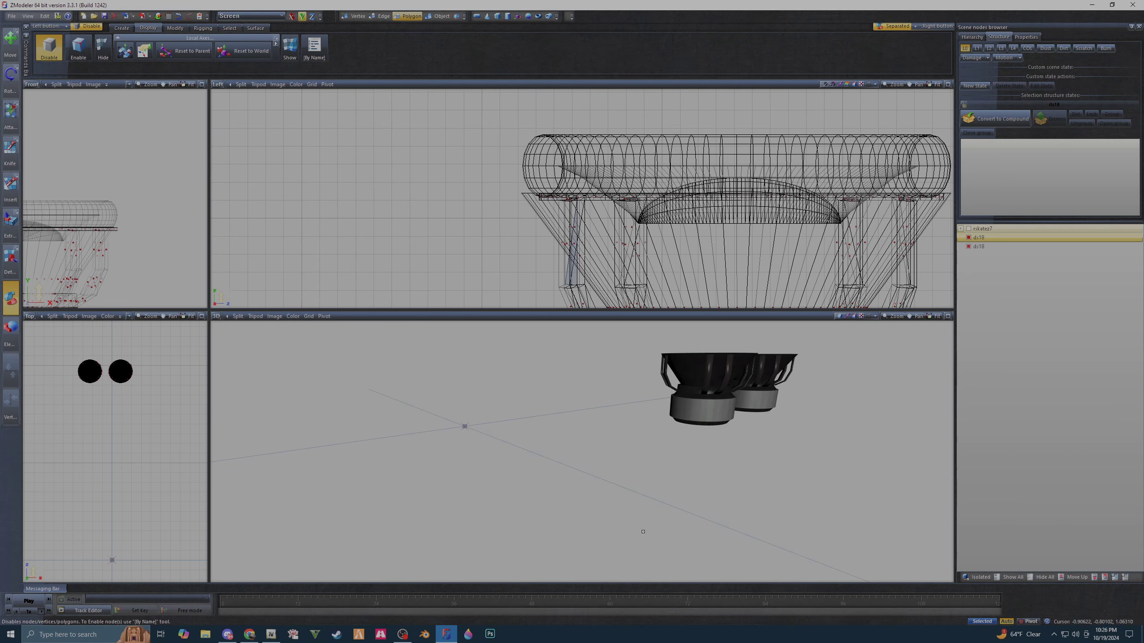
scroll(409, 143, down, 3)
scroll(678, 269, up, 2)
scroll(678, 270, up, 2)
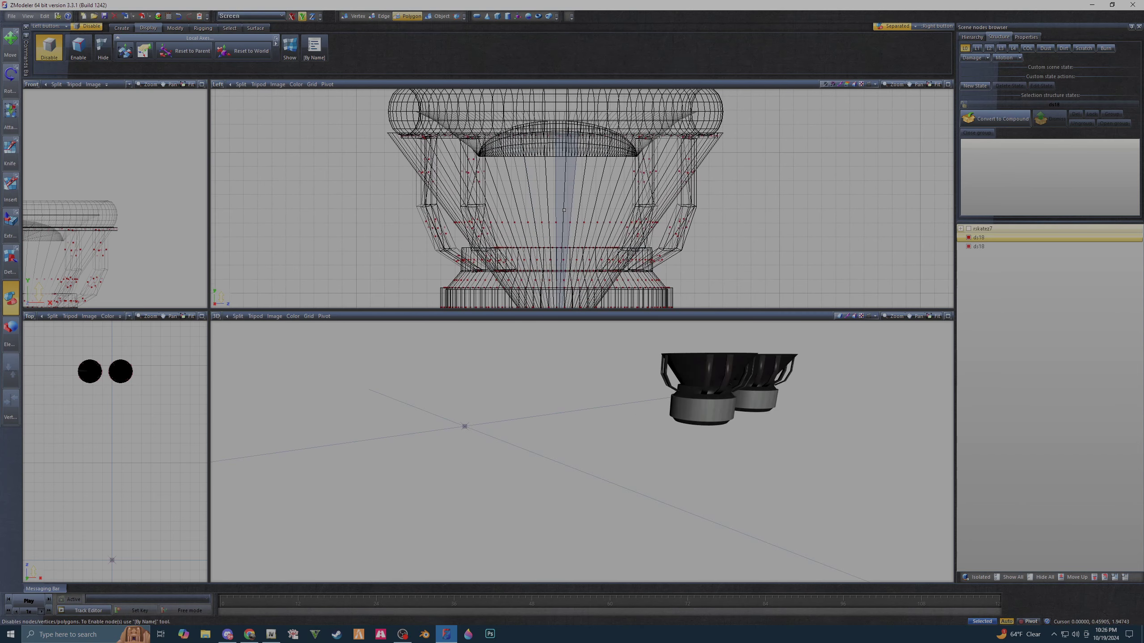
click(558, 211)
click(605, 196)
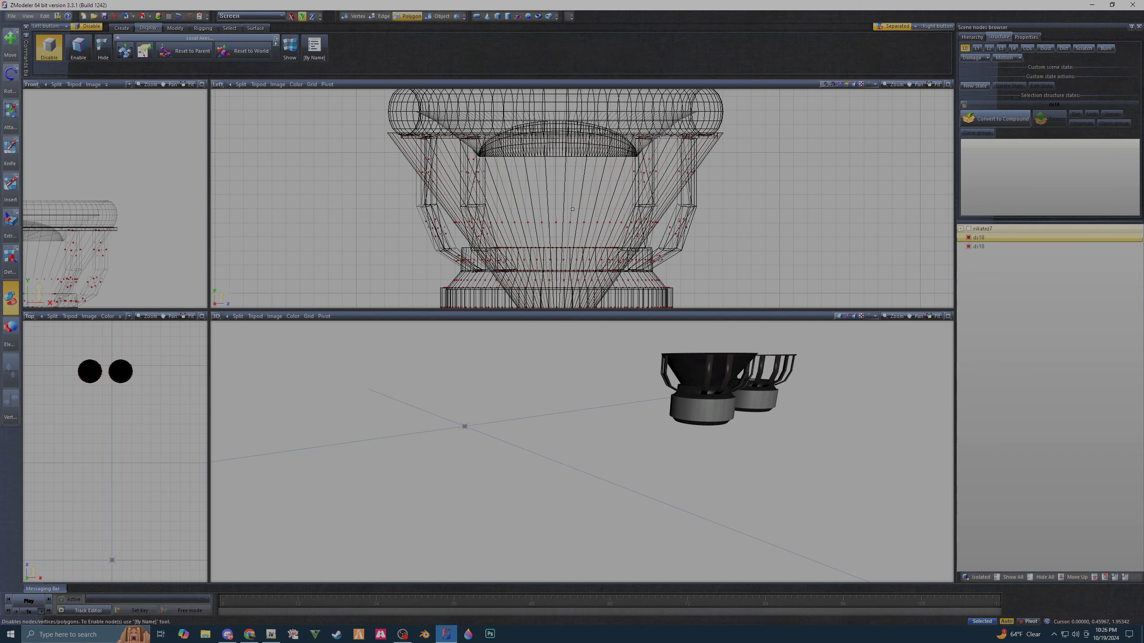
click(605, 197)
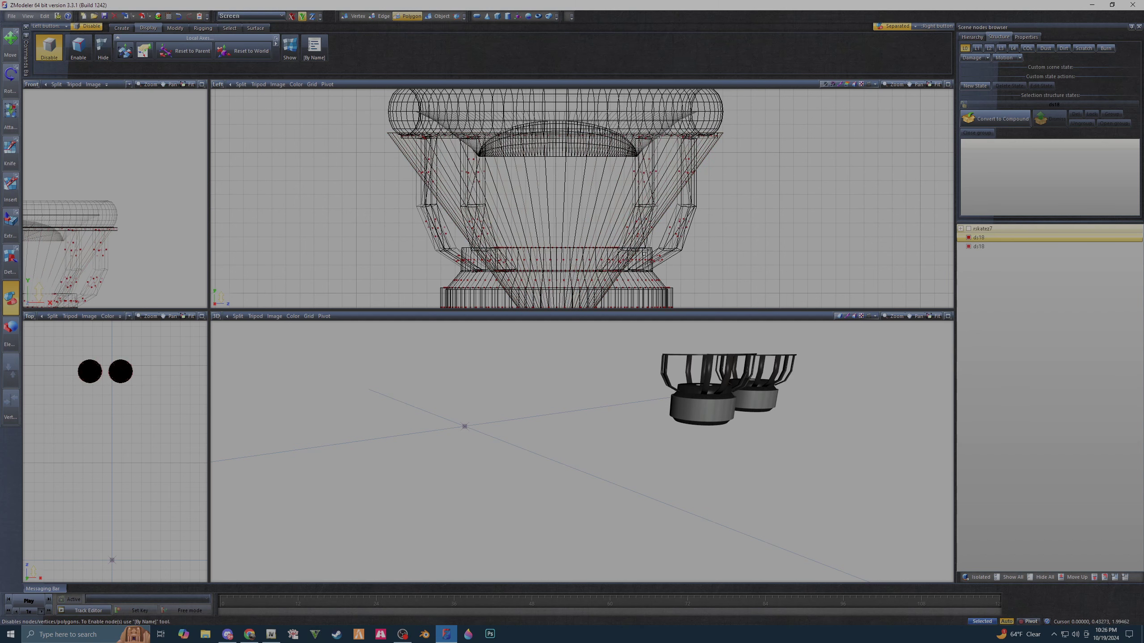
- Show all disabled polygons again and re-enable the hidden speaker cones
scroll(341, 212, down, 2)
scroll(341, 212, down, 2)
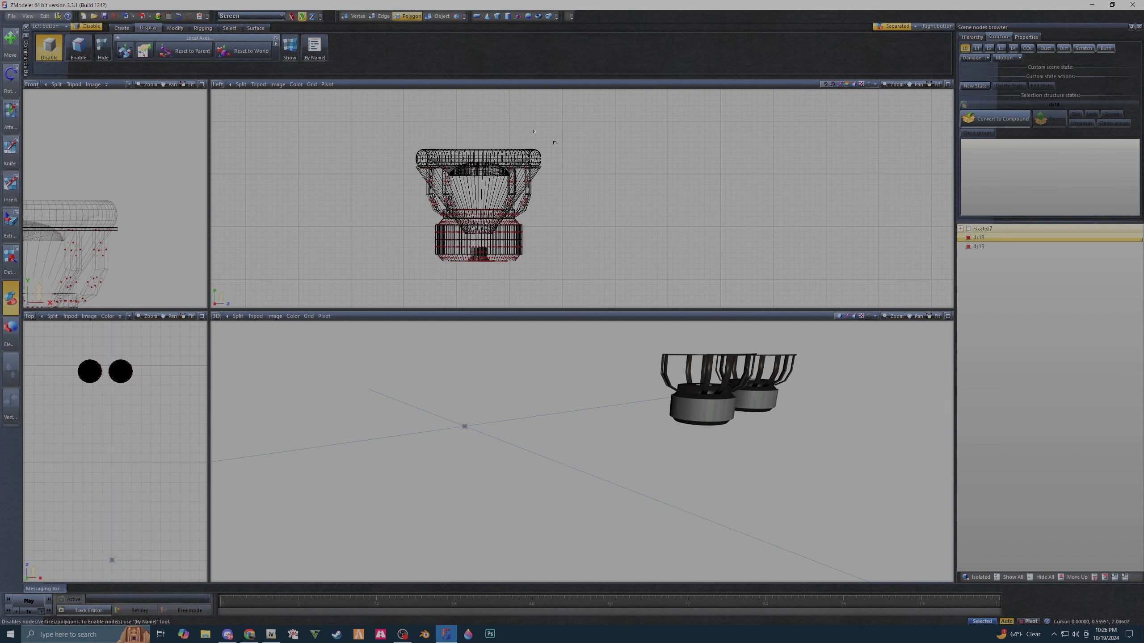
click(290, 52)
click(789, 246)
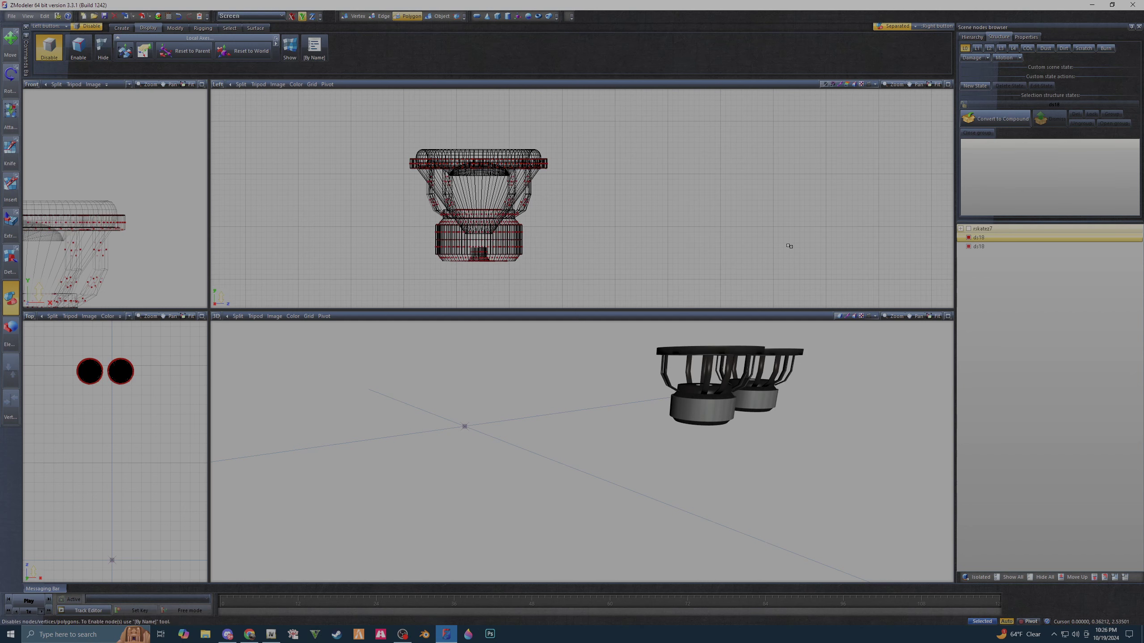
click(84, 55)
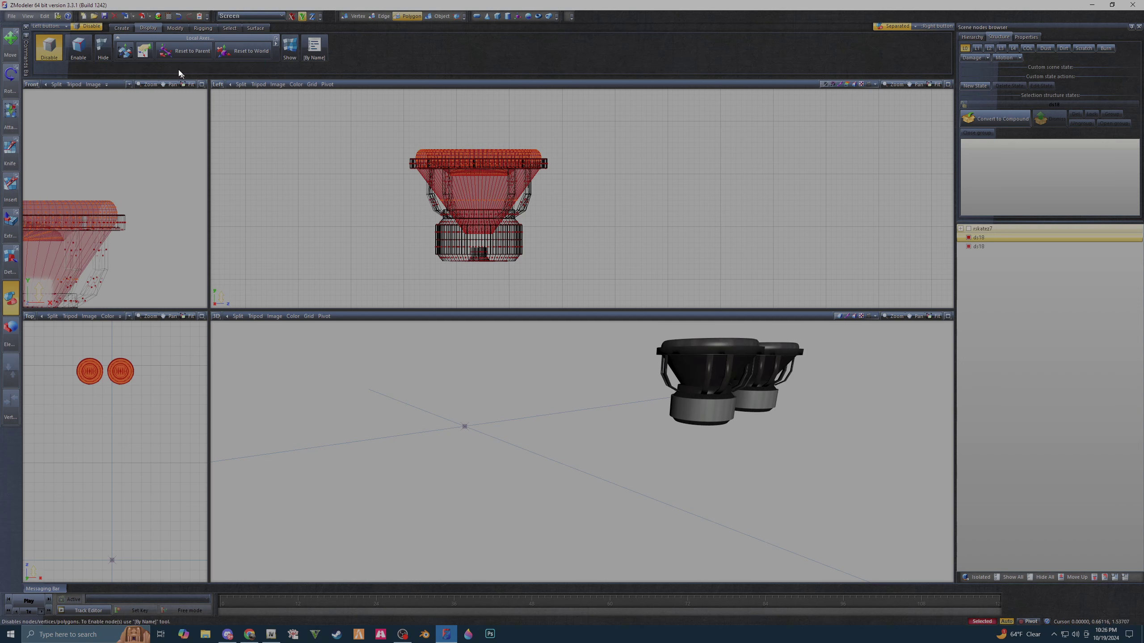
click(175, 28)
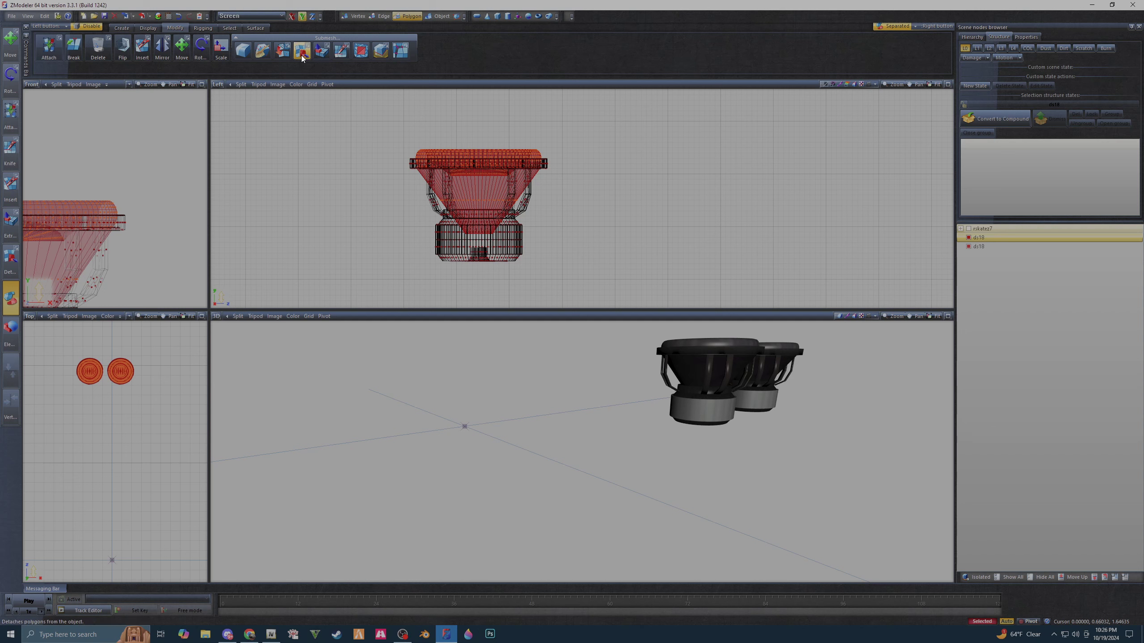
- Detach the selected cone polygons into a new object named ds18_shake
click(306, 50)
click(309, 45)
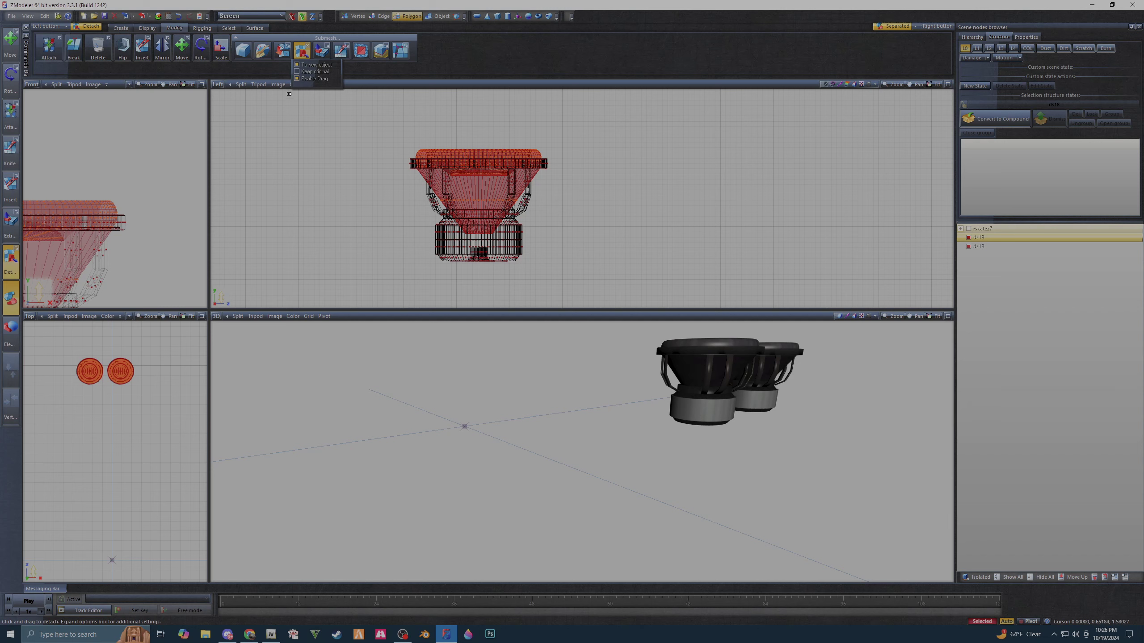
click(464, 202)
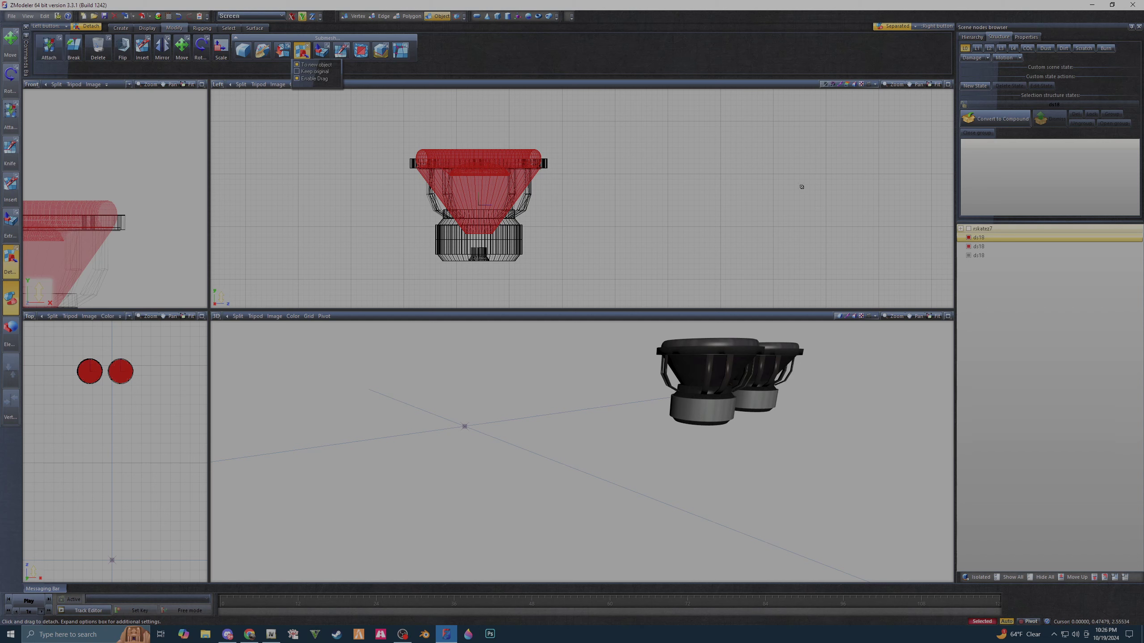
double_click(995, 256)
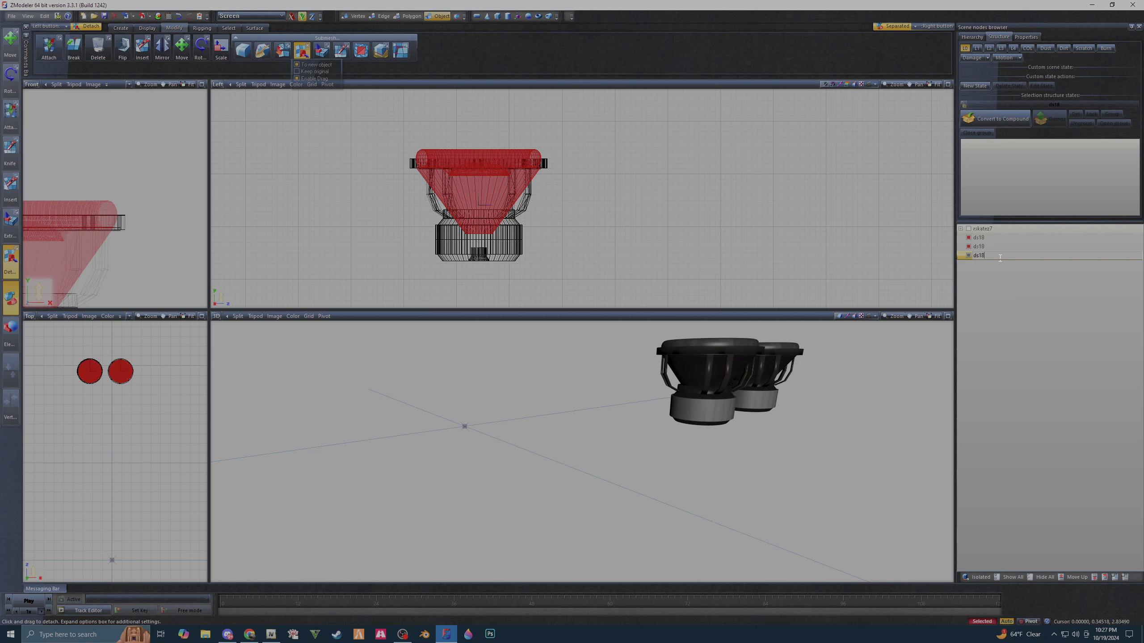
text(_)
key(Return)
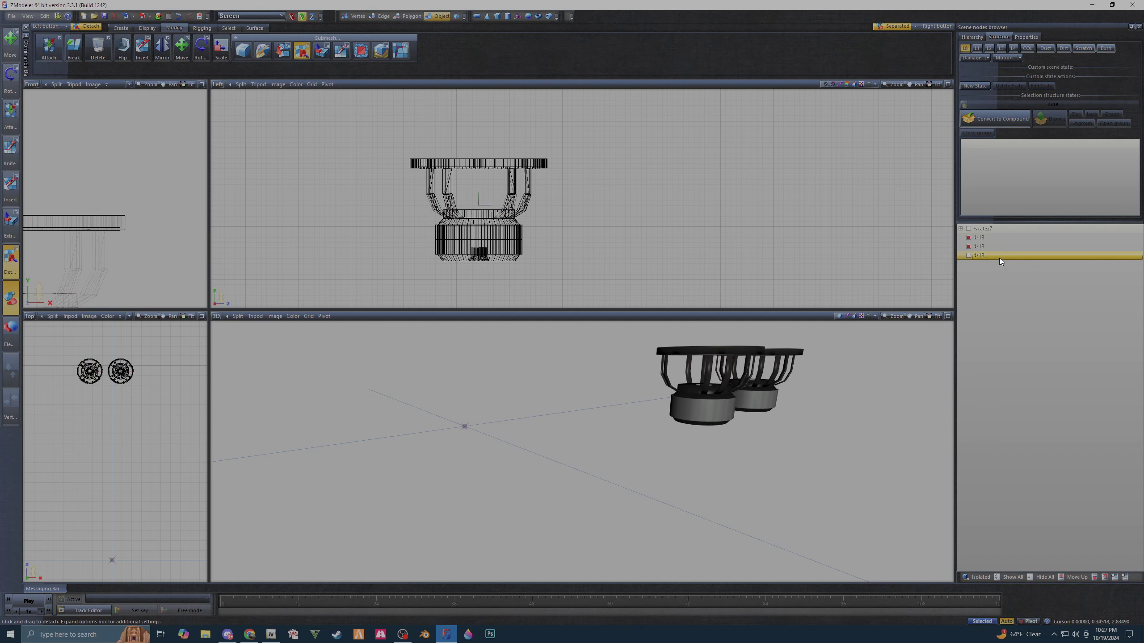
double_click(993, 257)
text(_shake)
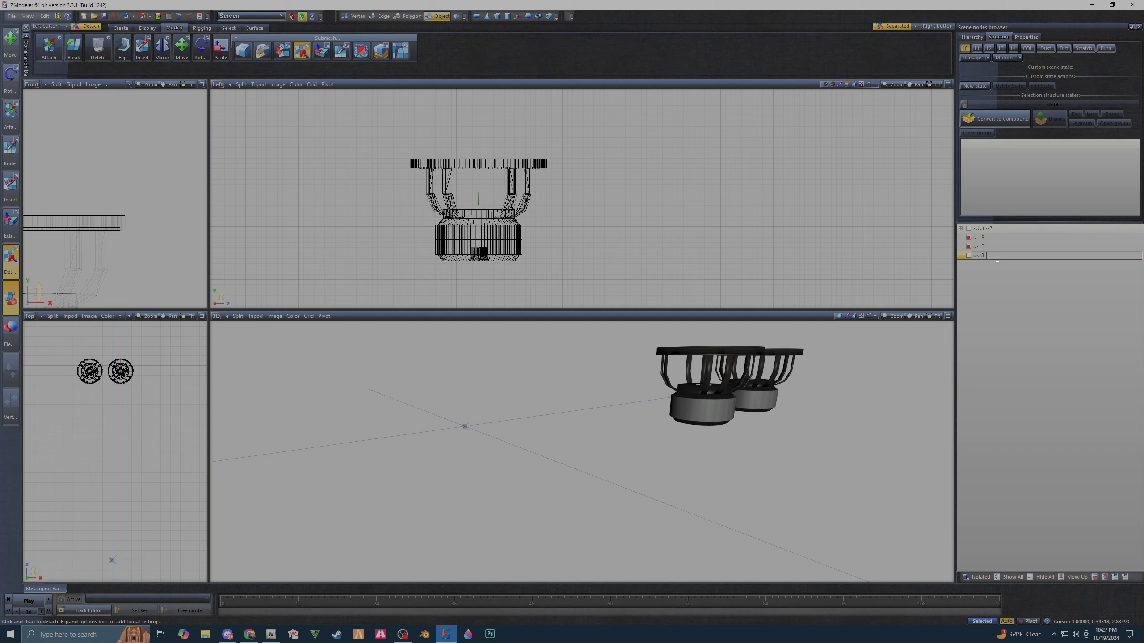
- Leave group editing and show the ds18 speaker isolated in all viewports
click(970, 257)
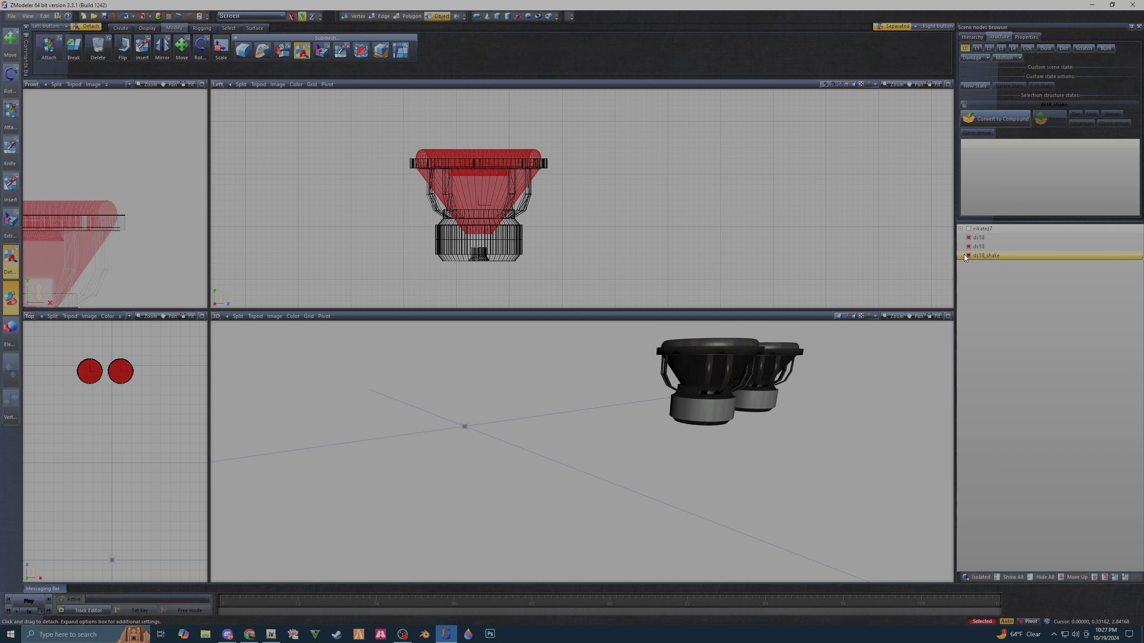
click(984, 133)
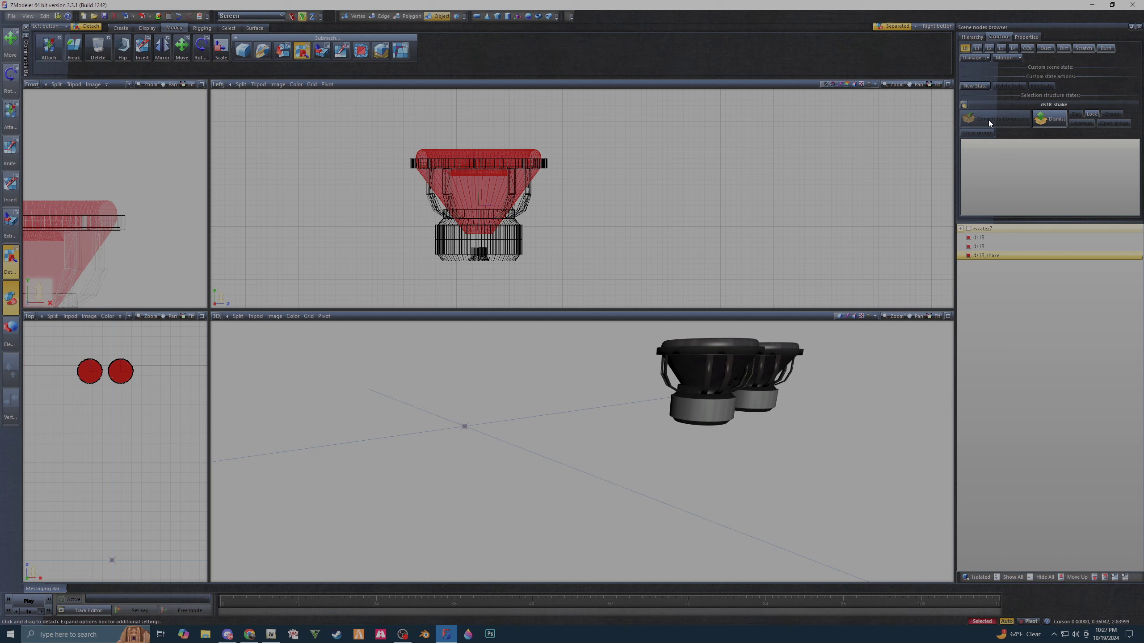
ctrl+click(975, 250)
click(979, 250)
click(978, 578)
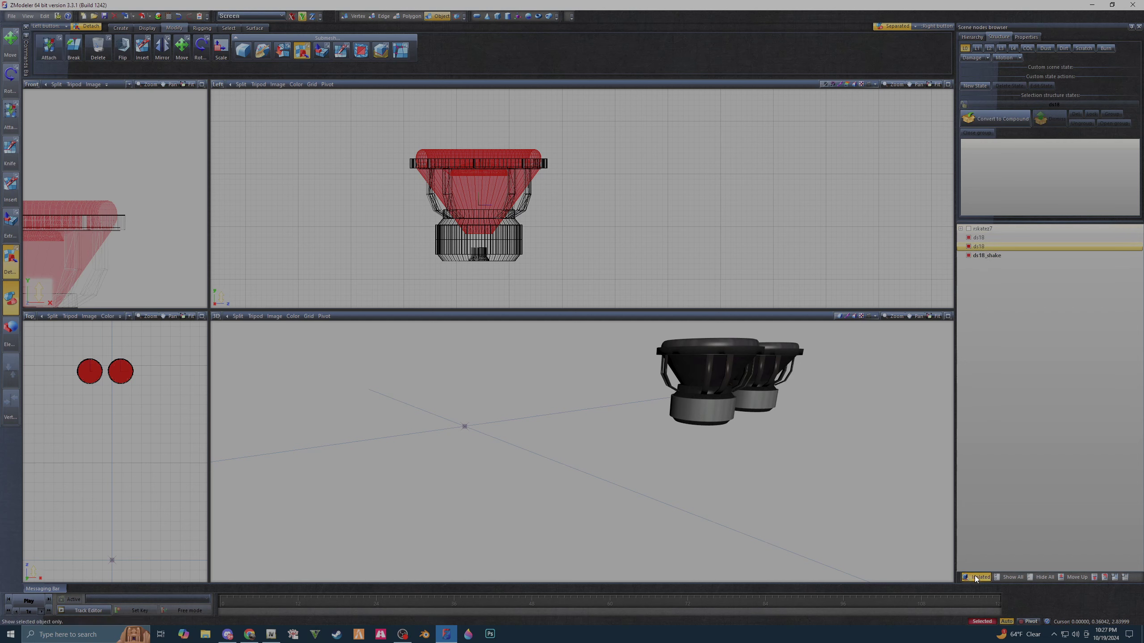
- Attach the two ds18 speakers together and merge them into rs7_box
click(49, 45)
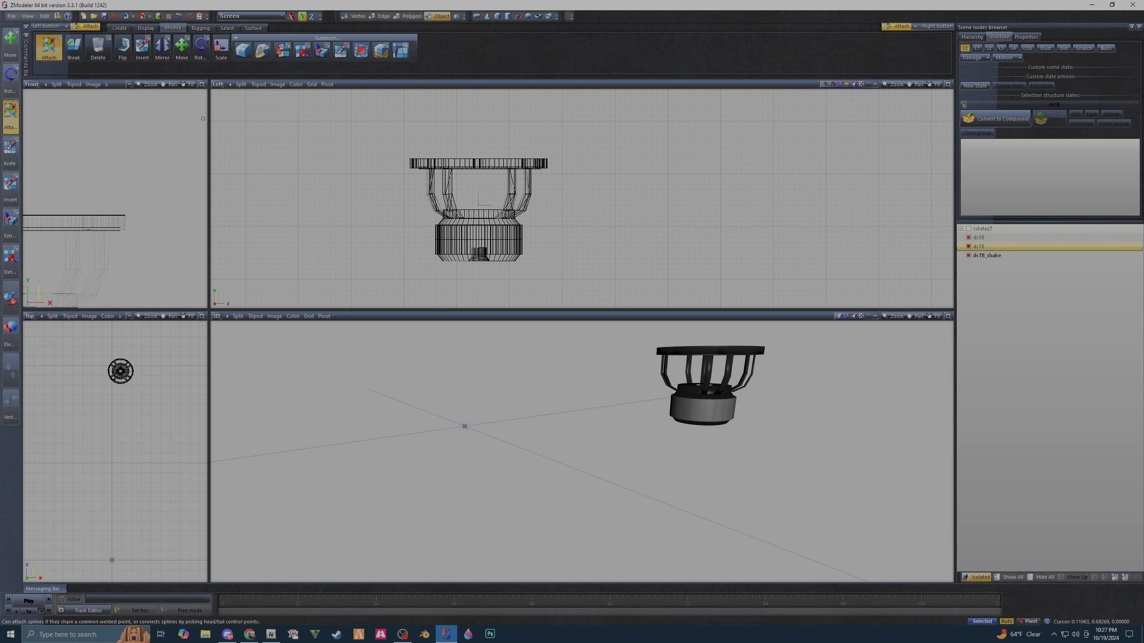
click(462, 249)
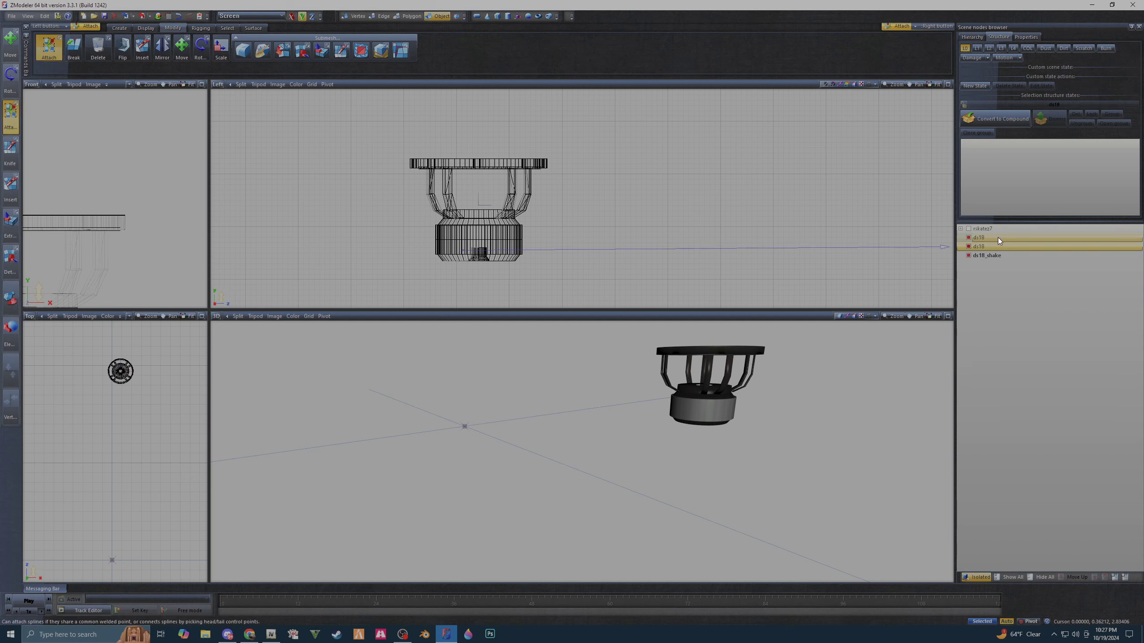
click(757, 256)
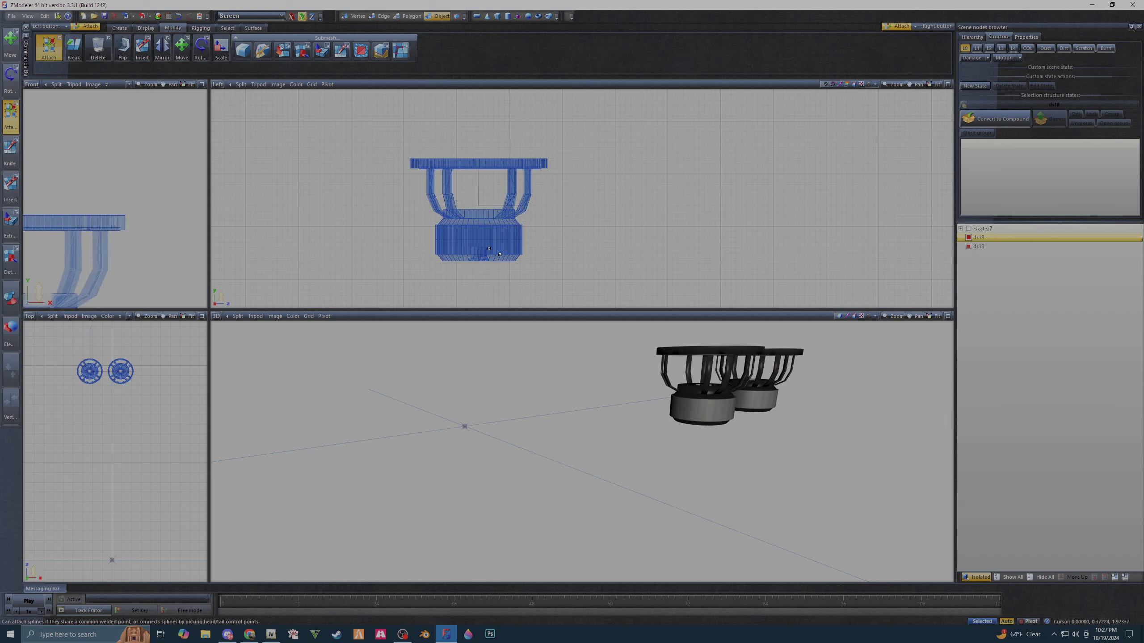
click(506, 240)
click(961, 229)
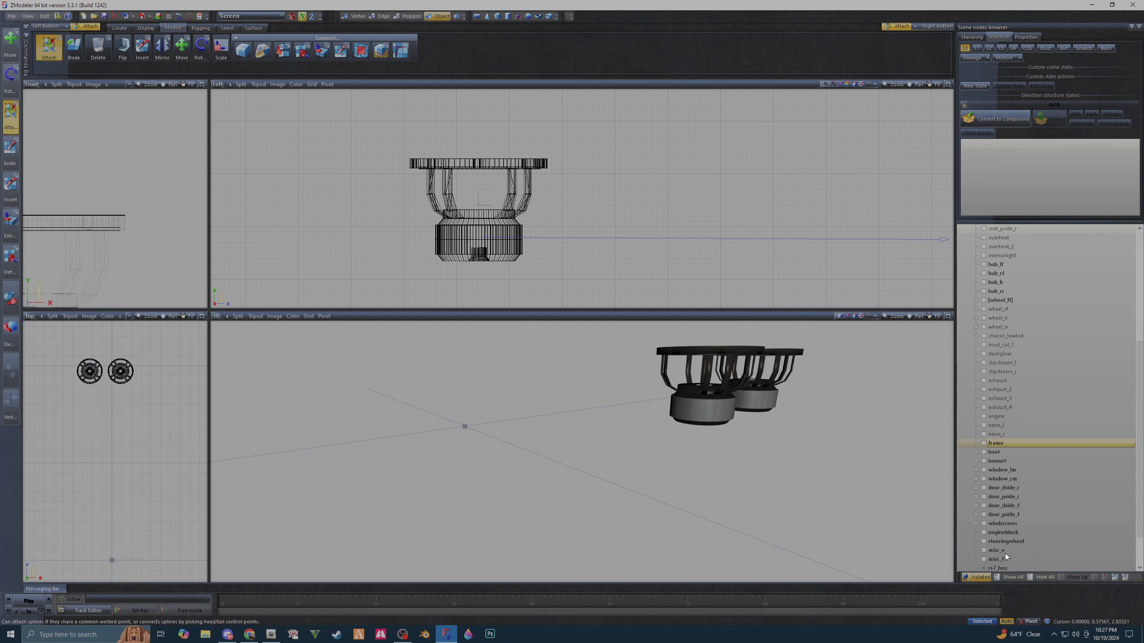
scroll(1005, 553, down, 8)
click(1009, 523)
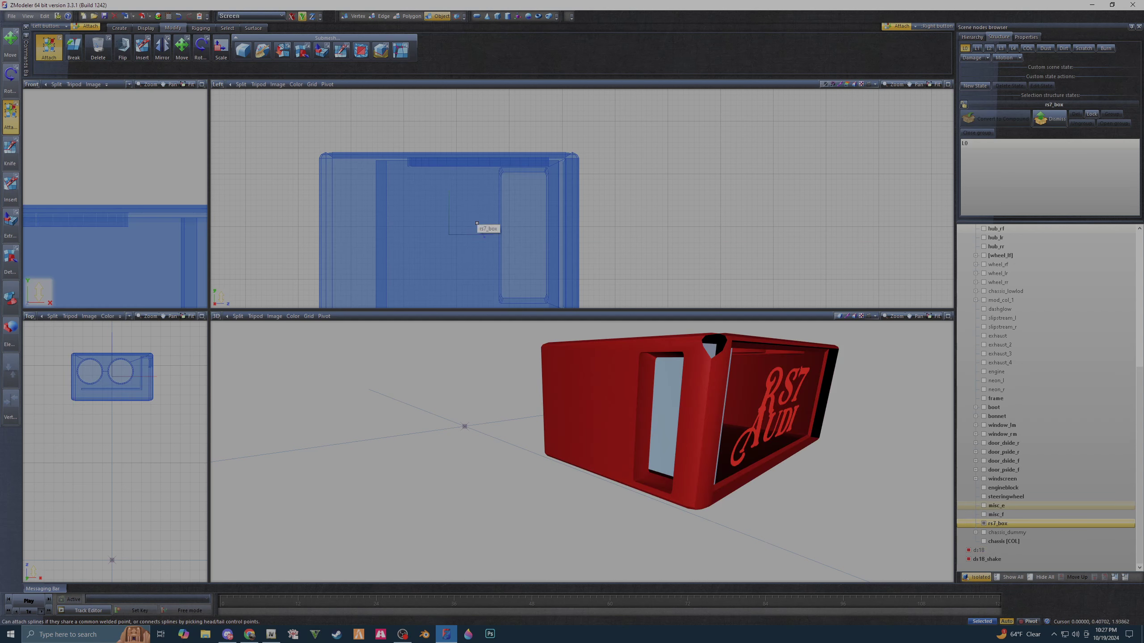
click(477, 223)
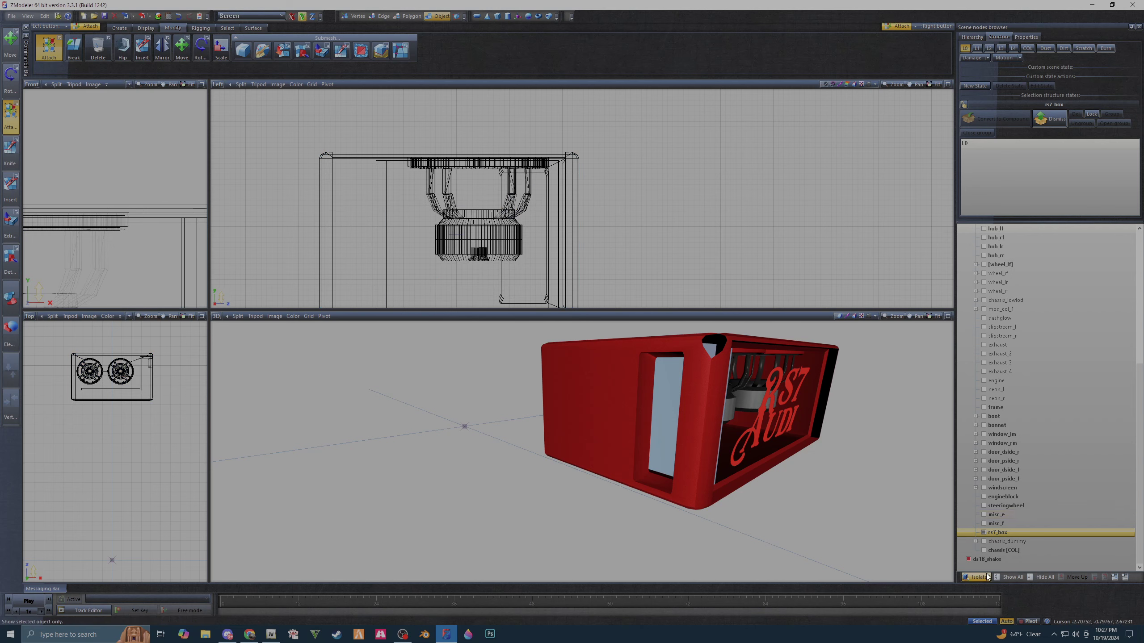
- Move ds18_shake under engineblock and show all car parts again
drag(981, 559, 1013, 496)
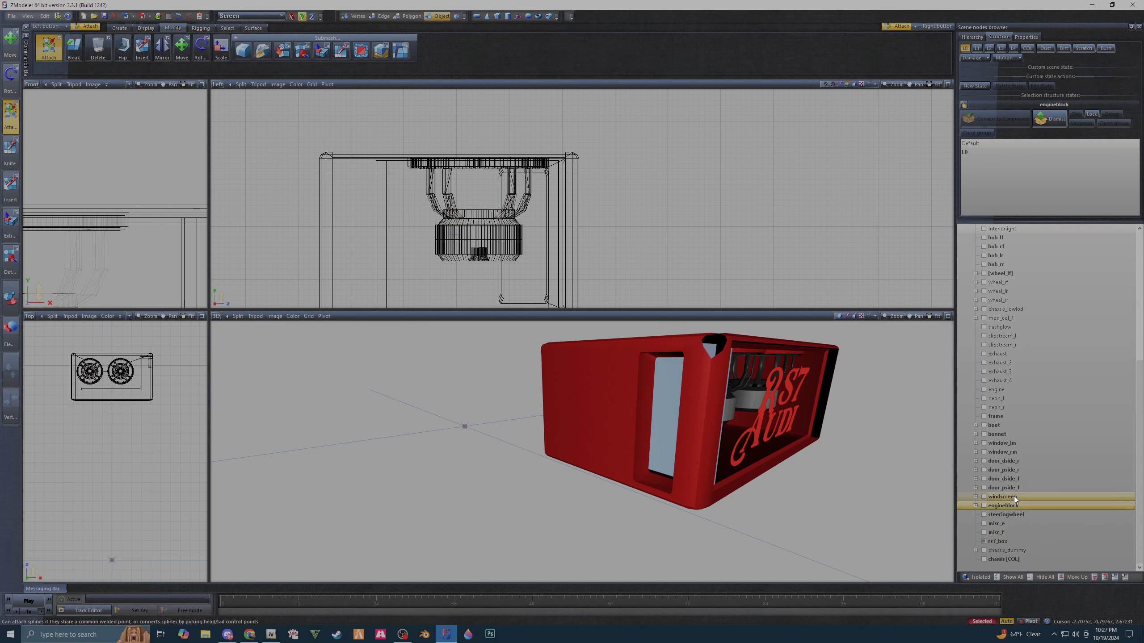
middle_drag(946, 565, 1008, 578)
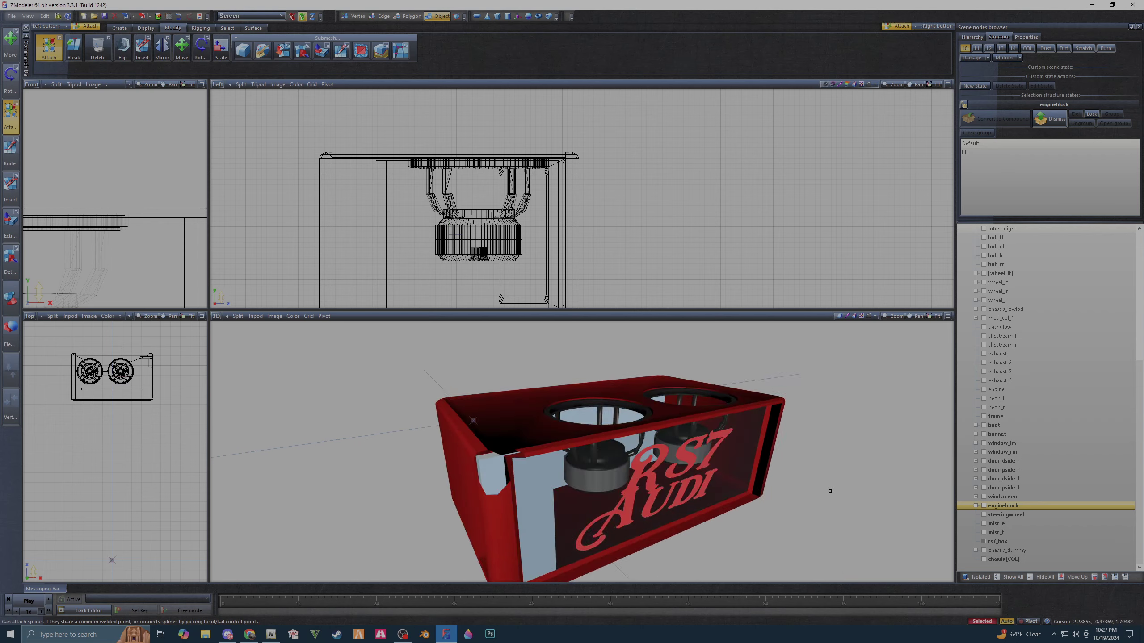
click(1008, 578)
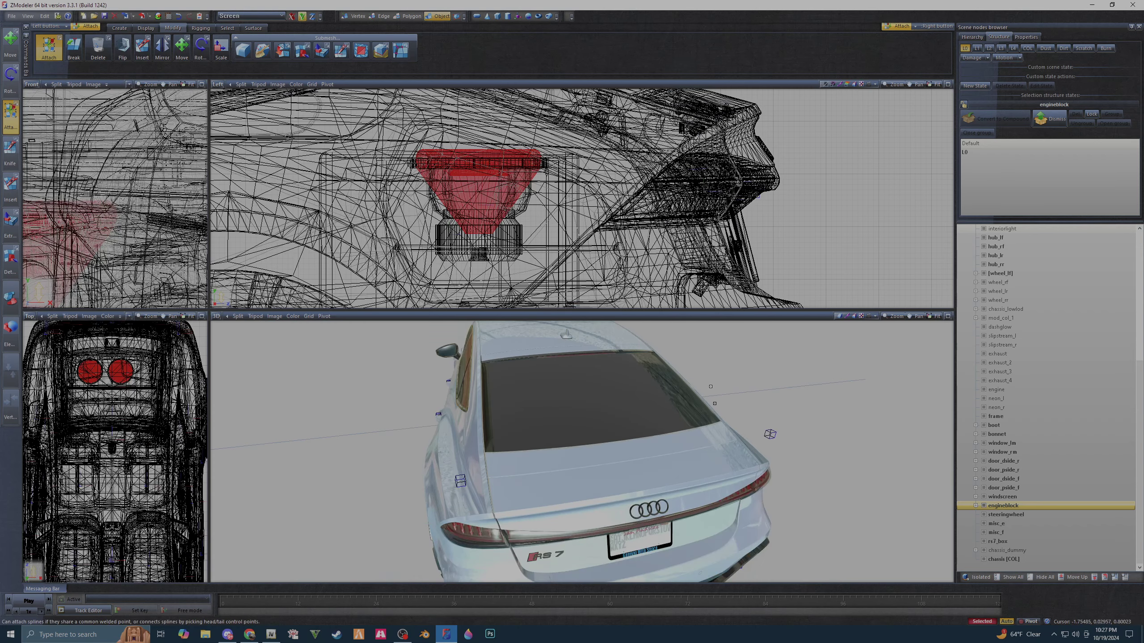
scroll(614, 424, up, 5)
scroll(615, 424, up, 3)
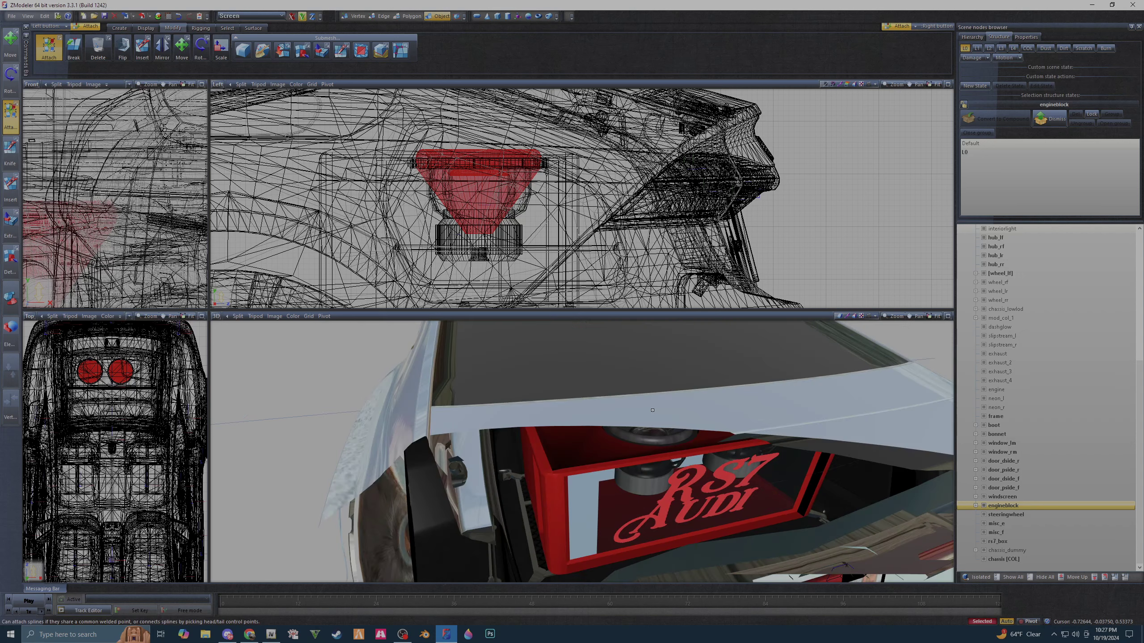
scroll(838, 401, down, 3)
scroll(838, 402, down, 2)
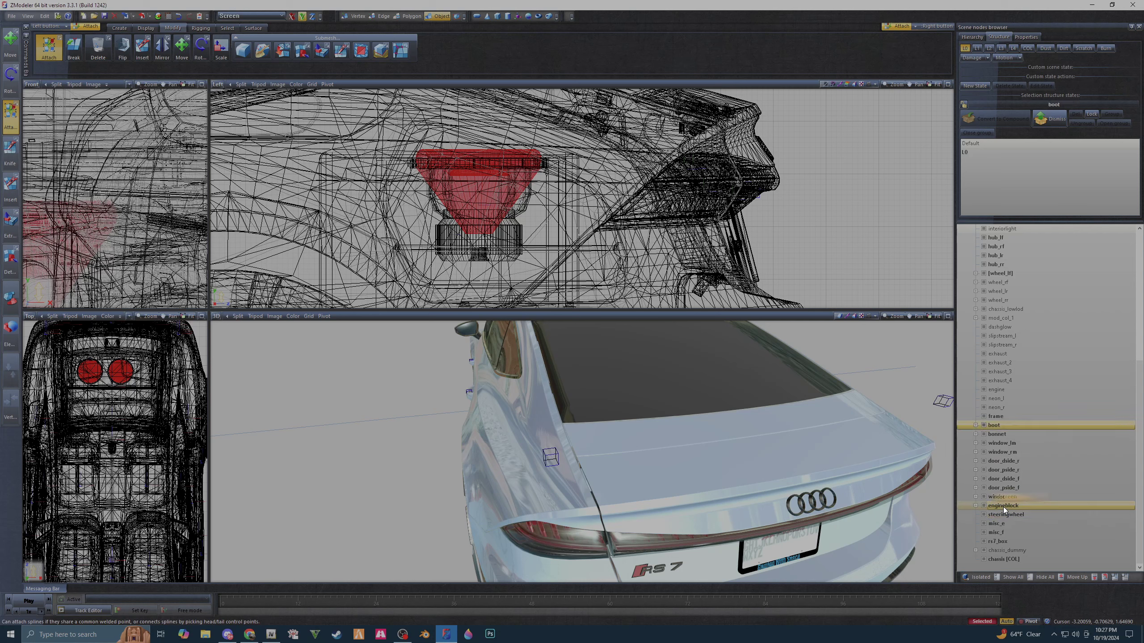
scroll(687, 394, down, 3)
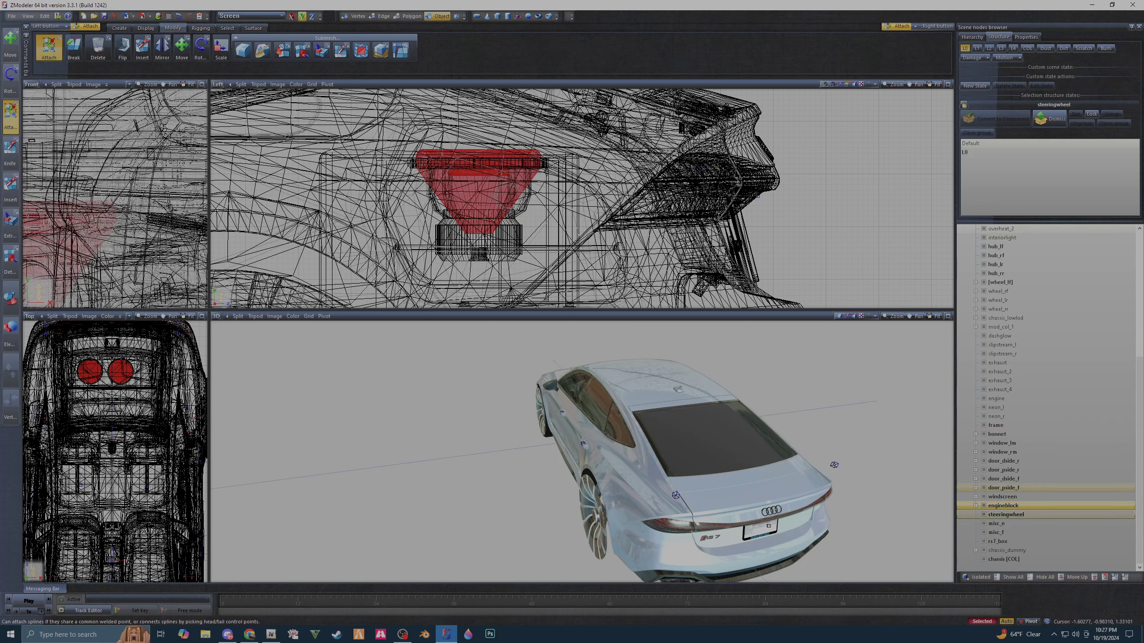
scroll(687, 394, down, 2)
scroll(686, 394, up, 2)
scroll(685, 391, up, 2)
scroll(684, 385, up, 3)
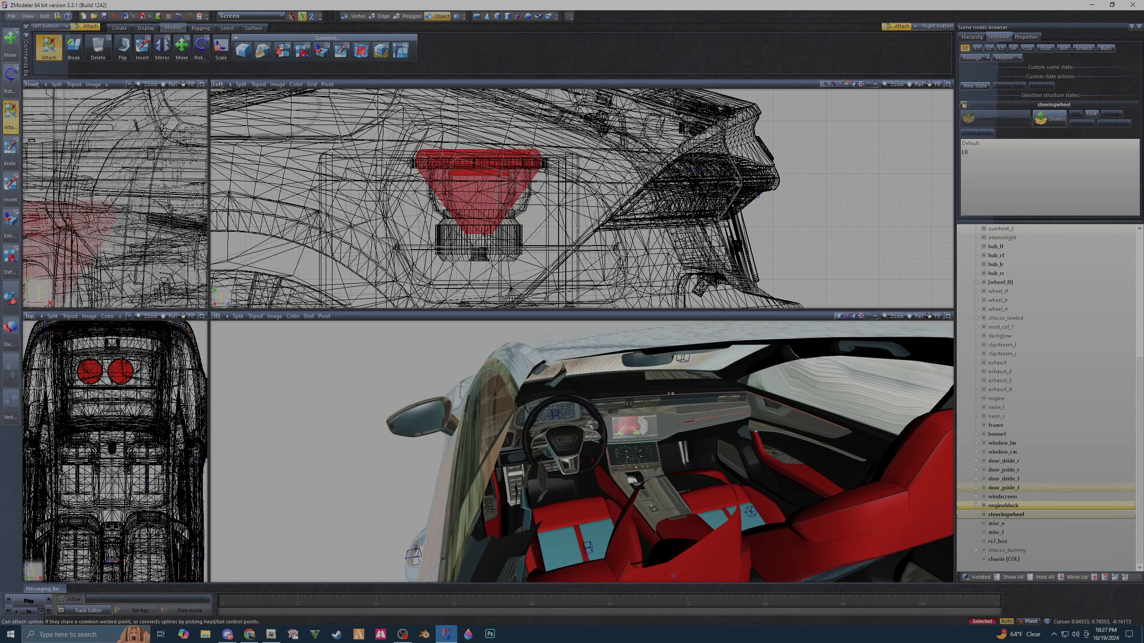
scroll(681, 378, up, 3)
mouse_move(681, 377)
middle_down()
mouse_move(605, 452)
mouse_move(684, 423)
middle_up()
mouse_move(586, 407)
middle_down()
mouse_move(512, 437)
mouse_move(574, 384)
mouse_move(568, 410)
middle_up()
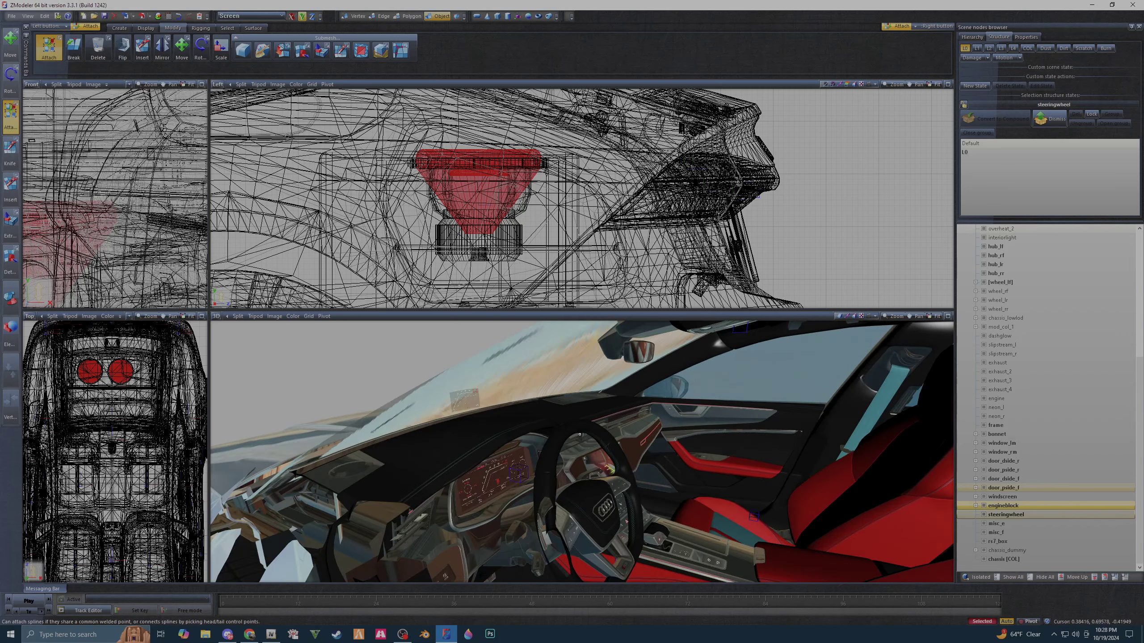
scroll(541, 436, down, 5)
scroll(541, 436, down, 3)
scroll(541, 436, down, 1)
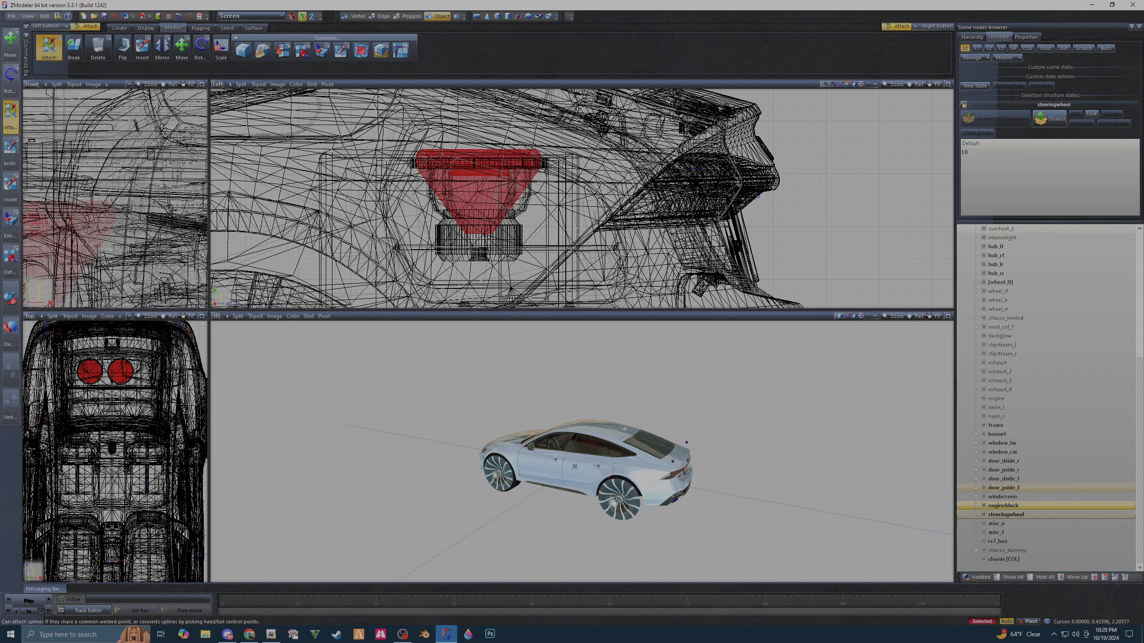
scroll(675, 212, down, 3)
scroll(699, 207, down, 2)
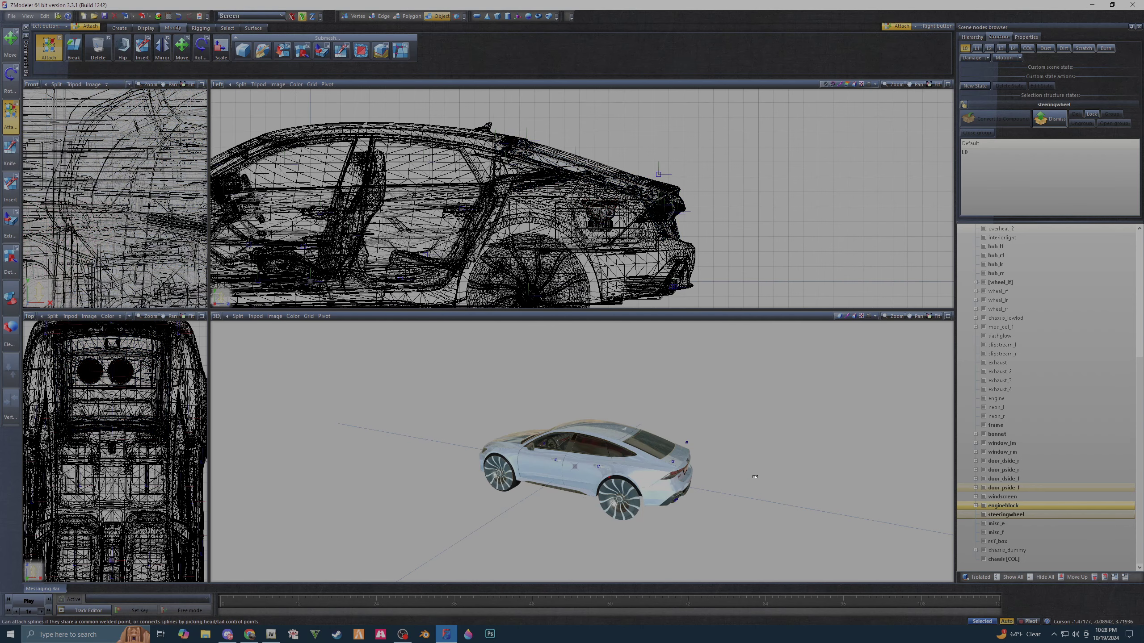
mouse_move(760, 467)
middle_down()
mouse_move(603, 558)
mouse_move(623, 526)
middle_up()
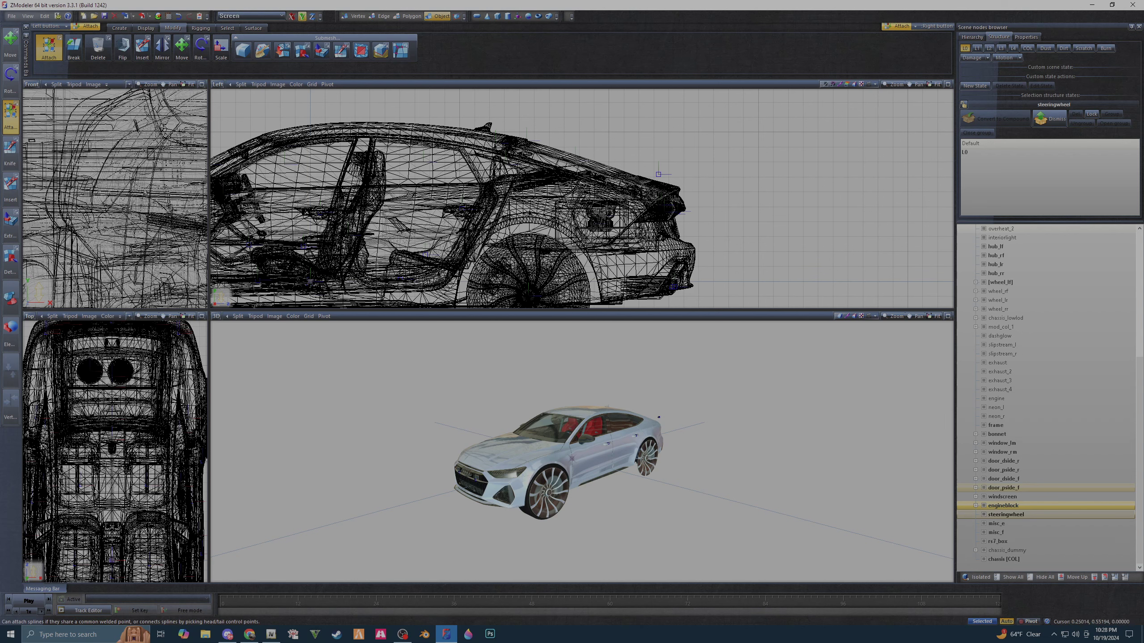
right_click(146, 192)
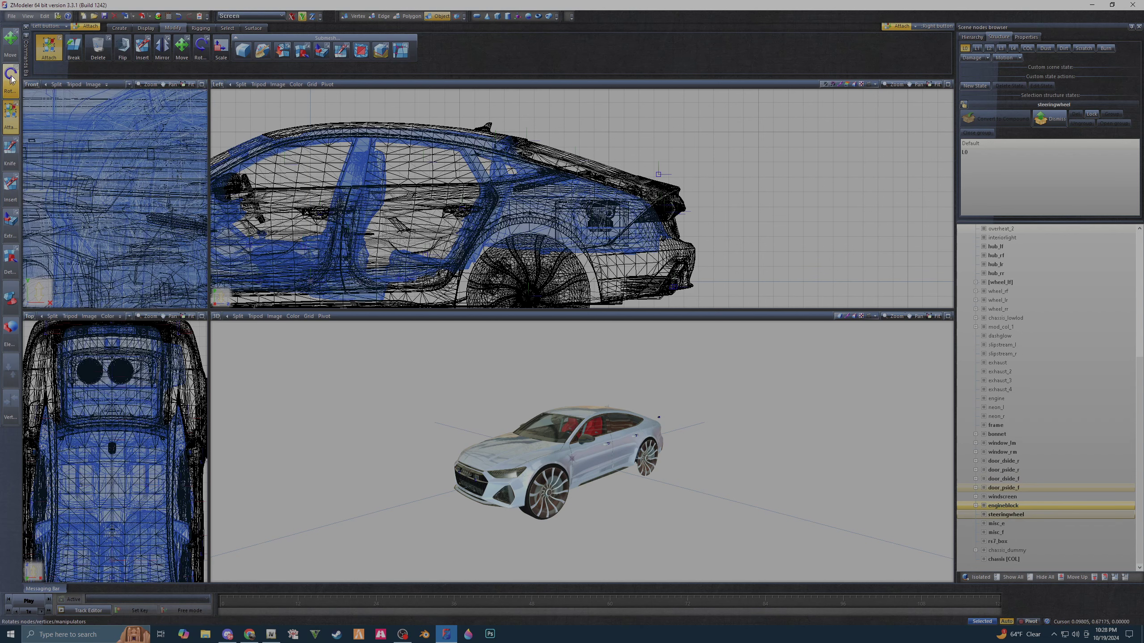
- Export the car over the Desktop's rskatez7.yft, confirming the file replacement
click(143, 18)
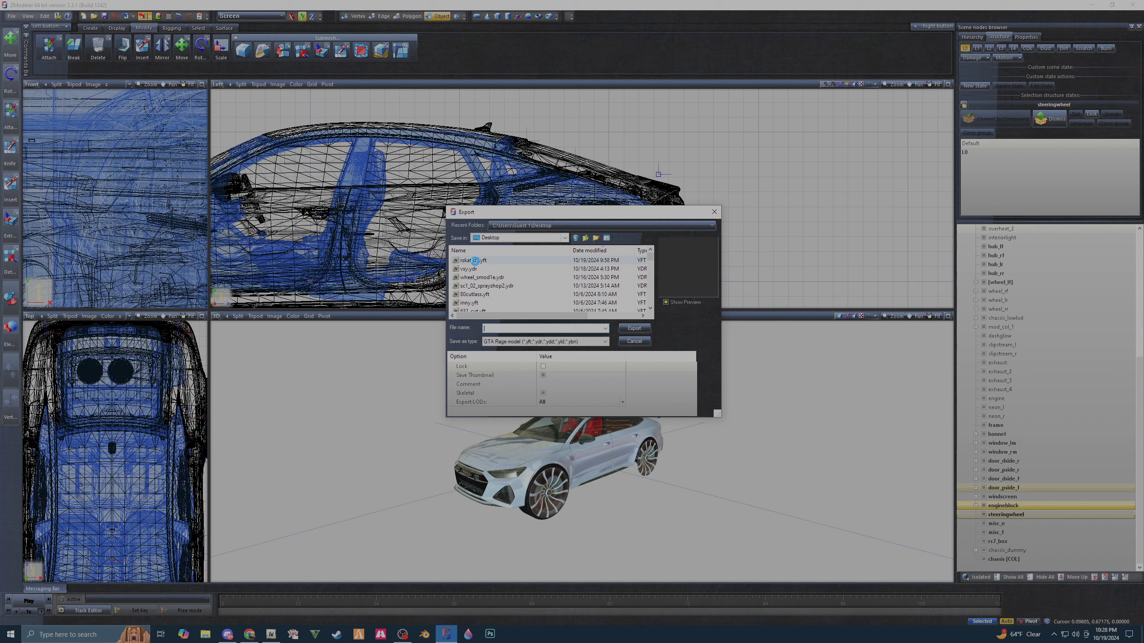
click(475, 260)
click(634, 328)
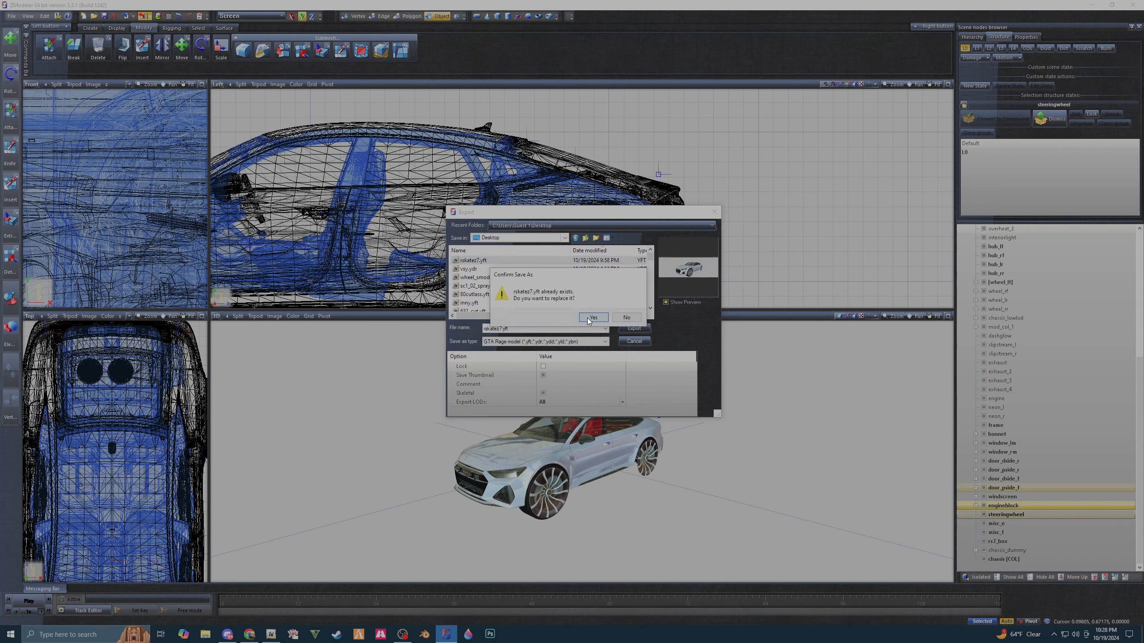
click(593, 318)
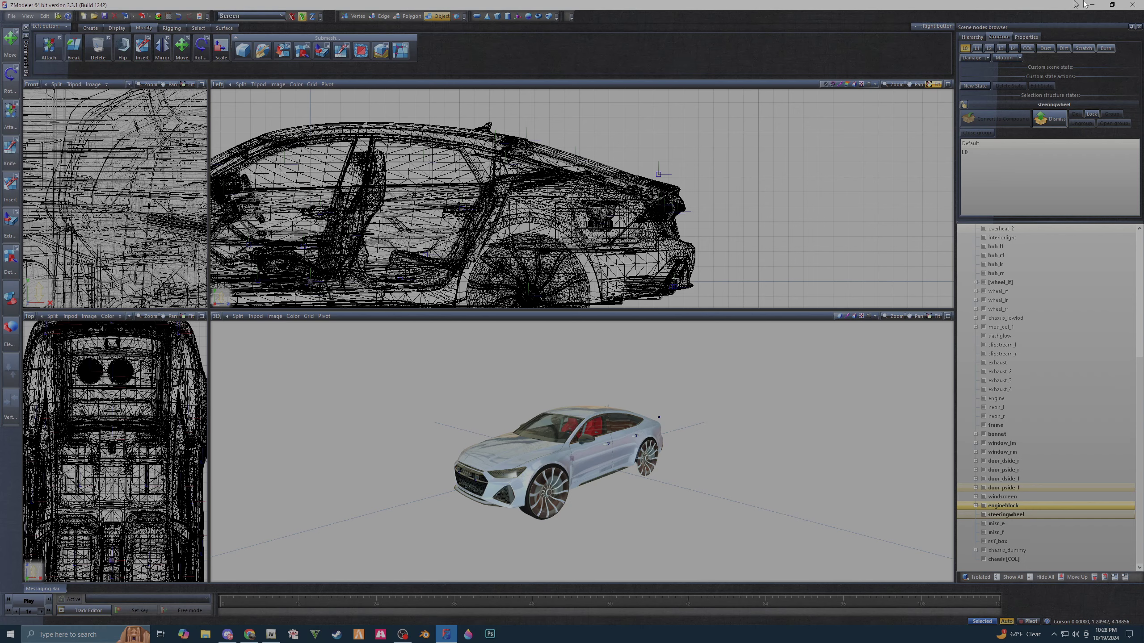
- Close ZModeler, save rskatez7.ytd in OpenIV with the speaker images, and delete logors7.png
click(1133, 5)
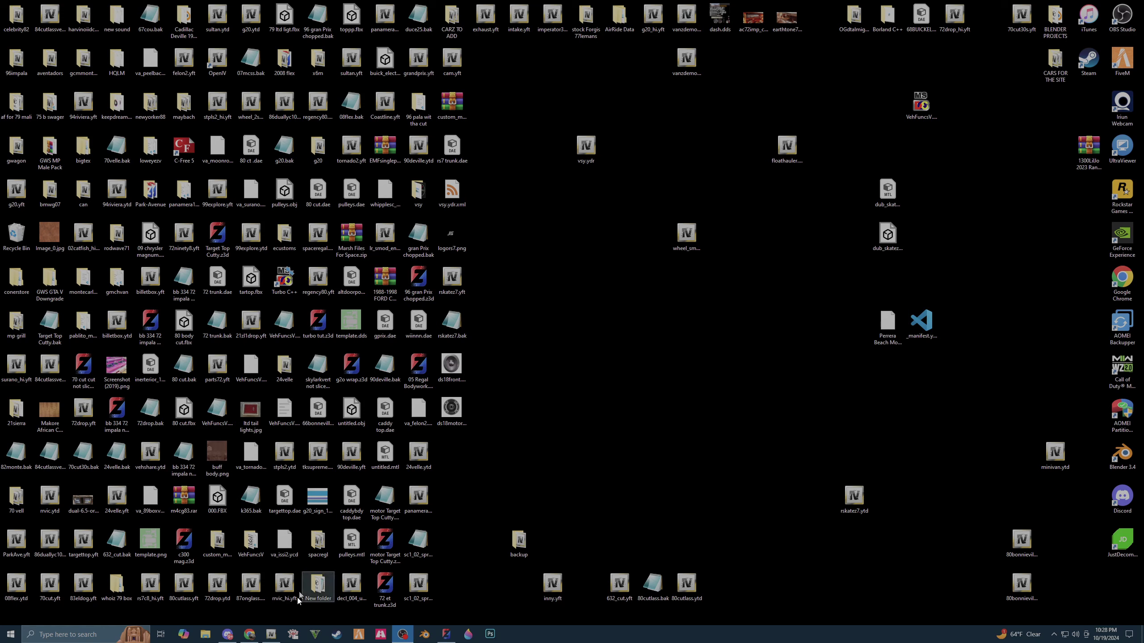
click(271, 634)
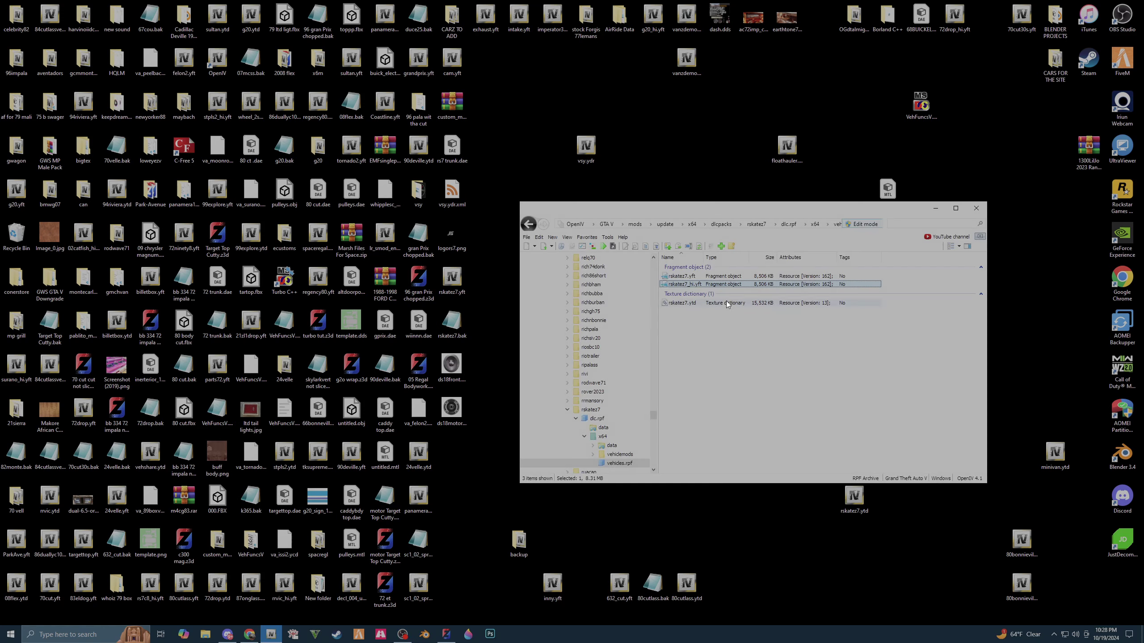
double_click(727, 302)
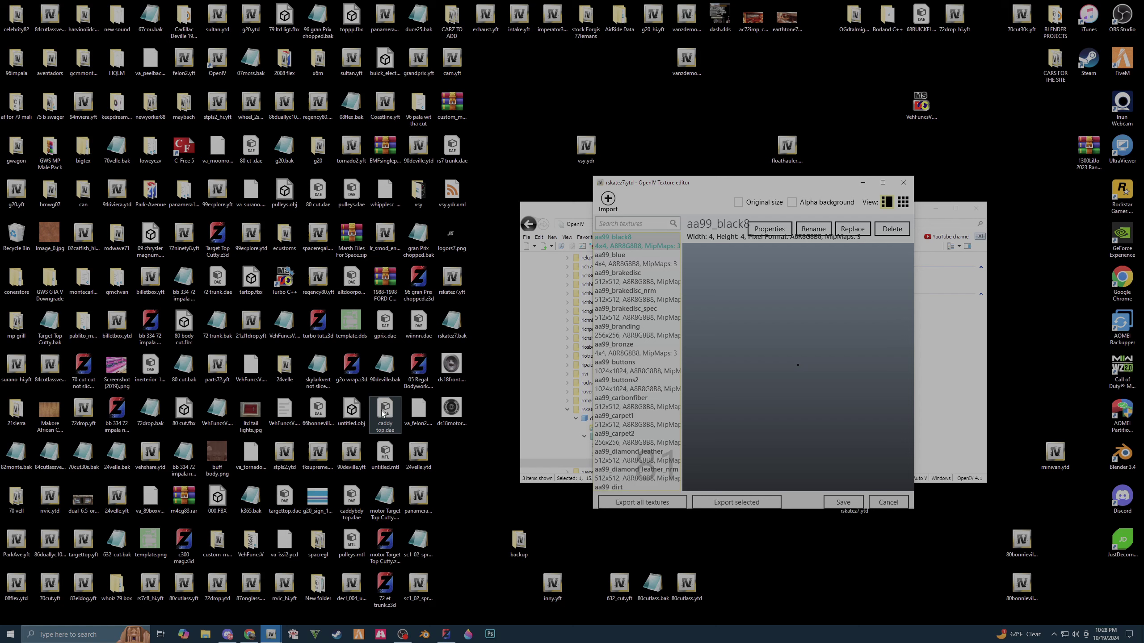
drag(480, 363, 452, 416)
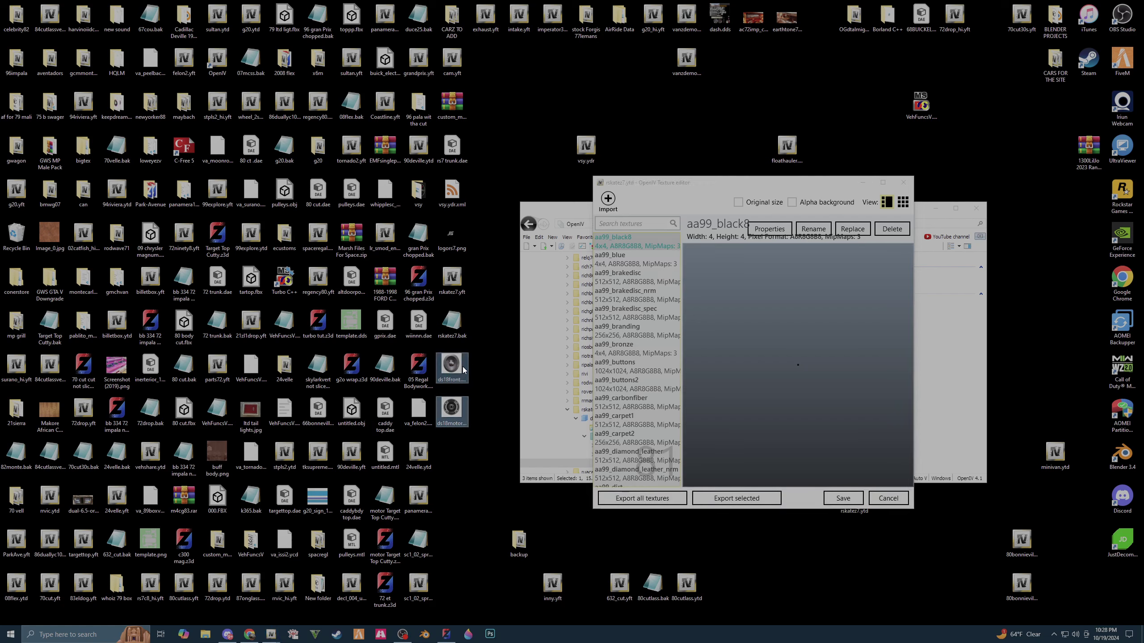
click(841, 500)
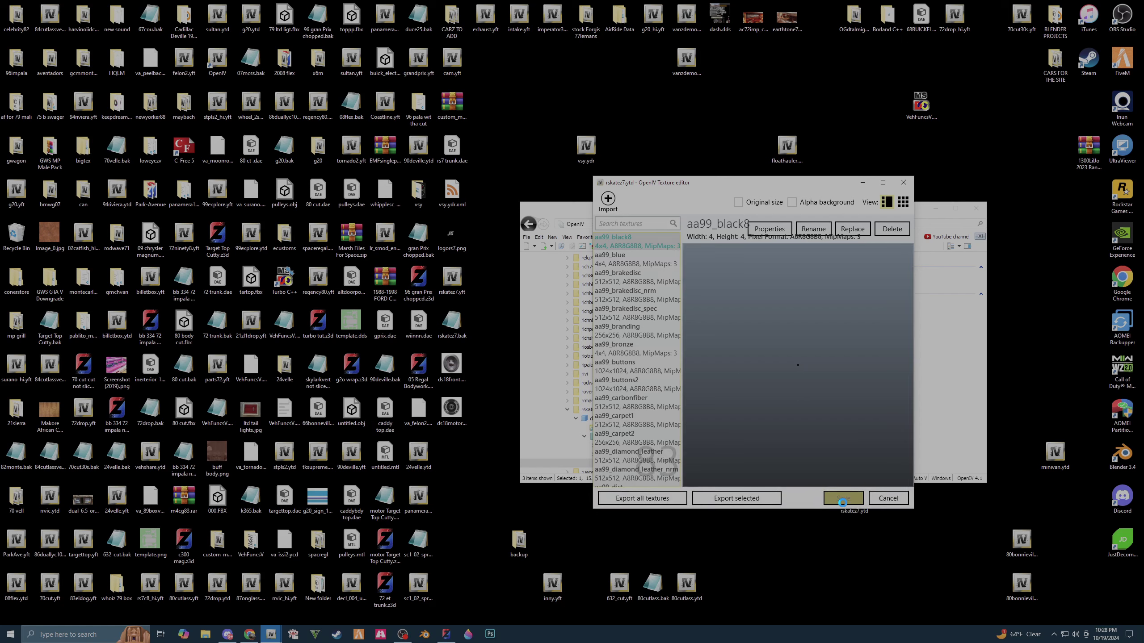
click(452, 235)
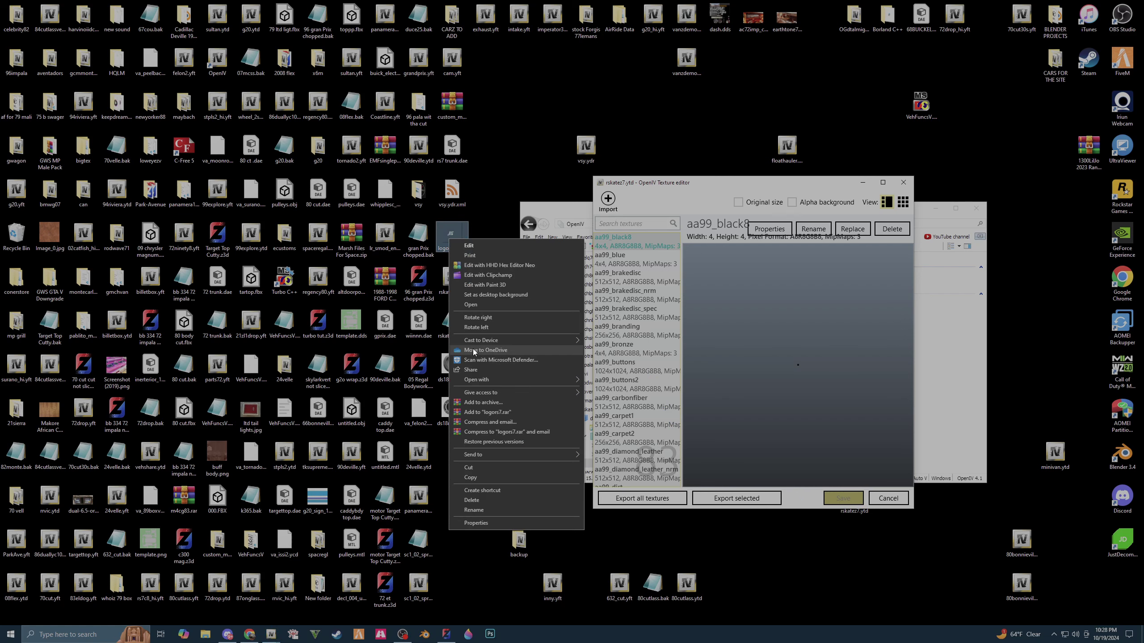
click(479, 498)
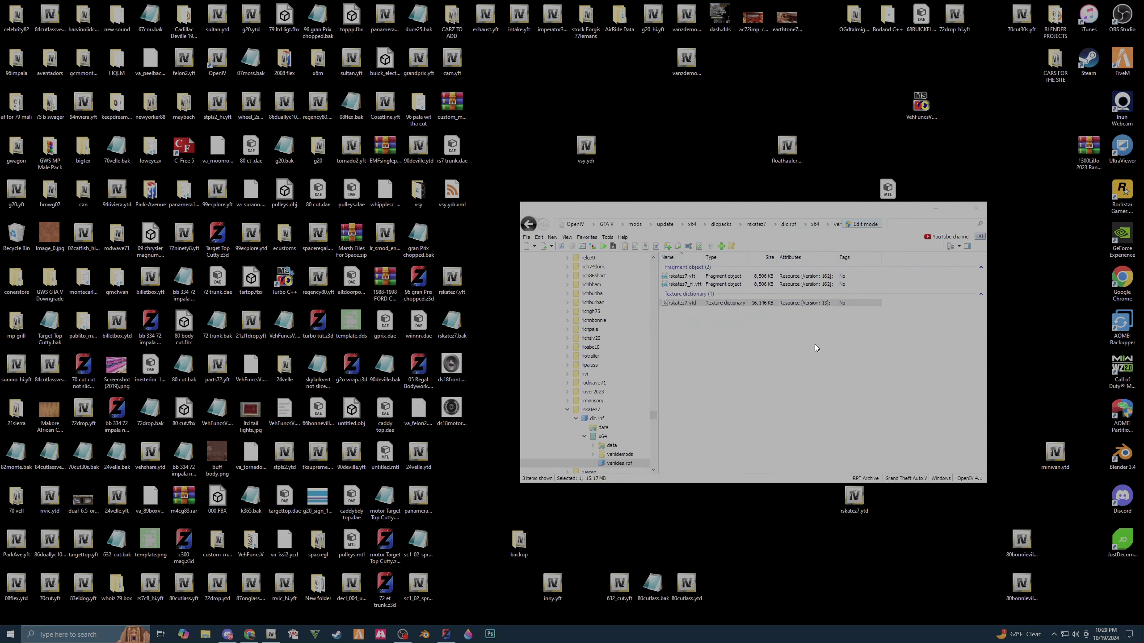
- Replace rskatez7_hi.yft in vehicles.rpf with the exported desktop version
click(765, 284)
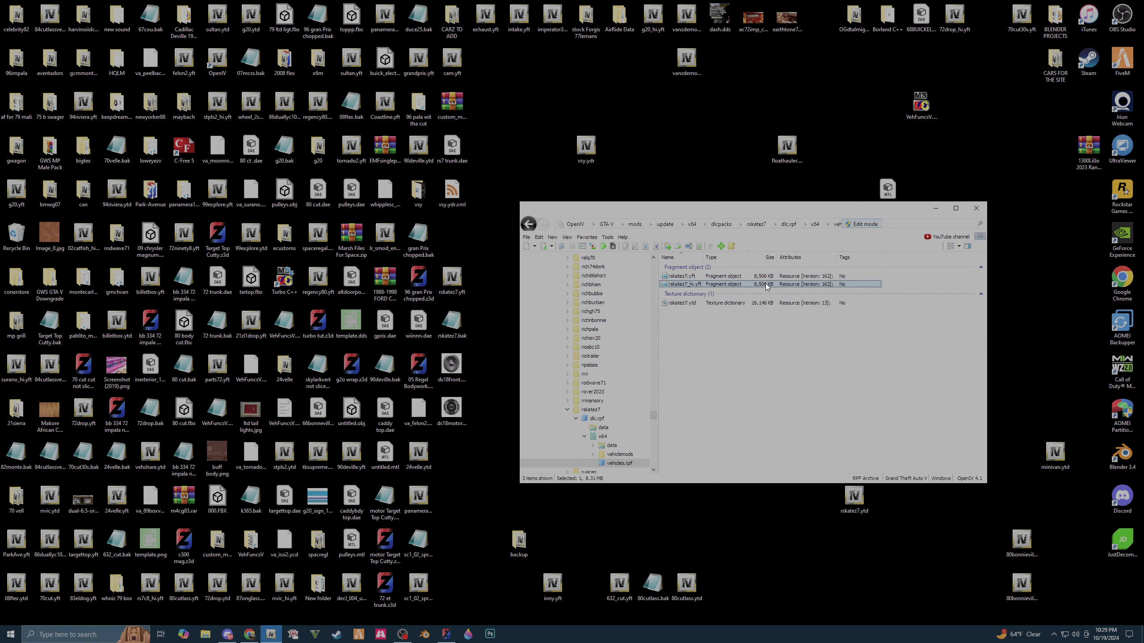
right_click(765, 283)
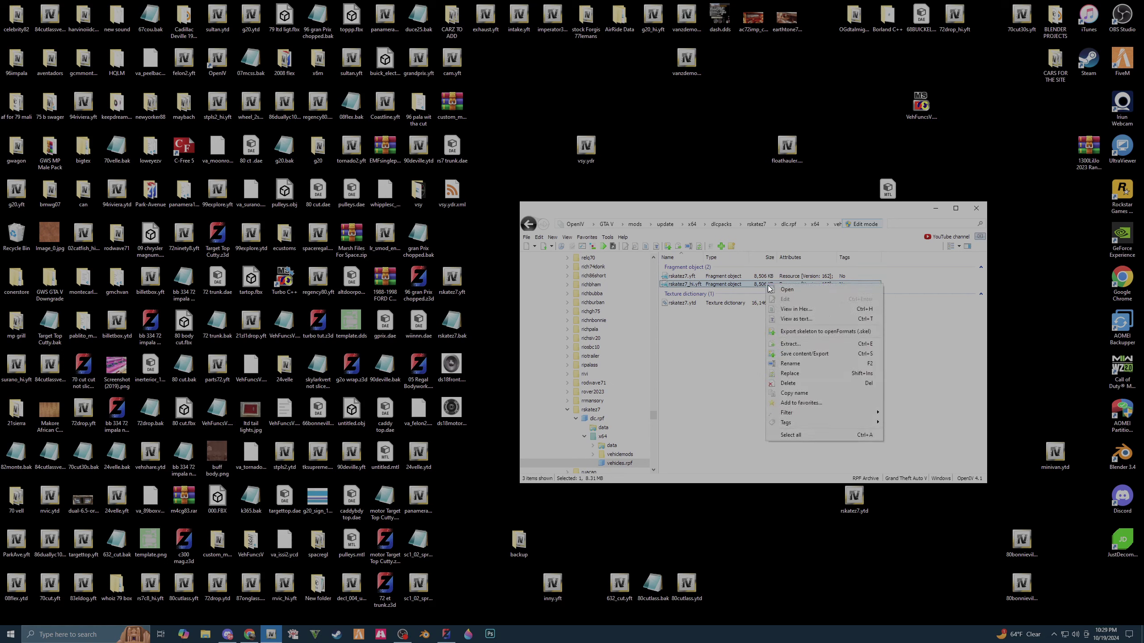
click(773, 372)
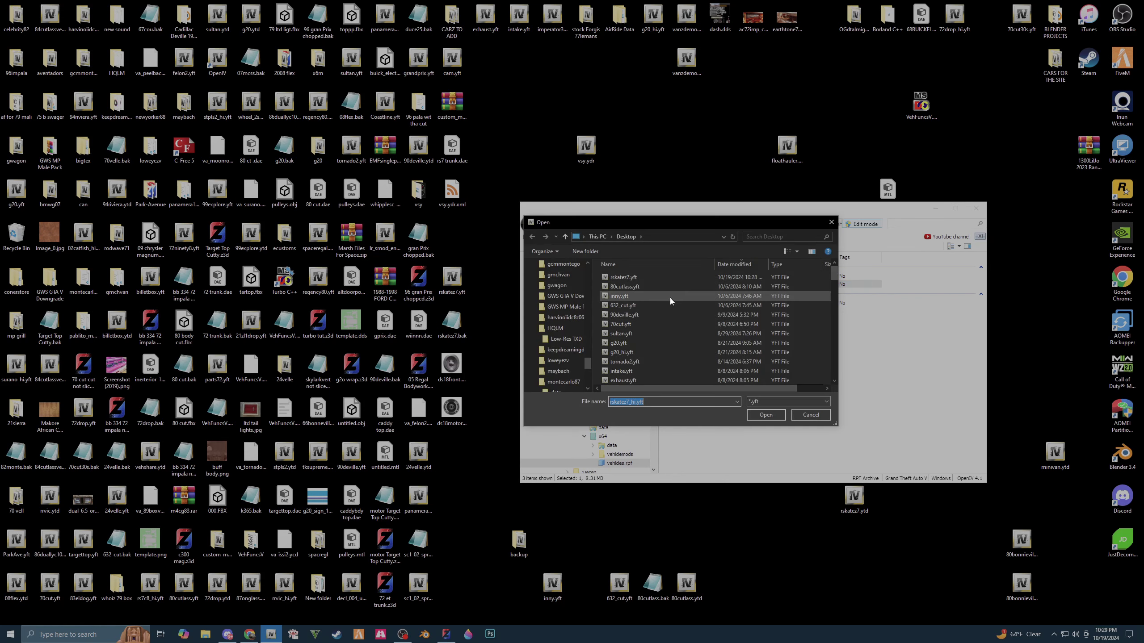
click(641, 279)
click(765, 415)
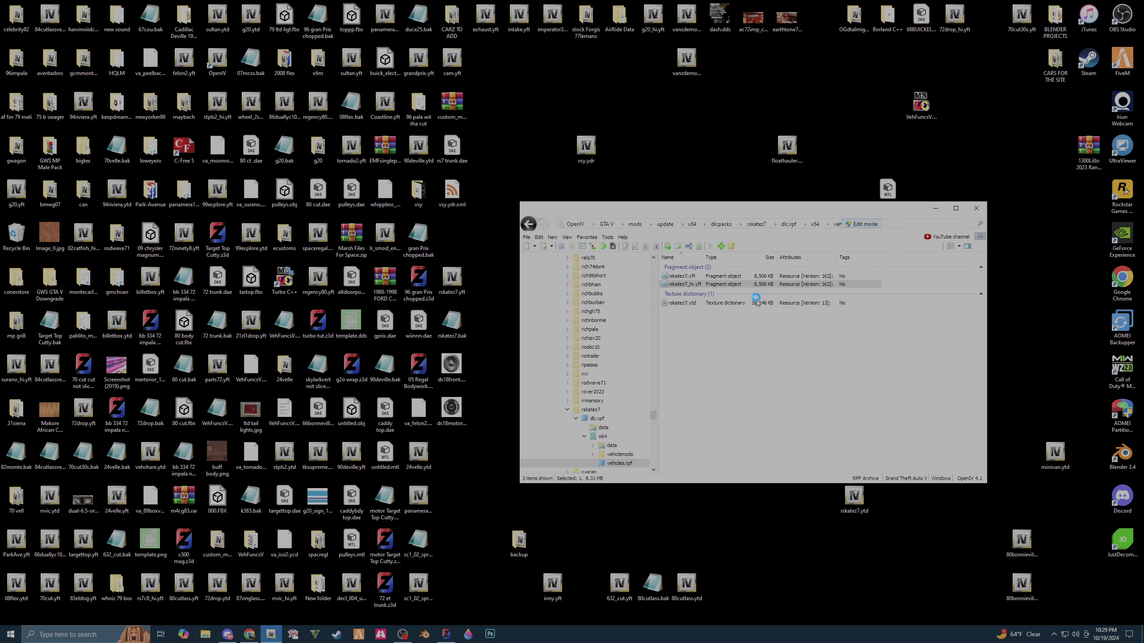
- Replace rskatez7.yft with its desktop version and open rskatez7_hi.yft for preview
click(761, 277)
right_click(762, 277)
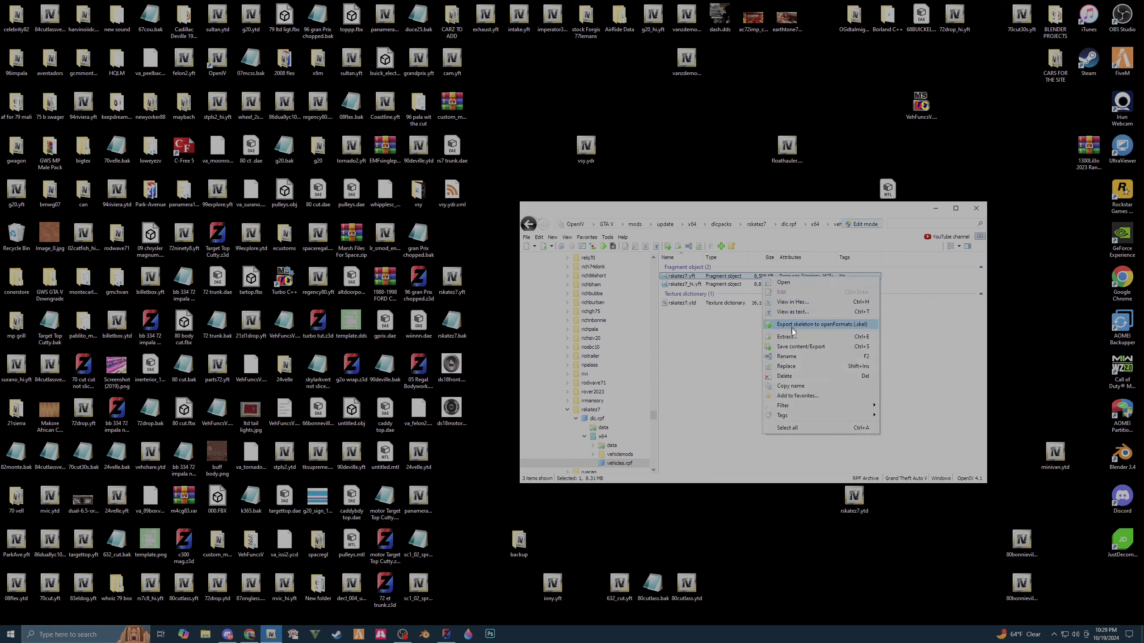
click(796, 368)
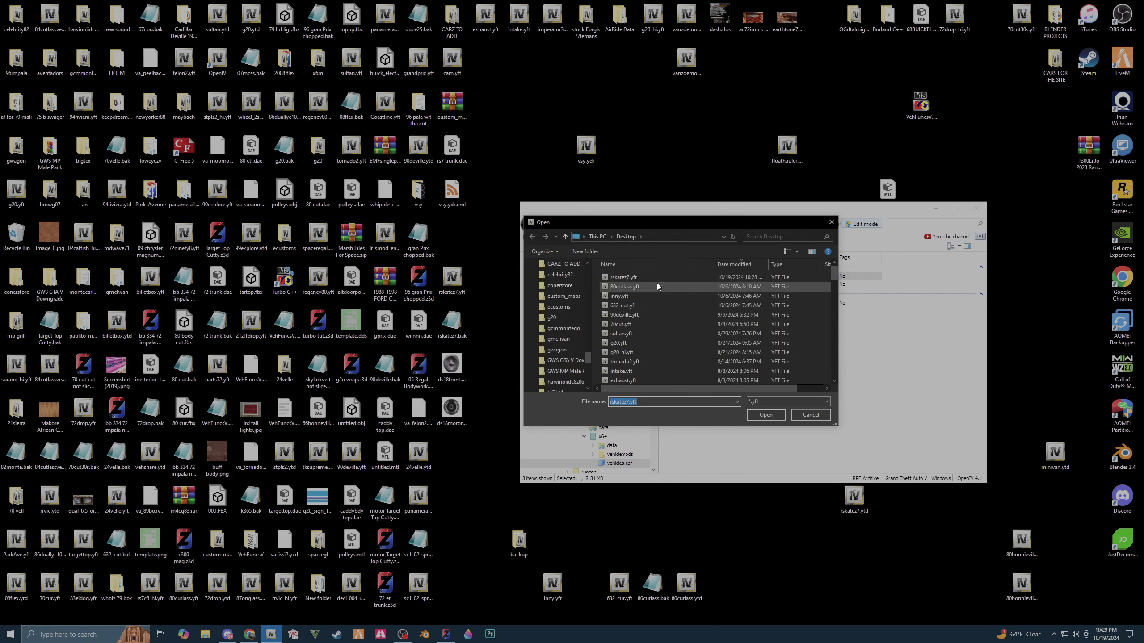
click(657, 281)
click(764, 415)
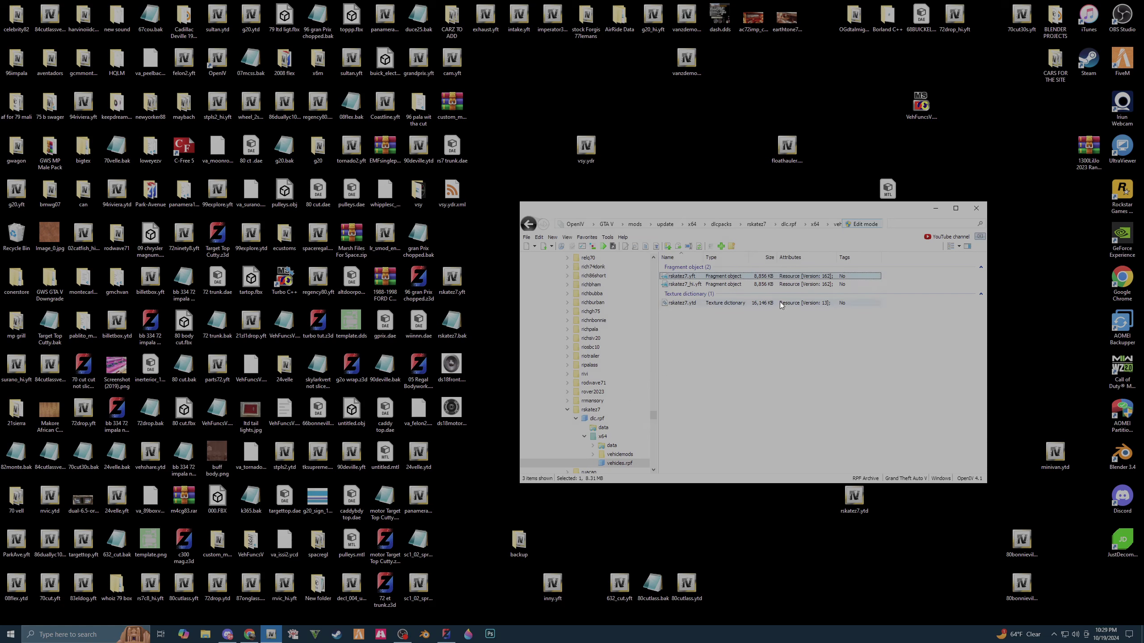
click(773, 284)
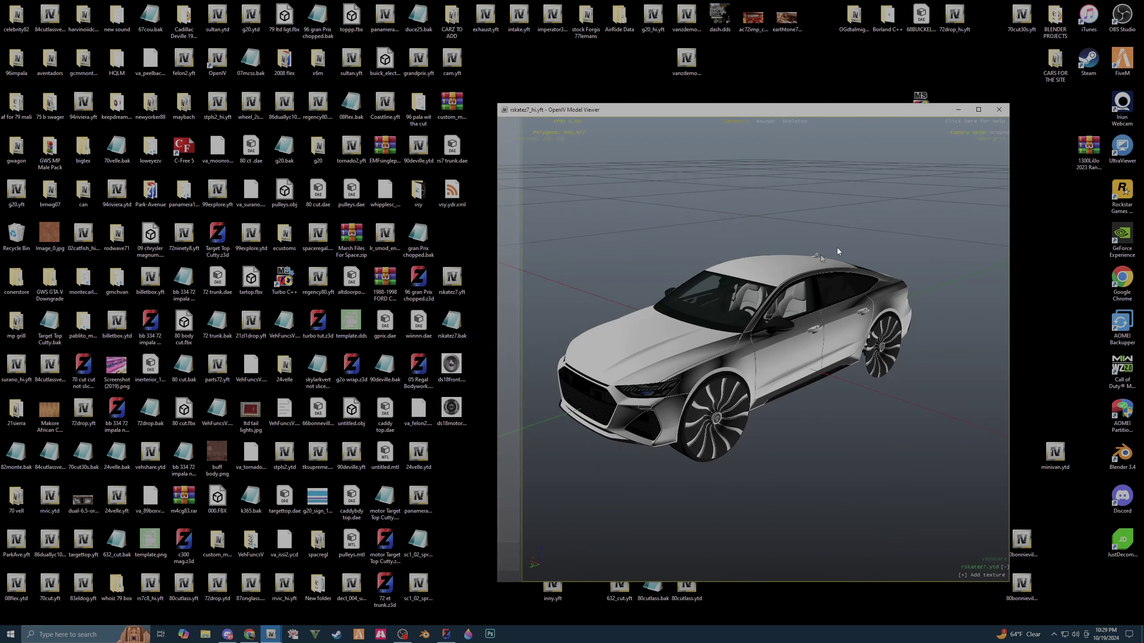
- Maximize the viewer, view the car from the rear, and expand chassis > engineblock > boot in the parts tree
click(972, 109)
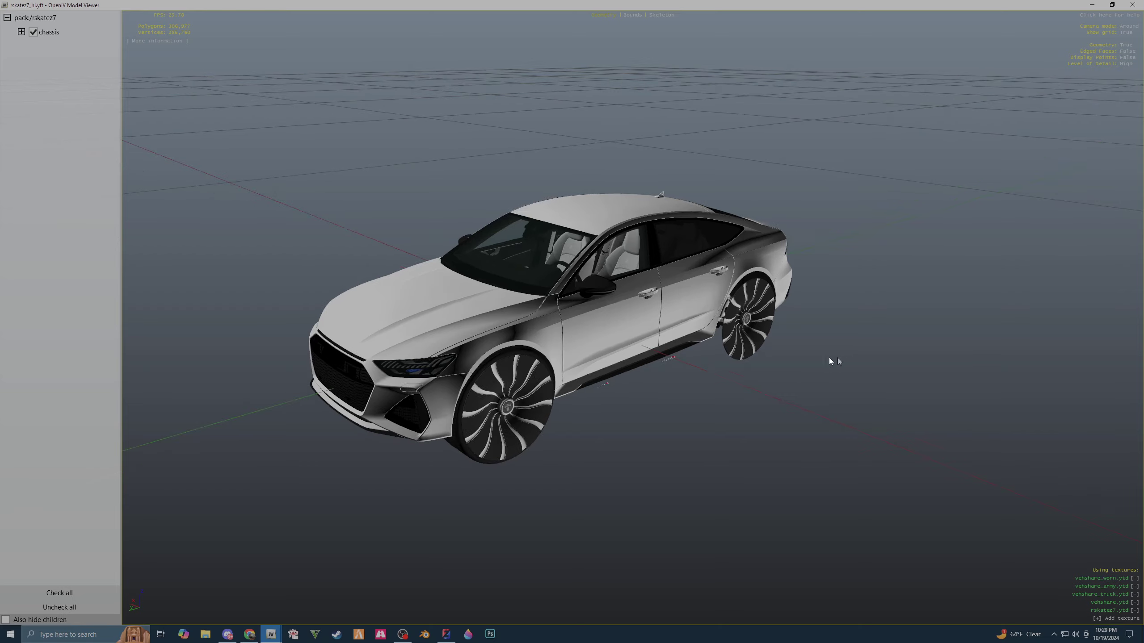
drag(837, 358, 515, 344)
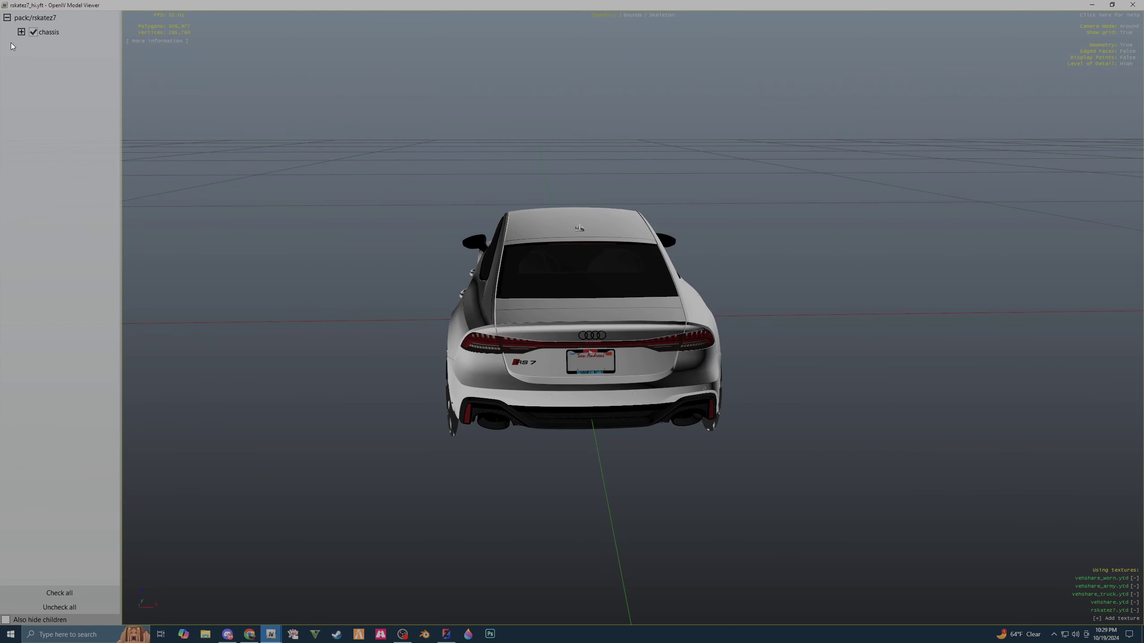
click(21, 33)
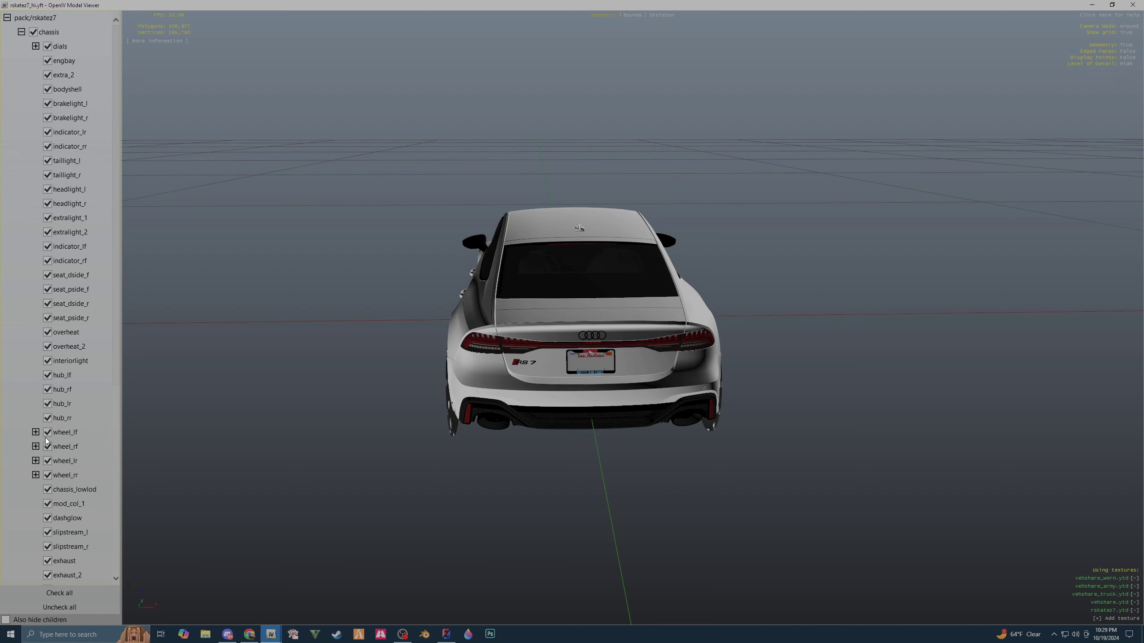
scroll(56, 481, down, 4)
scroll(50, 460, down, 3)
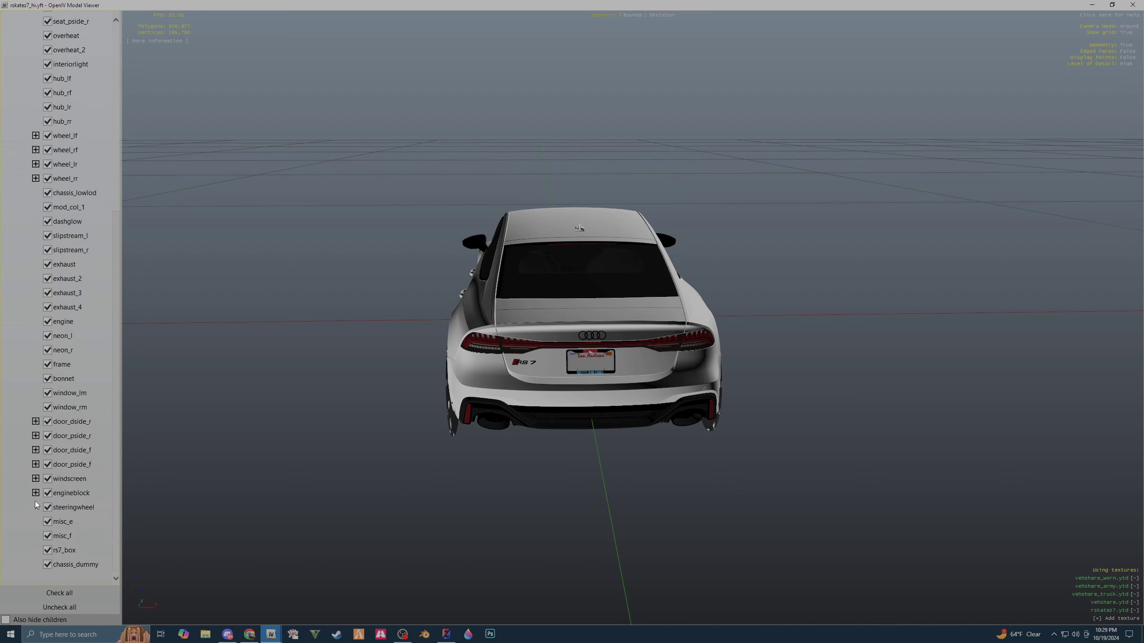
click(35, 493)
click(50, 522)
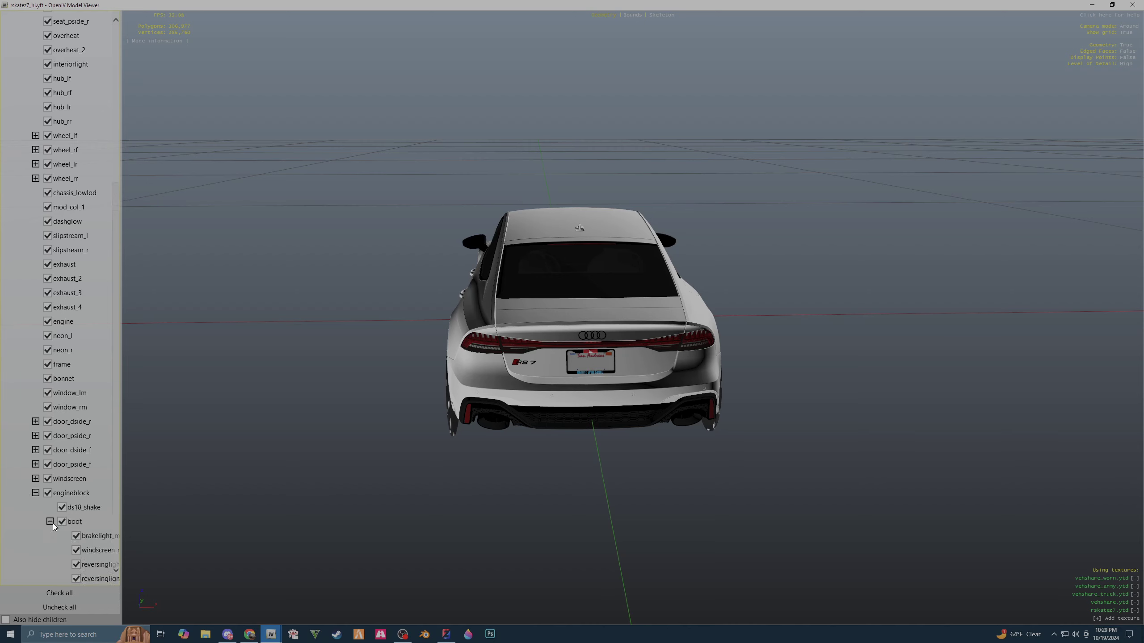
scroll(74, 520, down, 2)
scroll(80, 517, down, 1)
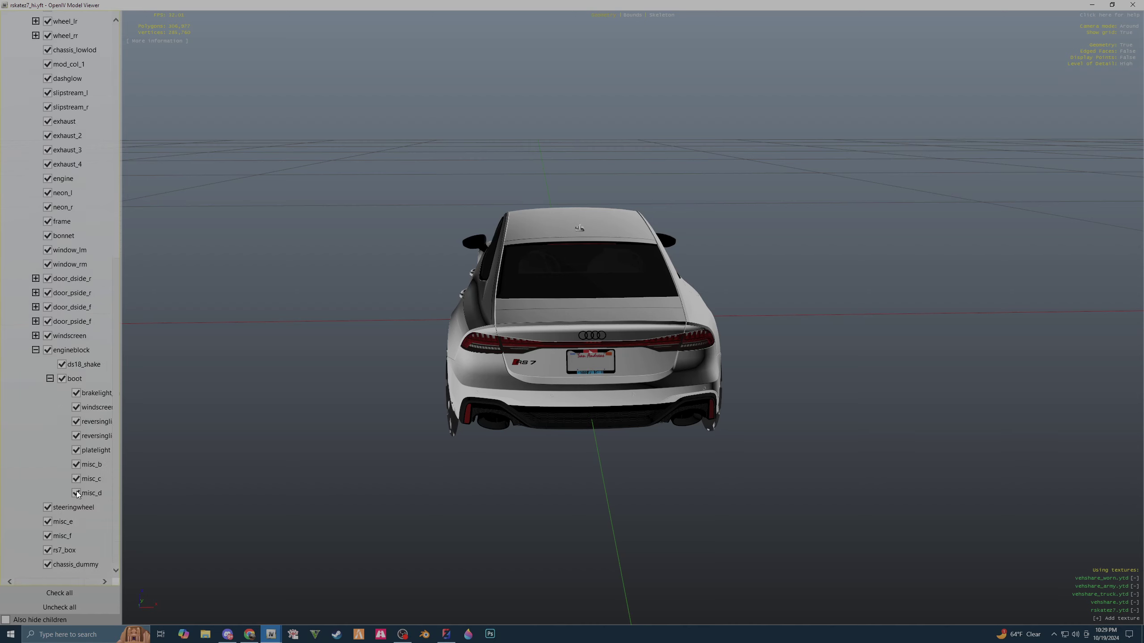
- Hide the boot's misc, platelight, reversing light, windscreen and brakelight parts, then the boot lid
click(76, 493)
click(77, 465)
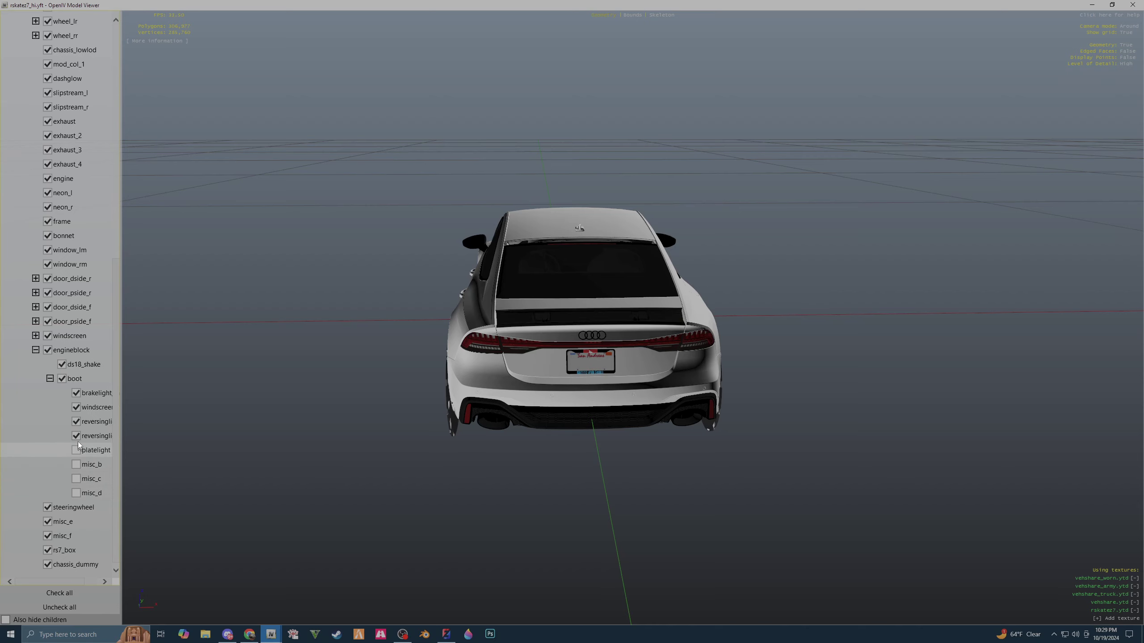
click(76, 436)
click(76, 407)
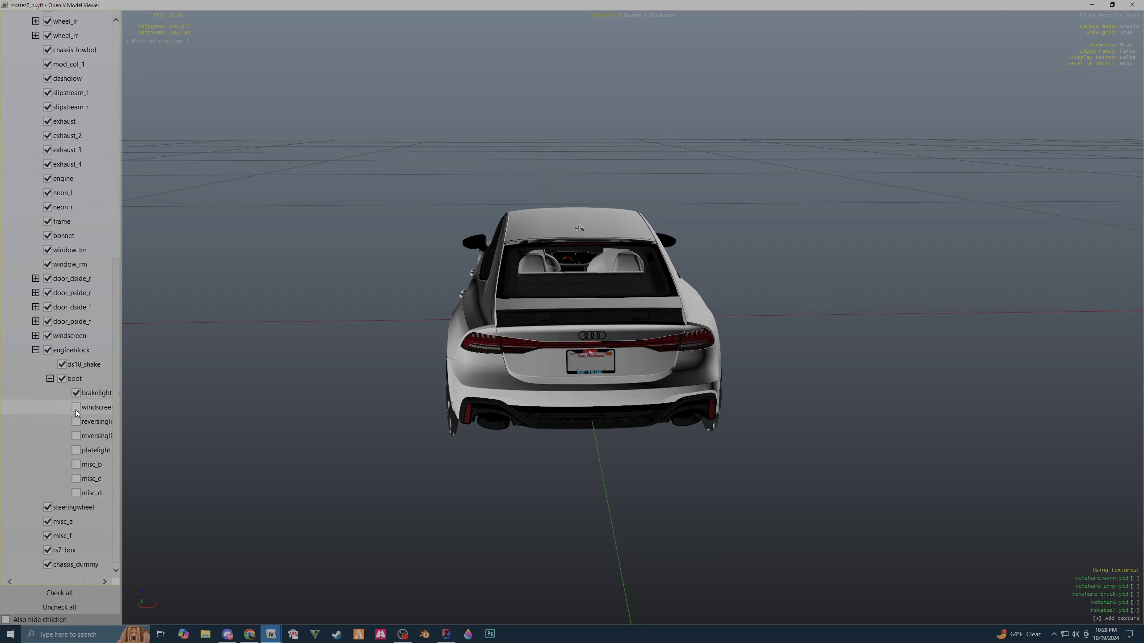
click(62, 379)
- Tilt and zoom the view for a level rear look into the open trunk
mouse_move(534, 436)
mouse_down()
mouse_move(531, 426)
mouse_move(591, 438)
mouse_up()
scroll(541, 381, up, 5)
scroll(540, 381, up, 3)
scroll(541, 381, down, 3)
scroll(590, 436, down, 5)
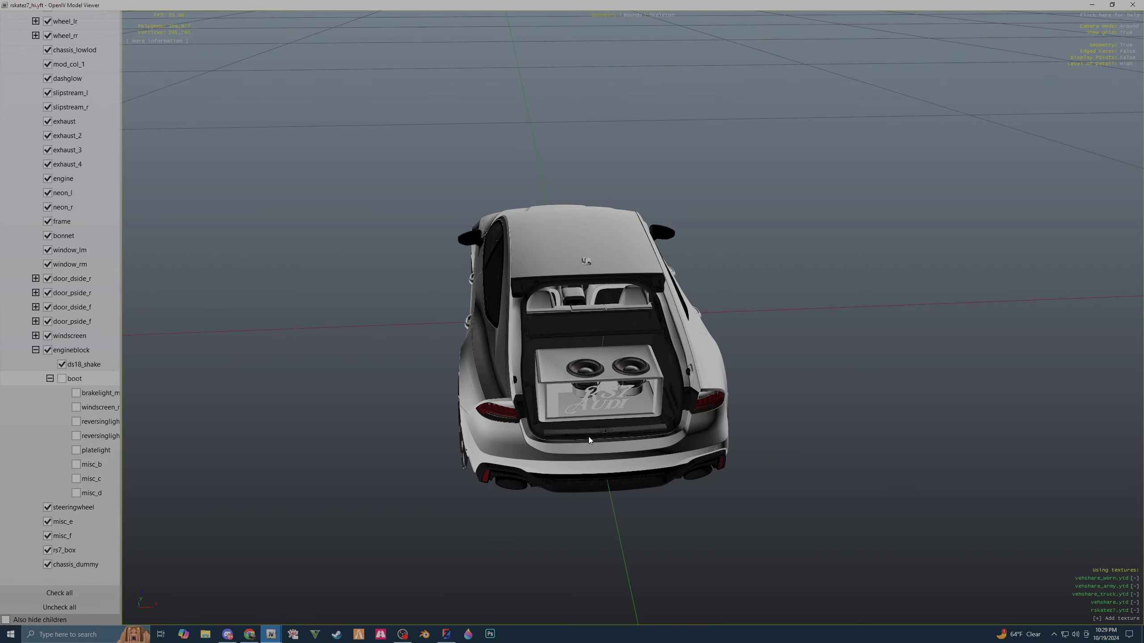
scroll(588, 447, up, 3)
mouse_move(597, 448)
mouse_down()
mouse_move(613, 442)
mouse_move(580, 402)
mouse_move(631, 400)
mouse_move(657, 422)
mouse_move(608, 435)
mouse_move(626, 441)
mouse_move(656, 426)
mouse_move(742, 450)
mouse_move(761, 471)
mouse_move(606, 411)
mouse_move(585, 440)
mouse_move(766, 382)
mouse_move(741, 373)
mouse_move(748, 363)
mouse_move(705, 379)
mouse_move(873, 383)
mouse_move(911, 363)
mouse_move(633, 398)
mouse_up()
- Orbit around the car and centre on the RS7 box with its twin subwoofers
mouse_move(607, 381)
mouse_down()
mouse_move(678, 374)
mouse_move(860, 387)
mouse_move(799, 237)
mouse_move(827, 264)
mouse_move(740, 278)
mouse_move(639, 255)
mouse_move(680, 233)
mouse_move(956, 251)
mouse_move(656, 277)
mouse_up()
scroll(801, 243, up, 5)
scroll(798, 254, down, 4)
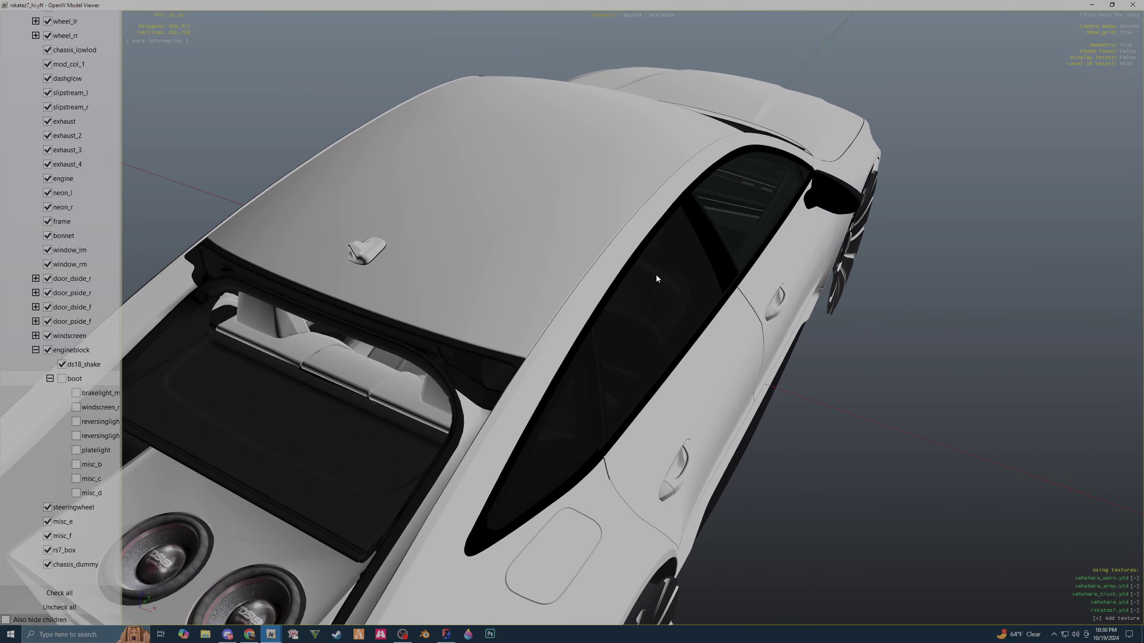
mouse_move(656, 276)
mouse_down()
mouse_move(659, 254)
mouse_move(728, 238)
mouse_move(756, 218)
mouse_up()
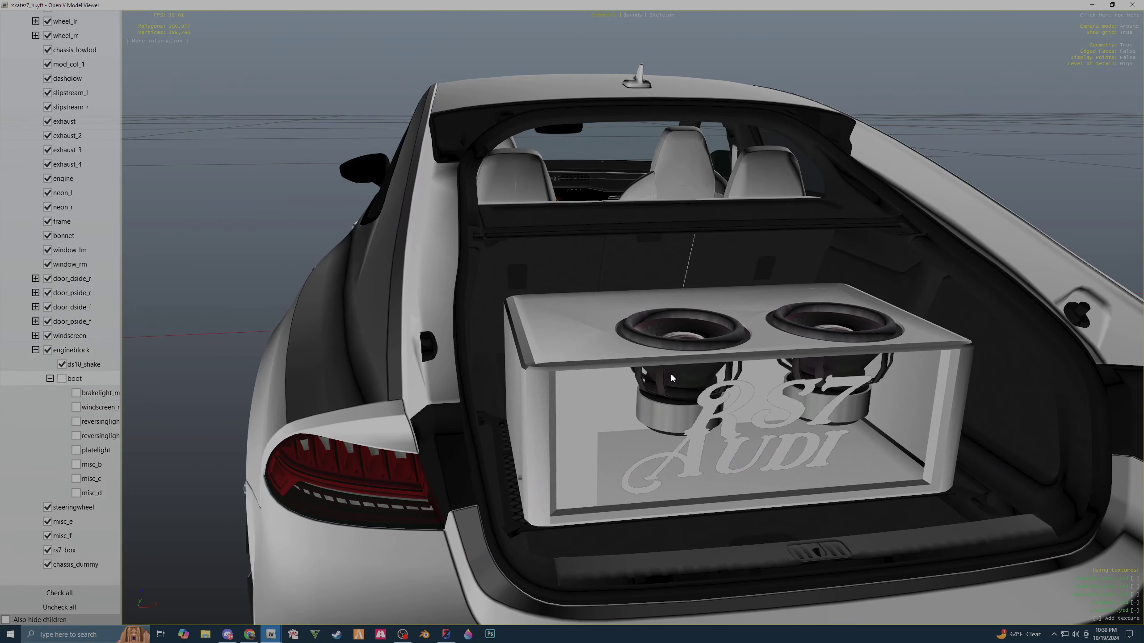
mouse_move(672, 377)
mouse_down()
mouse_move(682, 373)
mouse_move(648, 378)
mouse_up()
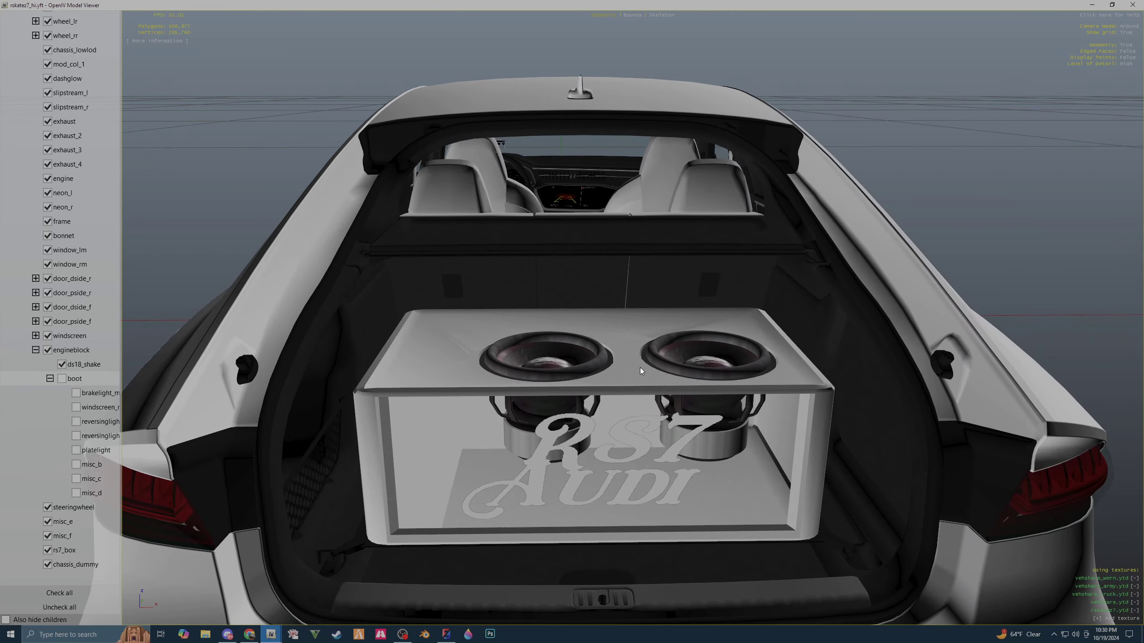
mouse_move(543, 394)
mouse_down()
mouse_move(545, 381)
mouse_move(536, 388)
mouse_move(555, 406)
mouse_move(662, 416)
mouse_move(651, 402)
mouse_move(595, 399)
mouse_move(644, 405)
mouse_move(614, 387)
mouse_move(644, 397)
mouse_move(604, 417)
mouse_up()
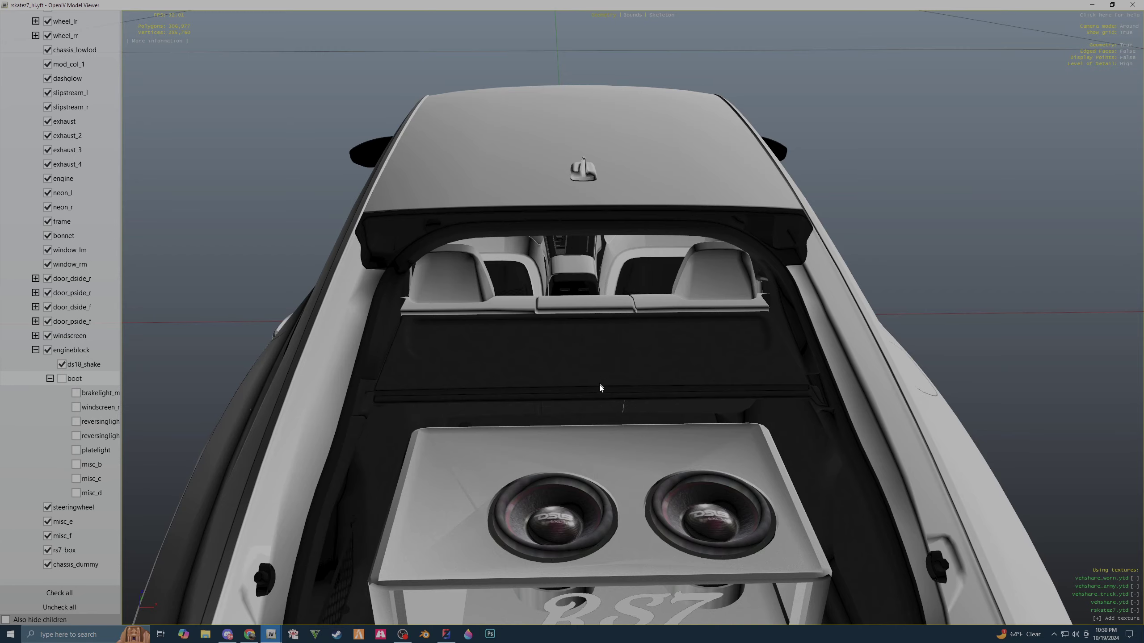
- Check the car's left side, front and underside, then close the viewer and minimize OpenIV
mouse_move(536, 257)
mouse_down()
mouse_move(686, 349)
mouse_move(838, 306)
mouse_move(945, 302)
mouse_up()
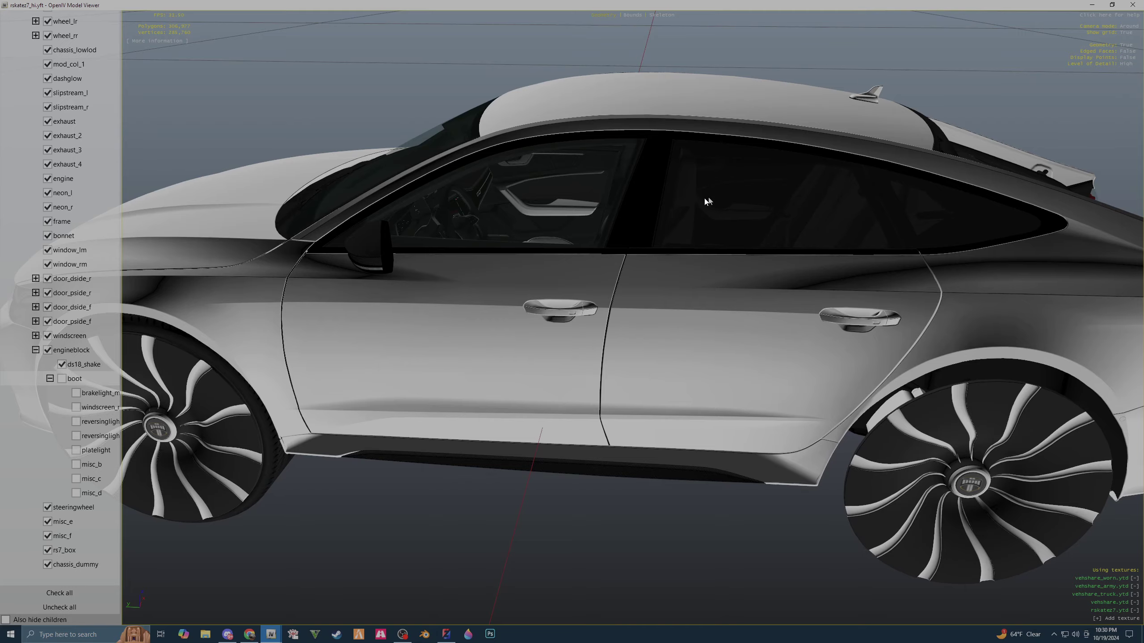
mouse_move(917, 207)
mouse_down()
mouse_move(694, 251)
mouse_move(621, 240)
mouse_move(849, 209)
mouse_up()
scroll(849, 210, down, 2)
scroll(838, 216, down, 5)
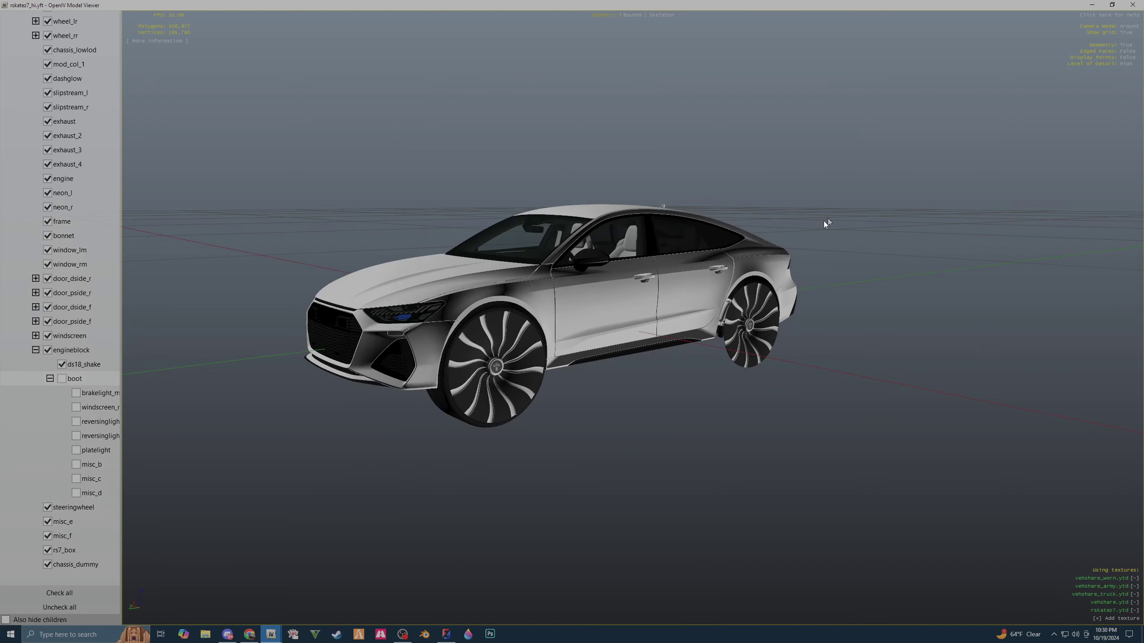
mouse_move(953, 337)
mouse_down()
mouse_move(878, 363)
mouse_move(1014, 261)
mouse_move(1001, 276)
mouse_move(1122, 290)
mouse_move(973, 281)
mouse_move(969, 302)
mouse_move(901, 358)
mouse_move(934, 357)
mouse_move(942, 344)
mouse_move(950, 371)
mouse_move(858, 376)
mouse_move(883, 396)
mouse_move(911, 385)
mouse_move(1037, 100)
mouse_up()
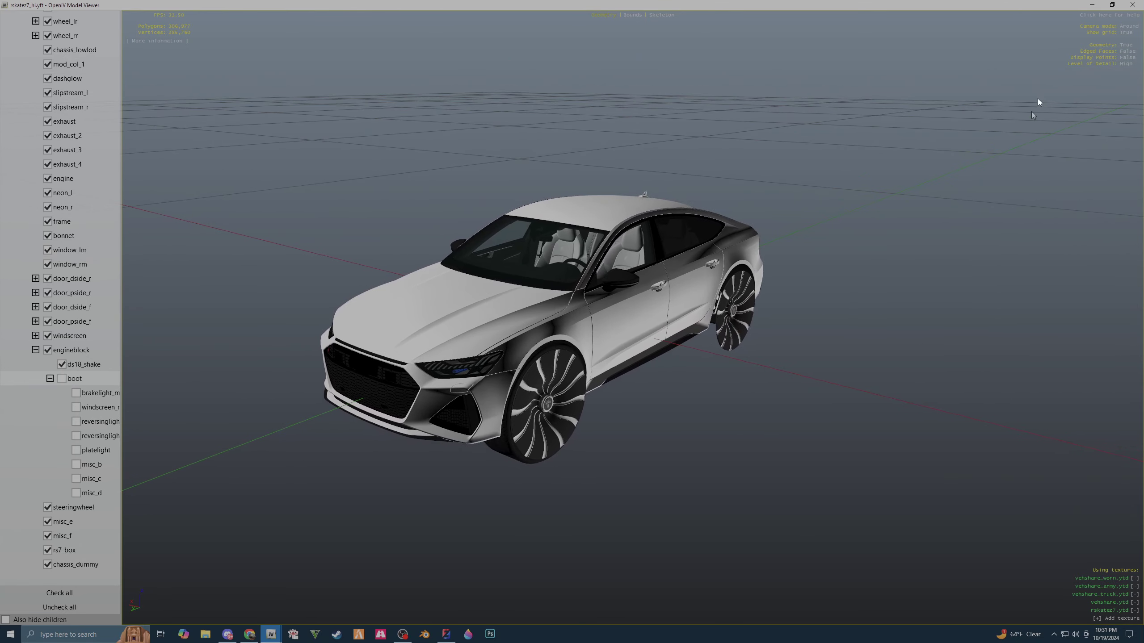
click(1133, 5)
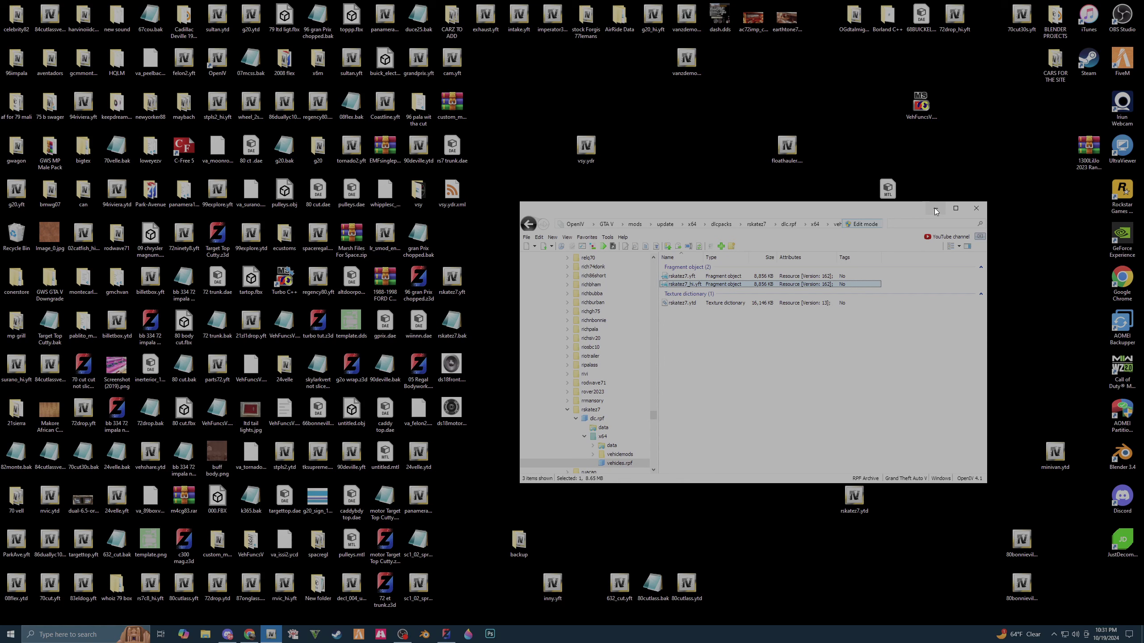
click(935, 210)
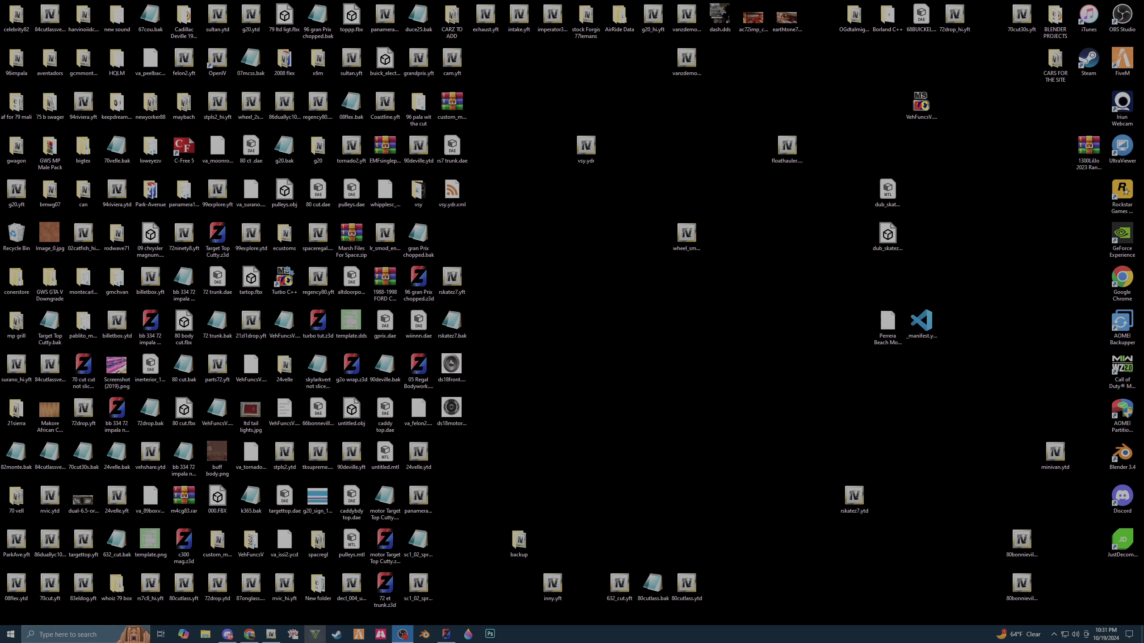
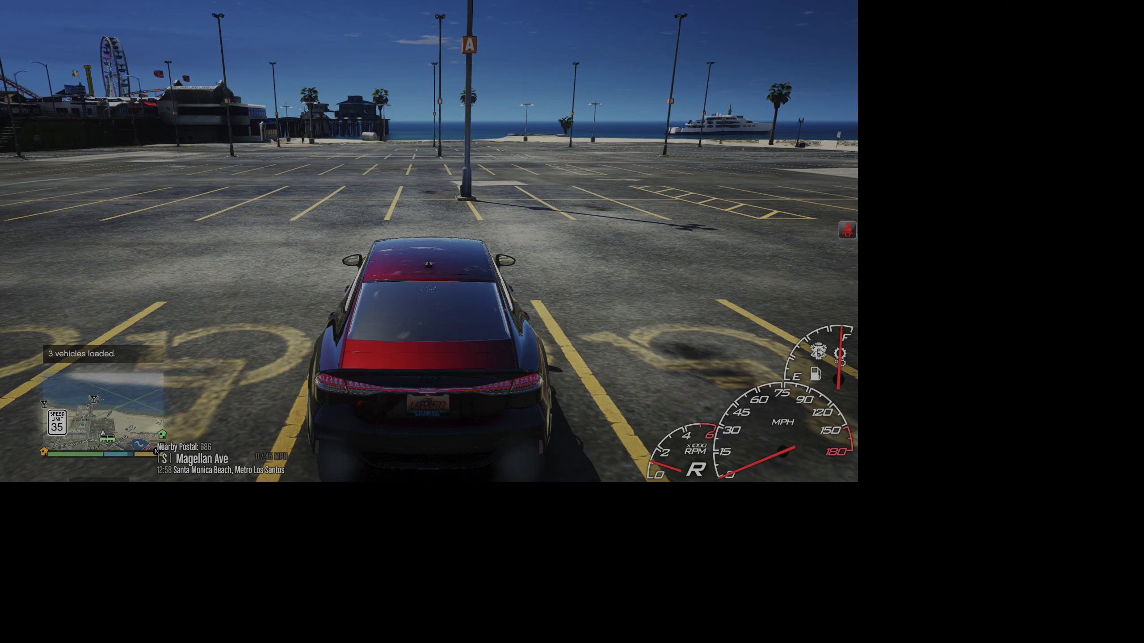
- Enable Vehicle God Mode for the Audi in the trainer's Vehicle Options
key(F7)
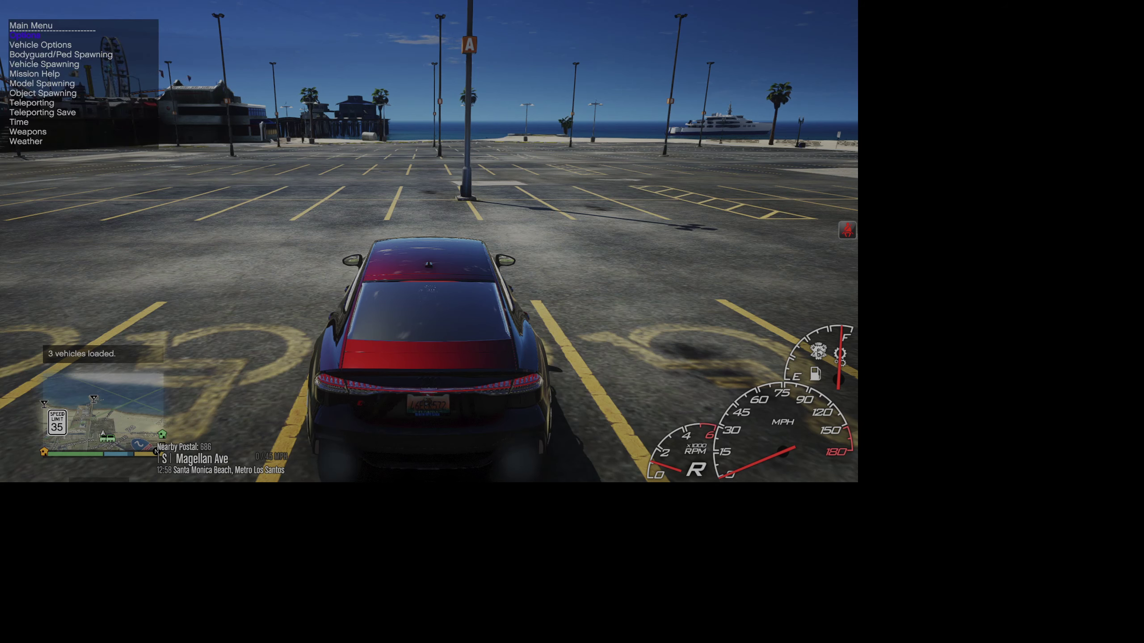
key(Down)
key(Return)
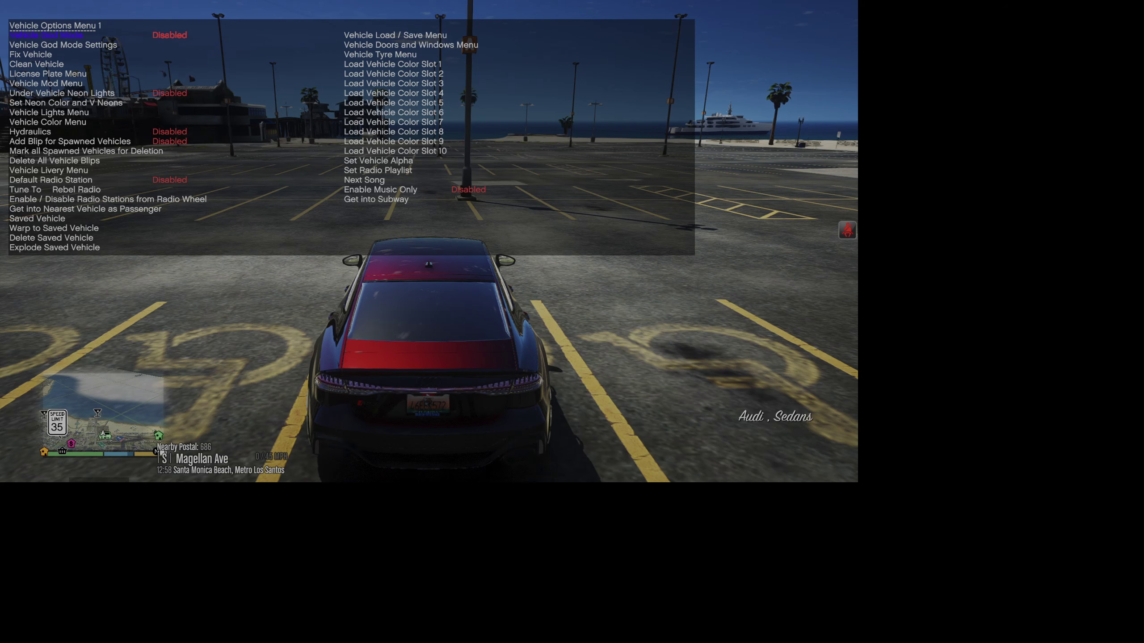
key(Return)
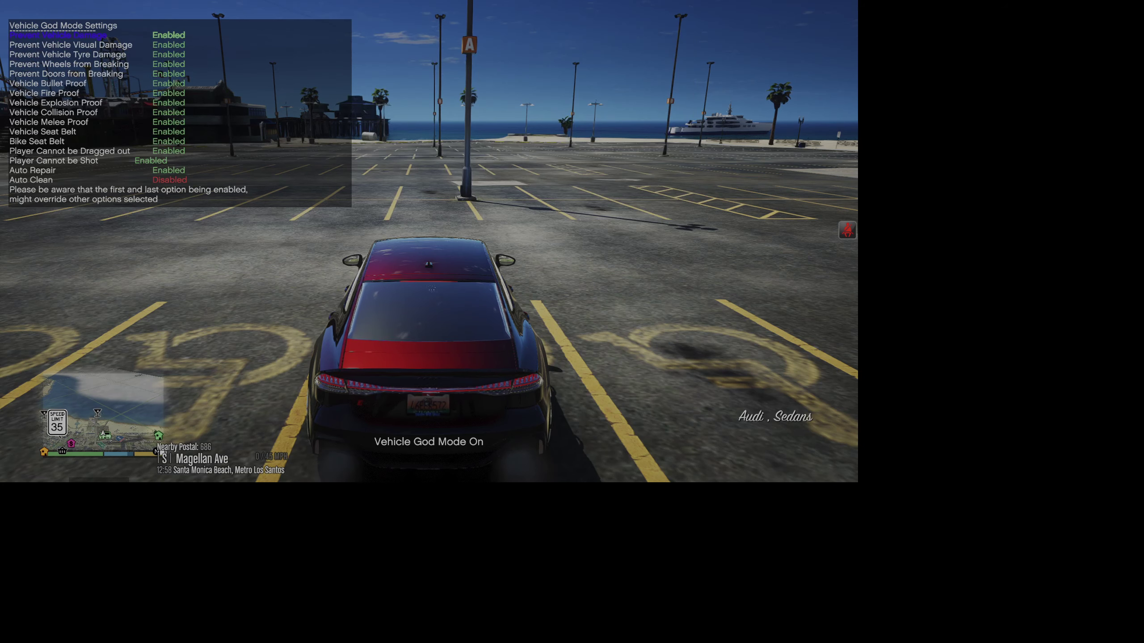
key(BackSpace)
key(BackSpace)
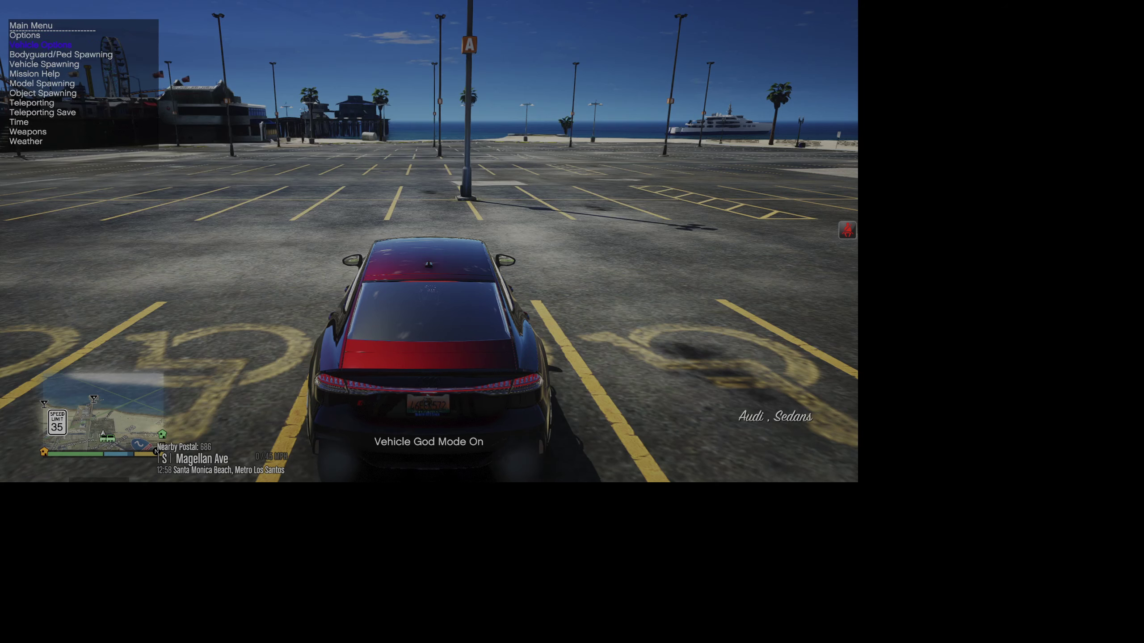
- Turn on Never Wanted for the player in the trainer's options
key(Return)
key(Return)
key(Down)
key(Return)
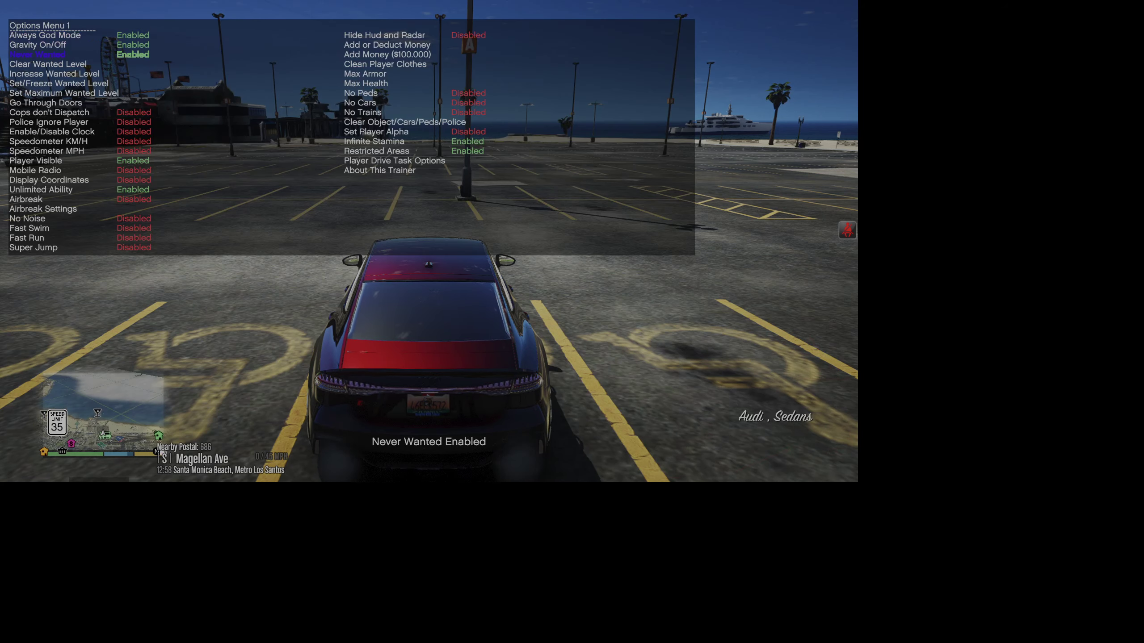
key(BackSpace)
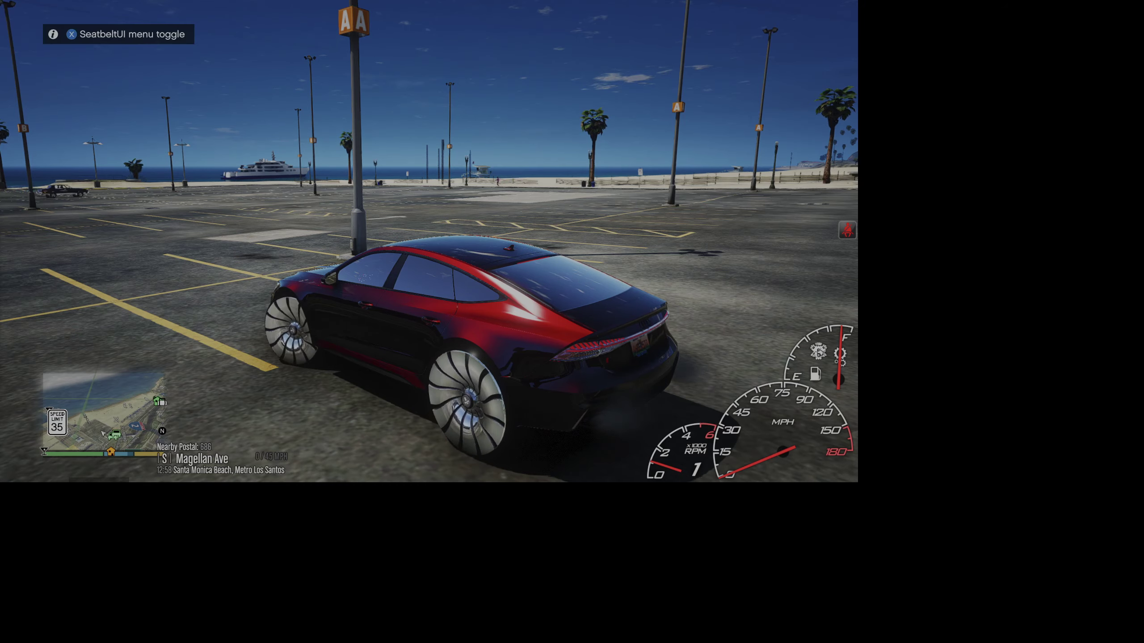
- Step out of the red-black Audi to look at it, then get back in
key(f)
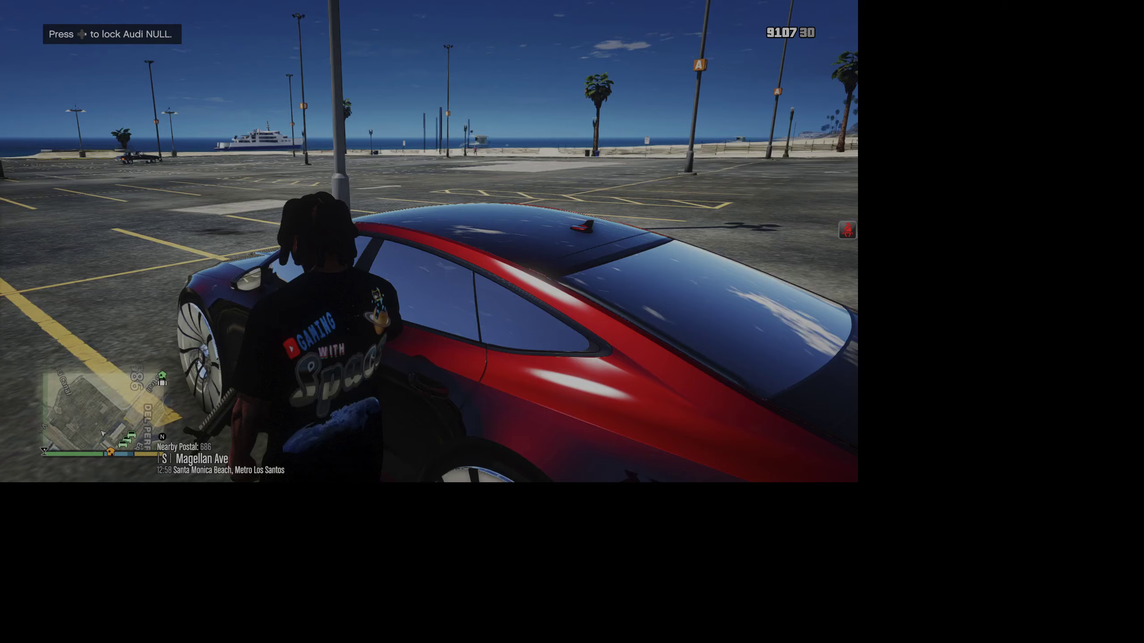
key(s)
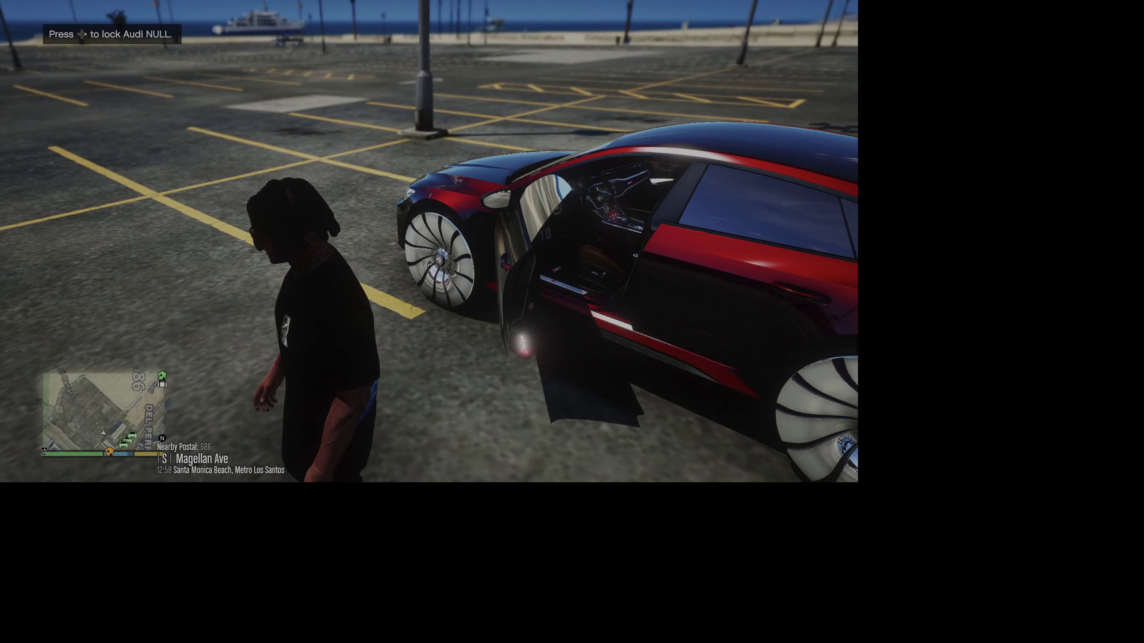
key(f)
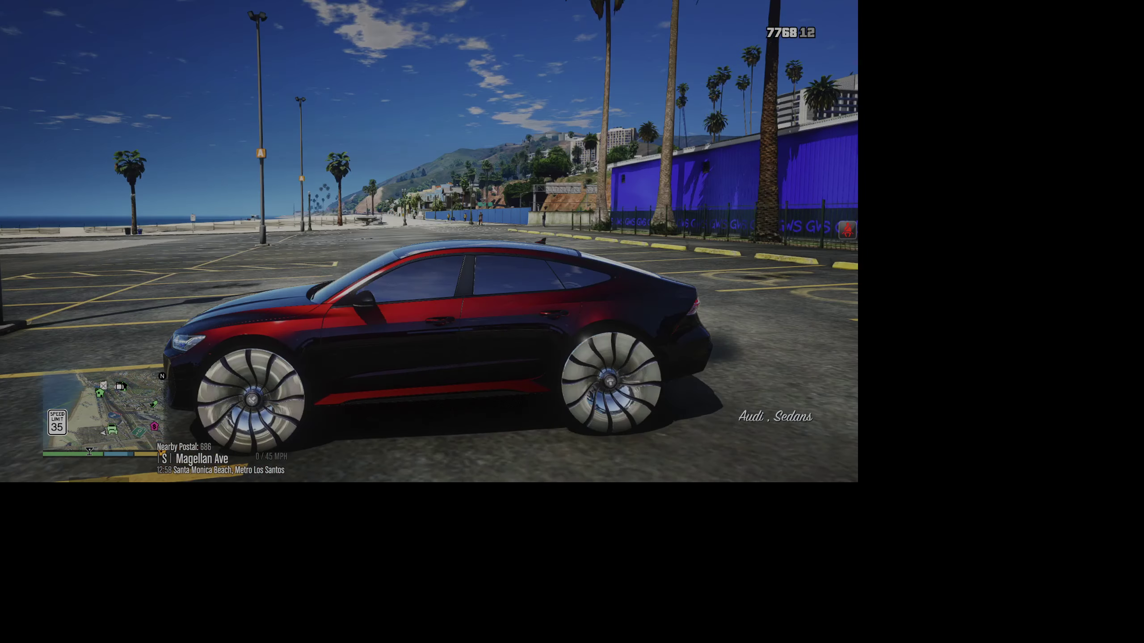
- Drive the Audi across the beach parking lot and brake to park it
key(w)
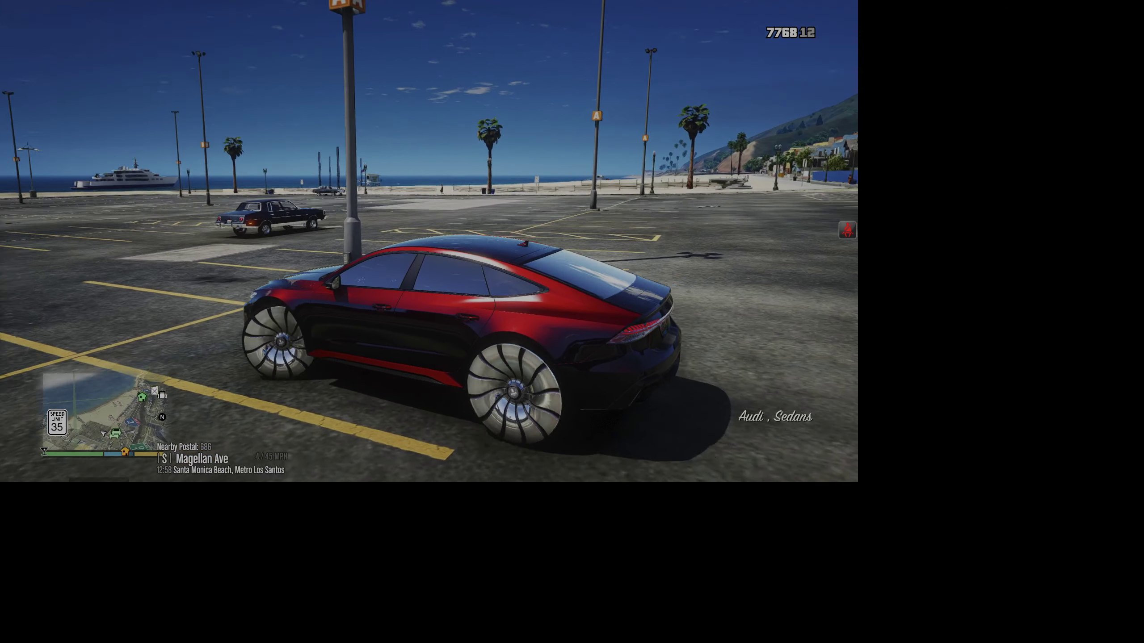
key(w)
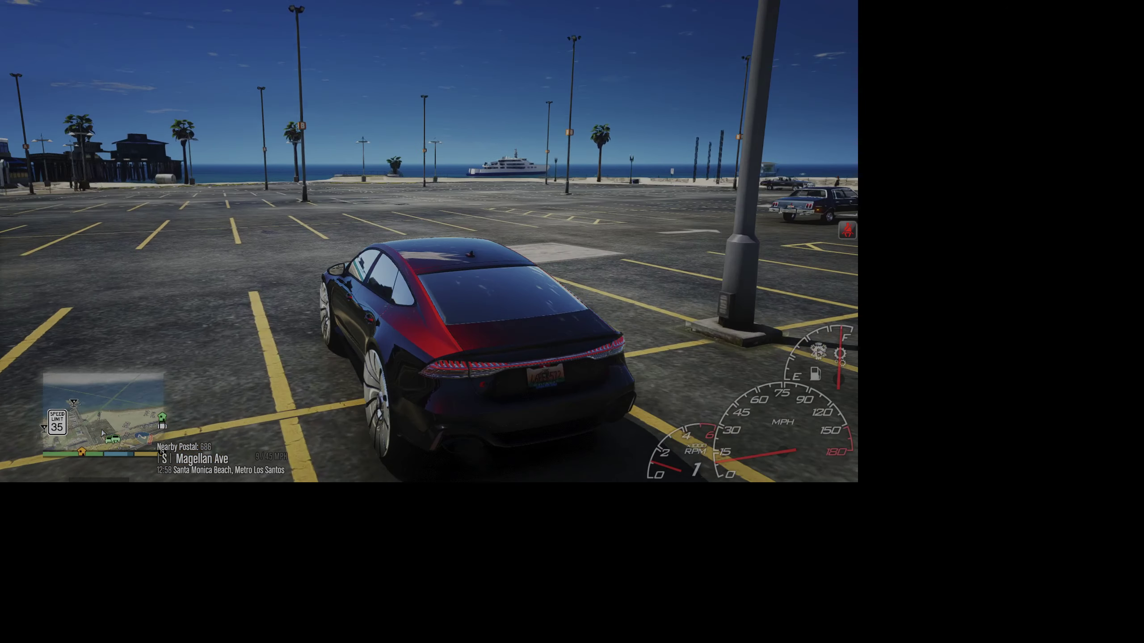
key(s)
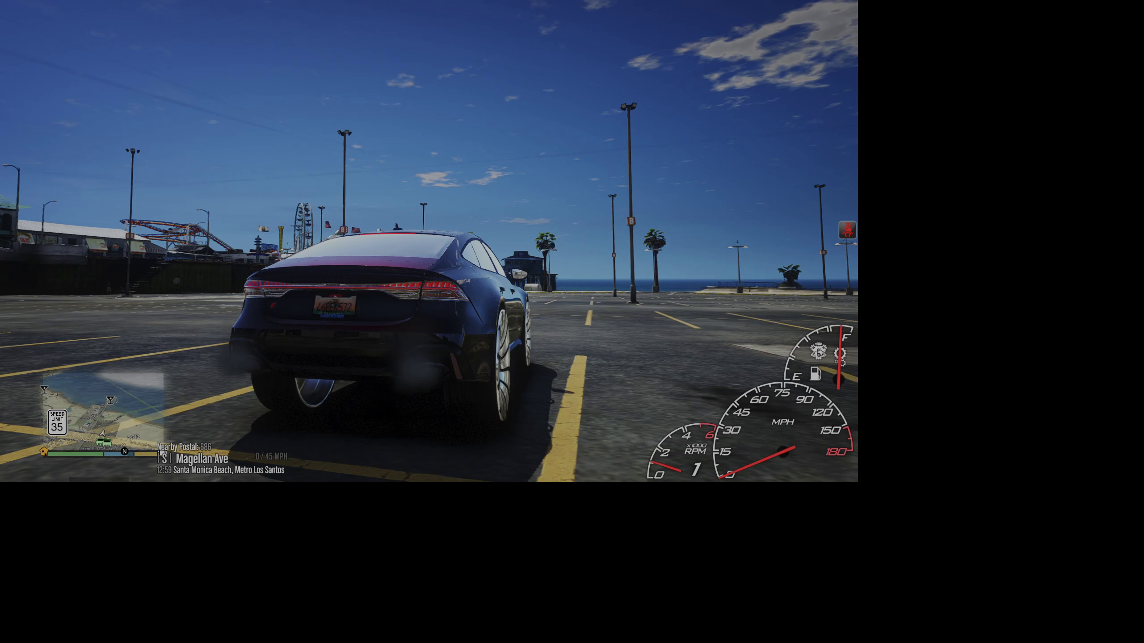
- Open all the Audi's doors, hood and trunk via Benny's mod menu, then view it with the free camera
key(F3)
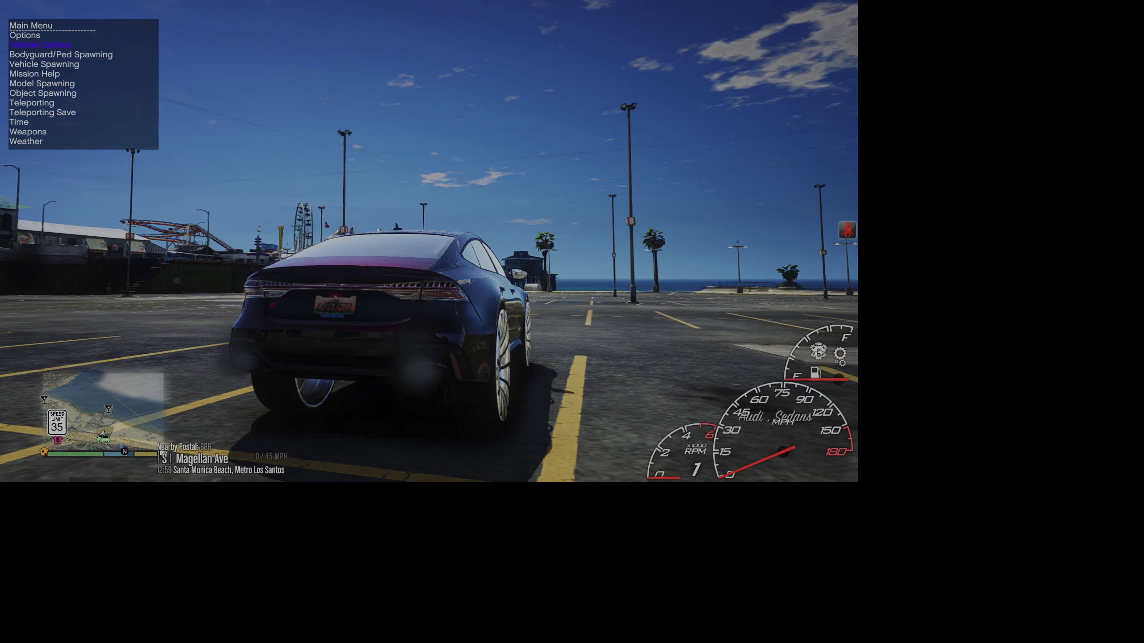
key(Return)
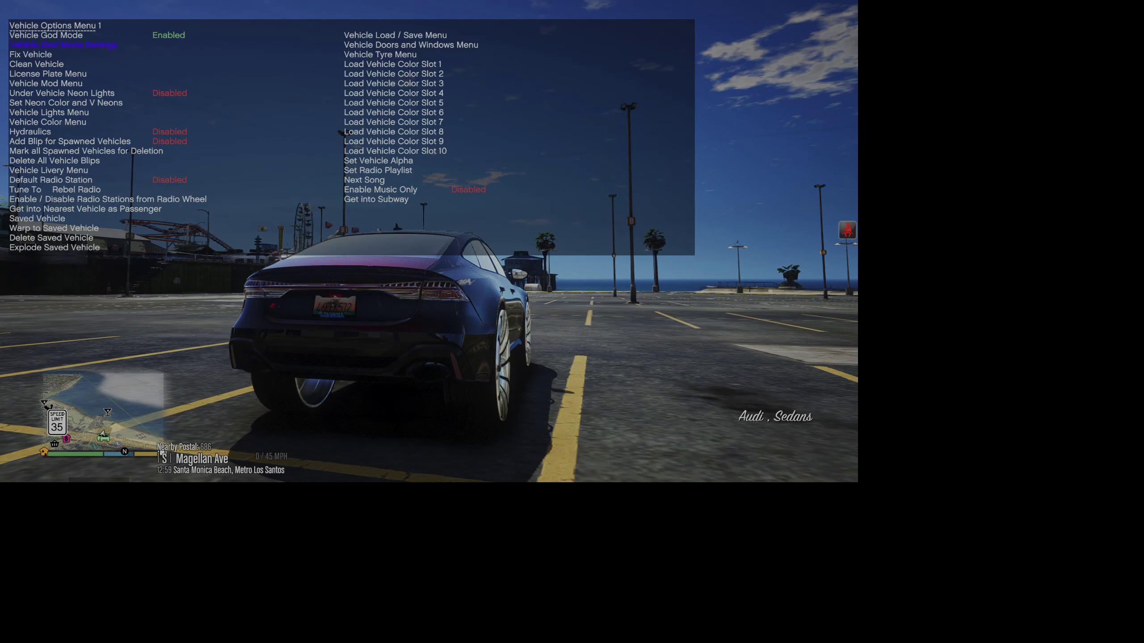
key(Down)
key(Down)
key(Return)
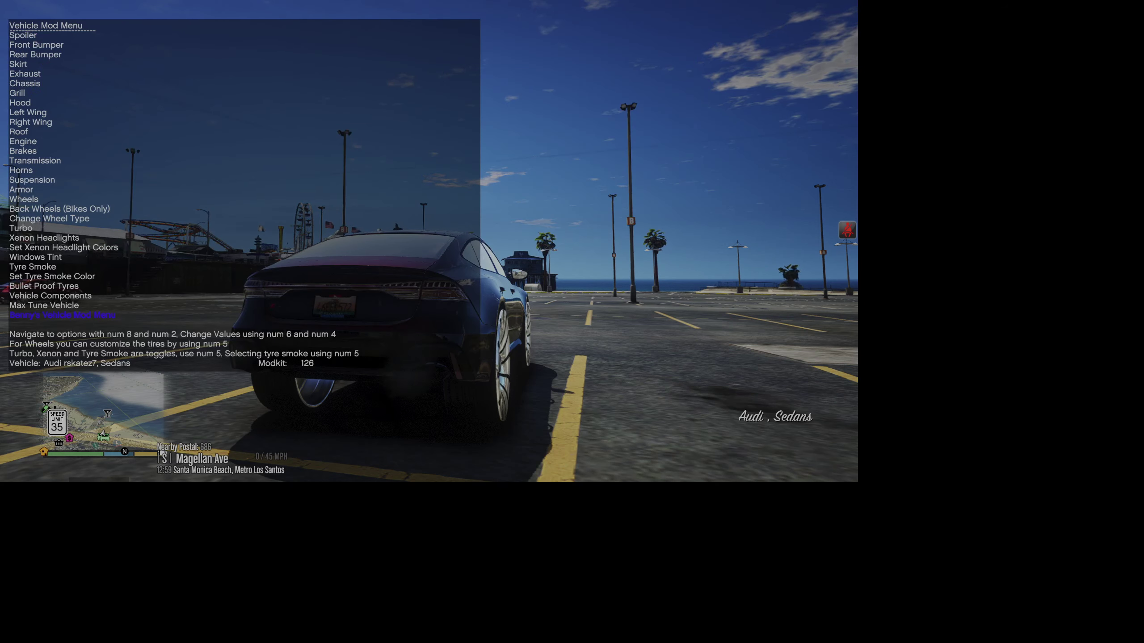
key(Return)
key(Return)
key(BackSpace)
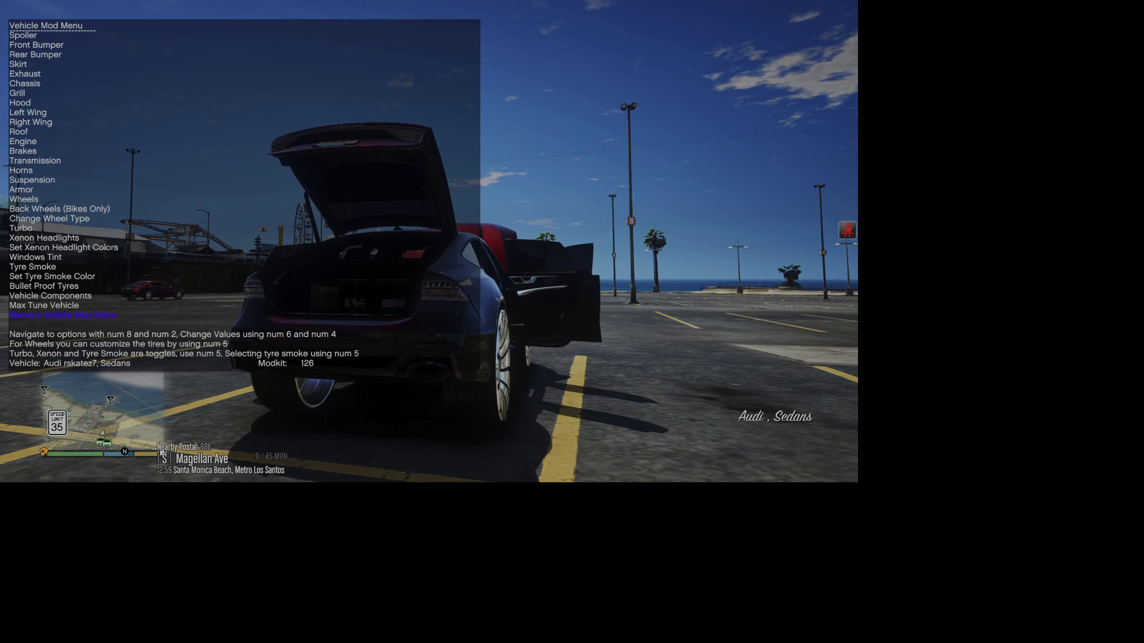
key(BackSpace)
key(BackSpace)
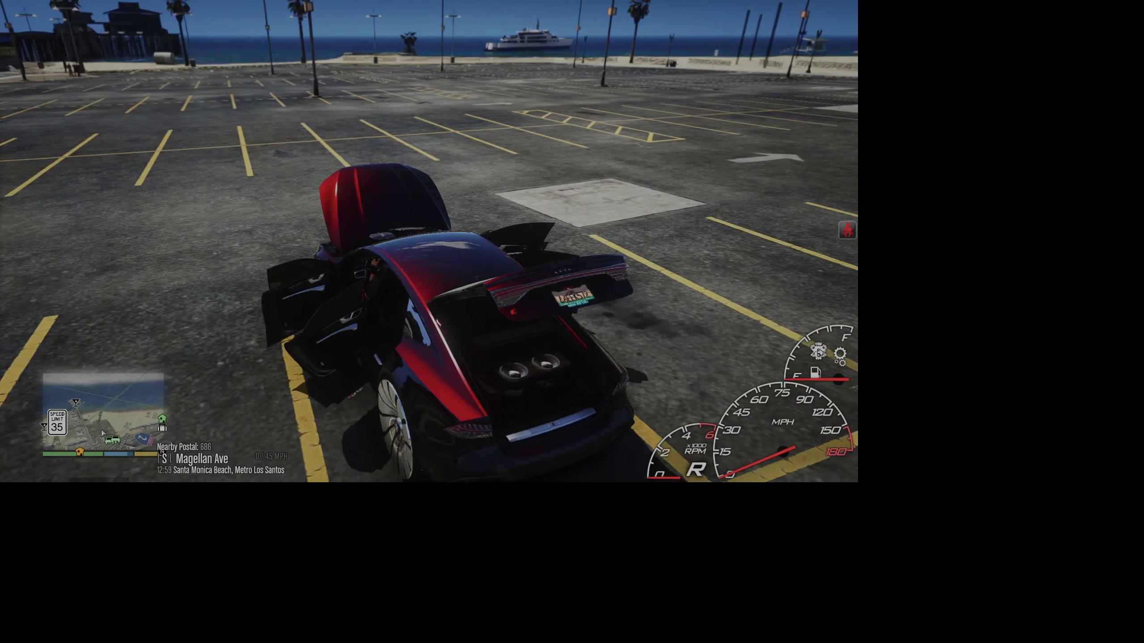
key(F5)
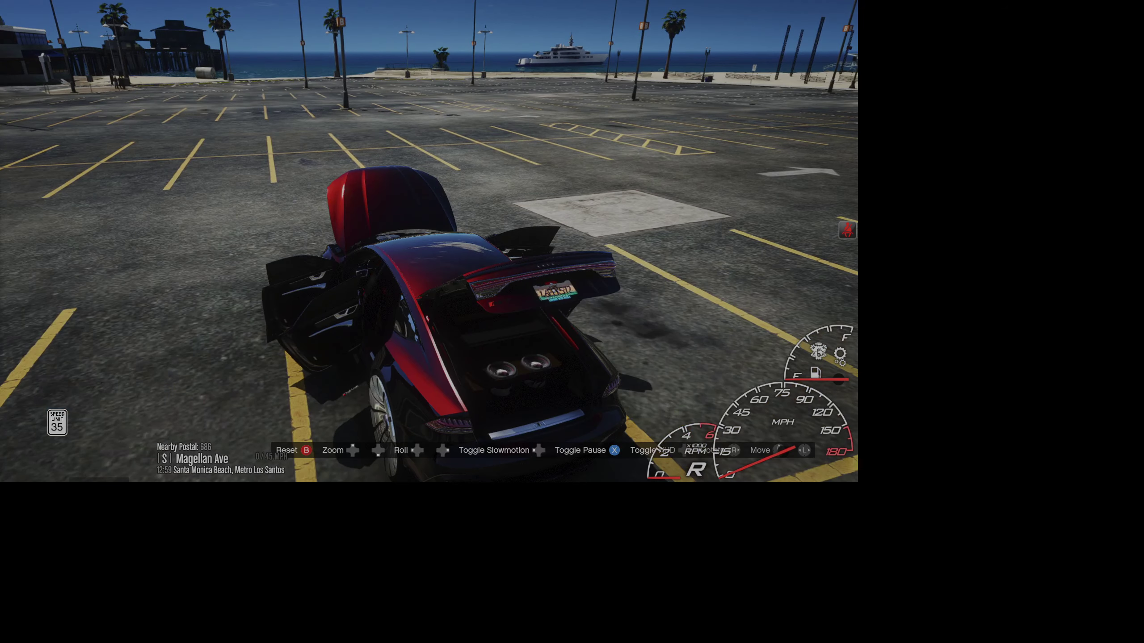